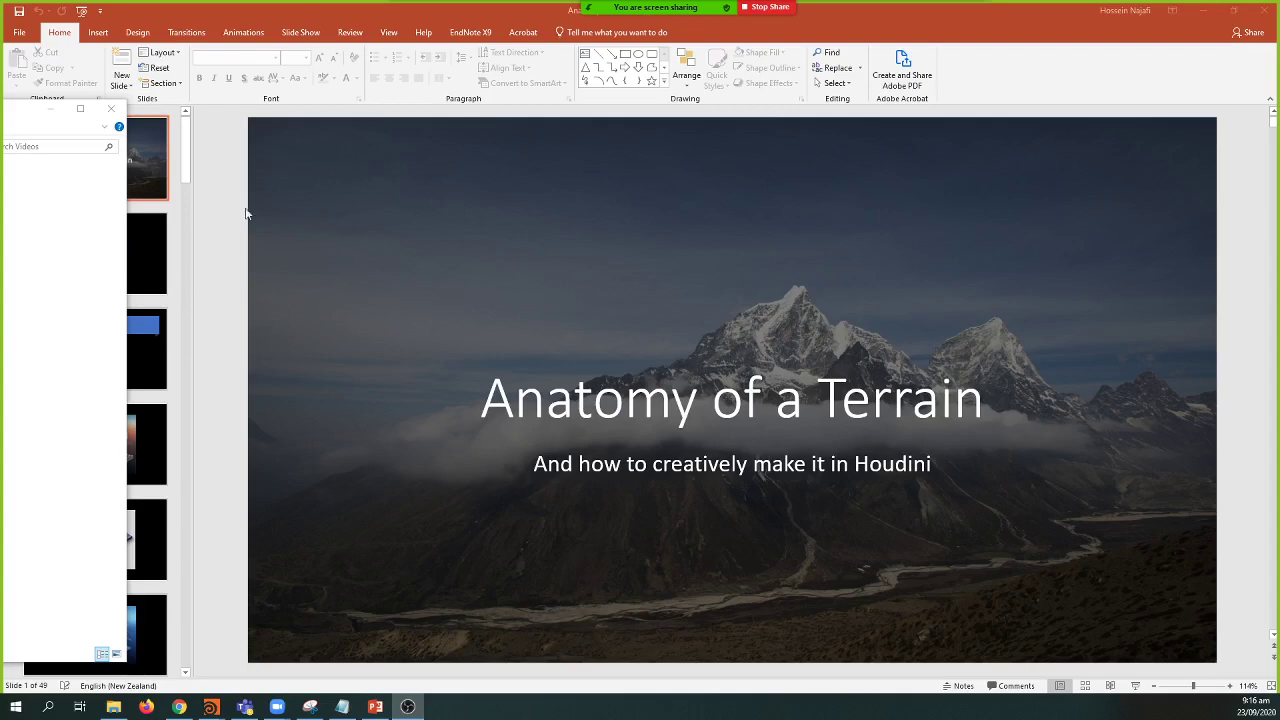
# Step: Dismiss the Search Videos window and run the slide show from the 'Anatomy of a Terrain' title slide
pyautogui.click(405, 405)
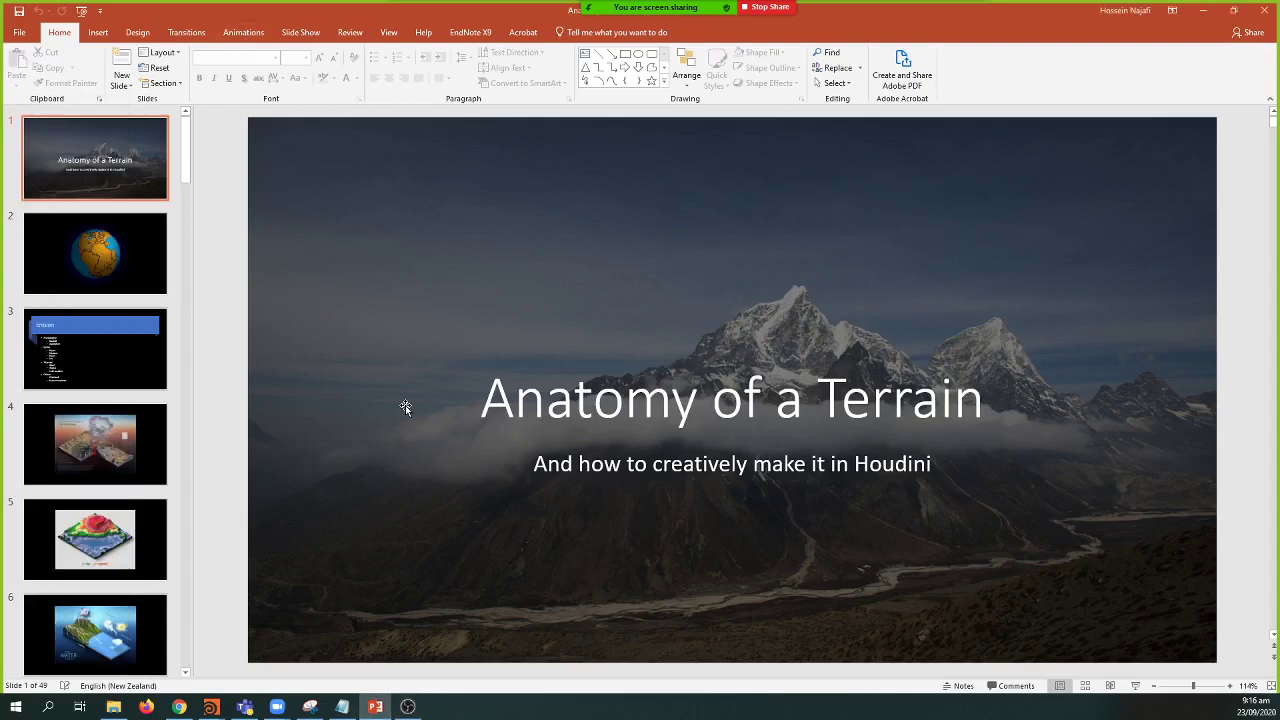
pyautogui.press('F5')
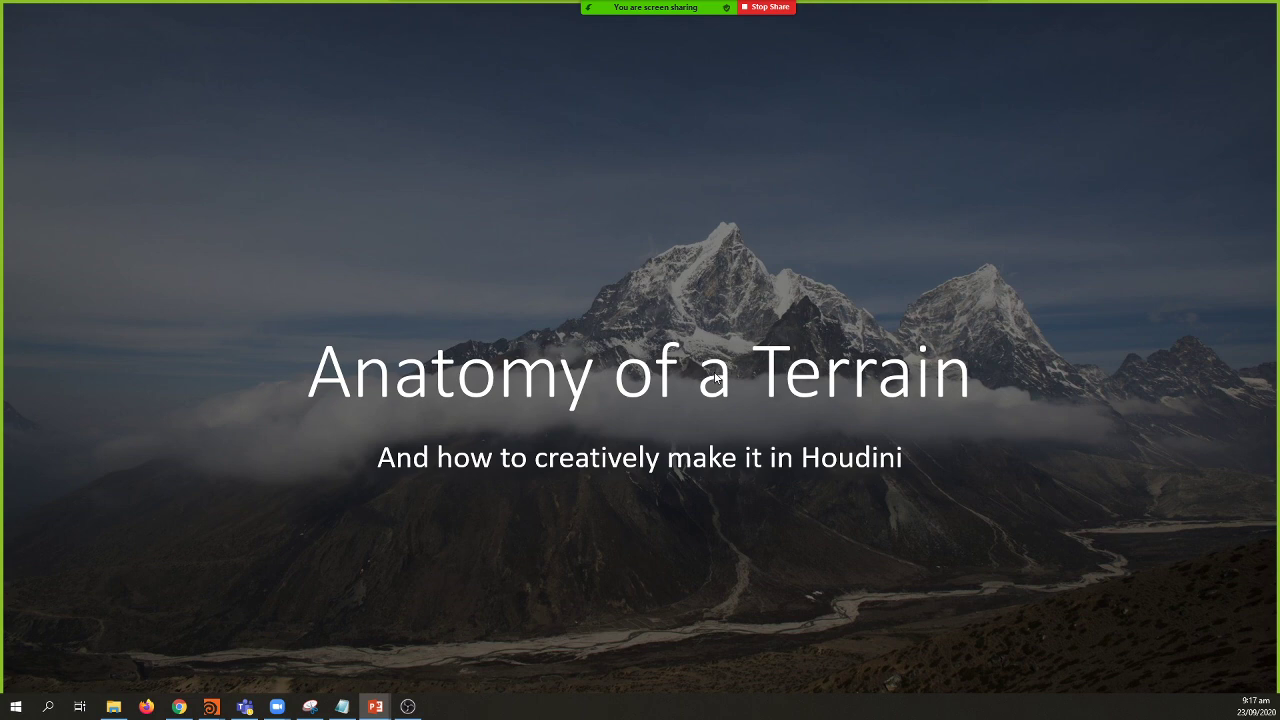
# Step: Advance to the globe slide showing continents drifting apart from a supercontinent
pyautogui.click(631, 495)
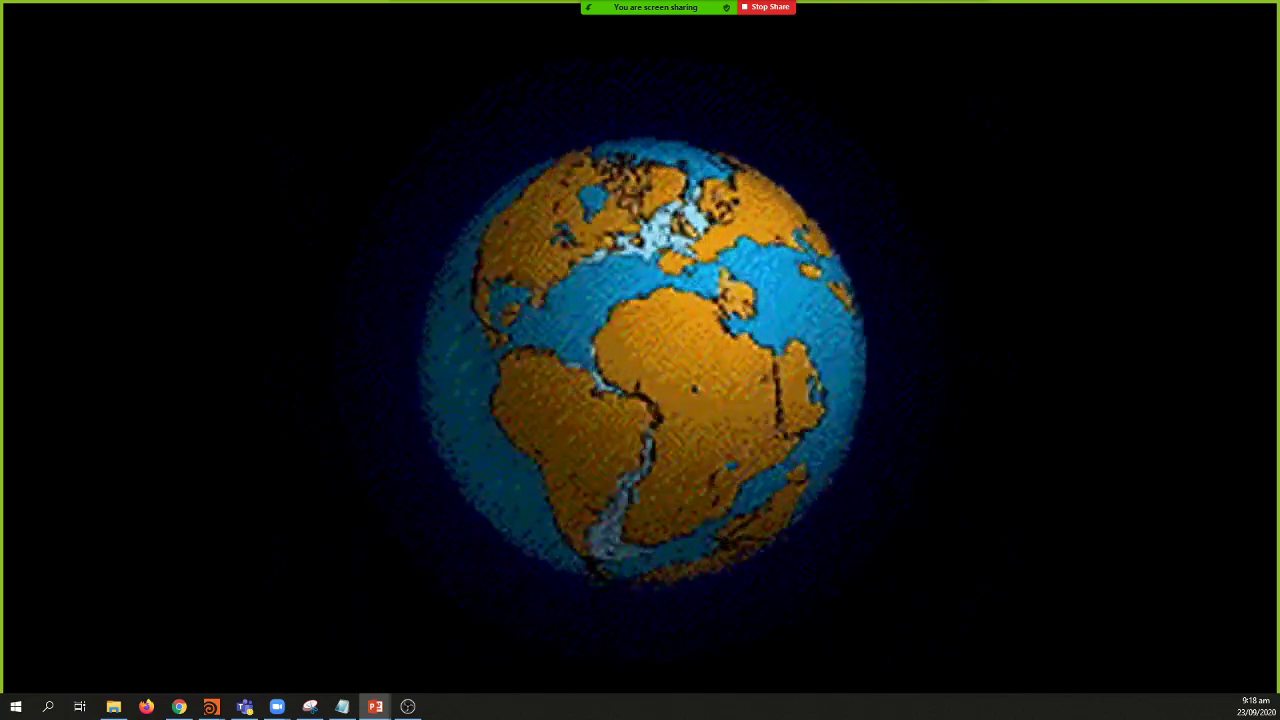
# Step: Advance through the Erosion bullet slide to the stratovolcano cross-section image
pyautogui.click(1025, 322)
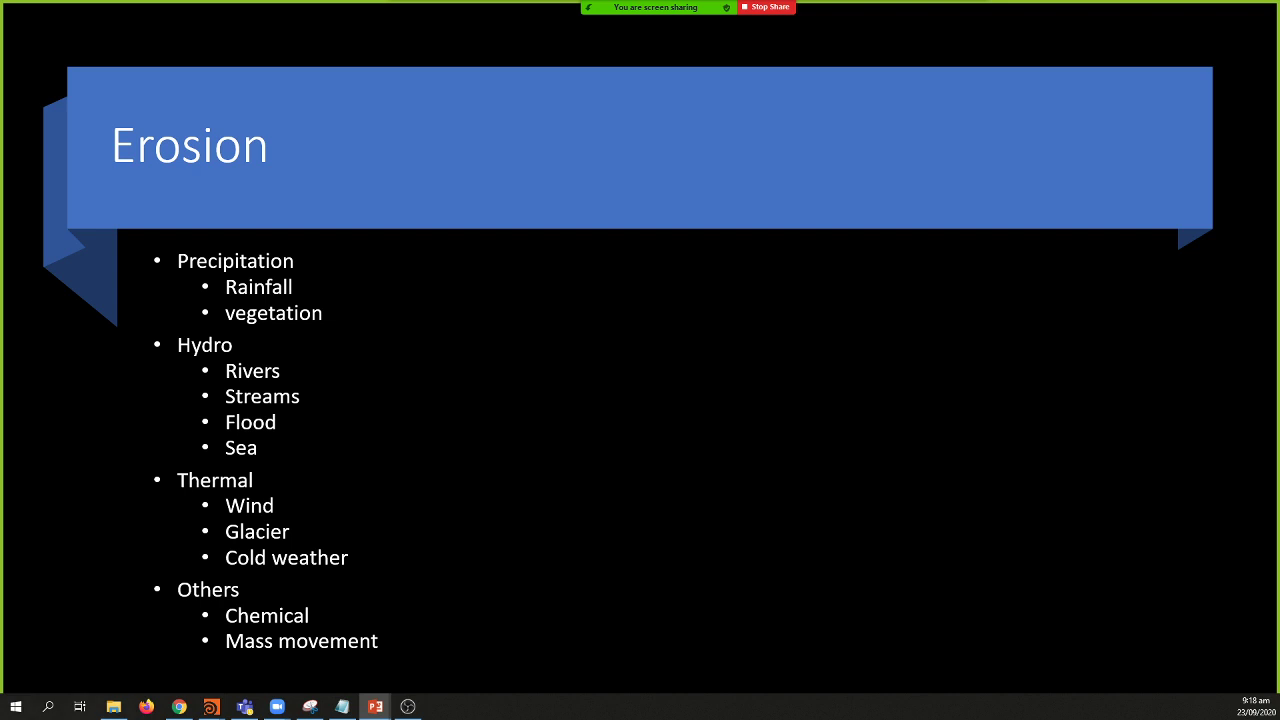
pyautogui.click(631, 453)
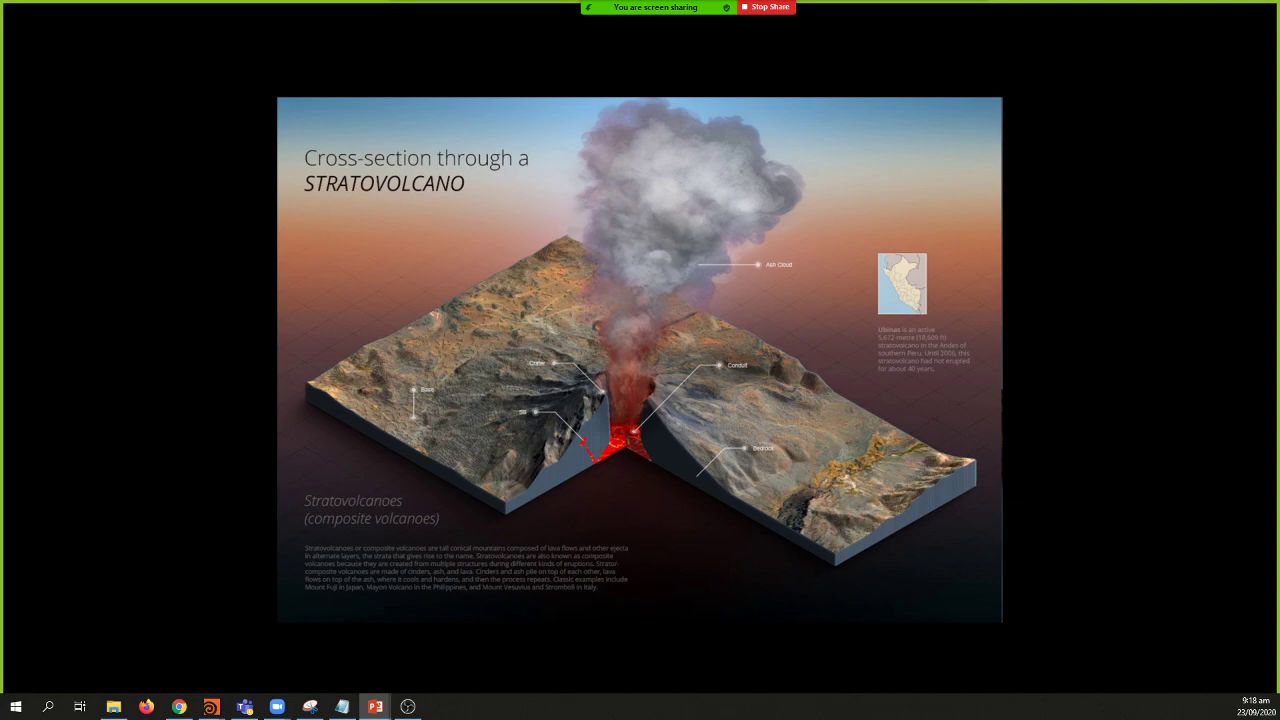
# Step: Step between the globe, stratovolcano and Erosion slides, finishing on the Erosion bullet list
pyautogui.press('Right')
pyautogui.press('Right')
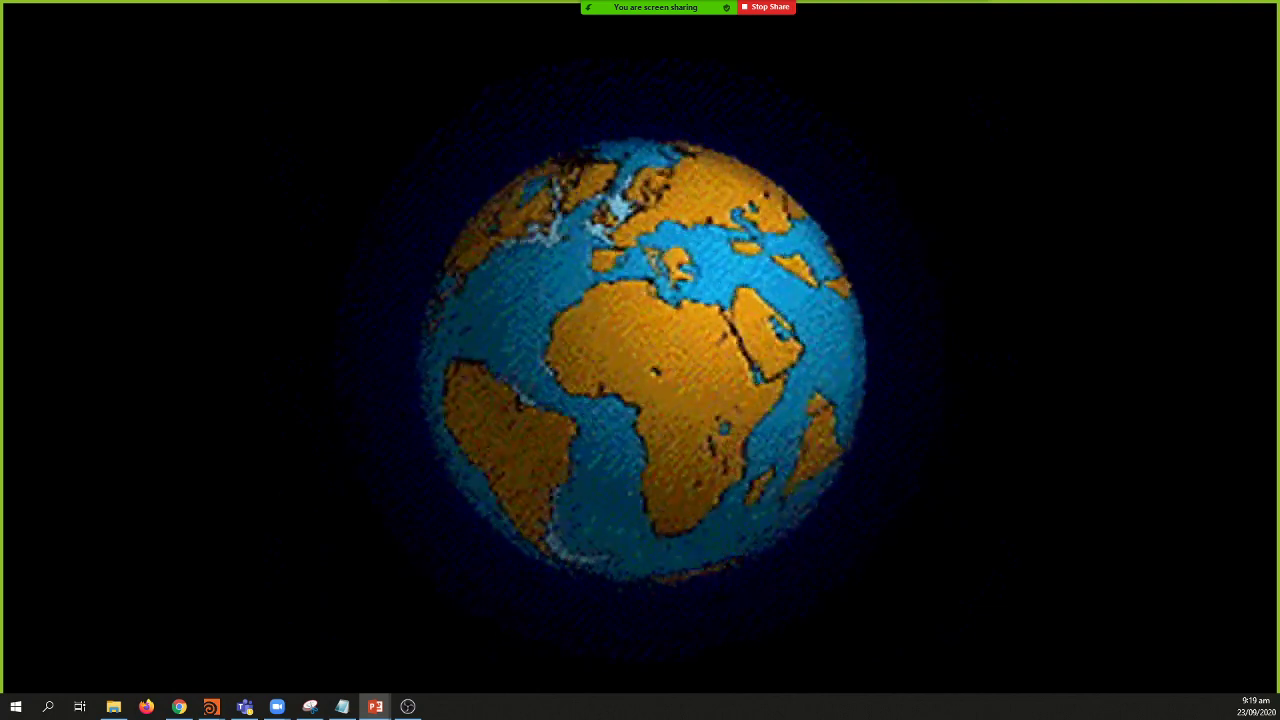
pyautogui.press('Right')
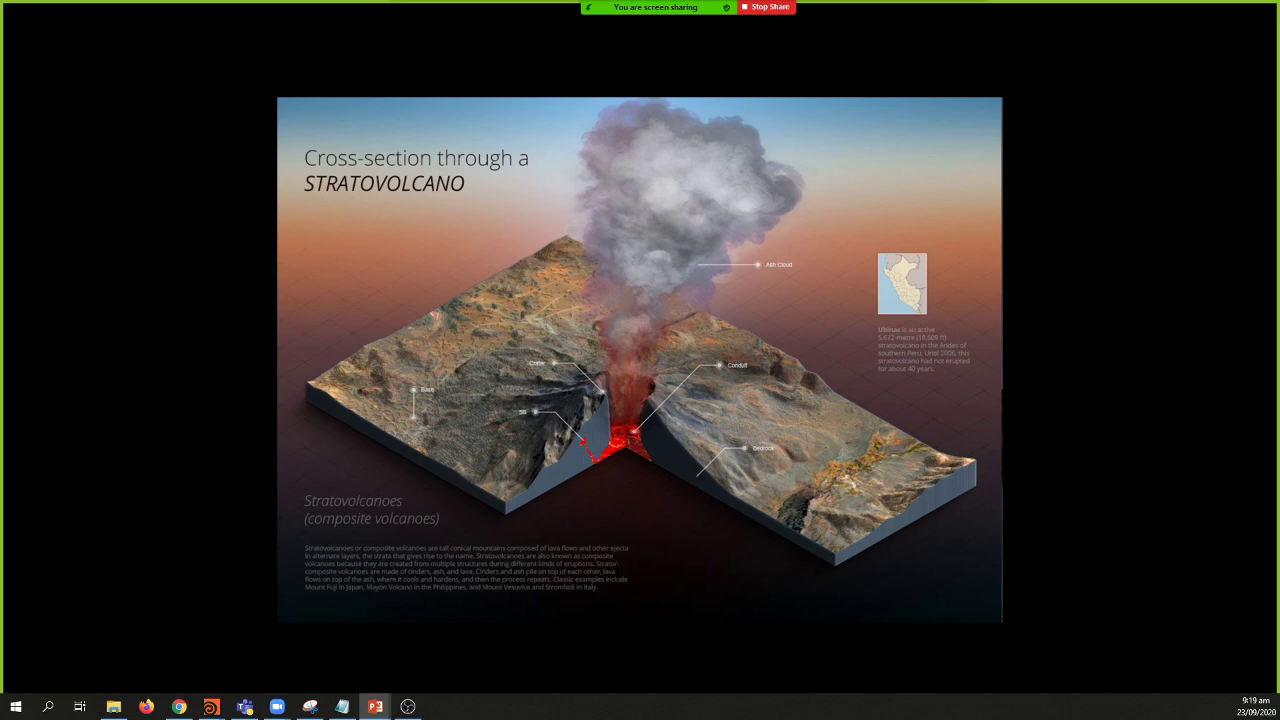
pyautogui.press('Right')
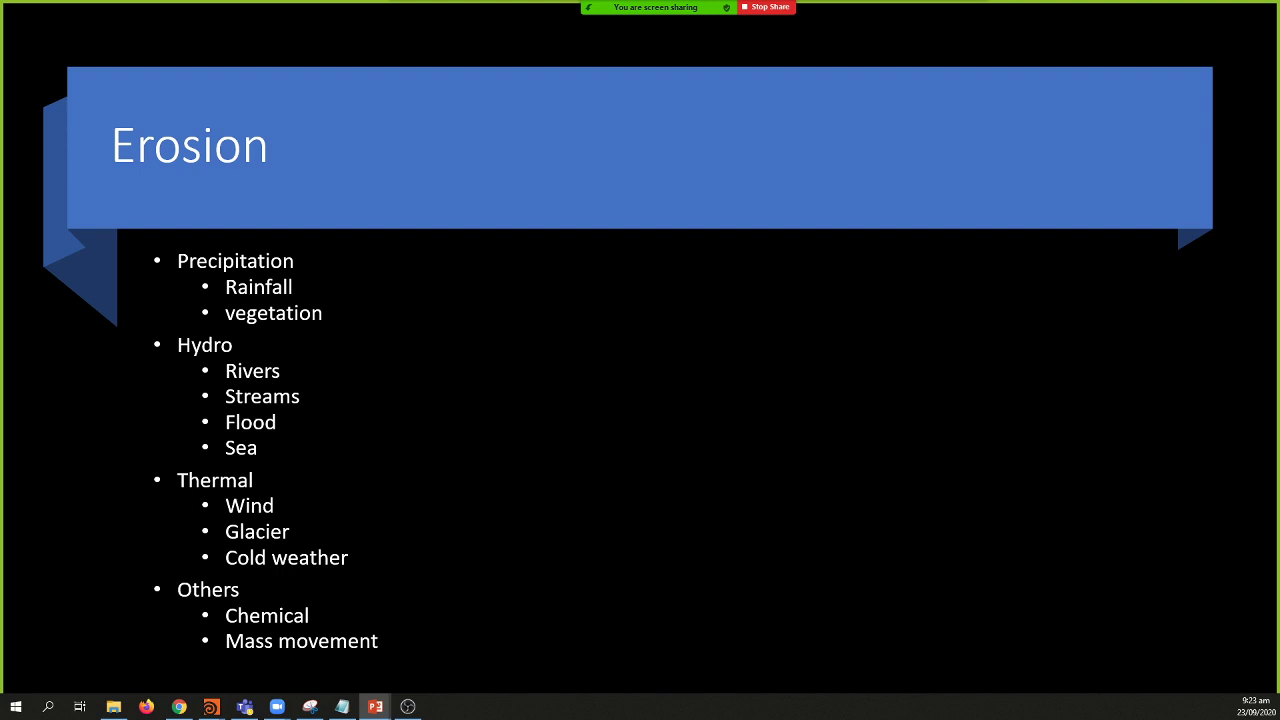
# Step: Advance from the Erosion list to the 'Cross-section through a STRATOVOLCANO' slide
pyautogui.press('Right')
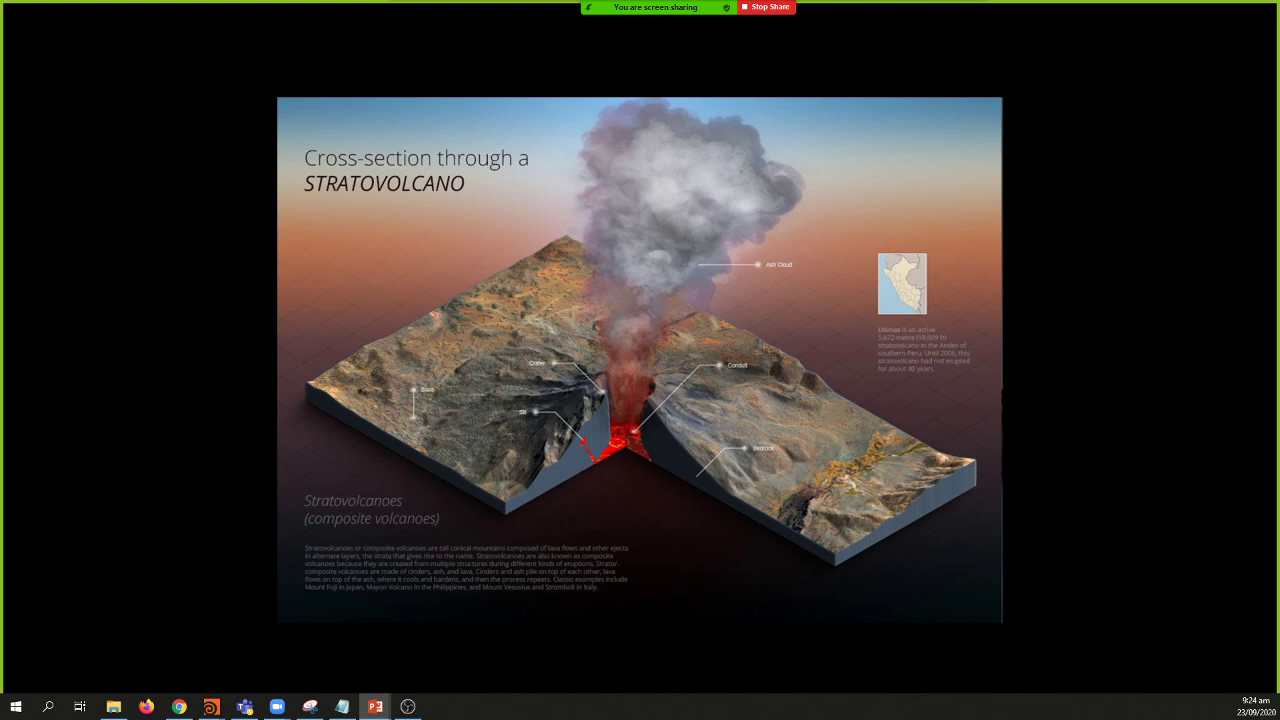
# Step: Advance past the coloured elevation map slide to 'The Water Cycle' slide
pyautogui.press('Right')
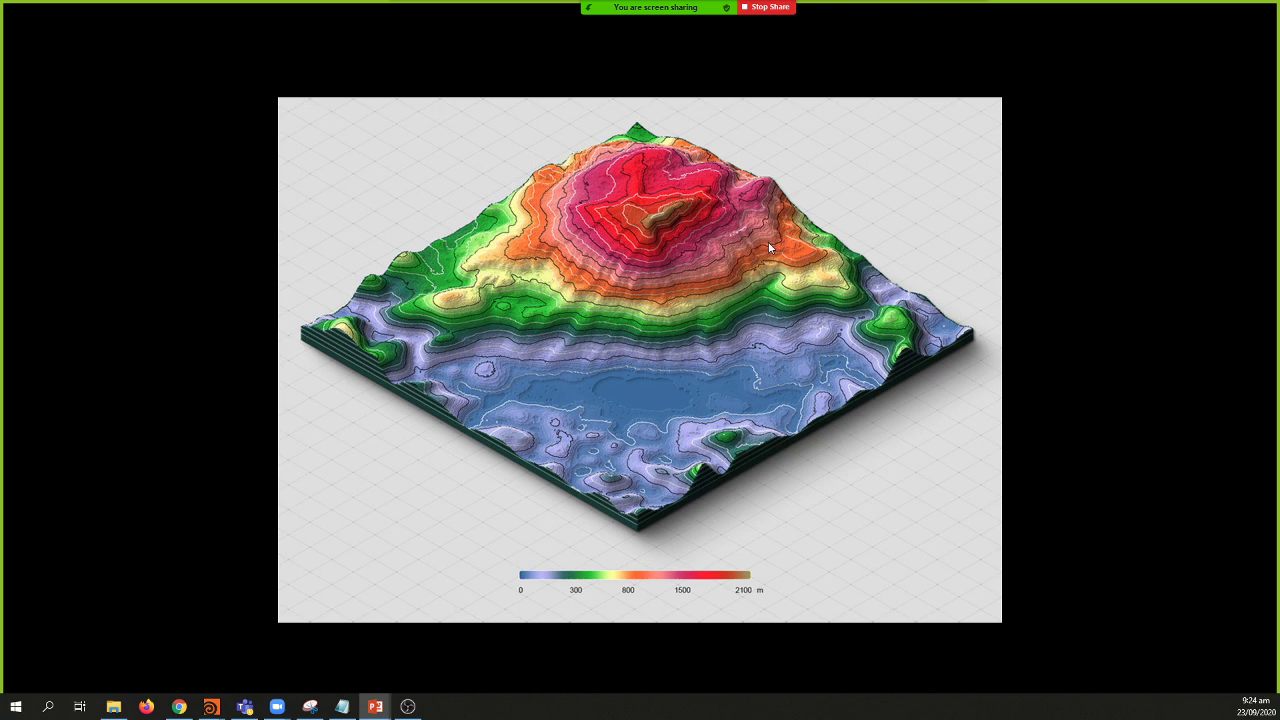
pyautogui.click(646, 343)
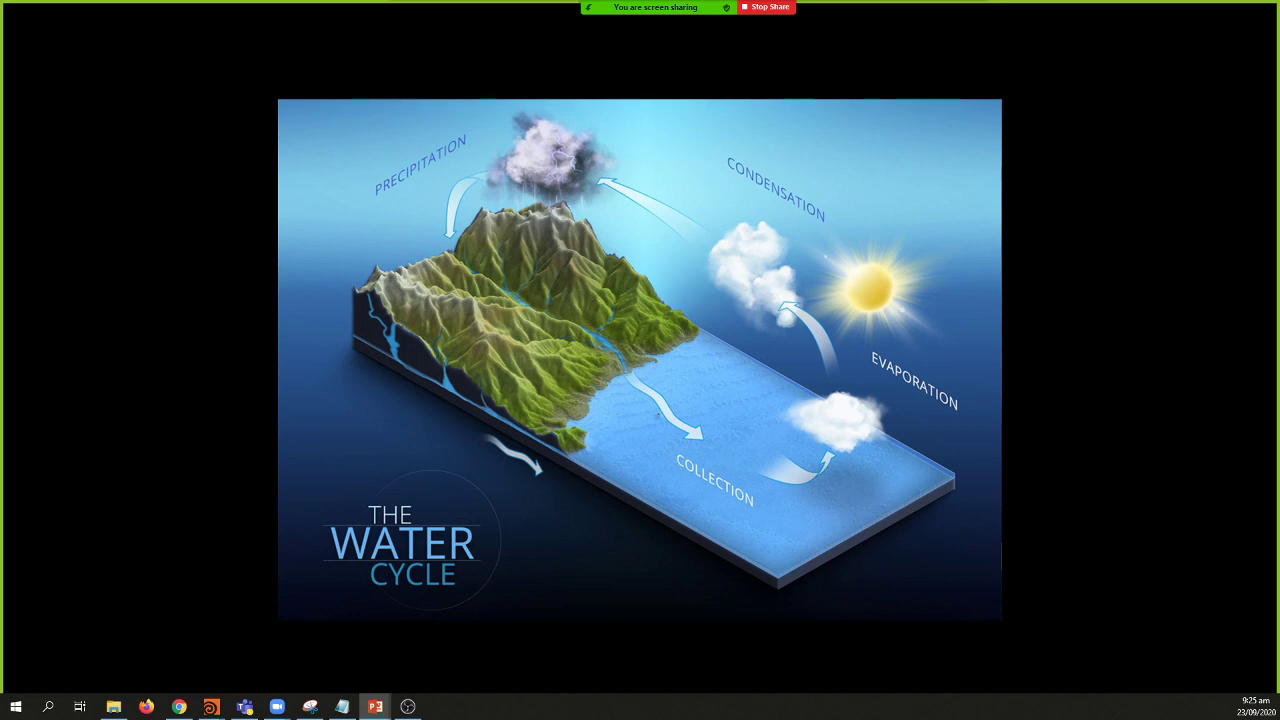
# Step: Advance to the 3D landscape slide showing a river valley, road and village
pyautogui.press('Right')
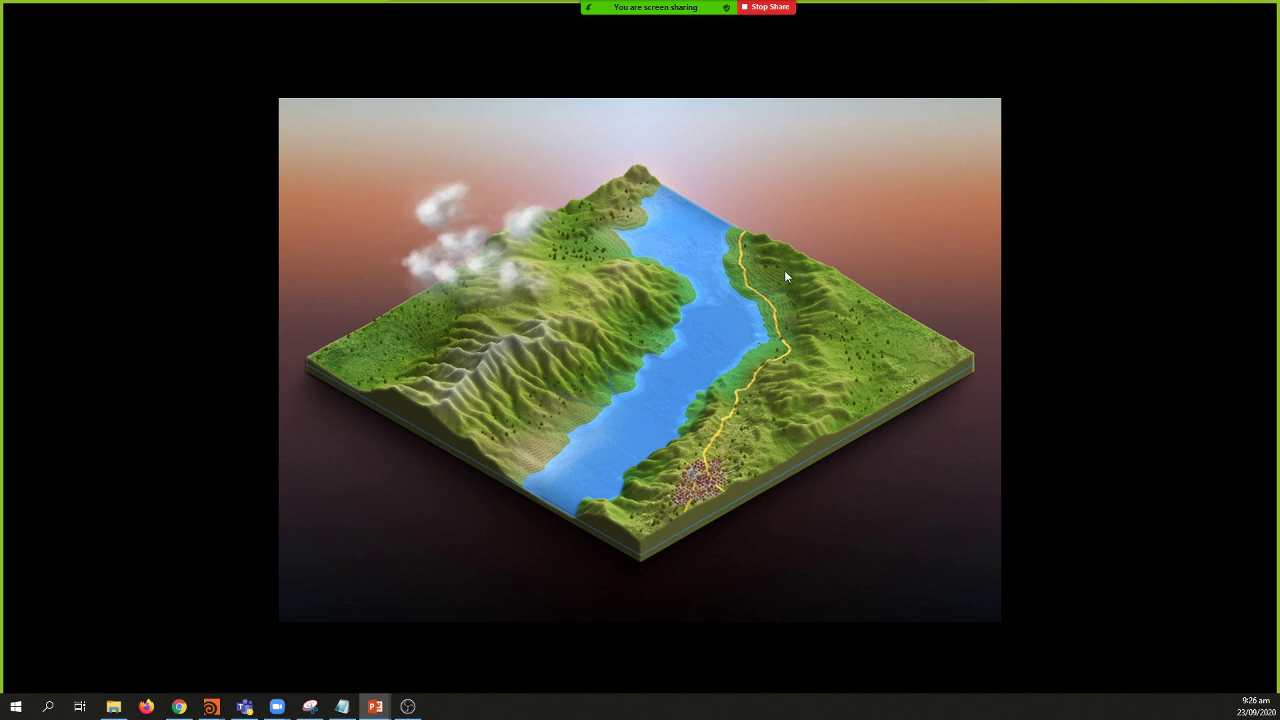
# Step: Advance to the grassy terrain block slide with eroded gullies
pyautogui.click(685, 397)
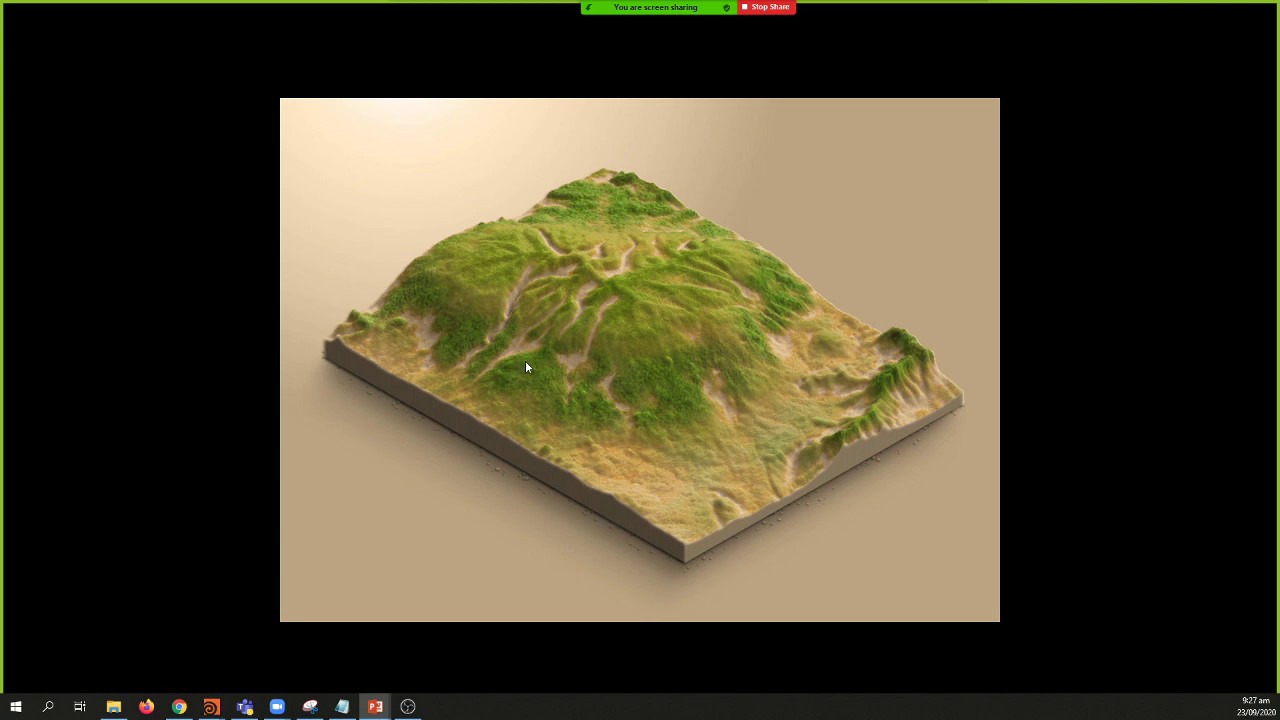
# Step: Advance to the desert canyon slide labelled Elves Chasm, Explorers Monument and Garnet Canyon
pyautogui.press('Right')
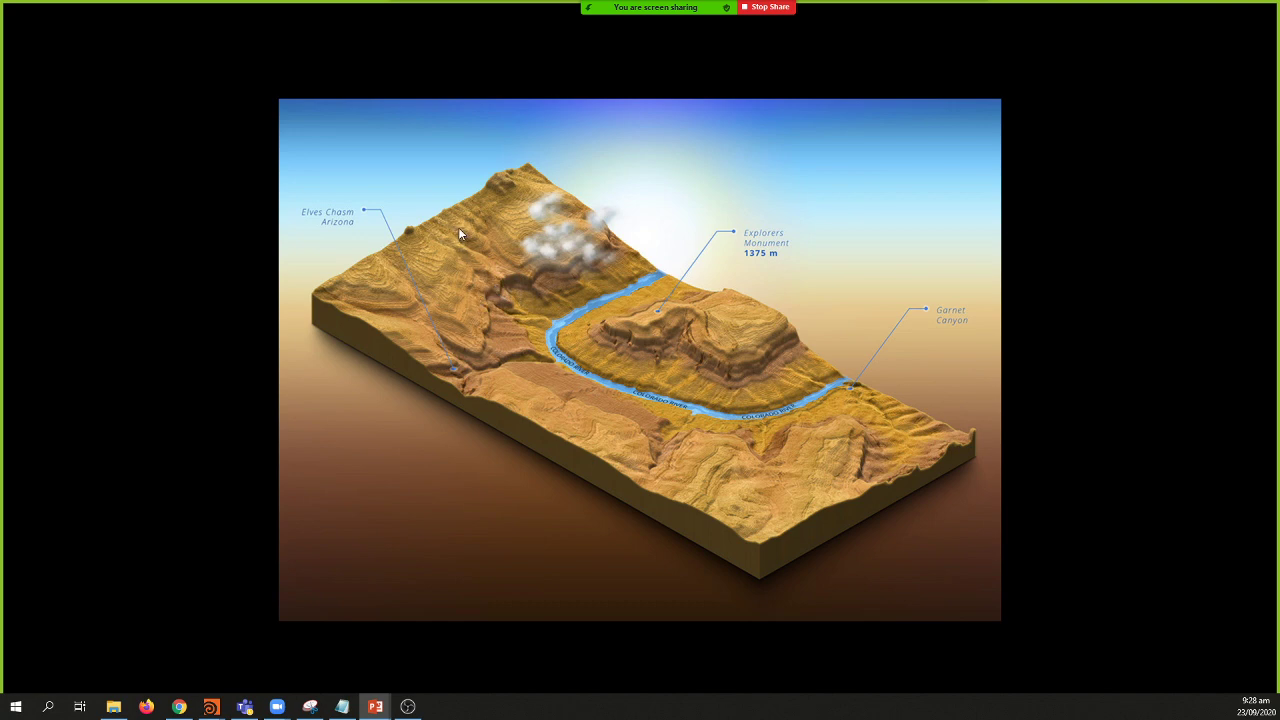
# Step: Advance through the Santa Teresa and Mount Everest slides to the Erosion types slide
pyautogui.click(506, 305)
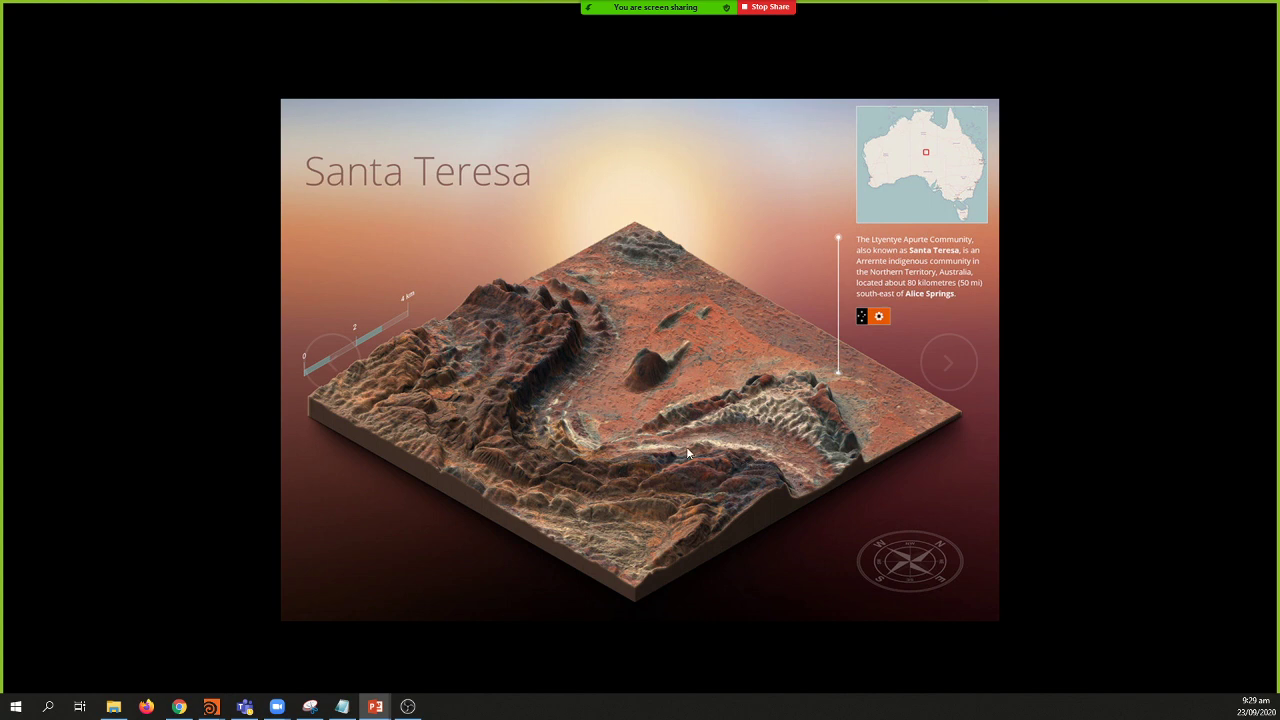
pyautogui.click(643, 404)
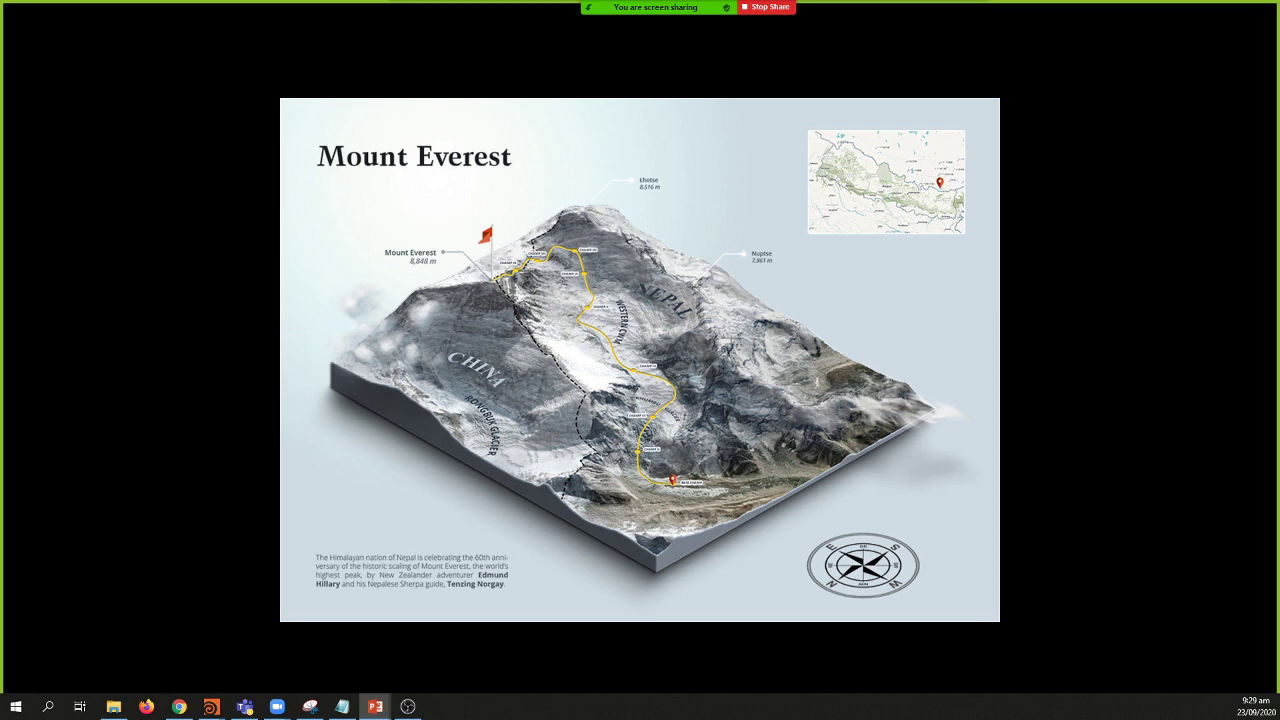
pyautogui.press('Right')
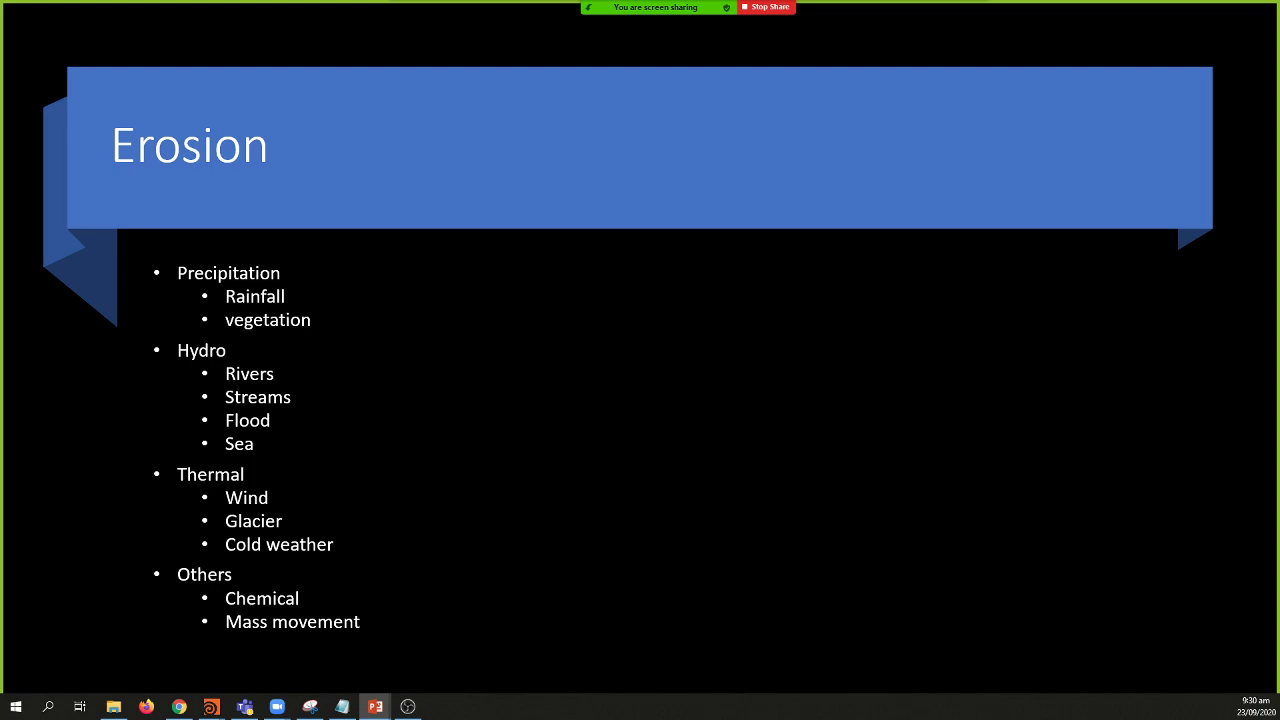
# Step: Advance to the full-screen photo of the ruined hilltop castle on eroded rock
pyautogui.press('Right')
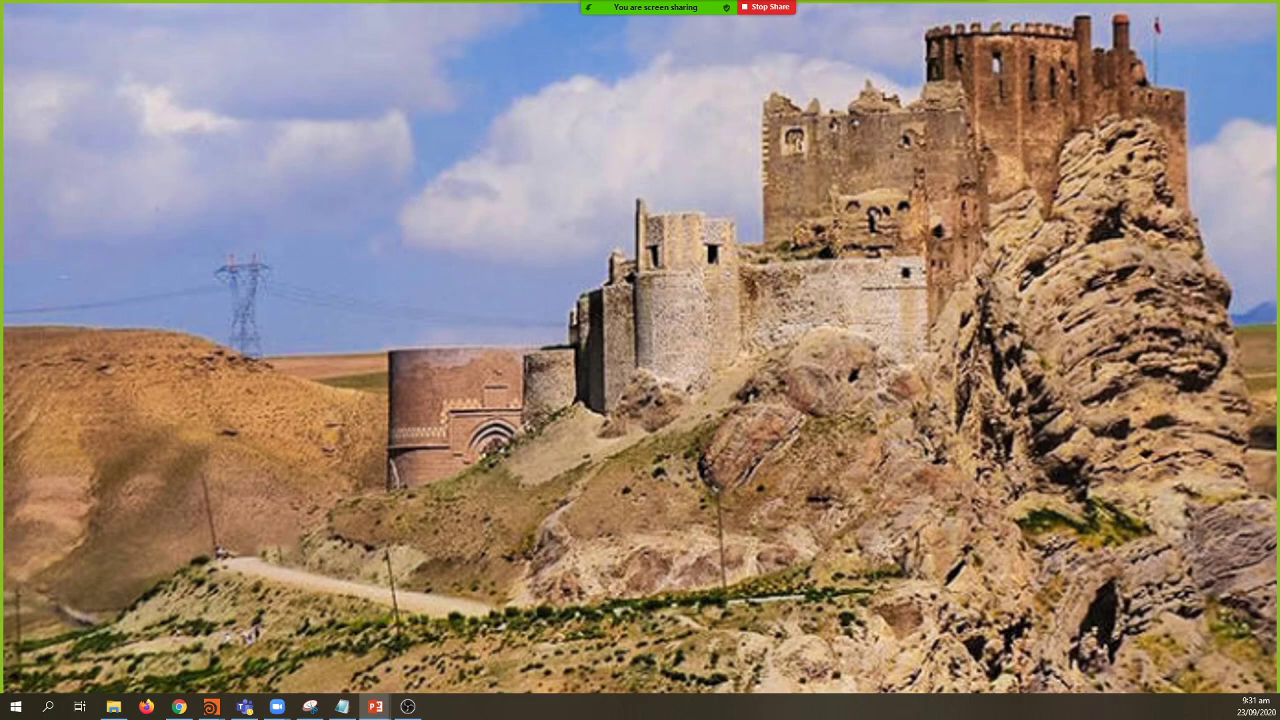
# Step: Move to the cave-village photo, briefly revisit the castle photo, then return
pyautogui.press('Right')
pyautogui.press('Left')
pyautogui.press('Right')
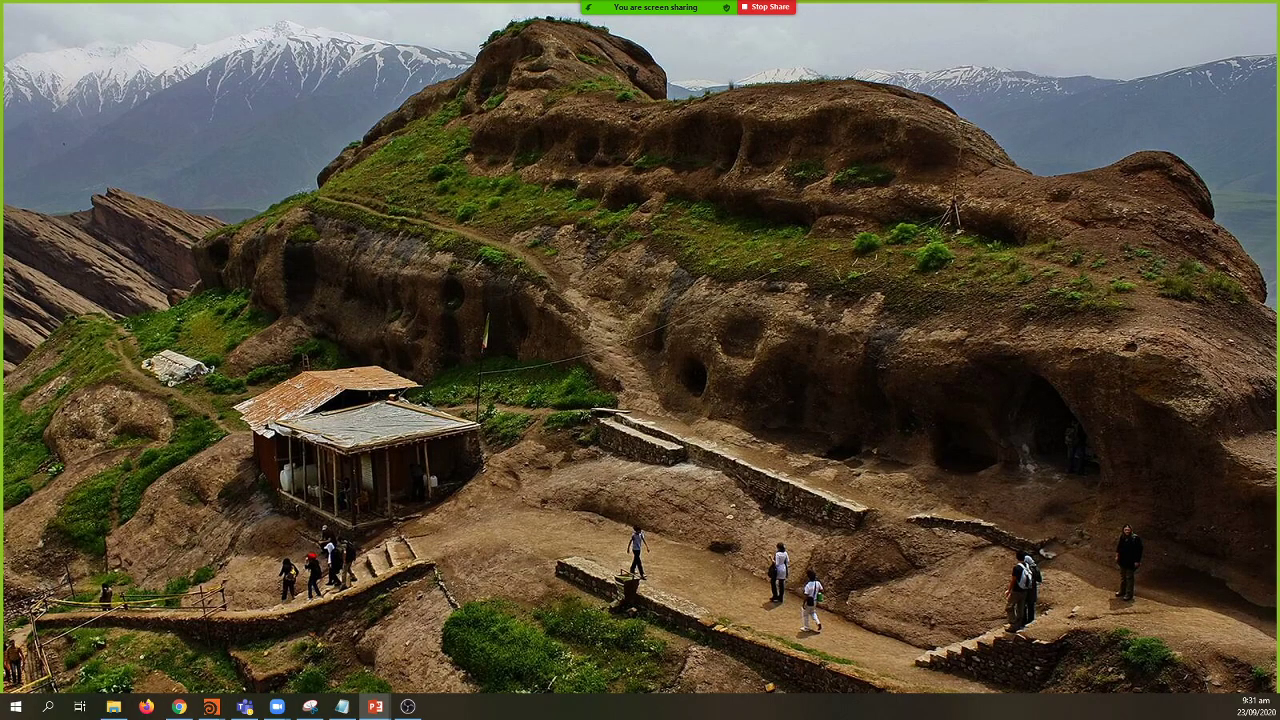
# Step: Advance through the mountain landscape photo to the snow-capped peak above magenta shrubs
pyautogui.press('Right')
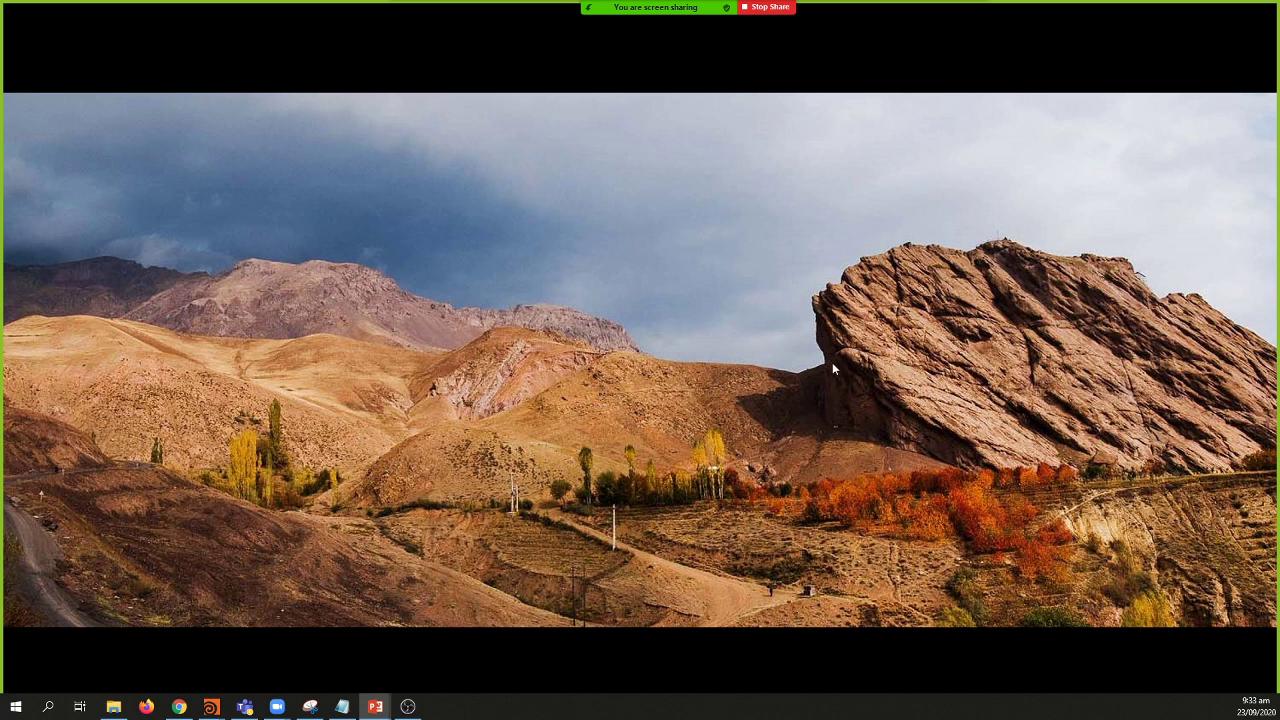
pyautogui.click(871, 535)
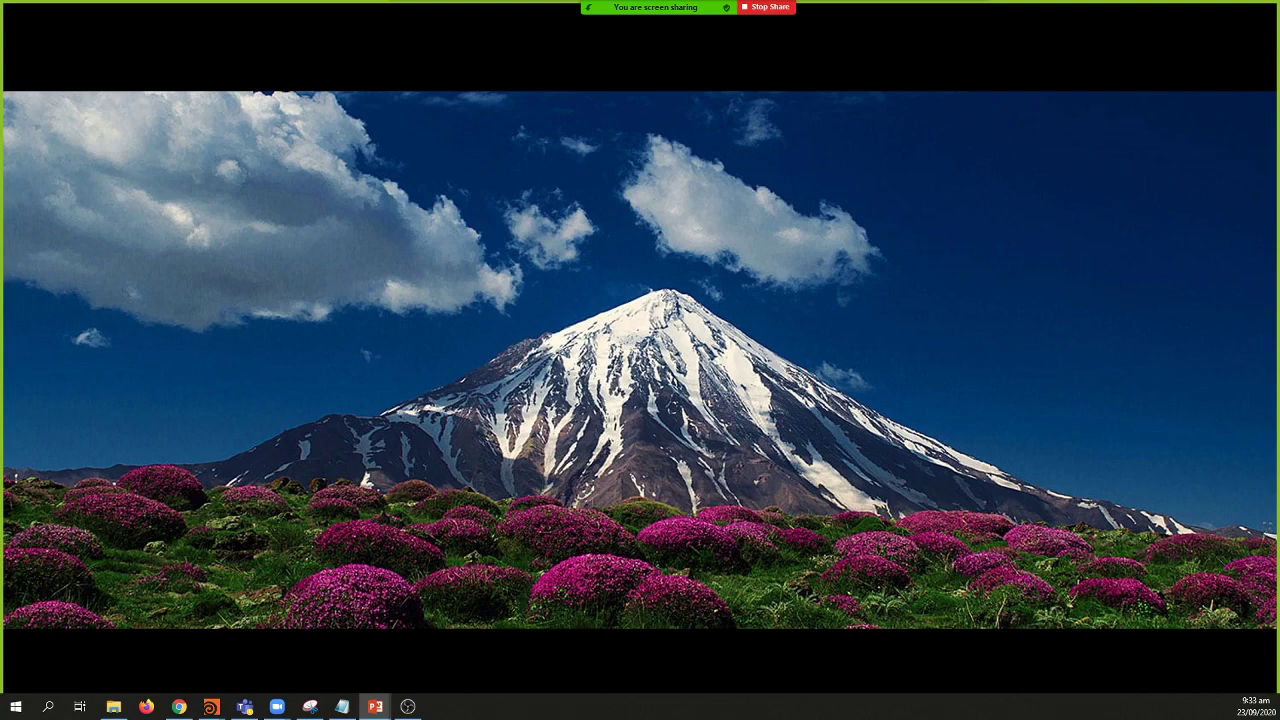
# Step: Advance past the eroded hills photo to the canyon rock formations photo, checking back once
pyautogui.press('Right')
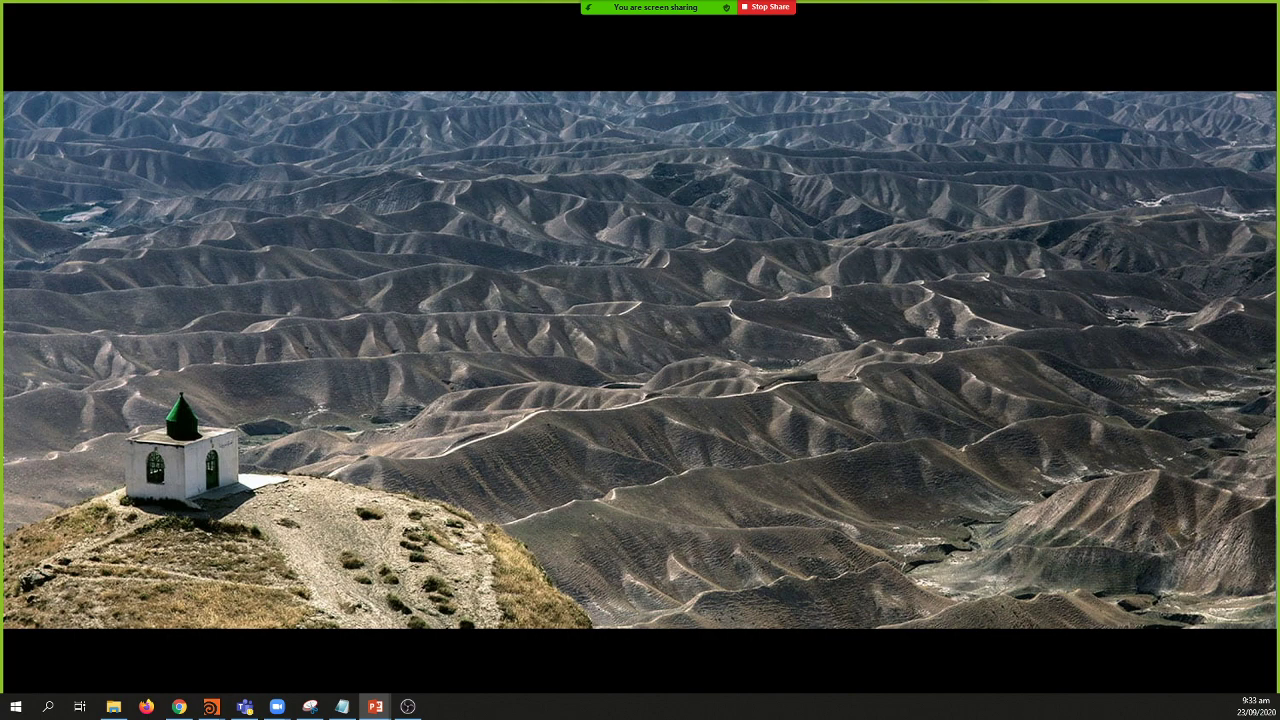
pyautogui.press('Right')
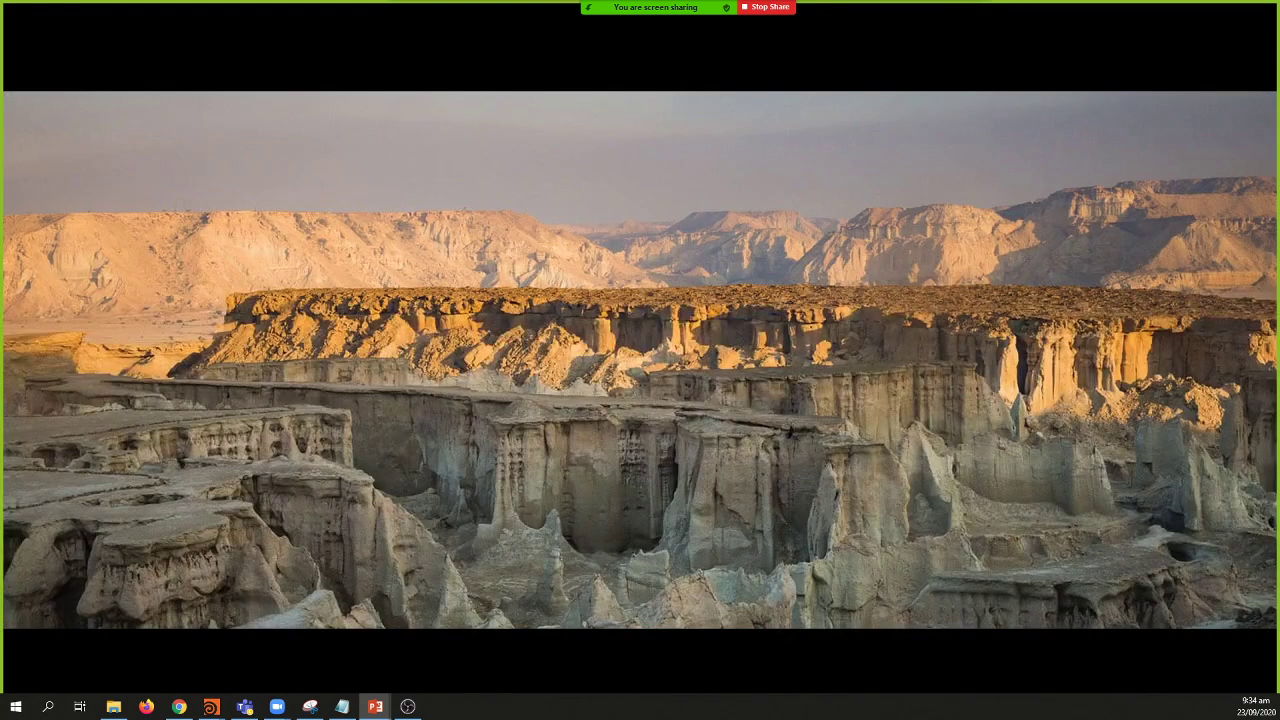
pyautogui.press('Left')
pyautogui.press('Right')
pyautogui.press('Right')
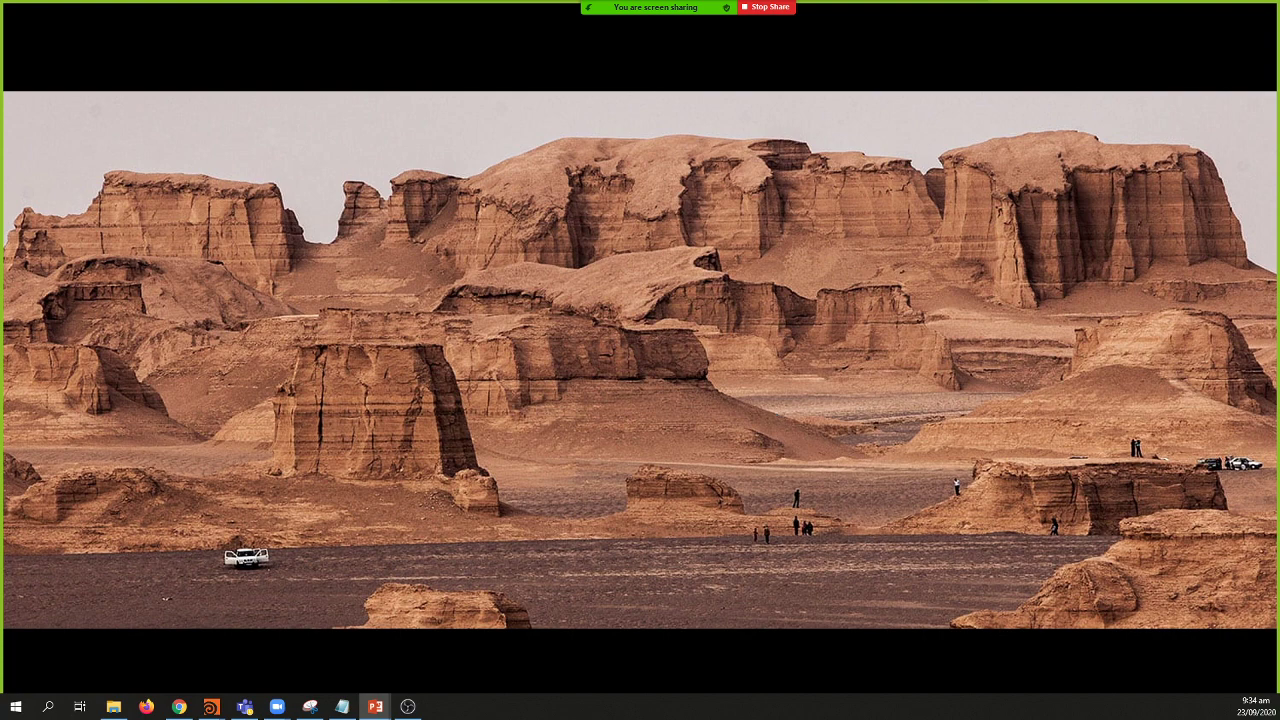
# Step: Step back to the desert rocks slide, then forward past the rolling hills to the cave gorge
pyautogui.press('Right')
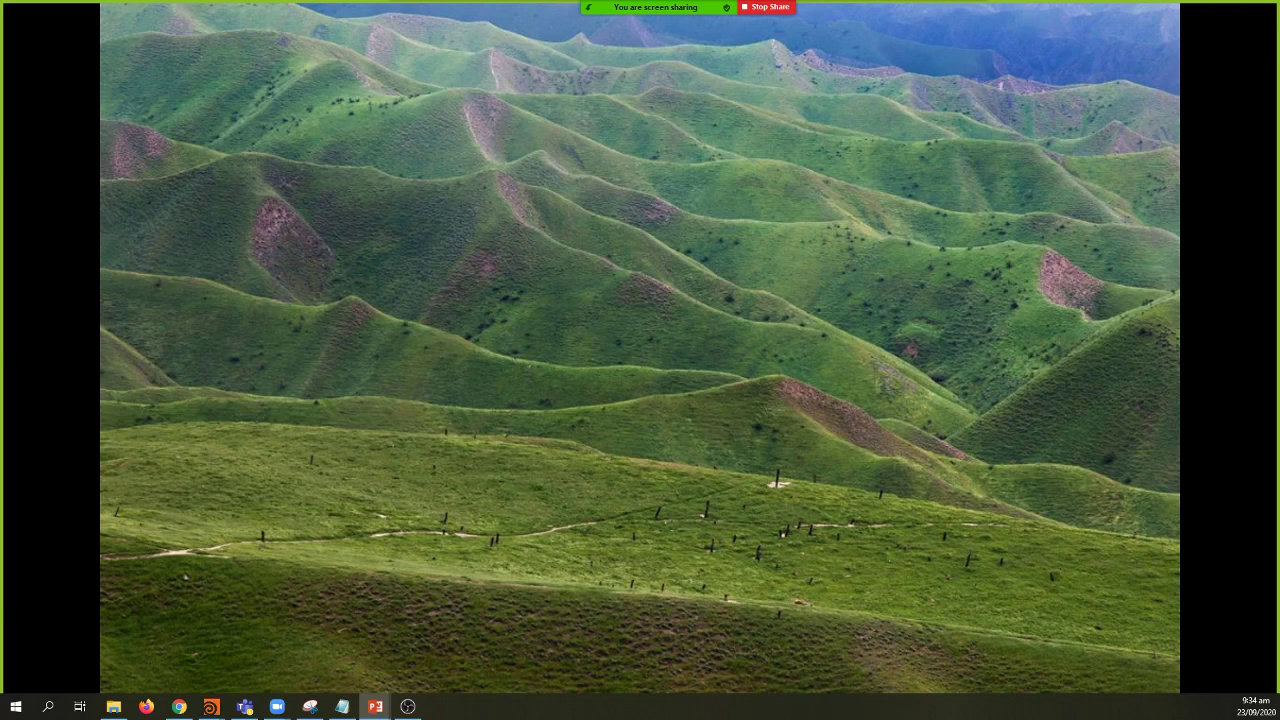
pyautogui.press('Left')
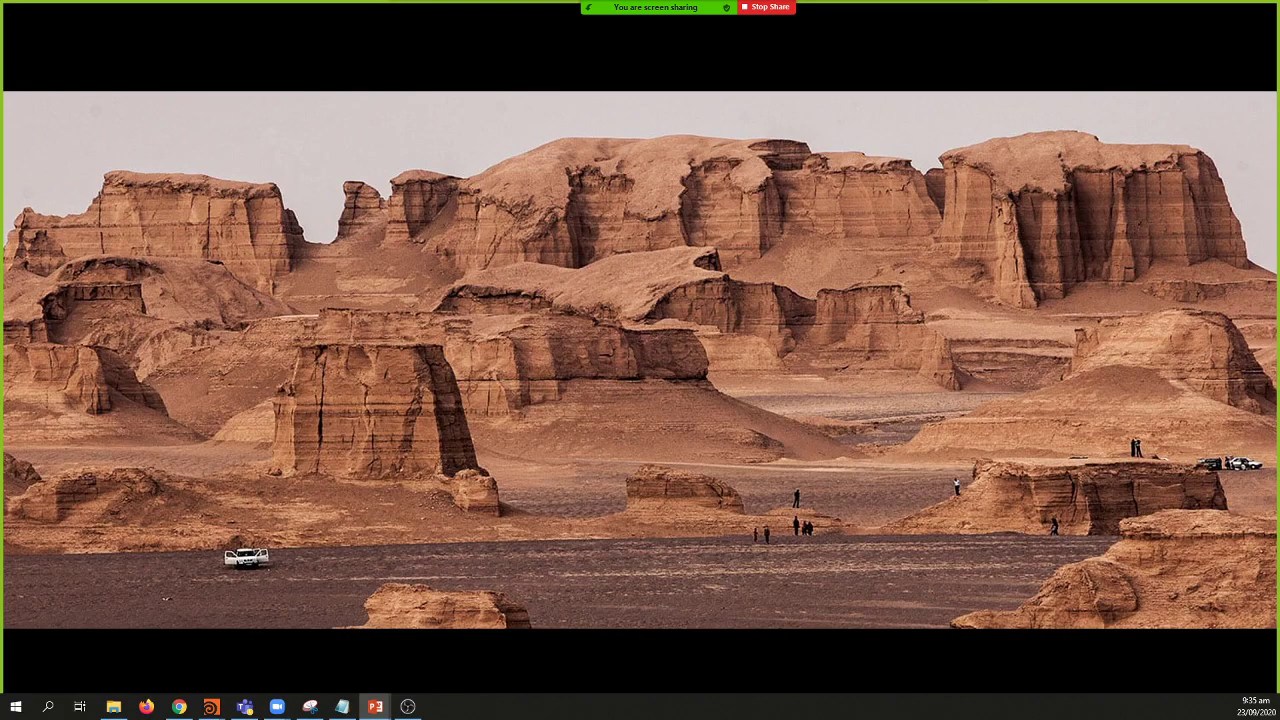
pyautogui.press('Right')
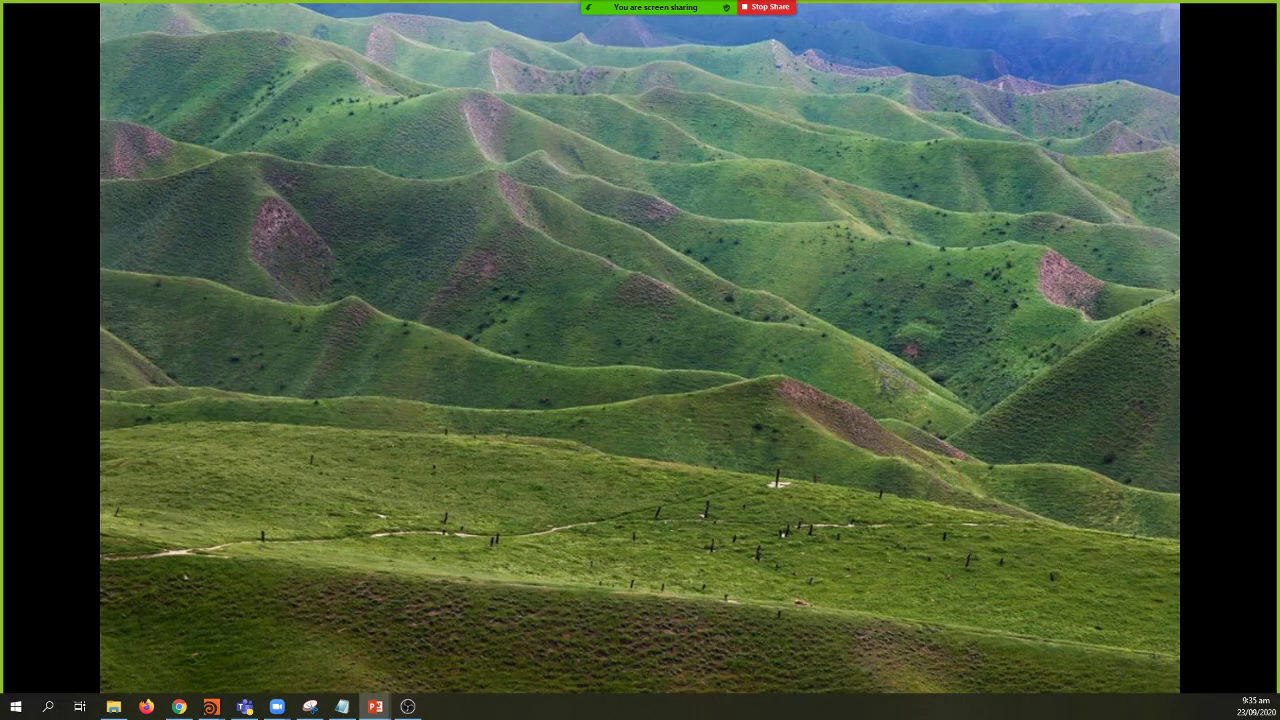
pyautogui.press('Right')
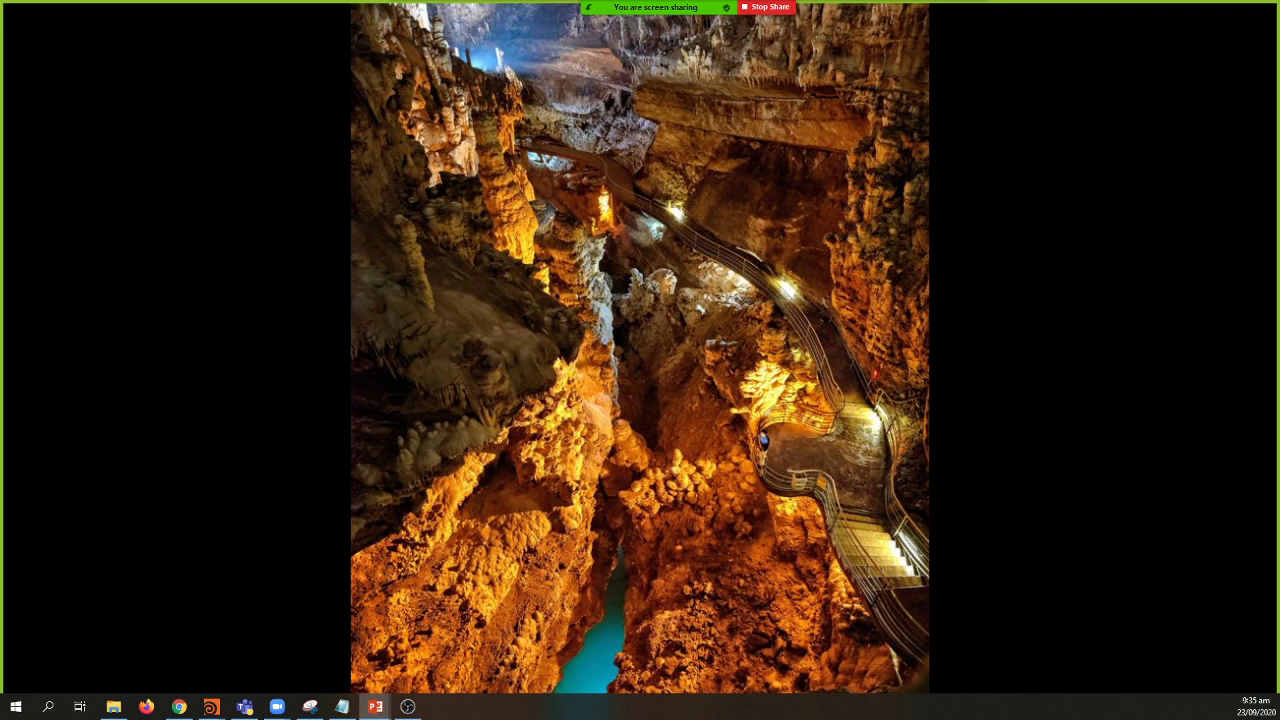
# Step: Advance the slideshow from the cave gorge to the karst stone pillars photo
pyautogui.press('Right')
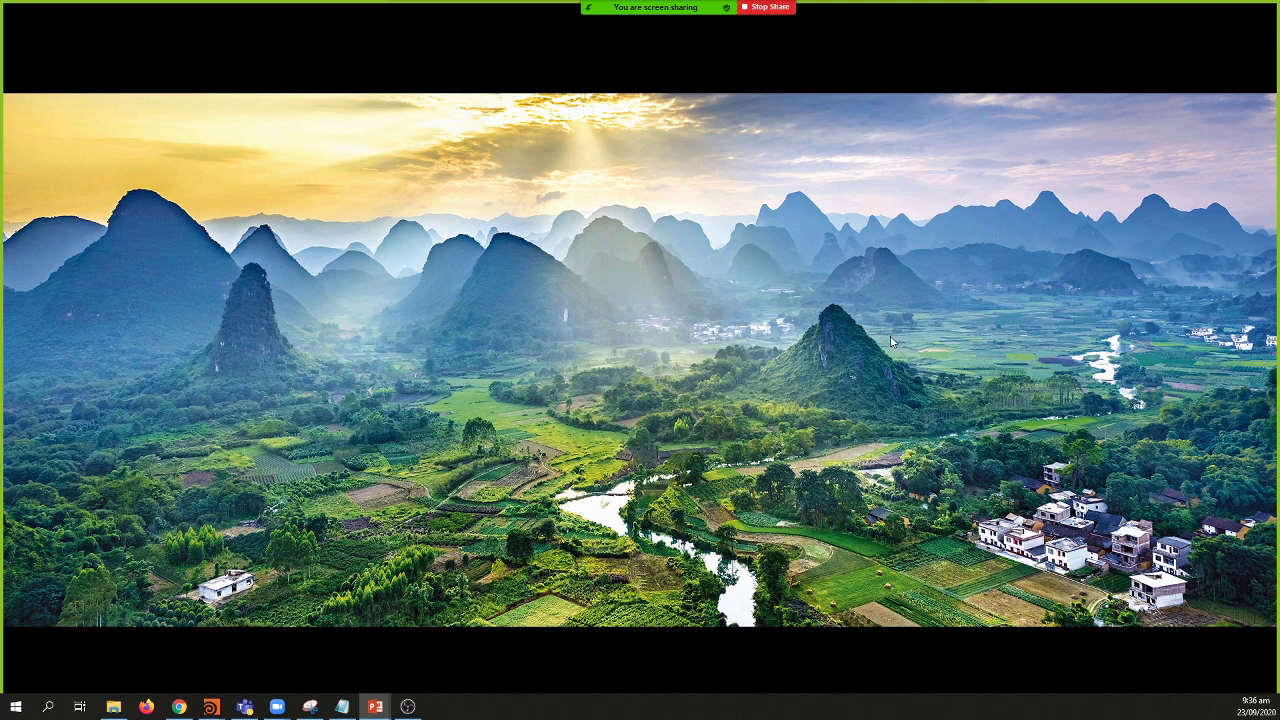
# Step: Advance from the karst valley photo to the rainbow-striped red mountains slide
pyautogui.click(812, 360)
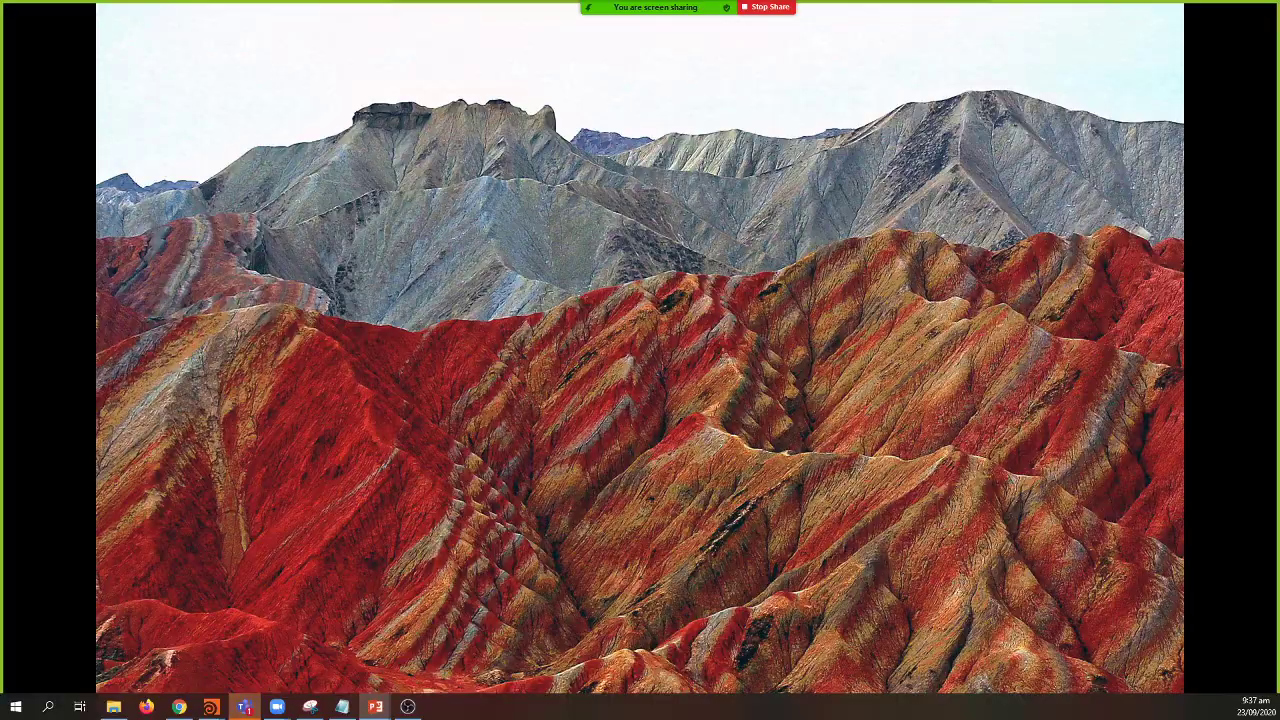
# Step: Advance the slideshow past the misty sandstone pillars toward the snowy mountain panorama
pyautogui.press('Right')
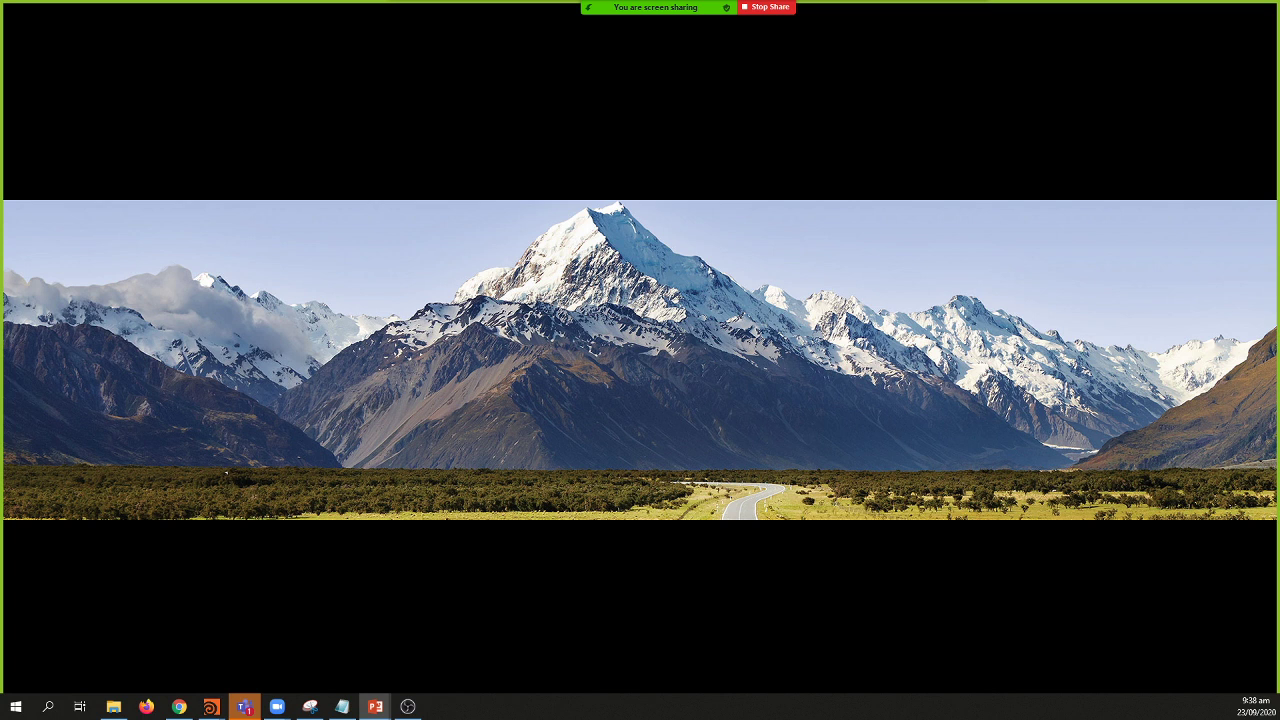
pyautogui.click(735, 327)
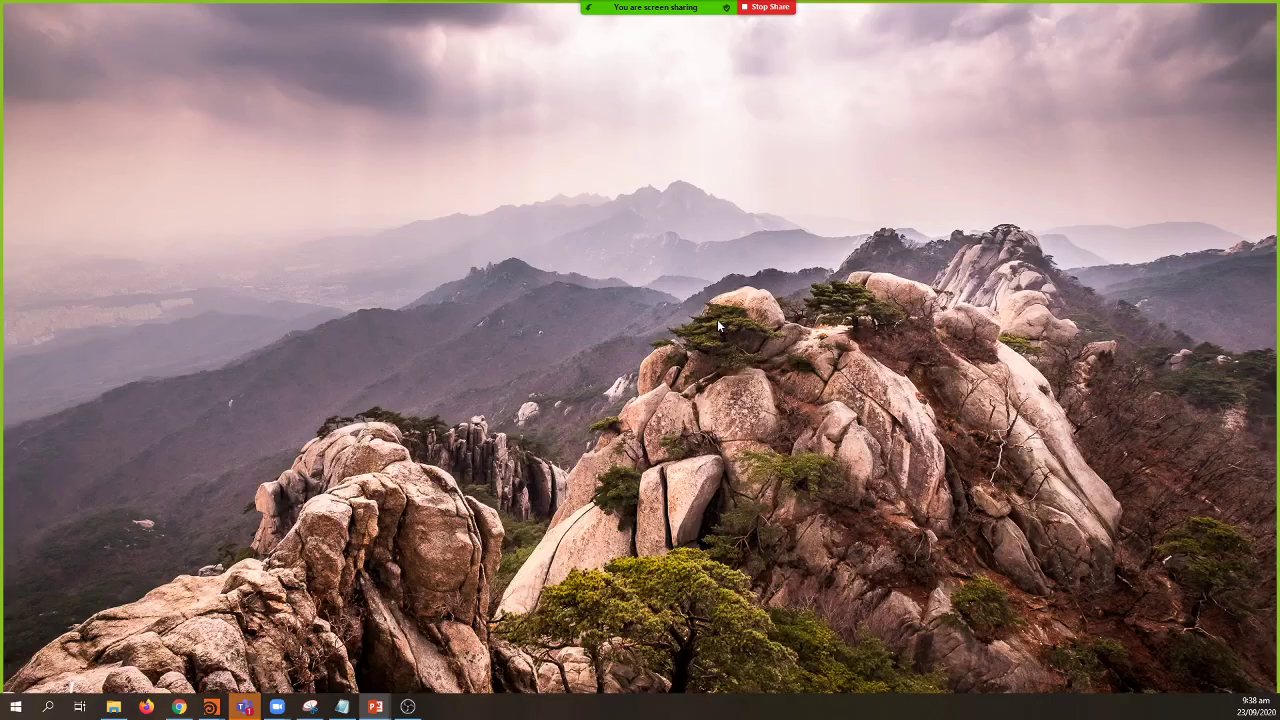
pyautogui.click(717, 319)
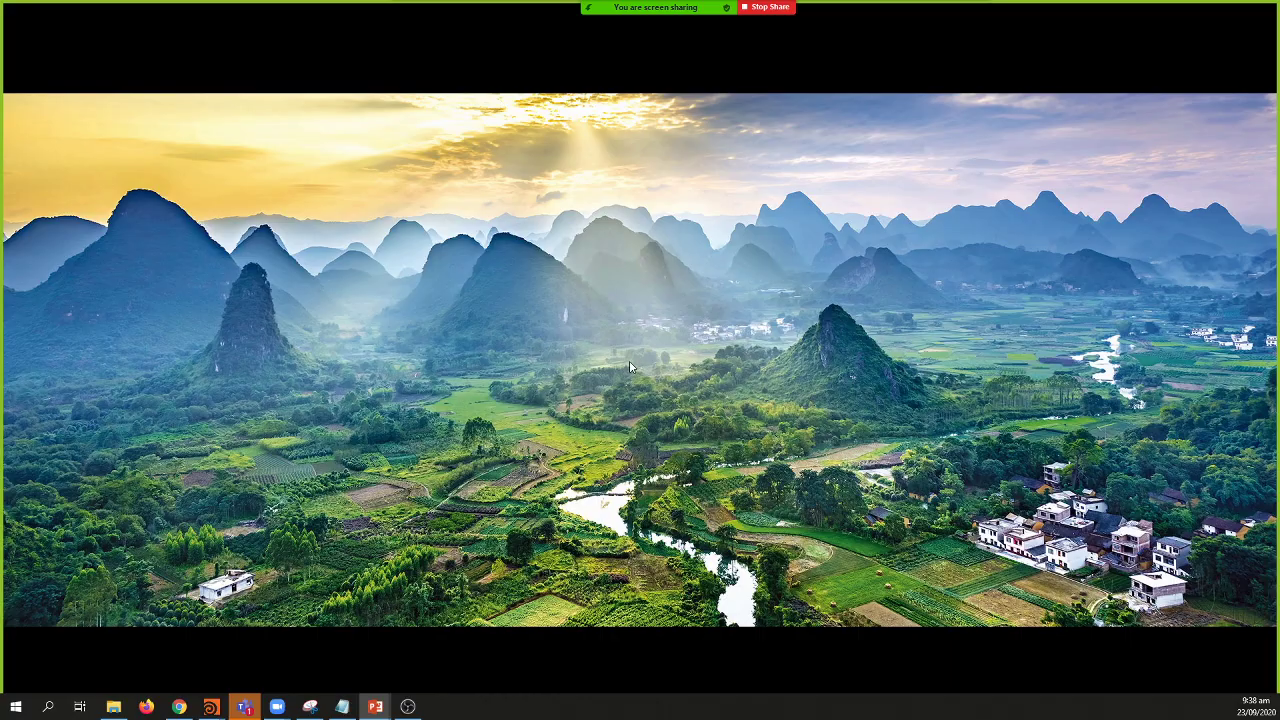
pyautogui.press('Right')
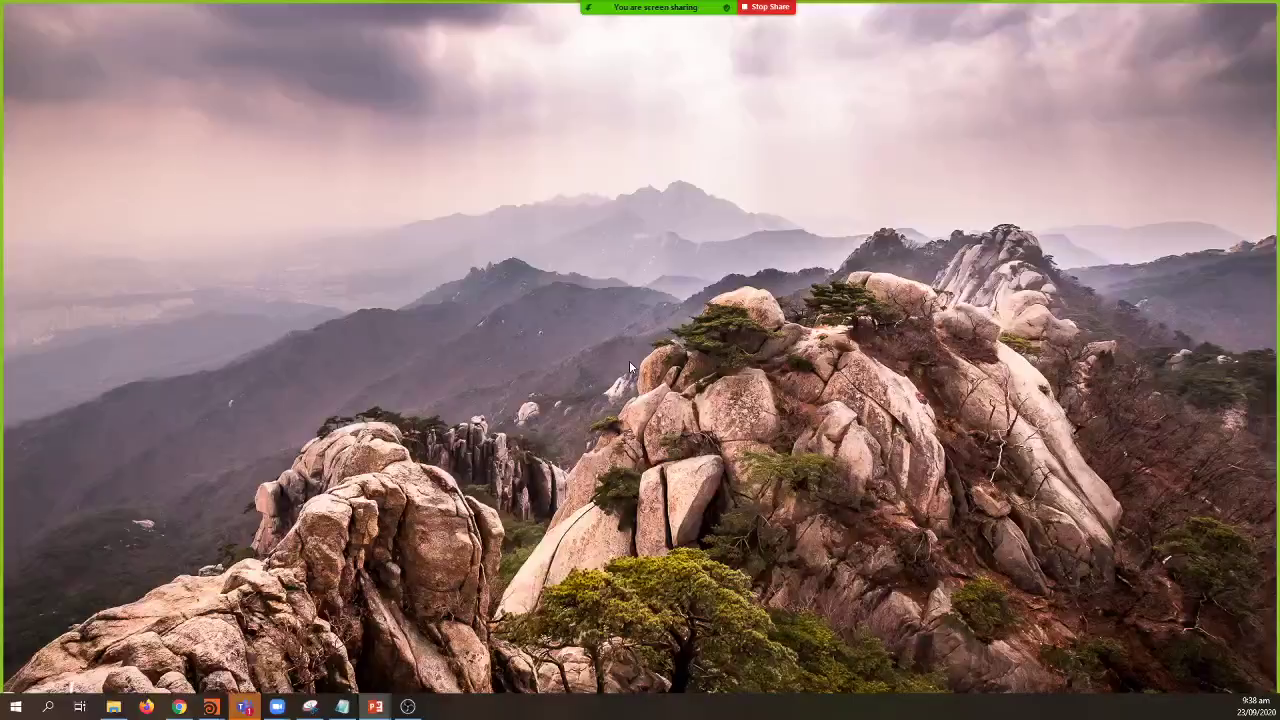
pyautogui.press('Right')
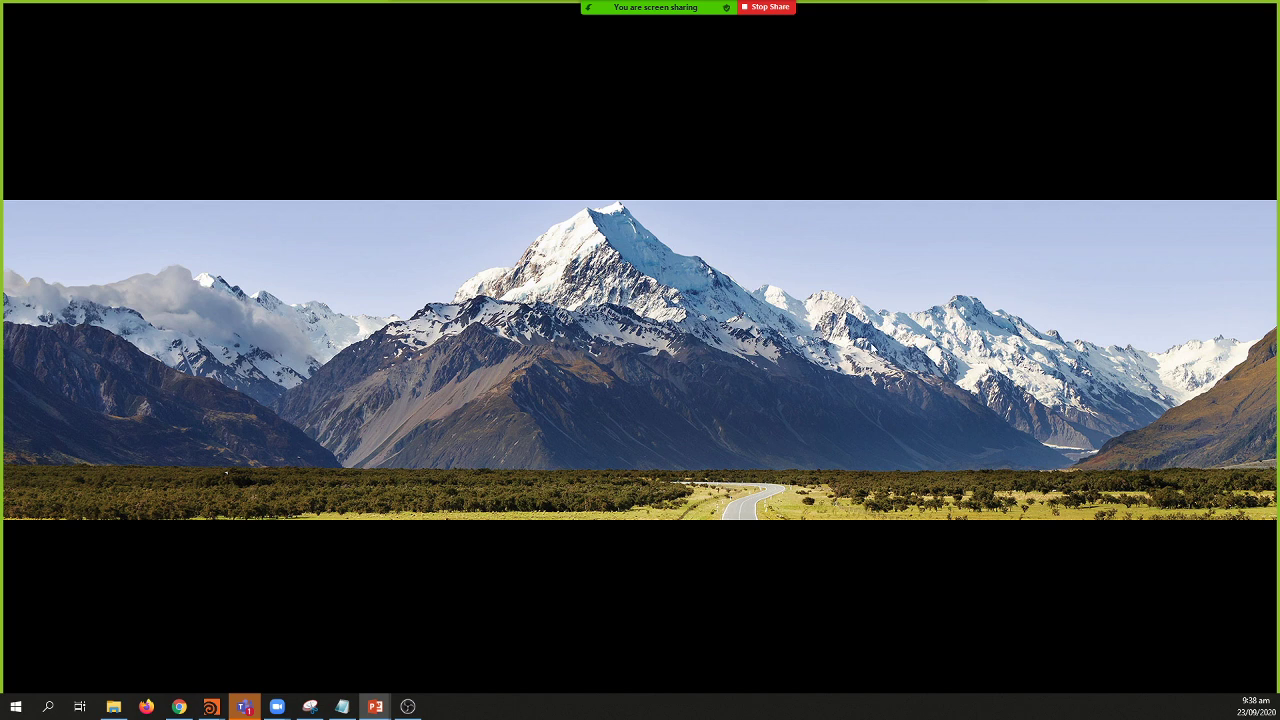
# Step: Advance to the waterfall valley, briefly revisit the snowy panorama, then reach the portrait fiord slide
pyautogui.click(492, 404)
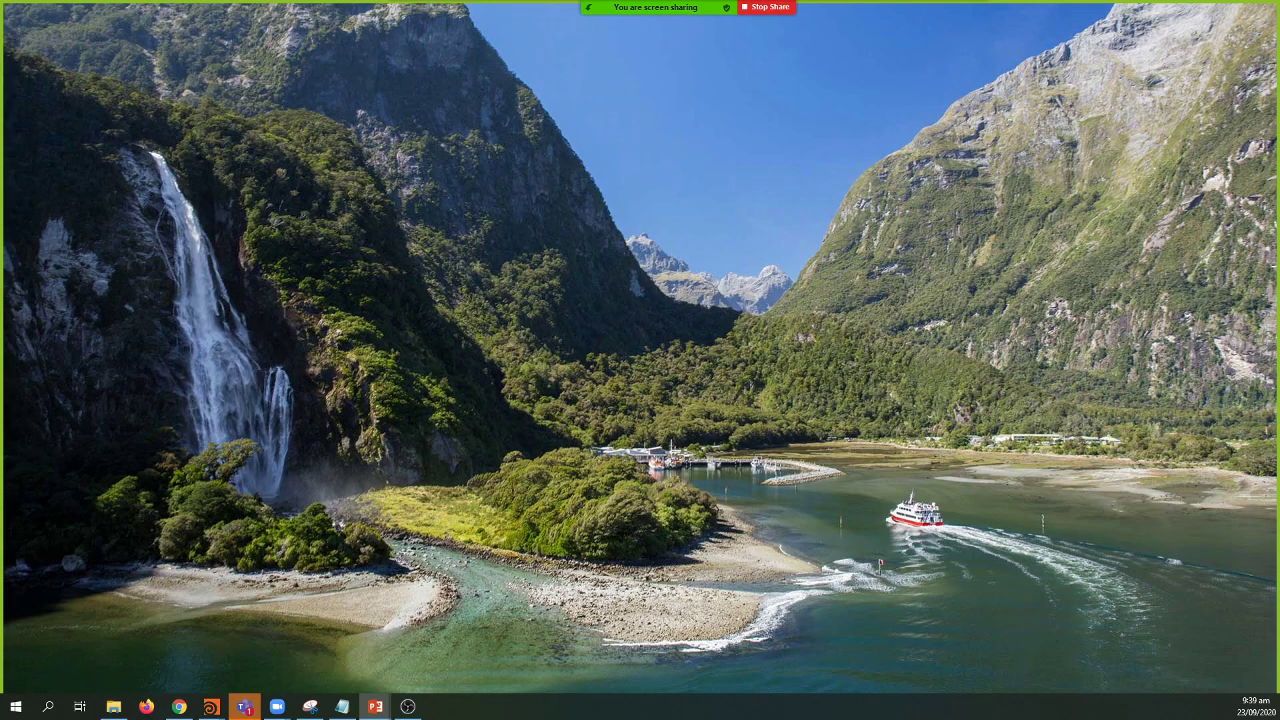
pyautogui.press('Left')
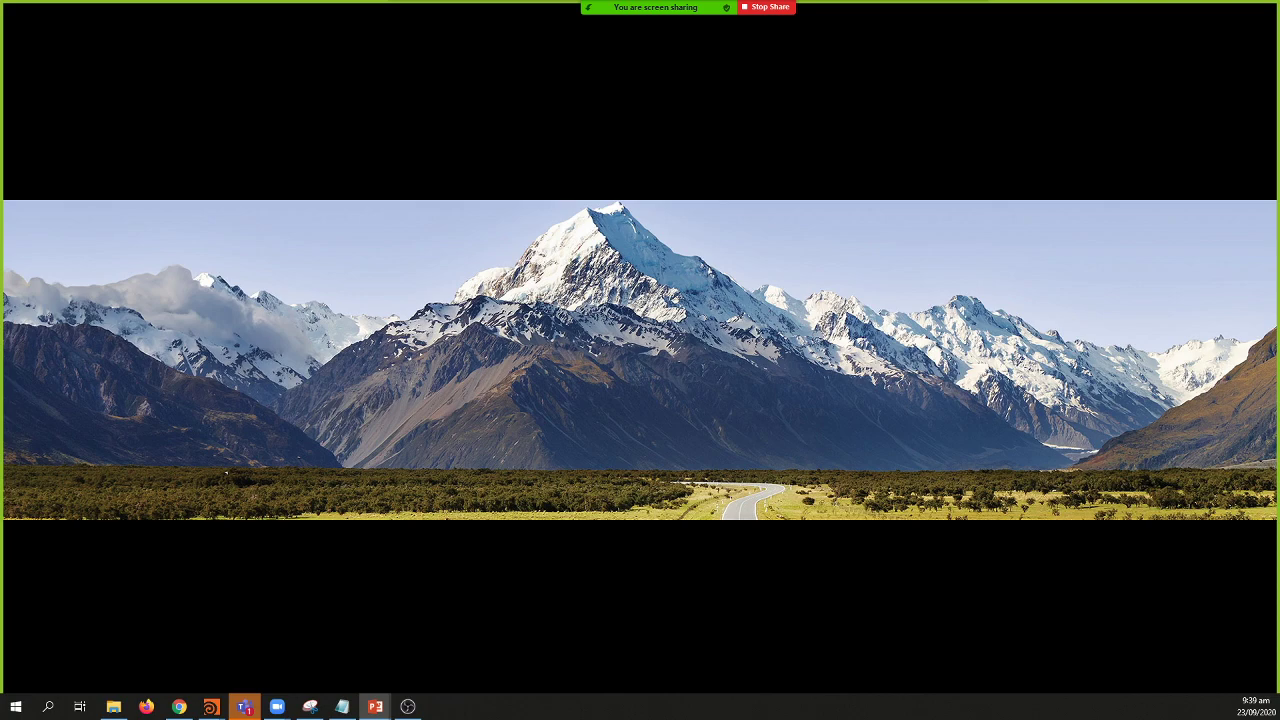
pyautogui.press('Right')
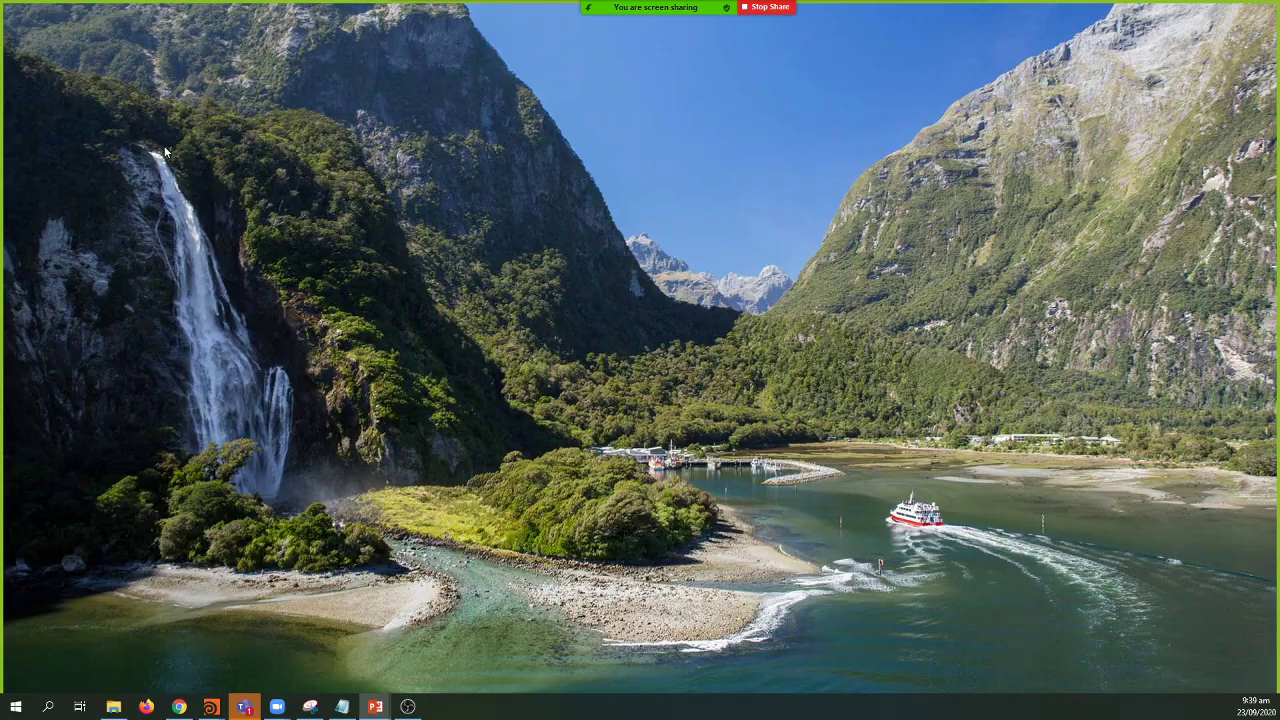
pyautogui.click(185, 193)
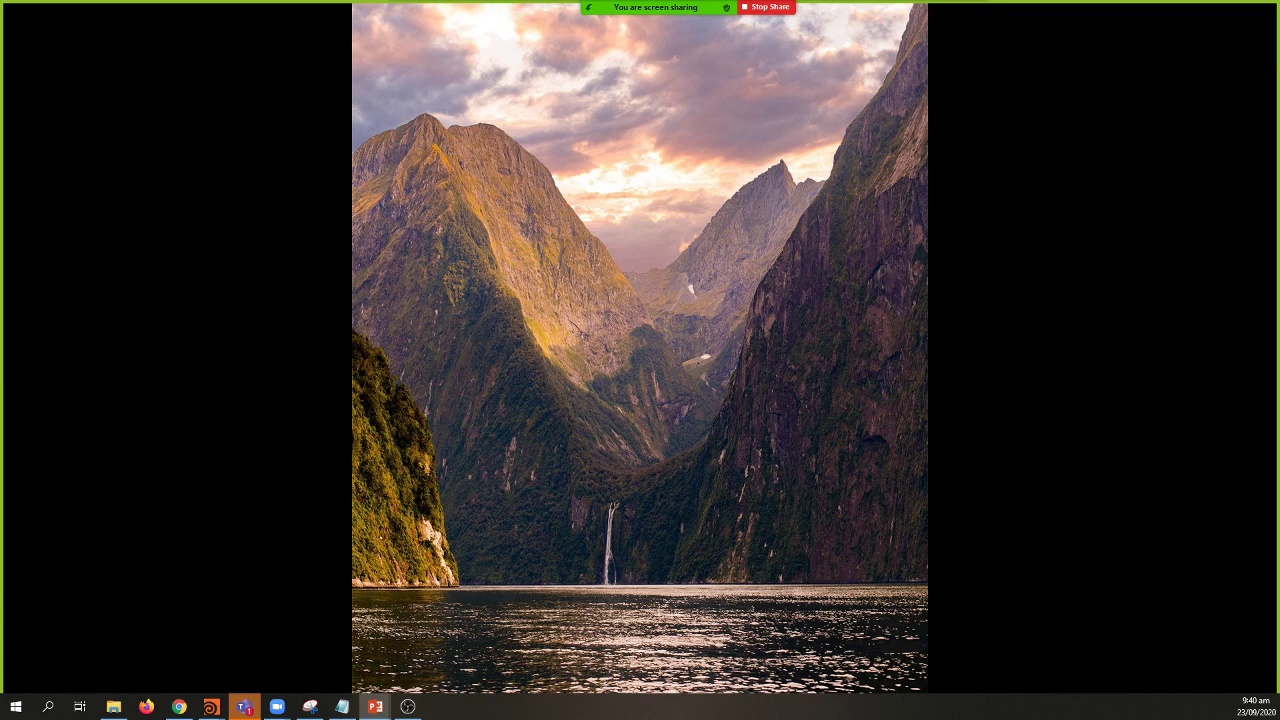
# Step: Move through the lake, aerial waterfall and scree mountain slides, stepping back between them
pyautogui.click(567, 304)
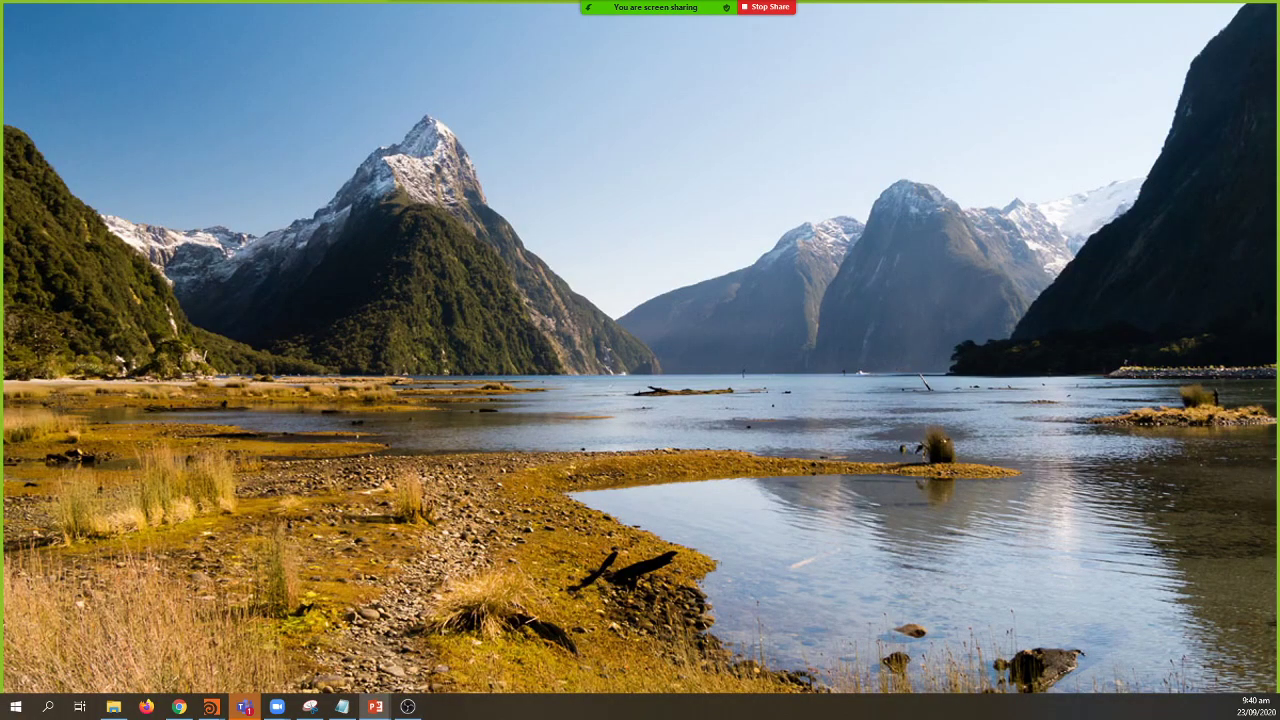
pyautogui.press('Right')
pyautogui.press('Left')
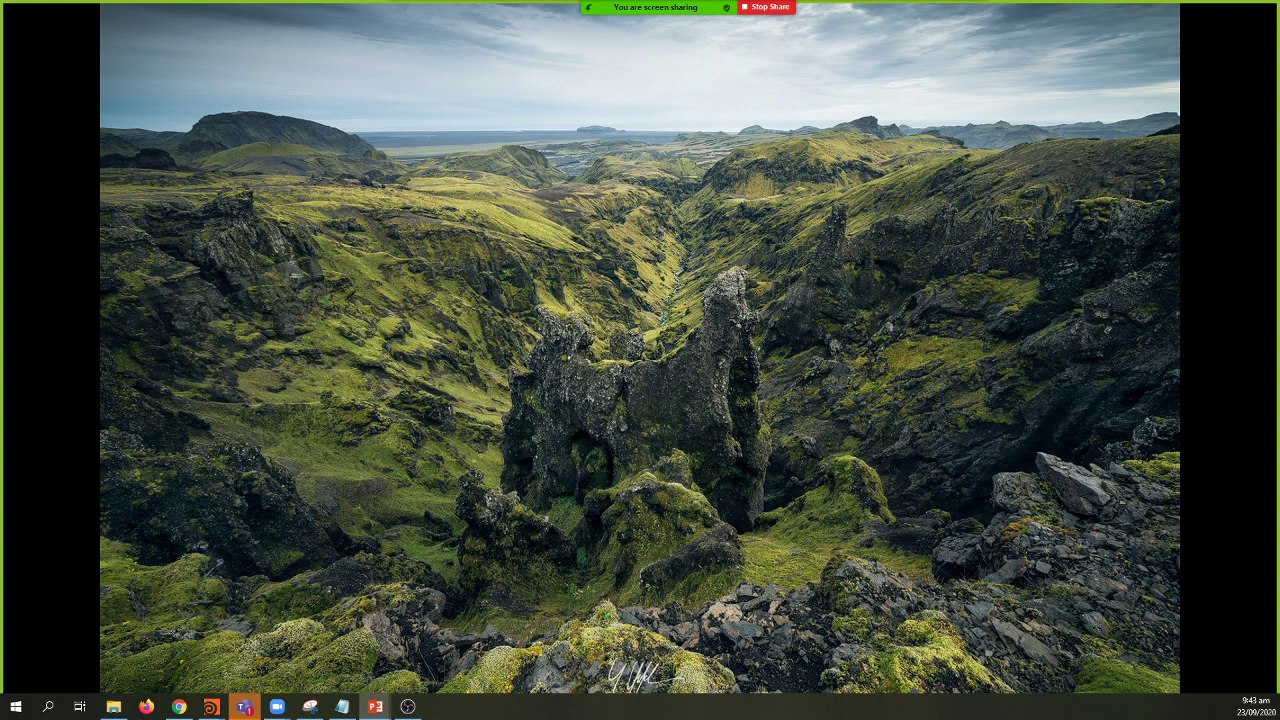
pyautogui.press('Right')
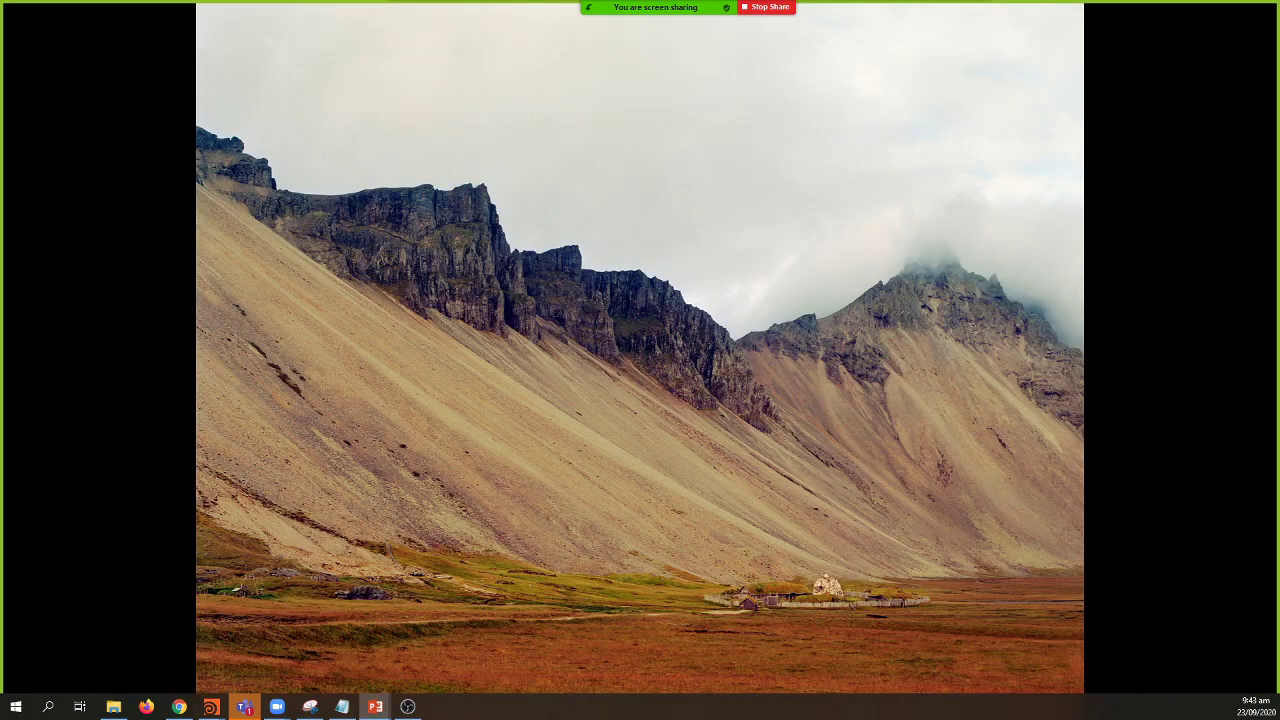
pyautogui.press('Left')
pyautogui.press('Right')
pyautogui.press('Right')
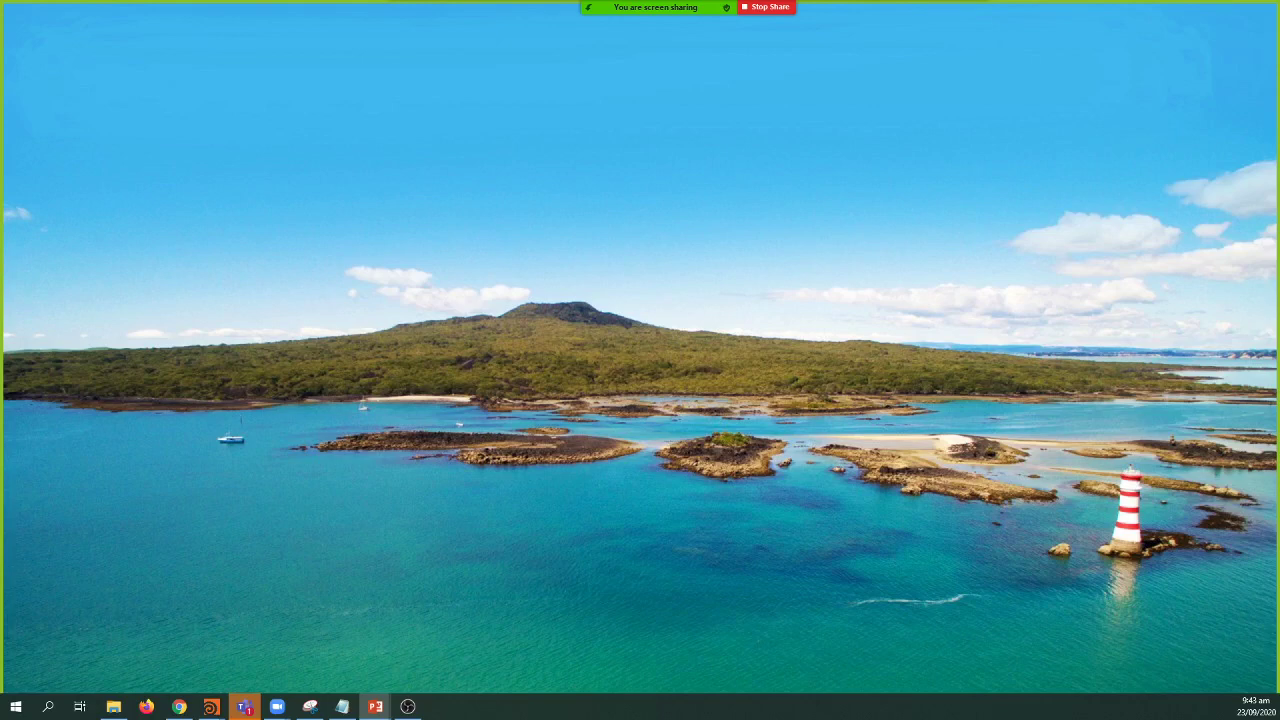
pyautogui.press('Right')
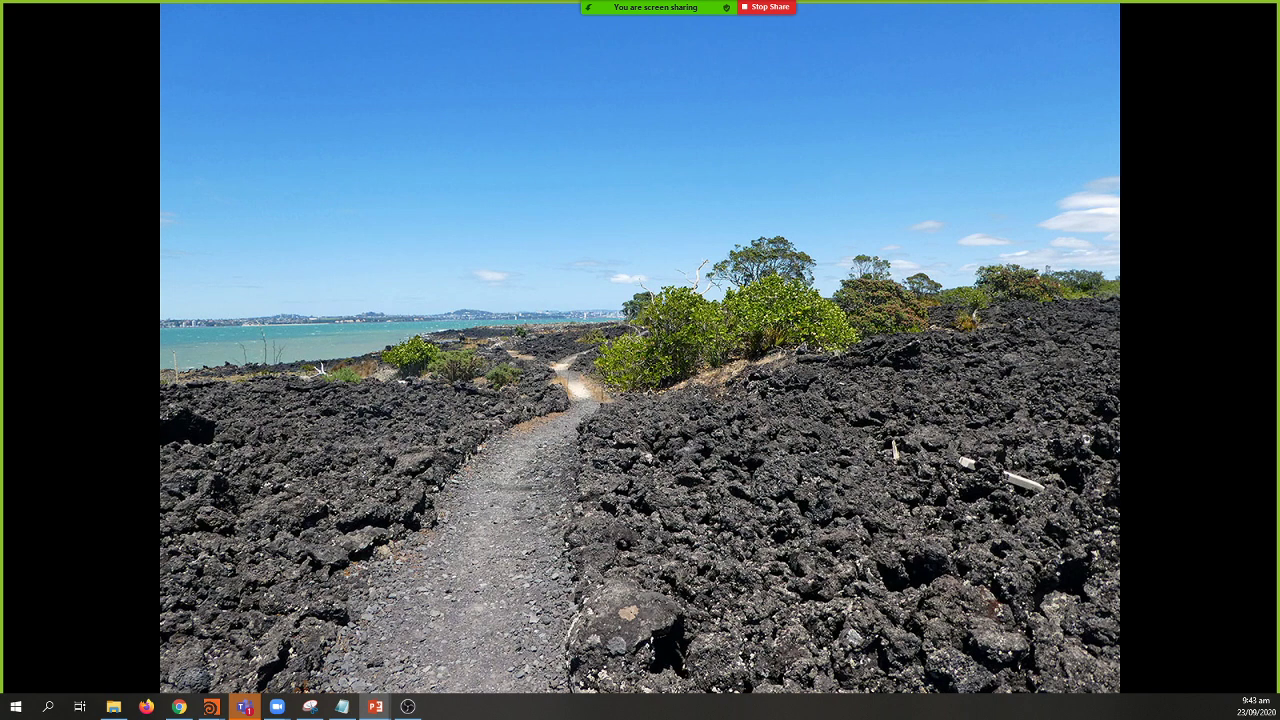
pyautogui.press('Right')
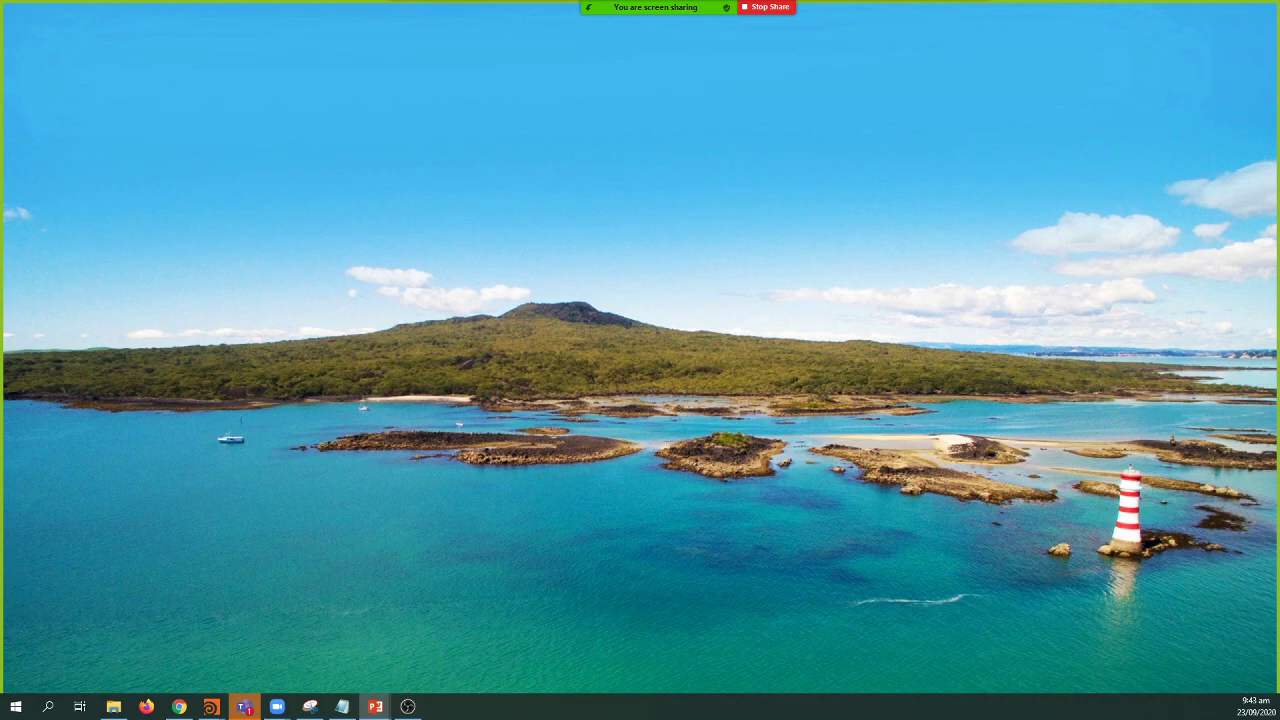
pyautogui.press('Right')
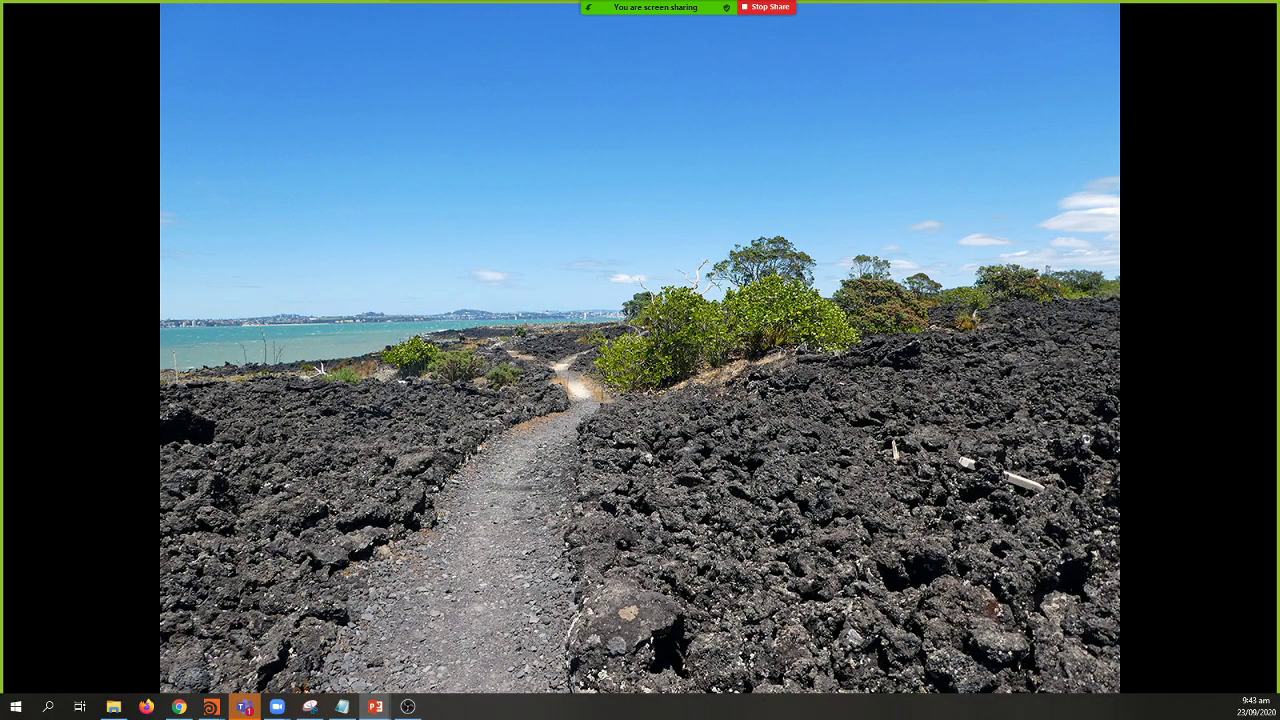
pyautogui.press('Right')
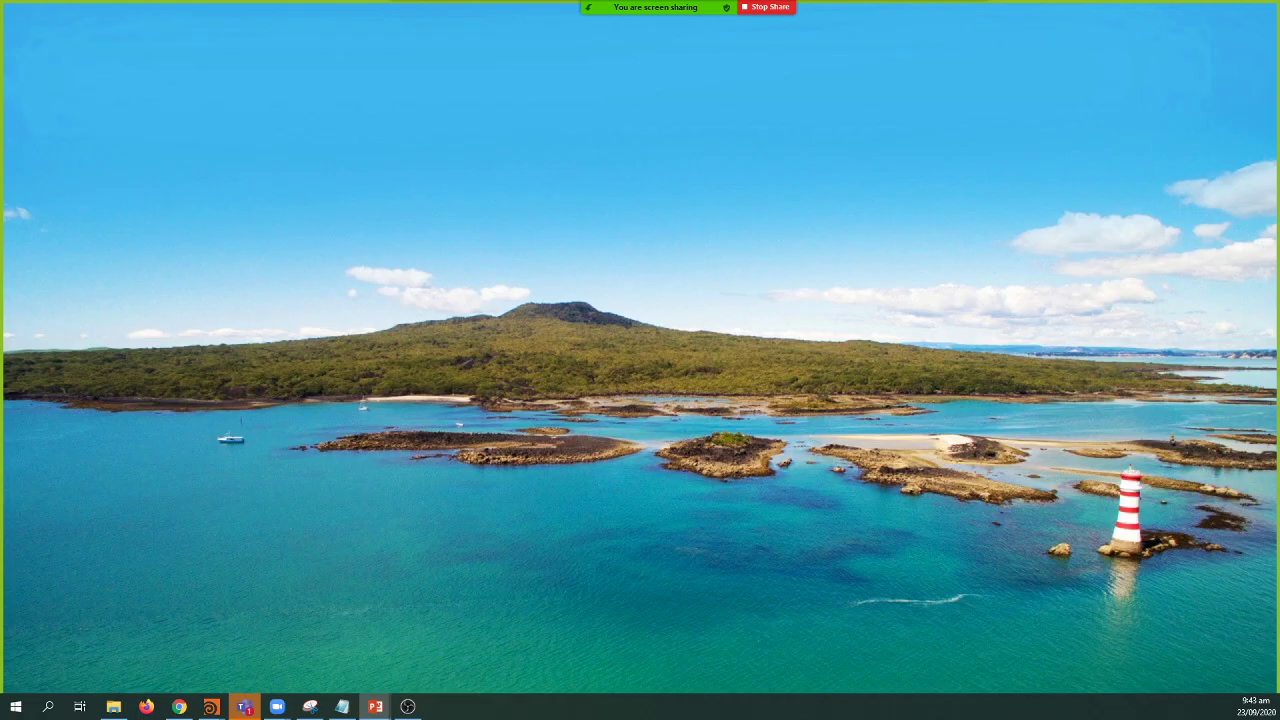
pyautogui.press('Left')
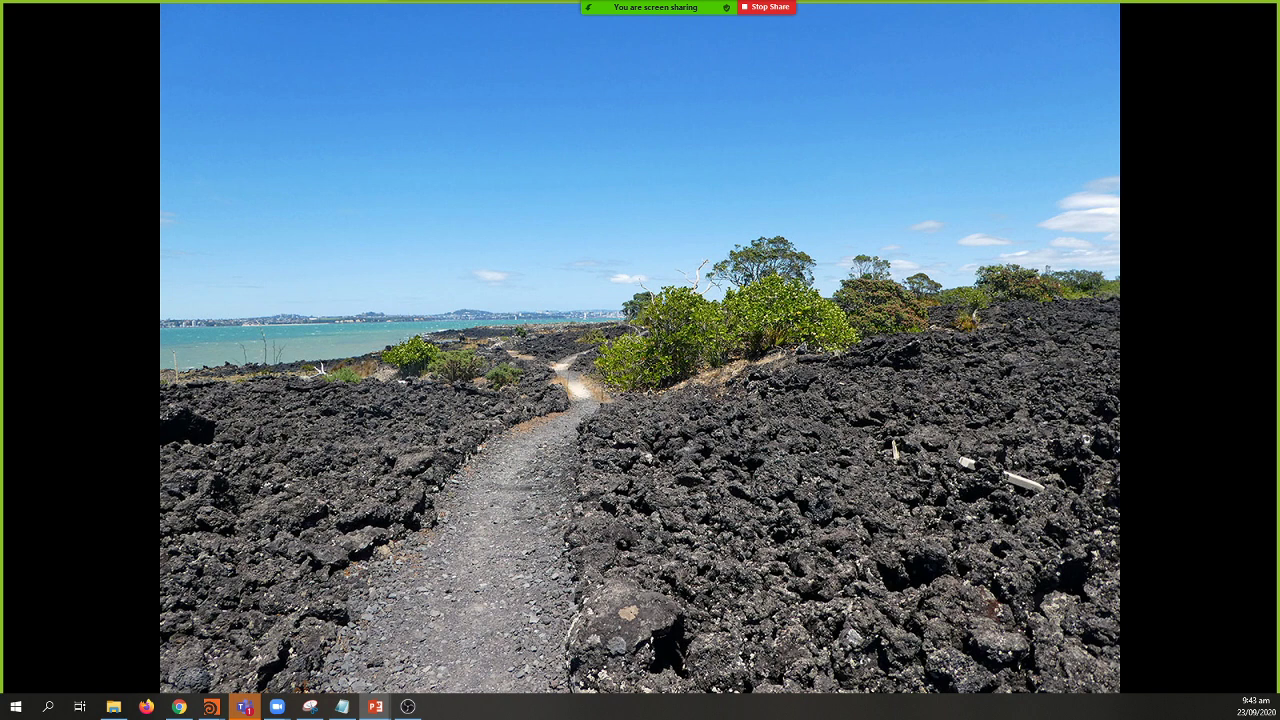
# Step: Advance to the Massing Model-to-Final terrain pipeline diagram slide
pyautogui.press('Right')
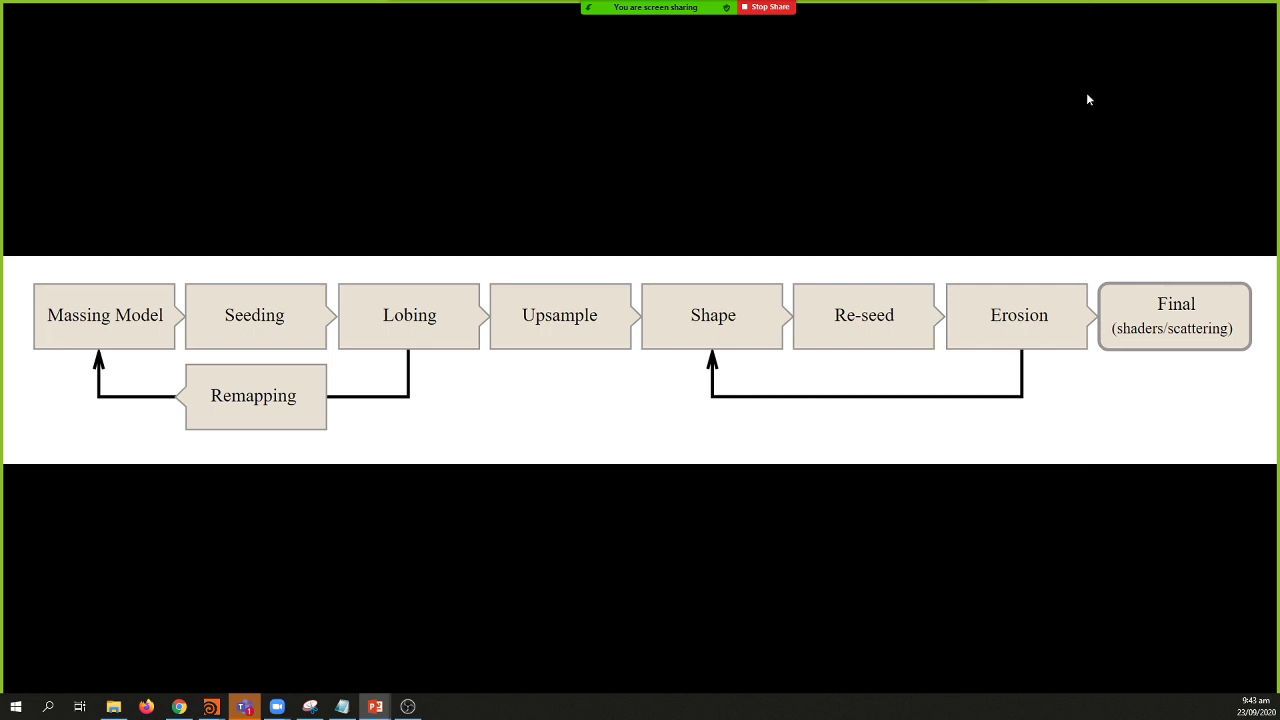
# Step: Bring Houdini to the front, widening the viewport and making the network area taller
pyautogui.moveTo(222, 708)
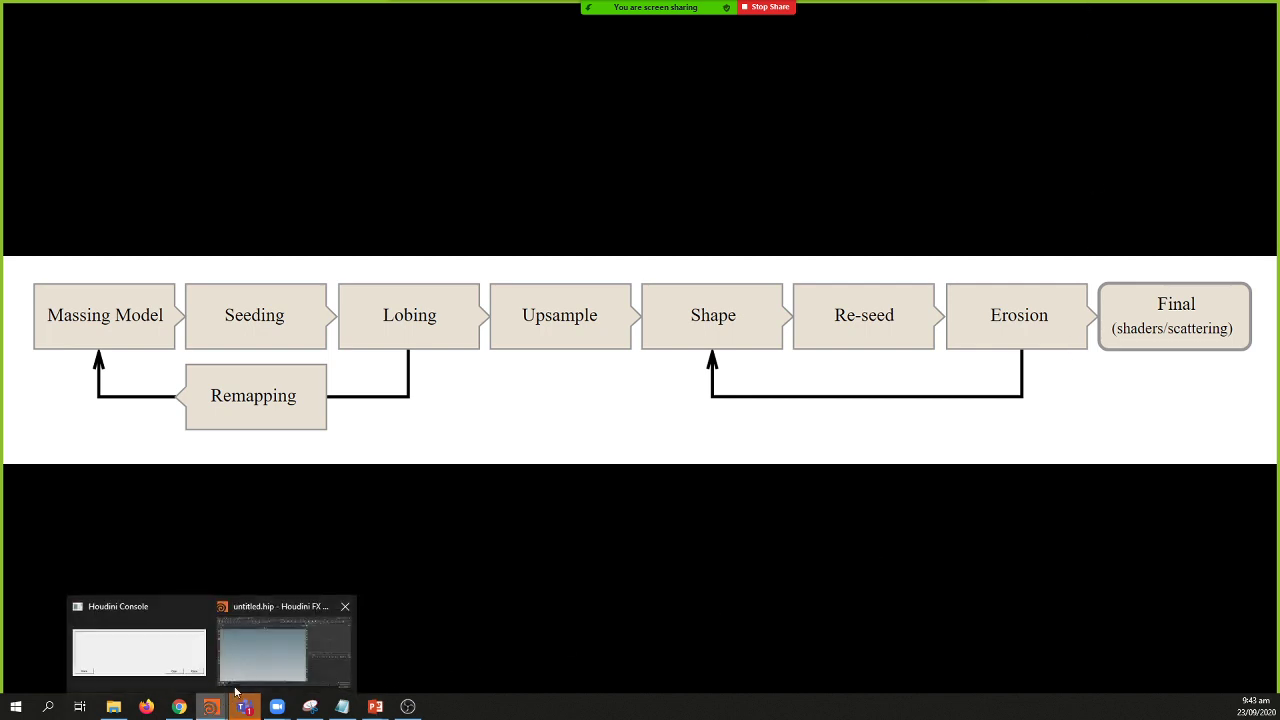
pyautogui.click(325, 630)
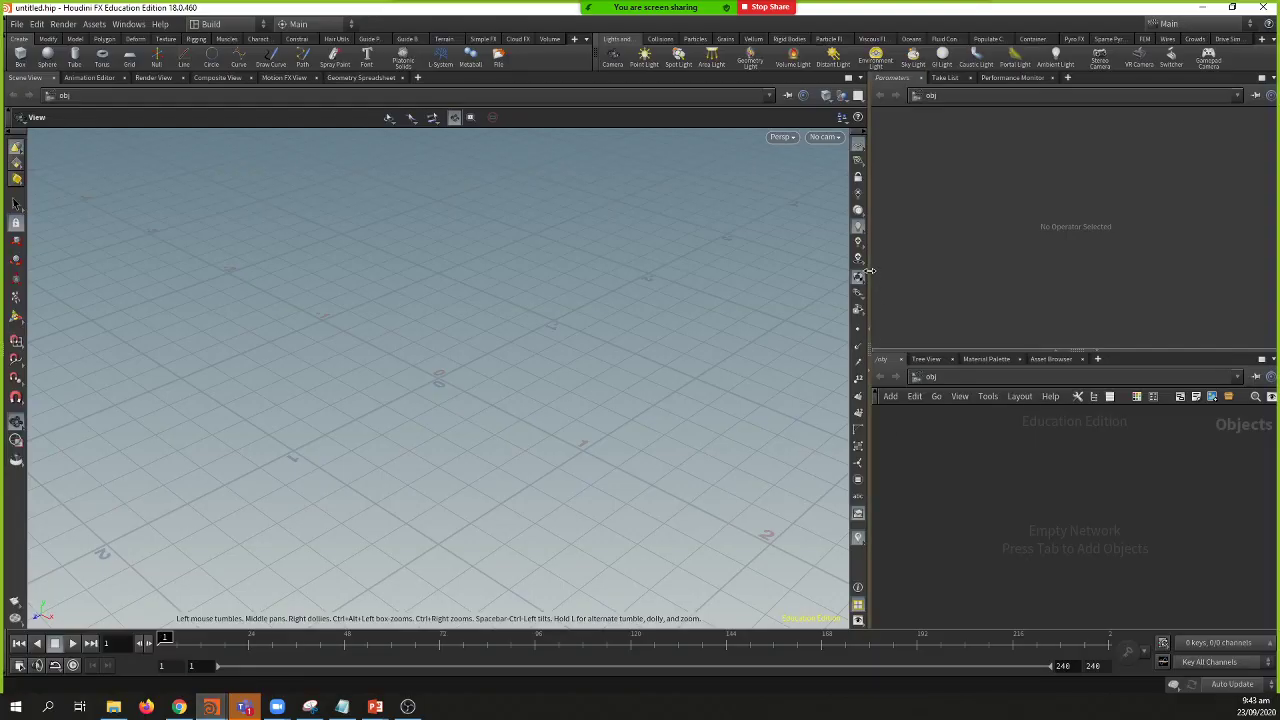
pyautogui.moveTo(874, 277); pyautogui.dragTo(897, 278)
pyautogui.moveTo(964, 351); pyautogui.dragTo(966, 250)
# Step: Place a Terrain > HeightField node named heightfield1 in the obj network
pyautogui.press('Tab')
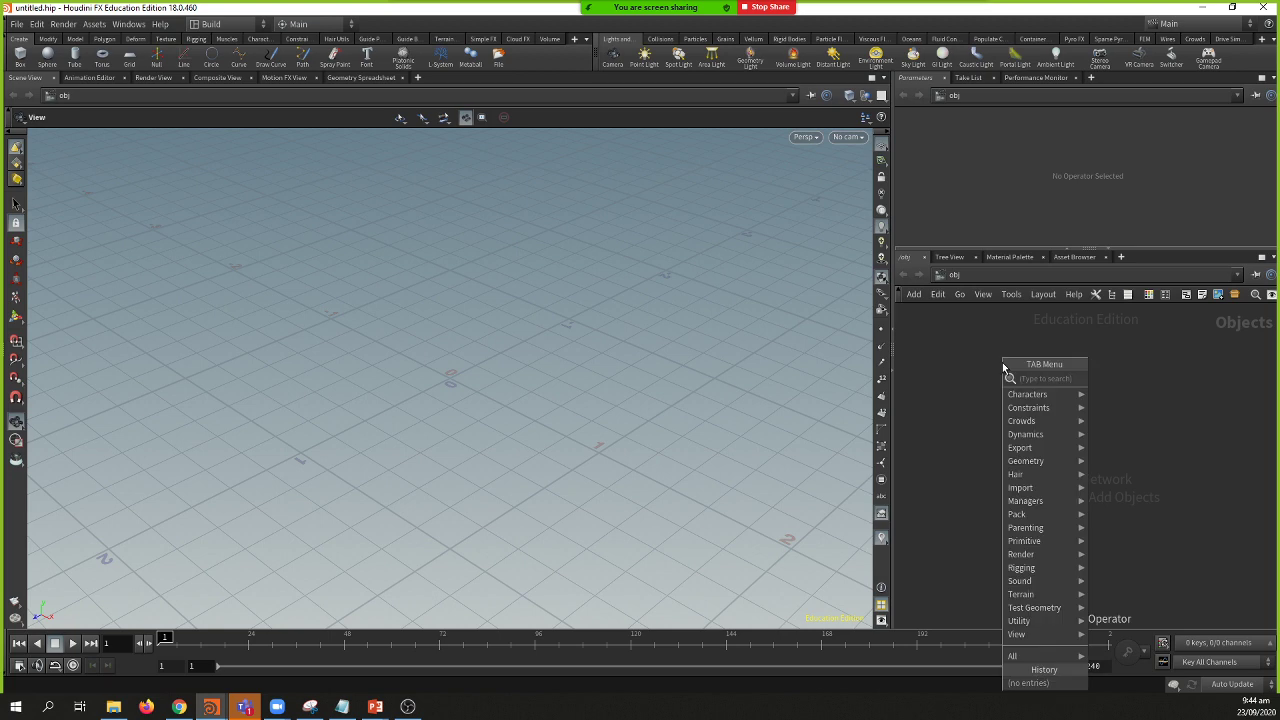
pyautogui.moveTo(1037, 593)
pyautogui.click(966, 362)
pyautogui.press('Tab')
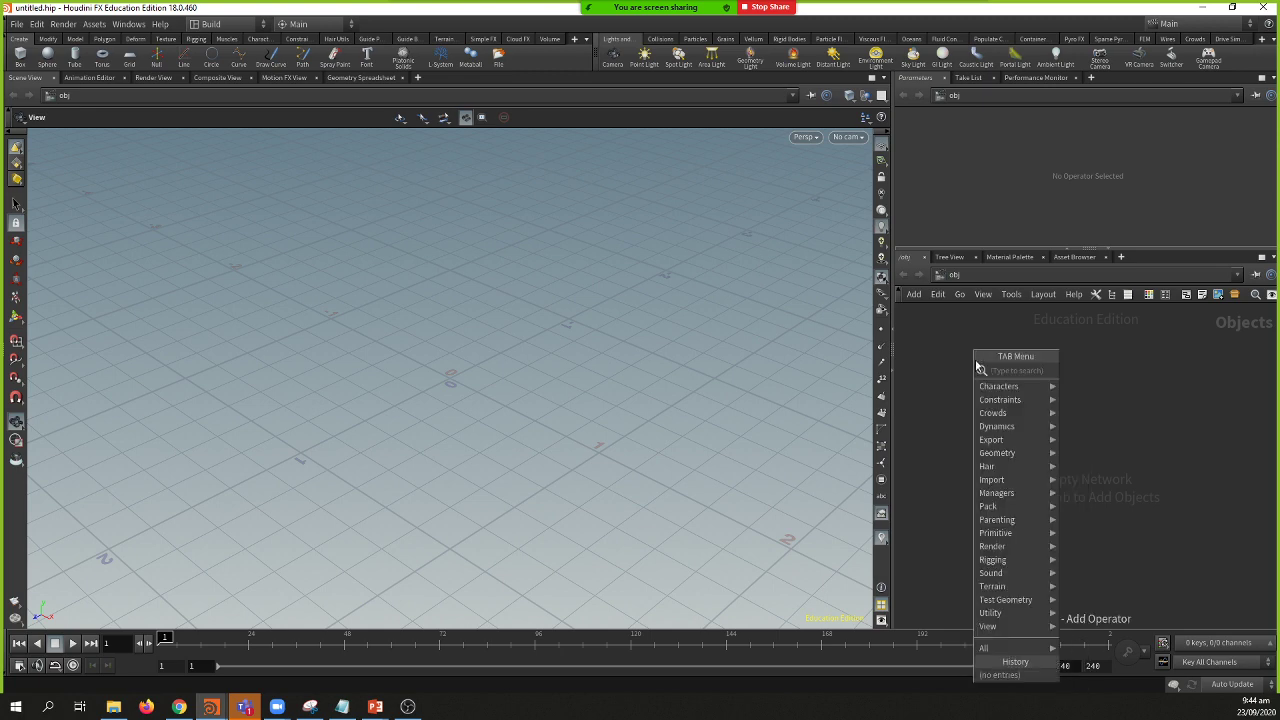
pyautogui.moveTo(1015, 587)
pyautogui.click(1084, 589)
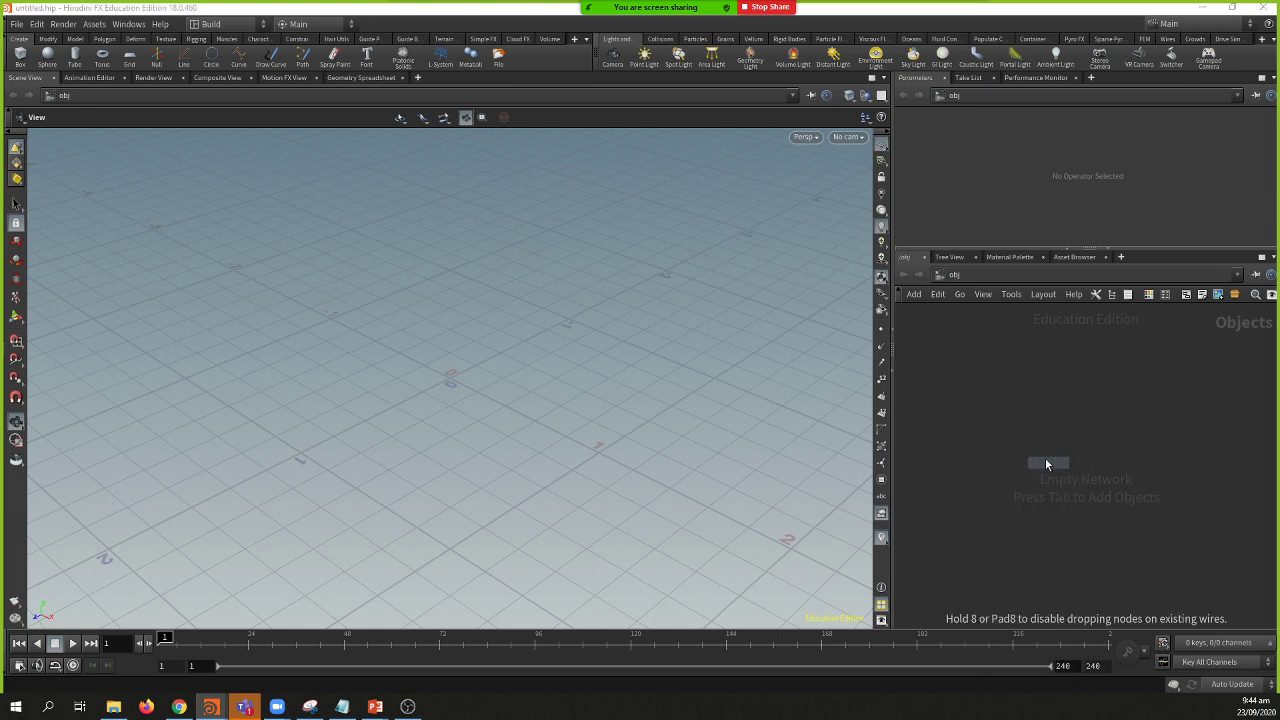
pyautogui.click(1017, 397)
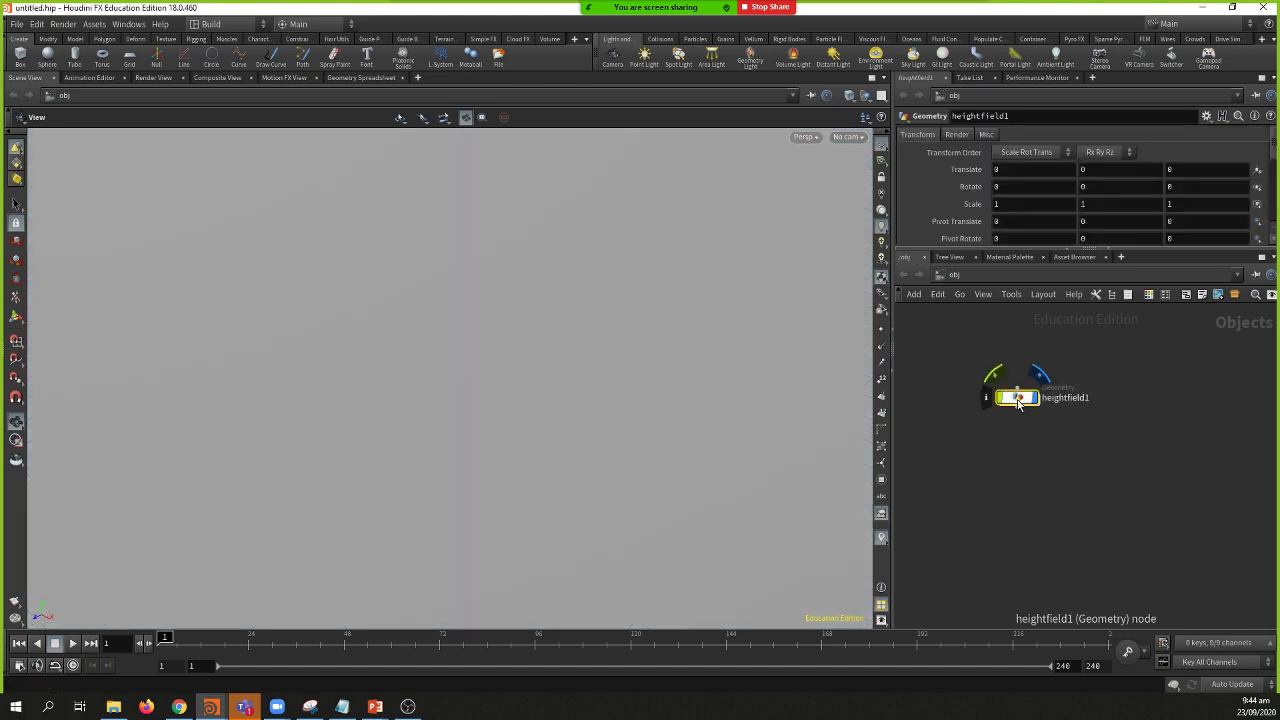
# Step: Dive inside heightfield1 to its HeightField node without adding any other nodes
pyautogui.doubleClick(1018, 398)
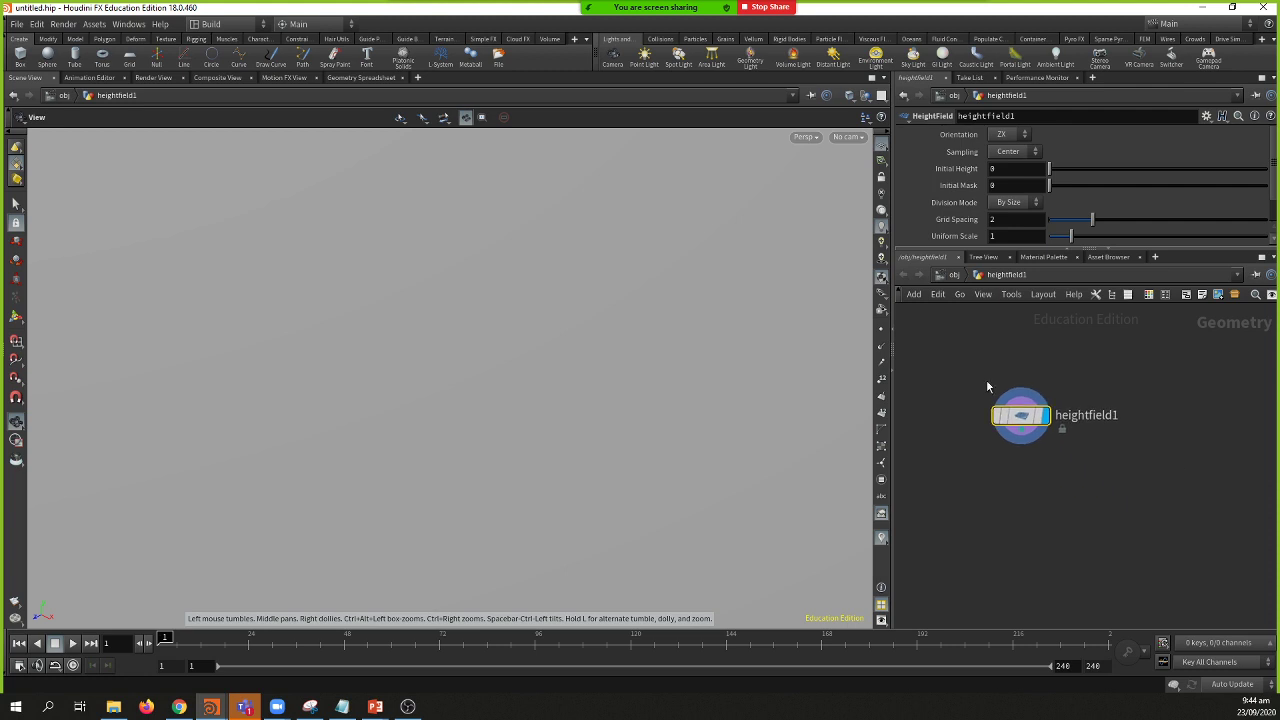
pyautogui.press('Tab')
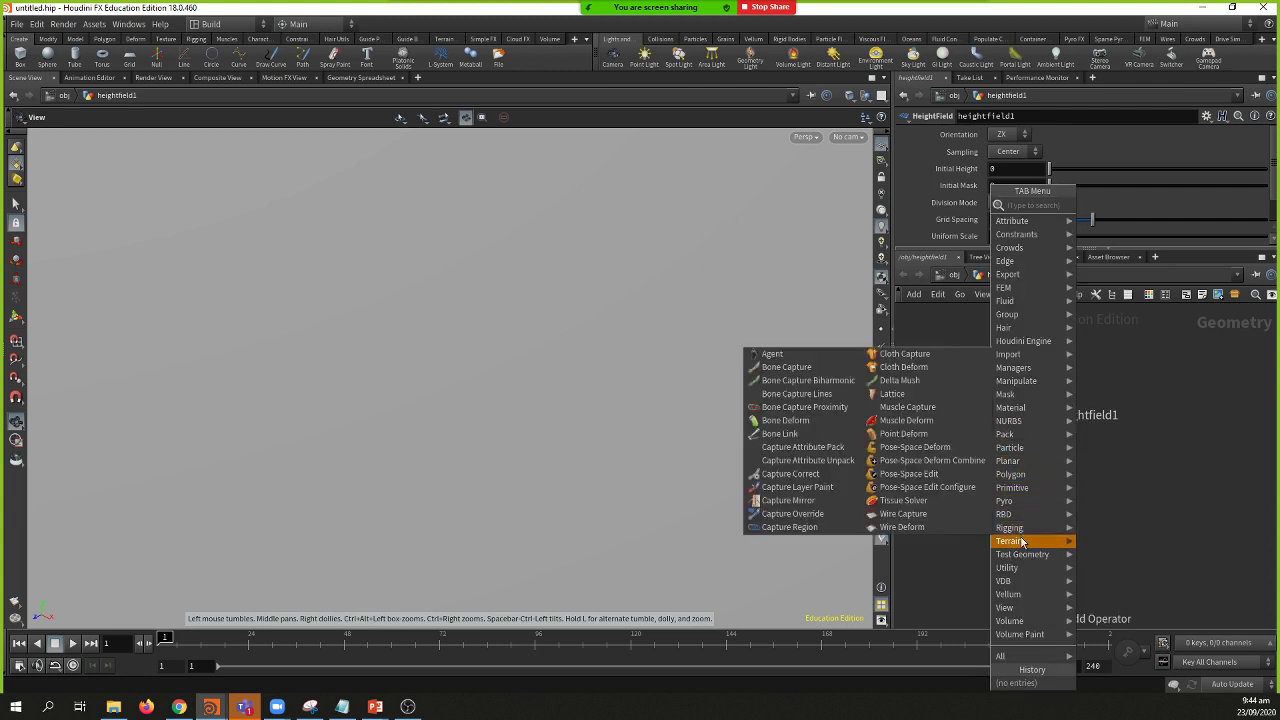
pyautogui.moveTo(1010, 541)
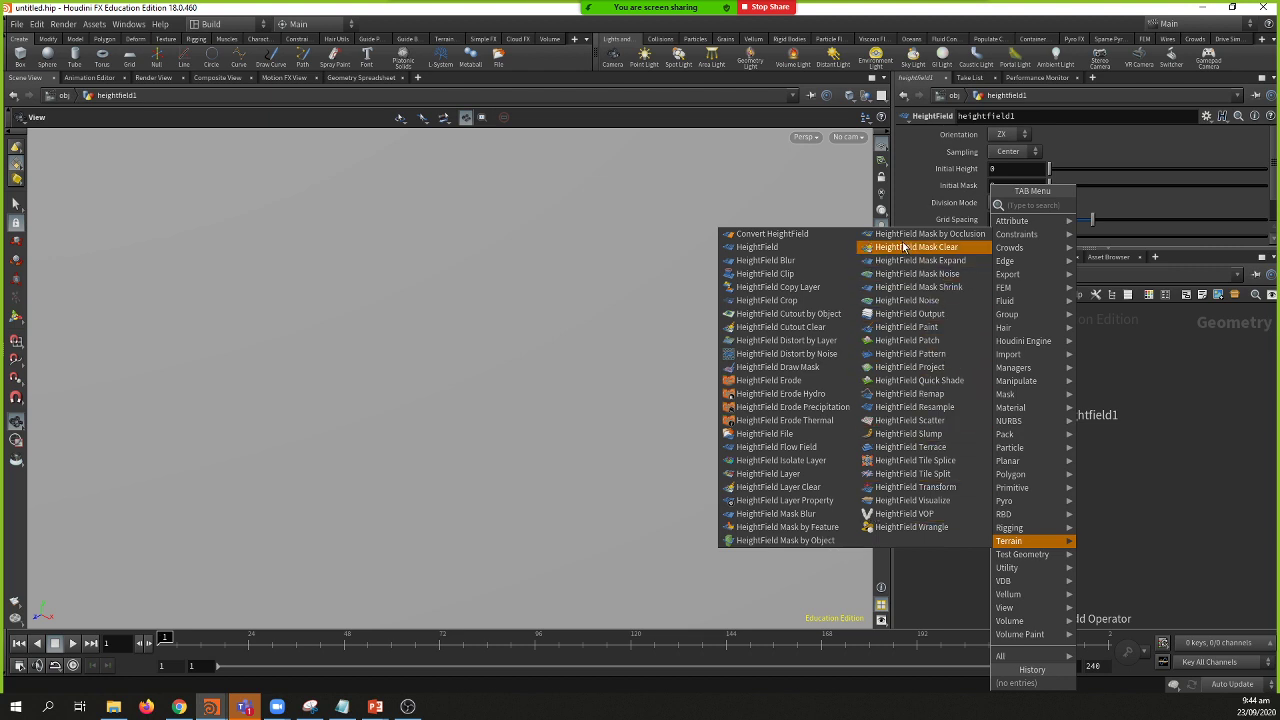
pyautogui.press('Escape')
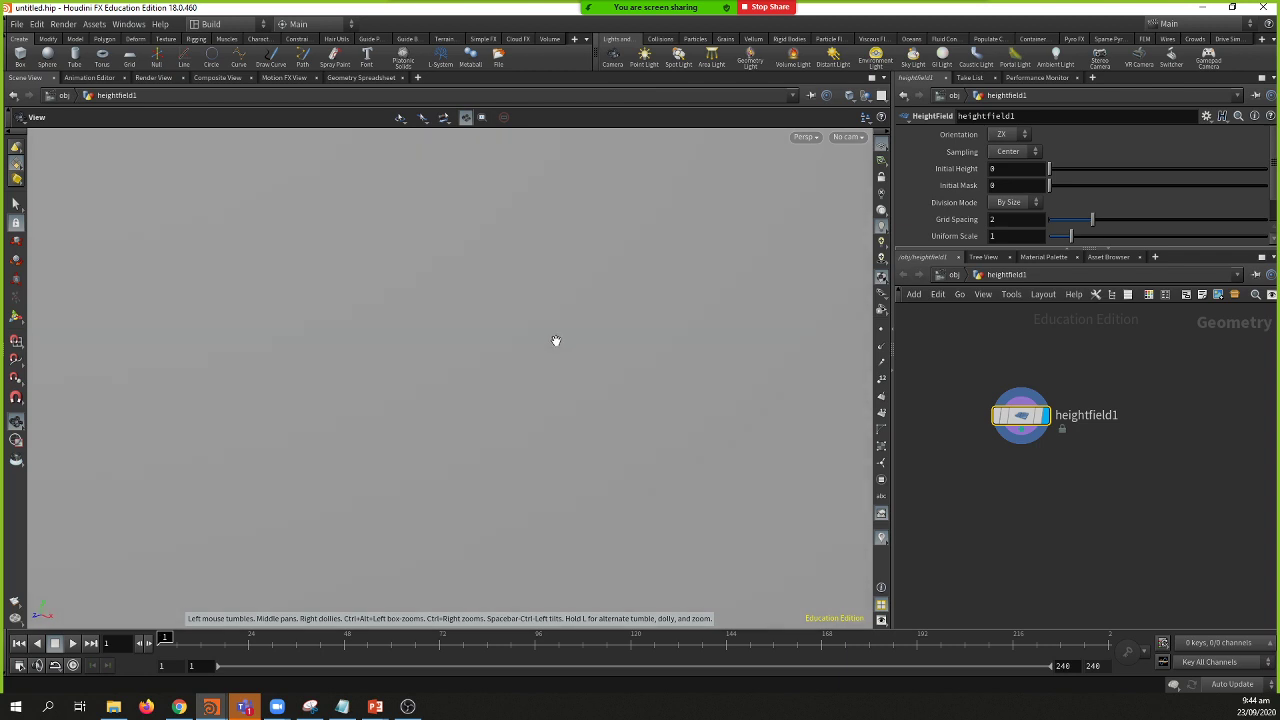
# Step: Frame the flat heightfield plane, then tumble, dolly and pan around it from several angles
pyautogui.press('f')
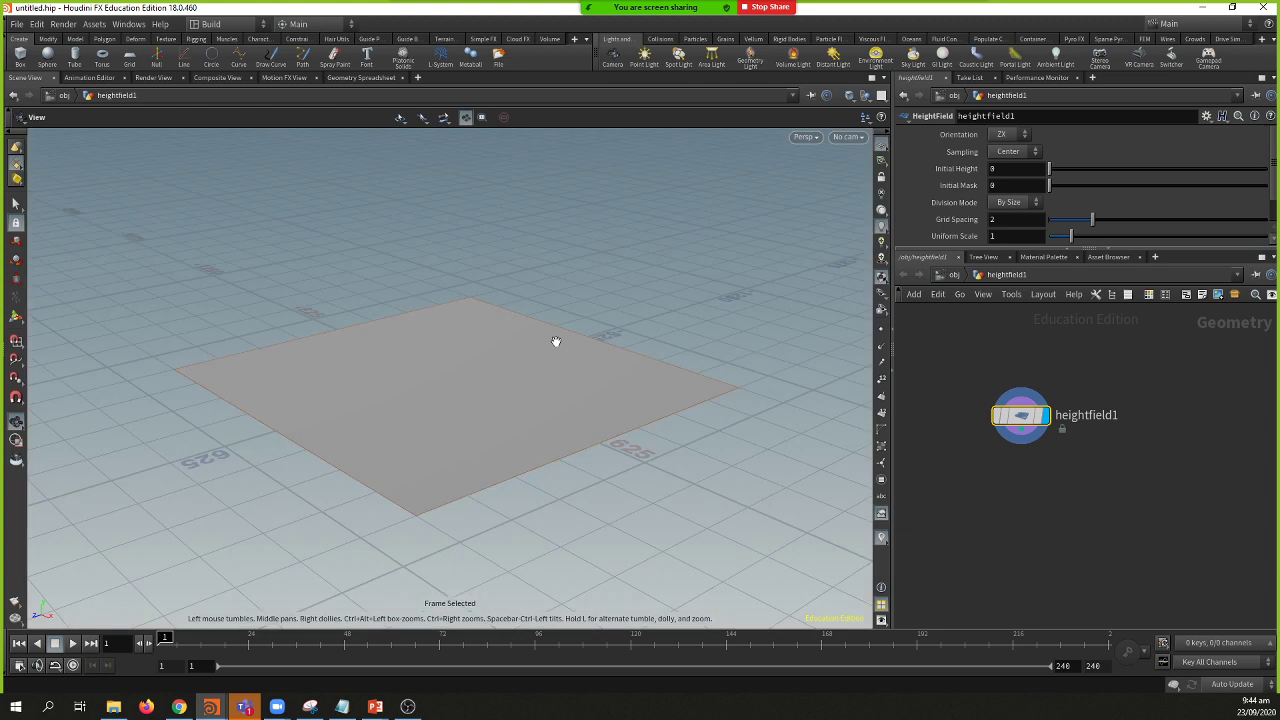
pyautogui.moveTo(500, 277); pyautogui.dragTo(614, 382)
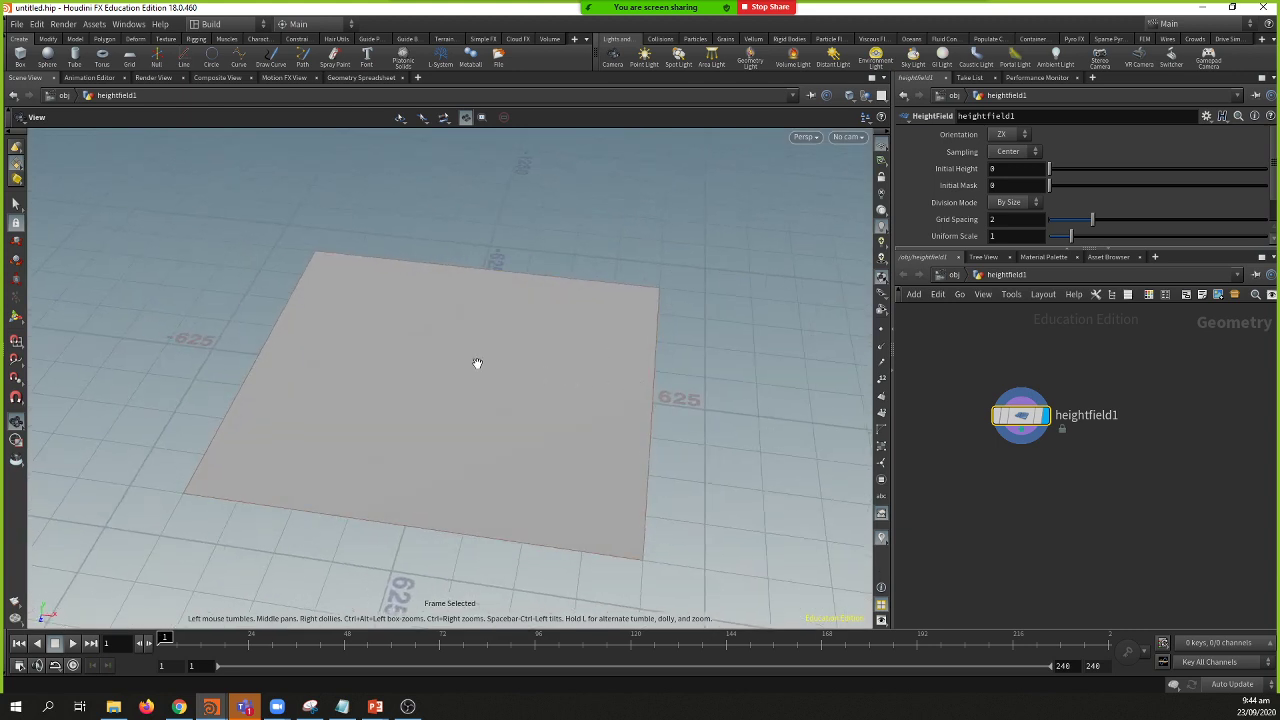
pyautogui.scroll(-1, 1040, 195)
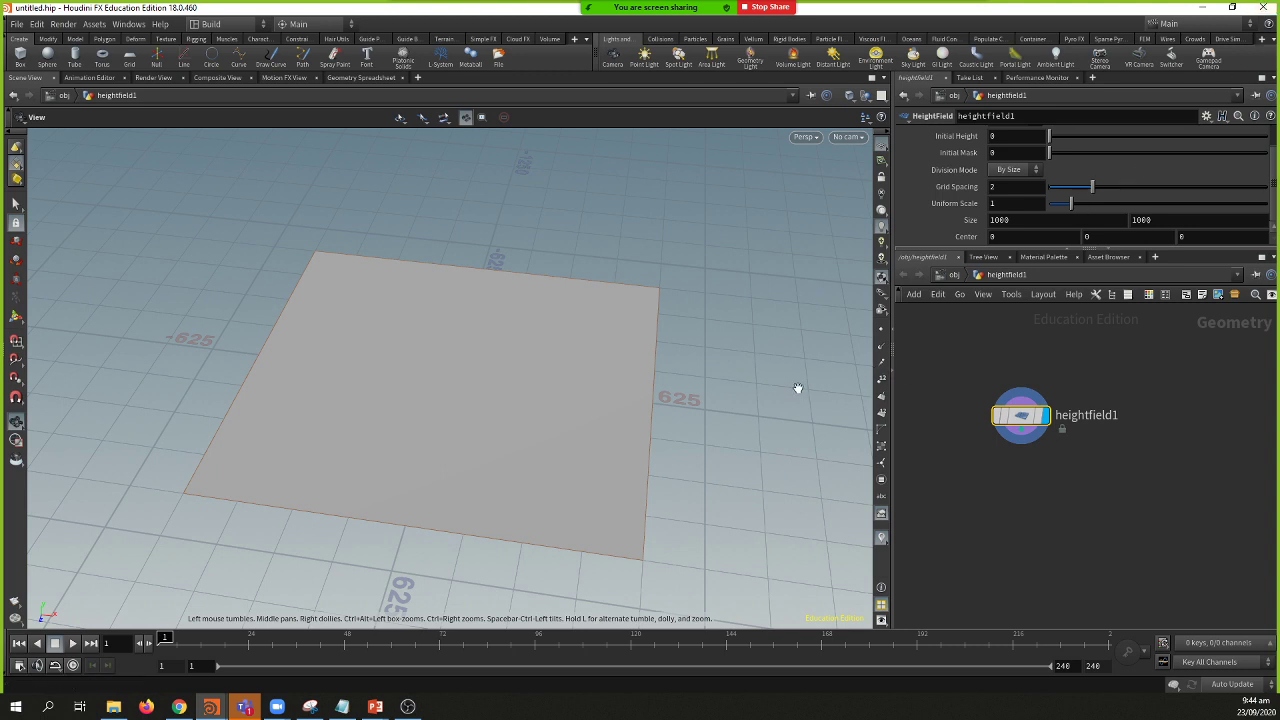
pyautogui.moveTo(603, 414); pyautogui.dragTo(580, 394)
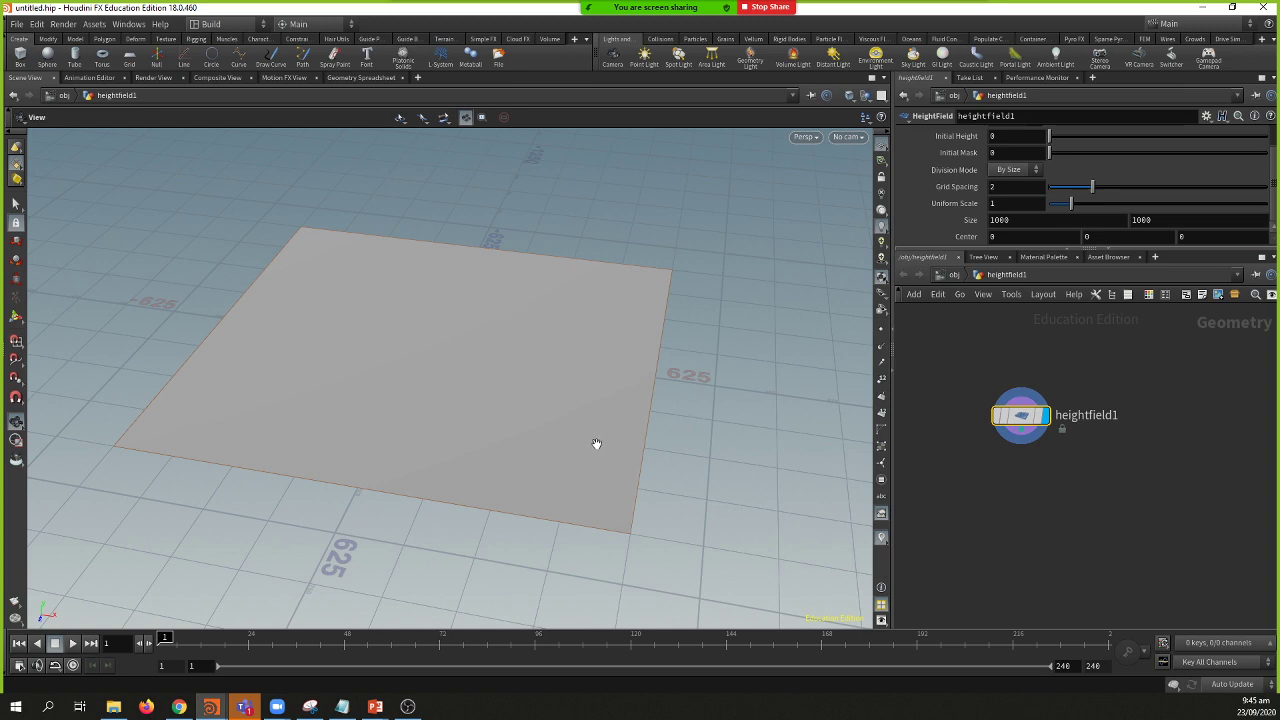
pyautogui.scroll(6, 571, 434)
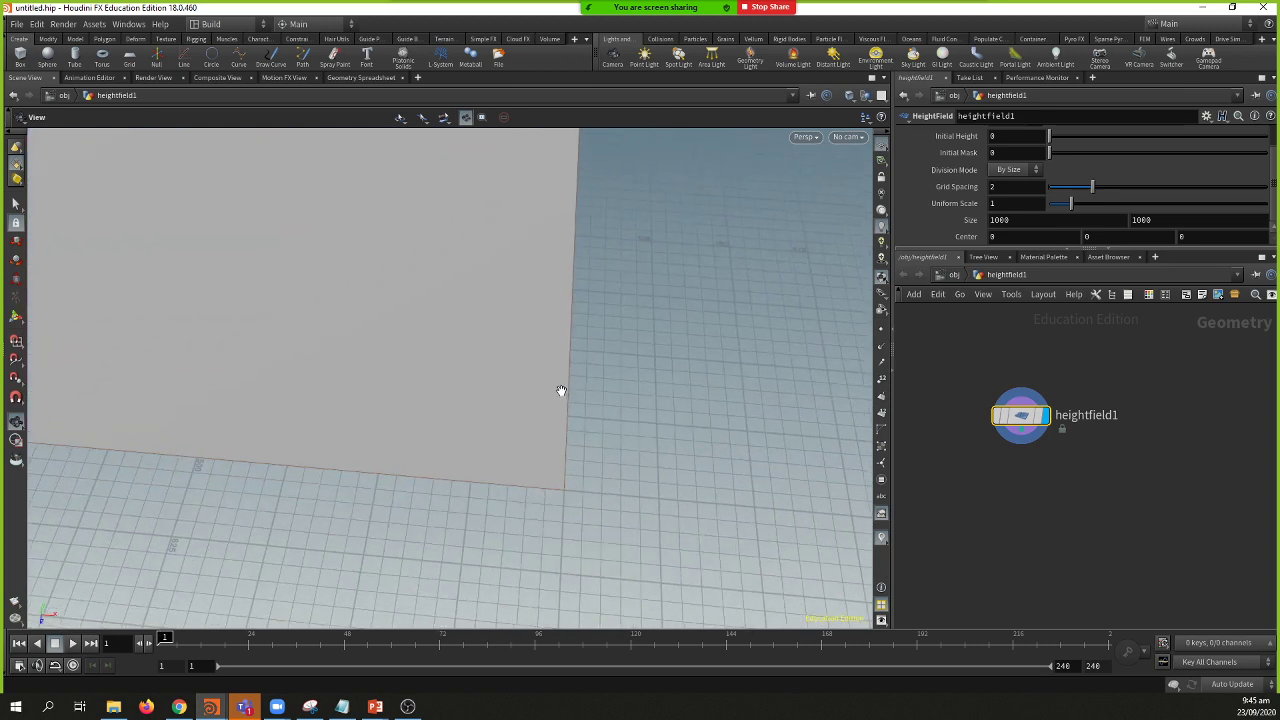
pyautogui.moveTo(561, 391); pyautogui.dragTo(545, 531)
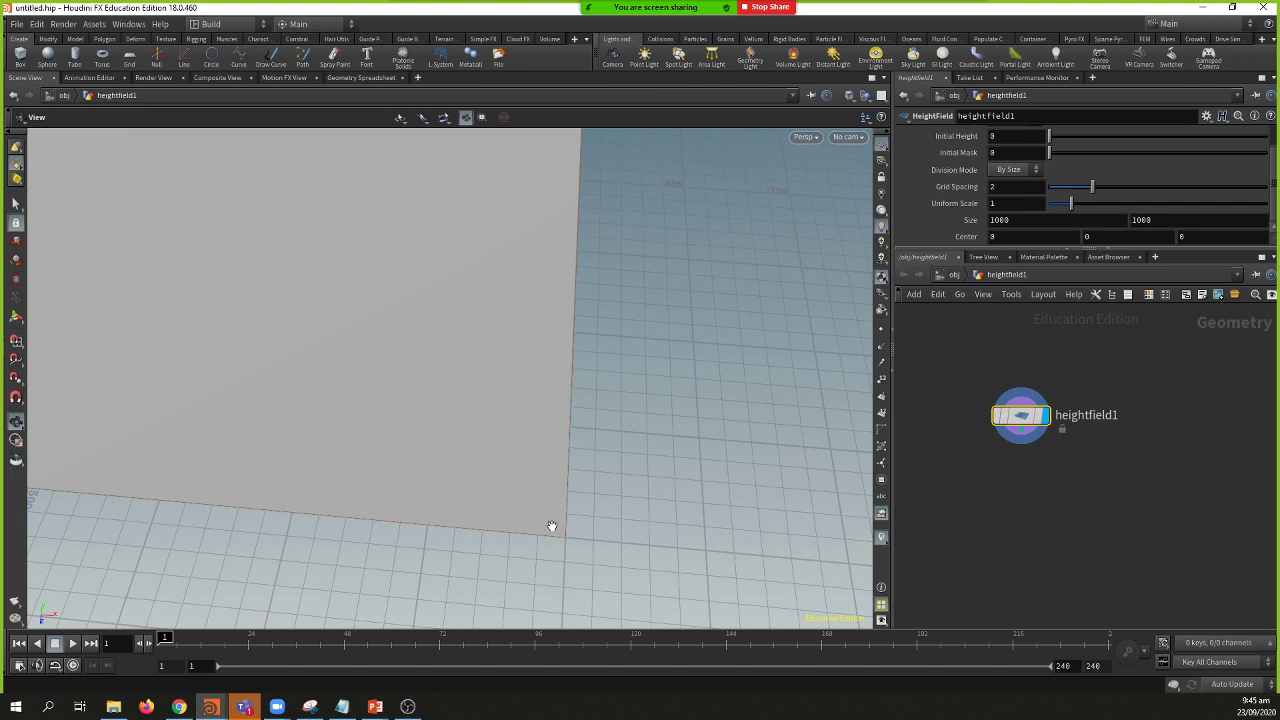
pyautogui.moveTo(551, 526); pyautogui.dragTo(526, 491)
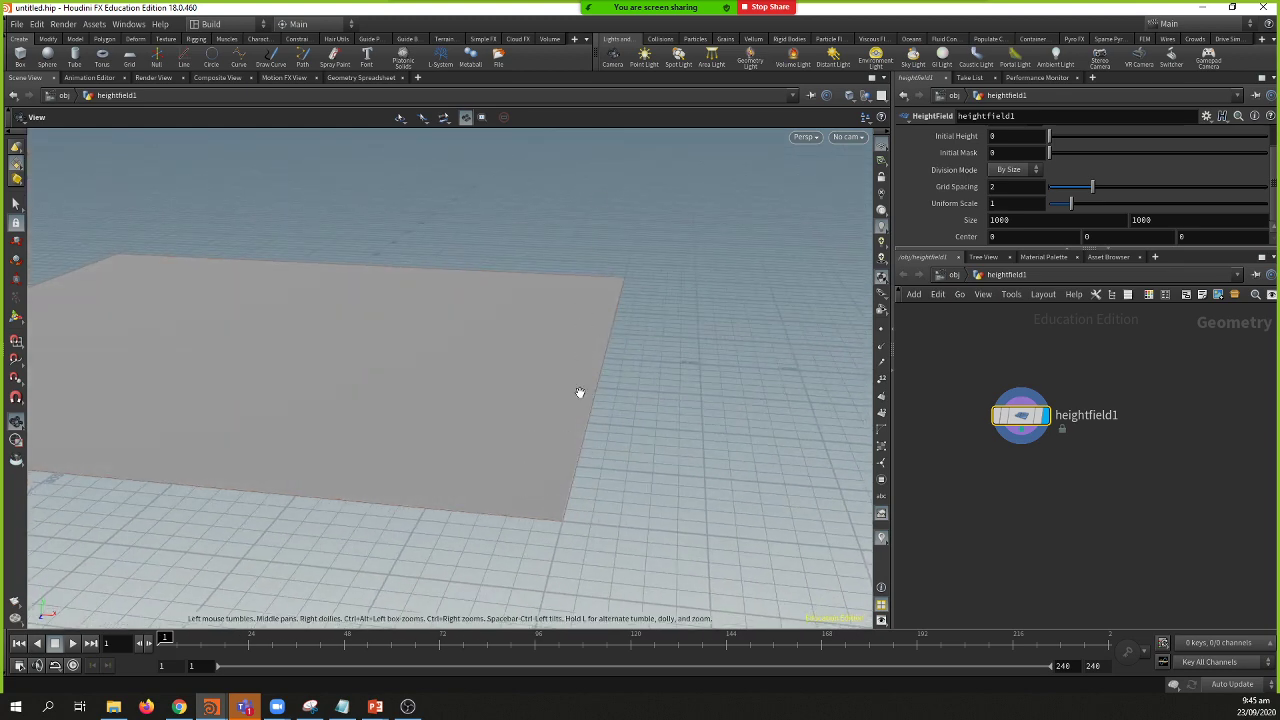
pyautogui.moveTo(489, 357); pyautogui.dragTo(675, 362, button='middle')
pyautogui.moveTo(675, 362); pyautogui.dragTo(631, 374)
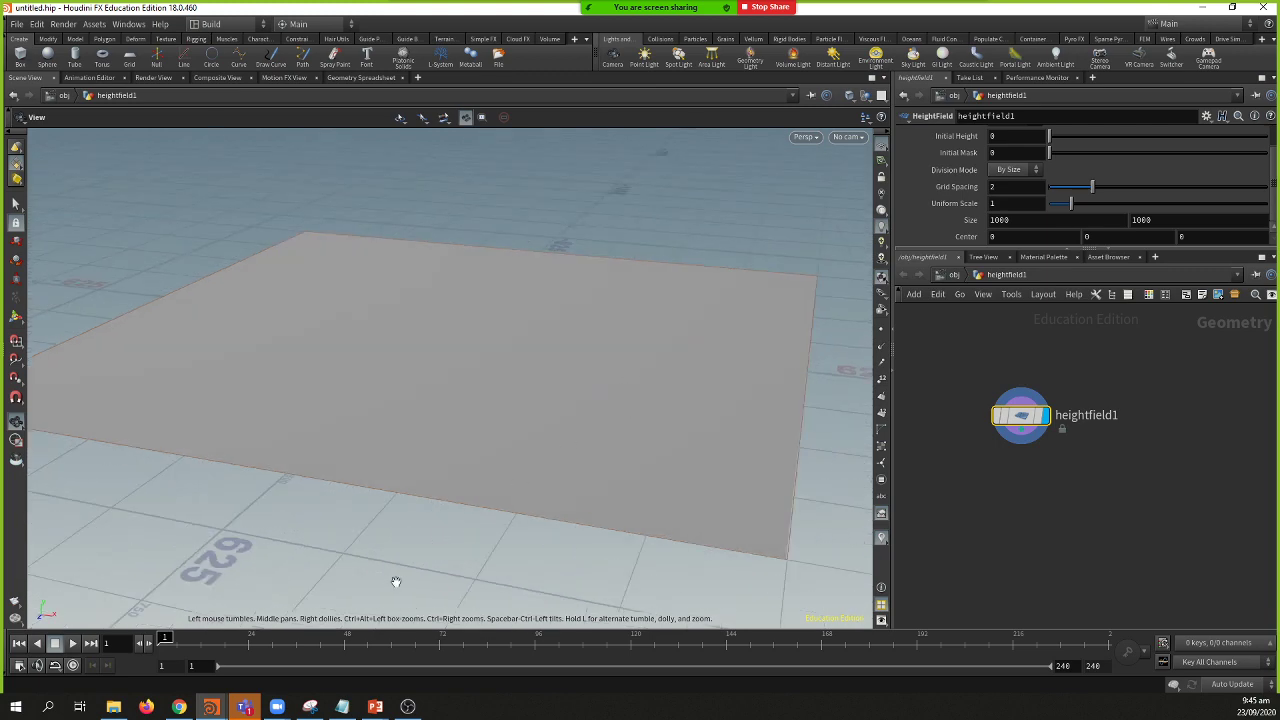
# Step: Present the terrain pipeline slide, then advance through the landscape photos to the scree-slope photo
pyautogui.moveTo(375, 706)
pyautogui.hotkey('alt', 'Tab')
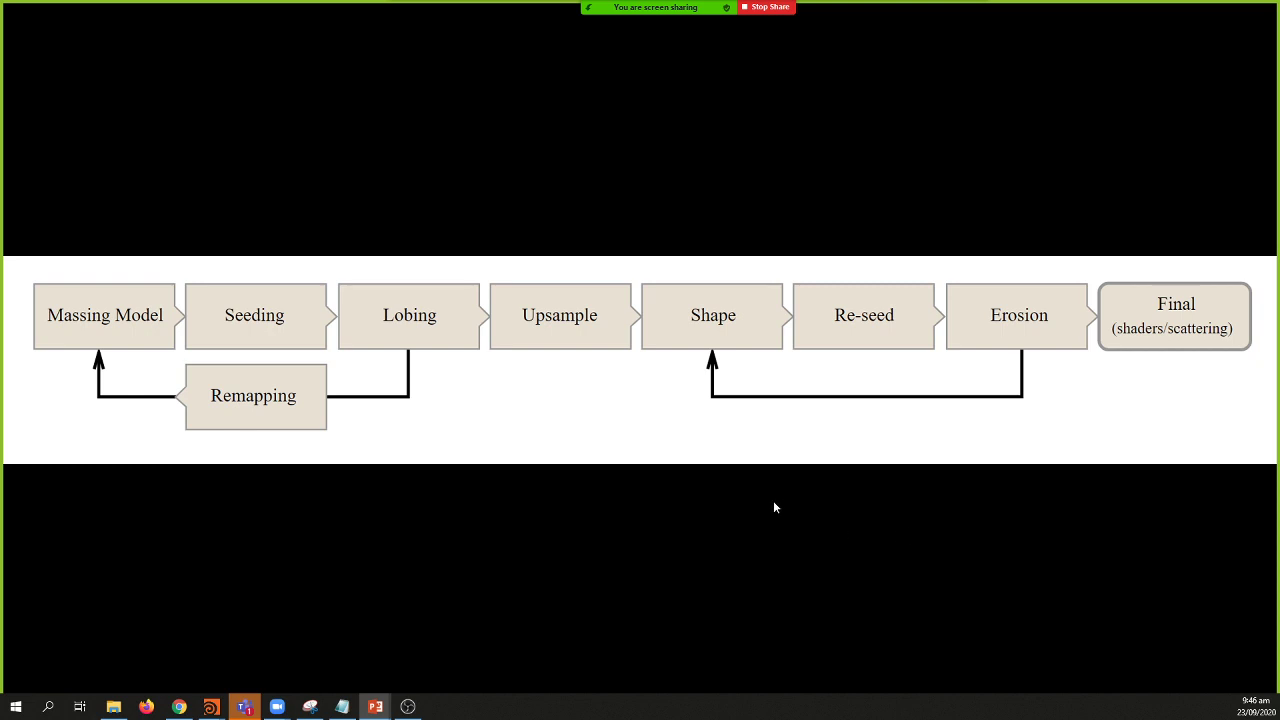
pyautogui.press('Right')
pyautogui.press('Right')
pyautogui.press('Right')
pyautogui.press('Right')
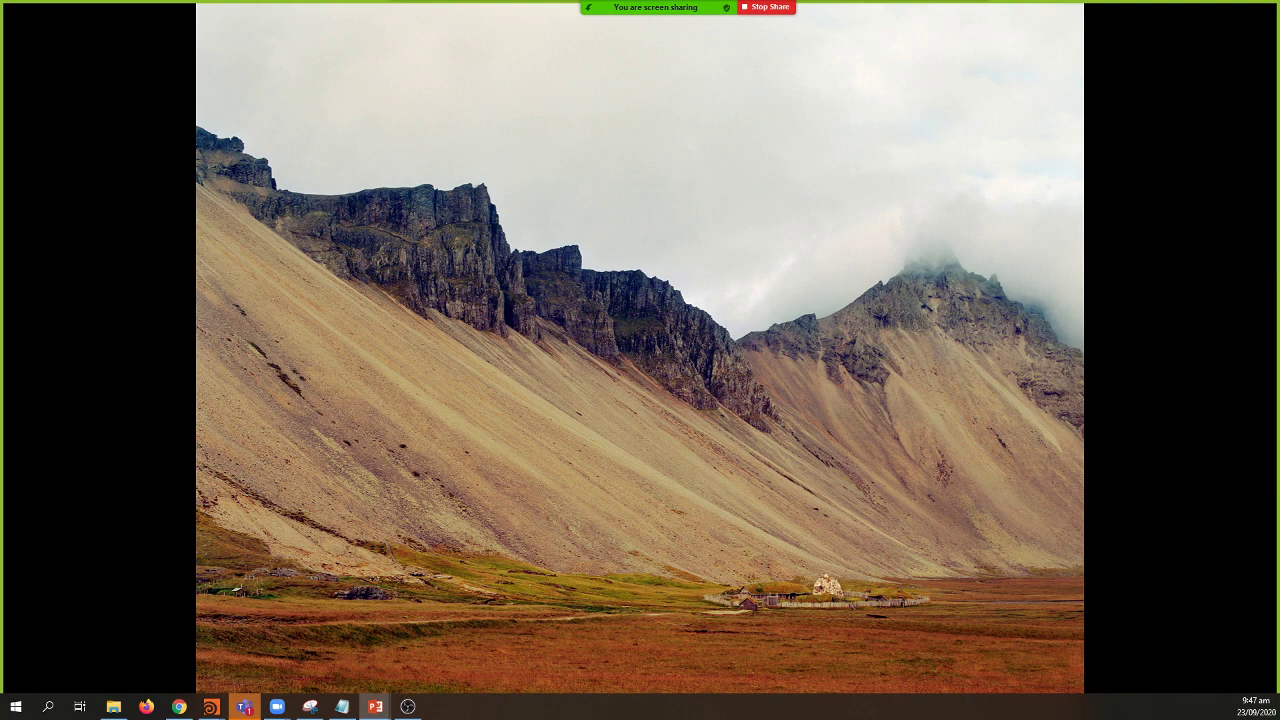
# Step: Advance past the pipeline diagram to the Massing slide listing HF Paint, HF Project and HF File
pyautogui.press('Right')
pyautogui.press('Right')
pyautogui.press('Right')
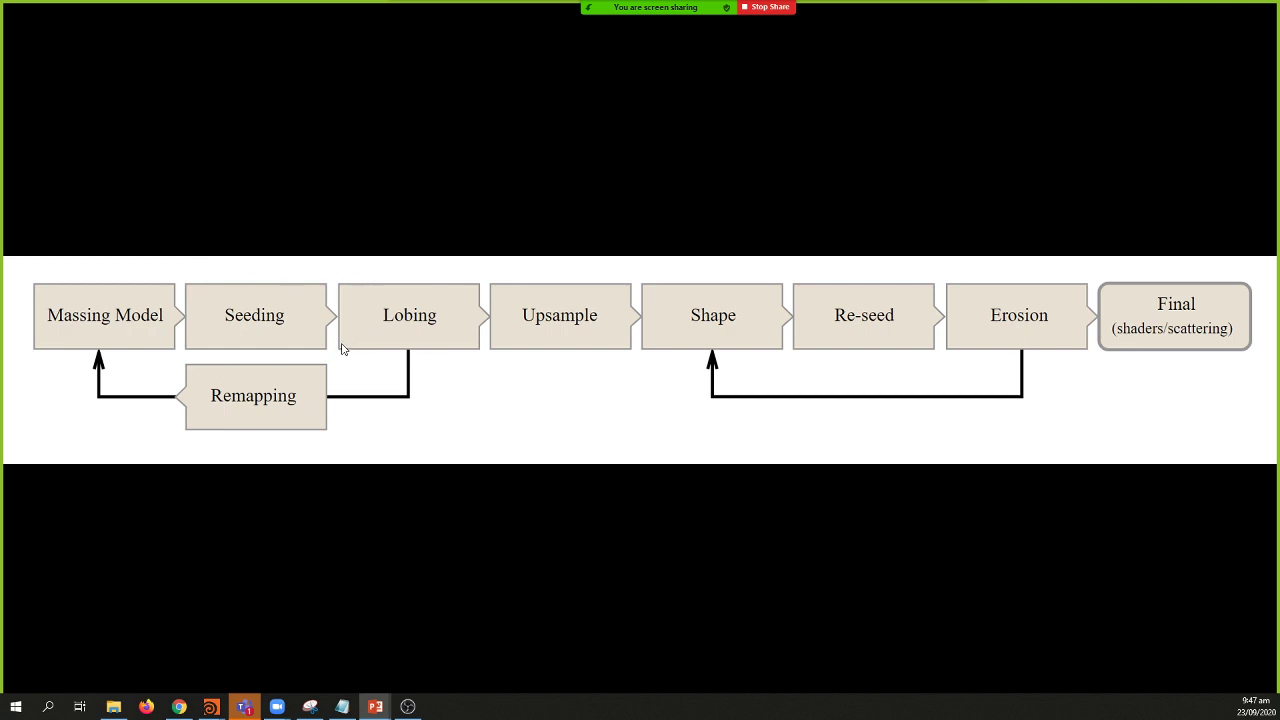
pyautogui.click(294, 400)
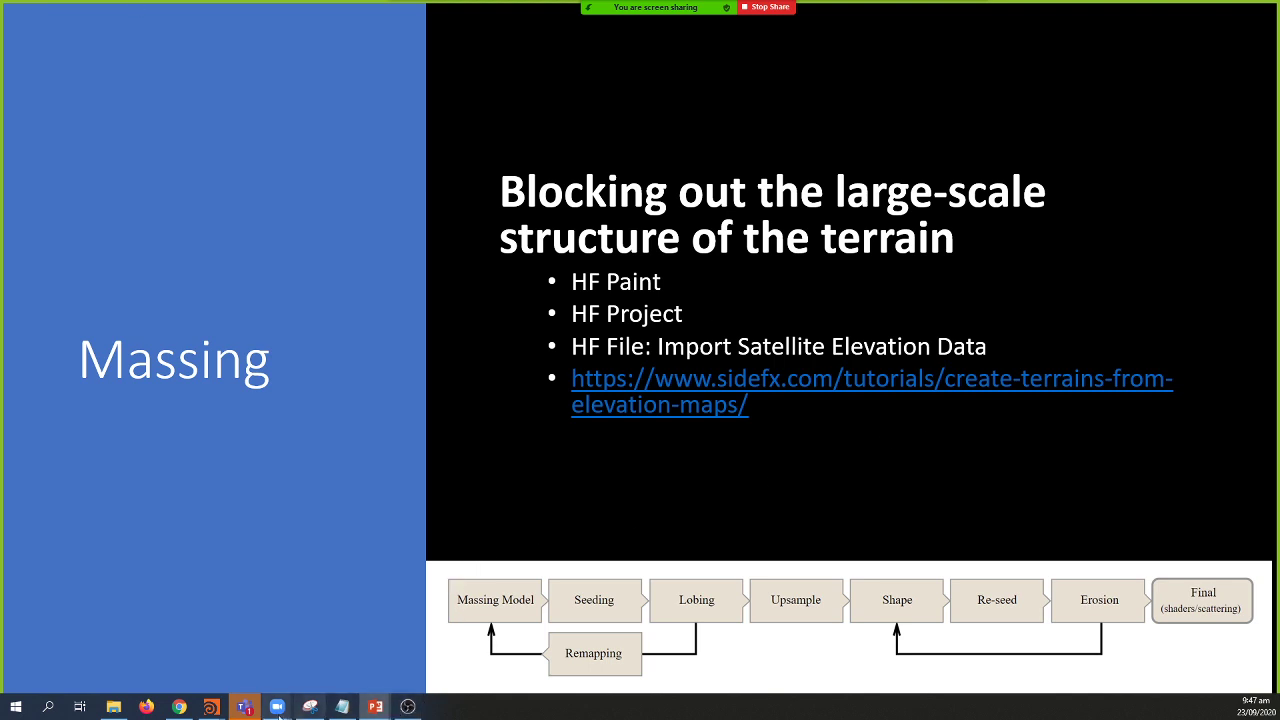
# Step: Bring the untitled.hip Houdini window back in front of the slideshow
pyautogui.moveTo(211, 707)
pyautogui.click(311, 640)
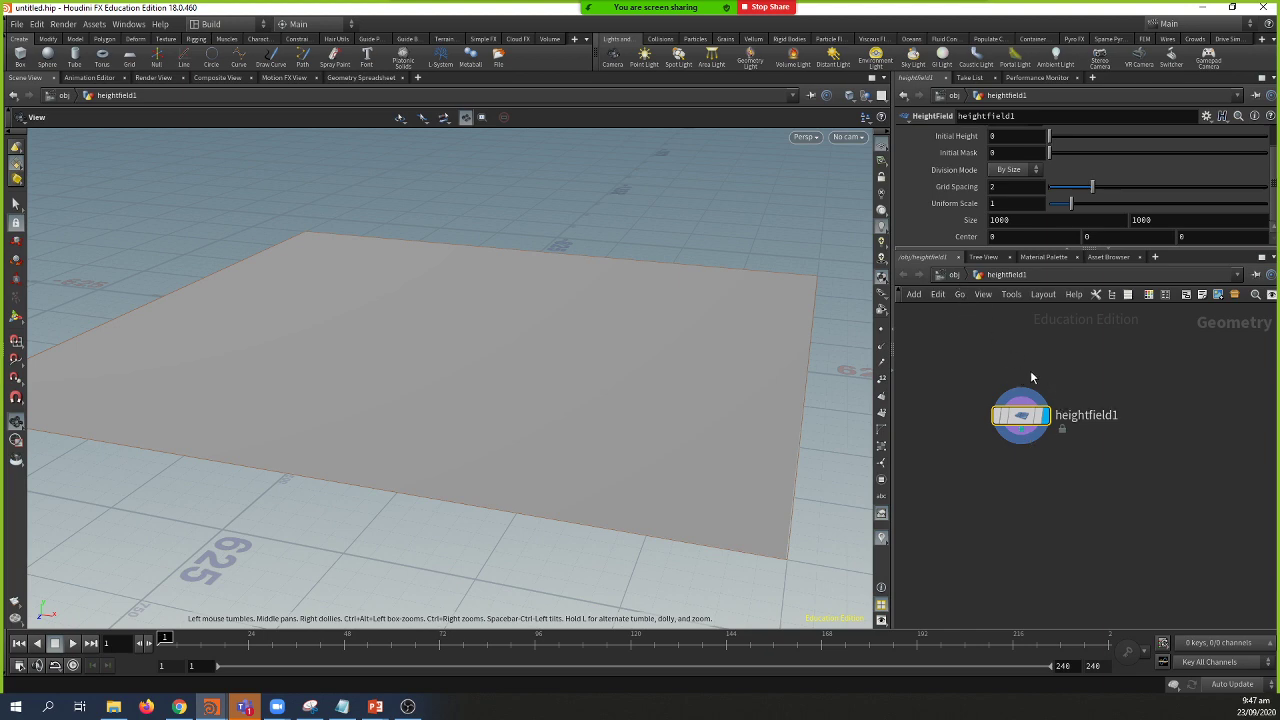
# Step: Nudge the heightfield1 node upward and try an 'hf' node search, then cancel it
pyautogui.moveTo(1040, 390); pyautogui.dragTo(1042, 366)
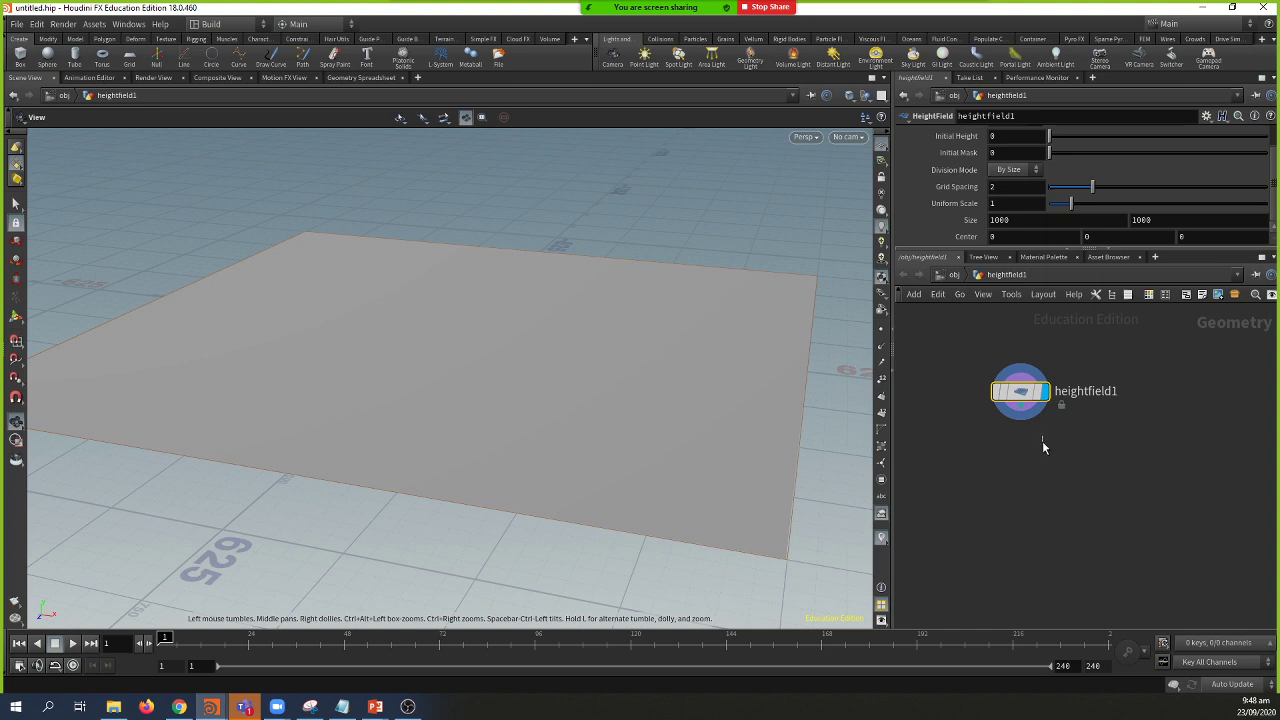
pyautogui.press('Tab')
pyautogui.write('hf')
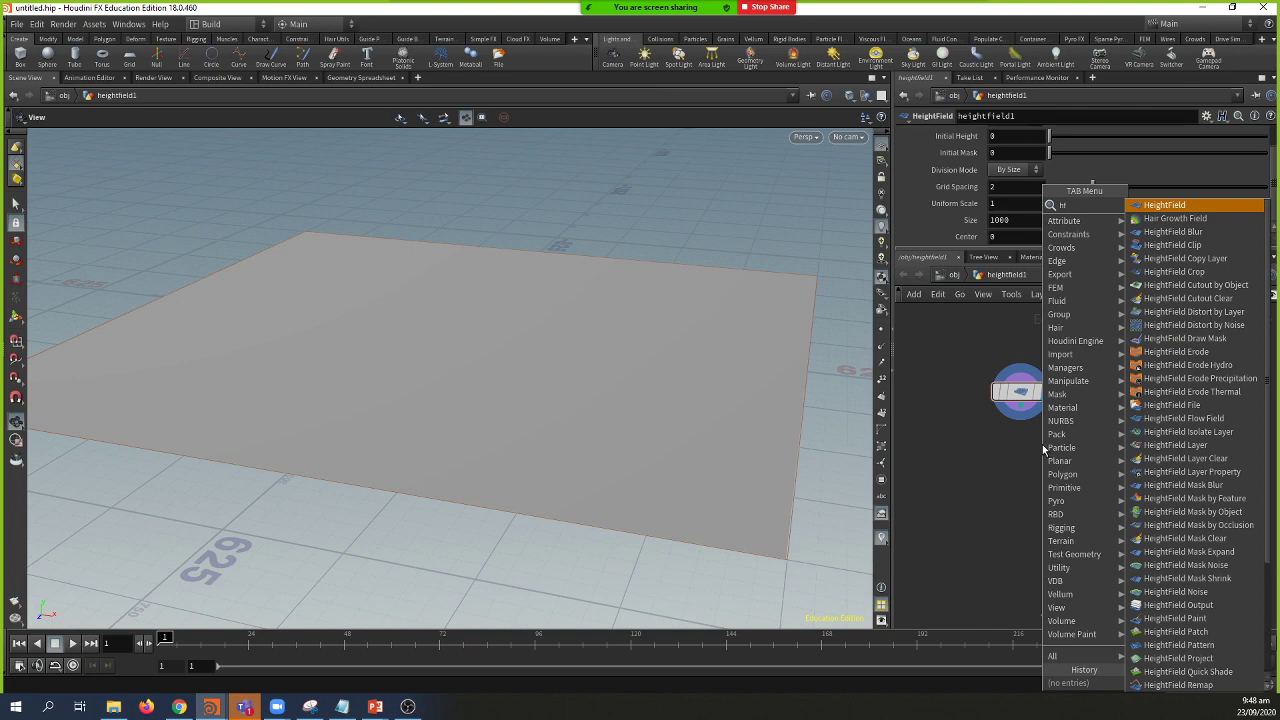
pyautogui.press('Escape')
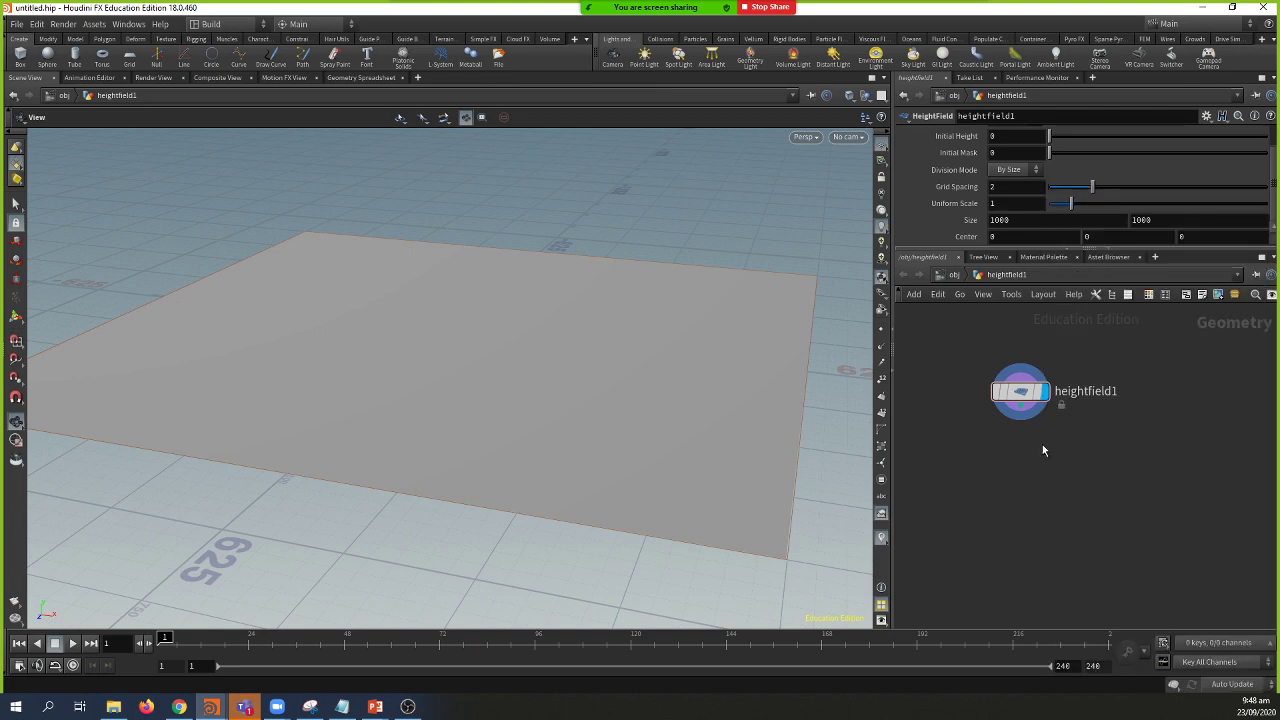
# Step: Glance back at the Massing slide, then search HeightField nodes again with 'hf p'
pyautogui.hotkey('alt', 'Tab')
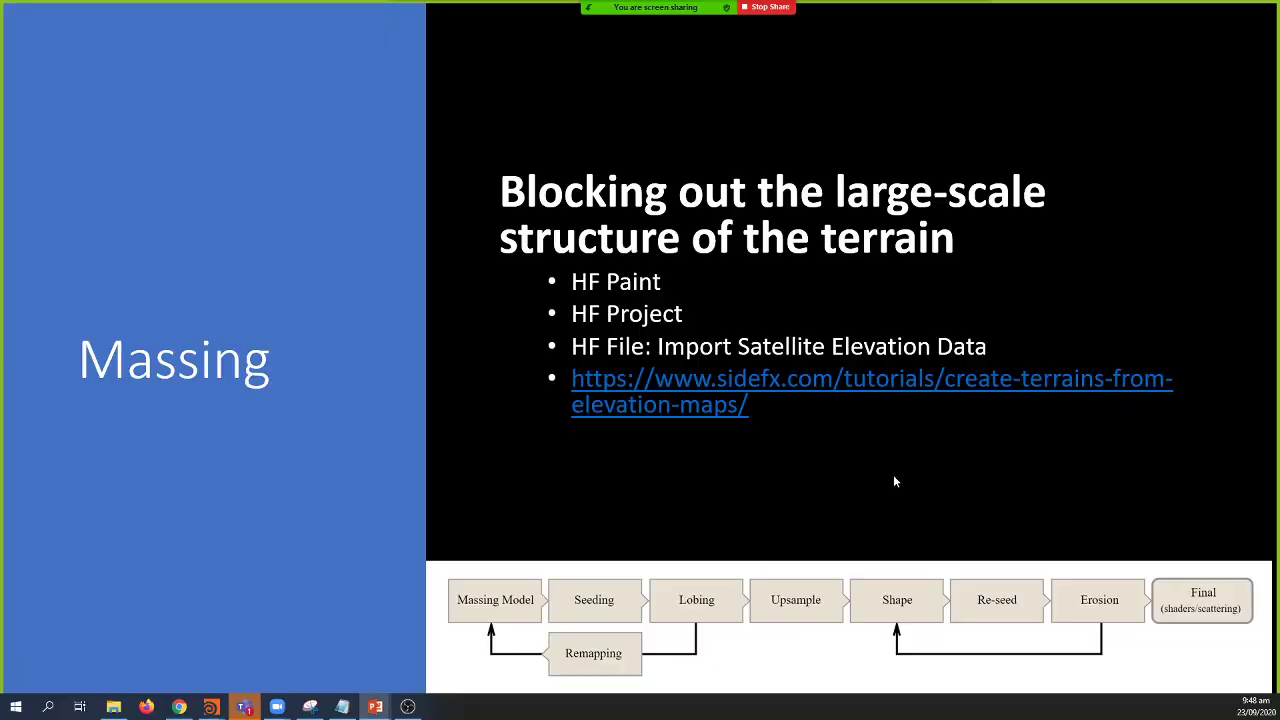
pyautogui.hotkey('alt', 'Tab')
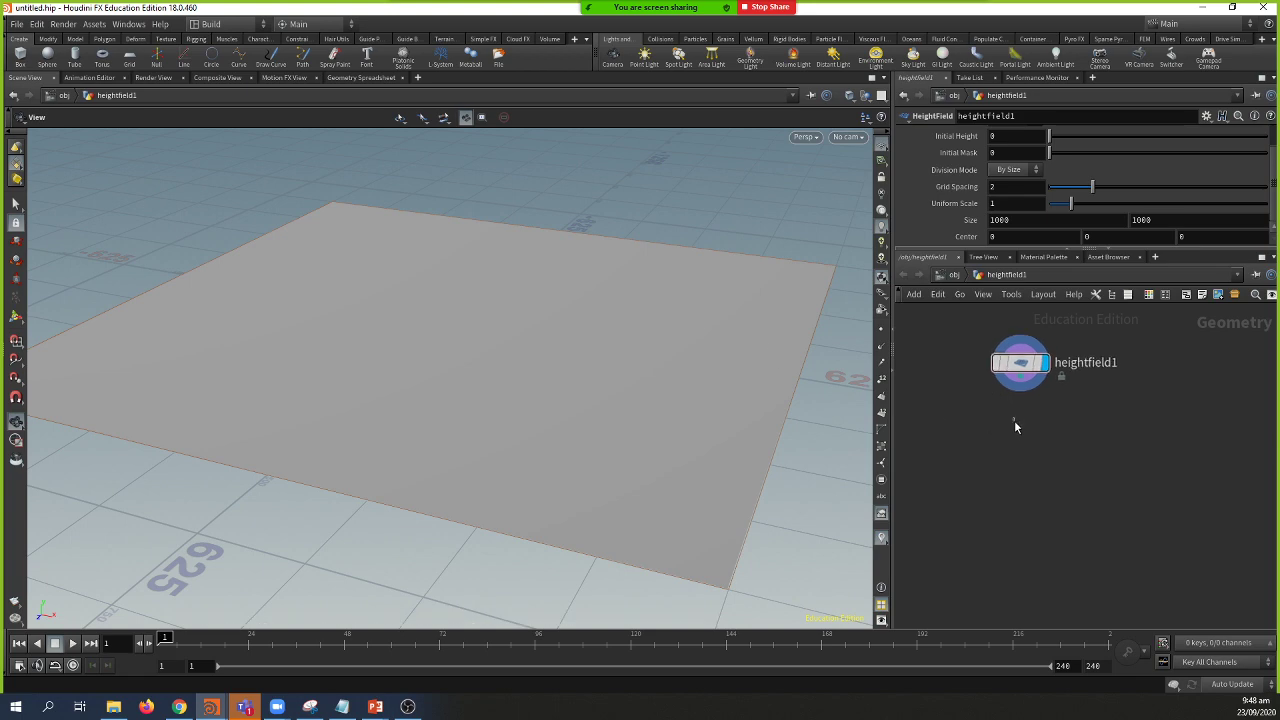
pyautogui.press('Tab')
pyautogui.write('hf p')
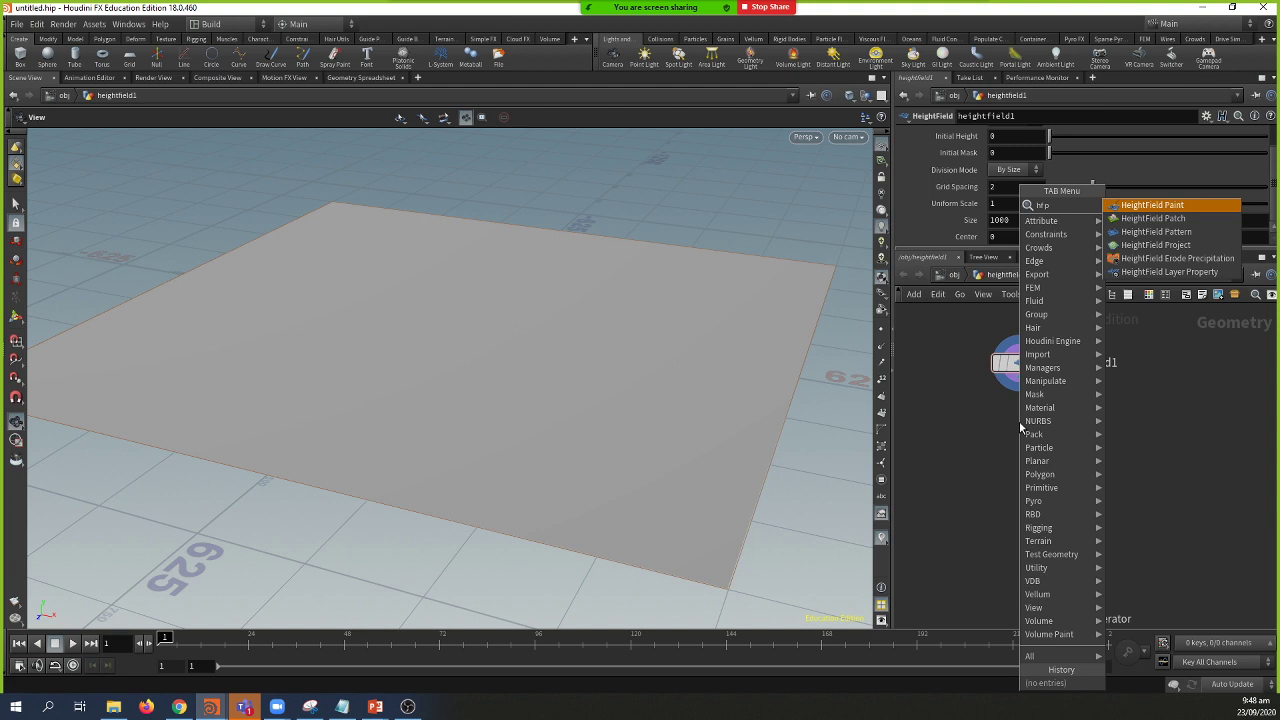
# Step: Place a HeightField Paint node below heightfield1 and display its output
pyautogui.press('Return')
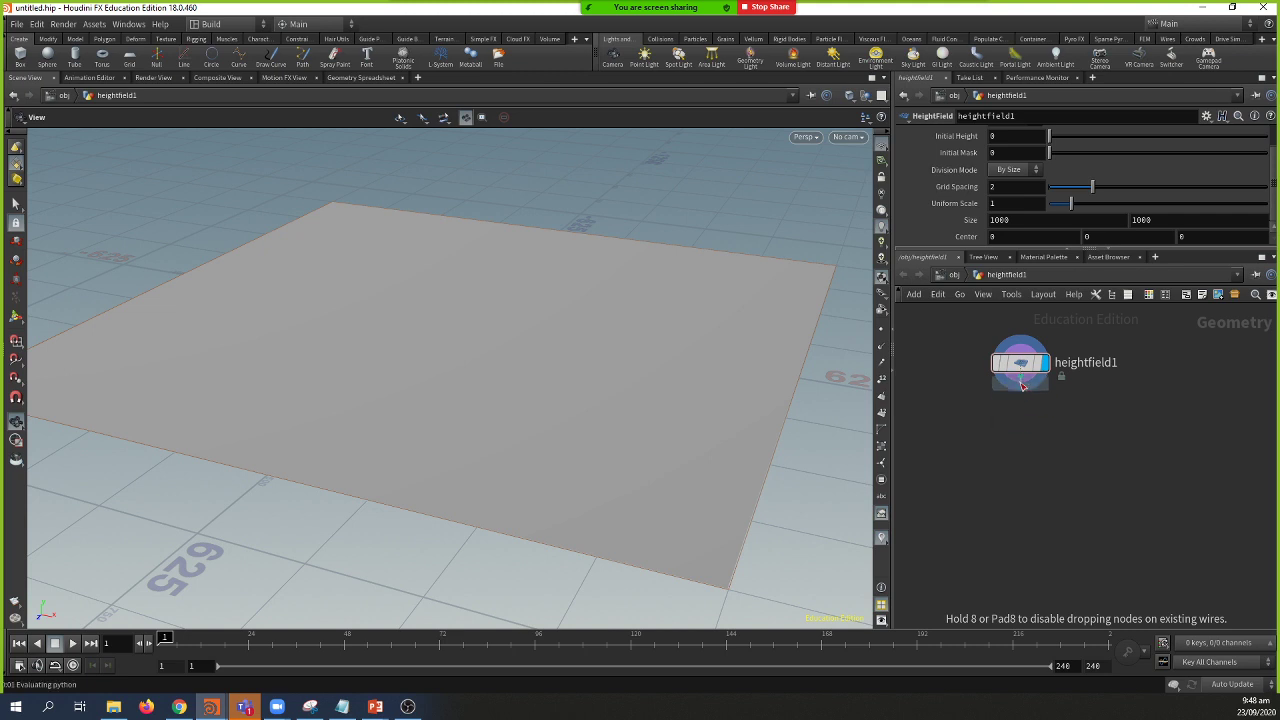
pyautogui.click(1020, 419)
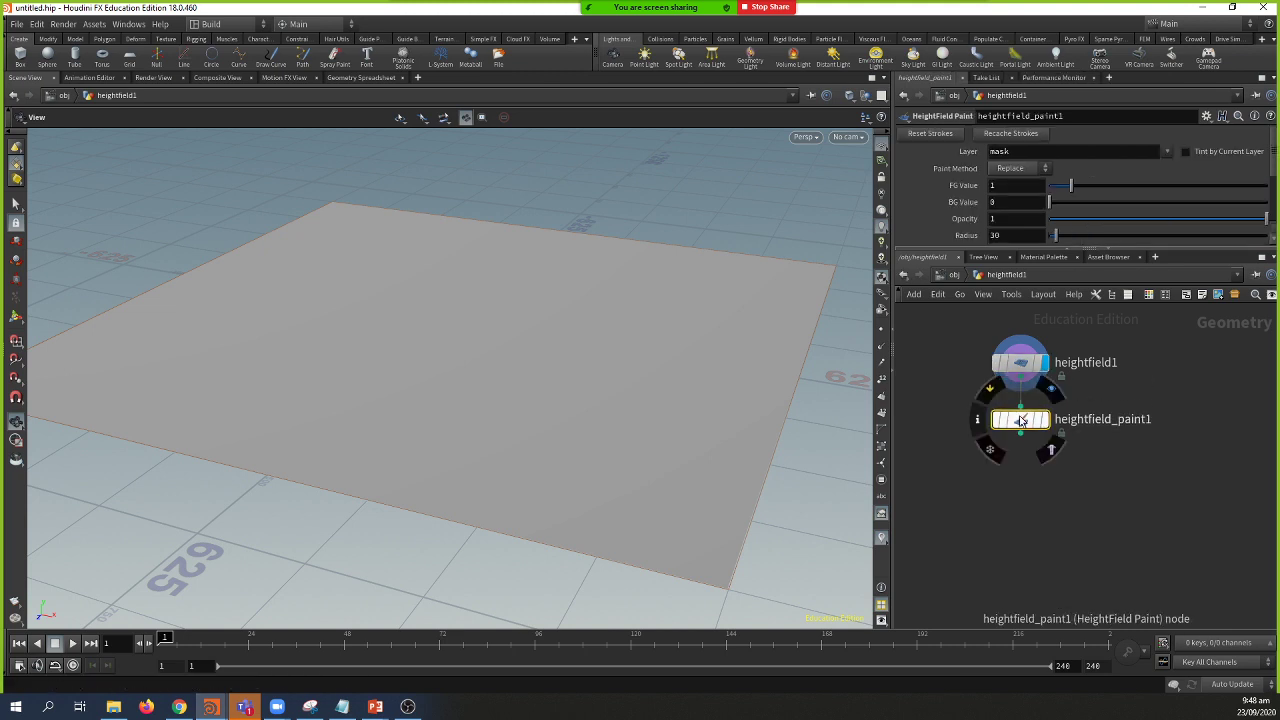
pyautogui.click(1045, 420)
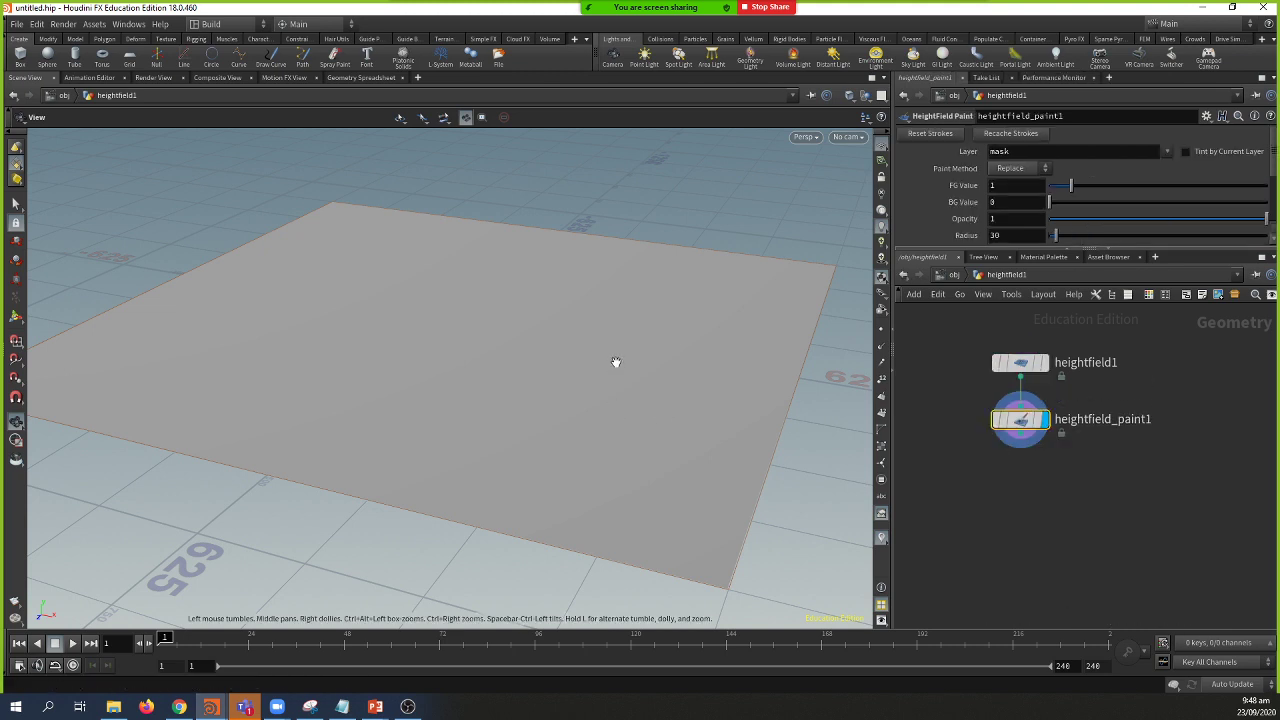
pyautogui.moveTo(616, 362); pyautogui.dragTo(597, 380)
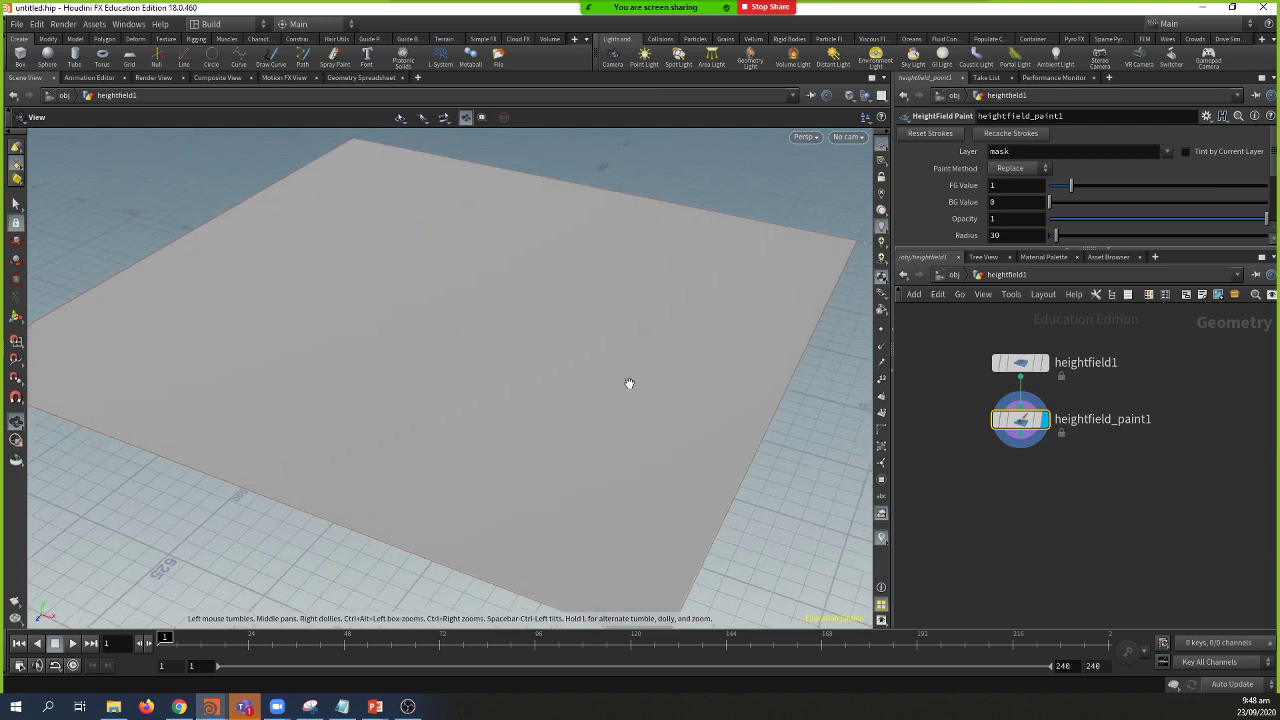
# Step: Paint a test mask stroke with an enlarged brush, undo it, and reposition heightfield_paint1
pyautogui.press('Return')
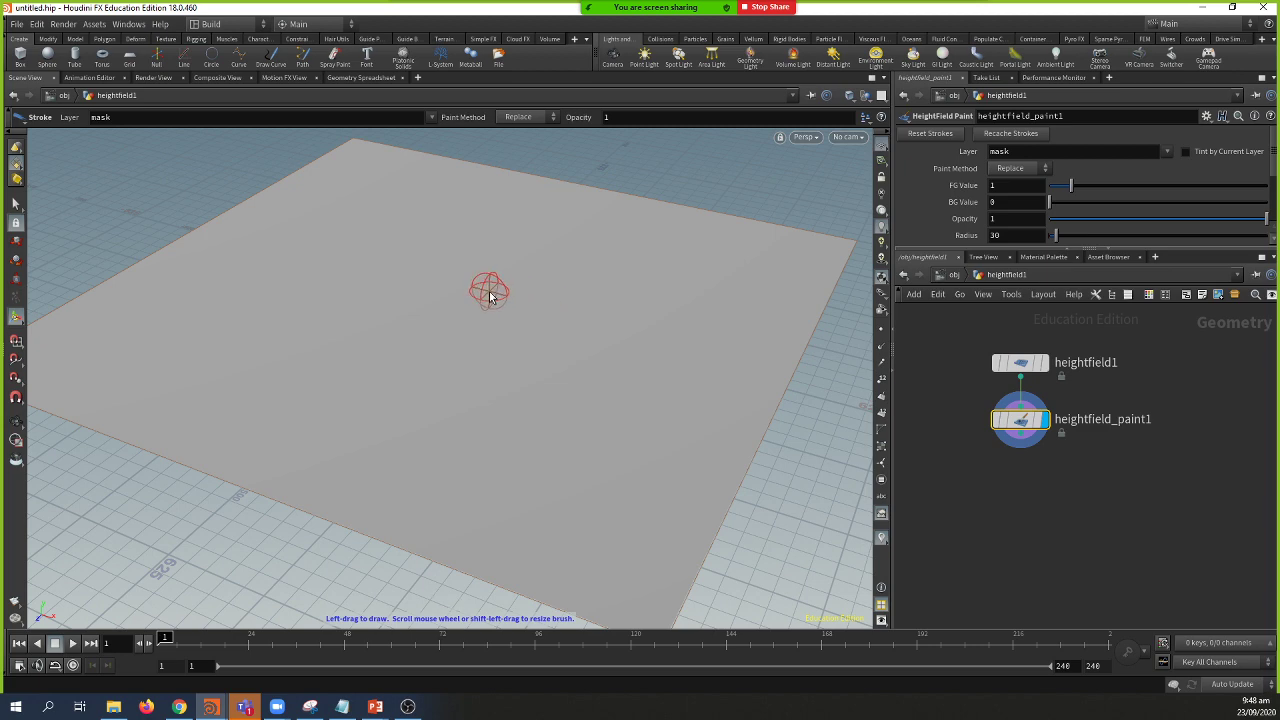
pyautogui.moveTo(489, 296)
pyautogui.keyDown('shift'); pyautogui.mouseDown()
pyautogui.moveTo(563, 292)
pyautogui.moveTo(527, 298)
pyautogui.moveTo(559, 298)
pyautogui.moveTo(545, 303)
pyautogui.moveTo(420, 270)
pyautogui.moveTo(578, 264)
pyautogui.moveTo(613, 324)
pyautogui.moveTo(337, 354)
pyautogui.mouseUp(); pyautogui.keyUp('shift')
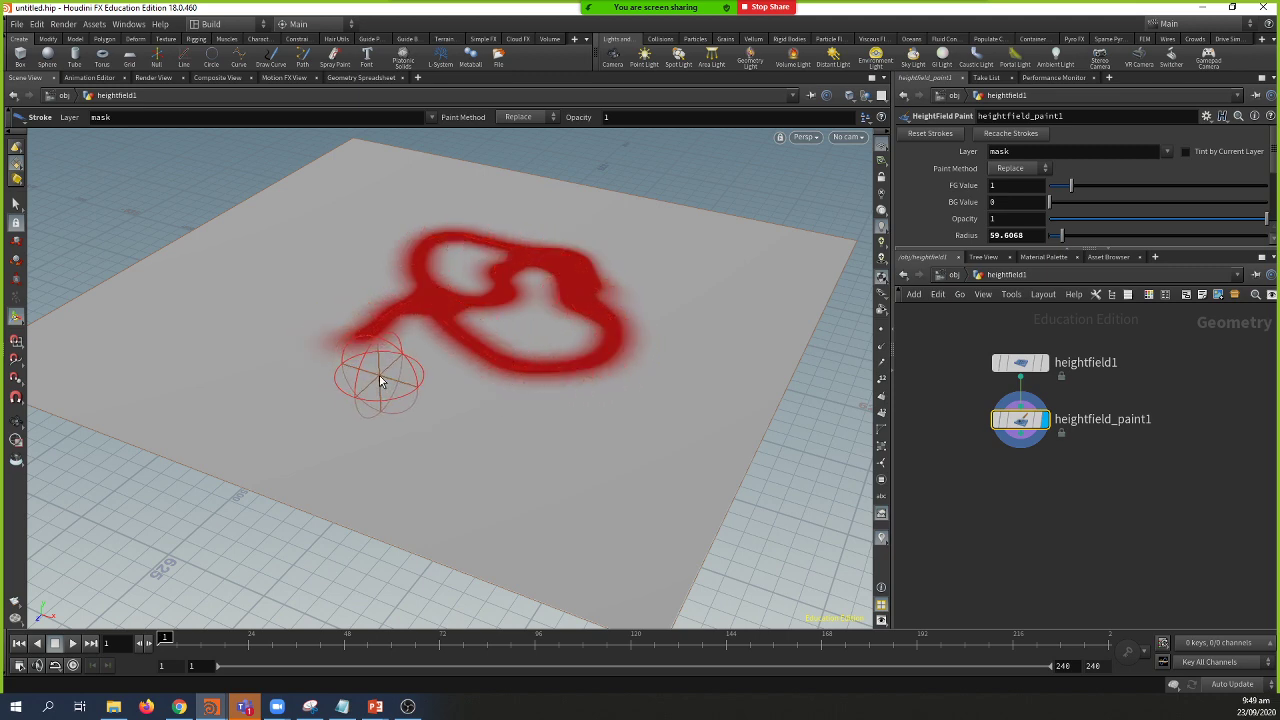
pyautogui.hotkey('ctrl', 'z')
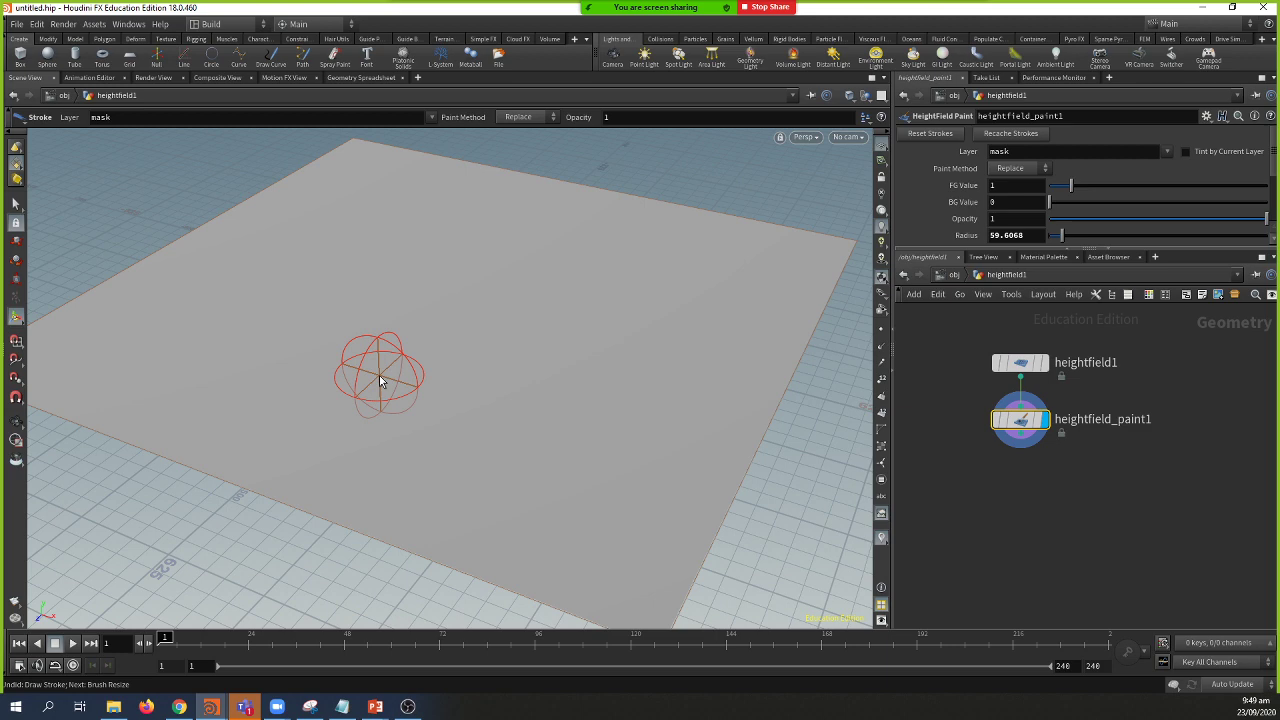
pyautogui.moveTo(1032, 422)
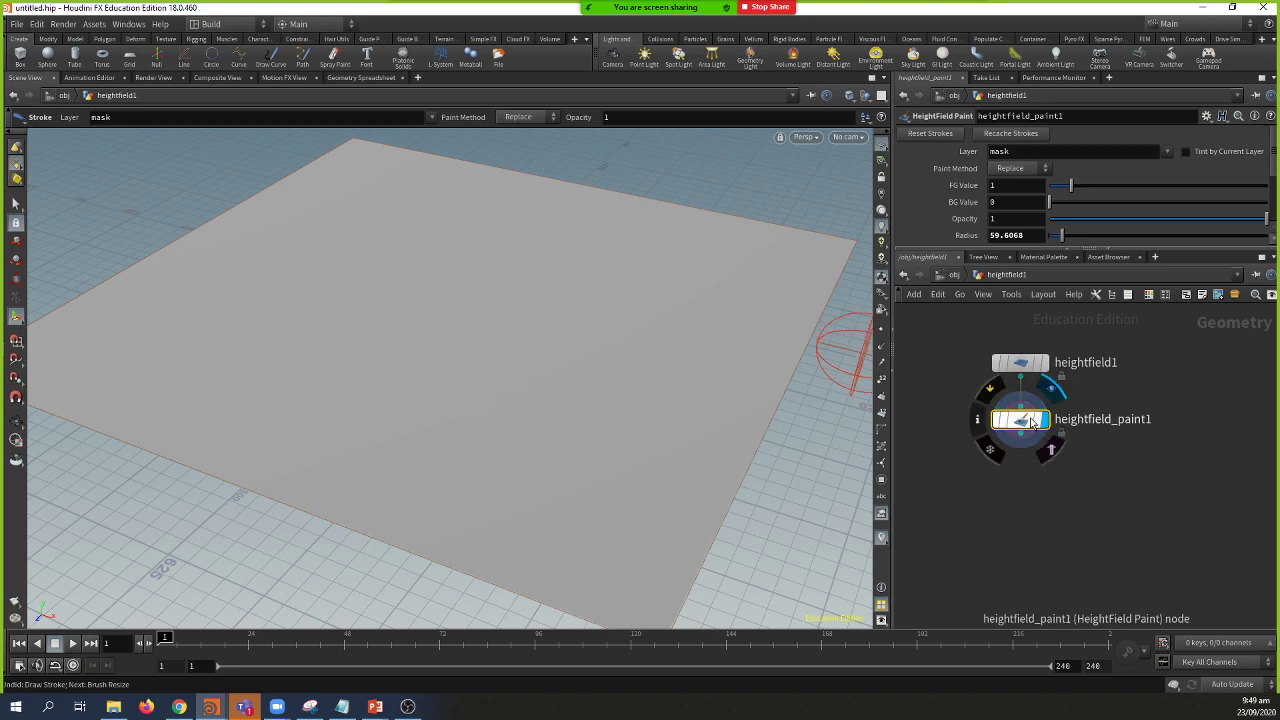
pyautogui.moveTo(1032, 422); pyautogui.dragTo(1007, 430)
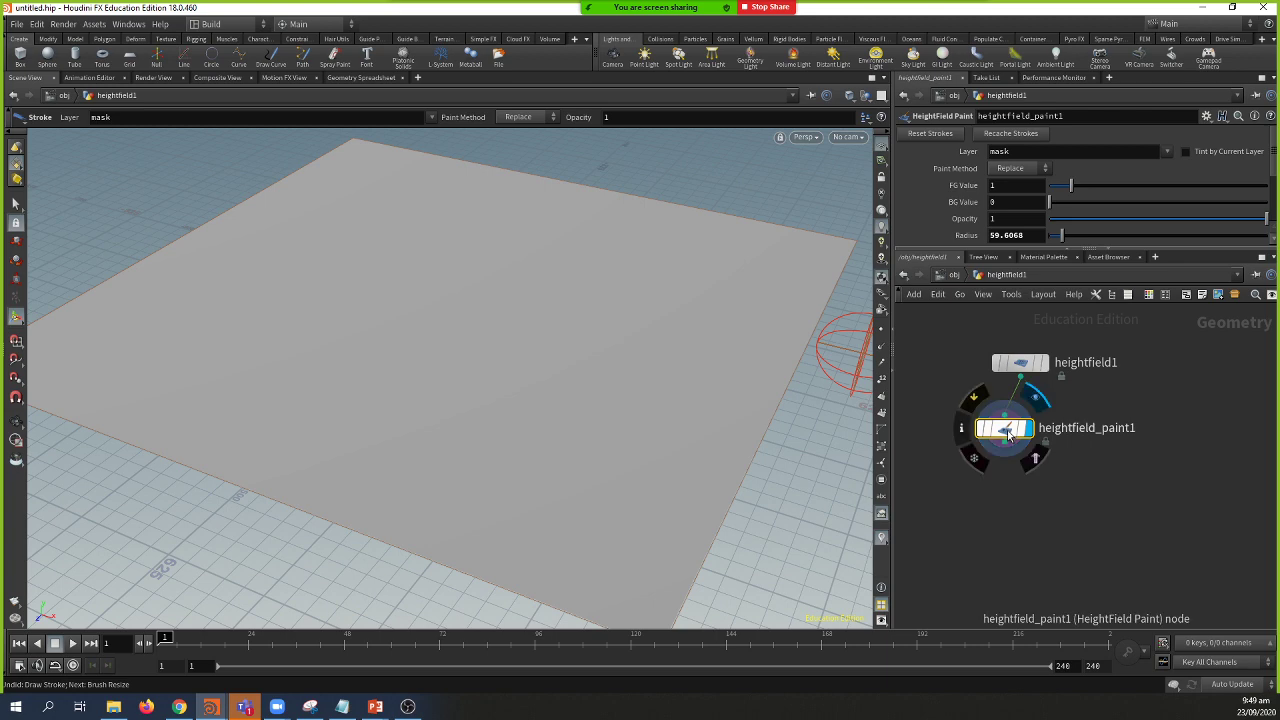
# Step: Return to /obj and place a new box1 object beside heightfield1
pyautogui.click(952, 276)
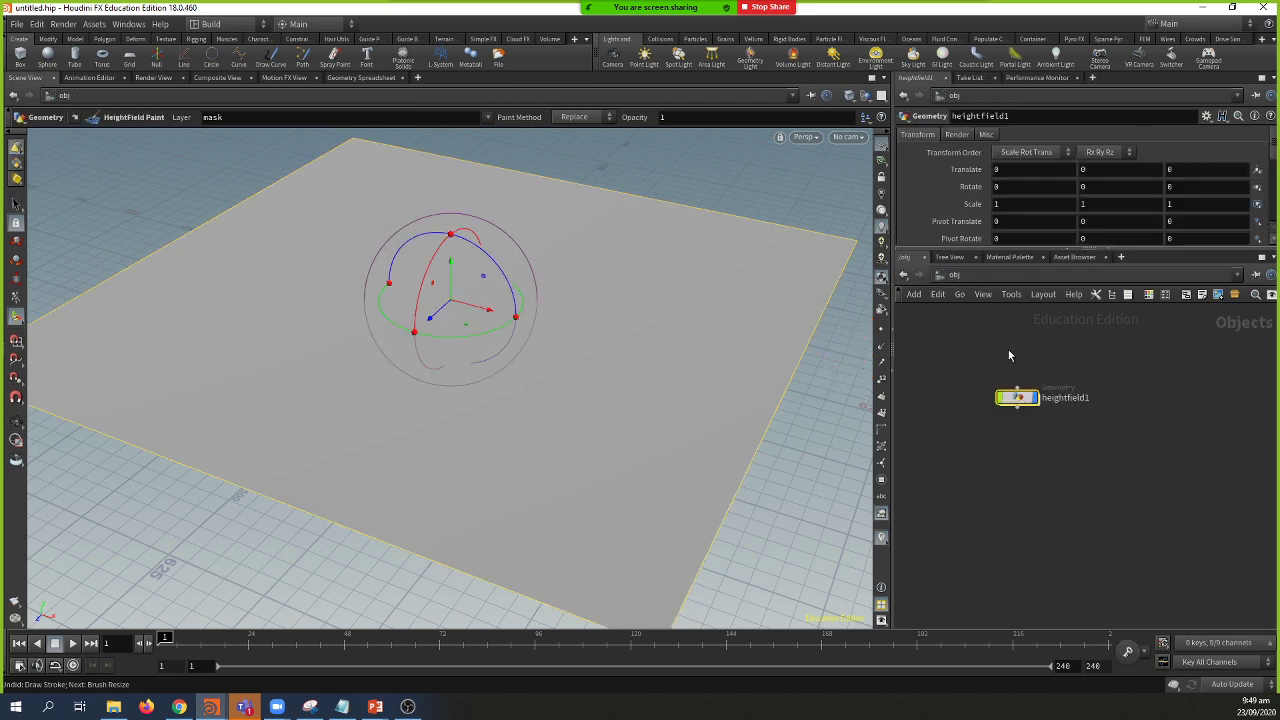
pyautogui.click(1035, 400)
pyautogui.press('l')
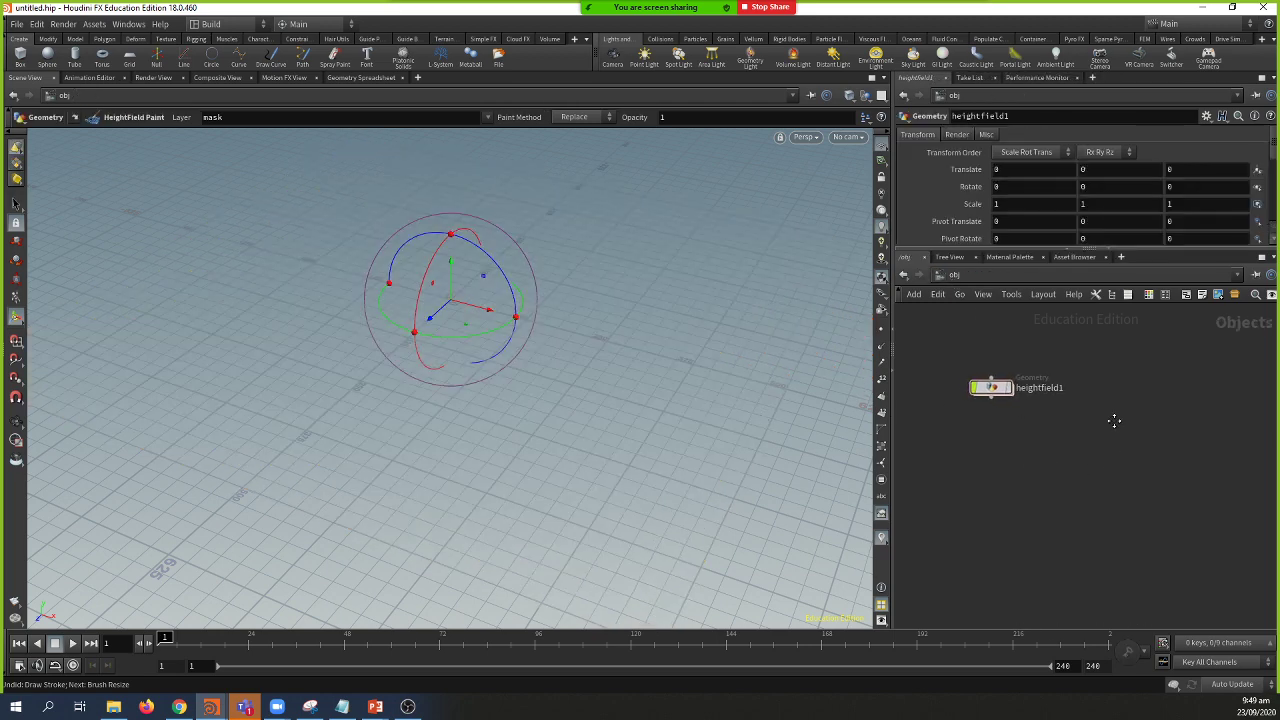
pyautogui.press('Tab')
pyautogui.write('box')
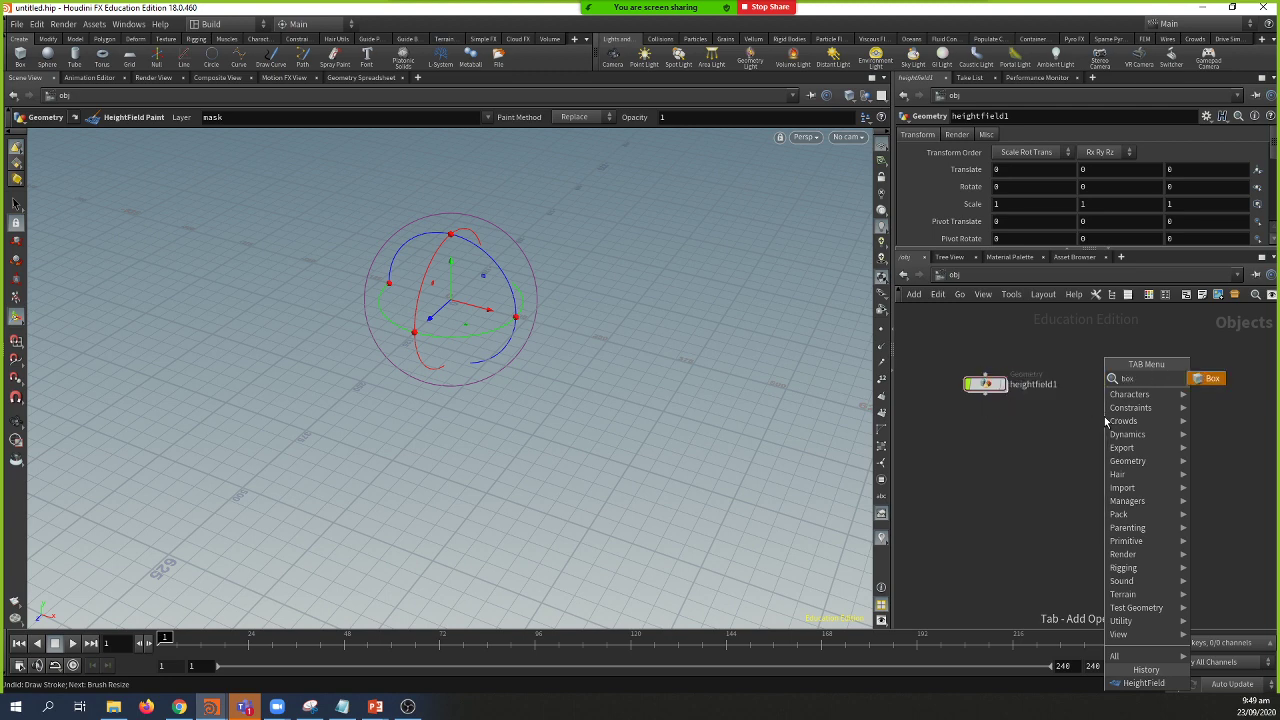
pyautogui.press('Return')
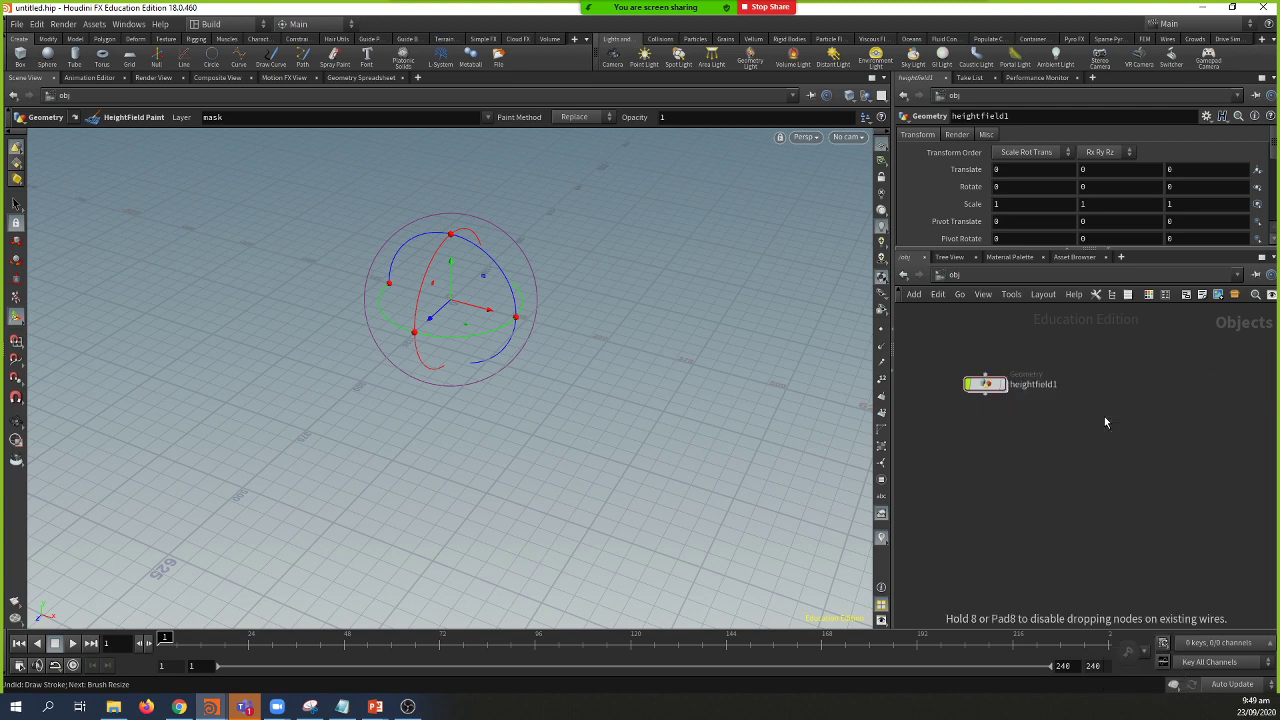
pyautogui.click(1105, 421)
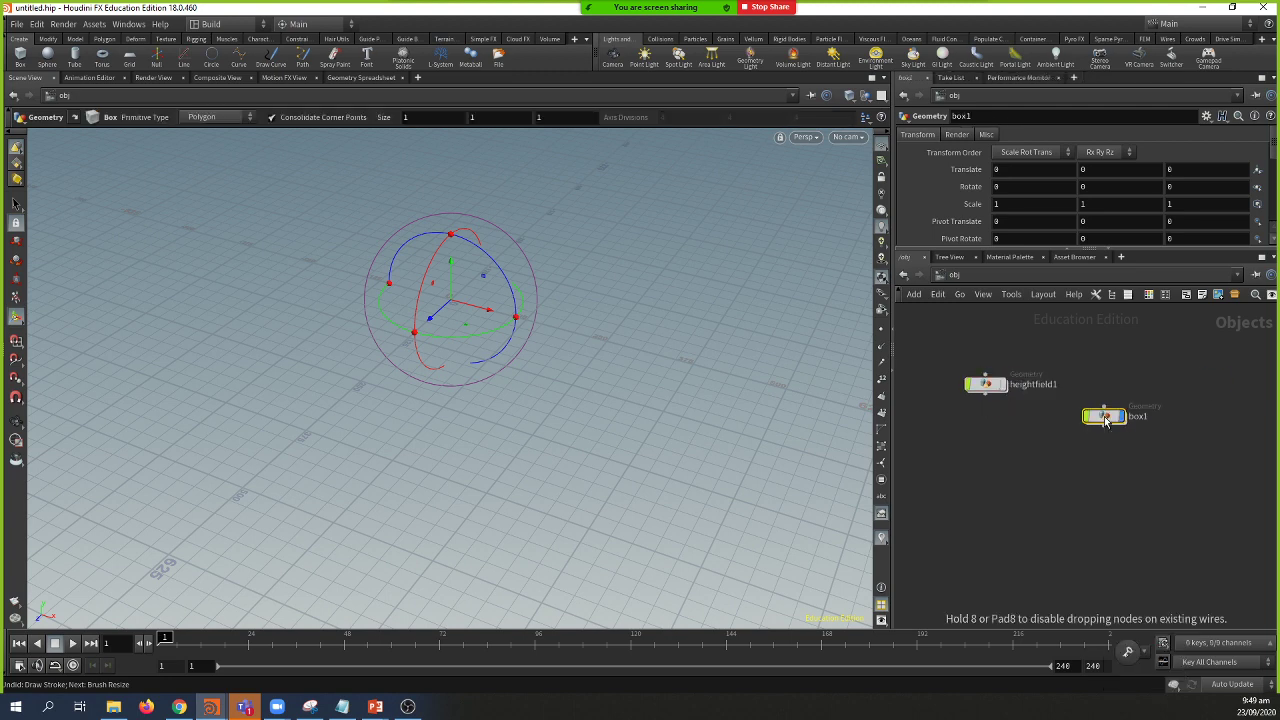
# Step: Tumble to a higher, closer view of the cube, toggling between navigation and box handles
pyautogui.keyDown('alt'); pyautogui.moveTo(611, 329); pyautogui.dragTo(590, 380); pyautogui.keyUp('alt')
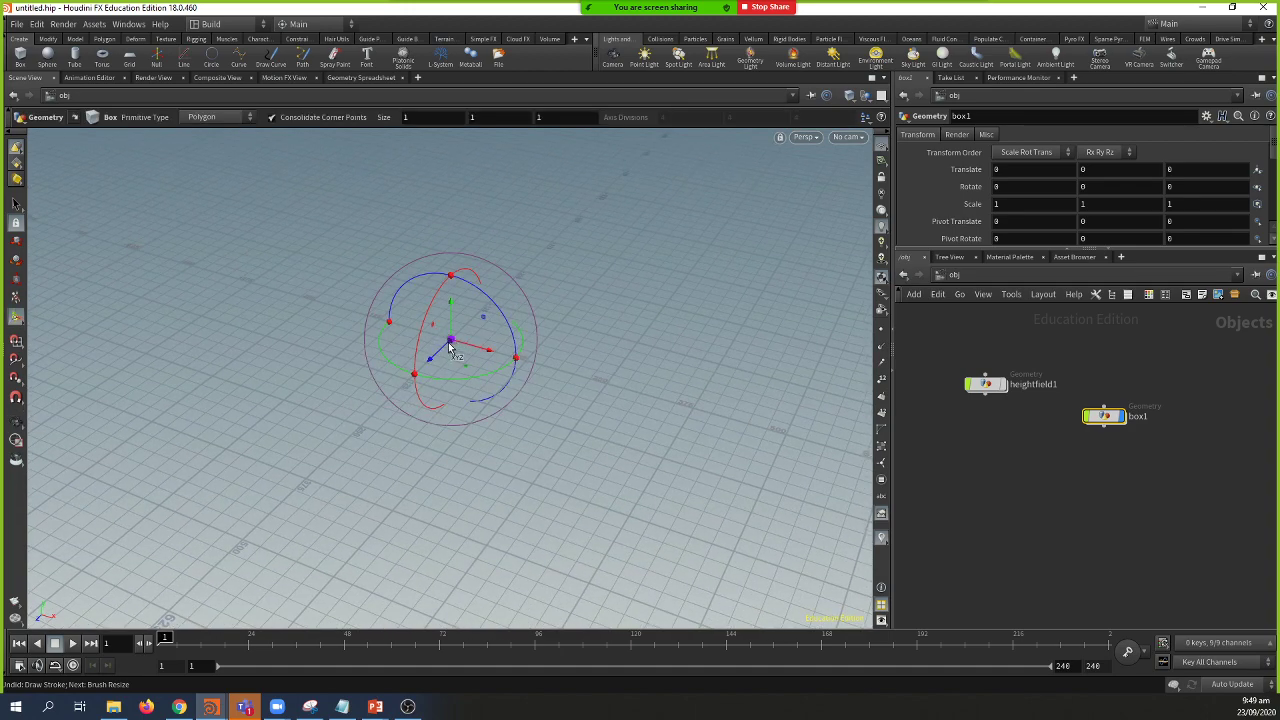
pyautogui.press('Escape')
pyautogui.press('Return')
pyautogui.press('Escape')
pyautogui.press('Return')
pyautogui.press('Escape')
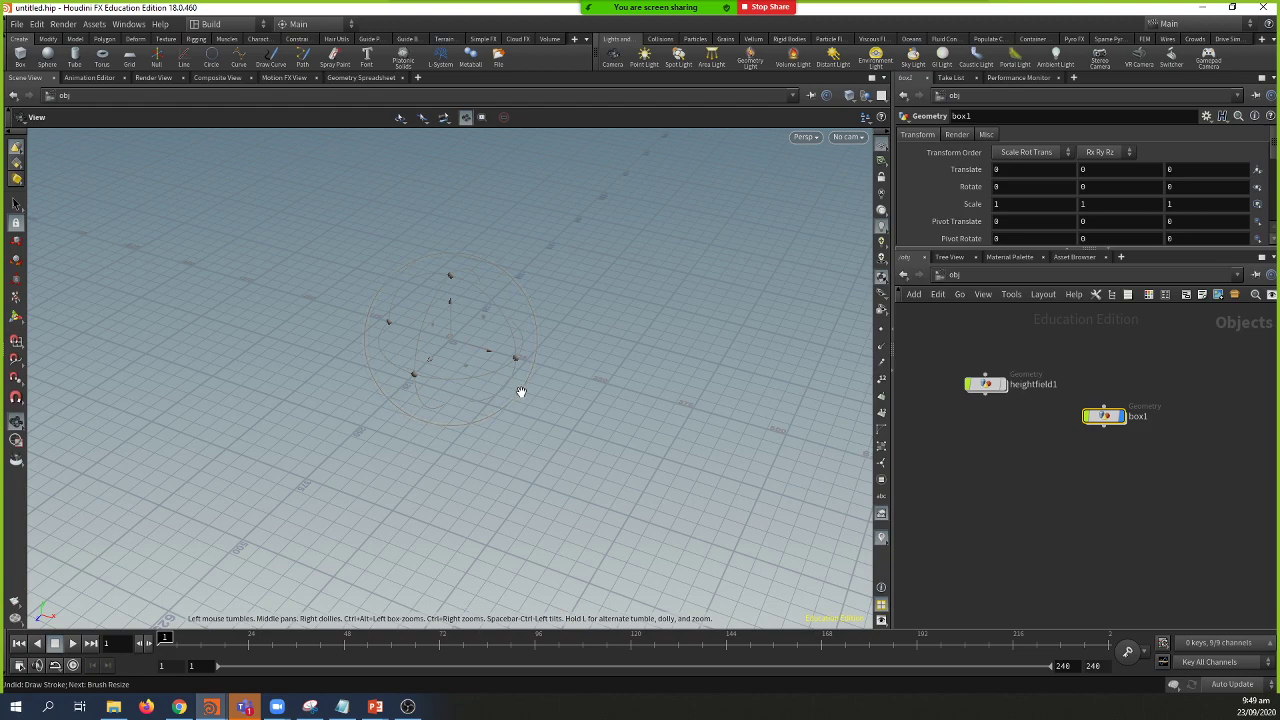
pyautogui.moveTo(494, 408); pyautogui.dragTo(459, 338)
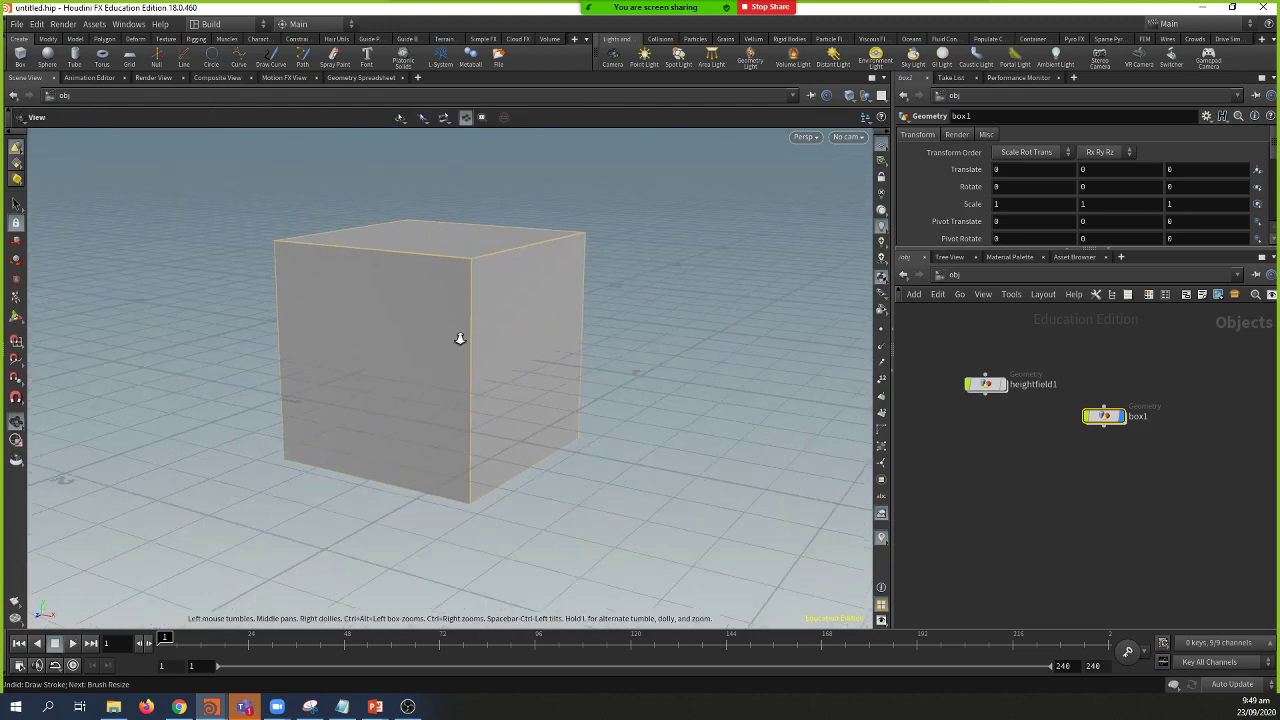
# Step: Dive inside box1 to its Box node and recentre the viewport and network
pyautogui.doubleClick(1104, 416)
pyautogui.moveTo(743, 409); pyautogui.dragTo(739, 462, button='middle')
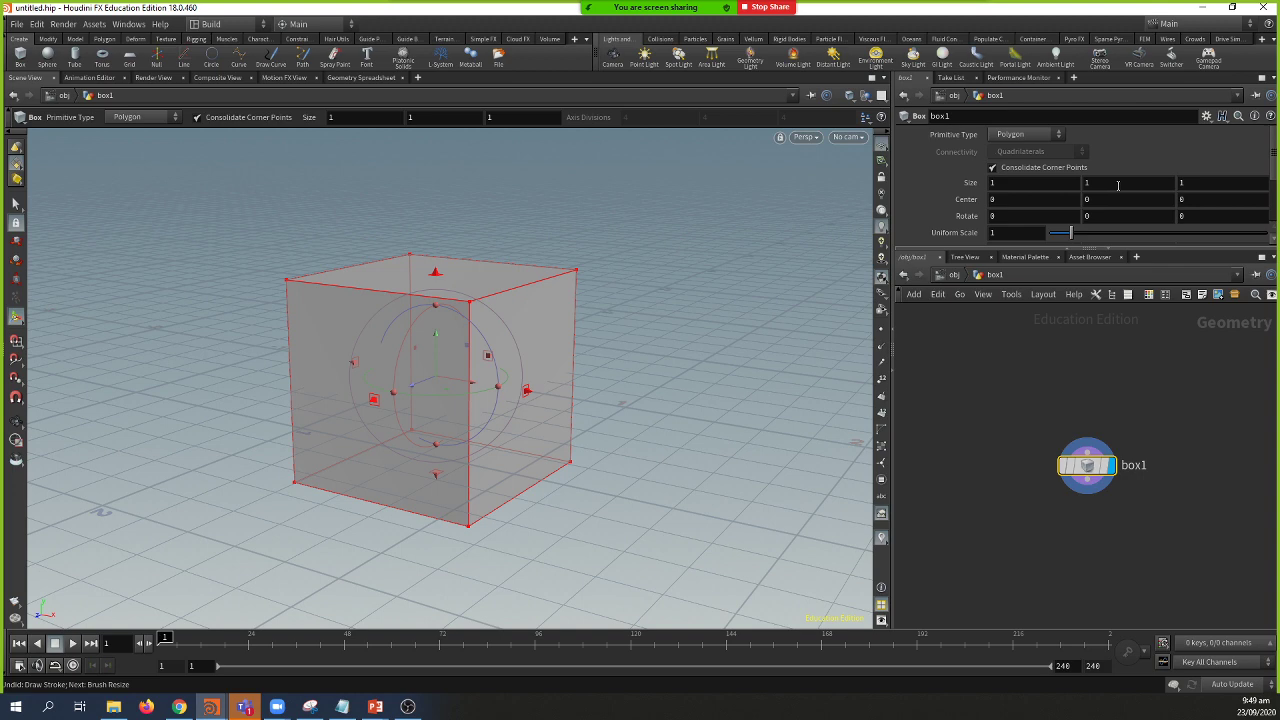
pyautogui.moveTo(1103, 388); pyautogui.dragTo(1093, 308, button='middle')
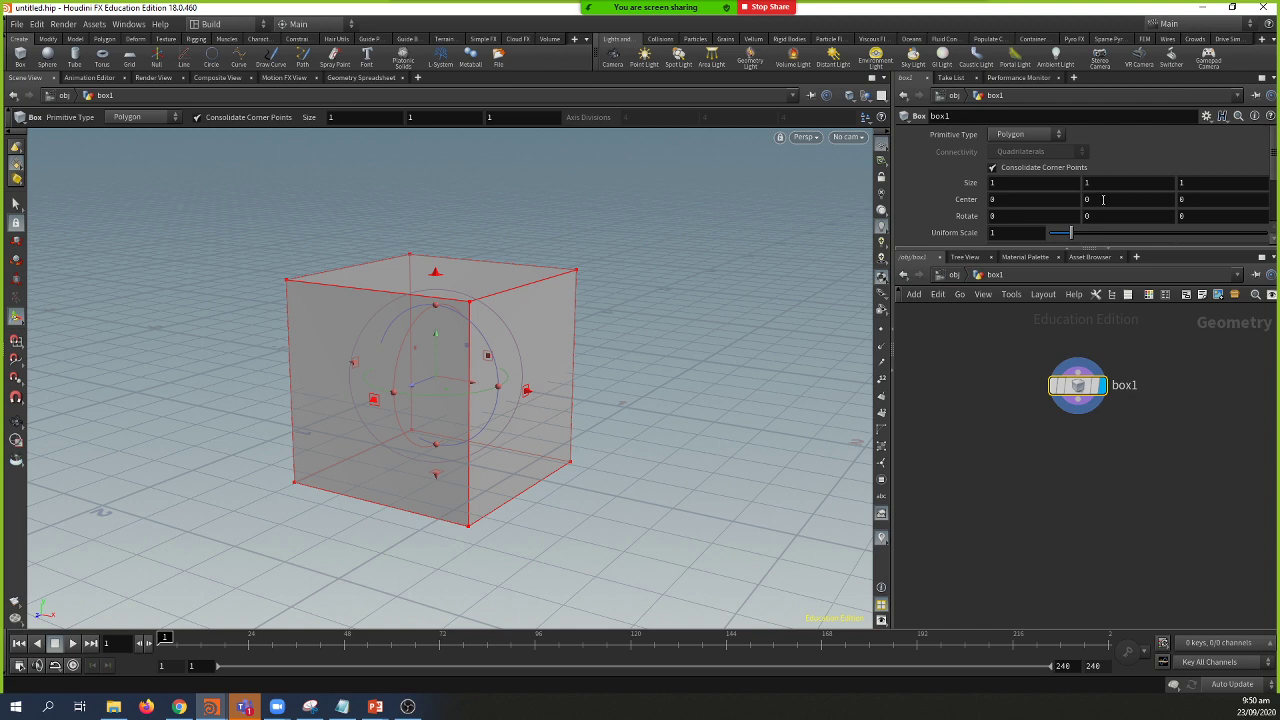
# Step: Set Center Y to ch("sizey")/2 by pasting a relative reference to Size Y and appending /2
pyautogui.click(1103, 199)
pyautogui.rightClick(1104, 183)
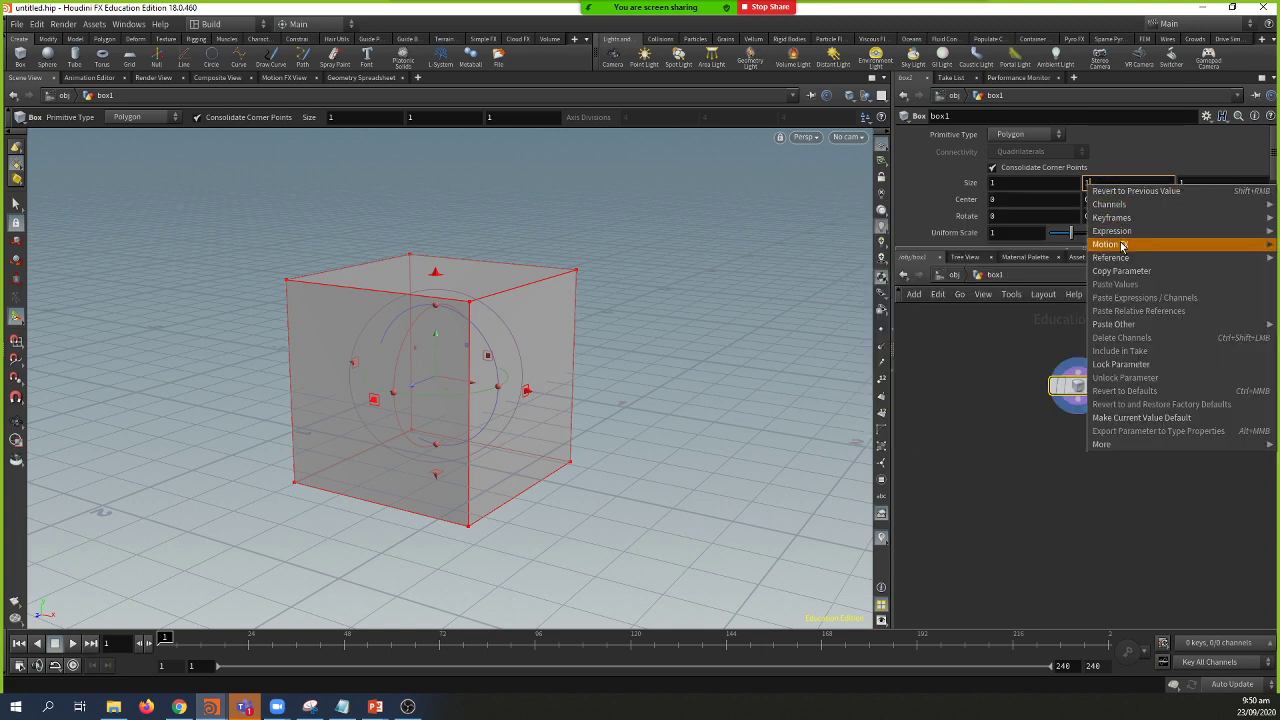
pyautogui.click(1121, 272)
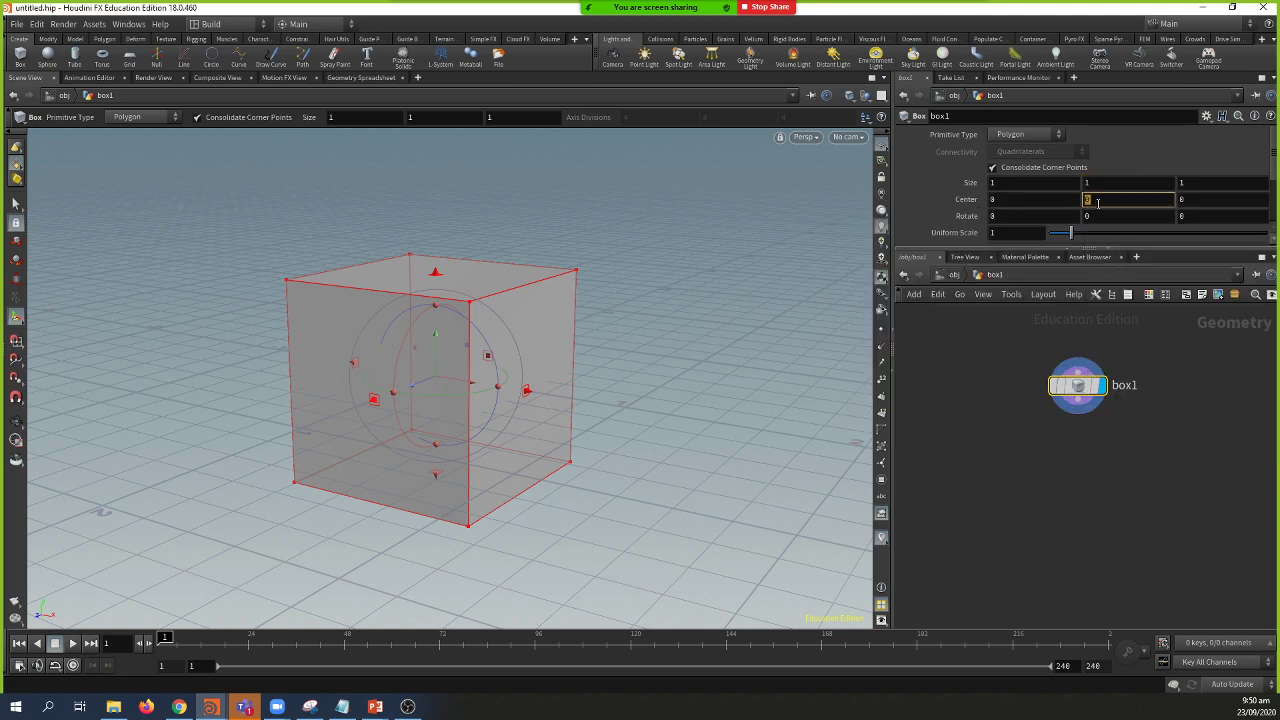
pyautogui.rightClick(1098, 202)
pyautogui.moveTo(1140, 279)
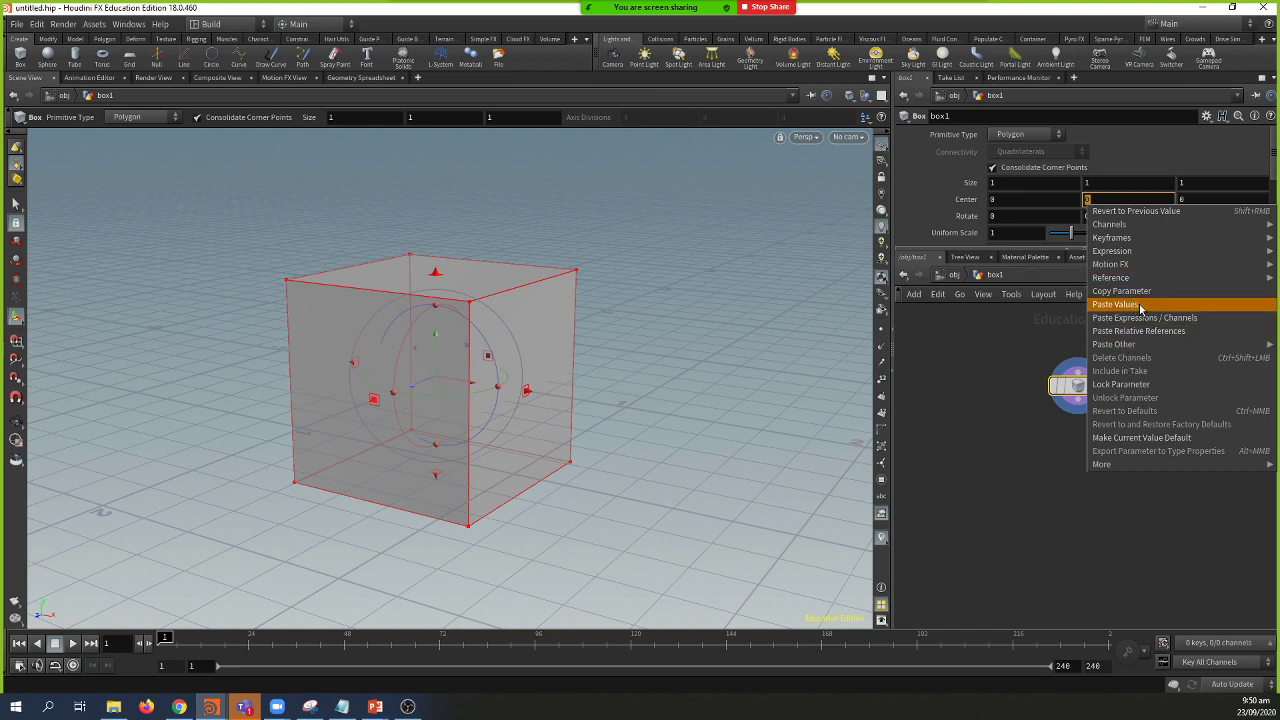
pyautogui.click(1137, 331)
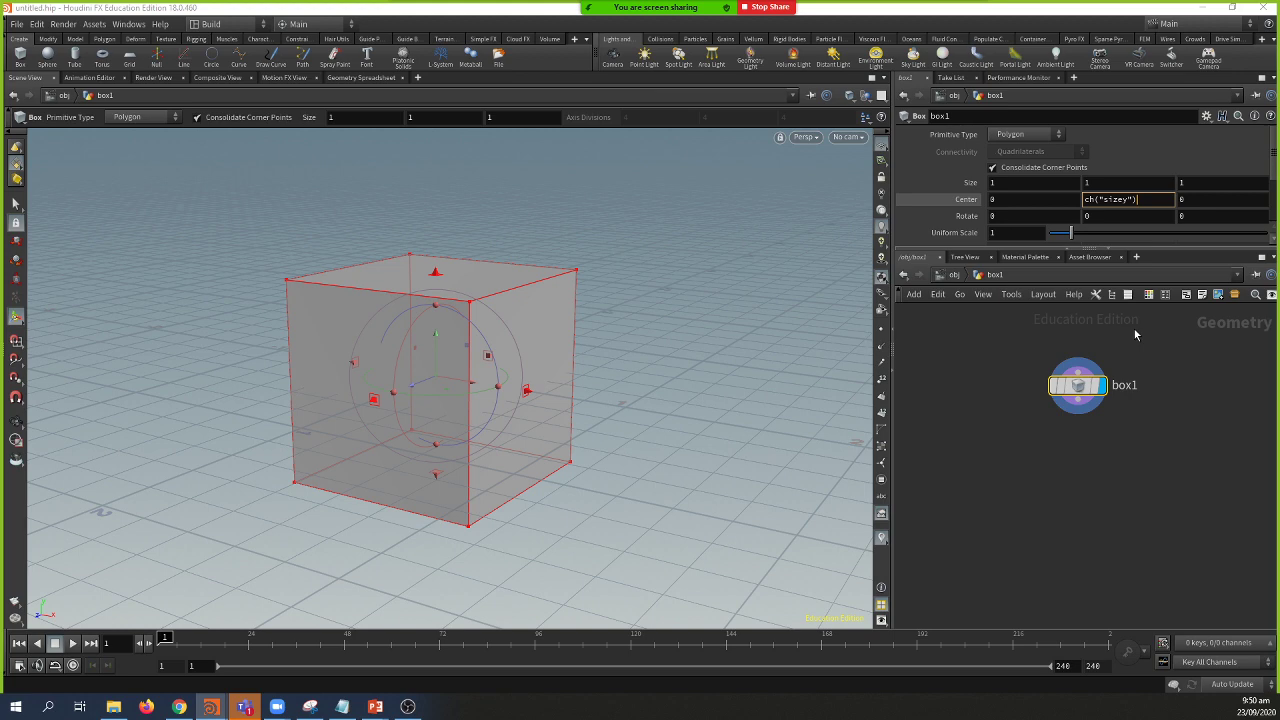
pyautogui.write('/2')
pyautogui.press('Return')
# Step: Orbit around the box and test a rotation with its handles, then undo it
pyautogui.keyDown('alt'); pyautogui.moveTo(697, 206); pyautogui.dragTo(457, 190); pyautogui.keyUp('alt')
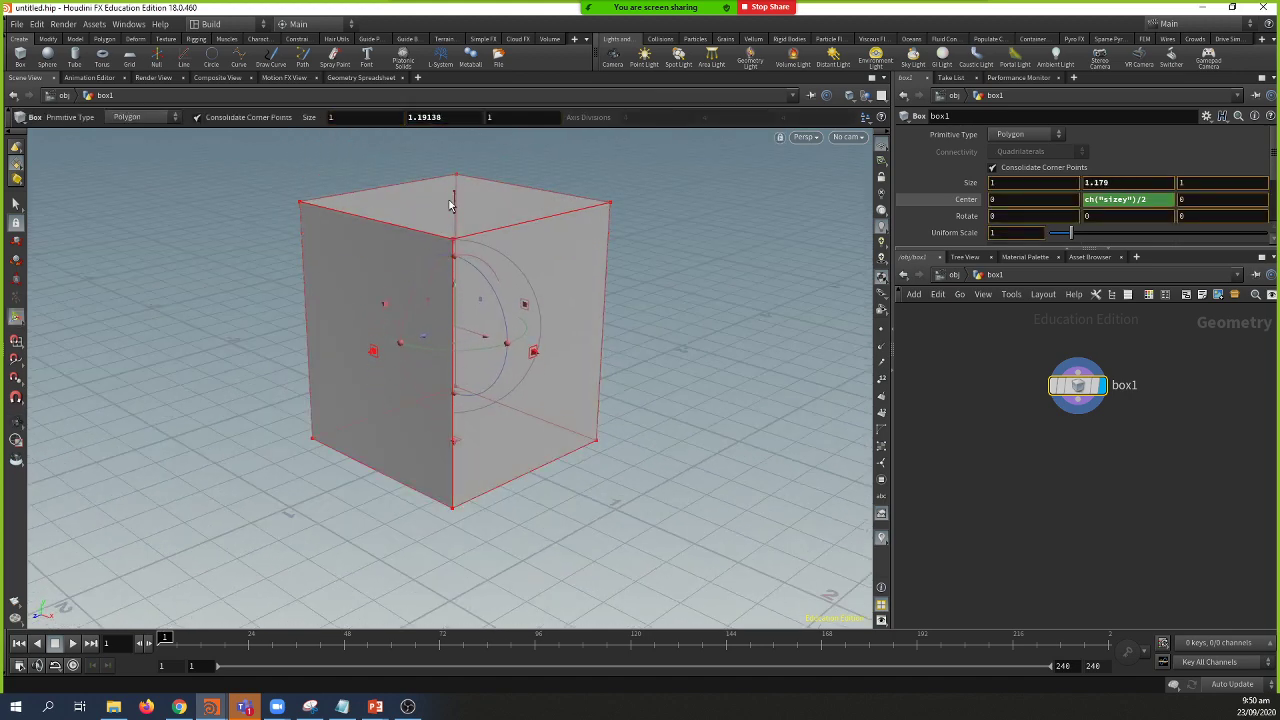
pyautogui.press('Escape')
pyautogui.scroll(-3, 389, 428)
pyautogui.press('Return')
pyautogui.moveTo(484, 428); pyautogui.dragTo(485, 256)
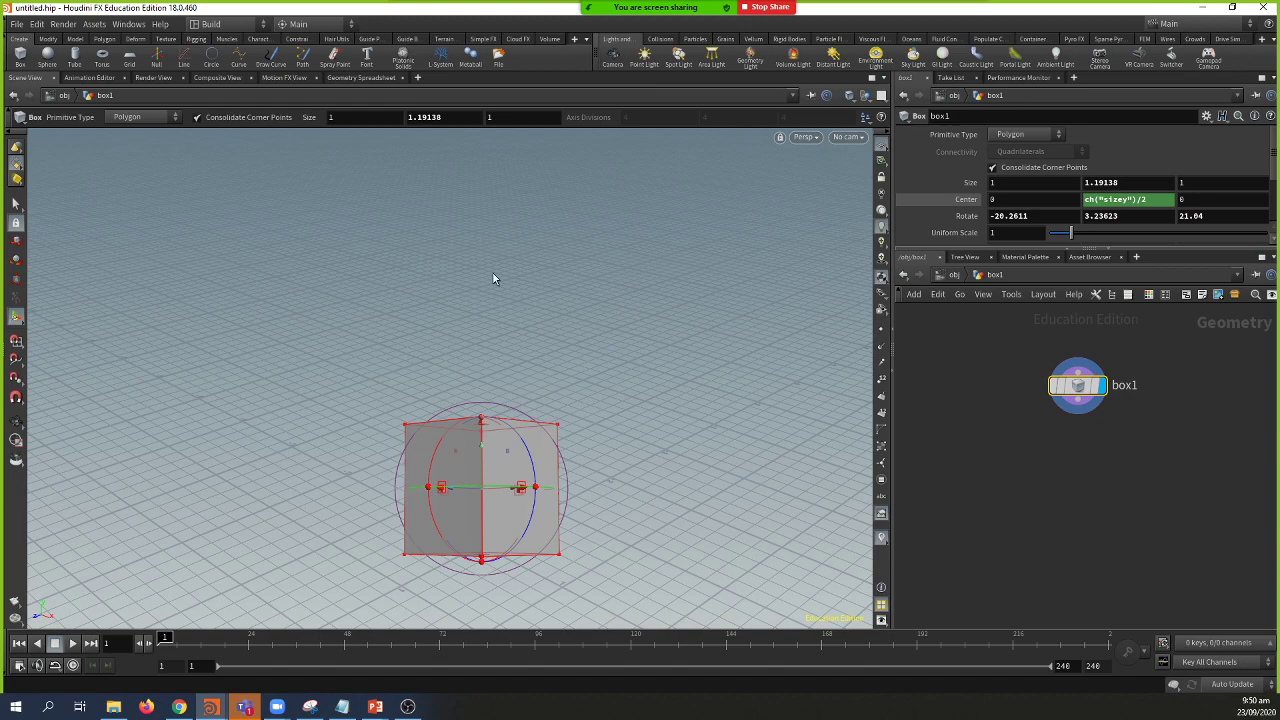
pyautogui.hotkey('ctrl', 'z')
pyautogui.press('Escape')
pyautogui.moveTo(529, 320); pyautogui.dragTo(477, 269)
# Step: Drag the box taller to Size Y 1.40373 and orbit to confirm it stays grounded
pyautogui.press('Return')
pyautogui.press('Escape')
pyautogui.moveTo(475, 390); pyautogui.dragTo(640, 300)
pyautogui.press('Return')
pyautogui.moveTo(377, 358); pyautogui.dragTo(380, 314)
pyautogui.press('Escape')
pyautogui.moveTo(554, 329); pyautogui.dragTo(577, 263)
pyautogui.press('Return')
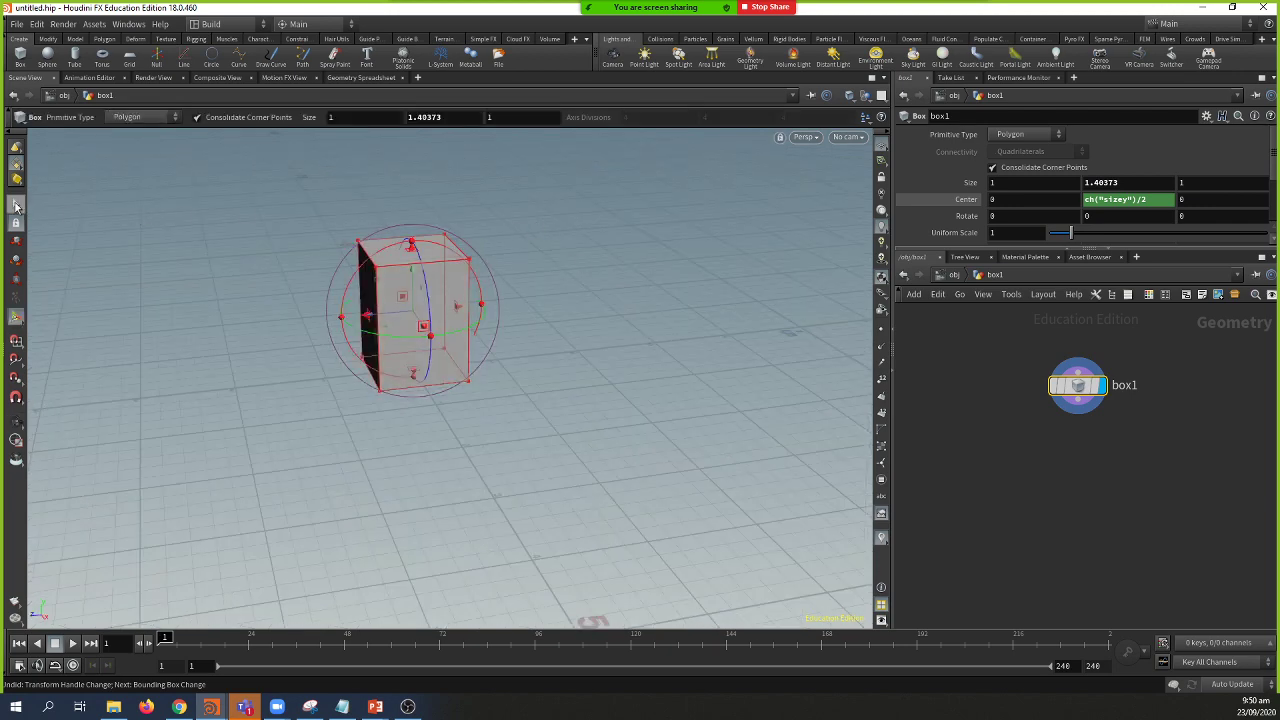
# Step: Select the box's top face with the Select tool and orbit to a new angle
pyautogui.click(15, 206)
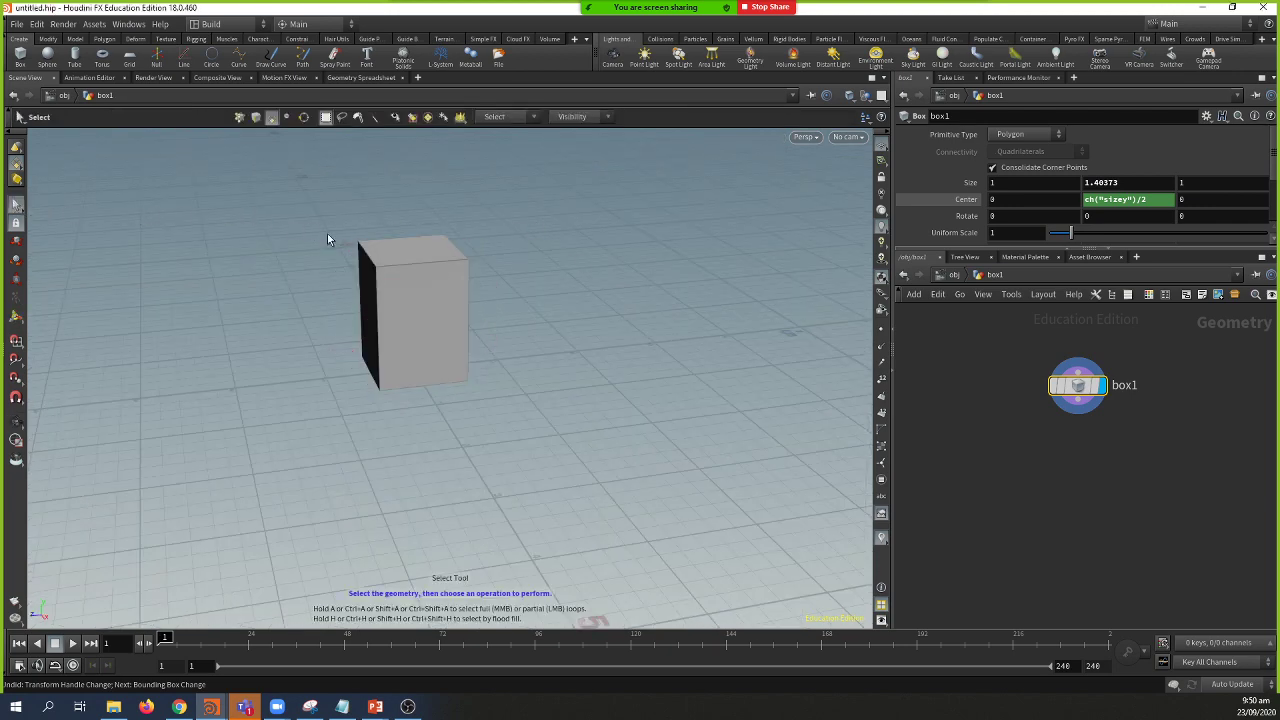
pyautogui.click(417, 255)
pyautogui.moveTo(417, 255); pyautogui.dragTo(540, 350)
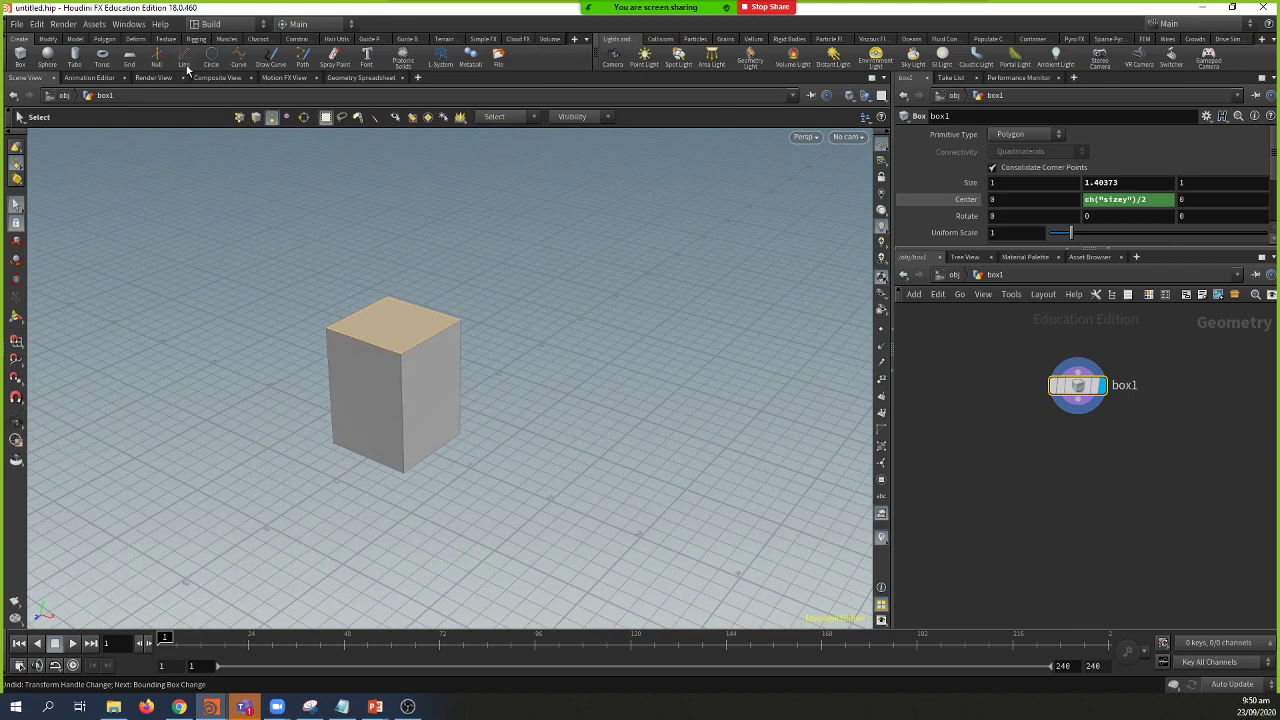
pyautogui.scroll(-3, 271, 266)
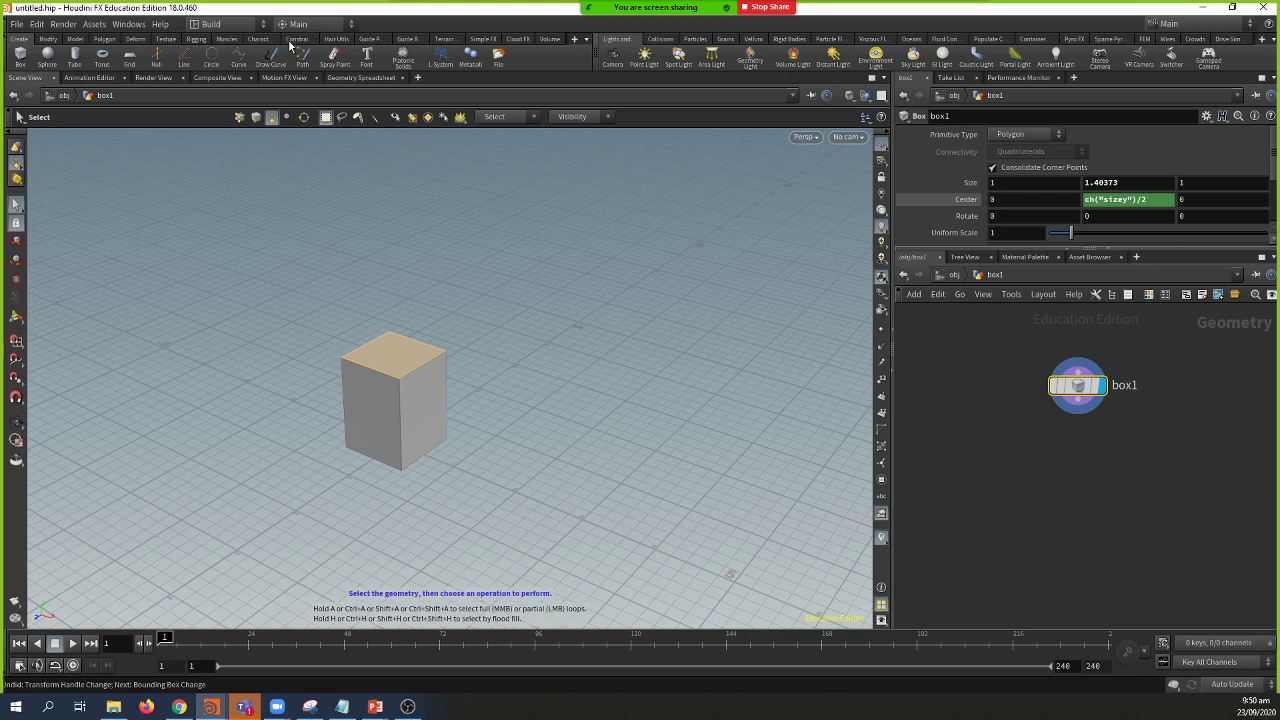
# Step: Show the Polygon shelf tools, then return to the slideshow's scree-slope photo
pyautogui.click(106, 40)
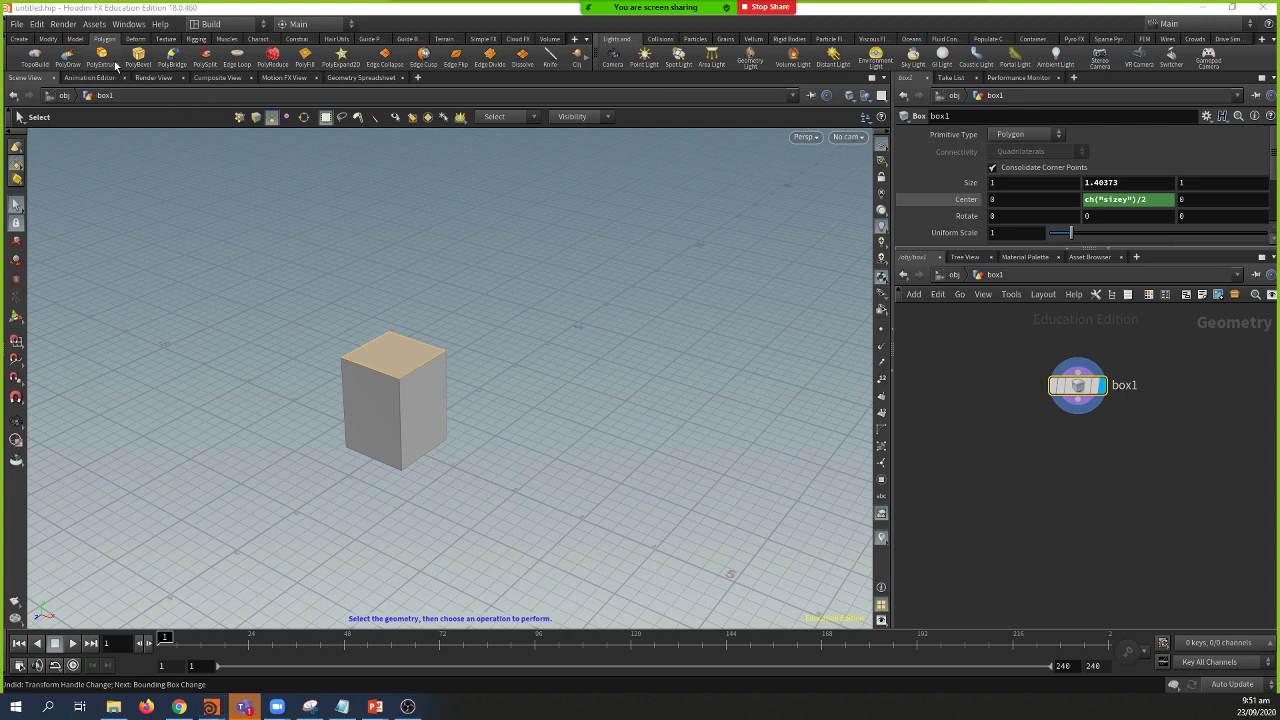
pyautogui.hotkey('alt', 'Tab')
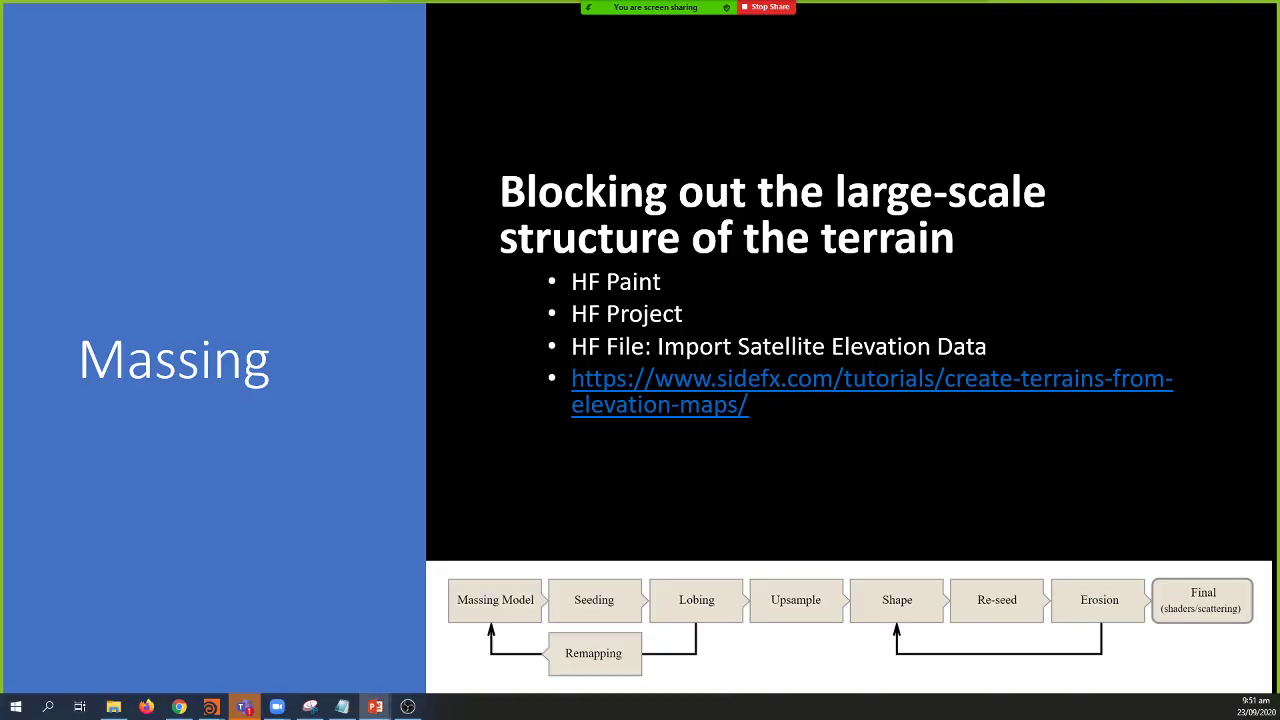
pyautogui.press('Right')
pyautogui.press('Right')
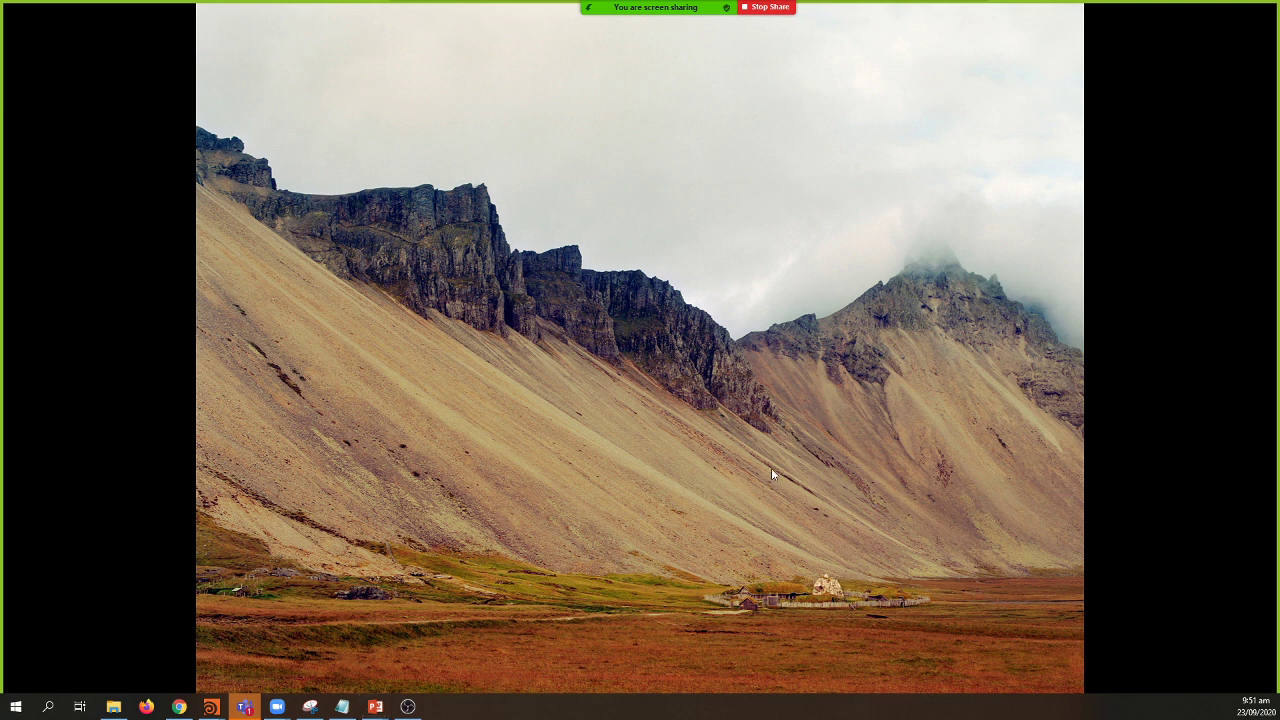
# Step: Switch from the PowerPoint landscape slideshow back to the Houdini scene with box1
pyautogui.hotkey('alt', 'Tab')
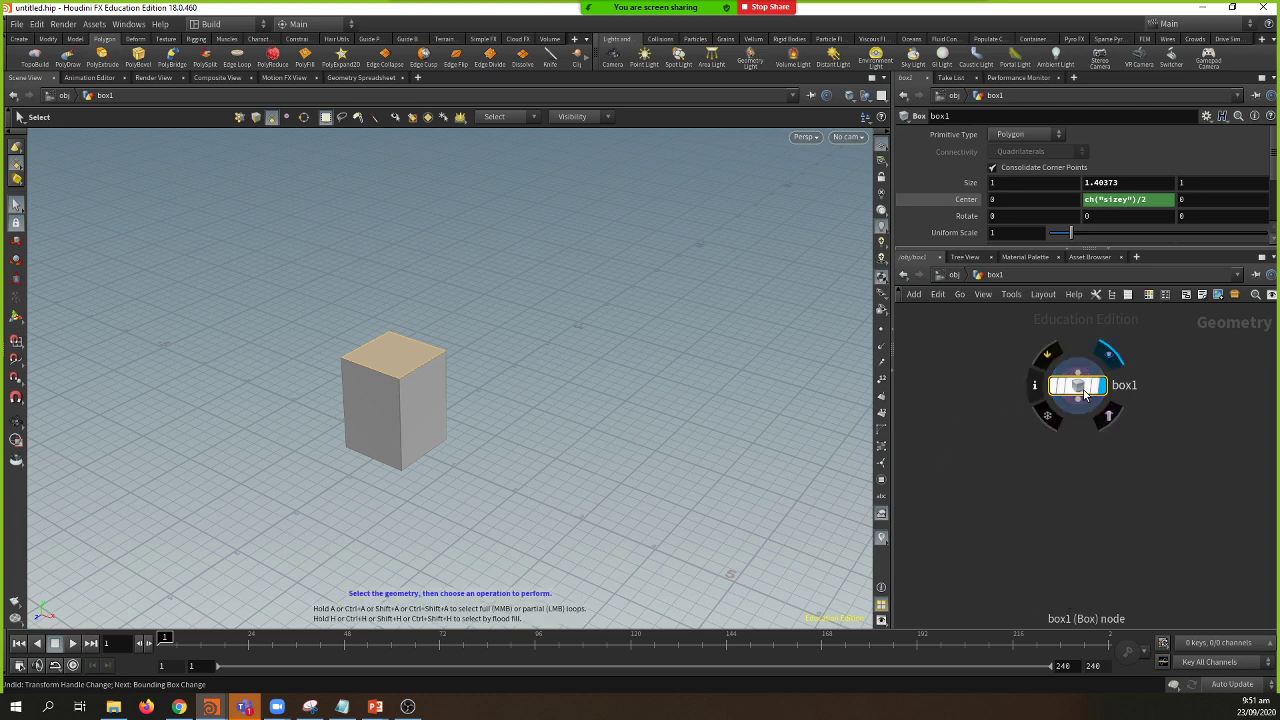
# Step: Extrude the box's top face upward and flare it outward
pyautogui.moveTo(1083, 393); pyautogui.dragTo(1048, 375)
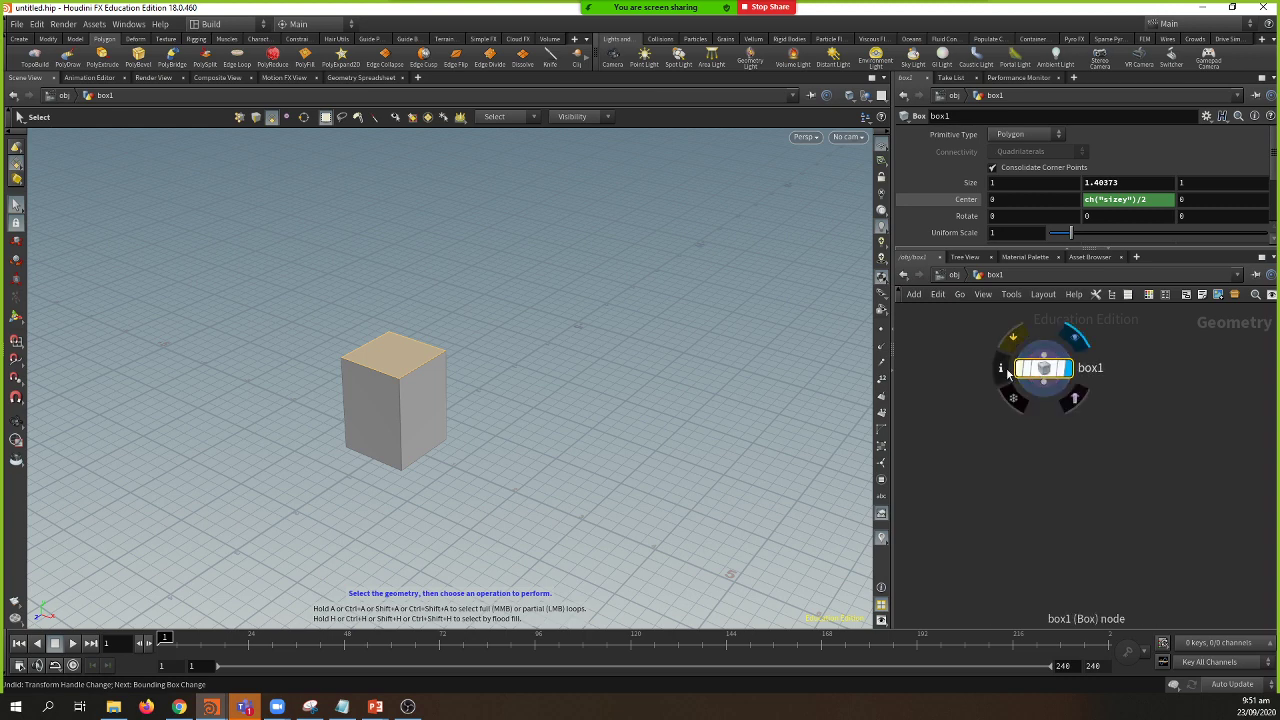
pyautogui.click(102, 56)
pyautogui.moveTo(392, 321)
pyautogui.mouseDown()
pyautogui.moveTo(393, 250)
pyautogui.moveTo(409, 317)
pyautogui.mouseUp()
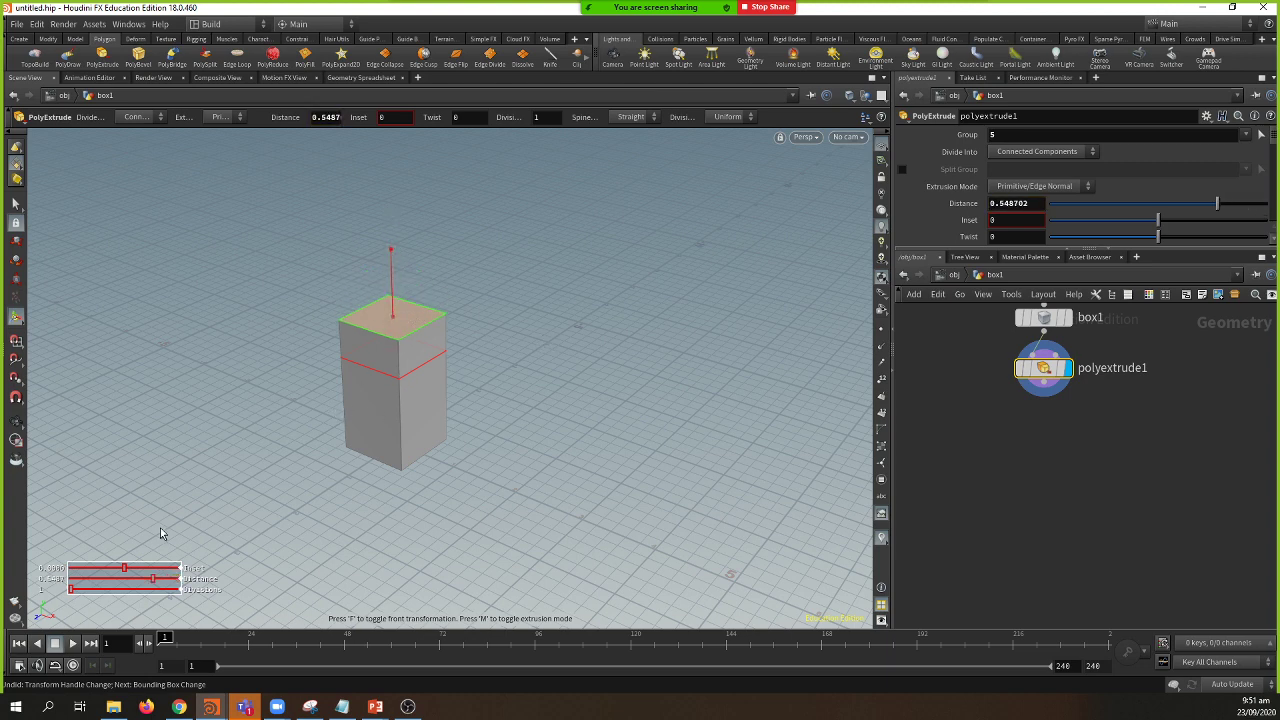
pyautogui.moveTo(130, 571); pyautogui.dragTo(124, 576)
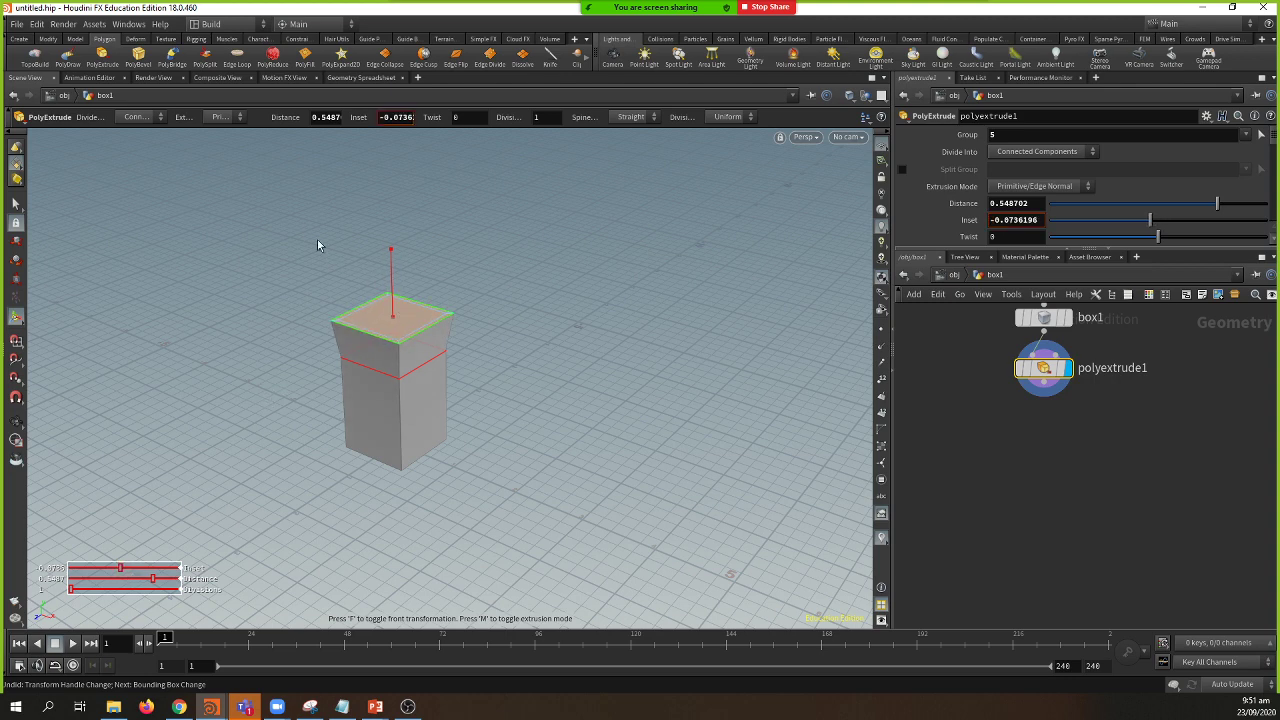
# Step: Extrude the top face a second time and narrow the new section
pyautogui.press('q')
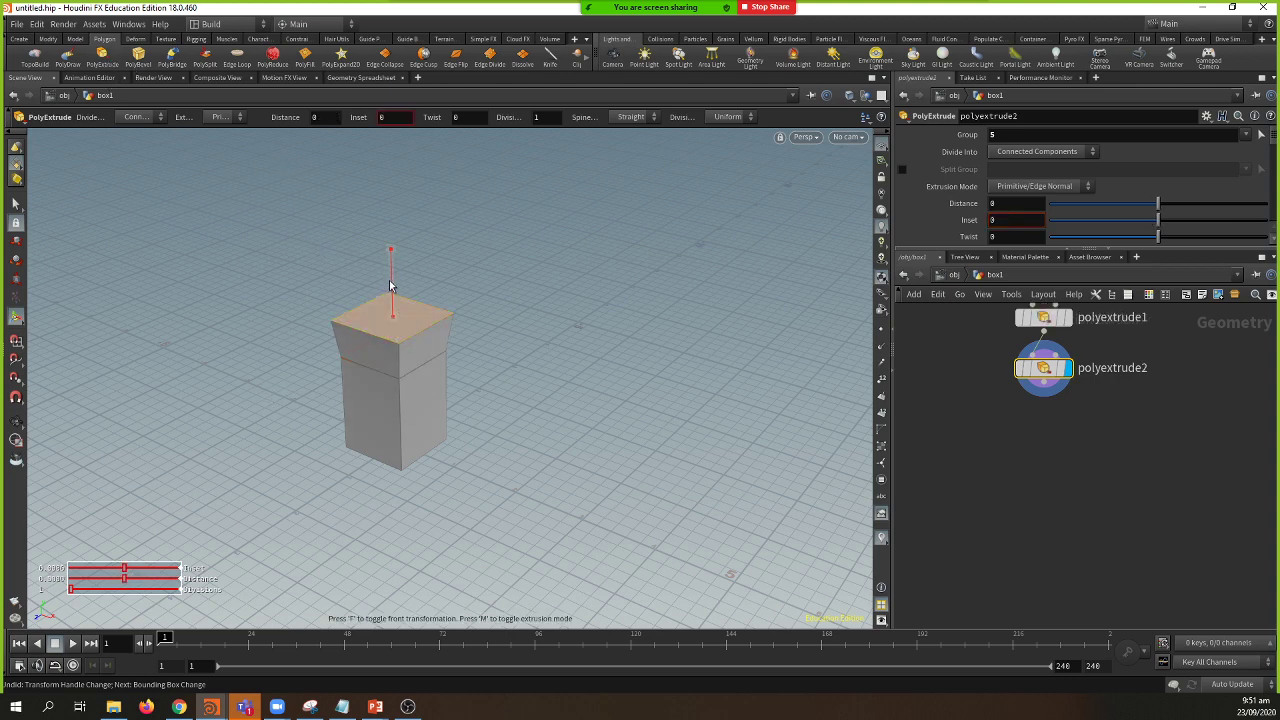
pyautogui.moveTo(389, 286); pyautogui.dragTo(389, 177)
pyautogui.moveTo(124, 568)
pyautogui.mouseDown()
pyautogui.moveTo(110, 572)
pyautogui.moveTo(136, 573)
pyautogui.mouseUp()
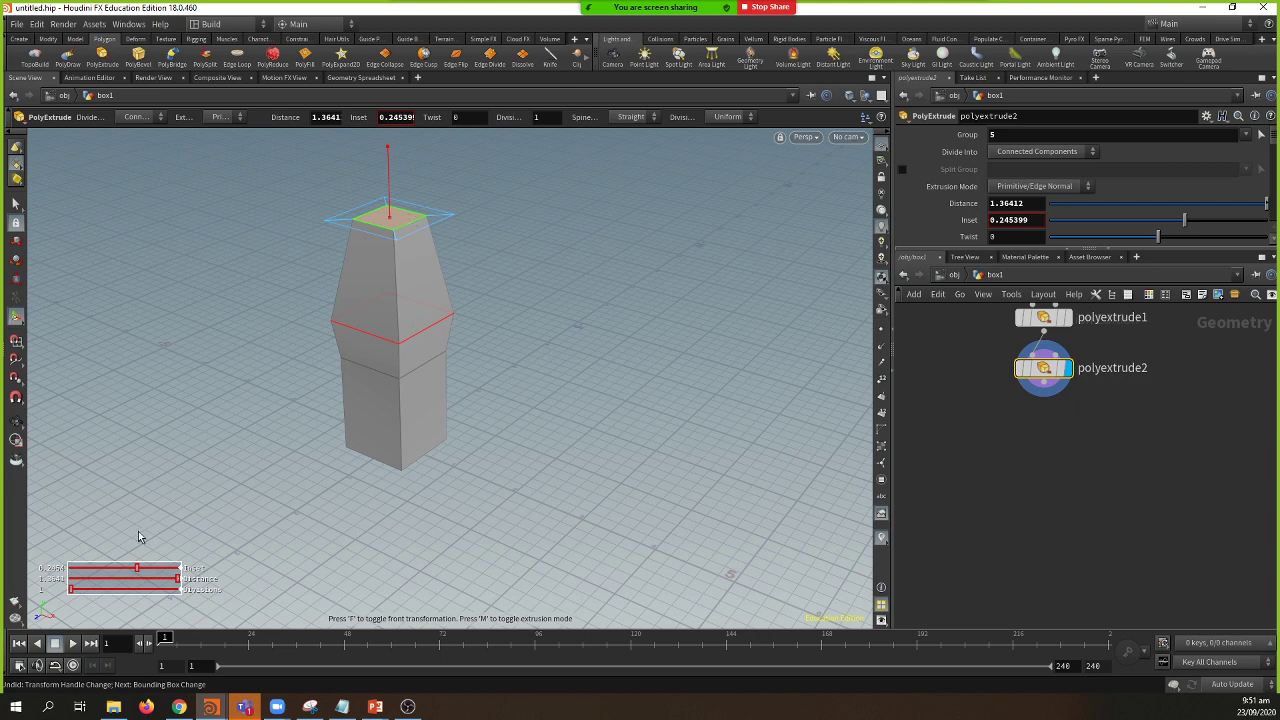
# Step: Add a third extrusion (distance 0.746402, inset 0.208589) tapering the top to a point
pyautogui.click(102, 62)
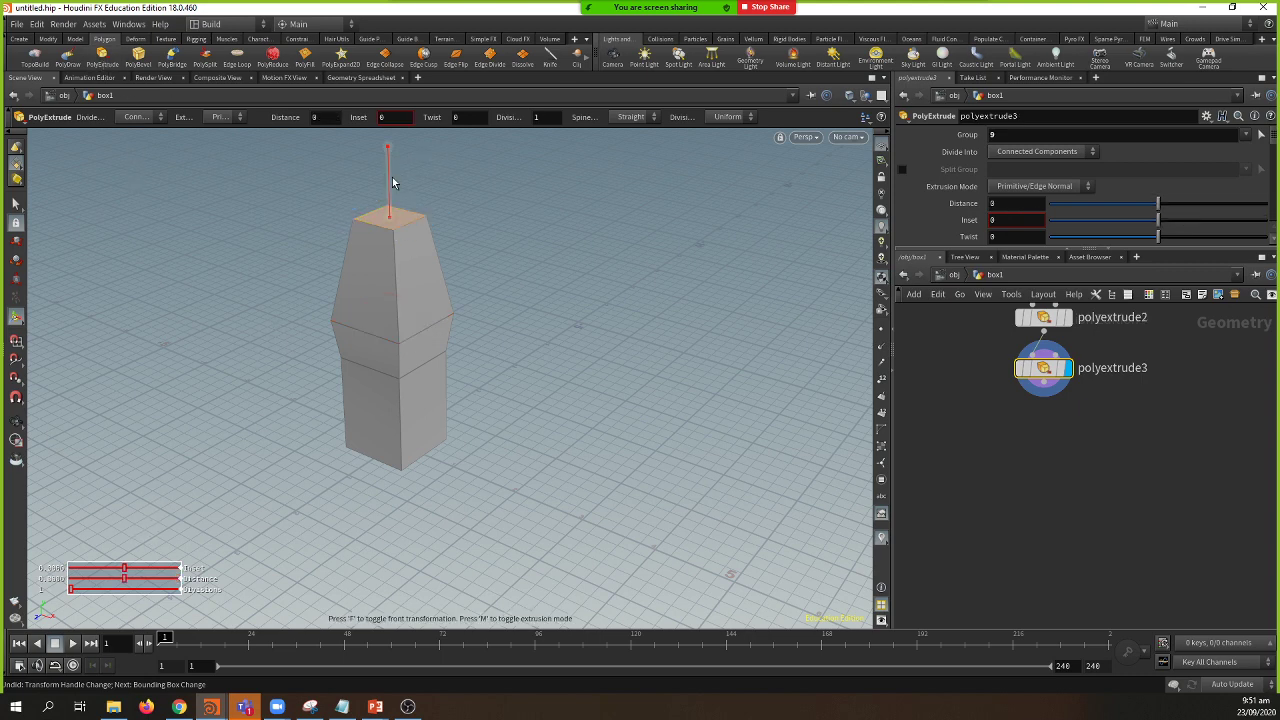
pyautogui.moveTo(388, 178); pyautogui.dragTo(390, 128)
pyautogui.moveTo(145, 569); pyautogui.dragTo(136, 566)
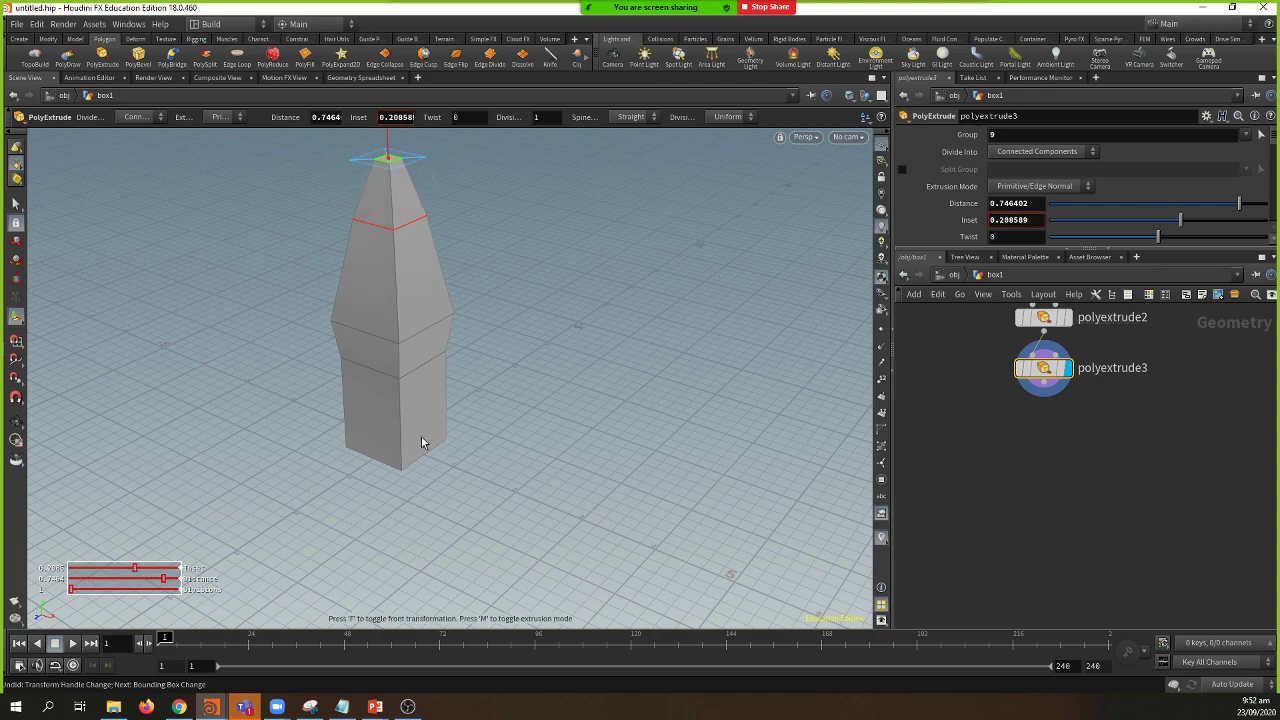
pyautogui.press('Escape')
pyautogui.moveTo(469, 398)
pyautogui.mouseDown()
pyautogui.moveTo(443, 437)
pyautogui.moveTo(386, 403)
pyautogui.moveTo(491, 360)
pyautogui.moveTo(449, 391)
pyautogui.mouseUp()
pyautogui.press('Return')
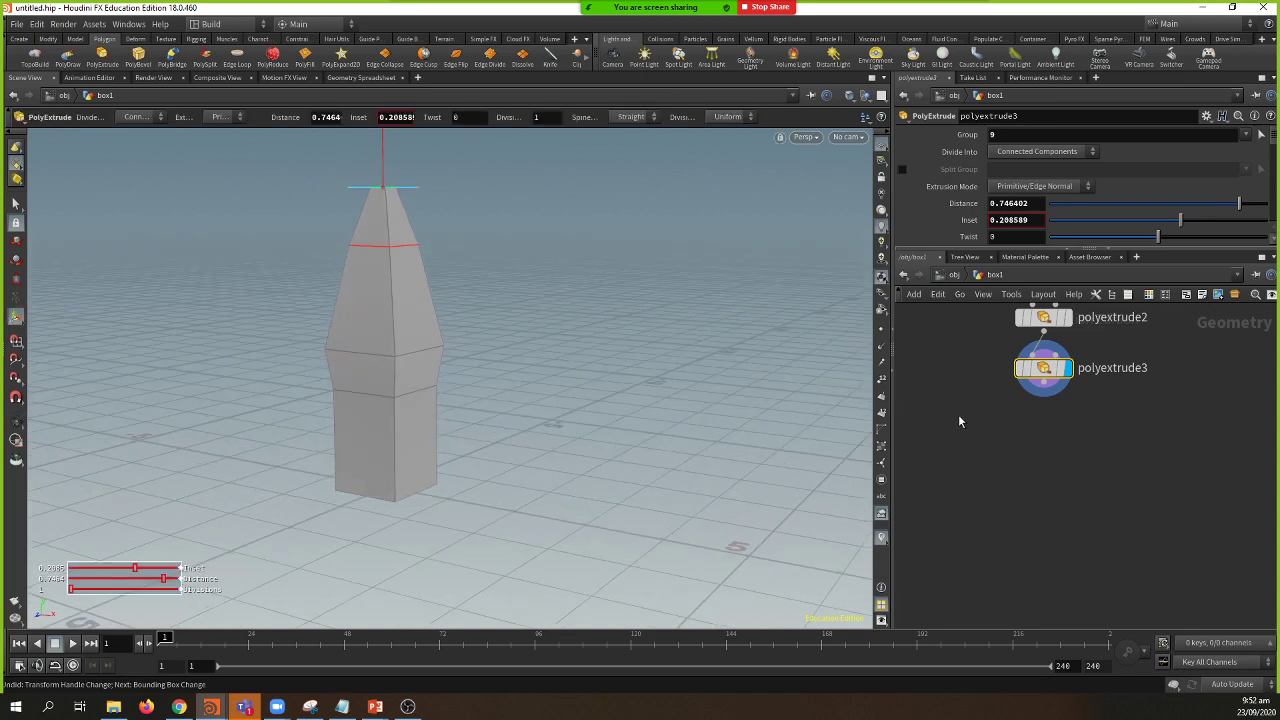
pyautogui.press('h')
pyautogui.moveTo(423, 491); pyautogui.dragTo(396, 507)
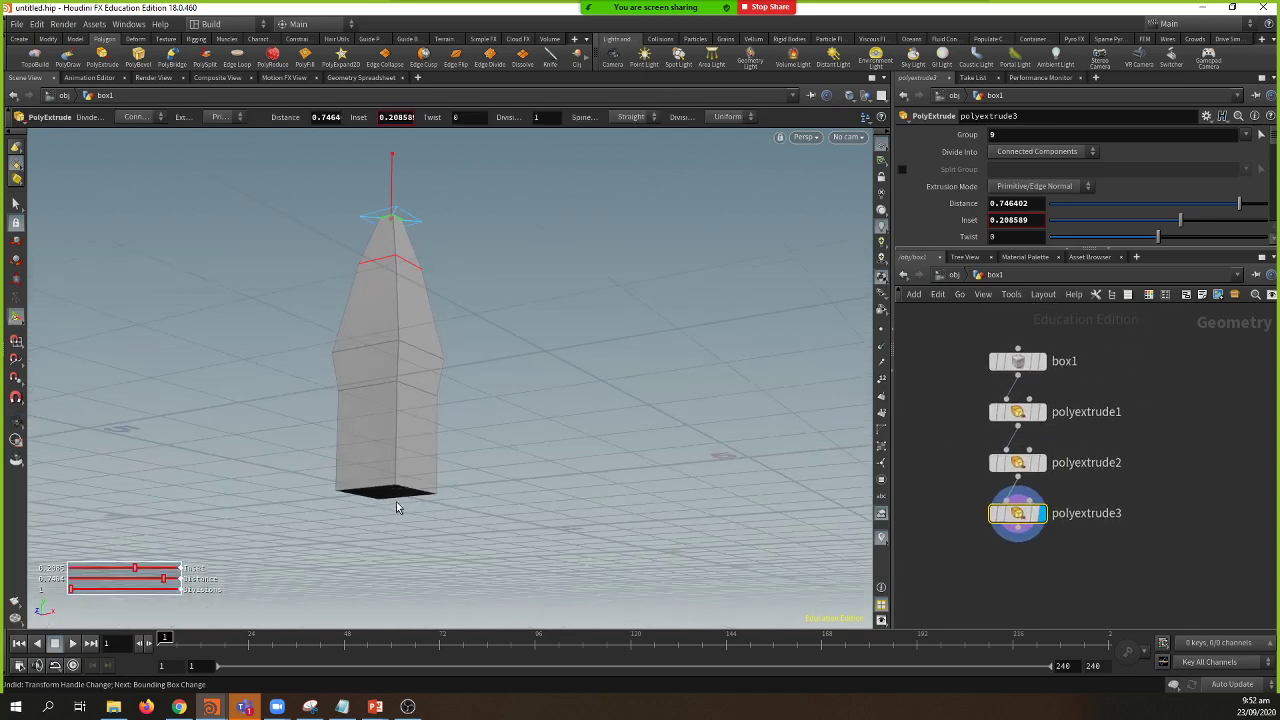
pyautogui.click(16, 203)
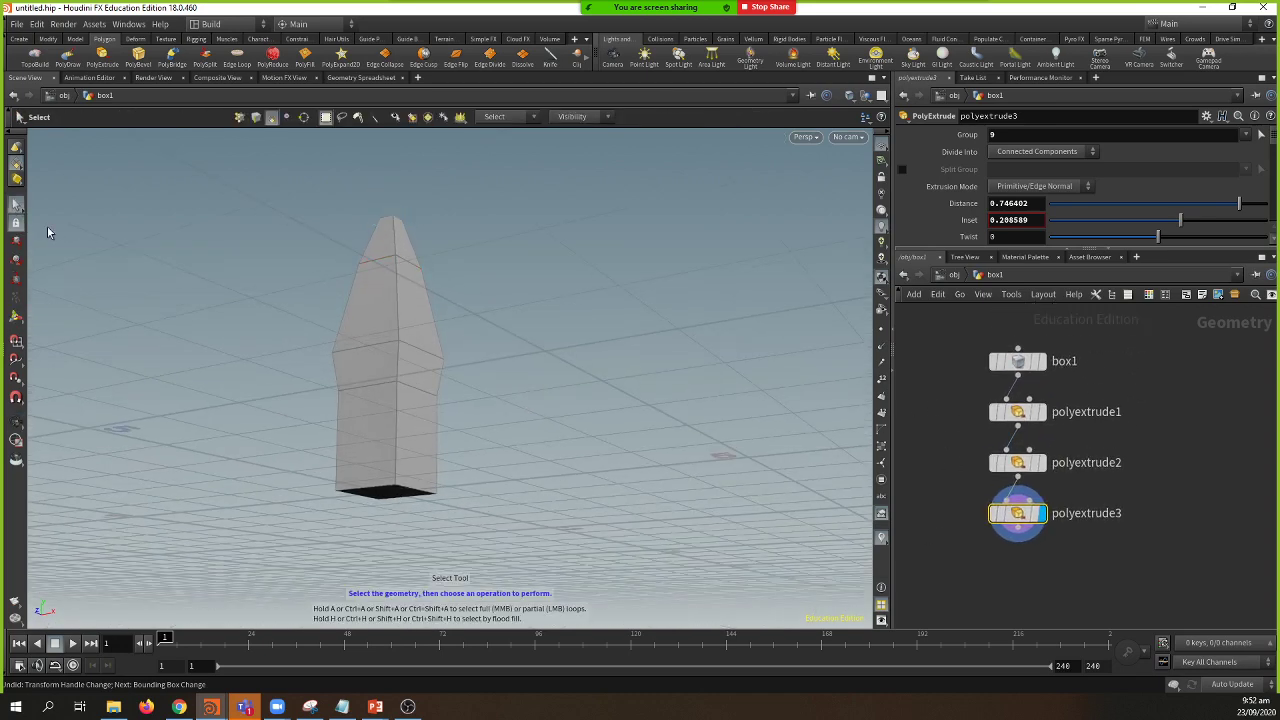
# Step: Select the spire's bottom face and inspect it from above and below
pyautogui.click(389, 491)
pyautogui.press('Escape')
pyautogui.moveTo(423, 506); pyautogui.dragTo(397, 508)
pyautogui.press('s')
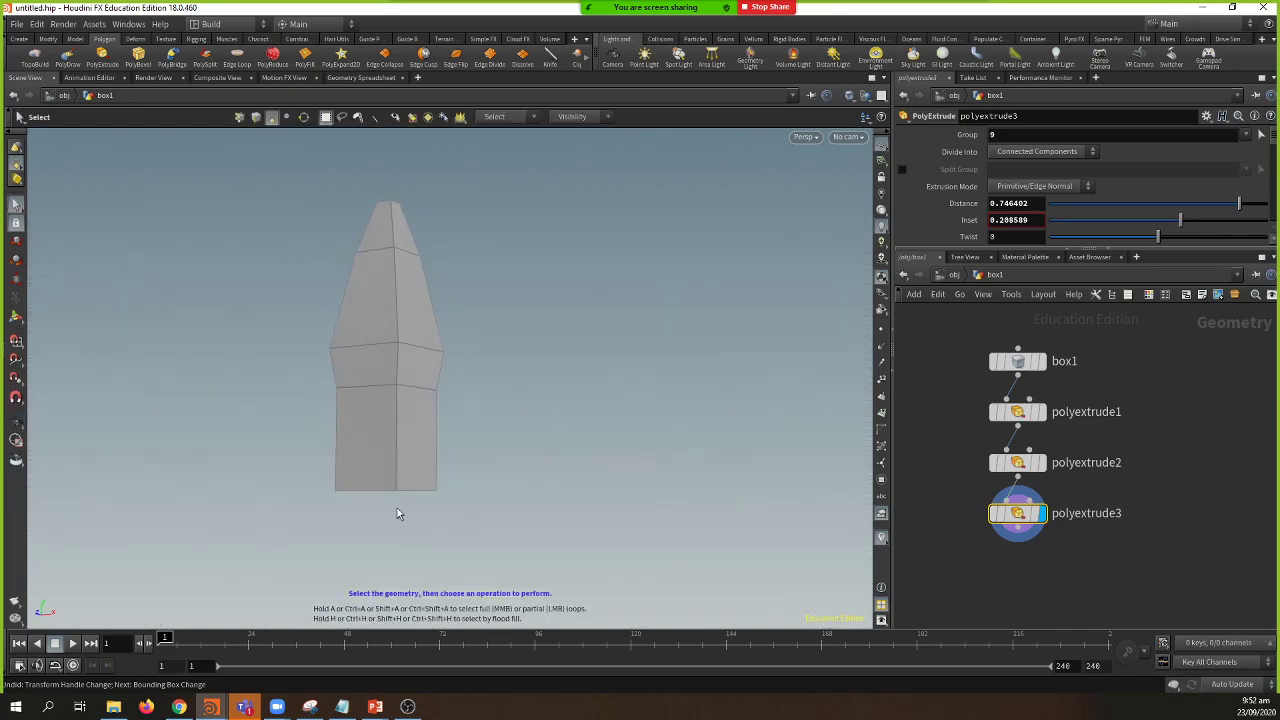
pyautogui.click(16, 316)
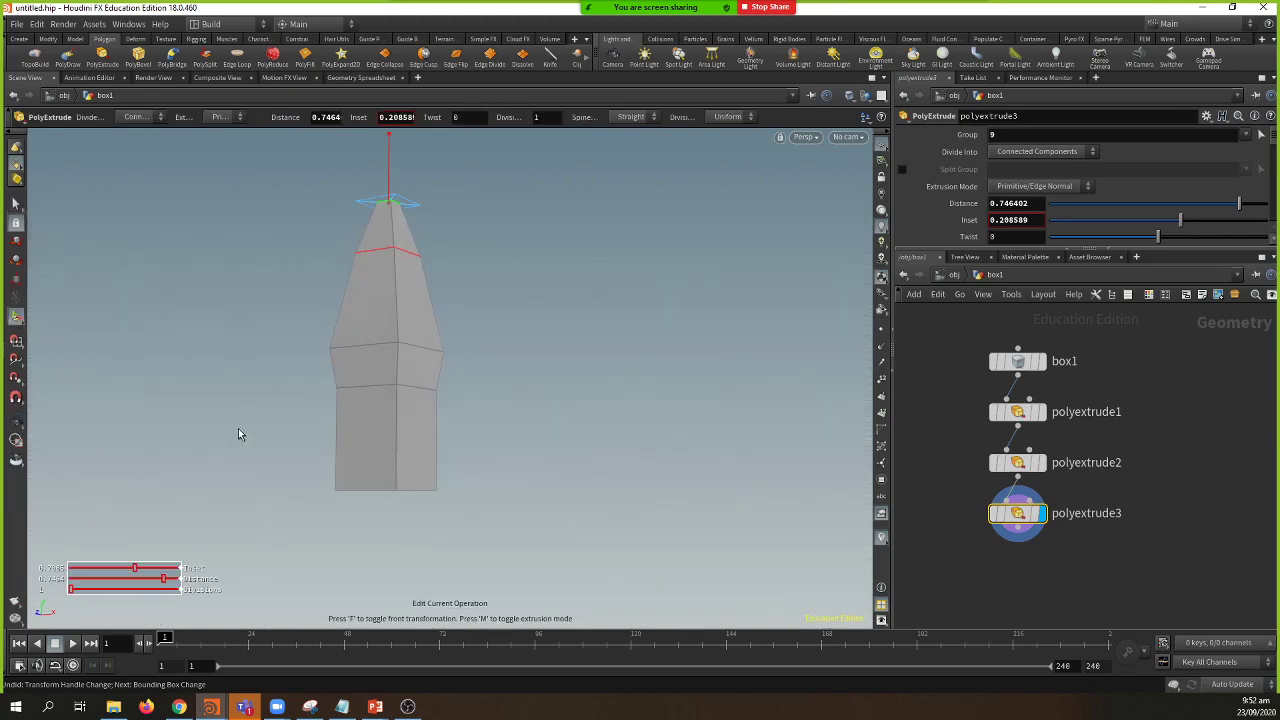
pyautogui.press('Escape')
pyautogui.moveTo(238, 428); pyautogui.dragTo(160, 386)
pyautogui.press('Return')
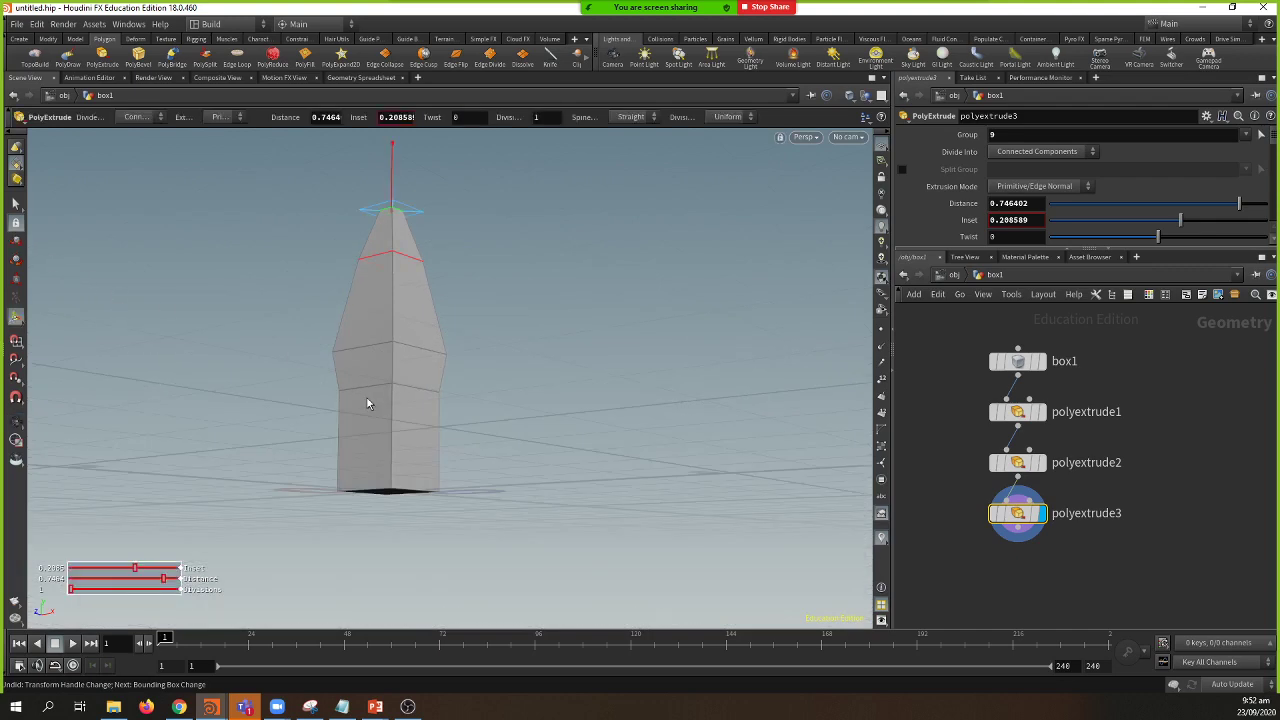
pyautogui.keyDown('alt'); pyautogui.moveTo(367, 398); pyautogui.dragTo(200, 275); pyautogui.keyUp('alt')
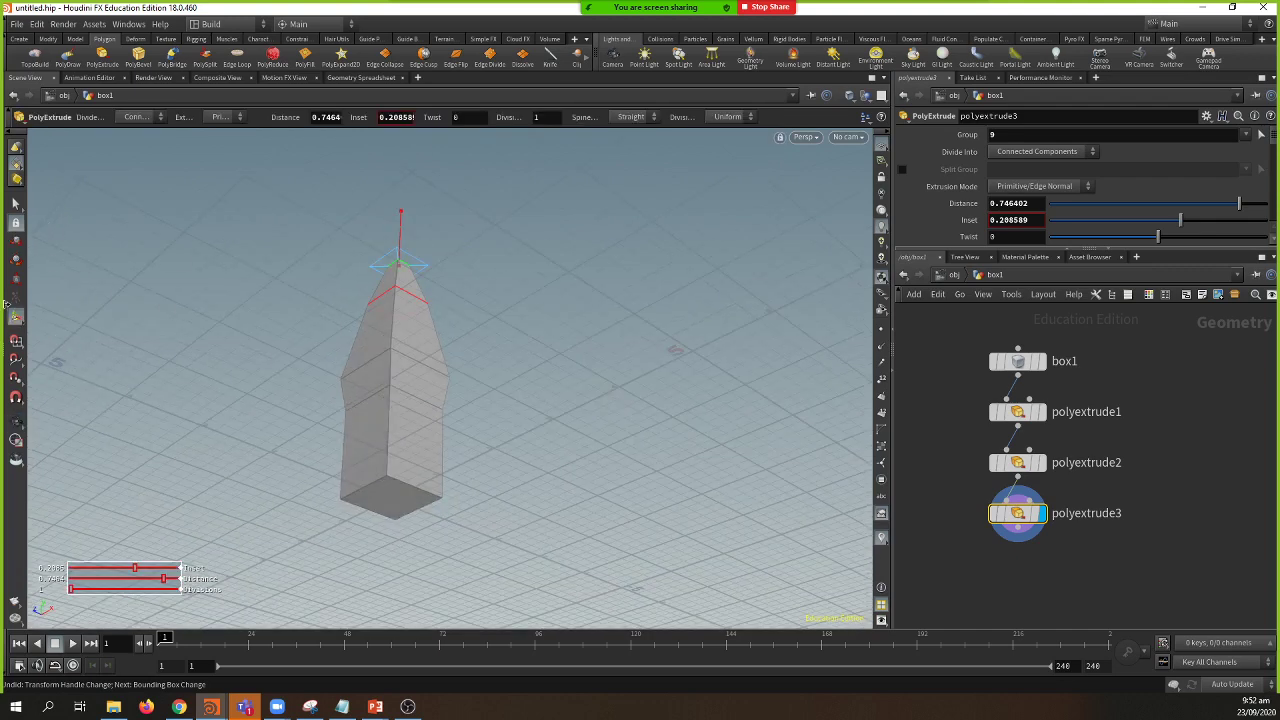
pyautogui.click(16, 203)
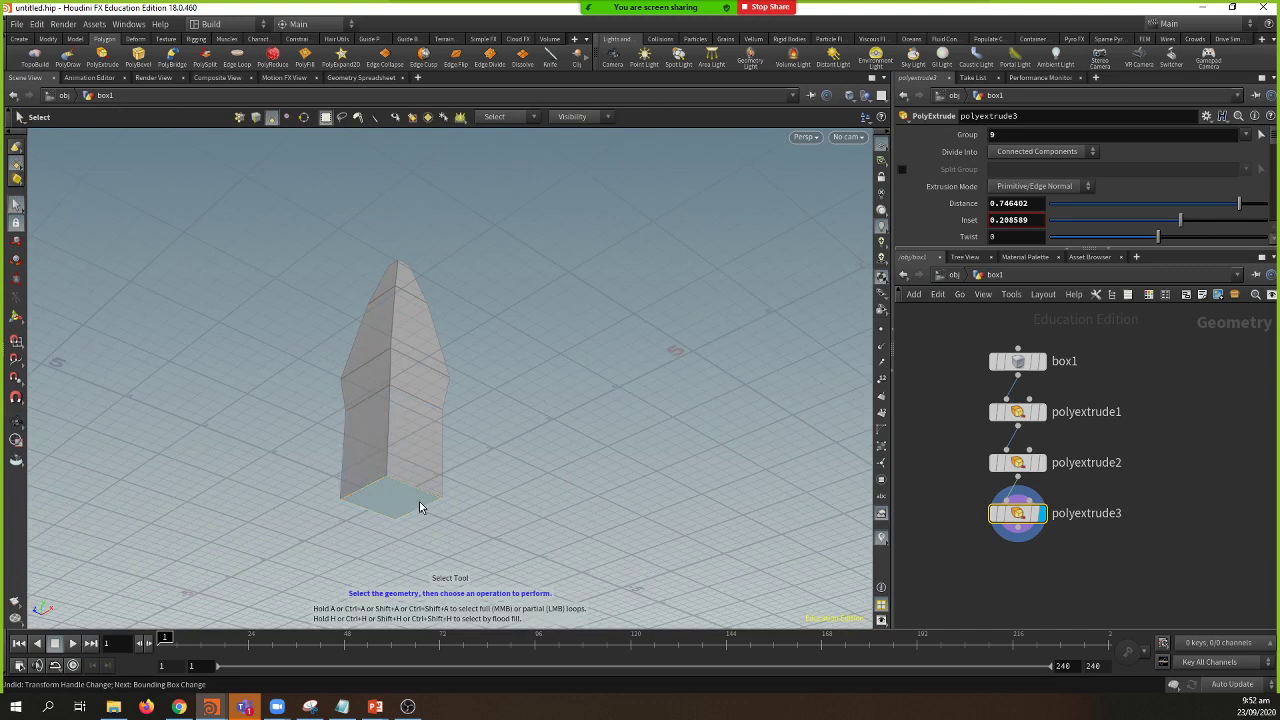
pyautogui.click(419, 501)
pyautogui.keyDown('alt'); pyautogui.moveTo(419, 496); pyautogui.dragTo(458, 515); pyautogui.keyUp('alt')
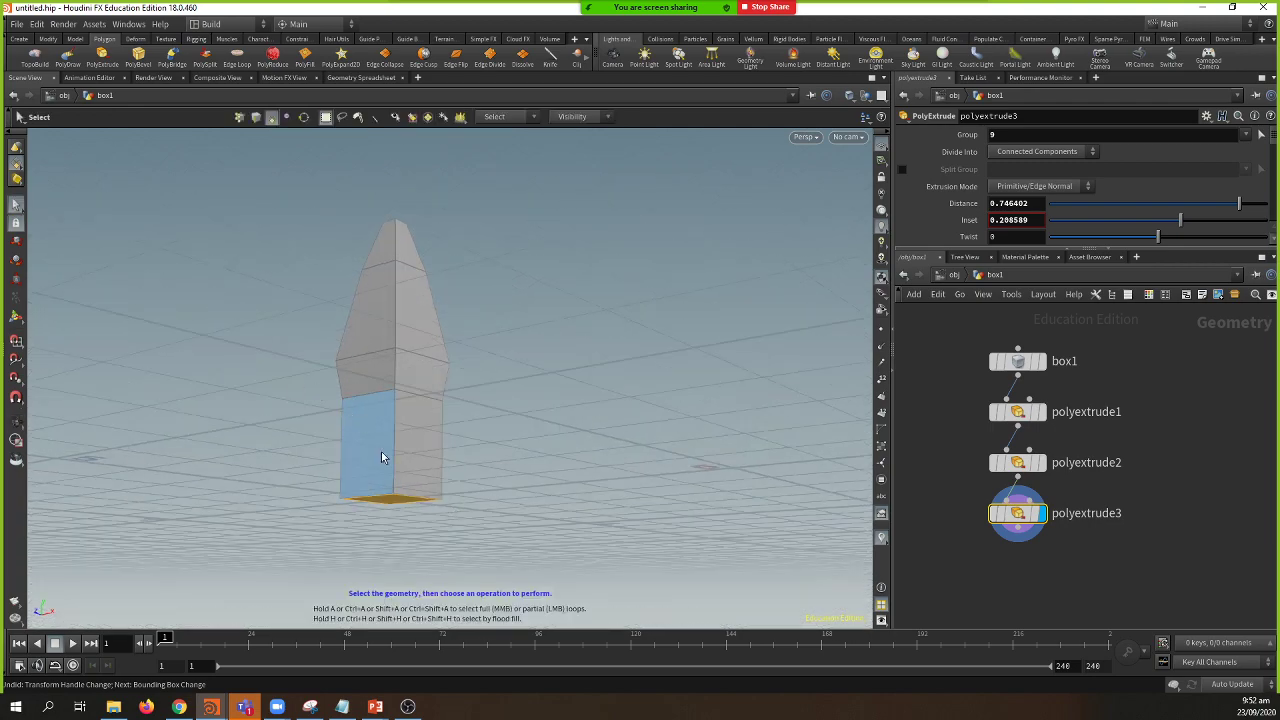
pyautogui.keyDown('alt'); pyautogui.moveTo(286, 448); pyautogui.dragTo(374, 517); pyautogui.keyUp('alt')
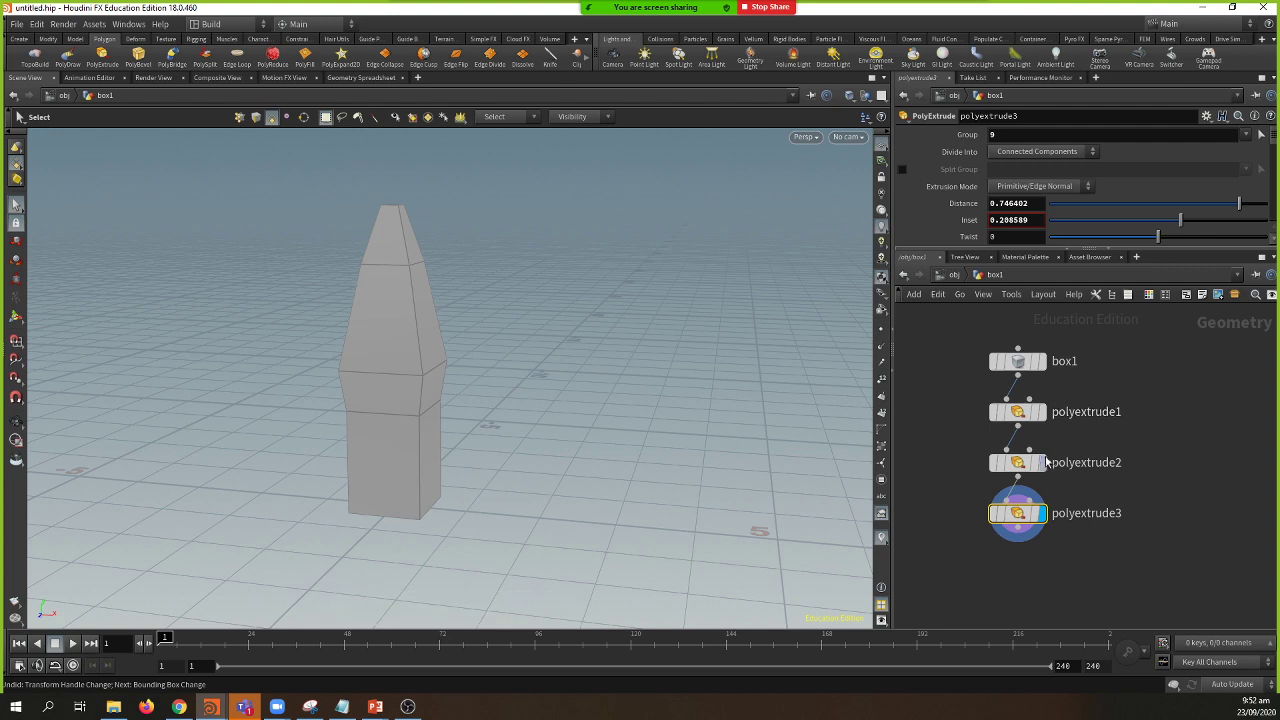
# Step: Set polyextrude1 to Distance 0.558 and Inset 0.067 so the lower section tapers
pyautogui.click(1022, 418)
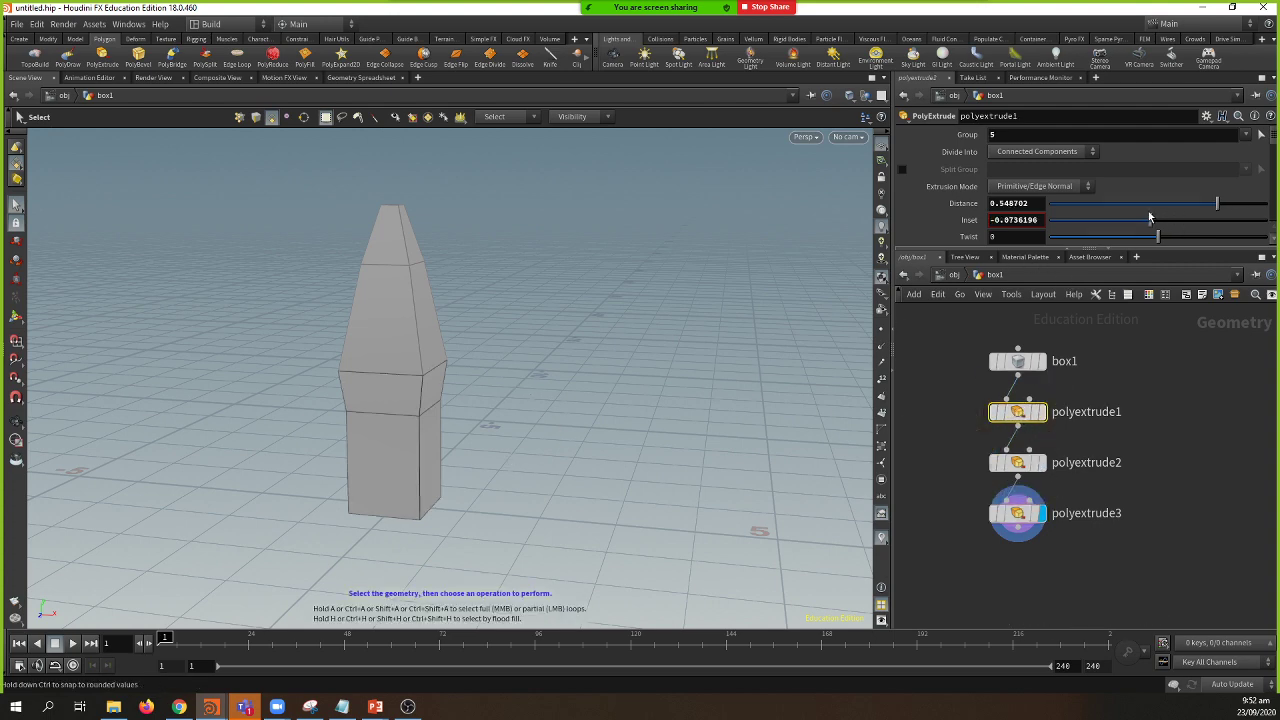
pyautogui.moveTo(1212, 204); pyautogui.dragTo(1166, 231)
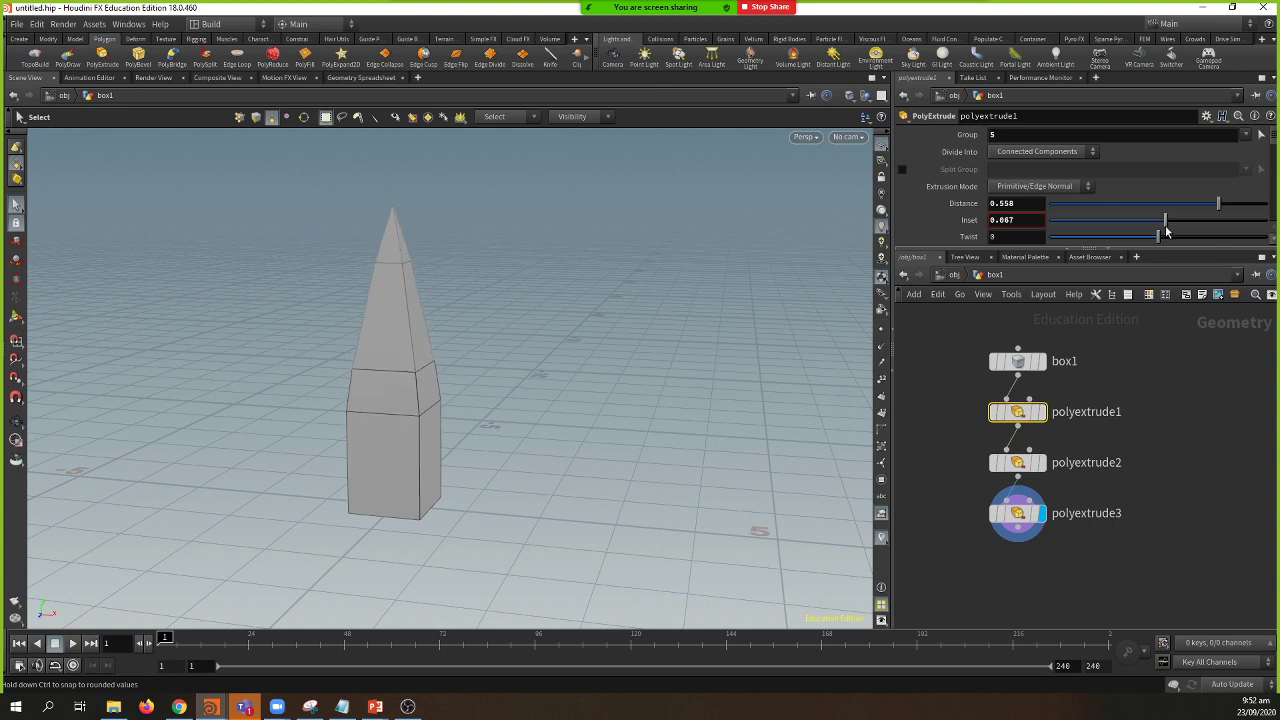
pyautogui.moveTo(1164, 458); pyautogui.dragTo(1132, 422, button='middle')
pyautogui.press('Escape')
pyautogui.moveTo(508, 420); pyautogui.dragTo(357, 506)
pyautogui.moveTo(357, 506); pyautogui.dragTo(243, 460, button='right')
pyautogui.moveTo(243, 460); pyautogui.dragTo(348, 360)
pyautogui.press('s')
pyautogui.click(990, 480)
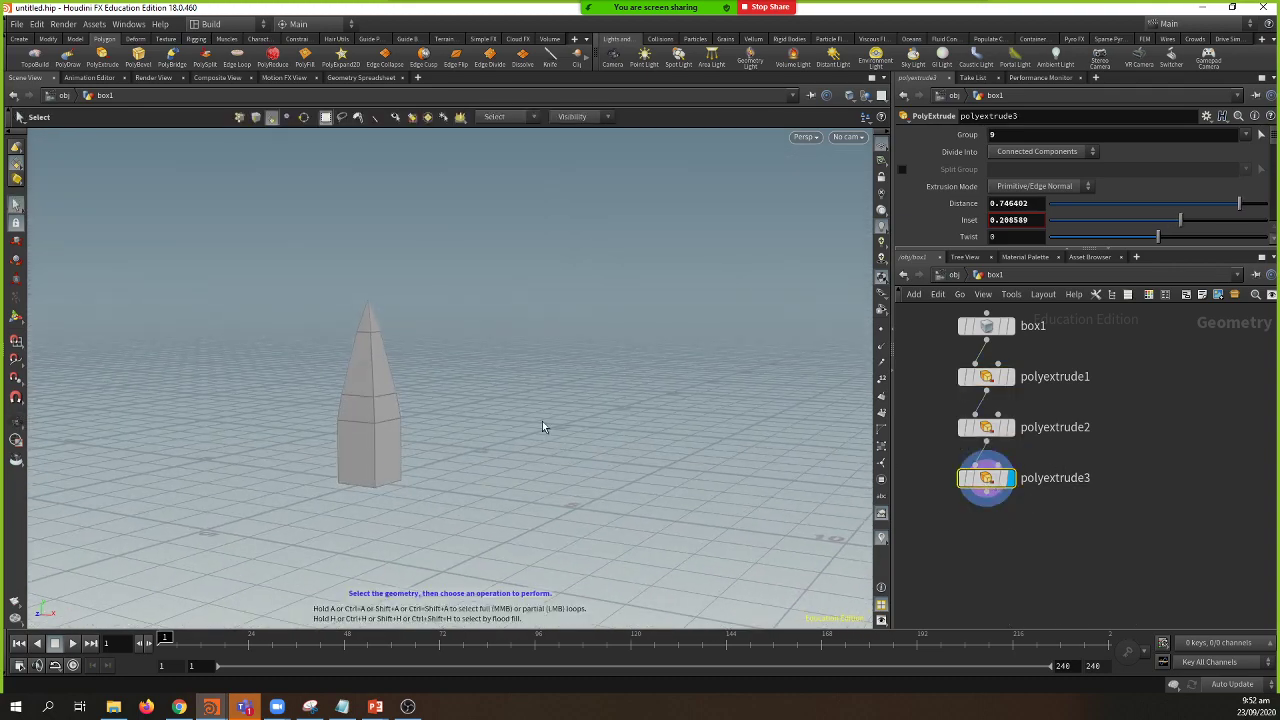
# Step: Add a Grid node to the network beside the spire chain
pyautogui.press('Escape')
pyautogui.moveTo(543, 426); pyautogui.dragTo(507, 405, button='right')
pyautogui.moveTo(507, 405); pyautogui.dragTo(486, 514)
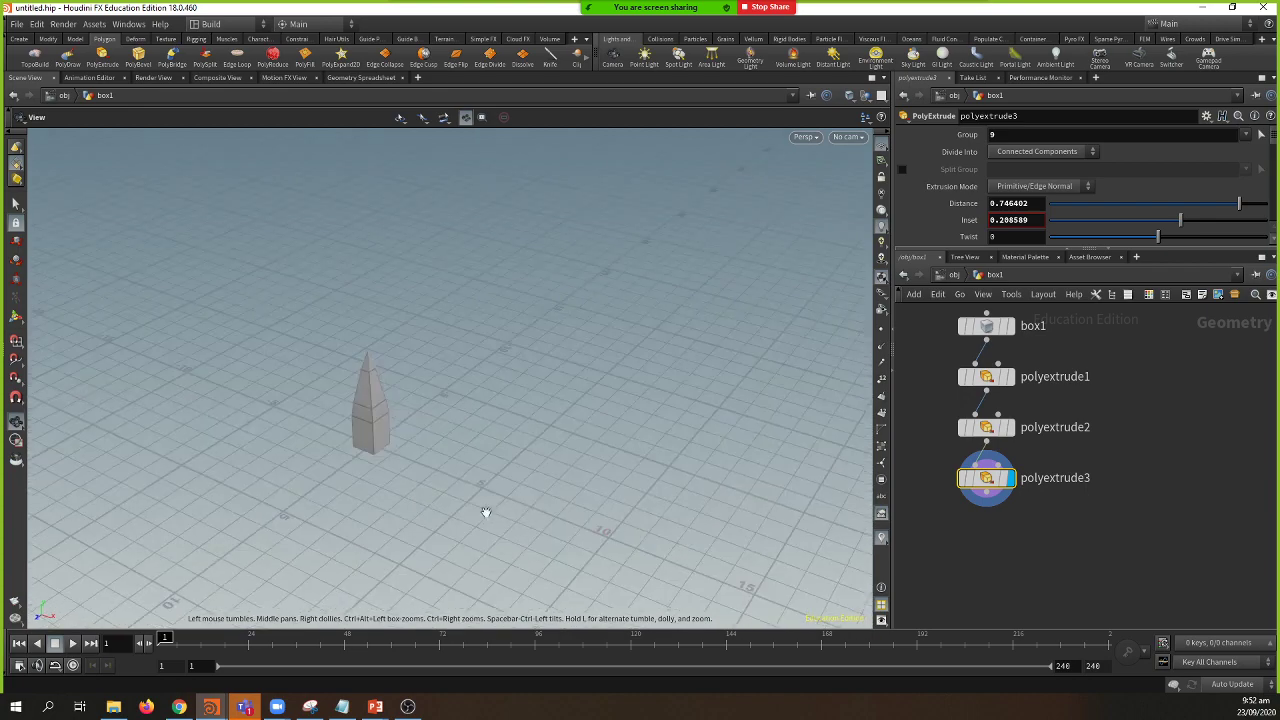
pyautogui.press('s')
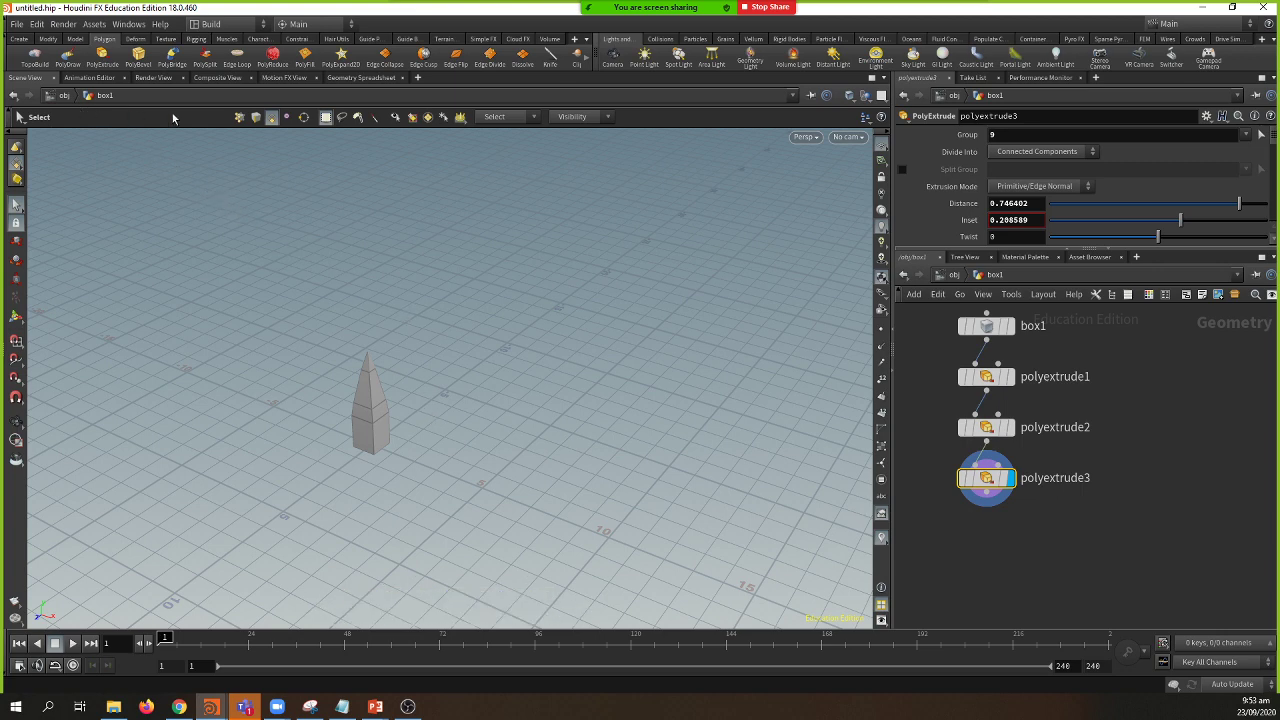
pyautogui.moveTo(1160, 398); pyautogui.dragTo(1154, 431, button='middle')
pyautogui.click(1153, 413)
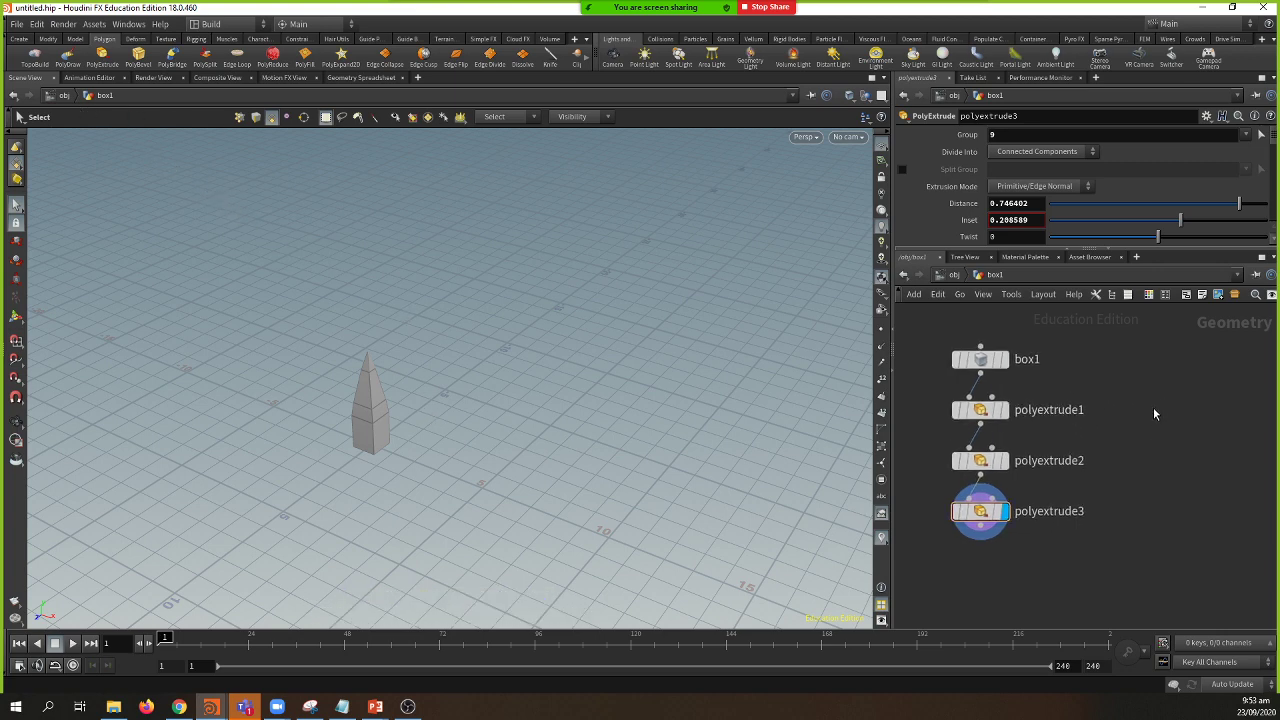
pyautogui.press('Tab')
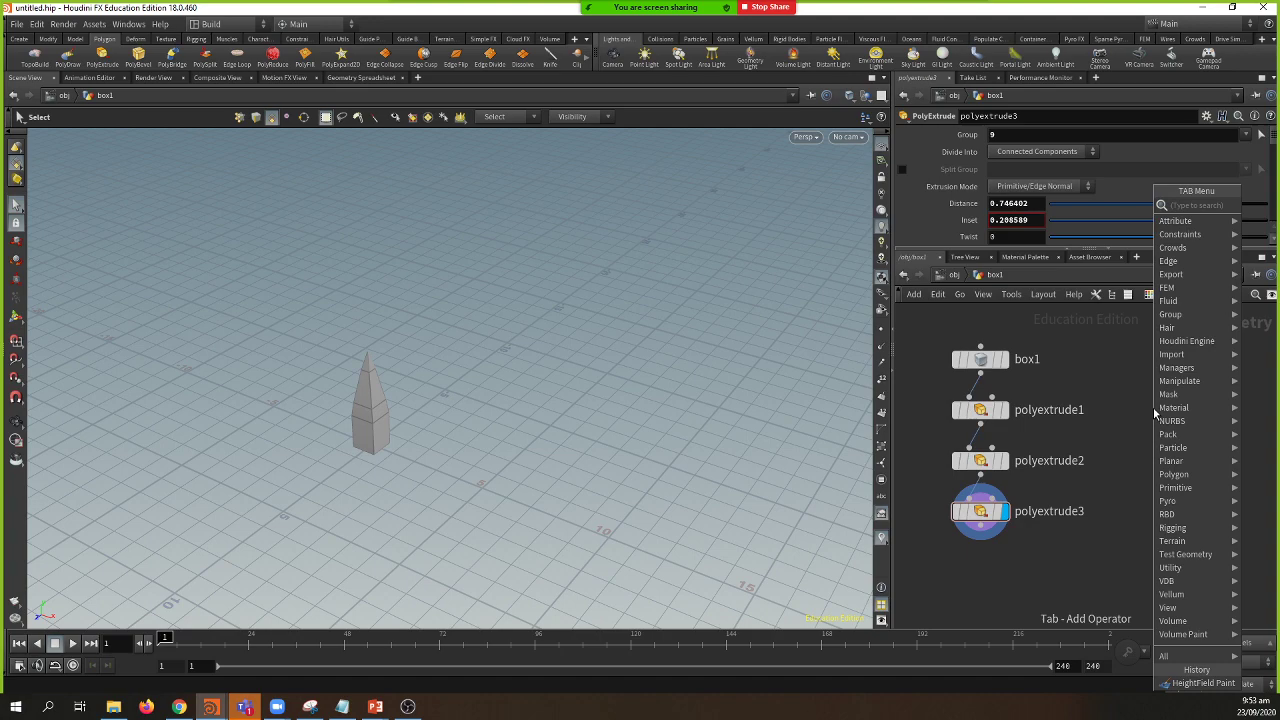
pyautogui.write('grid')
pyautogui.press('Return')
pyautogui.click(1153, 408)
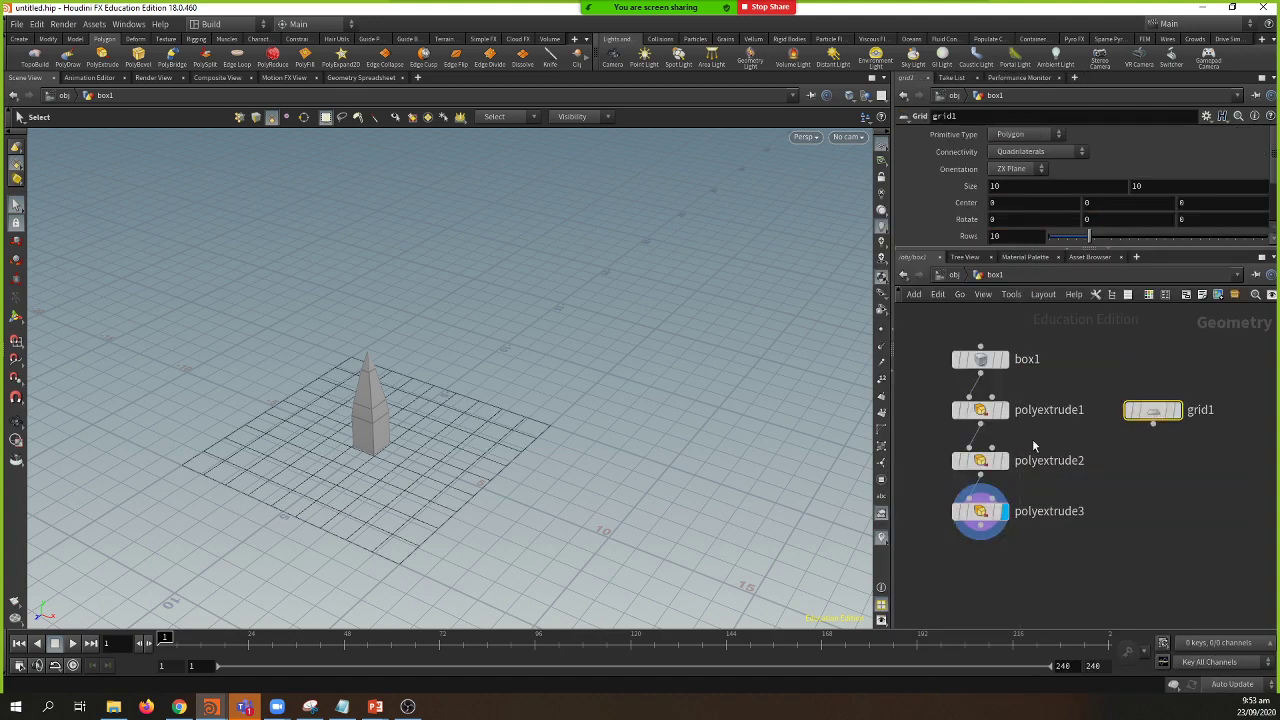
# Step: Make the grid 20.2 by 20.2 with 2 rows and 2 columns and display it
pyautogui.press('Escape')
pyautogui.moveTo(371, 466); pyautogui.dragTo(318, 435)
pyautogui.press('s')
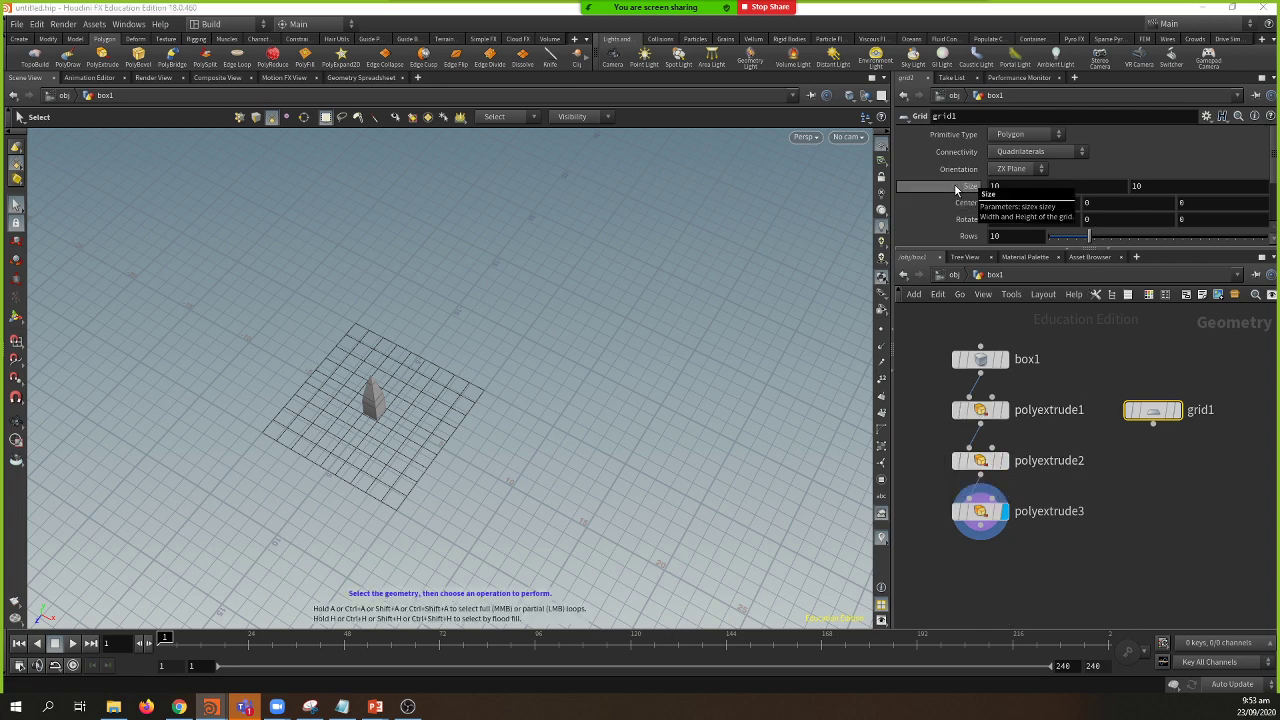
pyautogui.moveTo(954, 185); pyautogui.dragTo(954, 185, button='middle')
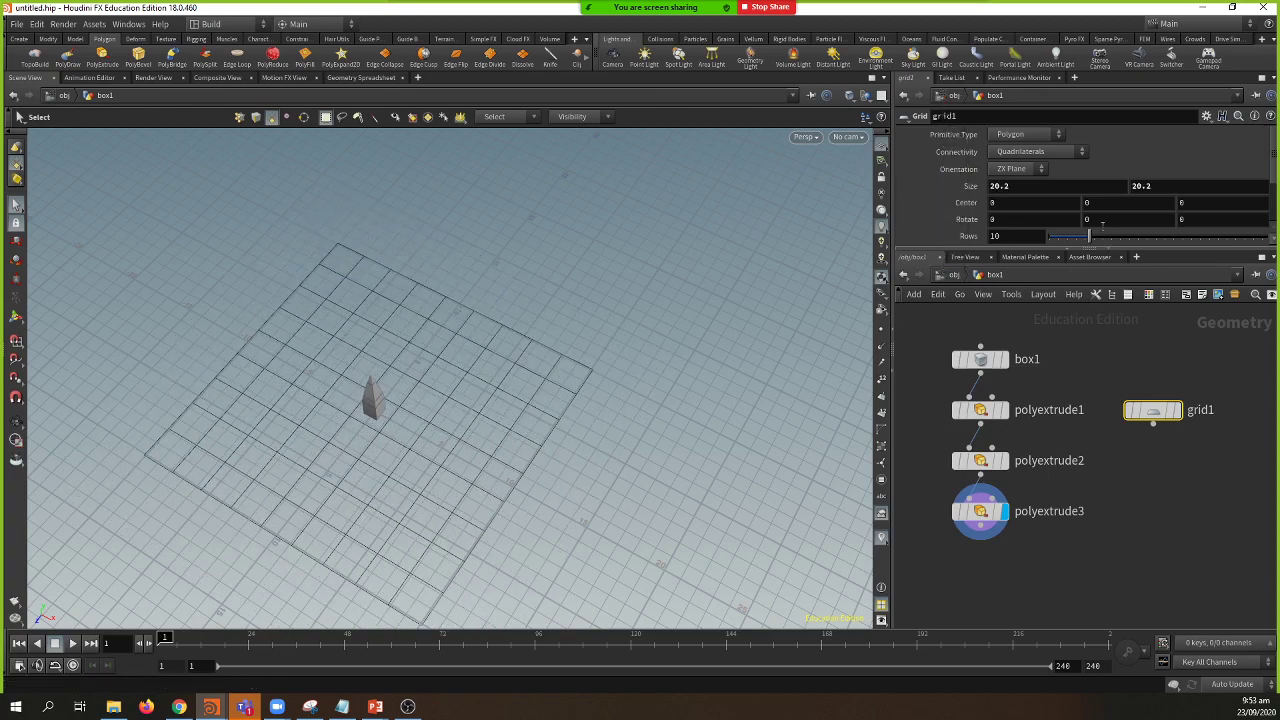
pyautogui.scroll(-2, 1110, 218)
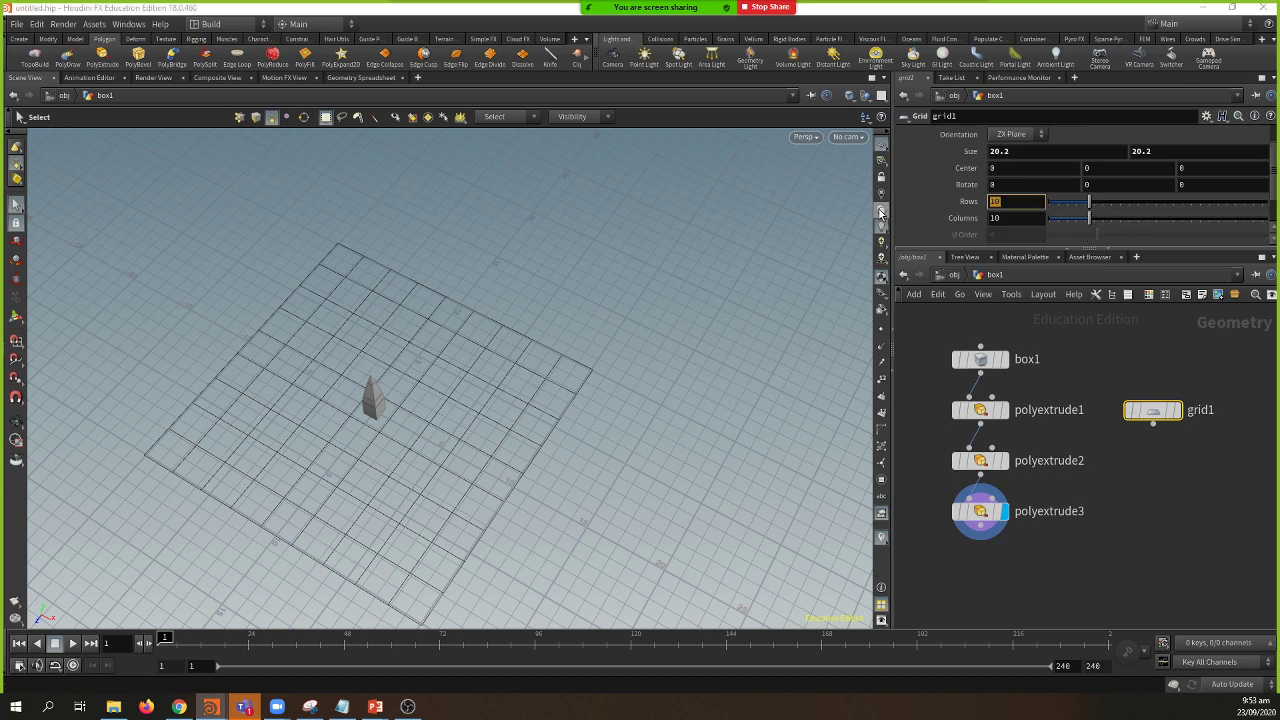
pyautogui.press('Tab')
pyautogui.write('2')
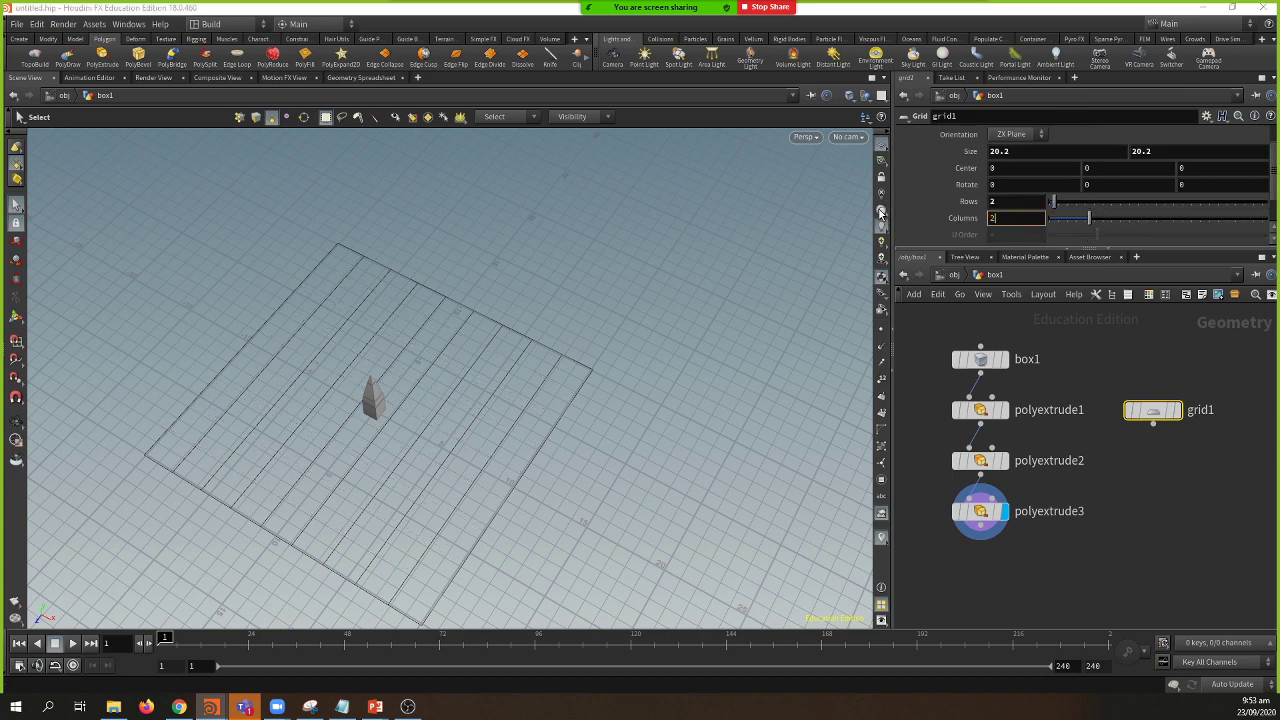
pyautogui.press('Return')
pyautogui.click(435, 348)
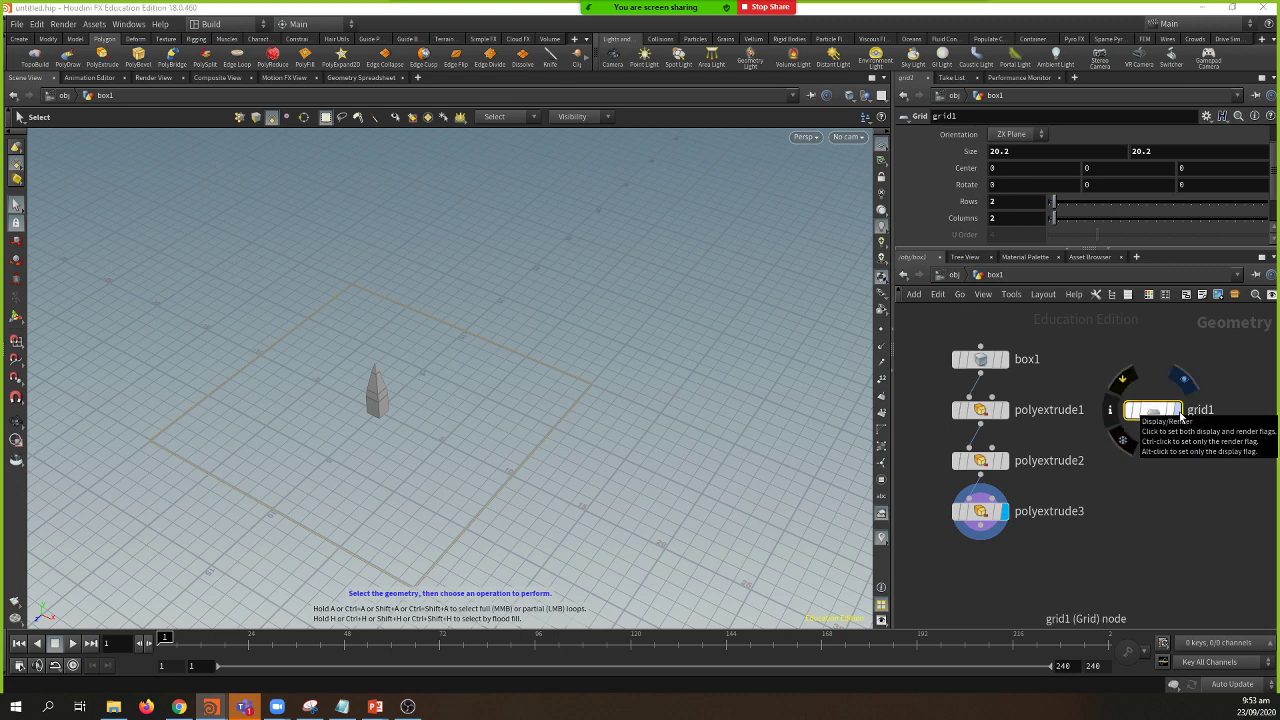
pyautogui.click(1178, 412)
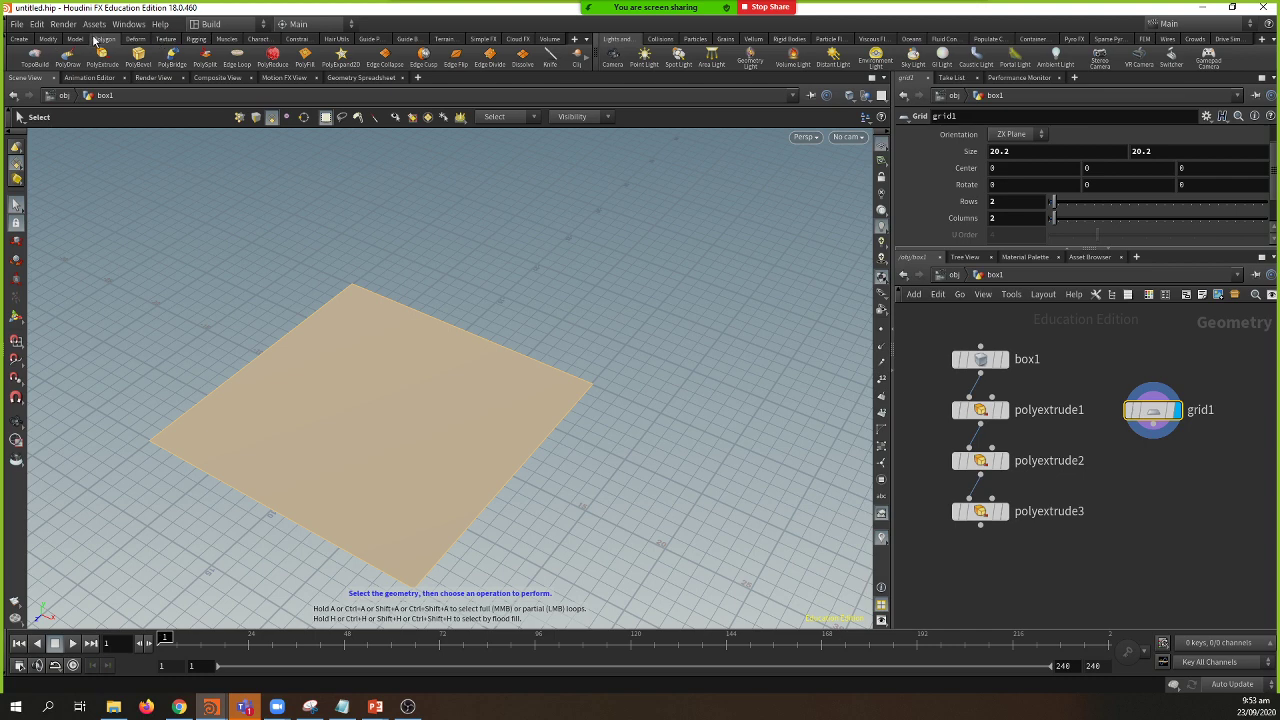
# Step: Draw a freehand spiral stroke across the grid with the Draw Curve tool
pyautogui.click(21, 40)
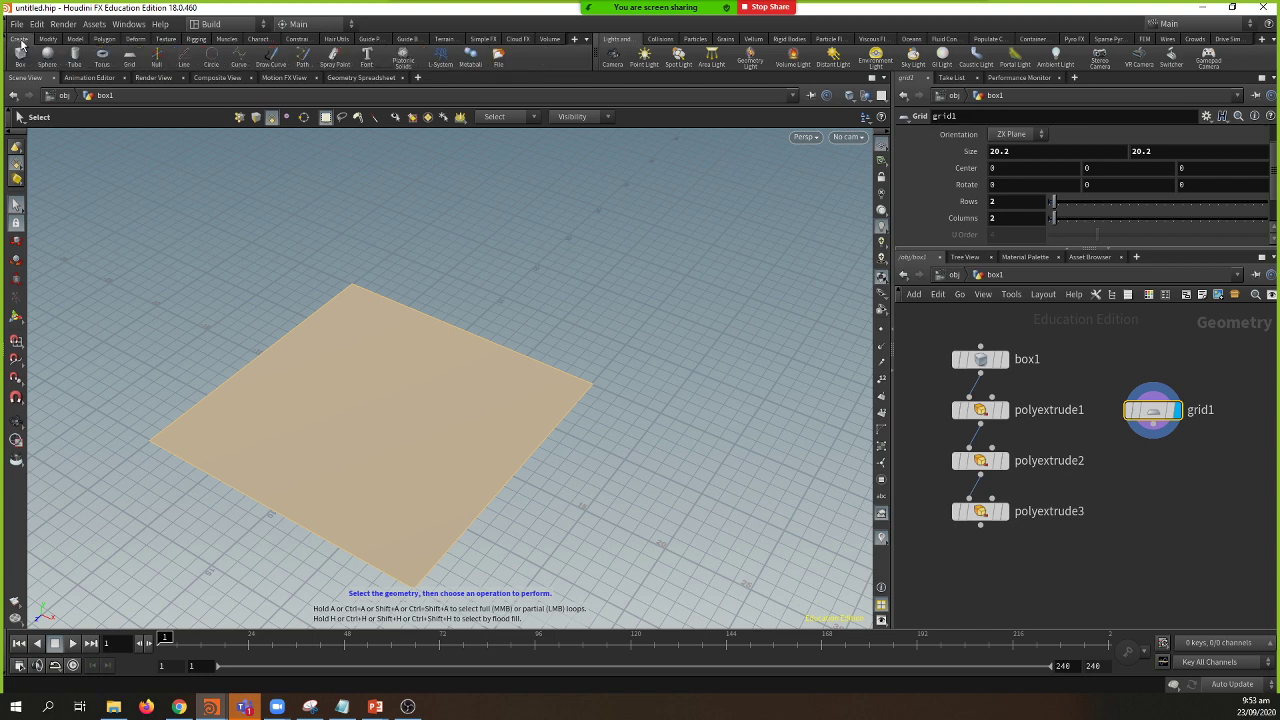
pyautogui.click(271, 55)
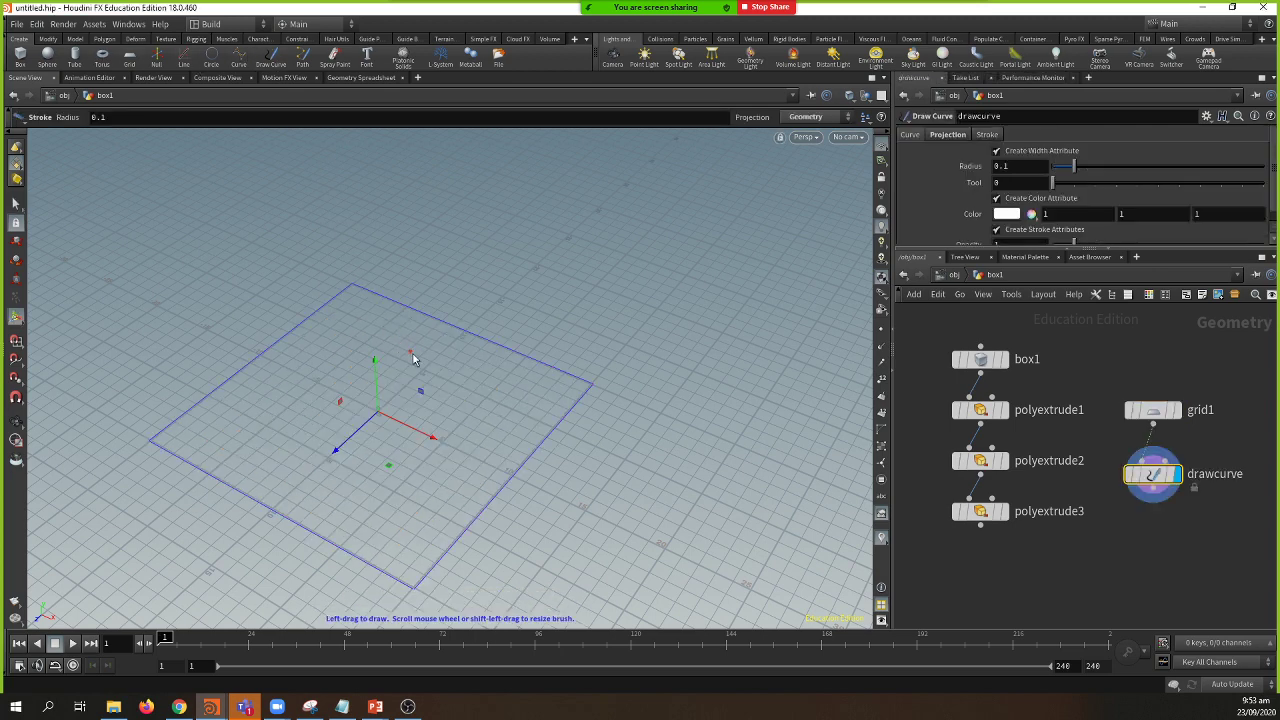
pyautogui.moveTo(429, 366)
pyautogui.mouseDown()
pyautogui.moveTo(370, 339)
pyautogui.moveTo(303, 365)
pyautogui.moveTo(278, 418)
pyautogui.moveTo(285, 492)
pyautogui.moveTo(376, 534)
pyautogui.moveTo(429, 531)
pyautogui.moveTo(482, 491)
pyautogui.moveTo(490, 441)
pyautogui.moveTo(475, 408)
pyautogui.moveTo(421, 374)
pyautogui.moveTo(351, 374)
pyautogui.moveTo(324, 431)
pyautogui.moveTo(336, 493)
pyautogui.moveTo(367, 504)
pyautogui.moveTo(414, 492)
pyautogui.moveTo(426, 452)
pyautogui.moveTo(417, 413)
pyautogui.moveTo(384, 402)
pyautogui.moveTo(365, 419)
pyautogui.moveTo(394, 451)
pyautogui.mouseUp()
pyautogui.press('Escape')
pyautogui.moveTo(497, 469)
pyautogui.mouseDown()
pyautogui.moveTo(515, 388)
pyautogui.moveTo(414, 317)
pyautogui.moveTo(517, 411)
pyautogui.mouseUp()
pyautogui.press('Return')
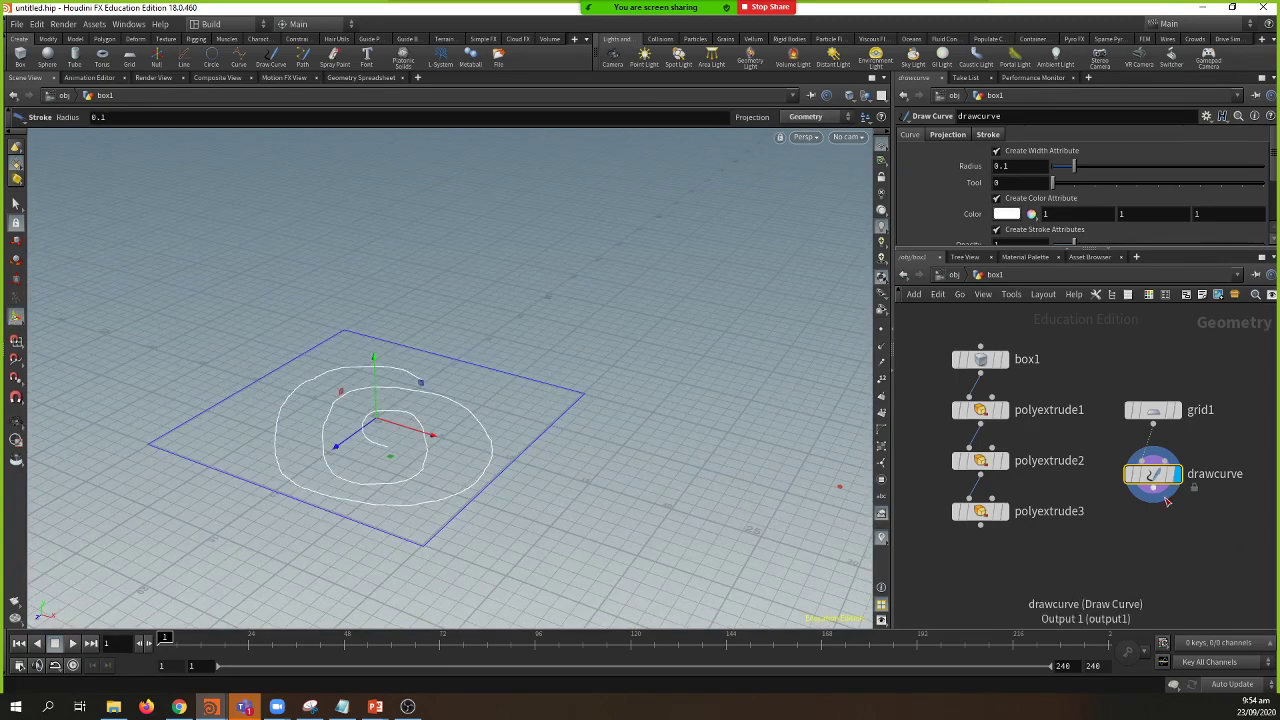
pyautogui.moveTo(1047, 560); pyautogui.dragTo(1038, 514, button='middle')
pyautogui.click(1038, 514)
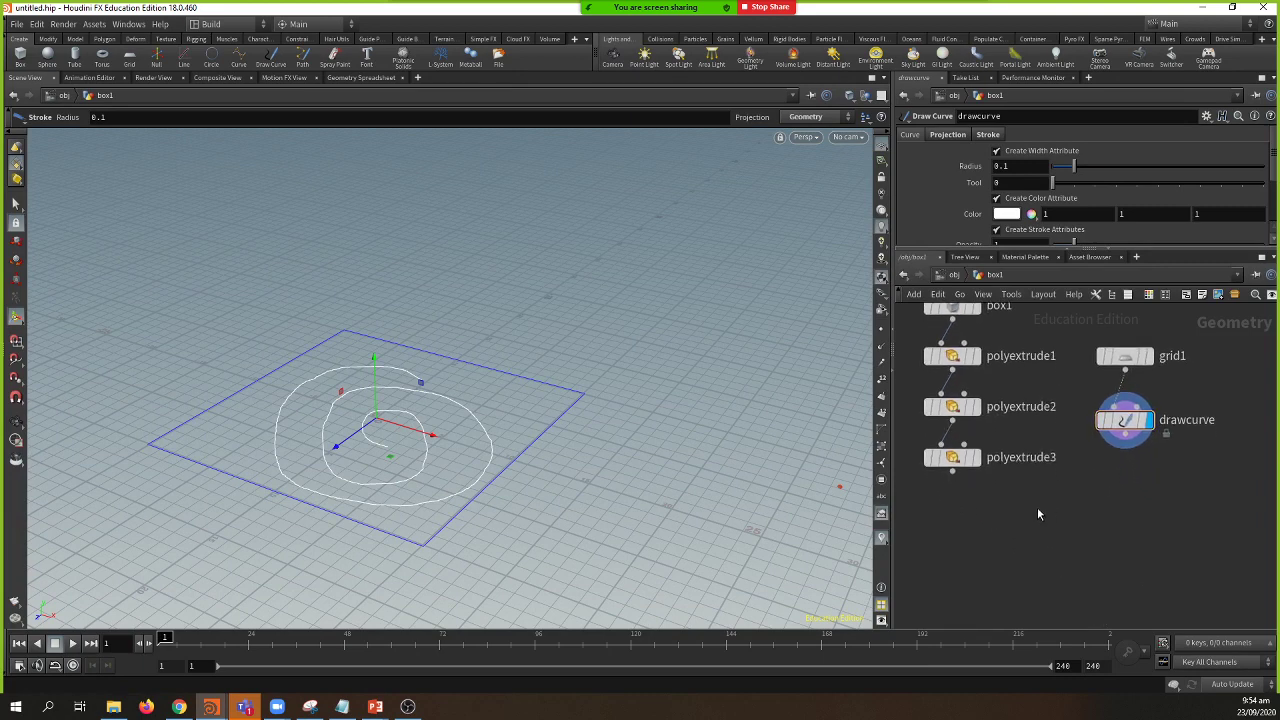
pyautogui.press('Tab')
# Step: Add a Copy to Points node fed by polyextrude3 and the drawn curve
pyautogui.write('copy')
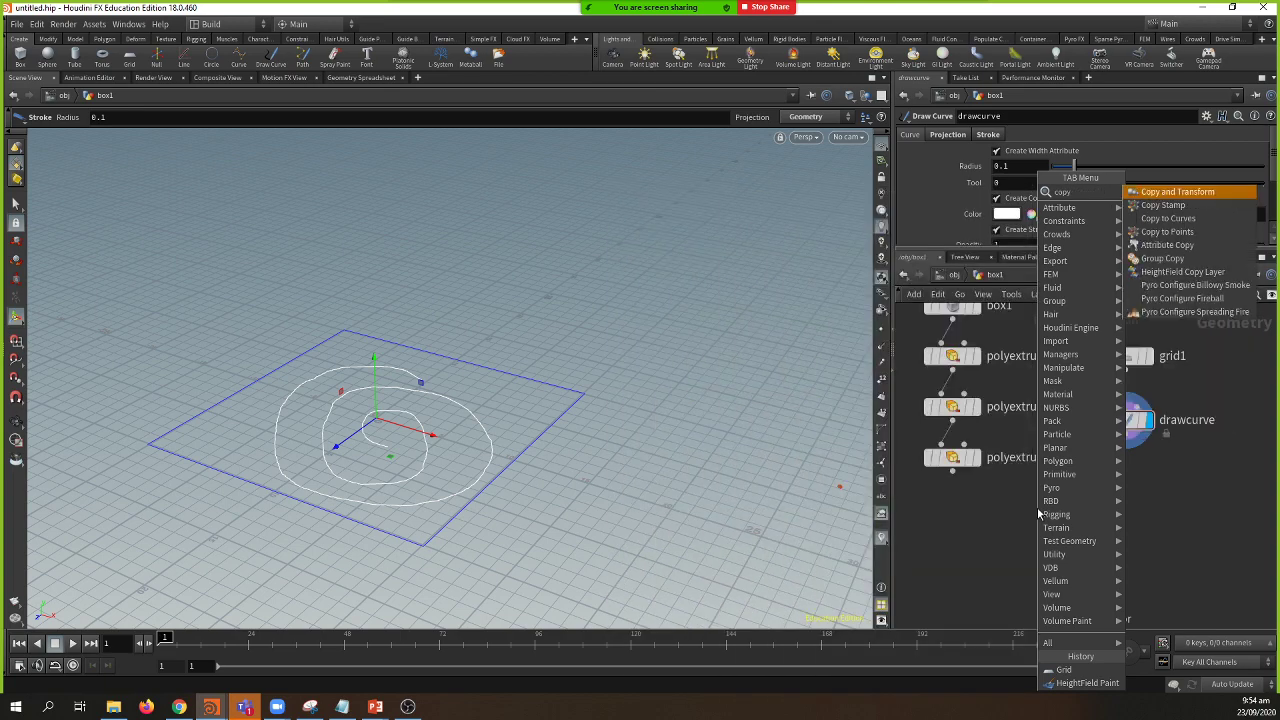
pyautogui.press('Escape')
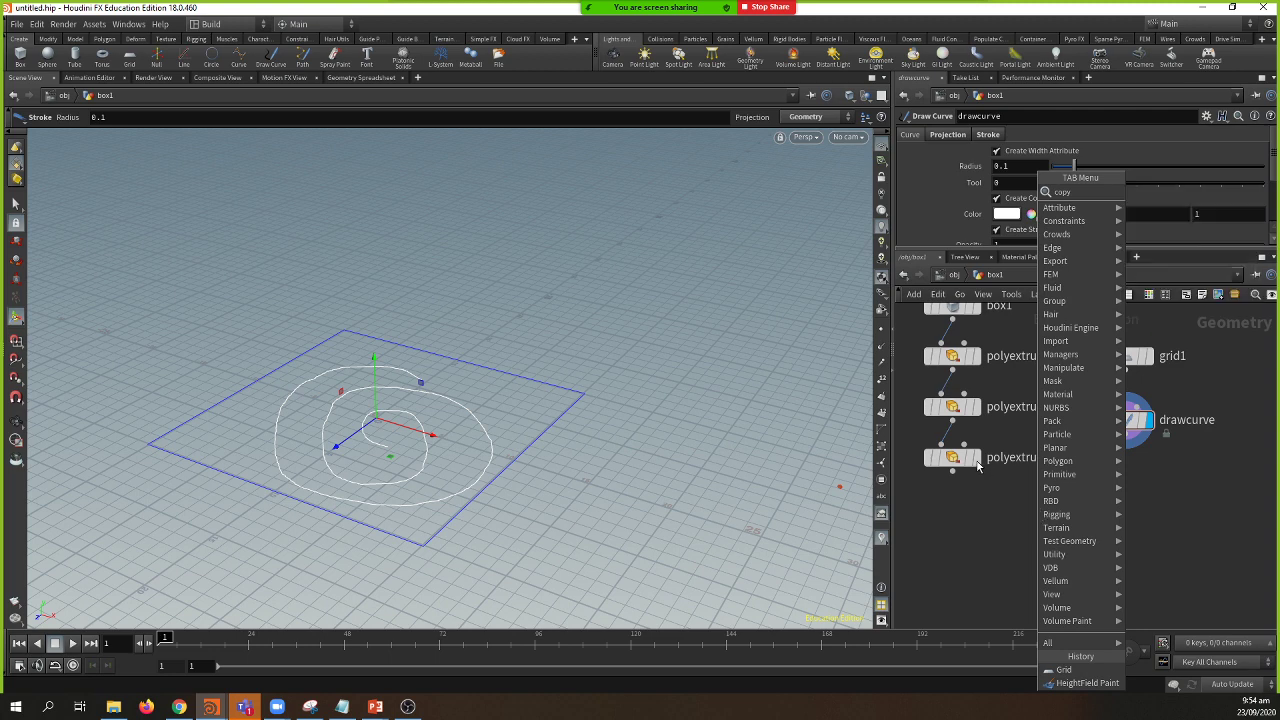
pyautogui.click(975, 462)
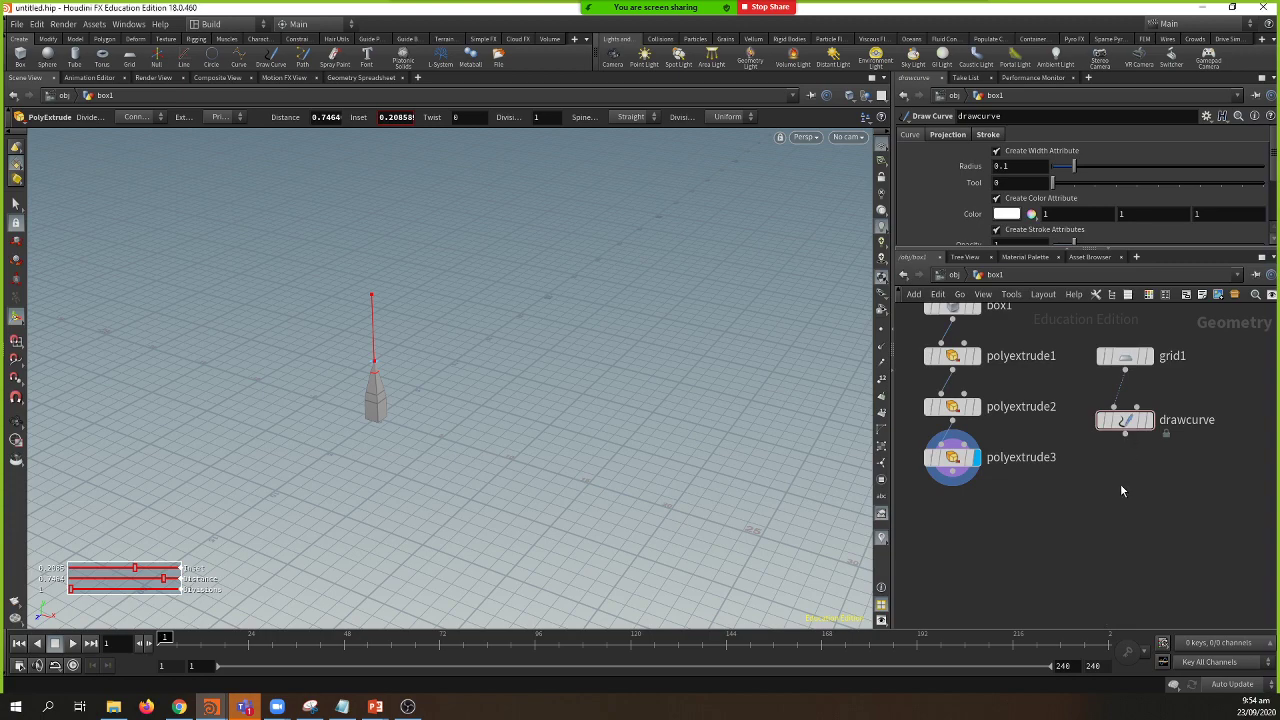
pyautogui.press('Tab')
pyautogui.write('cop')
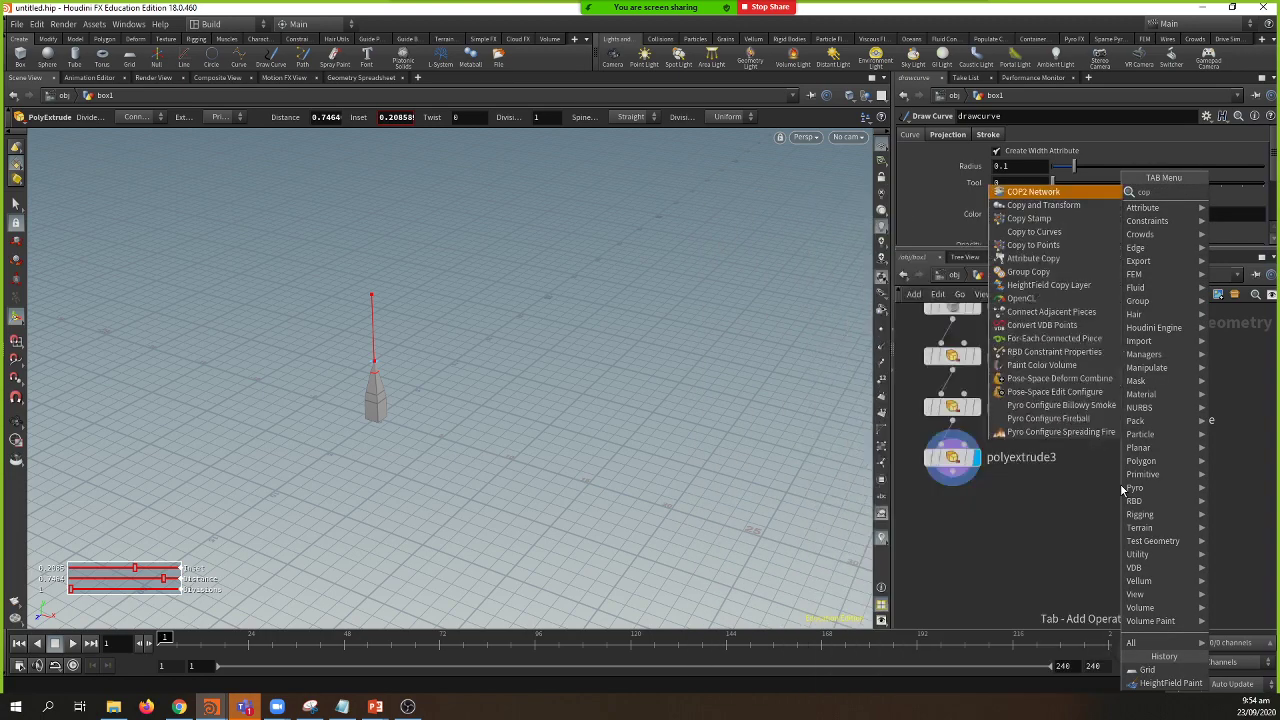
pyautogui.press('Down')
pyautogui.press('Down')
pyautogui.press('Down')
pyautogui.press('Down')
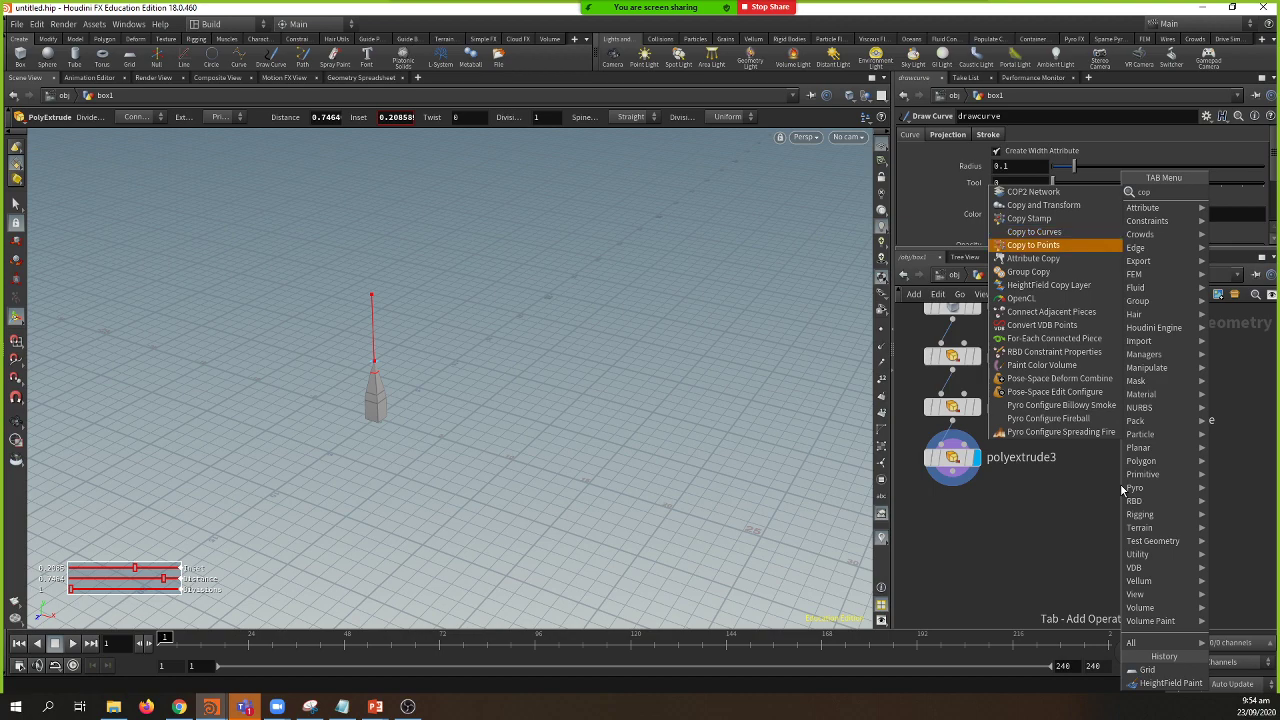
pyautogui.press('Return')
pyautogui.click(1020, 541)
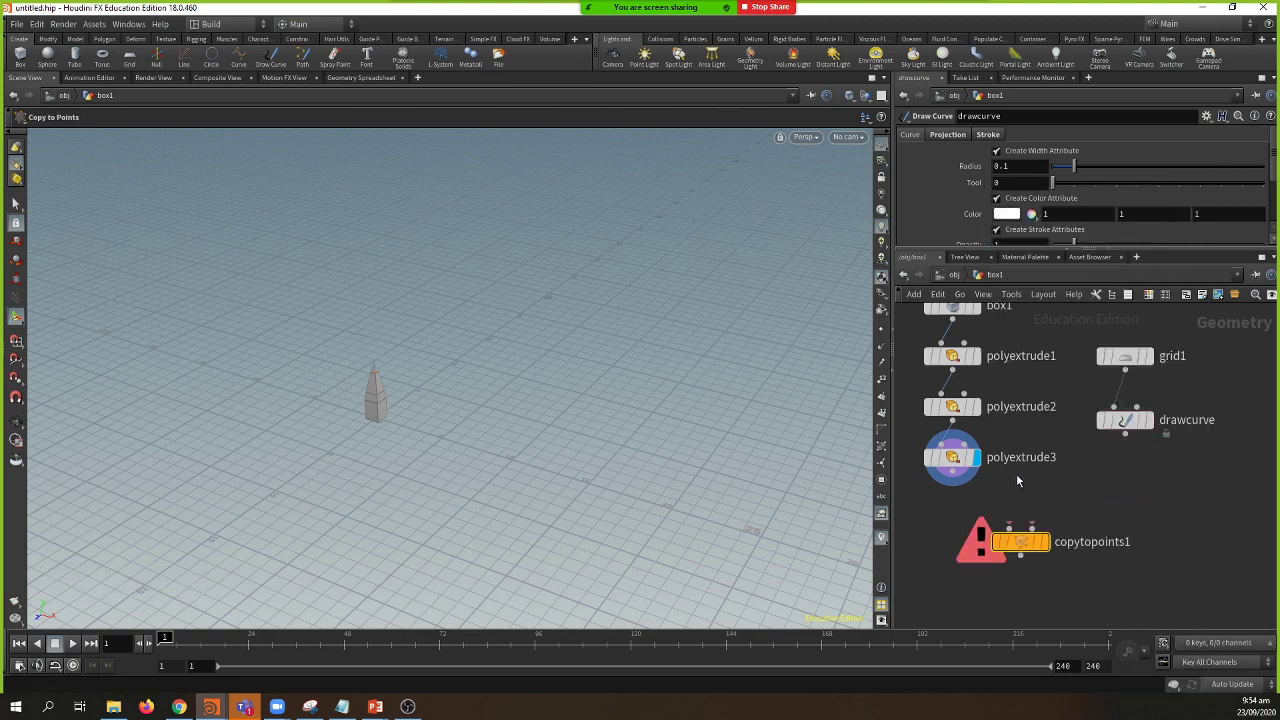
pyautogui.click(960, 476)
pyautogui.click(1009, 523)
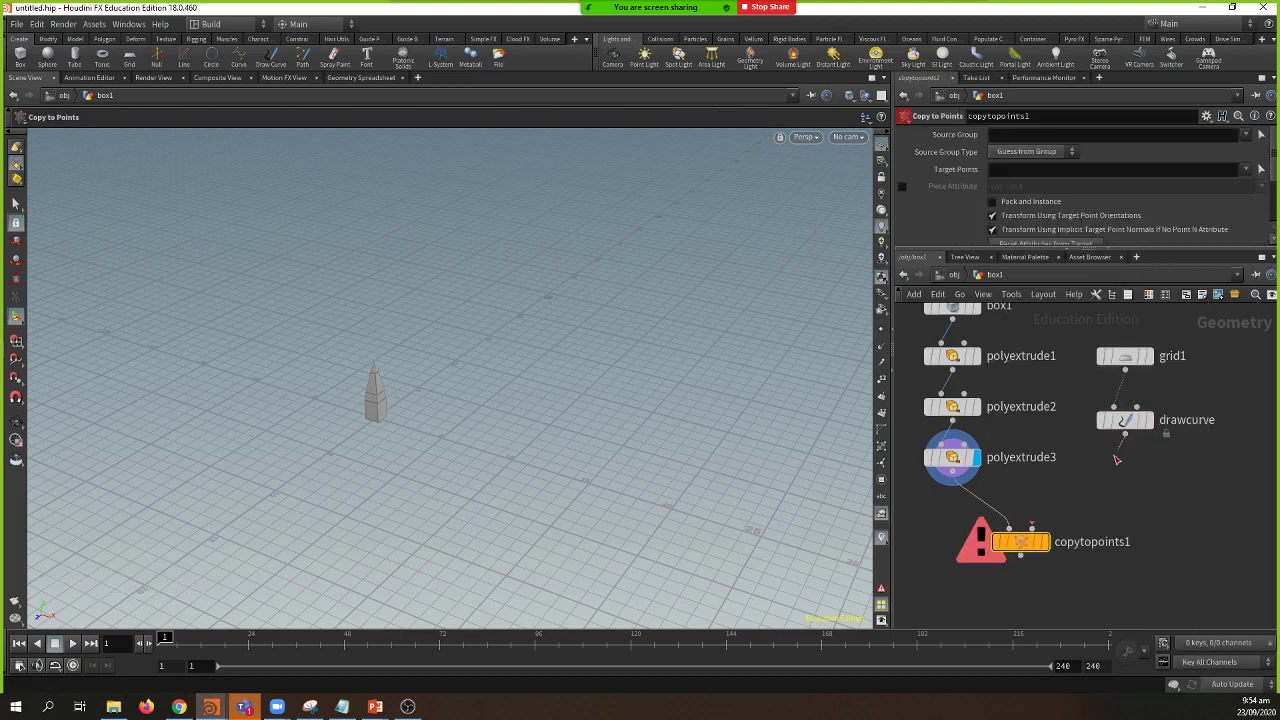
pyautogui.click(1125, 434)
pyautogui.click(1031, 529)
# Step: Orbit and zoom around the copied spire walls and turn on point markers
pyautogui.press('Escape')
pyautogui.moveTo(523, 474); pyautogui.dragTo(453, 480)
pyautogui.moveTo(453, 480); pyautogui.dragTo(677, 474, button='right')
pyautogui.moveTo(677, 474); pyautogui.dragTo(677, 423)
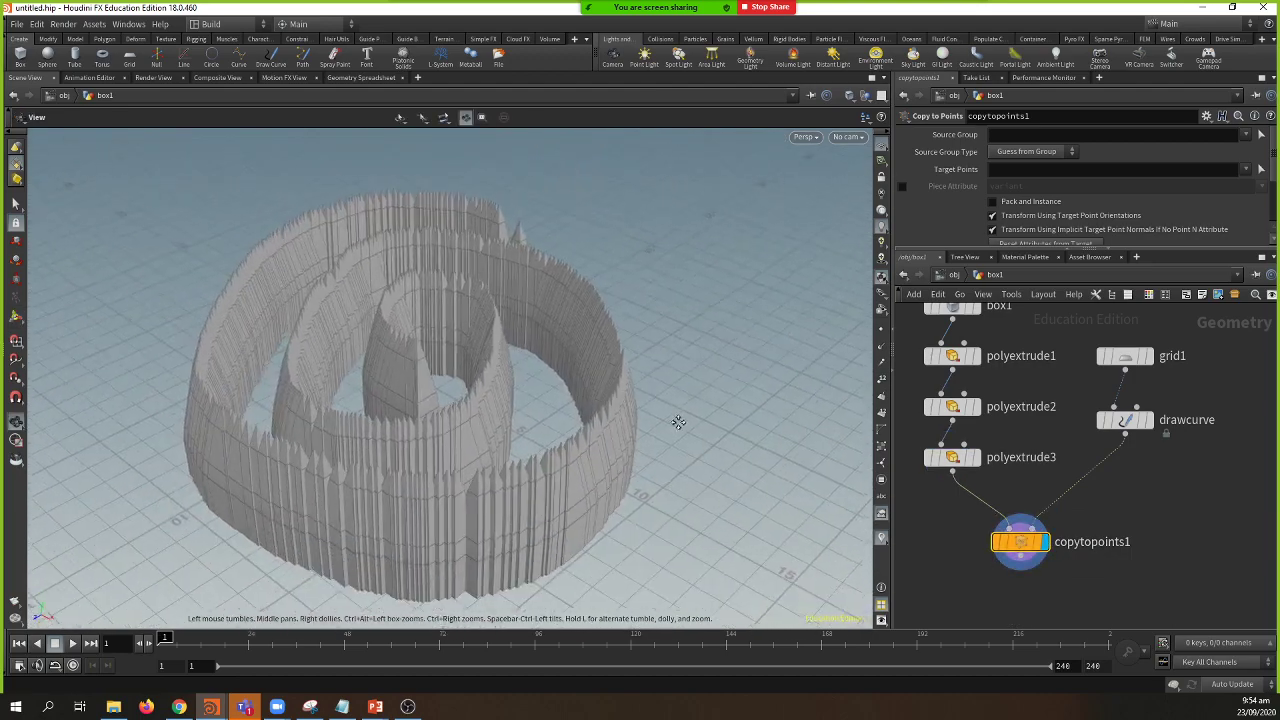
pyautogui.moveTo(1119, 424); pyautogui.dragTo(1126, 427)
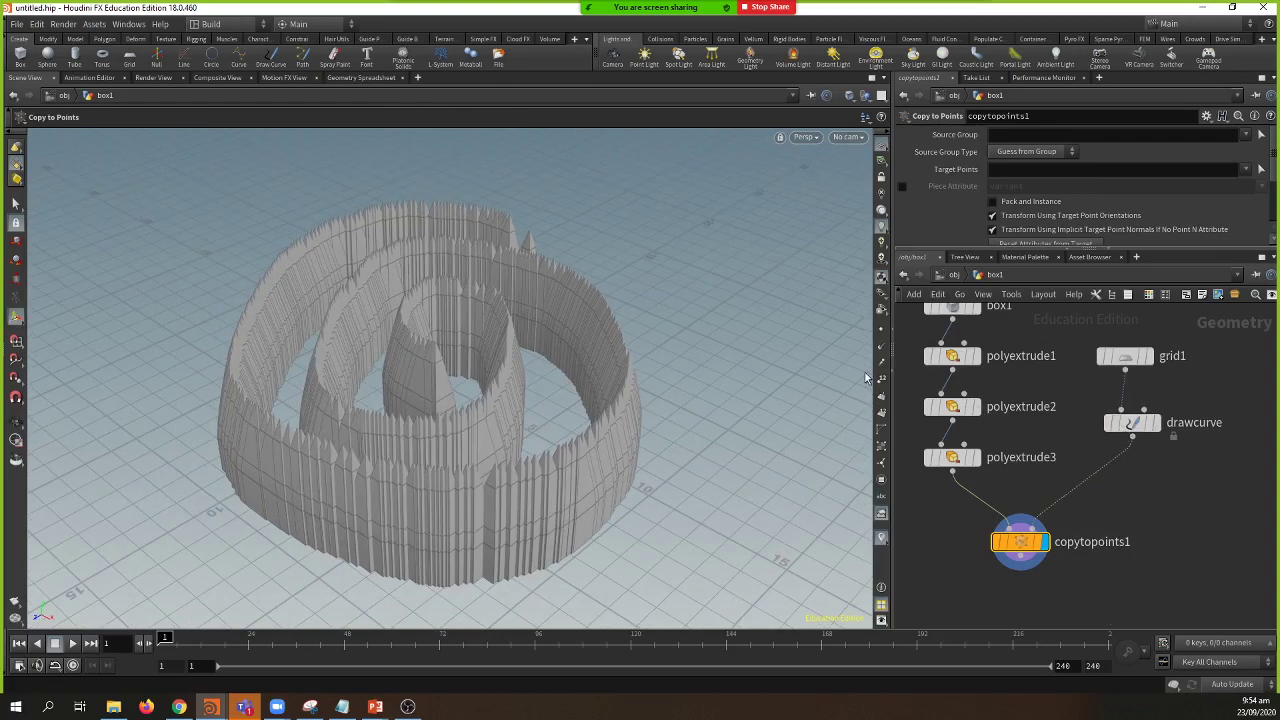
pyautogui.click(881, 329)
# Step: Show drawcurve's points and drop a Resample node onto its wire into copytopoints1
pyautogui.click(882, 330)
pyautogui.click(1156, 422)
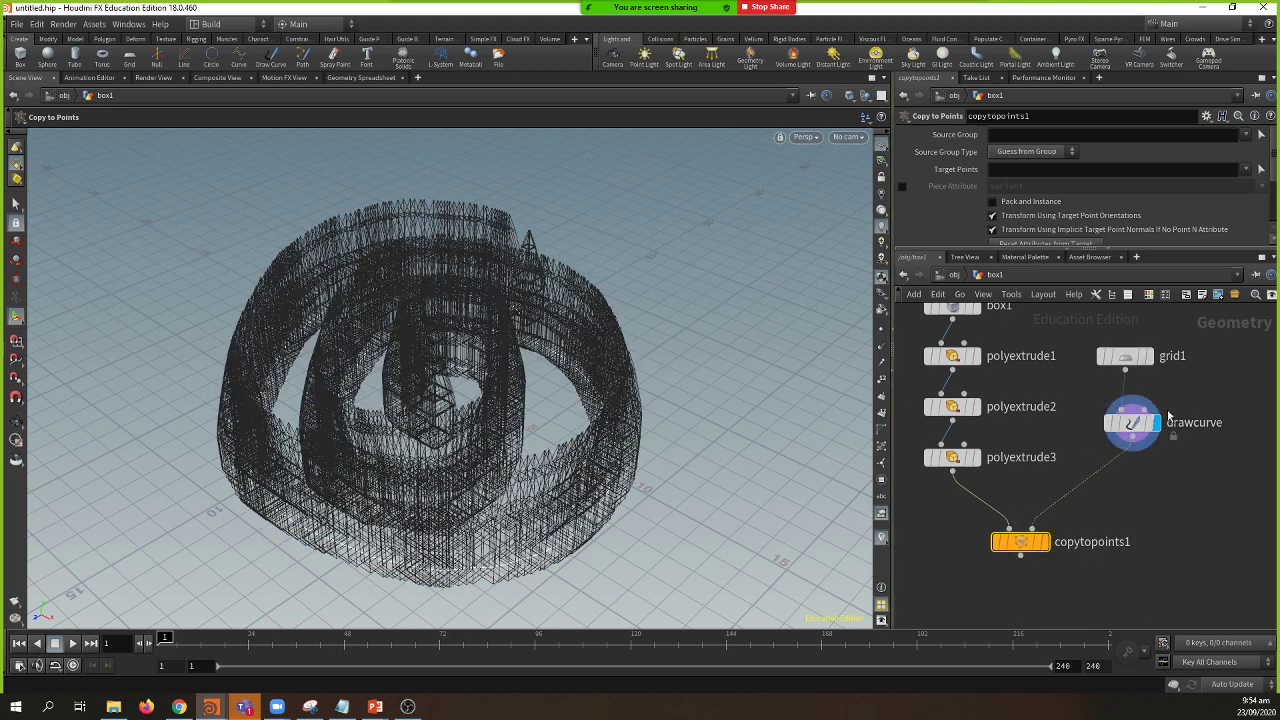
pyautogui.click(1132, 422)
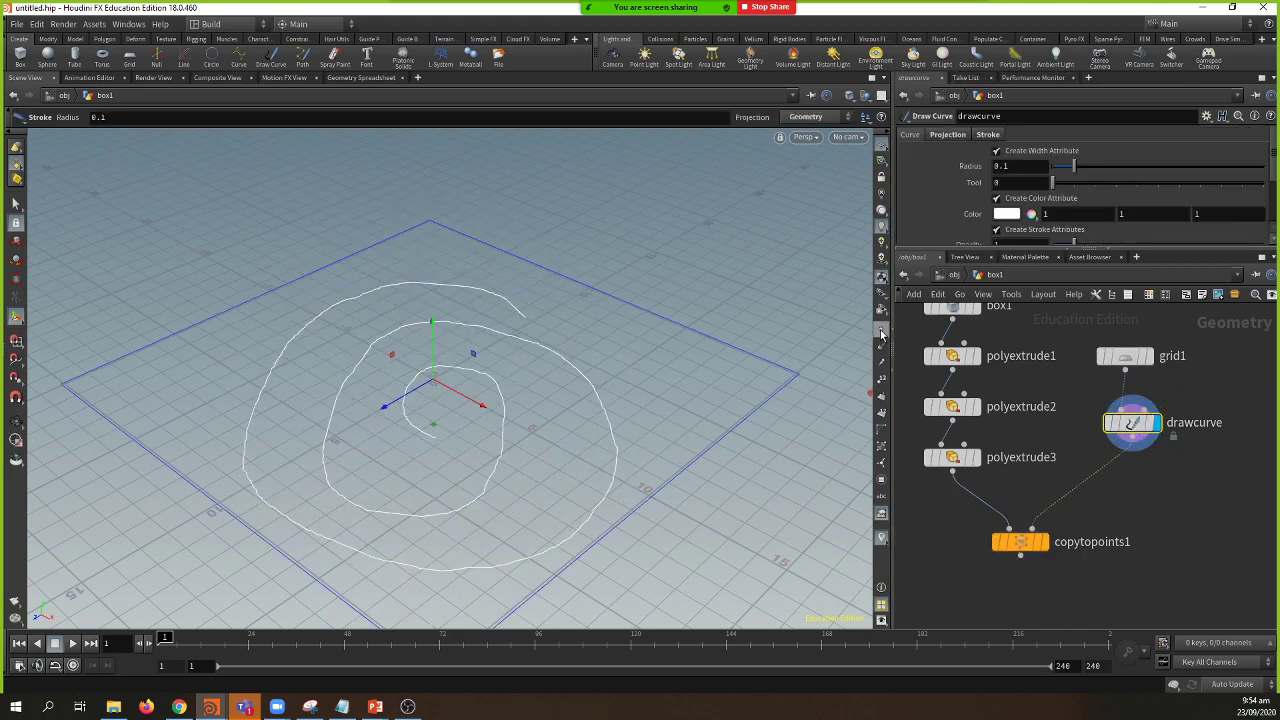
pyautogui.click(881, 333)
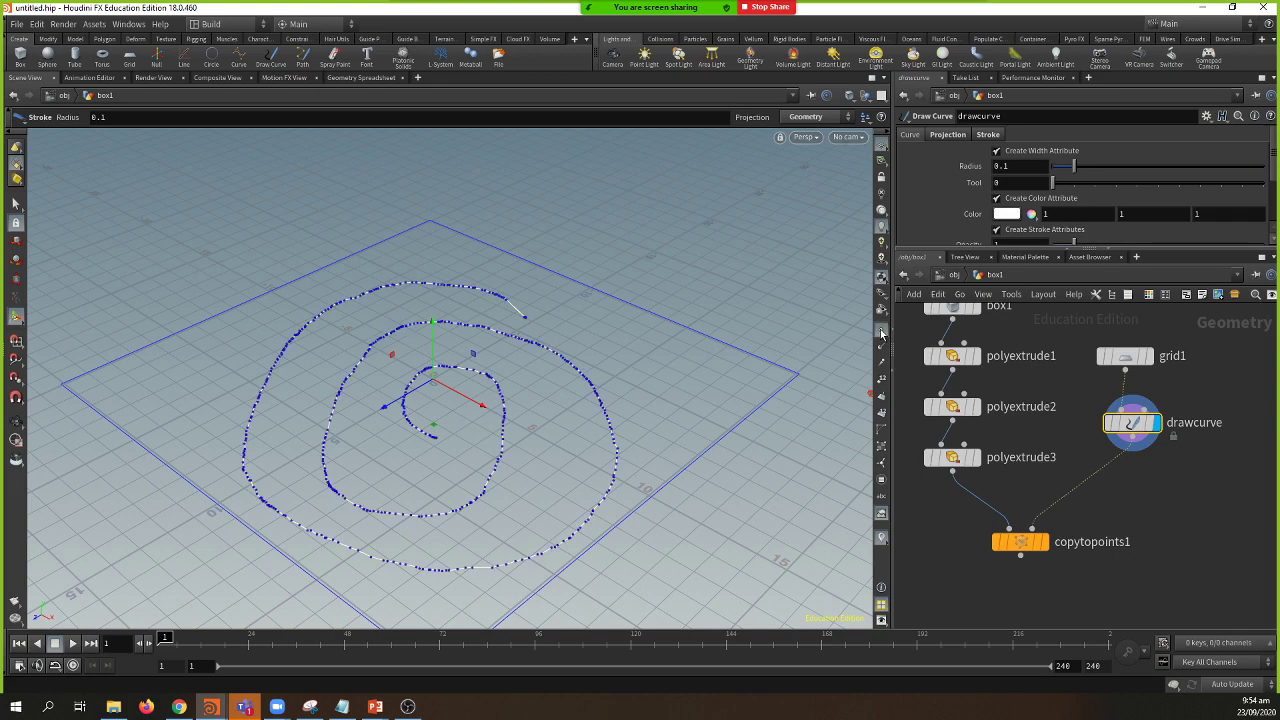
pyautogui.moveTo(757, 357); pyautogui.dragTo(724, 332, button='middle')
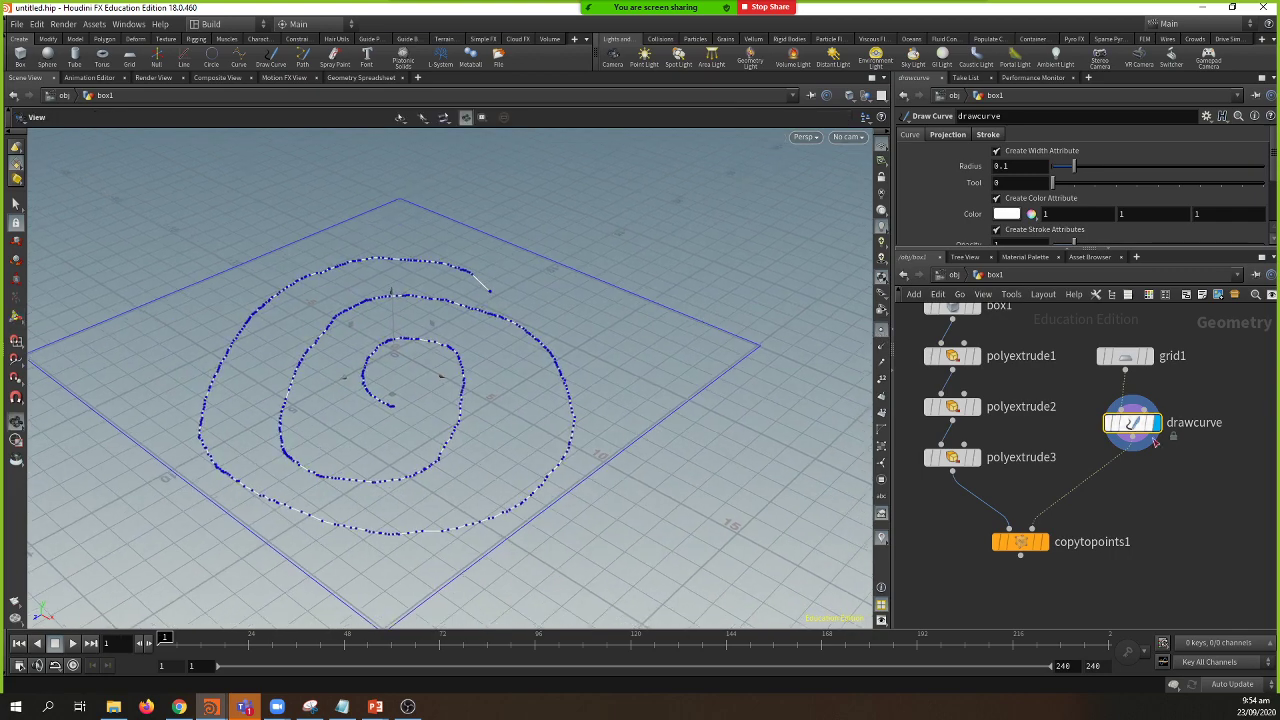
pyautogui.press('Tab')
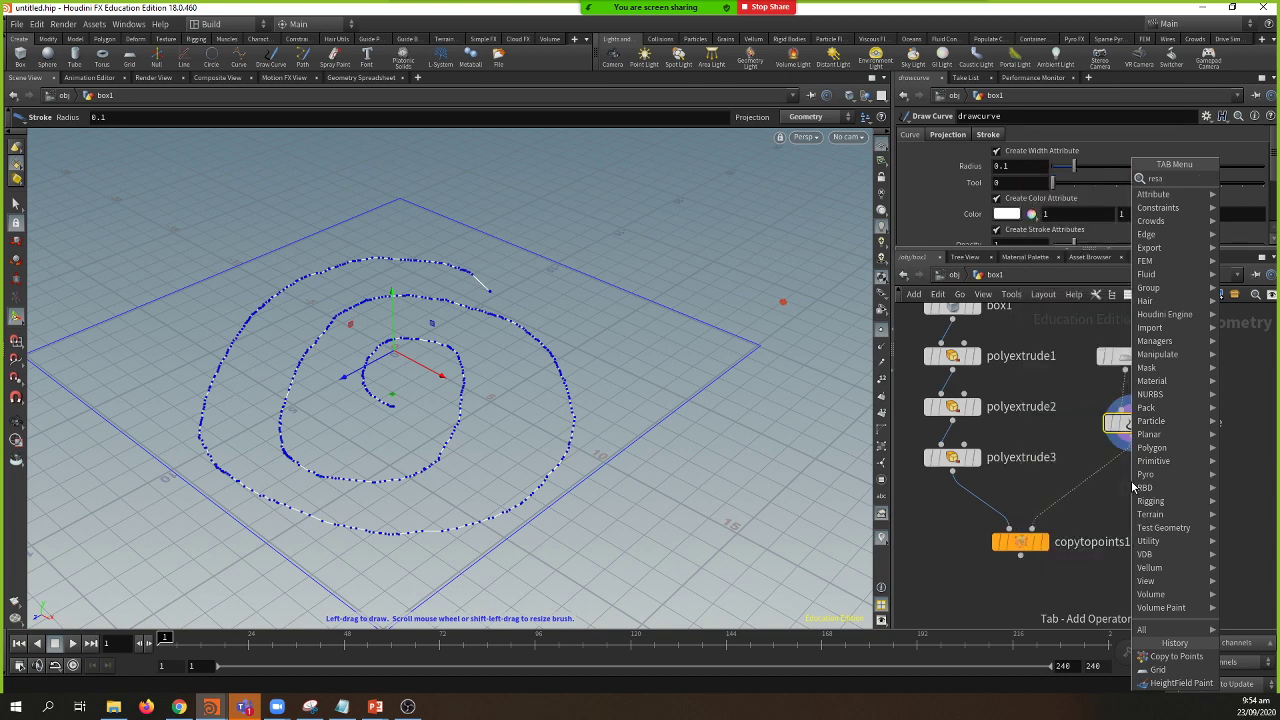
pyautogui.press('BackSpace')
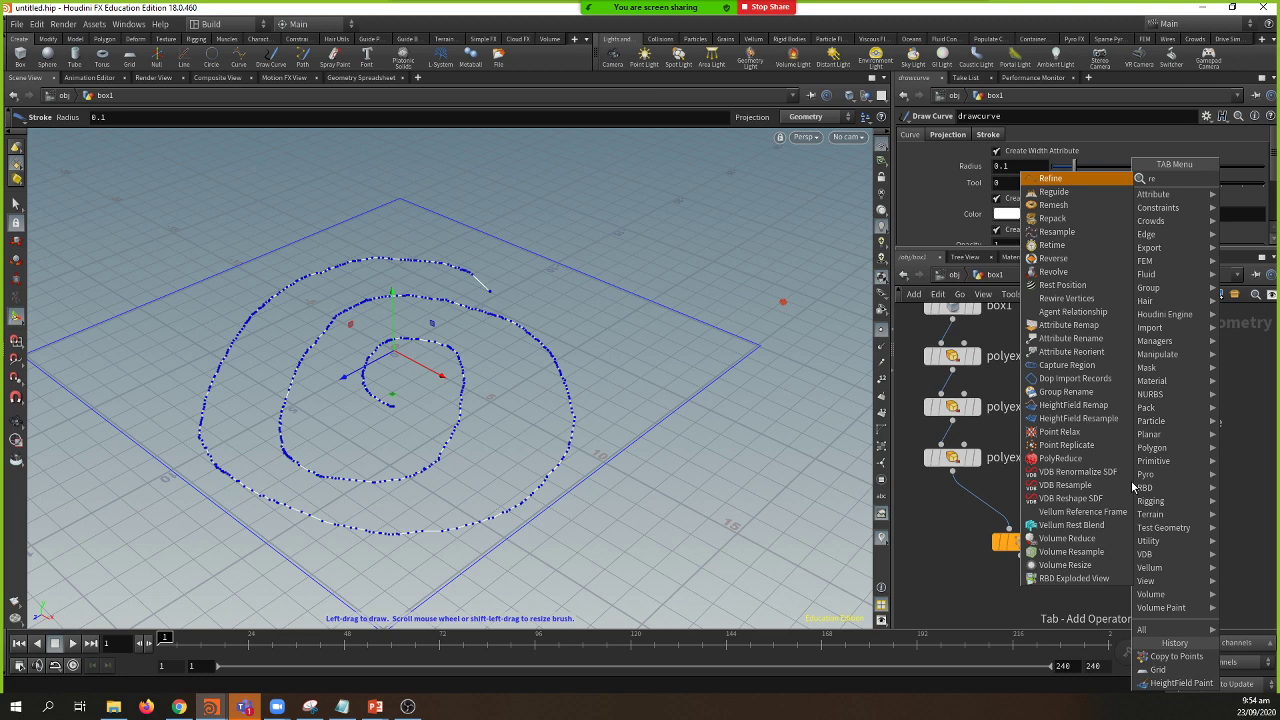
pyautogui.press('Down')
pyautogui.press('Down')
pyautogui.press('Down')
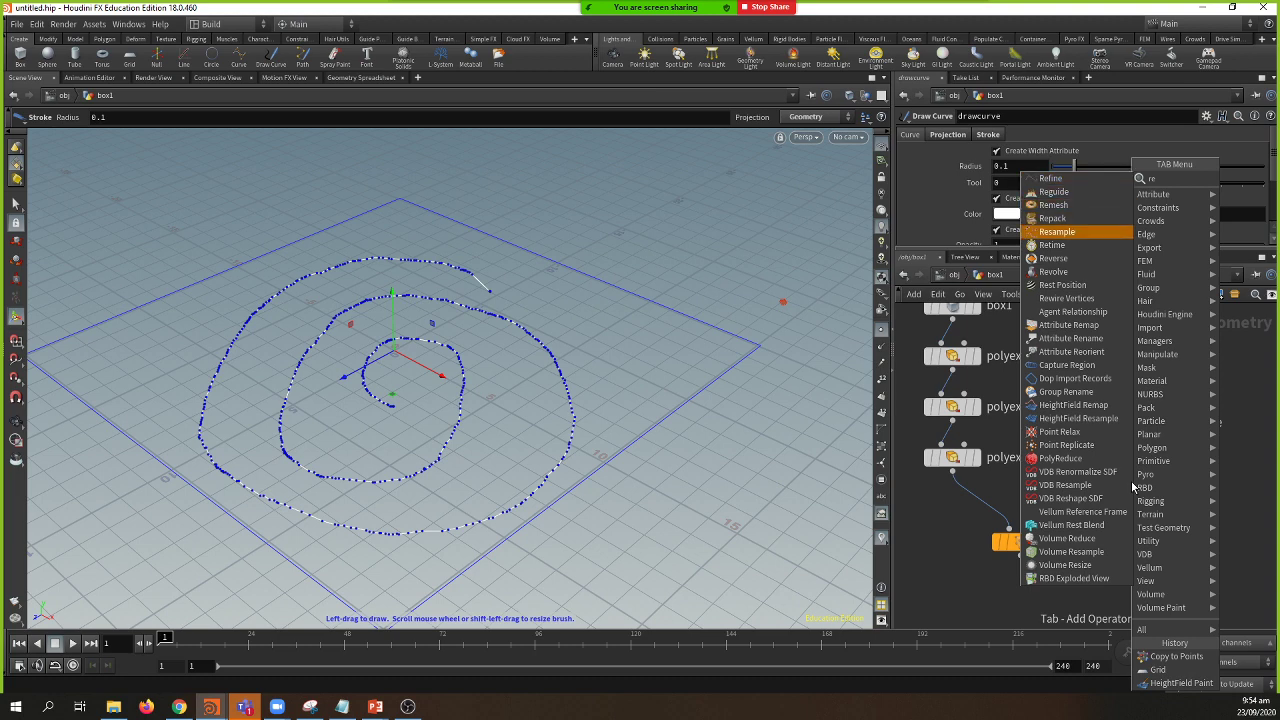
pyautogui.press('Return')
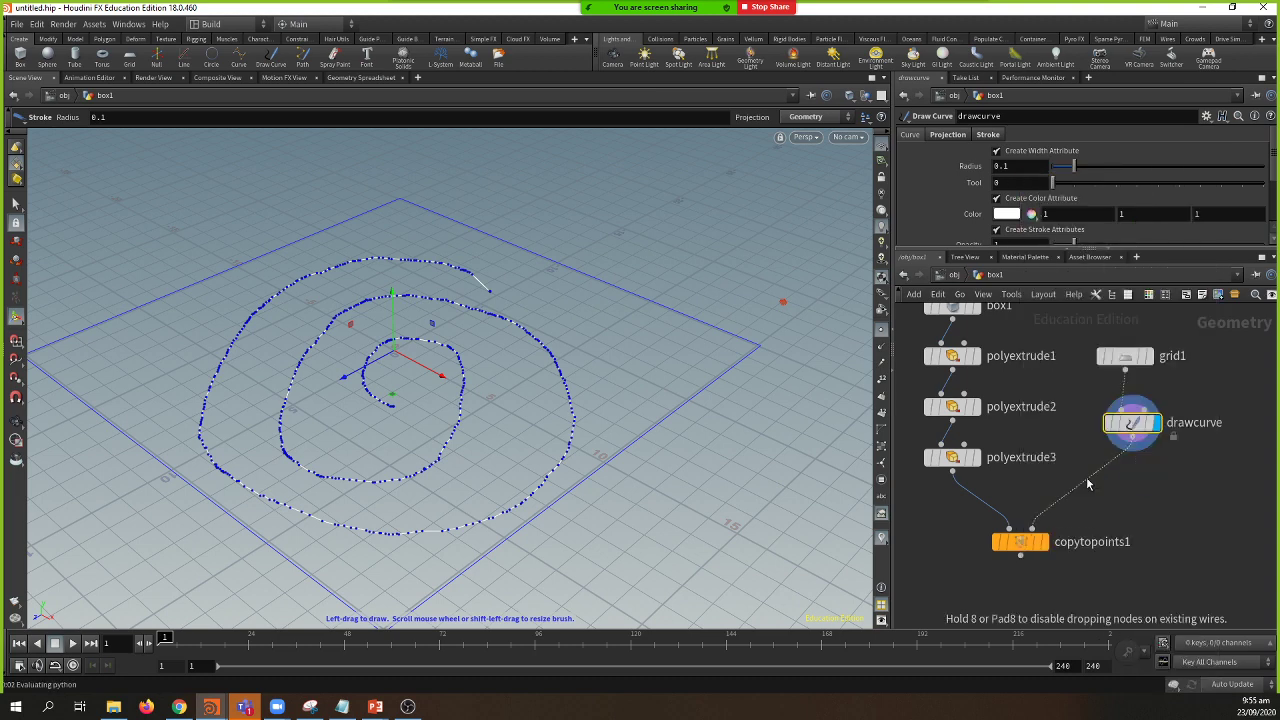
pyautogui.click(1090, 486)
# Step: Set resample1's segment length to 2.45 and display the spire copies
pyautogui.moveTo(1092, 151)
pyautogui.mouseDown()
pyautogui.moveTo(1108, 155)
pyautogui.moveTo(1068, 157)
pyautogui.moveTo(1090, 153)
pyautogui.mouseUp()
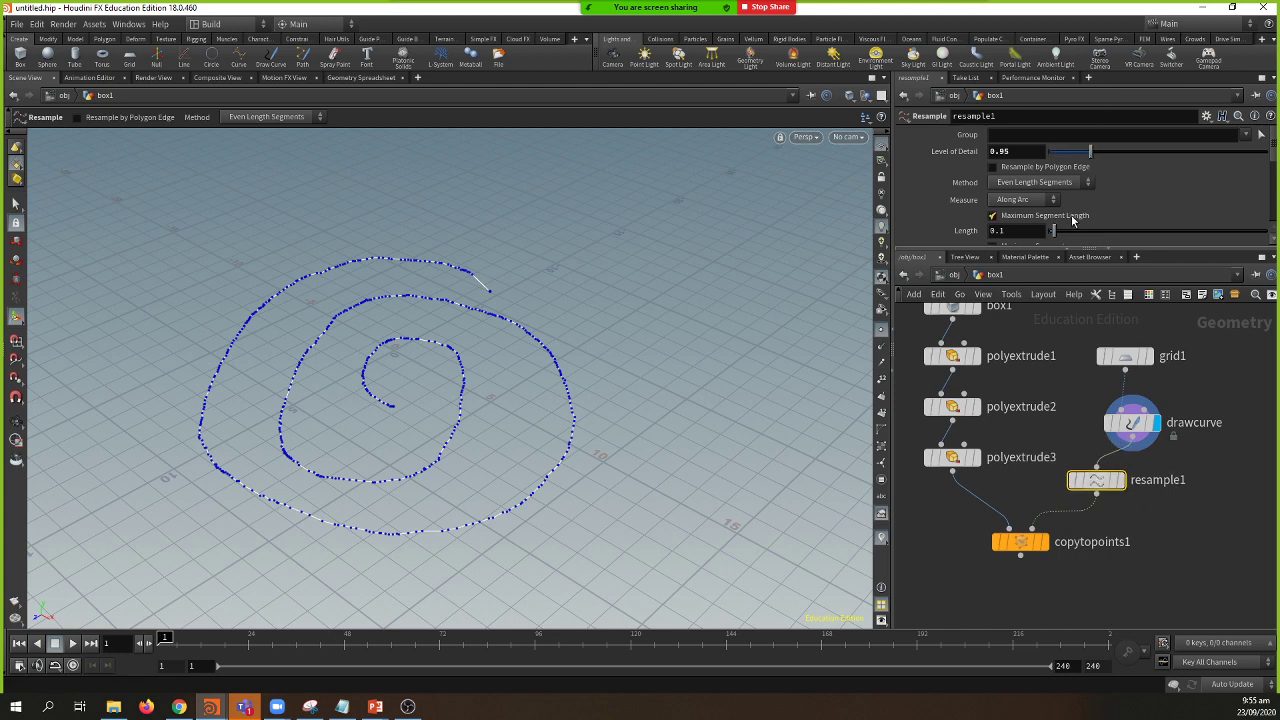
pyautogui.moveTo(1052, 231); pyautogui.dragTo(1224, 233)
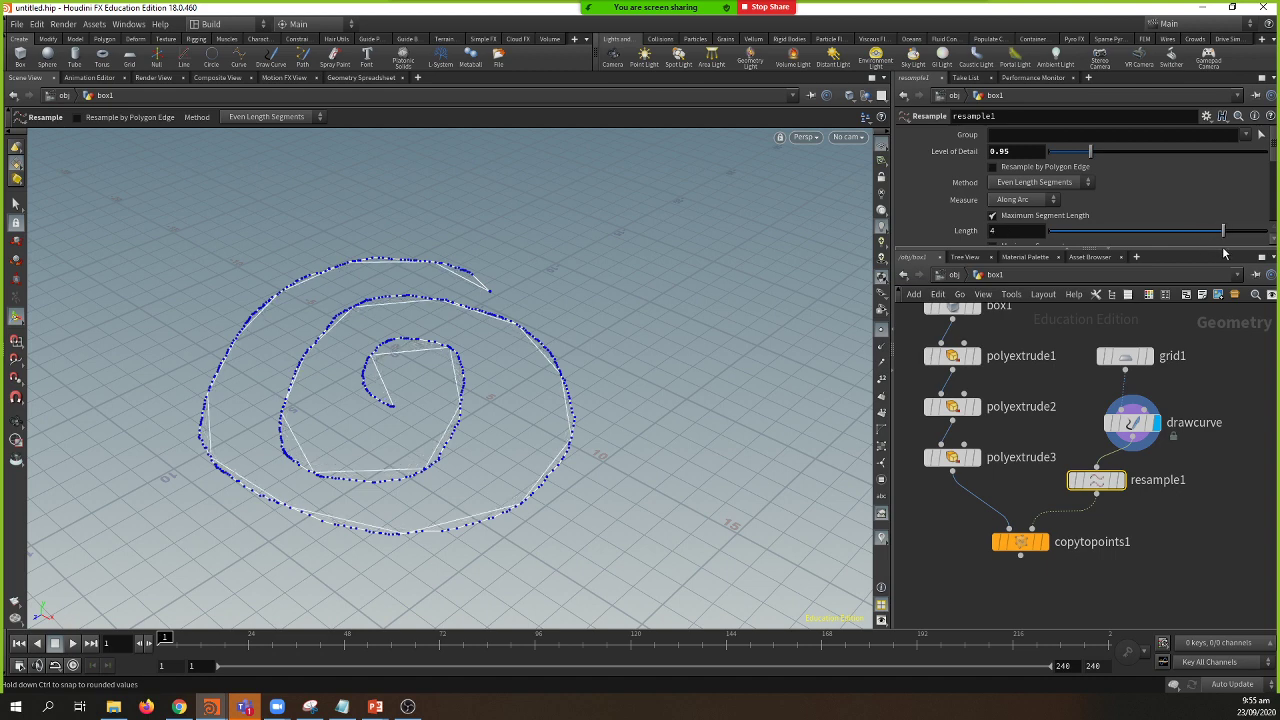
pyautogui.click(1120, 480)
pyautogui.moveTo(1205, 237)
pyautogui.mouseDown()
pyautogui.moveTo(1140, 235)
pyautogui.moveTo(1241, 246)
pyautogui.moveTo(1060, 233)
pyautogui.moveTo(1276, 240)
pyautogui.moveTo(1198, 231)
pyautogui.mouseUp()
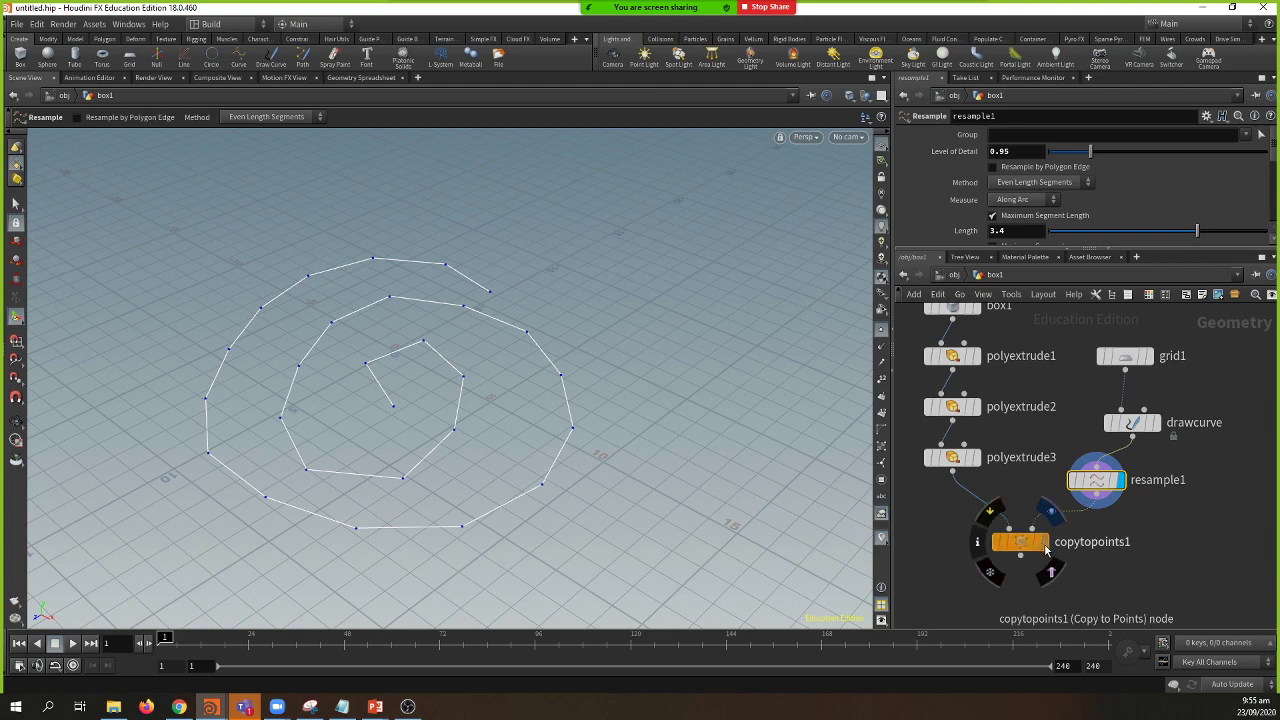
pyautogui.click(1044, 545)
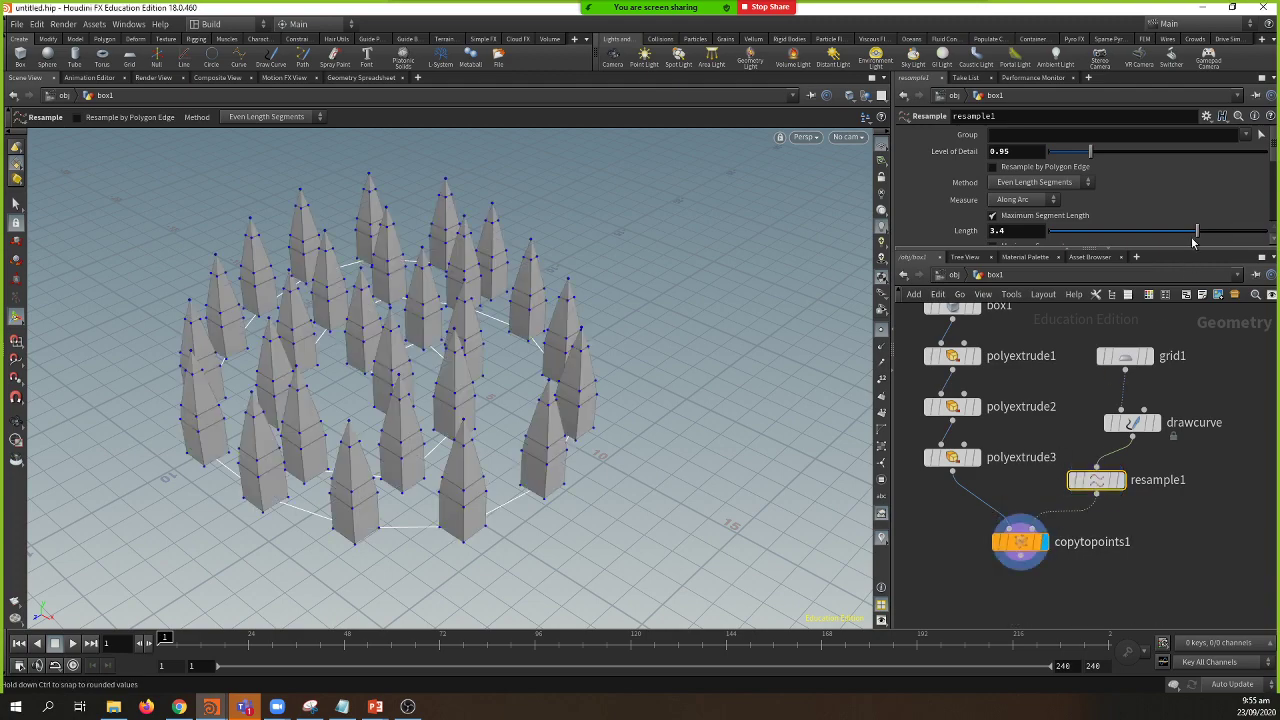
pyautogui.moveTo(1192, 240); pyautogui.dragTo(1155, 240)
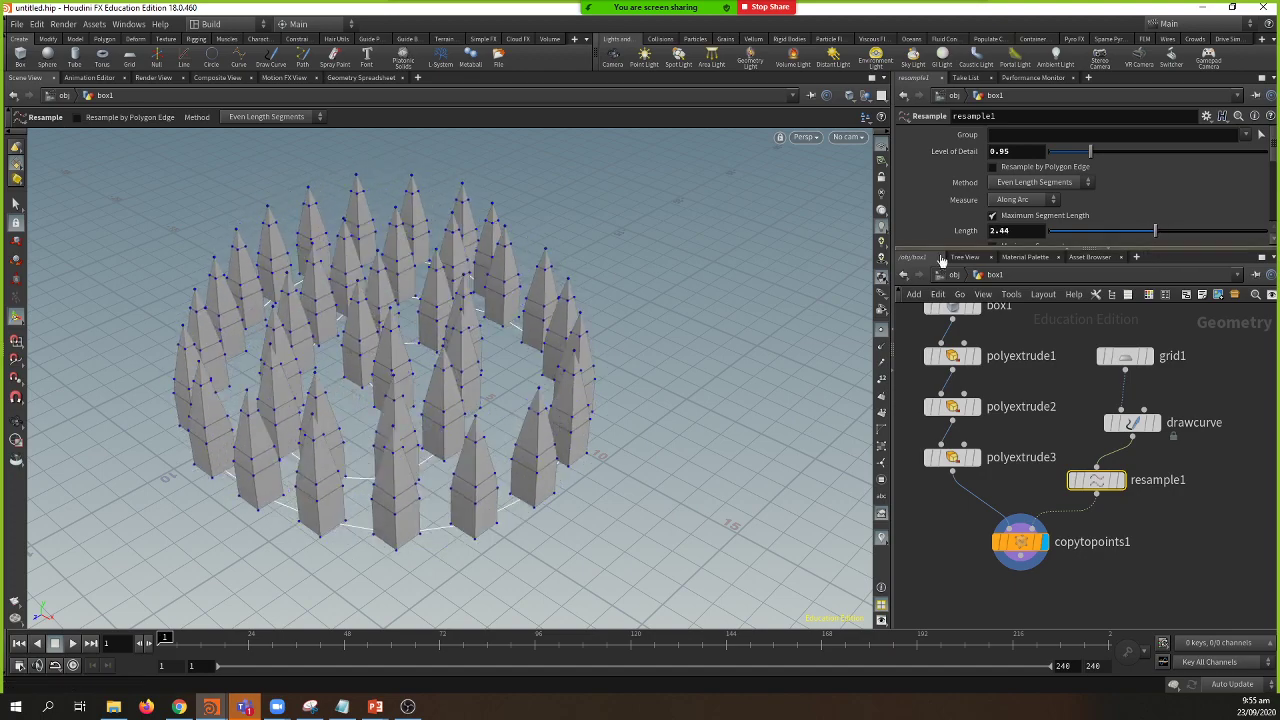
# Step: Orbit around the spaced spire towers and bring copytopoints1 into view
pyautogui.press('Escape')
pyautogui.moveTo(508, 354); pyautogui.dragTo(534, 409)
pyautogui.press('Return')
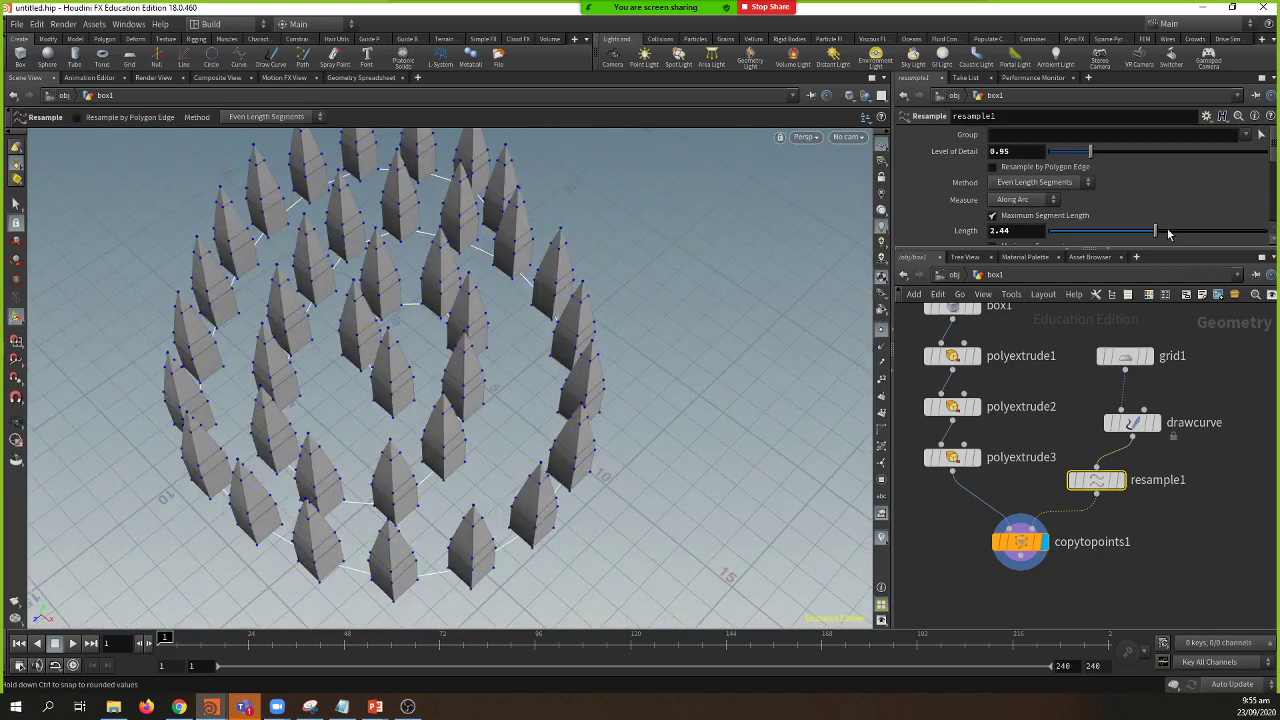
pyautogui.press('Escape')
pyautogui.moveTo(470, 380); pyautogui.dragTo(520, 330)
pyautogui.press('Return')
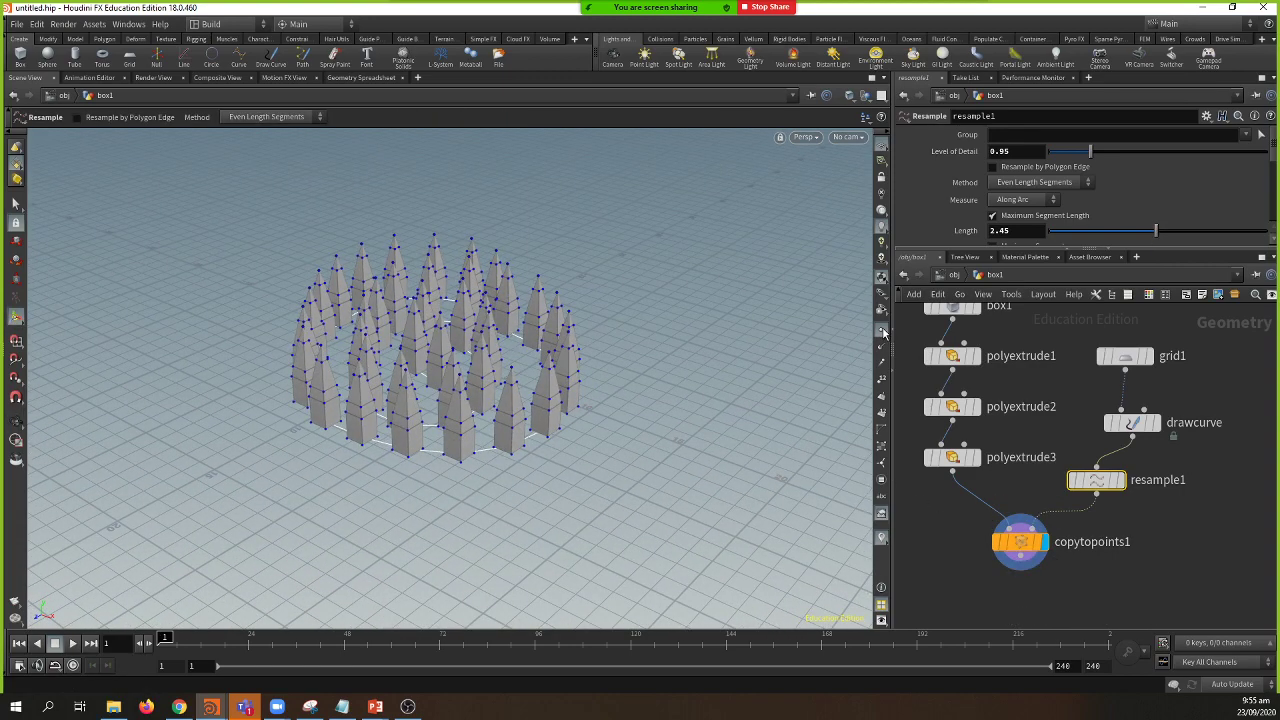
pyautogui.press('Escape')
pyautogui.scroll(5, 600, 476)
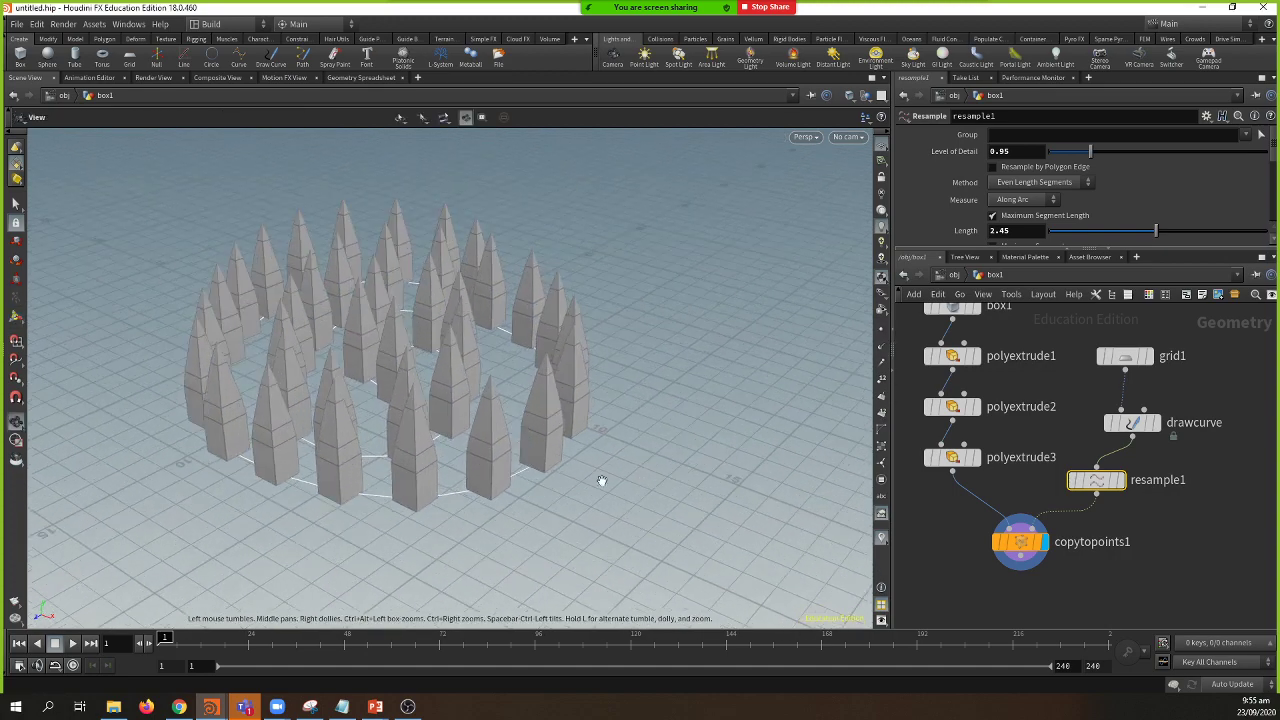
pyautogui.moveTo(601, 481); pyautogui.dragTo(553, 511)
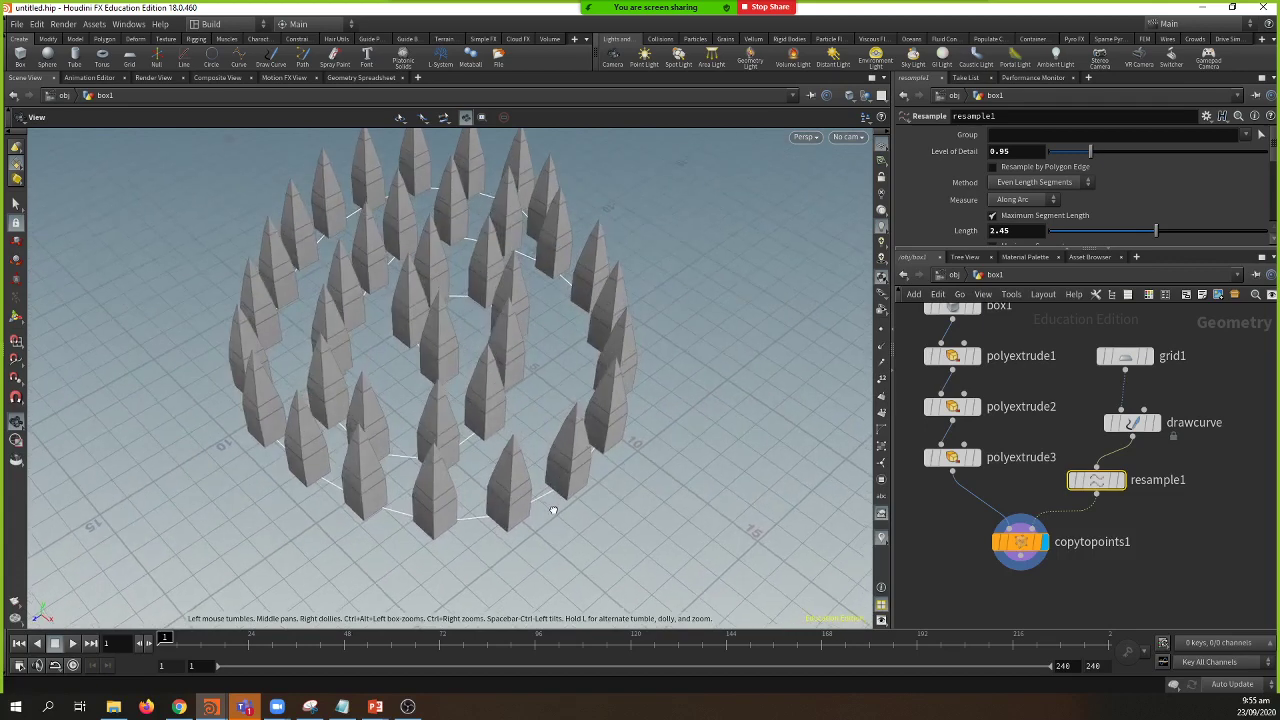
pyautogui.press('Return')
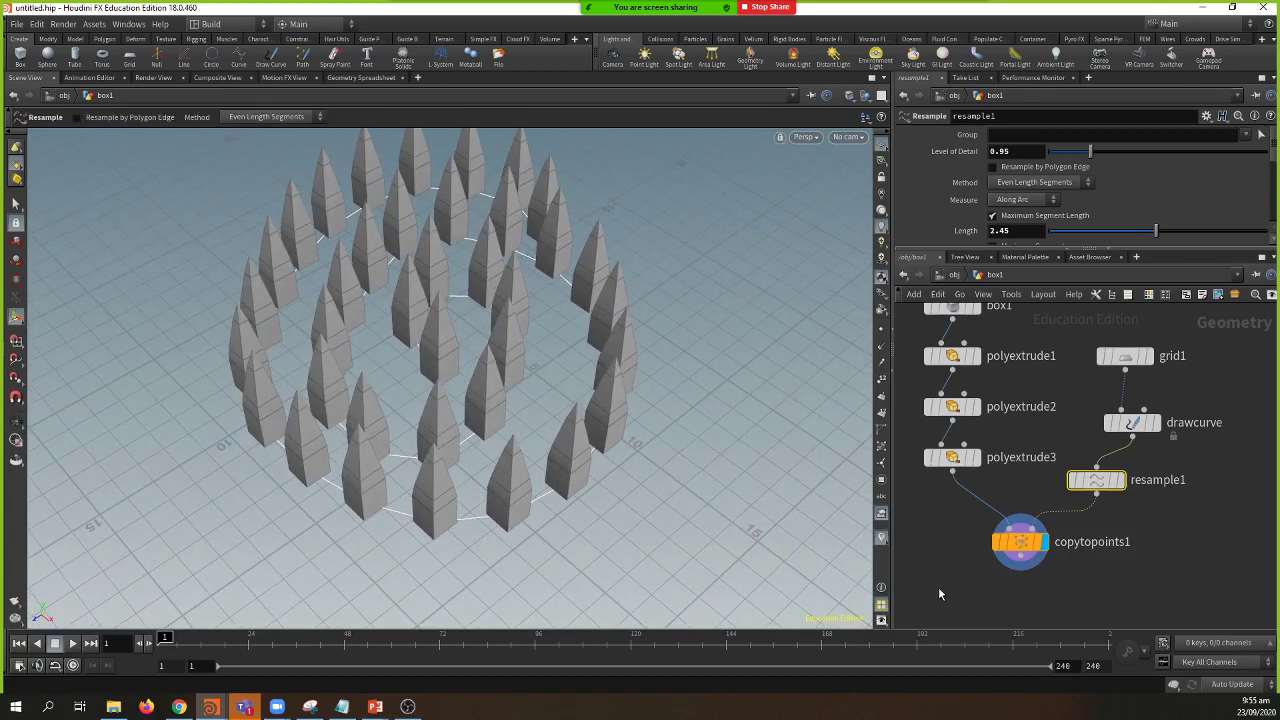
pyautogui.moveTo(1044, 569); pyautogui.dragTo(1027, 500, button='middle')
# Step: Try the Deform shelf's Linear Taper, dismiss the error, and drag a wire from copytopoints1
pyautogui.click(1003, 472)
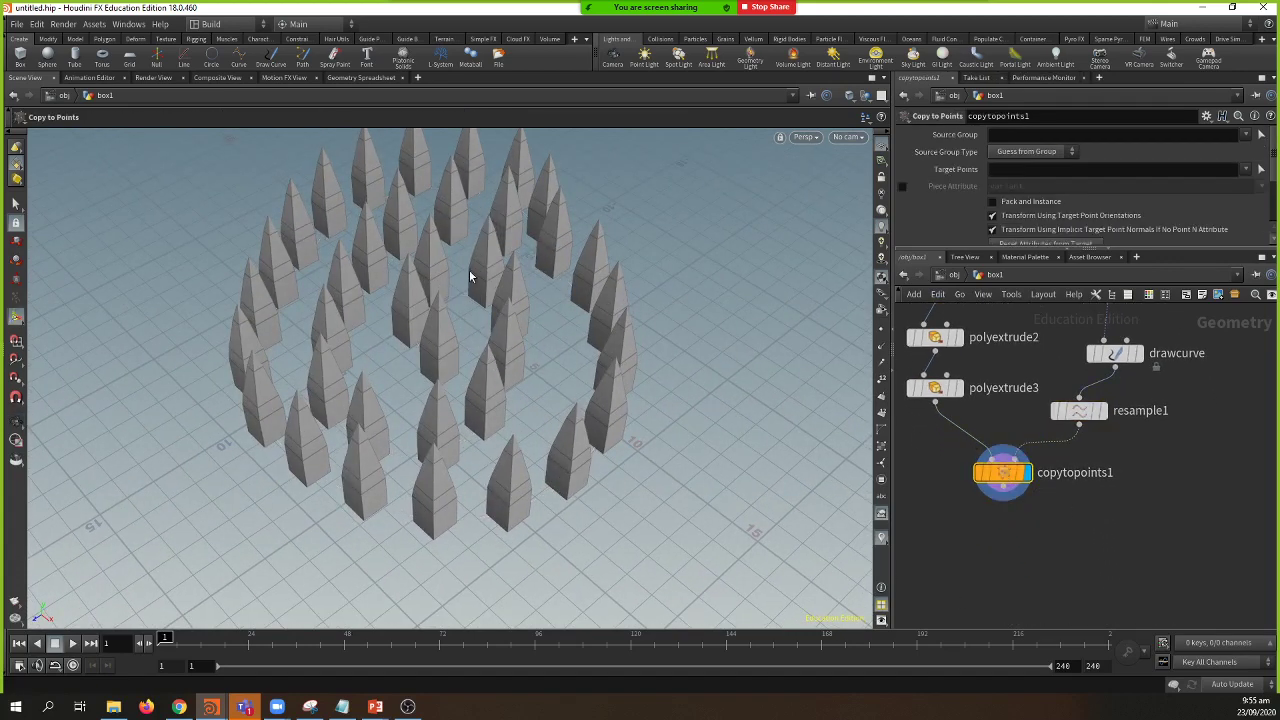
pyautogui.click(135, 40)
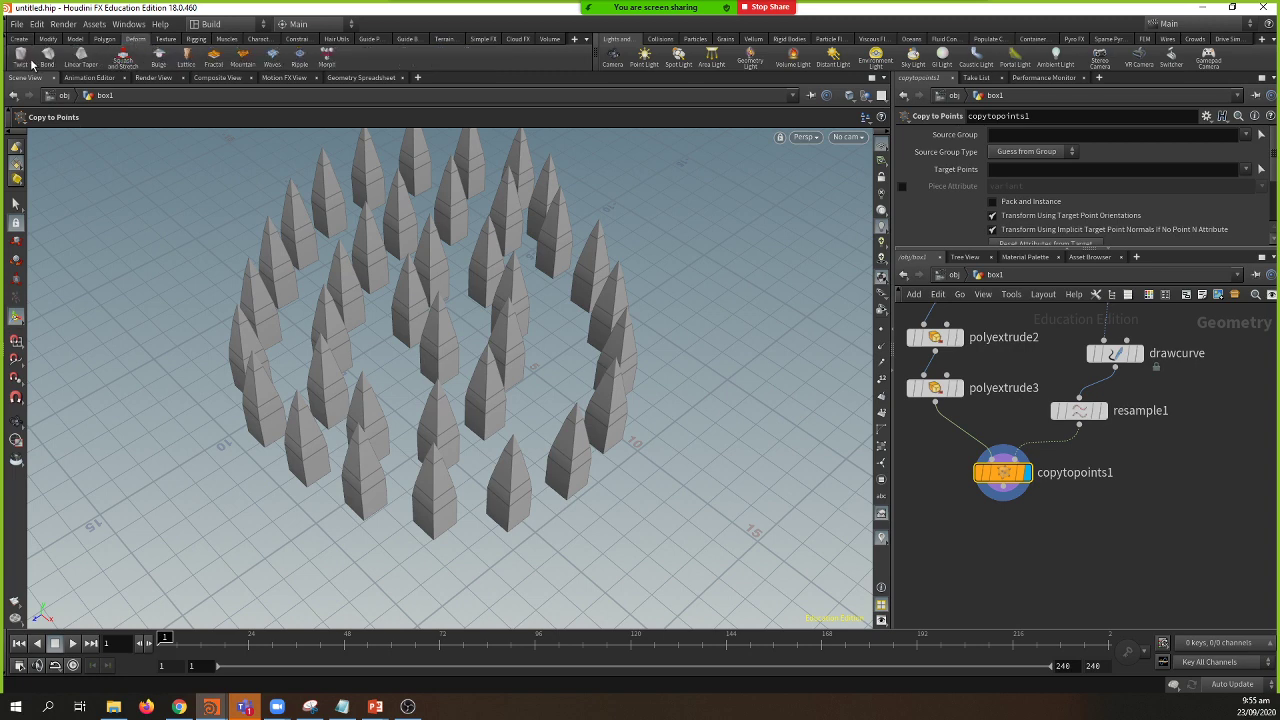
pyautogui.click(82, 64)
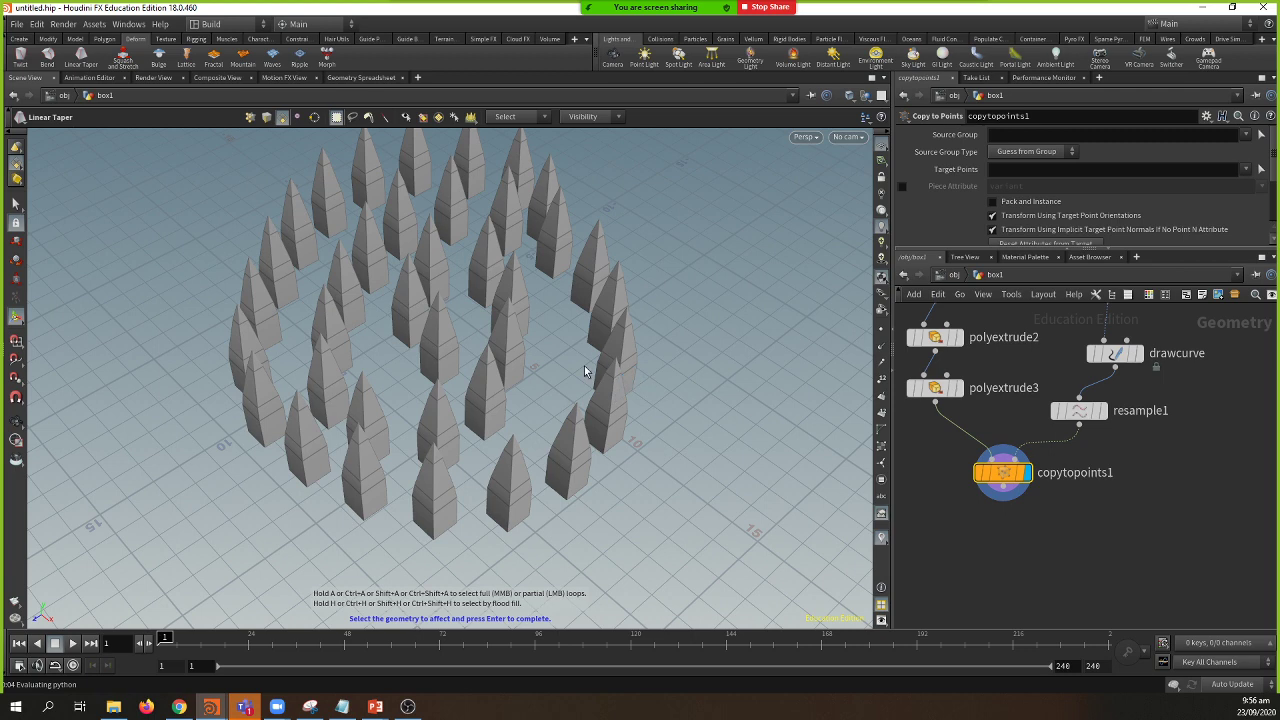
pyautogui.press('Return')
pyautogui.click(620, 415)
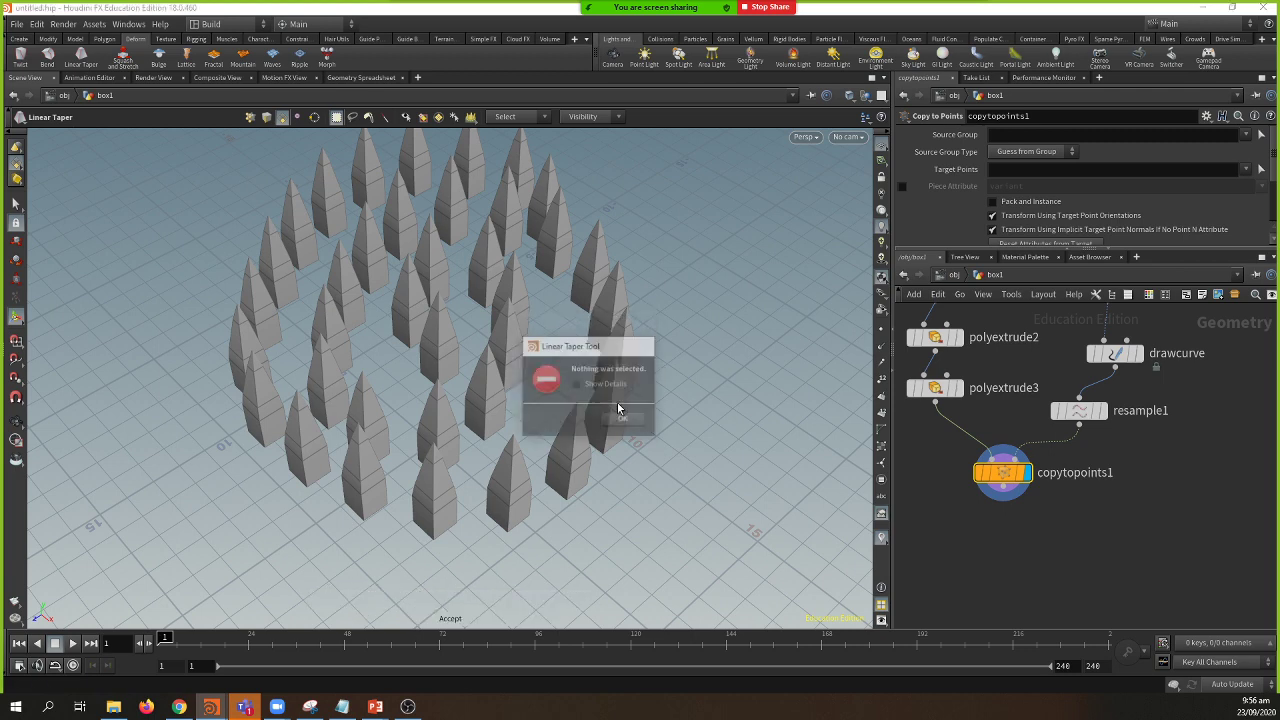
pyautogui.moveTo(1041, 552); pyautogui.dragTo(1031, 543, button='middle')
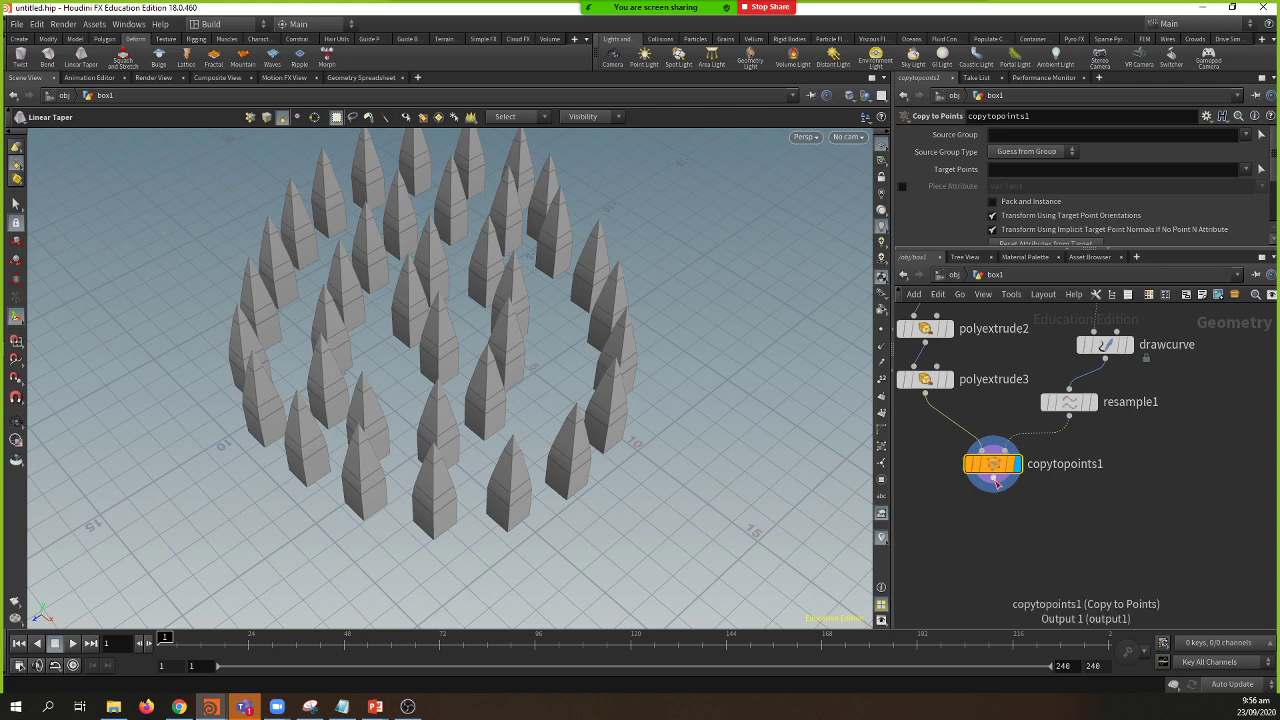
pyautogui.moveTo(993, 490); pyautogui.dragTo(994, 520)
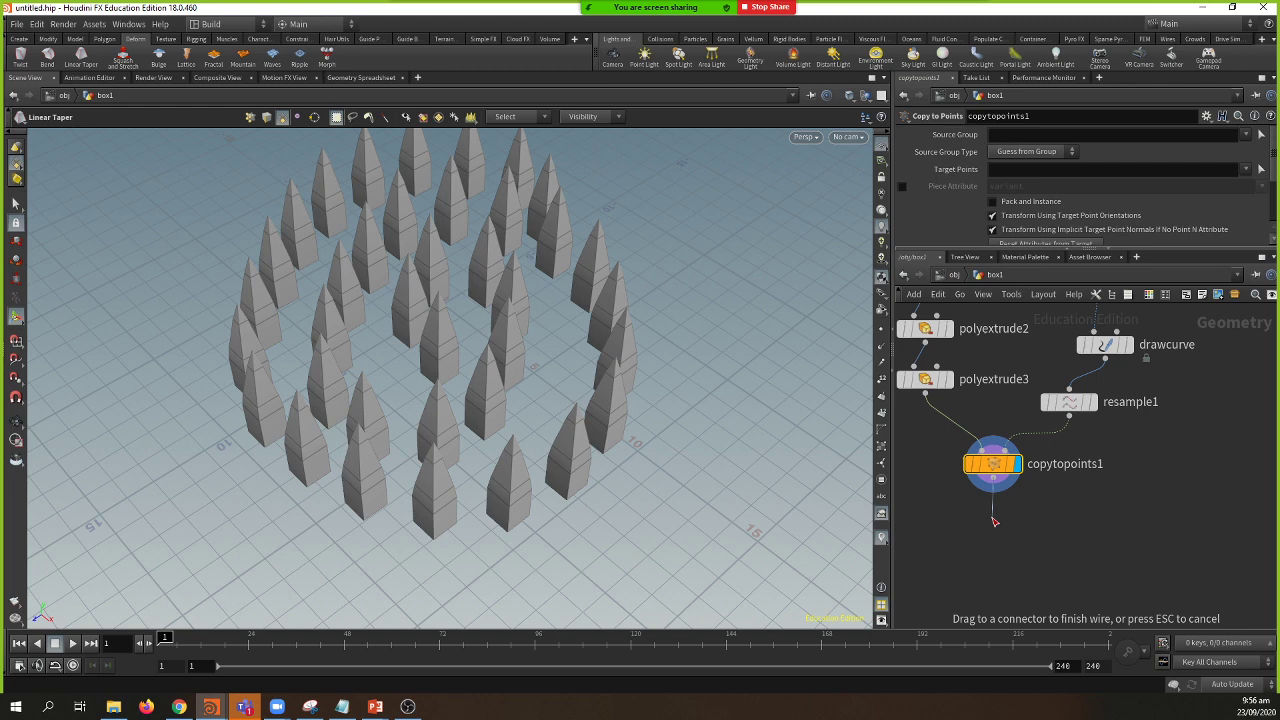
# Step: Add a Linear Taper node below copytopoints1 and tidy the node layout
pyautogui.click(994, 521)
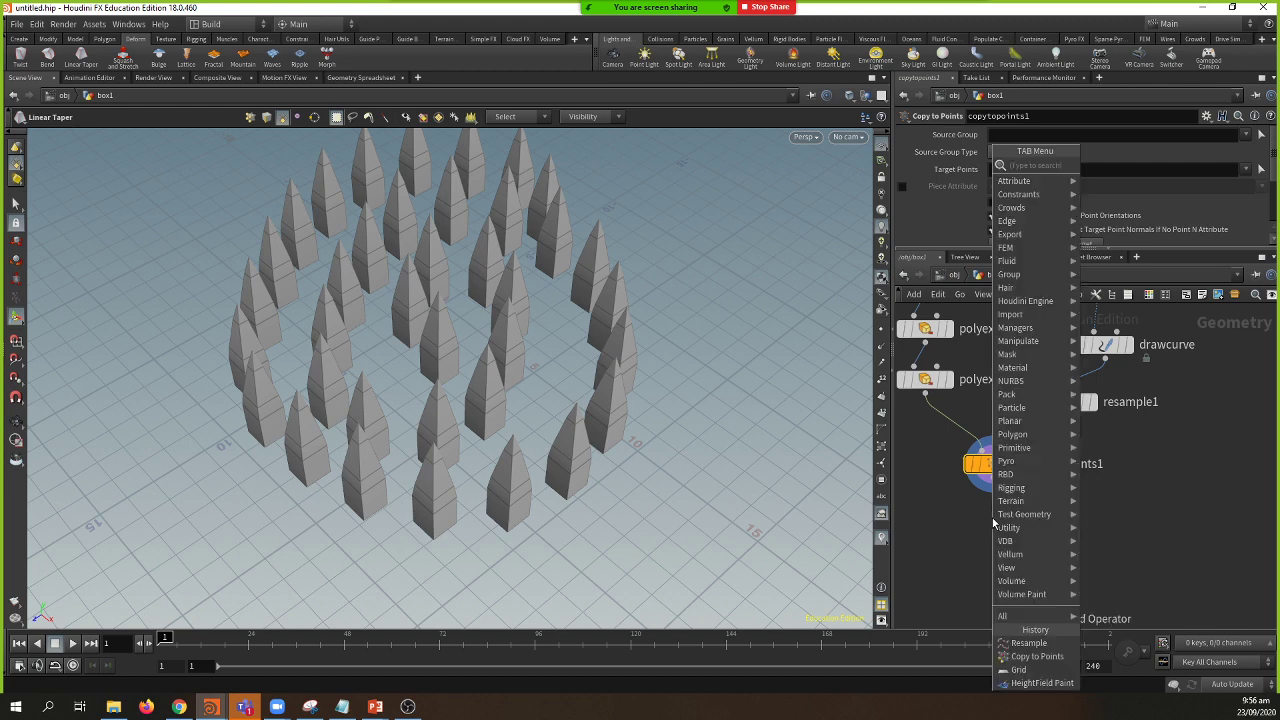
pyautogui.write('taper')
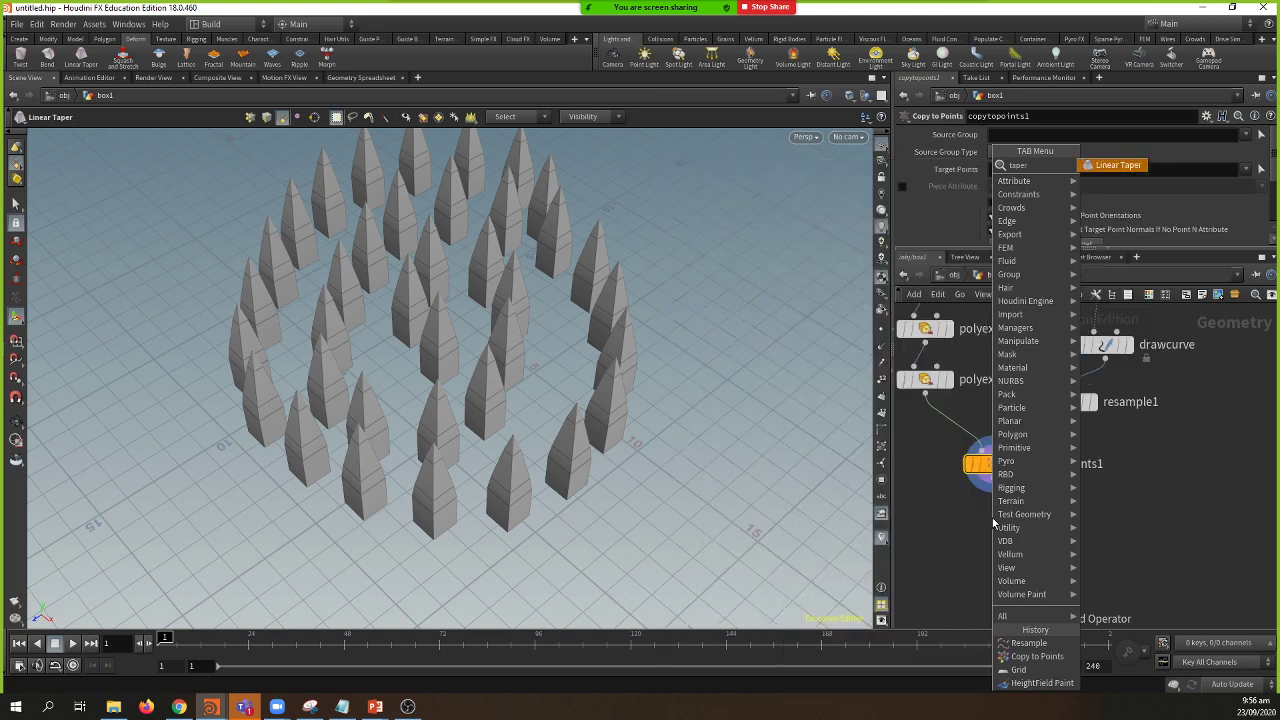
pyautogui.press('Return')
pyautogui.click(992, 517)
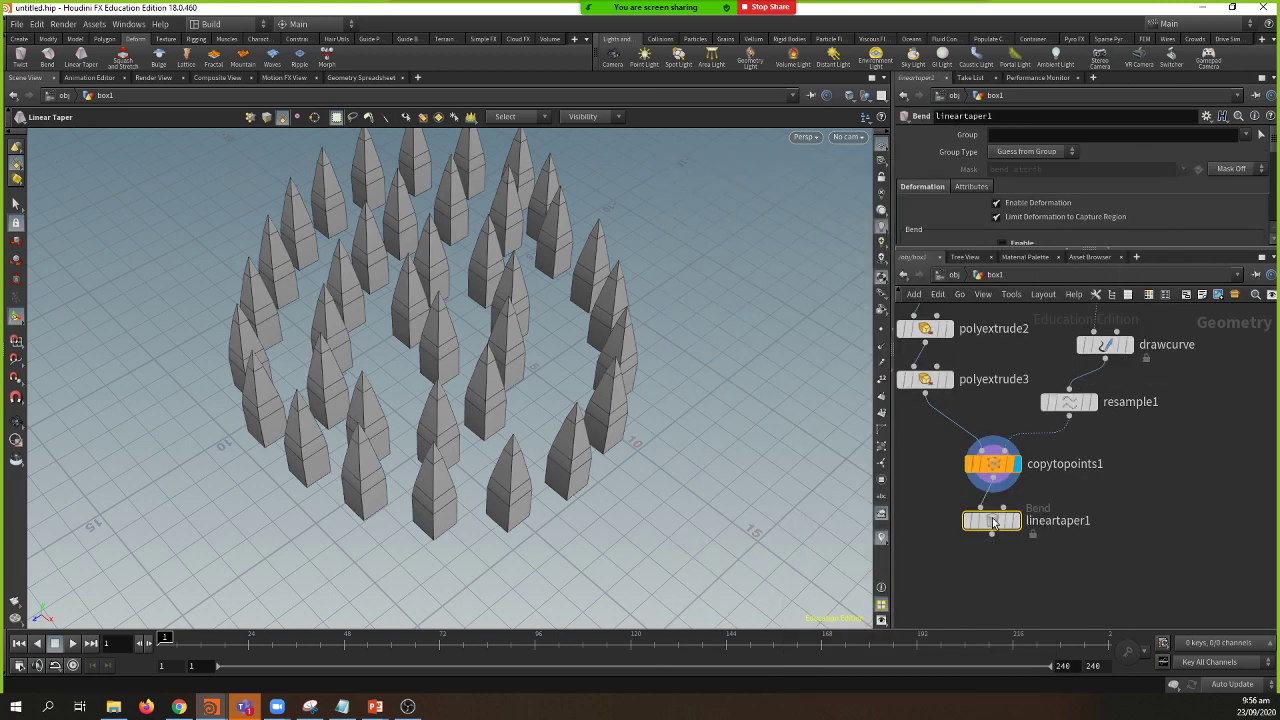
pyautogui.press('Escape')
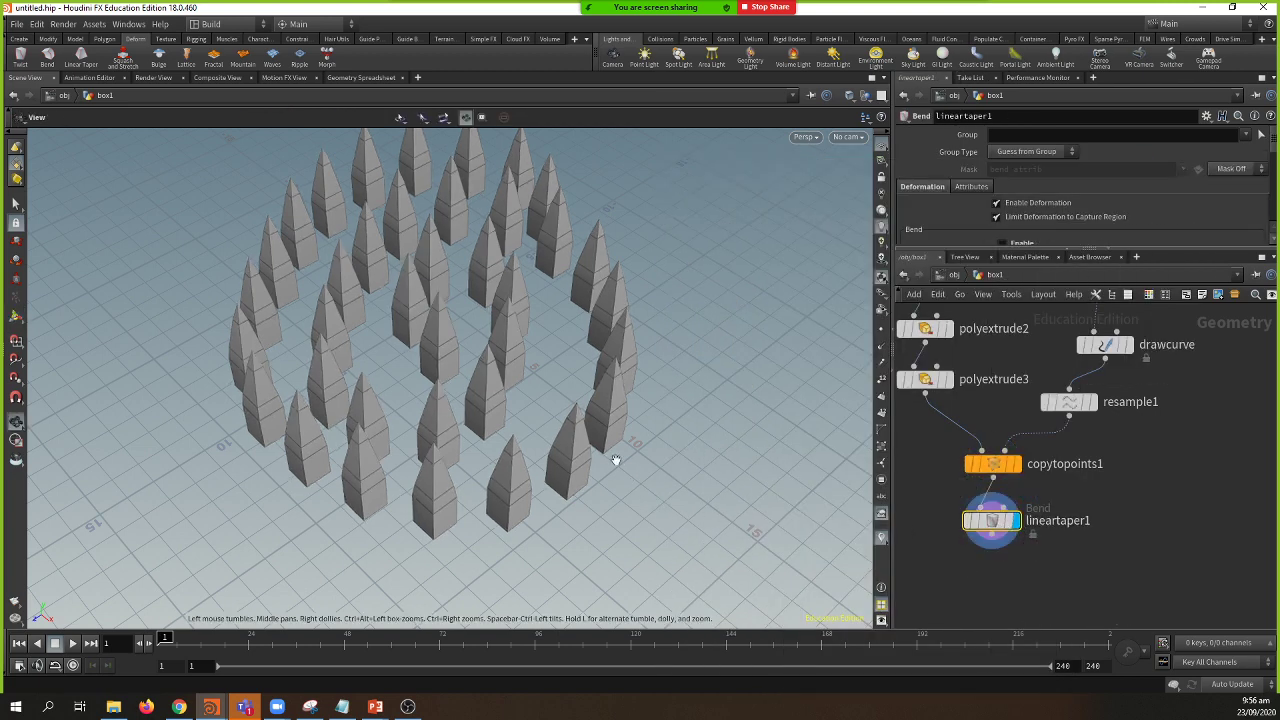
pyautogui.moveTo(616, 460); pyautogui.dragTo(545, 392)
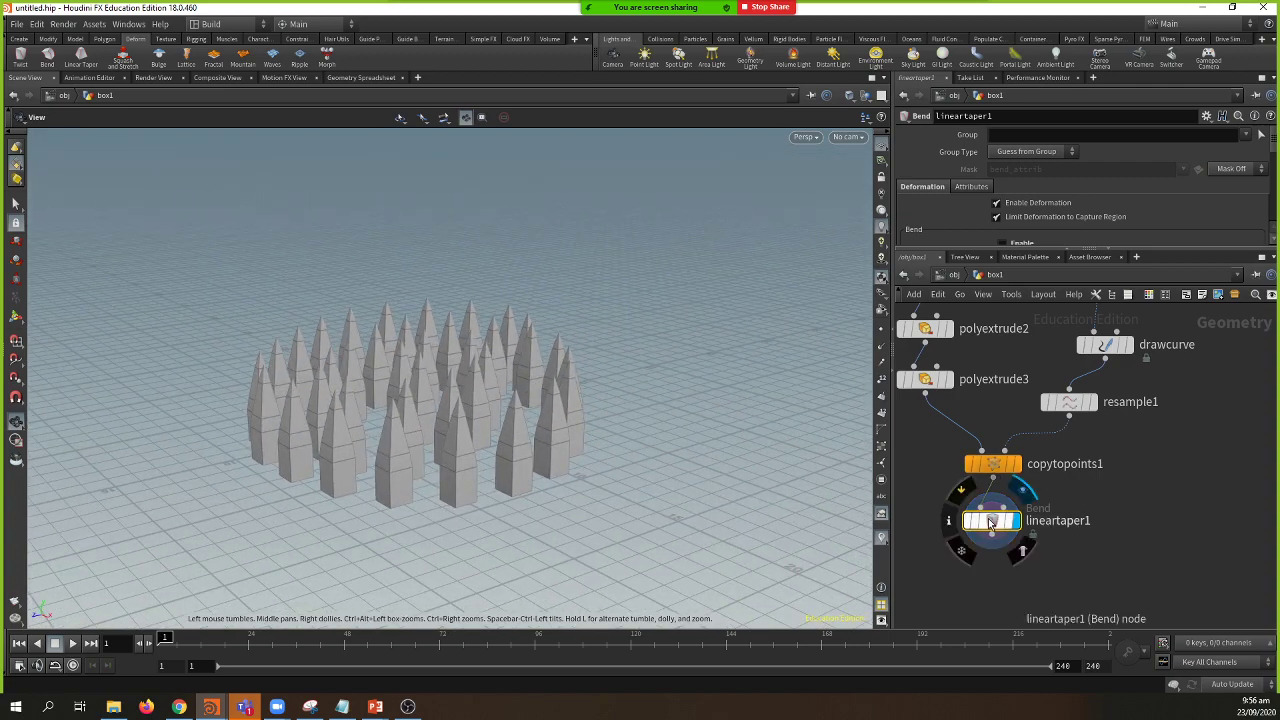
pyautogui.moveTo(990, 518); pyautogui.dragTo(988, 564)
pyautogui.moveTo(992, 463); pyautogui.dragTo(992, 446)
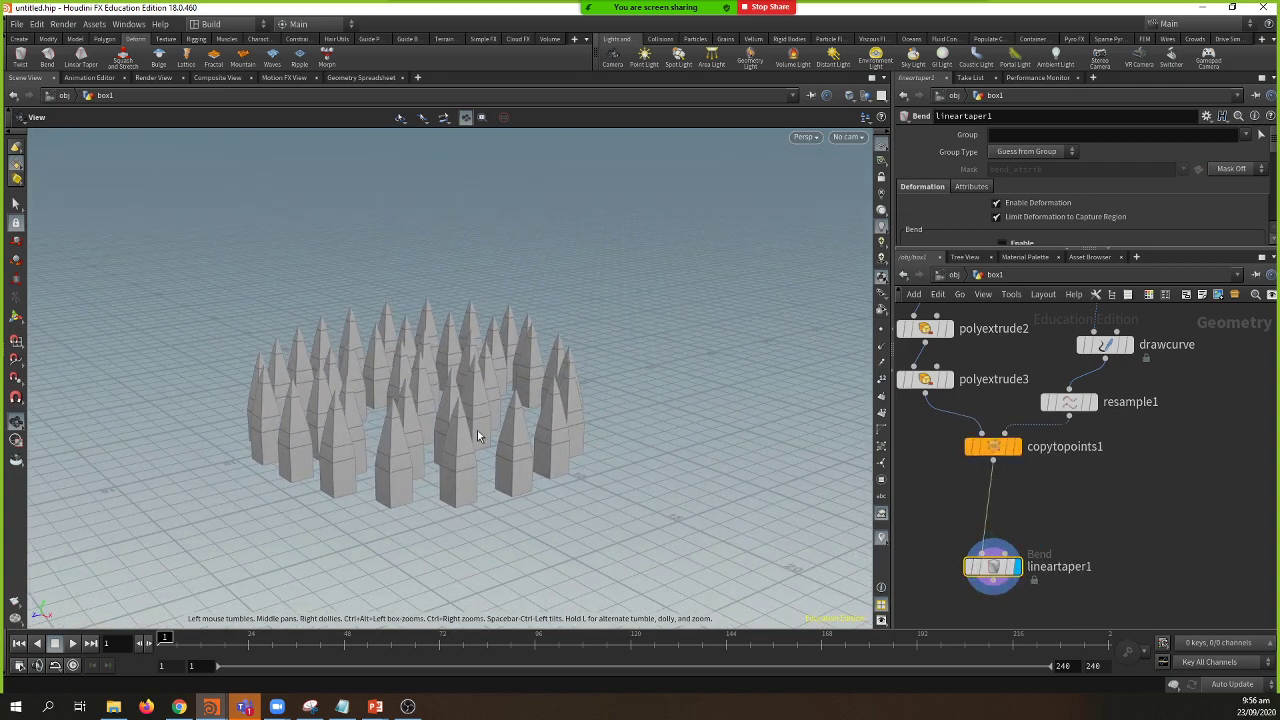
pyautogui.moveTo(477, 430); pyautogui.dragTo(580, 475)
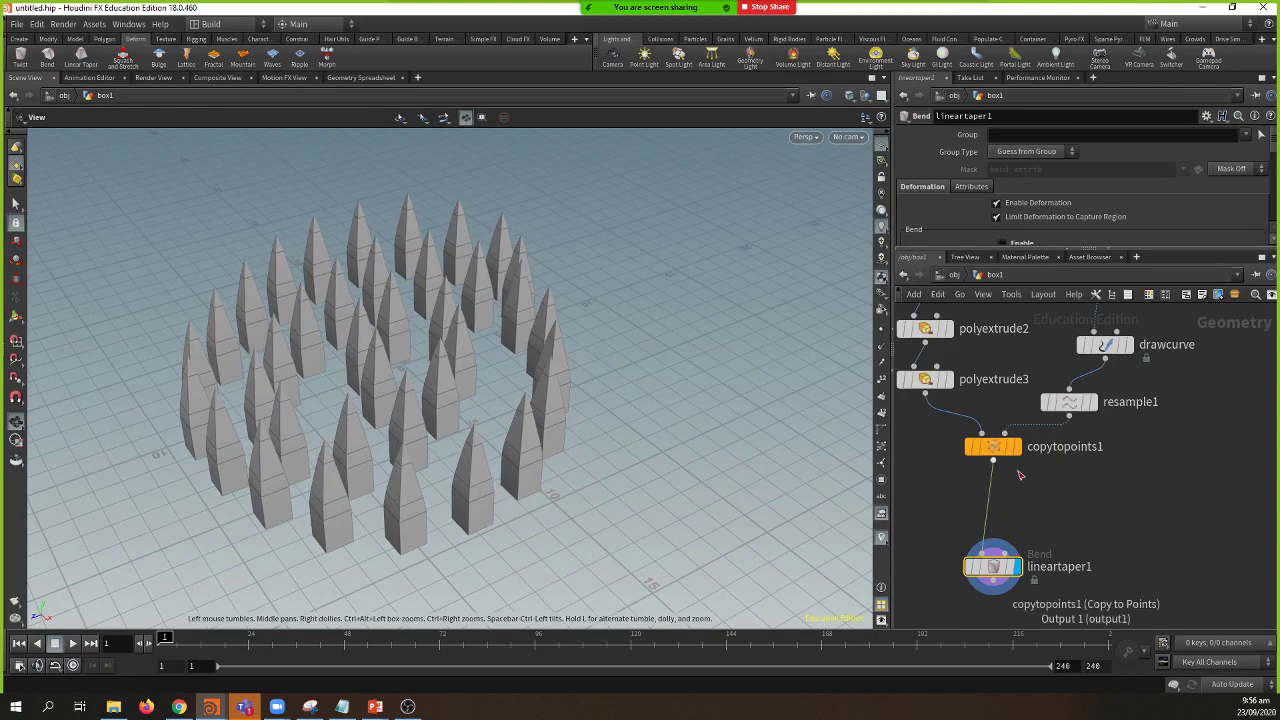
# Step: Search 'sub' in the node list and pick Subdivide
pyautogui.press('Tab')
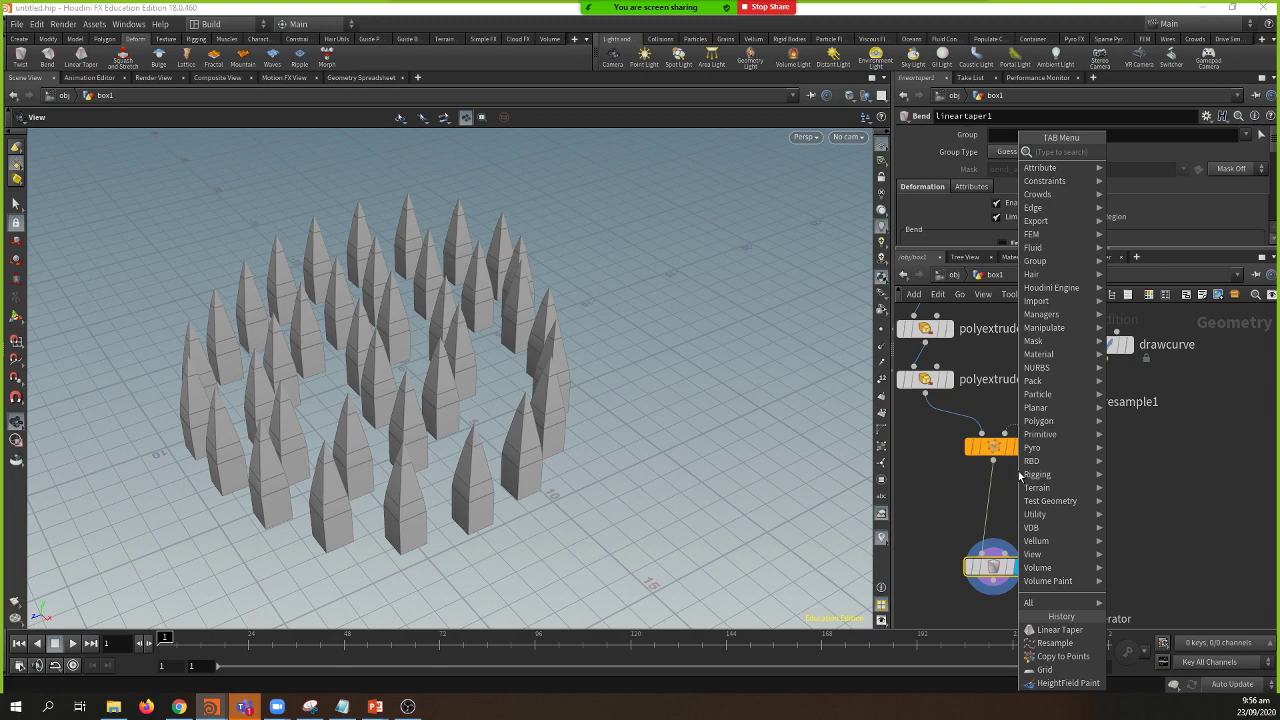
pyautogui.write('sub')
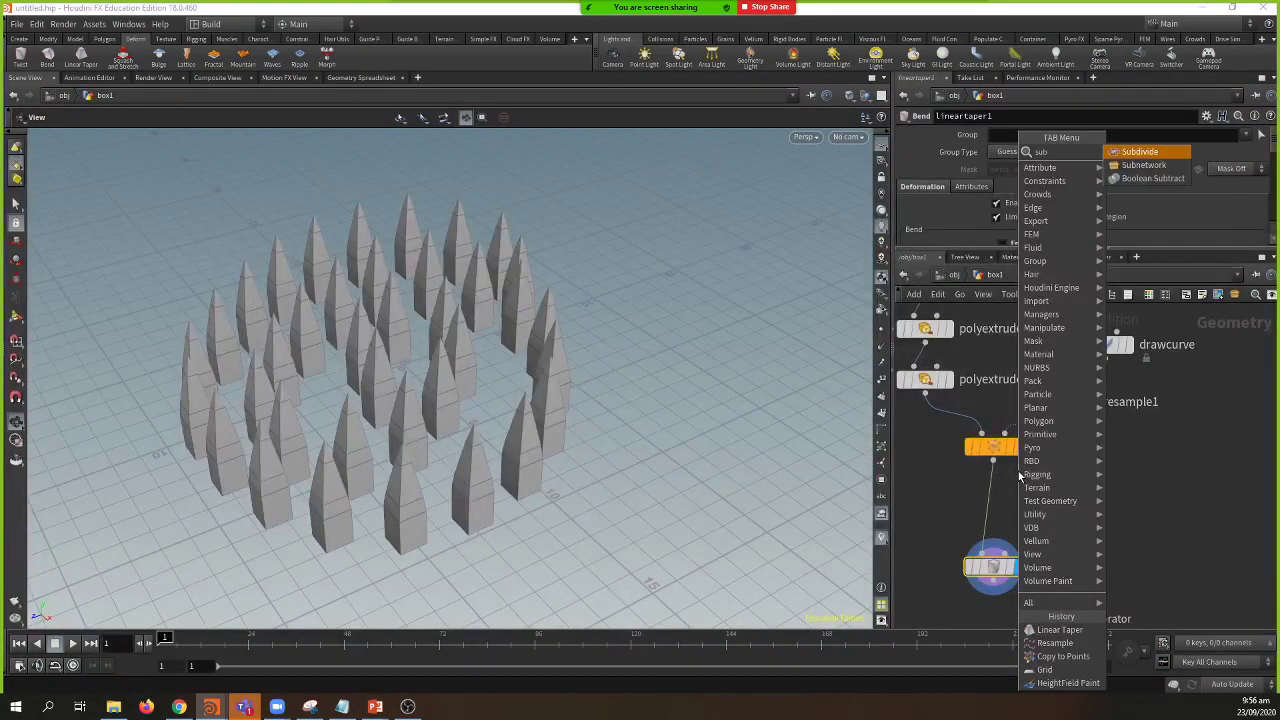
pyautogui.press('Return')
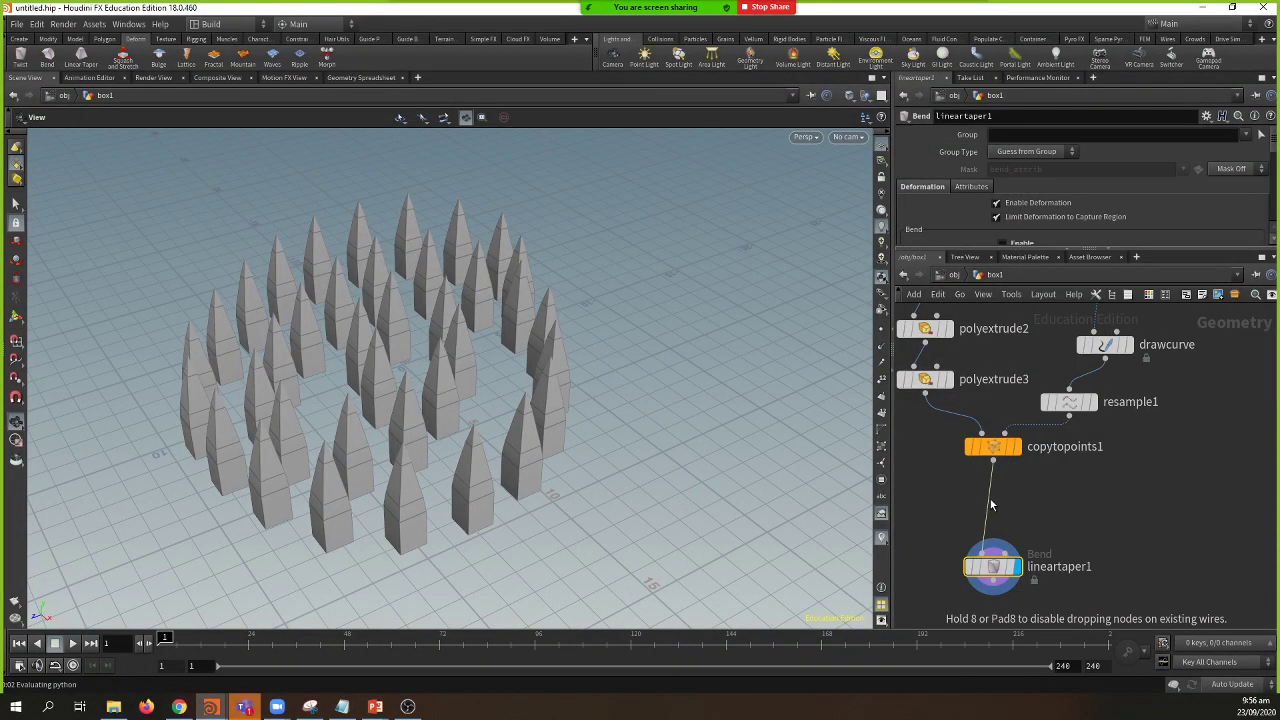
# Step: Insert a Subdivide node between copytopoints1 and lineartaper1
pyautogui.click(991, 505)
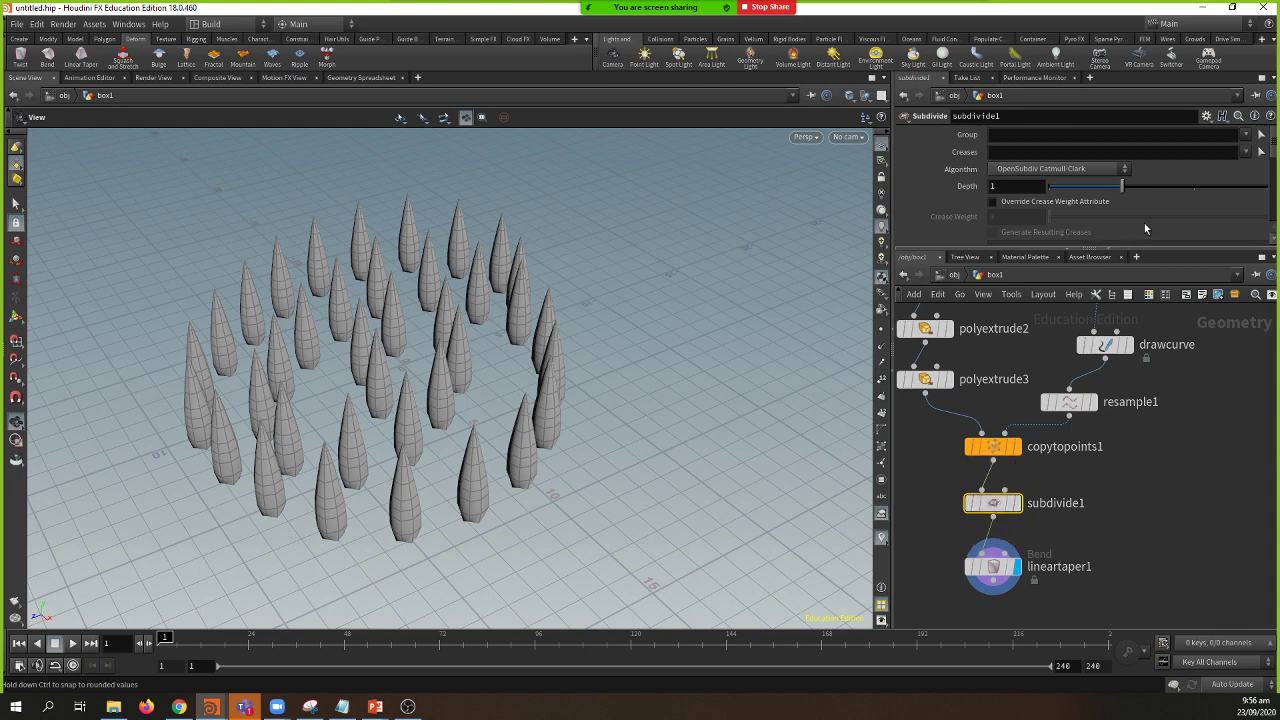
pyautogui.scroll(-4, 1180, 205)
pyautogui.scroll(-2, 1180, 210)
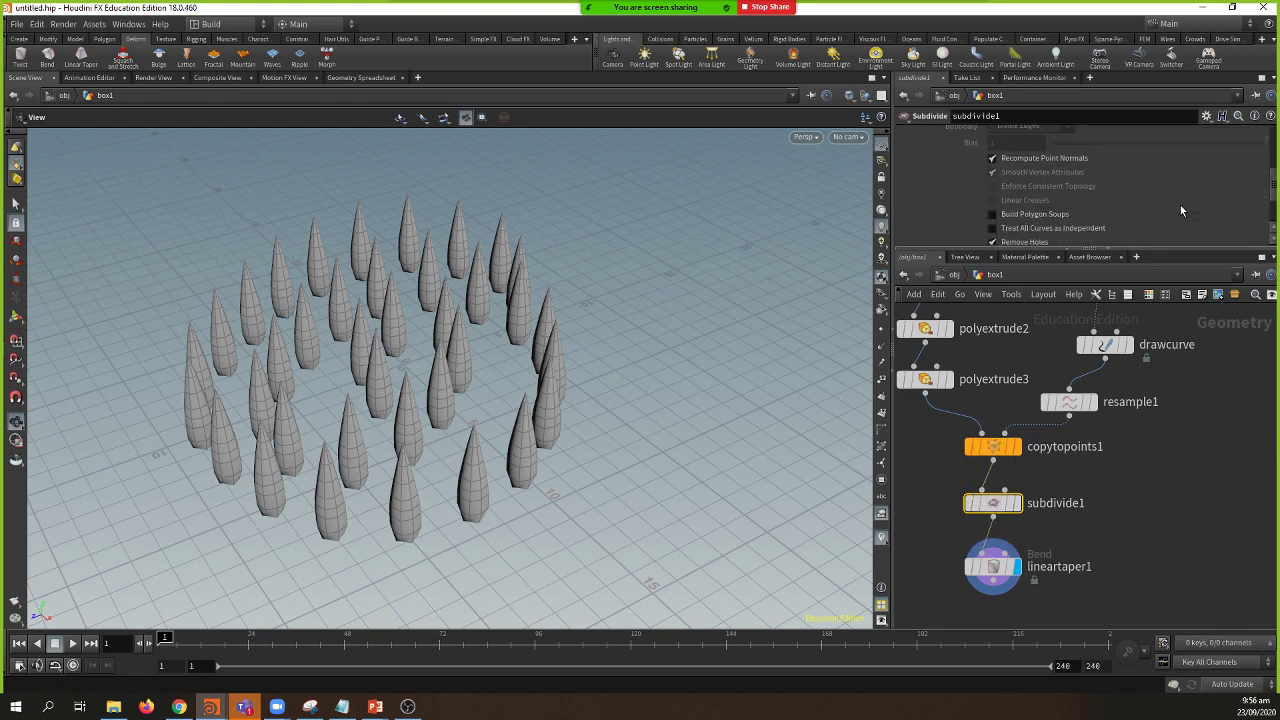
pyautogui.scroll(-1, 1180, 210)
pyautogui.scroll(-2, 1181, 210)
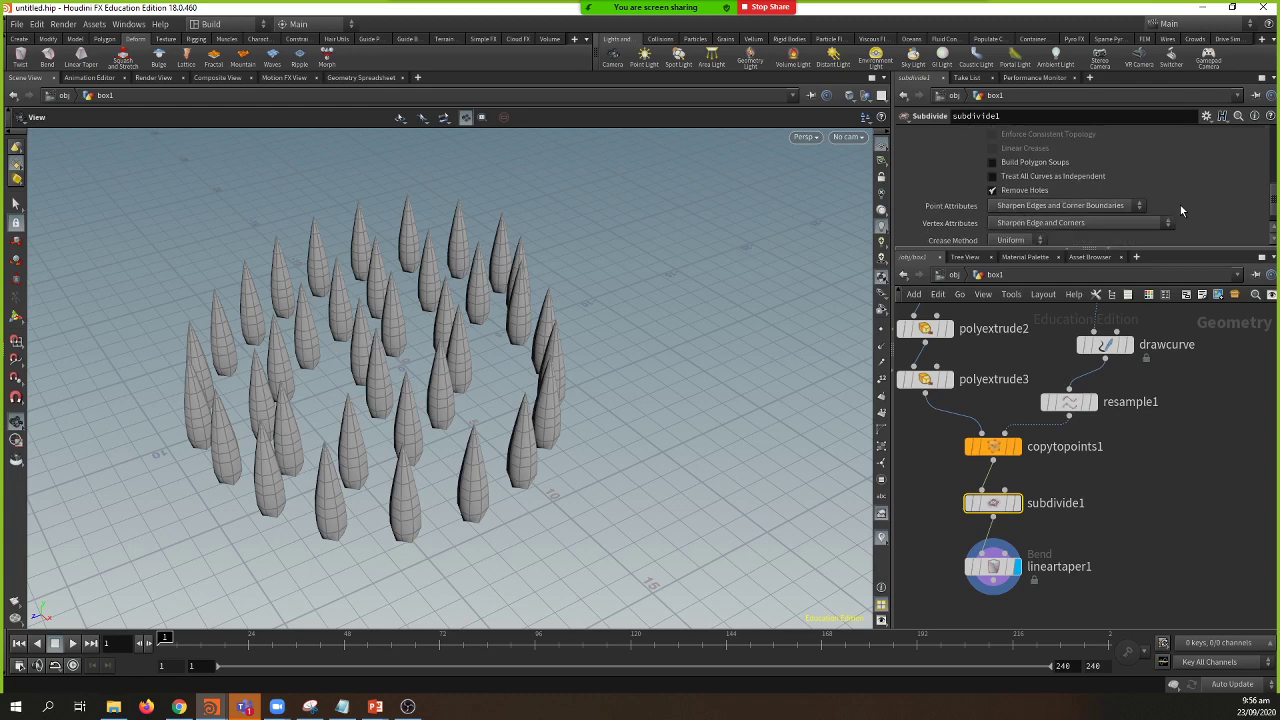
pyautogui.scroll(5, 1180, 205)
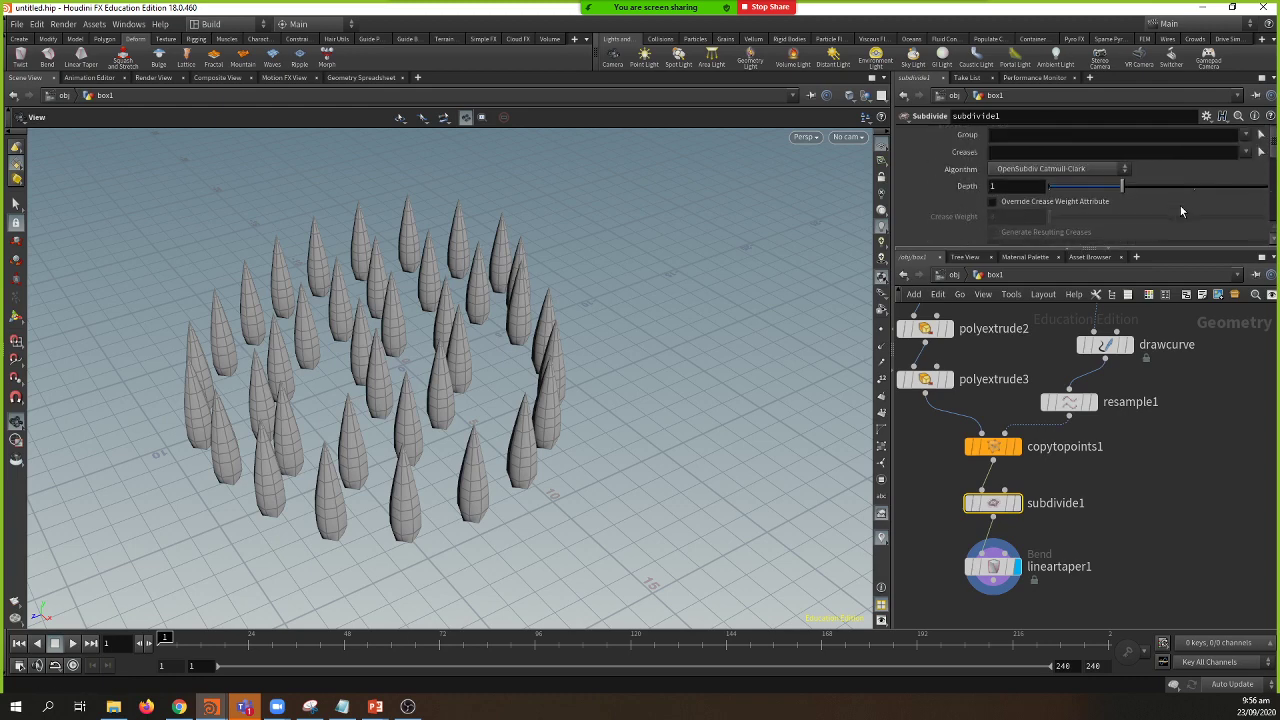
# Step: Set subdivide1 to OpenSubdiv Catmull-Clark with overridden crease weight 2.48 and depth 2
pyautogui.click(1091, 170)
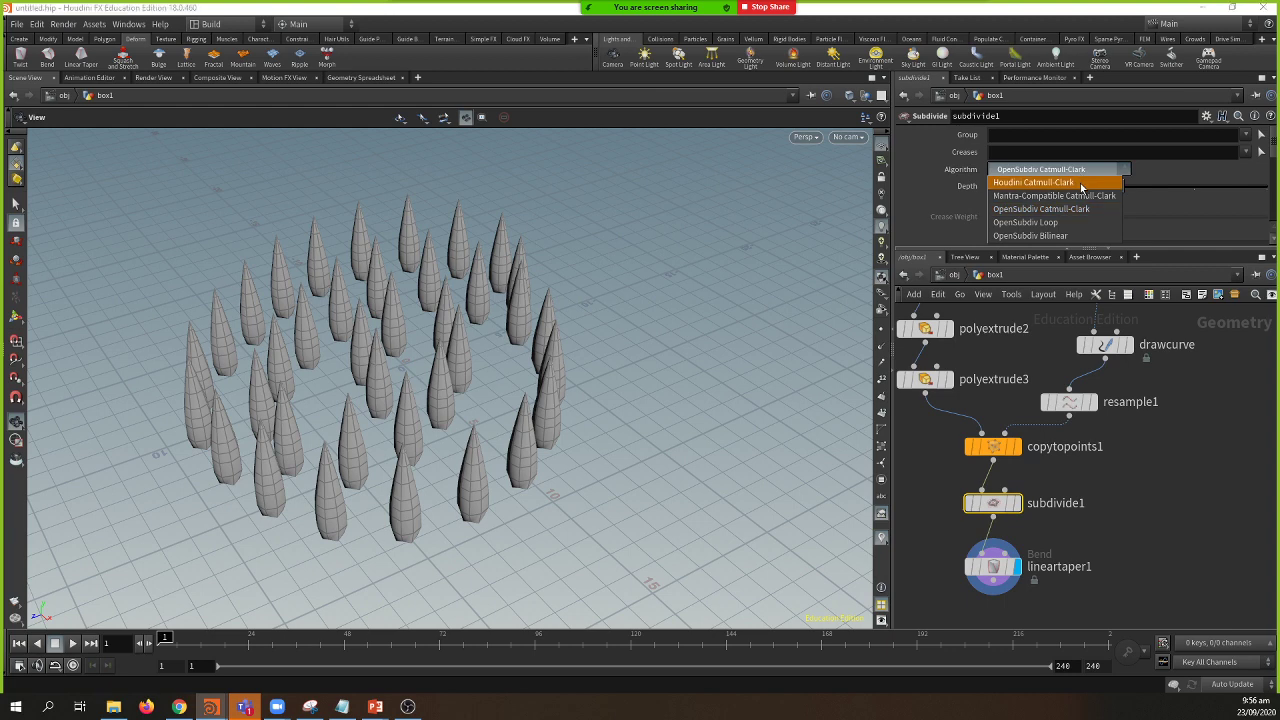
pyautogui.click(1081, 184)
pyautogui.click(1097, 172)
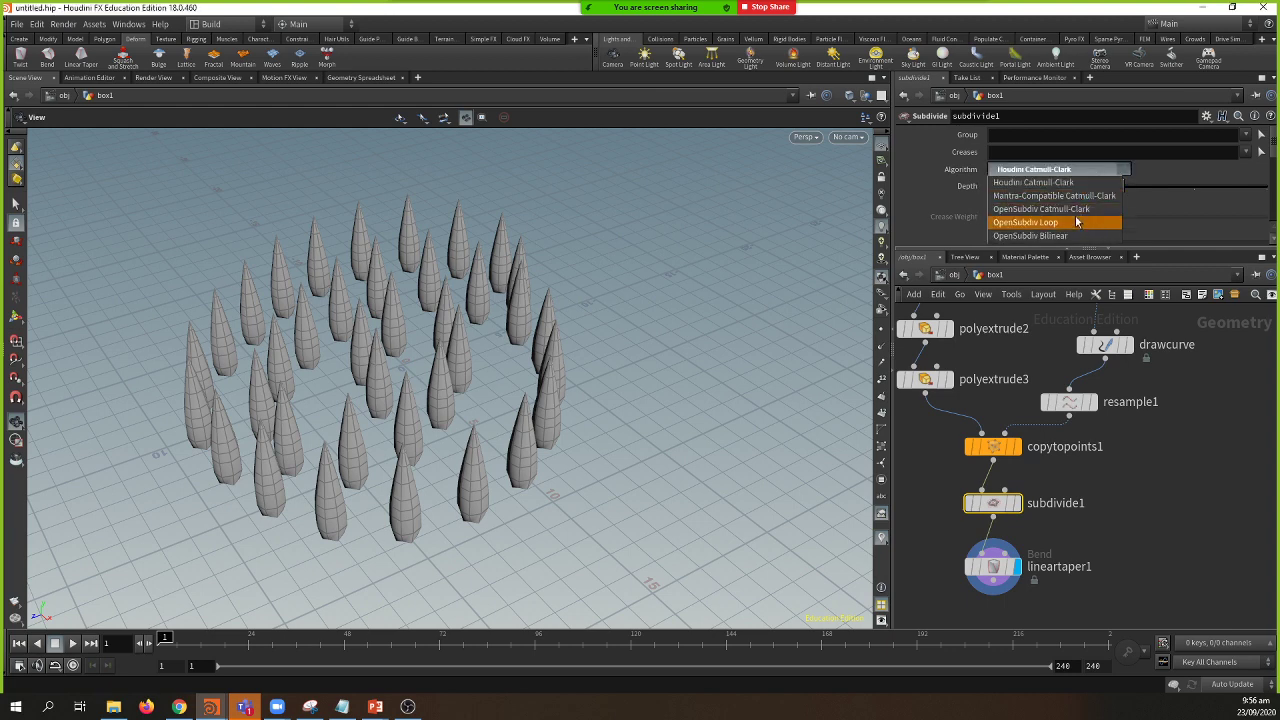
pyautogui.click(1078, 209)
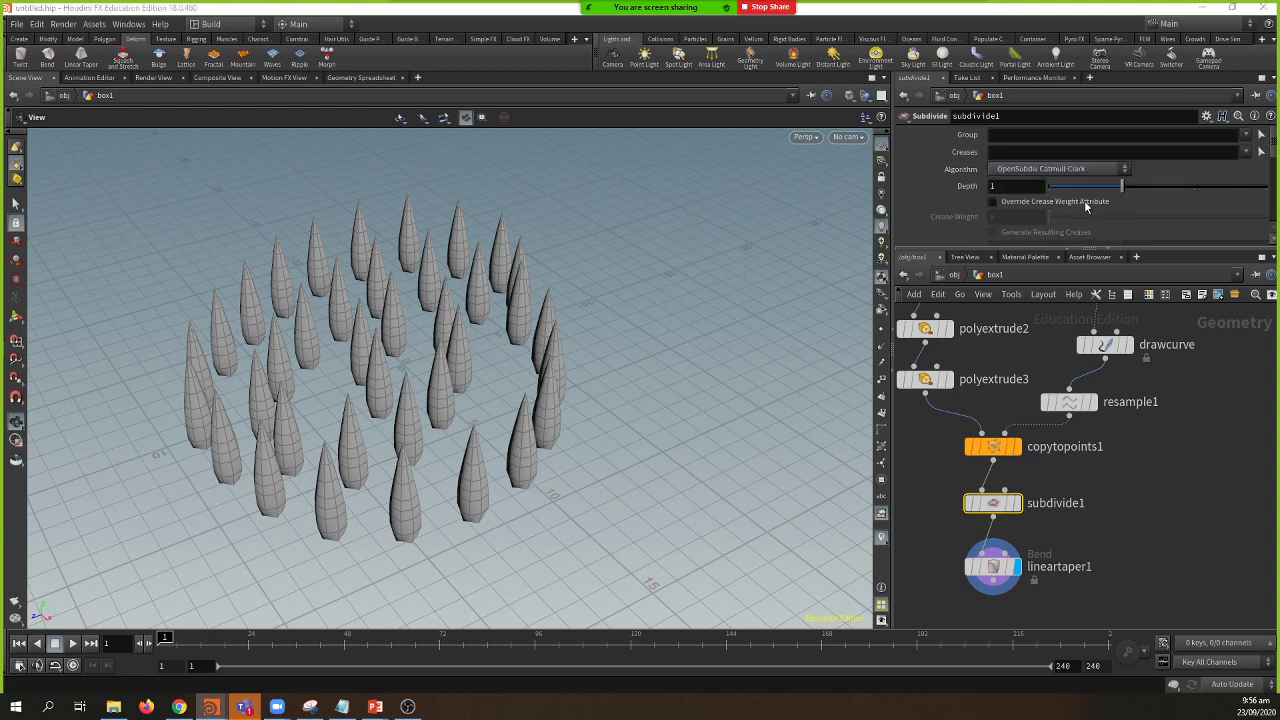
pyautogui.click(1087, 204)
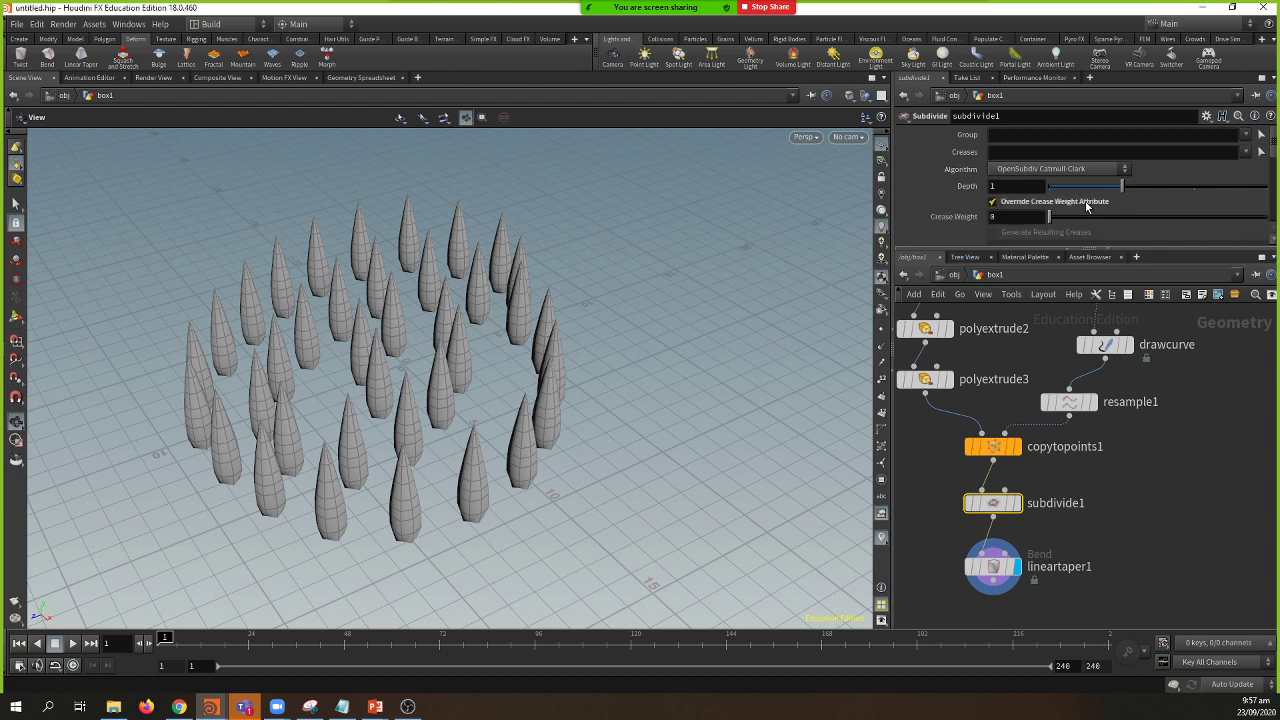
pyautogui.moveTo(1060, 222); pyautogui.dragTo(1104, 238)
pyautogui.moveTo(1124, 189); pyautogui.dragTo(1222, 201)
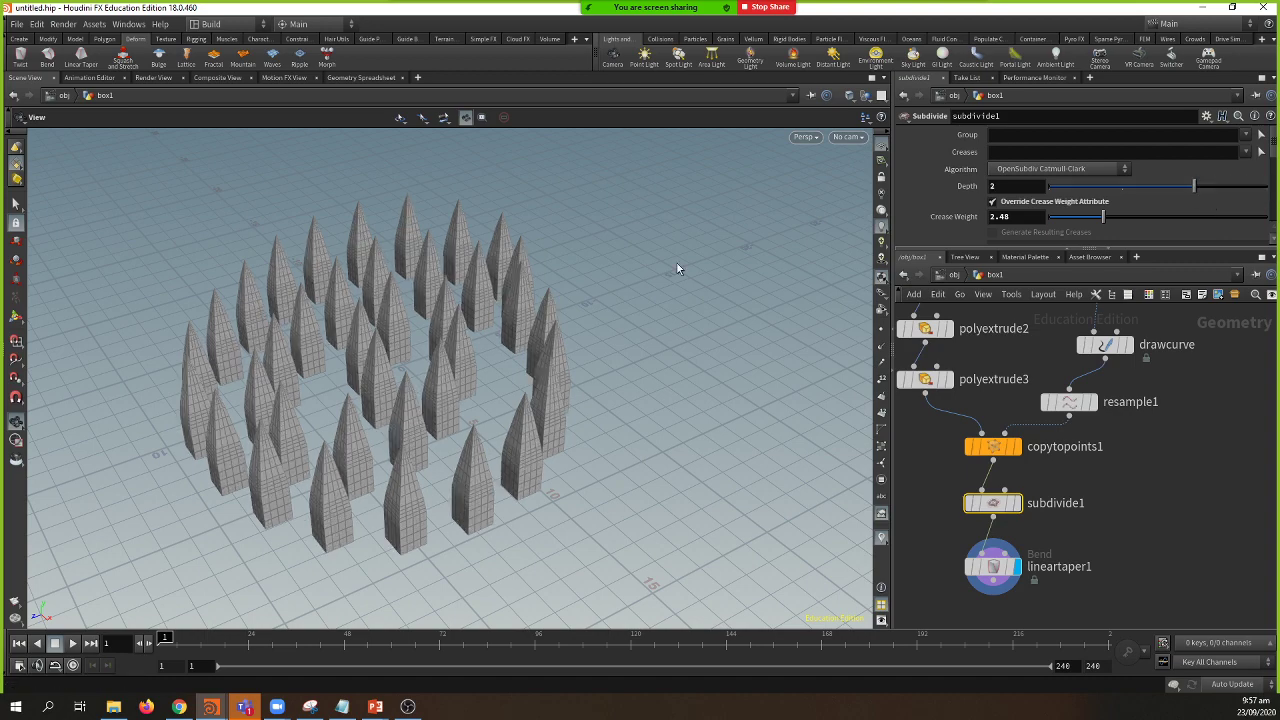
# Step: Orbit around the ring of spires and select the lineartaper1 node
pyautogui.moveTo(495, 362); pyautogui.dragTo(520, 306)
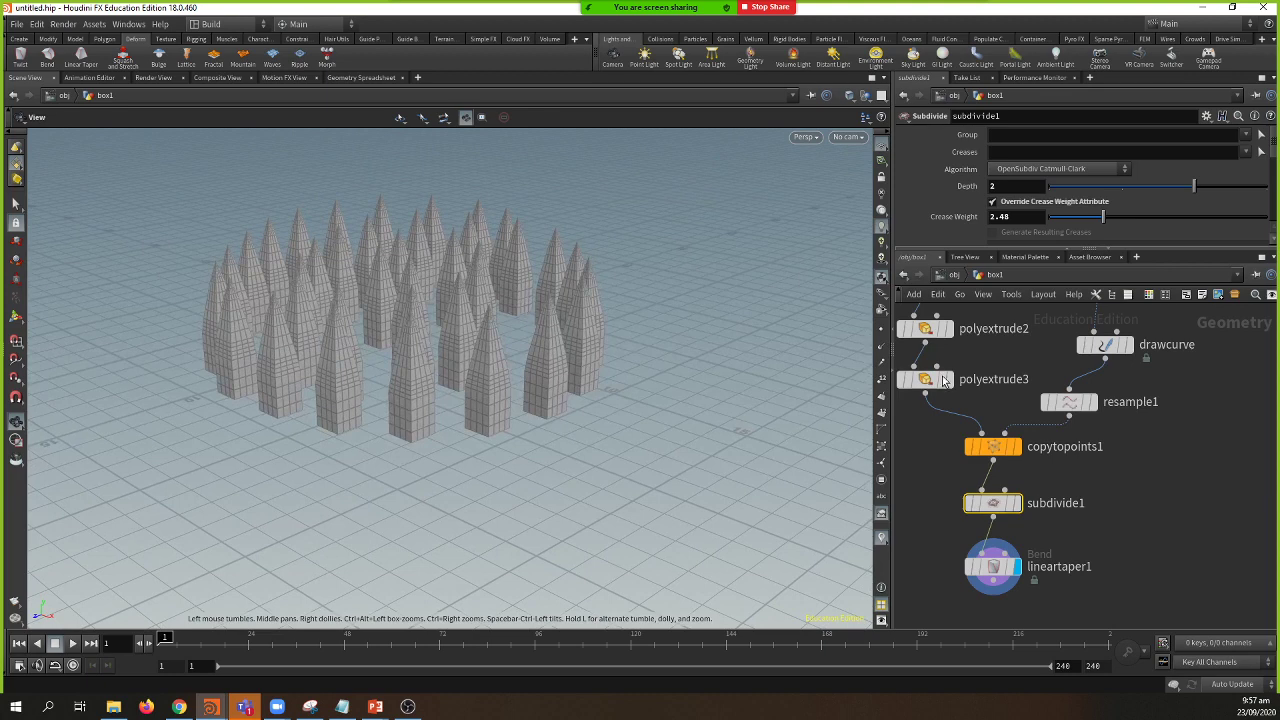
pyautogui.moveTo(1078, 481); pyautogui.dragTo(1078, 447, button='middle')
pyautogui.click(995, 540)
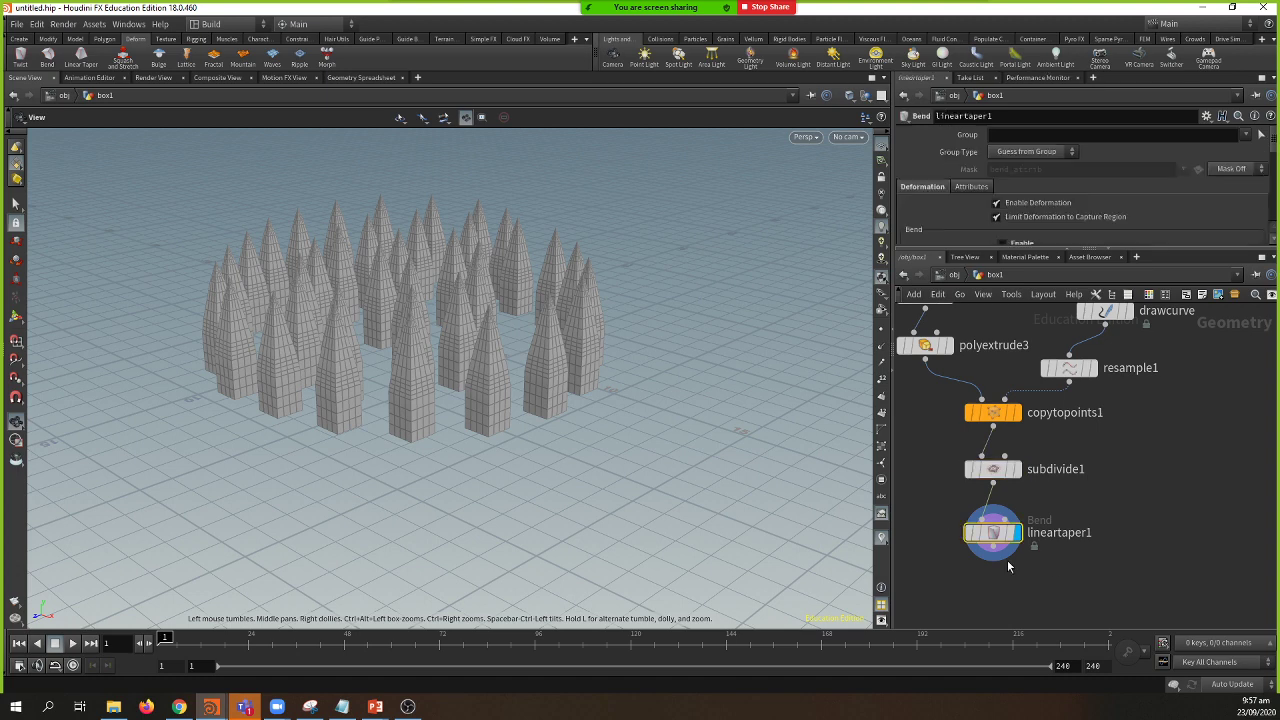
pyautogui.moveTo(990, 541)
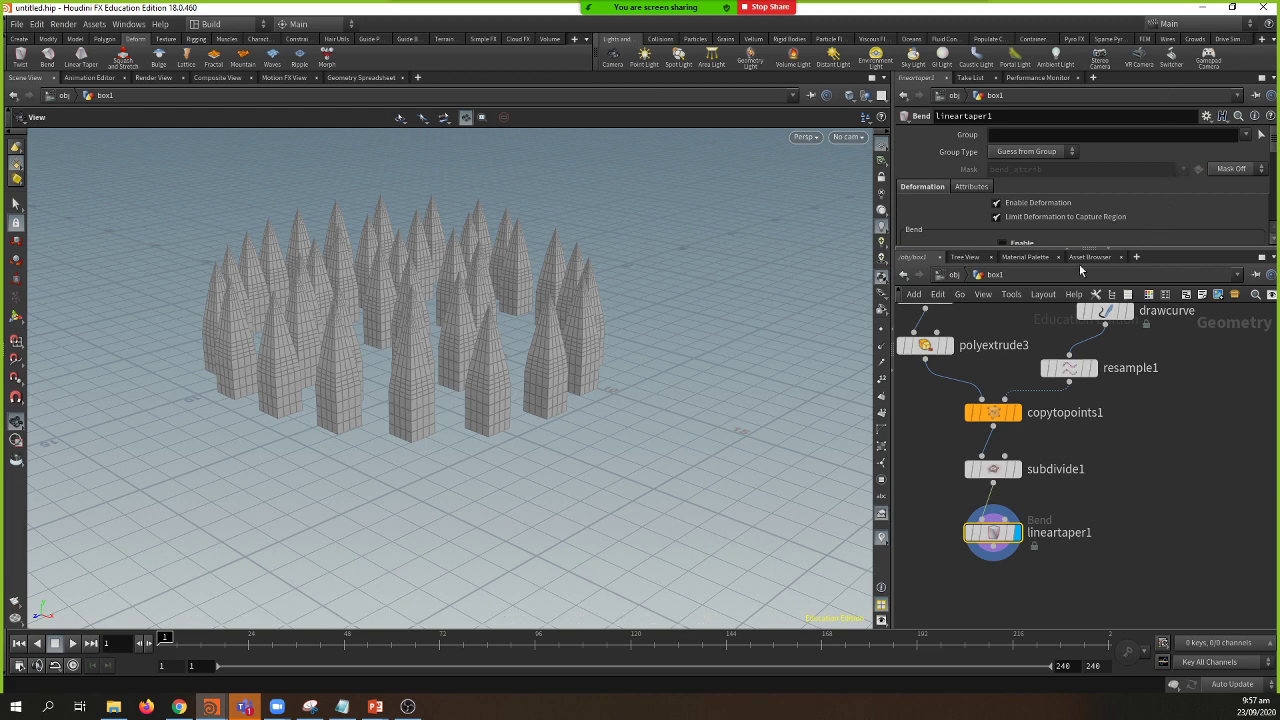
# Step: Look down on the spikes and try a lineartaper1 taper amount of 1.56
pyautogui.moveTo(1034, 251); pyautogui.dragTo(1032, 370)
pyautogui.press('Return')
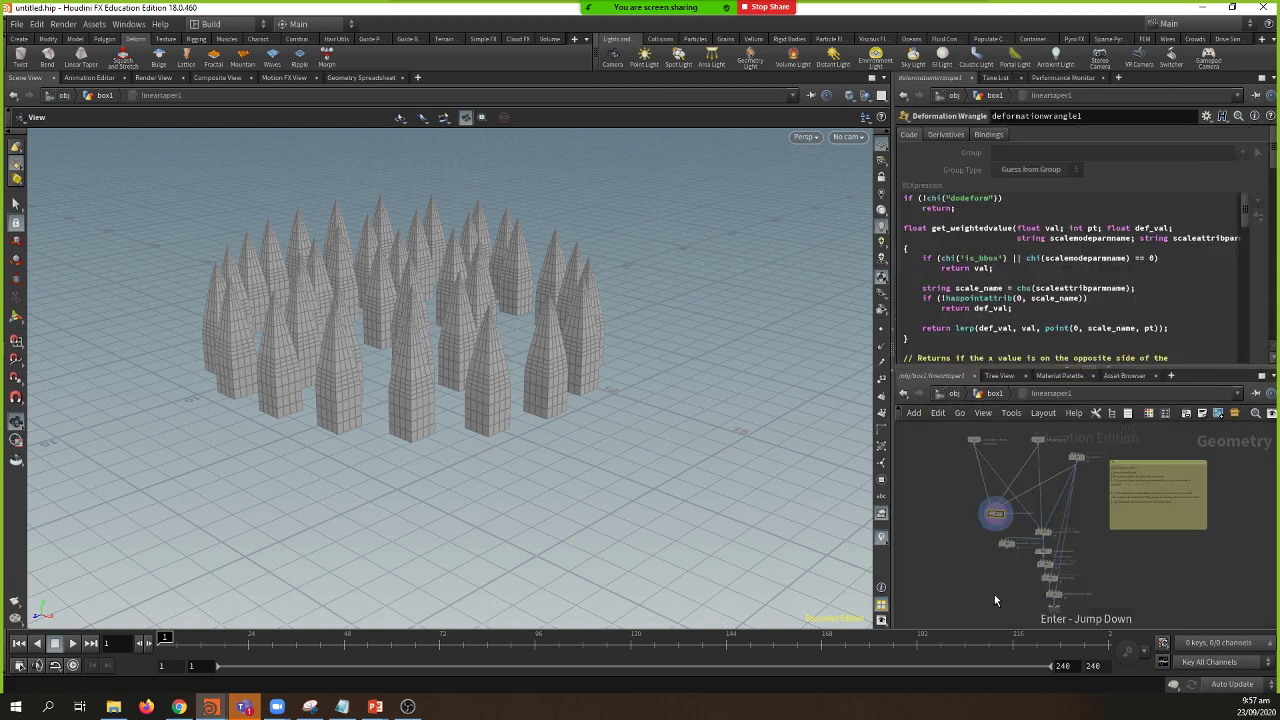
pyautogui.click(990, 394)
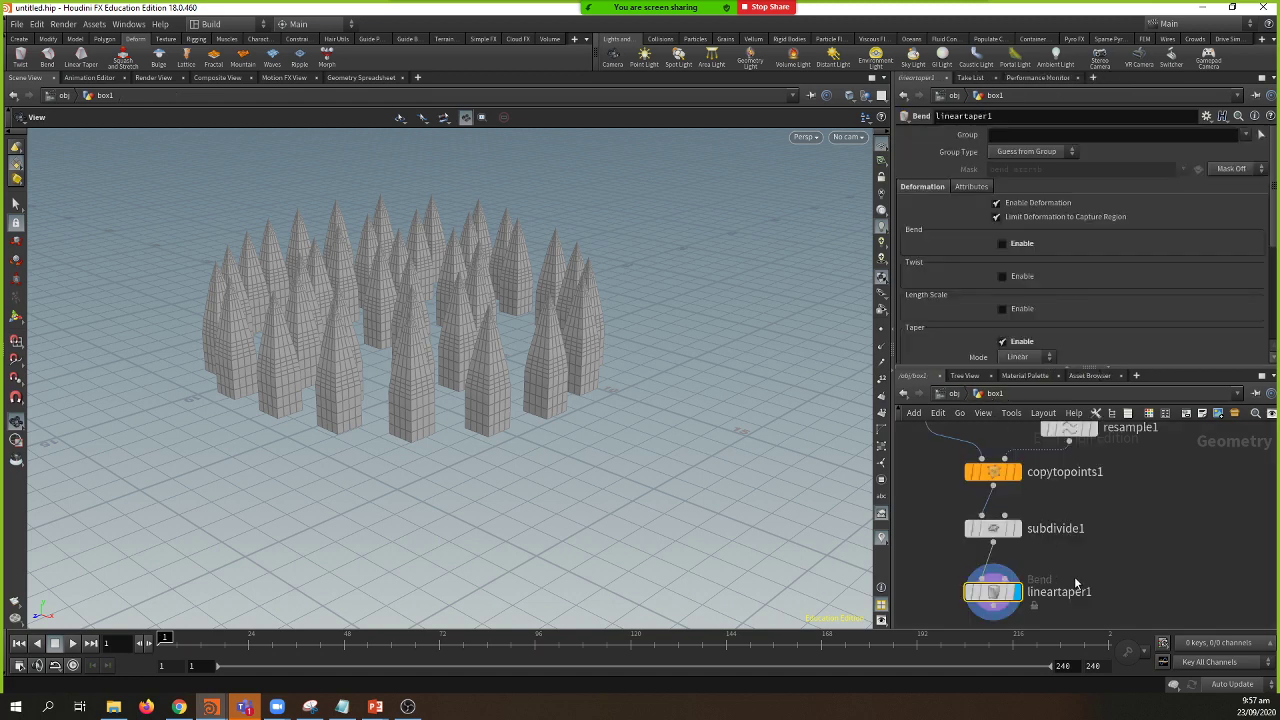
pyautogui.scroll(-6, 1105, 314)
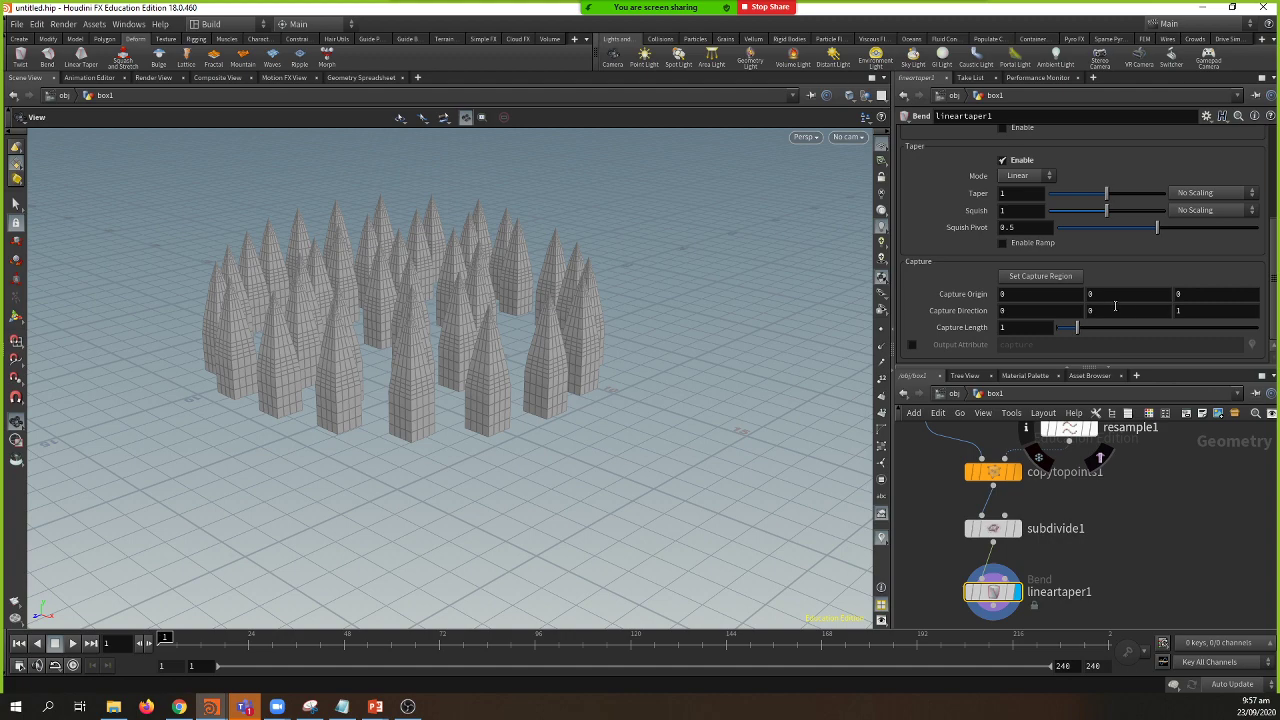
pyautogui.moveTo(571, 263); pyautogui.dragTo(562, 348)
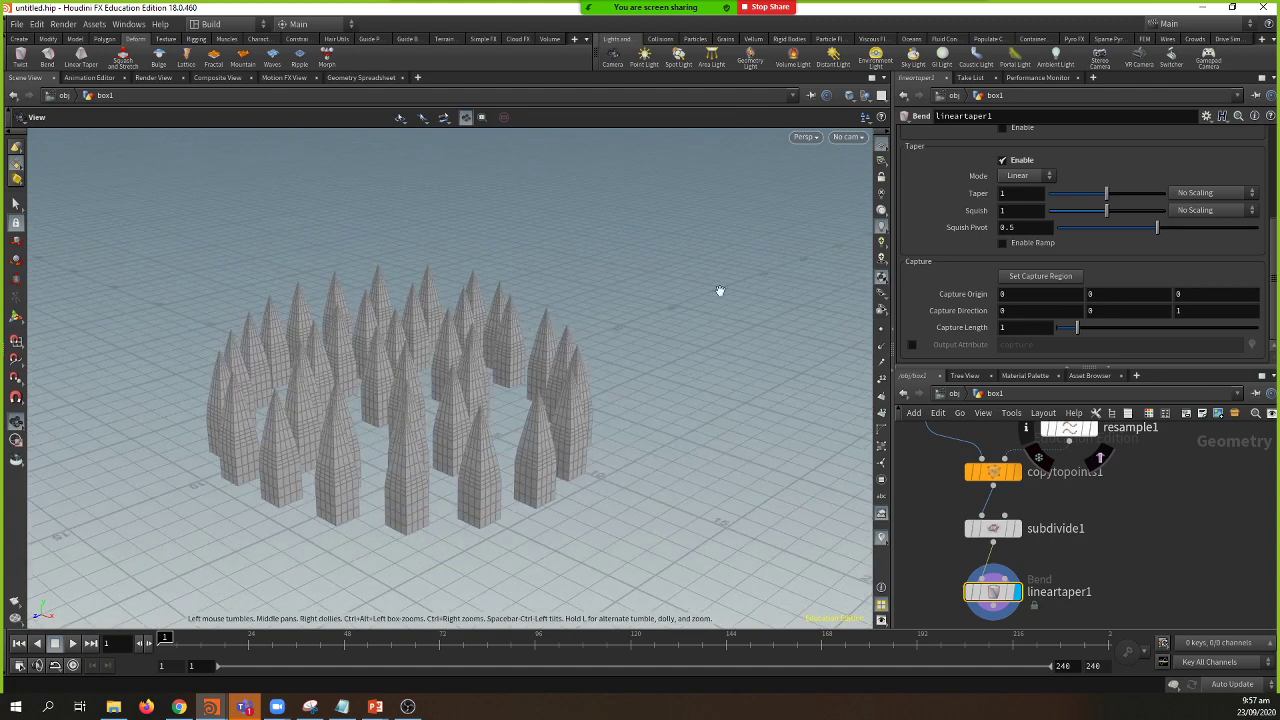
pyautogui.scroll(1, 966, 273)
pyautogui.scroll(2, 966, 273)
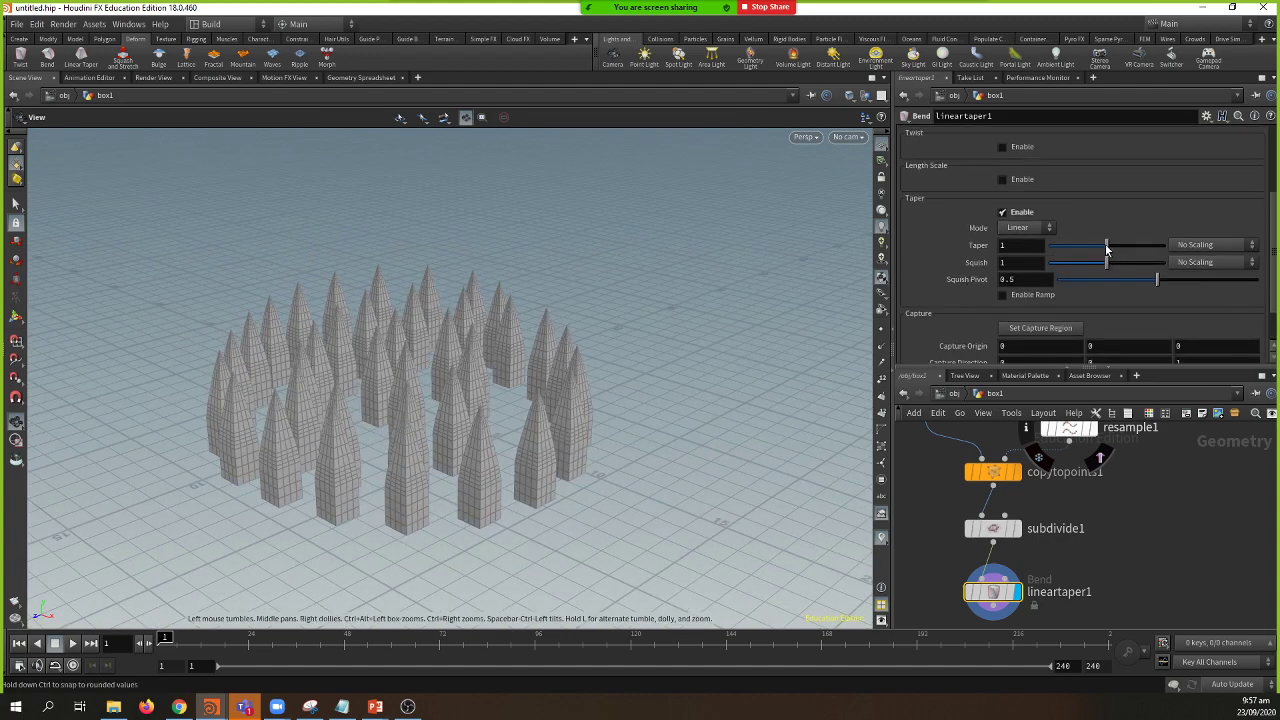
pyautogui.moveTo(1105, 245); pyautogui.dragTo(1139, 245)
pyautogui.moveTo(694, 317); pyautogui.dragTo(500, 335)
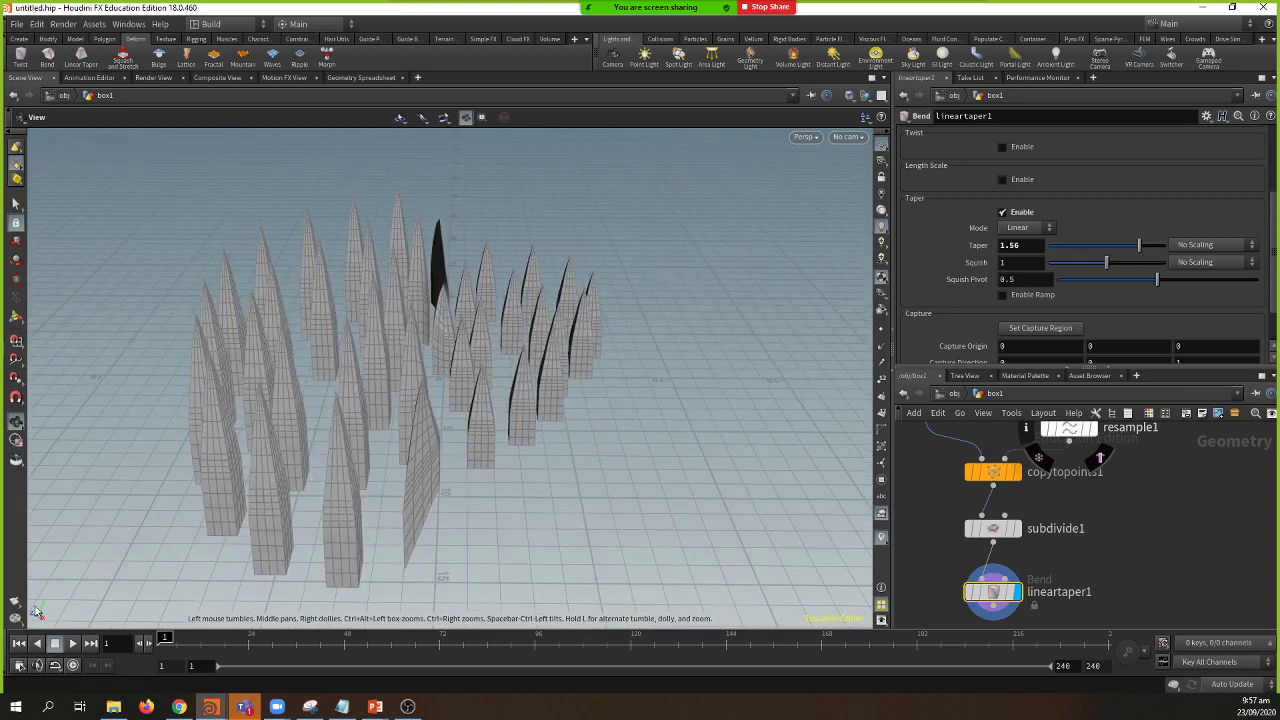
pyautogui.scroll(-1, 1060, 345)
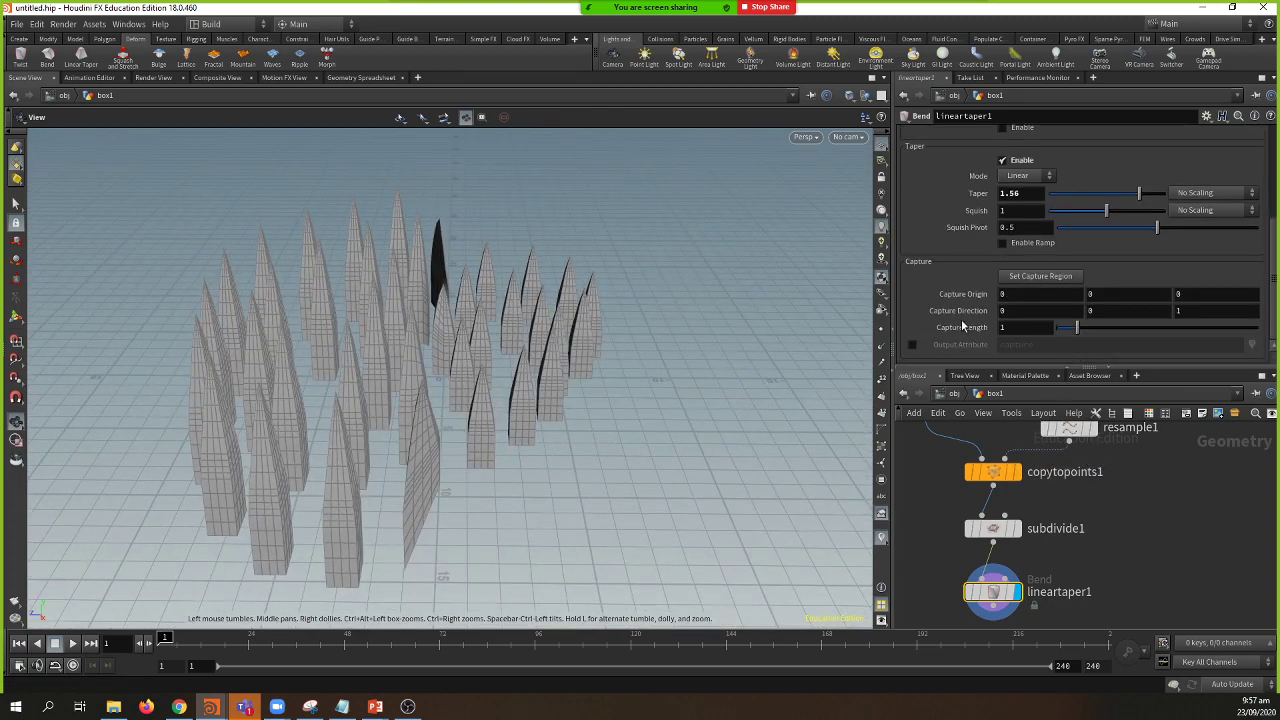
# Step: Set the capture direction's Y component to 1, making it 0,1,0
pyautogui.click(1138, 311)
pyautogui.write('1')
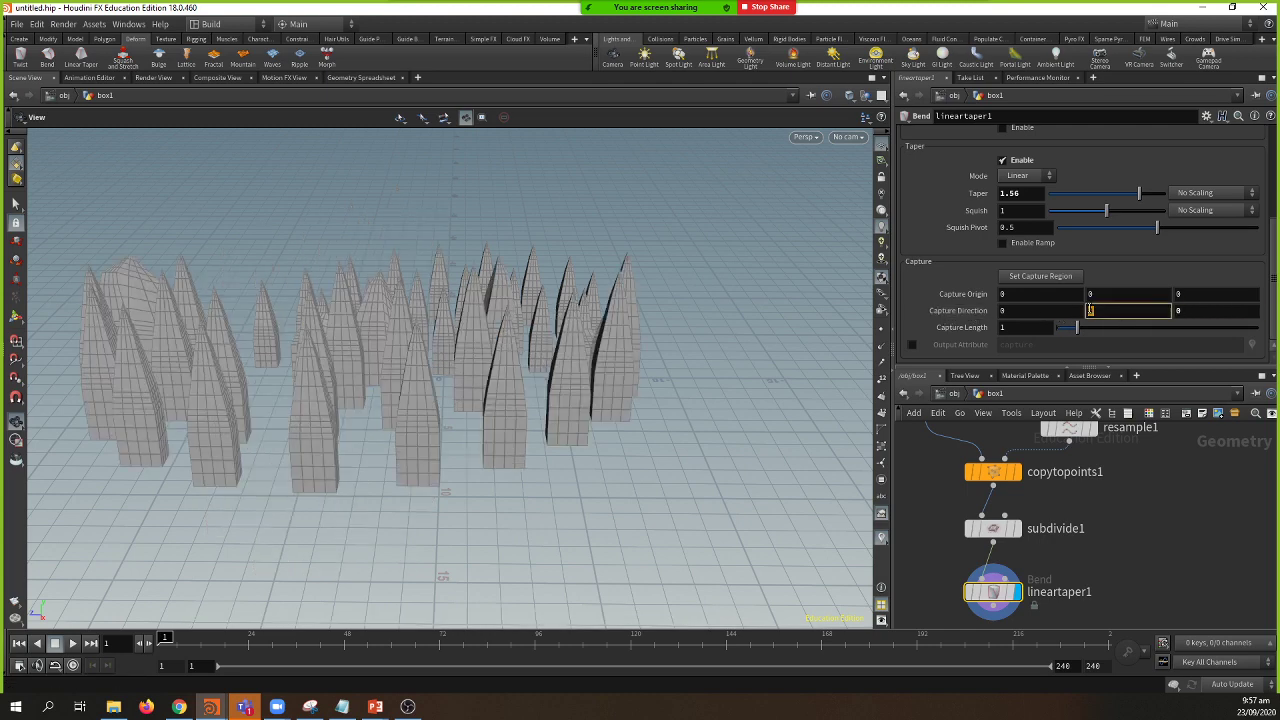
pyautogui.press('Return')
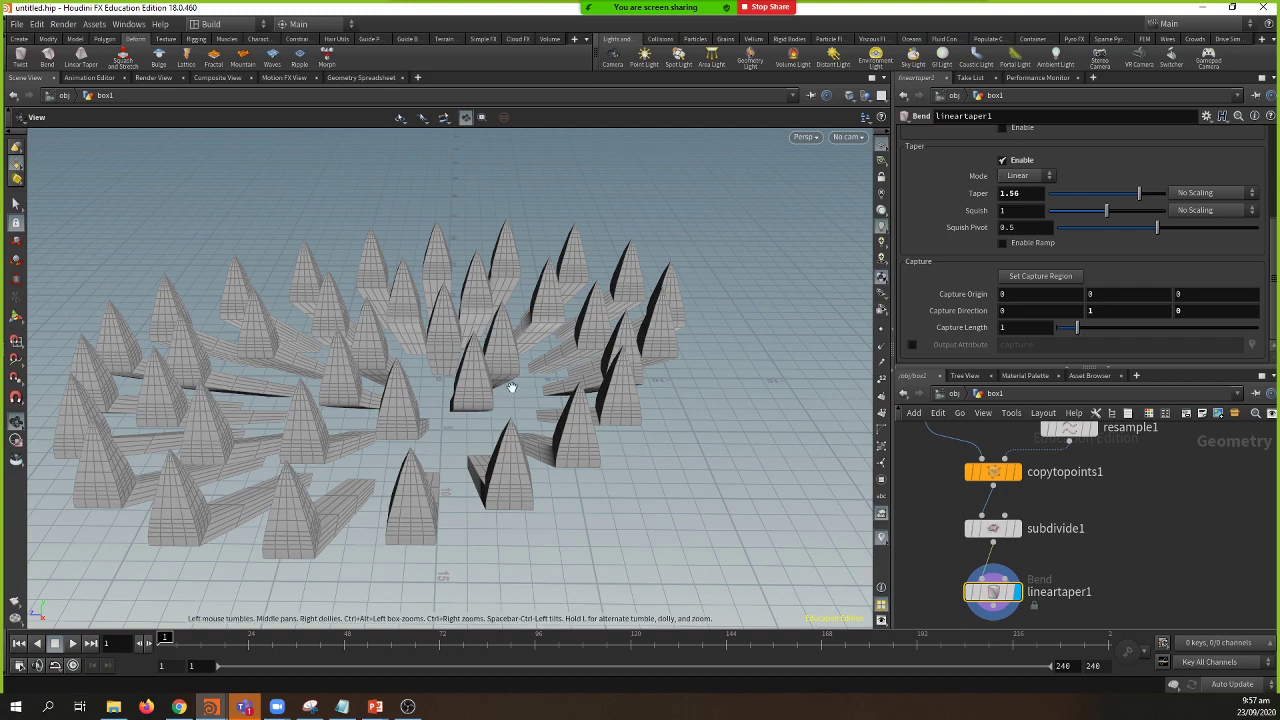
pyautogui.moveTo(641, 347)
pyautogui.mouseDown()
pyautogui.moveTo(636, 300)
pyautogui.moveTo(632, 343)
pyautogui.mouseUp()
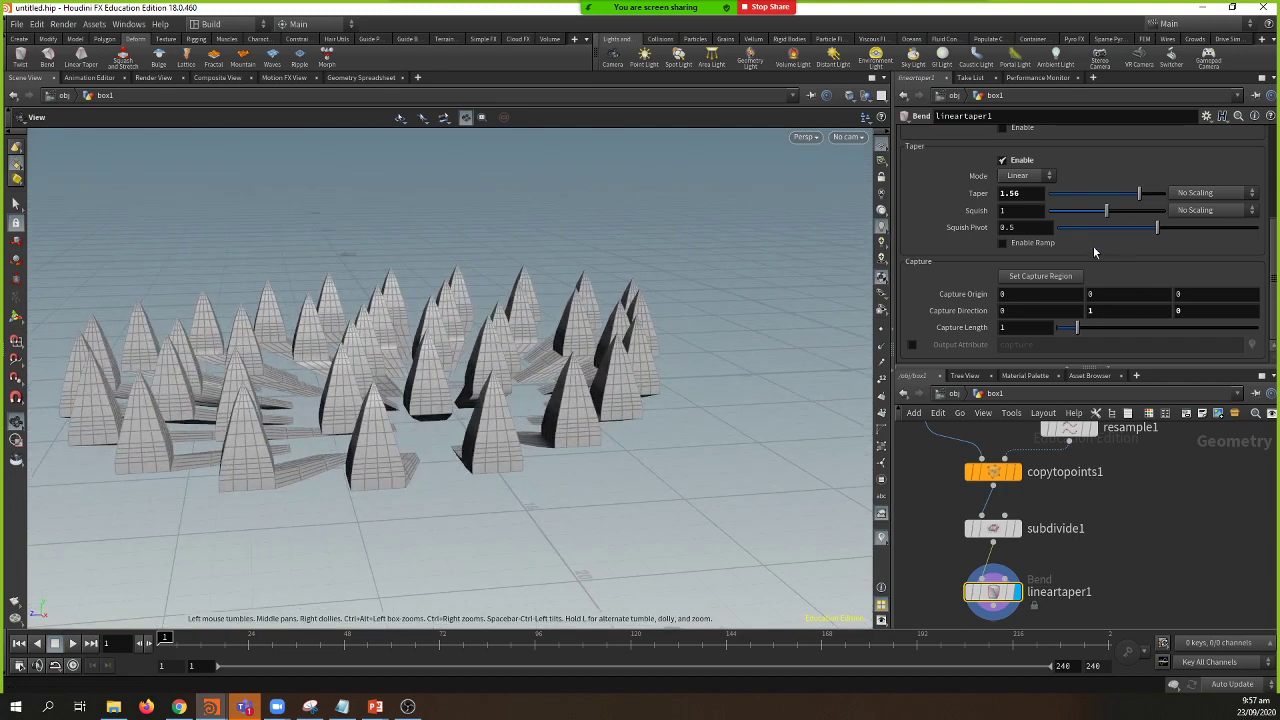
# Step: Set the capture length to 20 and reduce the taper amount to 0
pyautogui.moveTo(1077, 328); pyautogui.dragTo(1277, 341)
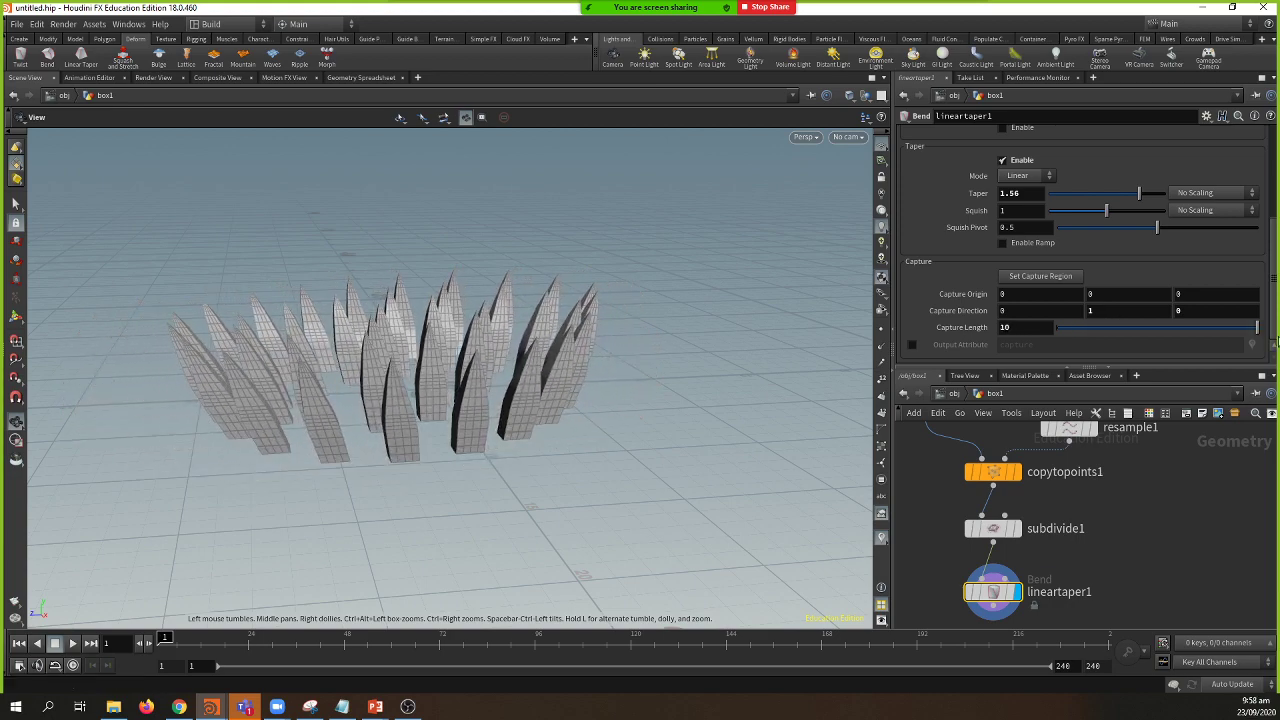
pyautogui.moveTo(581, 342); pyautogui.dragTo(457, 380)
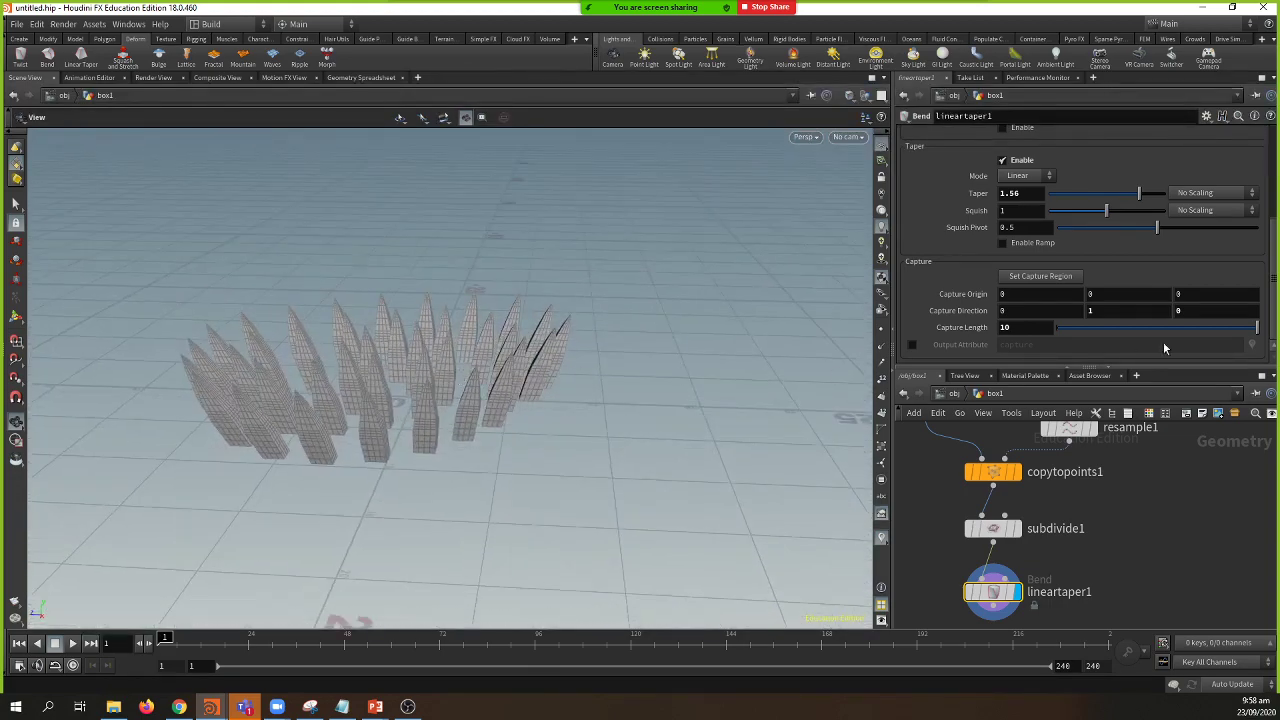
pyautogui.click(1035, 327)
pyautogui.write('20')
pyautogui.press('Return')
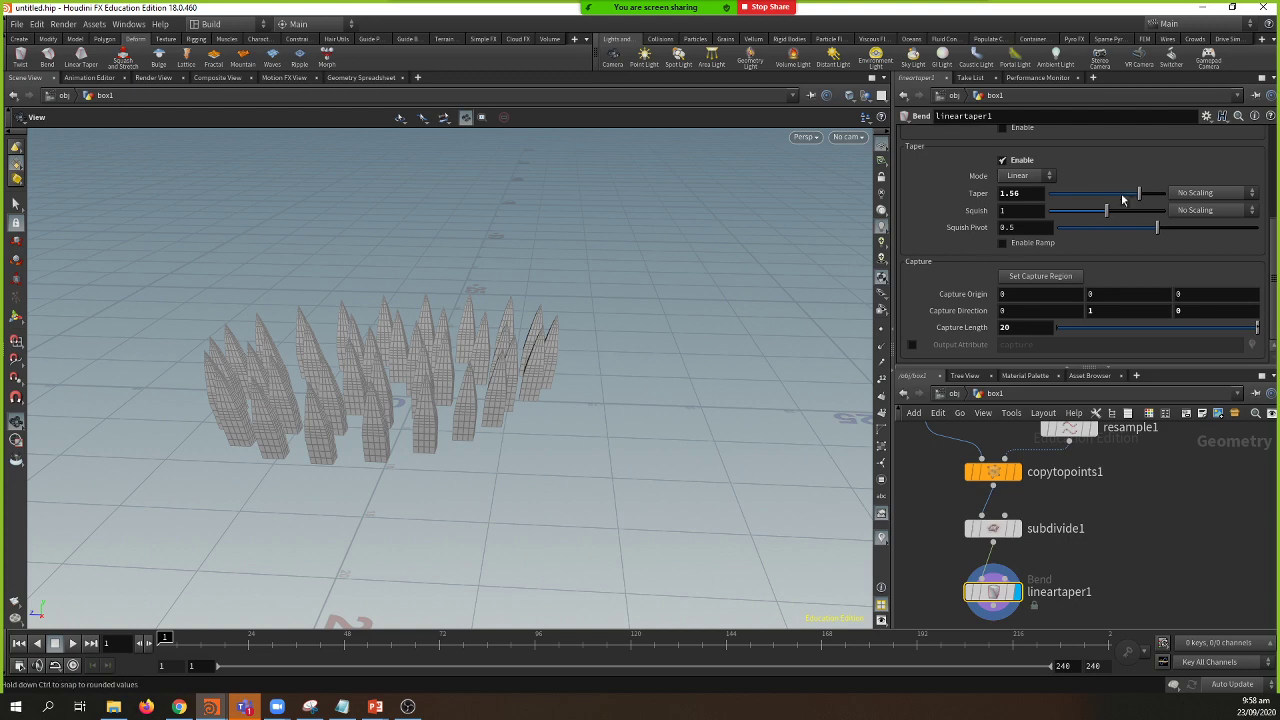
pyautogui.moveTo(1134, 191); pyautogui.dragTo(1047, 216)
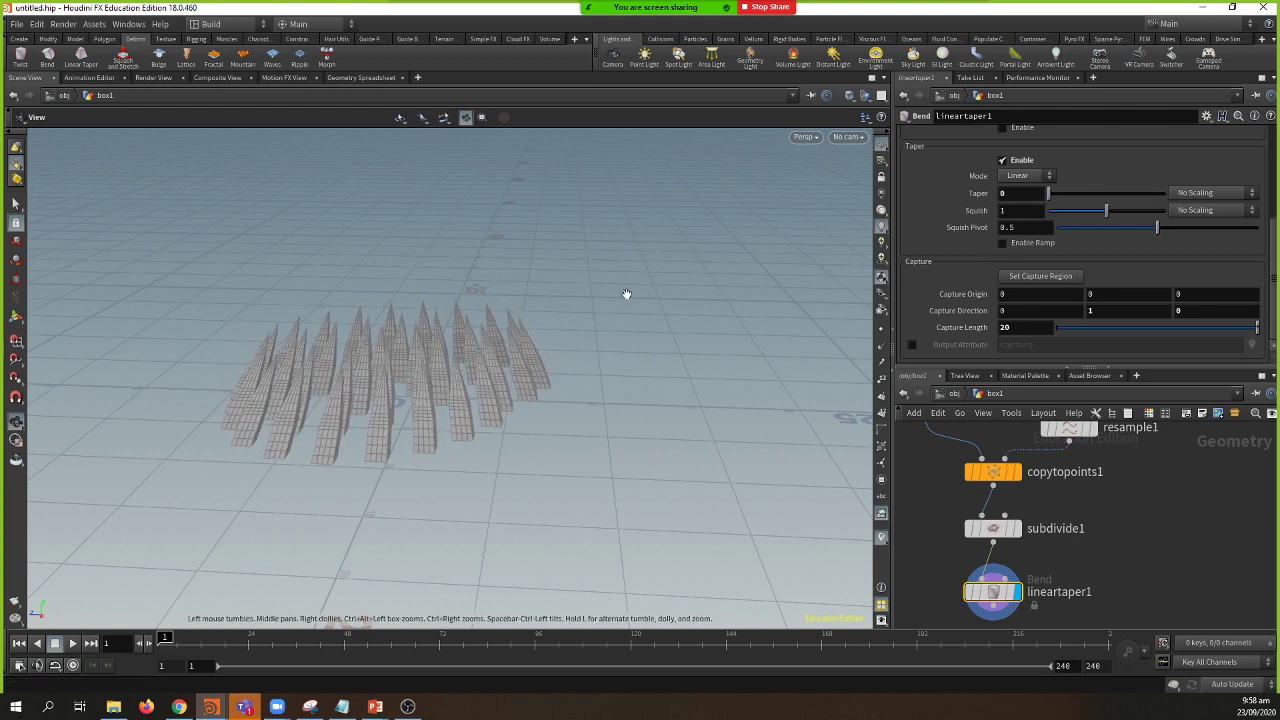
pyautogui.moveTo(626, 294); pyautogui.dragTo(619, 343)
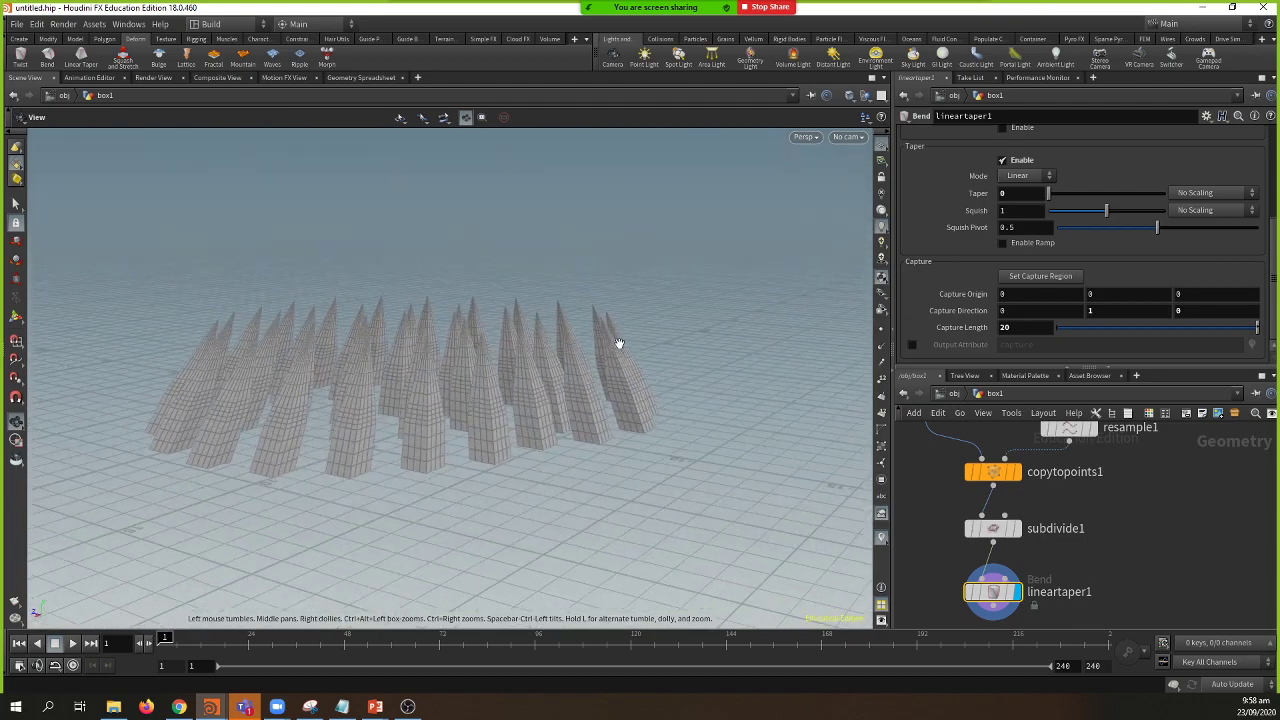
# Step: Enable Length Scale at 2 and set the squish to 0.61
pyautogui.scroll(4, 1202, 271)
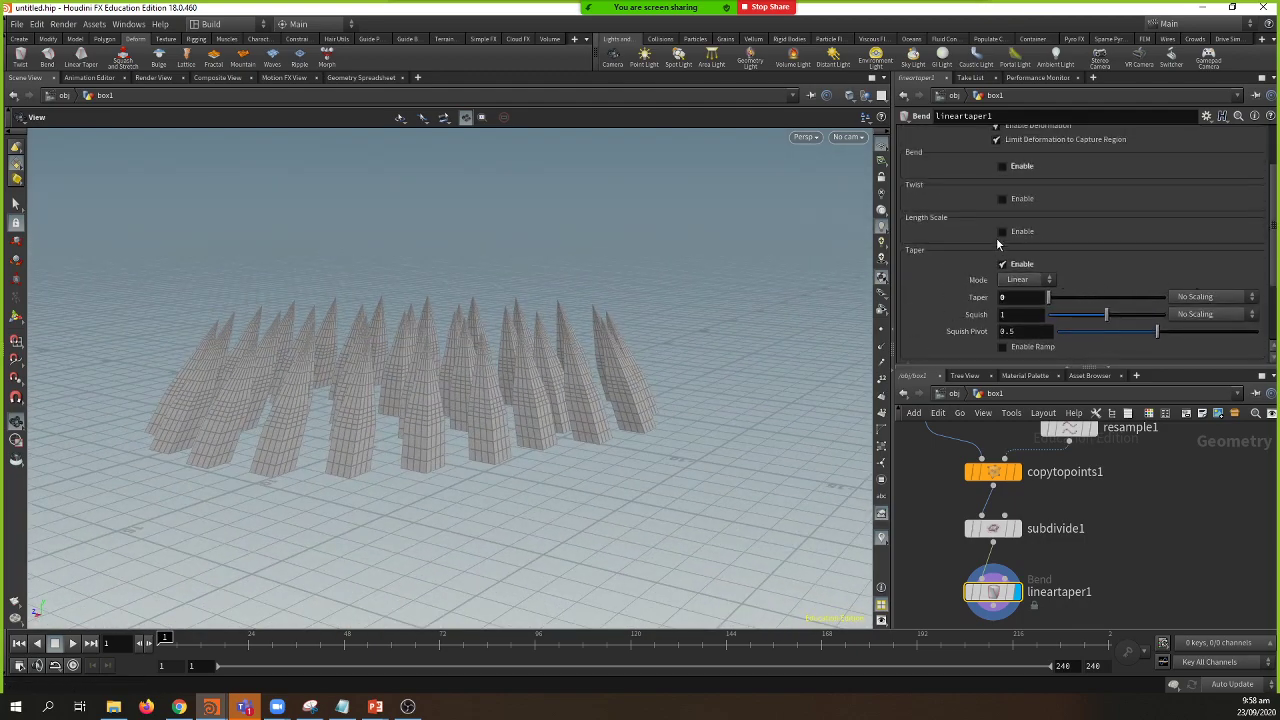
pyautogui.click(1002, 232)
pyautogui.moveTo(1106, 251); pyautogui.dragTo(1163, 252)
pyautogui.scroll(-1, 1165, 266)
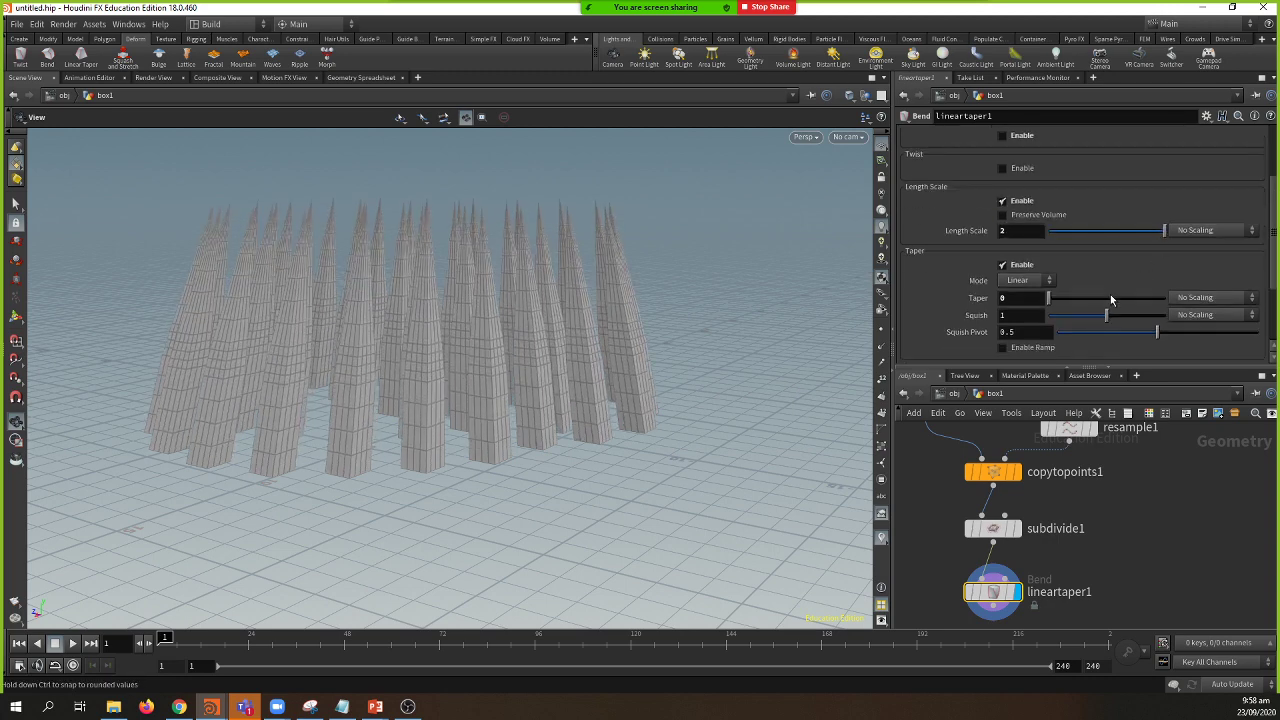
pyautogui.moveTo(1108, 316); pyautogui.dragTo(1083, 318)
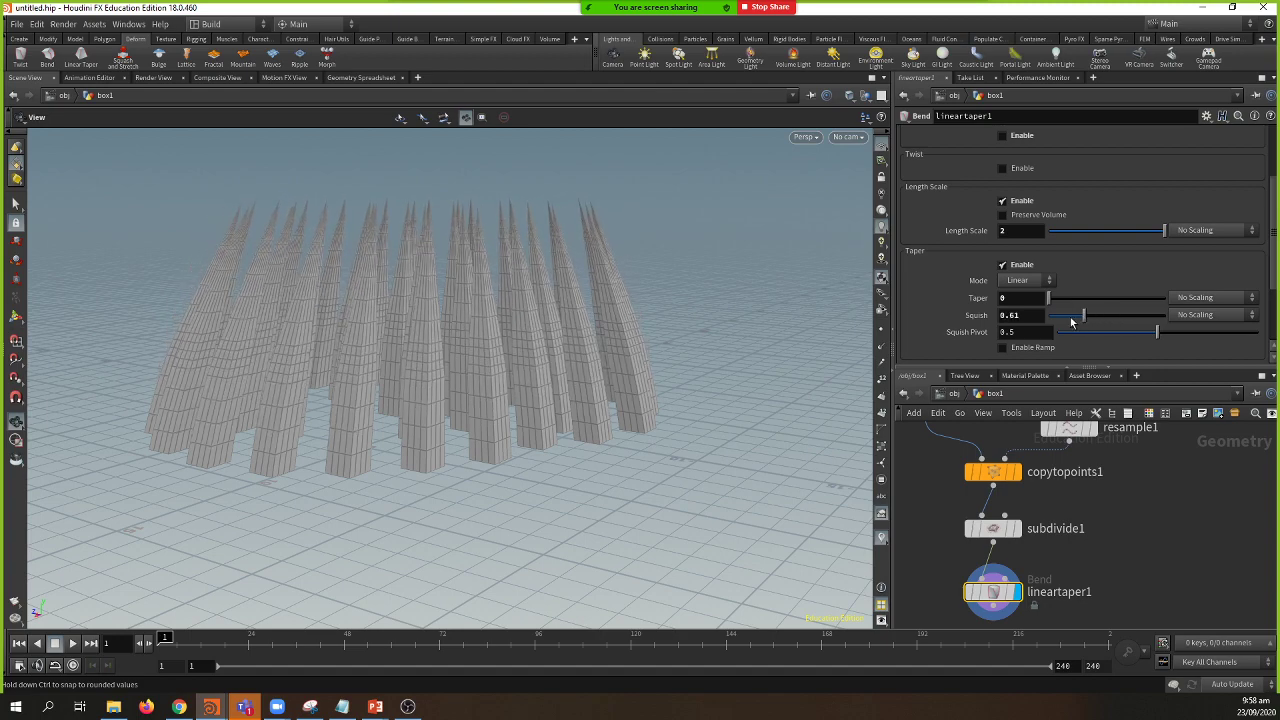
pyautogui.moveTo(612, 340); pyautogui.dragTo(617, 406)
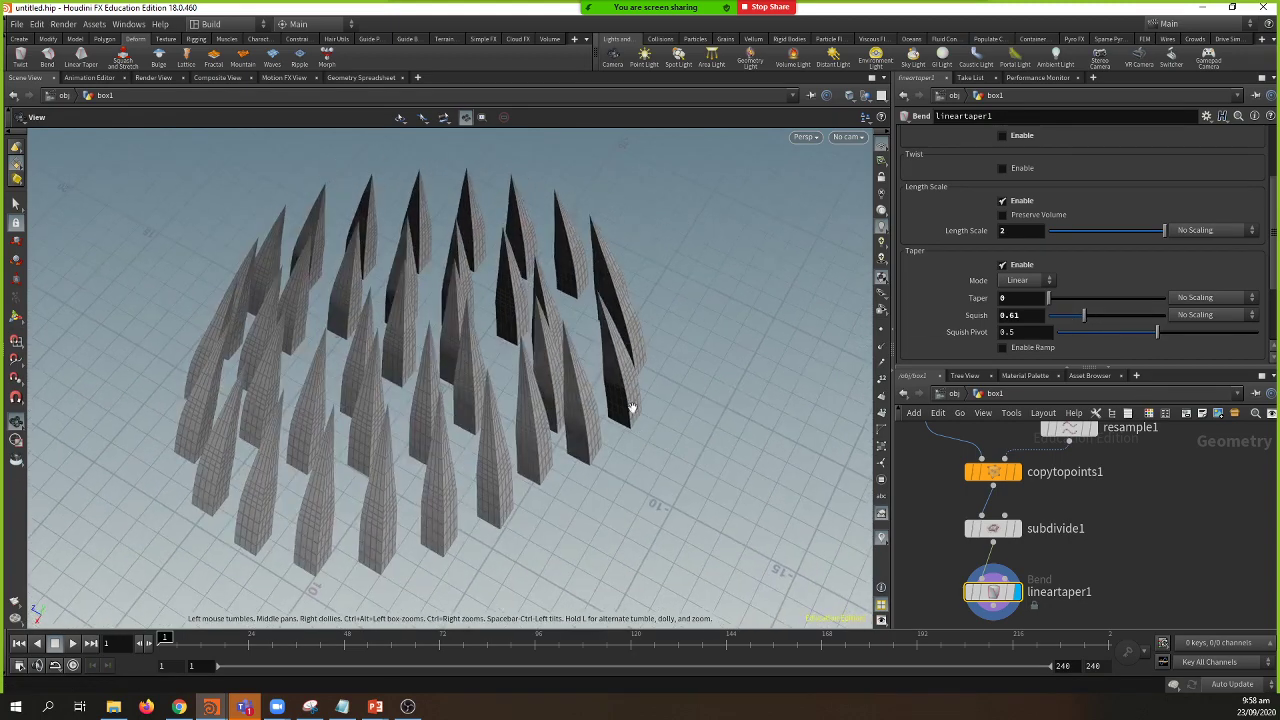
# Step: Enable Twist and twist the spikes by 106
pyautogui.scroll(1, 1042, 281)
pyautogui.click(1003, 219)
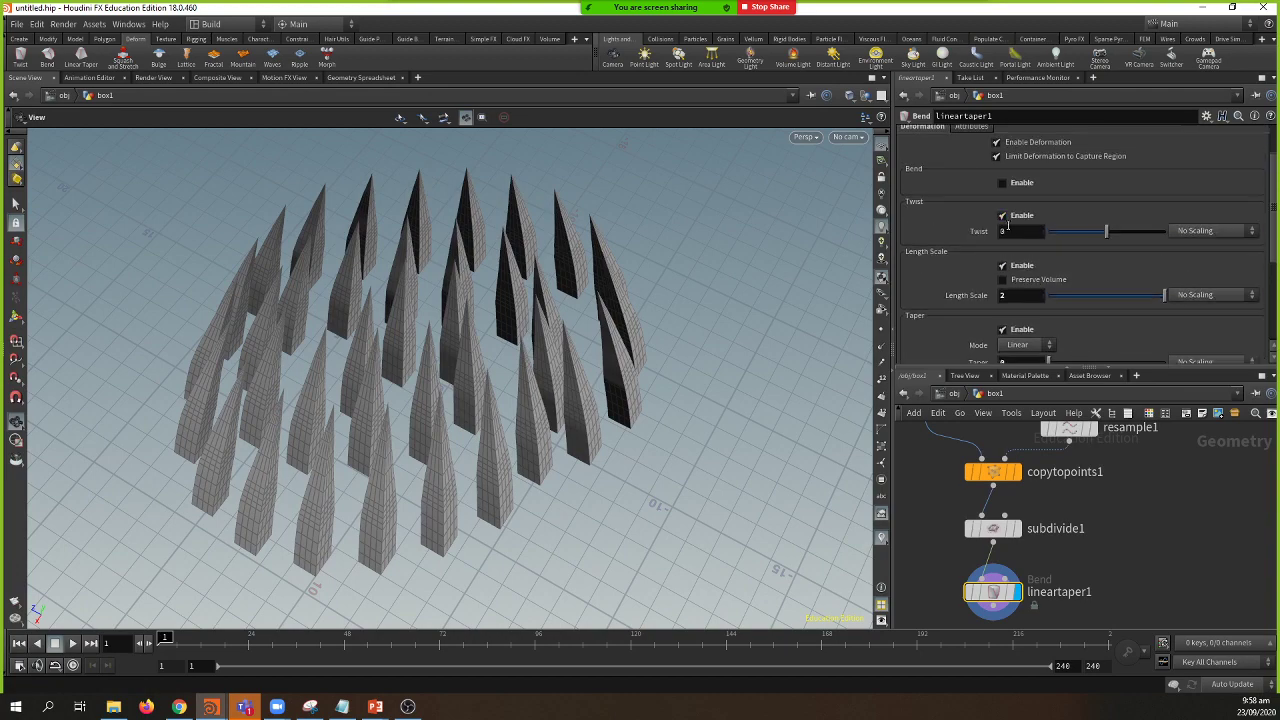
pyautogui.moveTo(1105, 231); pyautogui.dragTo(1141, 231)
pyautogui.moveTo(640, 343); pyautogui.dragTo(330, 308)
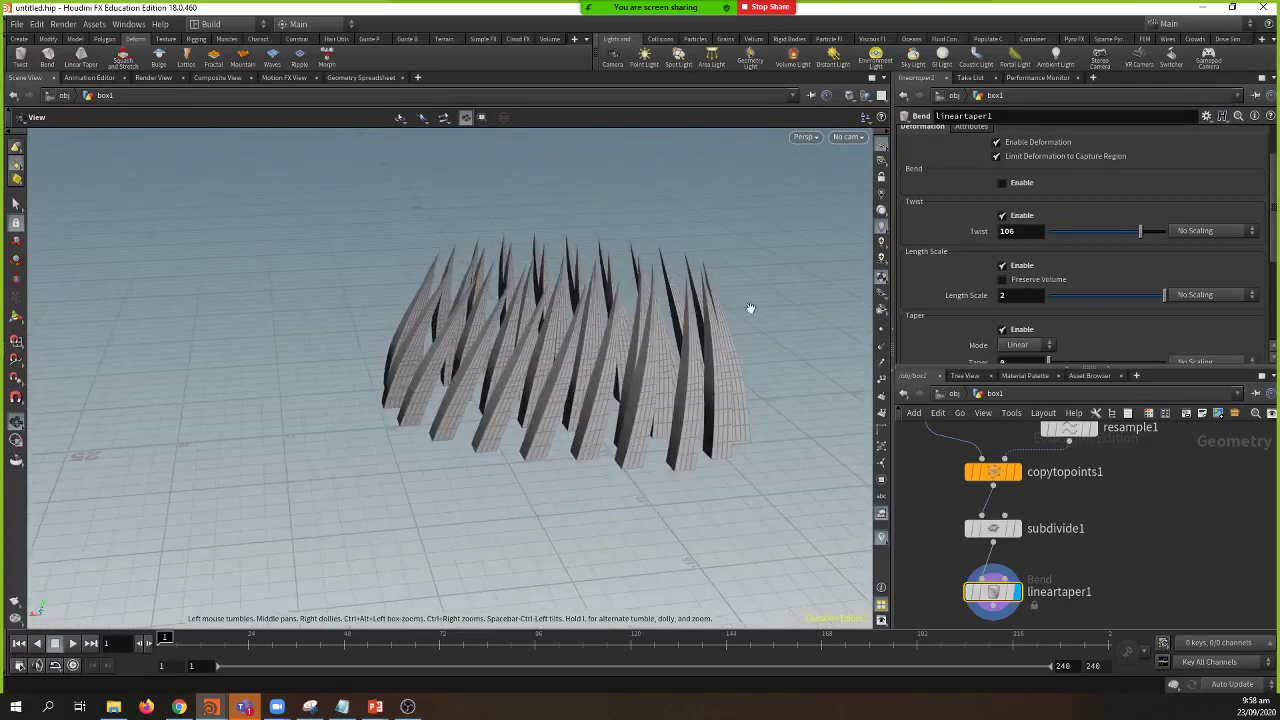
# Step: Enable Bend and test bend amounts, undoing the -84 bend
pyautogui.click(1003, 183)
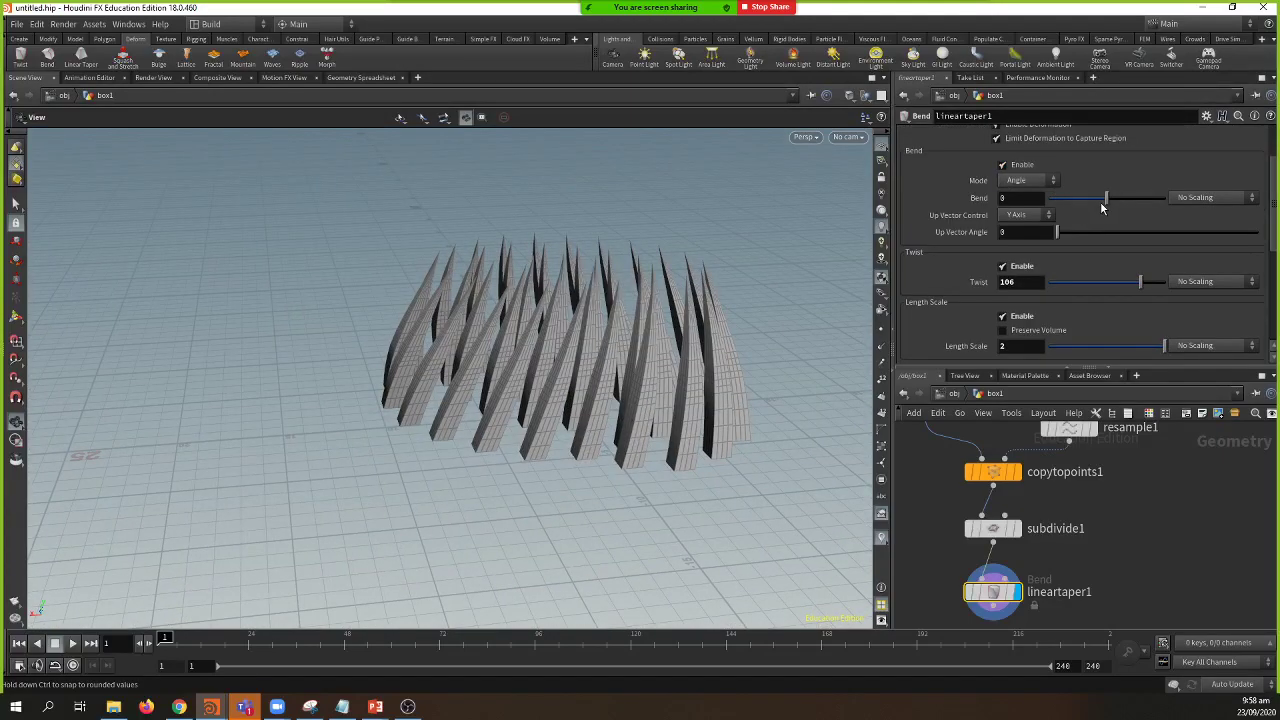
pyautogui.moveTo(1102, 202)
pyautogui.mouseDown()
pyautogui.moveTo(1128, 196)
pyautogui.moveTo(1082, 199)
pyautogui.mouseUp()
pyautogui.moveTo(677, 303); pyautogui.dragTo(520, 285)
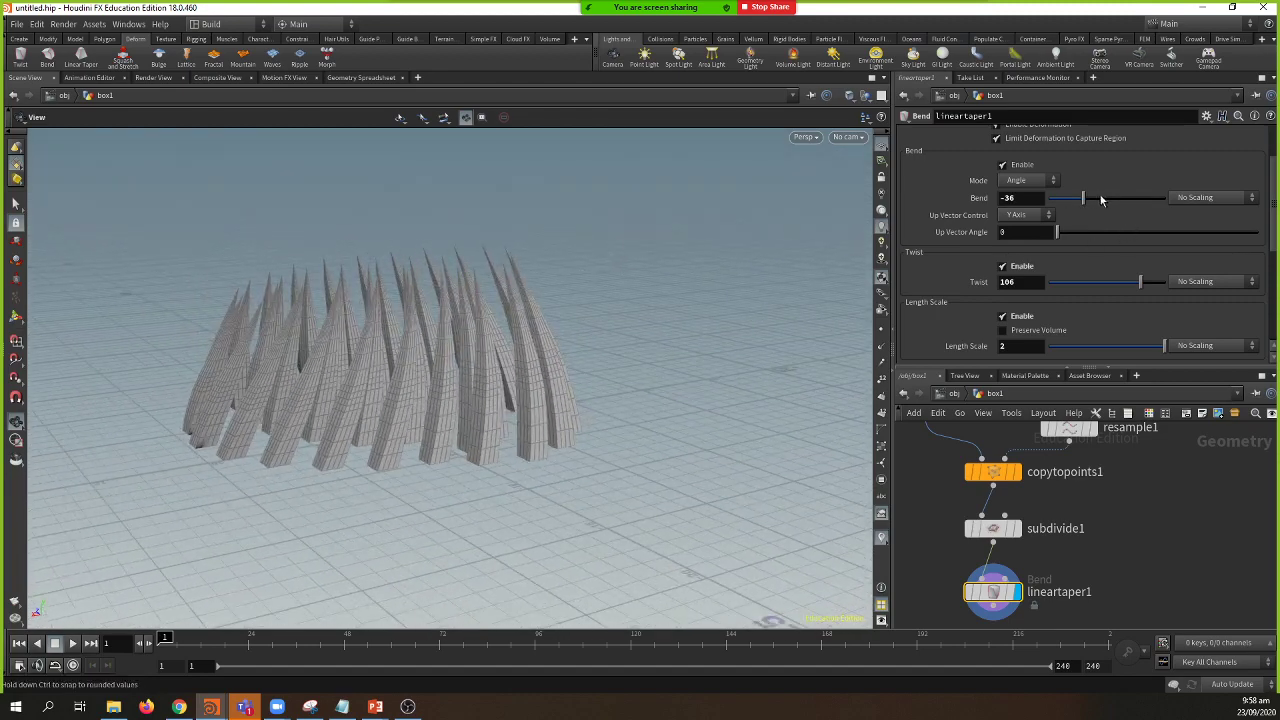
pyautogui.moveTo(1100, 195); pyautogui.dragTo(1053, 215)
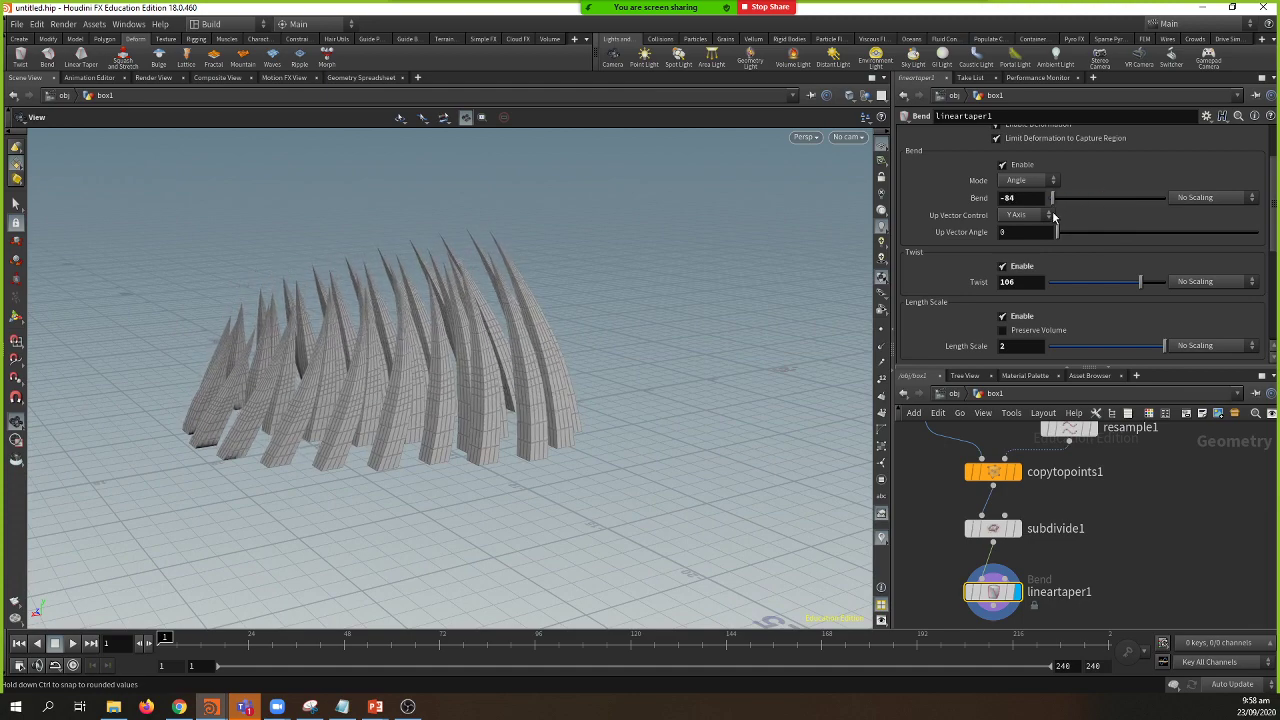
pyautogui.hotkey('ctrl', 'z')
pyautogui.hotkey('ctrl', 'z')
pyautogui.hotkey('ctrl', 'z')
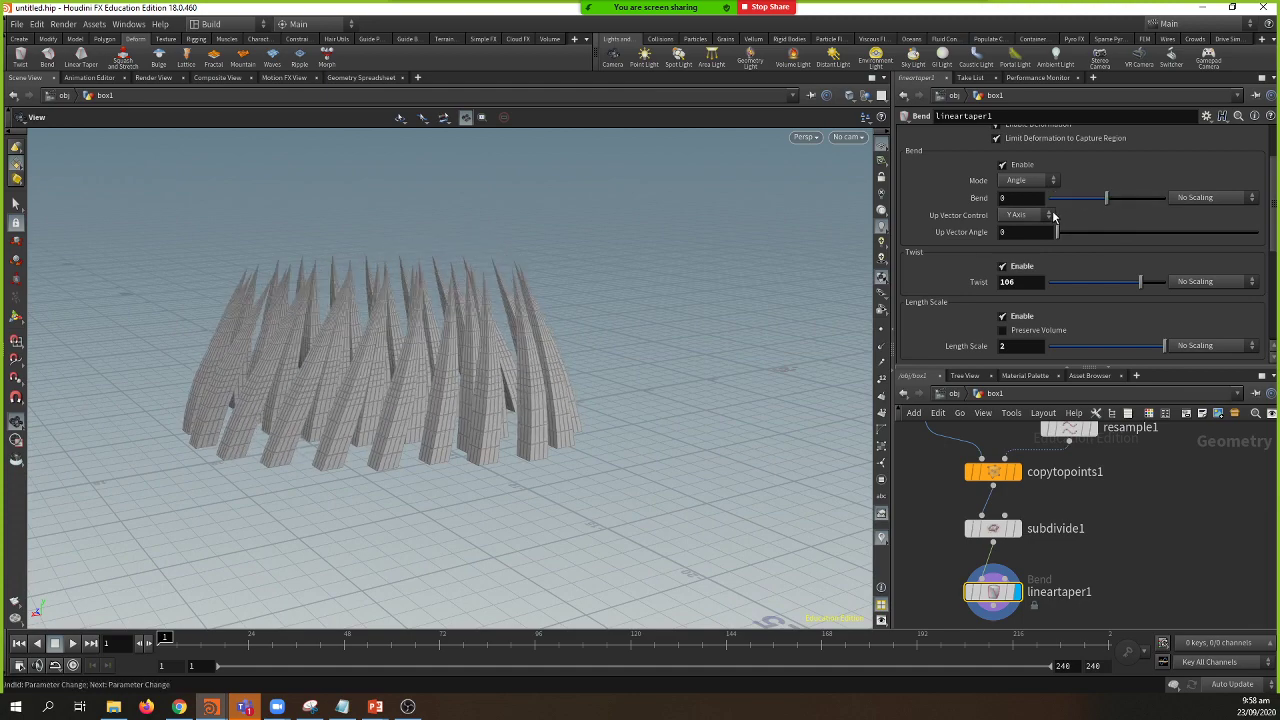
pyautogui.moveTo(805, 330); pyautogui.dragTo(837, 395)
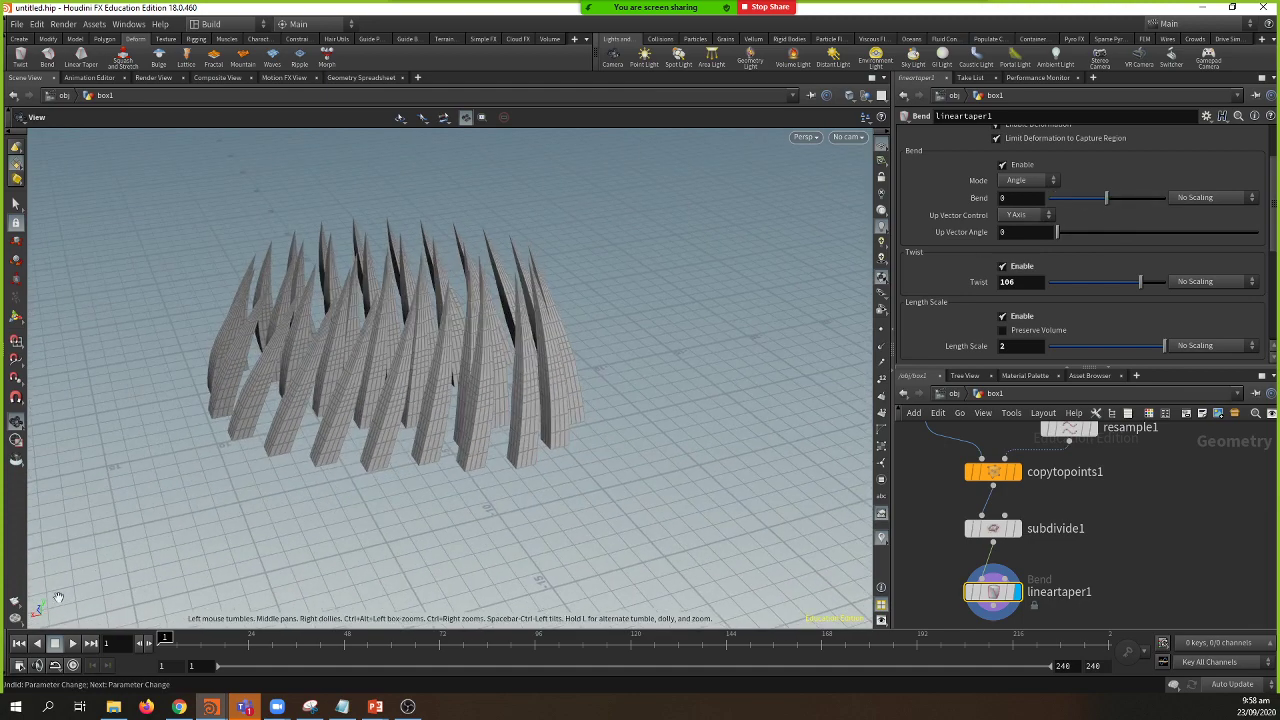
# Step: Set the up vector control to Z Axis and the bend to 66
pyautogui.click(1046, 217)
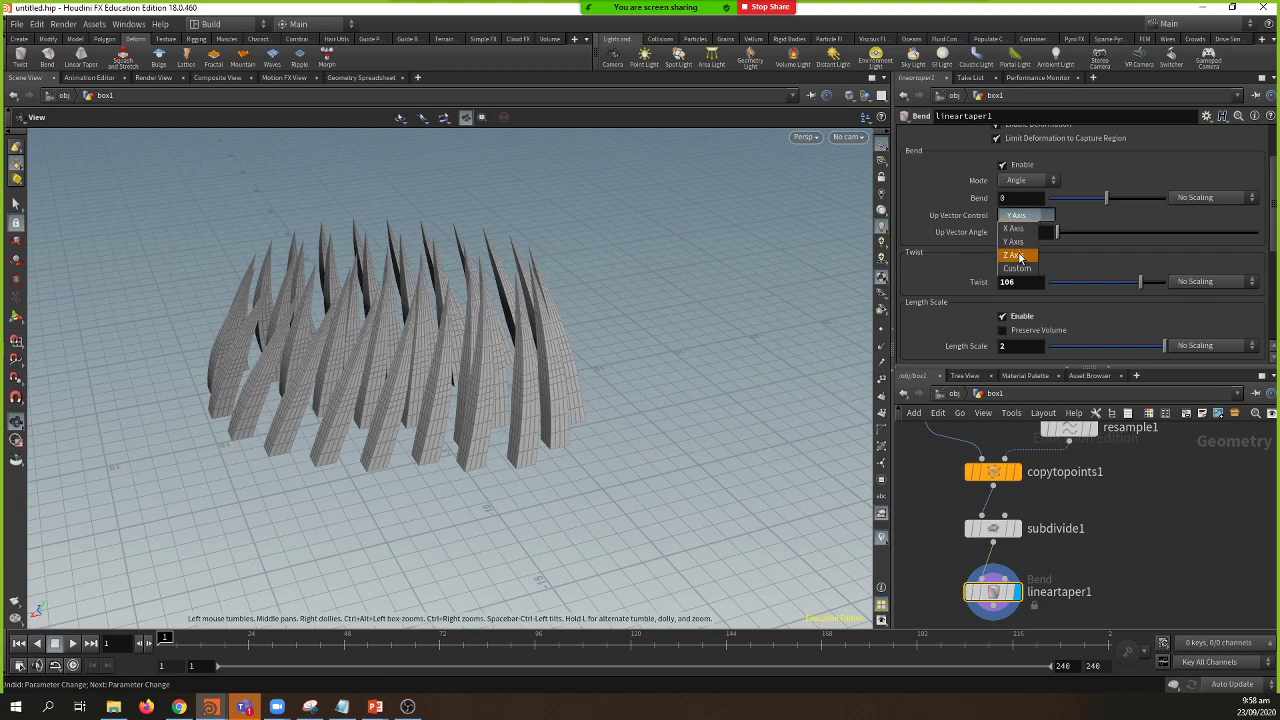
pyautogui.click(1018, 256)
pyautogui.moveTo(1105, 197); pyautogui.dragTo(1134, 197)
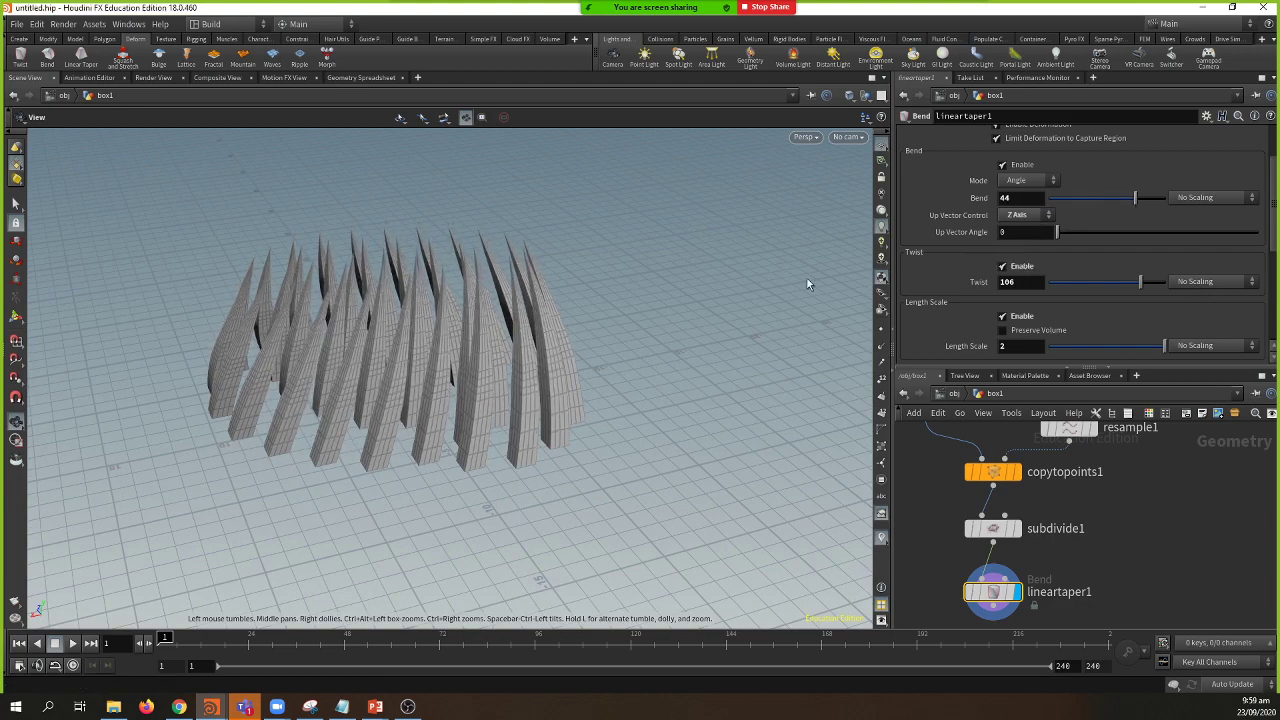
pyautogui.moveTo(807, 278); pyautogui.dragTo(440, 340)
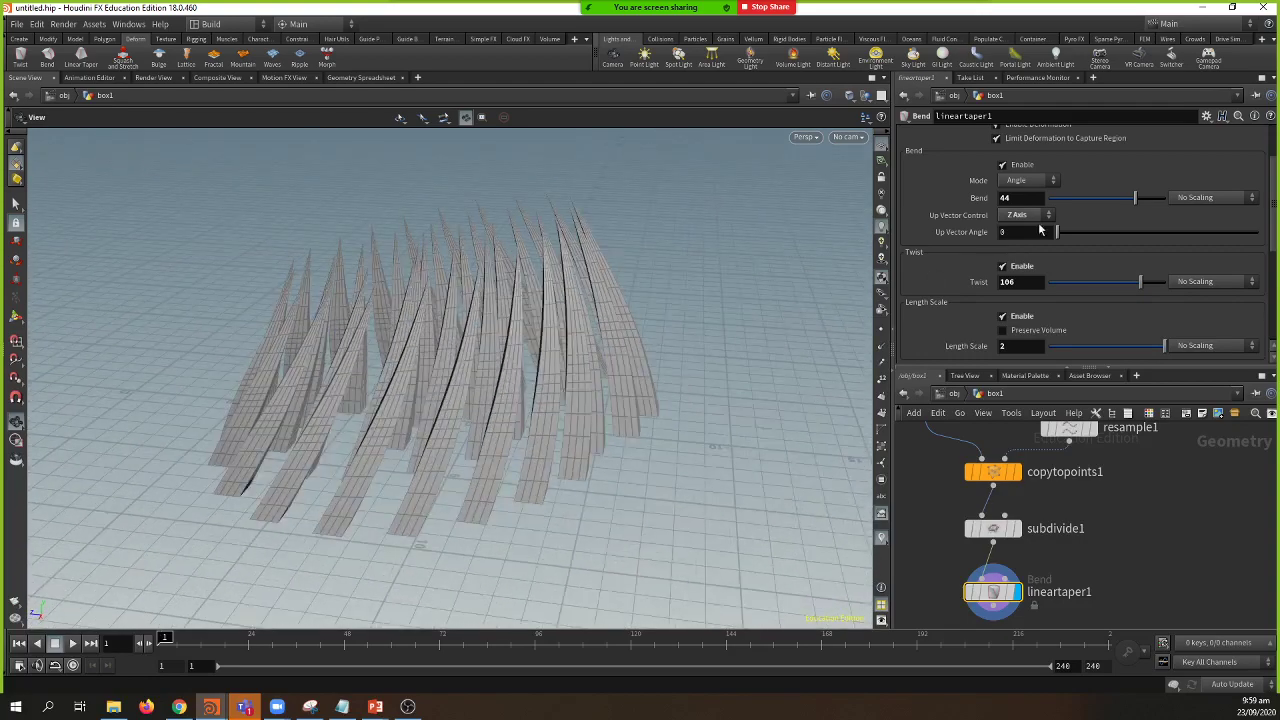
pyautogui.moveTo(1140, 197); pyautogui.dragTo(1150, 197)
pyautogui.moveTo(631, 340); pyautogui.dragTo(504, 467)
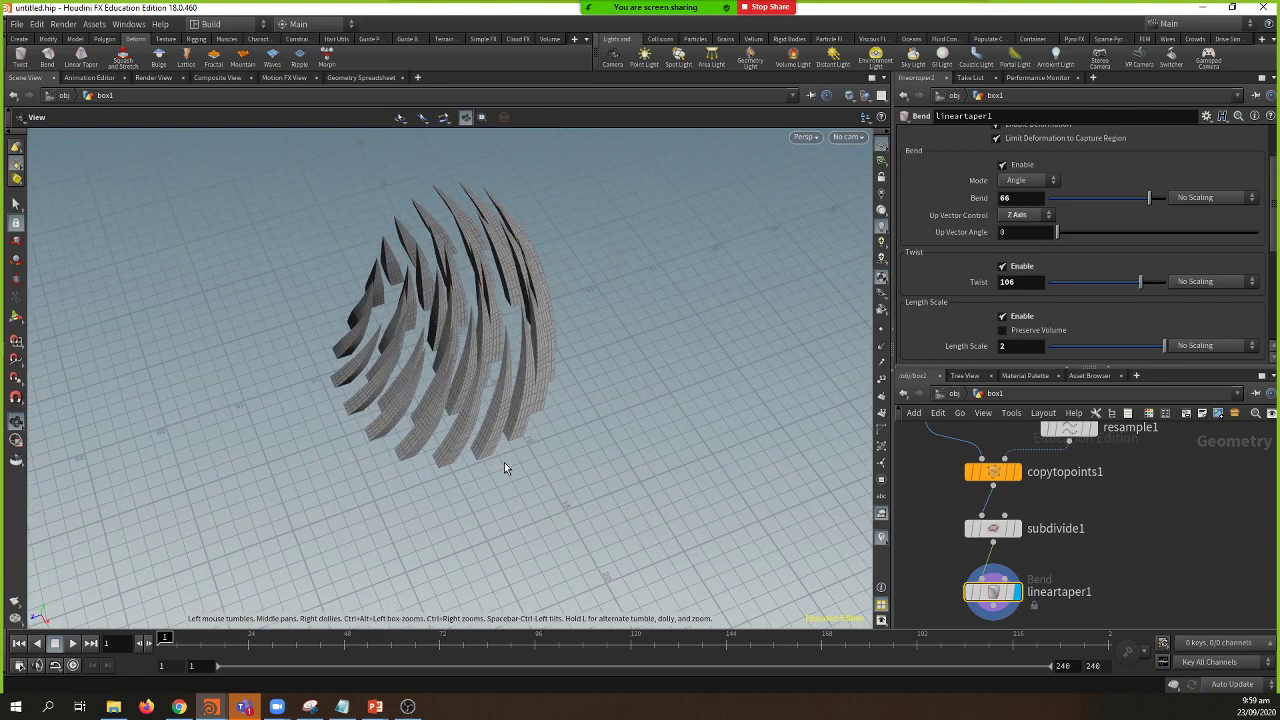
pyautogui.moveTo(537, 430); pyautogui.dragTo(595, 478)
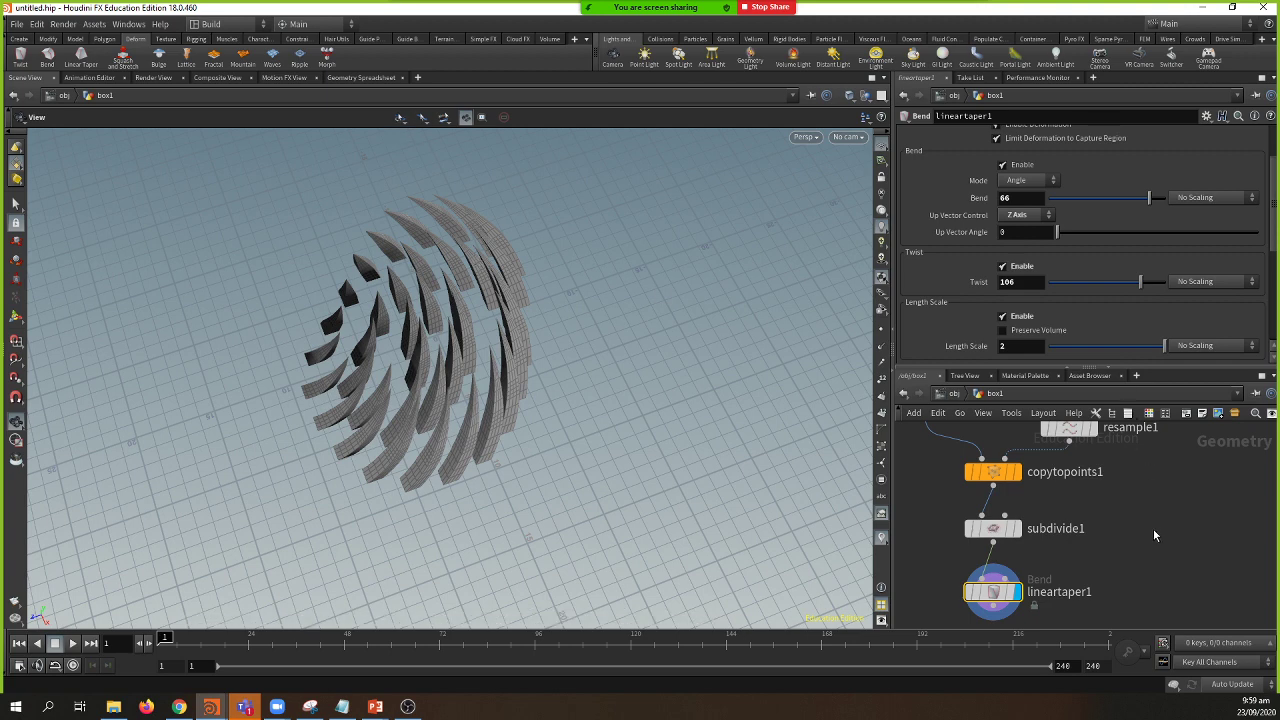
pyautogui.moveTo(1153, 528); pyautogui.dragTo(1137, 463, button='middle')
# Step: Start a new project whose path is a new Desktop folder named Magical_Terrain
pyautogui.hotkey('ctrl', 'shift', 's')
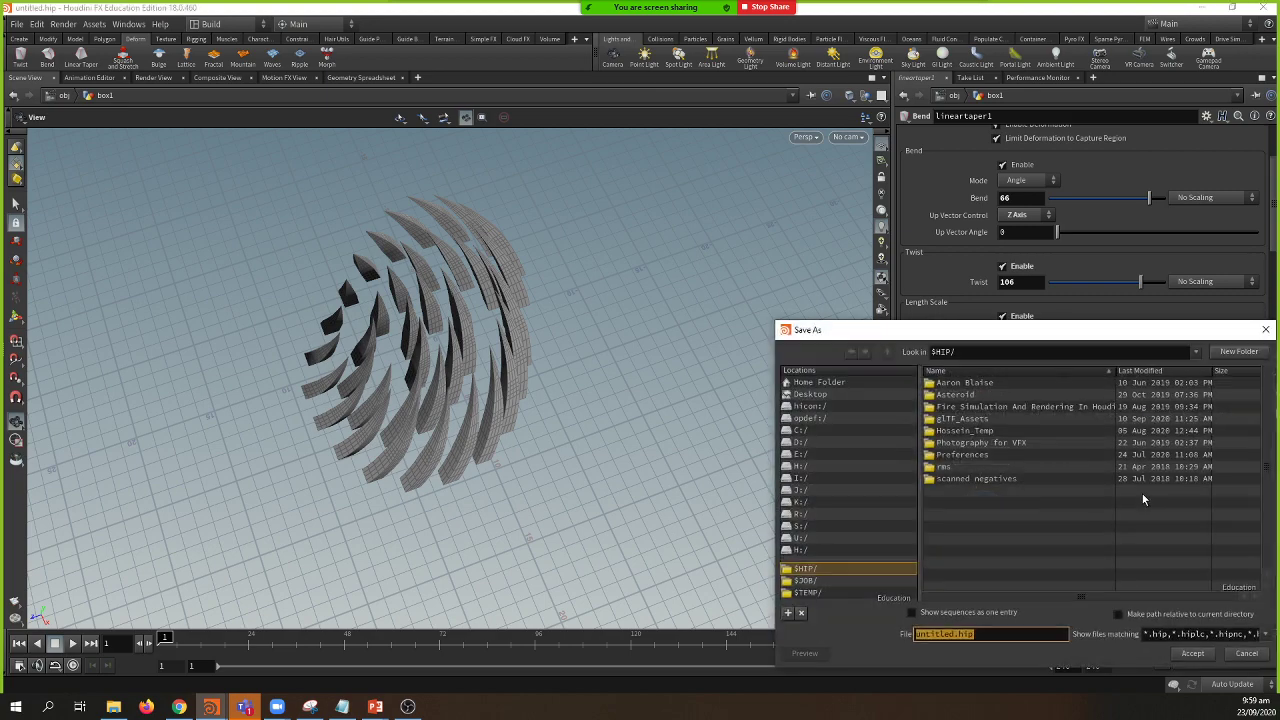
pyautogui.click(1246, 653)
pyautogui.click(17, 24)
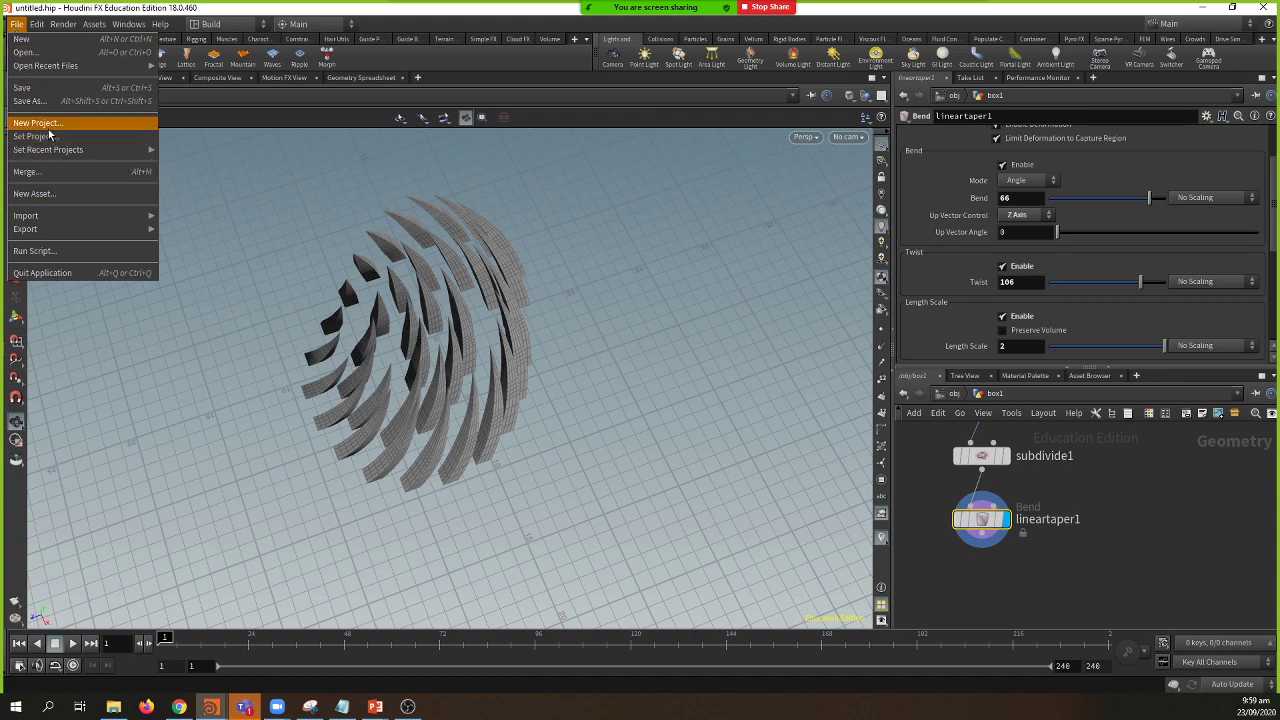
pyautogui.click(48, 126)
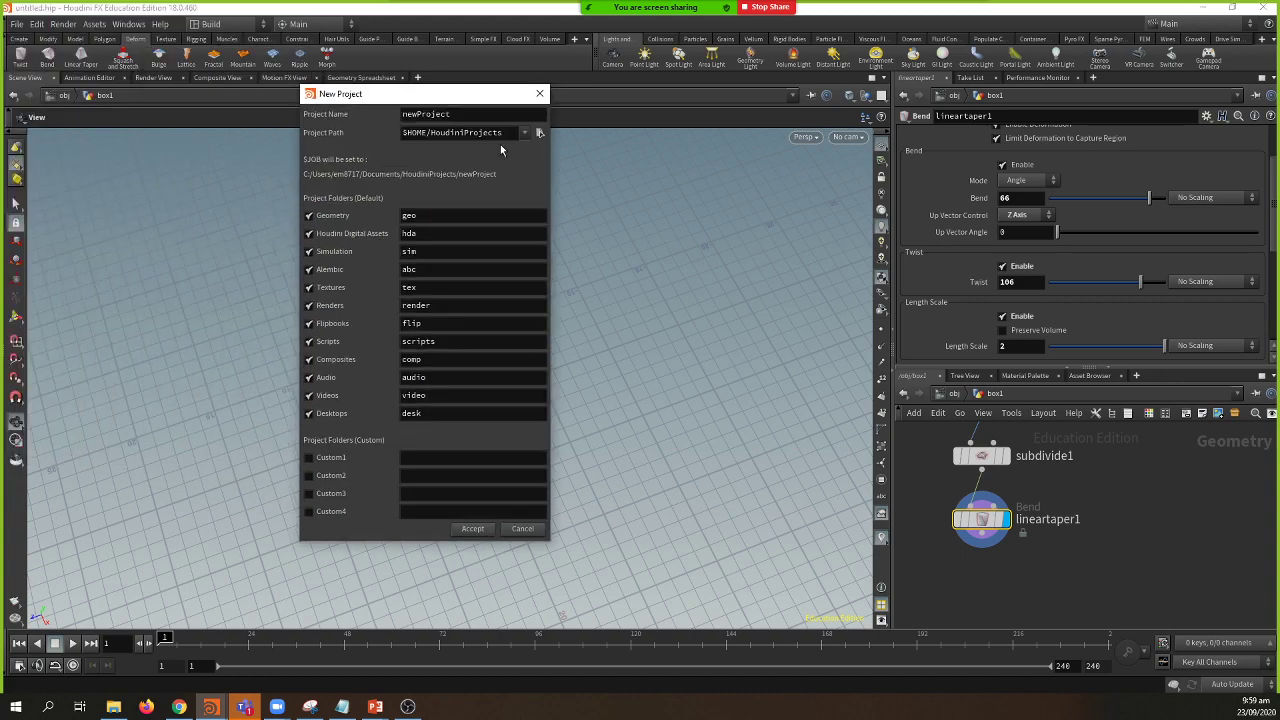
pyautogui.click(541, 132)
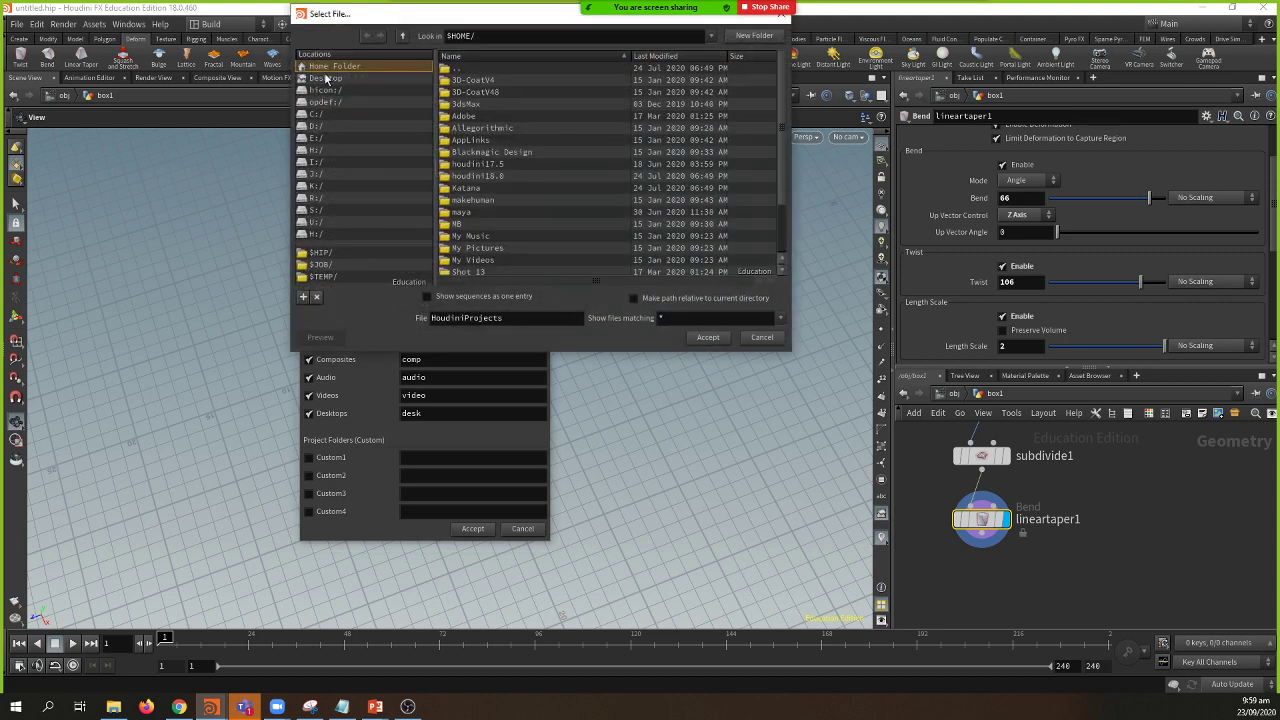
pyautogui.click(322, 80)
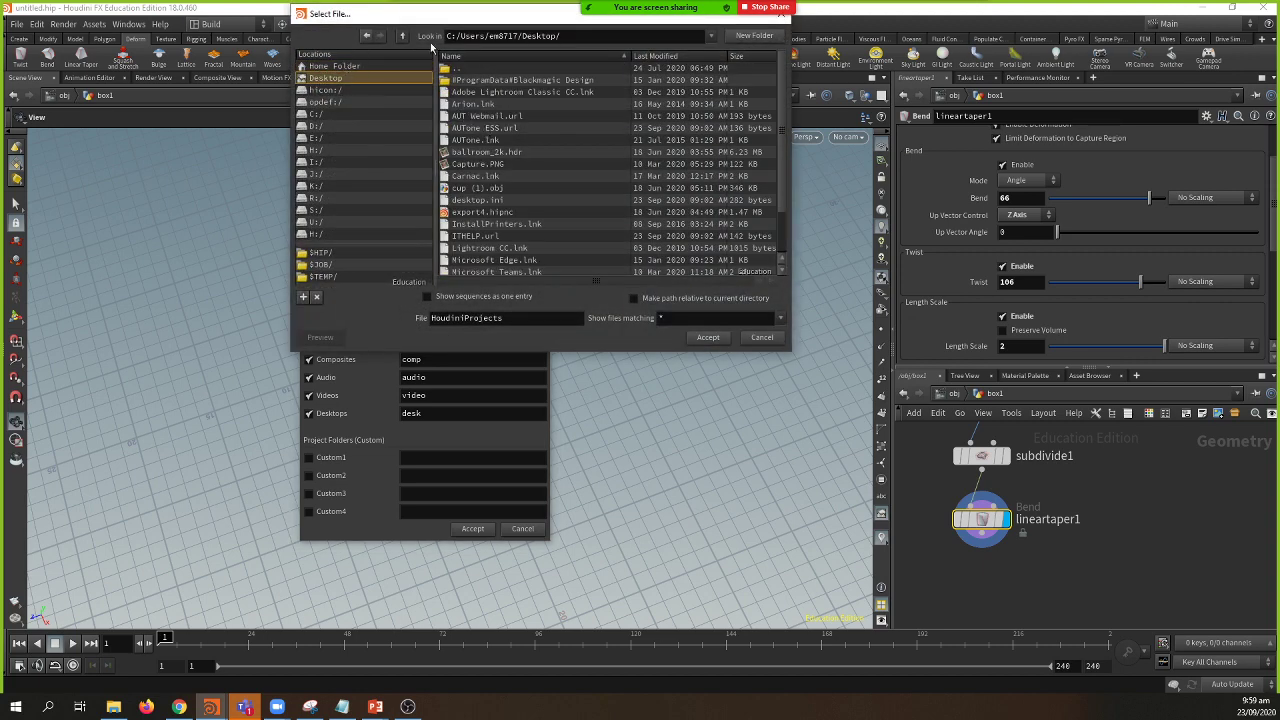
pyautogui.click(746, 38)
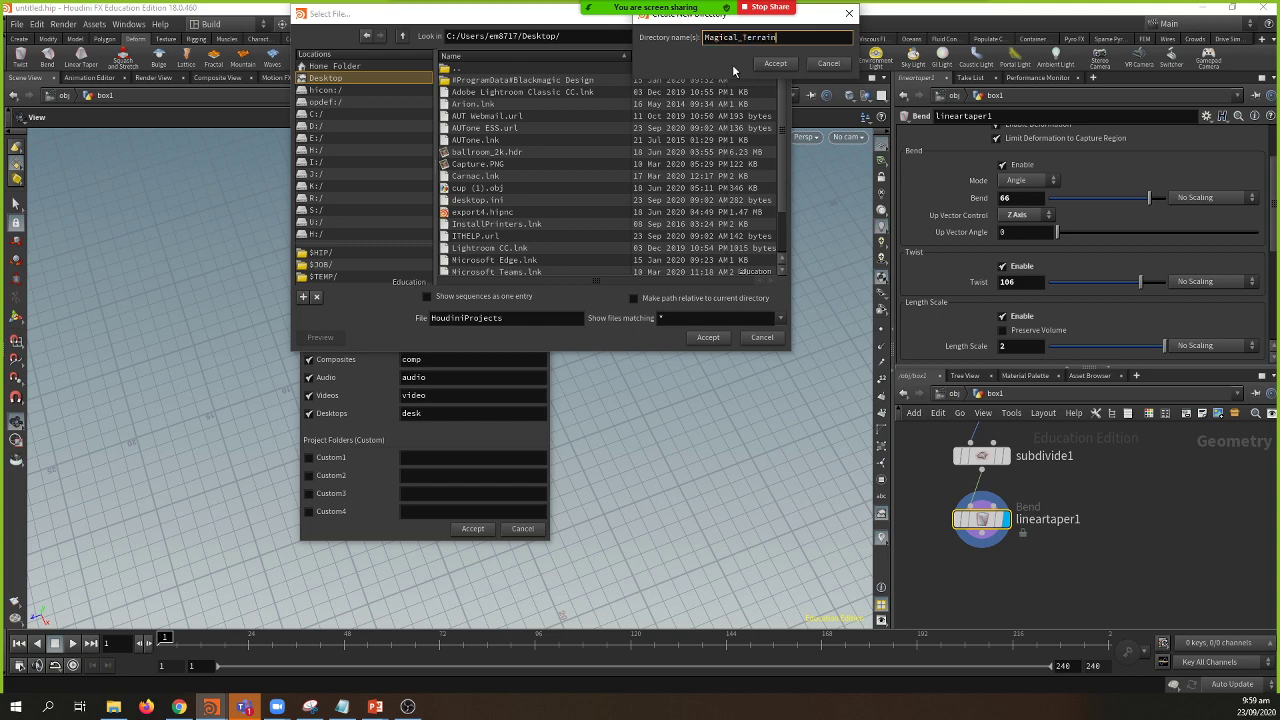
pyautogui.write('Magical_Terrain')
pyautogui.click(784, 66)
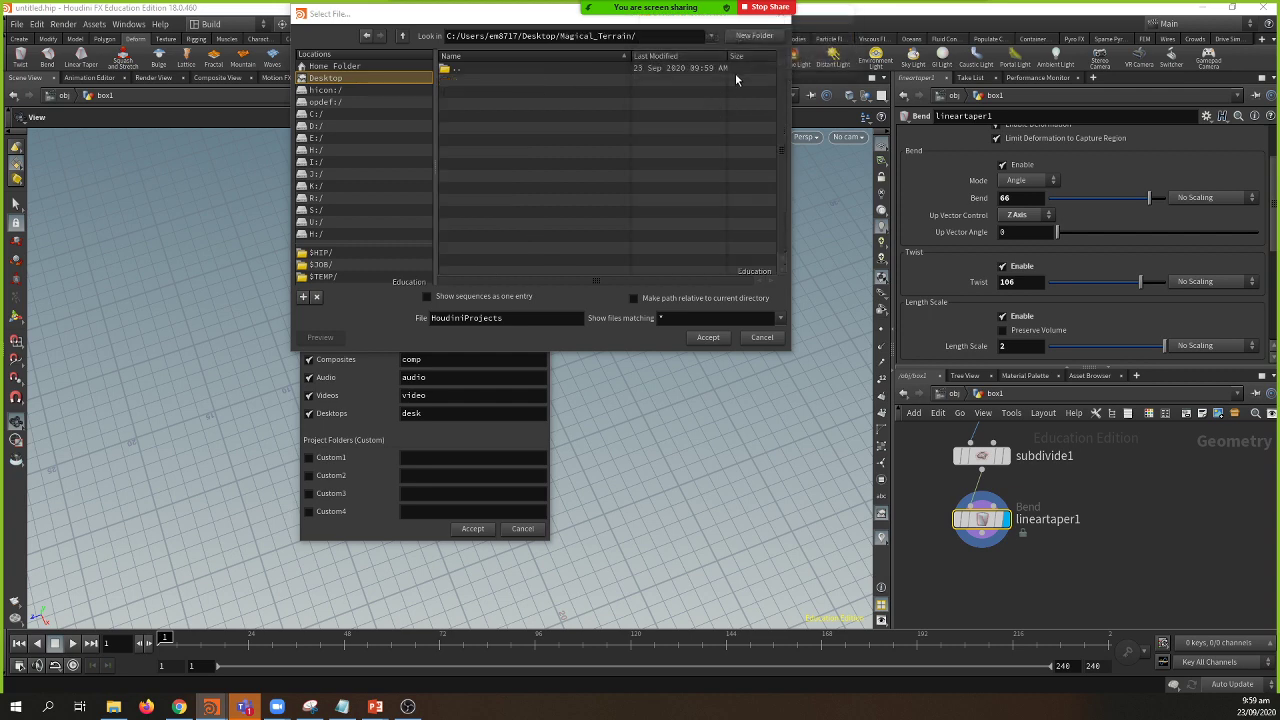
pyautogui.click(706, 339)
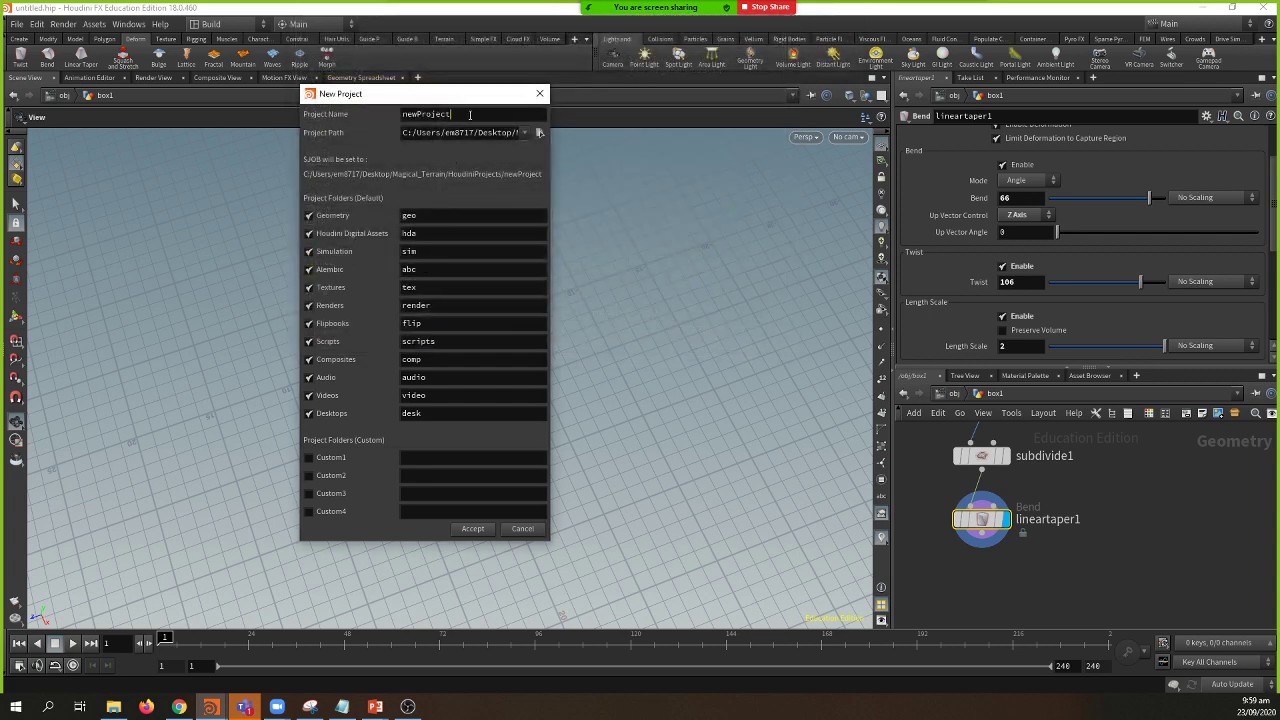
# Step: Name the project Terrain and accept it
pyautogui.write('Terrain')
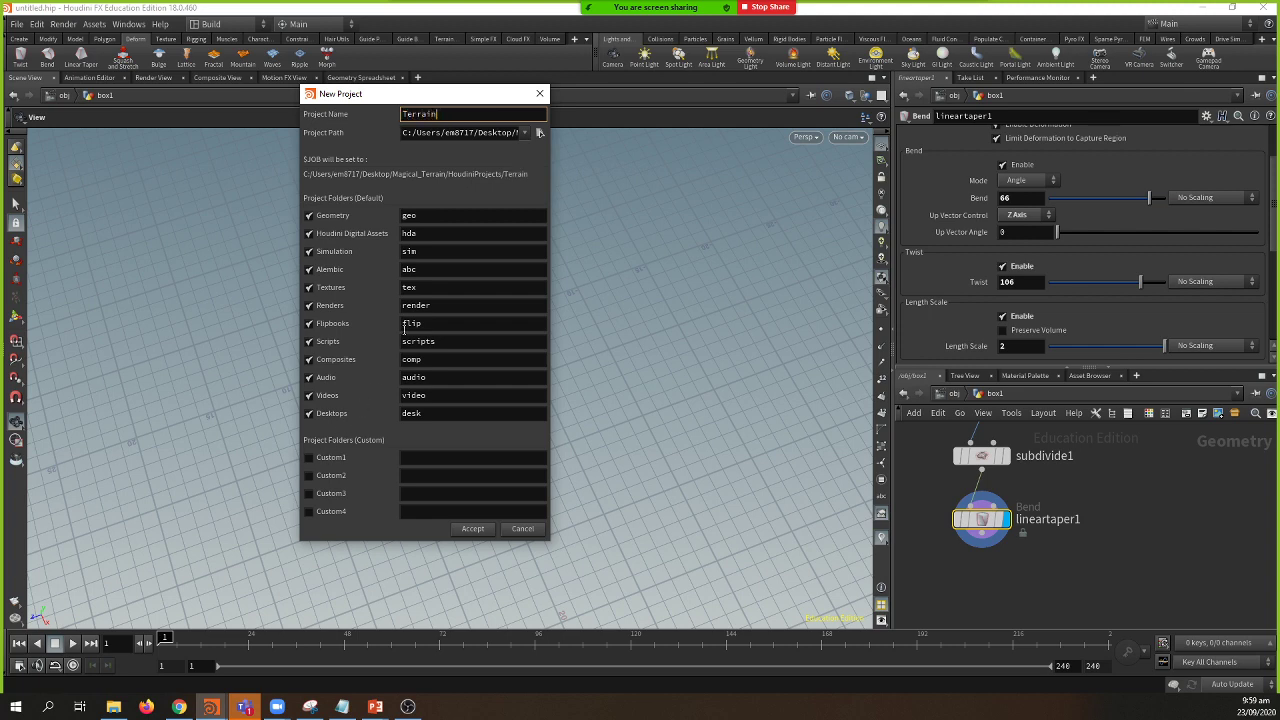
pyautogui.click(468, 531)
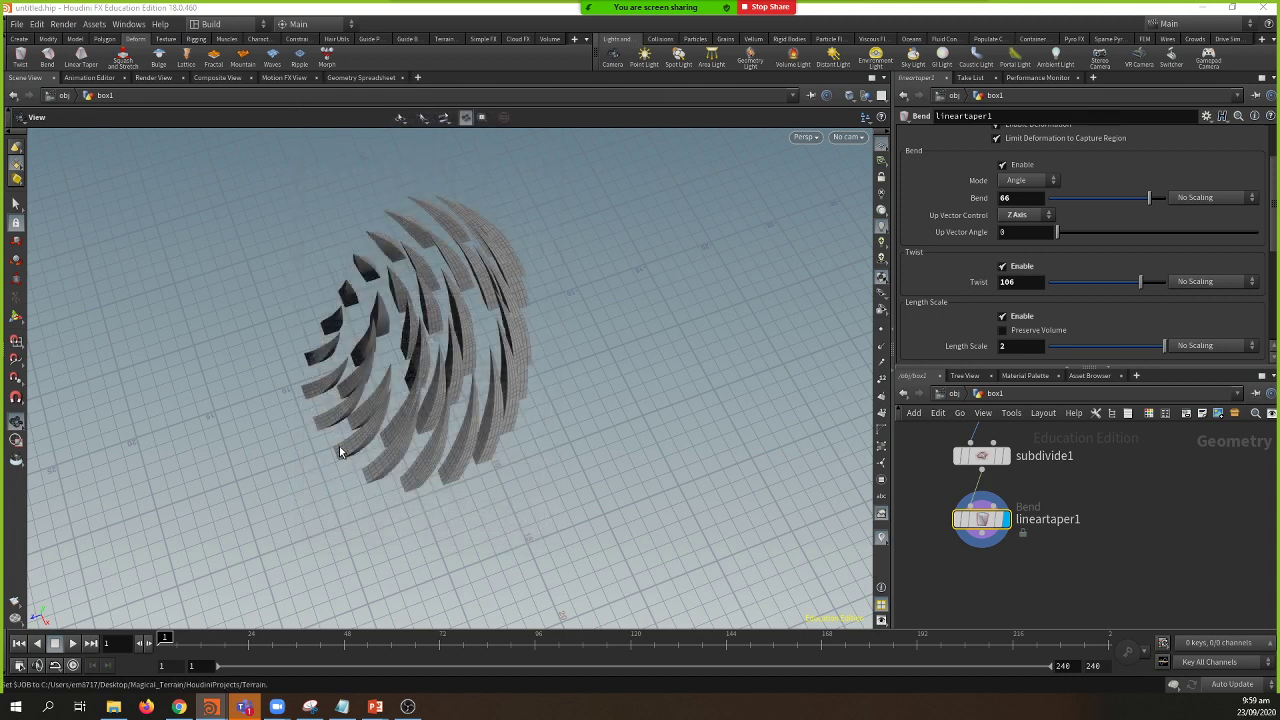
pyautogui.click(37, 24)
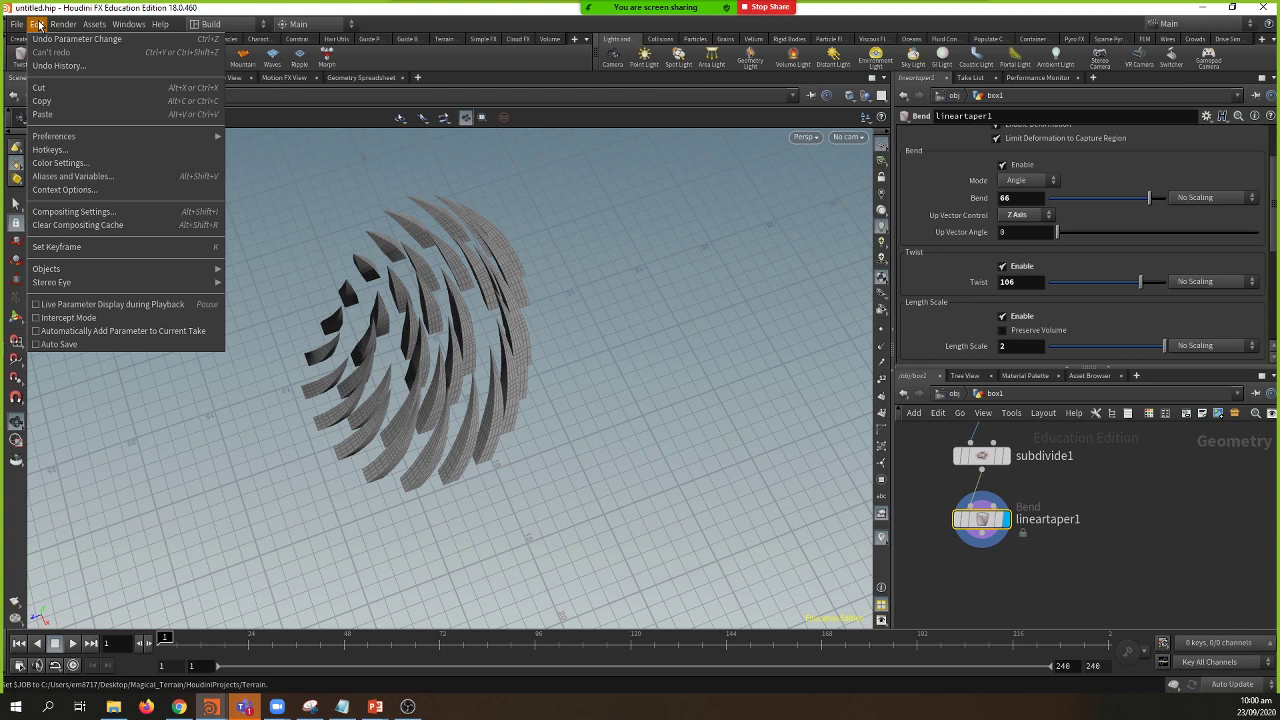
# Step: In Aliases and Variables, copy the JOB variable's project path
pyautogui.click(72, 177)
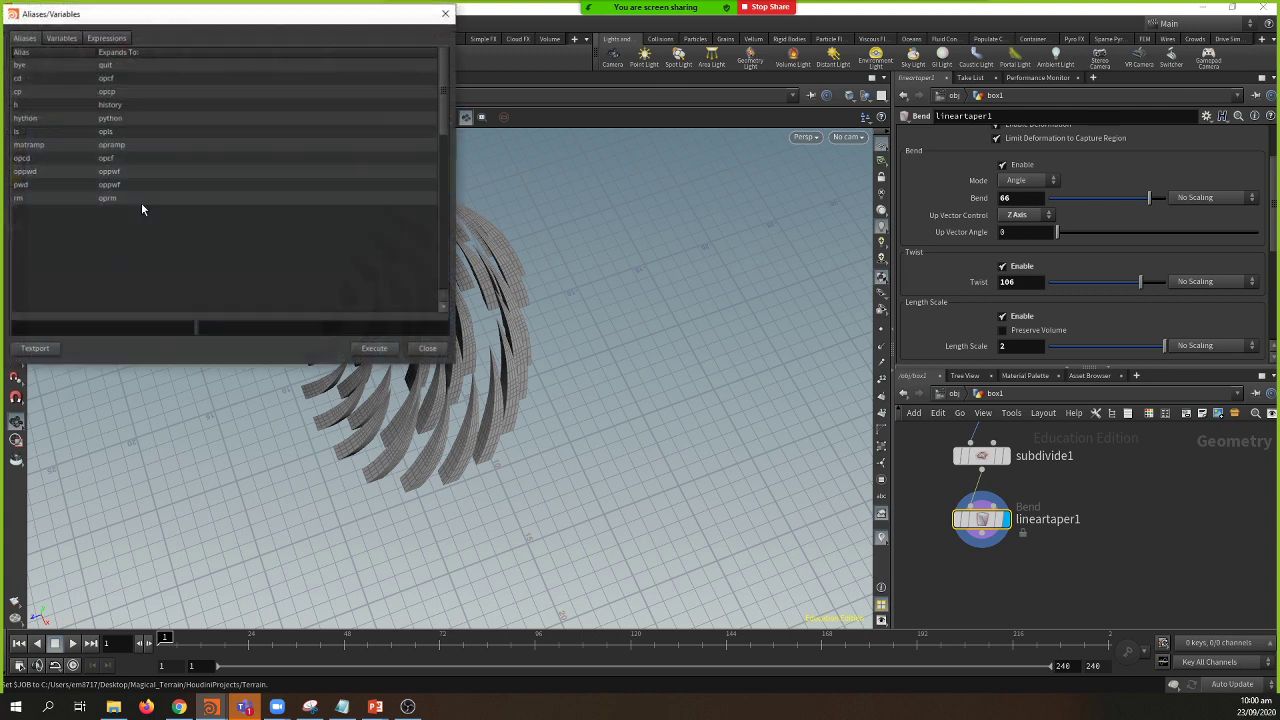
pyautogui.moveTo(168, 22); pyautogui.dragTo(318, 112)
pyautogui.click(251, 154)
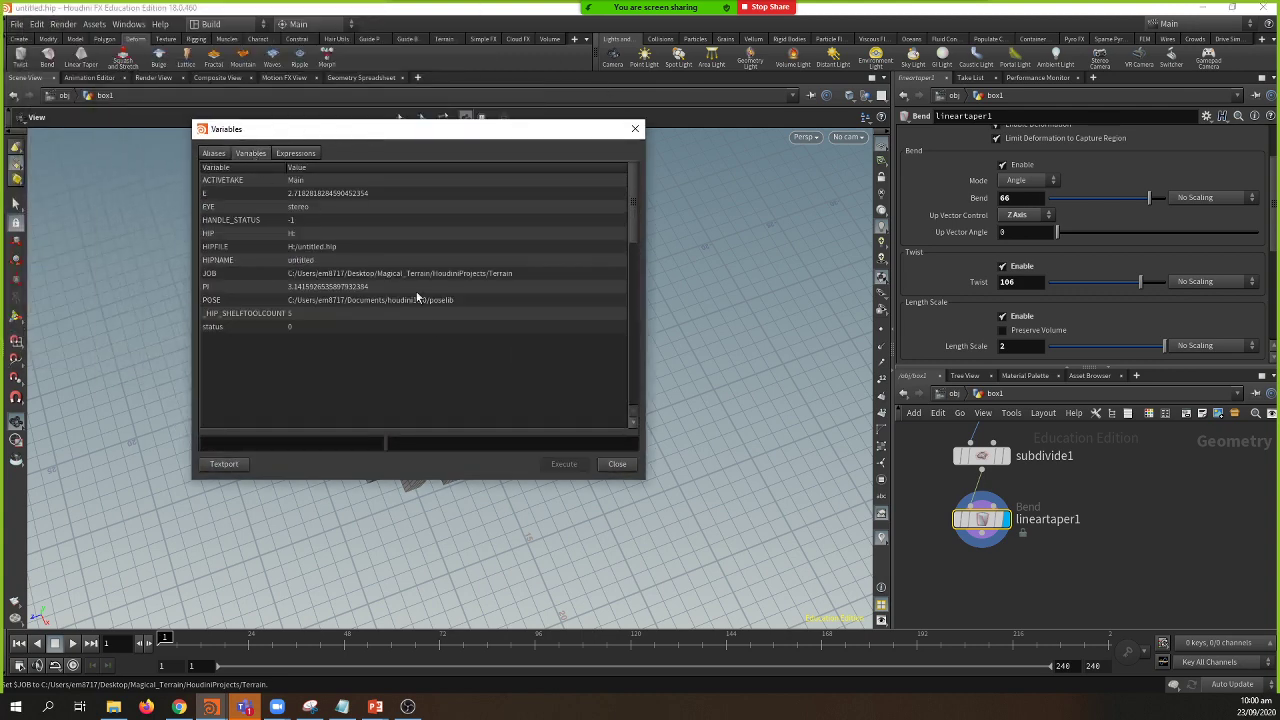
pyautogui.click(323, 246)
pyautogui.click(330, 275)
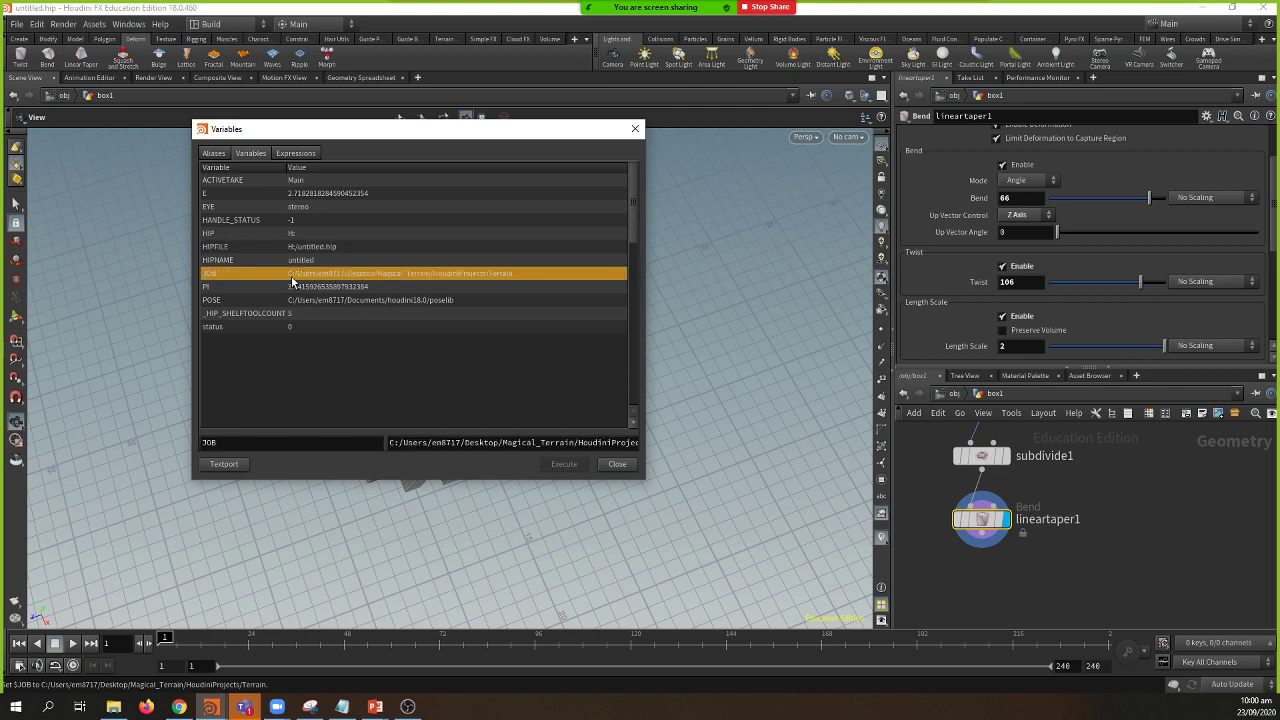
pyautogui.click(515, 445)
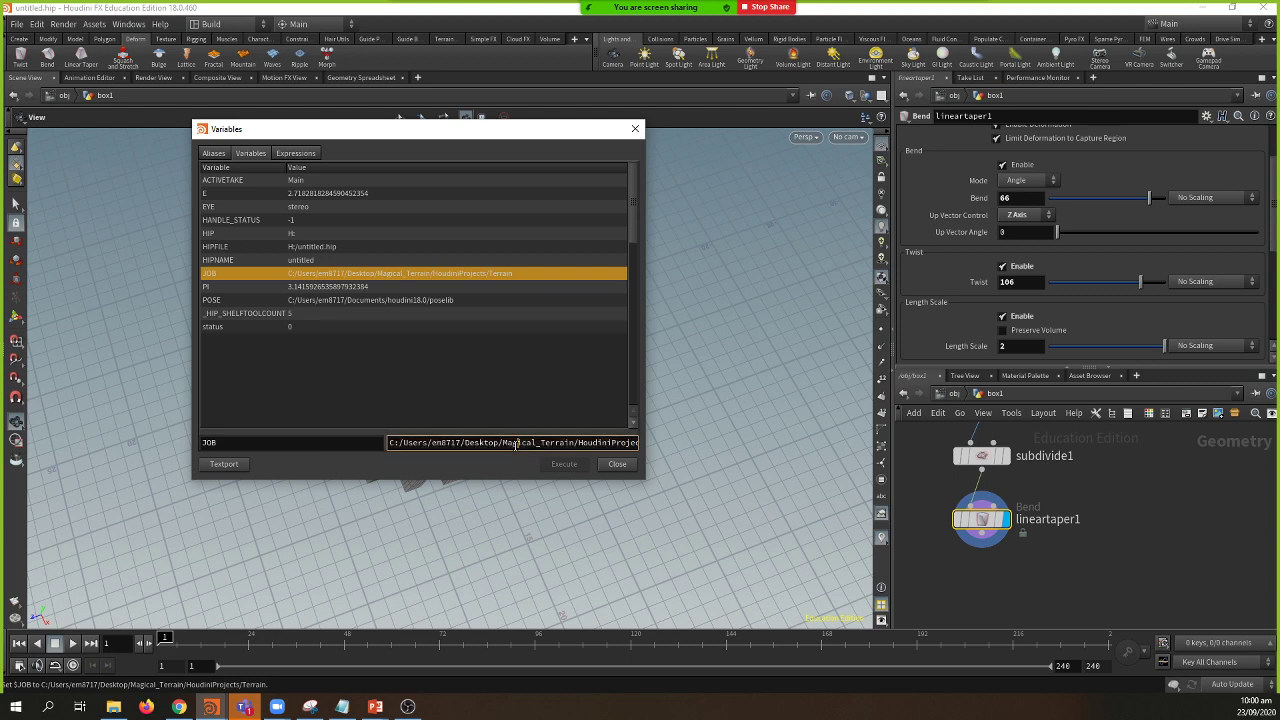
pyautogui.tripleClick(515, 445)
pyautogui.hotkey('ctrl', 'c')
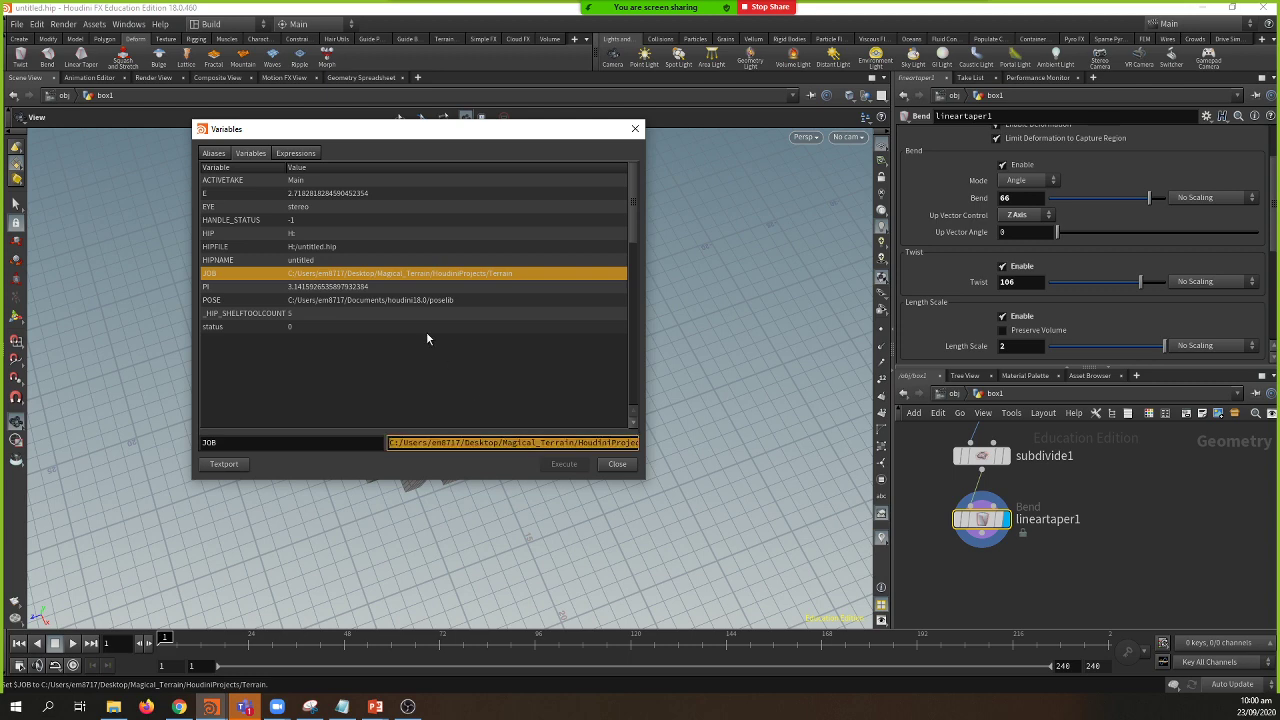
# Step: Paste the JOB path in as the HIPFILE variable's value
pyautogui.click(338, 247)
pyautogui.tripleClick(453, 442)
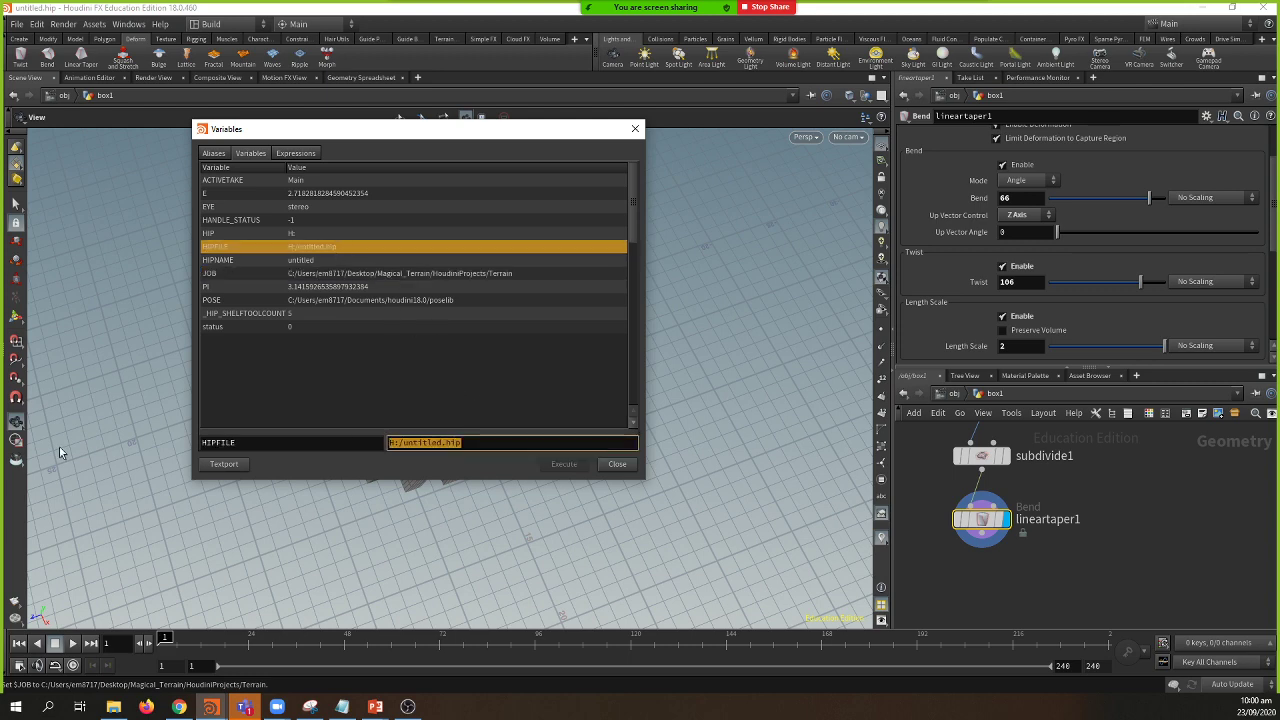
pyautogui.hotkey('ctrl', 'v')
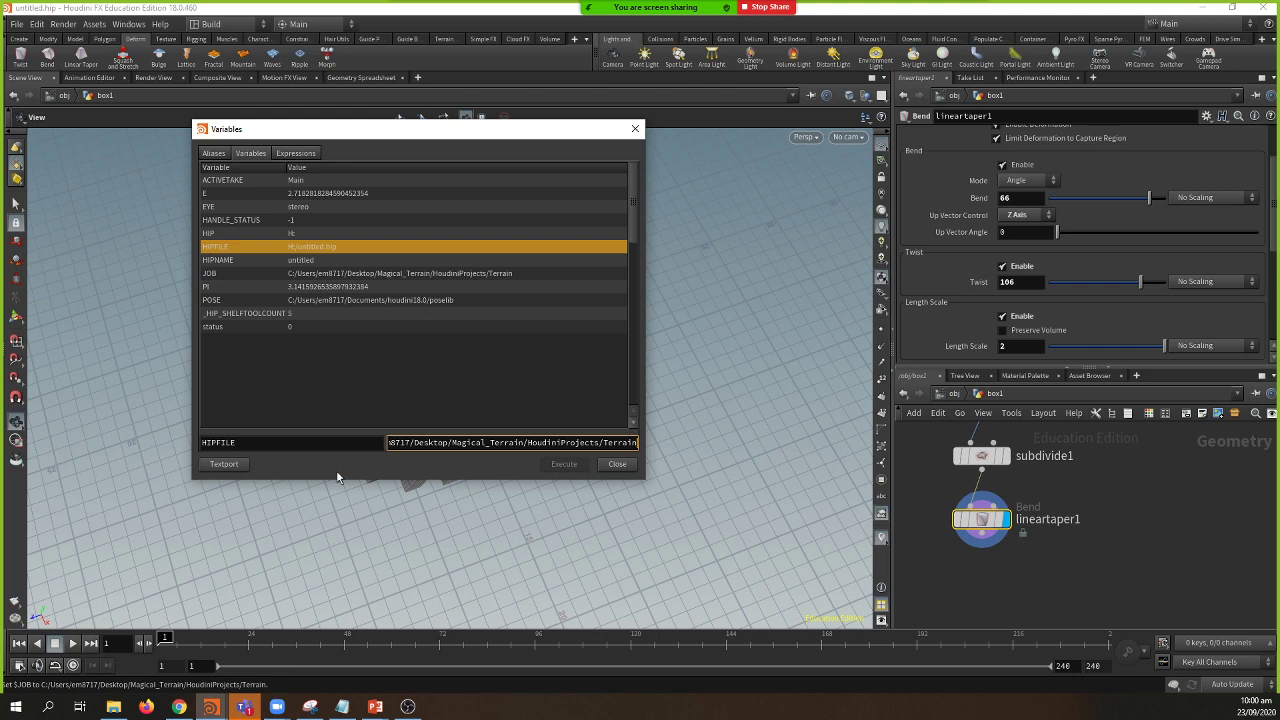
pyautogui.click(339, 446)
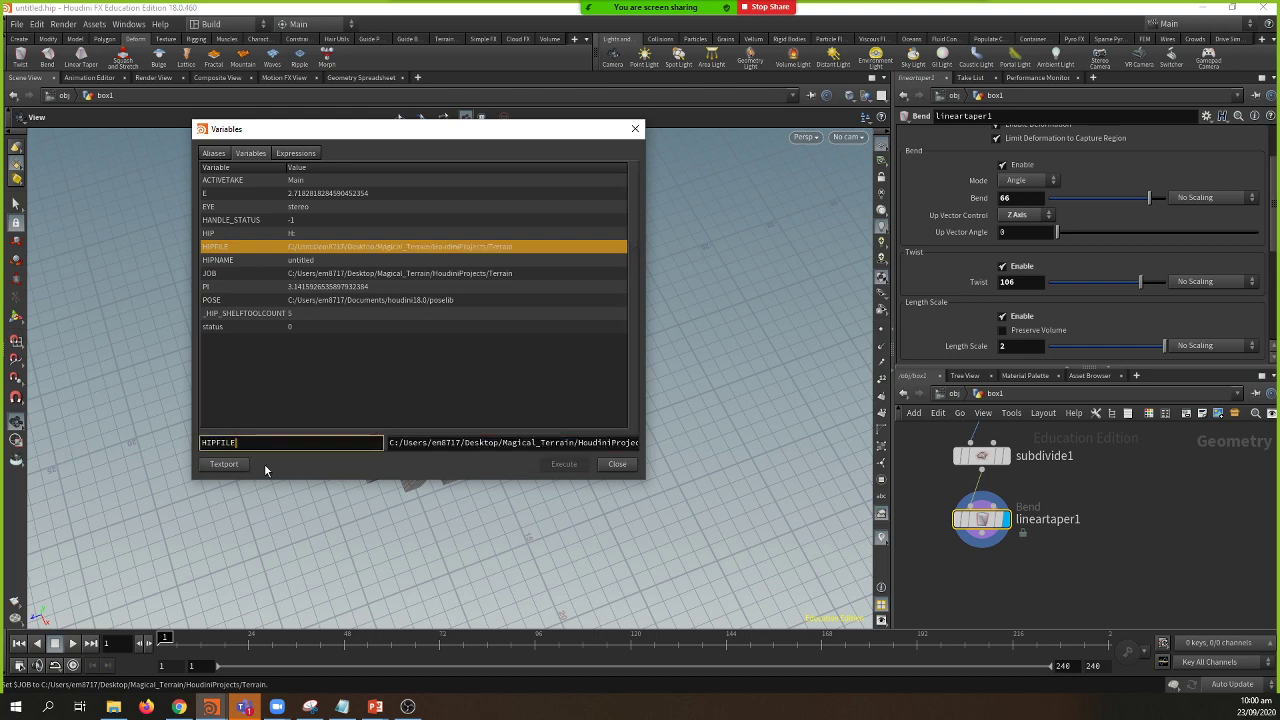
pyautogui.click(453, 442)
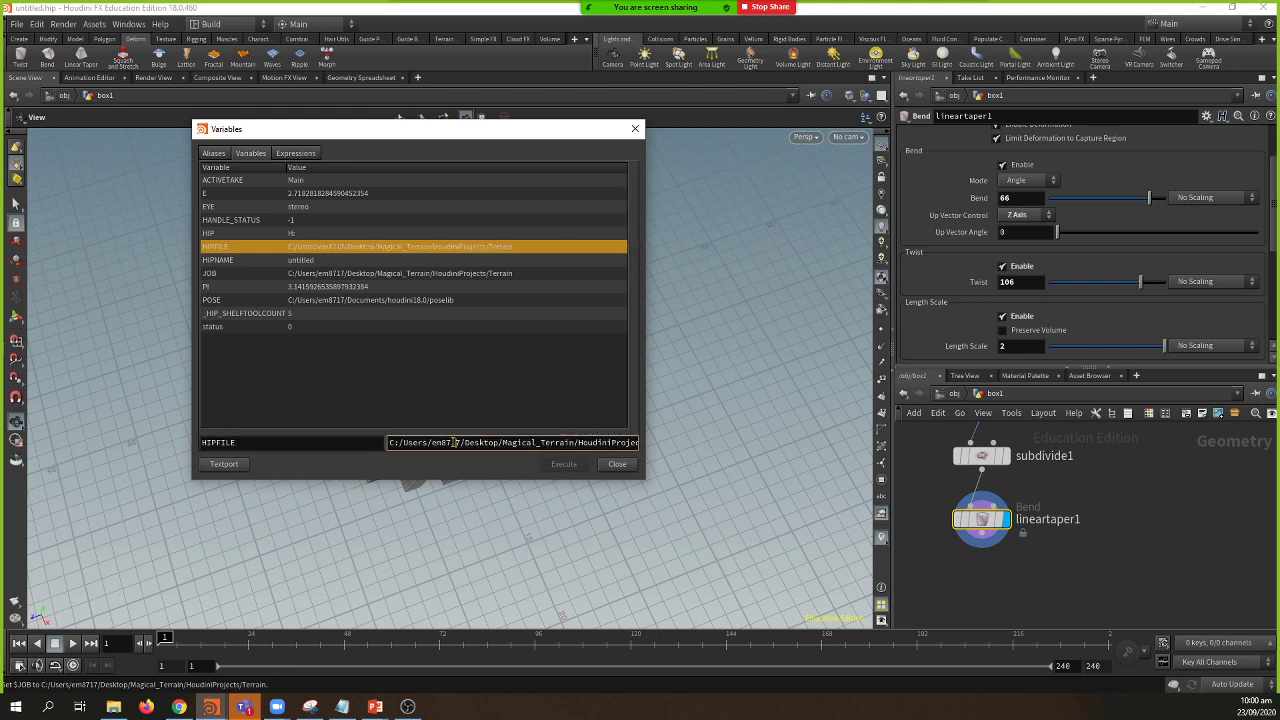
pyautogui.click(343, 261)
pyautogui.click(343, 246)
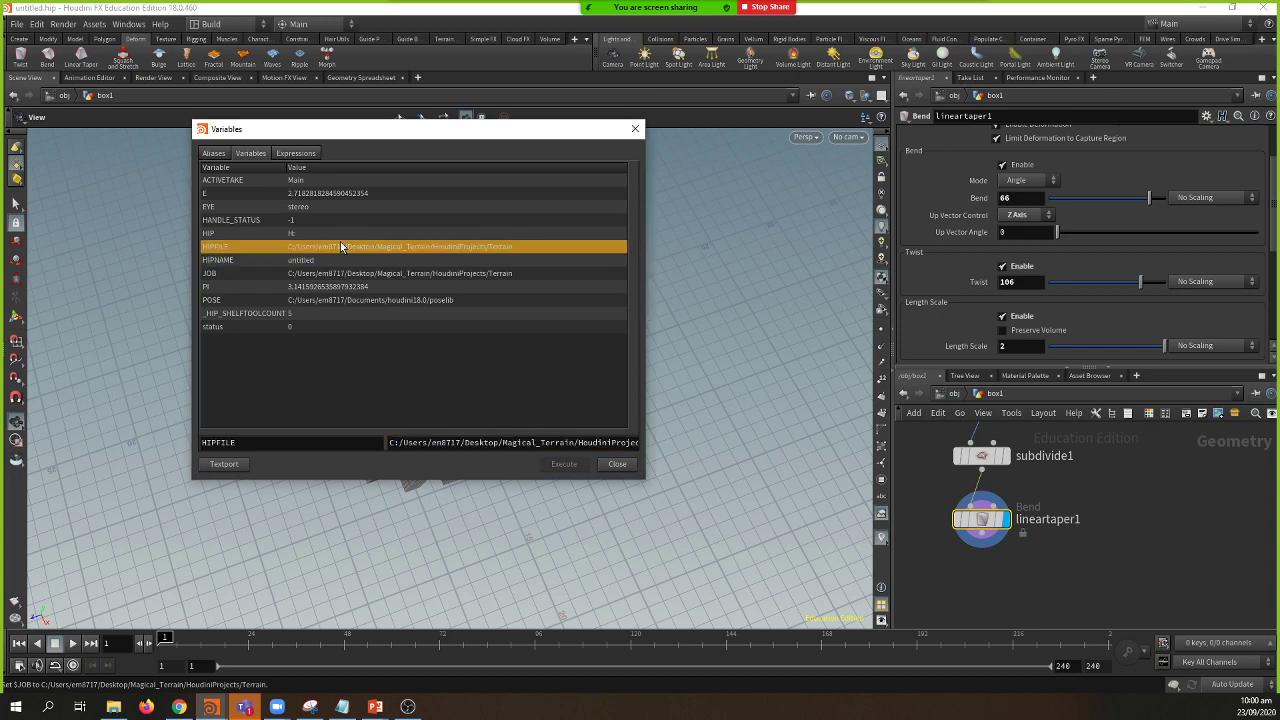
# Step: Paste the JOB path in as the HIP variable's value and close the window
pyautogui.click(341, 233)
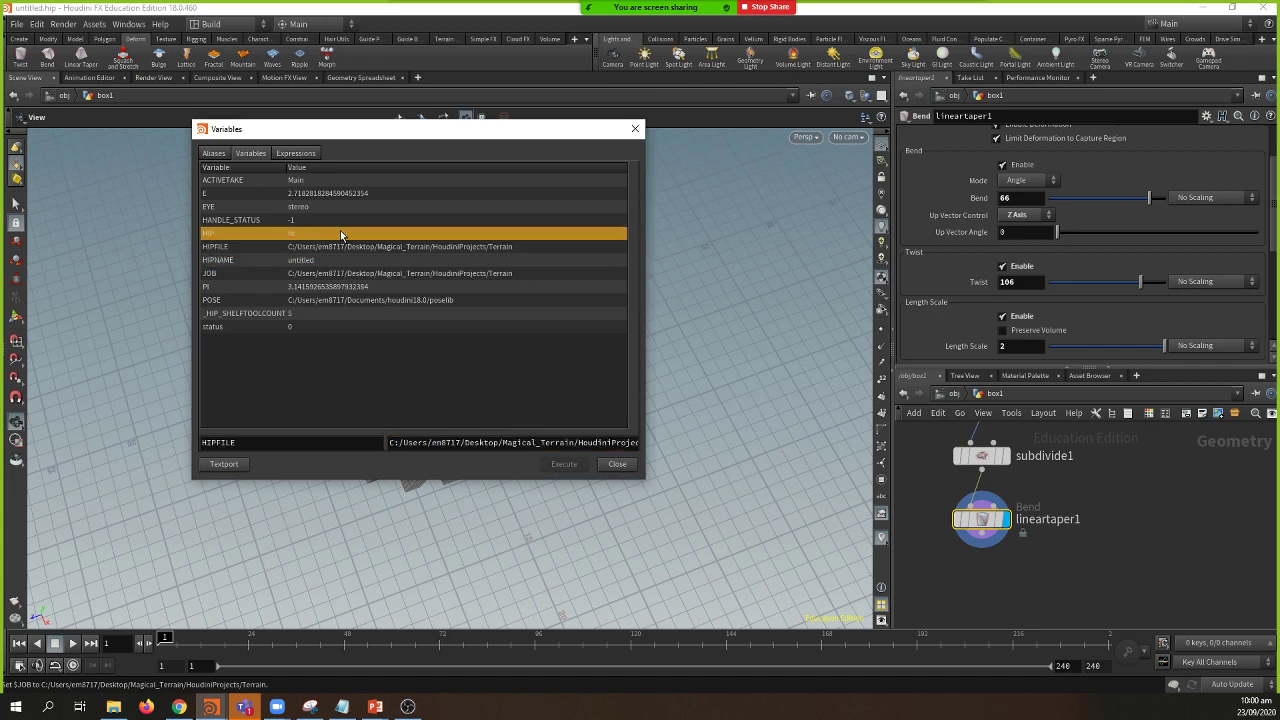
pyautogui.click(414, 440)
pyautogui.hotkey('ctrl', 'v')
pyautogui.press('Return')
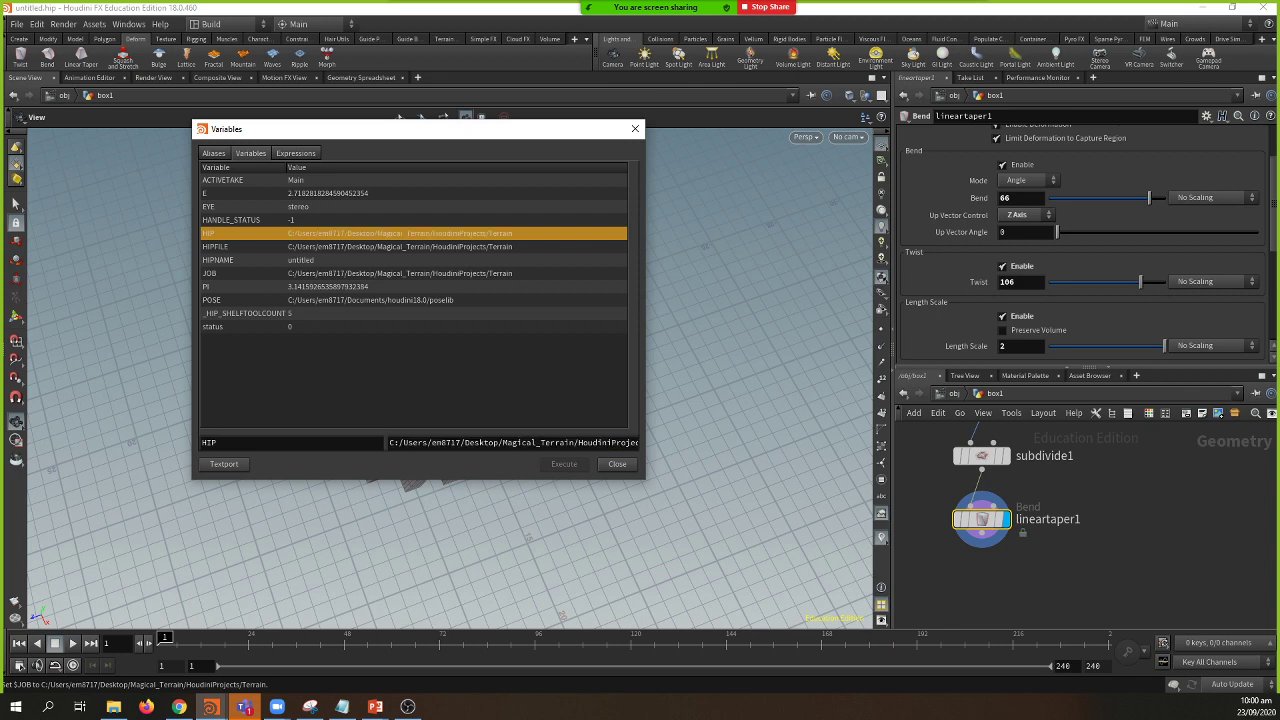
pyautogui.click(618, 465)
# Step: Cancel the first save attempt and recheck the scene variables list
pyautogui.moveTo(372, 333); pyautogui.dragTo(255, 317)
pyautogui.hotkey('ctrl', 'shift', 's')
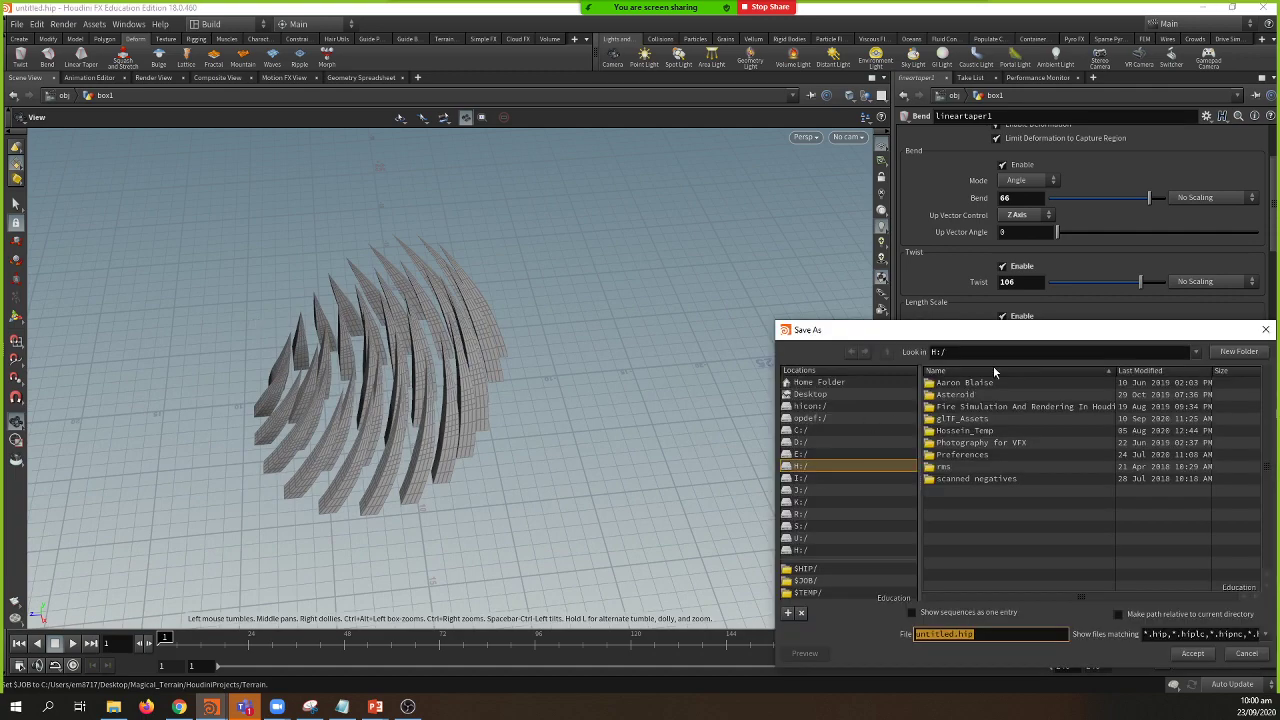
pyautogui.moveTo(993, 329); pyautogui.dragTo(829, 287)
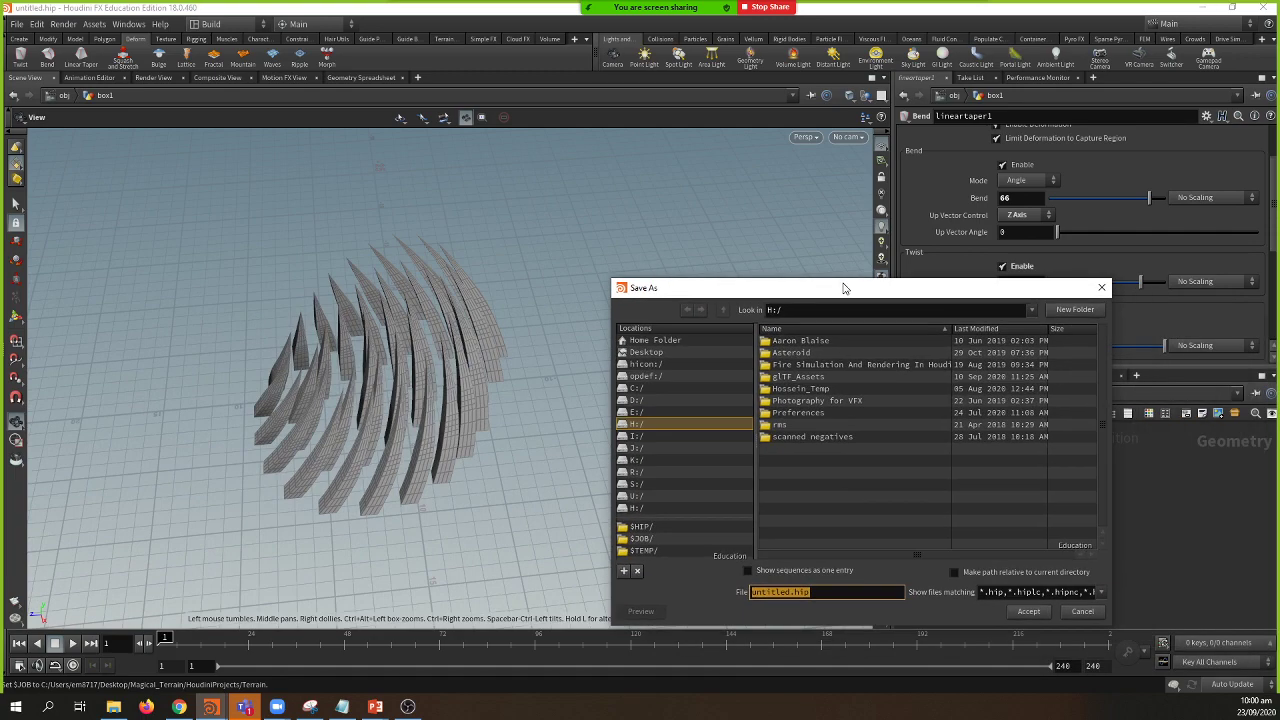
pyautogui.click(1085, 612)
pyautogui.click(36, 23)
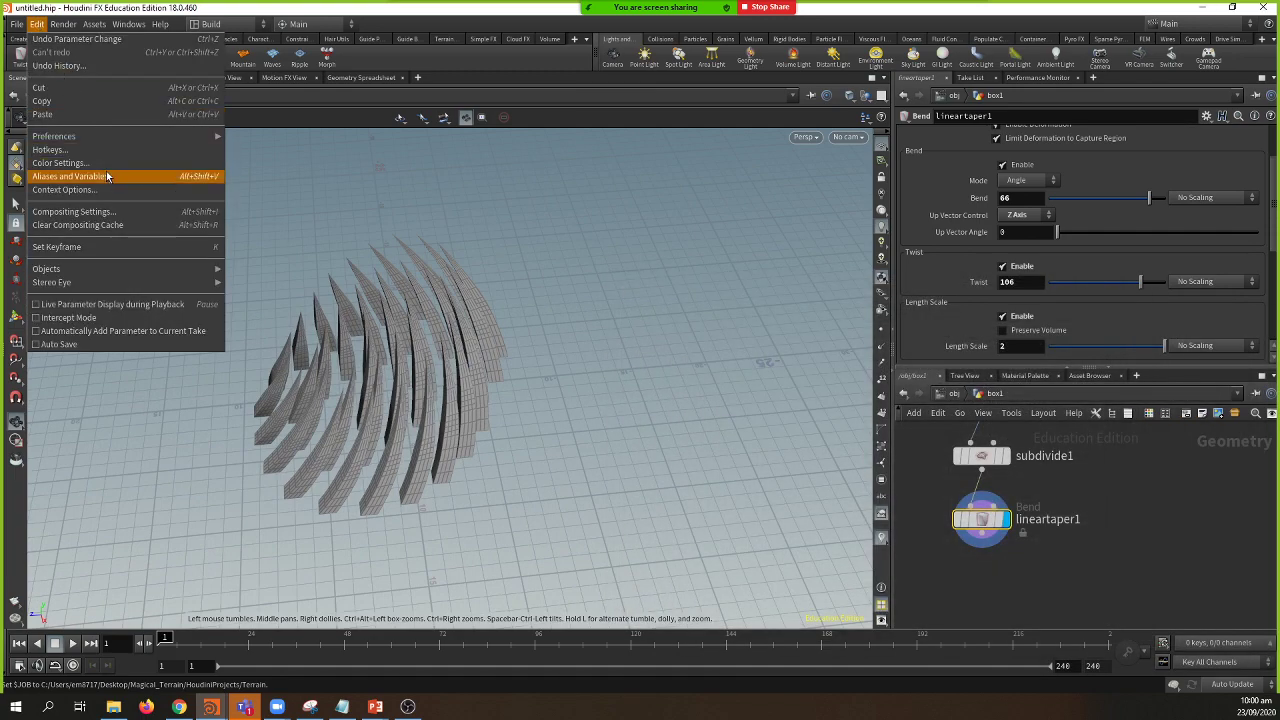
pyautogui.click(107, 177)
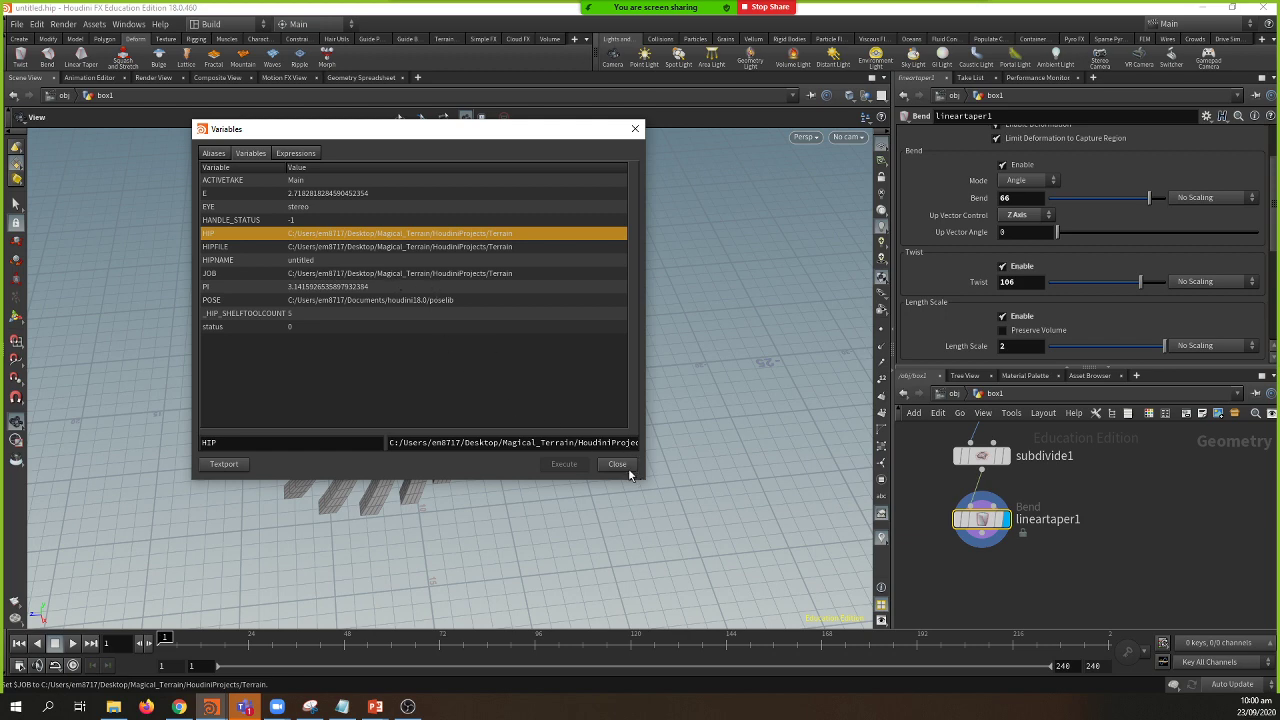
pyautogui.click(625, 466)
# Step: Save the scene as Magical_Terrain_V01 in the $JOB project folder
pyautogui.hotkey('ctrl', 'shift', 's')
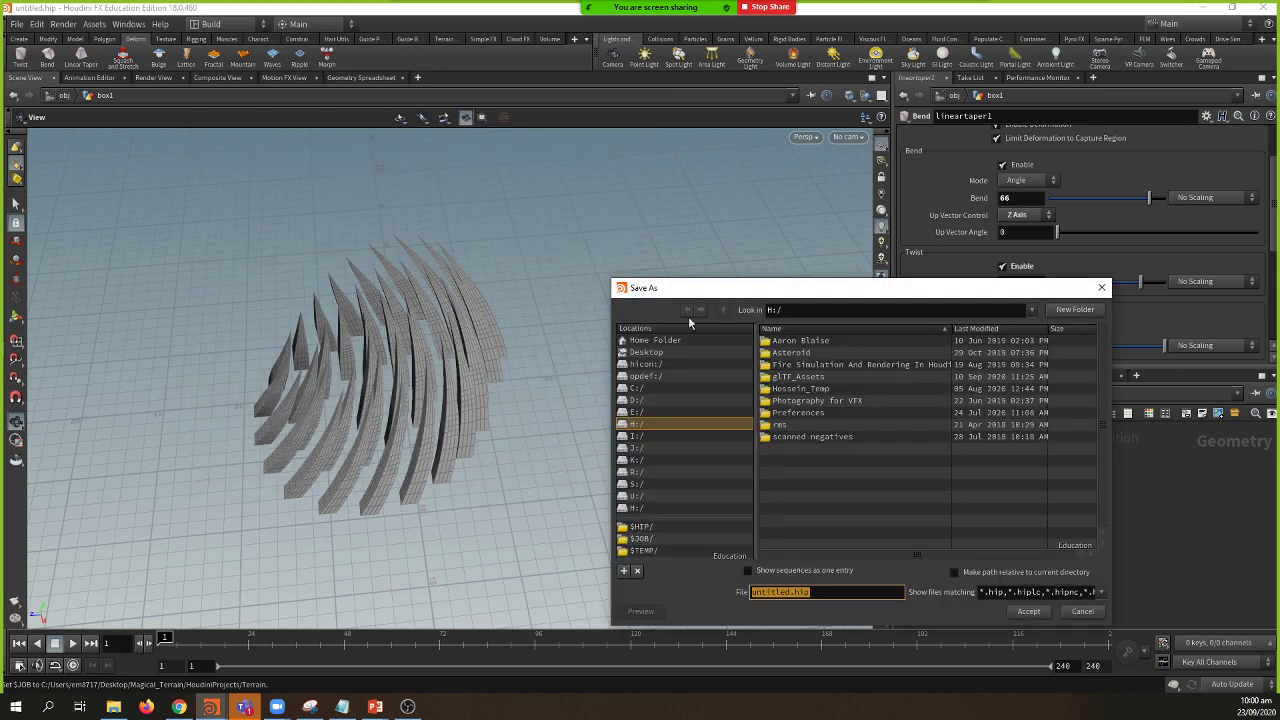
pyautogui.moveTo(735, 292); pyautogui.dragTo(512, 150)
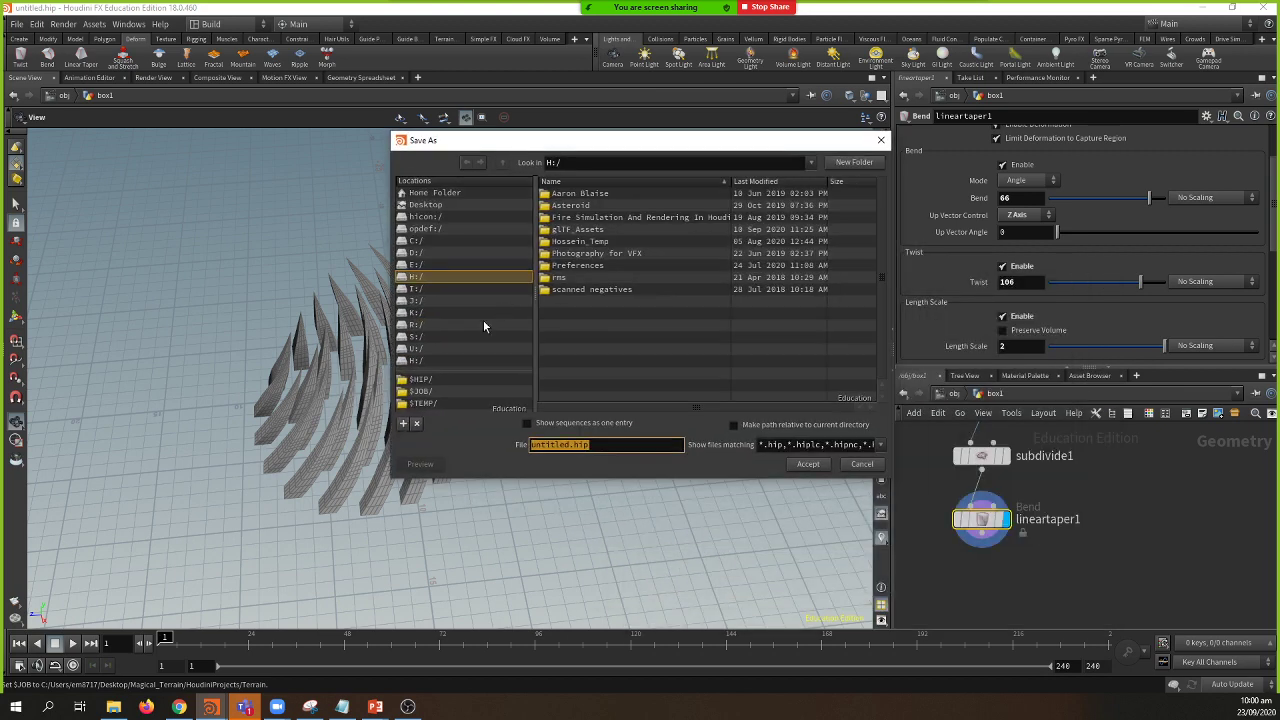
pyautogui.click(425, 392)
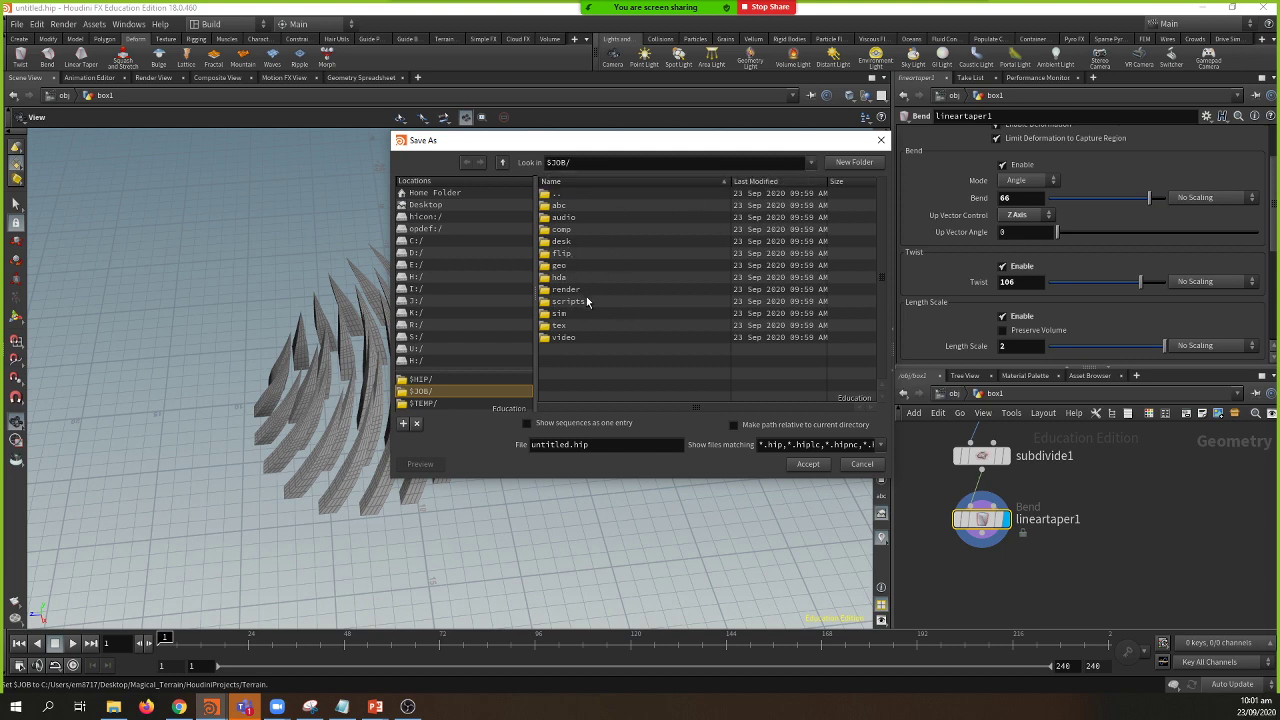
pyautogui.moveTo(591, 443); pyautogui.dragTo(27, 476)
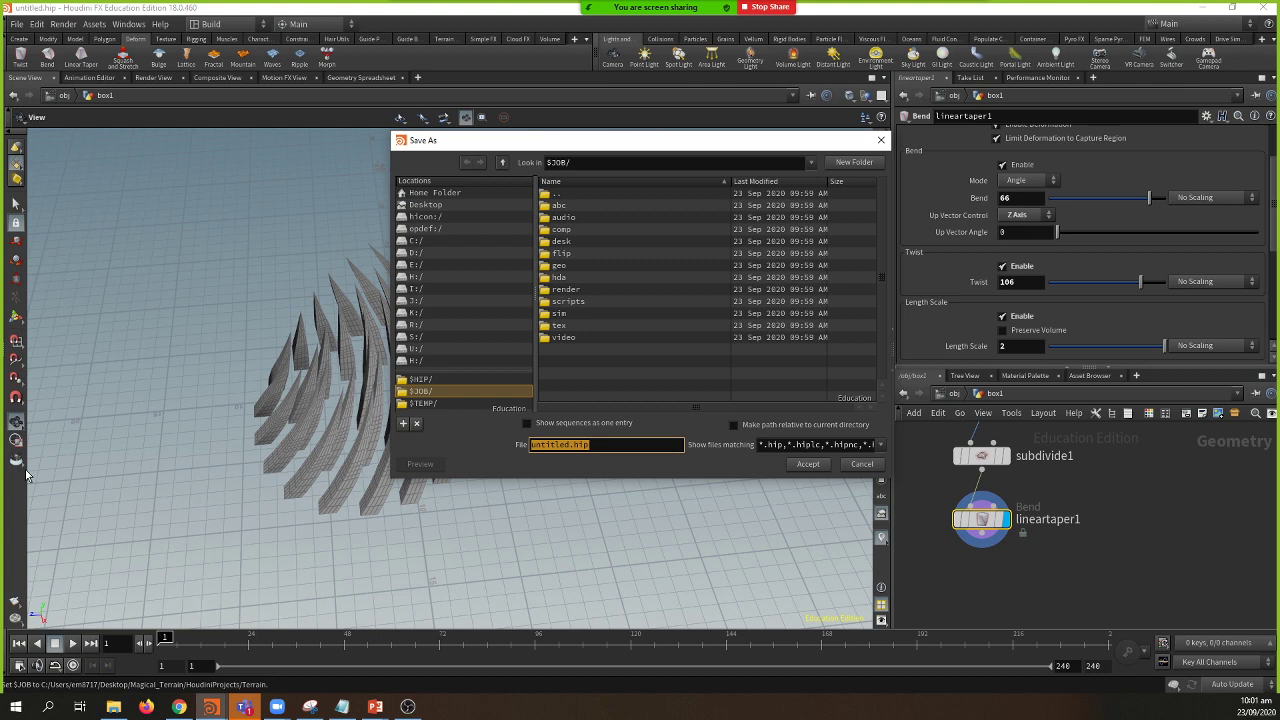
pyautogui.write('Terrai')
pyautogui.write('n_V')
pyautogui.write('01')
pyautogui.write('Magical_')
pyautogui.write('_')
pyautogui.press('Return')
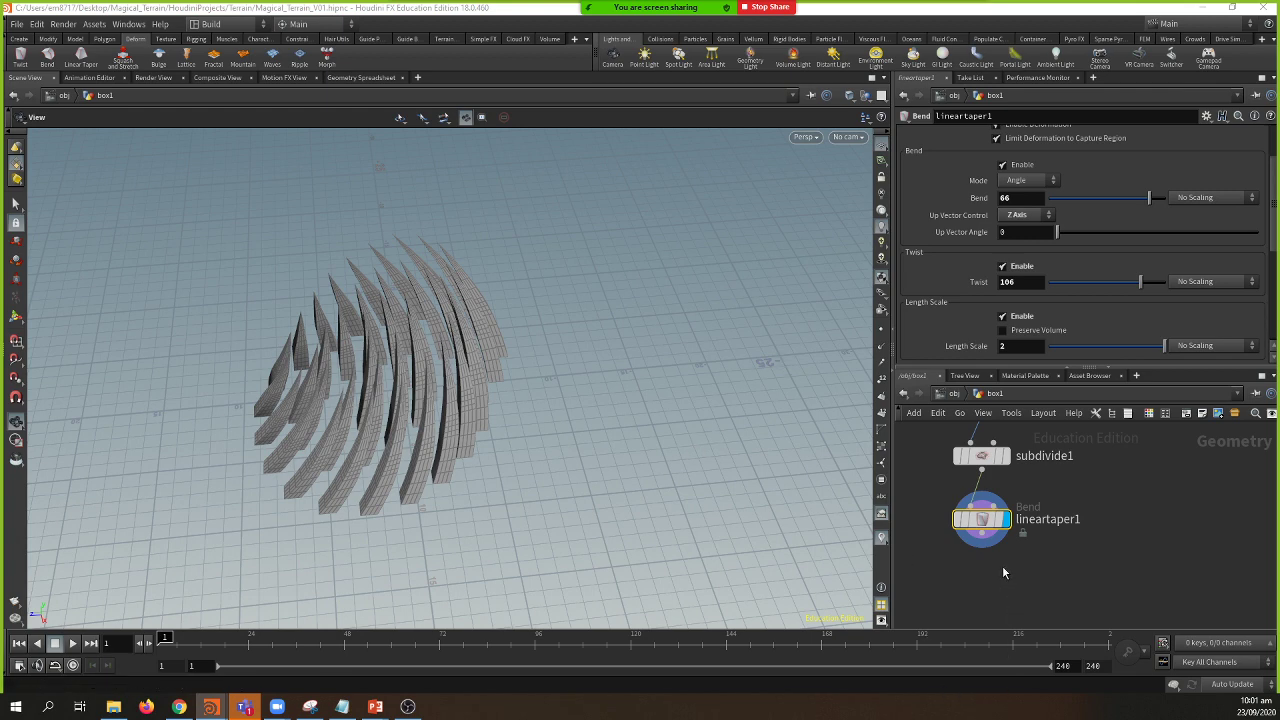
pyautogui.moveTo(1002, 565); pyautogui.dragTo(1068, 553, button='middle')
# Step: At /obj, place box1 beside heightfield1 and rename it blocking_geo
pyautogui.click(956, 395)
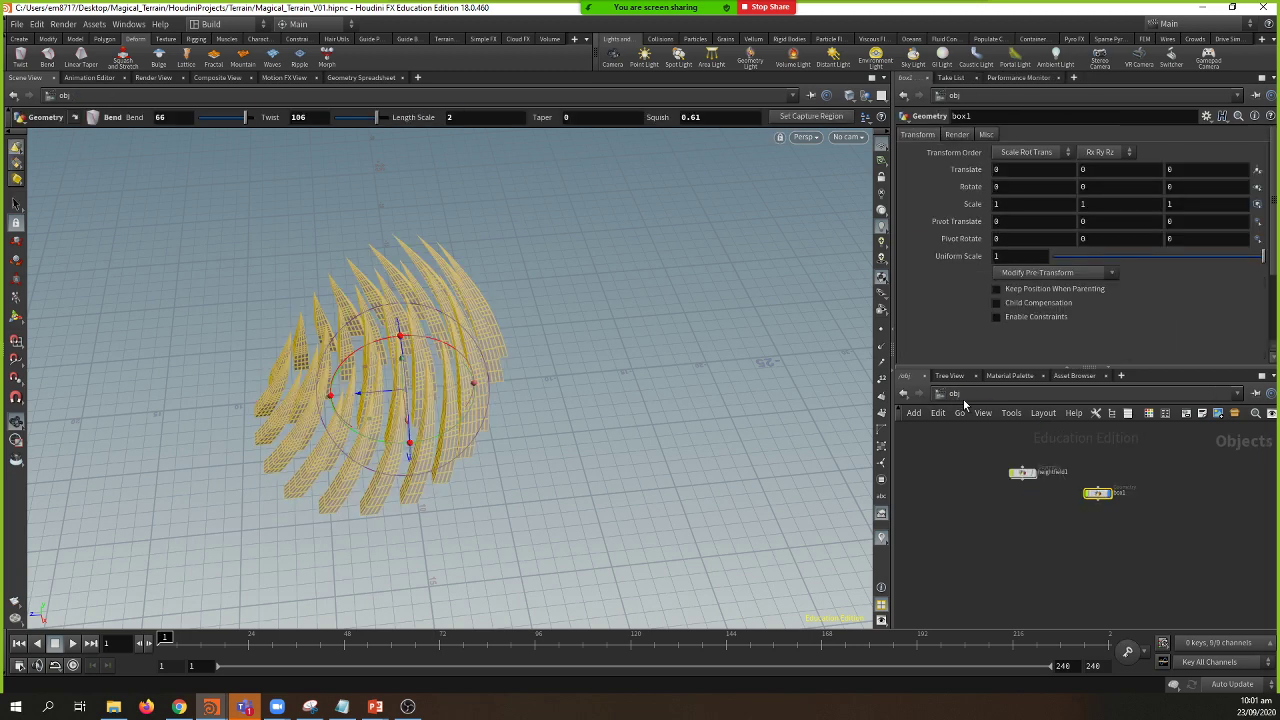
pyautogui.moveTo(1083, 497); pyautogui.dragTo(966, 471)
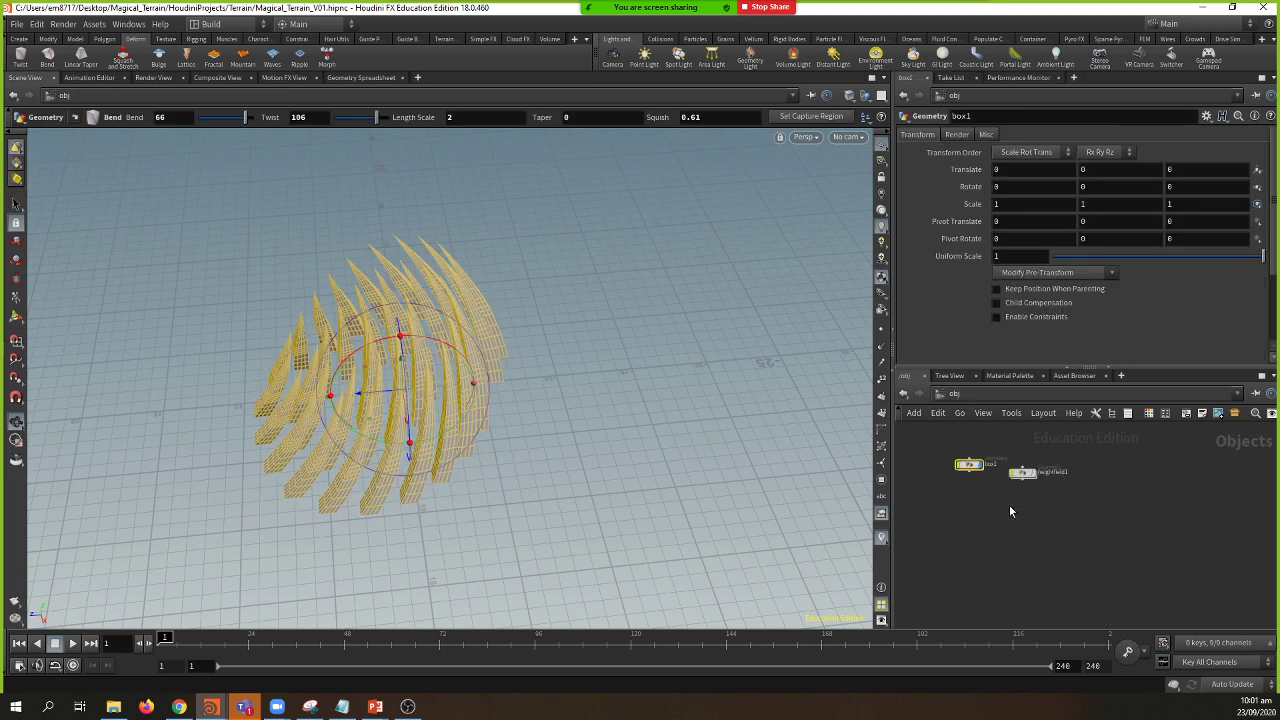
pyautogui.scroll(2, 1009, 505)
pyautogui.press('h')
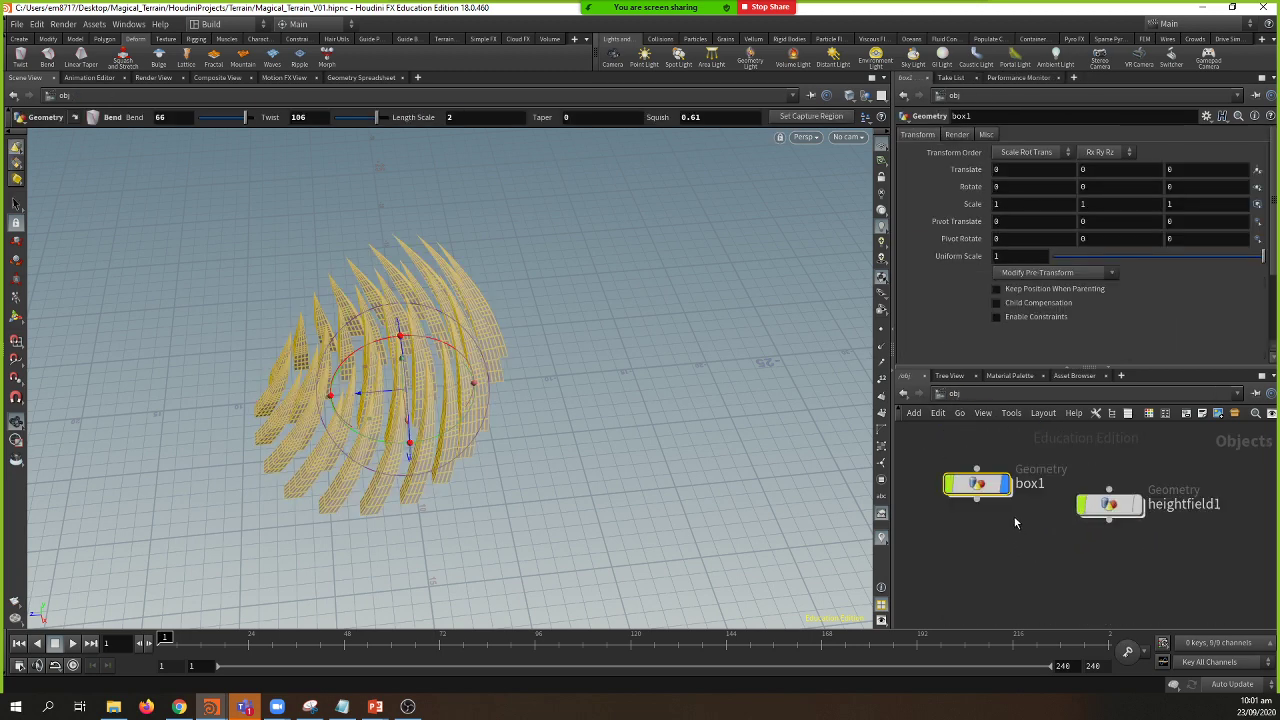
pyautogui.moveTo(1026, 487); pyautogui.dragTo(1028, 505)
pyautogui.doubleClick(1027, 506)
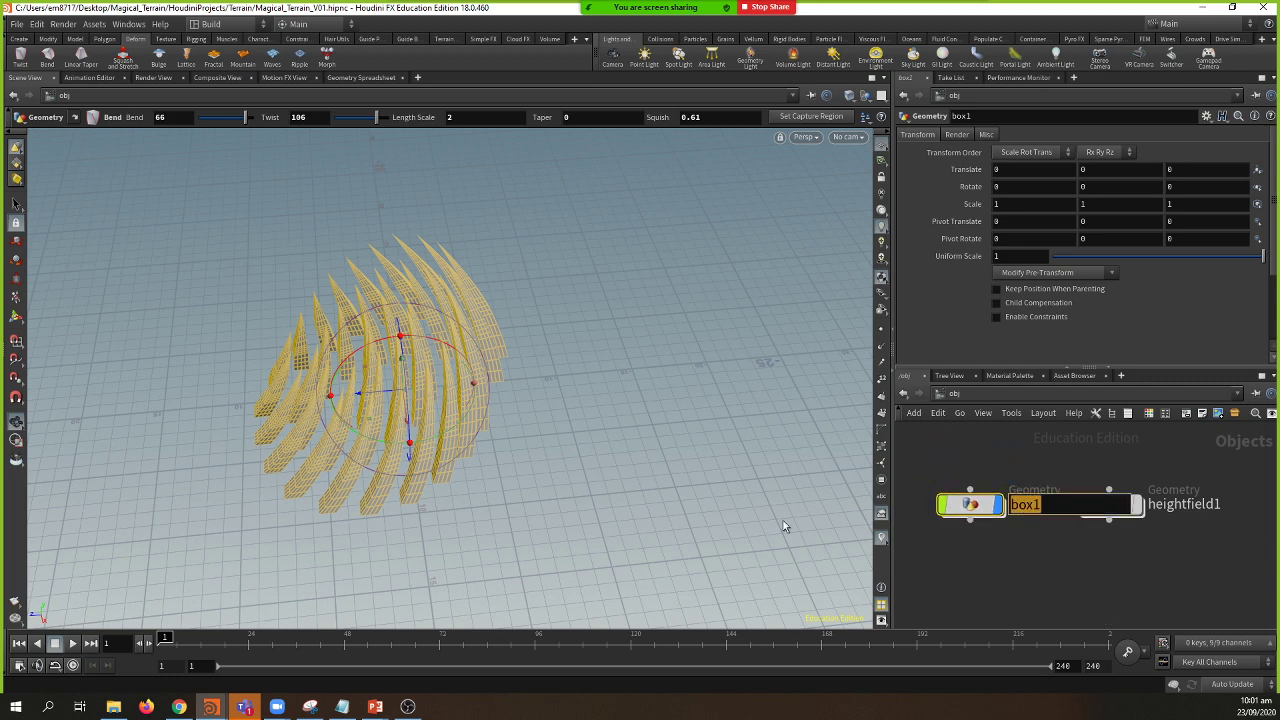
pyautogui.write('blocking_geo')
pyautogui.press('Return')
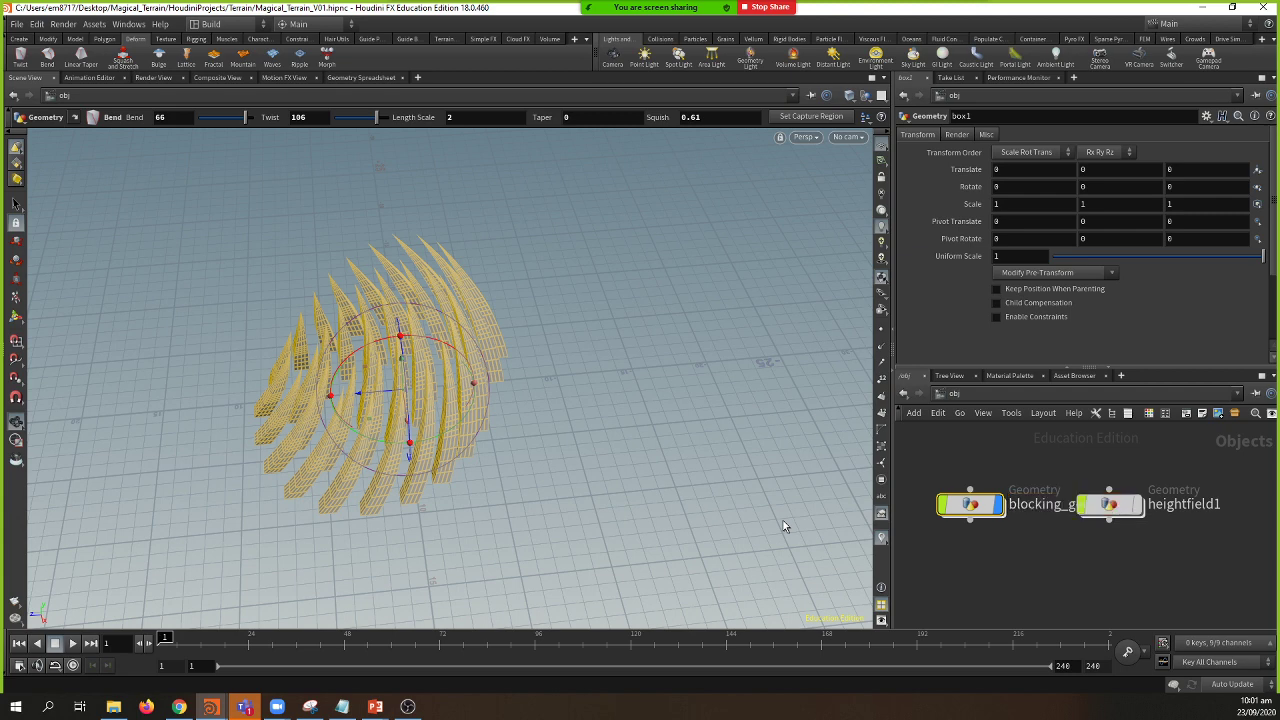
# Step: Rename heightfield1 to terrain and frame both objects
pyautogui.moveTo(1126, 521); pyautogui.dragTo(1172, 521)
pyautogui.doubleClick(1236, 505)
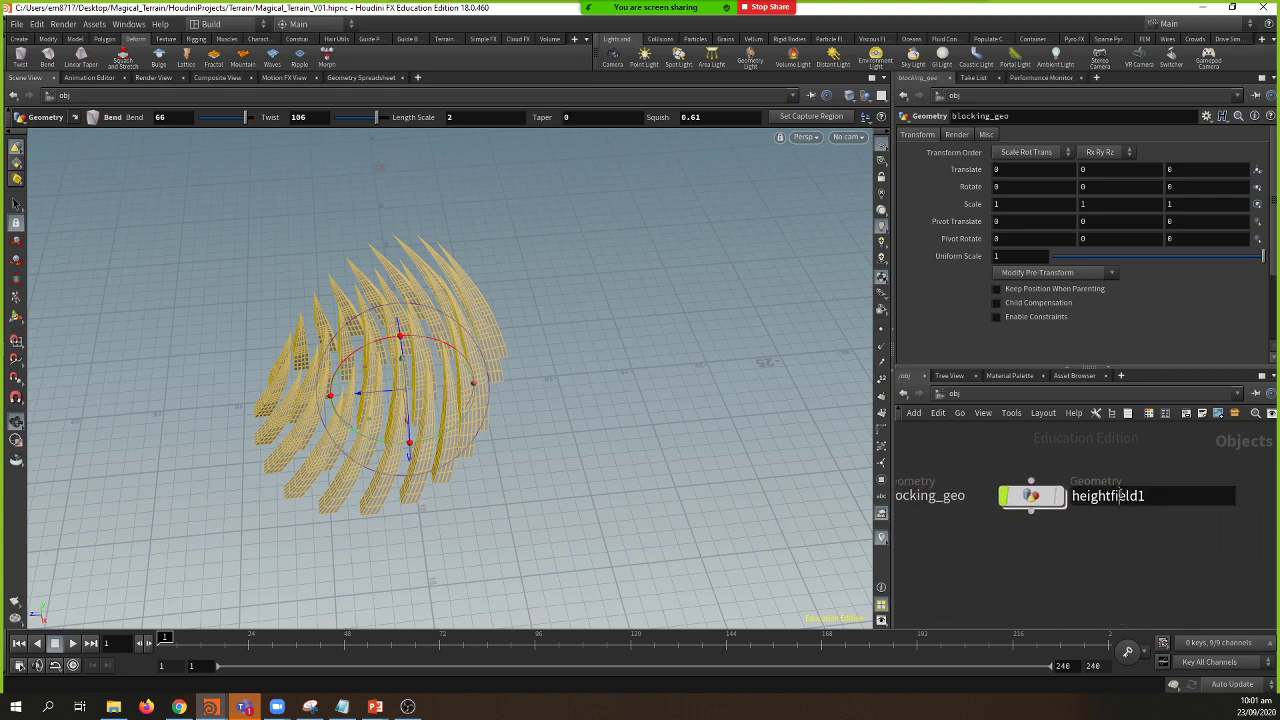
pyautogui.write('Terrain')
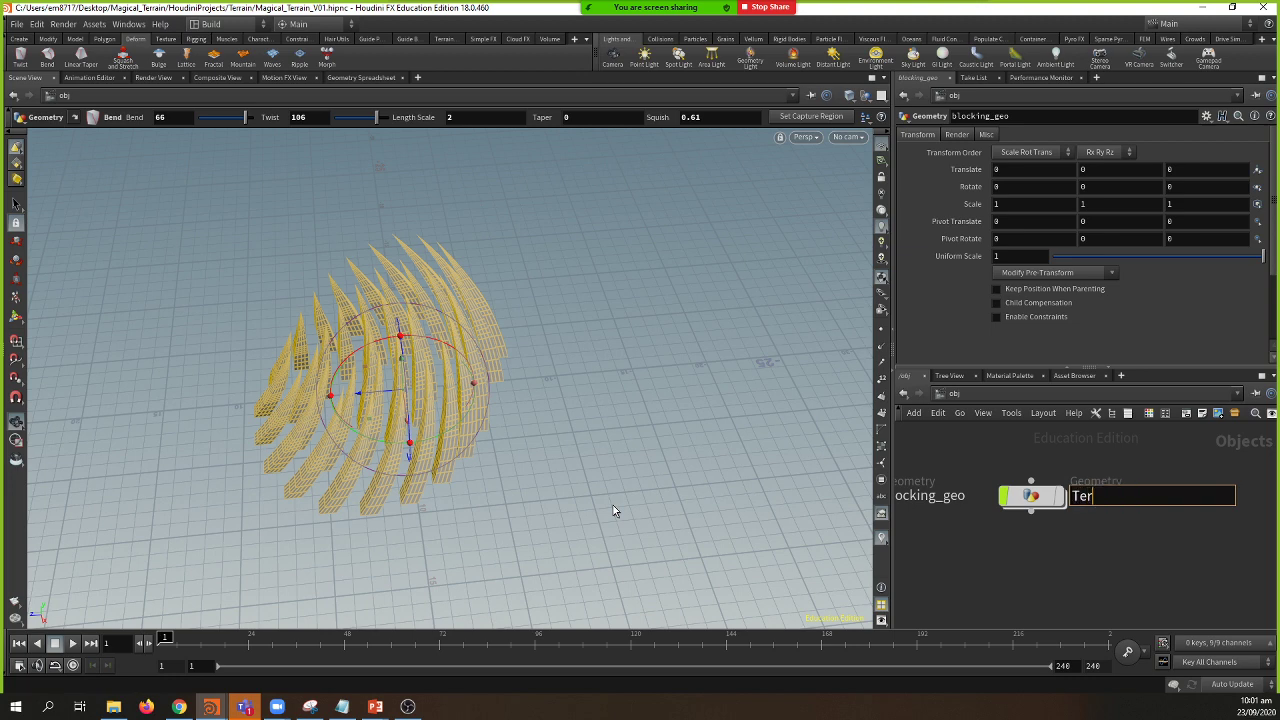
pyautogui.press('BackSpace')
pyautogui.press('BackSpace')
pyautogui.press('BackSpace')
pyautogui.press('BackSpace')
pyautogui.press('BackSpace')
pyautogui.press('BackSpace')
pyautogui.press('BackSpace')
pyautogui.write('terrain')
pyautogui.press('Return')
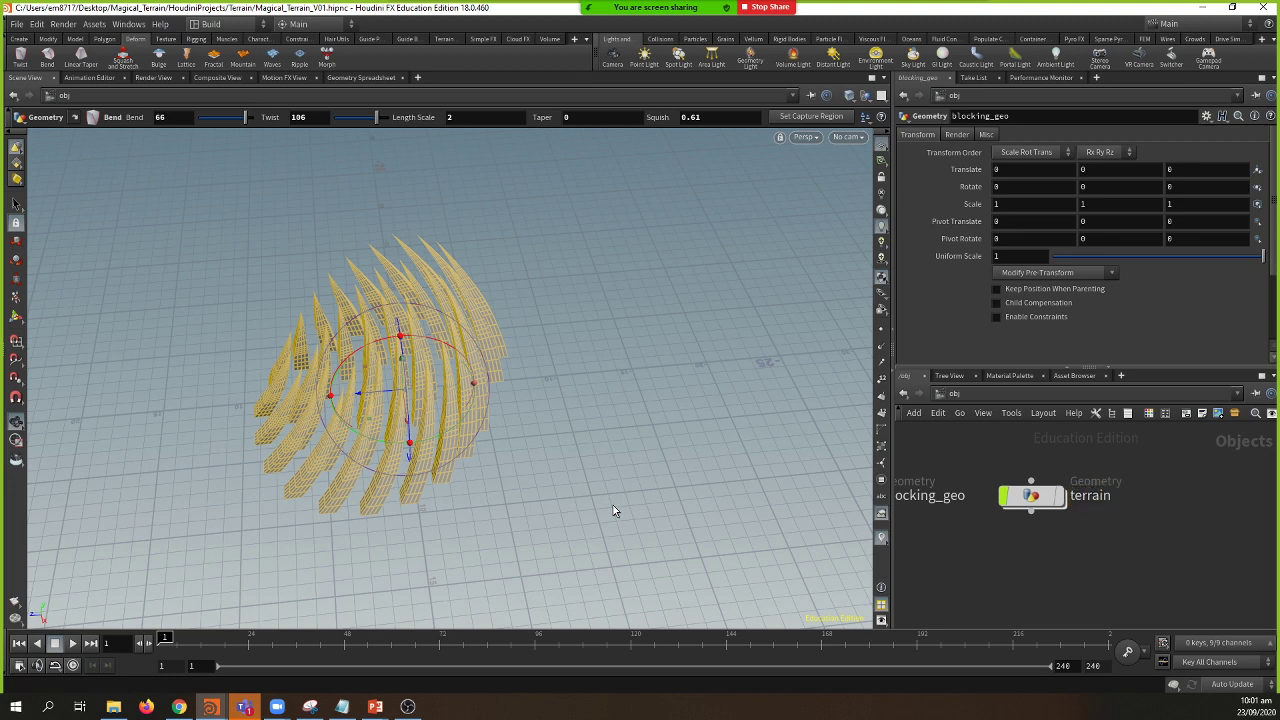
pyautogui.press('h')
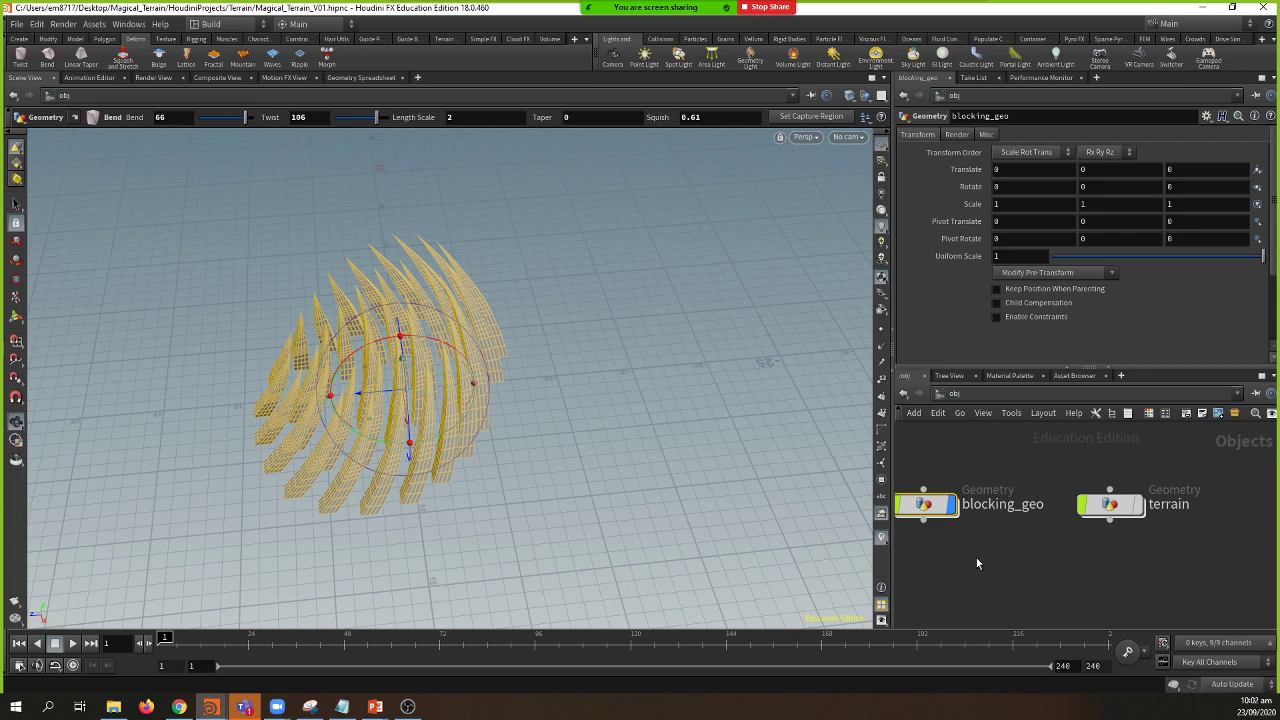
# Step: Dive into the blocking_geo object and orbit the spires to a new angle
pyautogui.moveTo(962, 552); pyautogui.dragTo(1010, 553, button='middle')
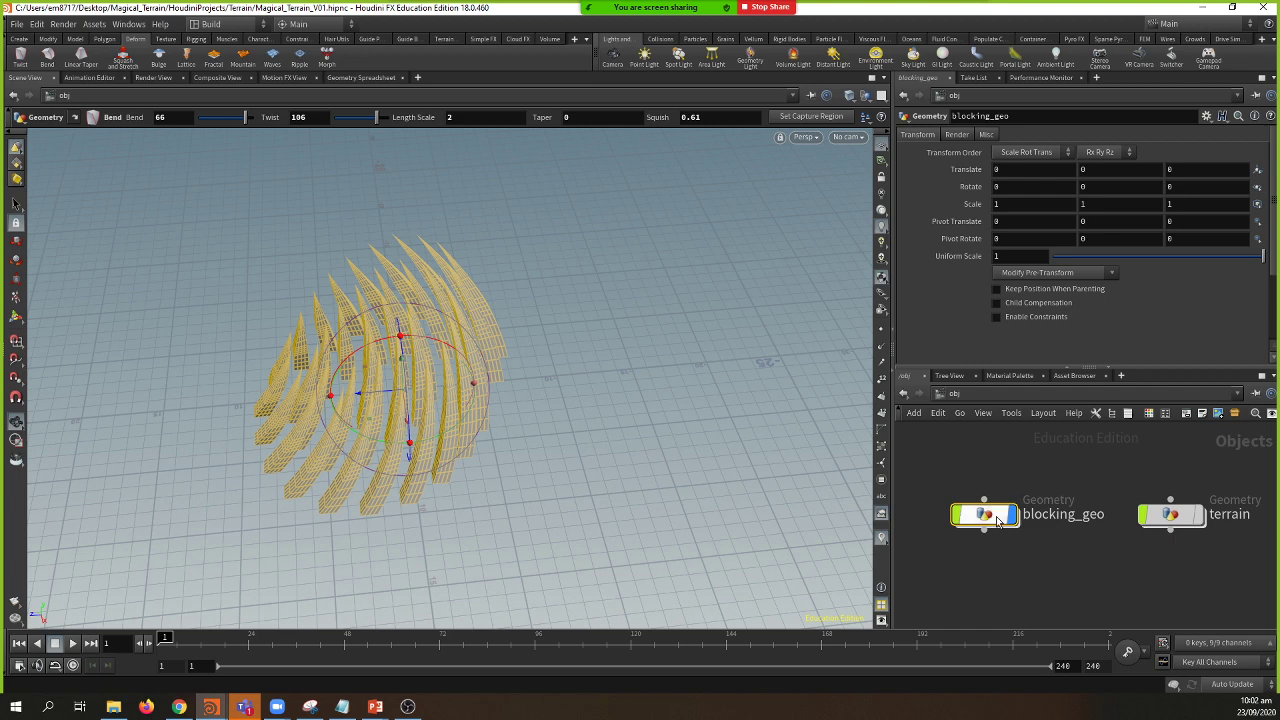
pyautogui.doubleClick(992, 514)
pyautogui.press('u')
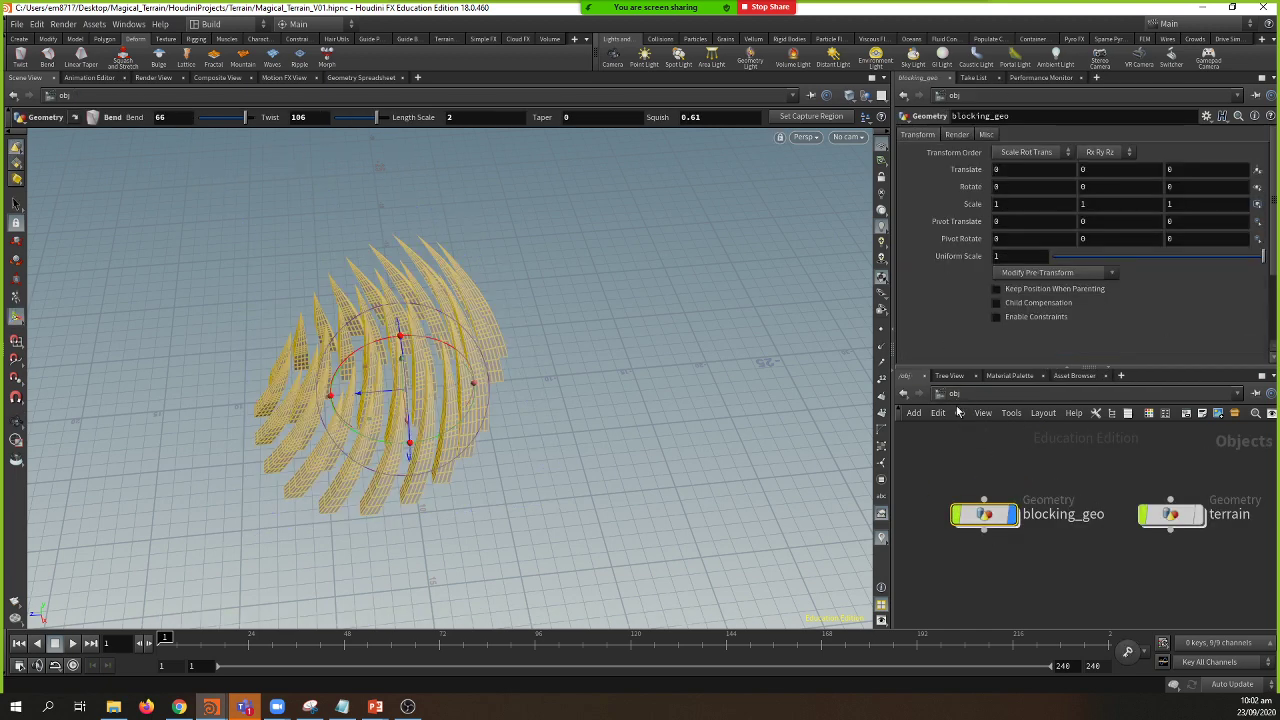
pyautogui.doubleClick(975, 522)
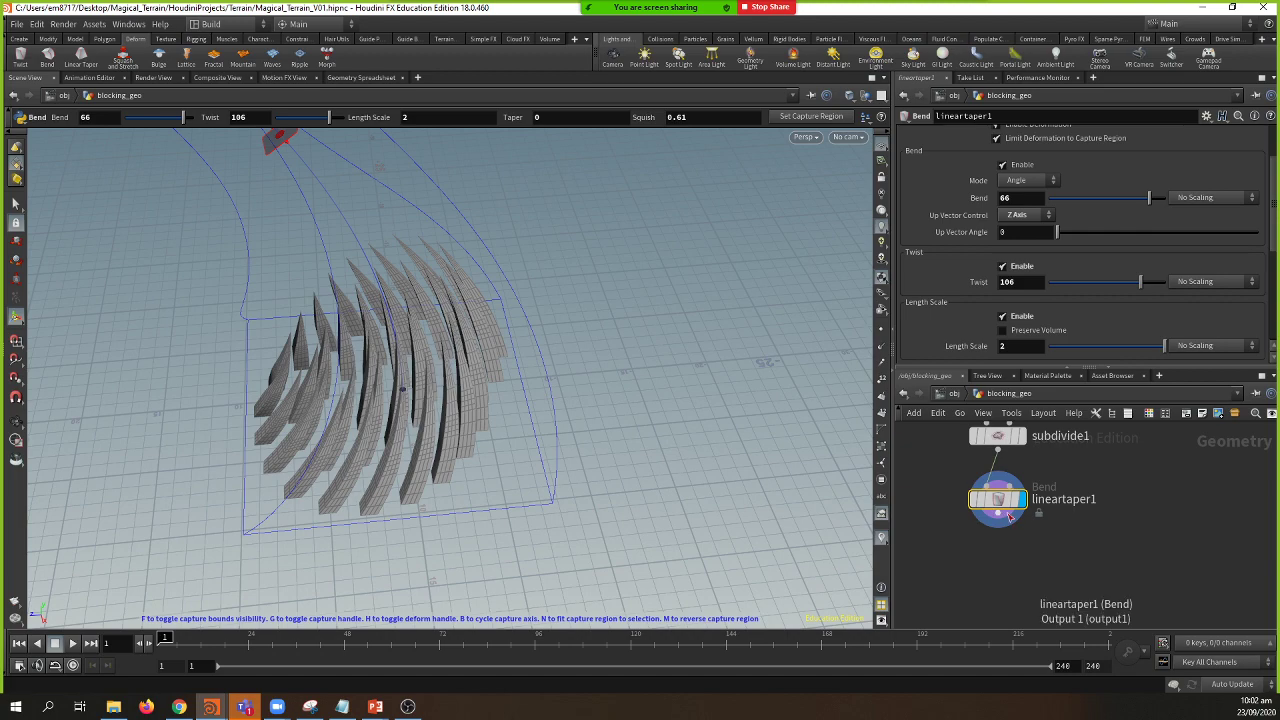
pyautogui.click(998, 521)
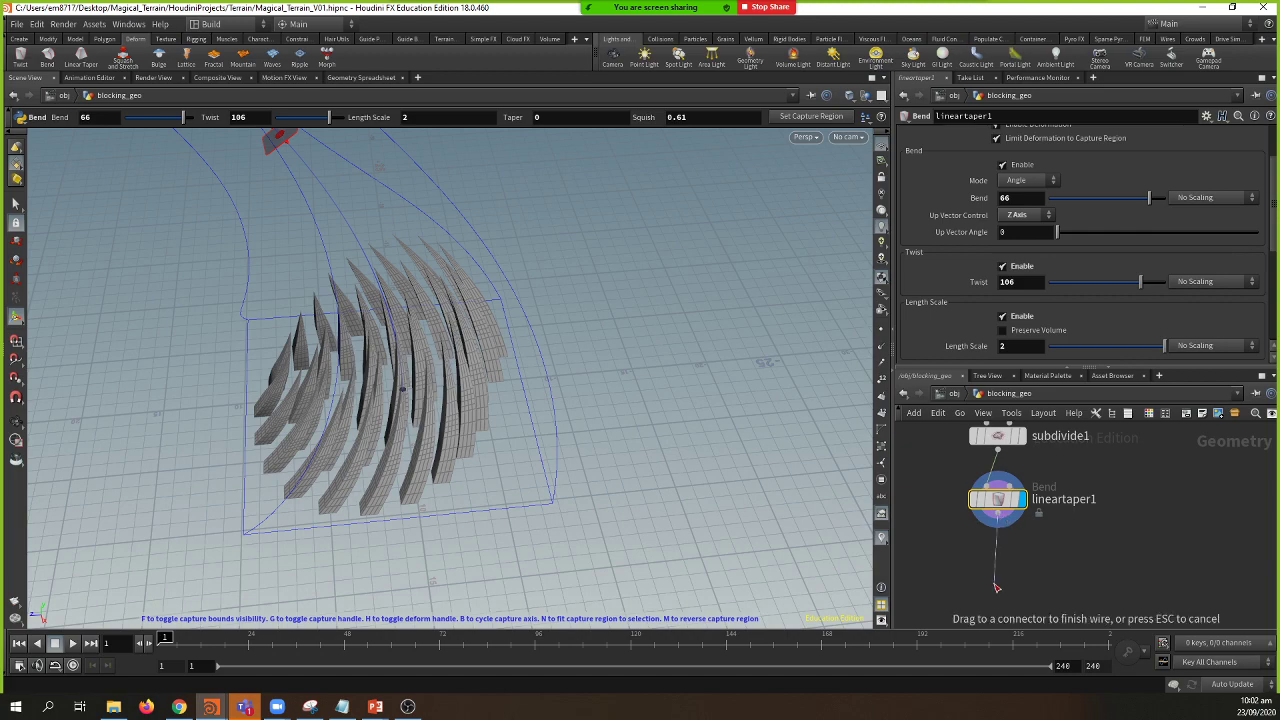
pyautogui.press('Escape')
pyautogui.moveTo(620, 480); pyautogui.dragTo(229, 314)
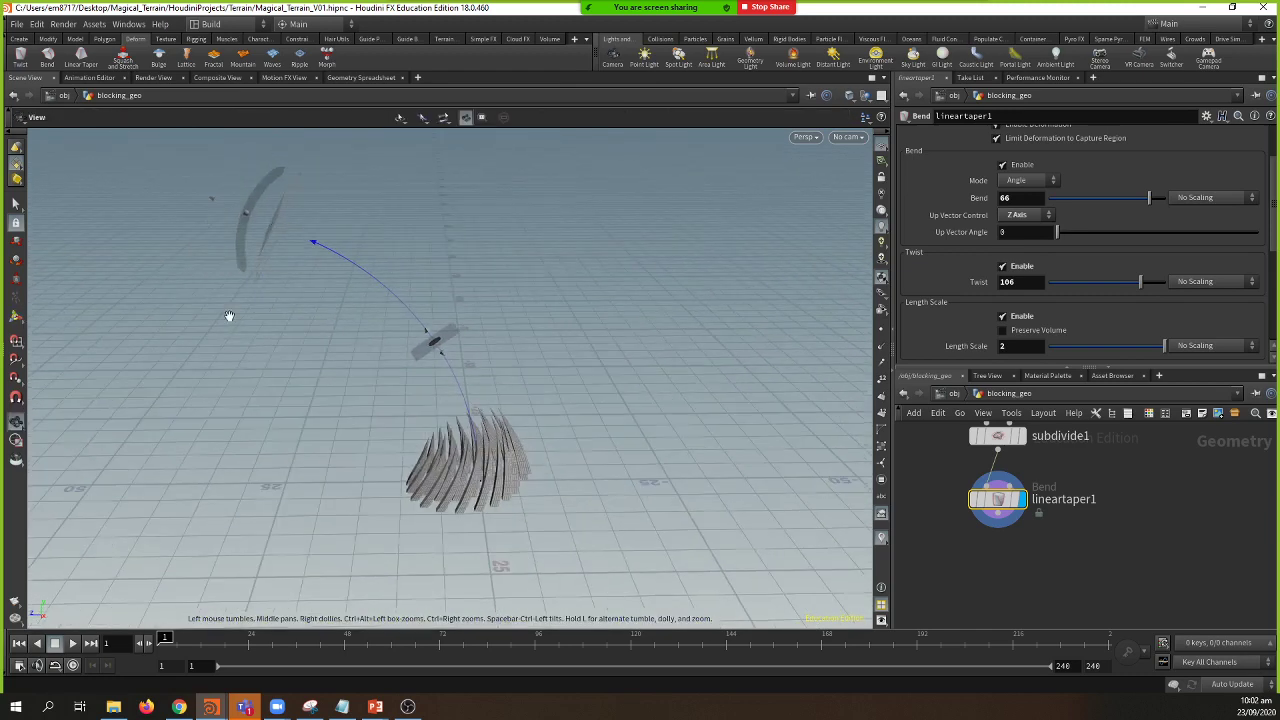
# Step: Shorten the bend's length scale to 1.61353 and start a new node off lineartaper1's output
pyautogui.press('Return')
pyautogui.moveTo(268, 231); pyautogui.dragTo(300, 240)
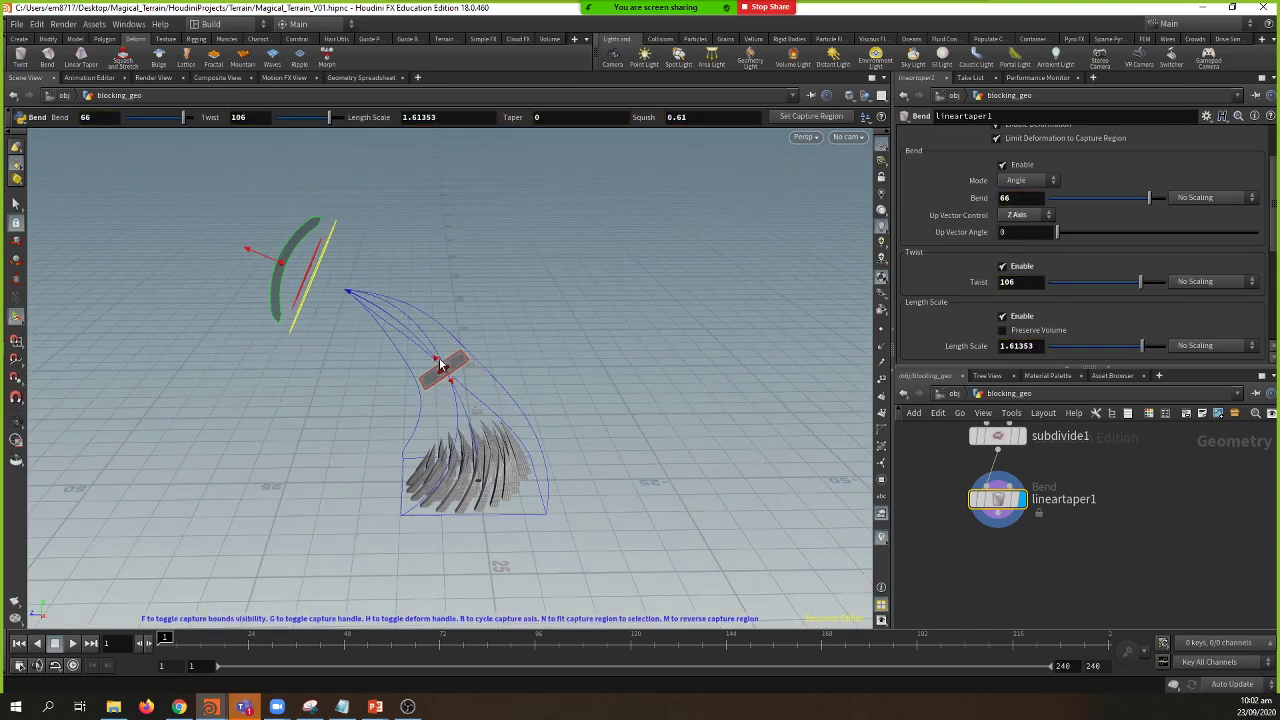
pyautogui.moveTo(462, 381)
pyautogui.mouseDown()
pyautogui.moveTo(458, 402)
pyautogui.moveTo(440, 396)
pyautogui.moveTo(455, 390)
pyautogui.mouseUp()
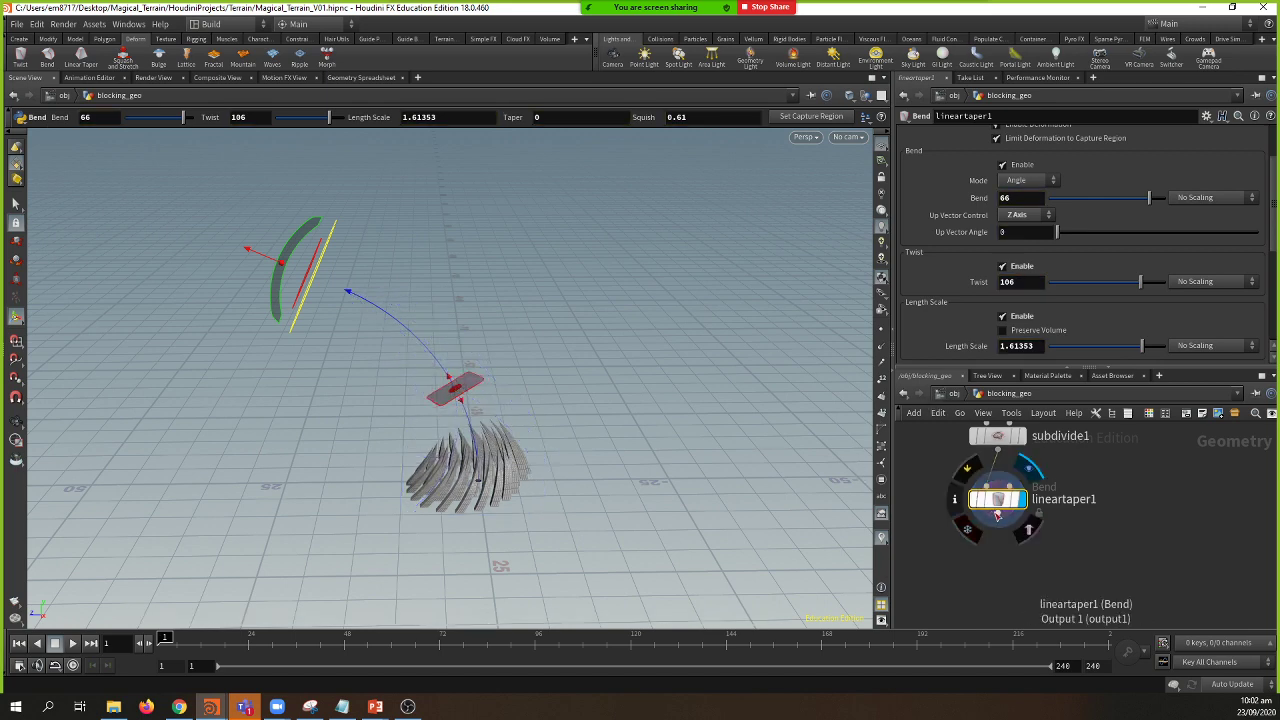
pyautogui.moveTo(999, 524); pyautogui.dragTo(1010, 567)
# Step: Add a Null node (null1) below lineartaper1 and centre the network on it
pyautogui.write('nu')
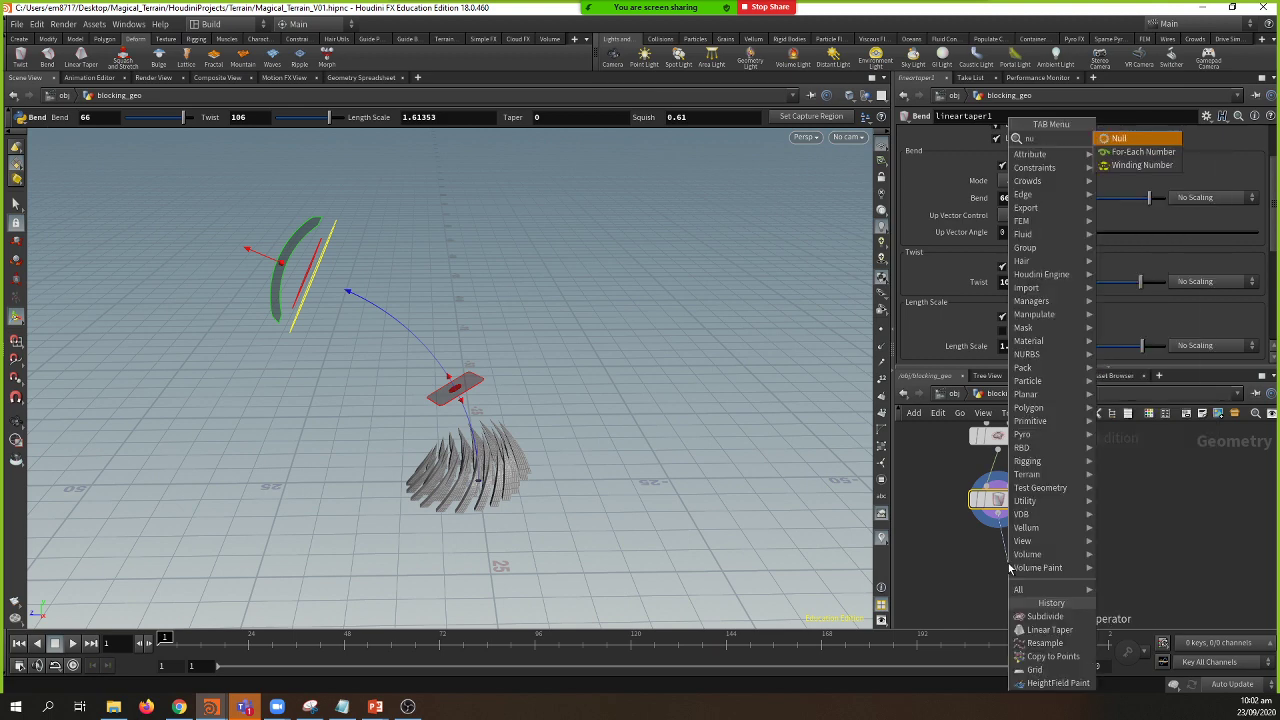
pyautogui.press('Return')
pyautogui.click(1008, 563)
pyautogui.moveTo(1008, 563); pyautogui.dragTo(999, 559)
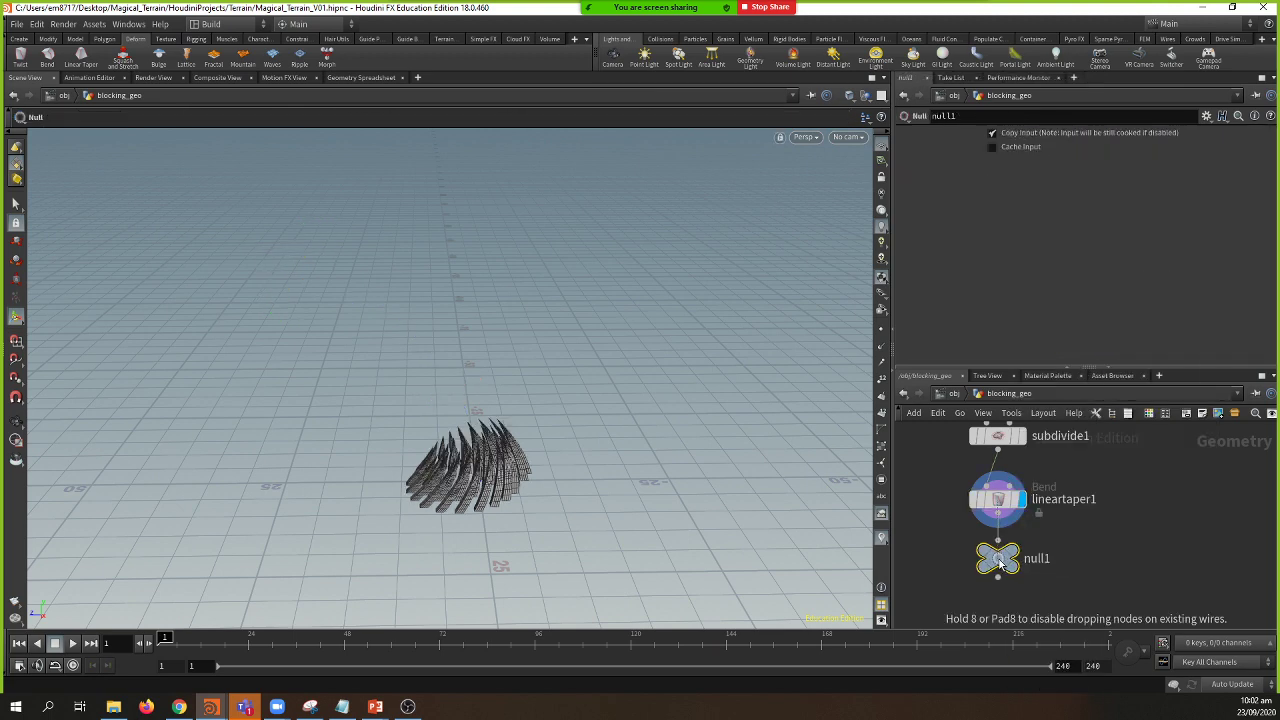
pyautogui.doubleClick(1036, 556)
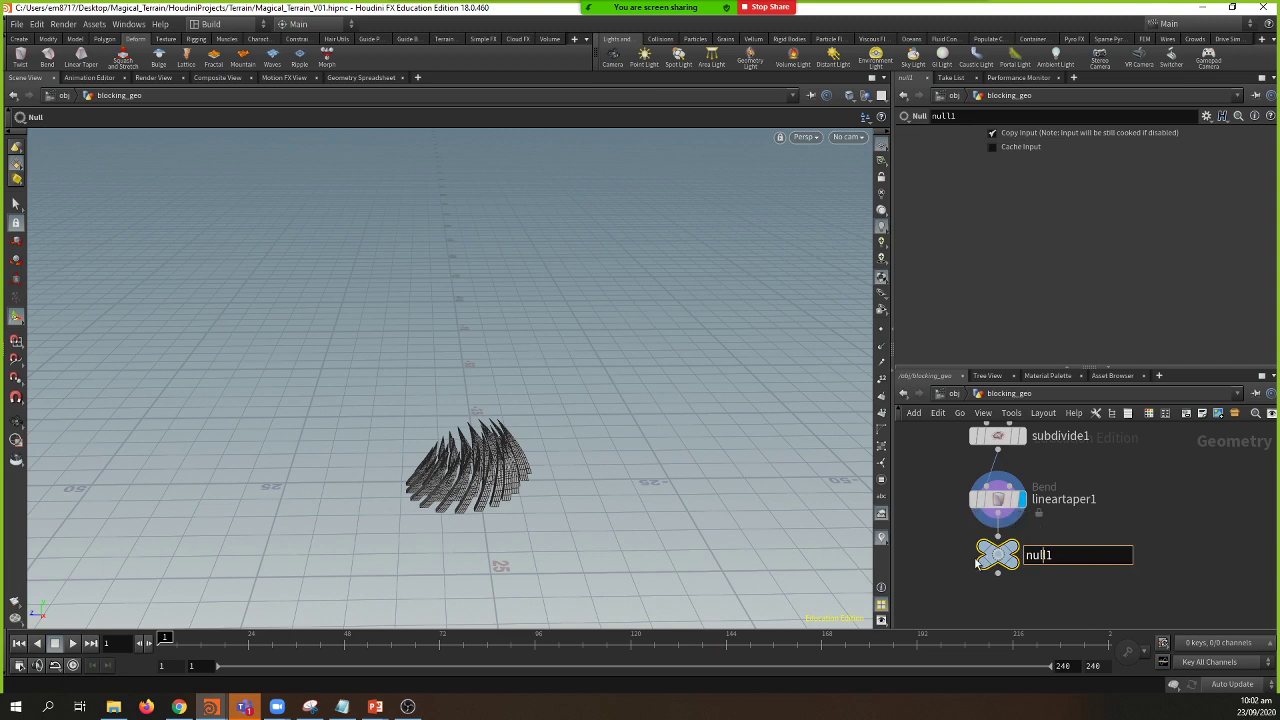
pyautogui.click(1000, 560)
pyautogui.press('f')
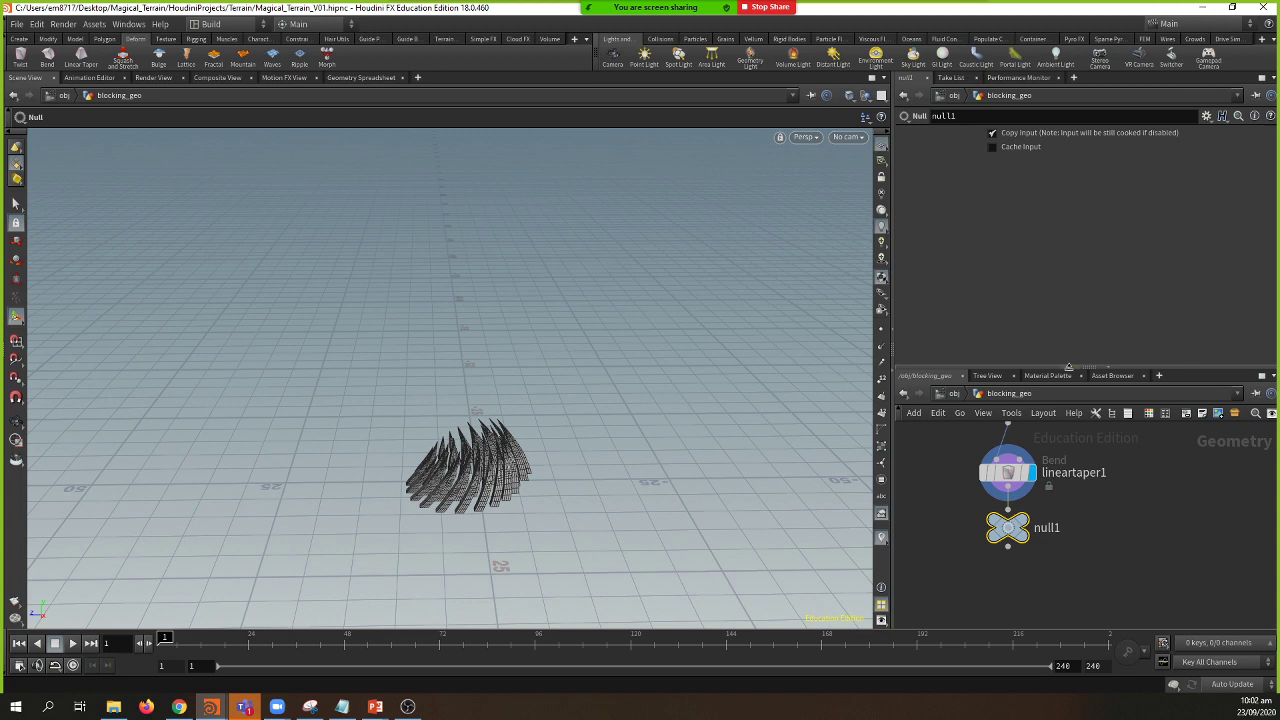
# Step: Hide the parameters, widen the network editor and inspect lineartaper1's bend
pyautogui.click(1068, 367)
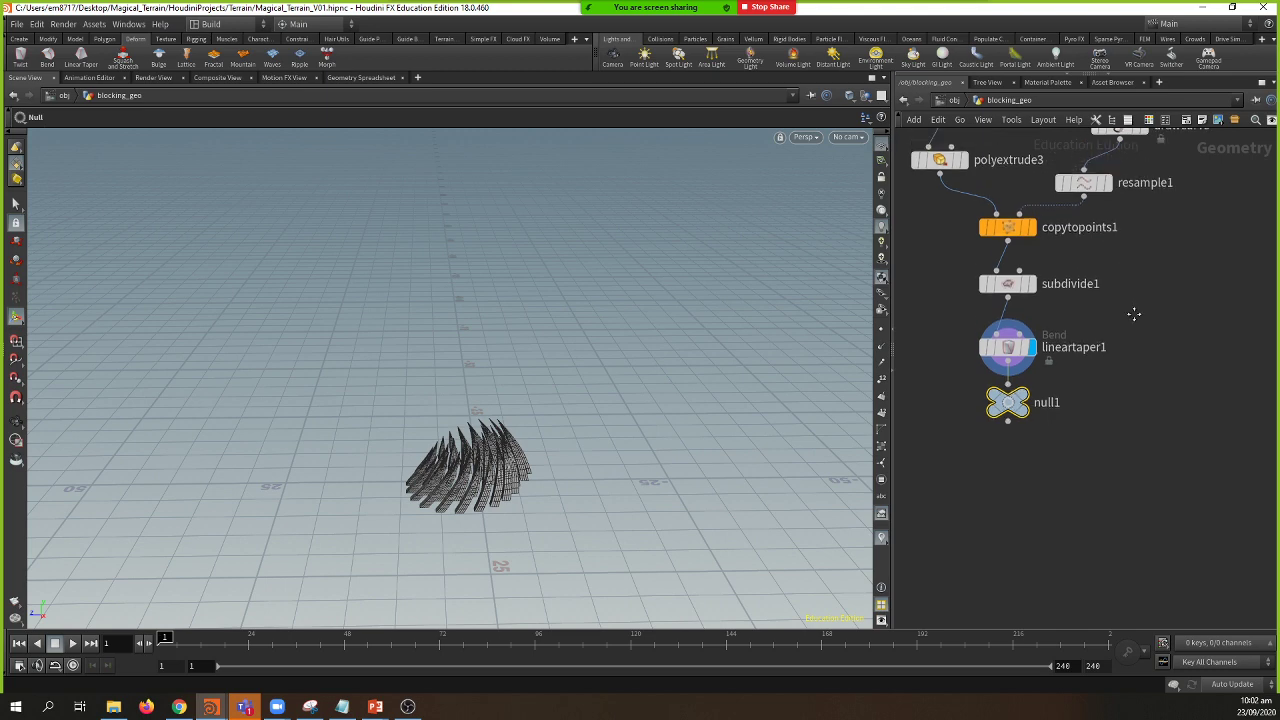
pyautogui.moveTo(899, 298); pyautogui.dragTo(720, 298)
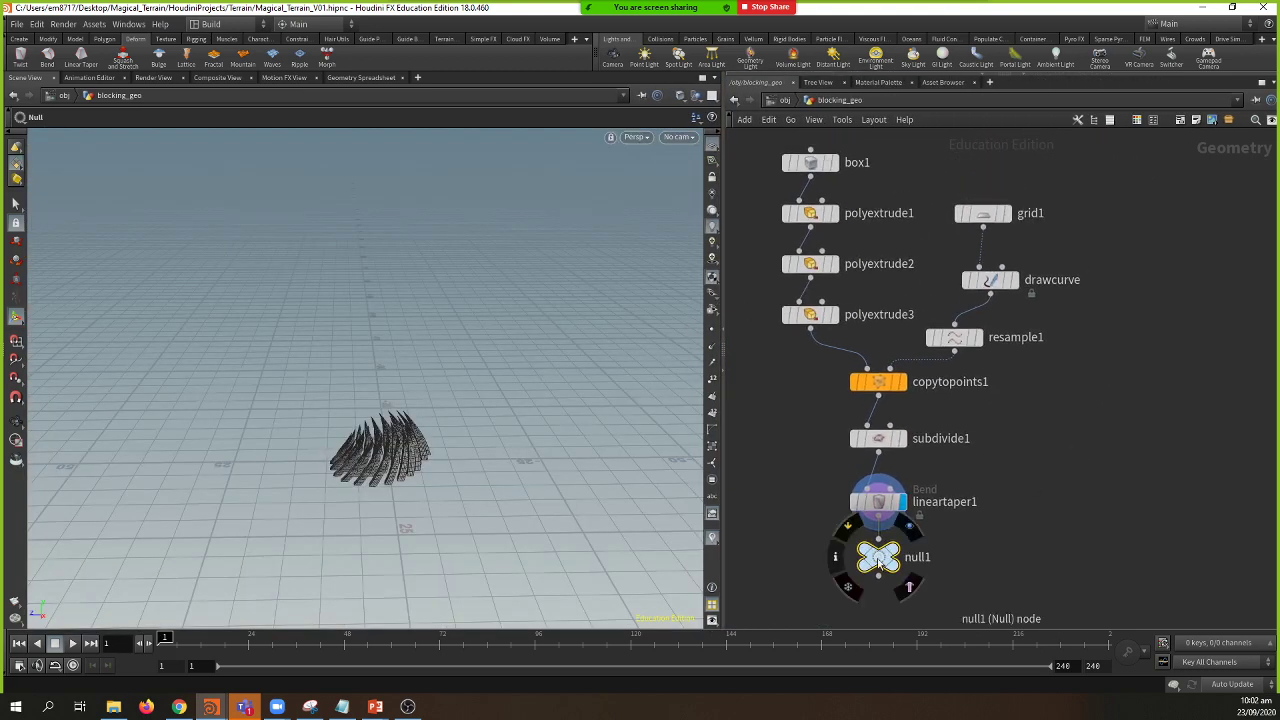
pyautogui.click(878, 505)
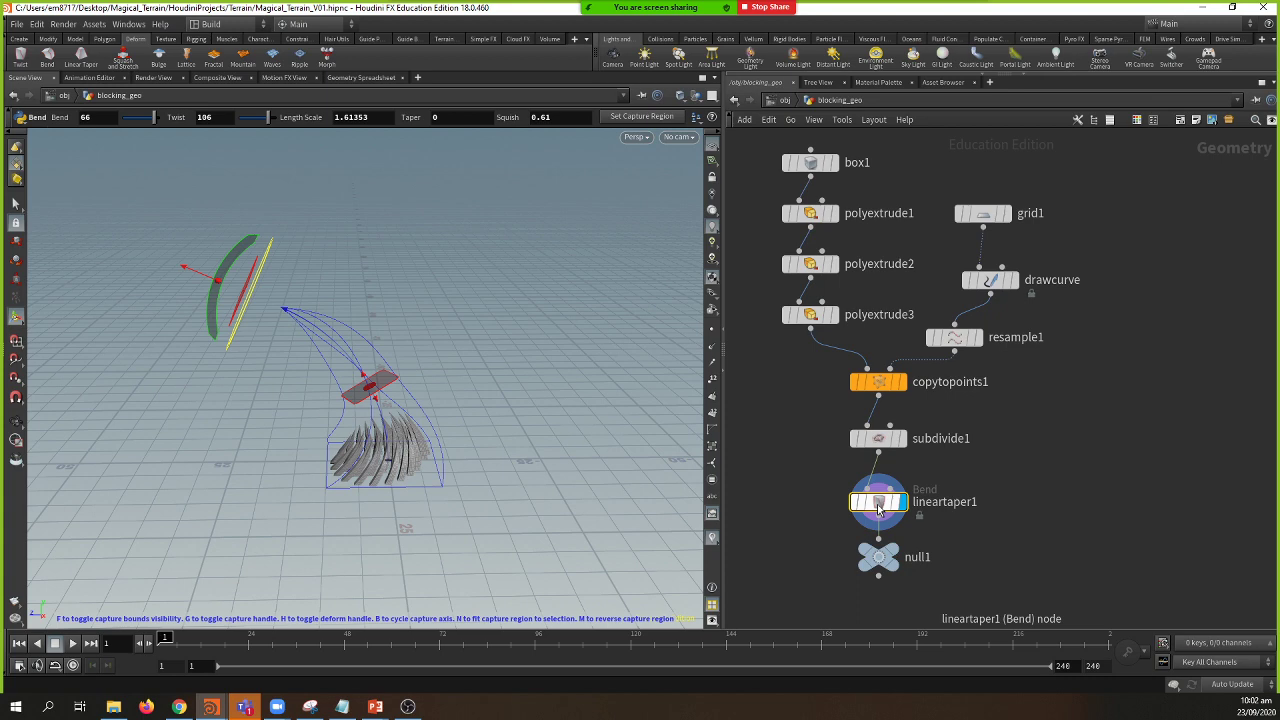
pyautogui.press('p')
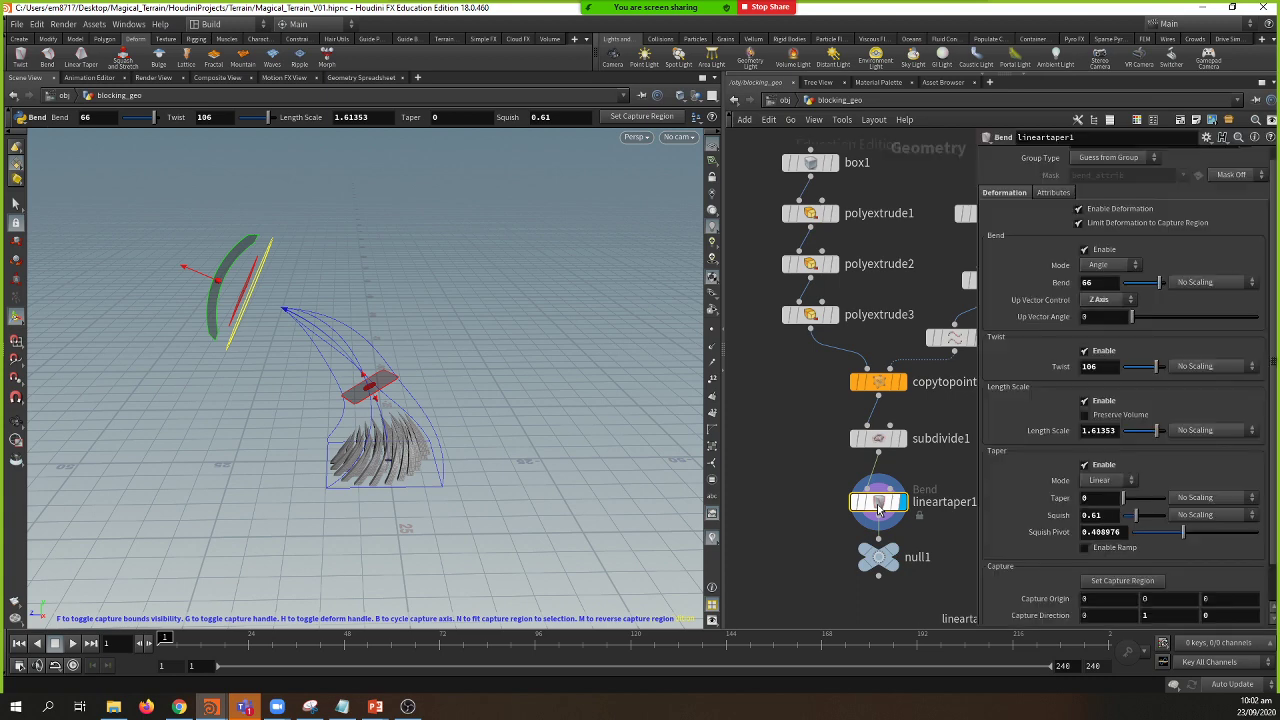
pyautogui.press('p')
# Step: Select null1 and give it a circle node shape
pyautogui.moveTo(821, 524); pyautogui.dragTo(938, 562)
pyautogui.moveTo(938, 562); pyautogui.dragTo(951, 555, button='middle')
pyautogui.press('z')
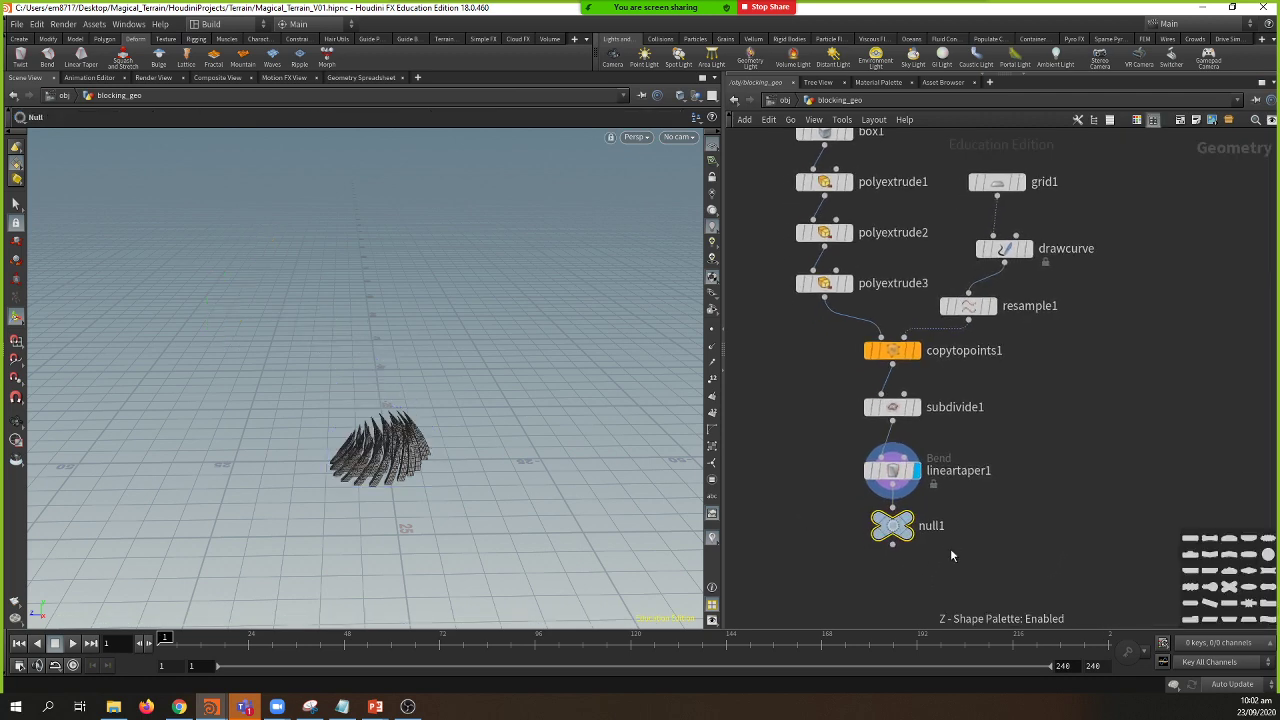
pyautogui.press('z')
pyautogui.press('z')
pyautogui.press('z')
pyautogui.press('z')
pyautogui.press('z')
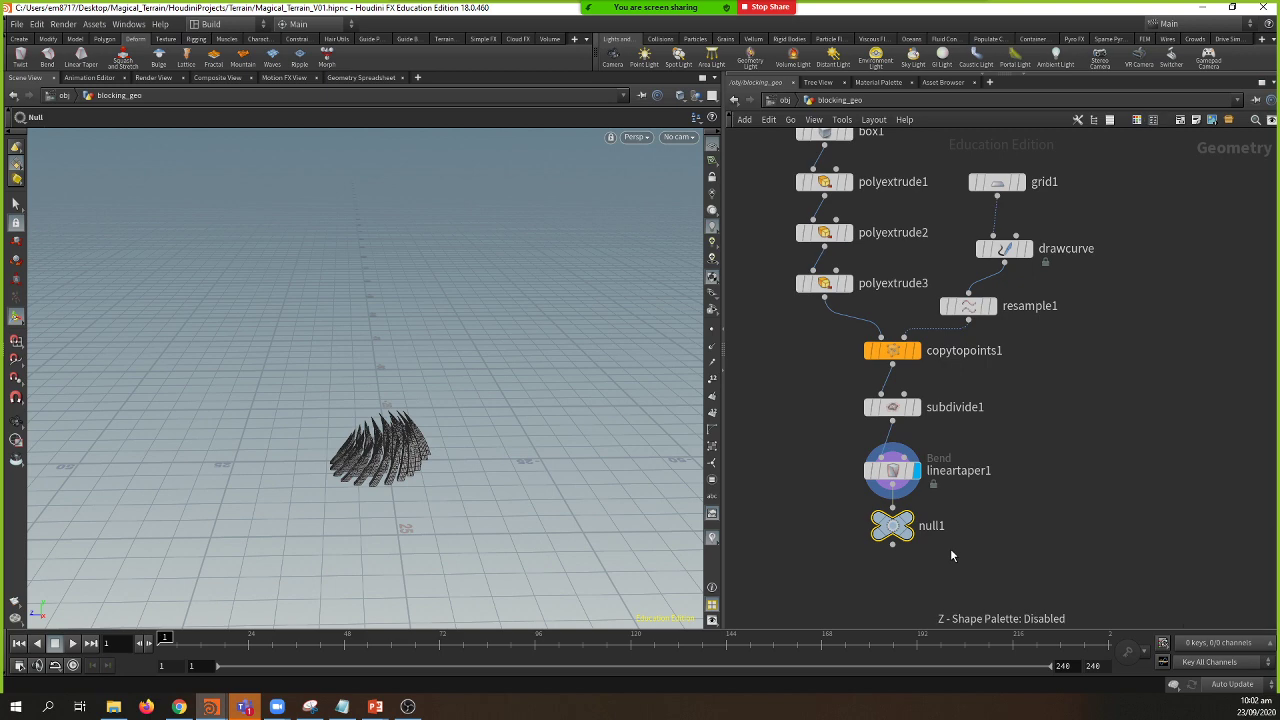
pyautogui.press('z')
pyautogui.press('z')
pyautogui.press('z')
pyautogui.press('z')
pyautogui.press('z')
pyautogui.moveTo(907, 543)
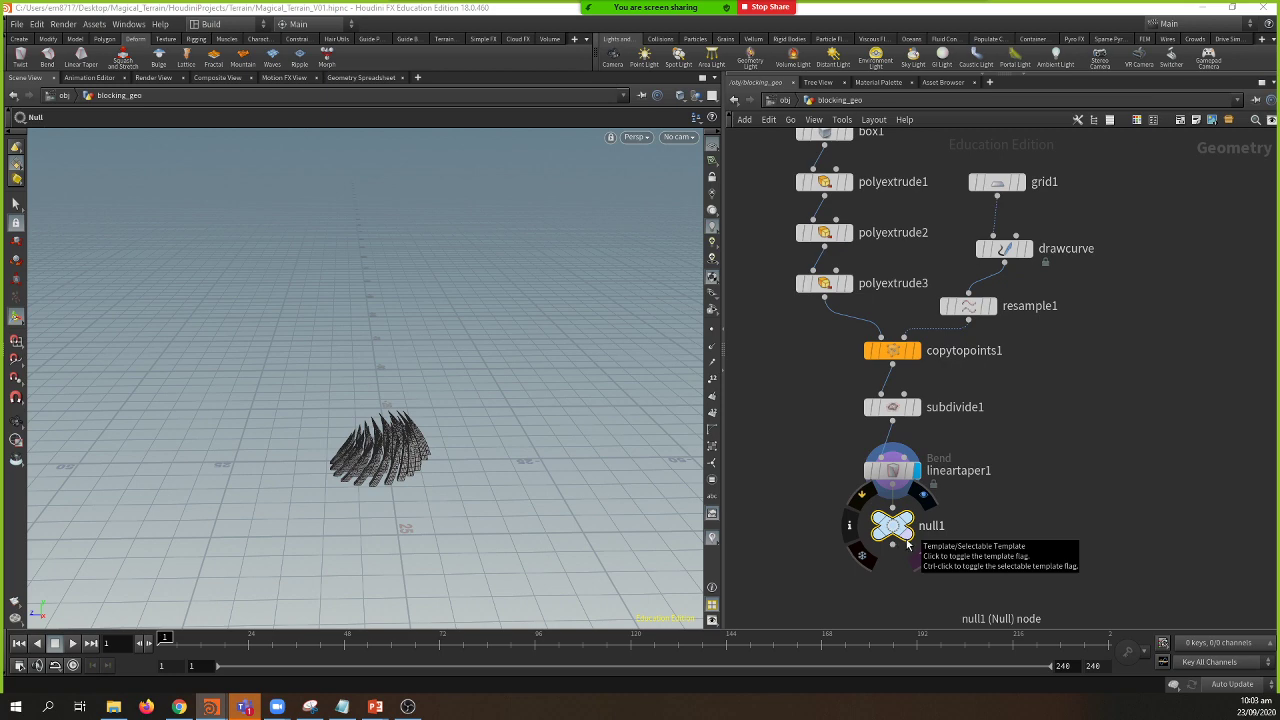
pyautogui.press('z')
pyautogui.moveTo(1268, 554); pyautogui.dragTo(892, 525)
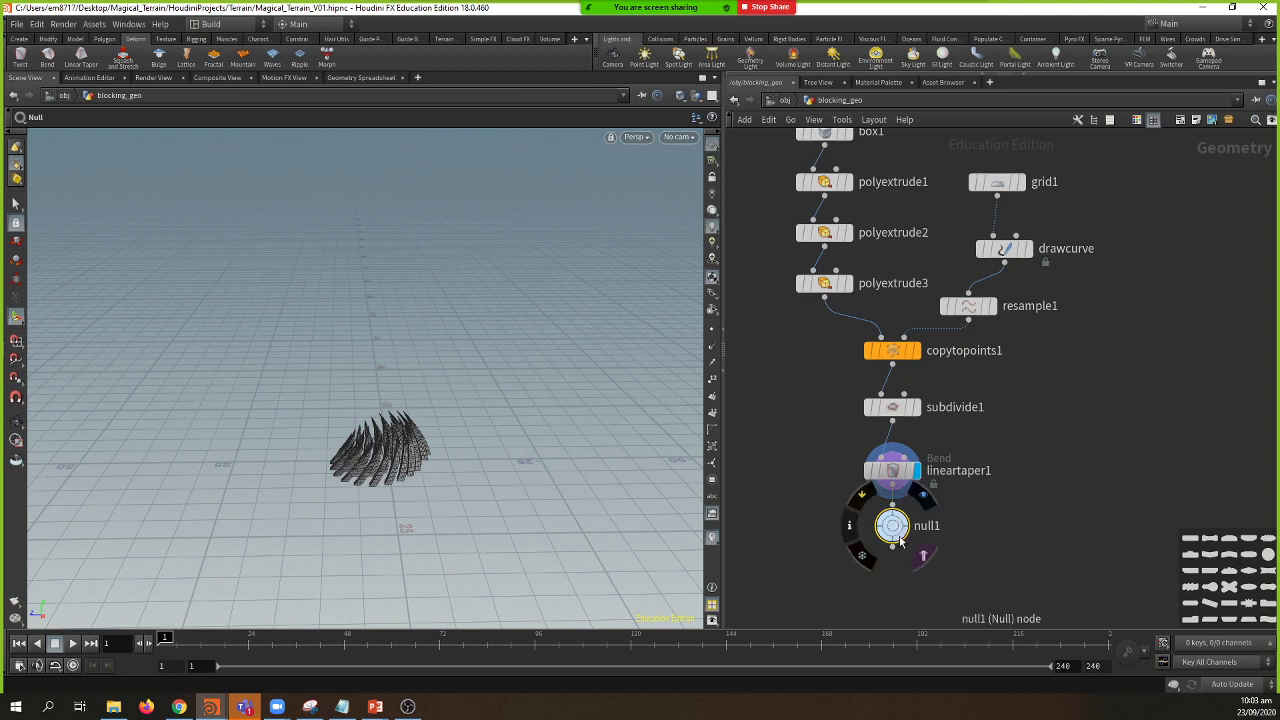
pyautogui.press('z')
pyautogui.moveTo(897, 539)
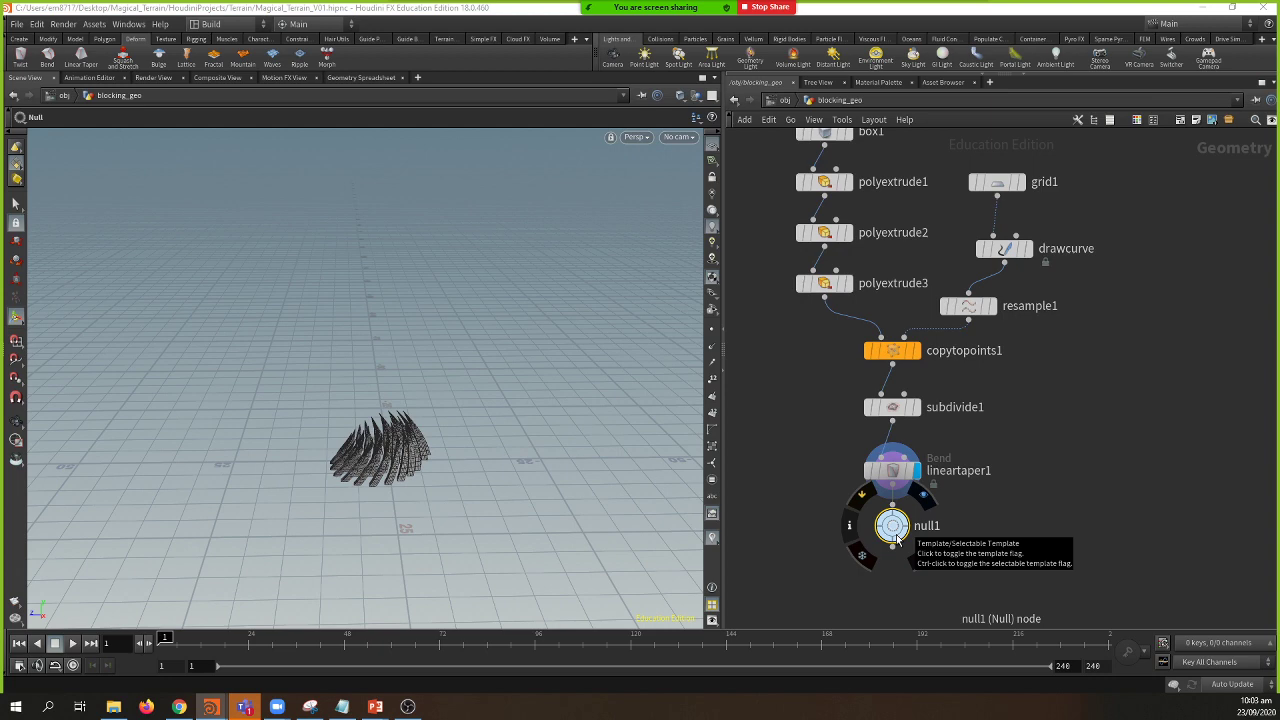
pyautogui.press('z')
pyautogui.press('z')
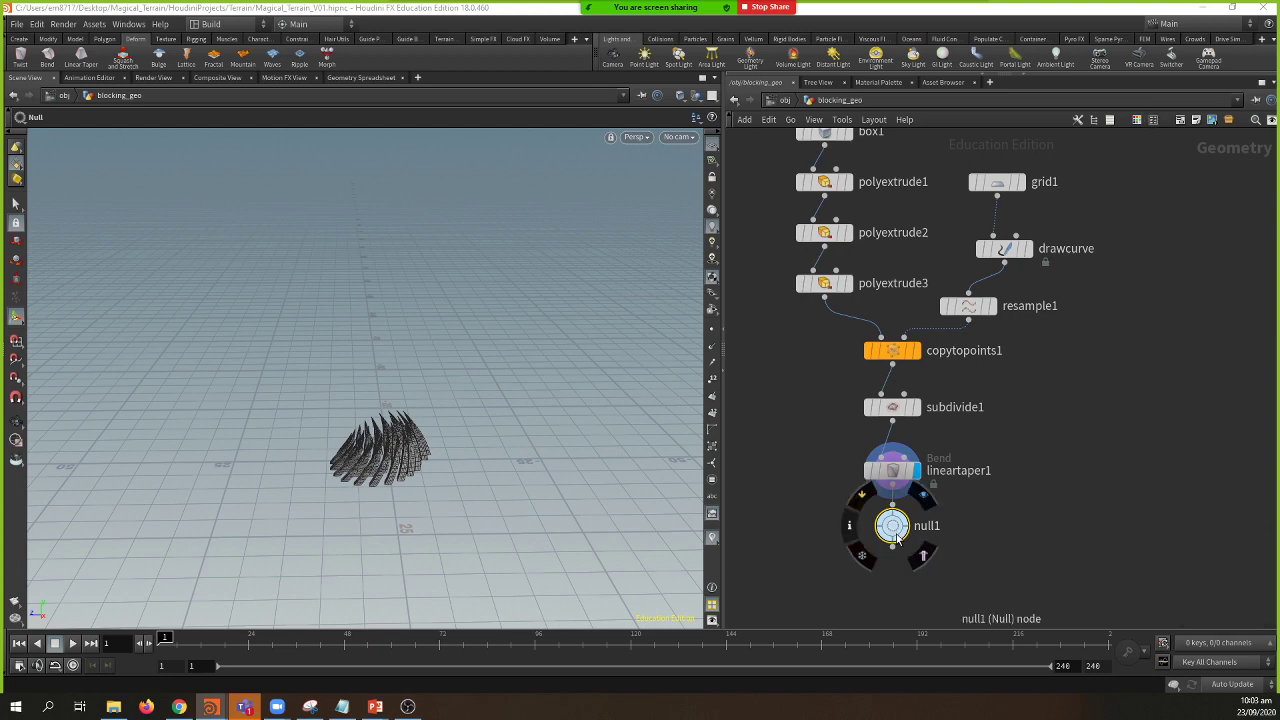
# Step: Colour null1 dark grey and rename it _out_blocking_geo
pyautogui.press('c')
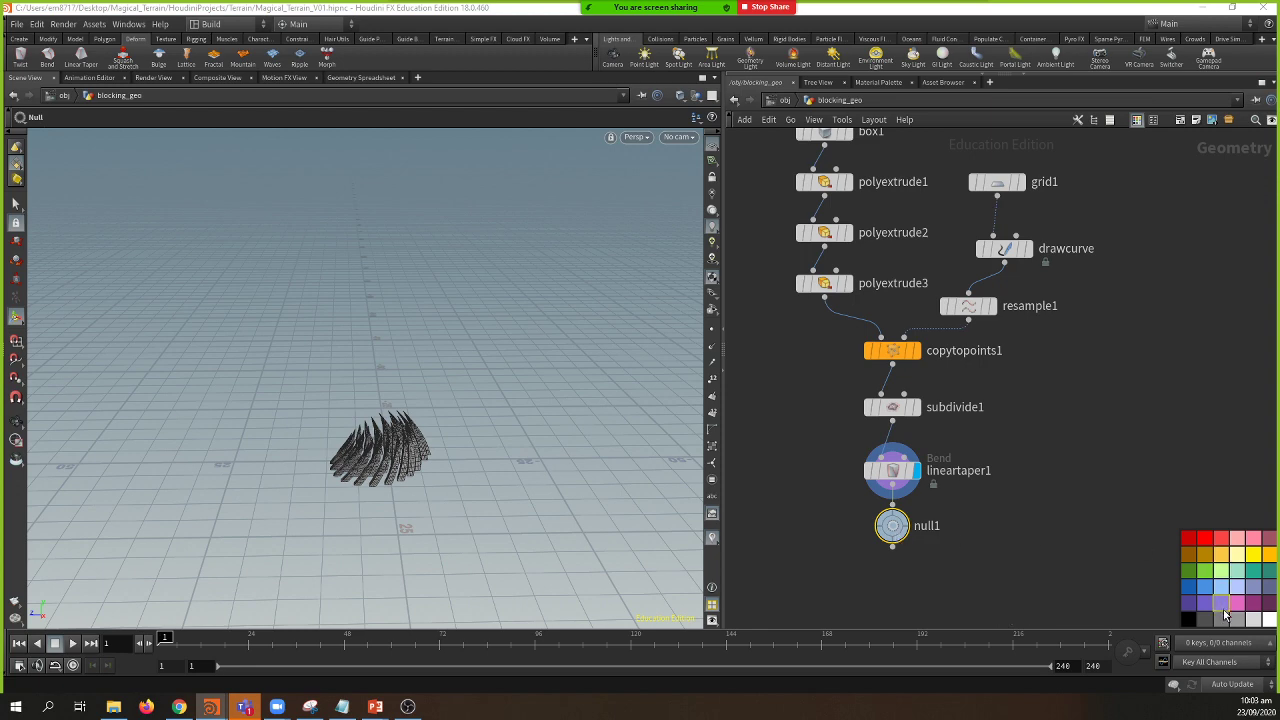
pyautogui.click(1220, 620)
pyautogui.press('c')
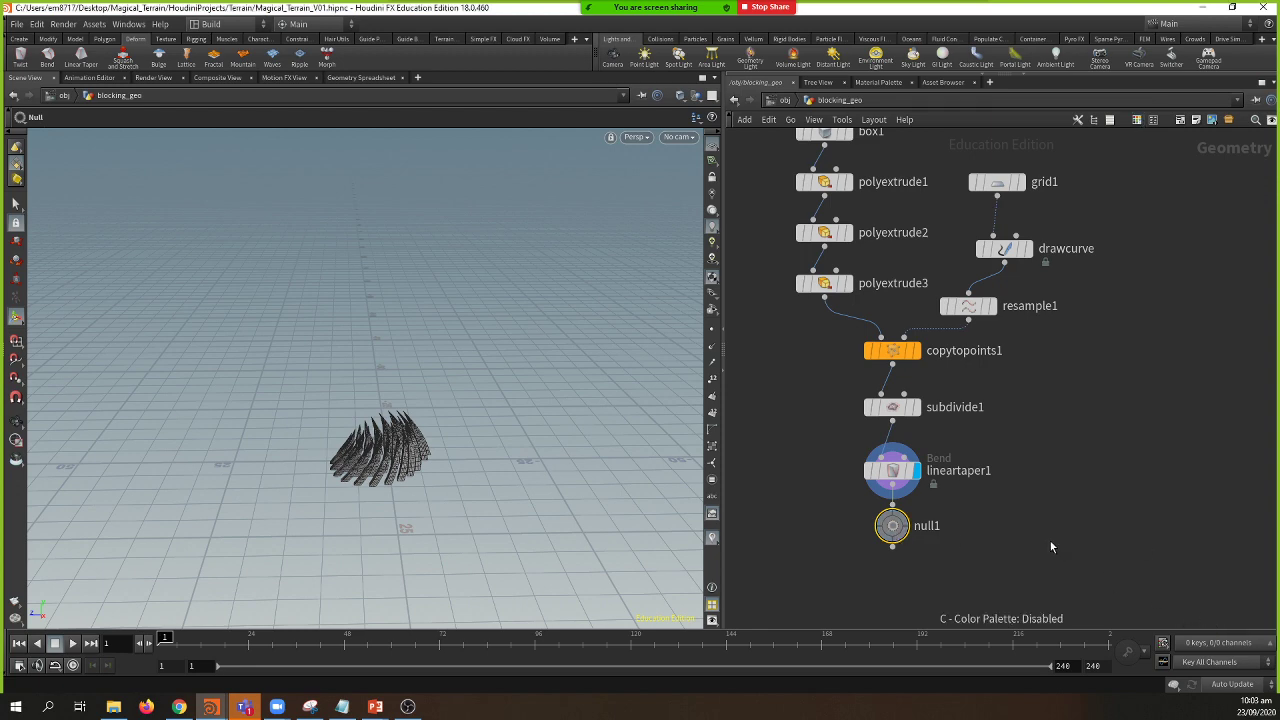
pyautogui.press('F2')
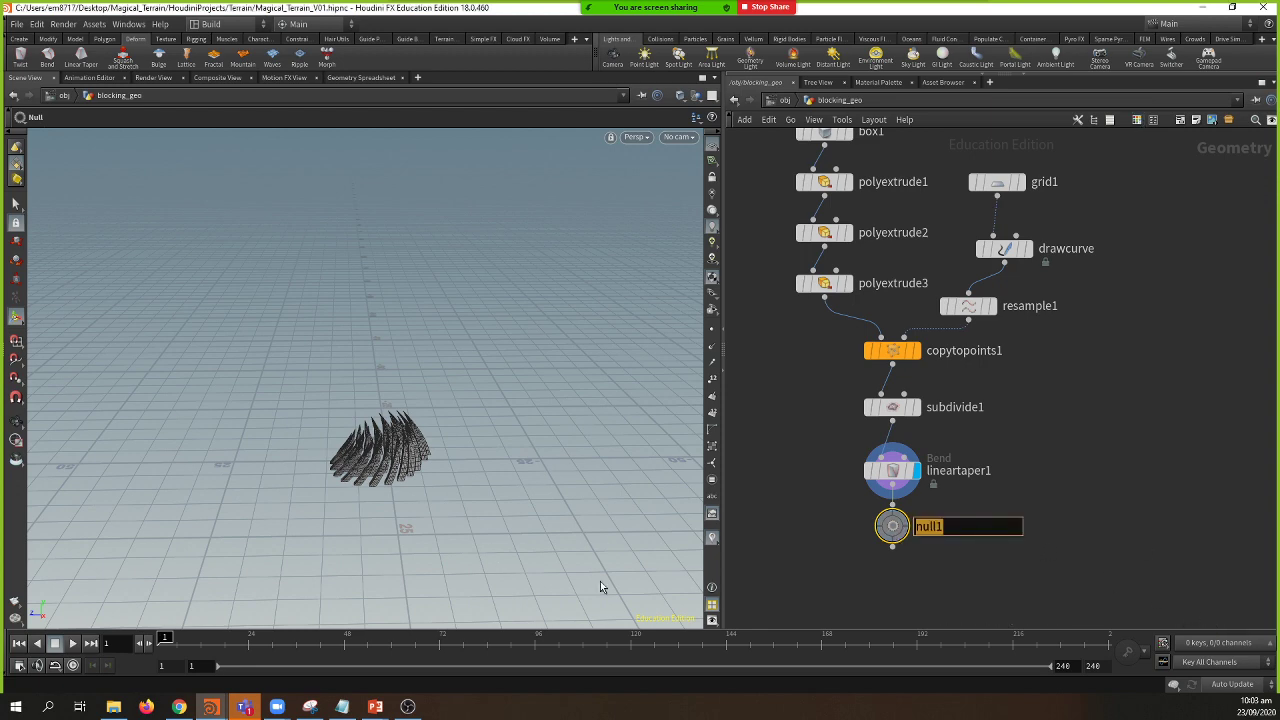
pyautogui.press('BackSpace')
pyautogui.write('out_blocking_geo')
pyautogui.press('Return')
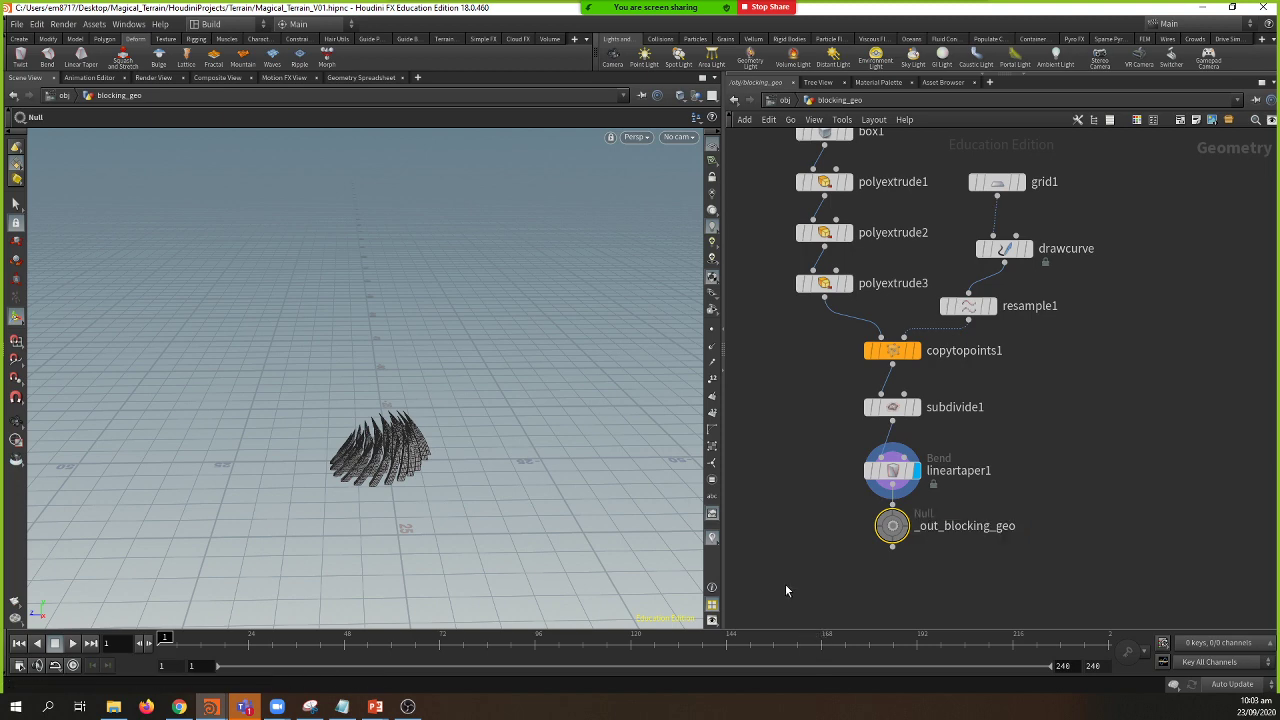
# Step: Return to object level, save the scene, and delete heightfield_paint1 inside terrain
pyautogui.click(785, 100)
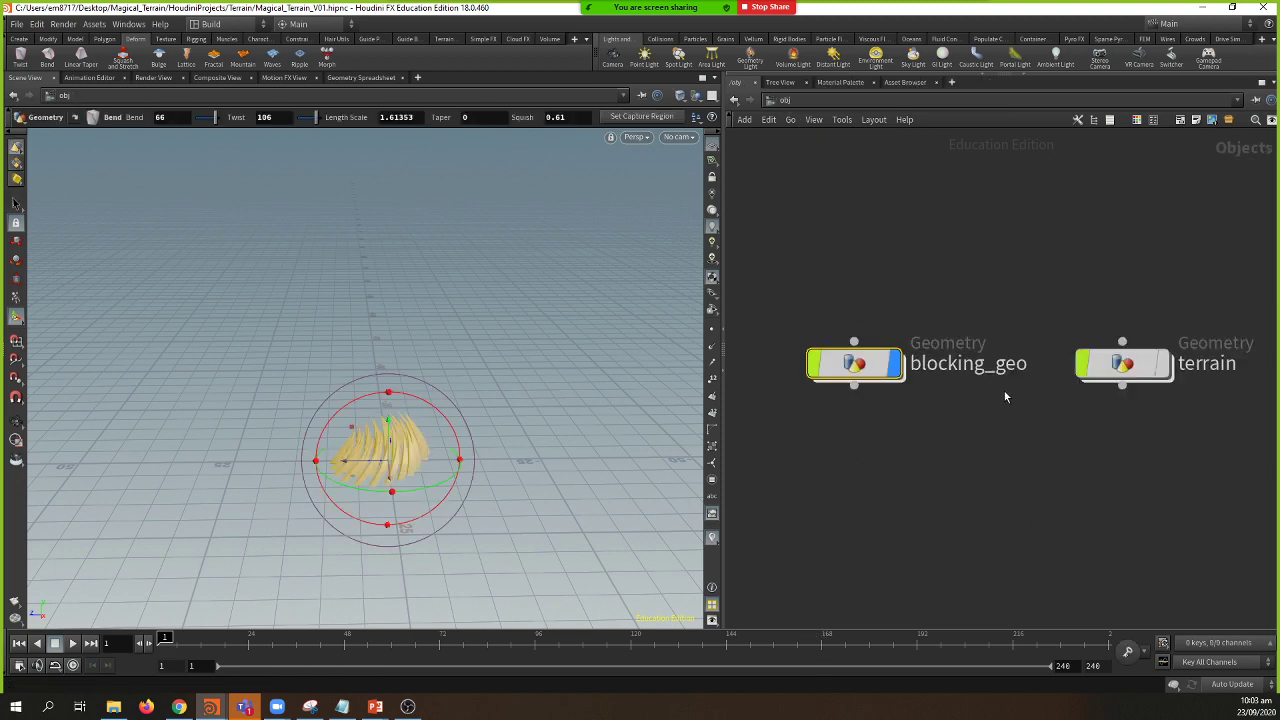
pyautogui.hotkey('ctrl', 's')
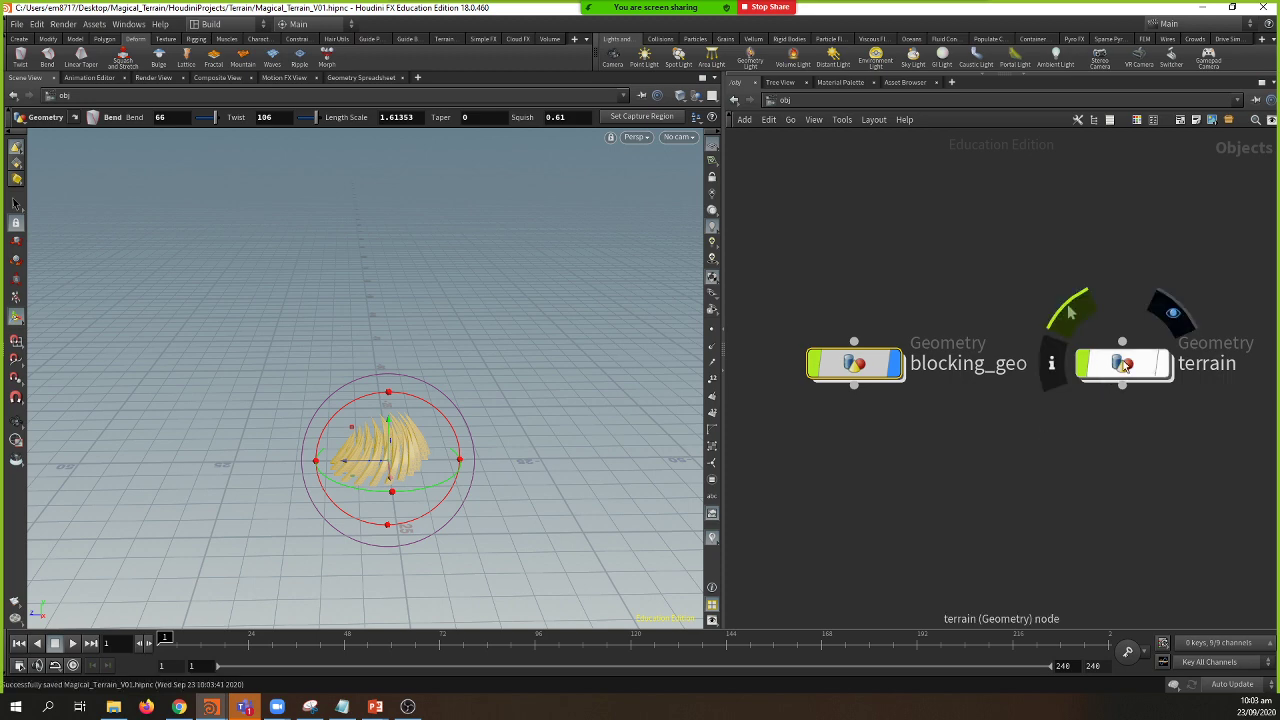
pyautogui.doubleClick(1124, 366)
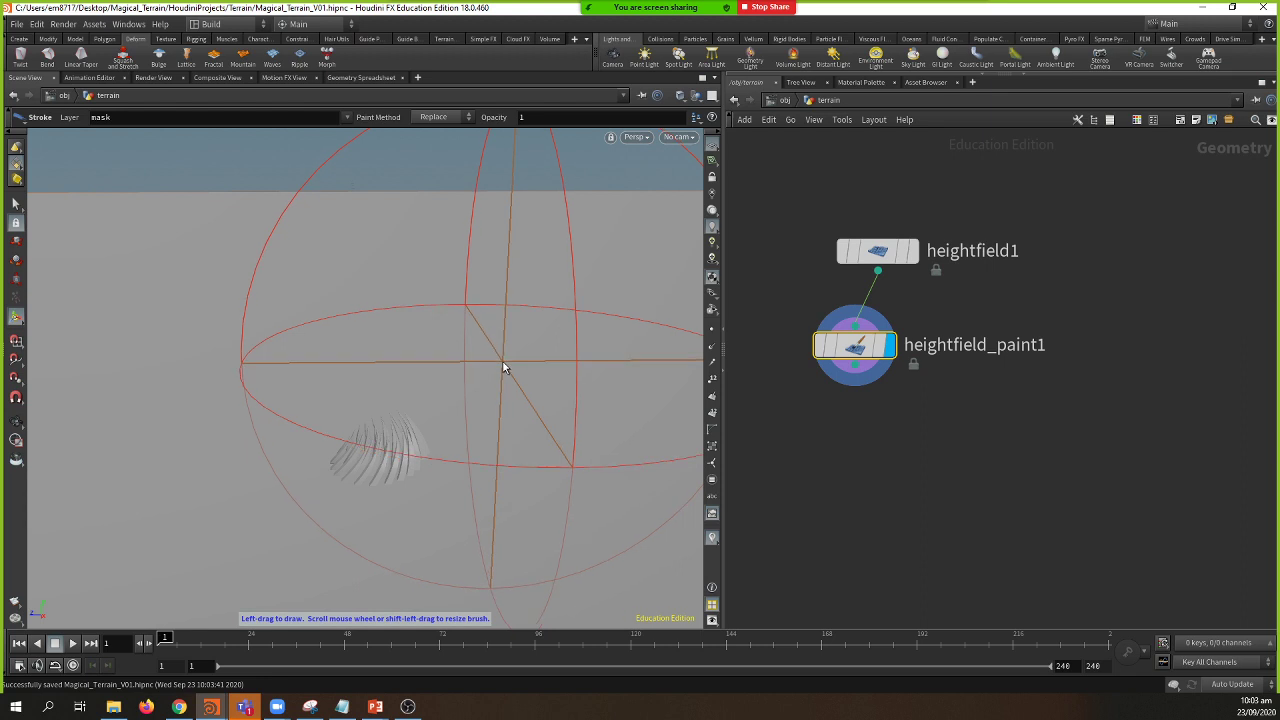
pyautogui.press('Escape')
pyautogui.moveTo(872, 348); pyautogui.dragTo(1088, 337)
pyautogui.moveTo(654, 369)
pyautogui.mouseDown()
pyautogui.moveTo(229, 357)
pyautogui.moveTo(200, 343)
pyautogui.moveTo(300, 313)
pyautogui.moveTo(363, 400)
pyautogui.moveTo(226, 346)
pyautogui.moveTo(306, 346)
pyautogui.moveTo(299, 319)
pyautogui.moveTo(569, 346)
pyautogui.mouseUp()
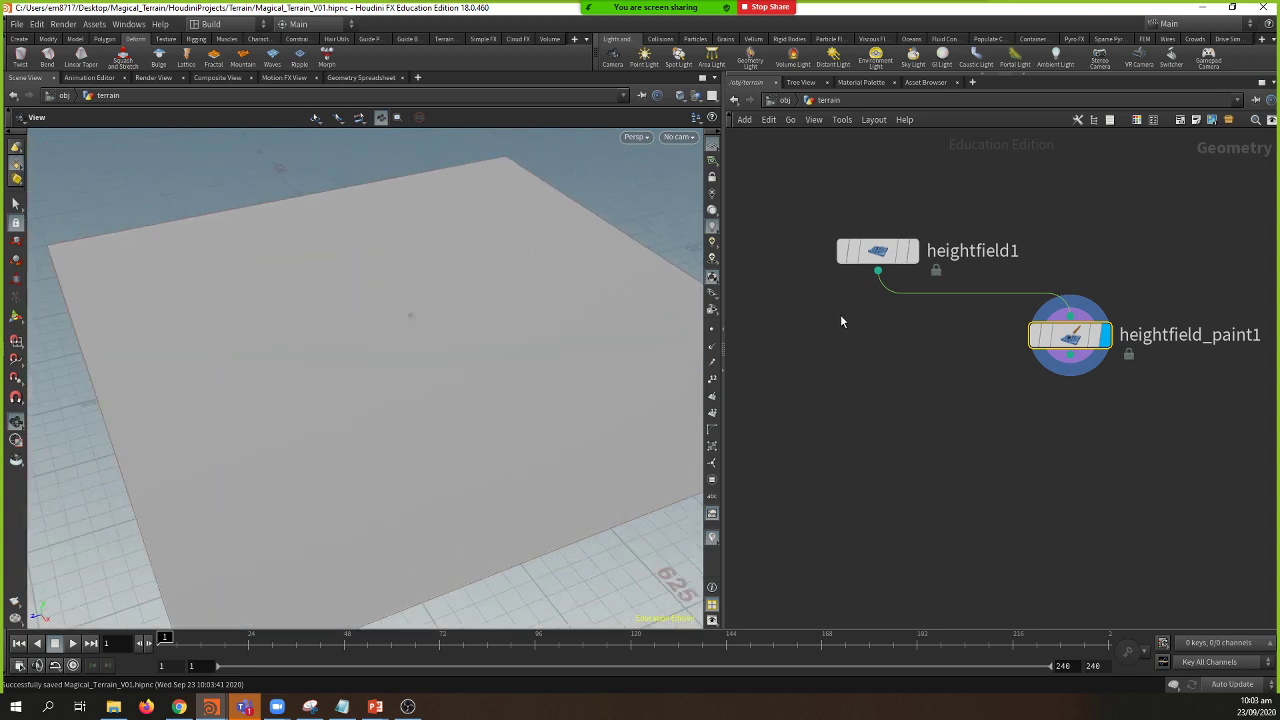
pyautogui.moveTo(1065, 336); pyautogui.dragTo(970, 375)
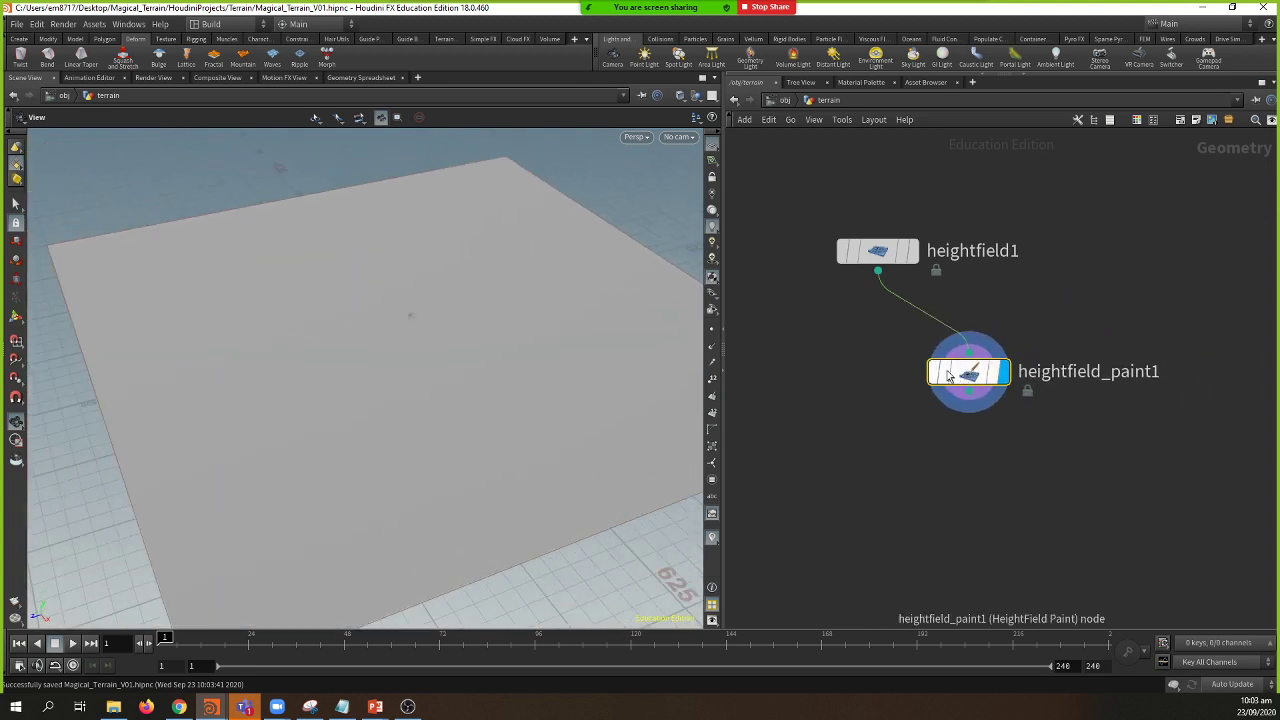
pyautogui.press('Delete')
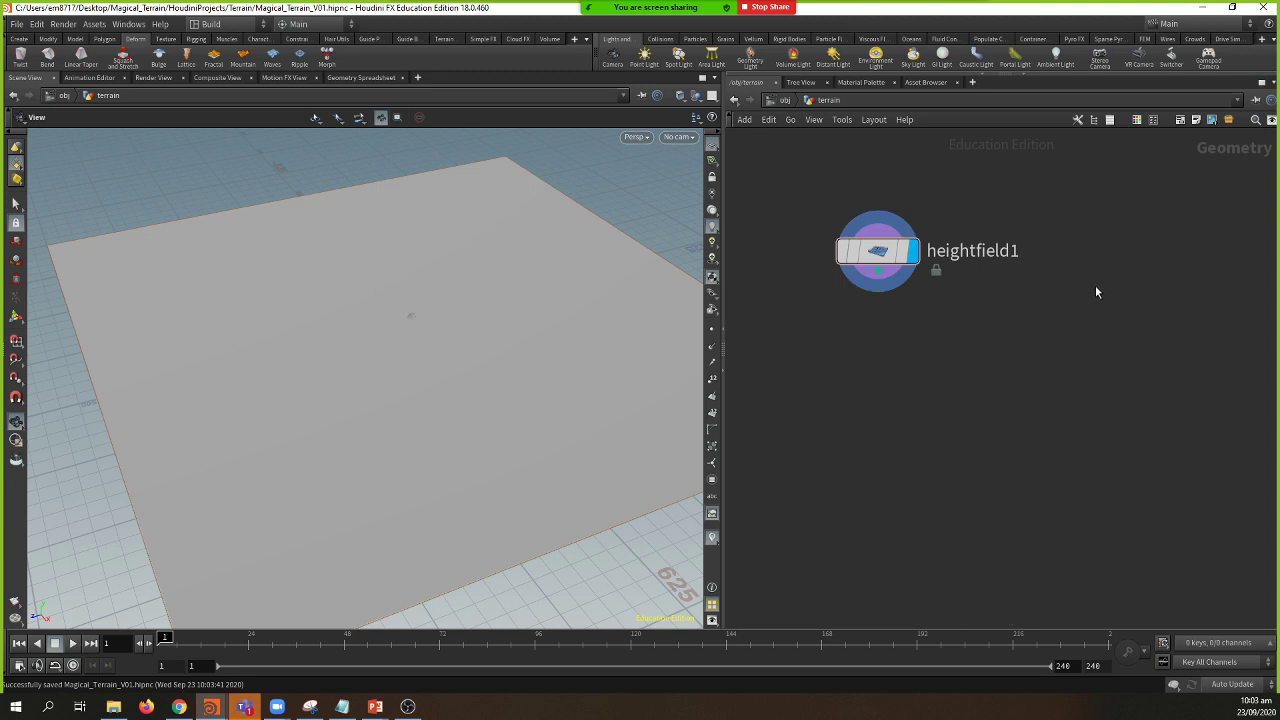
# Step: Hide all objects except terrain using the viewport's Hide Other Objects option
pyautogui.press('Tab')
pyautogui.write('o')
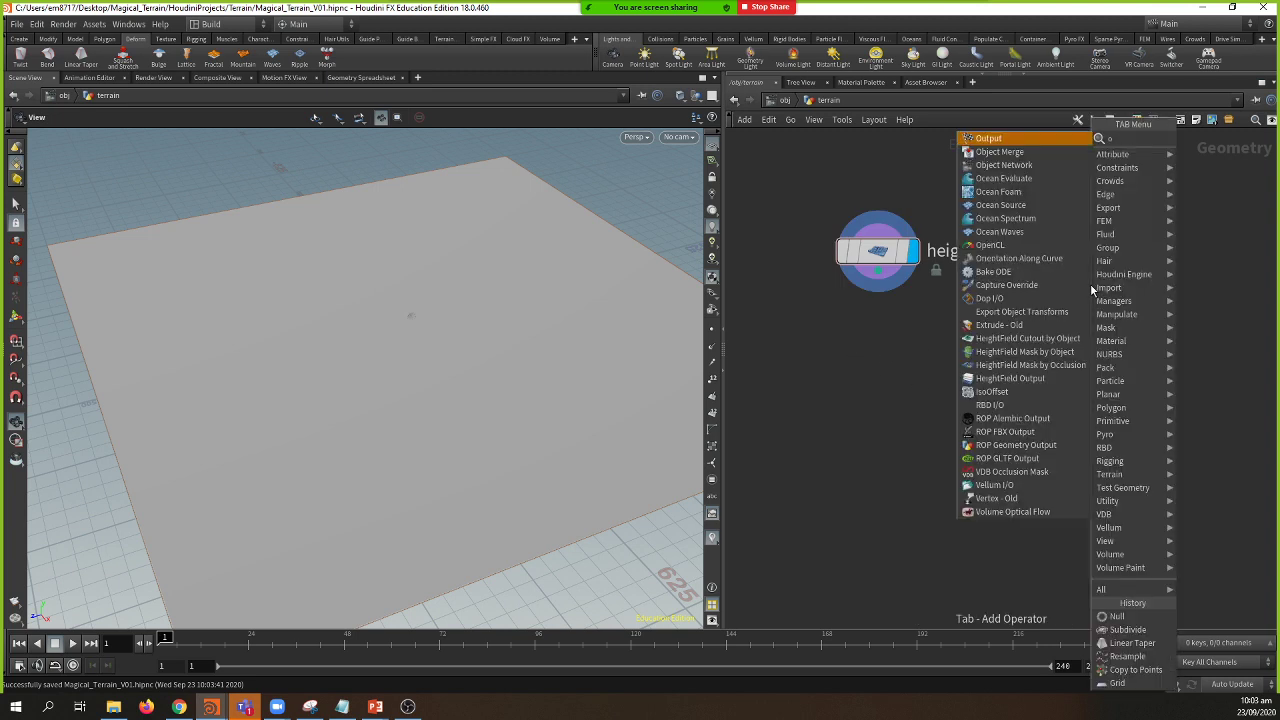
pyautogui.write('bjec')
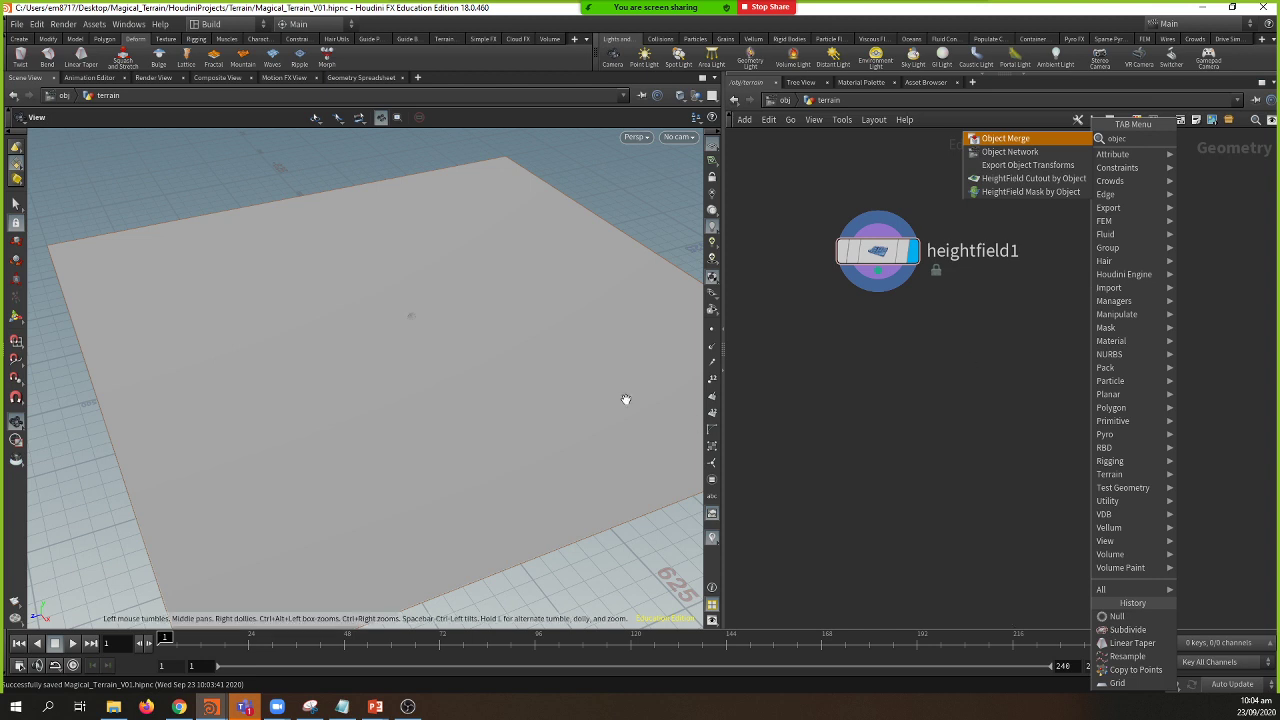
pyautogui.moveTo(369, 309); pyautogui.dragTo(369, 273)
pyautogui.moveTo(369, 273); pyautogui.dragTo(676, 198, button='right')
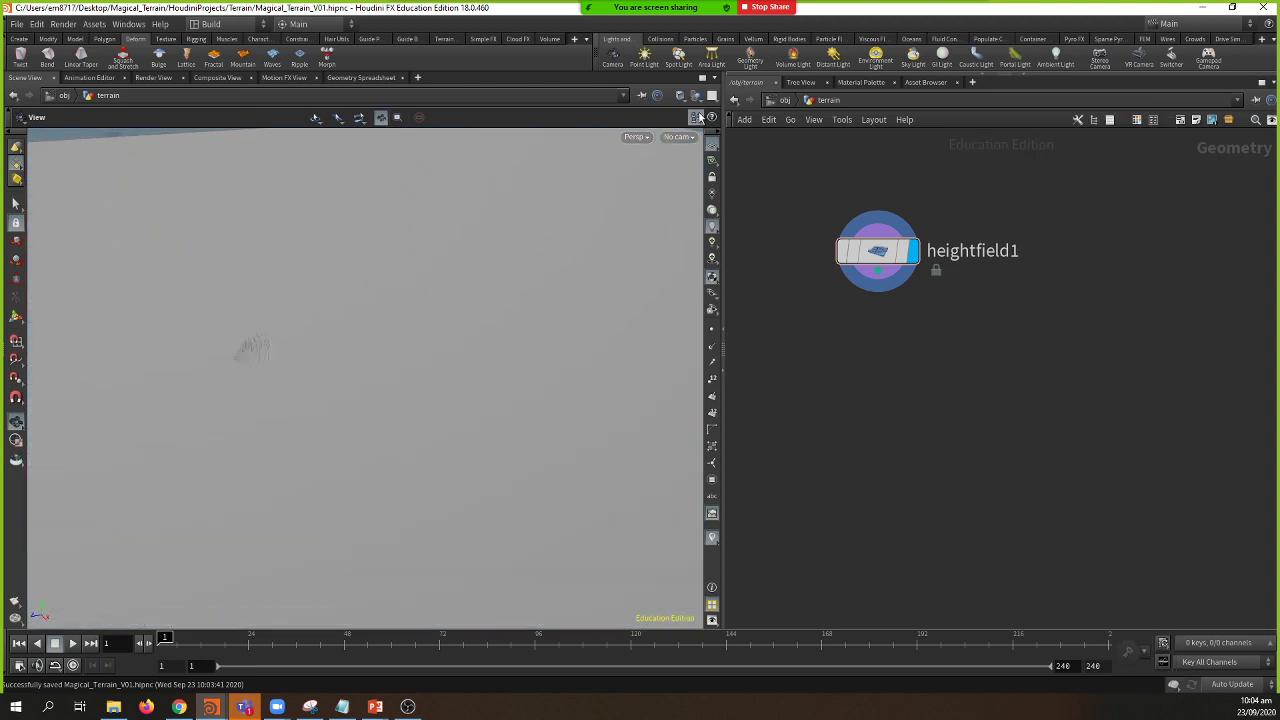
pyautogui.click(697, 96)
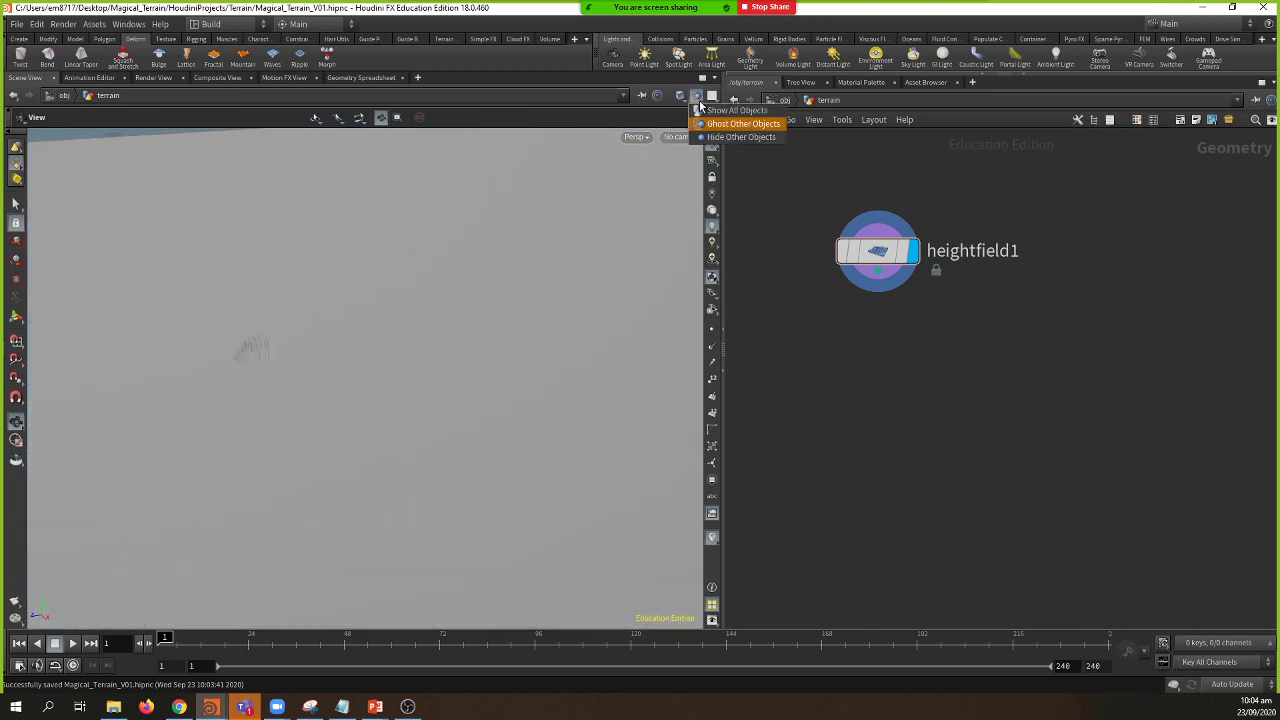
pyautogui.click(740, 137)
pyautogui.moveTo(465, 306); pyautogui.dragTo(343, 391, button='right')
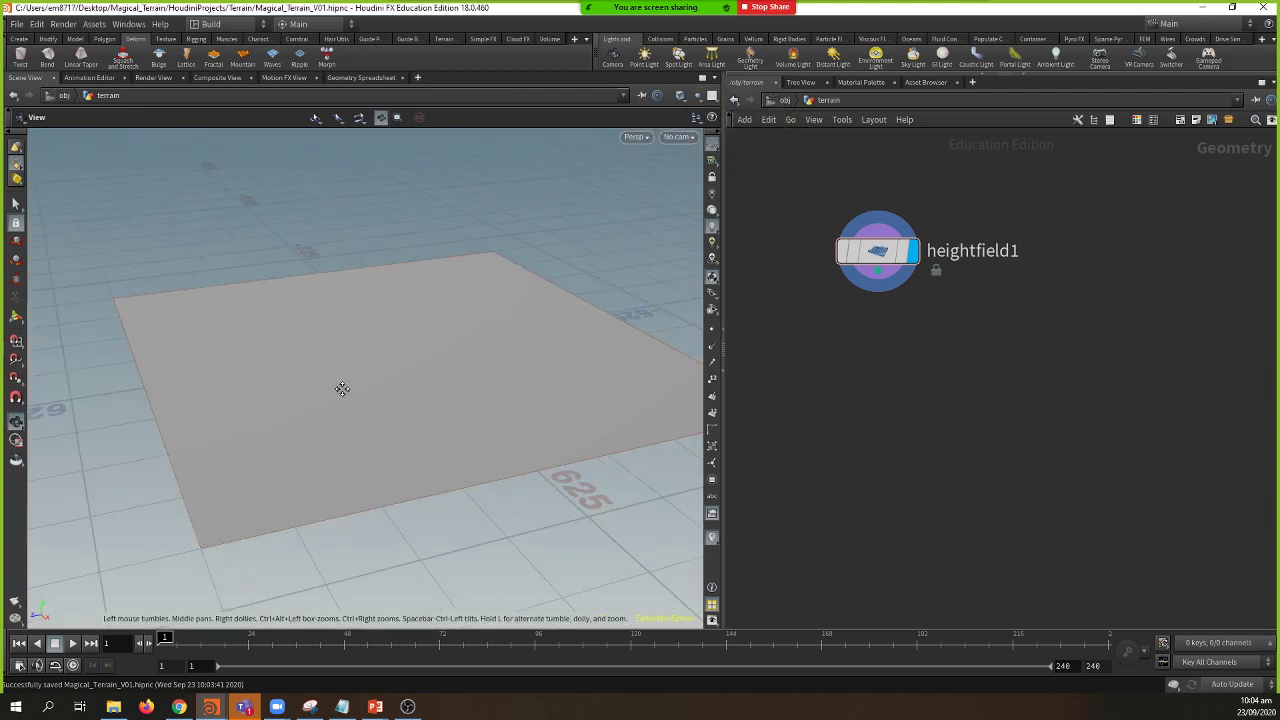
pyautogui.moveTo(343, 391); pyautogui.dragTo(322, 416)
pyautogui.moveTo(322, 416); pyautogui.dragTo(371, 397, button='right')
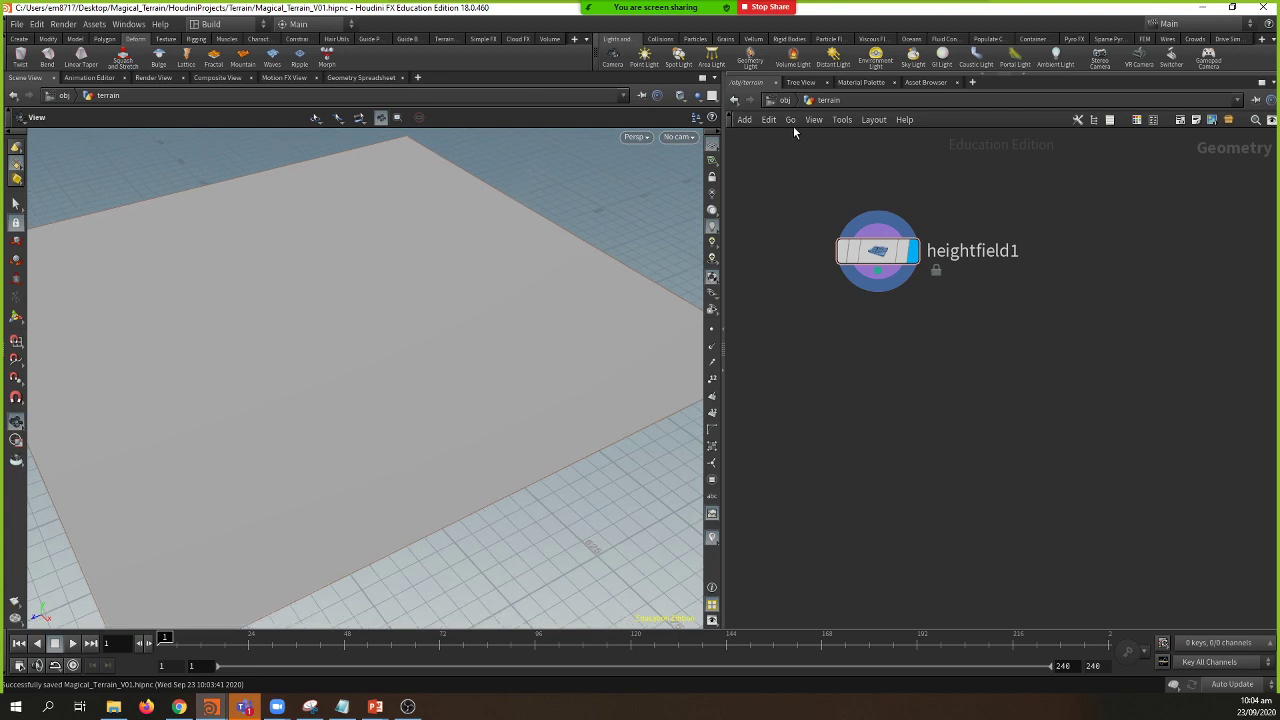
# Step: Go back up to the object level and re-enter the terrain network
pyautogui.press('u')
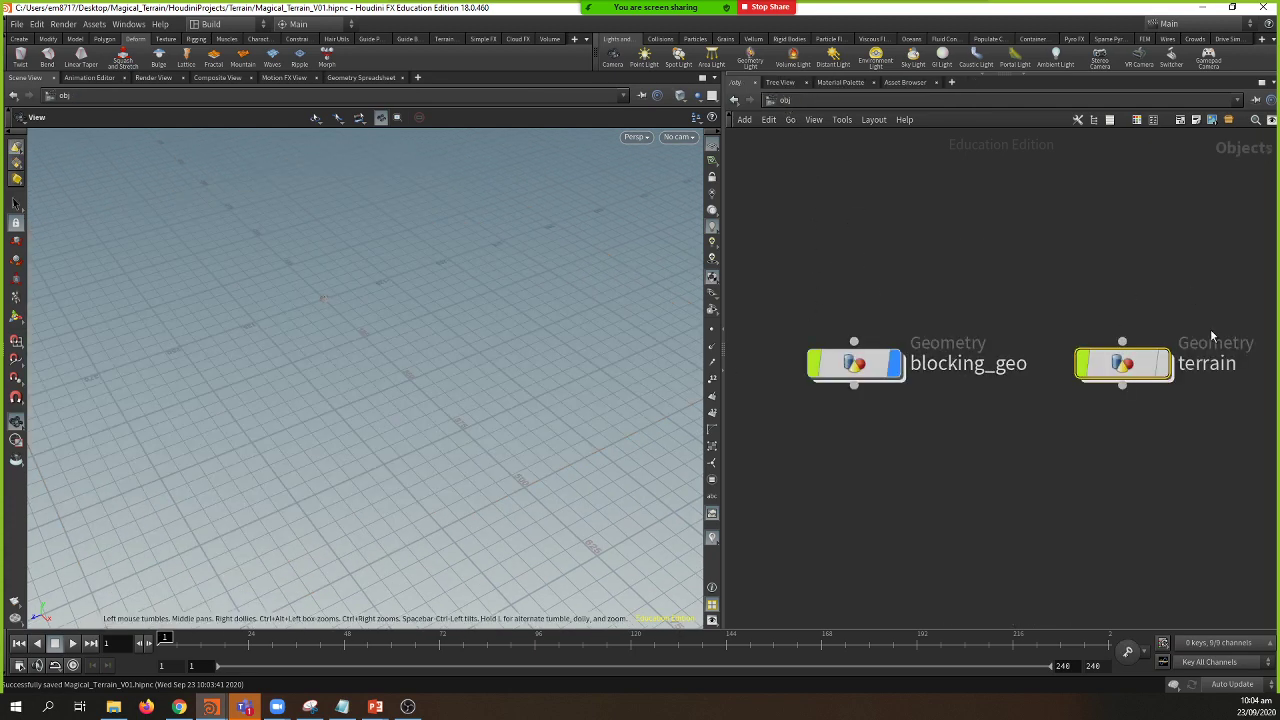
pyautogui.moveTo(1143, 373)
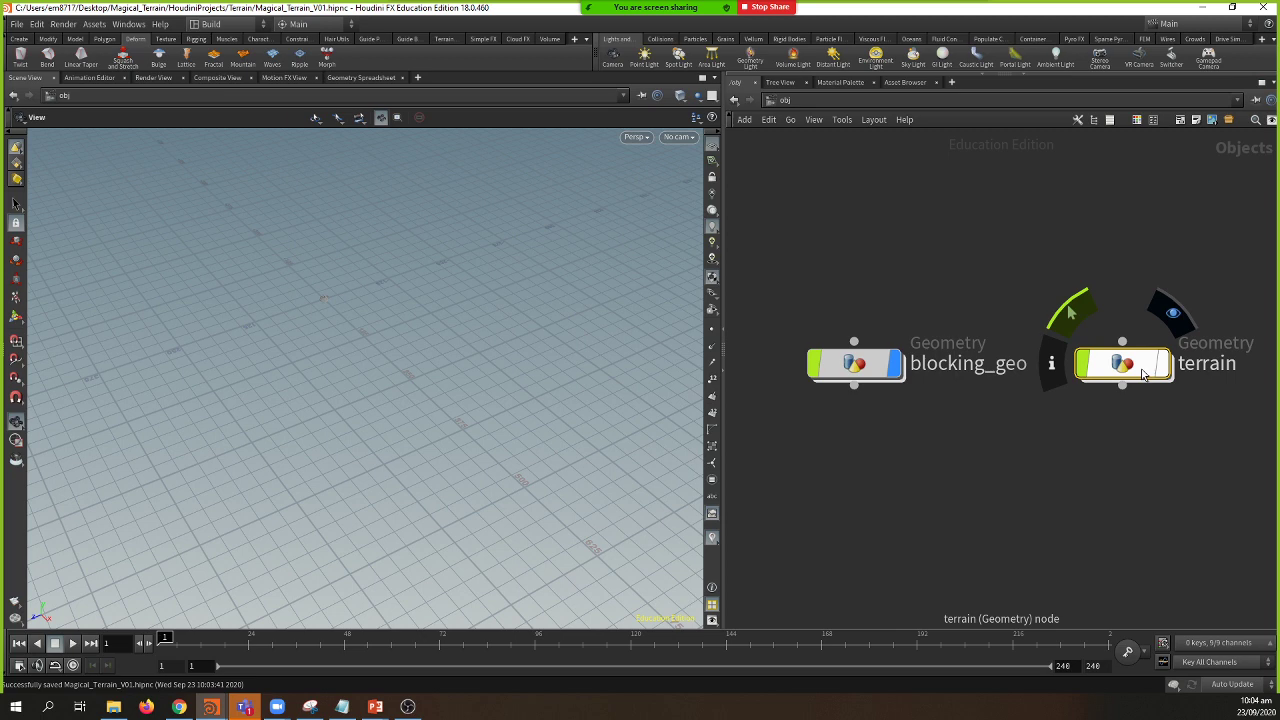
pyautogui.doubleClick(1143, 370)
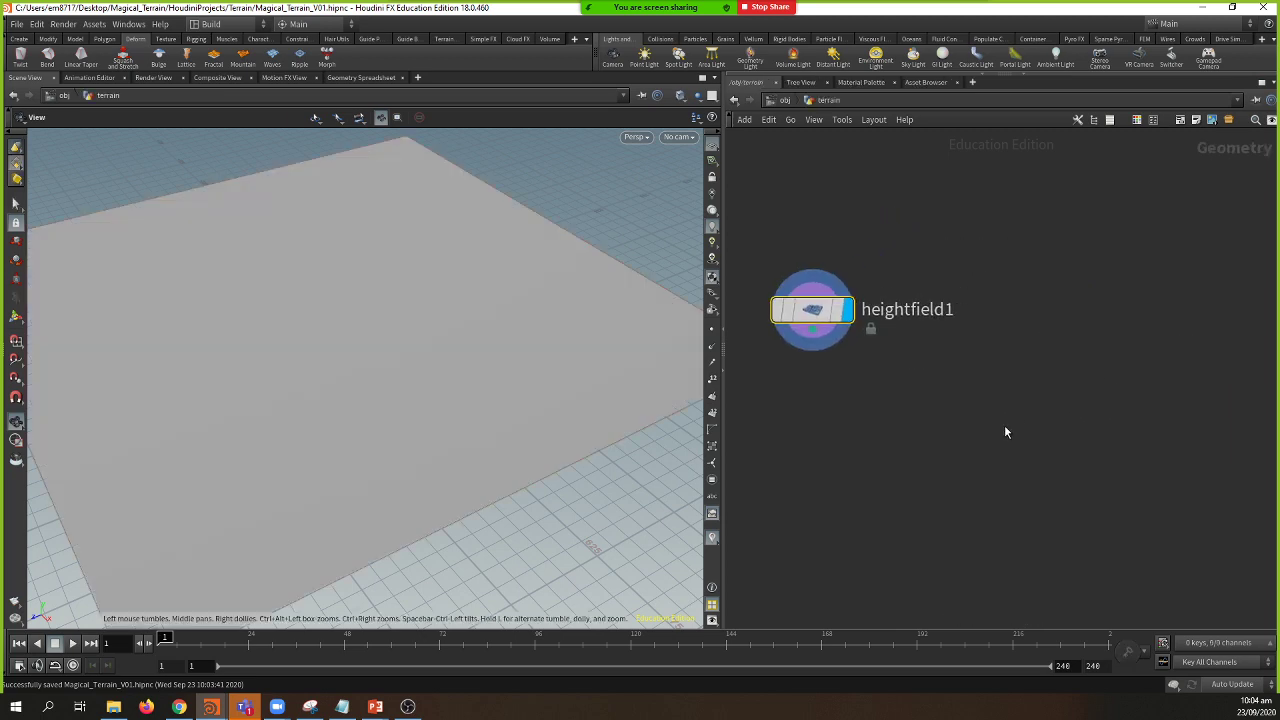
pyautogui.click(786, 100)
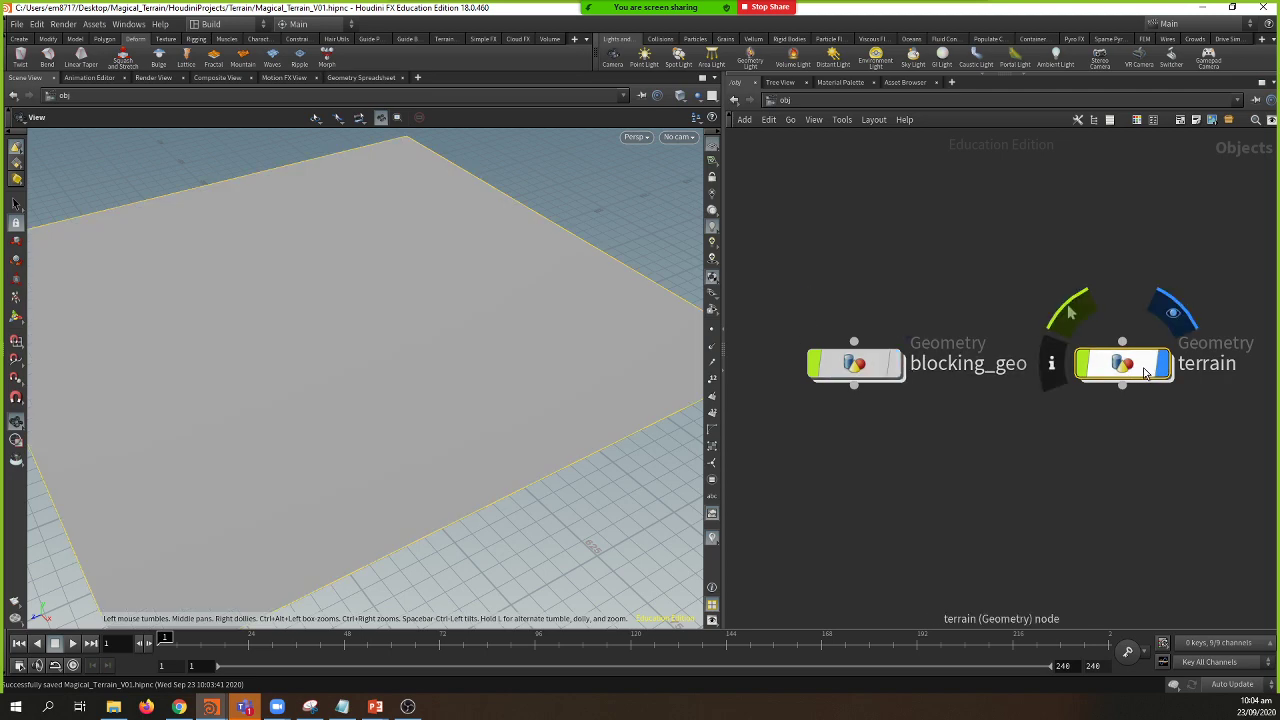
pyautogui.doubleClick(1115, 366)
pyautogui.moveTo(1030, 366); pyautogui.dragTo(991, 377, button='middle')
# Step: Add object_merge1 and set its object path to blocking_geo's _out_blocking_geo
pyautogui.press('Tab')
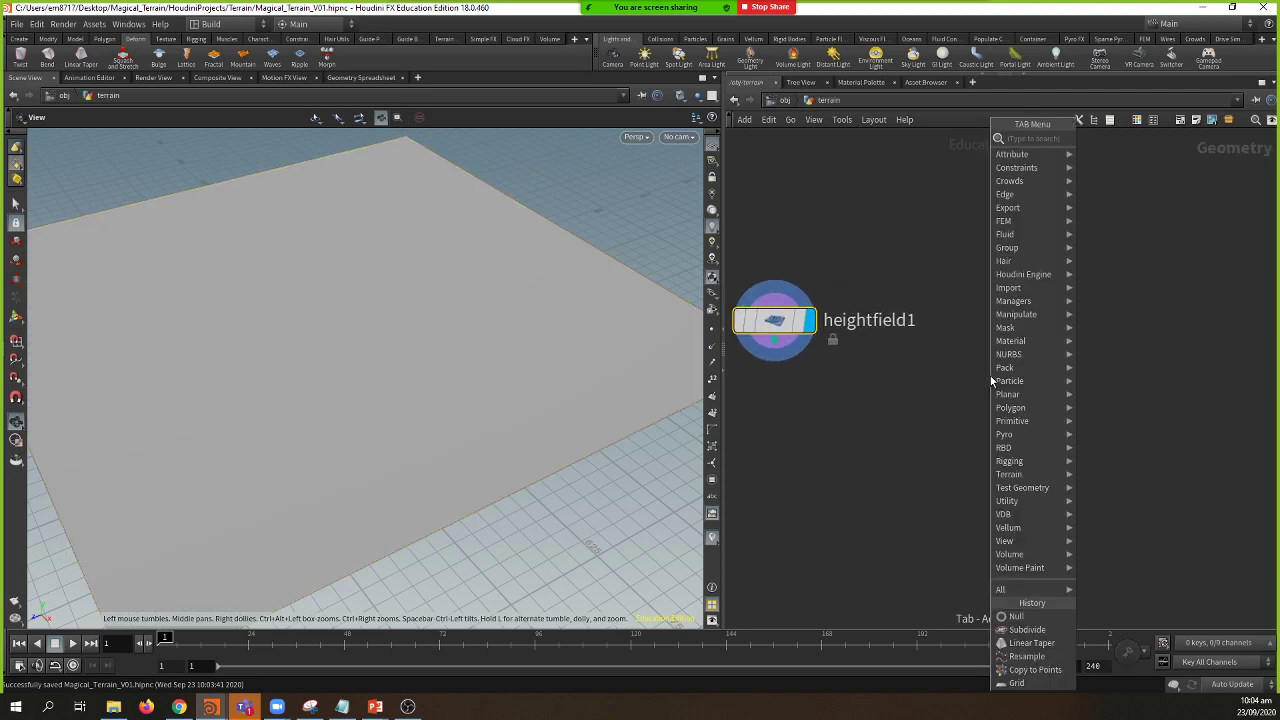
pyautogui.write('obje')
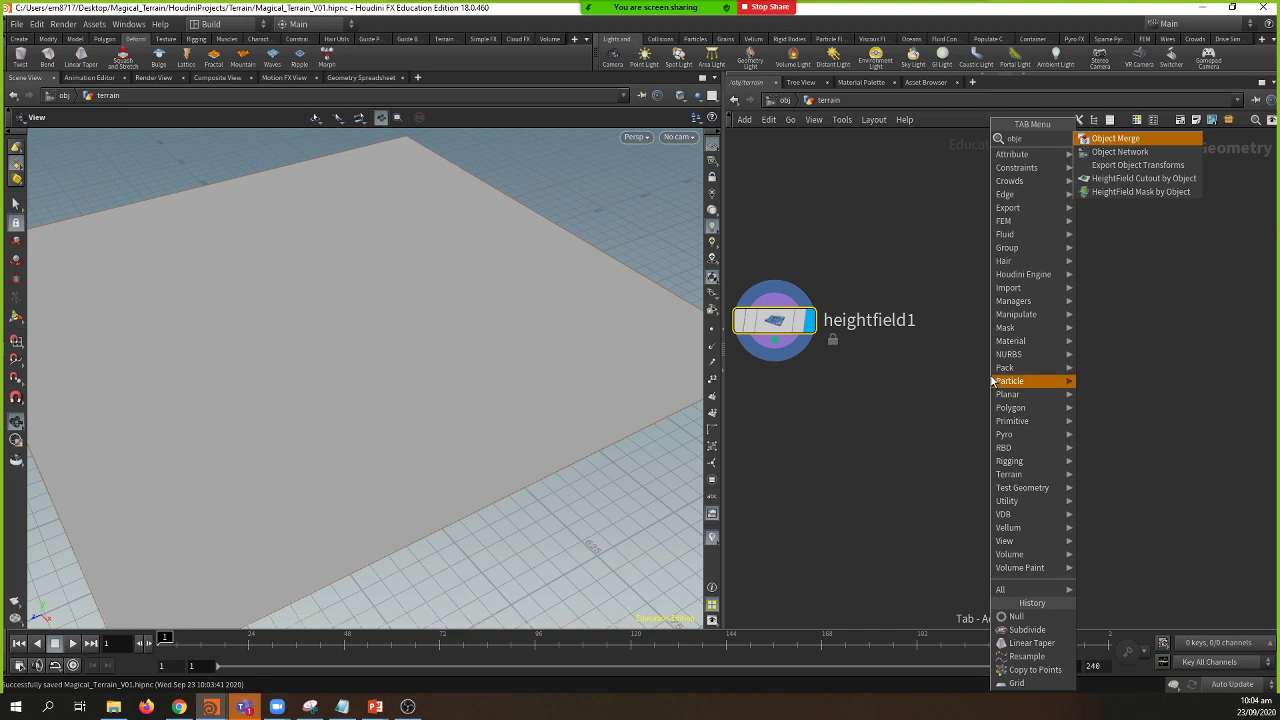
pyautogui.press('Return')
pyautogui.click(1012, 340)
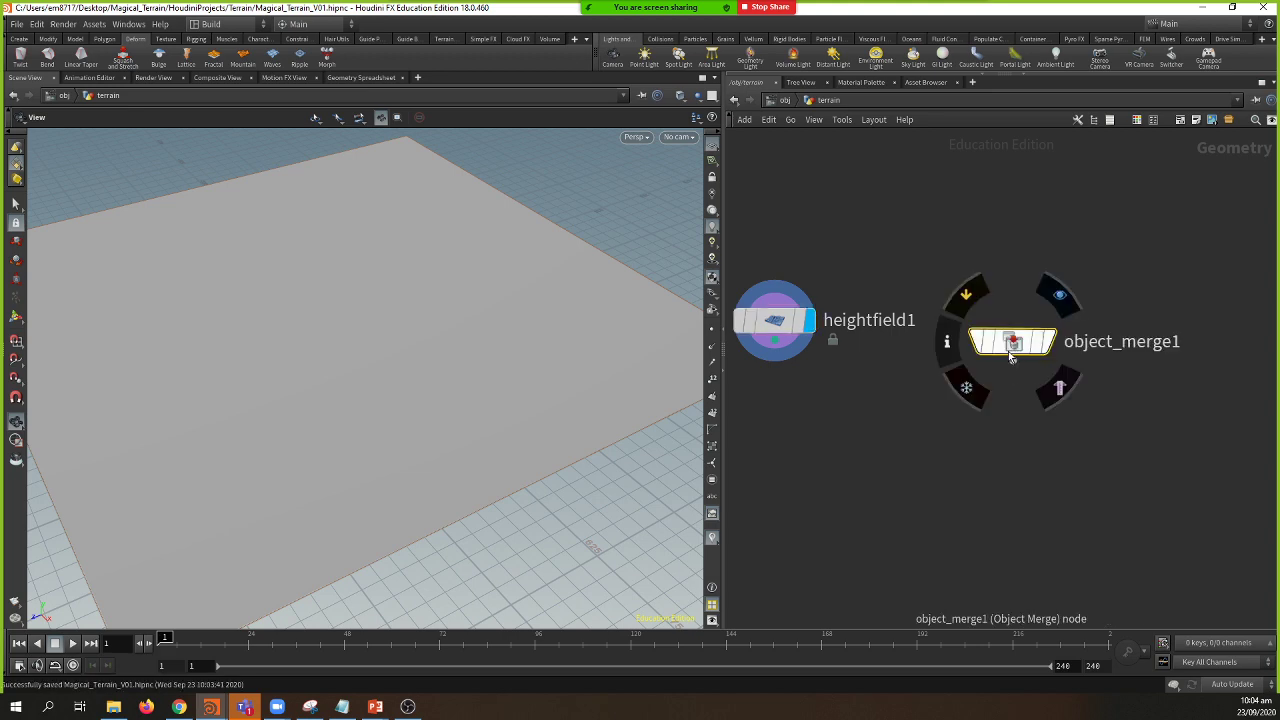
pyautogui.moveTo(1022, 345); pyautogui.dragTo(1022, 322)
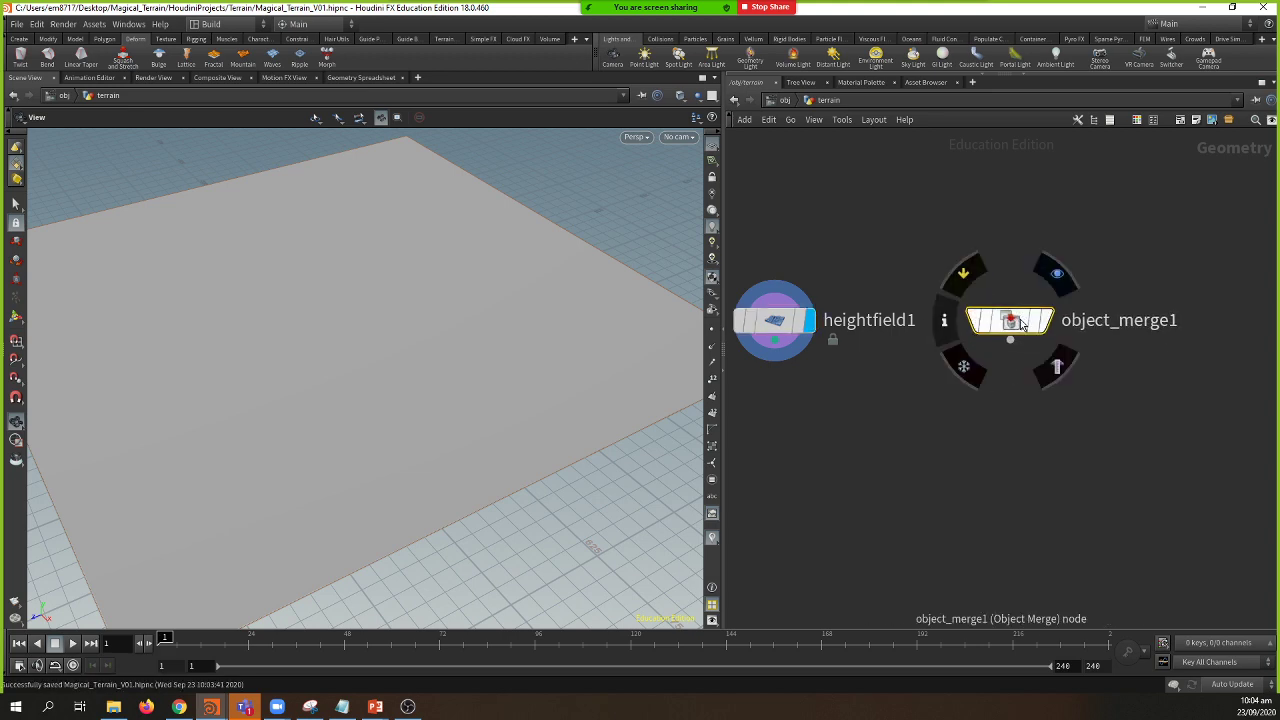
pyautogui.press('p')
pyautogui.click(1267, 192)
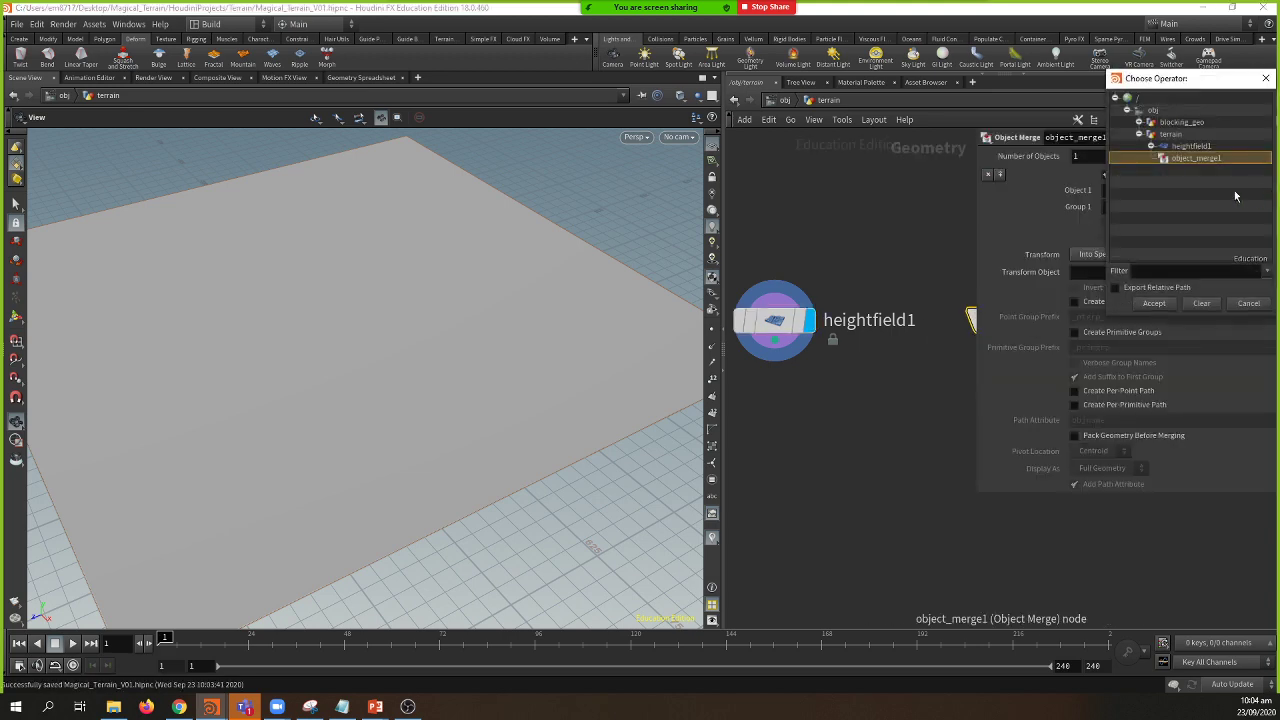
pyautogui.click(1139, 122)
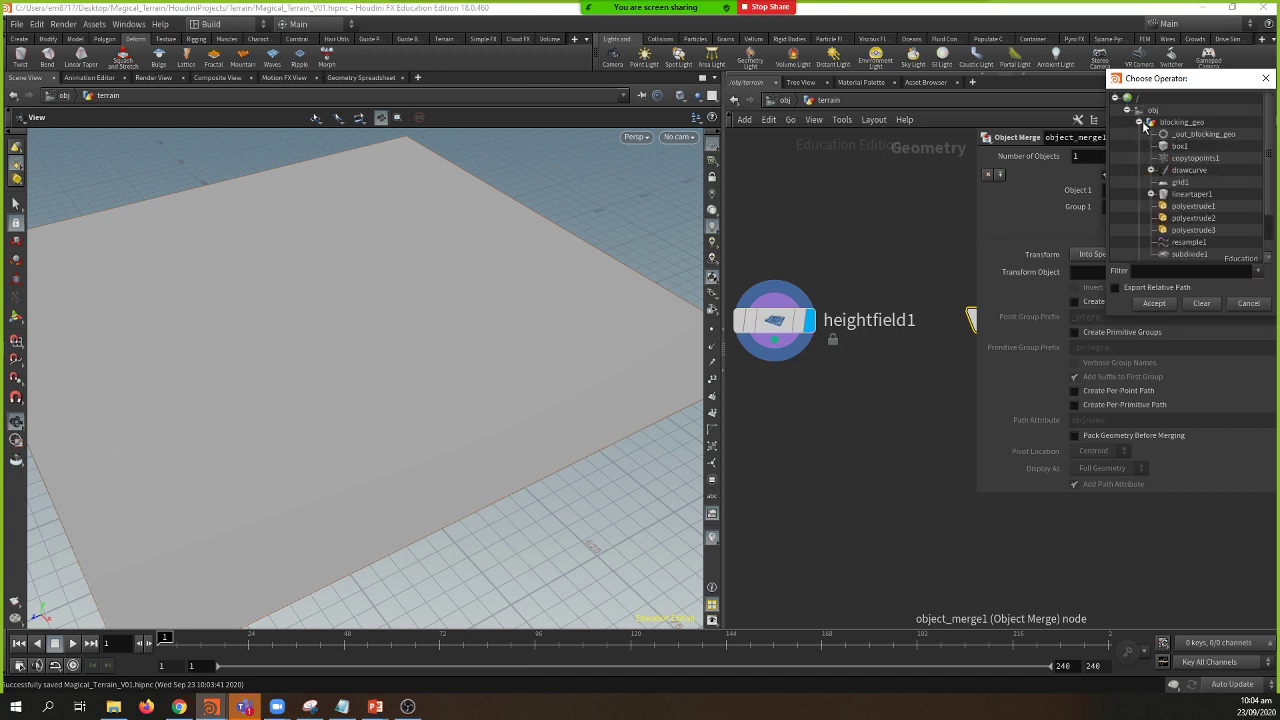
pyautogui.click(1200, 134)
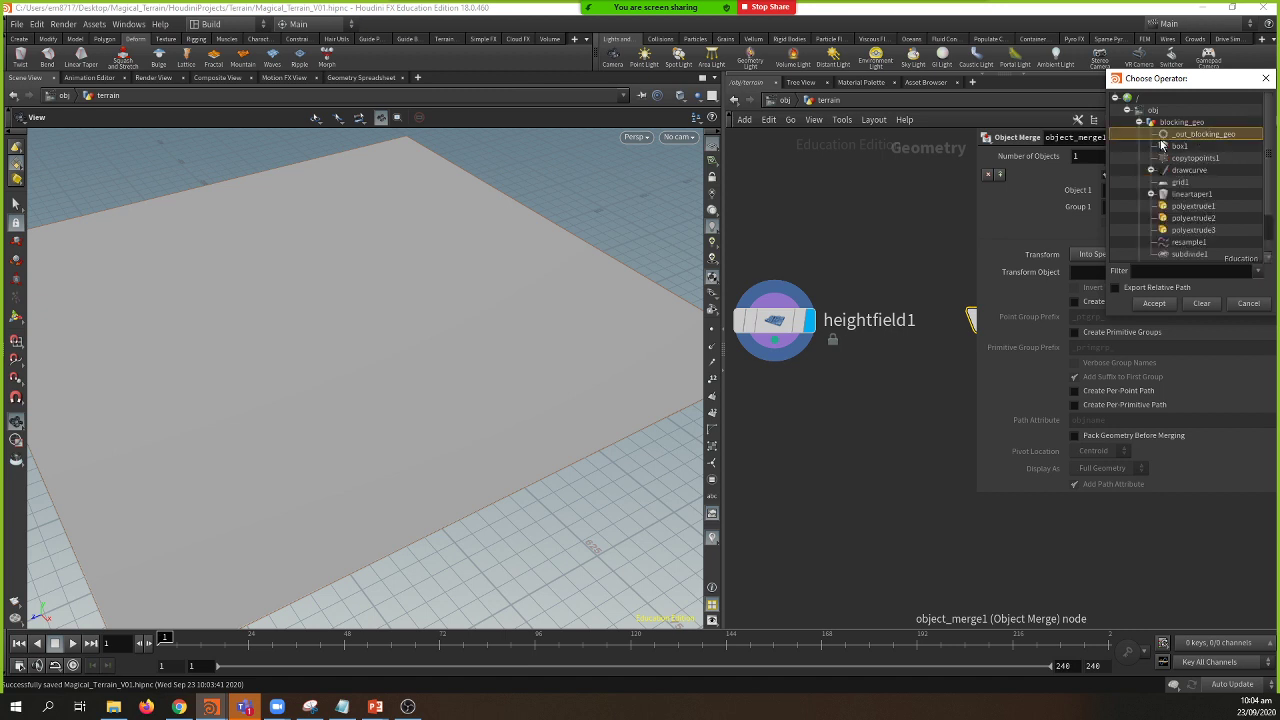
pyautogui.click(1154, 303)
# Step: Set object_merge1's display flag and heightfield1's template flag
pyautogui.moveTo(918, 355); pyautogui.dragTo(807, 430, button='middle')
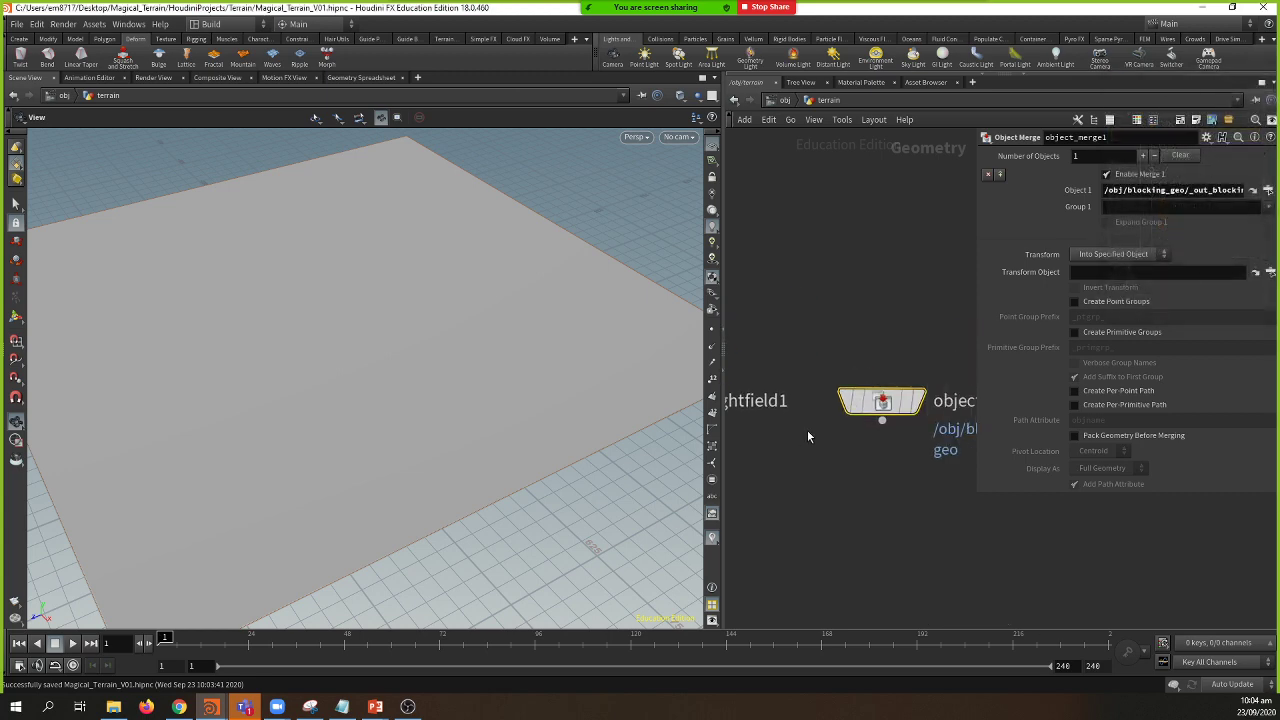
pyautogui.click(922, 400)
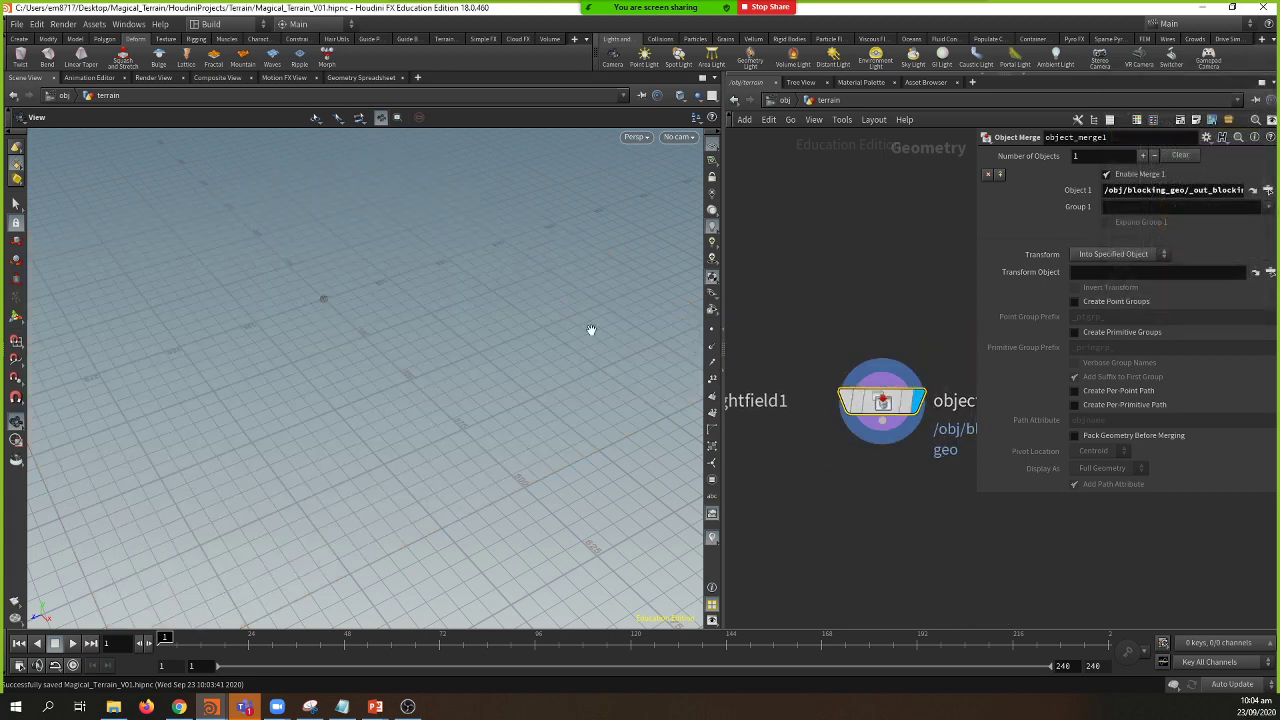
pyautogui.moveTo(837, 323); pyautogui.dragTo(858, 299, button='middle')
pyautogui.press('p')
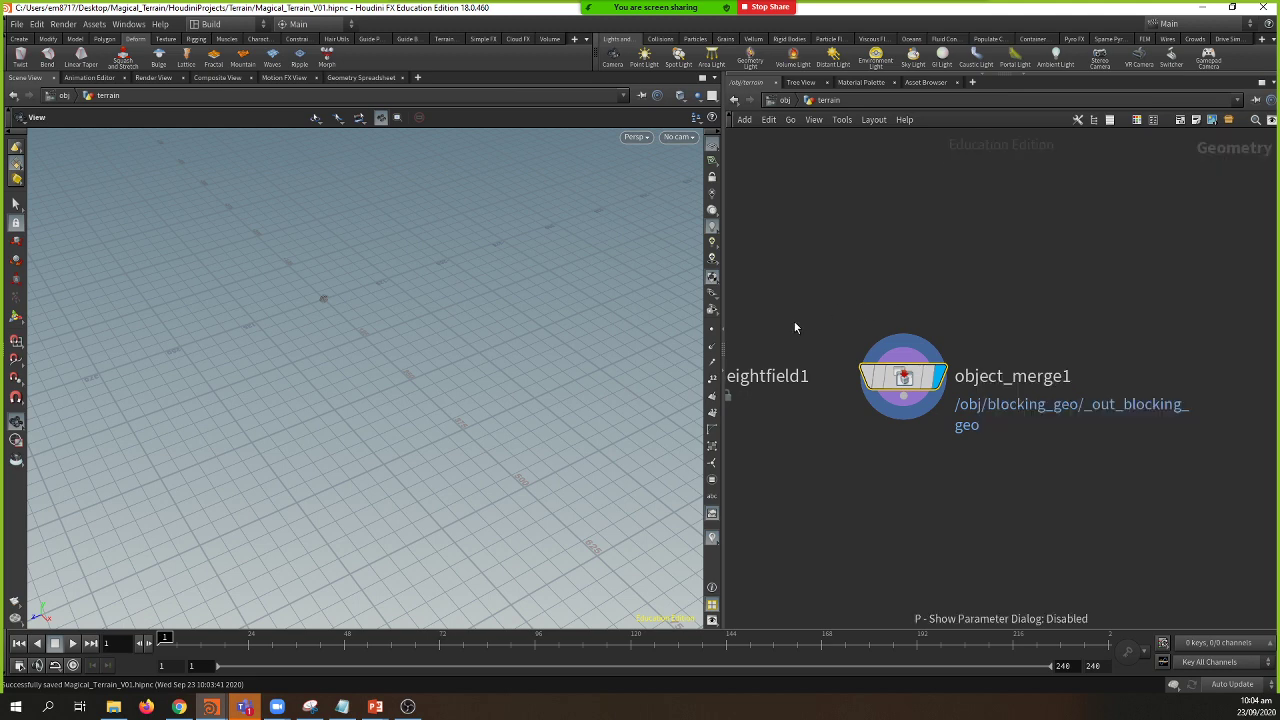
pyautogui.press('h')
pyautogui.click(891, 341)
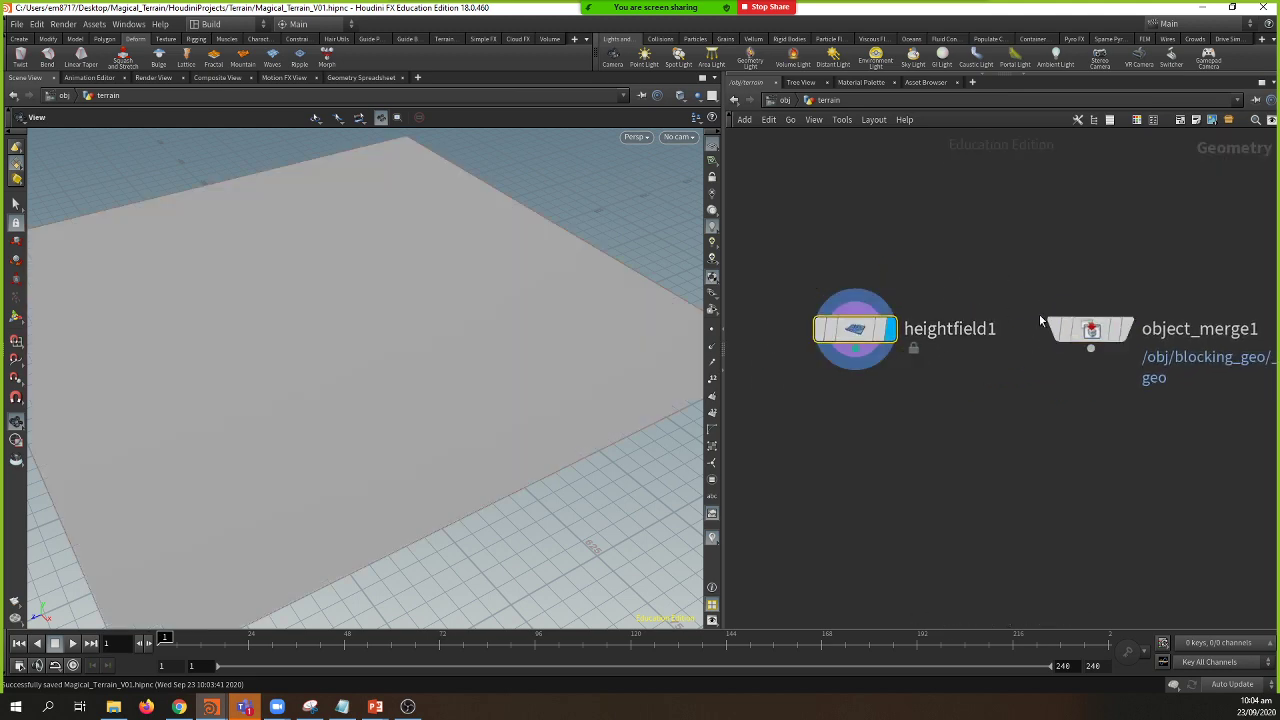
pyautogui.click(843, 334)
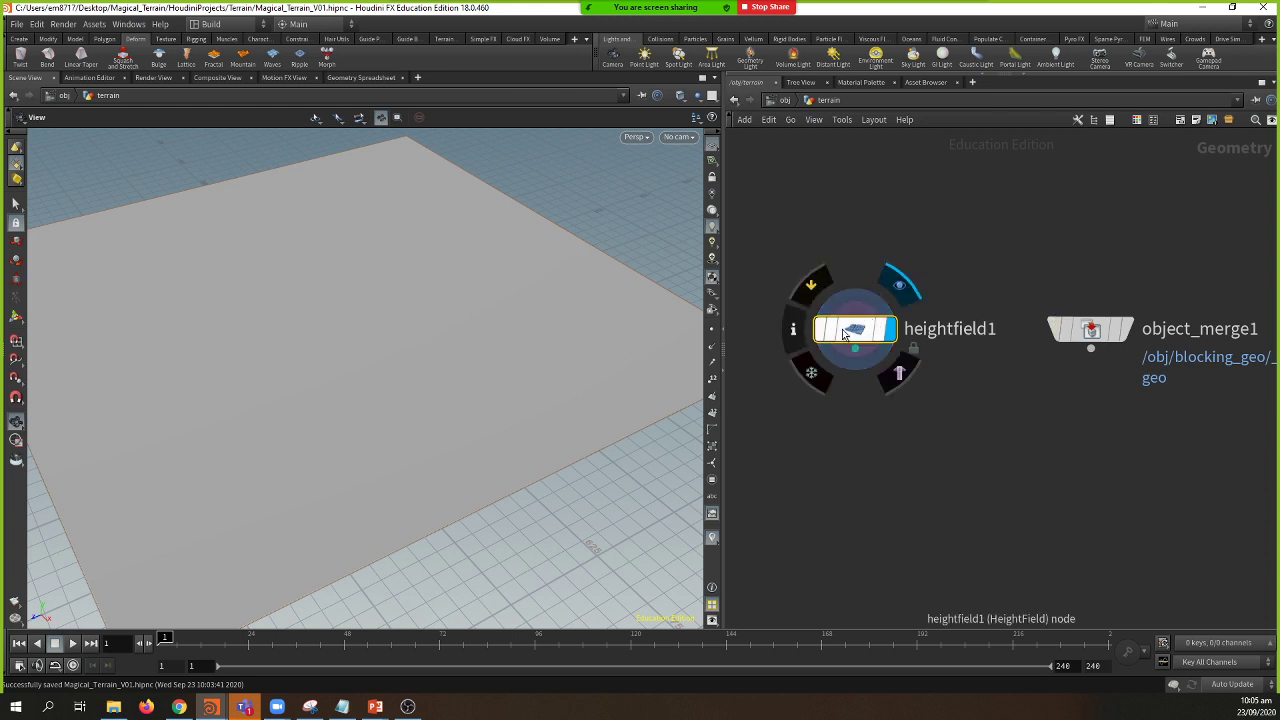
pyautogui.click(893, 378)
pyautogui.click(1126, 334)
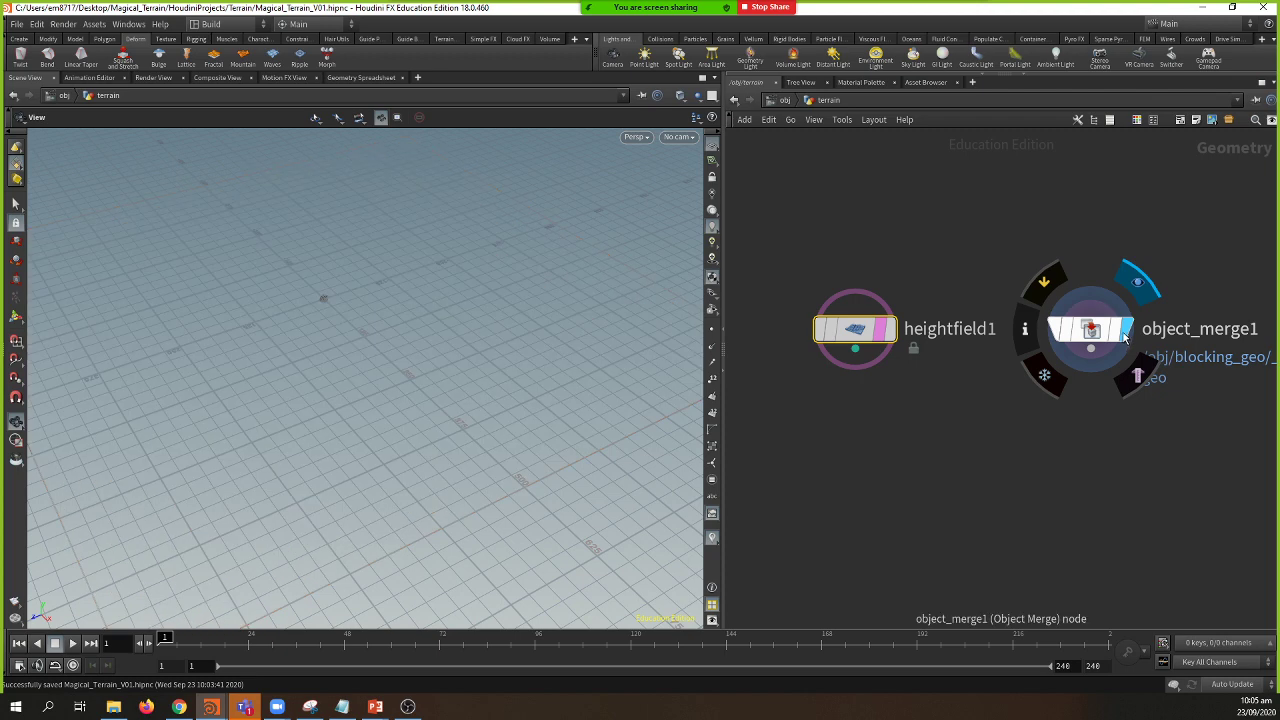
# Step: Pull a wire from object_merge1's output to start adding a node
pyautogui.scroll(3, 574, 283)
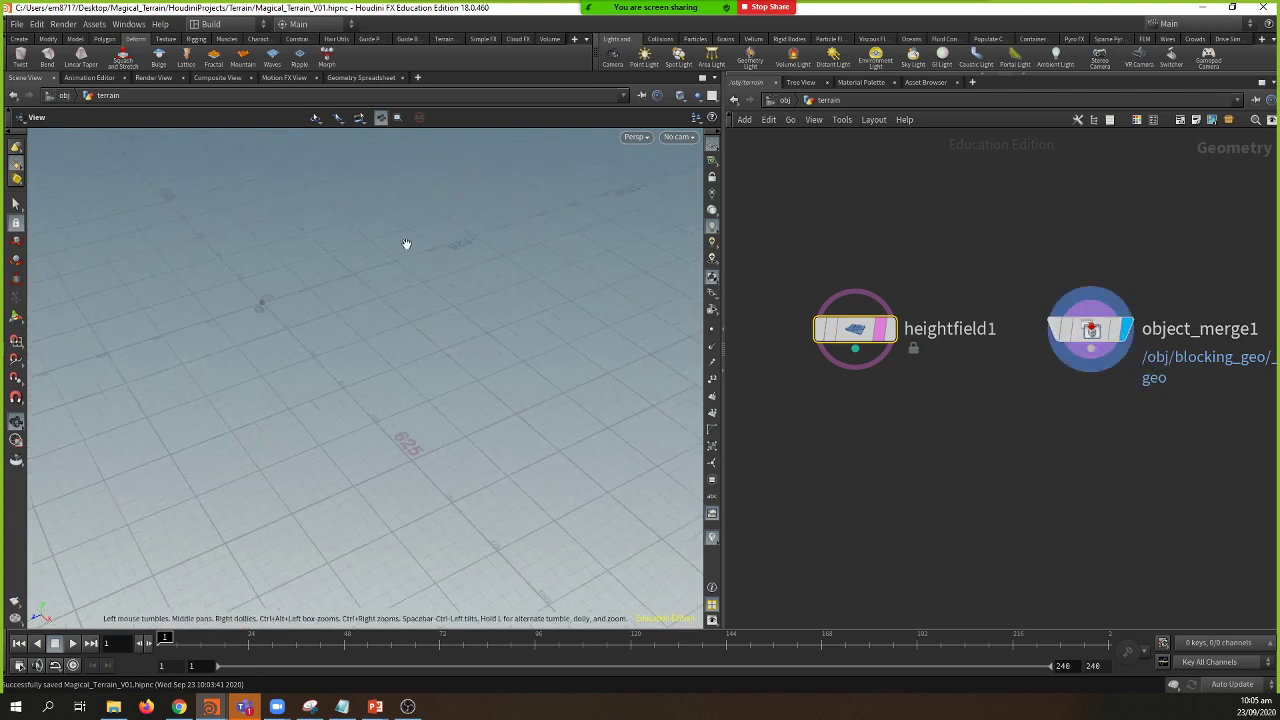
pyautogui.moveTo(214, 438); pyautogui.dragTo(505, 400)
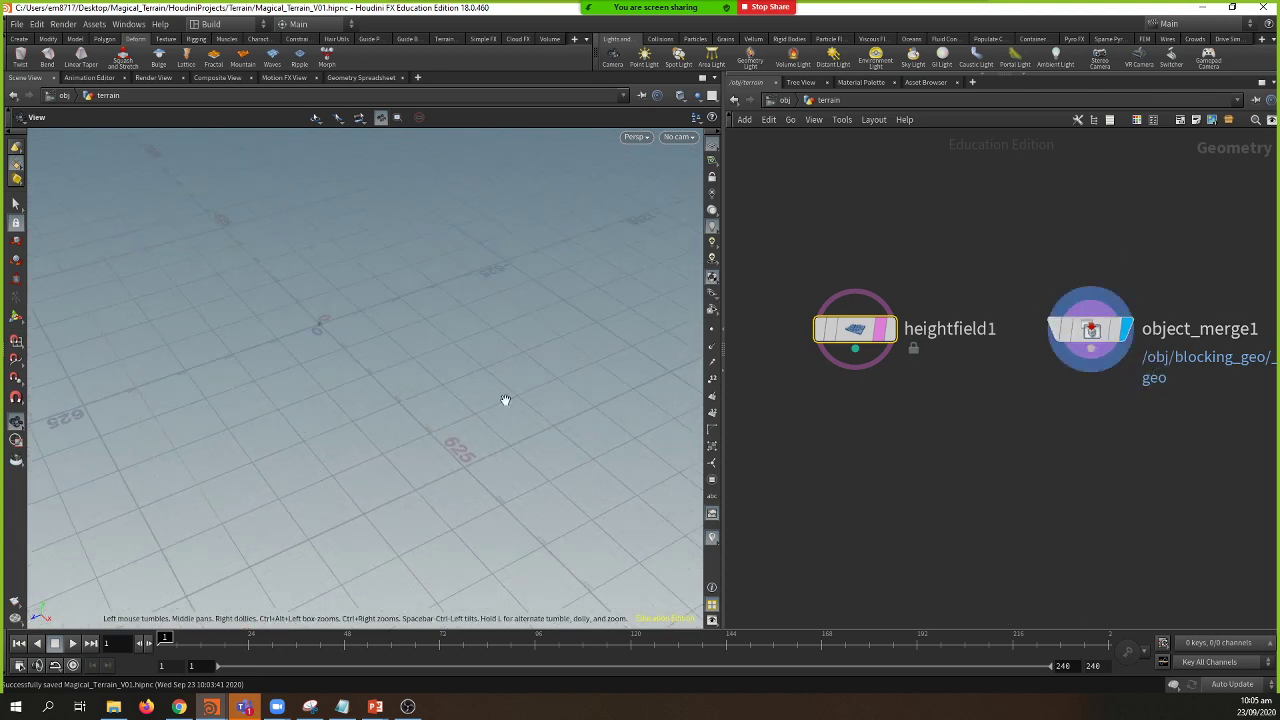
pyautogui.moveTo(1090, 352); pyautogui.dragTo(1089, 405)
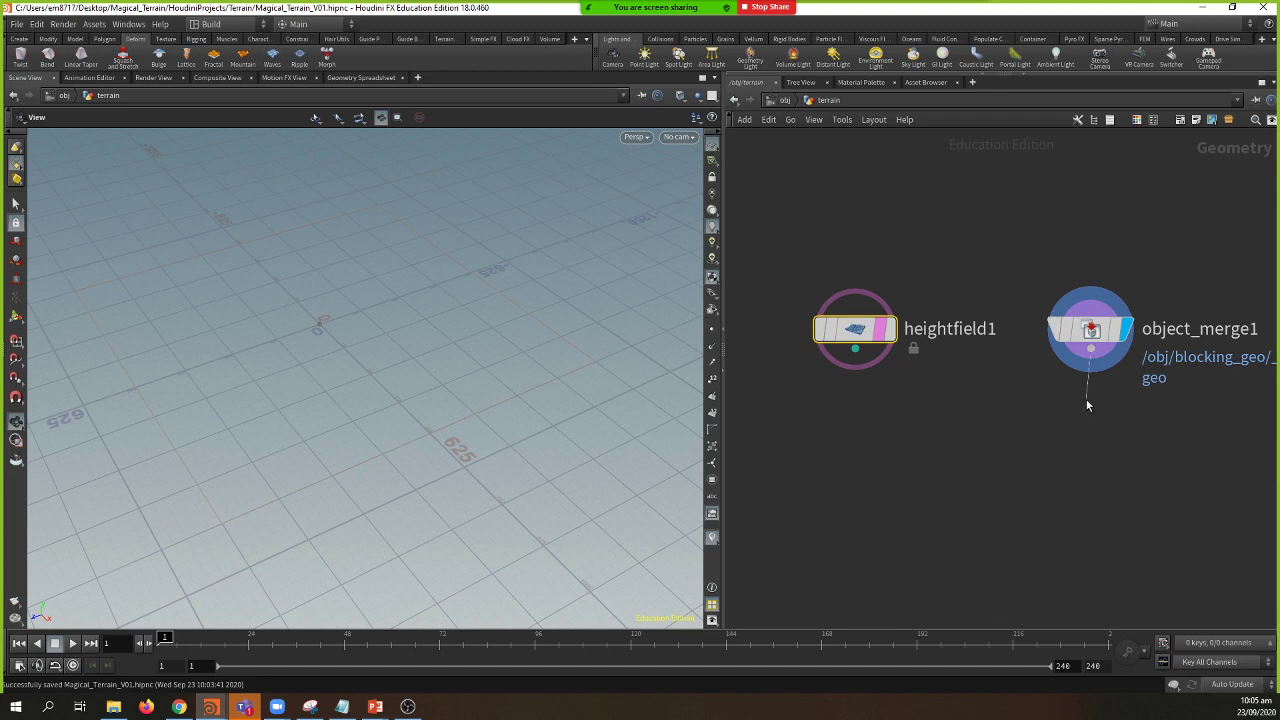
pyautogui.press('Tab')
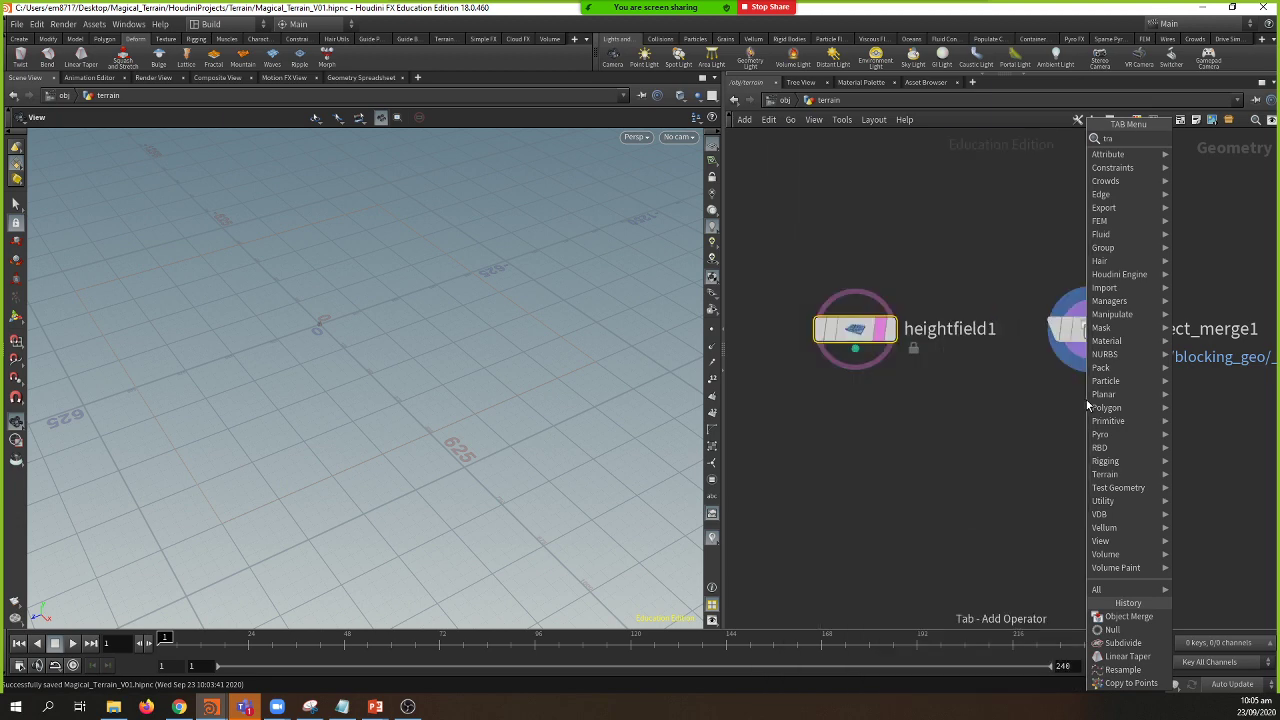
# Step: Create transform1 below object_merge1 and set its Uniform Scale to 27.2
pyautogui.press('BackSpace')
pyautogui.write('an')
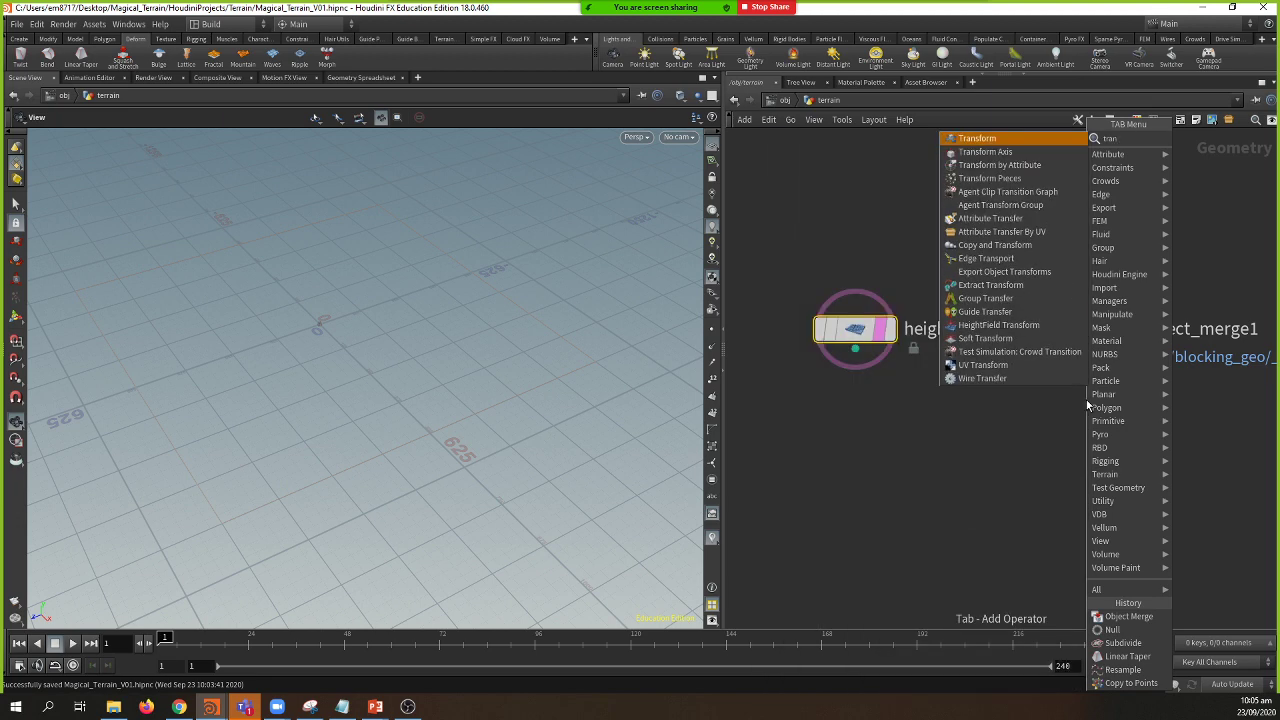
pyautogui.press('Return')
pyautogui.click(1086, 405)
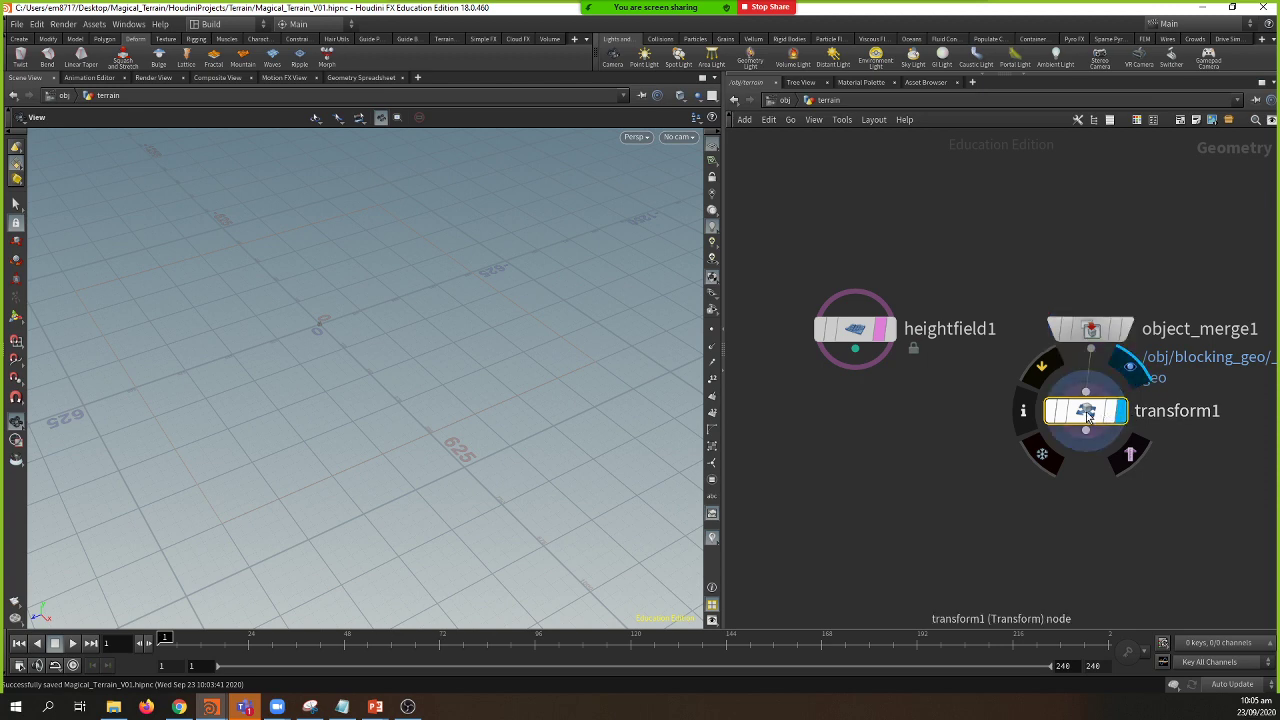
pyautogui.press('p')
pyautogui.moveTo(1175, 276); pyautogui.dragTo(1276, 274)
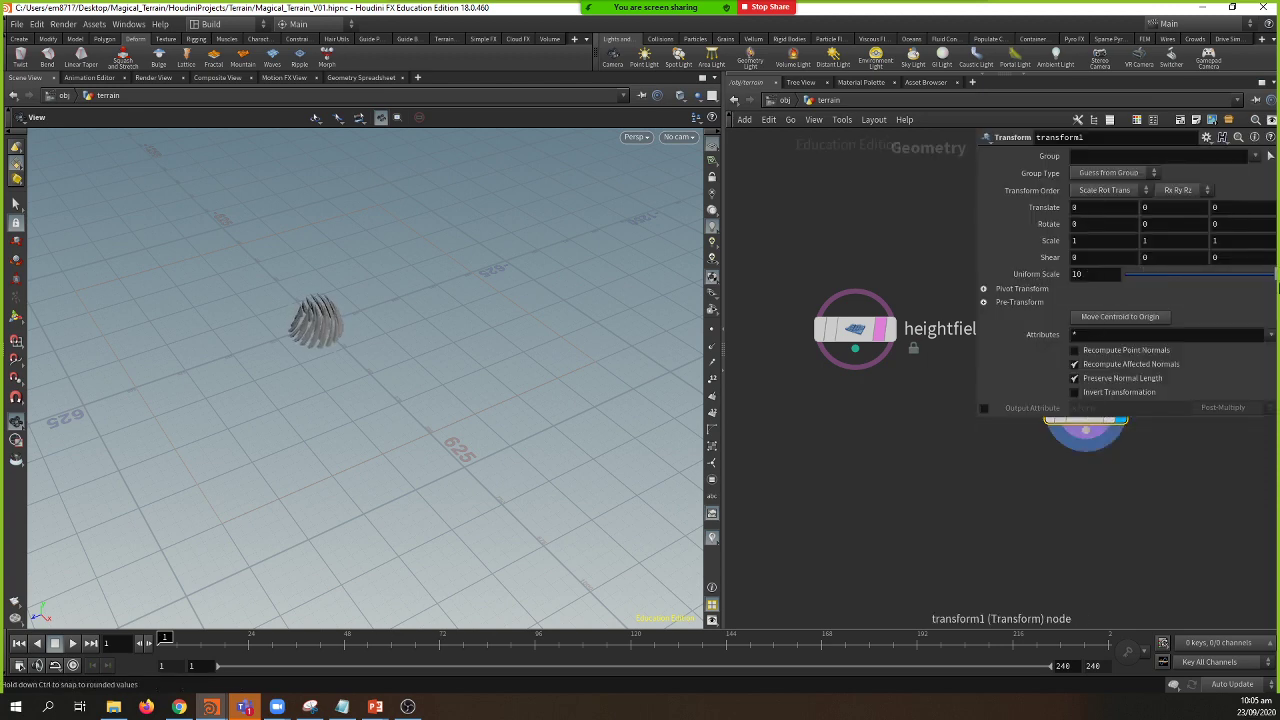
pyautogui.moveTo(543, 318); pyautogui.dragTo(483, 366, button='middle')
pyautogui.moveTo(483, 366); pyautogui.dragTo(520, 330)
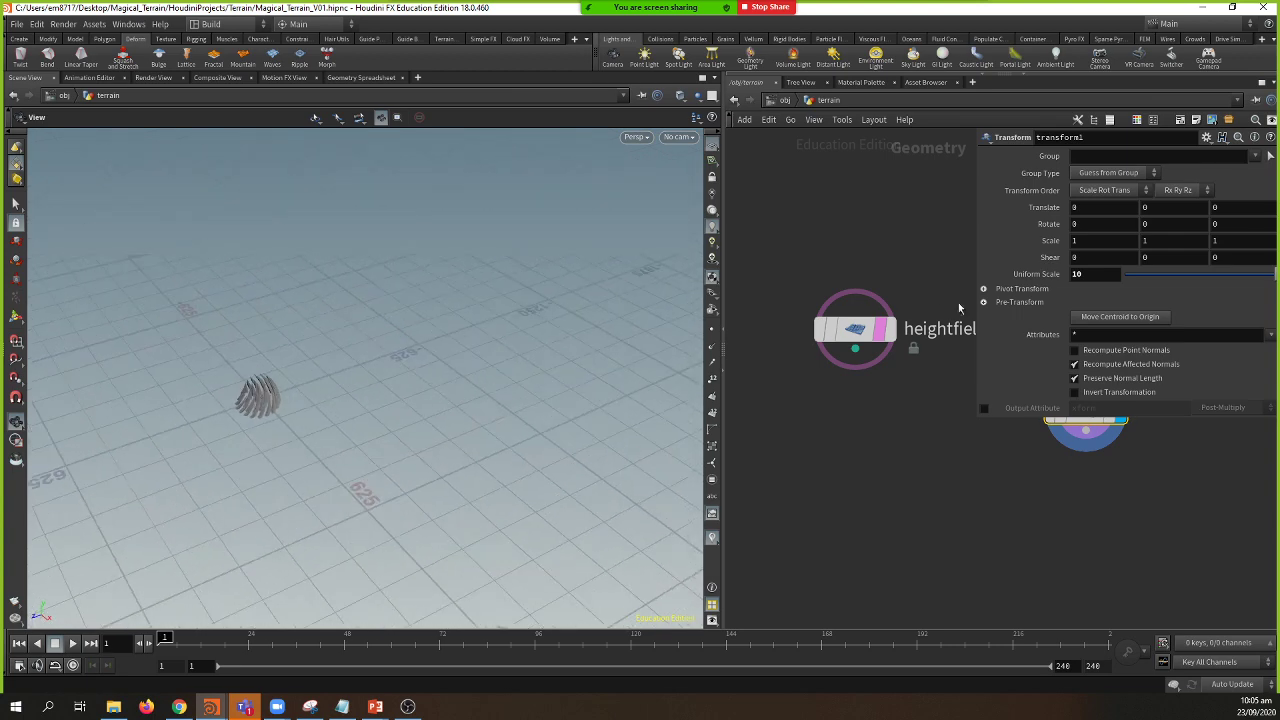
pyautogui.moveTo(1055, 281); pyautogui.dragTo(1130, 285, button='middle')
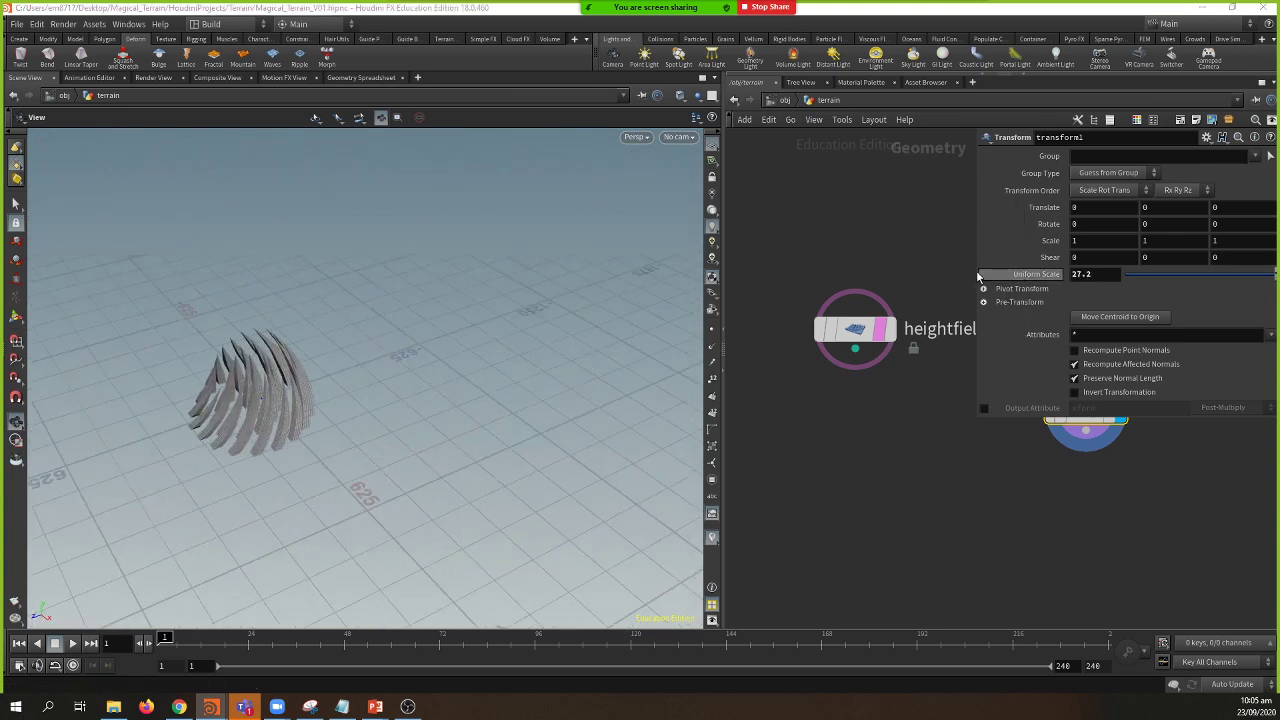
pyautogui.moveTo(205, 366)
pyautogui.mouseDown()
pyautogui.moveTo(195, 375)
pyautogui.moveTo(200, 346)
pyautogui.moveTo(177, 309)
pyautogui.moveTo(194, 360)
pyautogui.mouseUp()
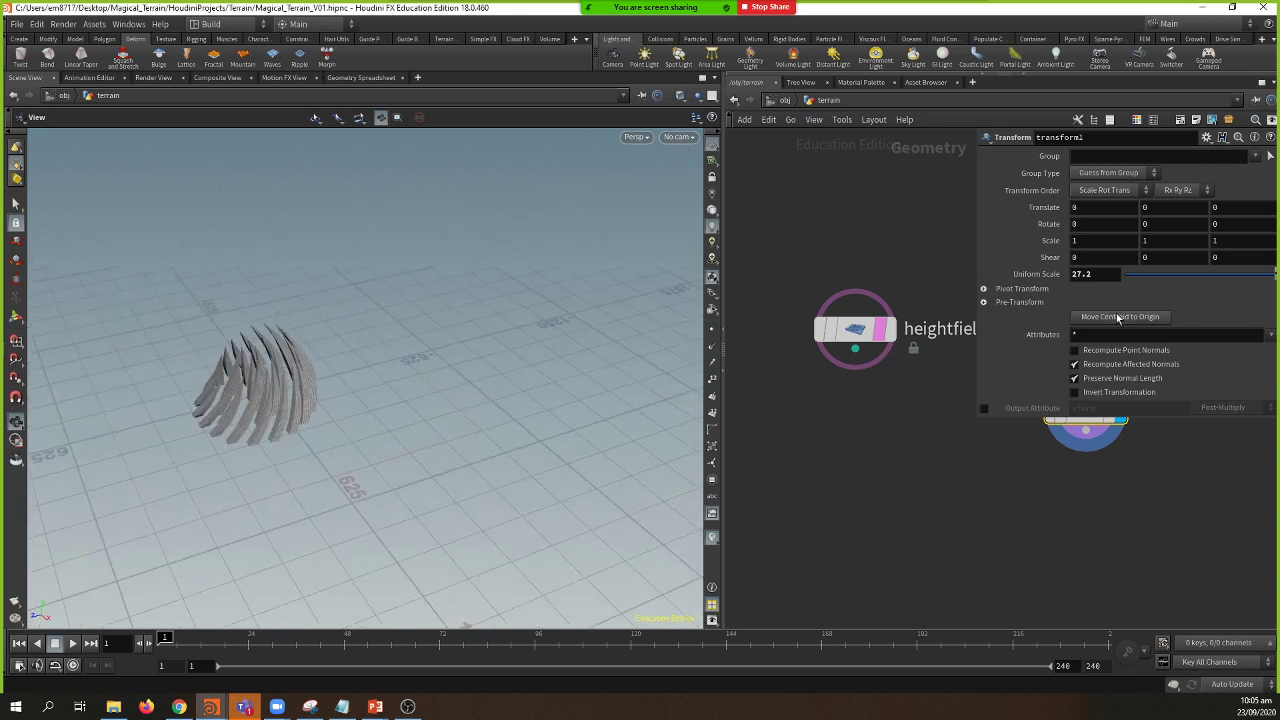
pyautogui.moveTo(1027, 416); pyautogui.dragTo(956, 495, button='middle')
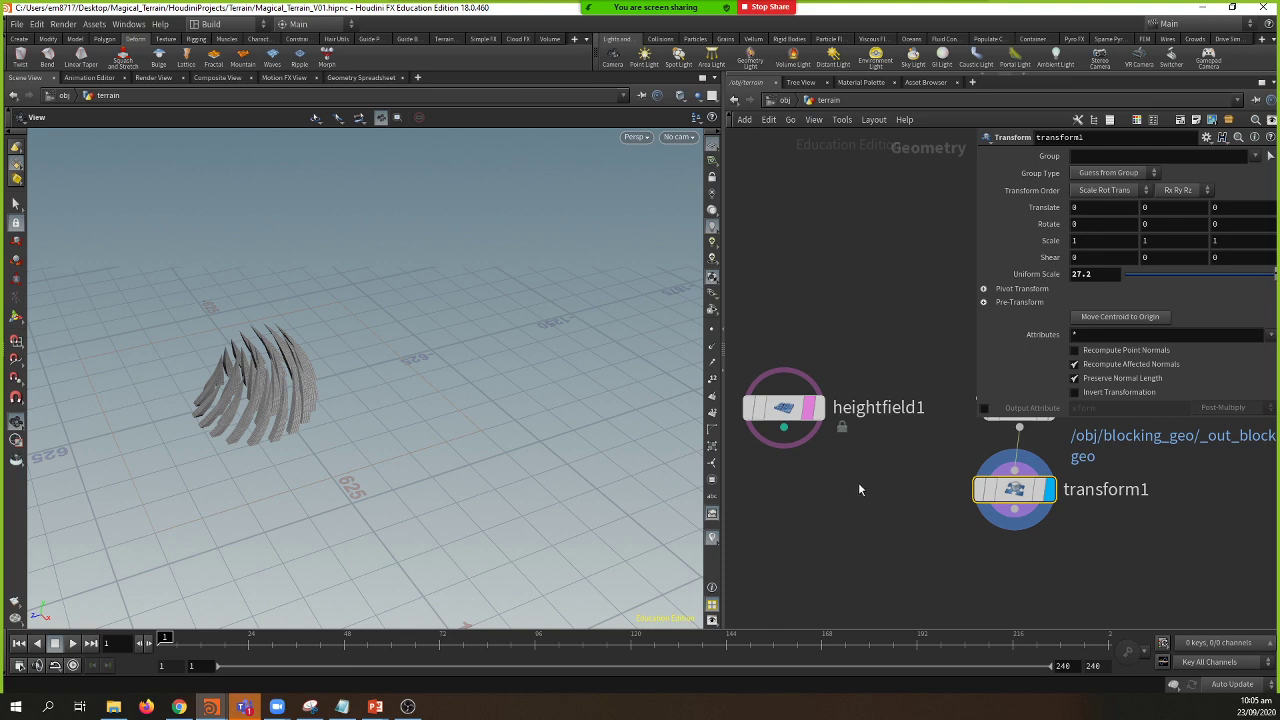
pyautogui.moveTo(858, 482); pyautogui.dragTo(830, 510, button='middle')
pyautogui.scroll(-2, 880, 468)
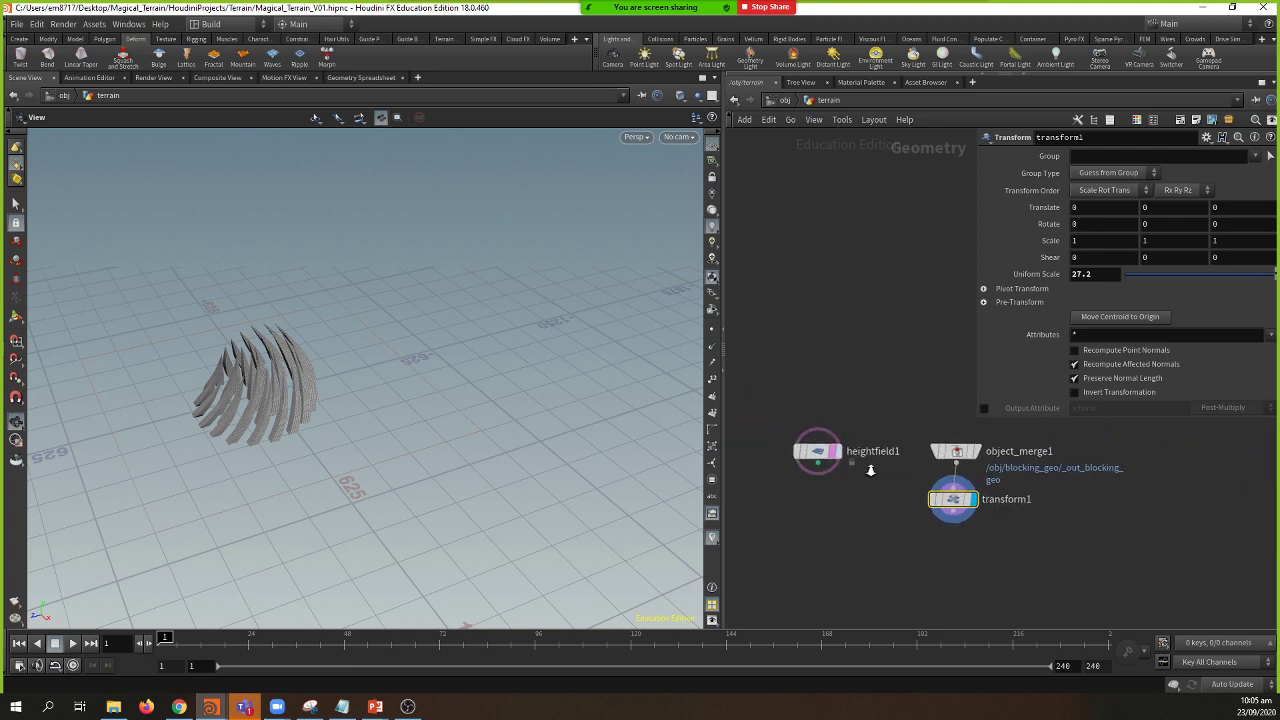
# Step: Wire heightfield1 into a new heightfield_project1 node
pyautogui.click(832, 450)
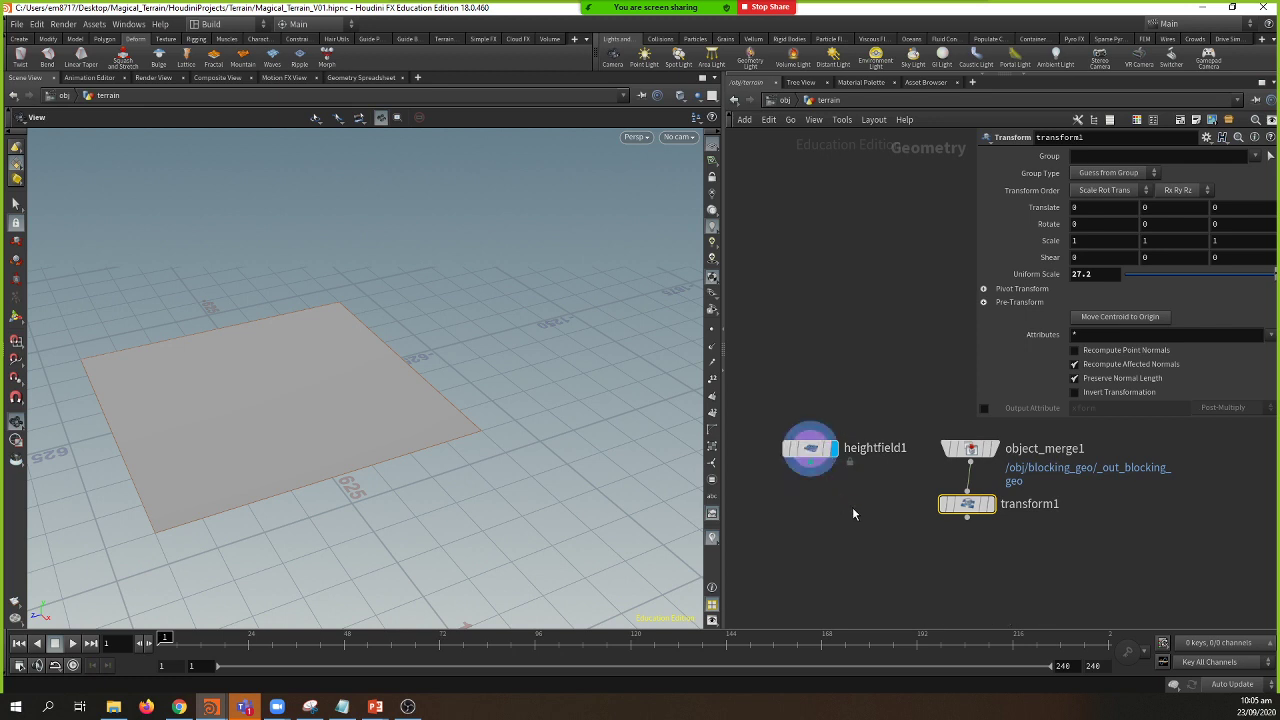
pyautogui.moveTo(857, 508); pyautogui.dragTo(824, 476, button='middle')
pyautogui.moveTo(808, 456); pyautogui.dragTo(843, 526)
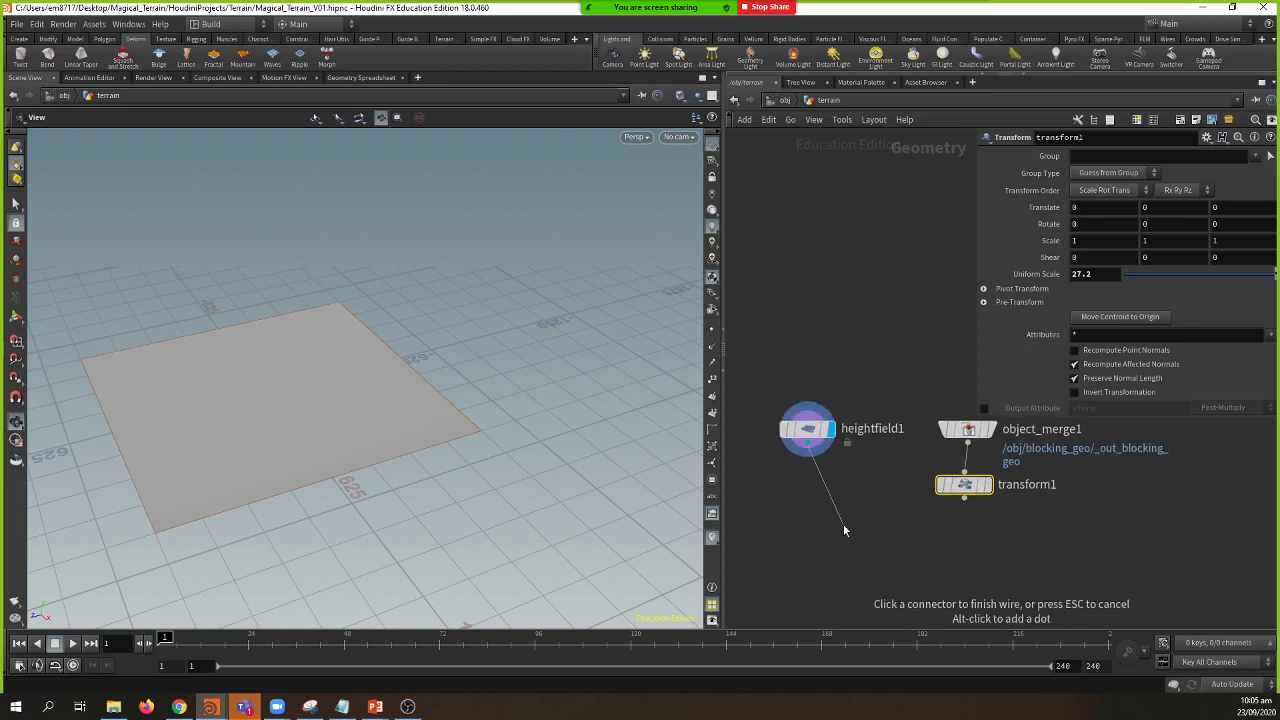
pyautogui.press('Tab')
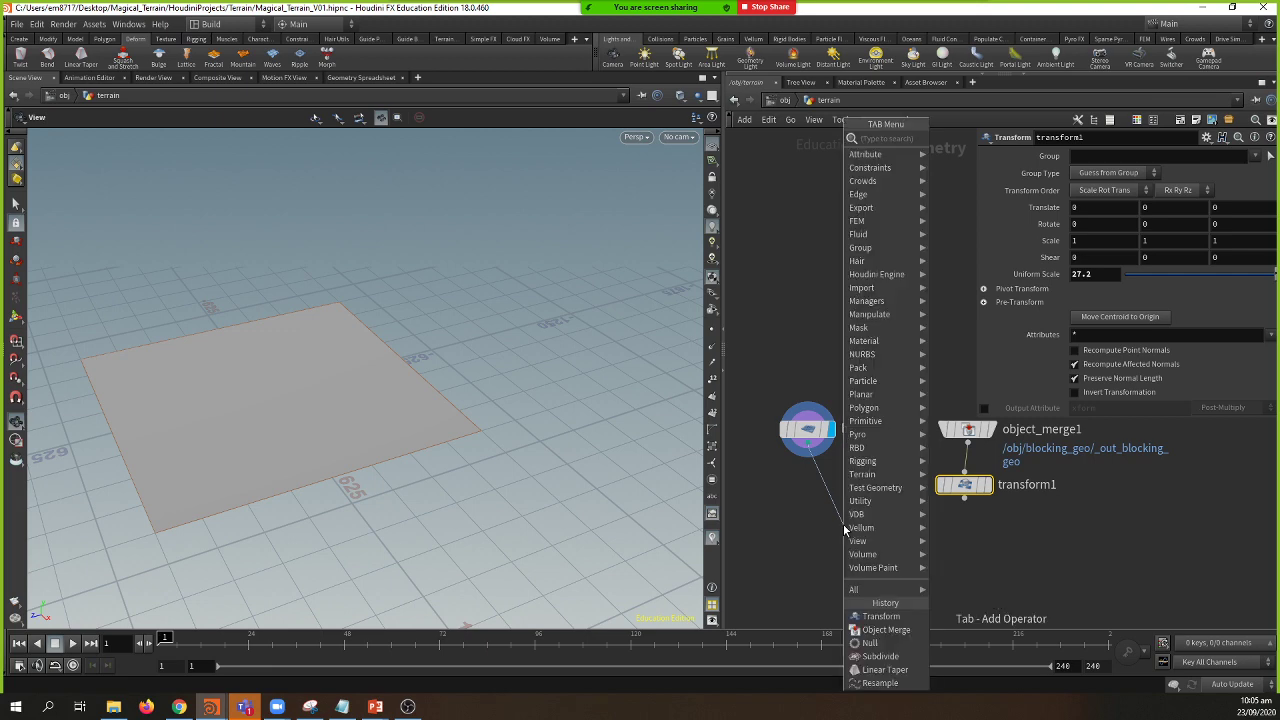
pyautogui.write('hf')
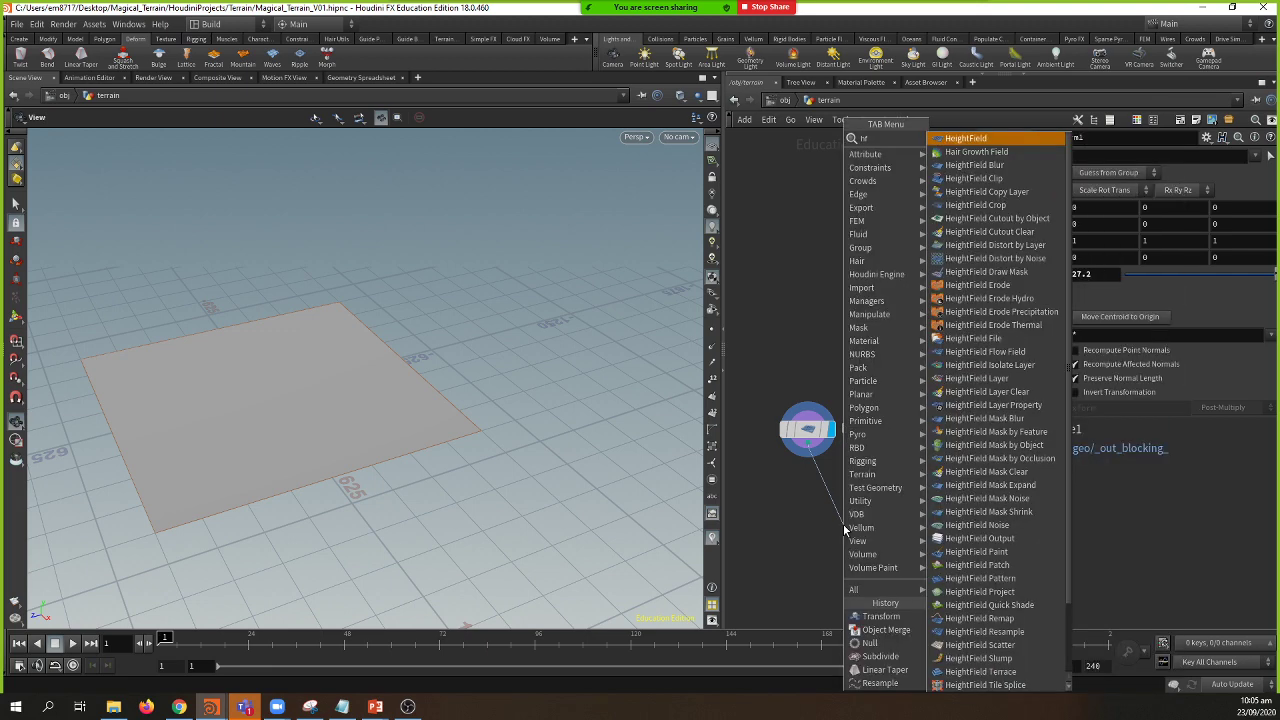
pyautogui.write('p')
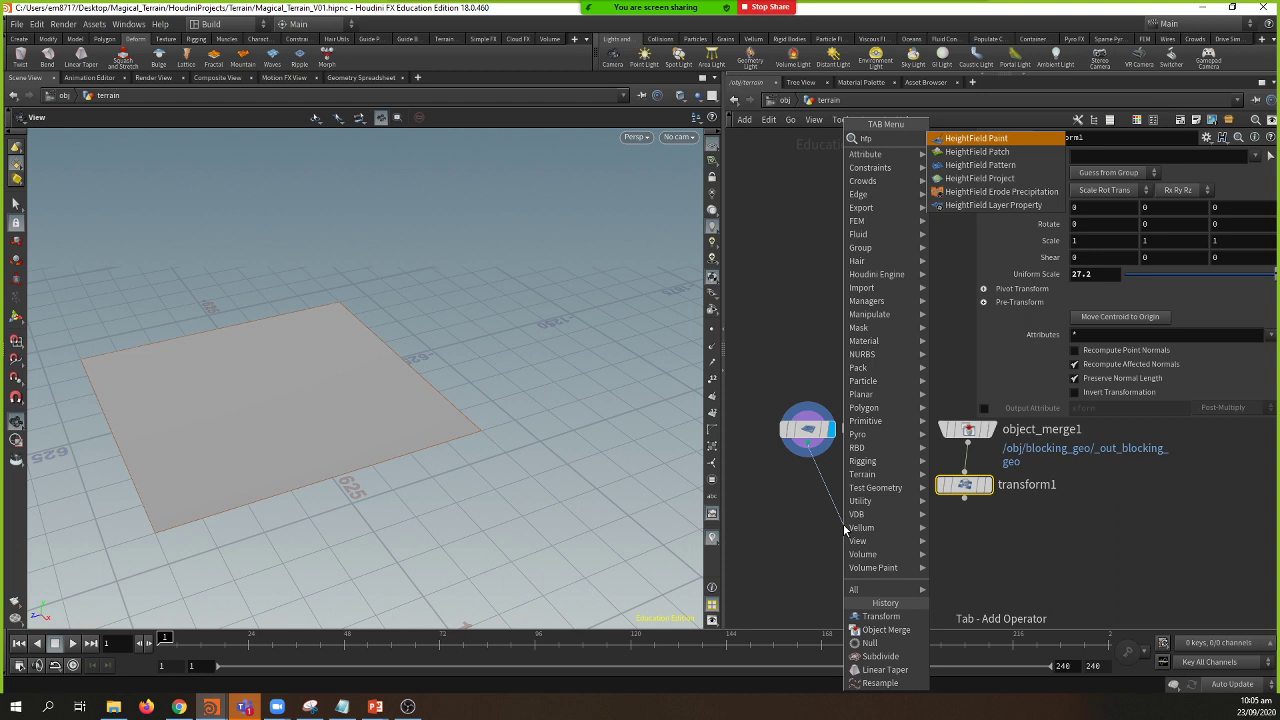
pyautogui.press('Down')
pyautogui.press('Down')
pyautogui.press('Down')
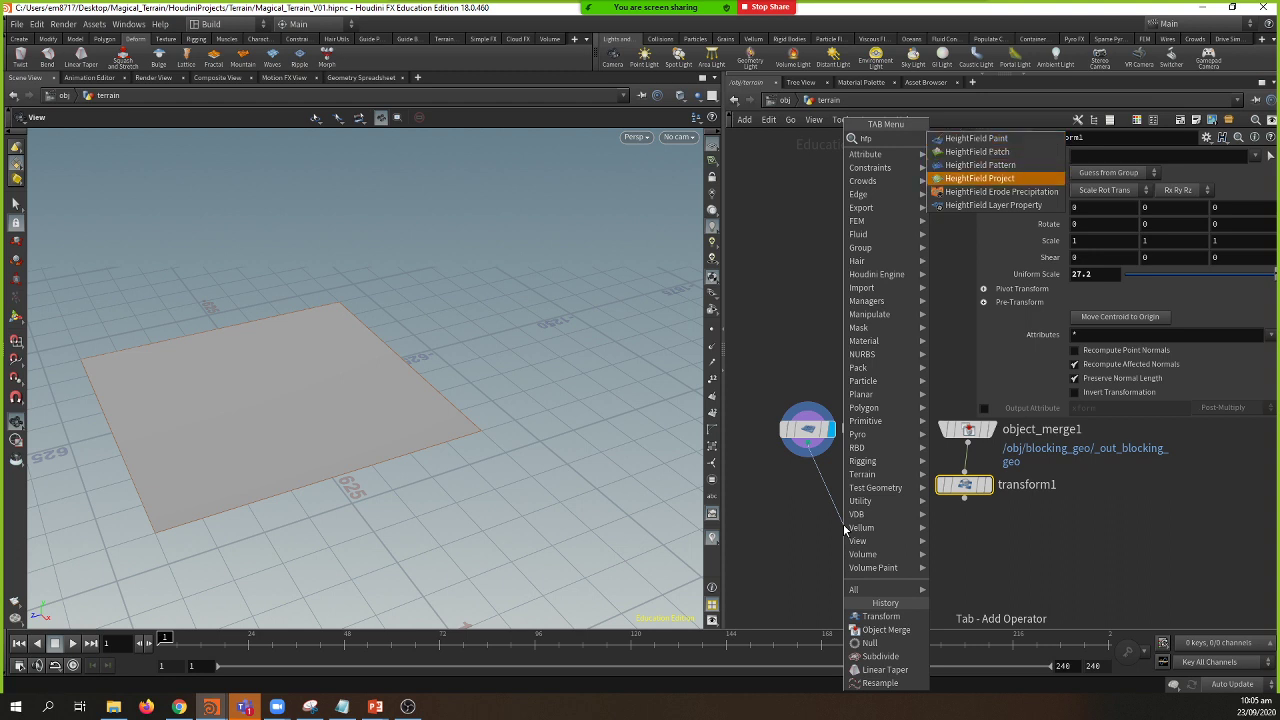
pyautogui.press('Return')
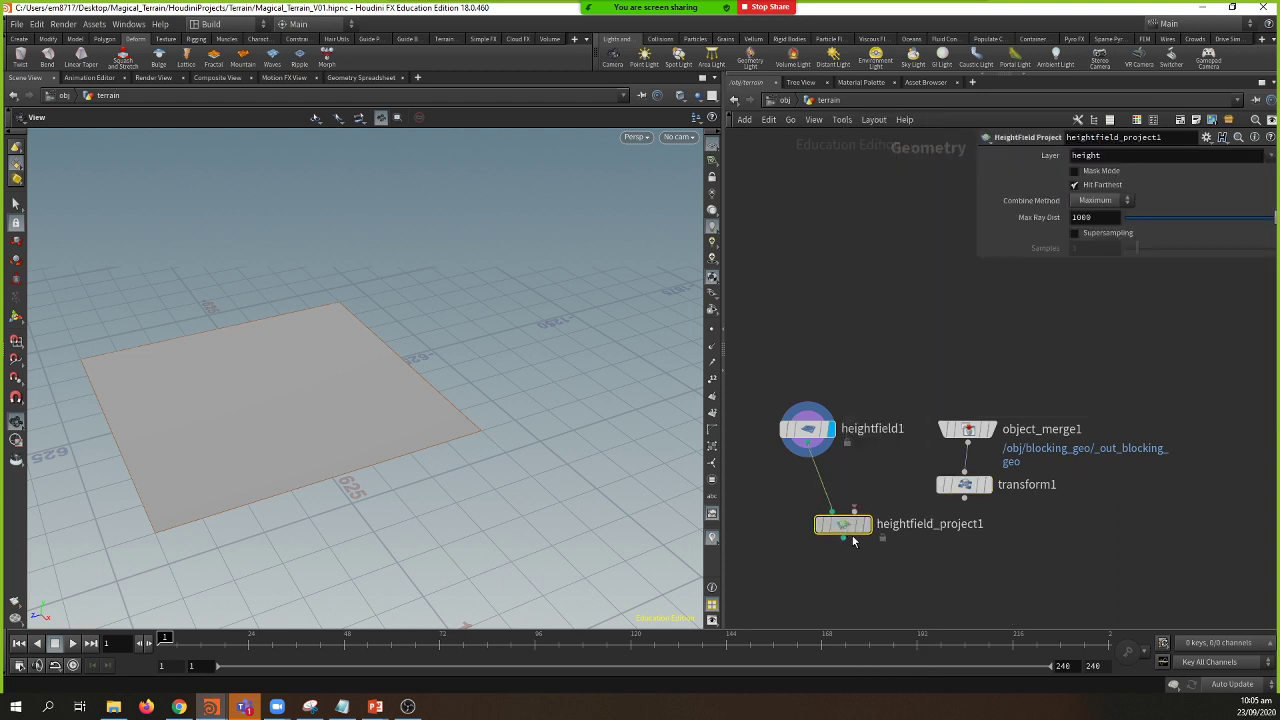
pyautogui.click(869, 556)
# Step: Connect transform1 to heightfield_project1's second input, display it, then switch to PowerPoint
pyautogui.moveTo(900, 560)
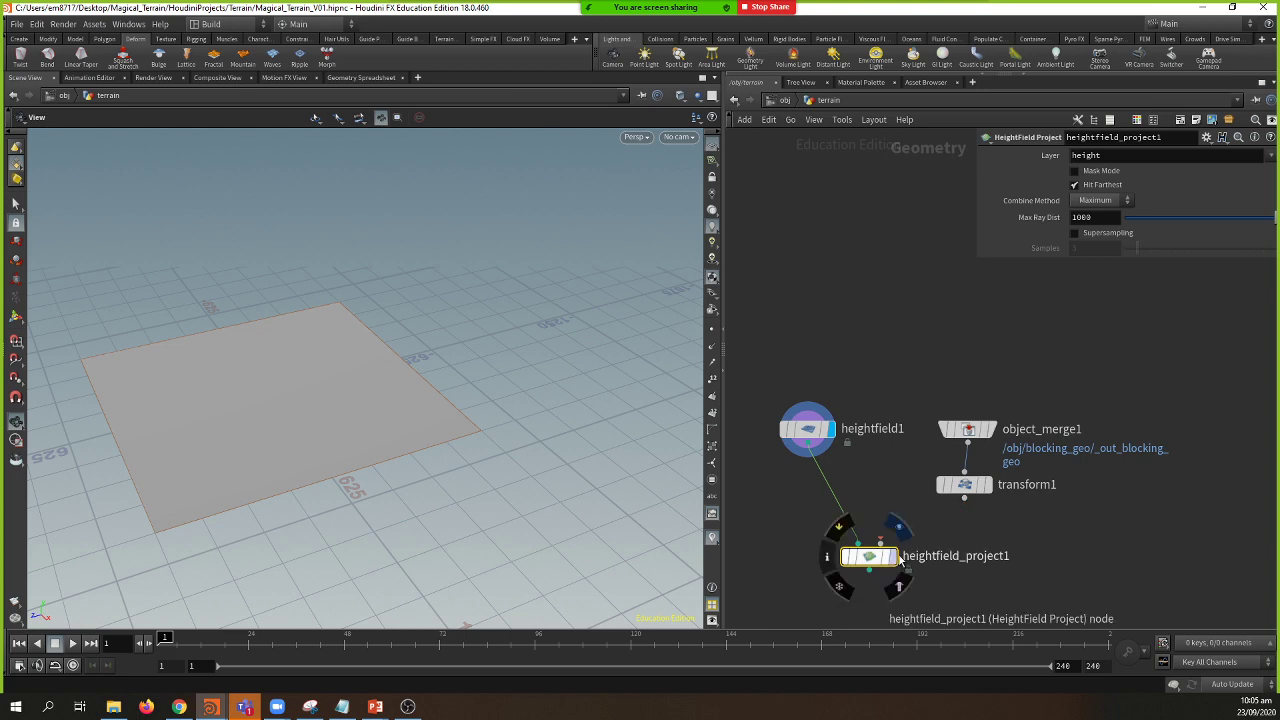
pyautogui.moveTo(964, 497); pyautogui.dragTo(900, 566)
pyautogui.click(899, 585)
pyautogui.moveTo(357, 466); pyautogui.dragTo(375, 408)
pyautogui.moveTo(973, 560); pyautogui.dragTo(967, 496, button='middle')
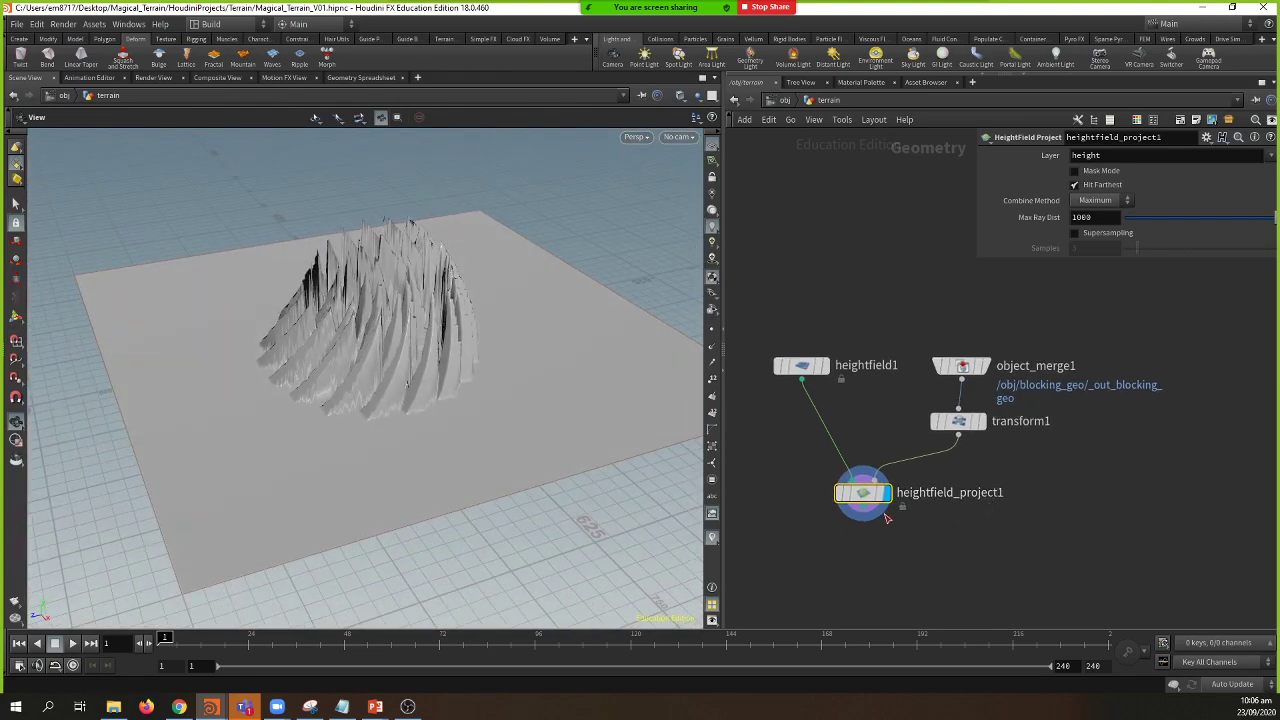
pyautogui.moveTo(869, 519); pyautogui.dragTo(876, 541)
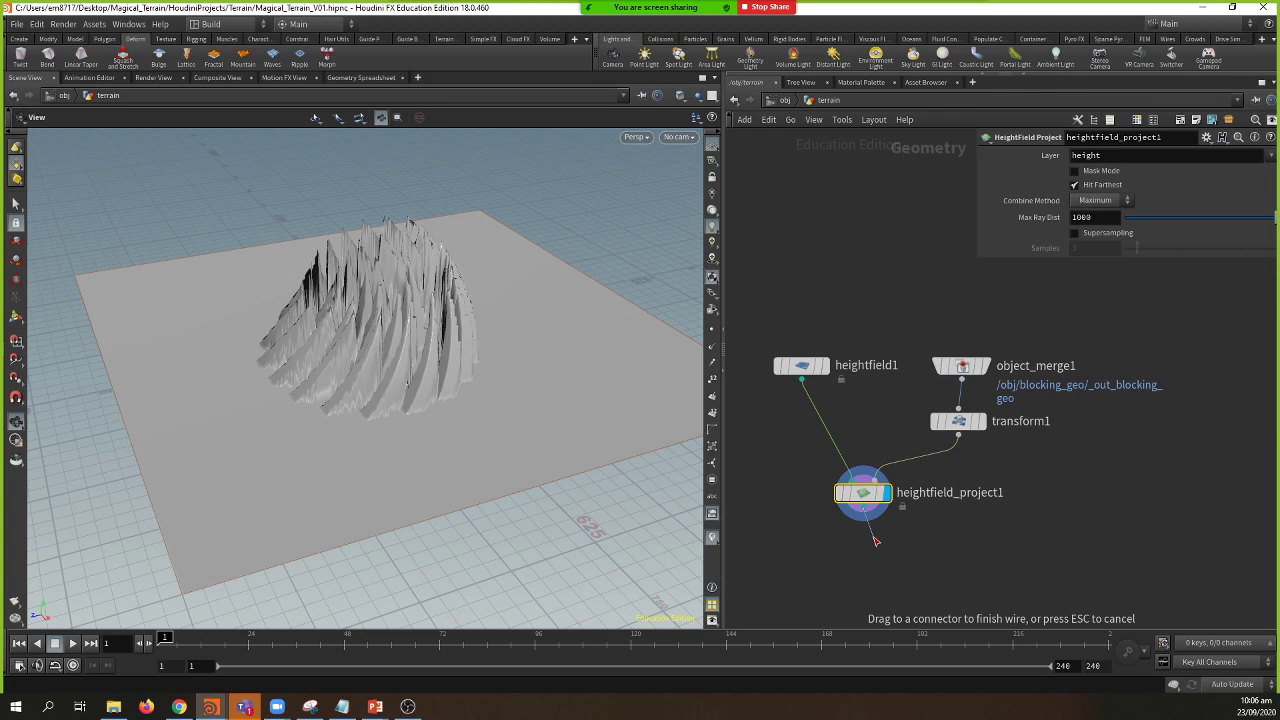
pyautogui.moveTo(876, 541); pyautogui.dragTo(857, 508)
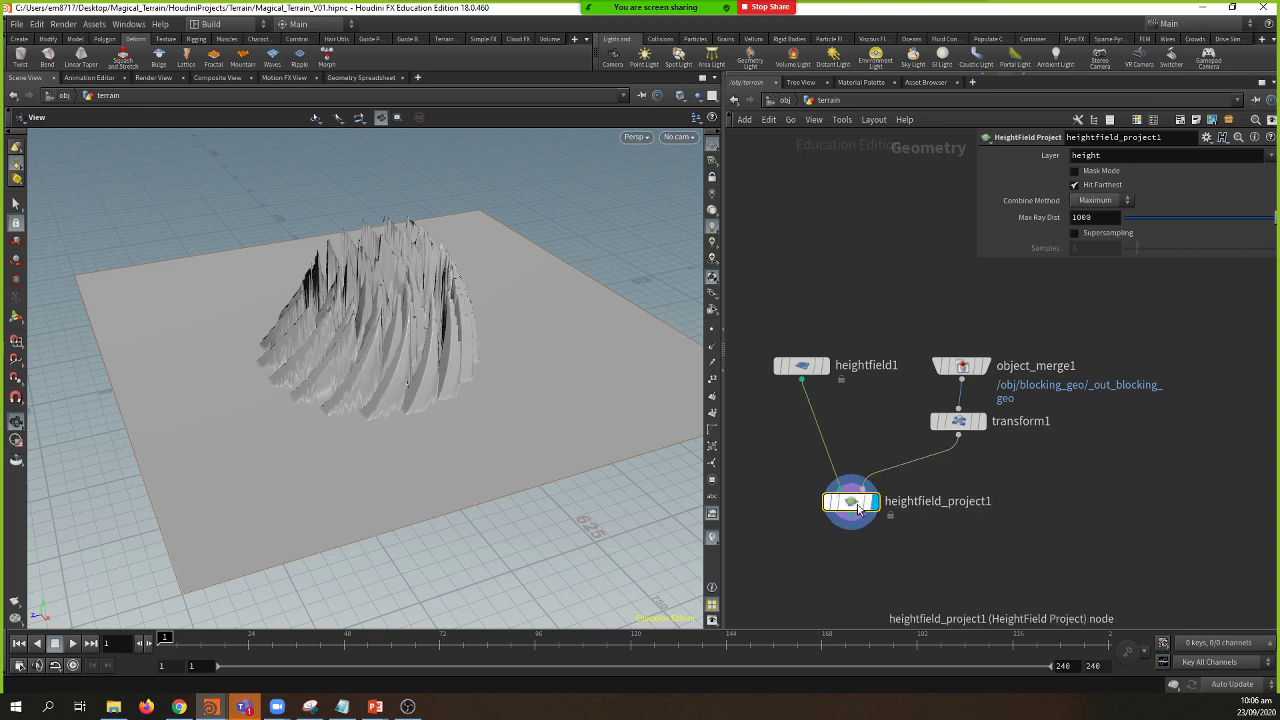
pyautogui.moveTo(851, 507)
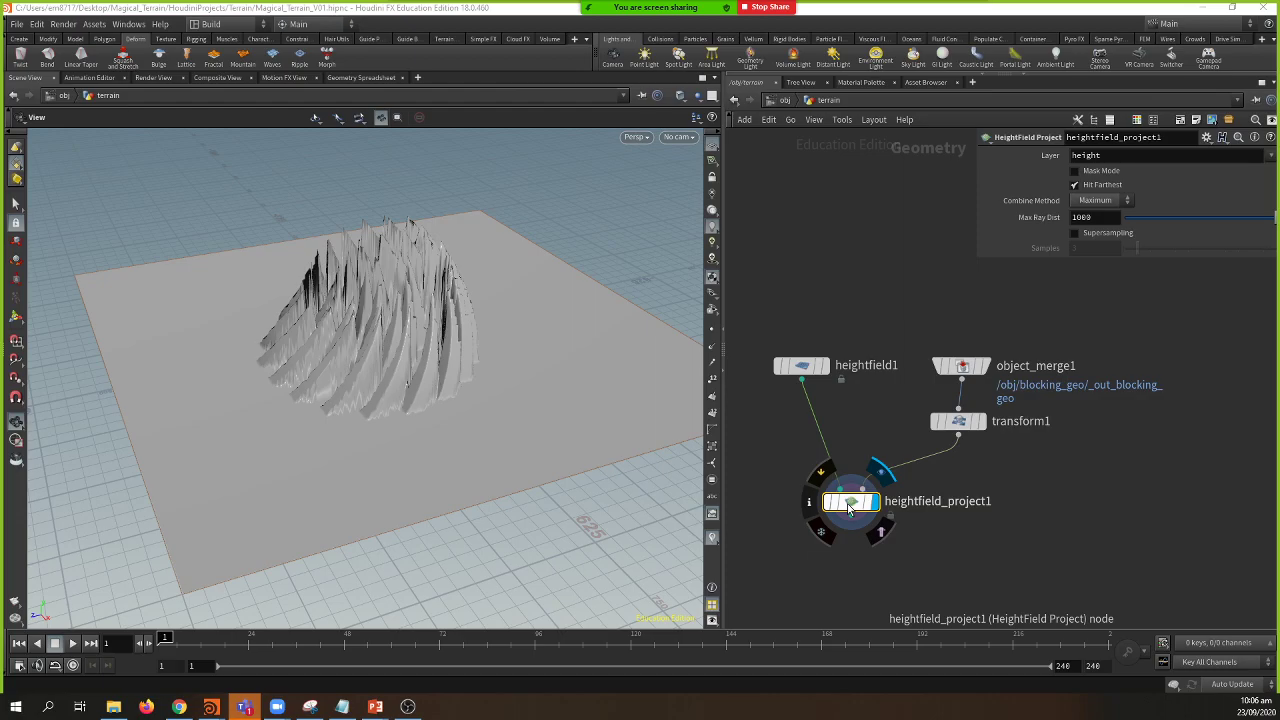
pyautogui.hotkey('alt', 'Tab')
pyautogui.scroll(-4, 172, 420)
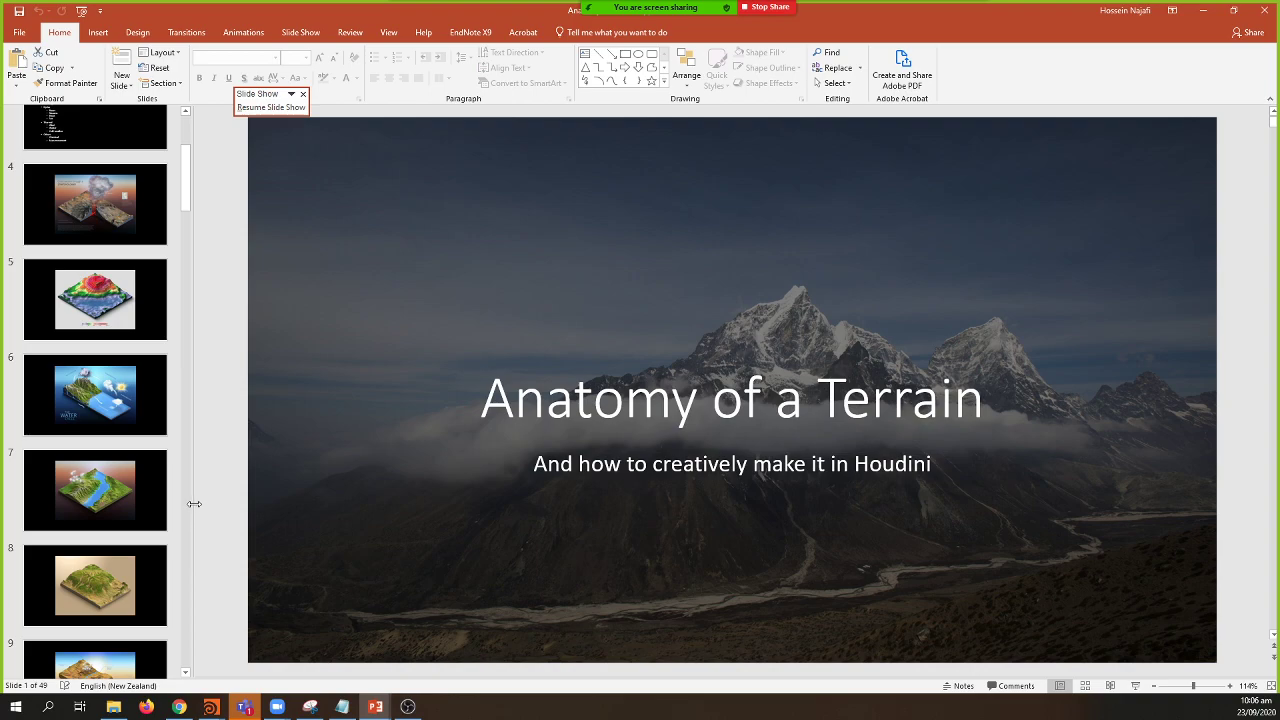
# Step: Resume the slideshow and advance two slides to the Massing slide
pyautogui.hotkey('alt', 'Tab')
pyautogui.press('Right')
pyautogui.press('Right')
pyautogui.press('Right')
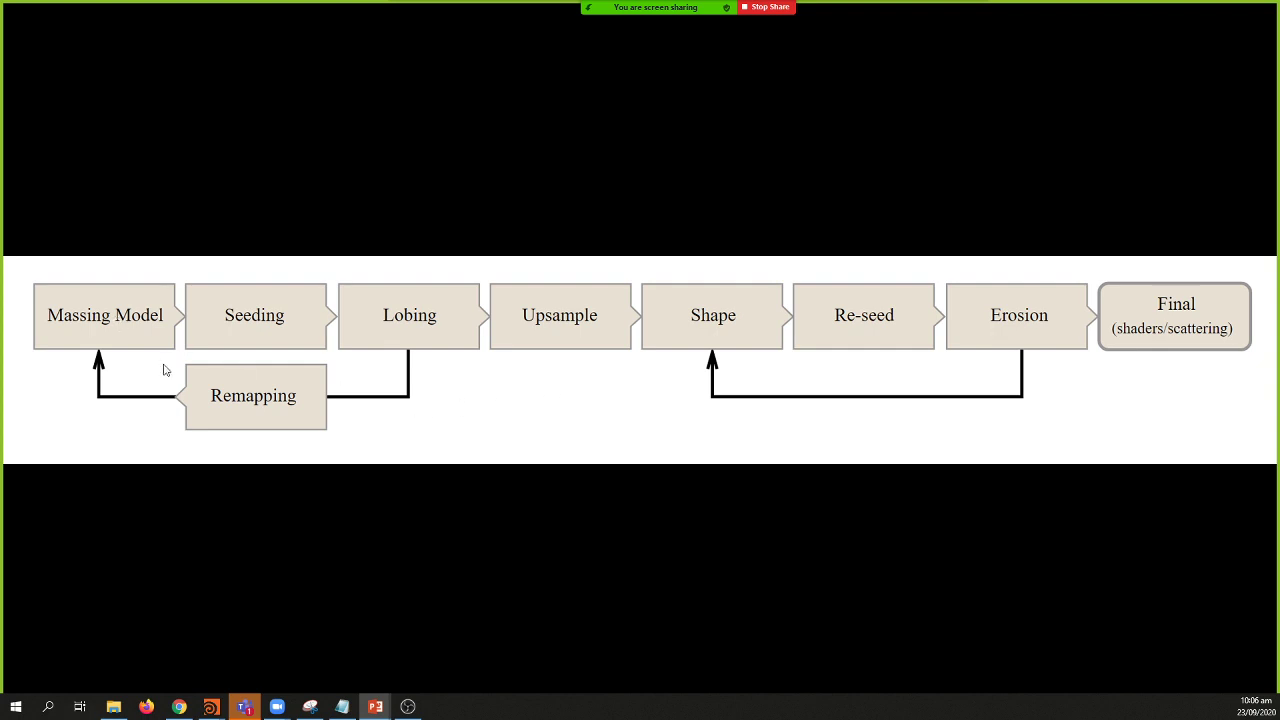
pyautogui.press('Right')
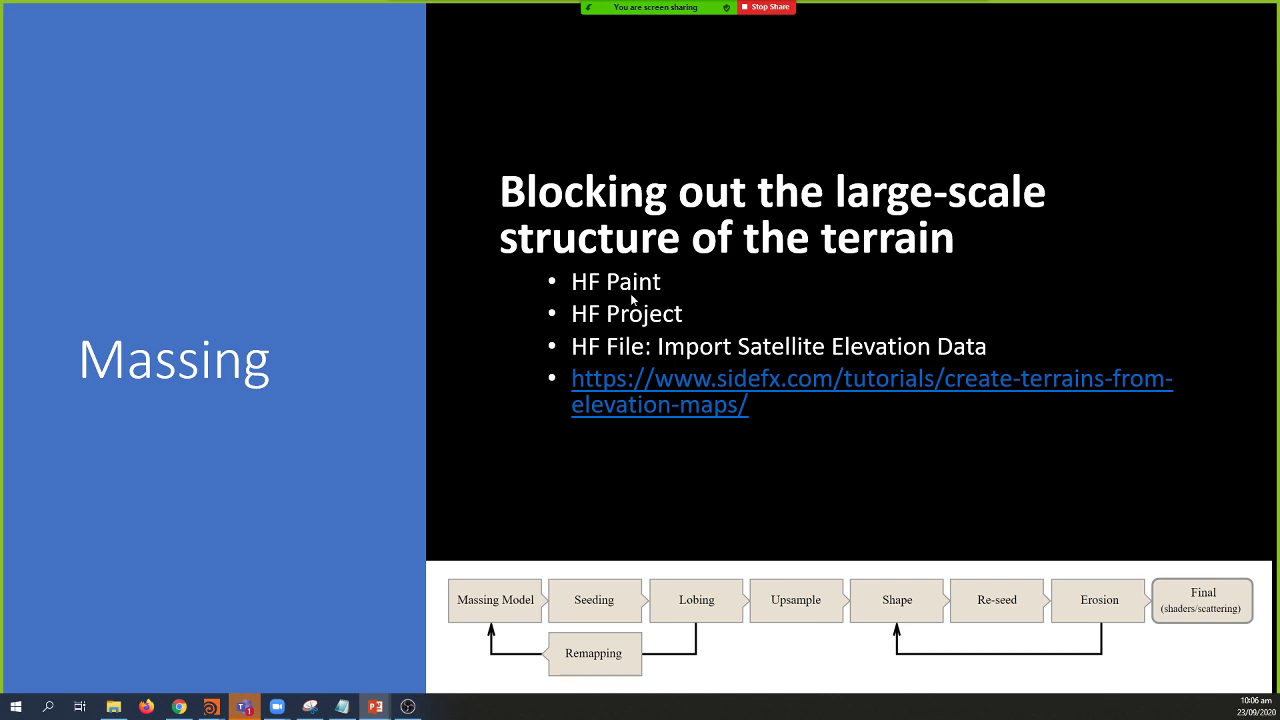
# Step: Back in Houdini, raise transform1's Y scale to 1.3 to make the projected ridges taller
pyautogui.hotkey('alt', 'Tab')
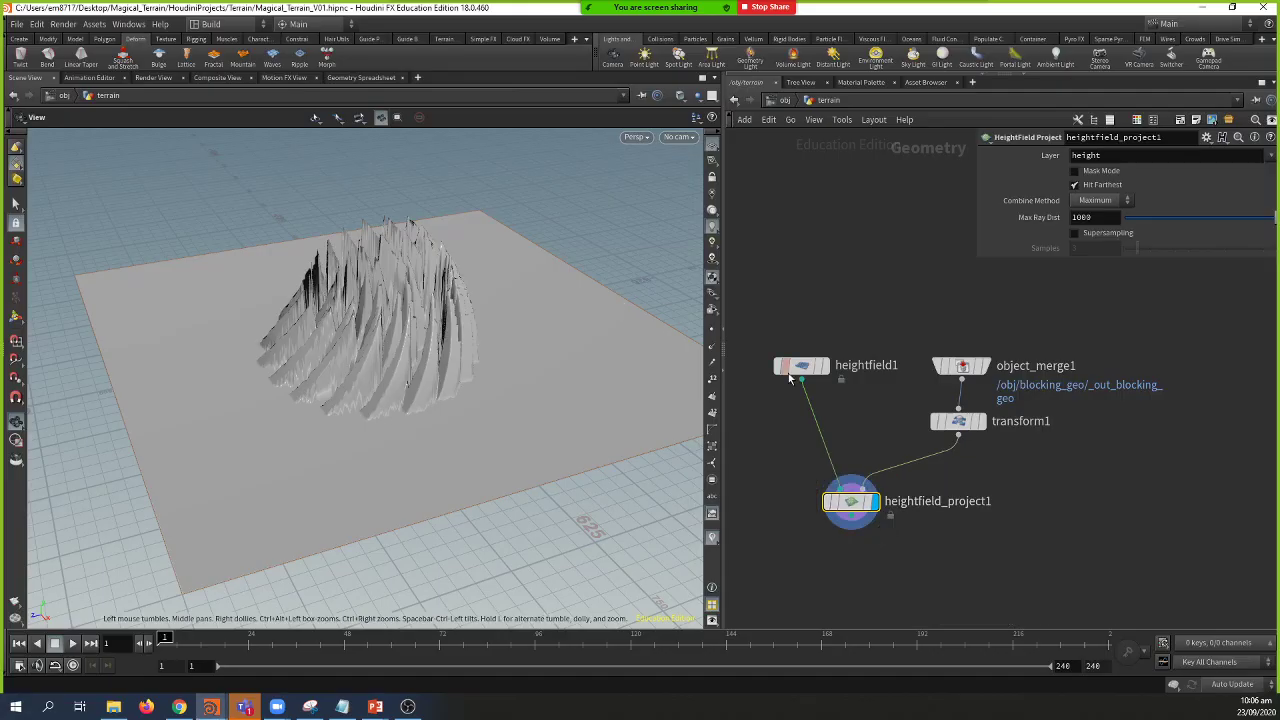
pyautogui.moveTo(528, 404); pyautogui.dragTo(303, 406)
pyautogui.moveTo(406, 442); pyautogui.dragTo(263, 435)
pyautogui.click(958, 425)
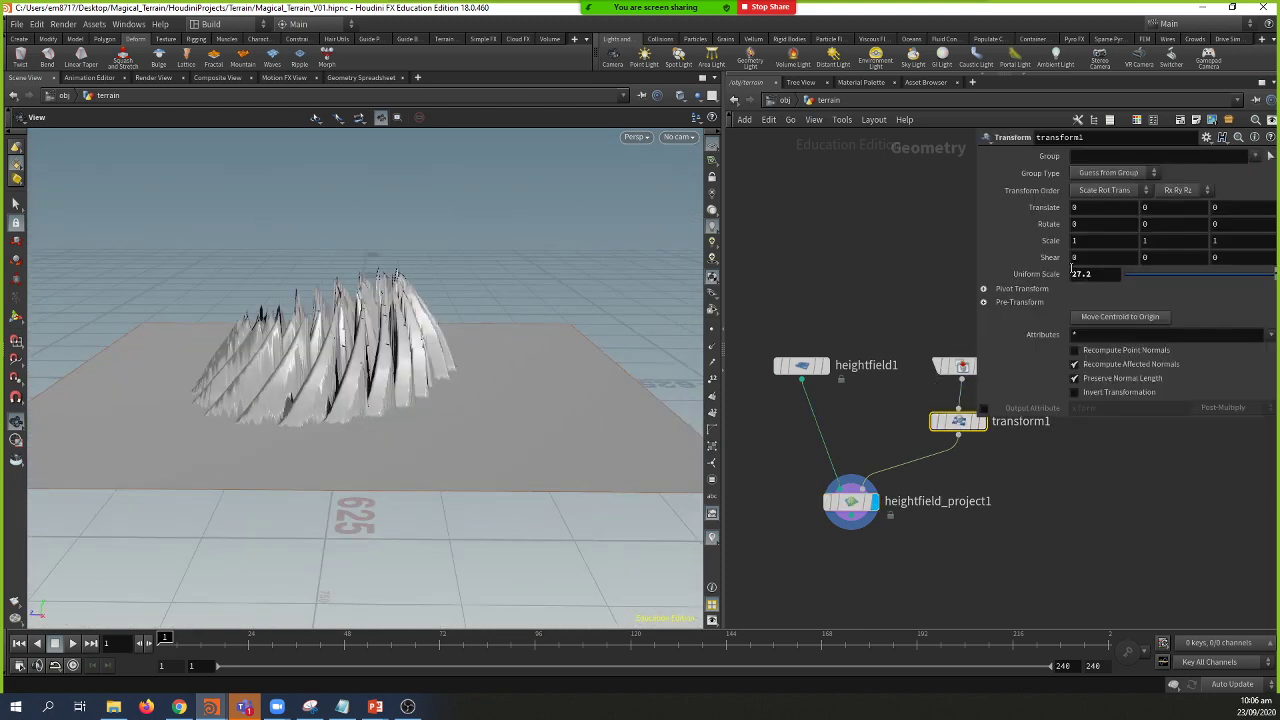
pyautogui.moveTo(1161, 241)
pyautogui.mouseDown(button='middle')
pyautogui.moveTo(1200, 245)
pyautogui.moveTo(1180, 246)
pyautogui.mouseUp(button='middle')
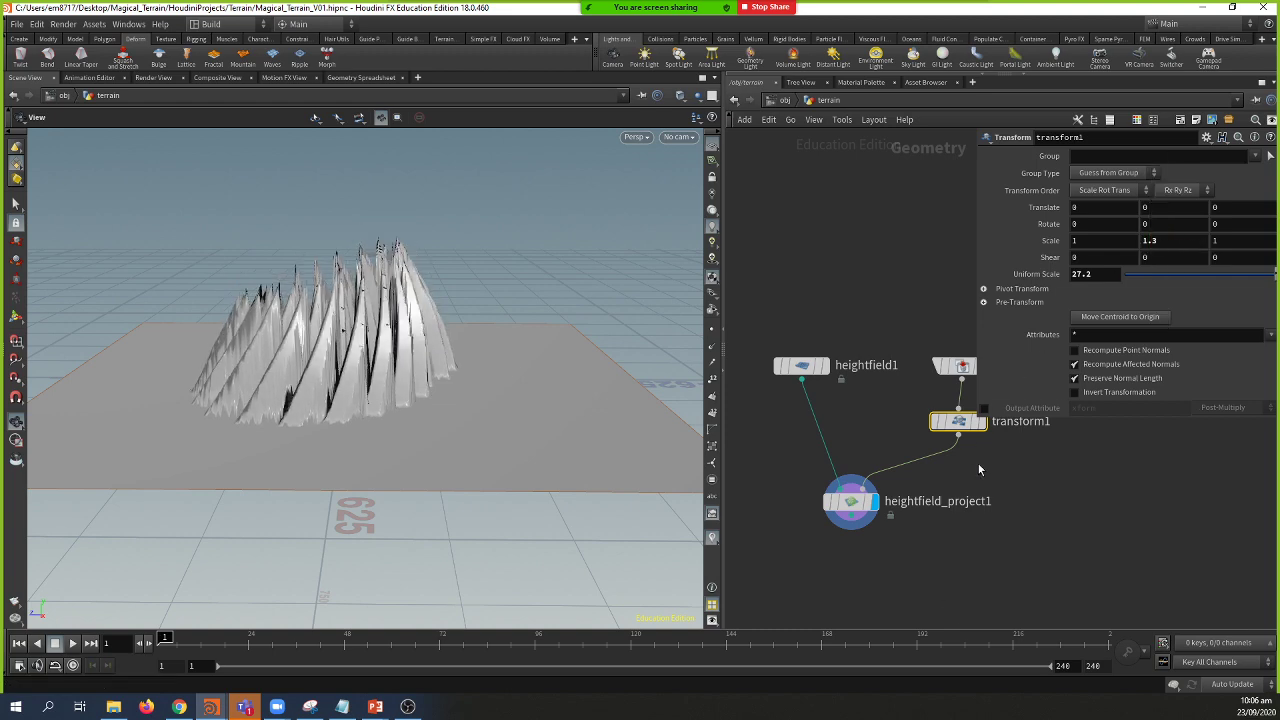
pyautogui.moveTo(978, 469); pyautogui.dragTo(900, 478, button='middle')
pyautogui.moveTo(497, 437); pyautogui.dragTo(425, 413)
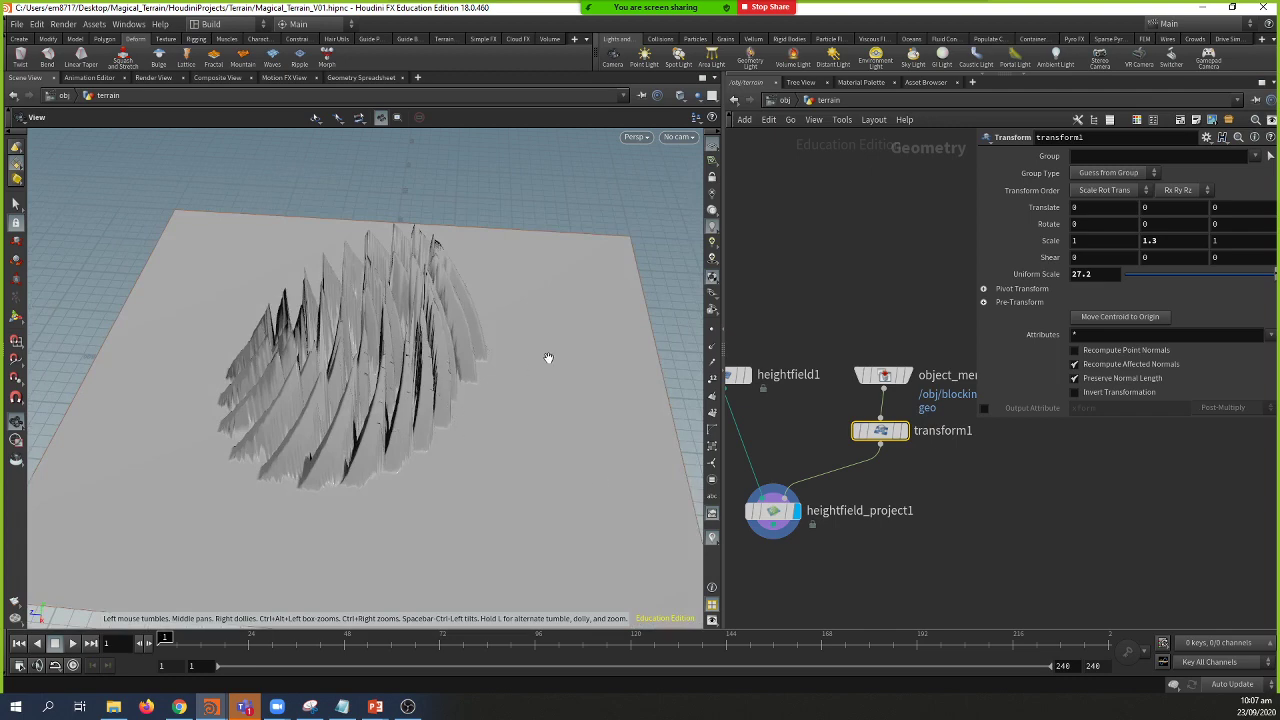
pyautogui.moveTo(340, 394); pyautogui.dragTo(380, 380)
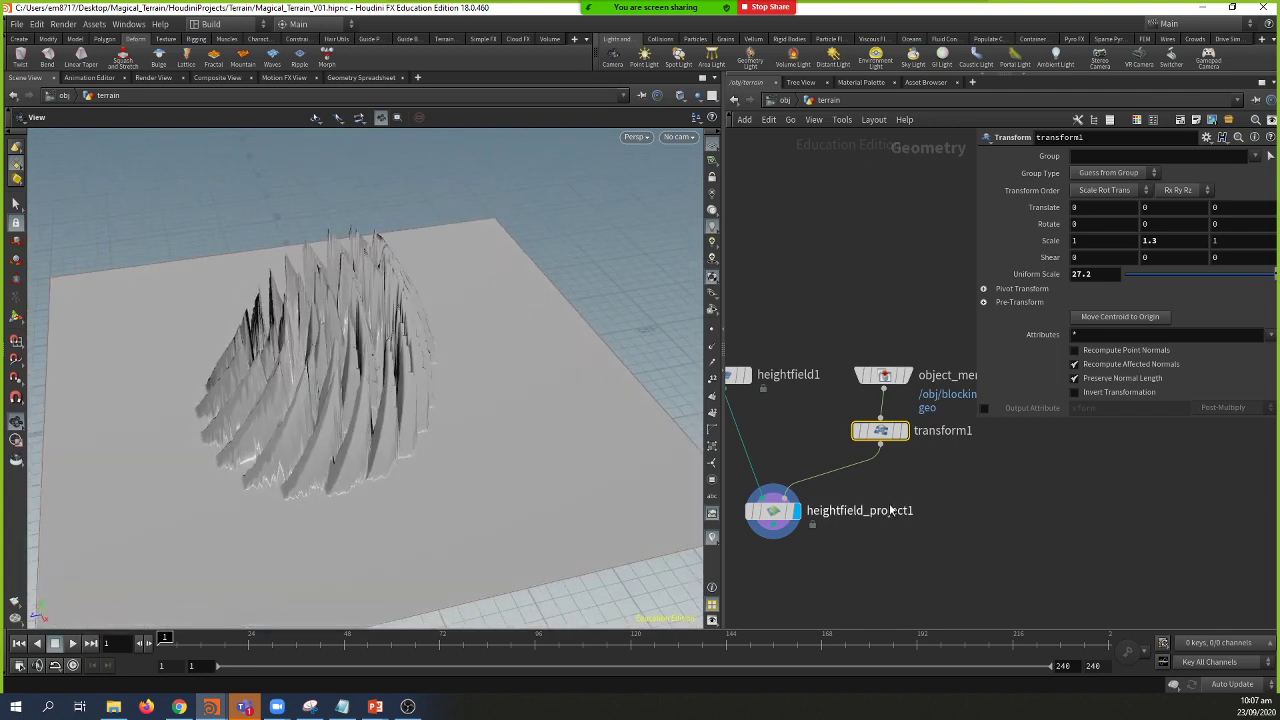
pyautogui.moveTo(853, 514); pyautogui.dragTo(836, 496, button='middle')
pyautogui.moveTo(756, 498); pyautogui.dragTo(776, 480)
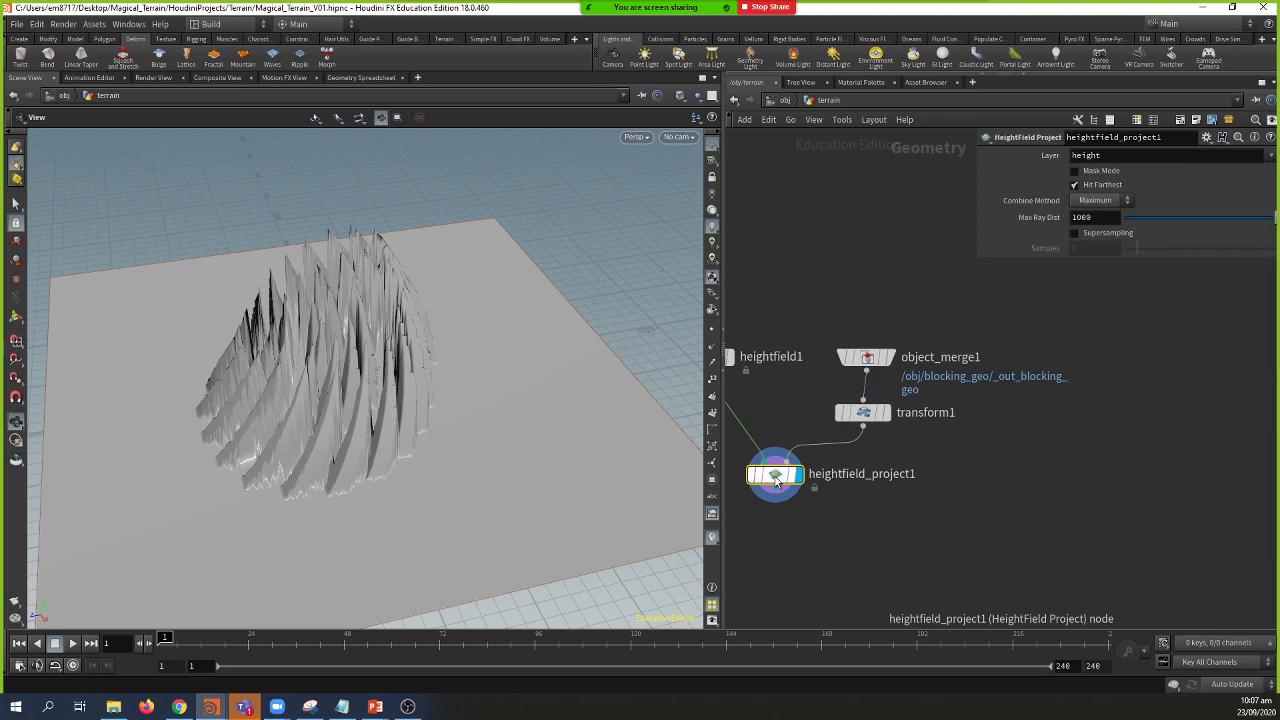
# Step: Add a HeightField Paint node below heightfield_project1 using the hfp search
pyautogui.press('Tab')
pyautogui.write('hfp')
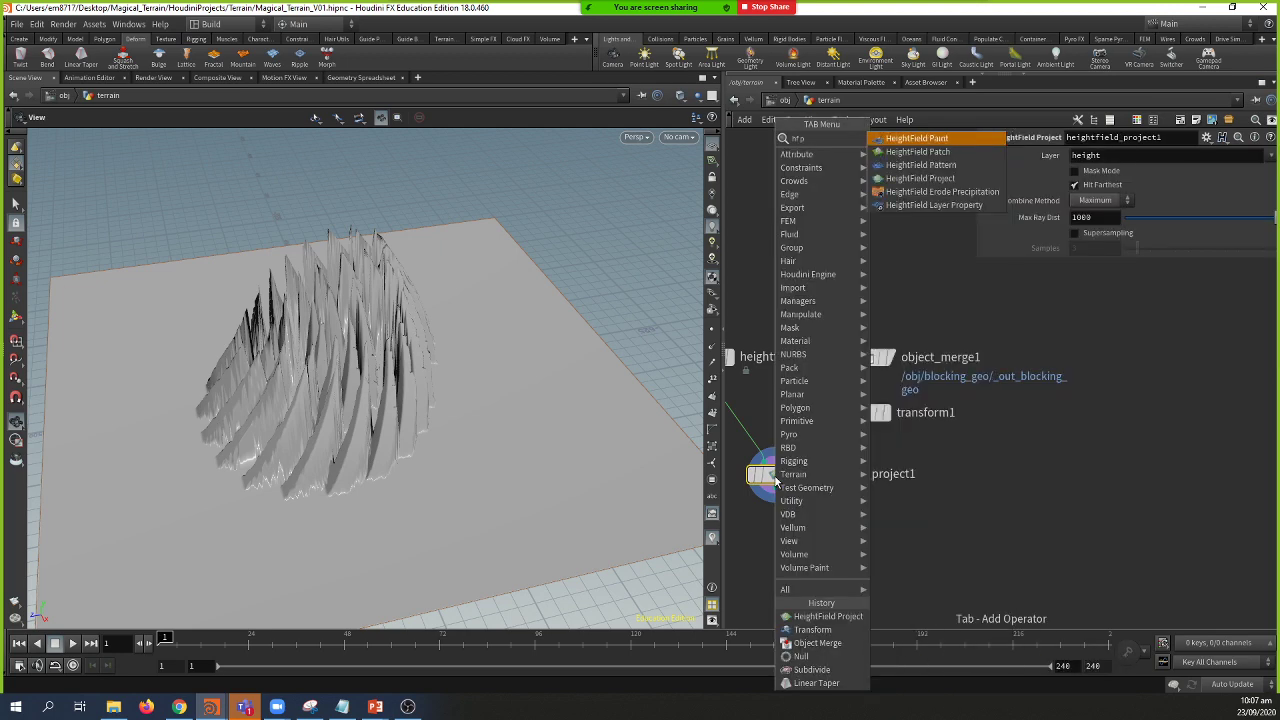
pyautogui.press('Return')
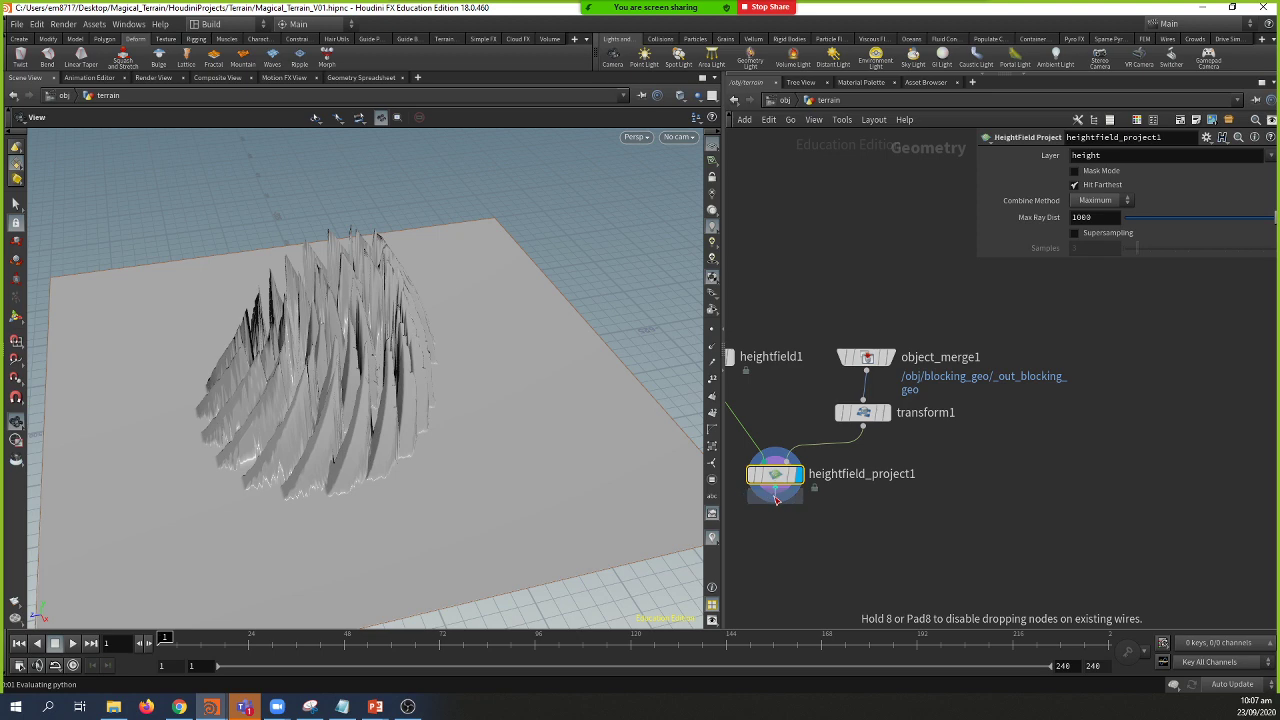
pyautogui.click(790, 528)
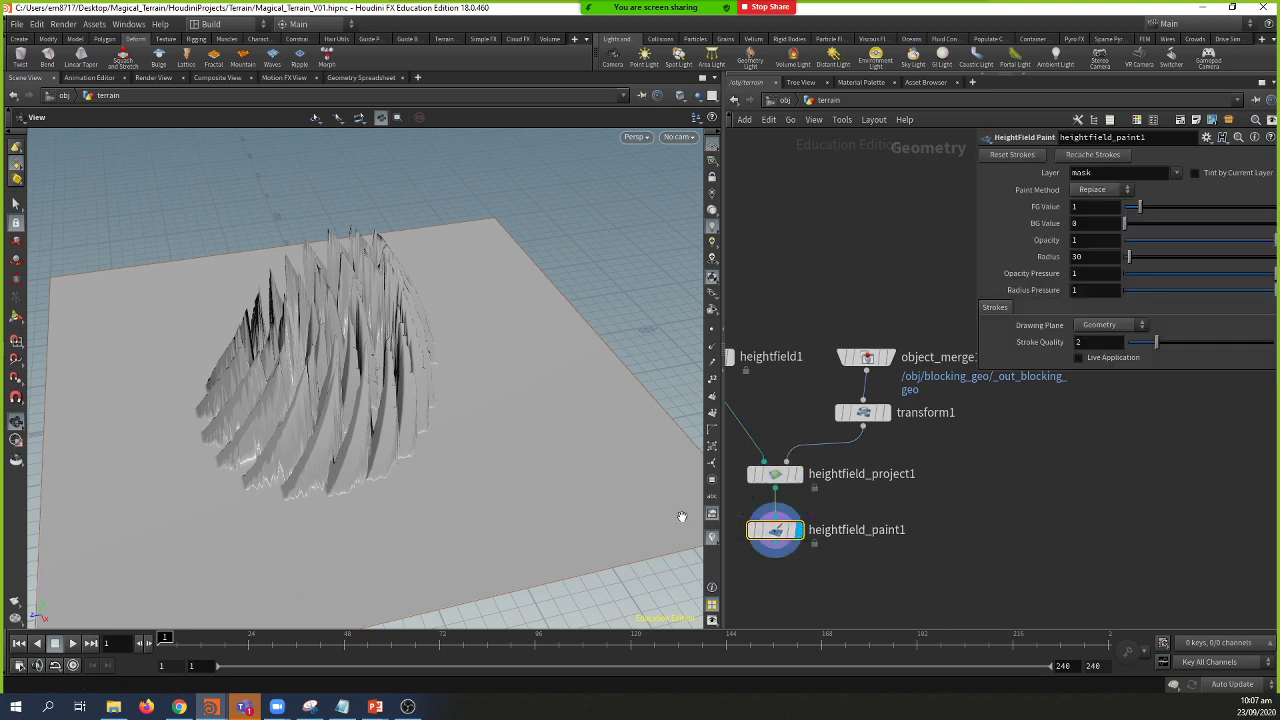
# Step: Paint a red mask stroke from the spire toward the lower right
pyautogui.moveTo(491, 473); pyautogui.dragTo(478, 452)
pyautogui.press('Return')
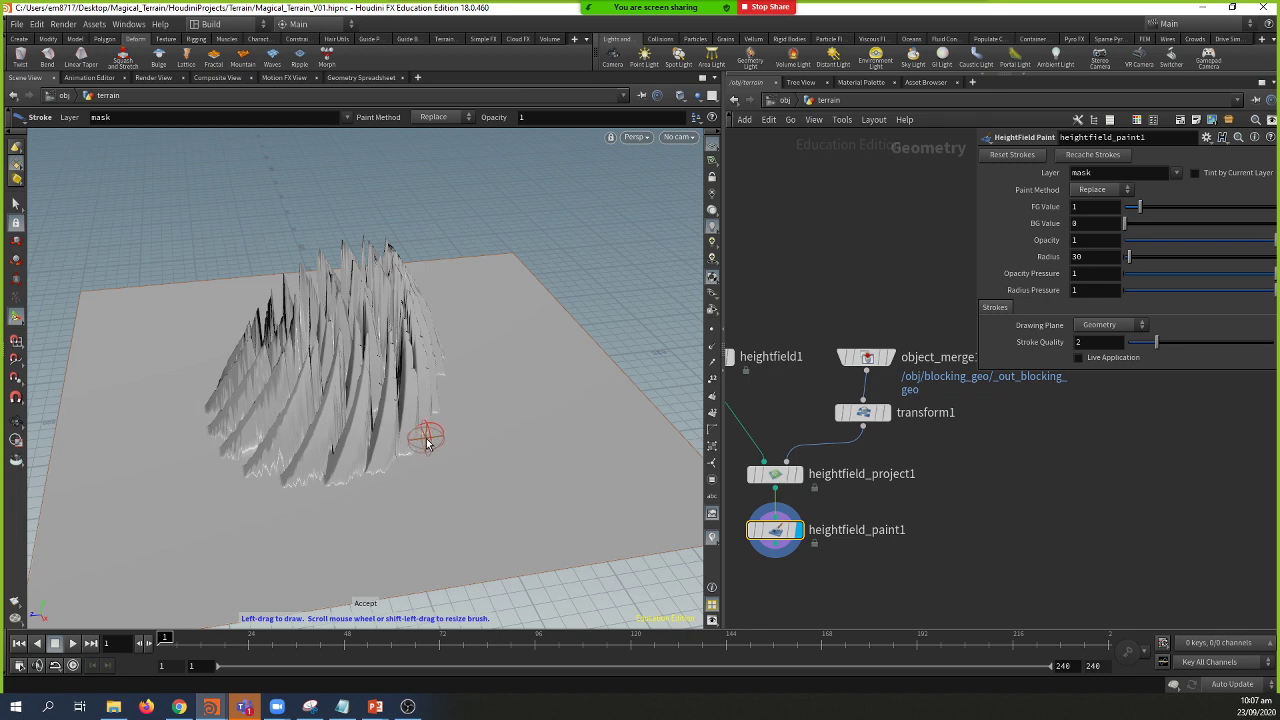
pyautogui.scroll(-3, 491, 444)
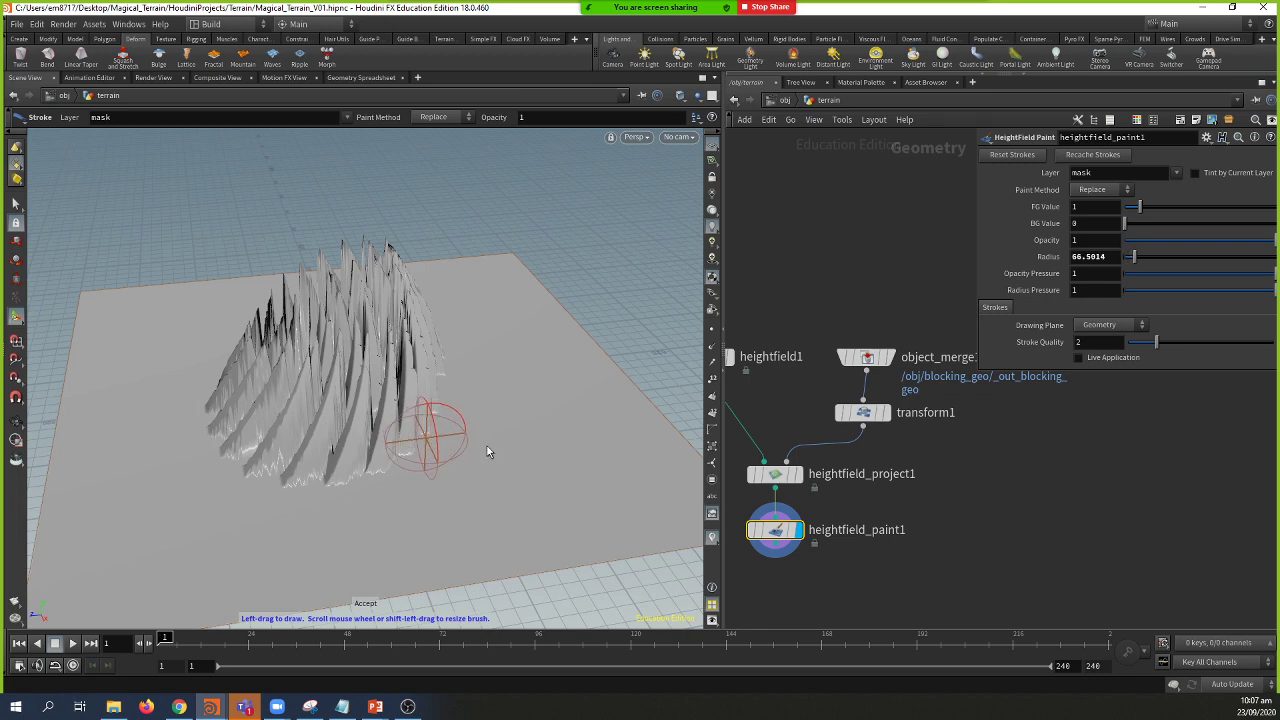
pyautogui.press('Escape')
pyautogui.moveTo(487, 446)
pyautogui.mouseDown()
pyautogui.moveTo(484, 355)
pyautogui.moveTo(612, 372)
pyautogui.mouseUp()
pyautogui.press('Return')
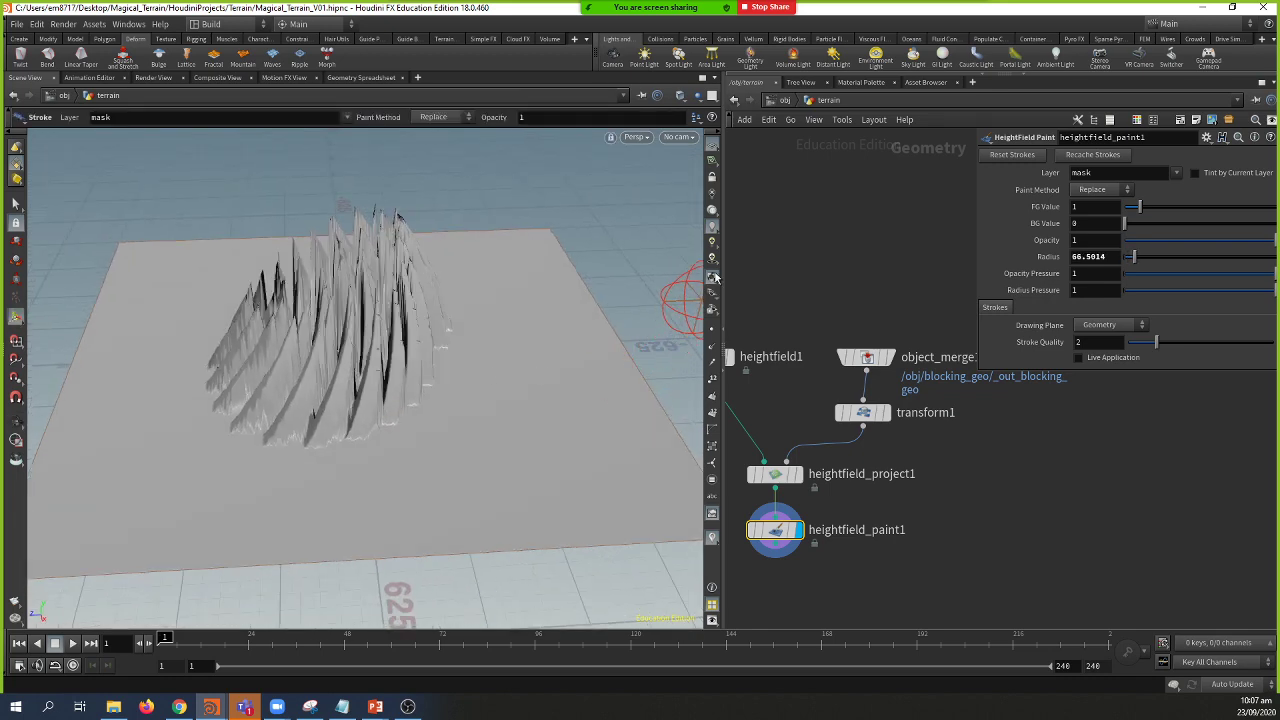
pyautogui.moveTo(721, 275); pyautogui.dragTo(822, 272)
pyautogui.moveTo(509, 357)
pyautogui.mouseDown()
pyautogui.moveTo(556, 434)
pyautogui.moveTo(640, 462)
pyautogui.moveTo(493, 413)
pyautogui.moveTo(447, 450)
pyautogui.moveTo(496, 410)
pyautogui.moveTo(549, 455)
pyautogui.moveTo(615, 415)
pyautogui.moveTo(742, 439)
pyautogui.moveTo(412, 444)
pyautogui.moveTo(336, 477)
pyautogui.moveTo(393, 480)
pyautogui.moveTo(253, 442)
pyautogui.moveTo(518, 449)
pyautogui.moveTo(534, 476)
pyautogui.moveTo(418, 455)
pyautogui.moveTo(583, 438)
pyautogui.moveTo(457, 429)
pyautogui.mouseUp()
# Step: Paint more mask strokes from the spire toward the lower left and up-left
pyautogui.press('Escape')
pyautogui.press('Return')
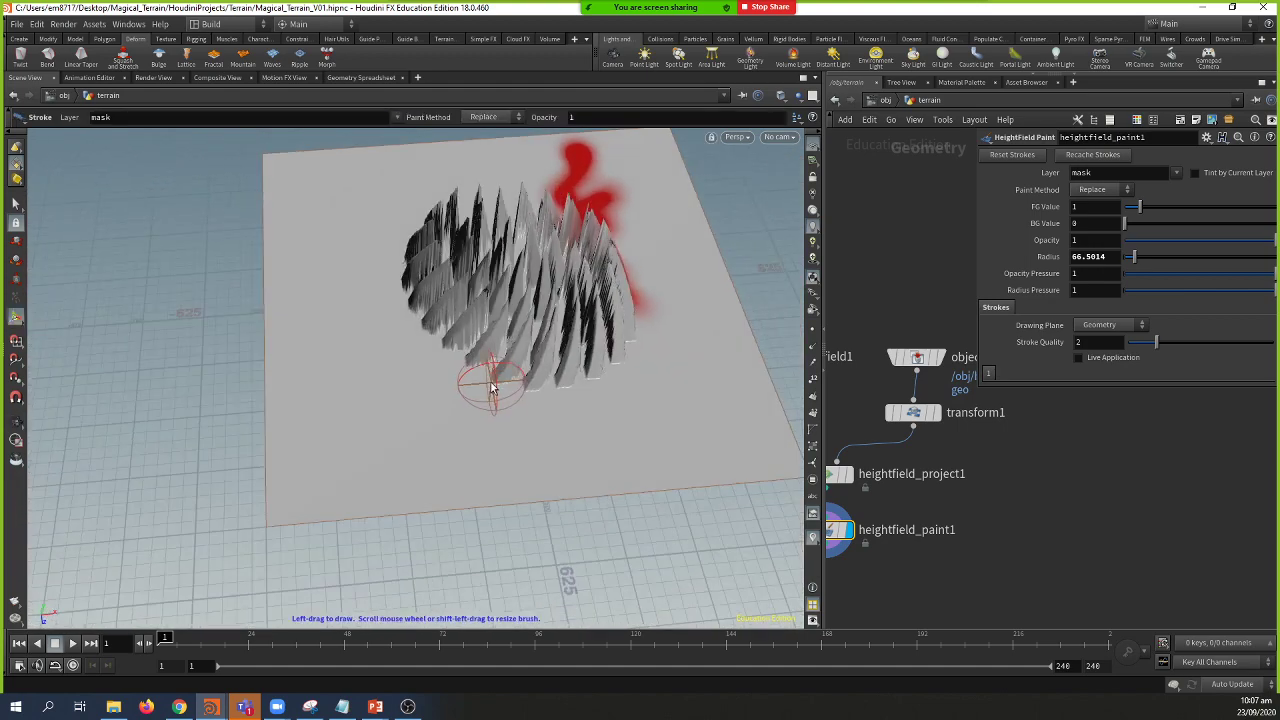
pyautogui.moveTo(486, 386)
pyautogui.mouseDown()
pyautogui.moveTo(406, 485)
pyautogui.moveTo(480, 348)
pyautogui.moveTo(455, 327)
pyautogui.moveTo(294, 381)
pyautogui.moveTo(465, 333)
pyautogui.moveTo(469, 367)
pyautogui.moveTo(537, 398)
pyautogui.moveTo(500, 430)
pyautogui.moveTo(557, 477)
pyautogui.mouseUp()
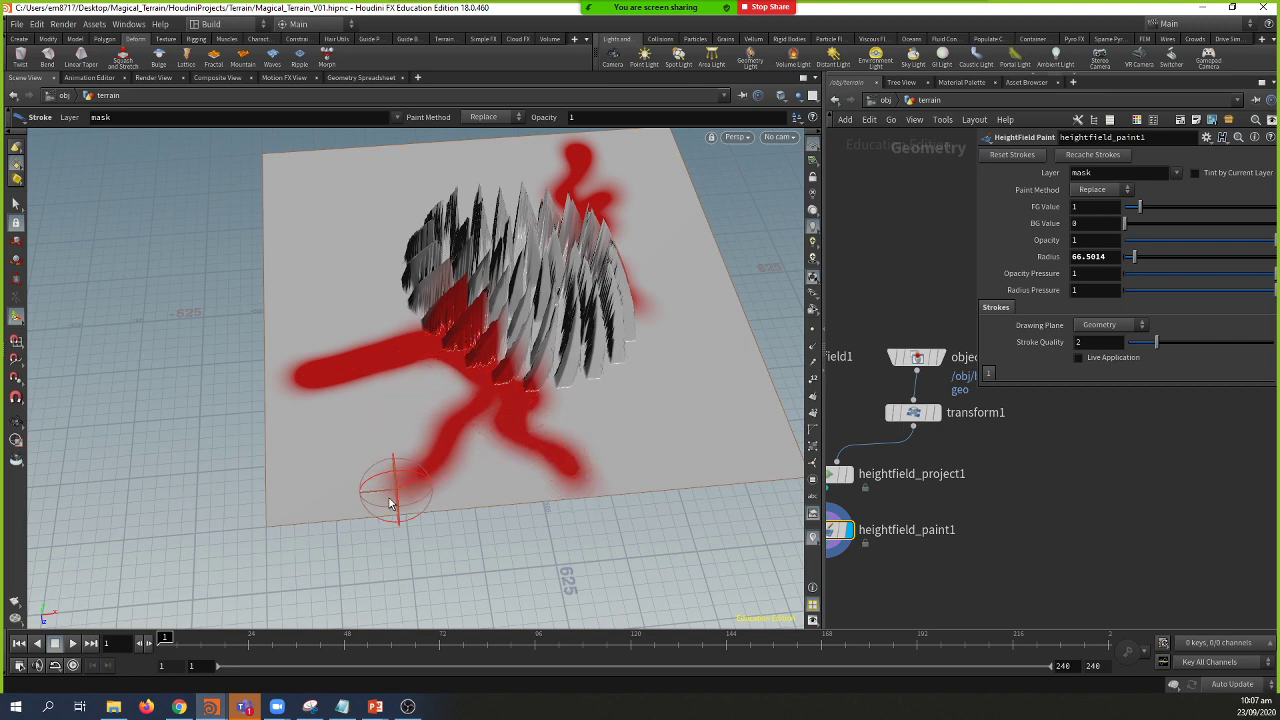
pyautogui.moveTo(408, 316)
pyautogui.mouseDown()
pyautogui.moveTo(289, 243)
pyautogui.moveTo(391, 309)
pyautogui.moveTo(429, 317)
pyautogui.moveTo(381, 305)
pyautogui.moveTo(387, 283)
pyautogui.moveTo(380, 305)
pyautogui.moveTo(423, 307)
pyautogui.moveTo(408, 328)
pyautogui.moveTo(385, 239)
pyautogui.moveTo(344, 216)
pyautogui.moveTo(329, 179)
pyautogui.moveTo(392, 234)
pyautogui.mouseUp()
pyautogui.scroll(-1, 424, 308)
# Step: Check the painted mask from several angles and start a wire from heightfield_paint1's output
pyautogui.press('Escape')
pyautogui.moveTo(543, 343)
pyautogui.mouseDown()
pyautogui.moveTo(329, 320)
pyautogui.moveTo(550, 351)
pyautogui.moveTo(500, 343)
pyautogui.moveTo(484, 356)
pyautogui.moveTo(480, 450)
pyautogui.moveTo(505, 475)
pyautogui.moveTo(405, 572)
pyautogui.mouseUp()
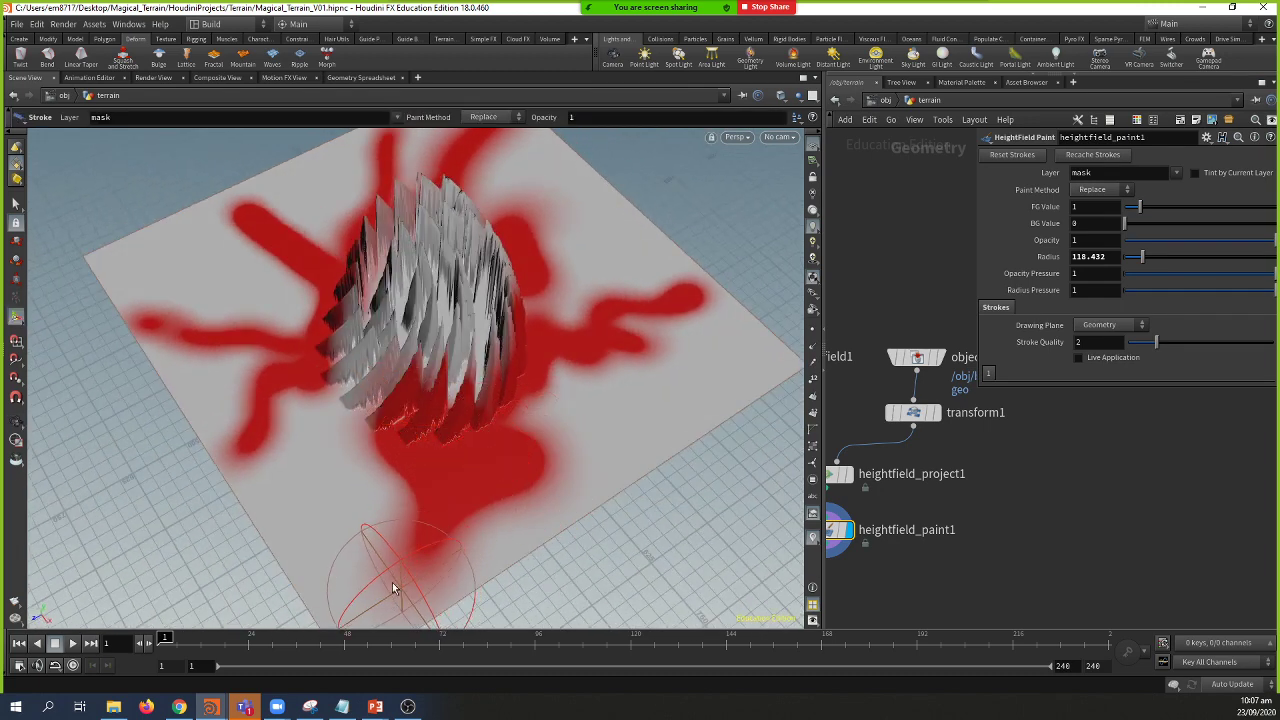
pyautogui.press('Escape')
pyautogui.moveTo(409, 480)
pyautogui.mouseDown()
pyautogui.moveTo(429, 471)
pyautogui.moveTo(432, 424)
pyautogui.moveTo(457, 449)
pyautogui.mouseUp()
pyautogui.press('Return')
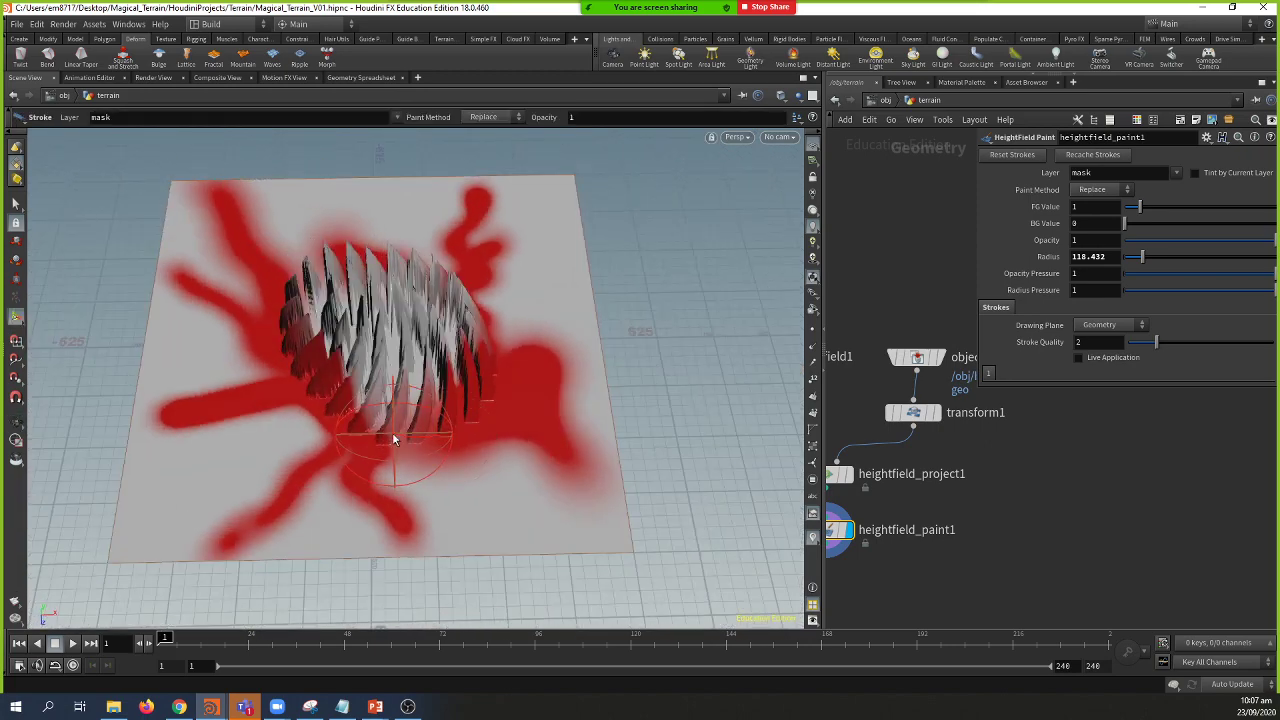
pyautogui.press('Escape')
pyautogui.moveTo(586, 528)
pyautogui.mouseDown()
pyautogui.moveTo(366, 409)
pyautogui.moveTo(480, 465)
pyautogui.mouseUp()
pyautogui.press('Return')
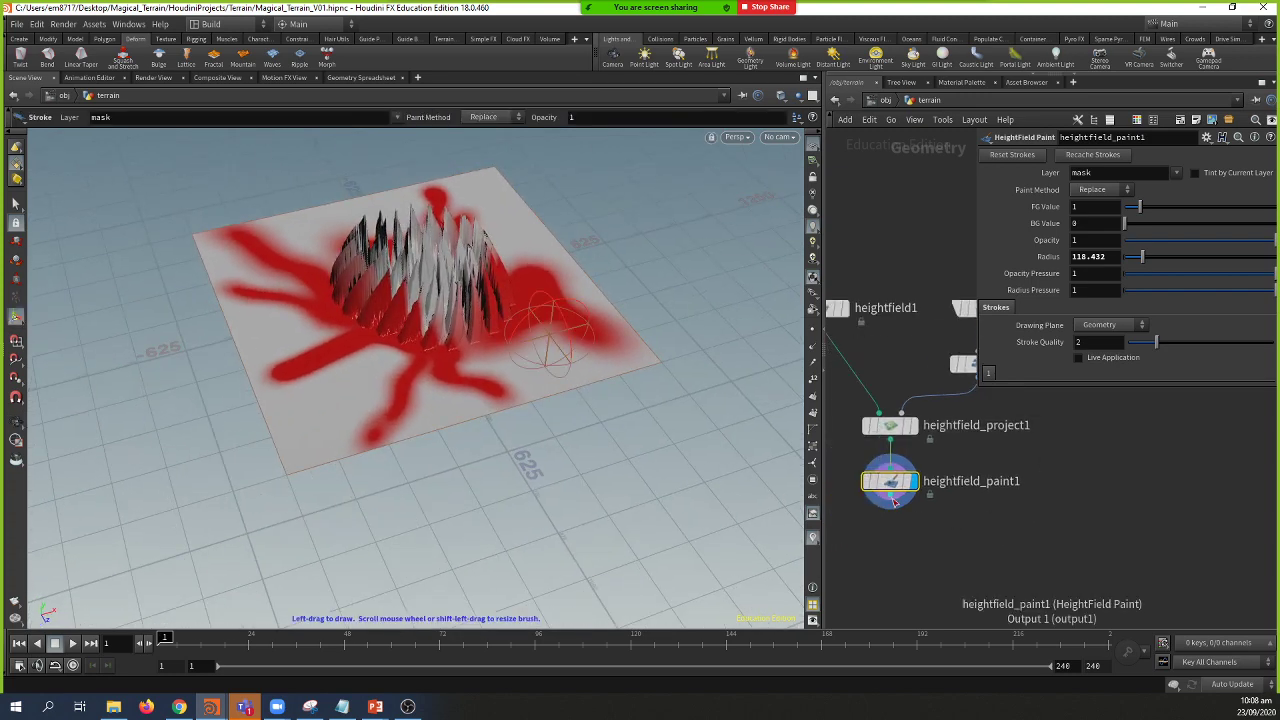
pyautogui.moveTo(895, 502); pyautogui.dragTo(895, 523)
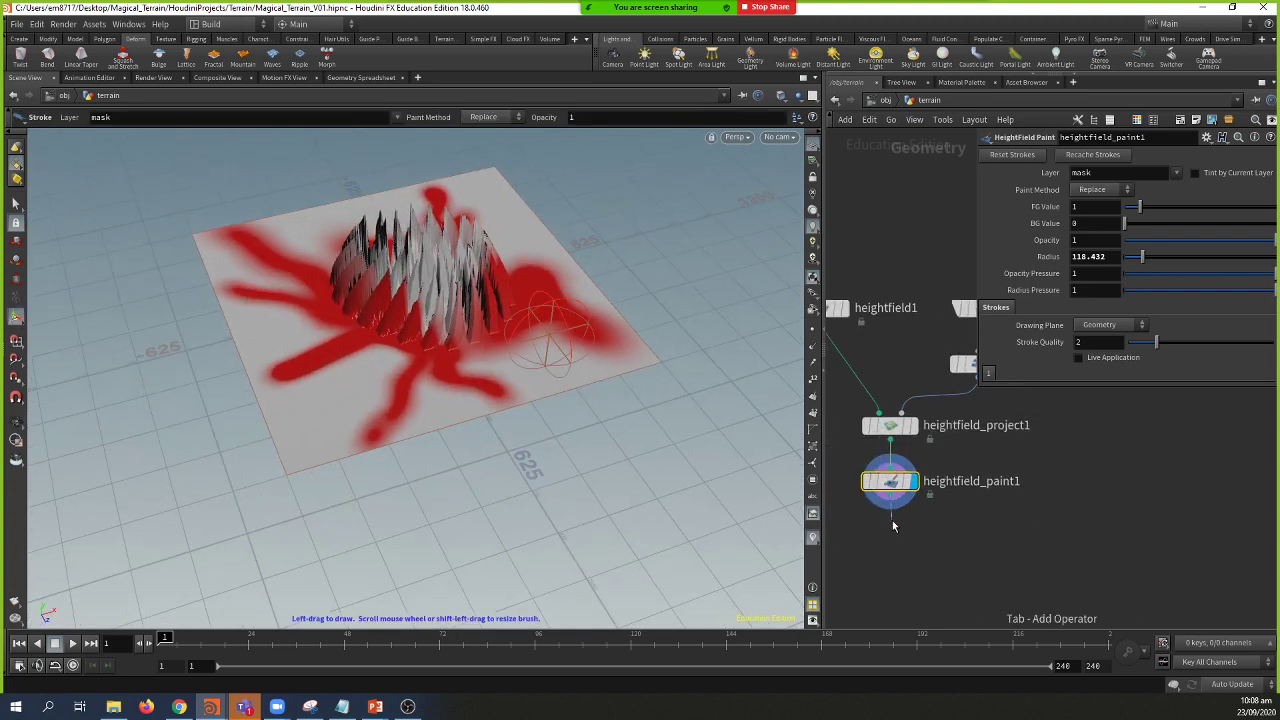
# Step: Add a HeightField Noise node below heightfield_paint1
pyautogui.press('Tab')
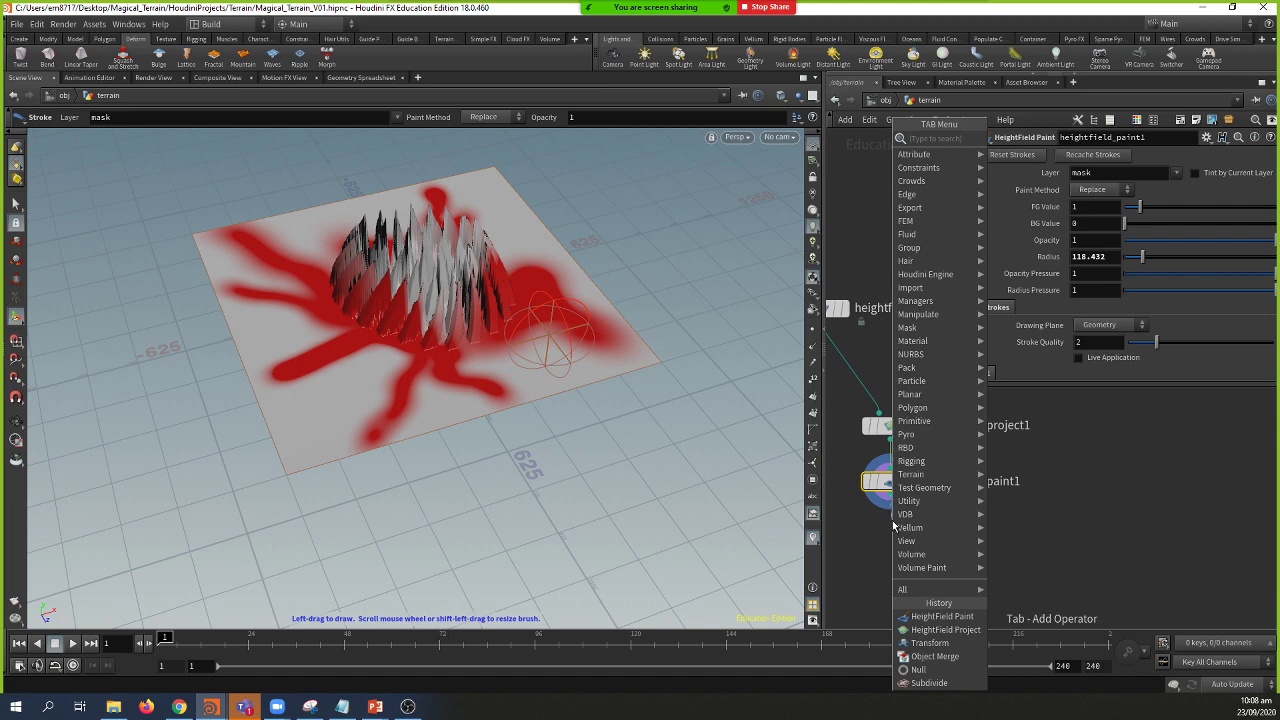
pyautogui.write('hf n')
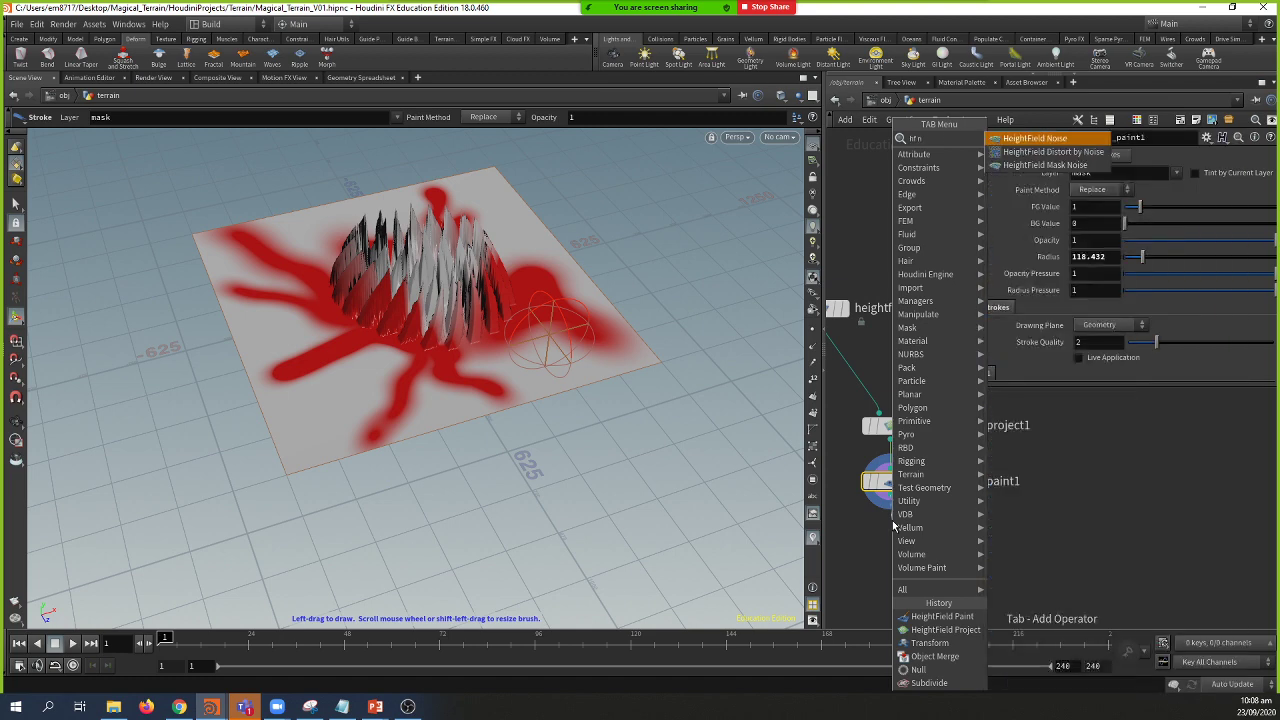
pyautogui.press('Escape')
pyautogui.click(892, 521)
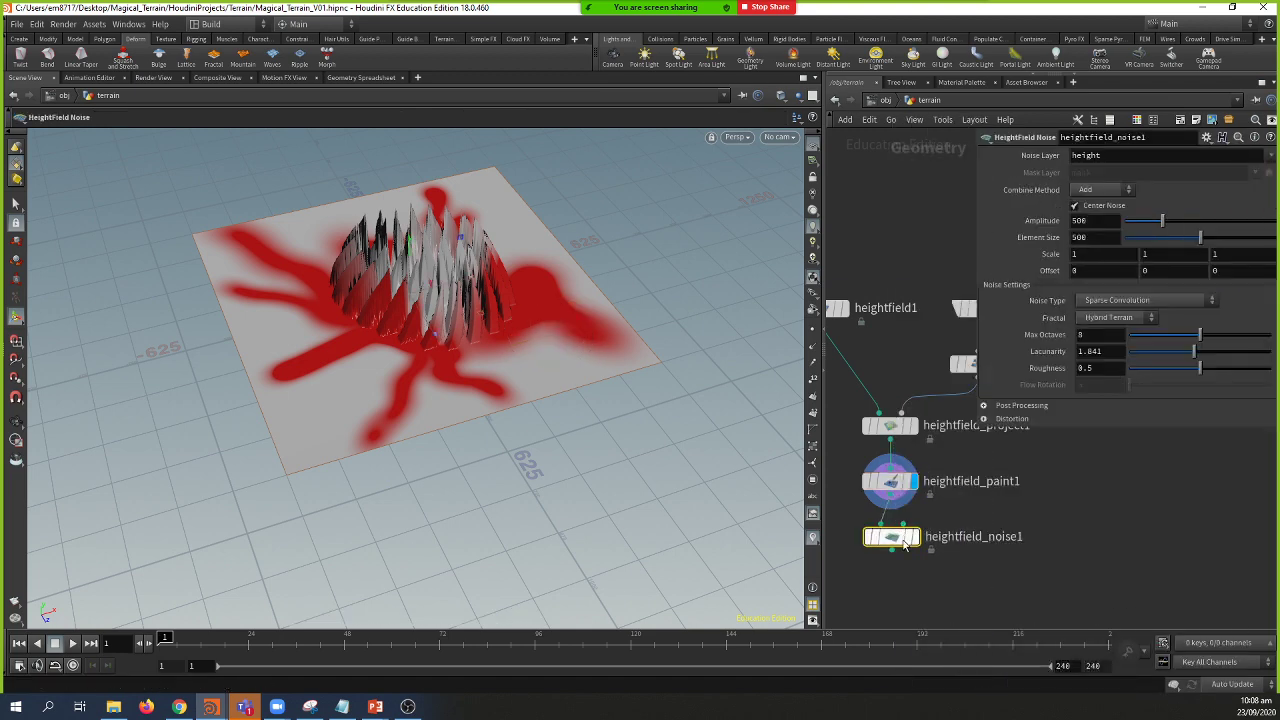
# Step: Raise the noise Amplitude to 758 for taller, rougher terrain
pyautogui.press('Escape')
pyautogui.moveTo(509, 430); pyautogui.dragTo(450, 418)
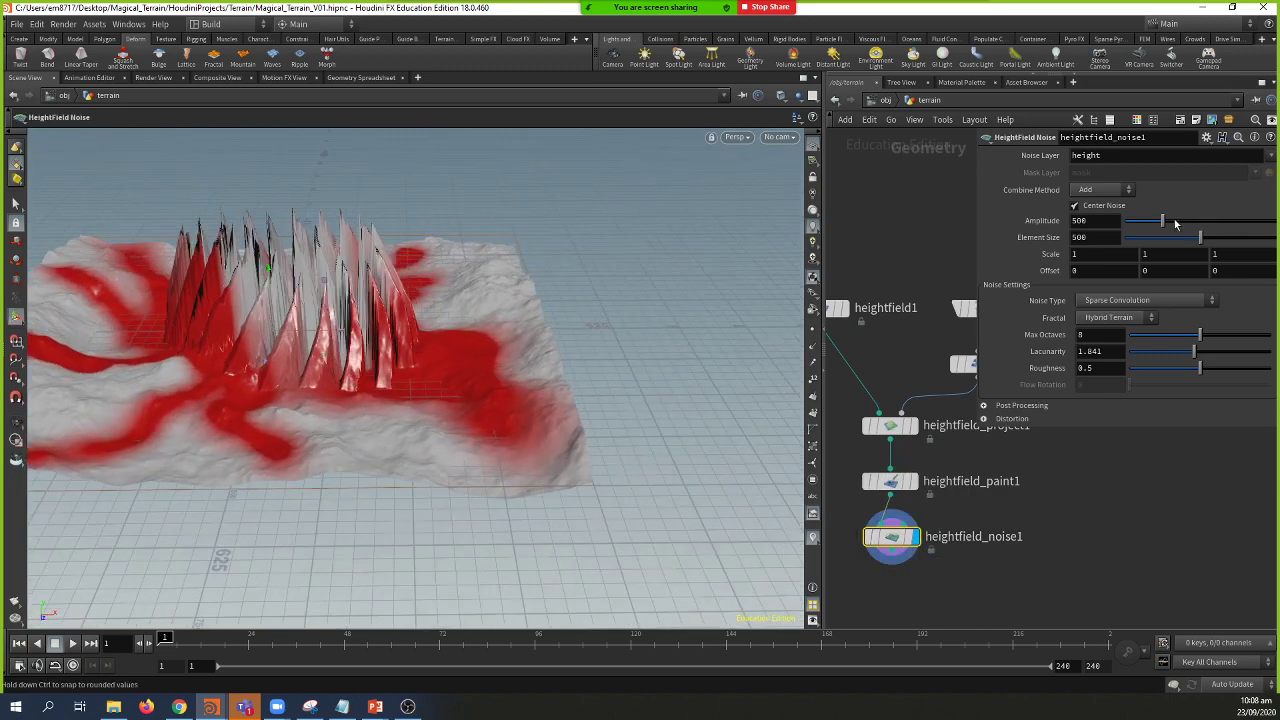
pyautogui.moveTo(1169, 222); pyautogui.dragTo(1183, 254)
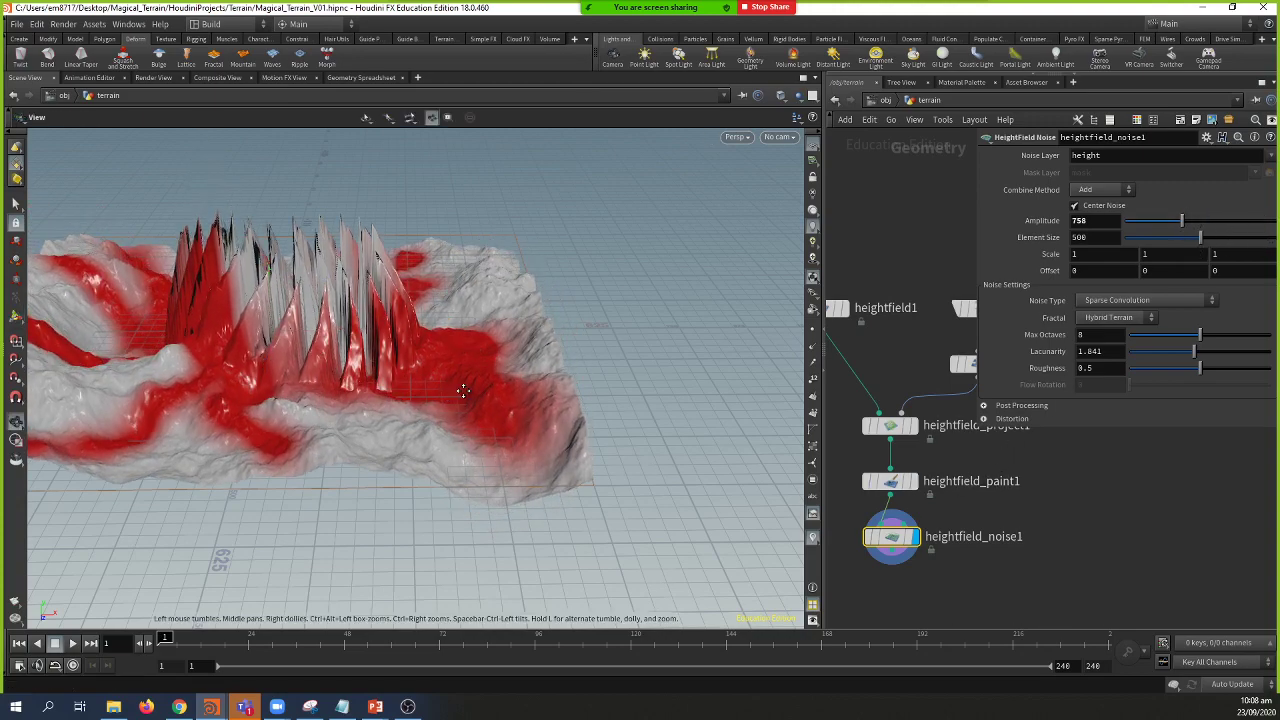
pyautogui.moveTo(466, 389); pyautogui.dragTo(576, 362)
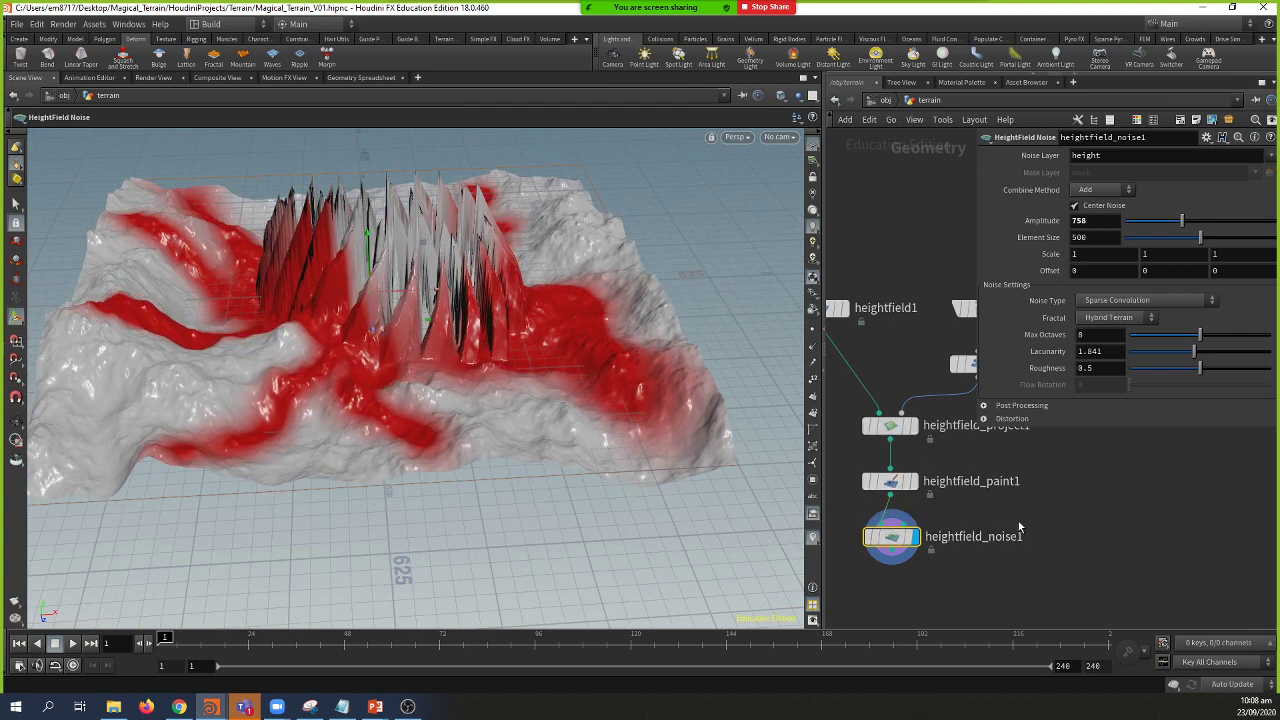
pyautogui.scroll(3, 940, 500)
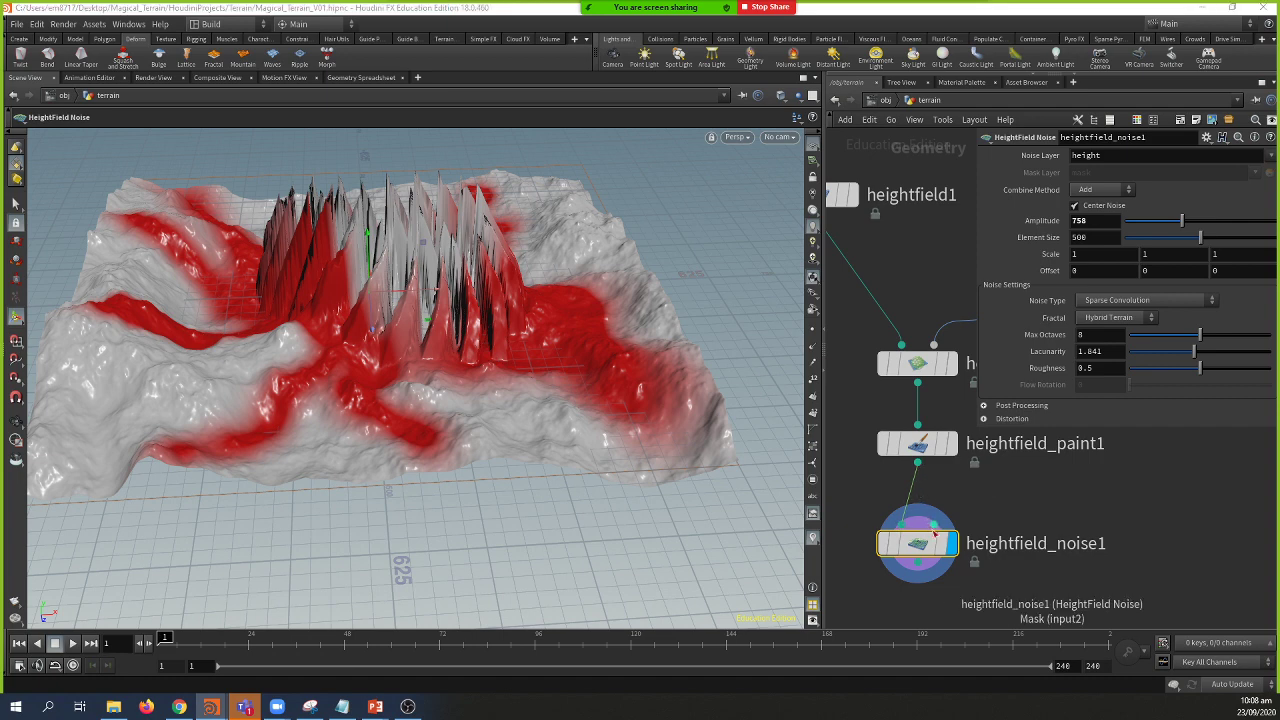
# Step: Connect heightfield_paint1 to heightfield_noise1's Mask input and inspect the masked noise
pyautogui.moveTo(929, 452)
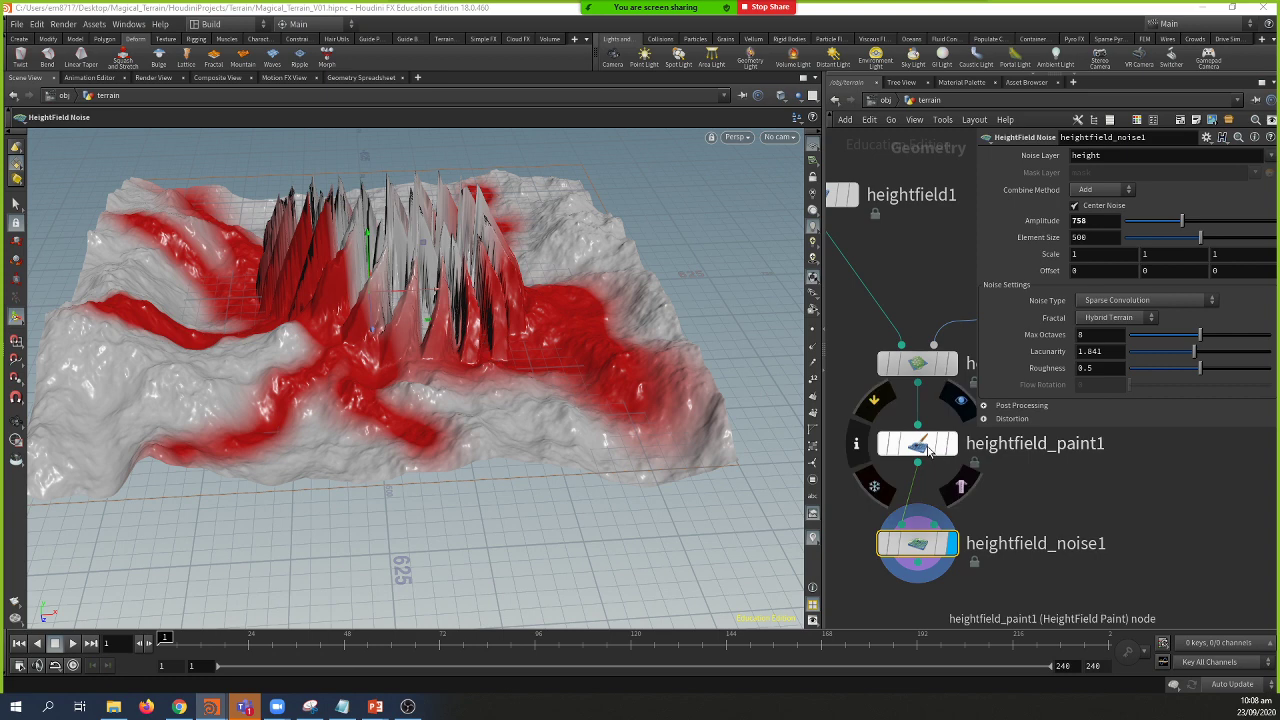
pyautogui.moveTo(919, 464); pyautogui.dragTo(932, 523)
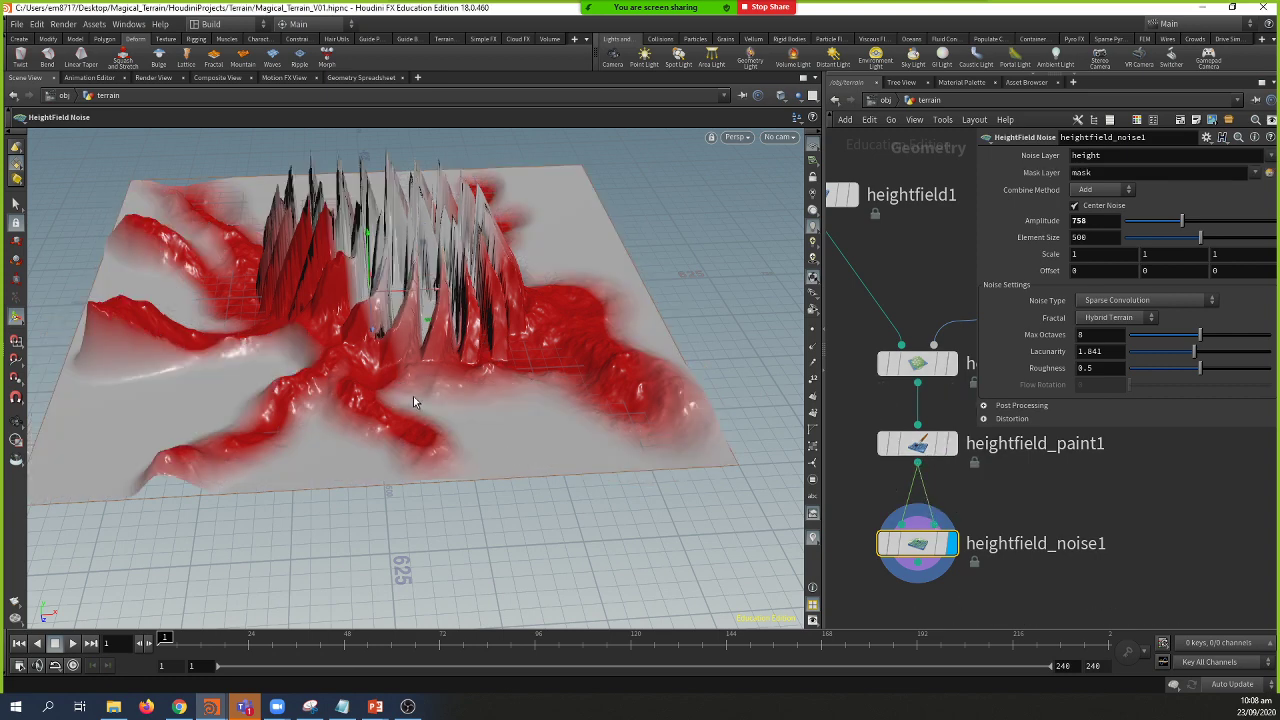
pyautogui.press('Escape')
pyautogui.moveTo(477, 448); pyautogui.dragTo(385, 396)
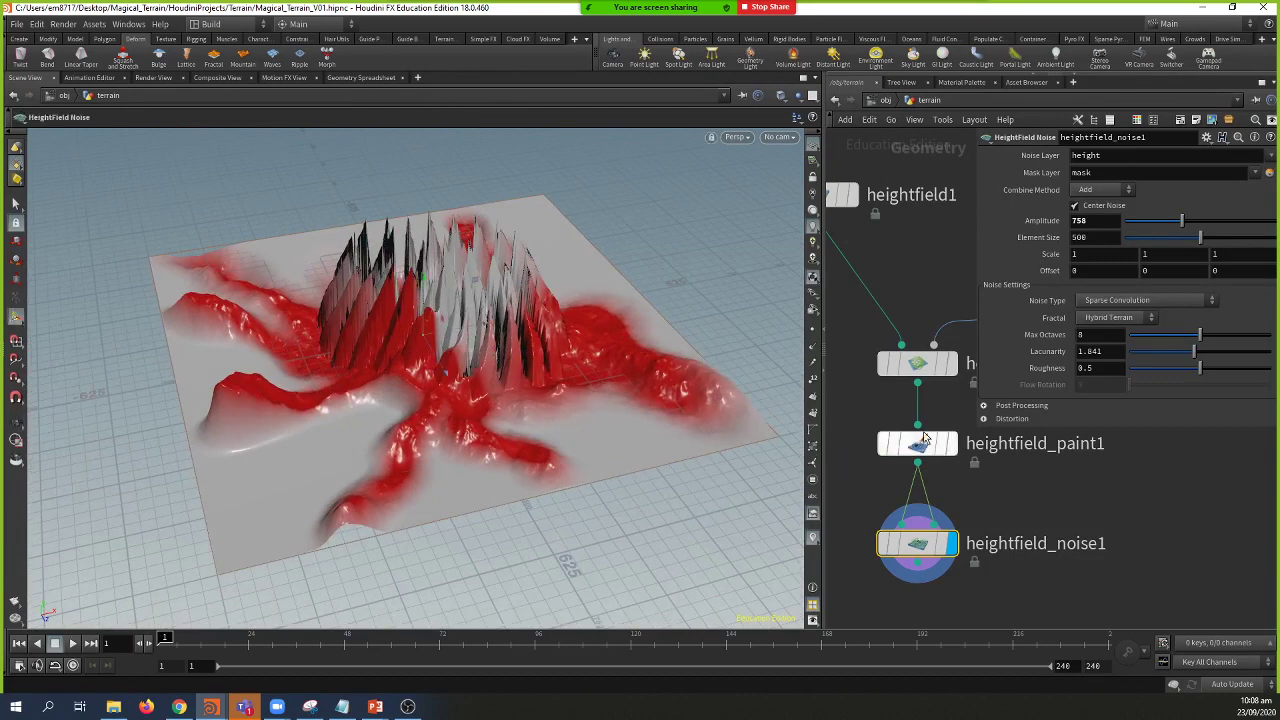
# Step: Set the noise Element Size to 317 with Amplitude 784 for finer ridges
pyautogui.click(922, 442)
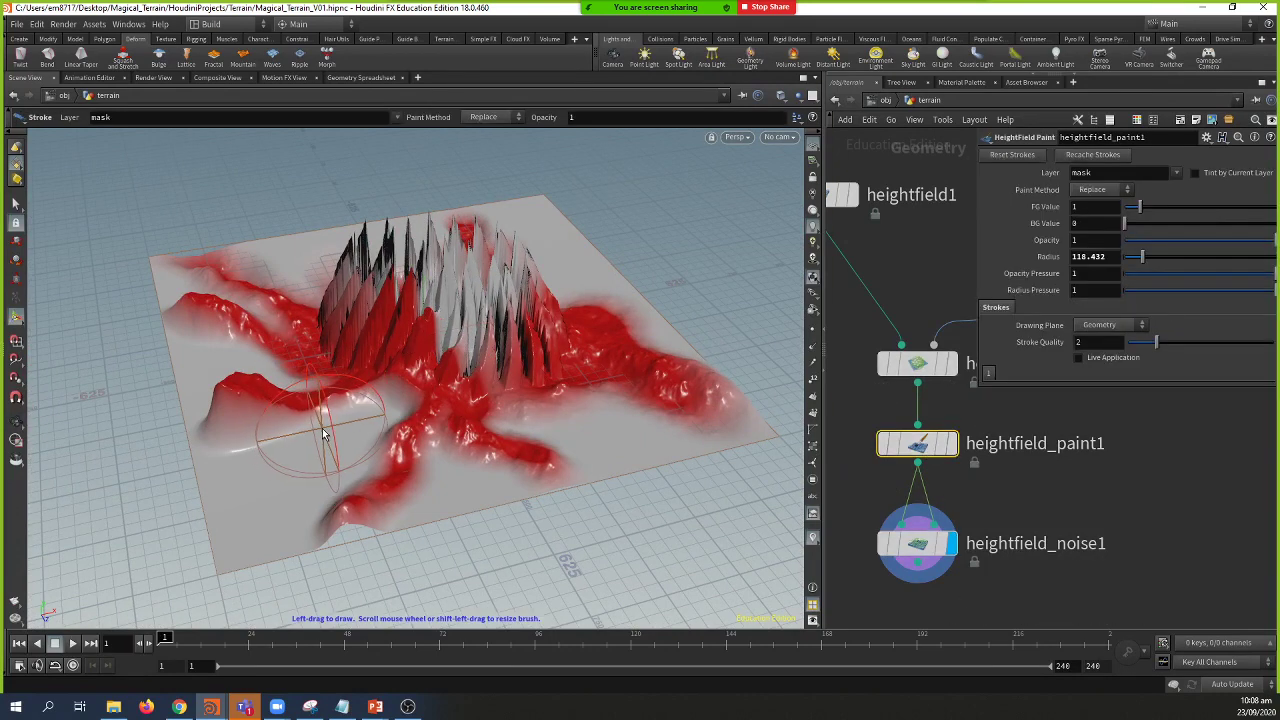
pyautogui.click(917, 543)
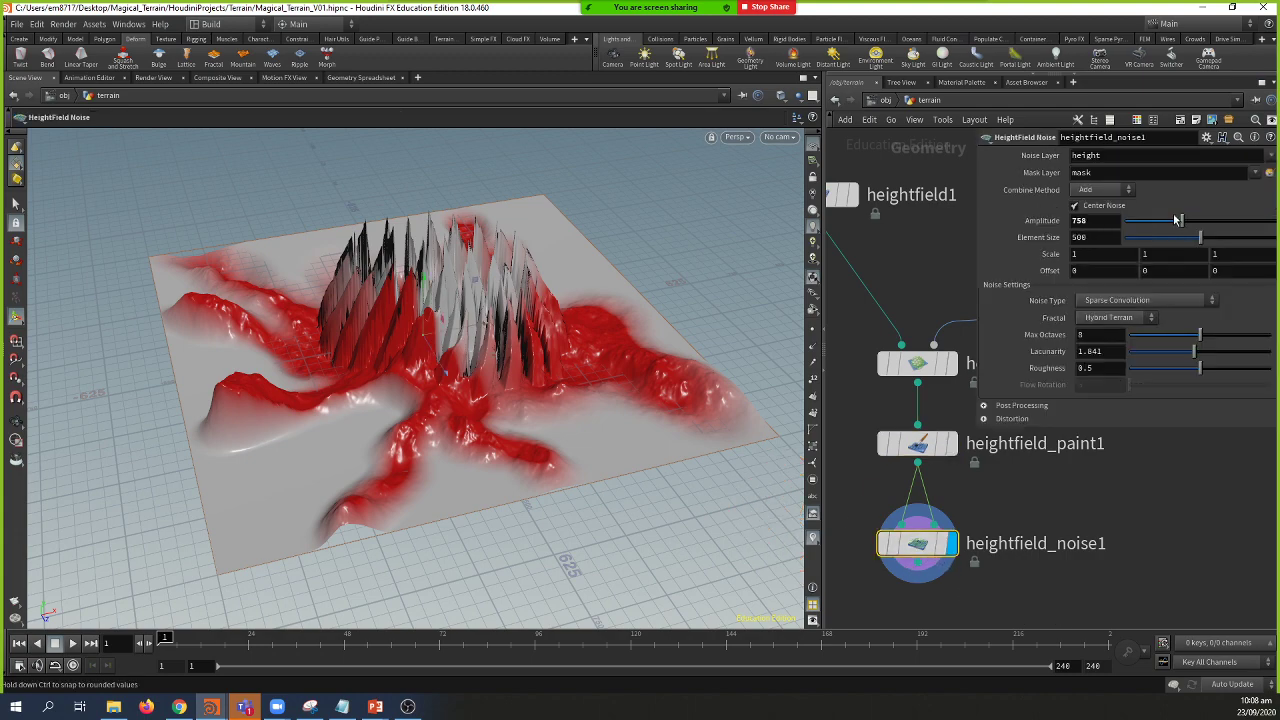
pyautogui.moveTo(1189, 241)
pyautogui.mouseDown()
pyautogui.moveTo(1161, 257)
pyautogui.moveTo(1185, 235)
pyautogui.mouseUp()
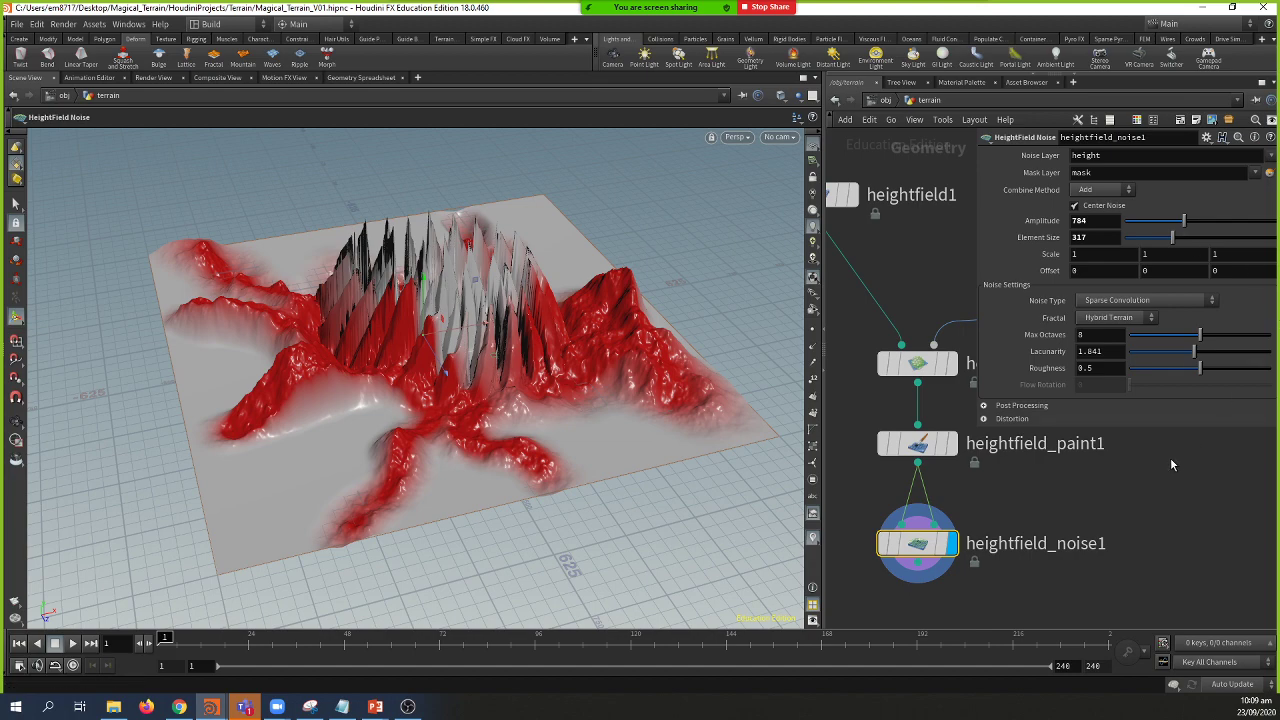
# Step: Select heightfield_paint1 and shrink the paint brush radius to 68.5165
pyautogui.moveTo(766, 443)
pyautogui.mouseDown()
pyautogui.moveTo(694, 406)
pyautogui.moveTo(736, 396)
pyautogui.mouseUp()
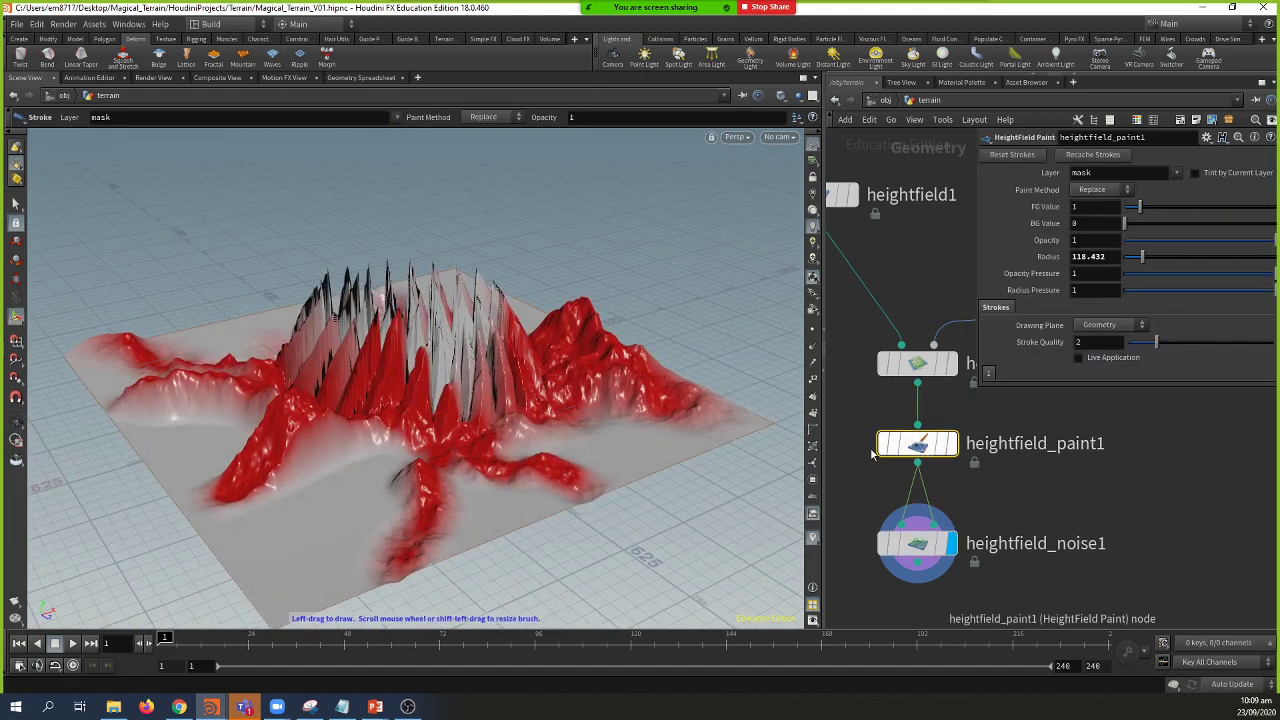
pyautogui.click(920, 445)
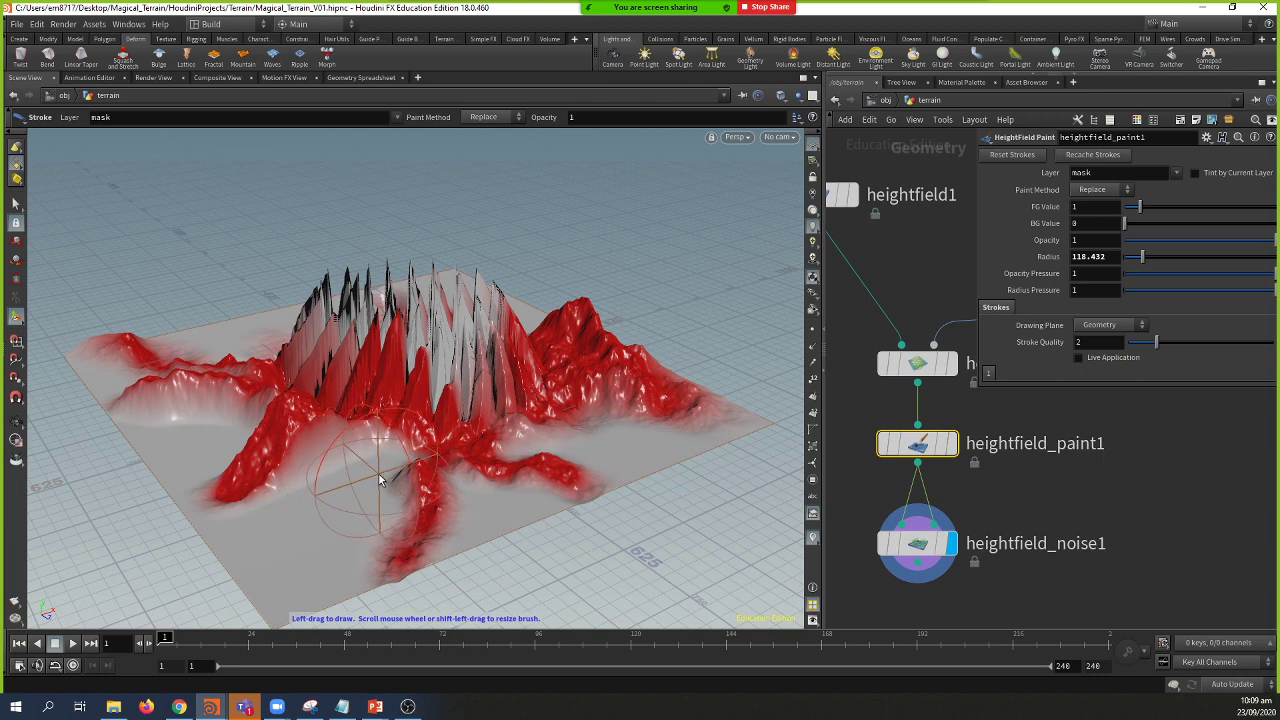
pyautogui.scroll(-5, 345, 472)
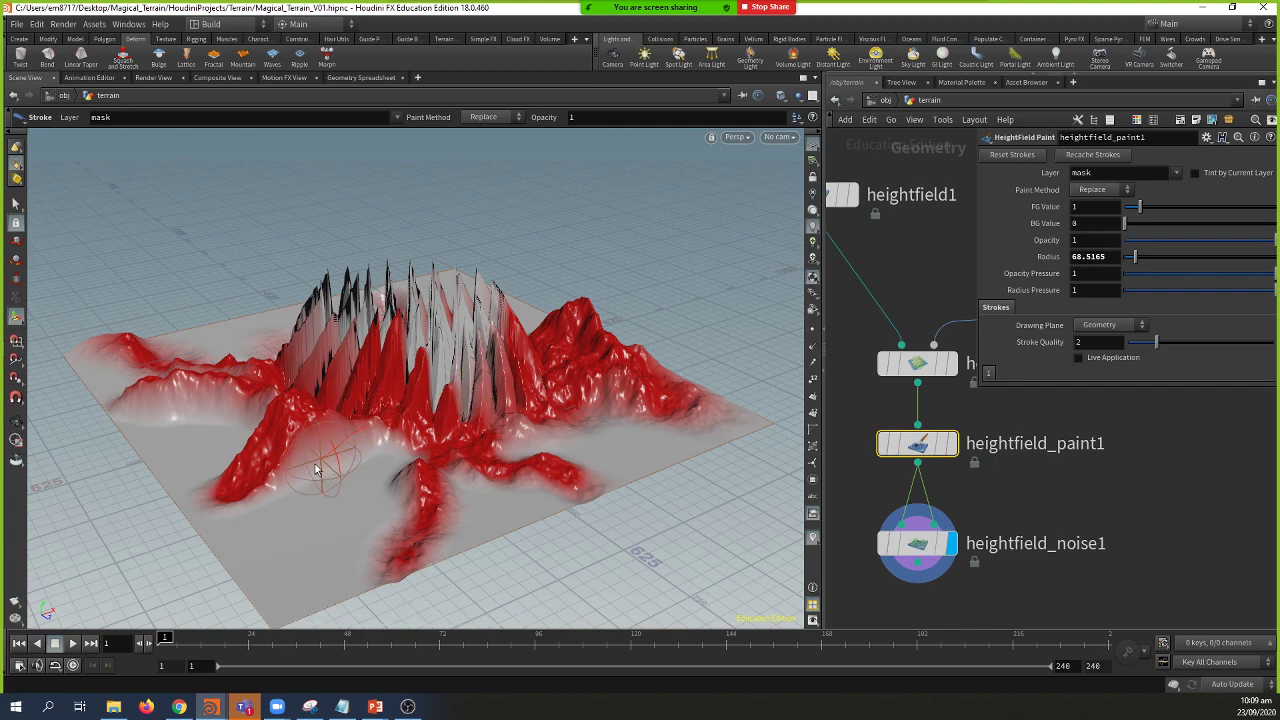
pyautogui.moveTo(316, 469)
pyautogui.keyDown('alt'); pyautogui.mouseDown()
pyautogui.moveTo(355, 495)
pyautogui.moveTo(390, 465)
pyautogui.mouseUp(); pyautogui.keyUp('alt')
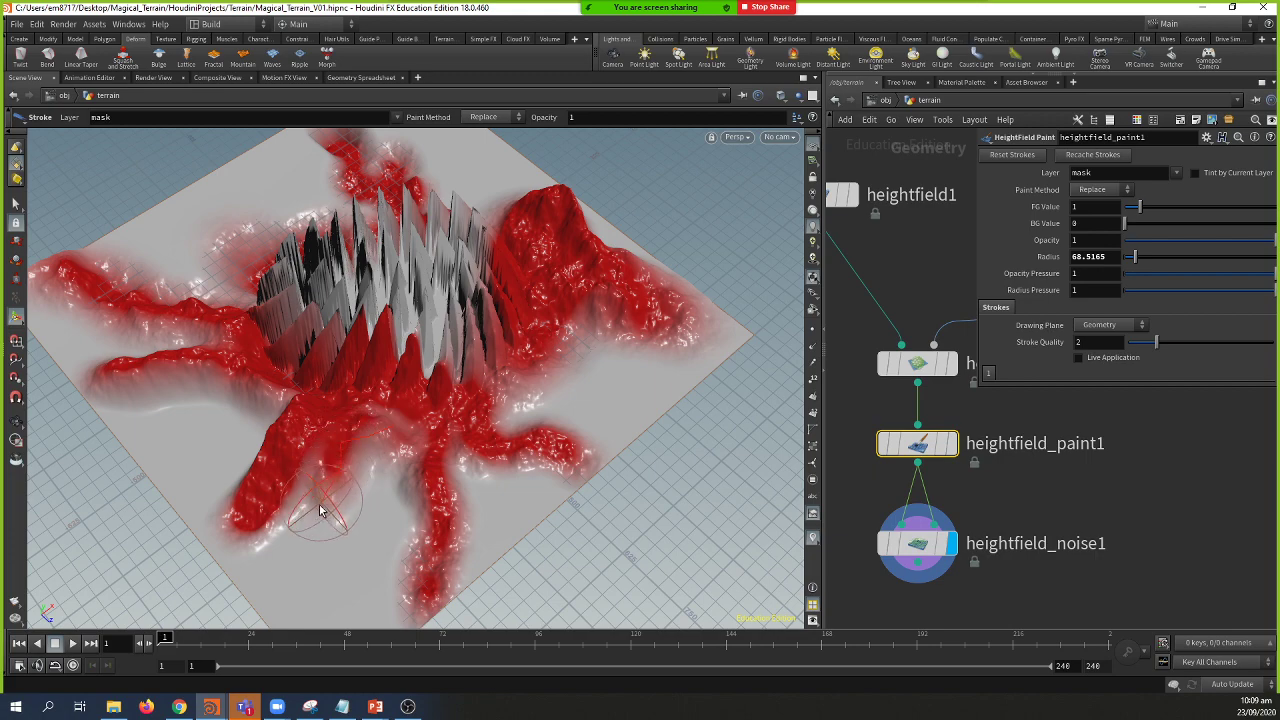
# Step: Paint red mask strokes across the terrain from top-down and rotated views
pyautogui.press('Escape')
pyautogui.moveTo(320, 510)
pyautogui.mouseDown()
pyautogui.moveTo(251, 503)
pyautogui.moveTo(330, 505)
pyautogui.moveTo(371, 414)
pyautogui.moveTo(337, 449)
pyautogui.mouseUp()
pyautogui.press('Return')
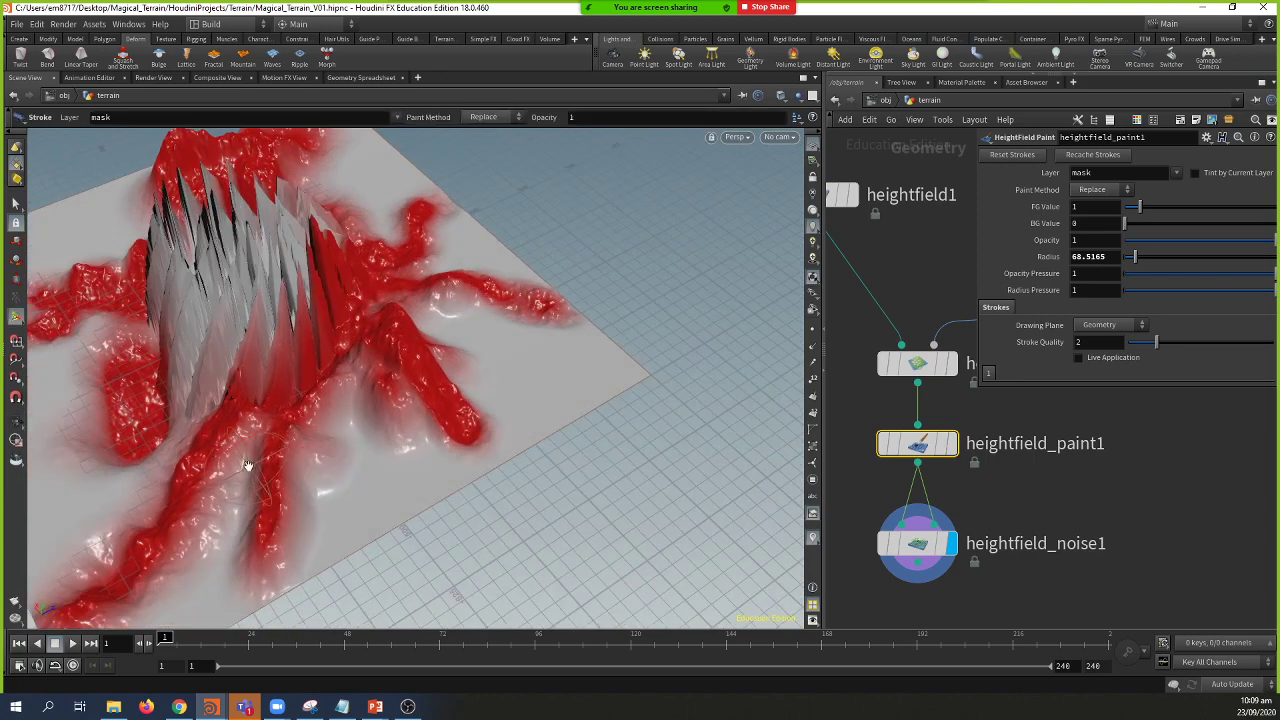
pyautogui.press('Escape')
pyautogui.moveTo(247, 465)
pyautogui.mouseDown()
pyautogui.moveTo(320, 470)
pyautogui.moveTo(397, 449)
pyautogui.moveTo(300, 390)
pyautogui.mouseUp()
pyautogui.press('Return')
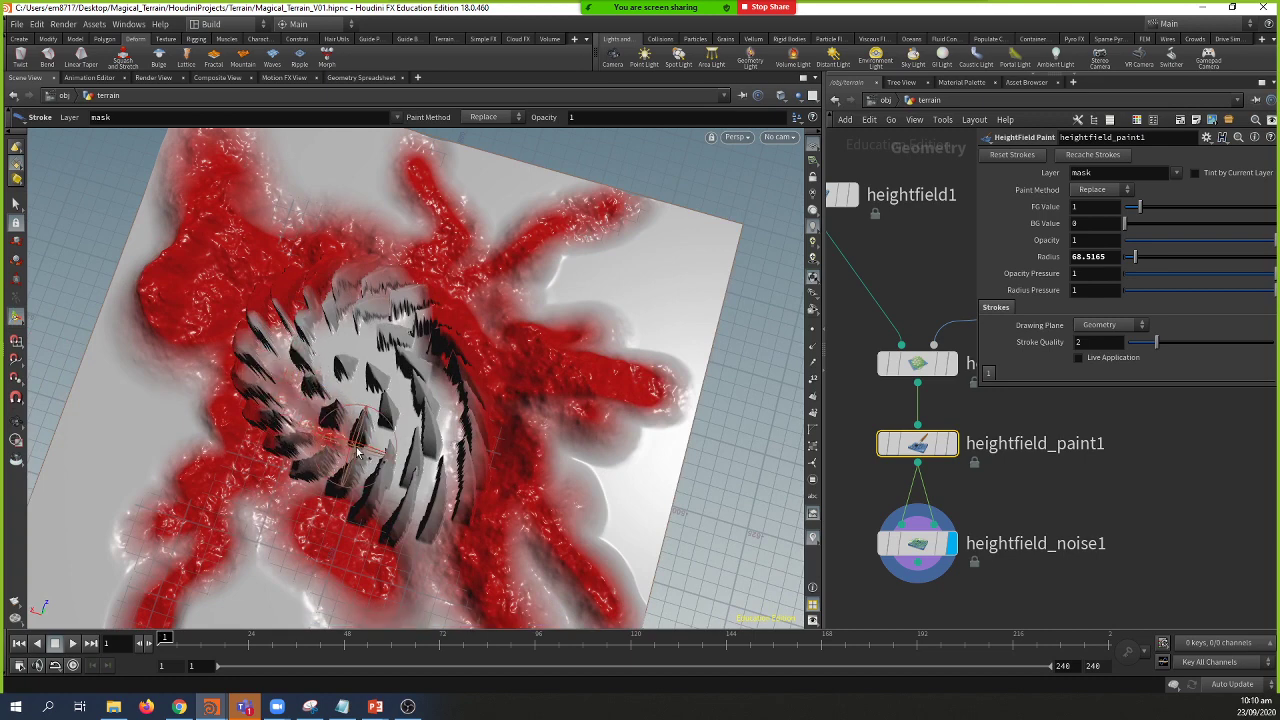
pyautogui.press('Escape')
pyautogui.moveTo(381, 441); pyautogui.dragTo(413, 430)
pyautogui.press('Return')
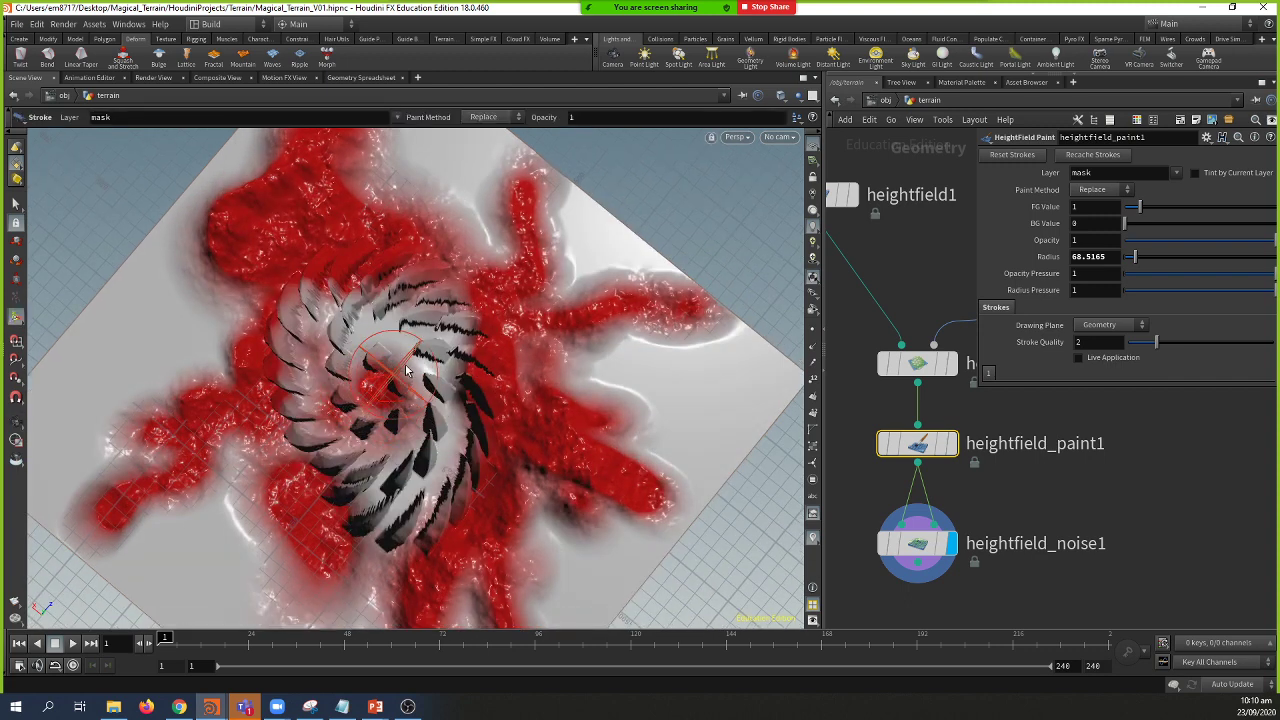
pyautogui.press('Escape')
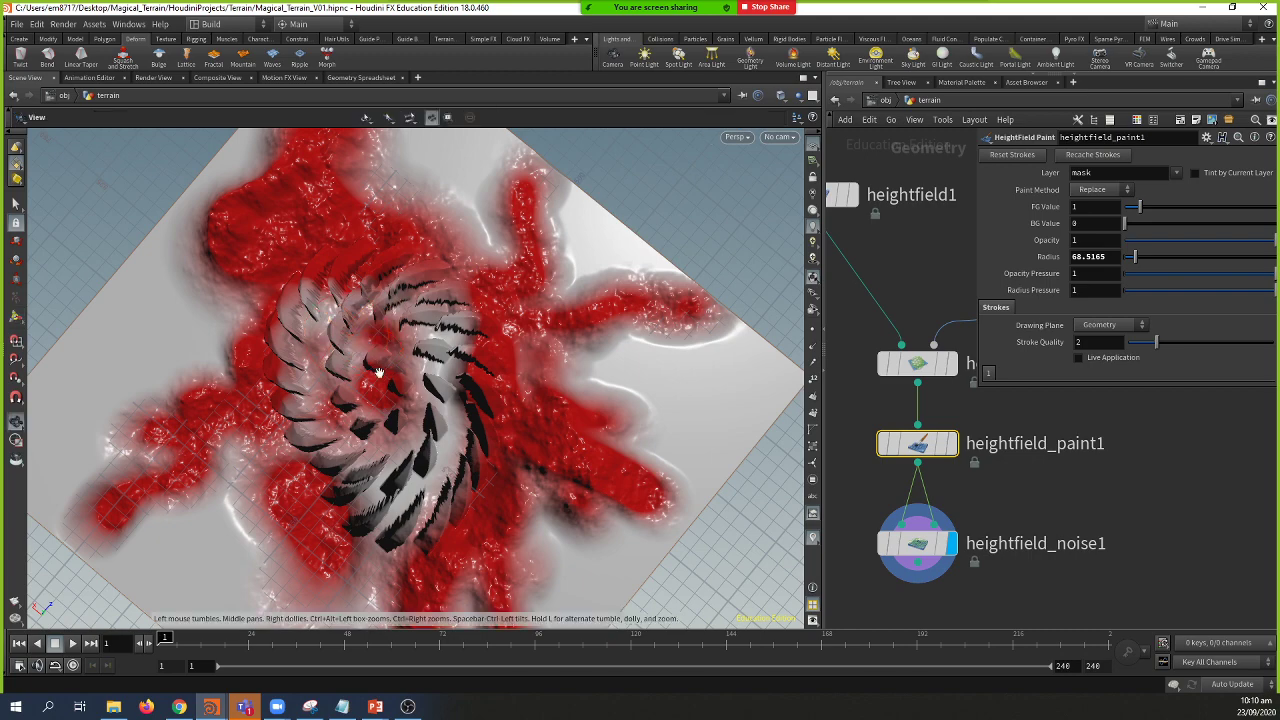
pyautogui.moveTo(366, 368)
pyautogui.mouseDown()
pyautogui.moveTo(350, 378)
pyautogui.moveTo(385, 418)
pyautogui.moveTo(300, 458)
pyautogui.moveTo(343, 447)
pyautogui.moveTo(120, 385)
pyautogui.moveTo(104, 362)
pyautogui.moveTo(60, 495)
pyautogui.moveTo(200, 420)
pyautogui.moveTo(285, 412)
pyautogui.moveTo(305, 470)
pyautogui.mouseUp()
pyautogui.press('Return')
# Step: Add further red mask strokes from low side angles around the terrain
pyautogui.press('Escape')
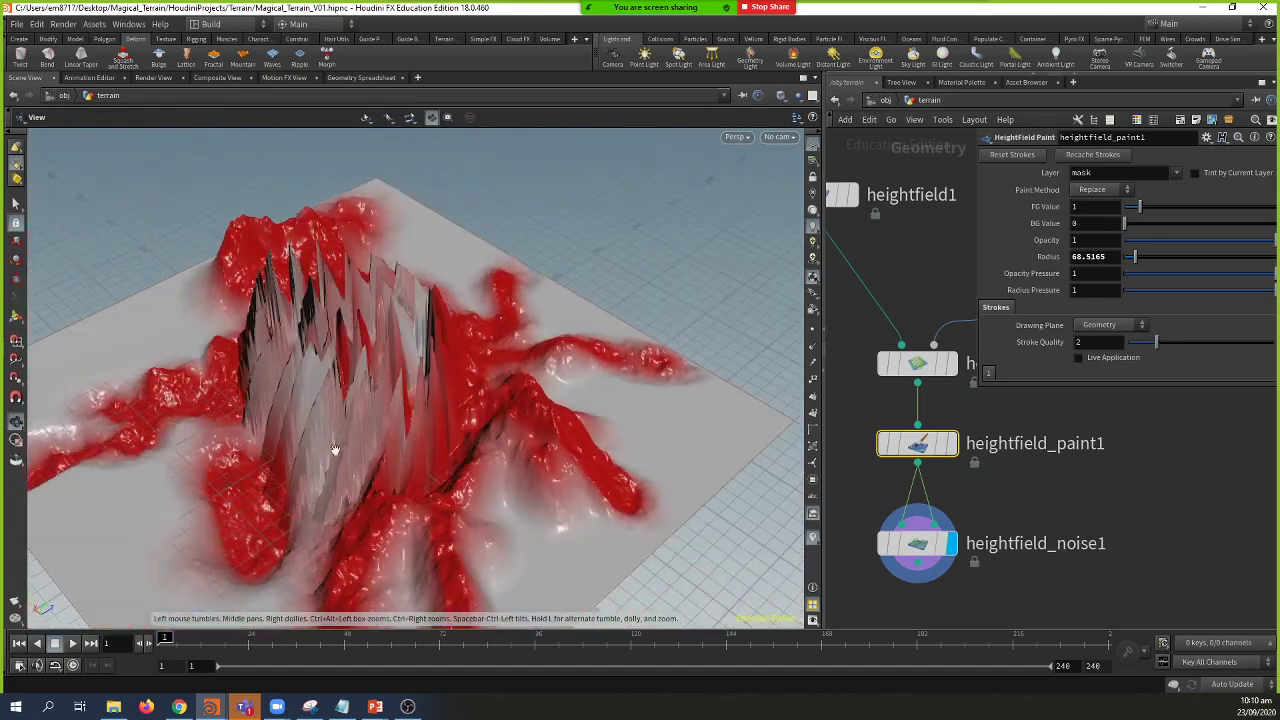
pyautogui.press('Return')
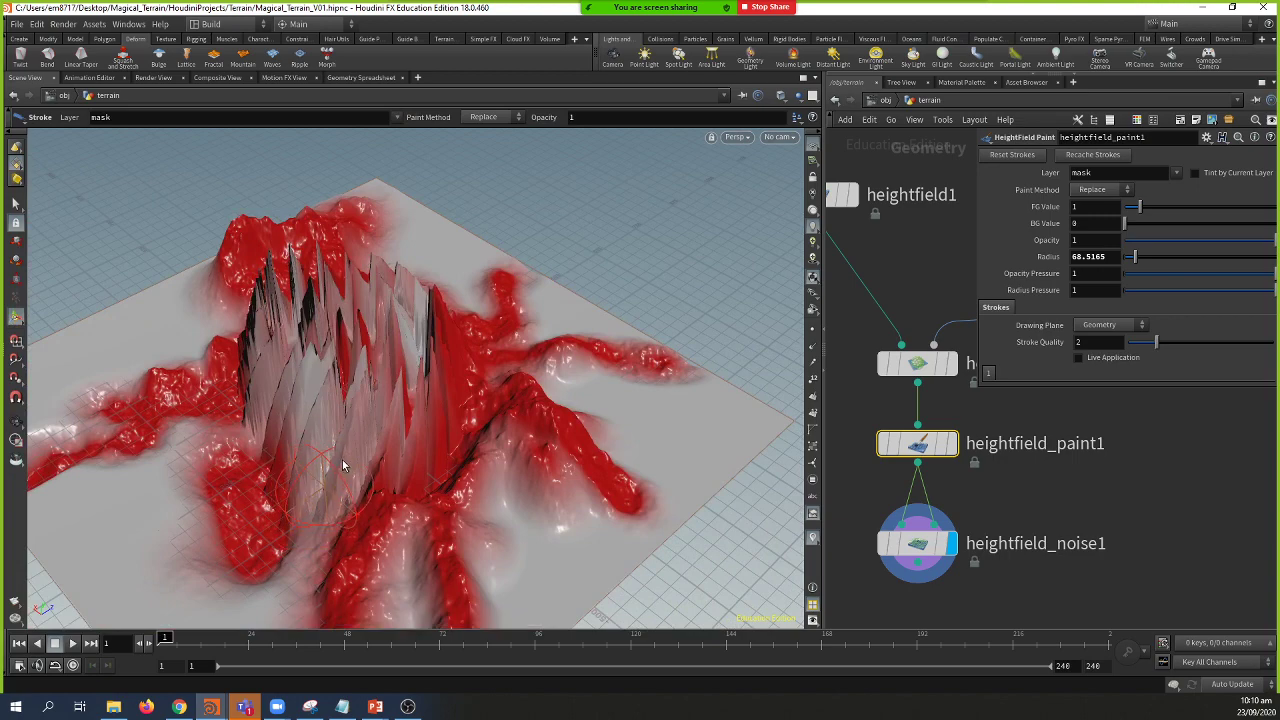
pyautogui.press('Escape')
pyautogui.moveTo(350, 450)
pyautogui.mouseDown()
pyautogui.moveTo(405, 322)
pyautogui.moveTo(369, 417)
pyautogui.moveTo(386, 366)
pyautogui.moveTo(320, 420)
pyautogui.moveTo(337, 402)
pyautogui.moveTo(408, 434)
pyautogui.moveTo(514, 333)
pyautogui.moveTo(414, 420)
pyautogui.moveTo(440, 438)
pyautogui.moveTo(494, 337)
pyautogui.moveTo(199, 381)
pyautogui.moveTo(134, 334)
pyautogui.moveTo(266, 320)
pyautogui.mouseUp()
pyautogui.press('Return')
pyautogui.press('Escape')
pyautogui.press('Return')
pyautogui.press('Escape')
pyautogui.press('Return')
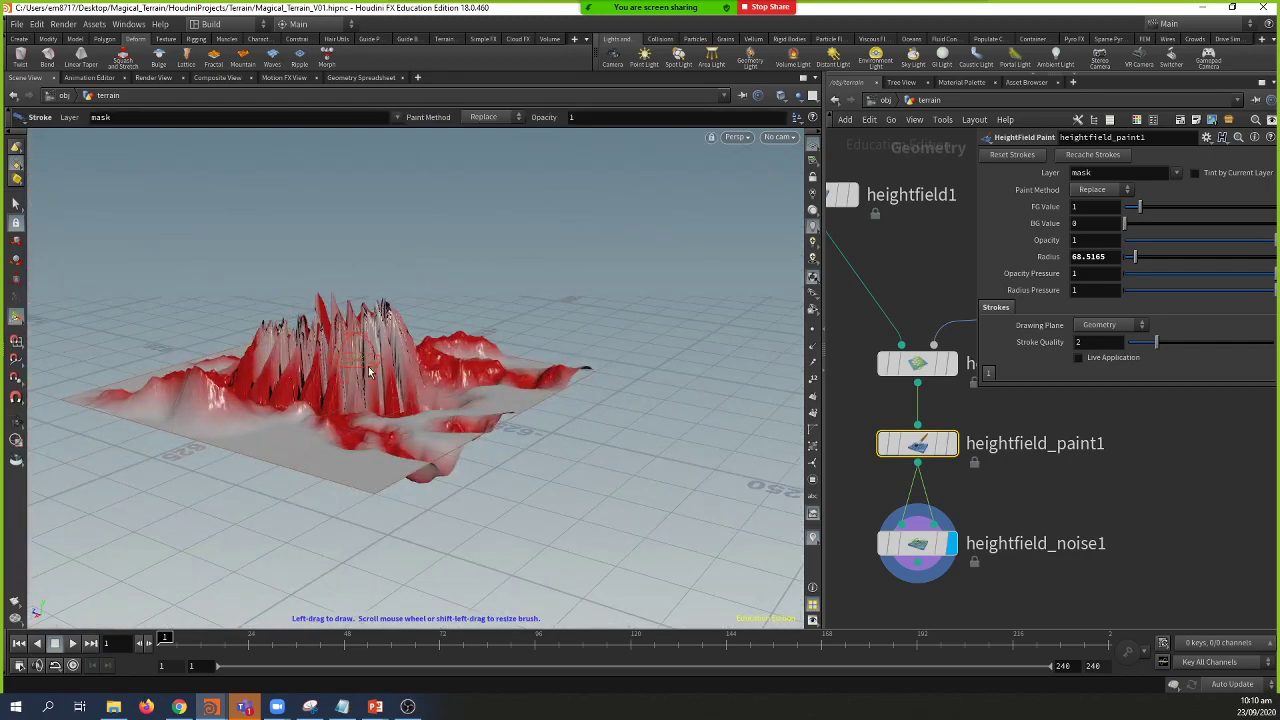
pyautogui.press('Escape')
pyautogui.moveTo(375, 348)
pyautogui.mouseDown()
pyautogui.moveTo(370, 318)
pyautogui.moveTo(500, 343)
pyautogui.mouseUp()
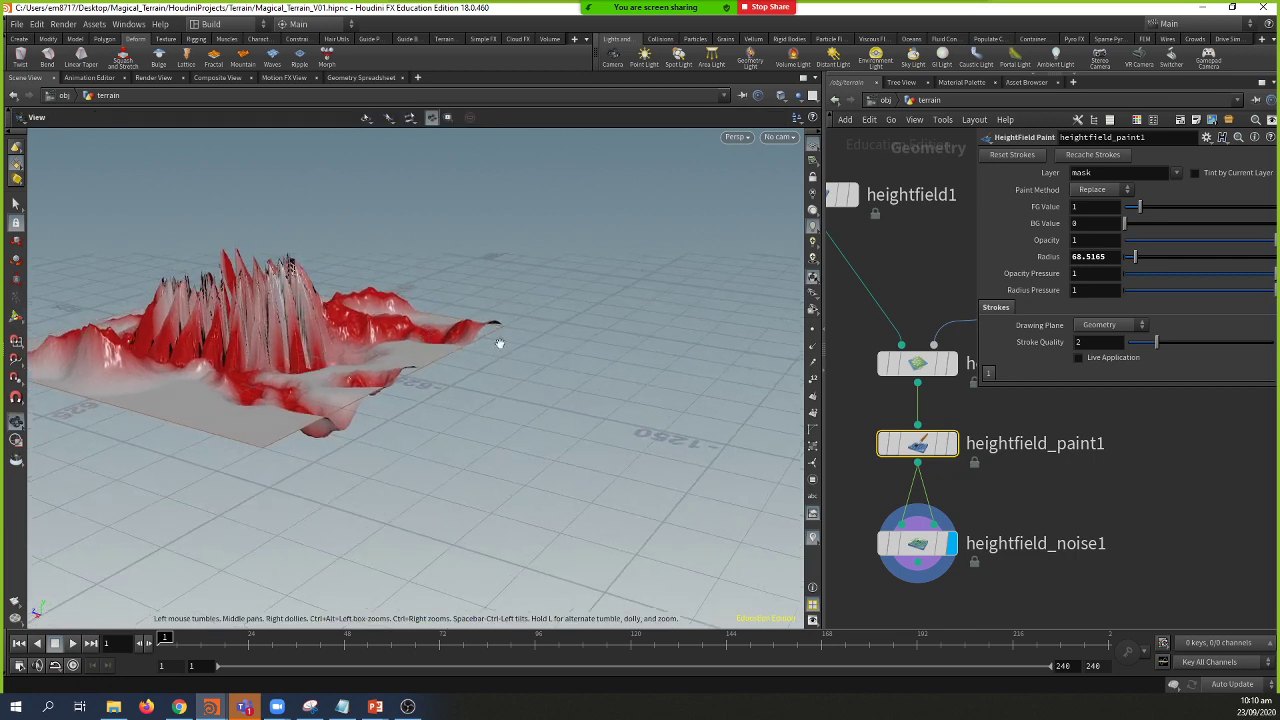
pyautogui.press('Return')
# Step: Switch to the PowerPoint slide show and follow the Massing slide's sidefx.com tutorial link
pyautogui.moveTo(370, 707)
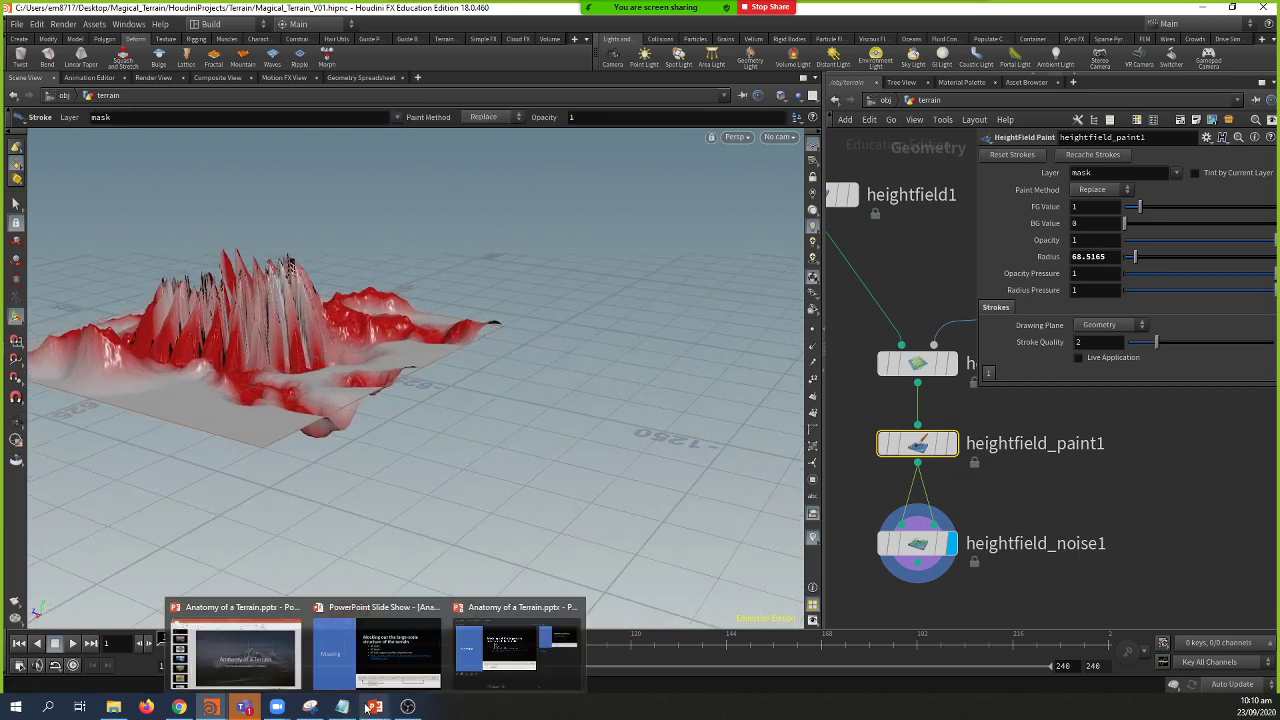
pyautogui.click(372, 640)
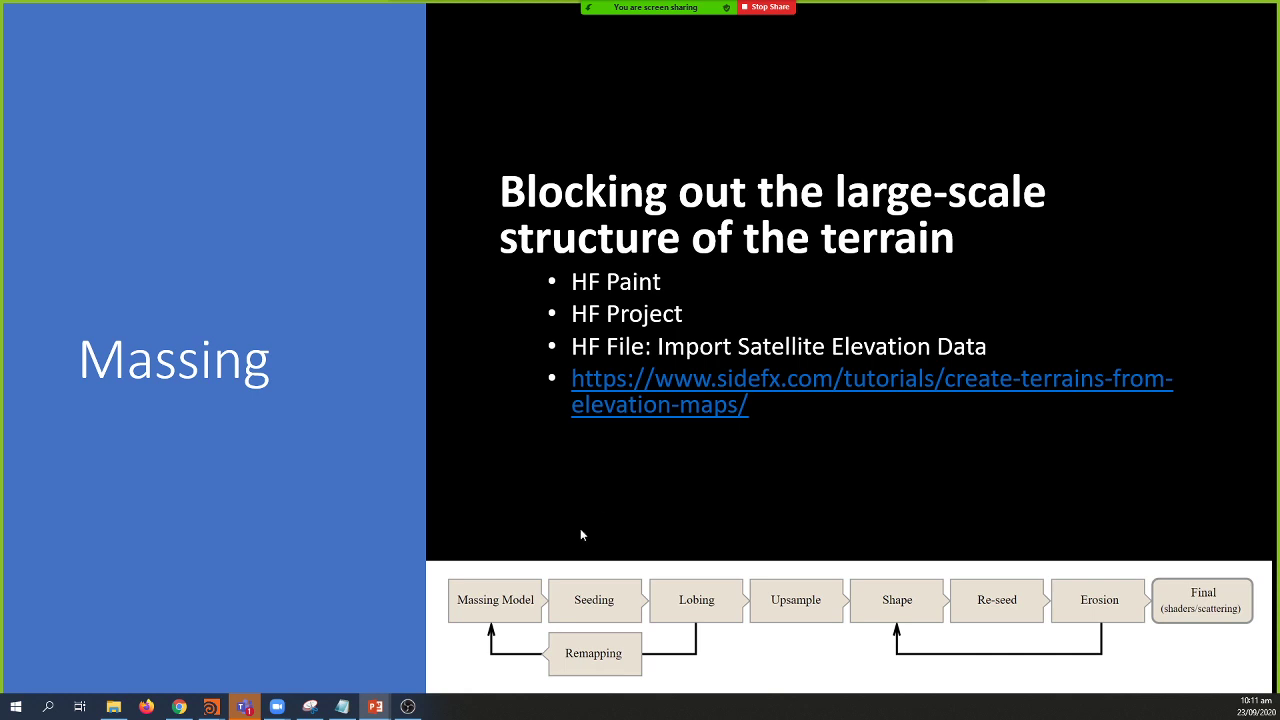
pyautogui.click(796, 384)
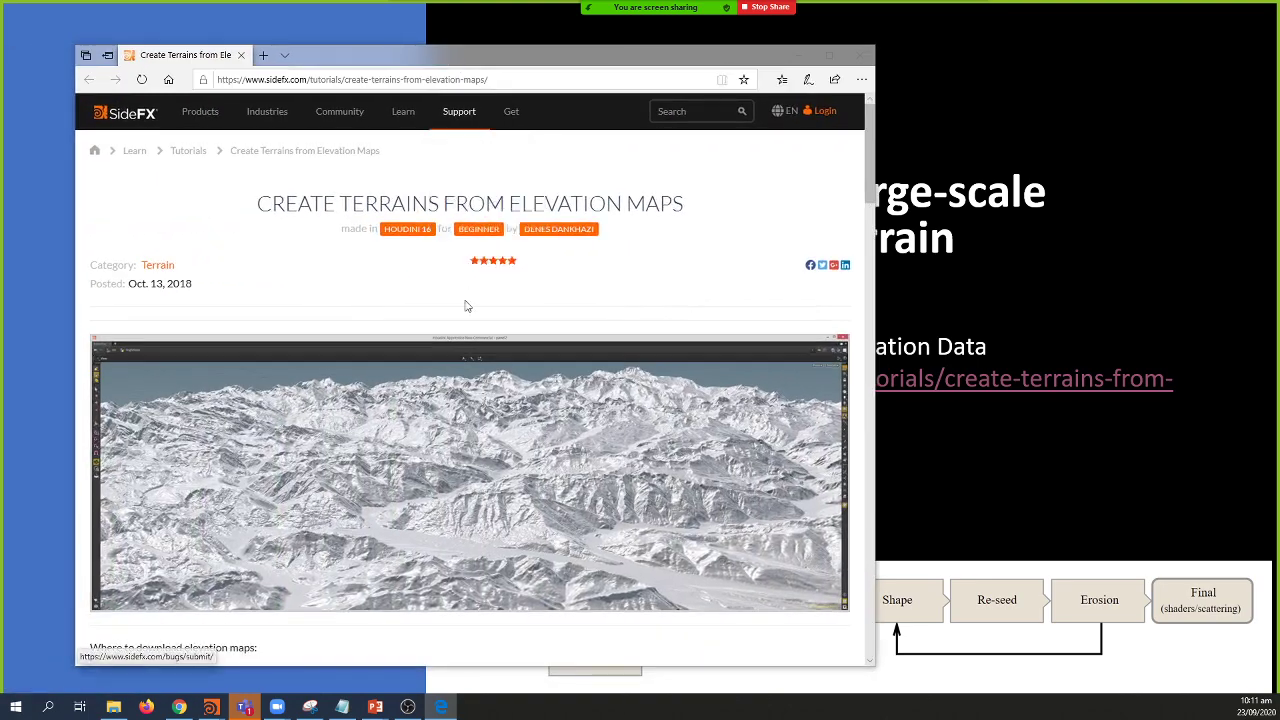
# Step: Open the Japanese Alos-2 AW3D30 site from the SideFX tutorial in a new tab
pyautogui.scroll(-4, 400, 330)
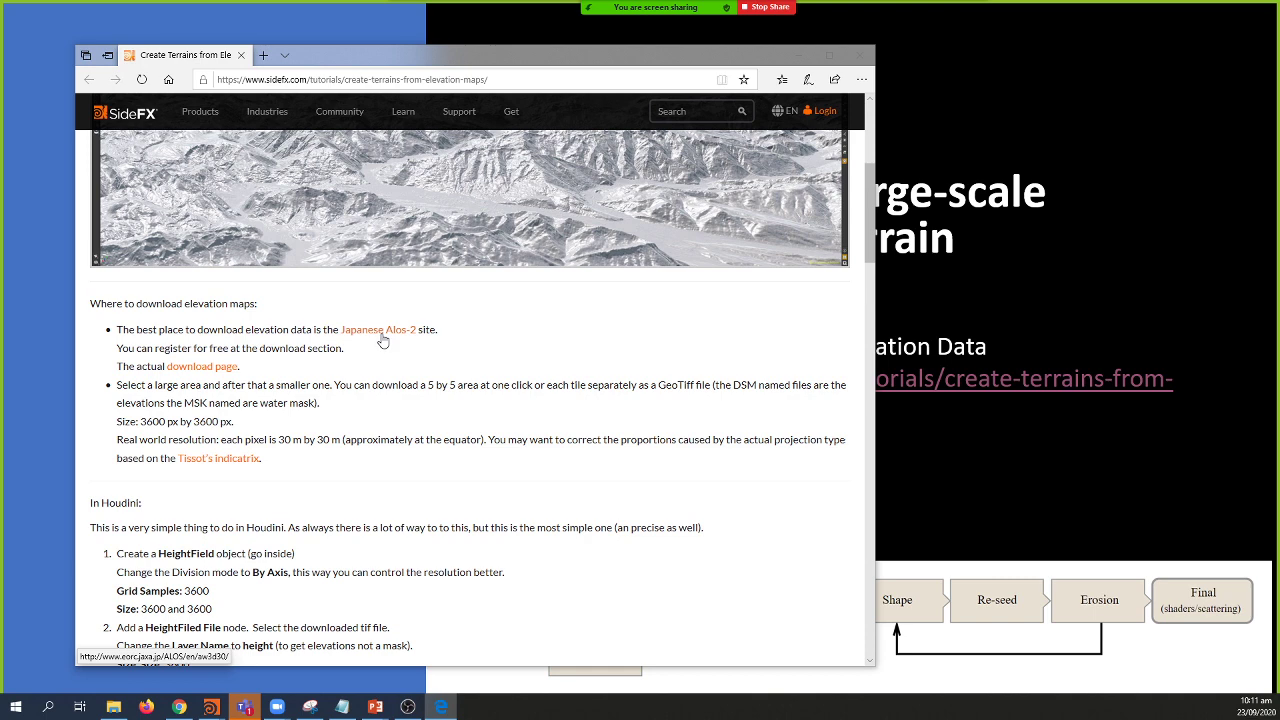
pyautogui.middleClick(381, 341)
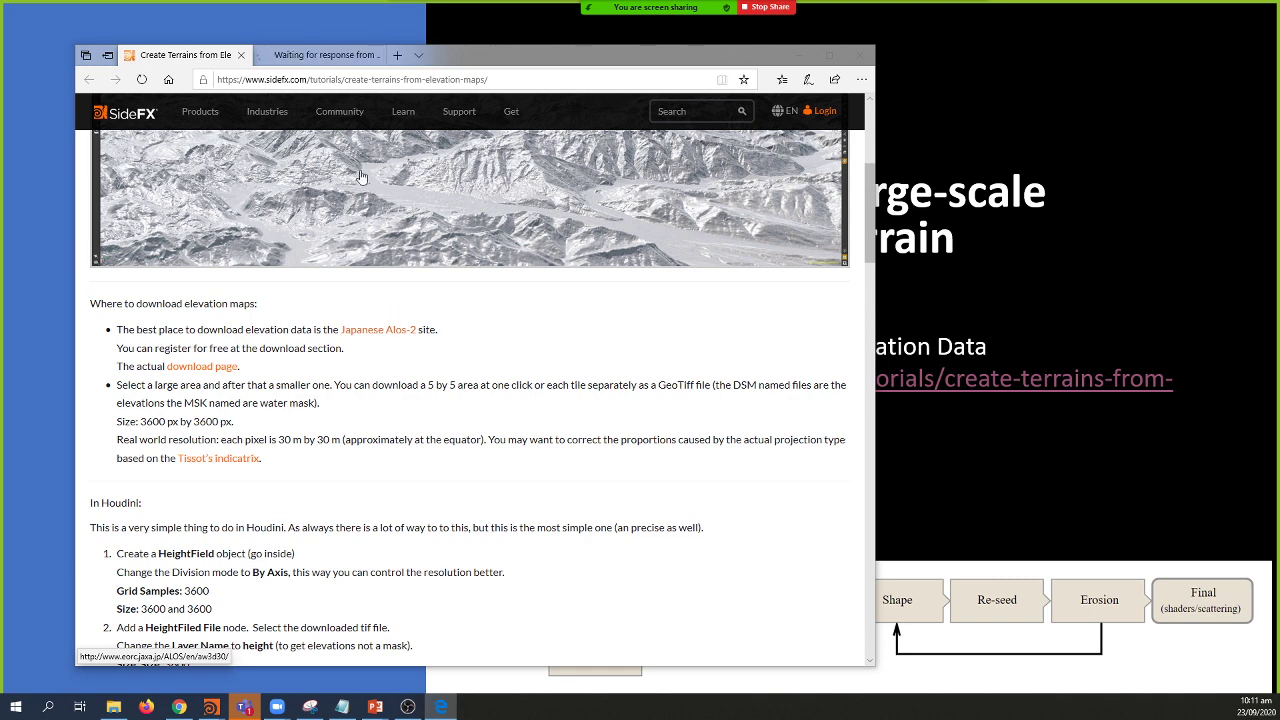
pyautogui.click(334, 60)
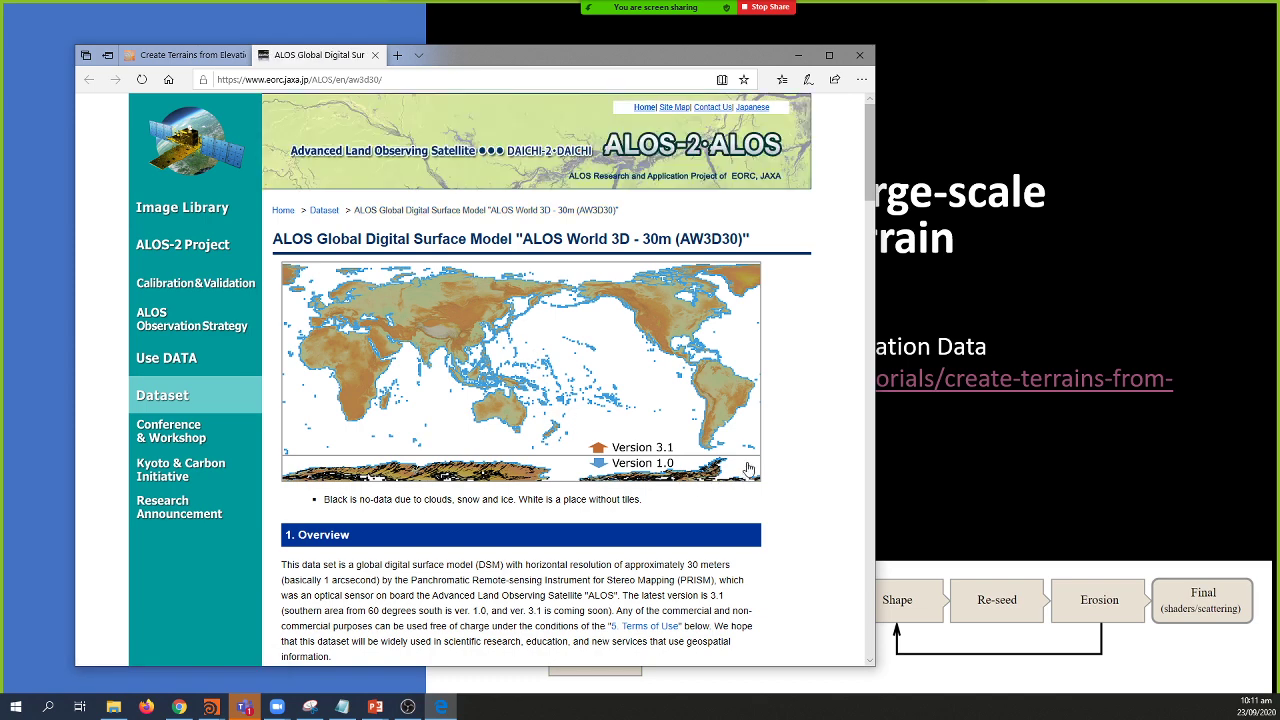
# Step: Browse the AW3D30 page, then open the tutorial's download page link in another tab
pyautogui.scroll(-10, 741, 463)
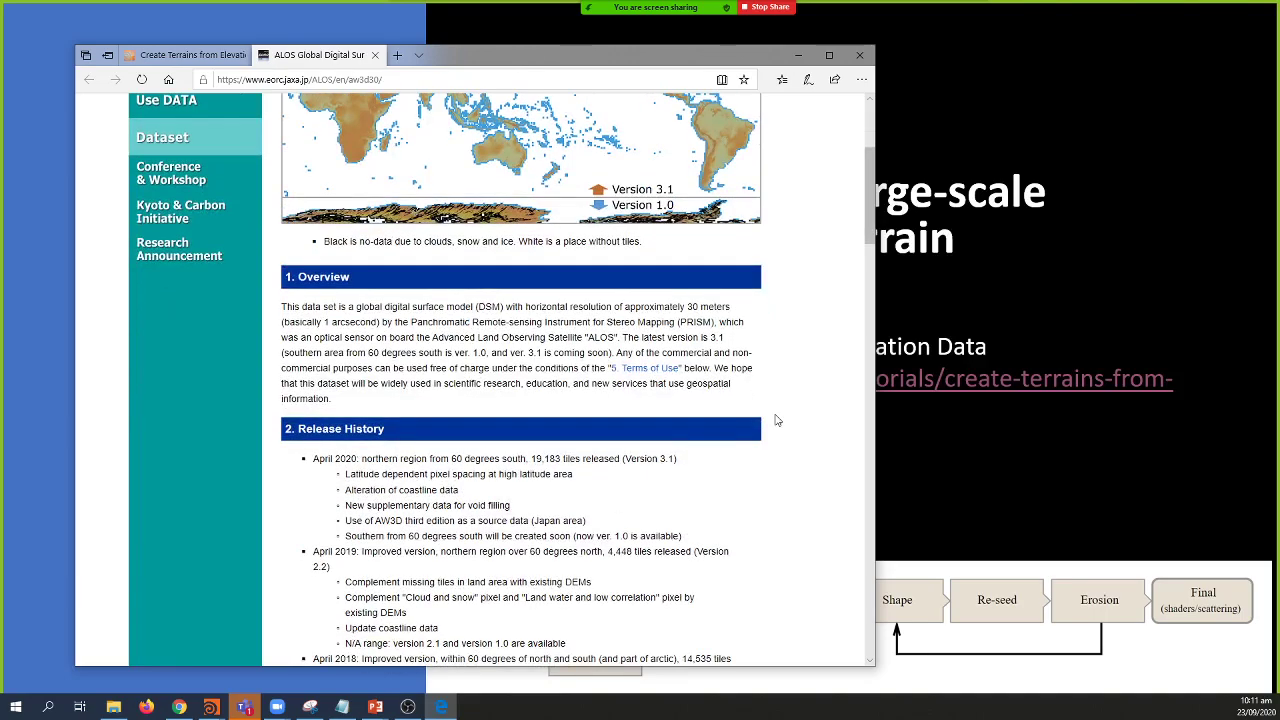
pyautogui.scroll(-4, 766, 431)
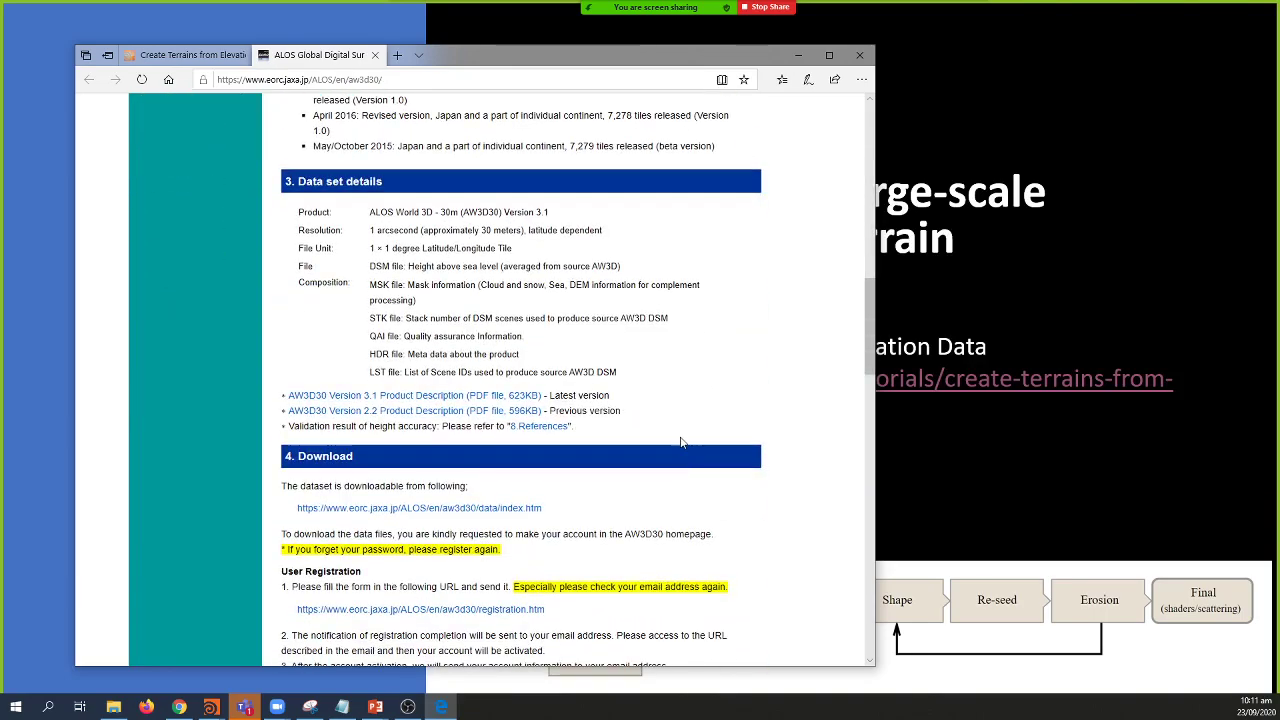
pyautogui.scroll(-5, 680, 442)
pyautogui.scroll(-5, 680, 442)
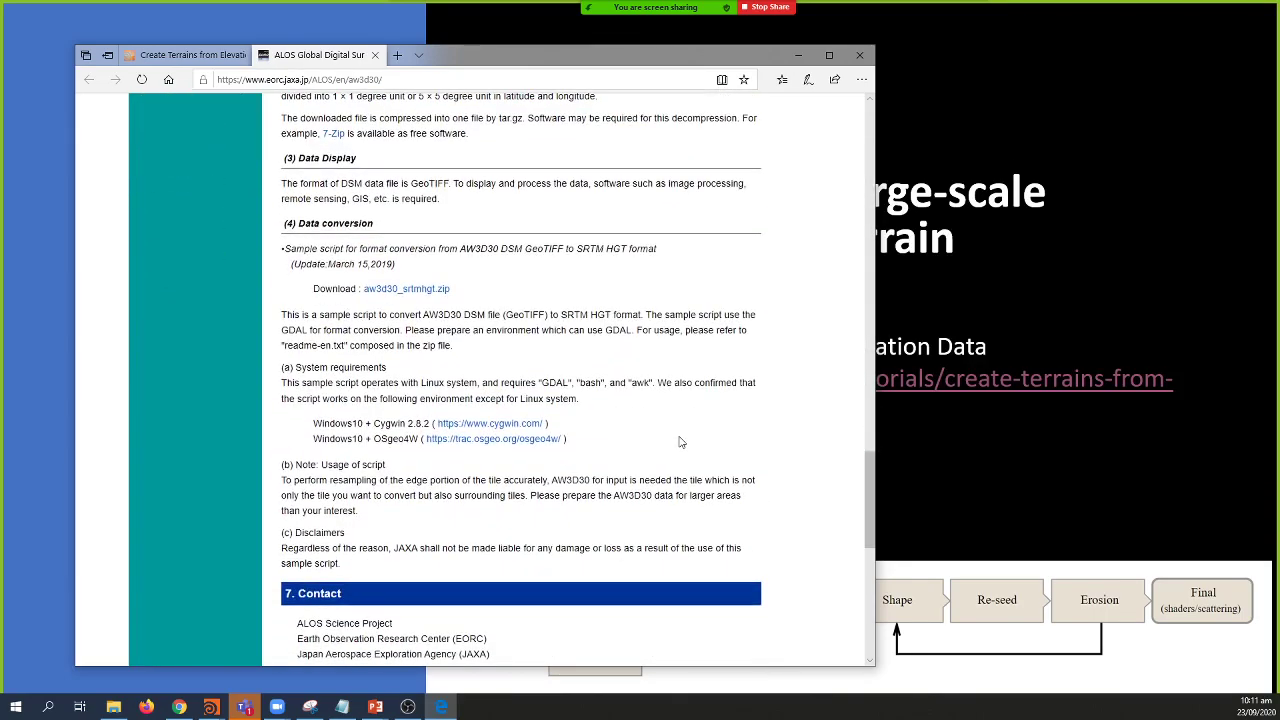
pyautogui.scroll(10, 680, 442)
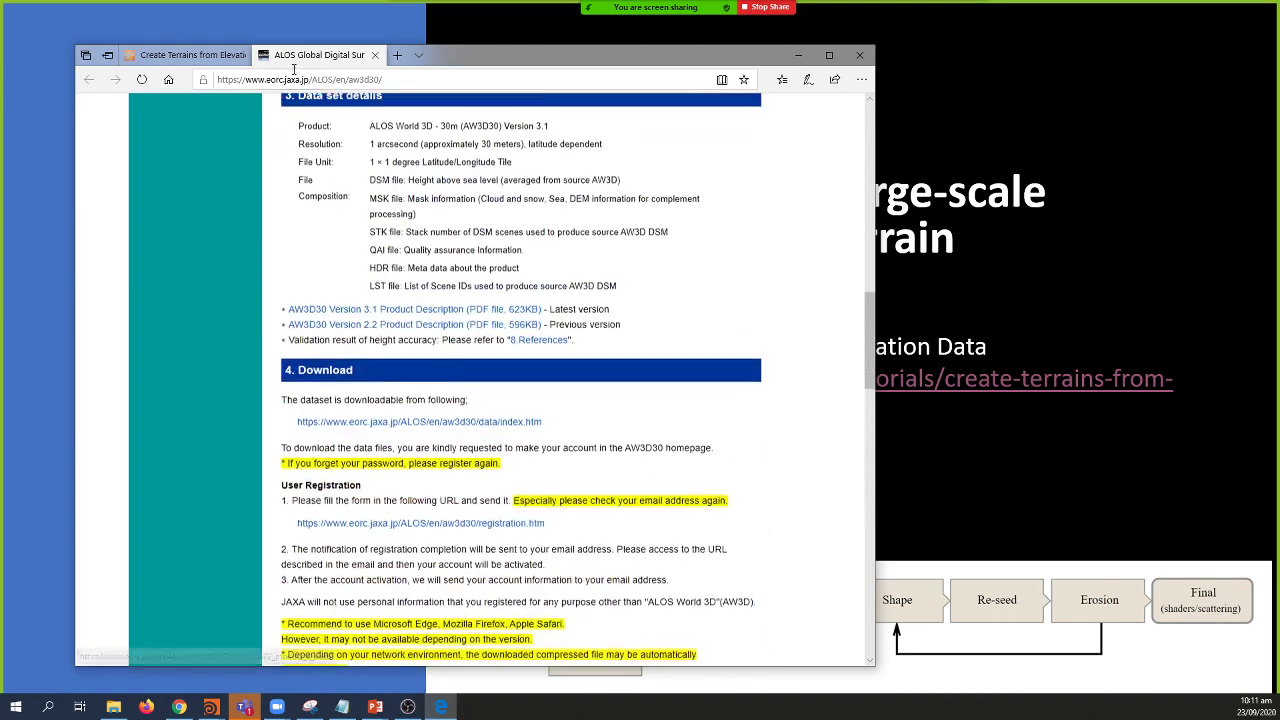
pyautogui.click(190, 54)
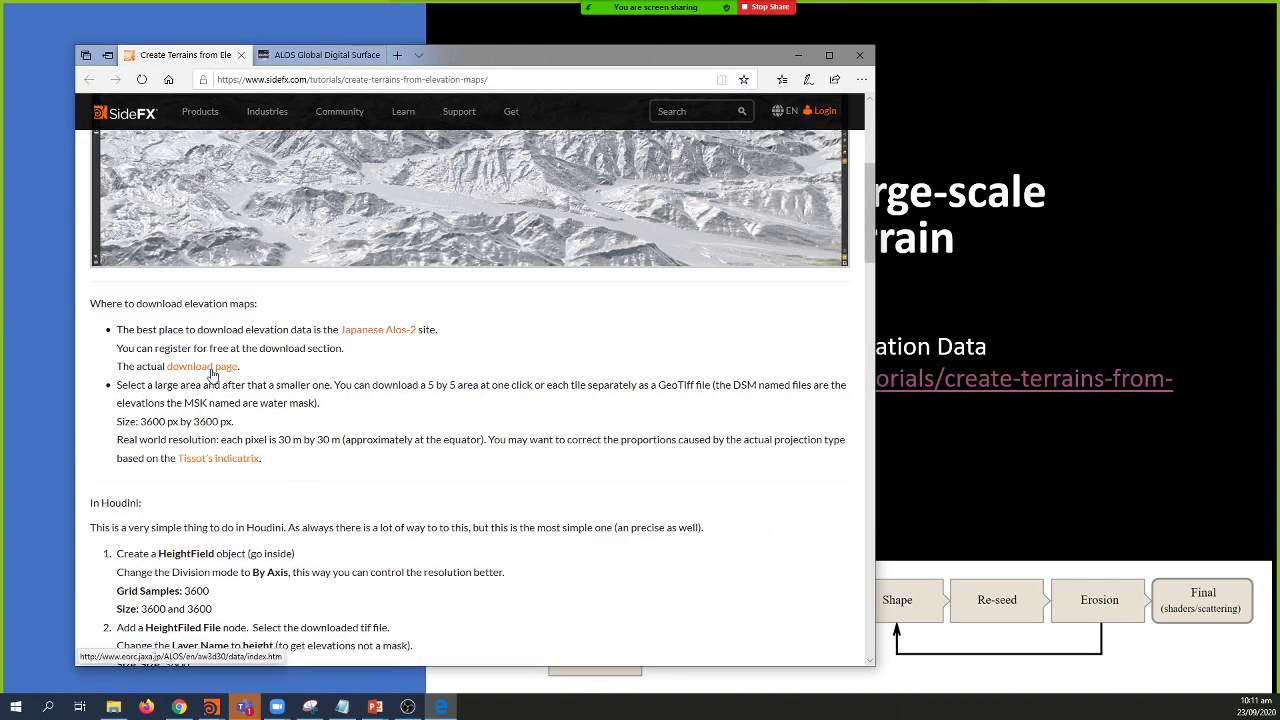
pyautogui.middleClick(210, 367)
# Step: Sign in to the AW3D30 download page with the account e-mail and pasted password
pyautogui.click(429, 56)
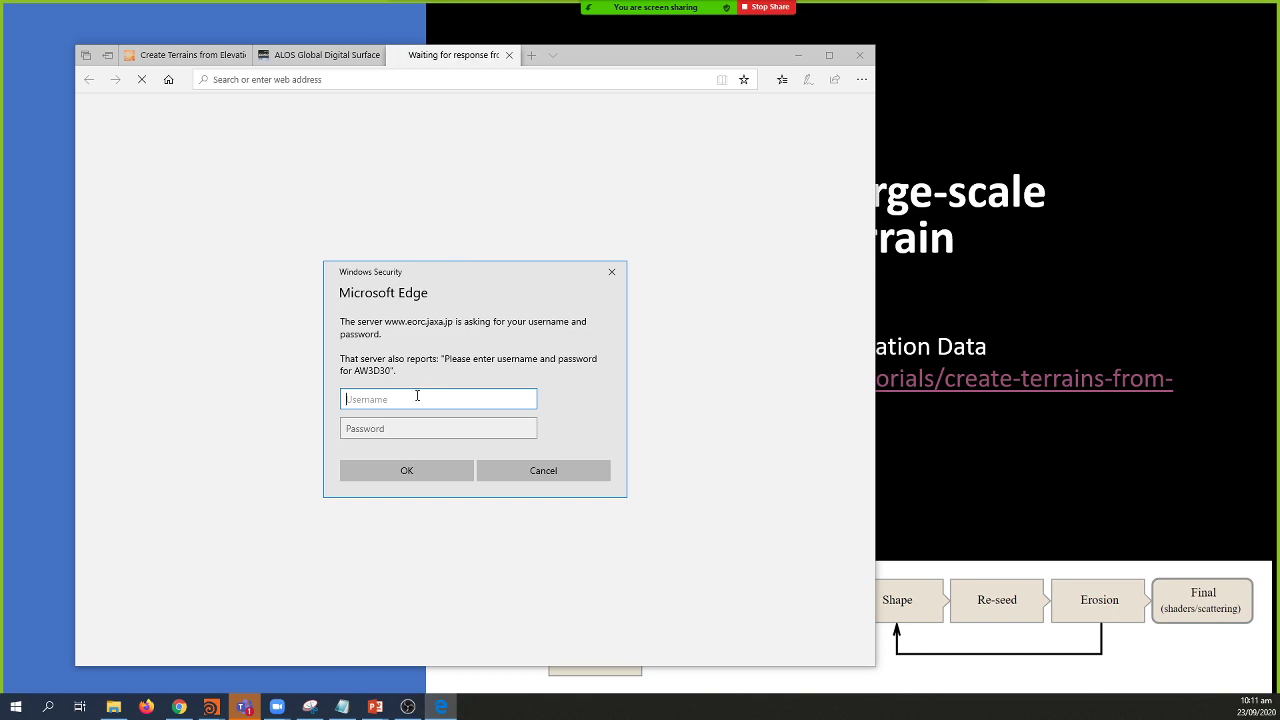
pyautogui.press('Tab')
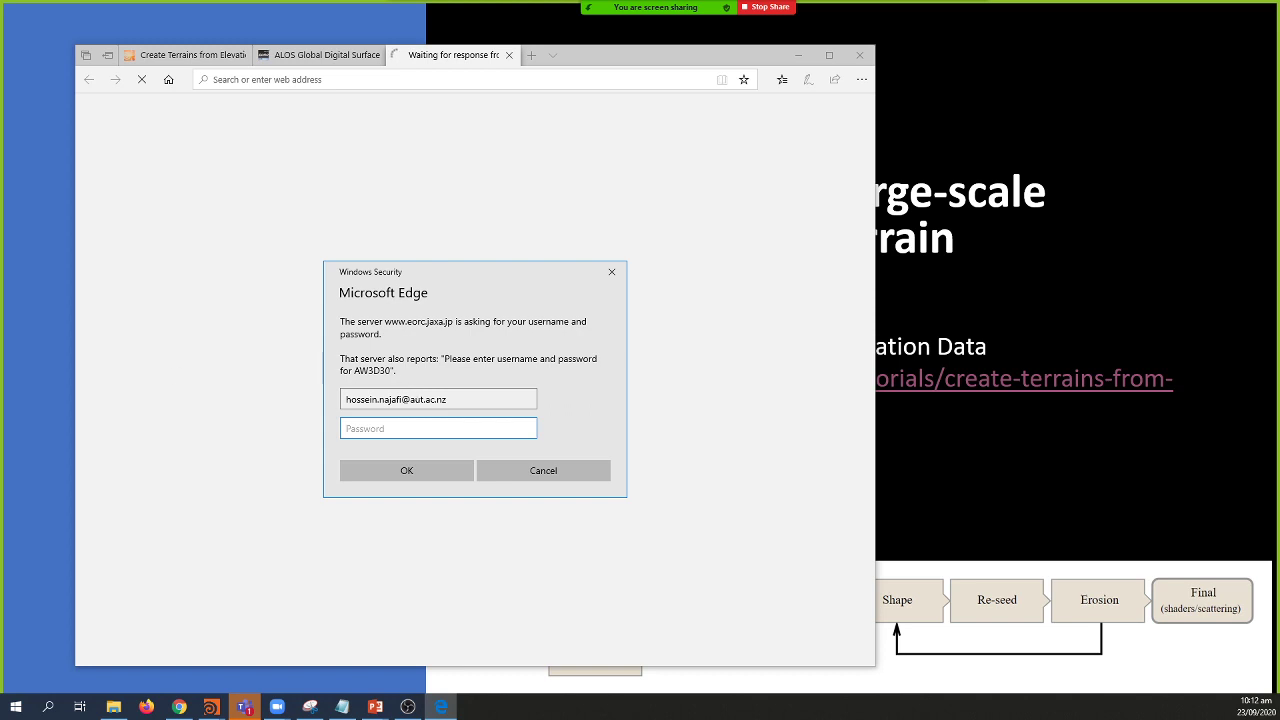
pyautogui.click(150, 707)
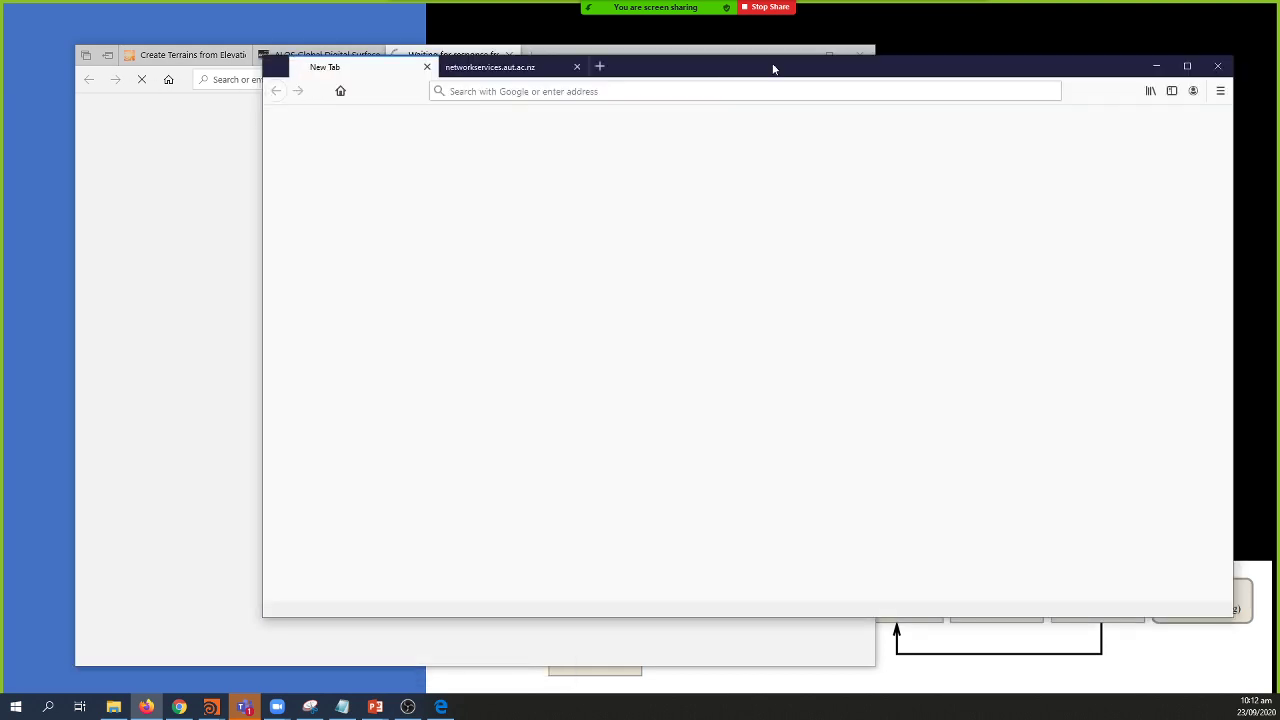
pyautogui.moveTo(771, 63); pyautogui.dragTo(0, 110)
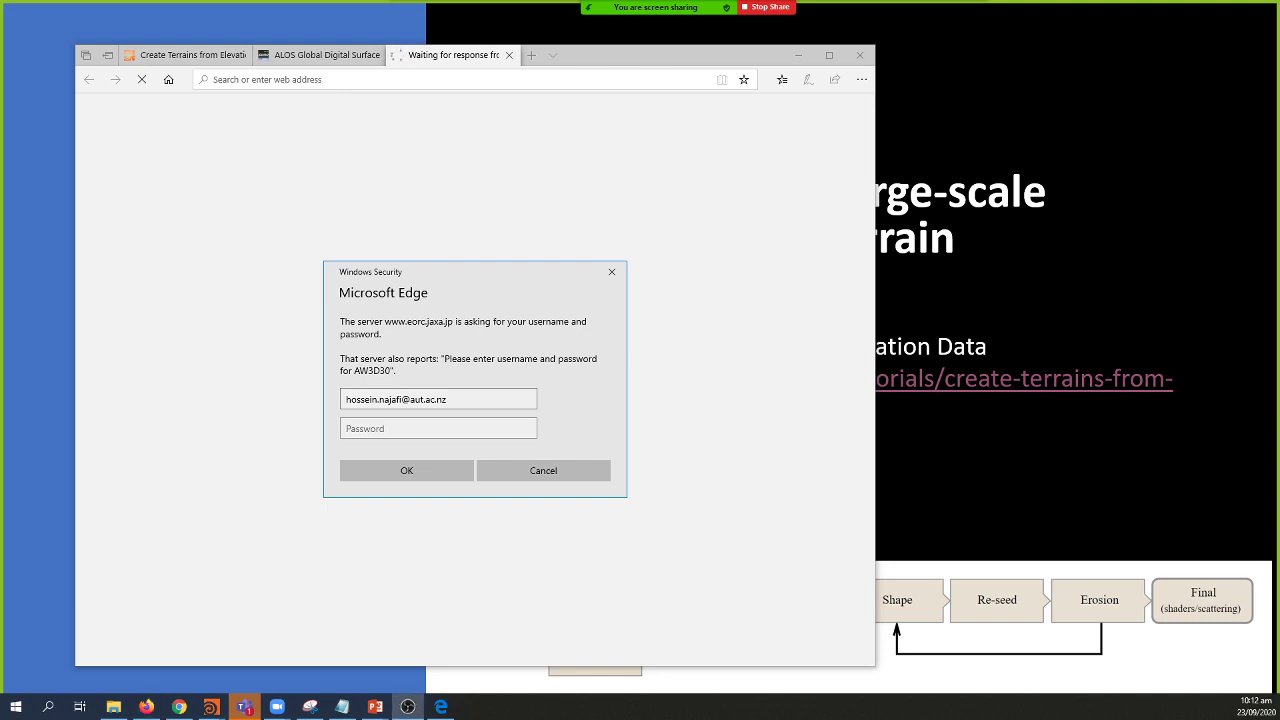
pyautogui.hotkey('ctrl', 'v')
pyautogui.click(395, 471)
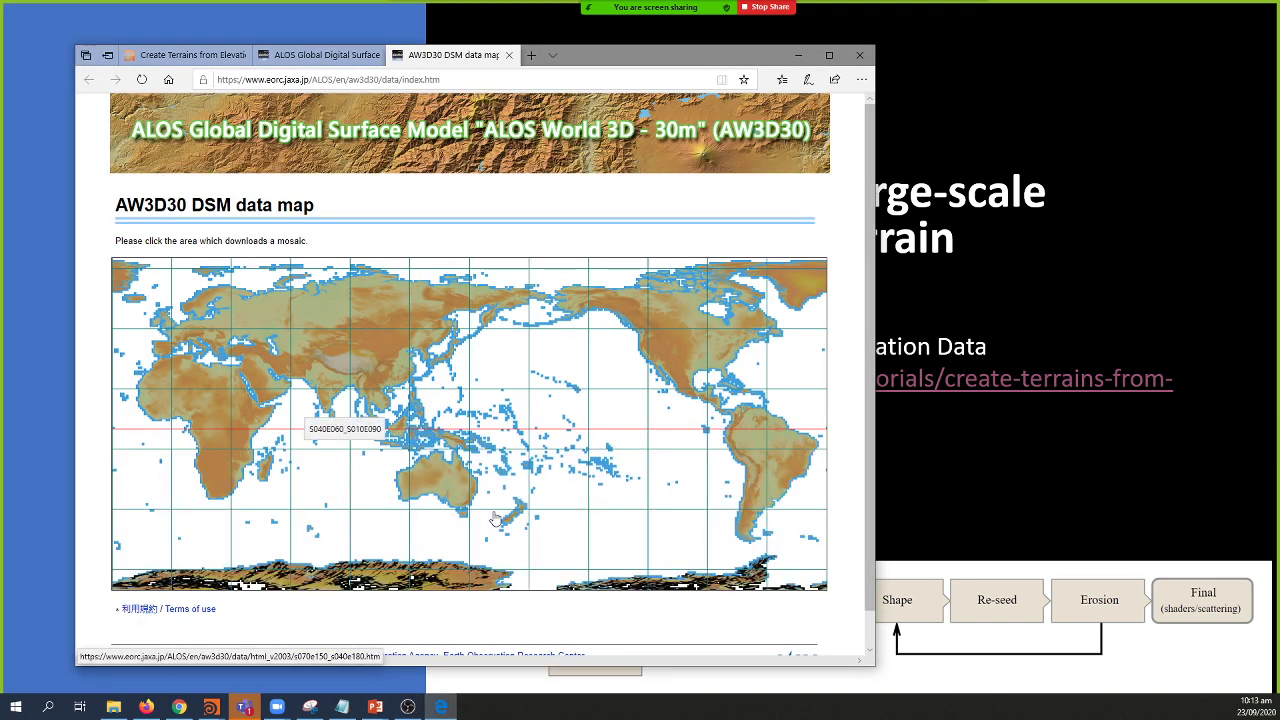
# Step: Drill into southern New Zealand on the map and save tile S046E166 as a zip
pyautogui.click(509, 519)
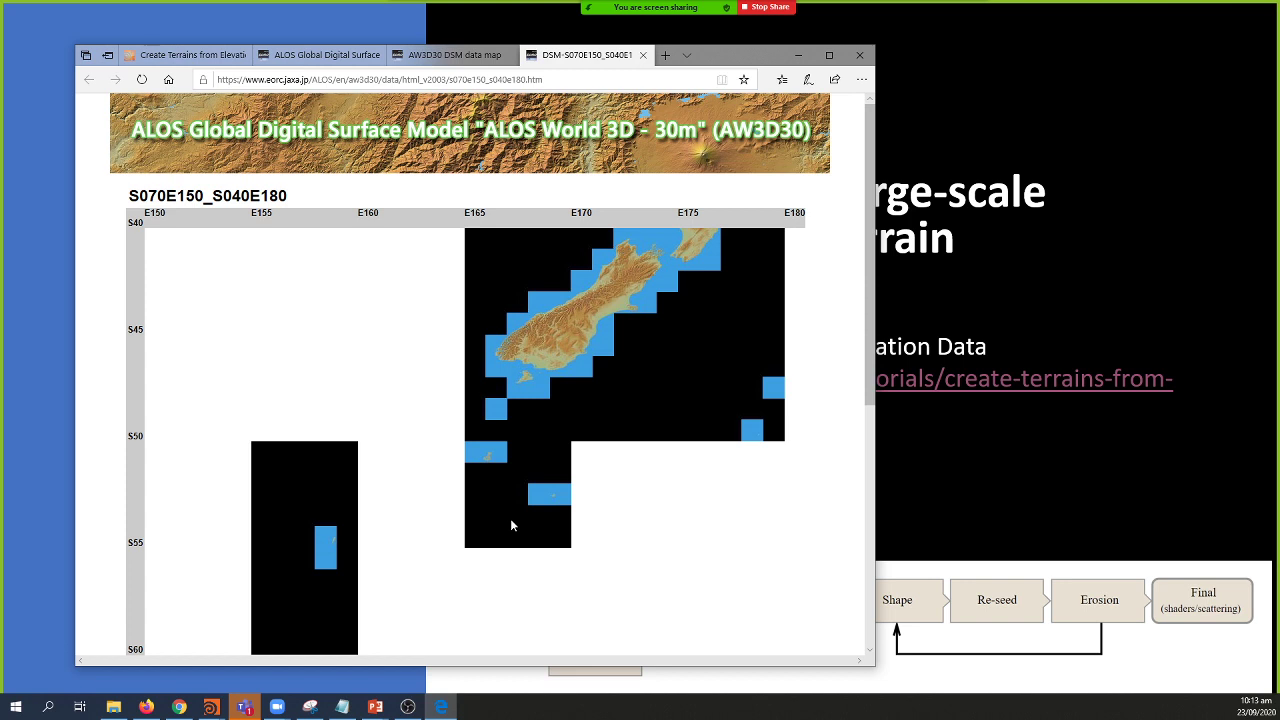
pyautogui.click(515, 350)
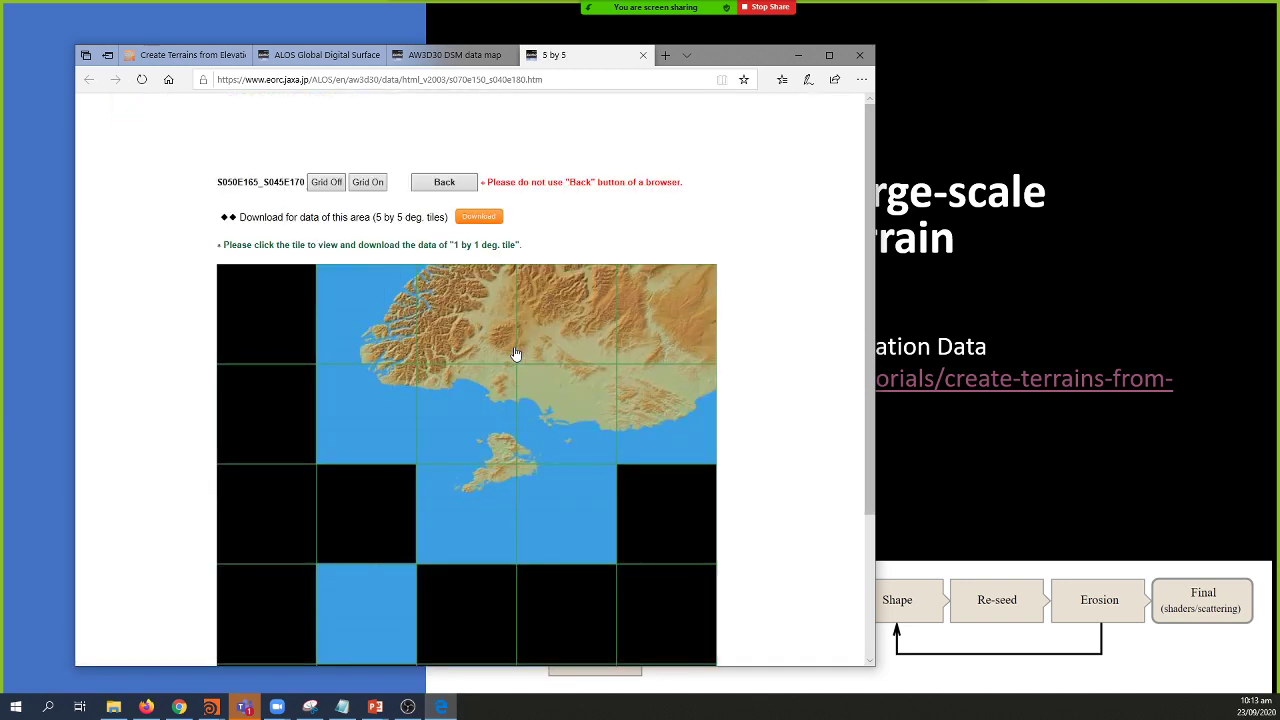
pyautogui.click(392, 326)
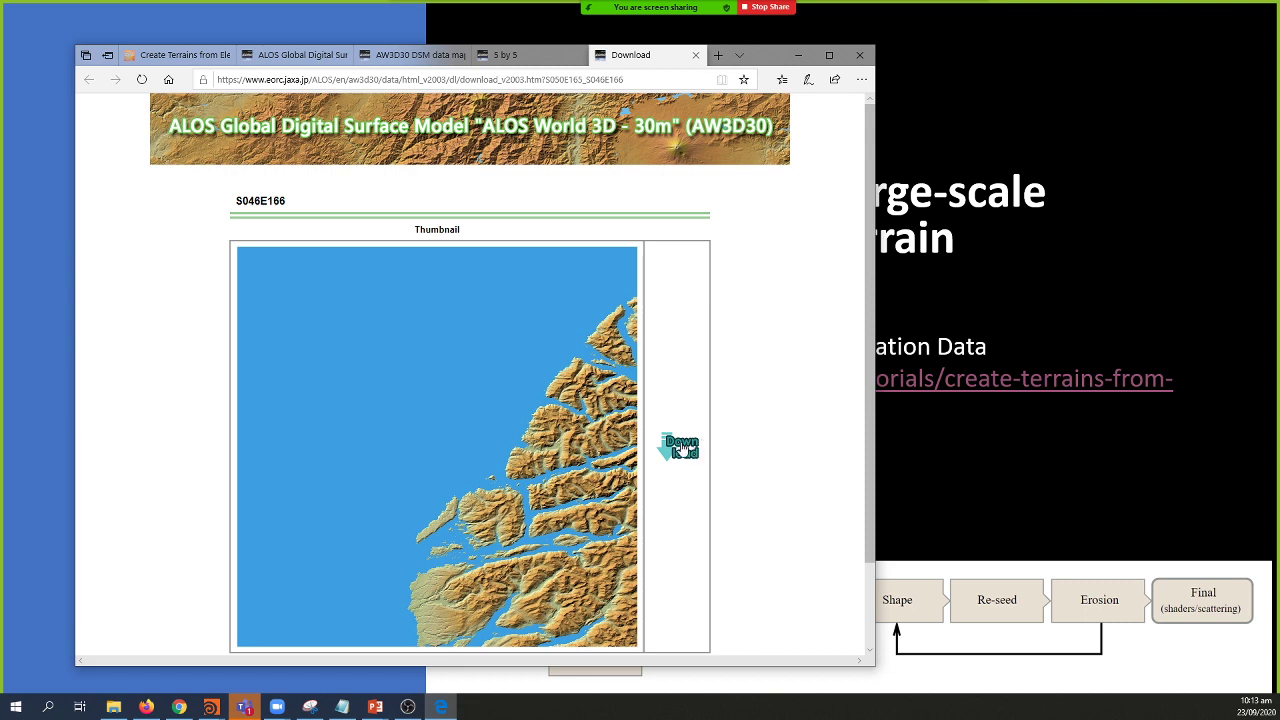
pyautogui.scroll(-2, 683, 448)
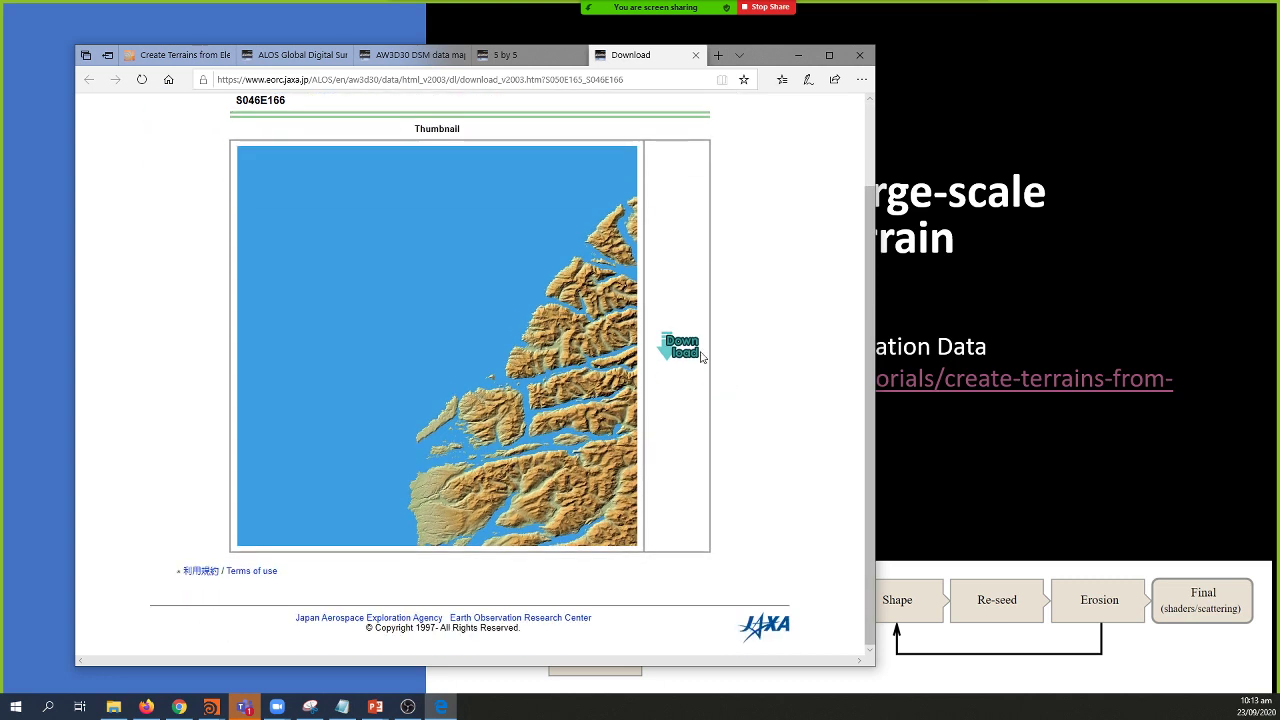
pyautogui.click(682, 346)
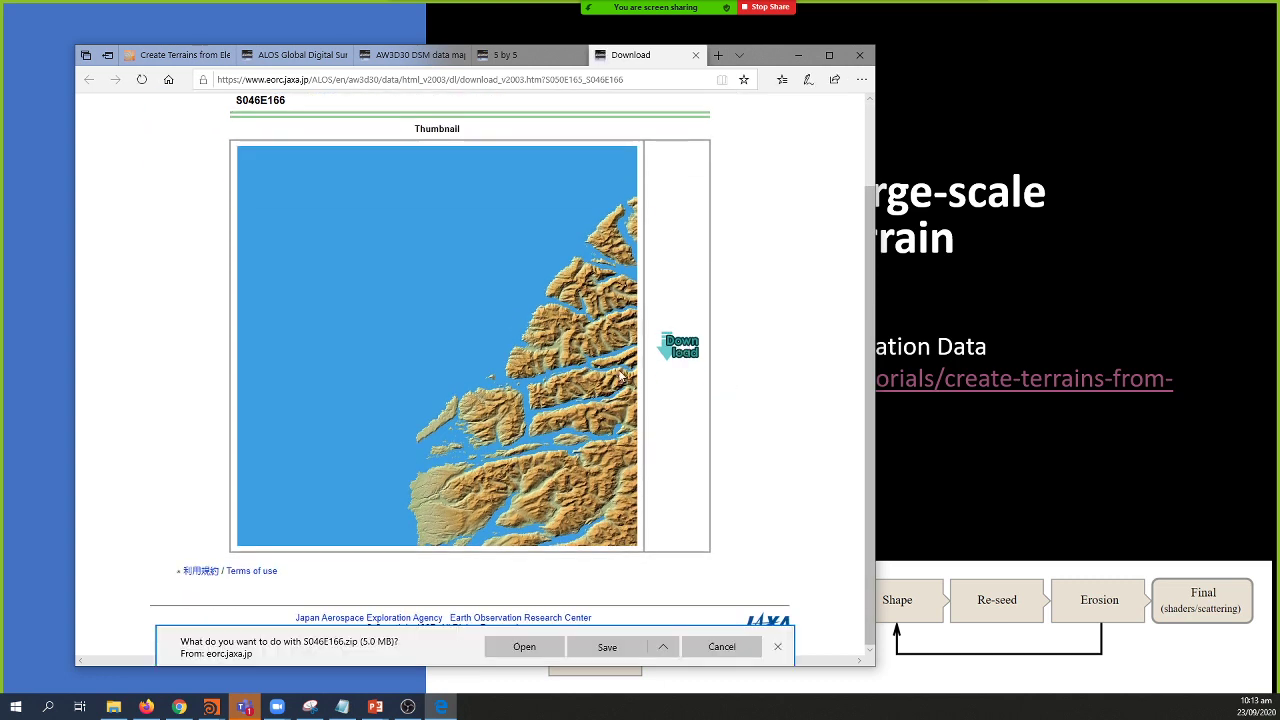
pyautogui.click(606, 647)
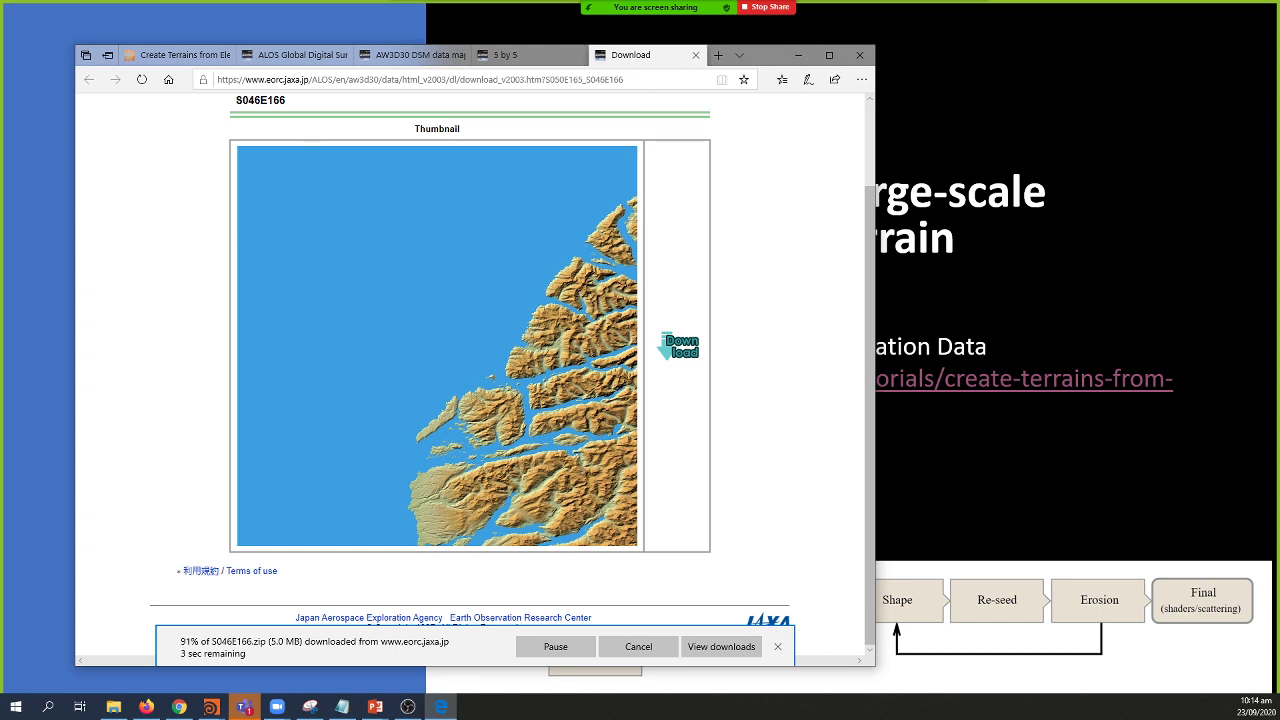
pyautogui.click(146, 707)
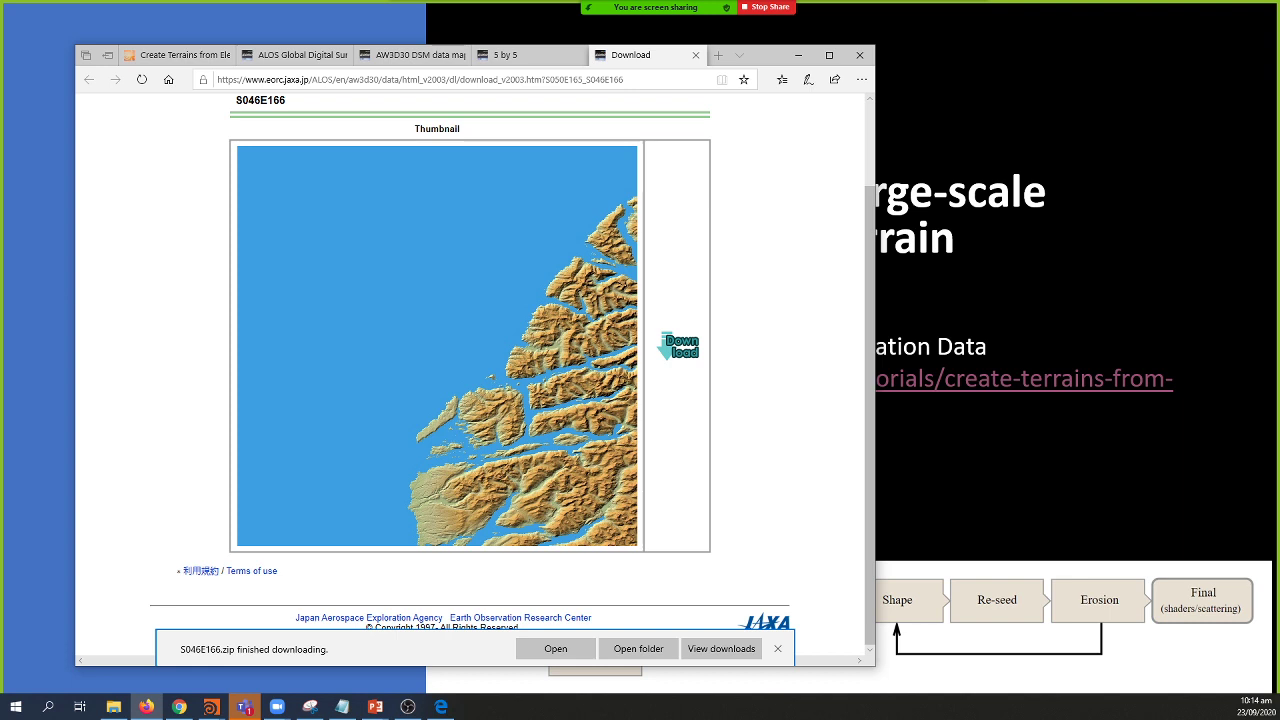
# Step: Open the extracted S046E166 folder and preview the DSM.tif elevation image in Photo Viewer
pyautogui.click(625, 650)
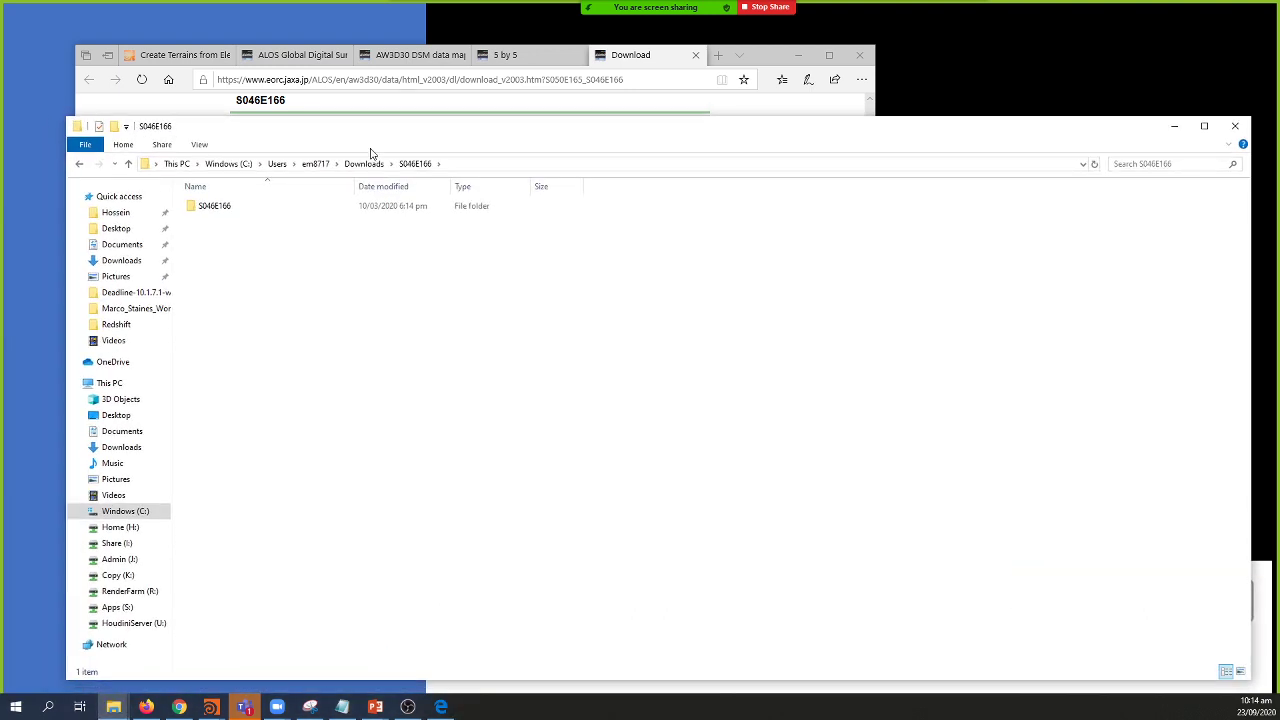
pyautogui.doubleClick(218, 206)
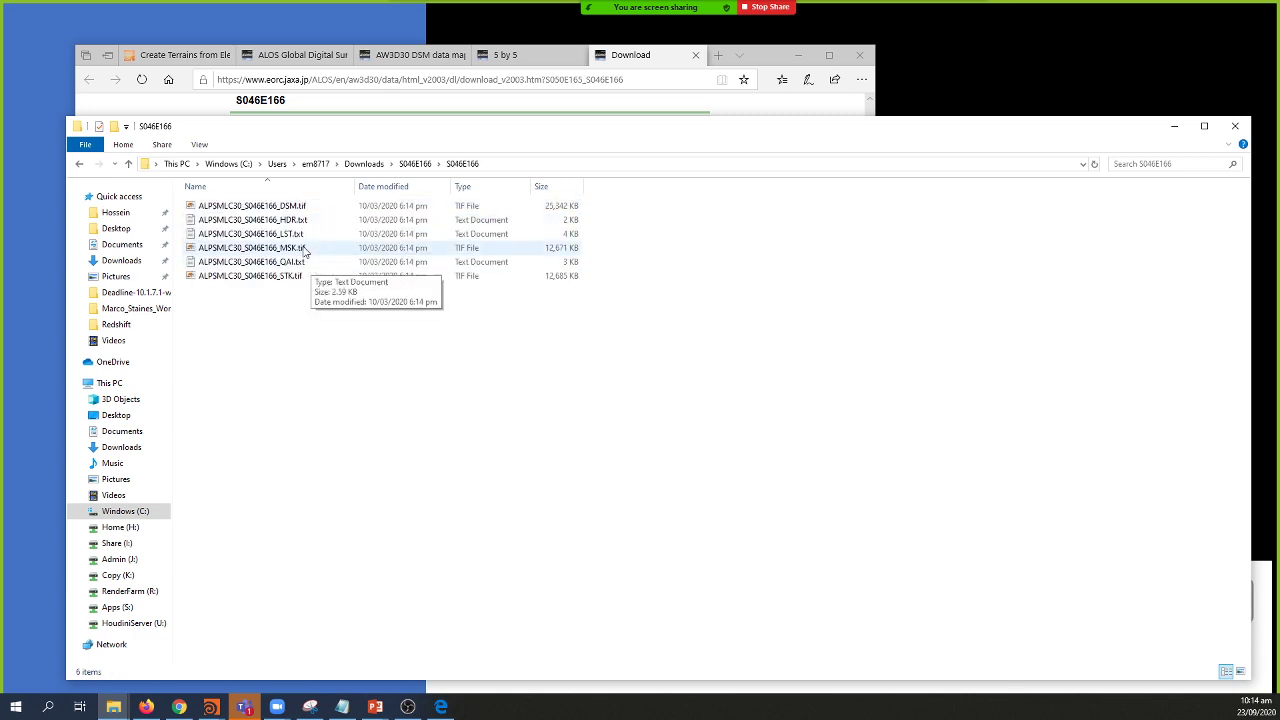
pyautogui.doubleClick(314, 207)
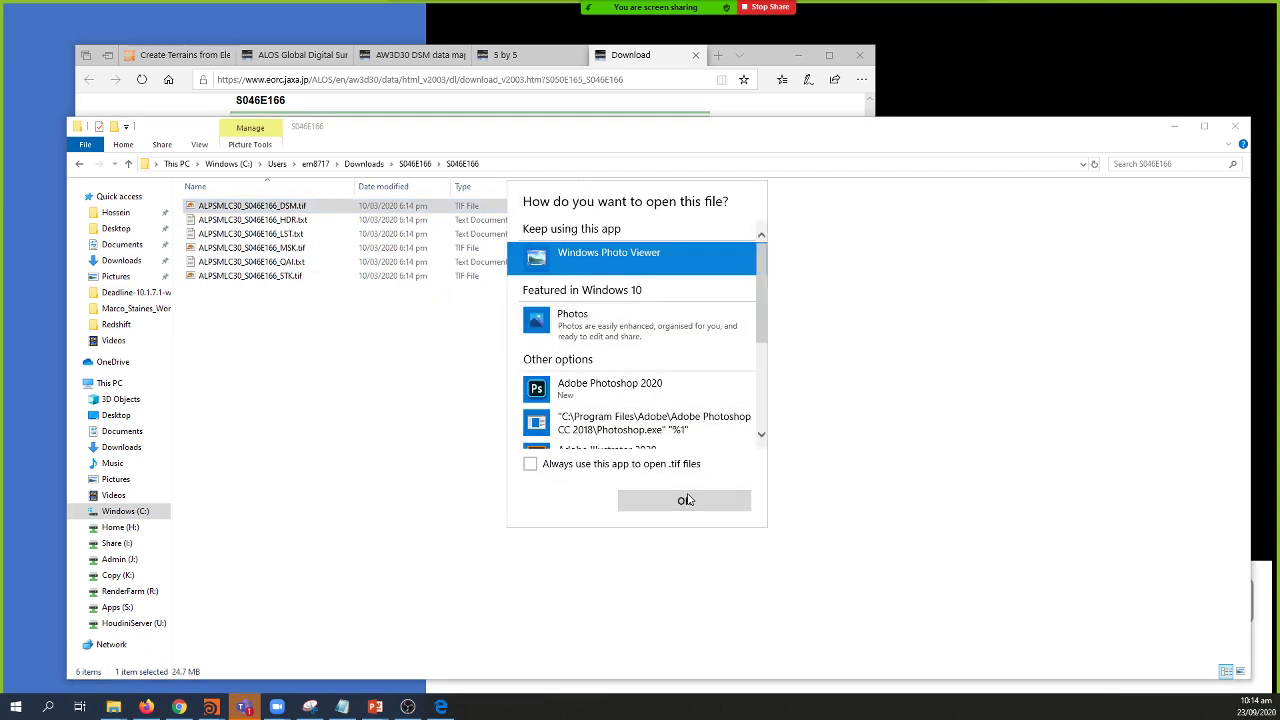
pyautogui.click(684, 500)
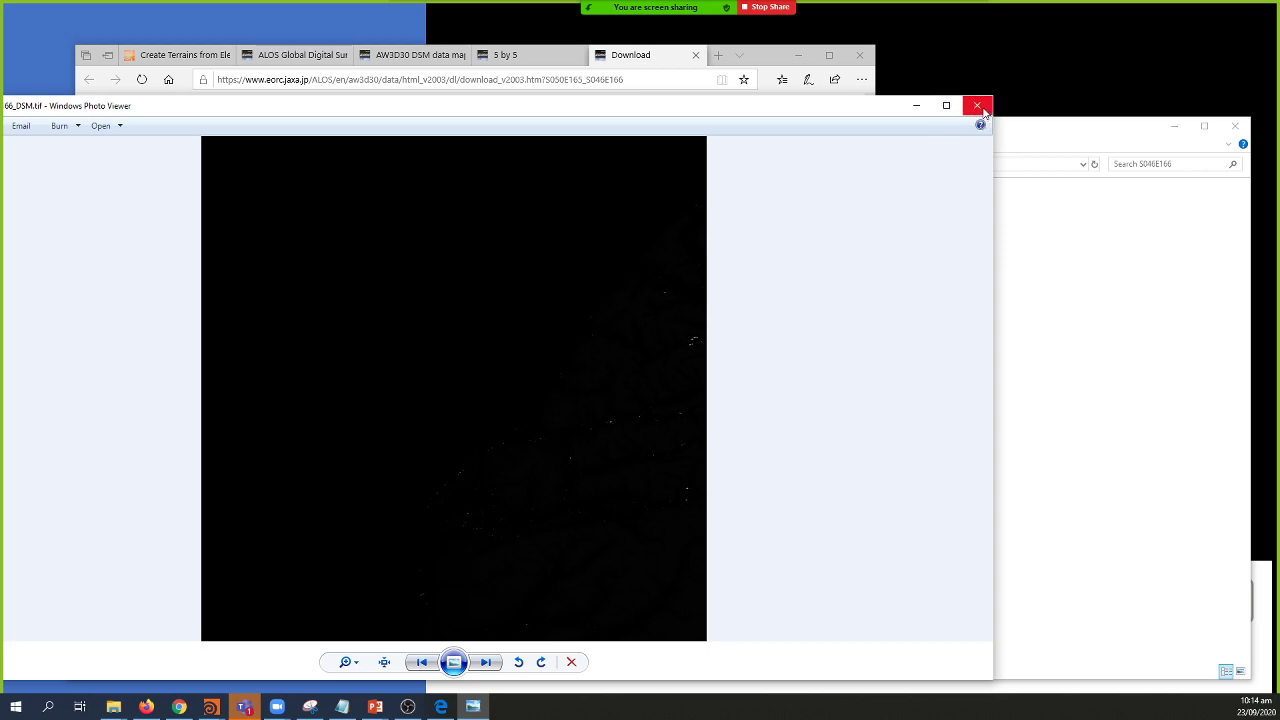
pyautogui.click(978, 106)
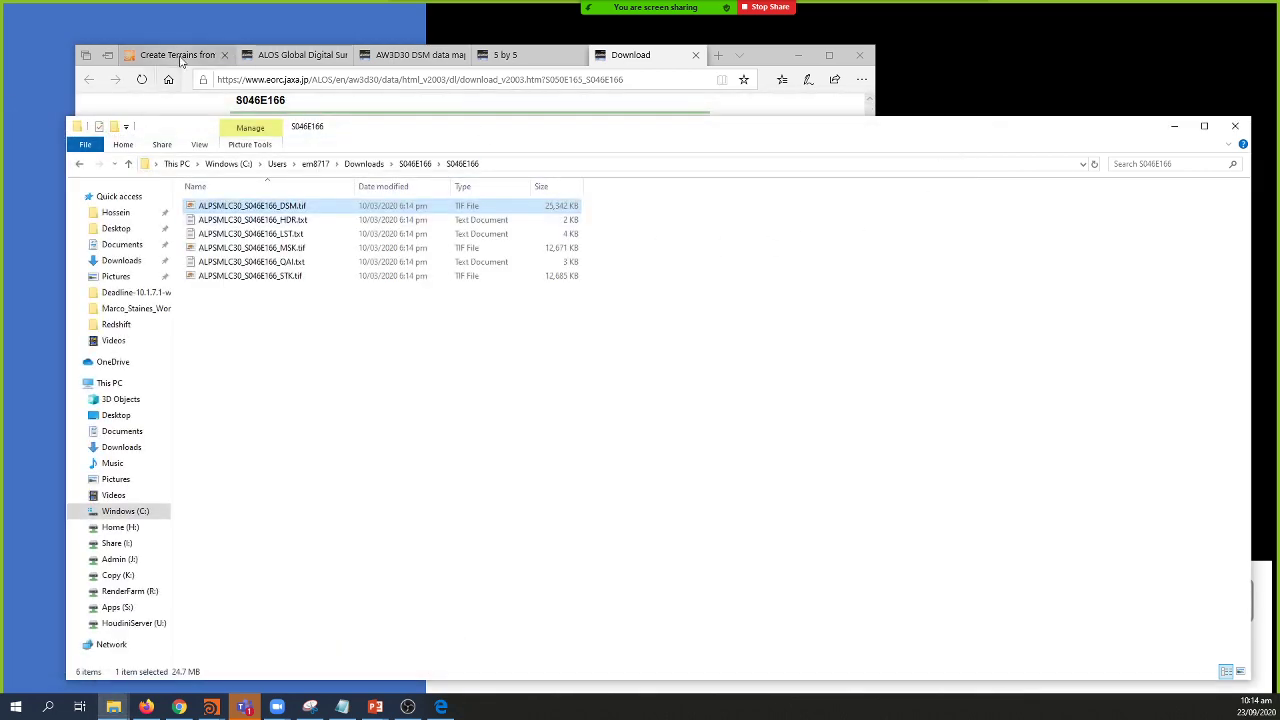
# Step: Review the SideFX tutorial's Houdini HeightField settings, selecting the Input Min value -1
pyautogui.click(178, 56)
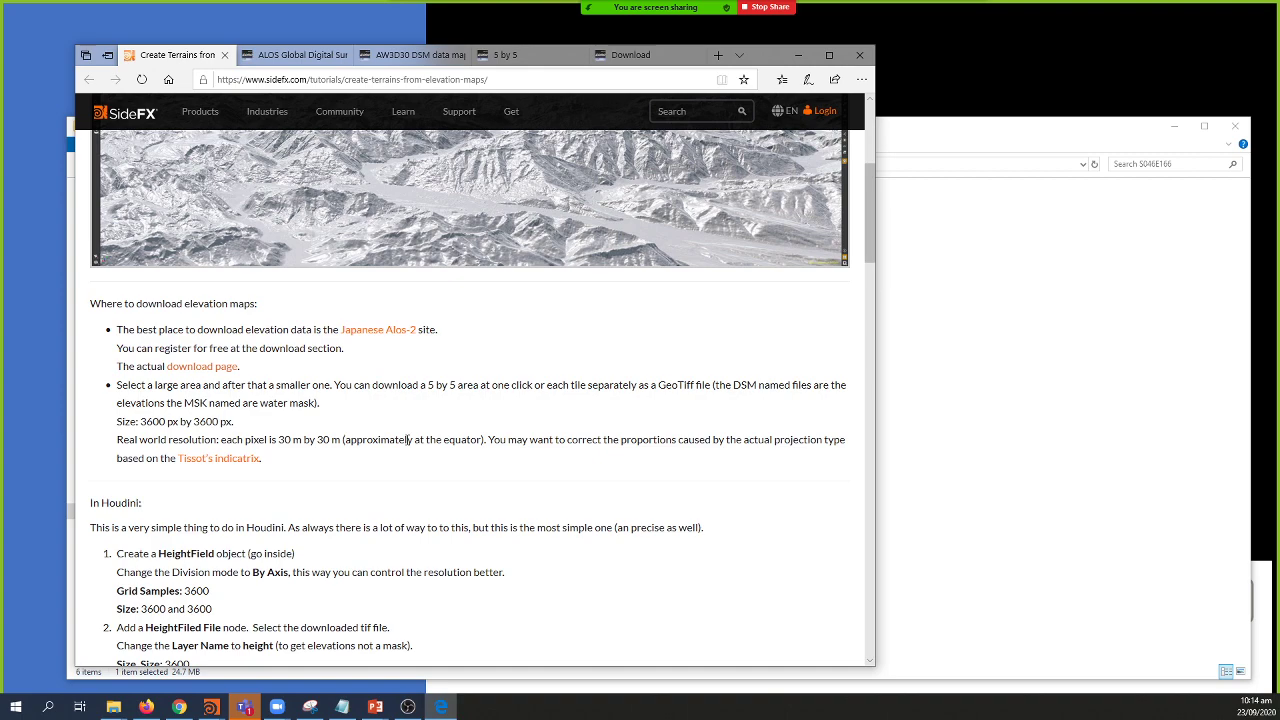
pyautogui.scroll(-3, 409, 440)
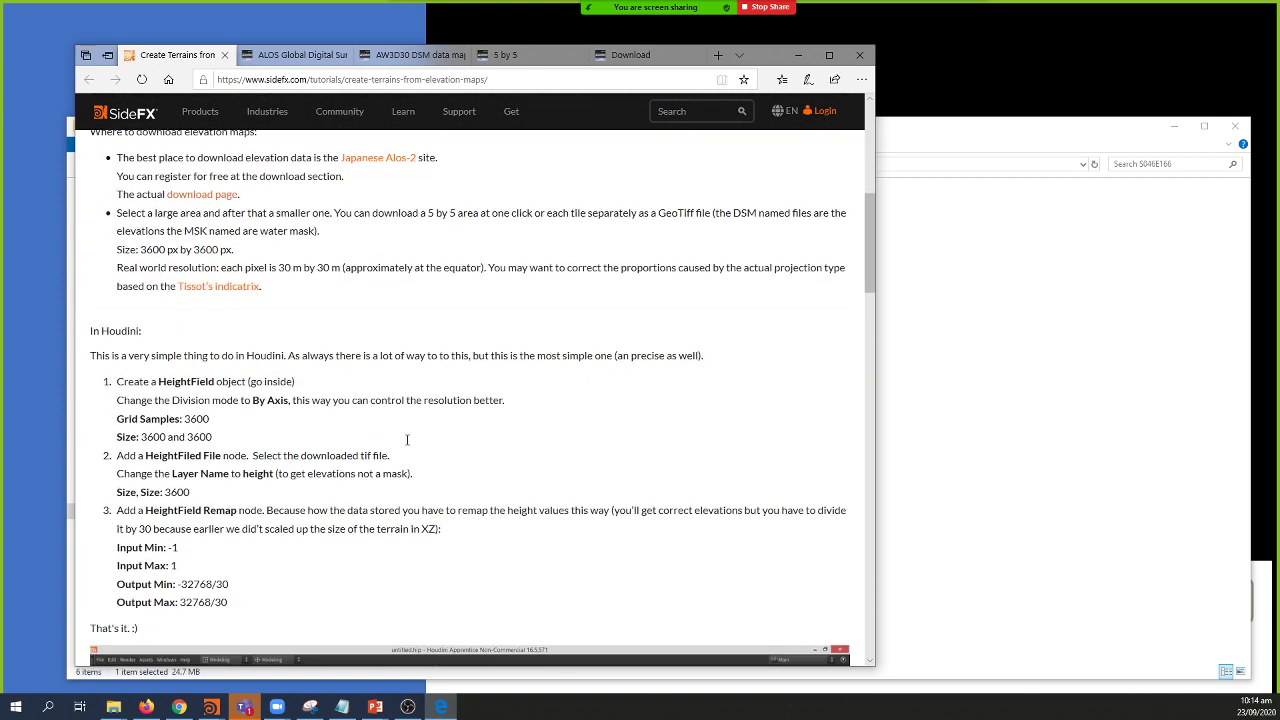
pyautogui.scroll(-4, 407, 440)
pyautogui.scroll(2, 408, 436)
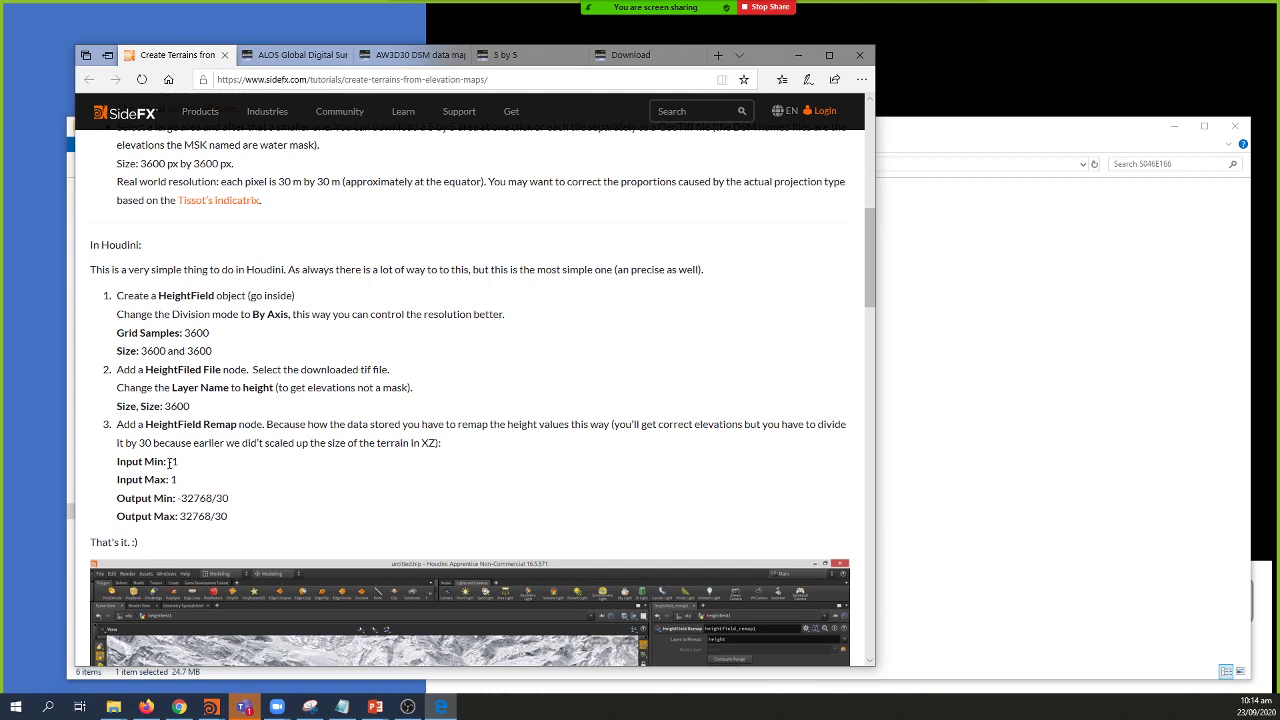
pyautogui.doubleClick(172, 461)
# Step: Bring Houdini forward, exit the heightfield paint tool, and return to the S046E166 files
pyautogui.click(285, 645)
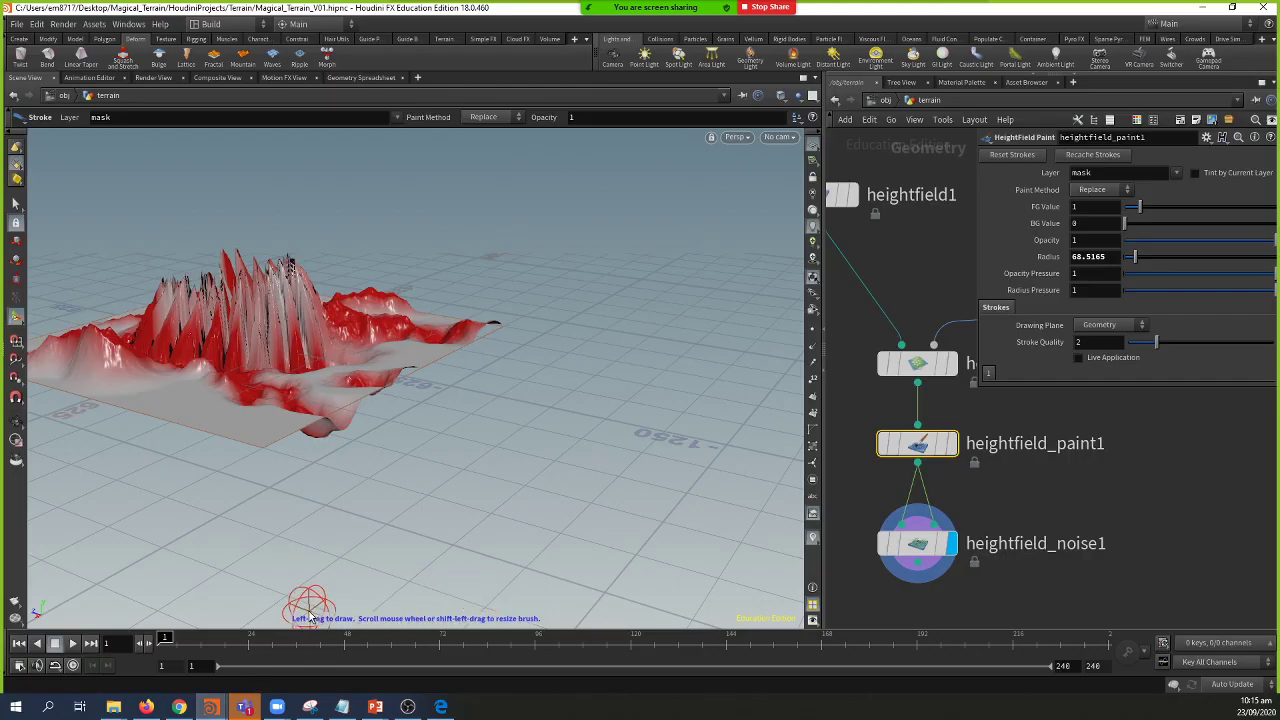
pyautogui.press('Escape')
pyautogui.hotkey('alt', 'Tab')
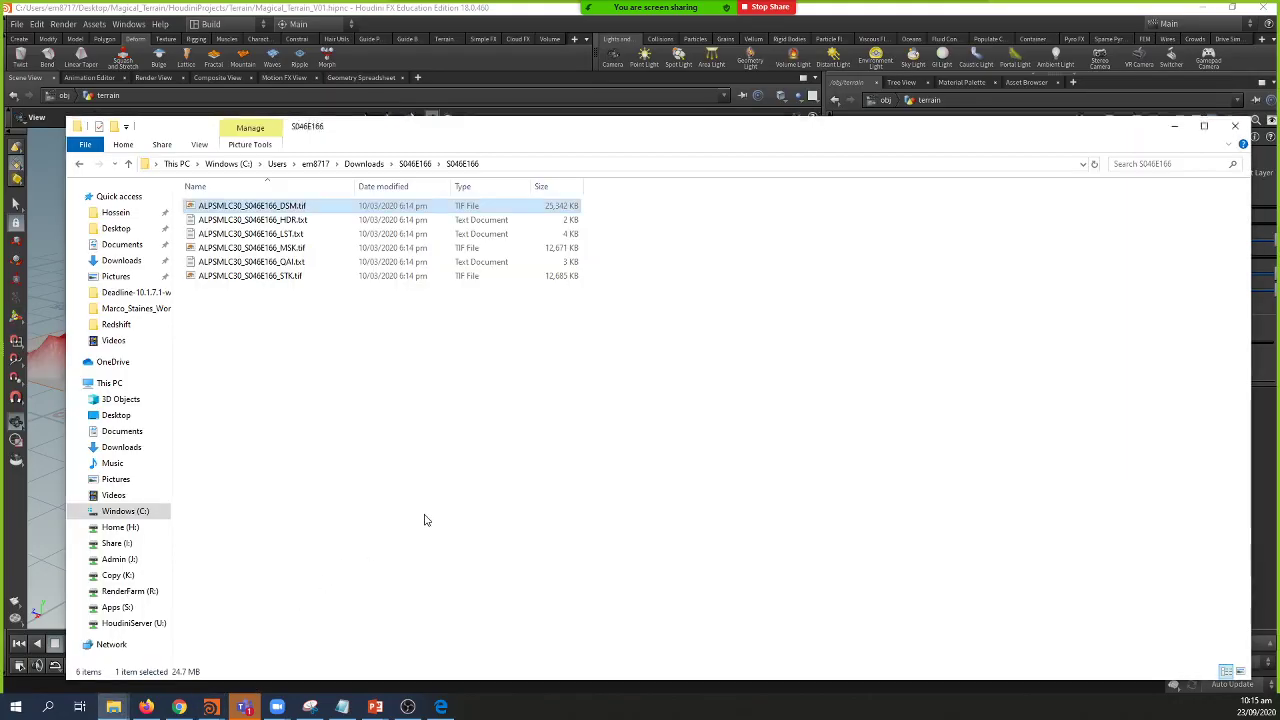
# Step: Navigate to Teaching > Support Data > Resources in your work folder
pyautogui.click(418, 166)
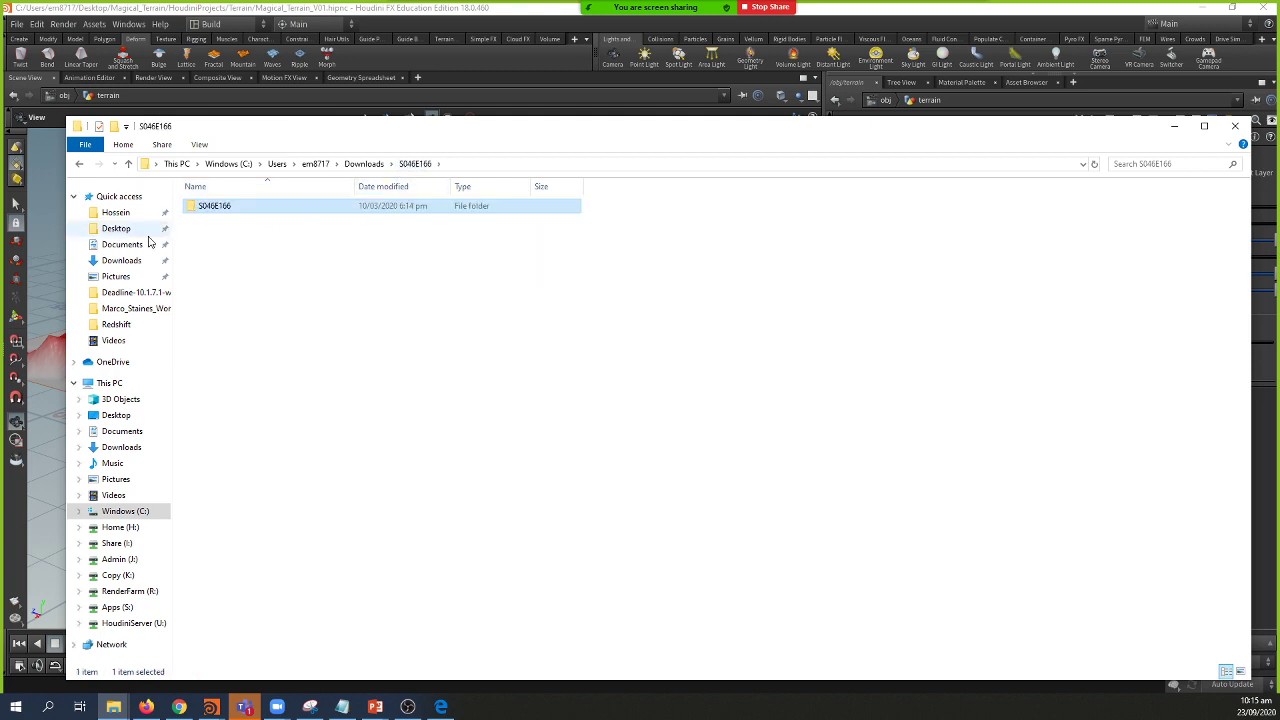
pyautogui.click(125, 213)
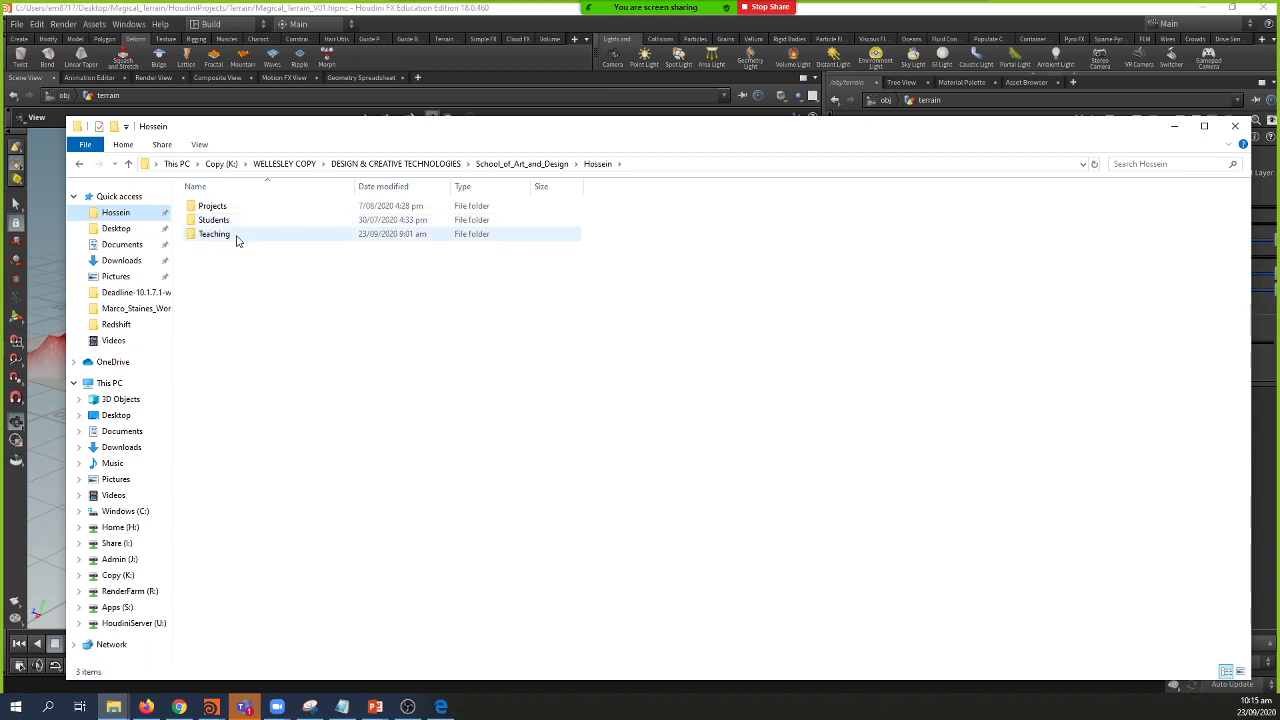
pyautogui.doubleClick(236, 237)
pyautogui.doubleClick(224, 292)
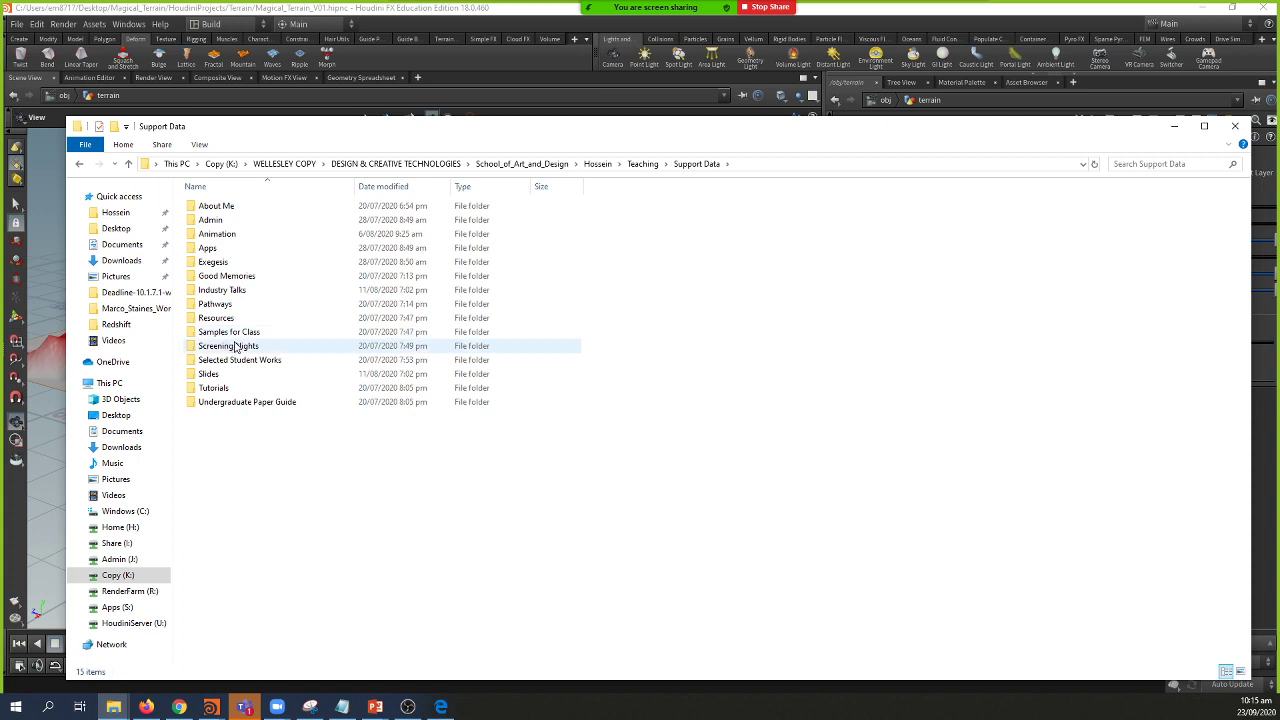
pyautogui.click(248, 318)
pyautogui.doubleClick(248, 318)
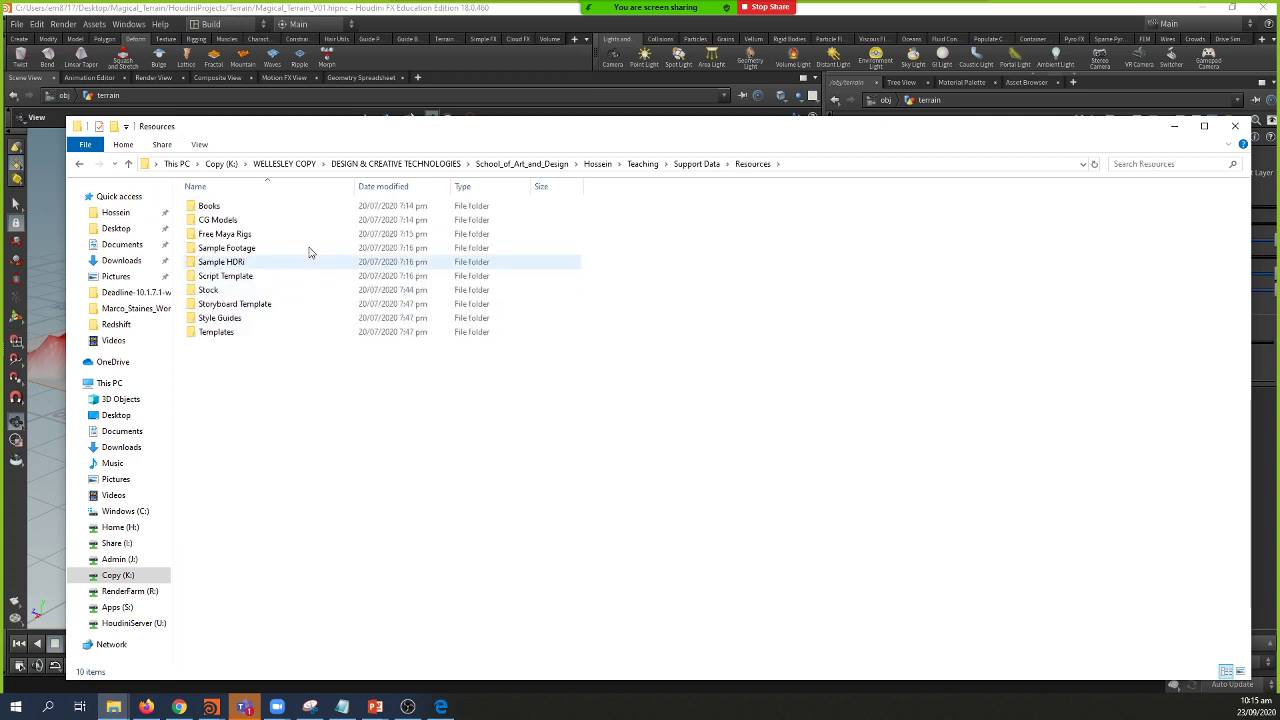
# Step: Create a 'Sattelite Data' folder in Resources holding S046E166, and select its path
pyautogui.click(114, 126)
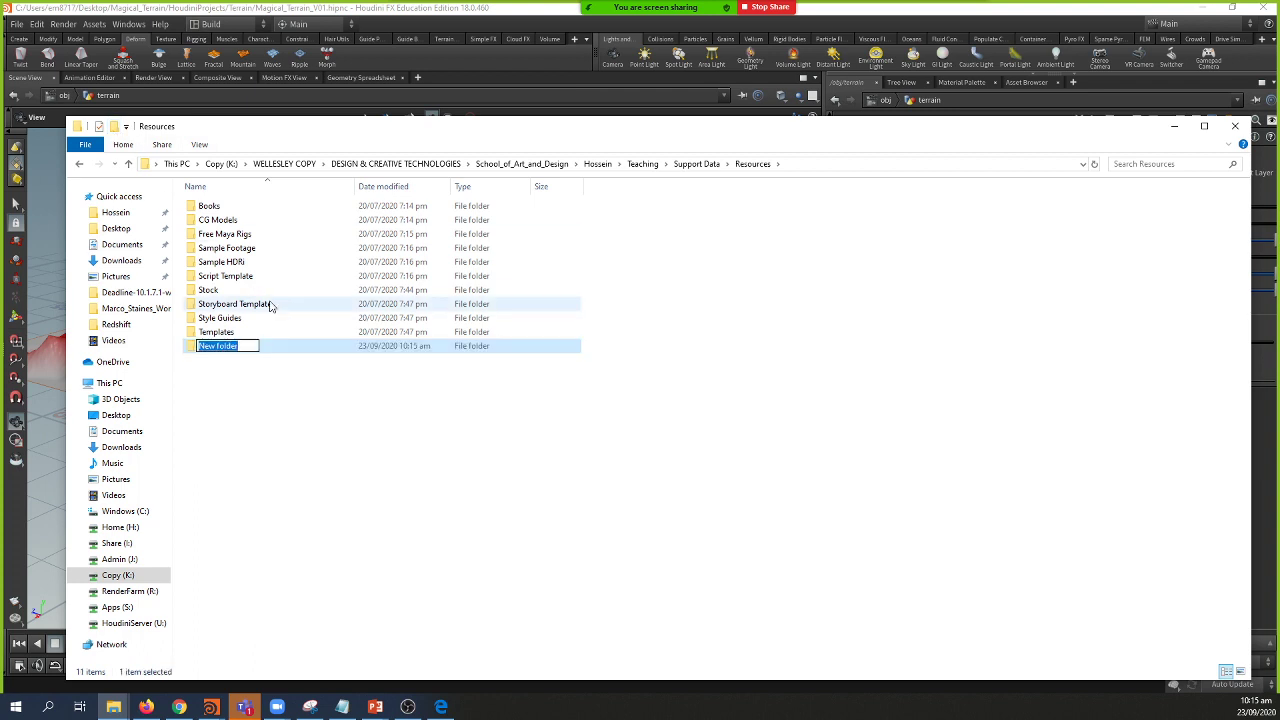
pyautogui.write('Sattelite Data')
pyautogui.press('Return')
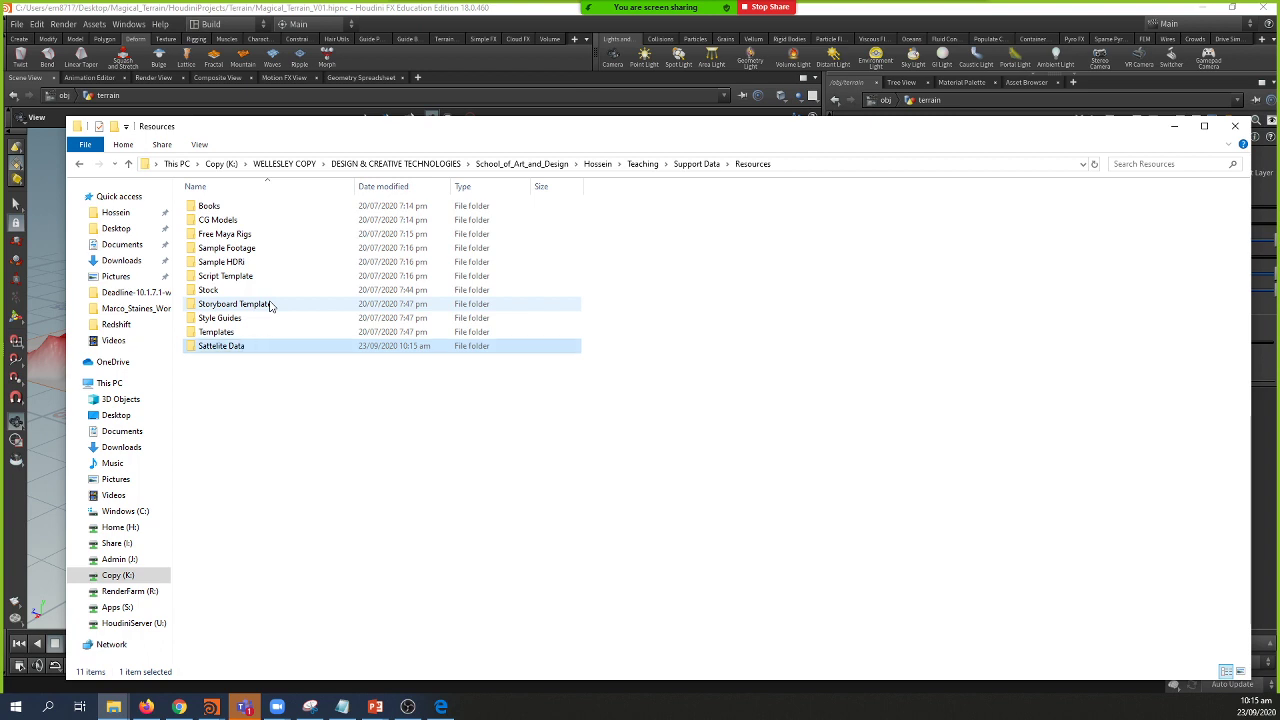
pyautogui.press('Return')
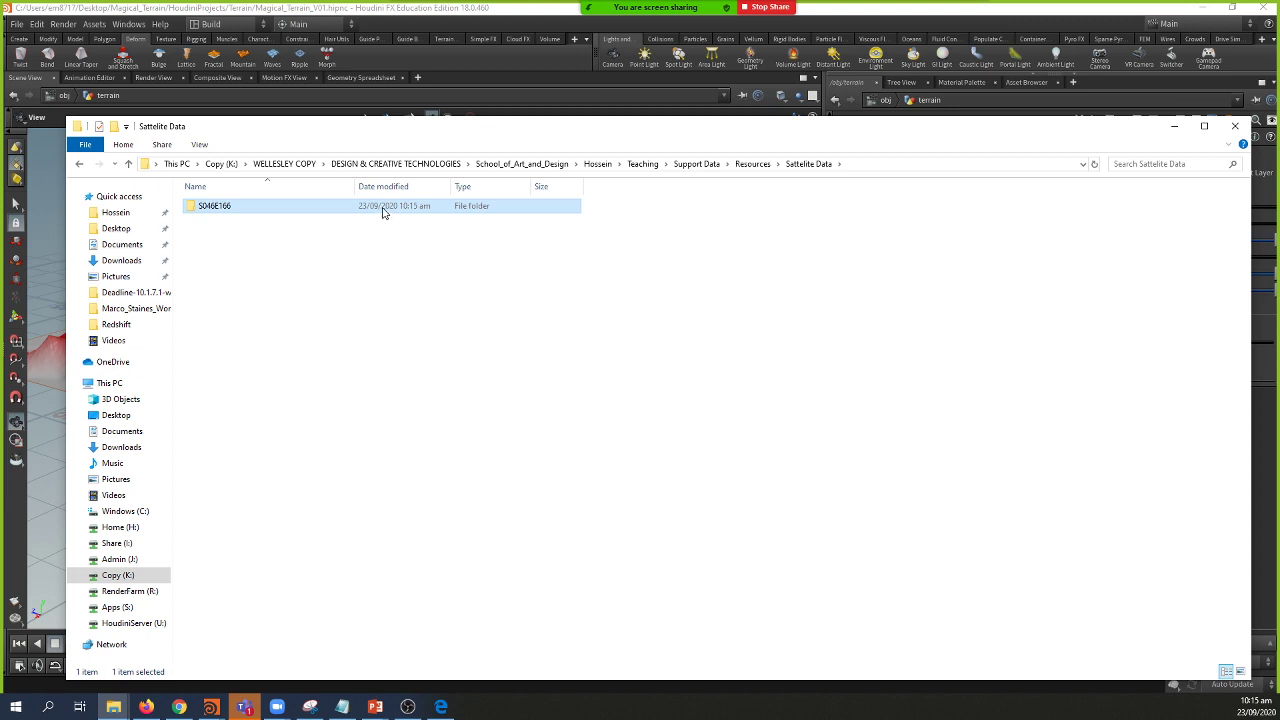
pyautogui.click(79, 163)
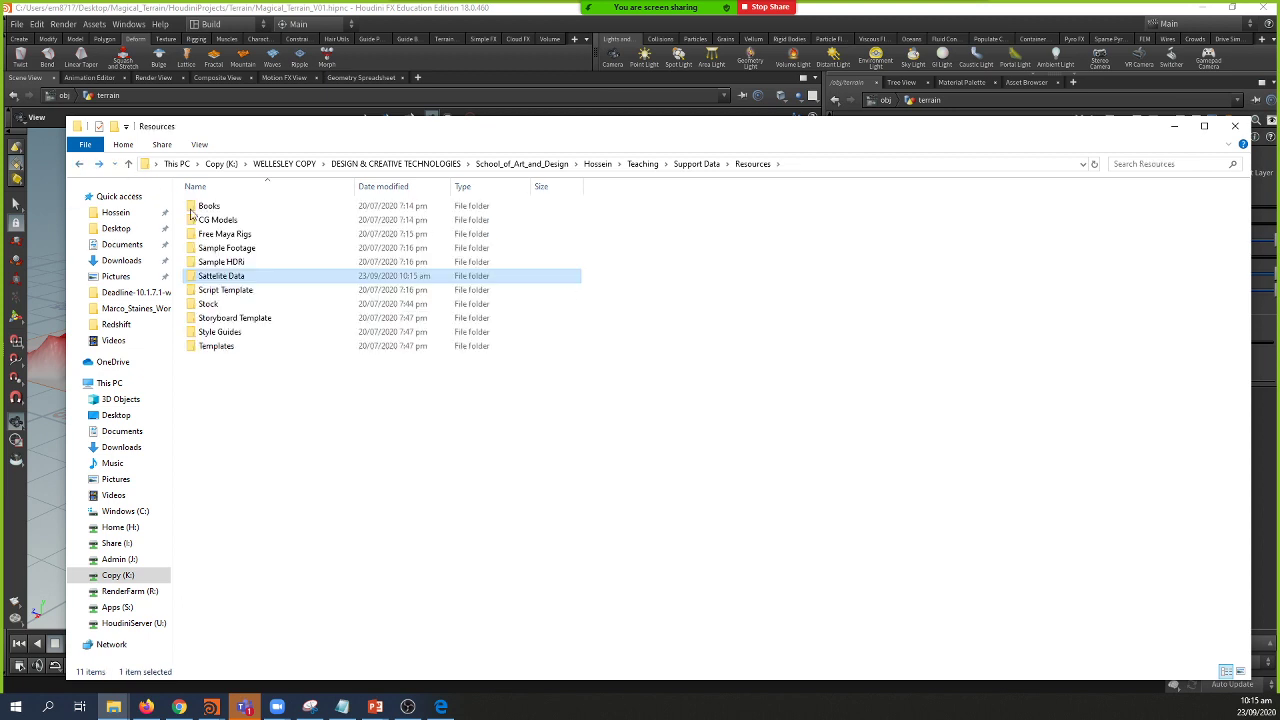
pyautogui.doubleClick(222, 276)
pyautogui.doubleClick(262, 206)
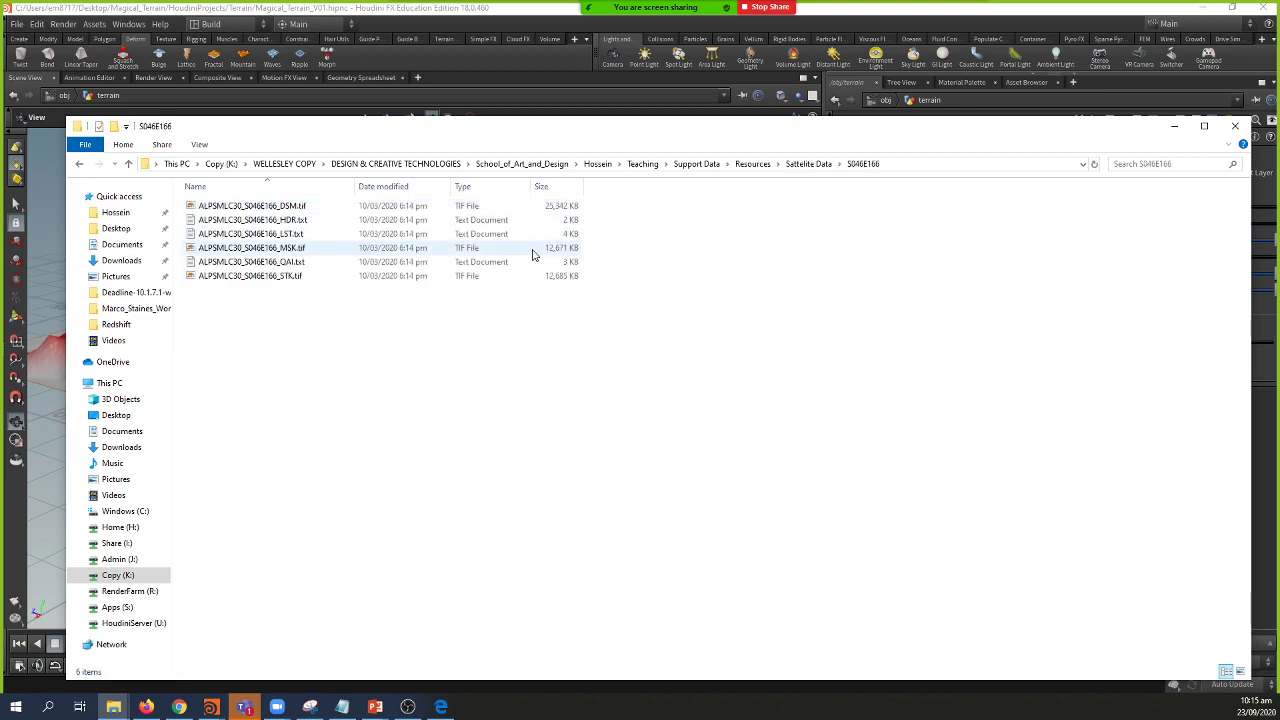
pyautogui.click(919, 164)
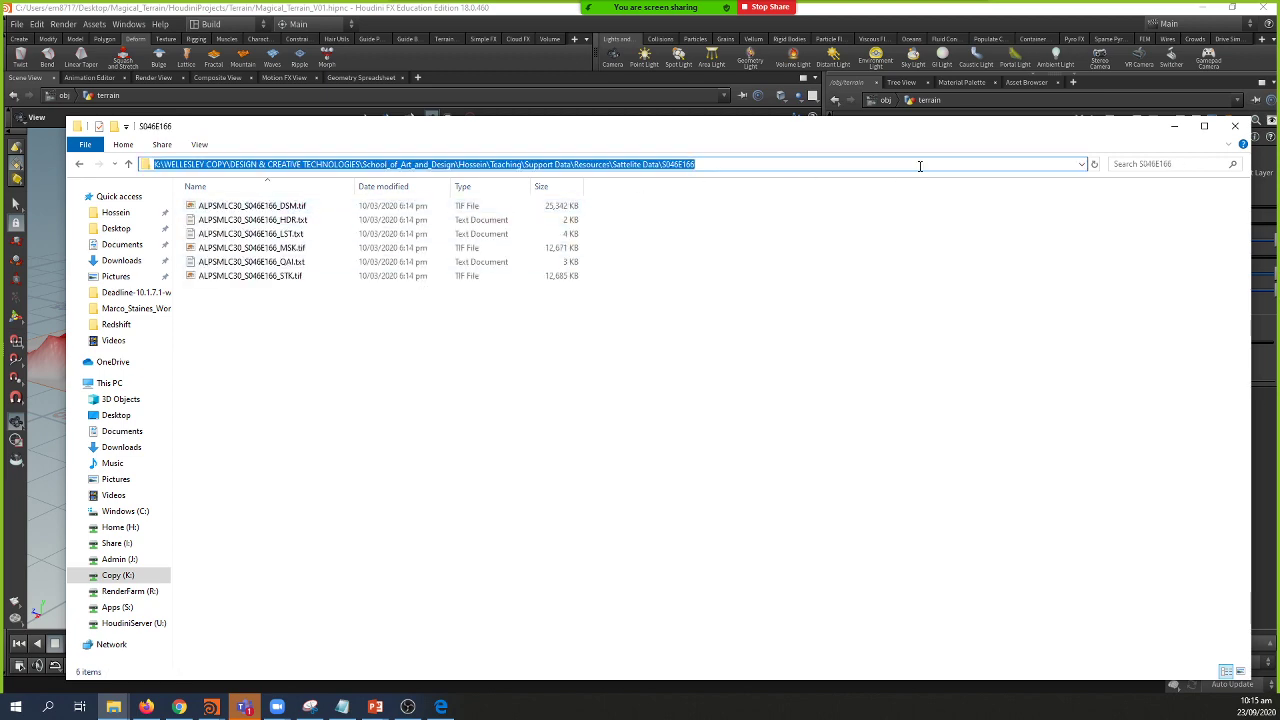
pyautogui.click(887, 20)
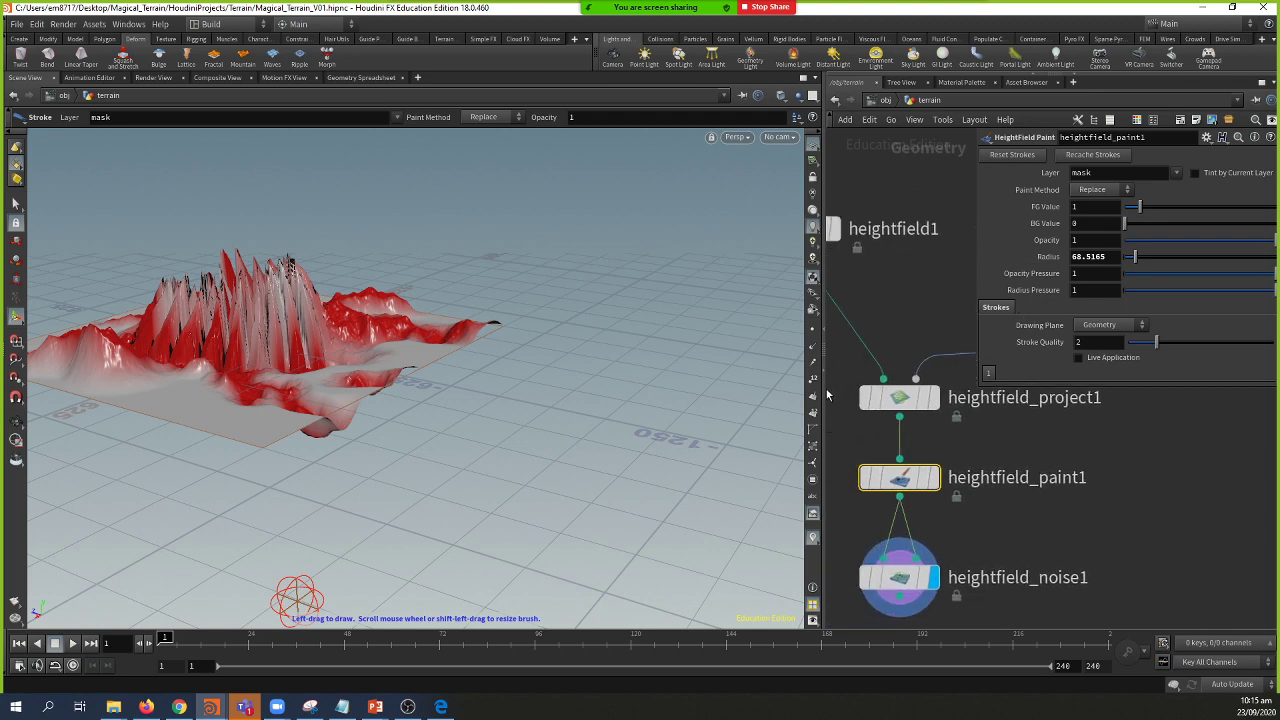
# Step: At object level, turn off the terrain object's display flag
pyautogui.moveTo(826, 395); pyautogui.dragTo(602, 390)
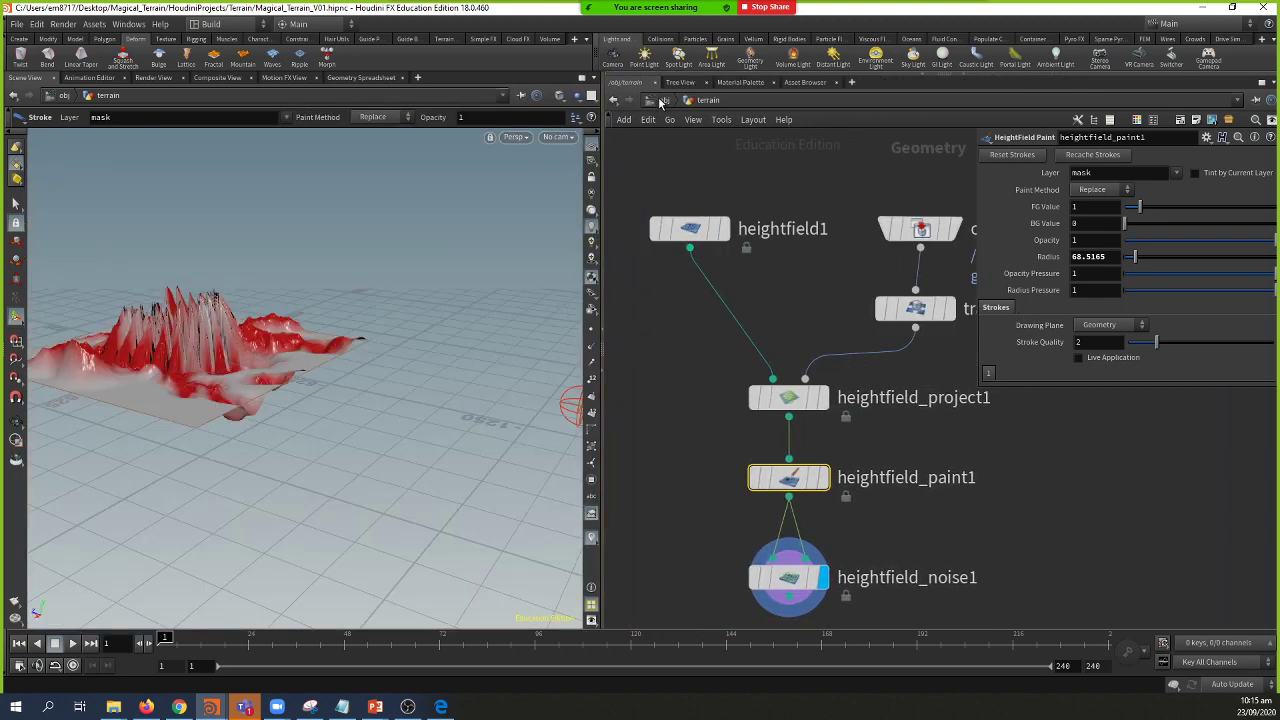
pyautogui.click(661, 101)
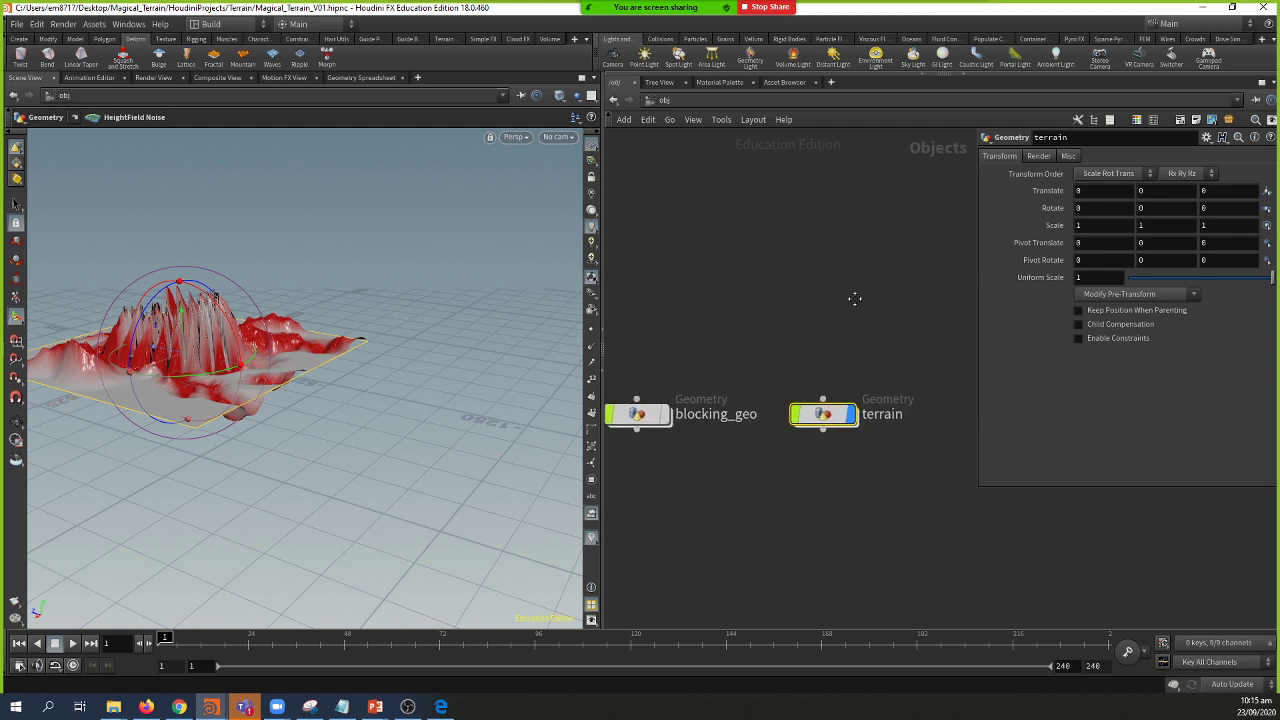
pyautogui.press('p')
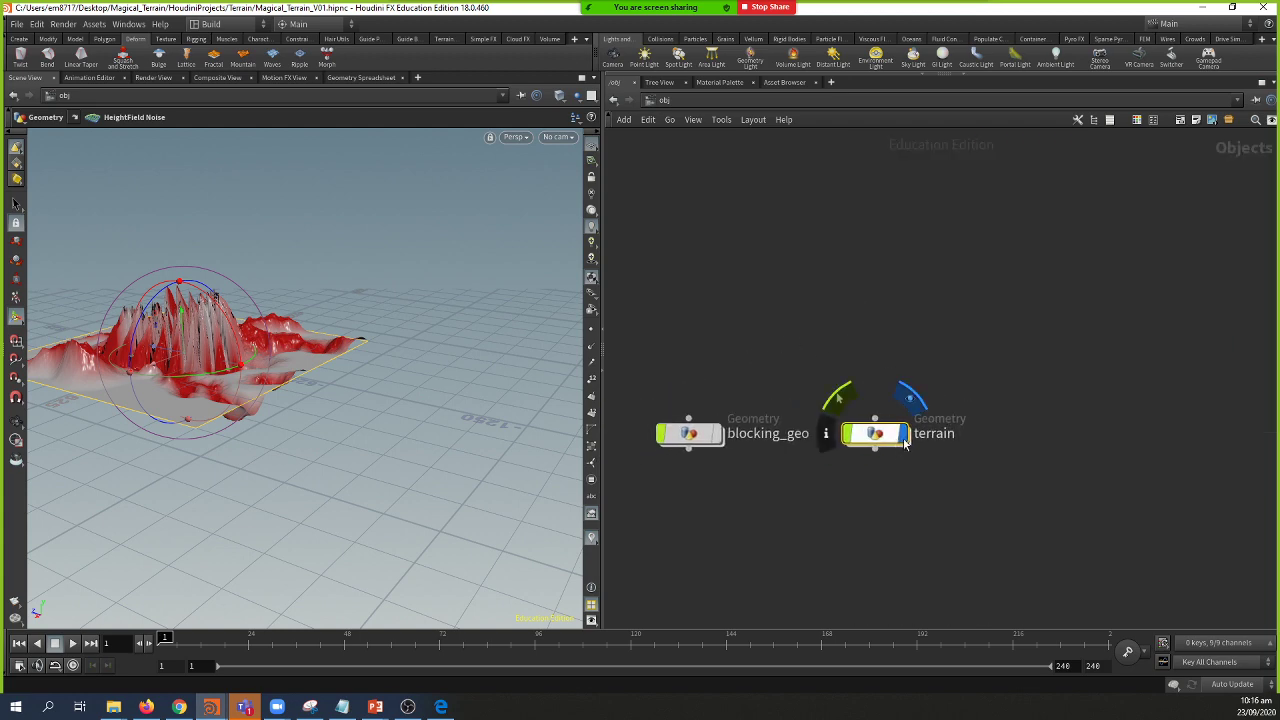
pyautogui.click(905, 443)
# Step: Create a new HeightField object (hf) and go inside it
pyautogui.press('Tab')
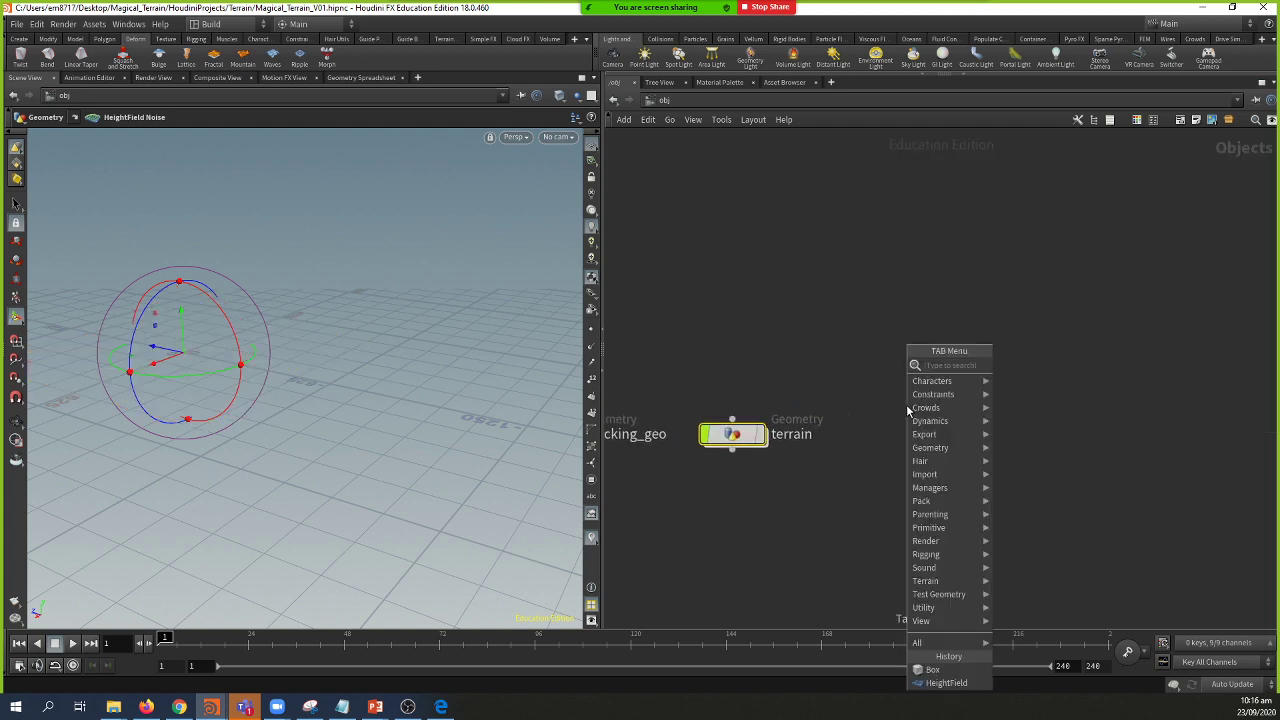
pyautogui.write('hf')
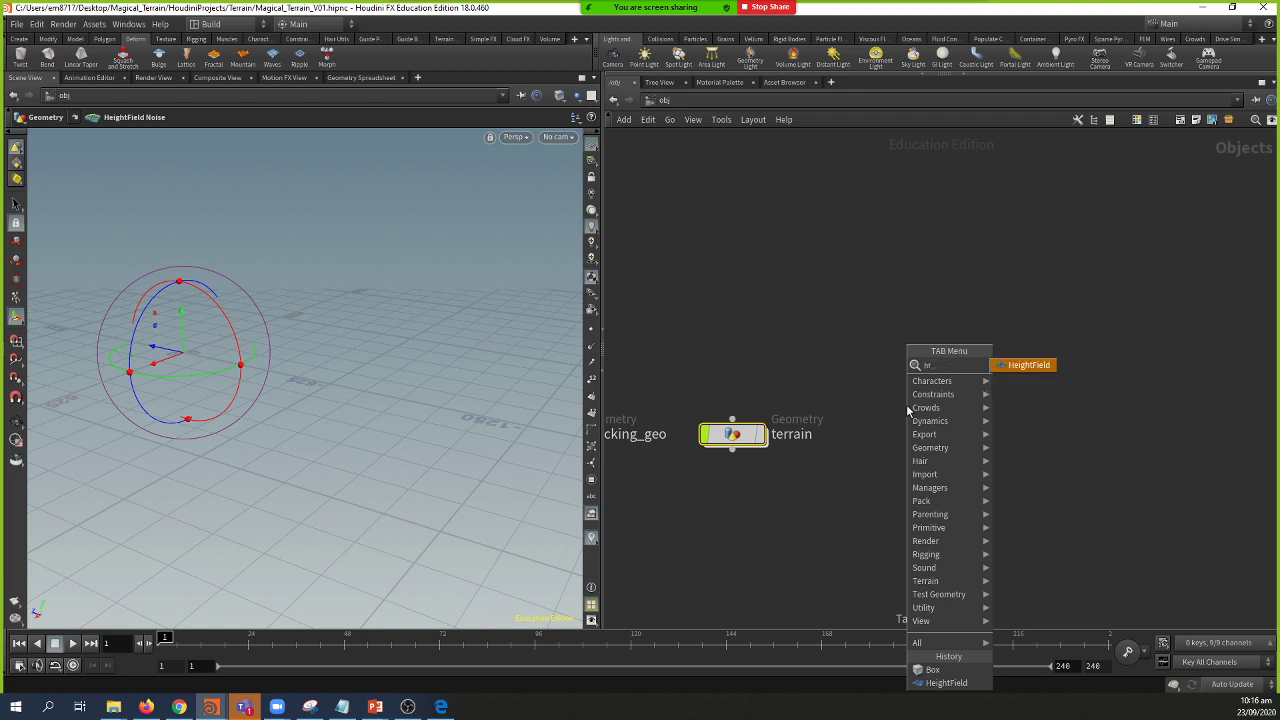
pyautogui.press('Return')
pyautogui.click(906, 406)
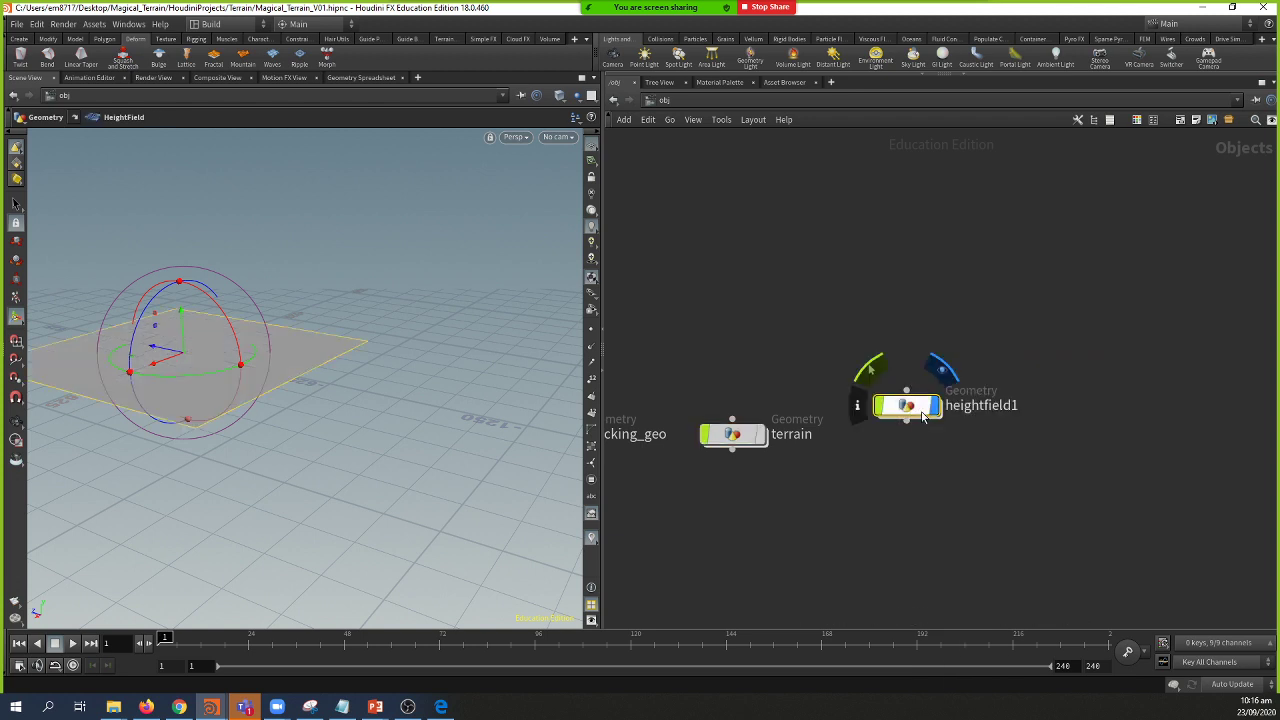
pyautogui.doubleClick(922, 416)
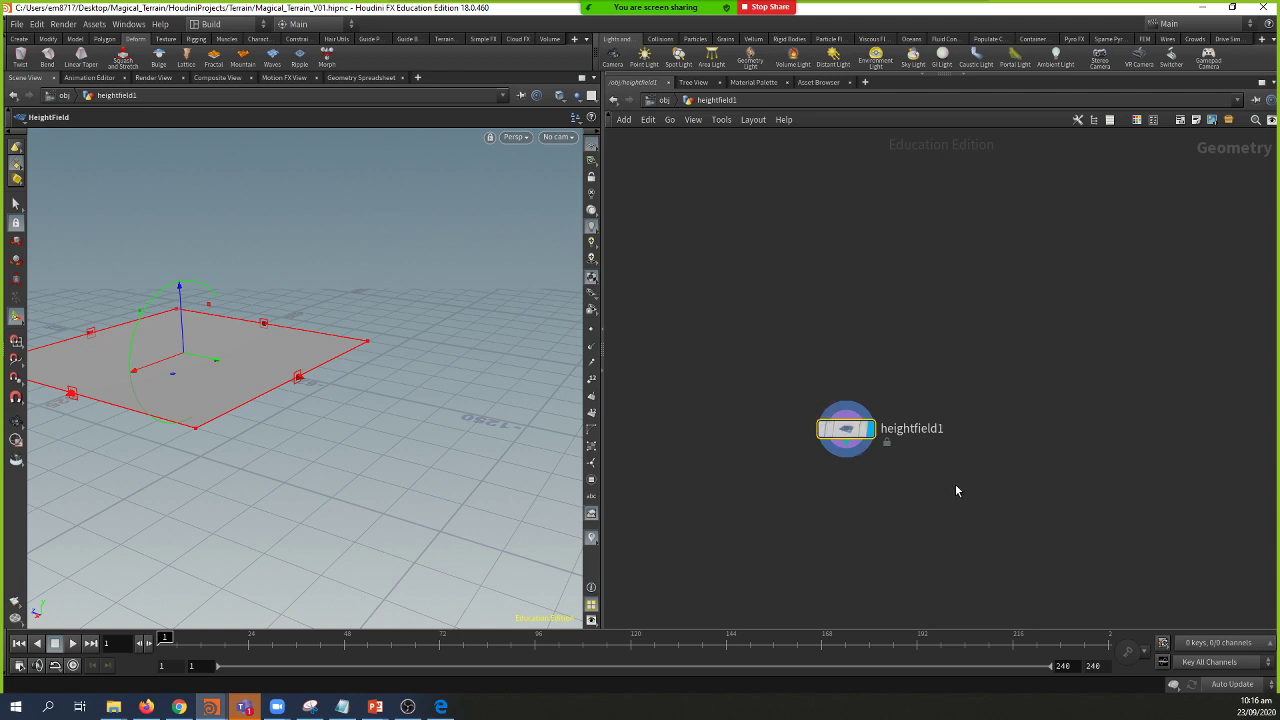
# Step: Replace the default heightfield1 node with a HeightField File node
pyautogui.press('Delete')
pyautogui.press('Tab')
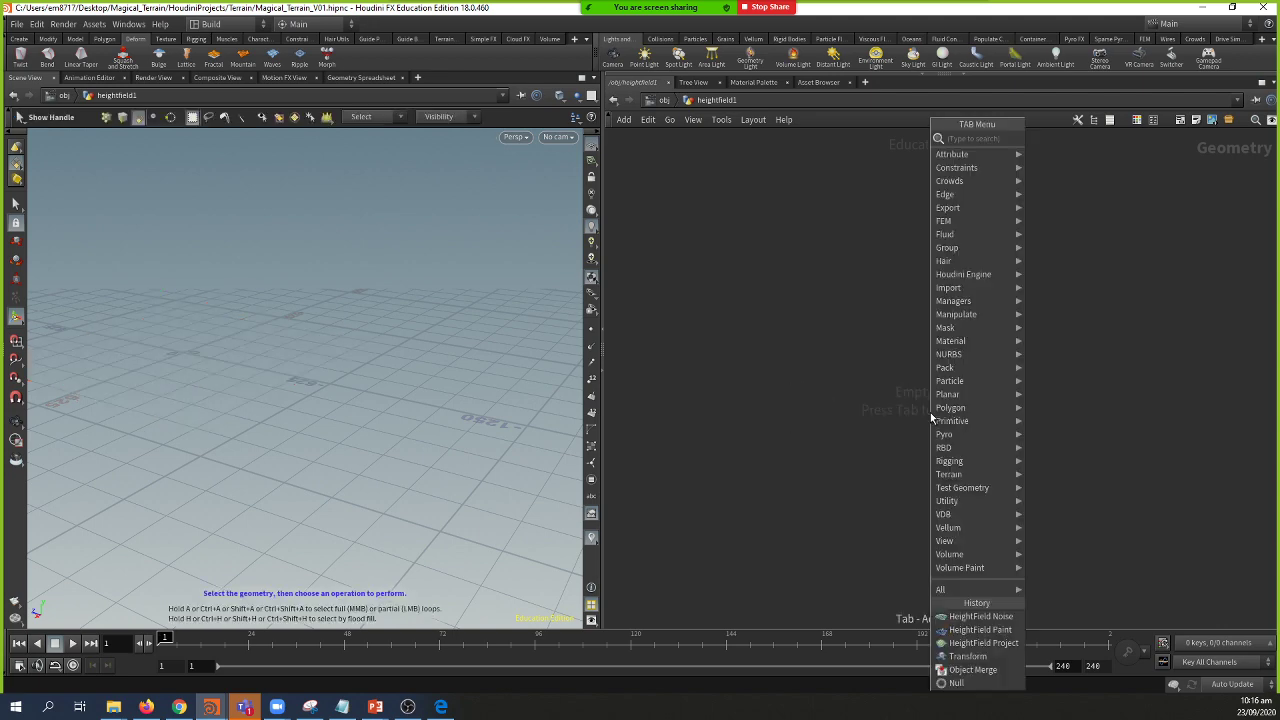
pyautogui.write('hf f')
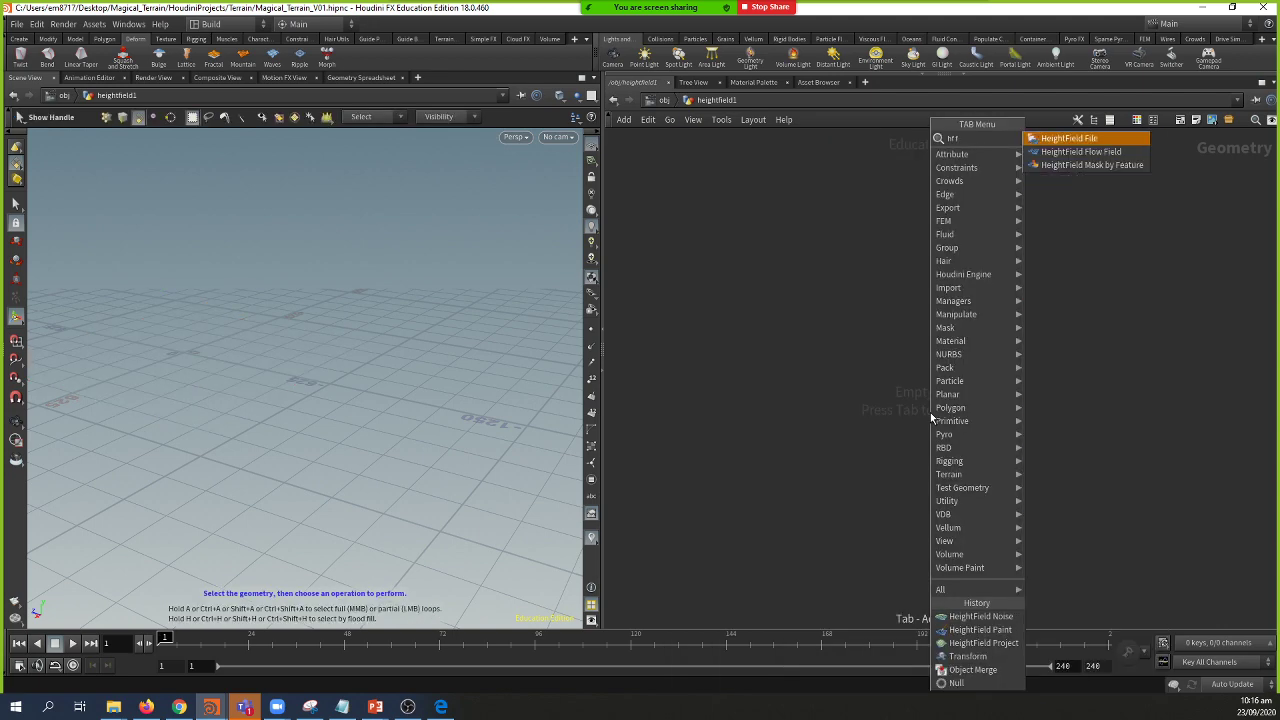
pyautogui.press('Return')
pyautogui.click(929, 416)
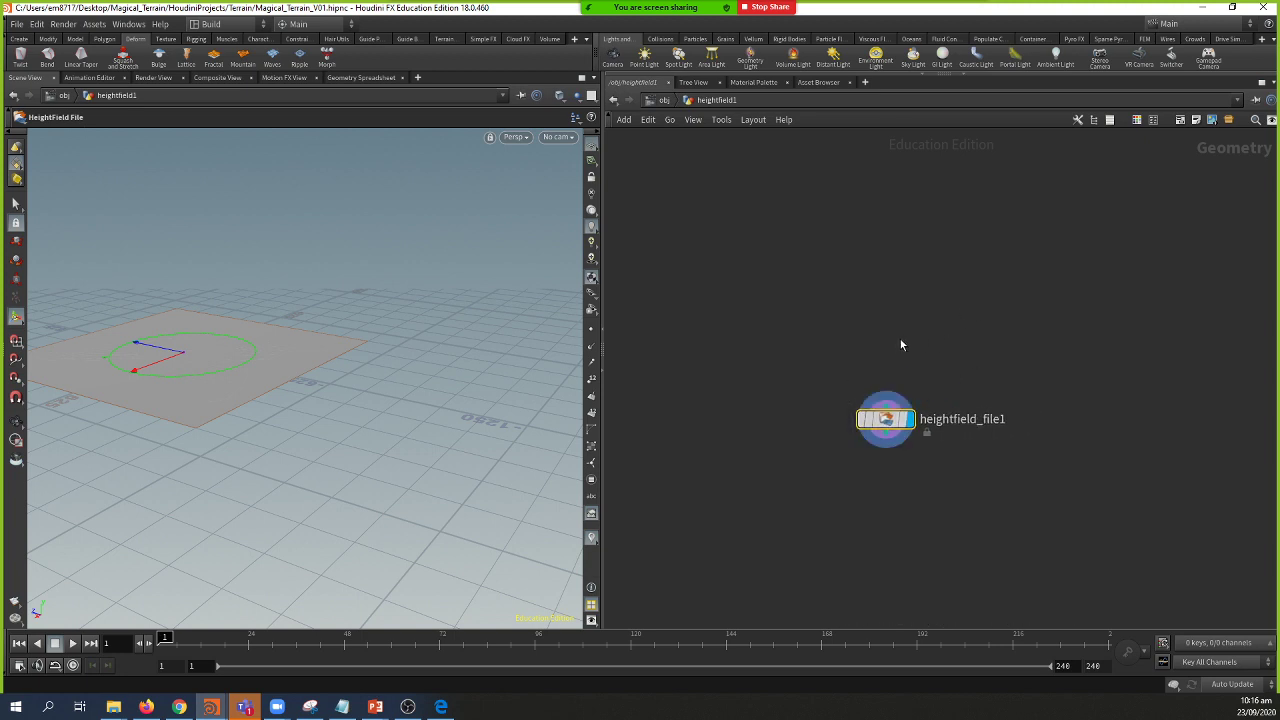
# Step: Load ALPSMLC30_S046E166_DSM.tif from the pasted Sattelite Data path into heightfield_file1
pyautogui.press('p')
pyautogui.click(1204, 173)
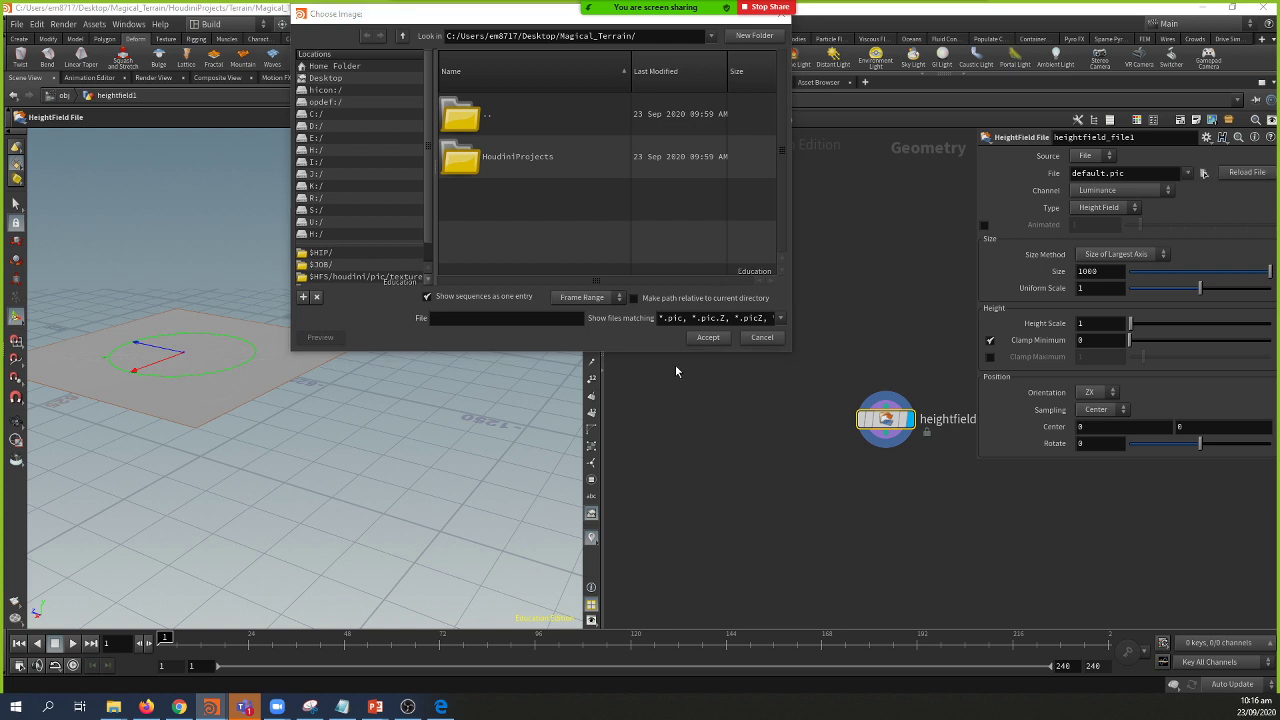
pyautogui.click(554, 318)
pyautogui.hotkey('ctrl', 'v')
pyautogui.press('Return')
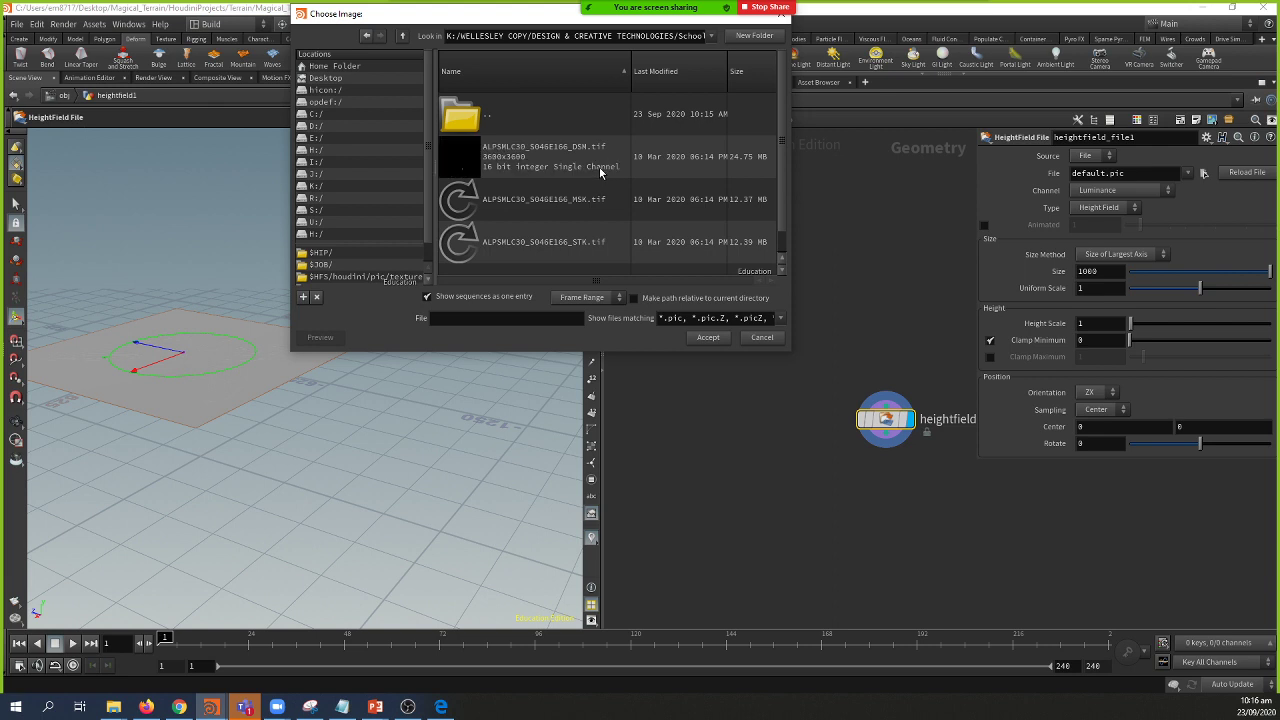
pyautogui.click(563, 165)
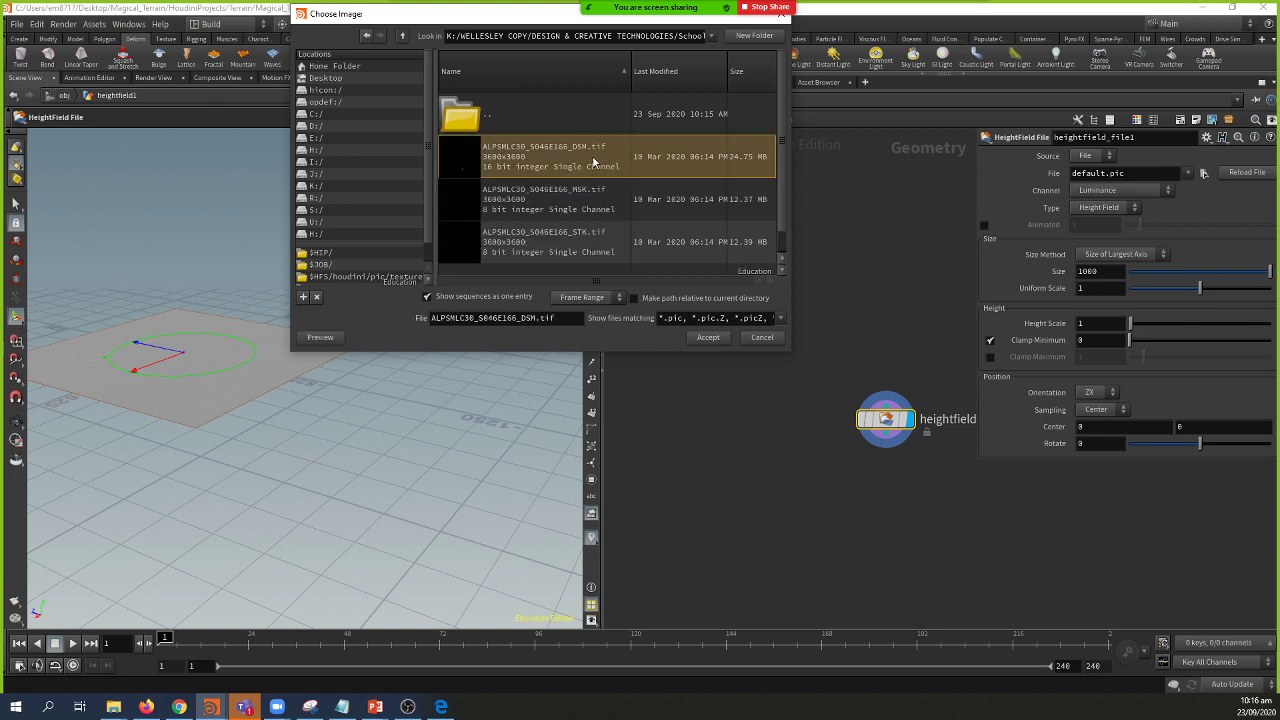
pyautogui.click(718, 338)
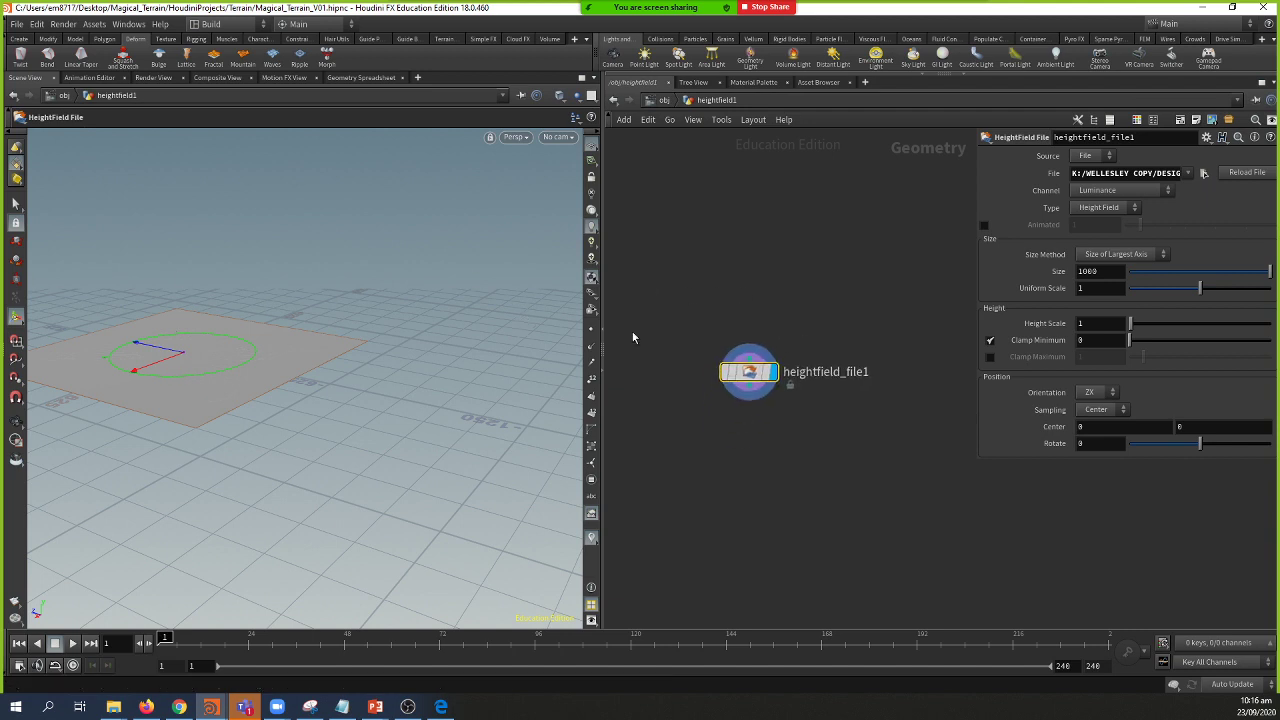
# Step: Orbit around the flat 1060-size heightfield, then switch to the browser window
pyautogui.press('Escape')
pyautogui.moveTo(266, 315); pyautogui.dragTo(360, 303)
pyautogui.press('Return')
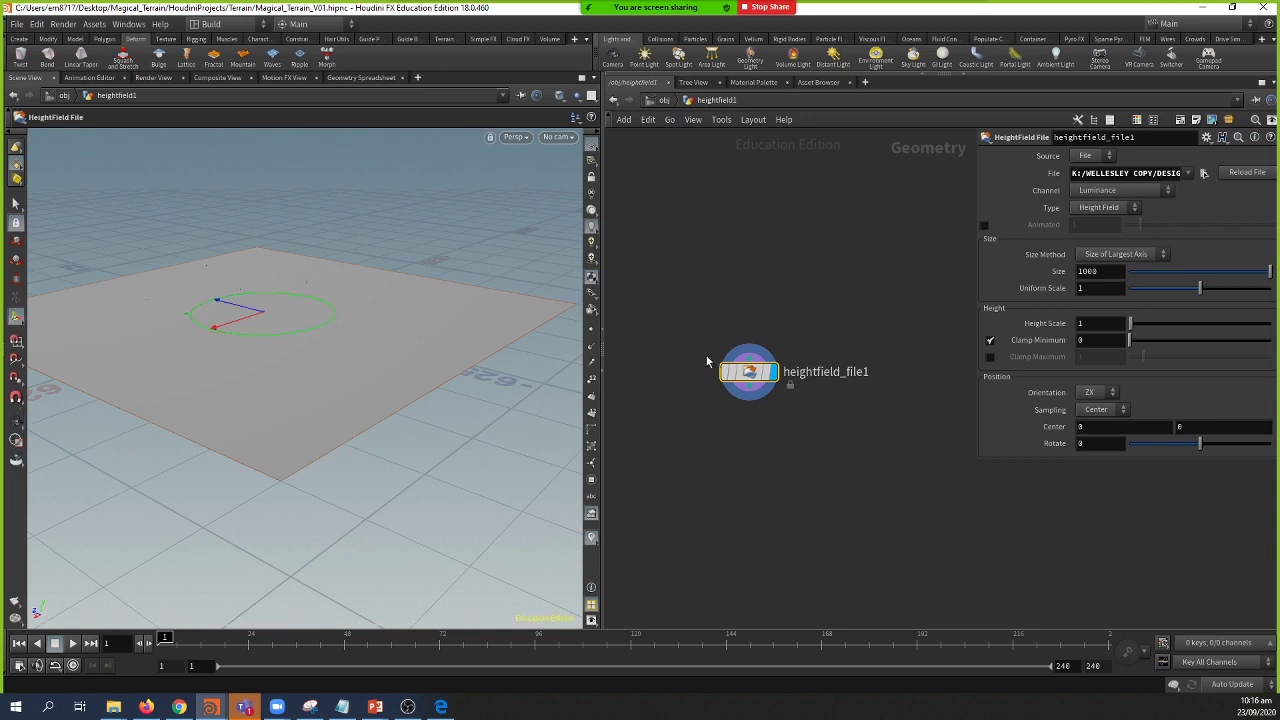
pyautogui.moveTo(733, 376)
pyautogui.click(148, 707)
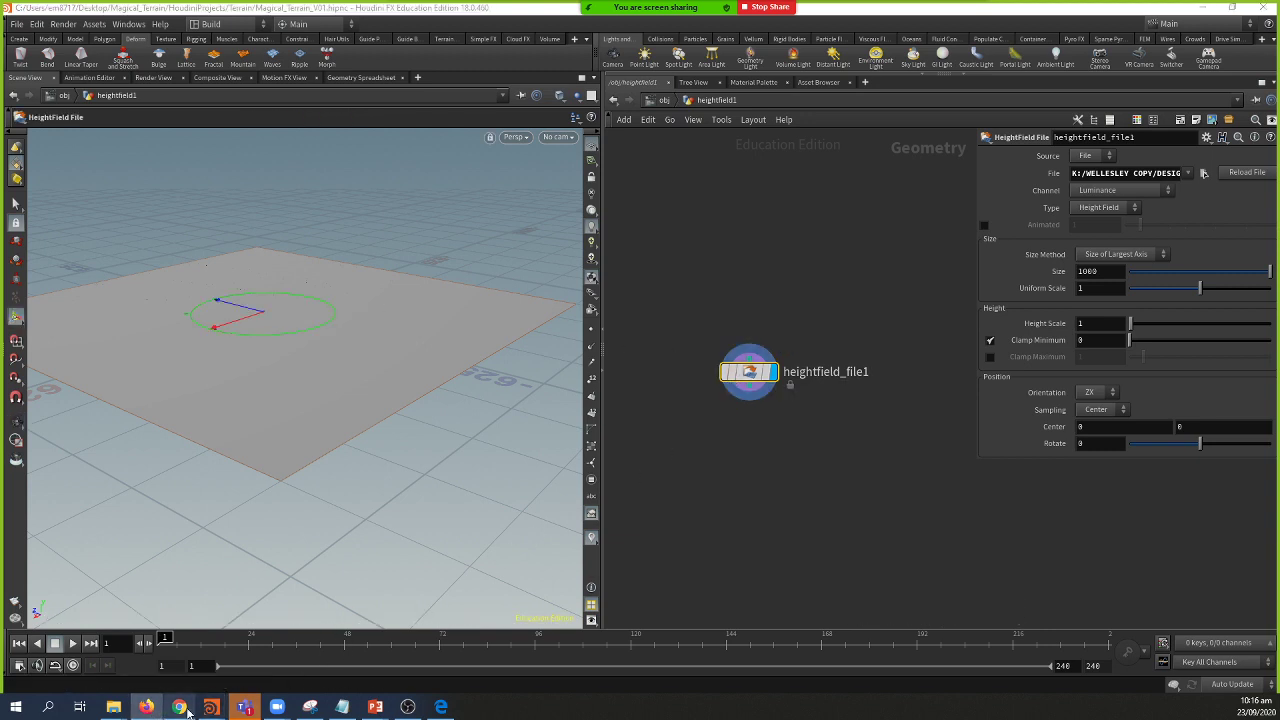
pyautogui.click(184, 708)
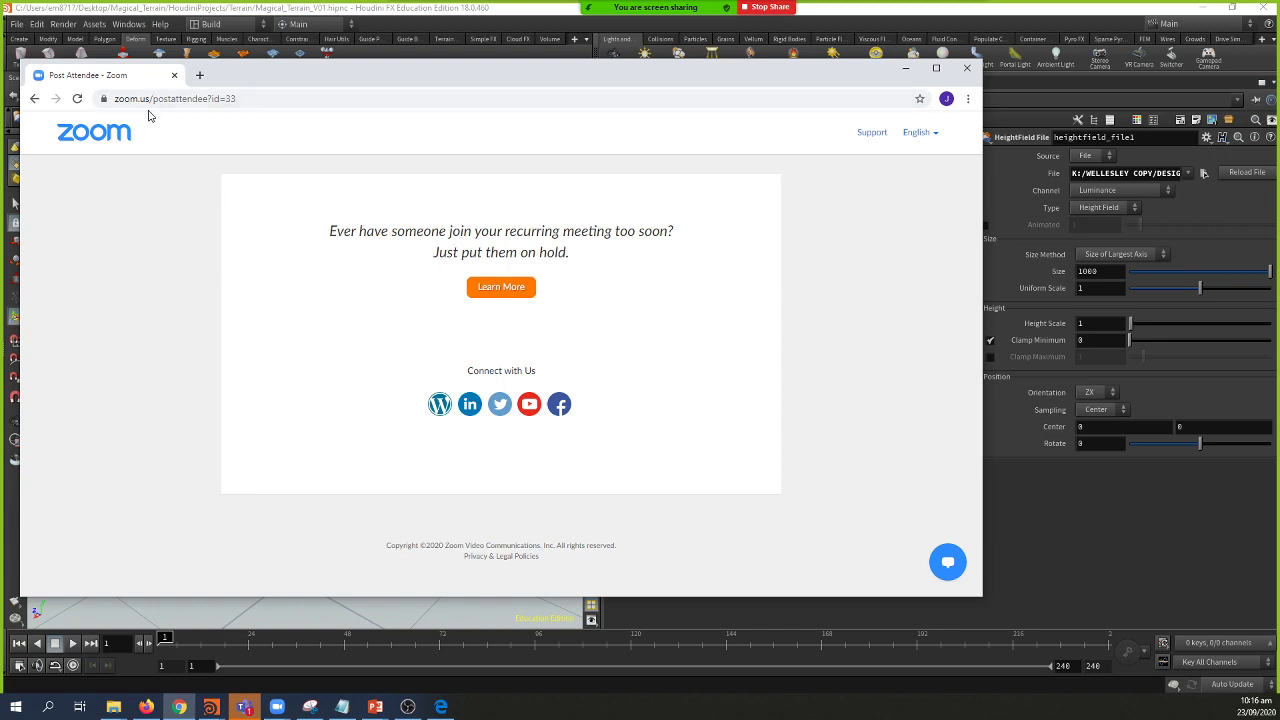
pyautogui.click(441, 707)
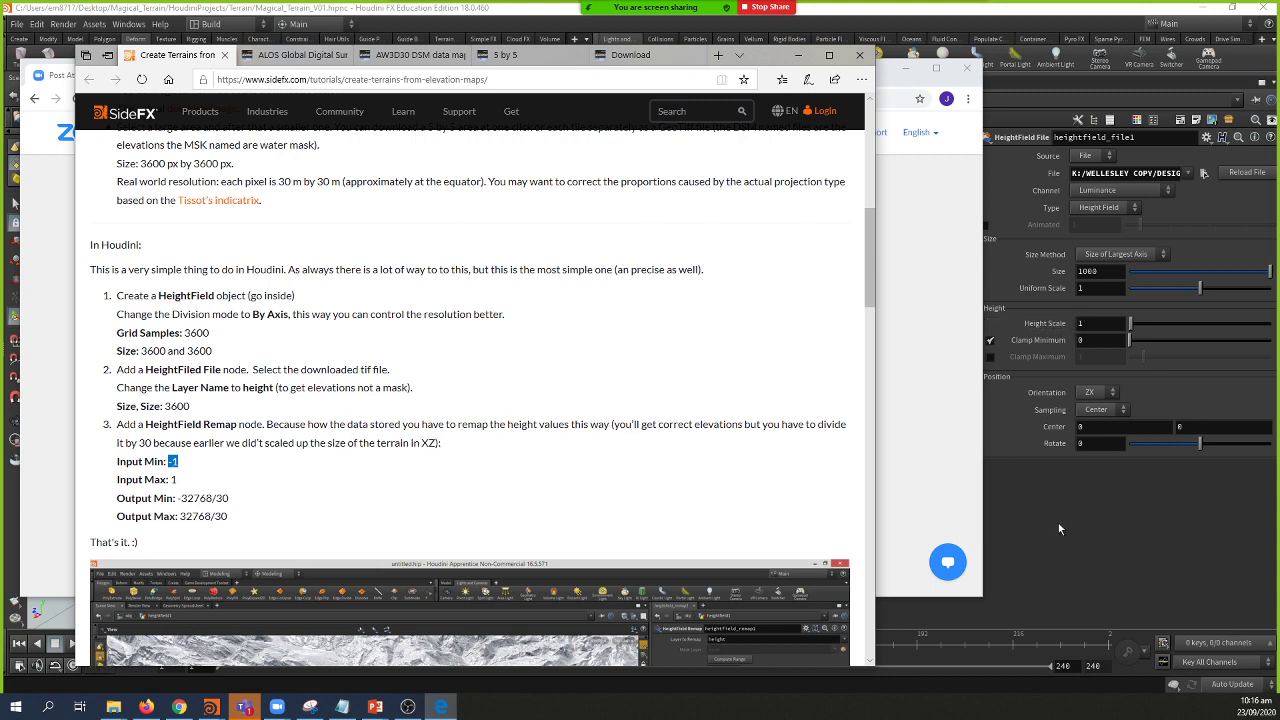
pyautogui.click(1122, 271)
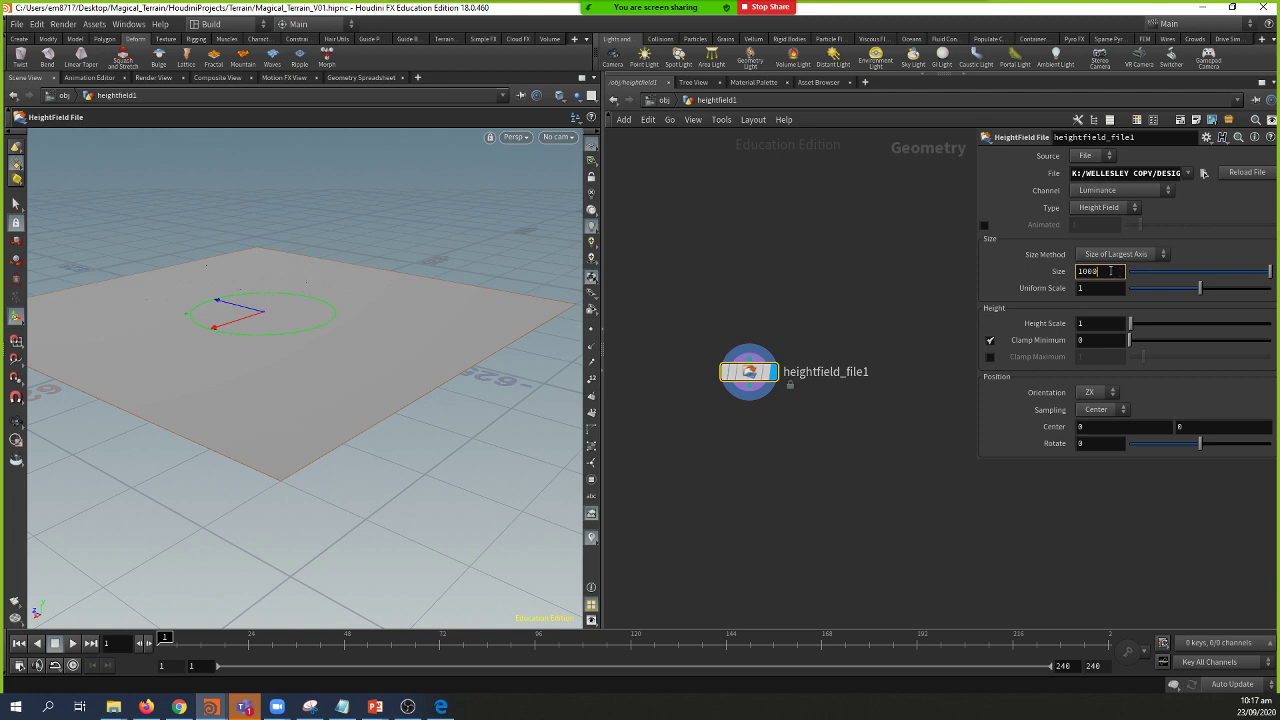
pyautogui.hotkey('alt', 'Tab')
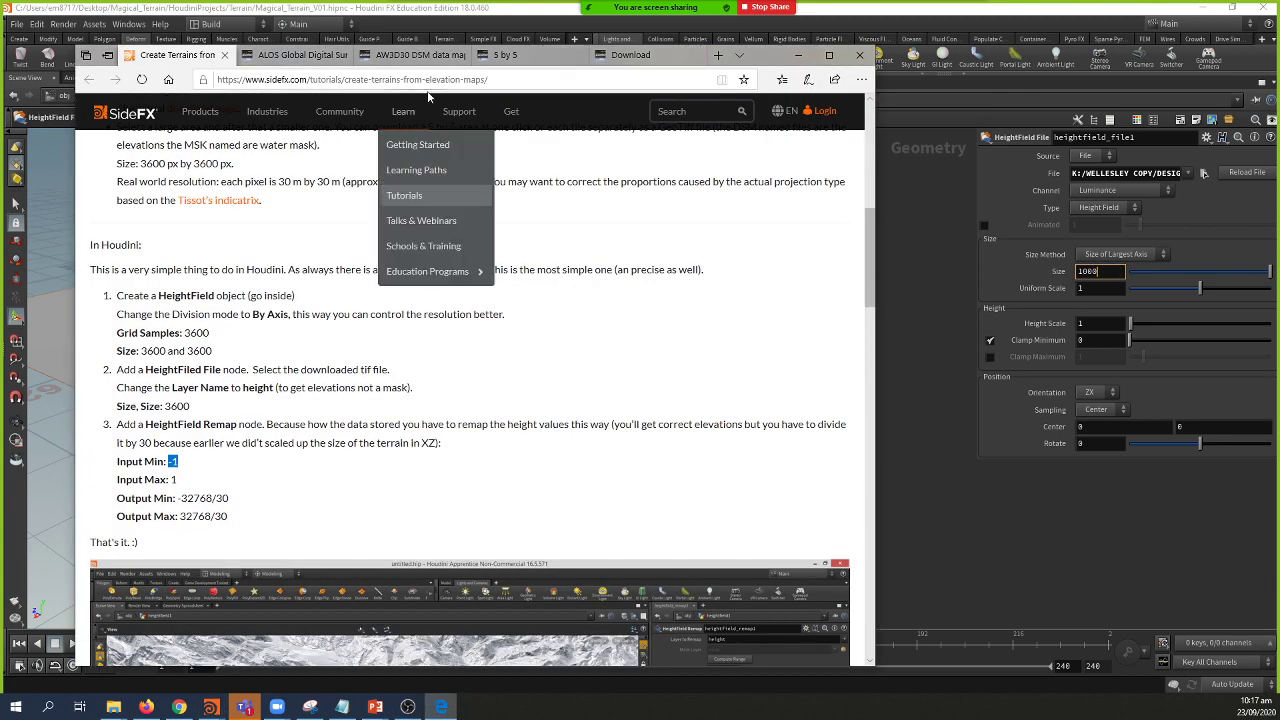
pyautogui.click(628, 55)
pyautogui.scroll(2, 657, 297)
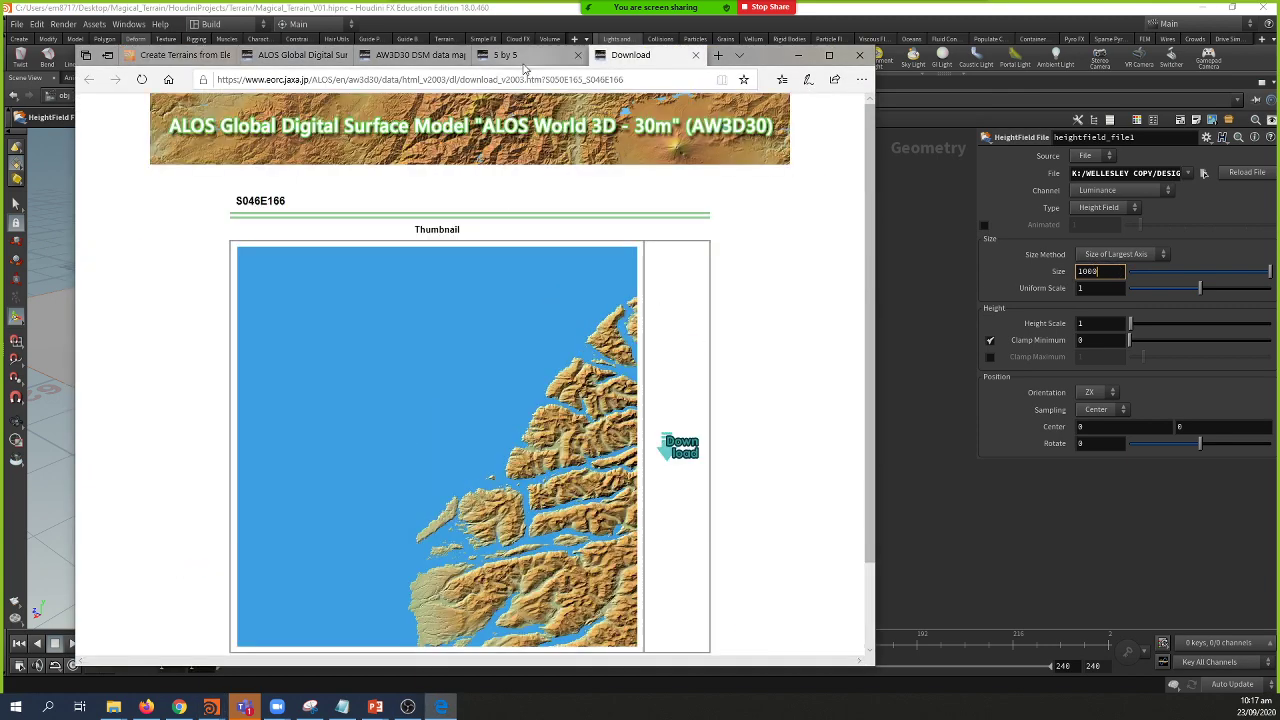
pyautogui.moveTo(113, 707)
pyautogui.click(155, 680)
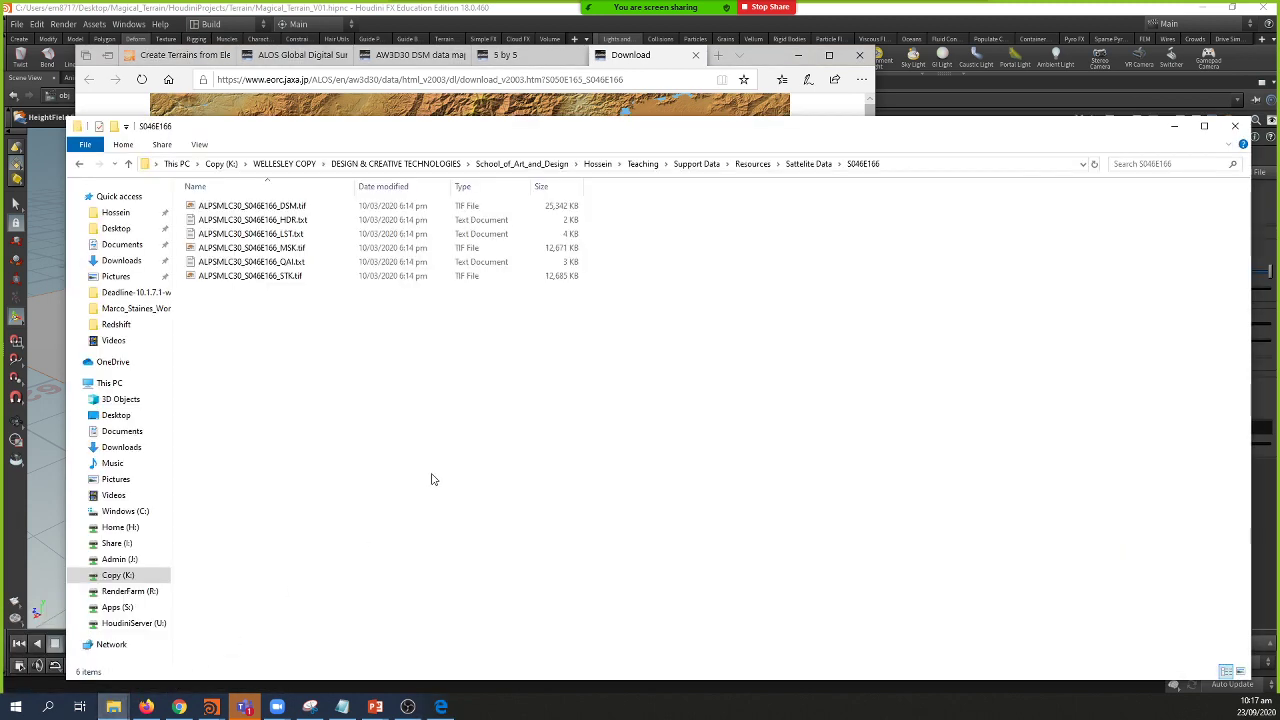
pyautogui.doubleClick(258, 221)
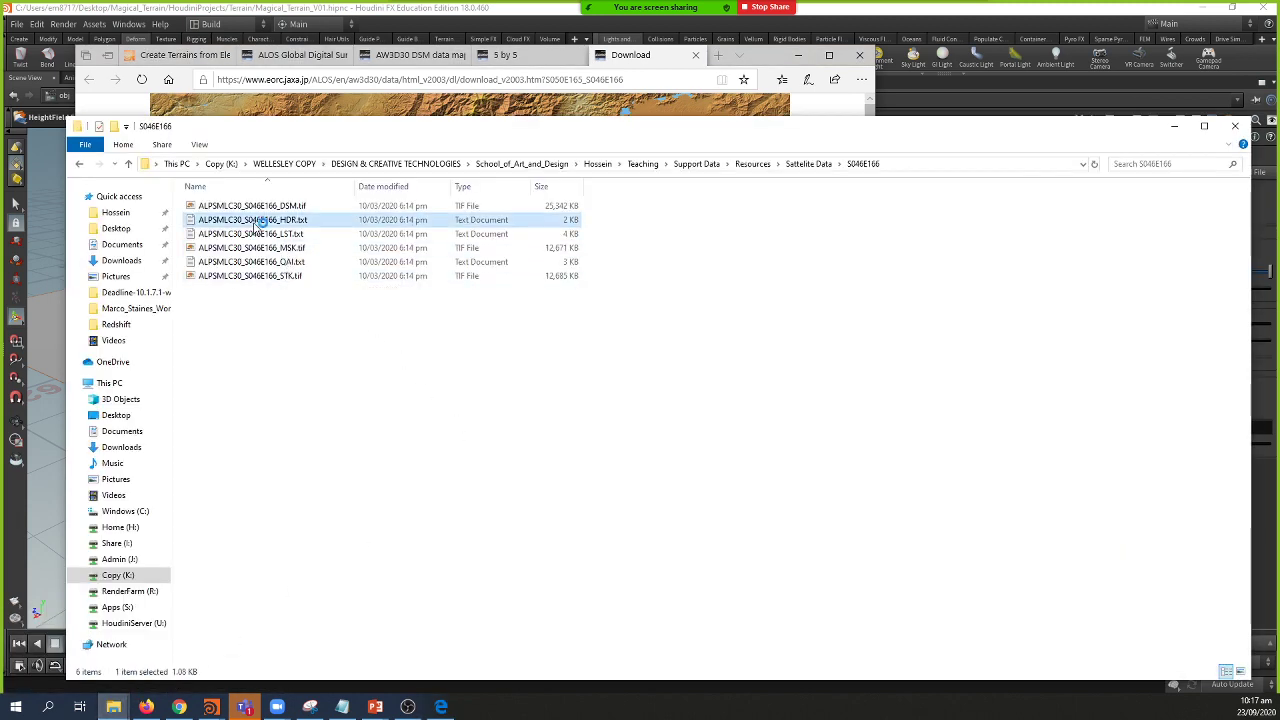
pyautogui.click(1153, 114)
pyautogui.click(906, 33)
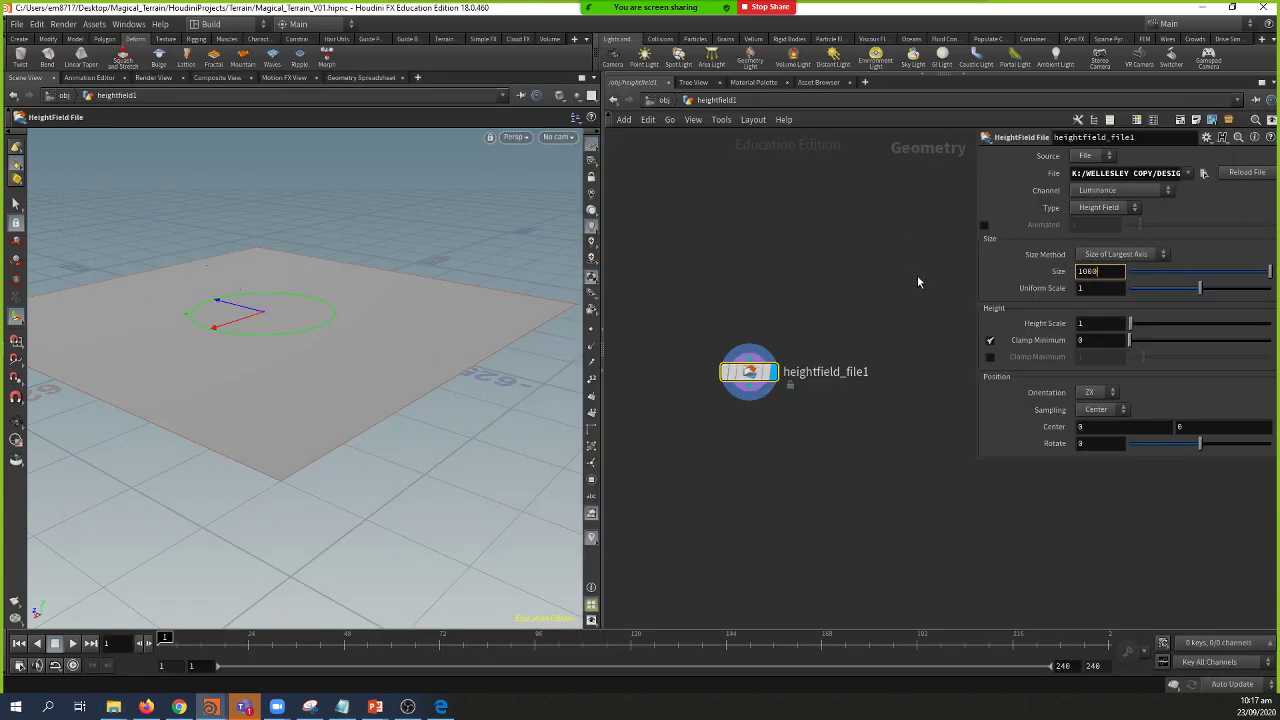
# Step: Try a heightfield Size of 3600 and orbit to inspect the larger terrain
pyautogui.doubleClick(1113, 271)
pyautogui.write('3600')
pyautogui.press('Return')
pyautogui.press('Escape')
pyautogui.moveTo(420, 333); pyautogui.dragTo(411, 450)
pyautogui.moveTo(319, 349); pyautogui.dragTo(365, 352)
# Step: Undo the Size back to 1000 and bring up the S046E166 folder window
pyautogui.press('Return')
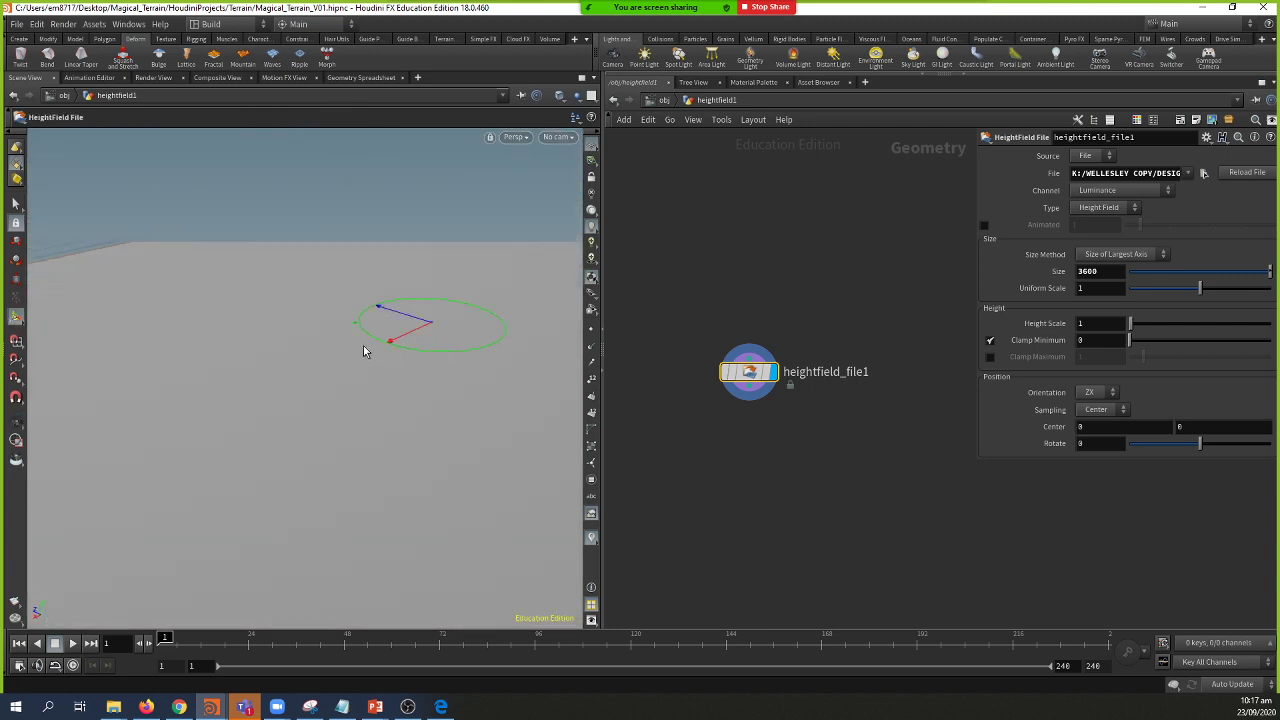
pyautogui.hotkey('ctrl', 'z')
pyautogui.press('Escape')
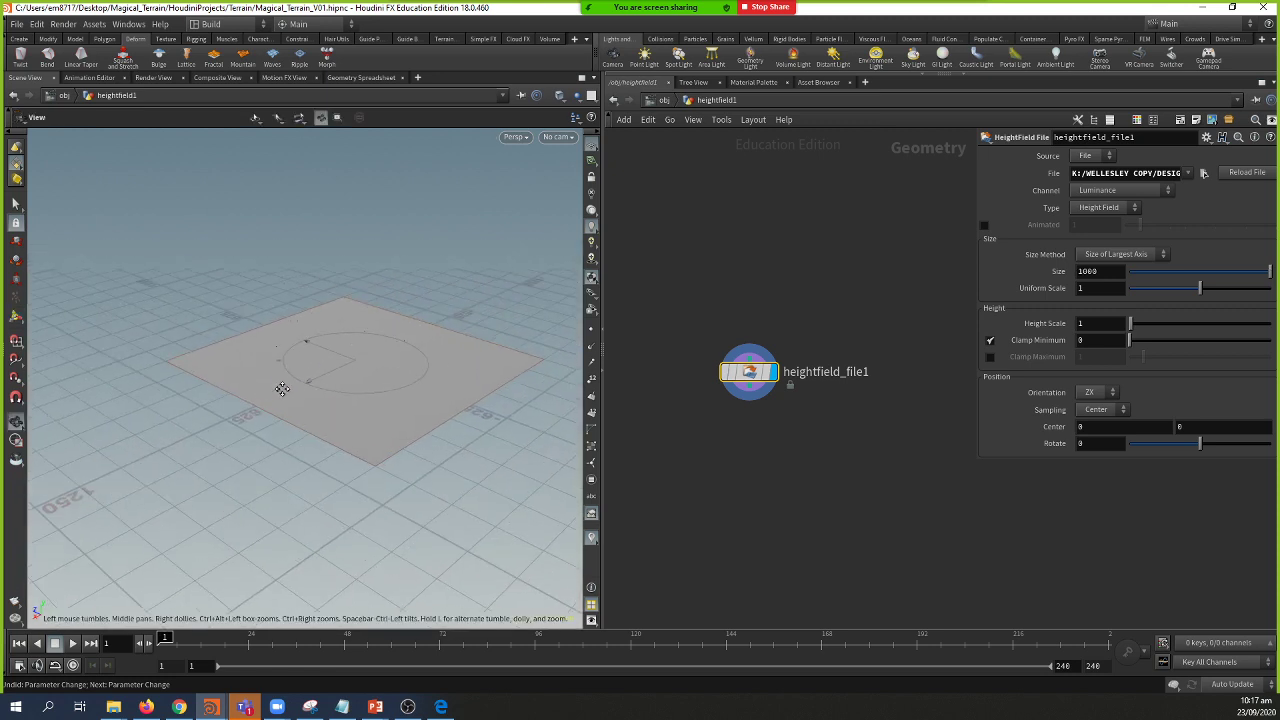
pyautogui.moveTo(318, 408); pyautogui.dragTo(429, 400)
pyautogui.press('Return')
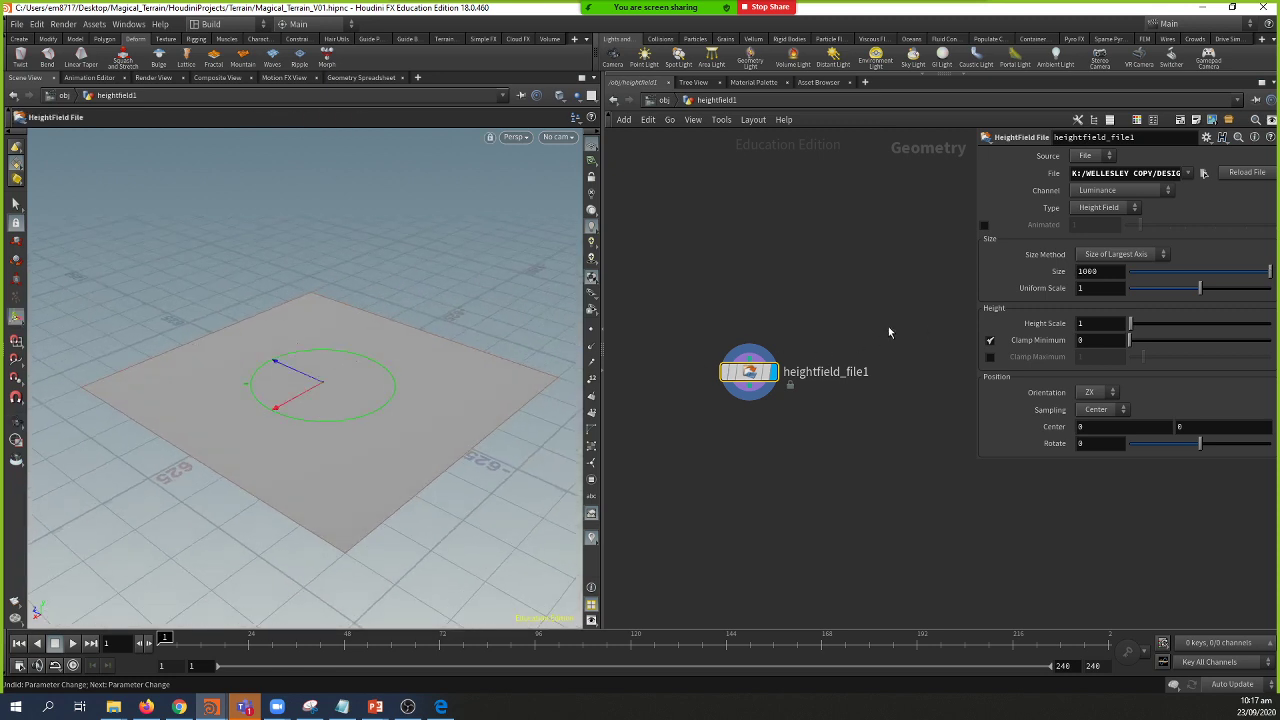
pyautogui.hotkey('alt', 'Tab')
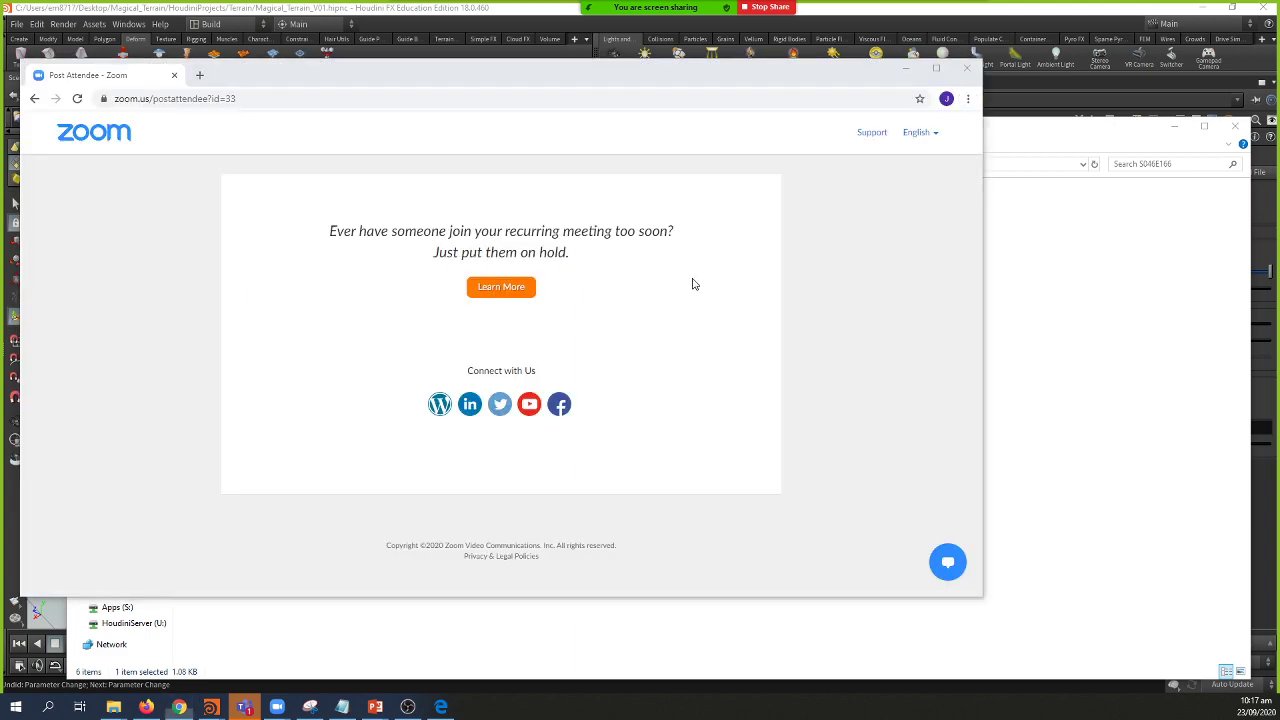
# Step: Highlight the output range values on the SideFX terrain tutorial page, then return to Houdini
pyautogui.click(962, 66)
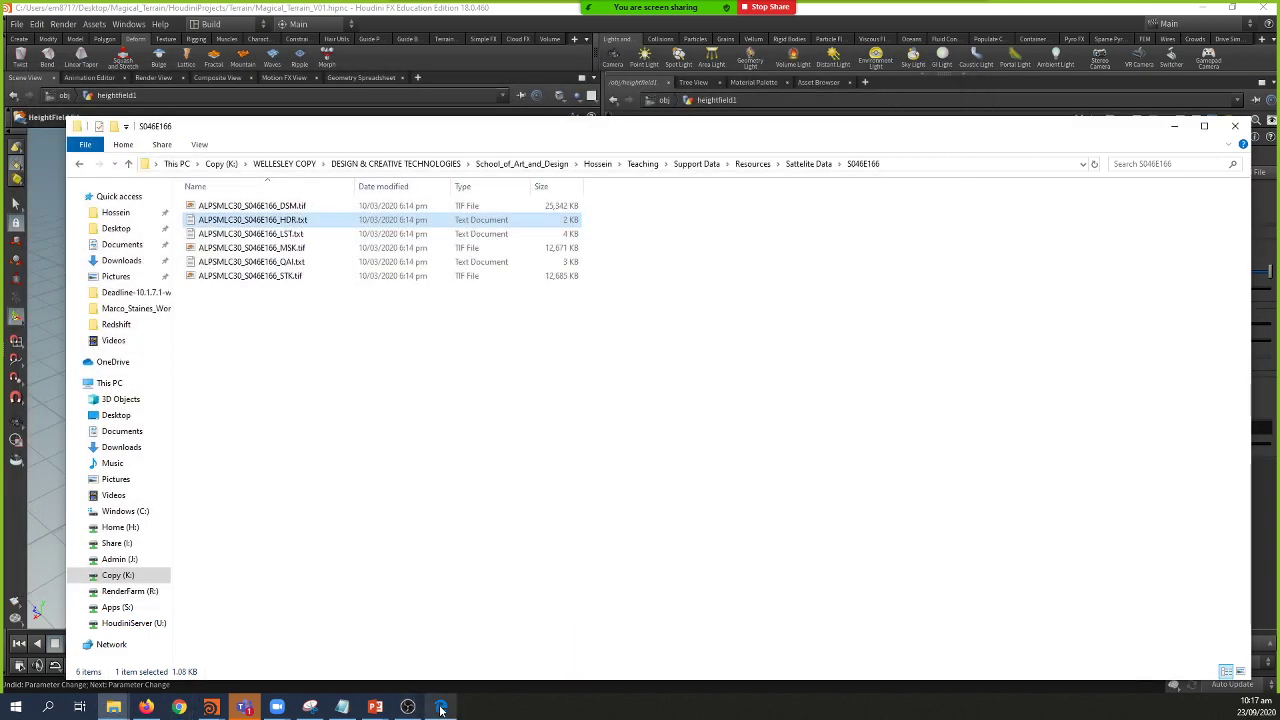
pyautogui.click(441, 706)
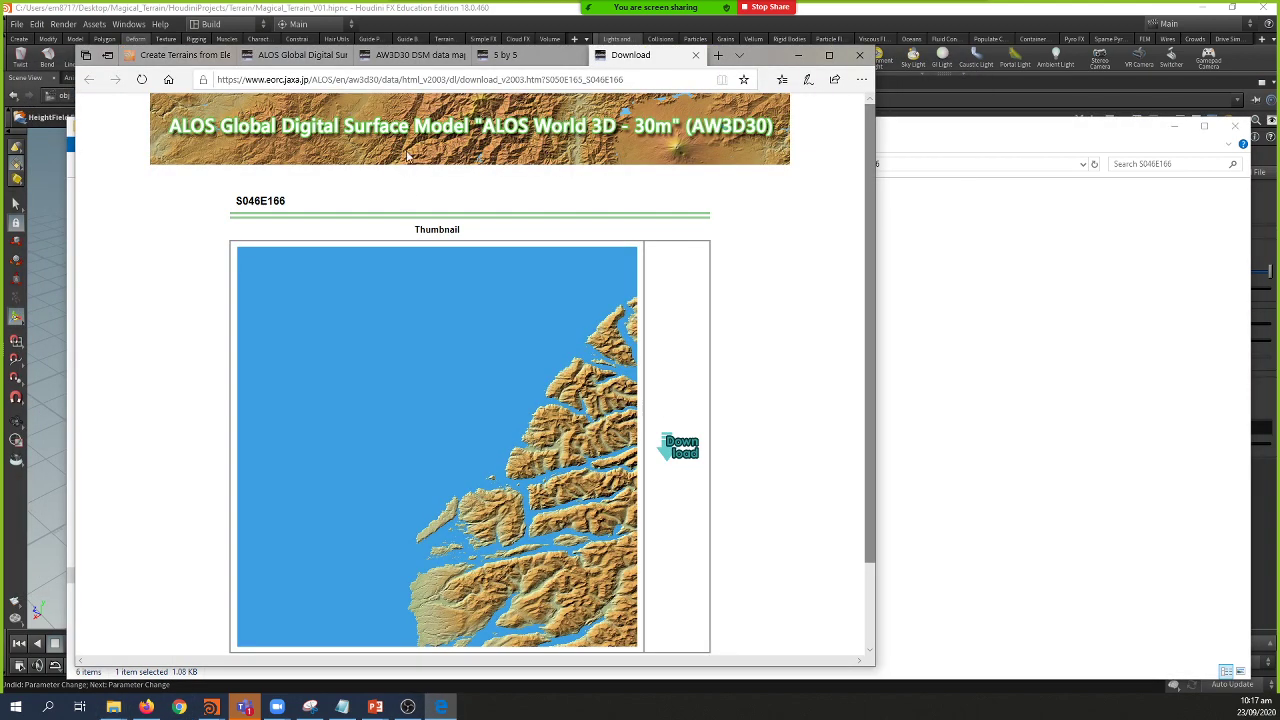
pyautogui.click(180, 55)
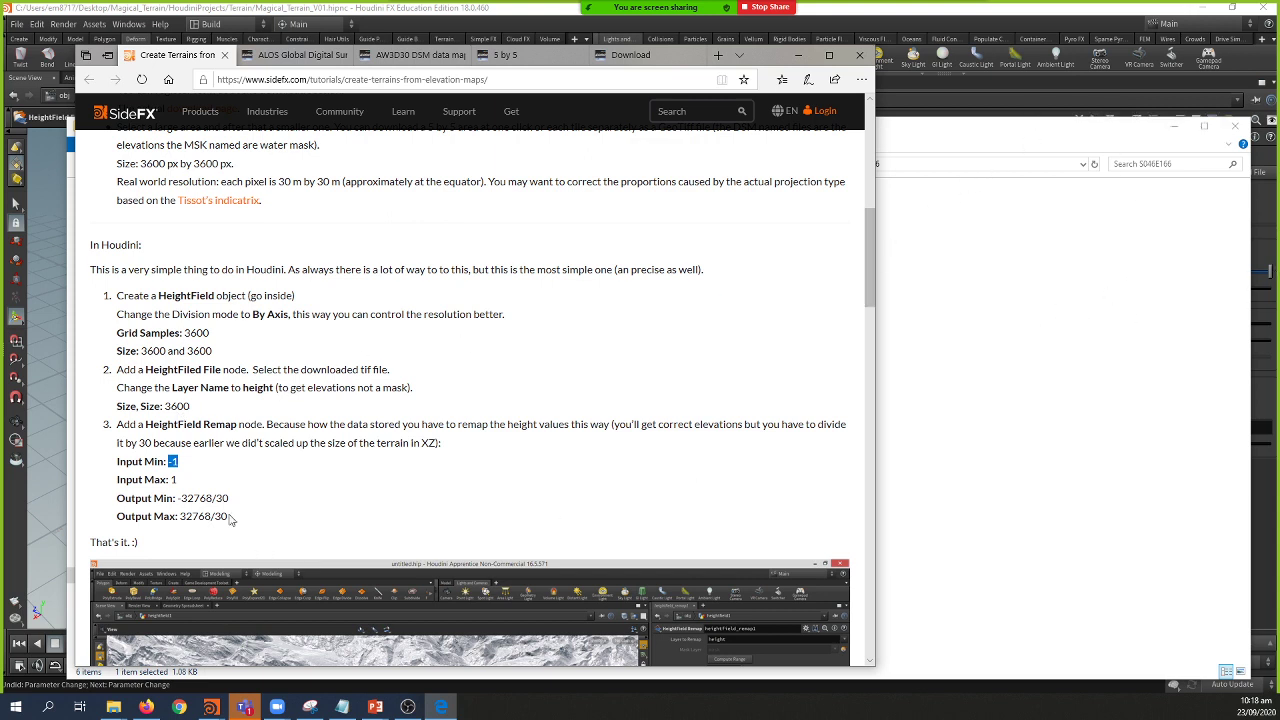
pyautogui.moveTo(230, 516); pyautogui.dragTo(181, 521)
pyautogui.click(1101, 22)
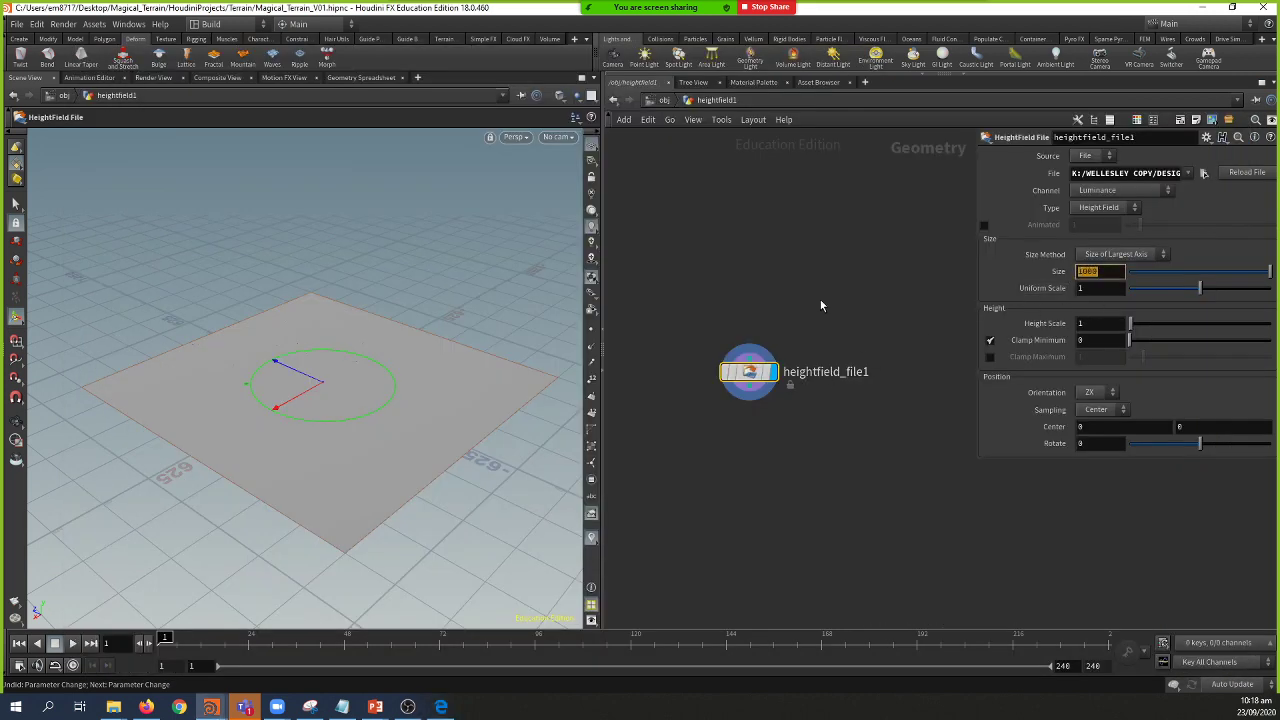
# Step: Set heightfield_file1's Size to 3600 and search 'rem' for a node wired from its output
pyautogui.write('3600')
pyautogui.press('Return')
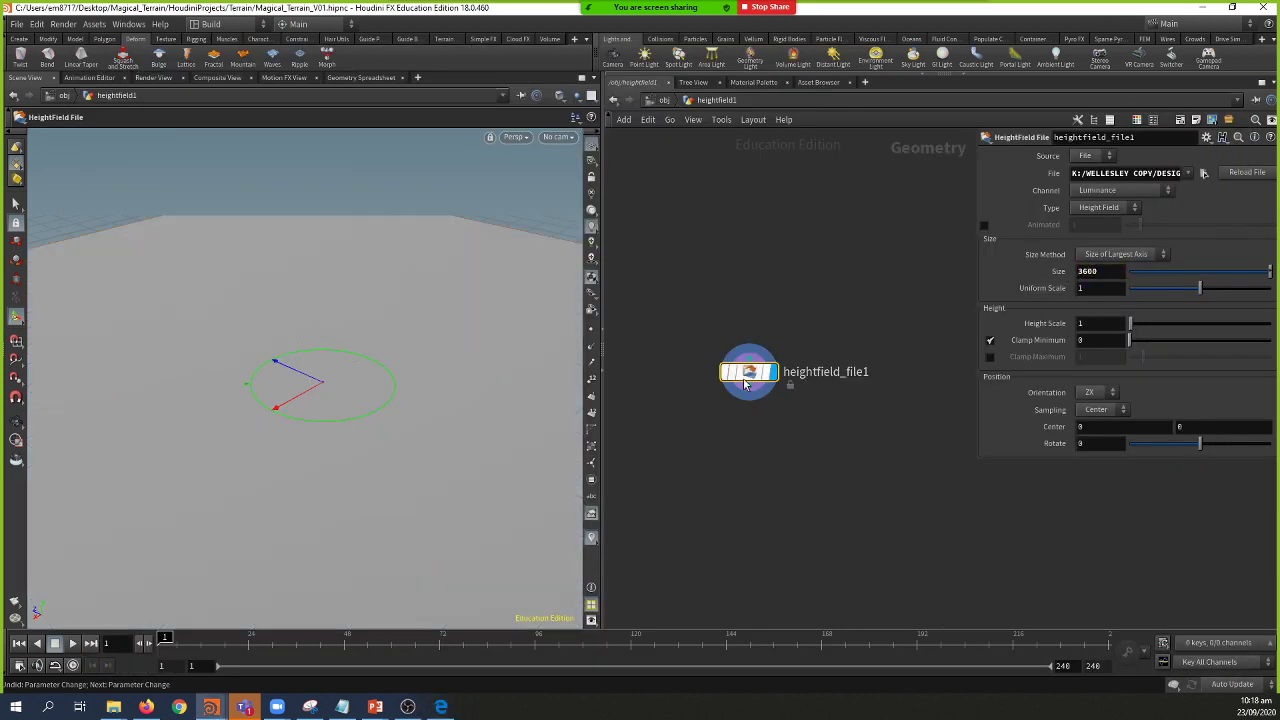
pyautogui.click(748, 397)
pyautogui.press('Tab')
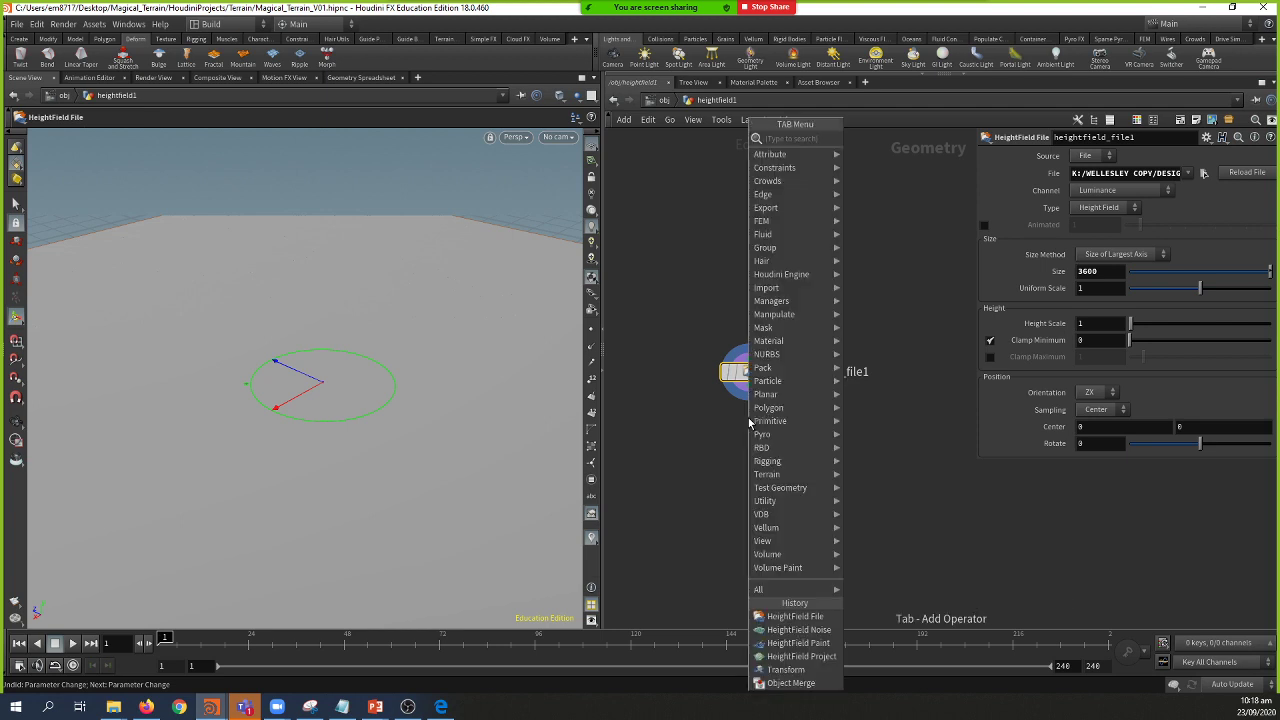
pyautogui.write('rema')
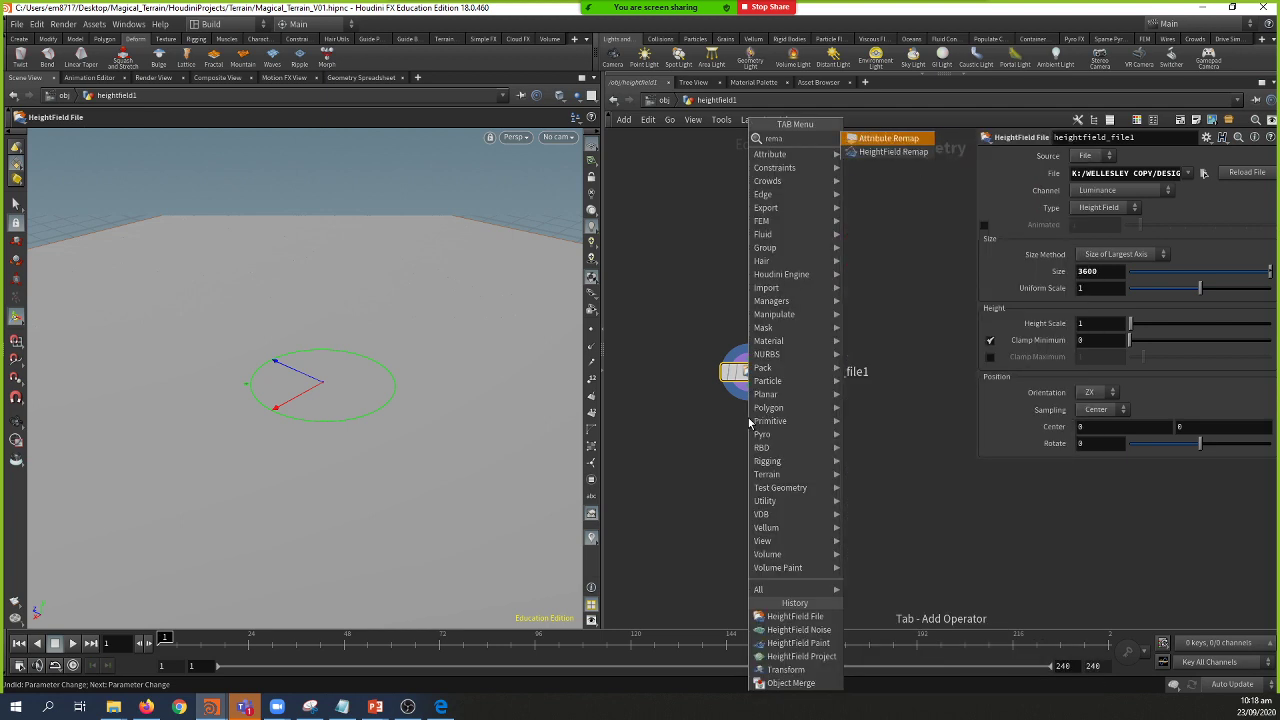
pyautogui.press('BackSpace')
# Step: Create a HeightField Remap below heightfield_file1 and set its display flag
pyautogui.press('Down')
pyautogui.press('Down')
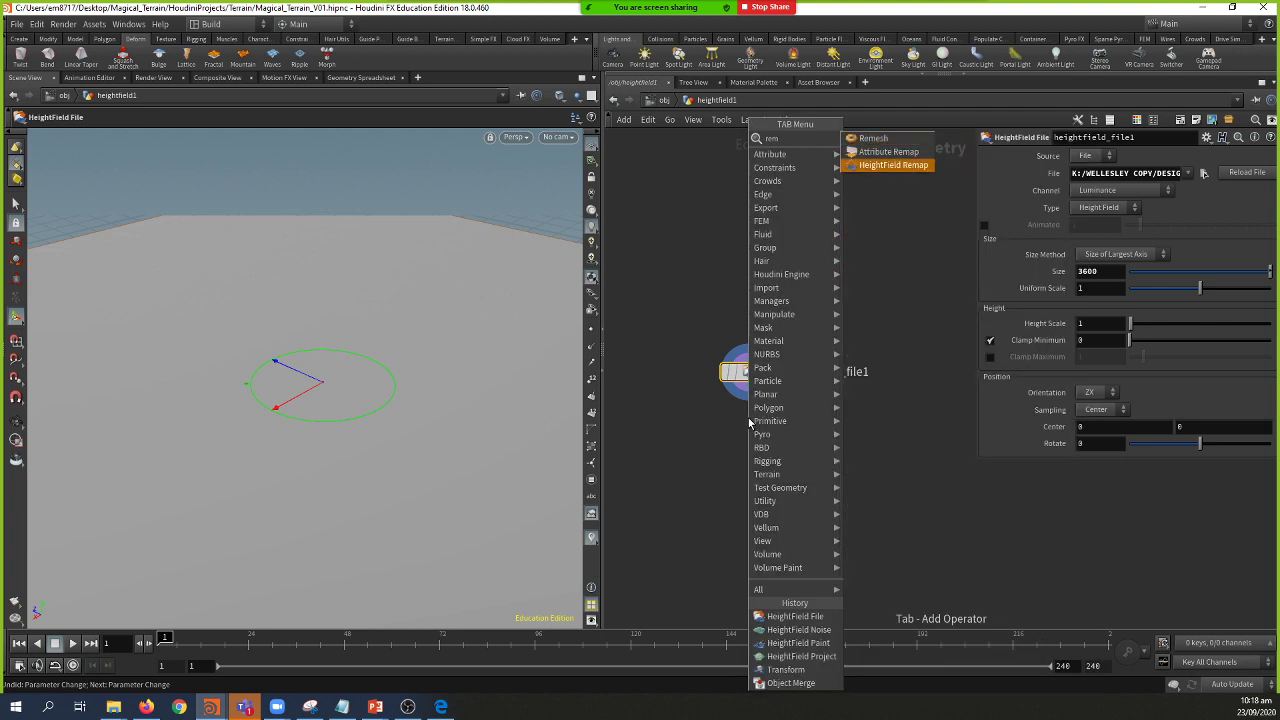
pyautogui.press('Return')
pyautogui.click(748, 417)
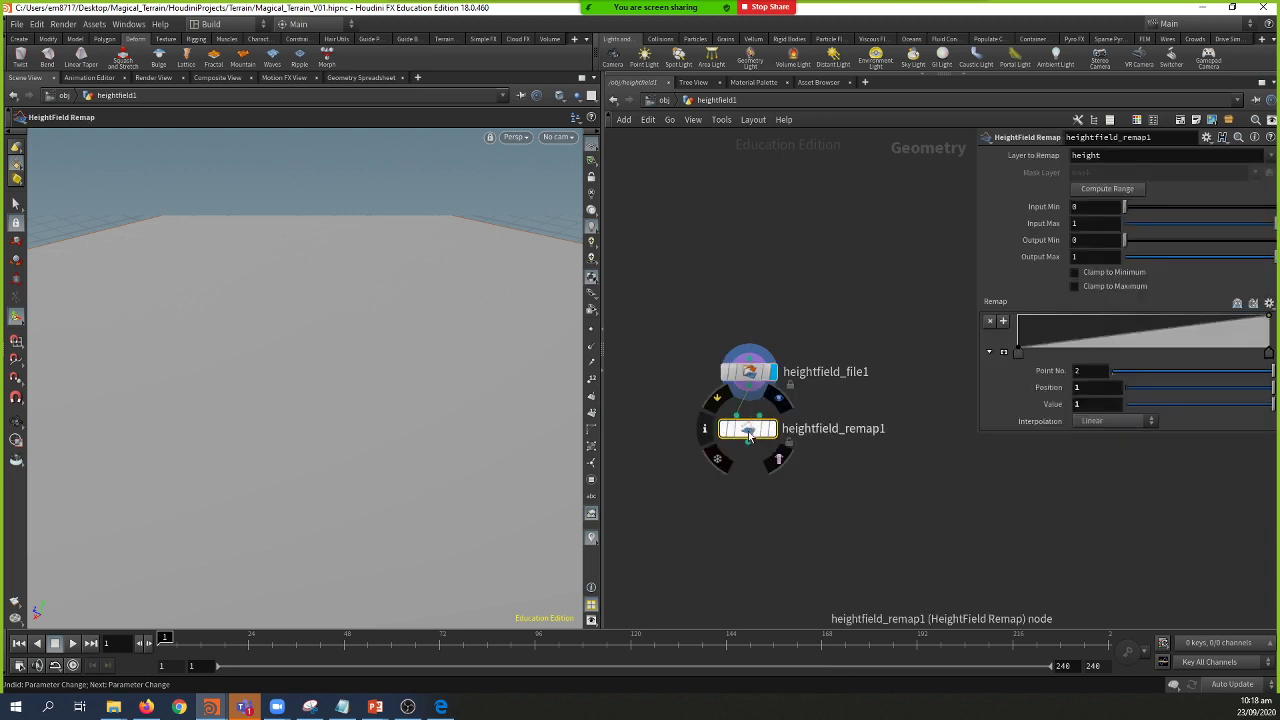
pyautogui.moveTo(760, 432); pyautogui.dragTo(769, 435)
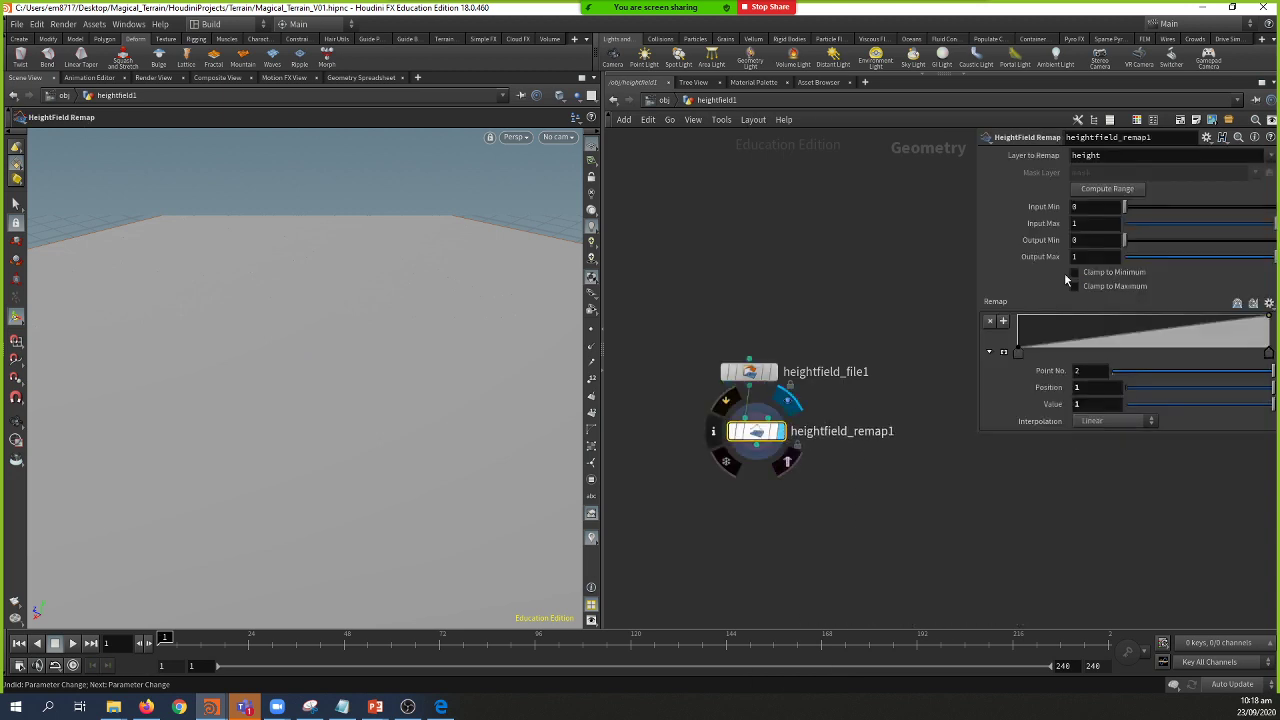
pyautogui.click(782, 432)
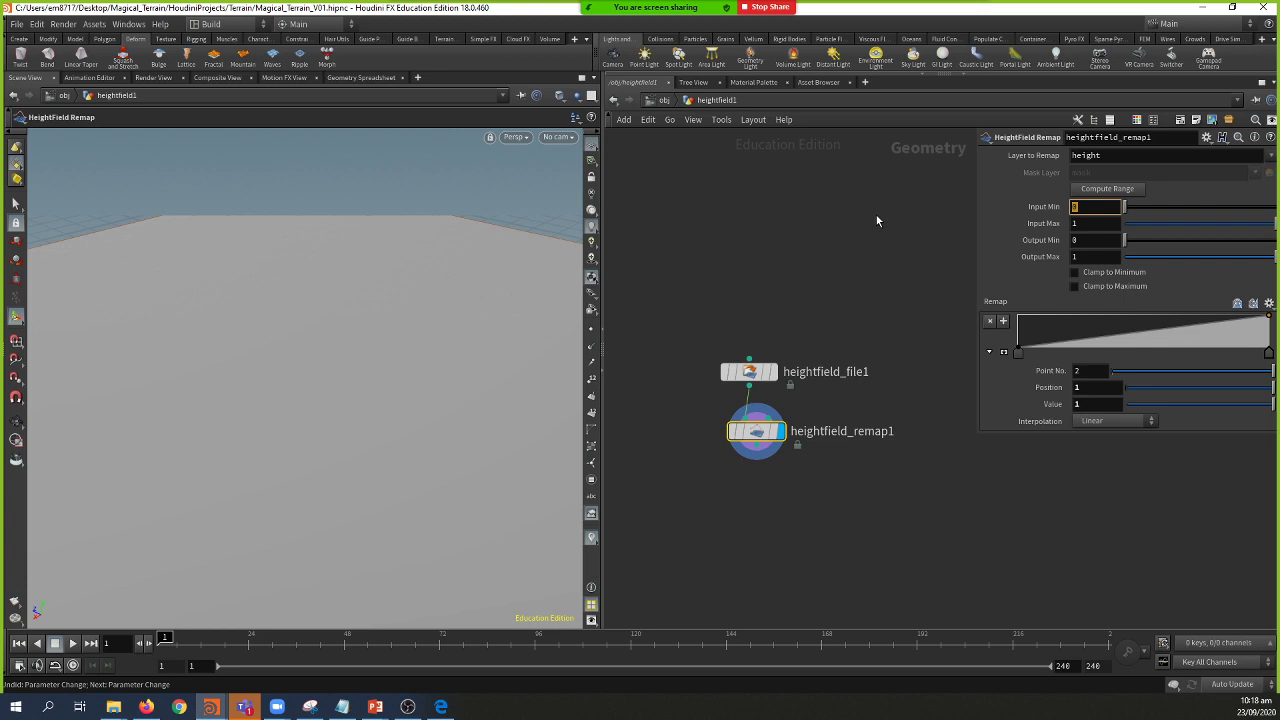
# Step: Set the remap's Input Min to -1 and output range to -32768/30 through 32768/30
pyautogui.write('-1')
pyautogui.click(1098, 240)
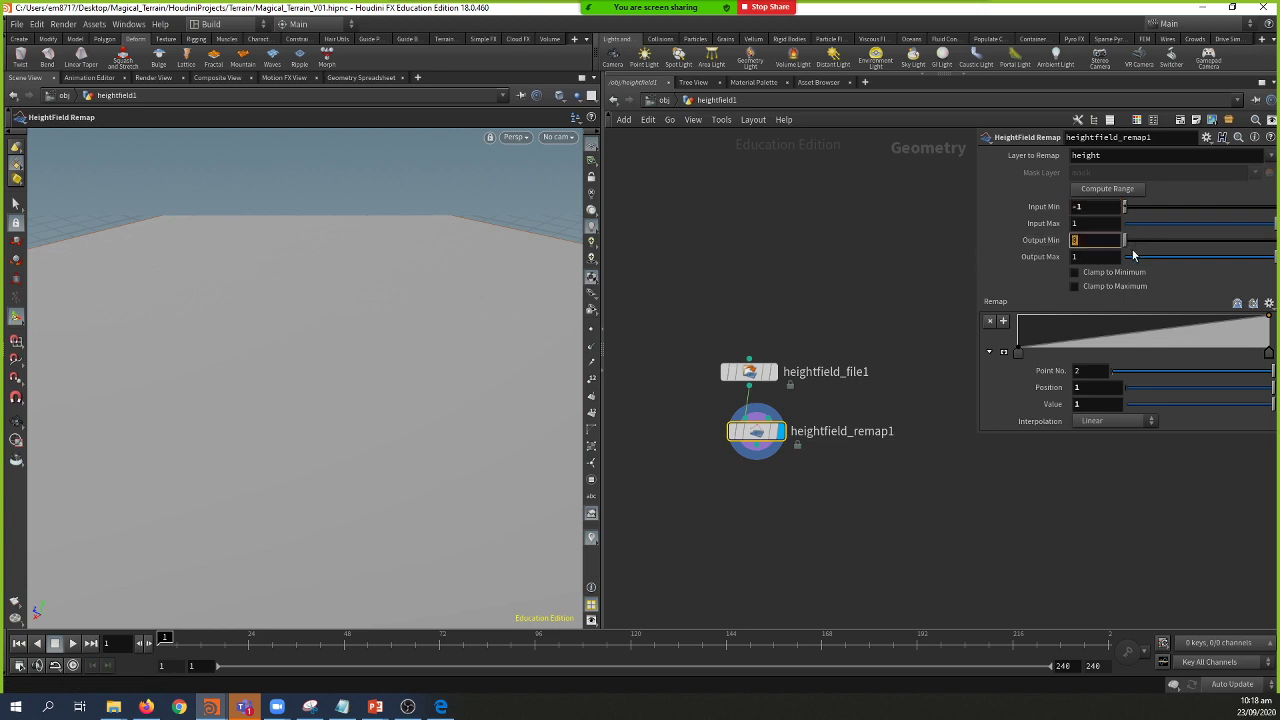
pyautogui.write('32768/30')
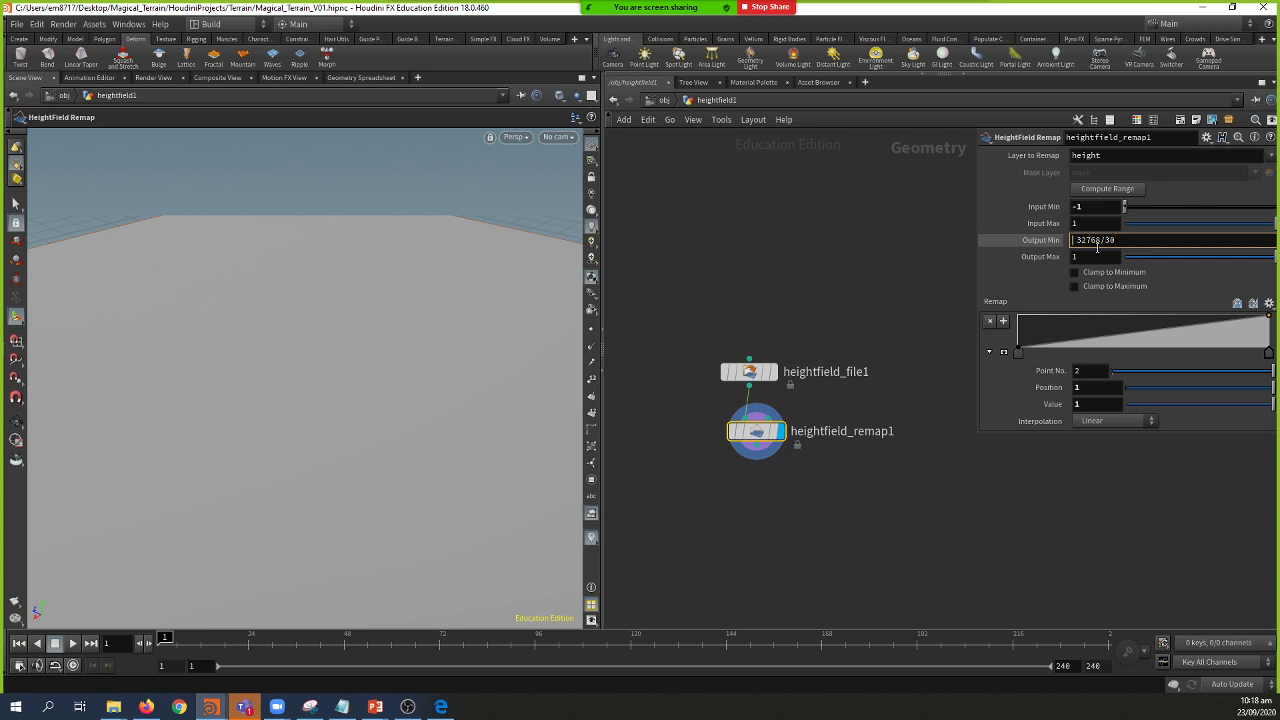
pyautogui.write('-')
pyautogui.click(1100, 256)
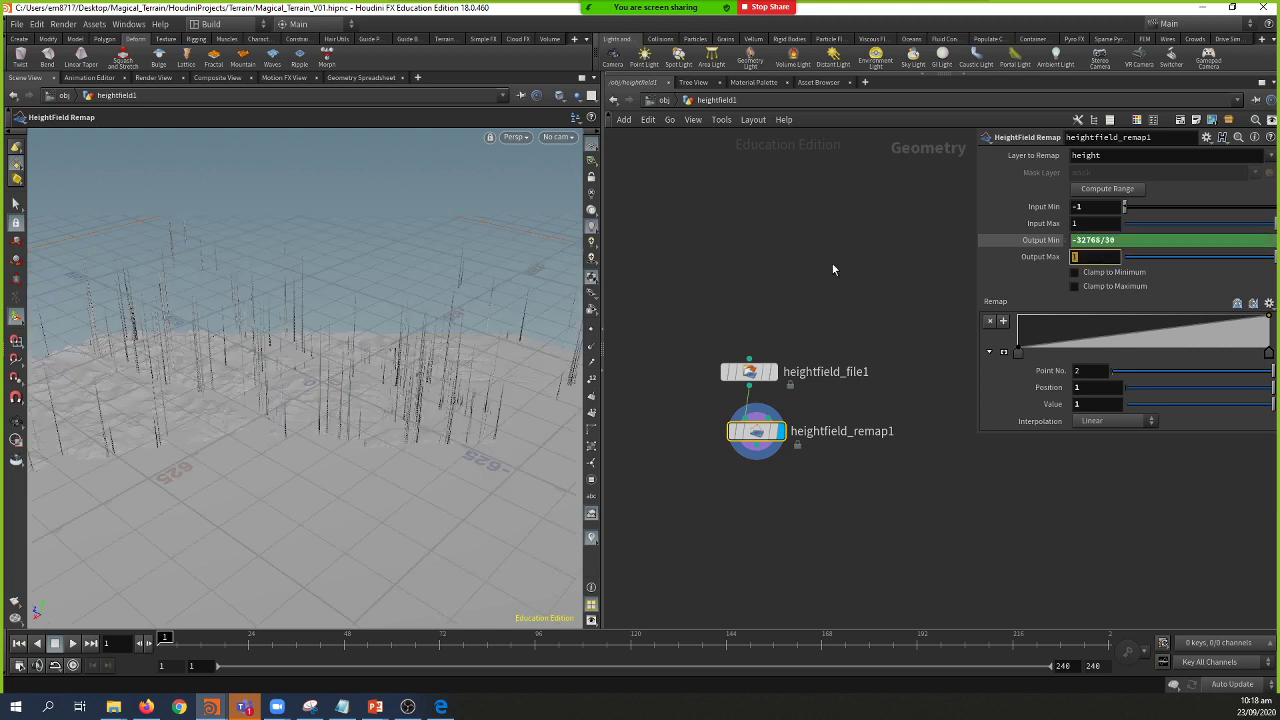
pyautogui.write('32768/30')
pyautogui.press('Return')
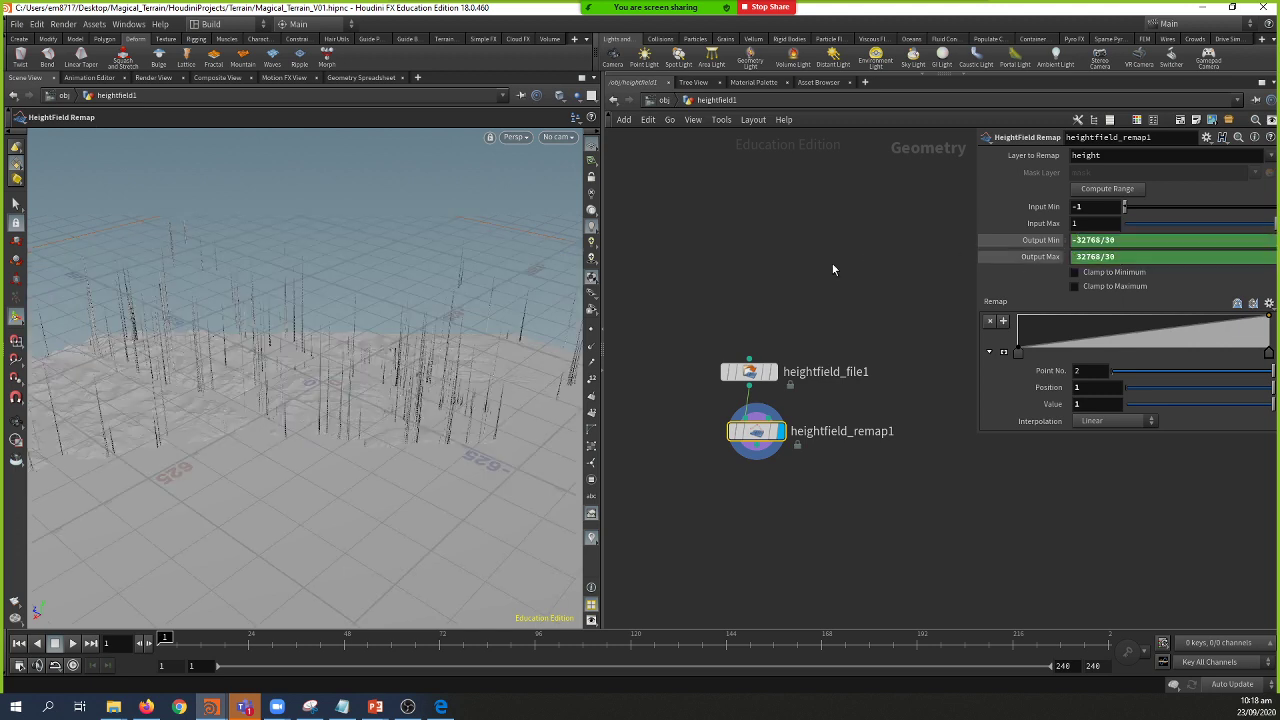
pyautogui.press('Escape')
pyautogui.moveTo(471, 309); pyautogui.dragTo(340, 372)
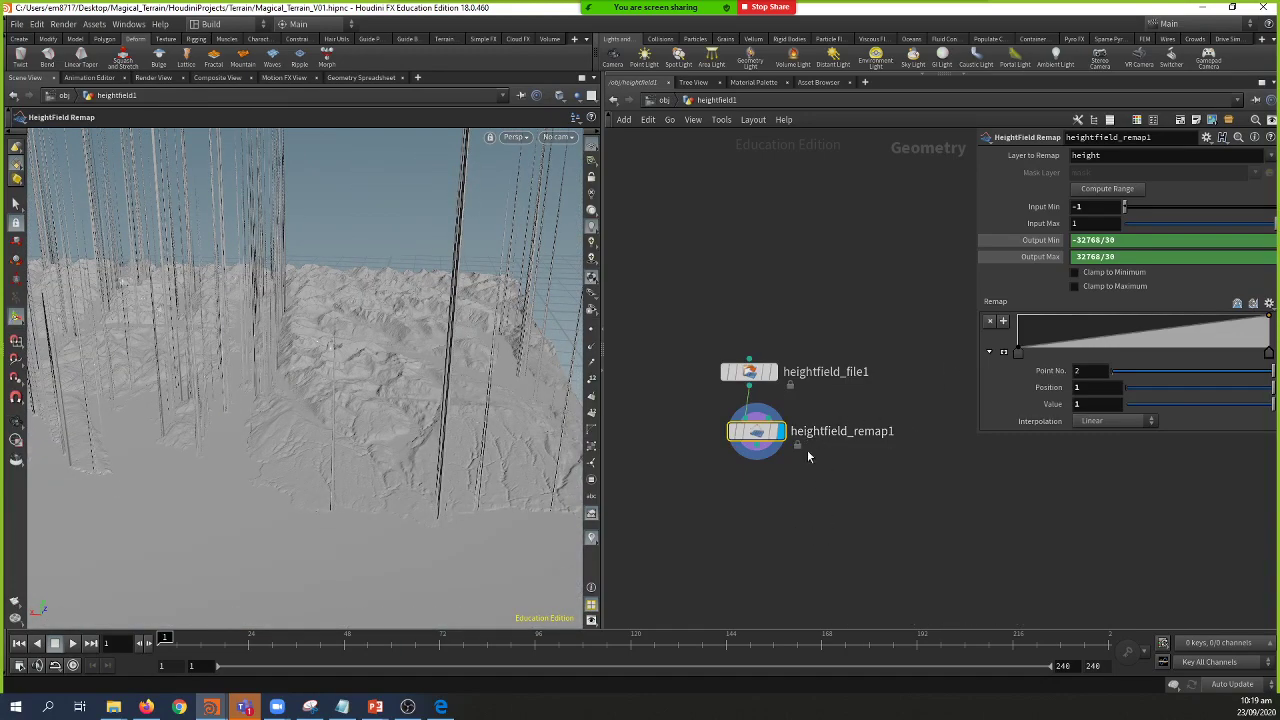
# Step: Keep the remap ramp's end point value at 1
pyautogui.moveTo(760, 450)
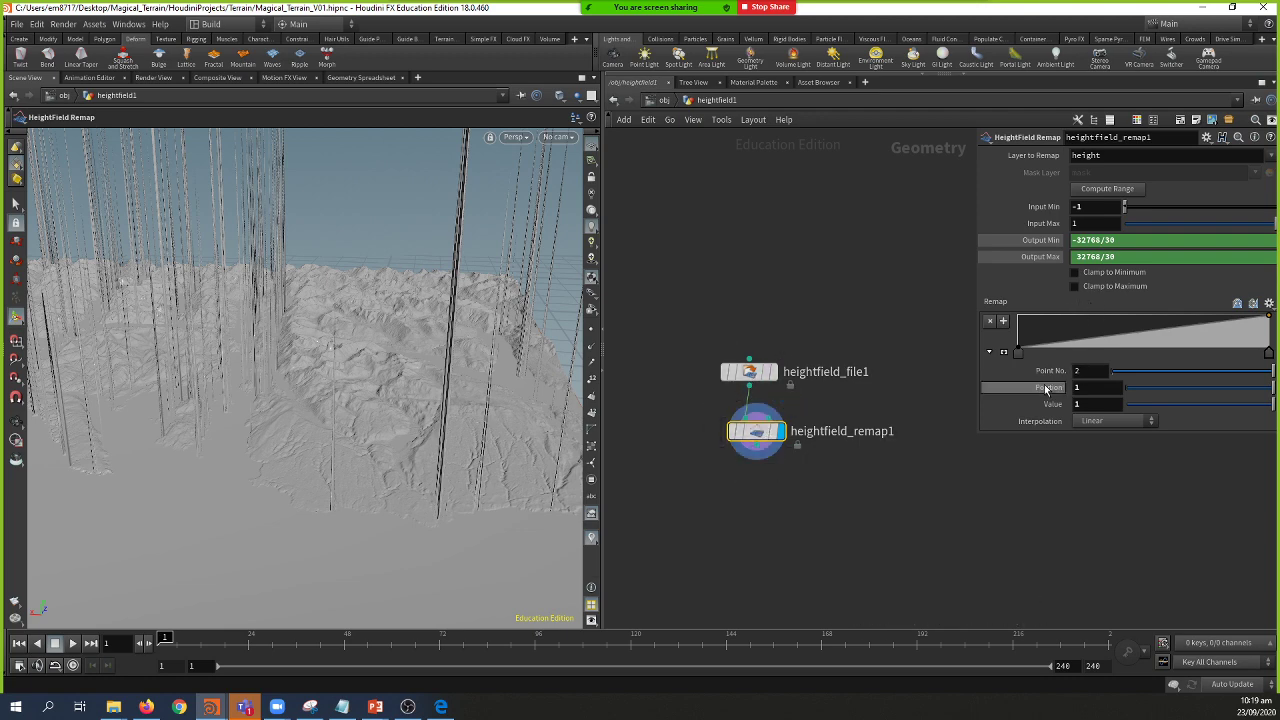
pyautogui.moveTo(1098, 403)
pyautogui.mouseDown(button='middle')
pyautogui.moveTo(1118, 402)
pyautogui.moveTo(1092, 407)
pyautogui.mouseUp(button='middle')
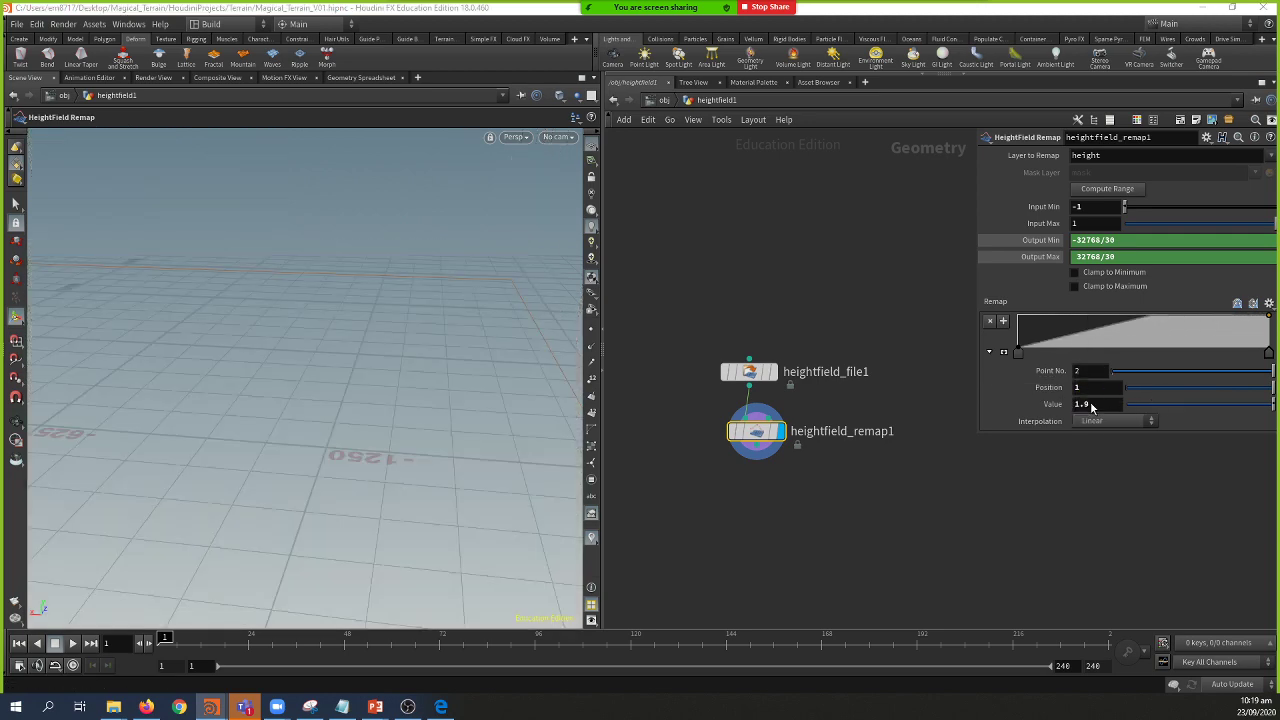
pyautogui.doubleClick(1088, 404)
pyautogui.write('1')
pyautogui.press('Return')
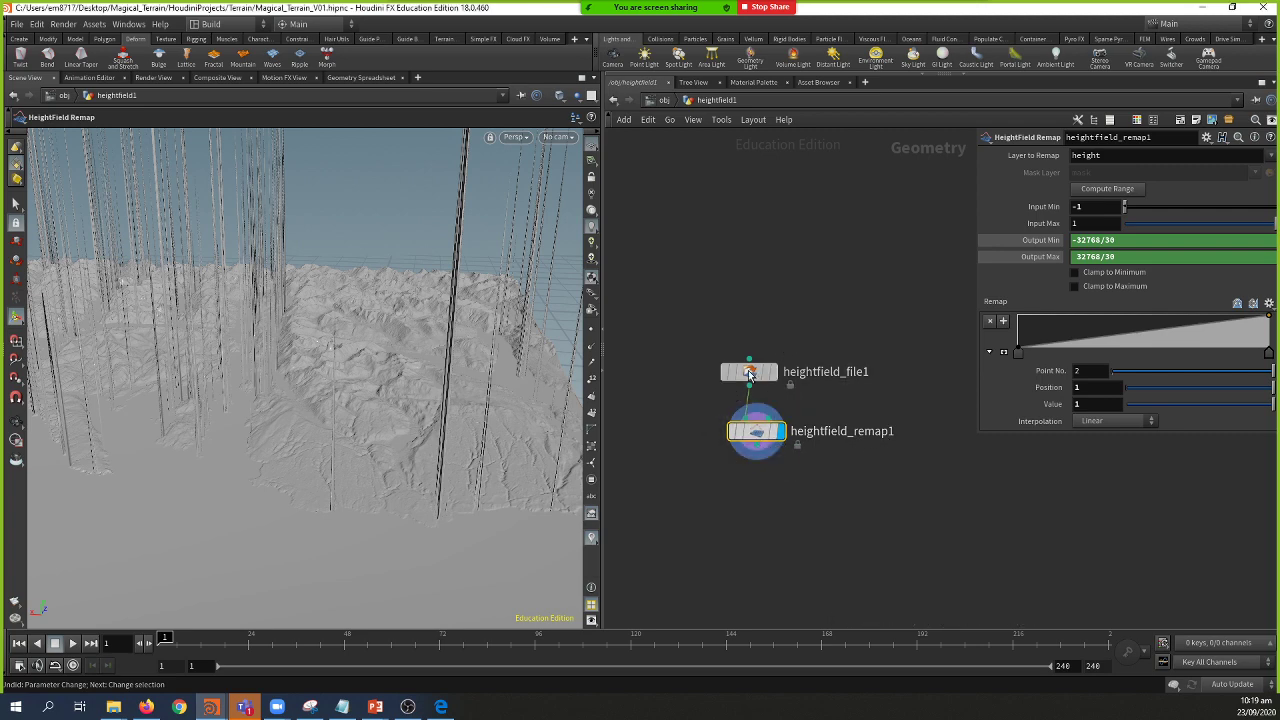
# Step: Set heightfield_file1's Height Scale to 2 after trying 2.5
pyautogui.click(749, 372)
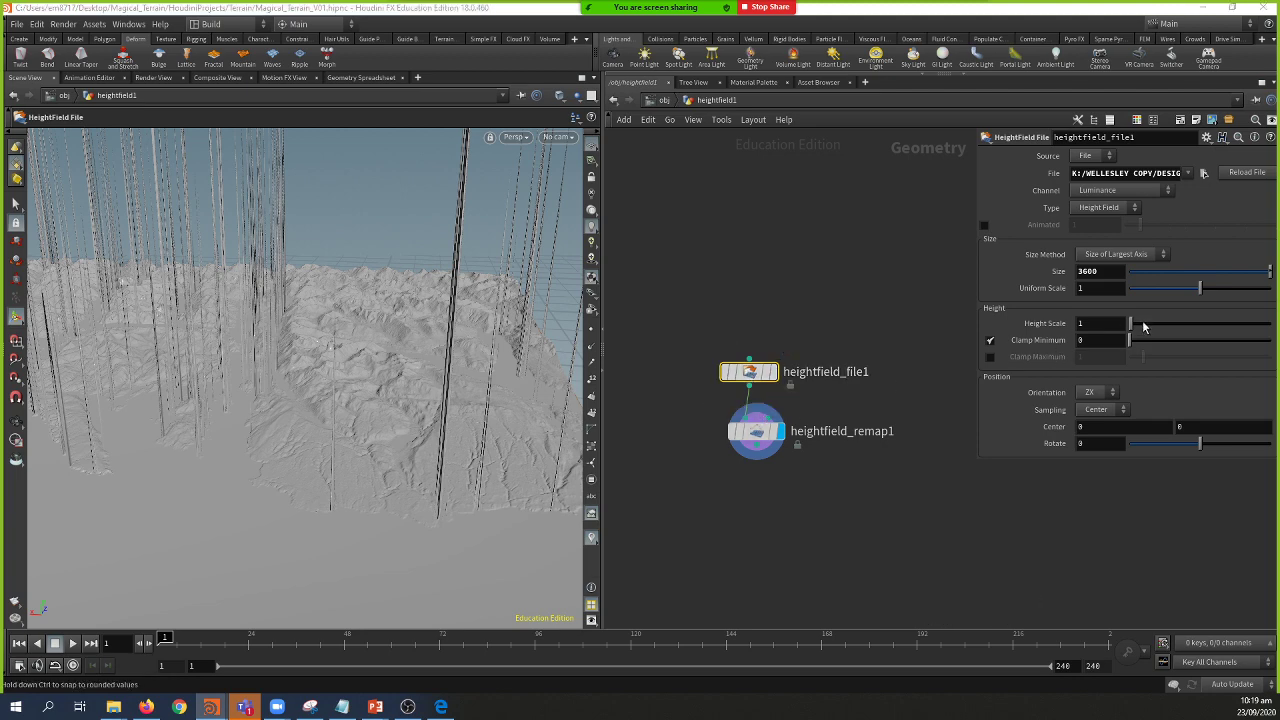
pyautogui.press('Escape')
pyautogui.moveTo(480, 386); pyautogui.dragTo(517, 418)
pyautogui.press('Return')
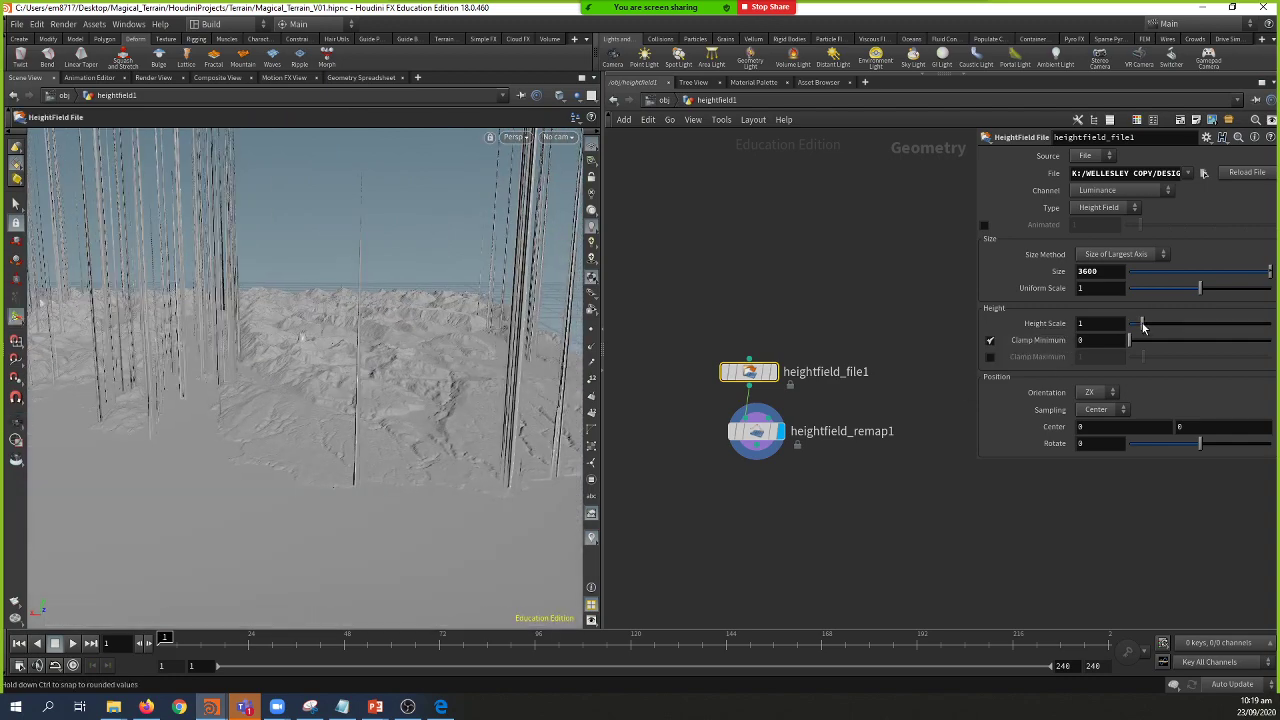
pyautogui.moveTo(1144, 323); pyautogui.dragTo(1138, 330)
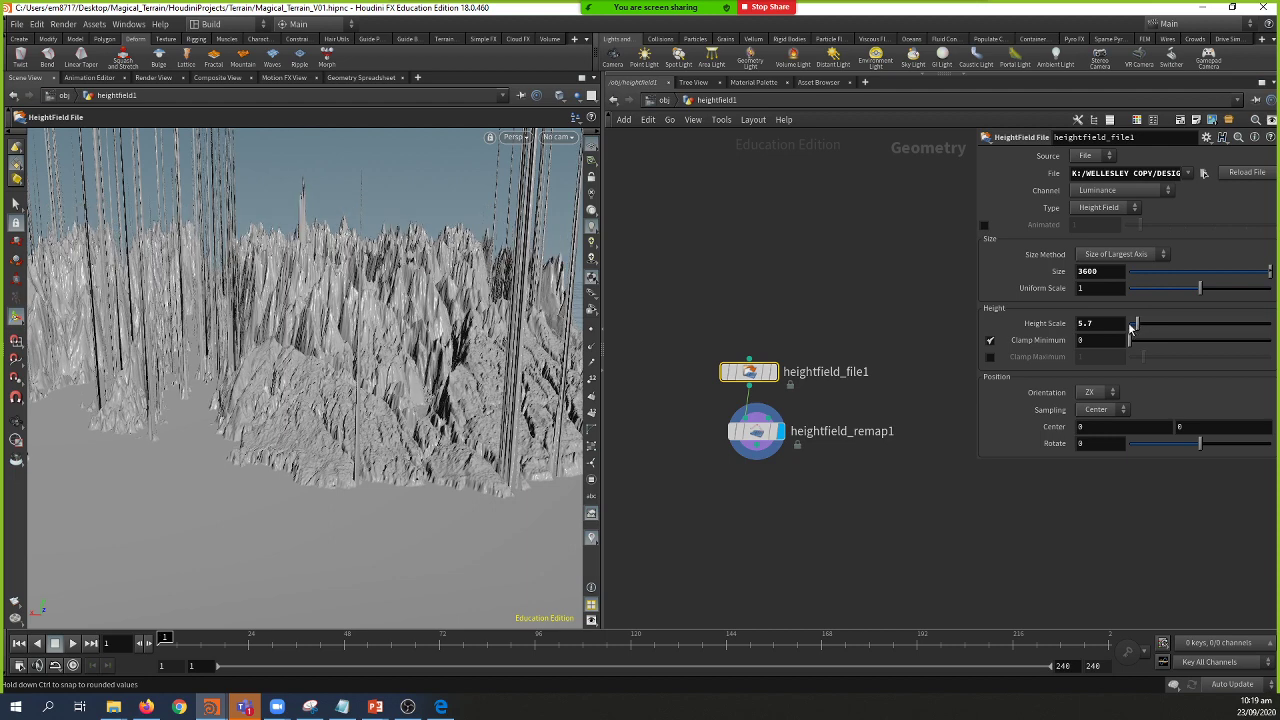
pyautogui.write('2.5')
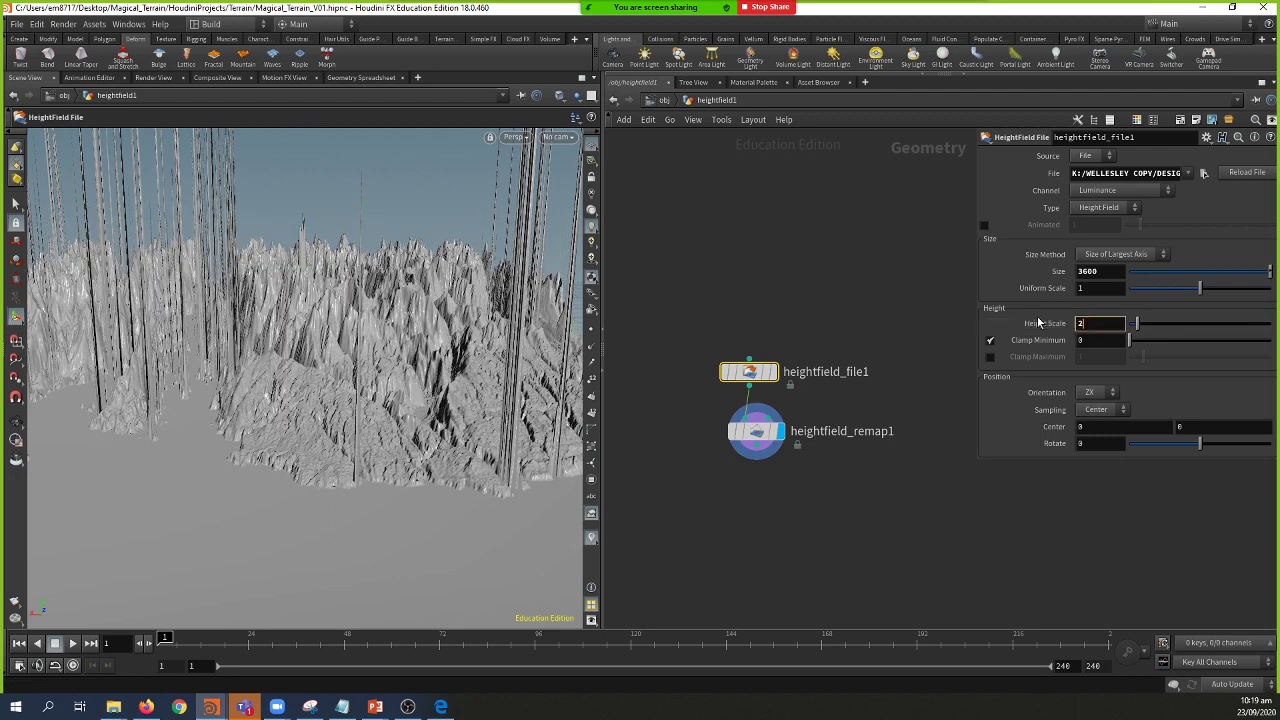
pyautogui.press('Return')
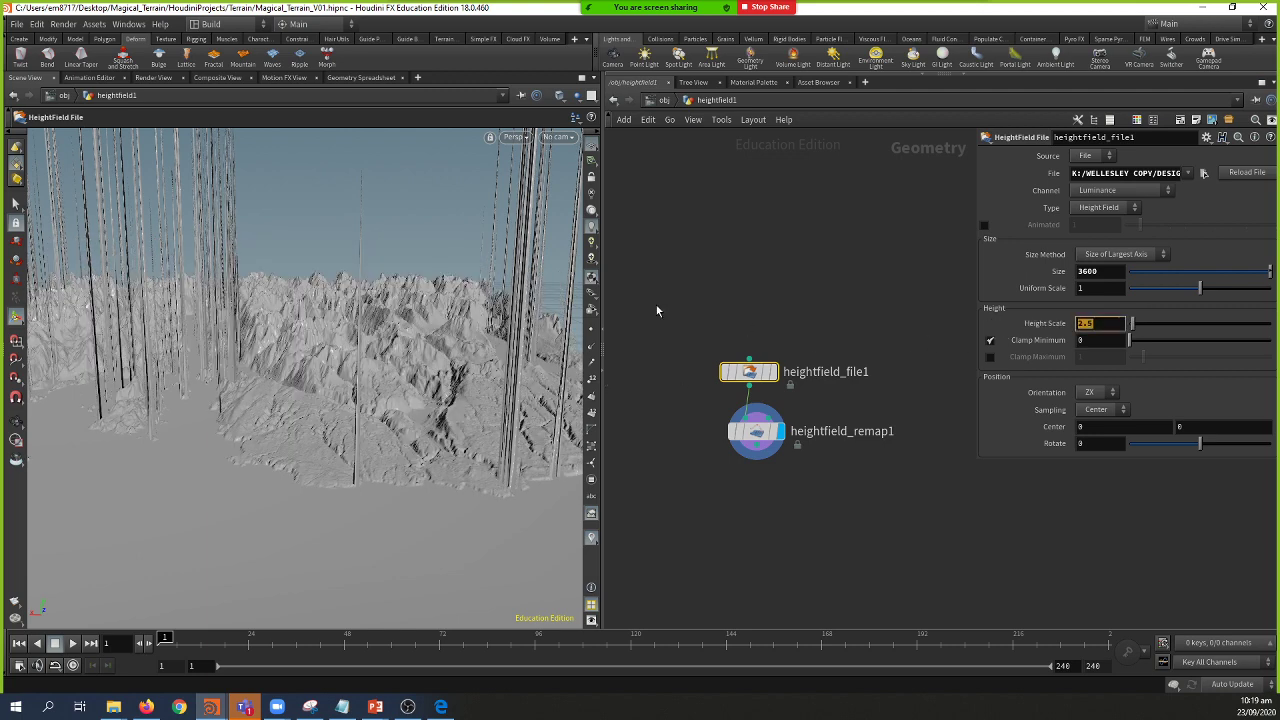
pyautogui.write('2')
pyautogui.press('Return')
# Step: Orbit around the taller terrain, then go up to the object-level network
pyautogui.press('Escape')
pyautogui.moveTo(345, 368); pyautogui.dragTo(227, 496)
pyautogui.press('Return')
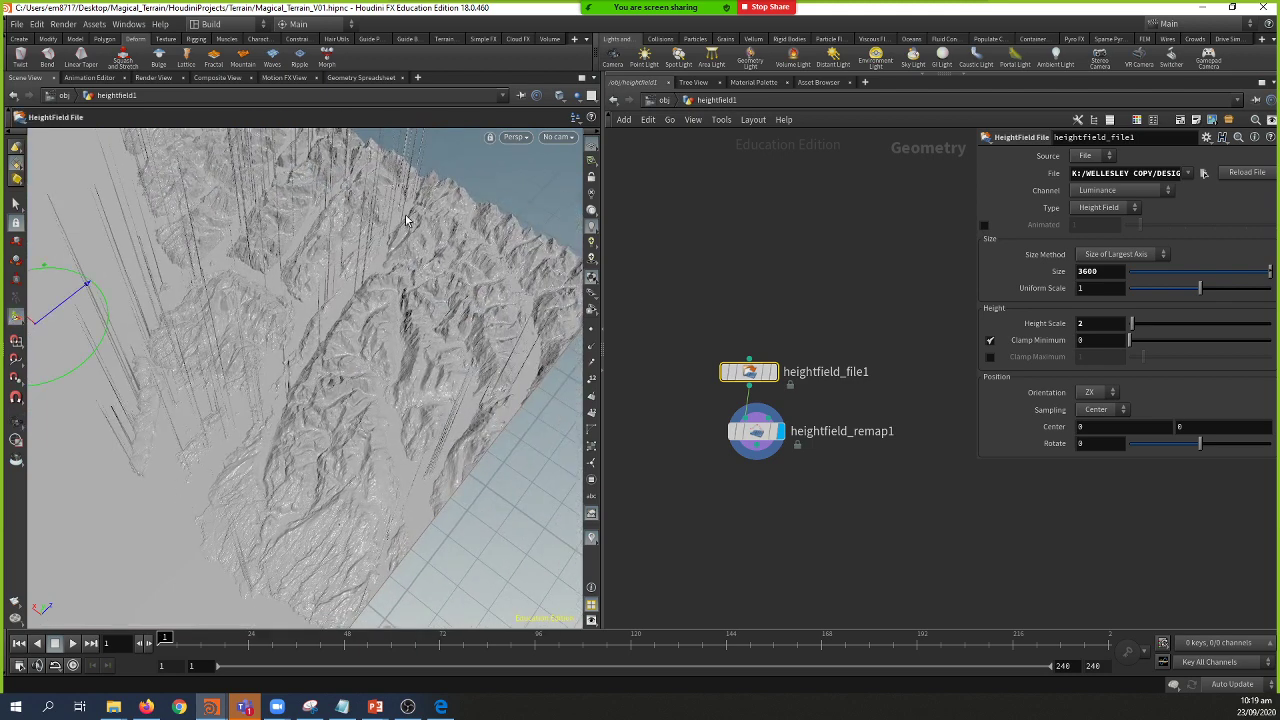
pyautogui.press('Escape')
pyautogui.moveTo(256, 412); pyautogui.dragTo(306, 366)
pyautogui.press('Return')
pyautogui.press('Escape')
pyautogui.press('Return')
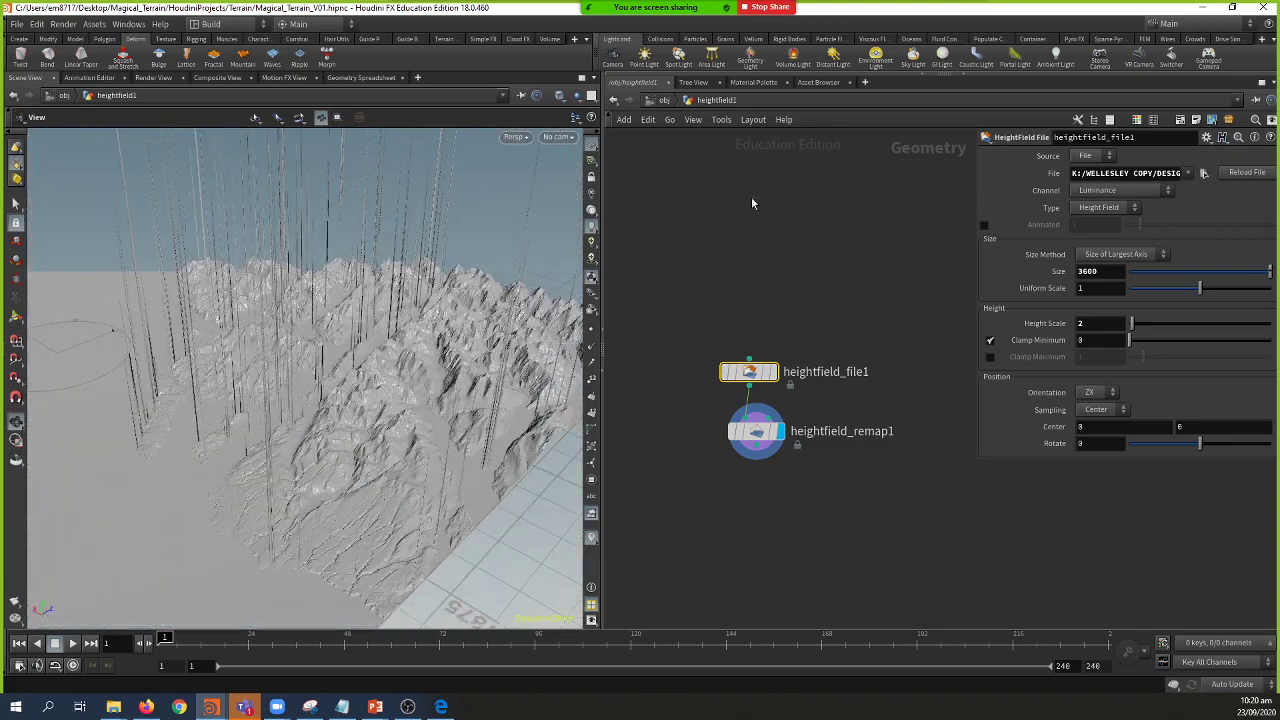
pyautogui.click(666, 101)
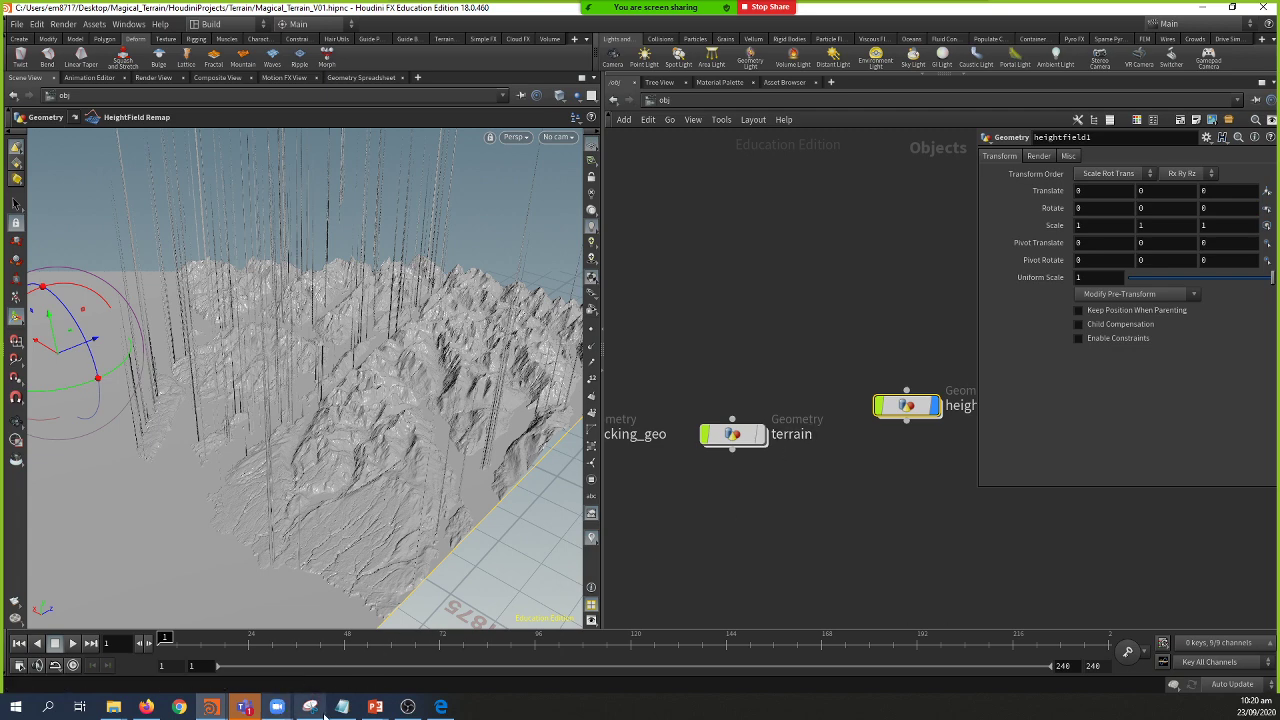
# Step: Glance at the Massing slide, then delete heightfield1 and select the terrain object
pyautogui.moveTo(368, 710)
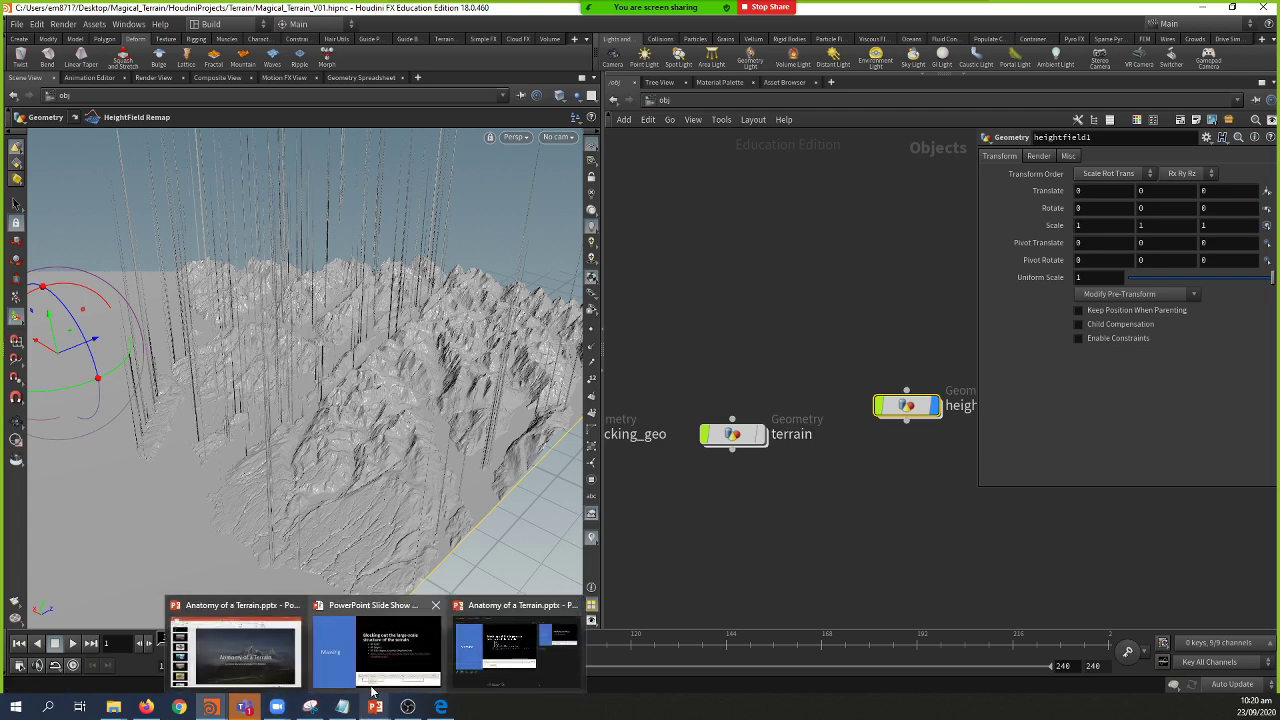
pyautogui.click(376, 650)
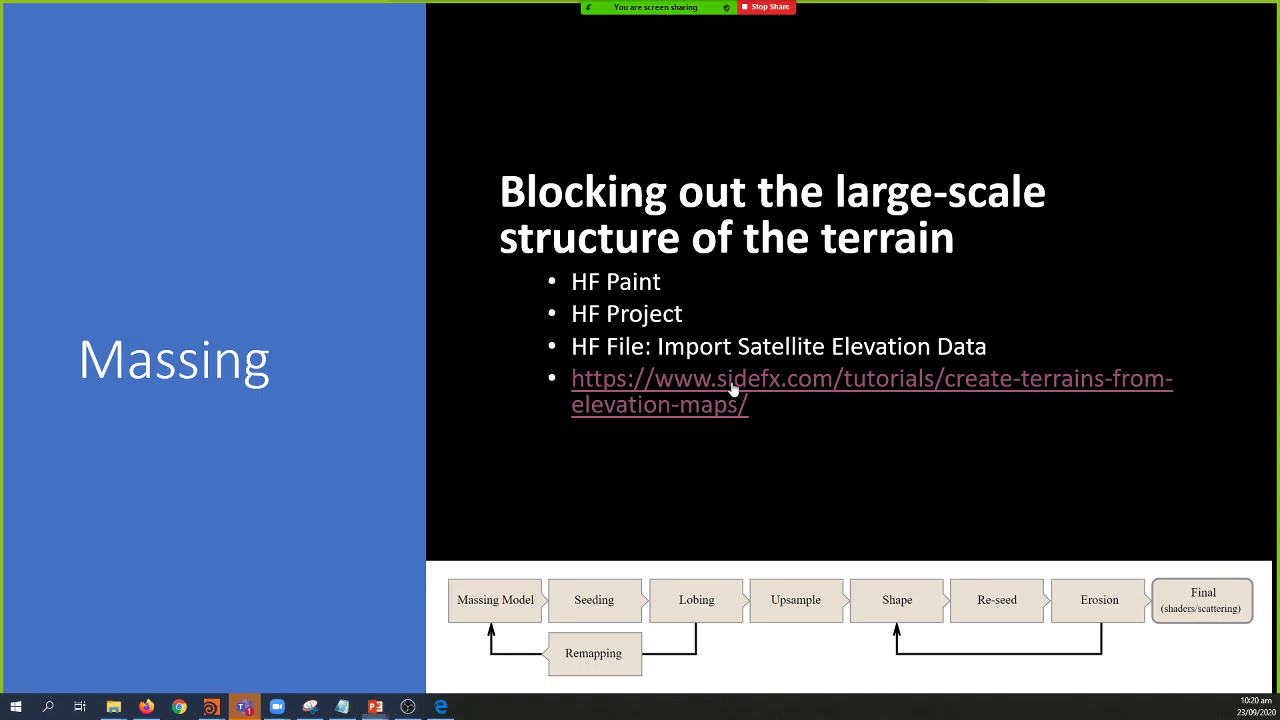
pyautogui.hotkey('alt', 'Tab')
pyautogui.moveTo(917, 413)
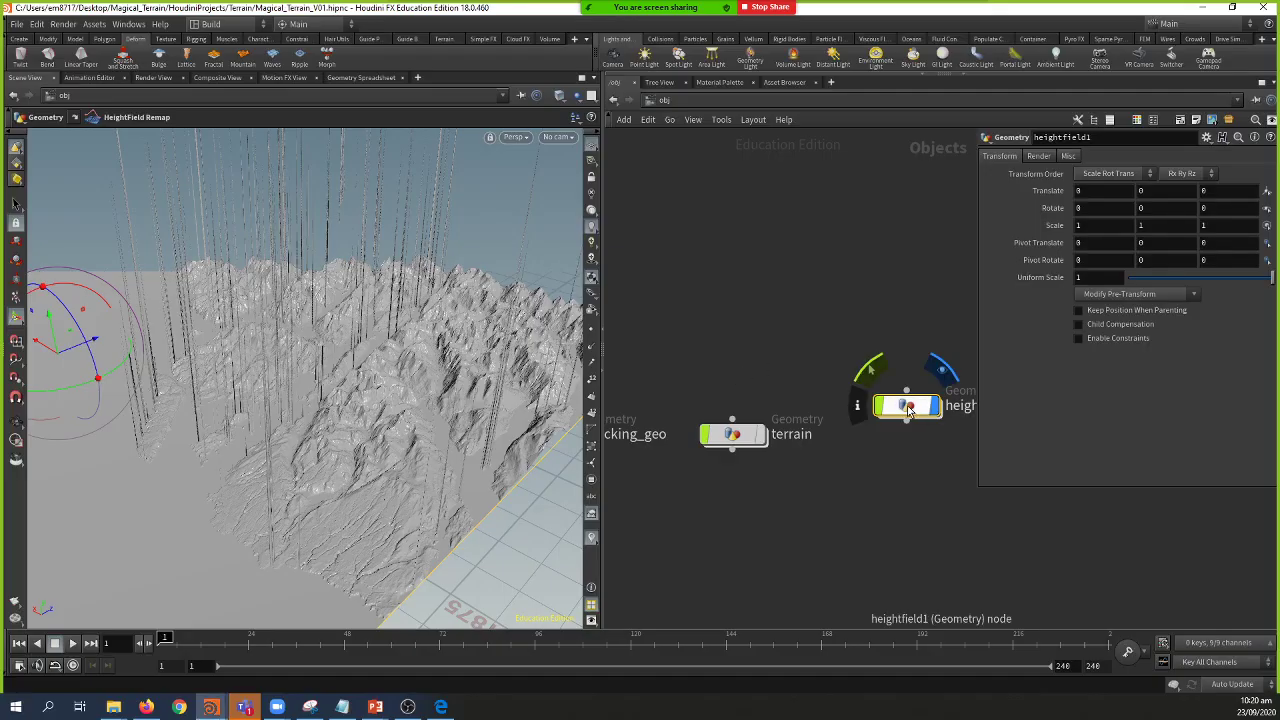
pyautogui.press('Delete')
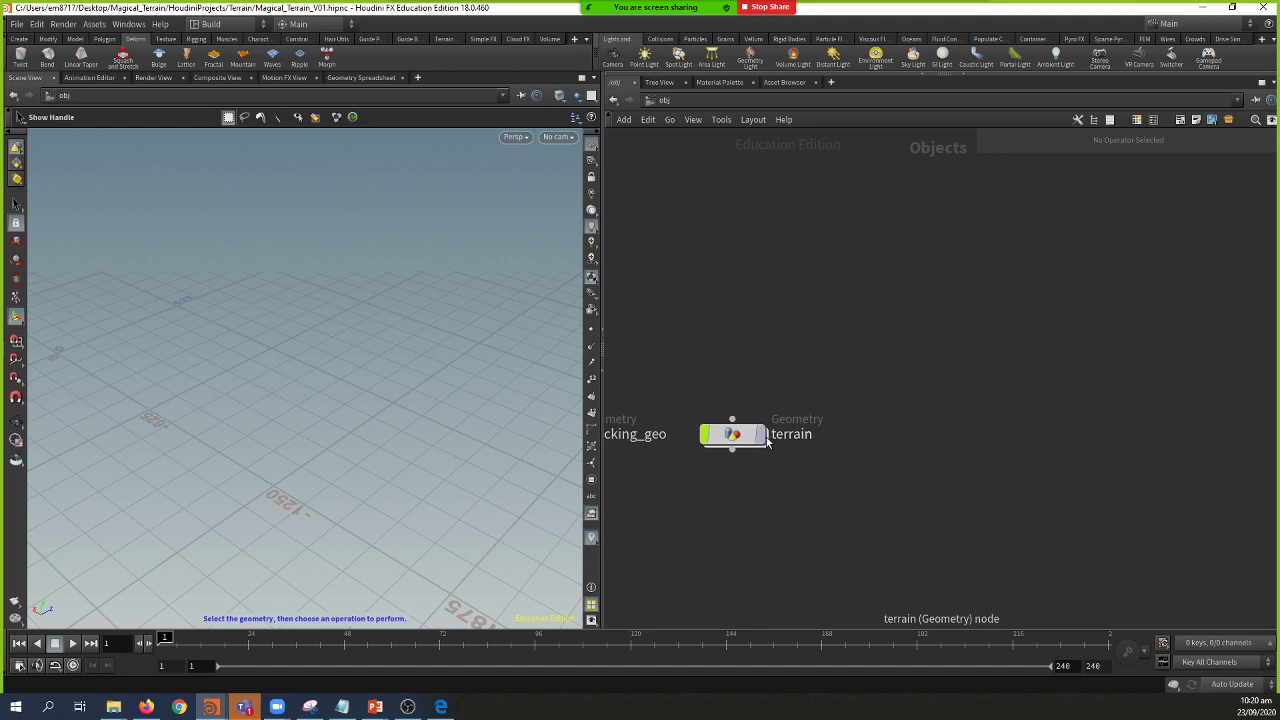
pyautogui.click(750, 437)
pyautogui.press('Escape')
# Step: Dive into the terrain object's network and glance at the Seeding slide
pyautogui.press('f')
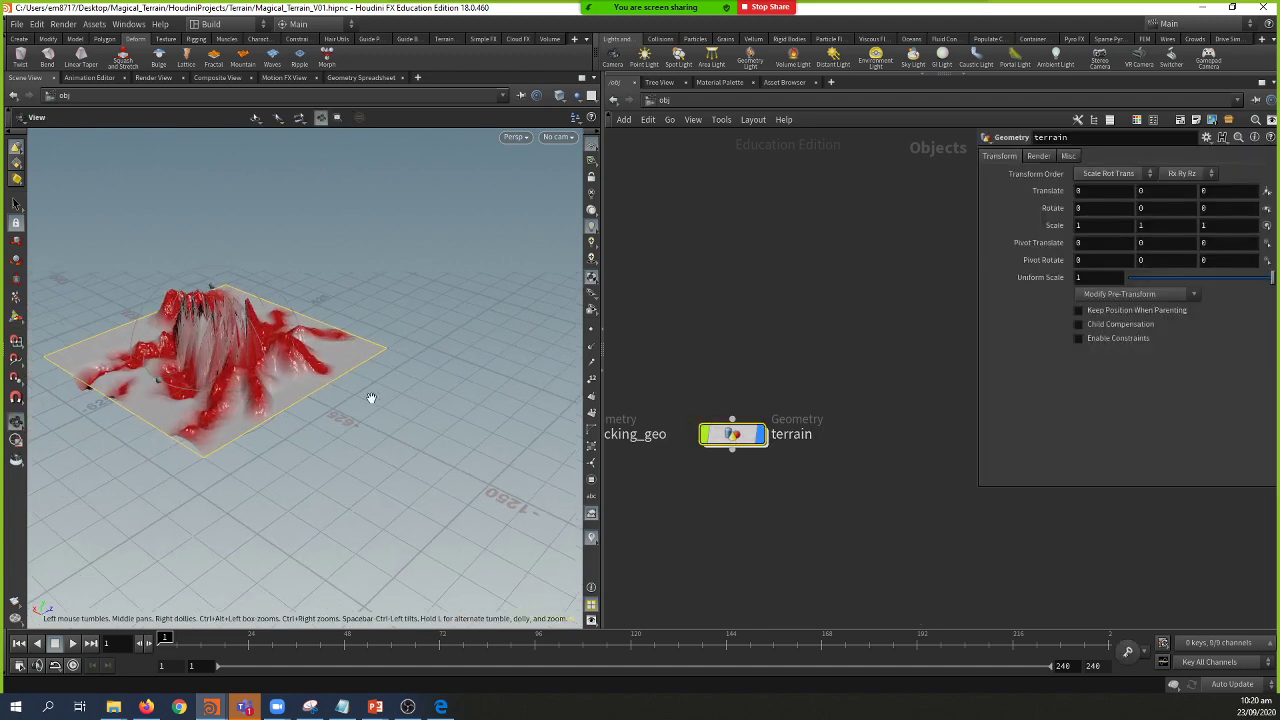
pyautogui.doubleClick(748, 437)
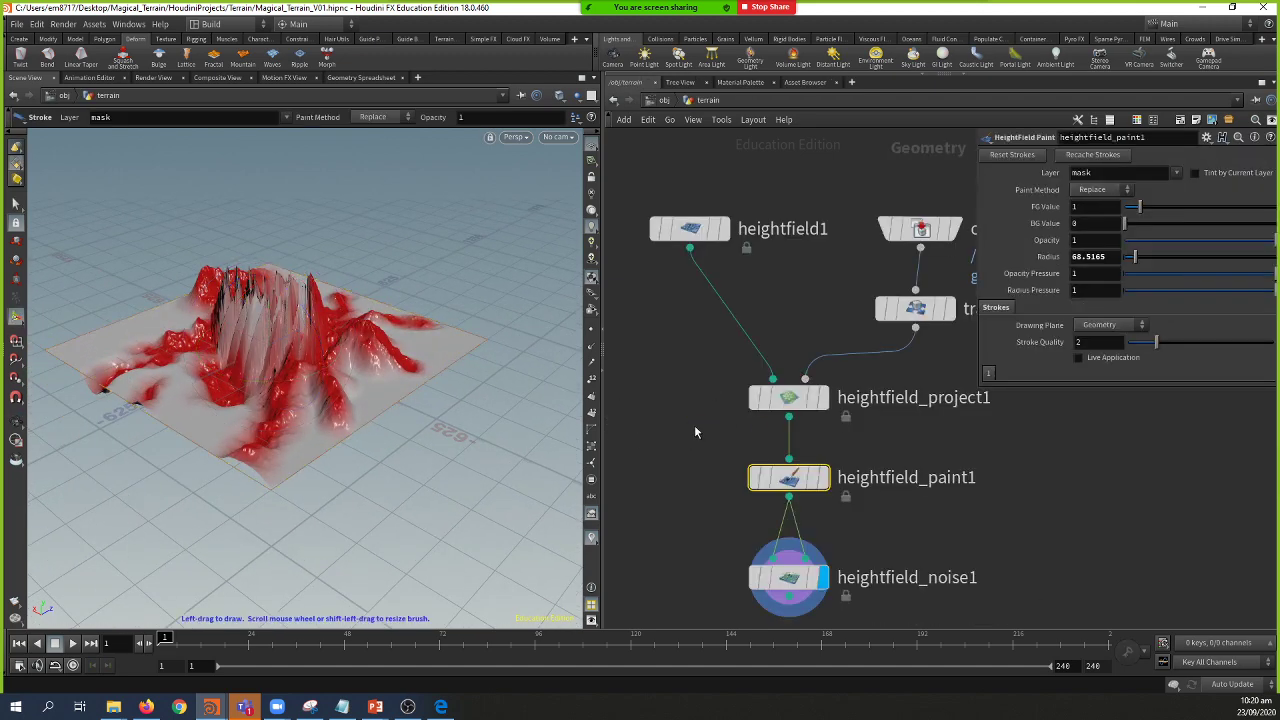
pyautogui.hotkey('alt', 'Tab')
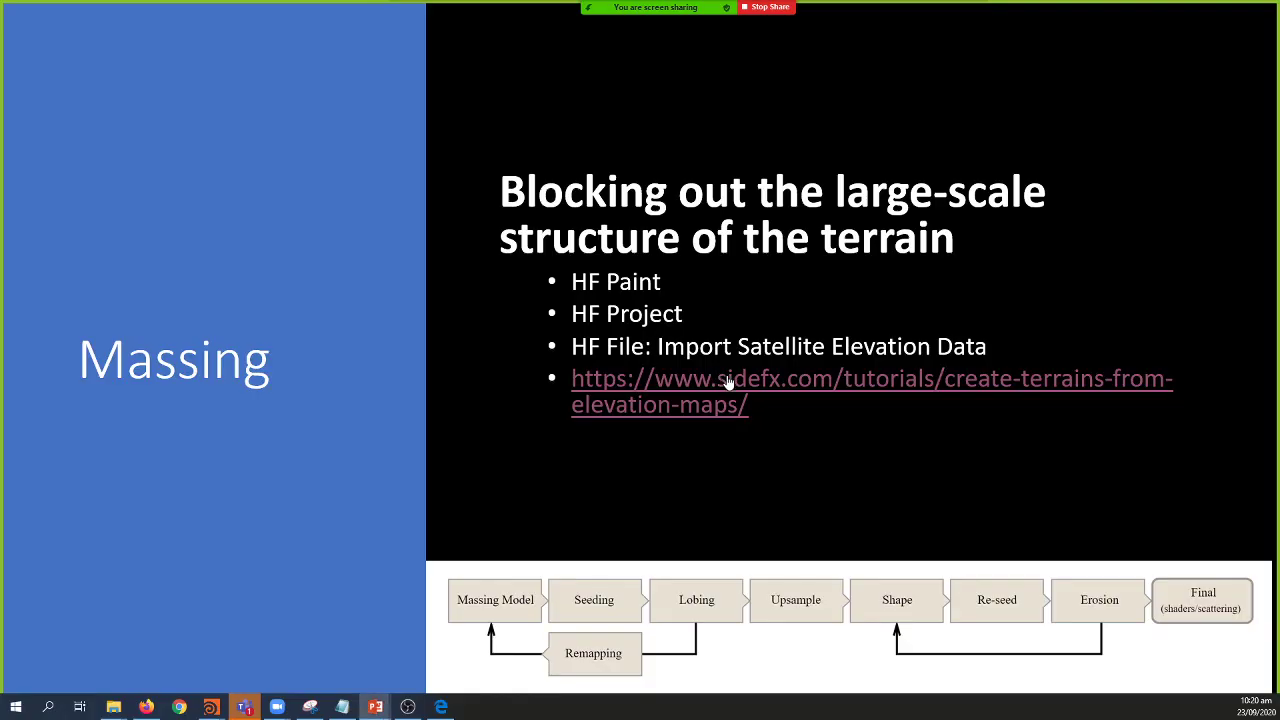
pyautogui.press('Right')
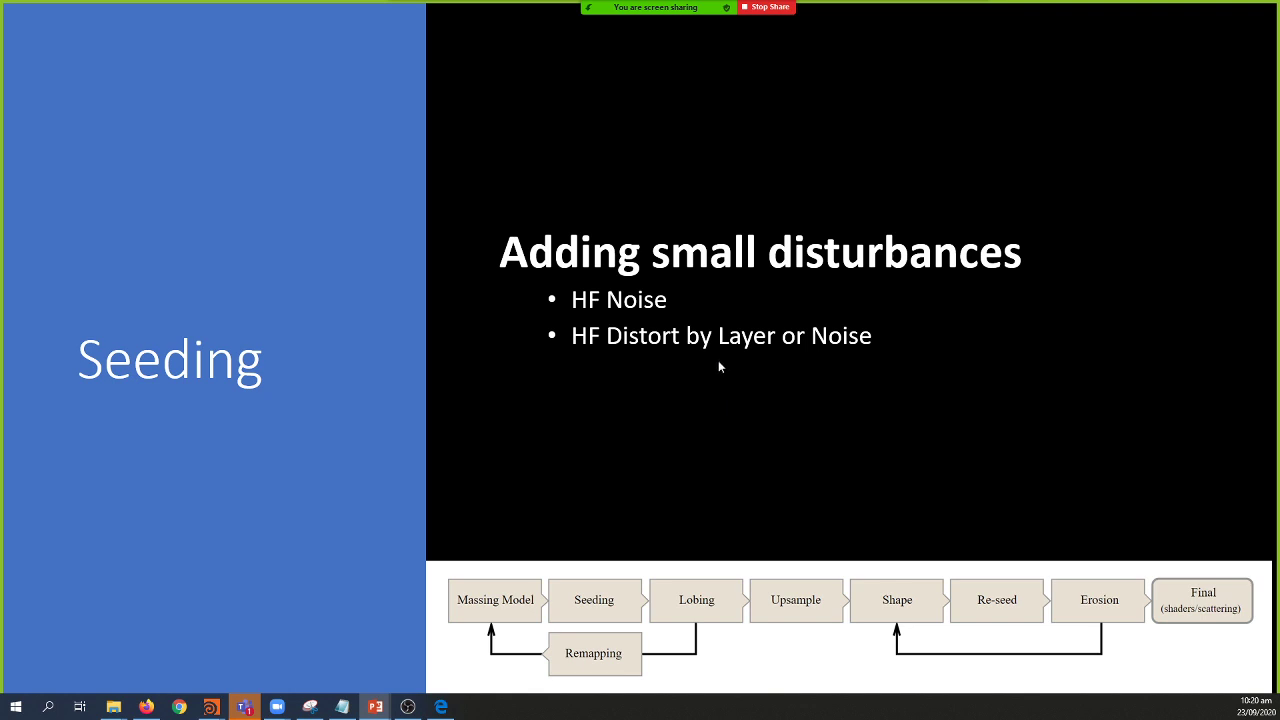
pyautogui.hotkey('alt', 'Tab')
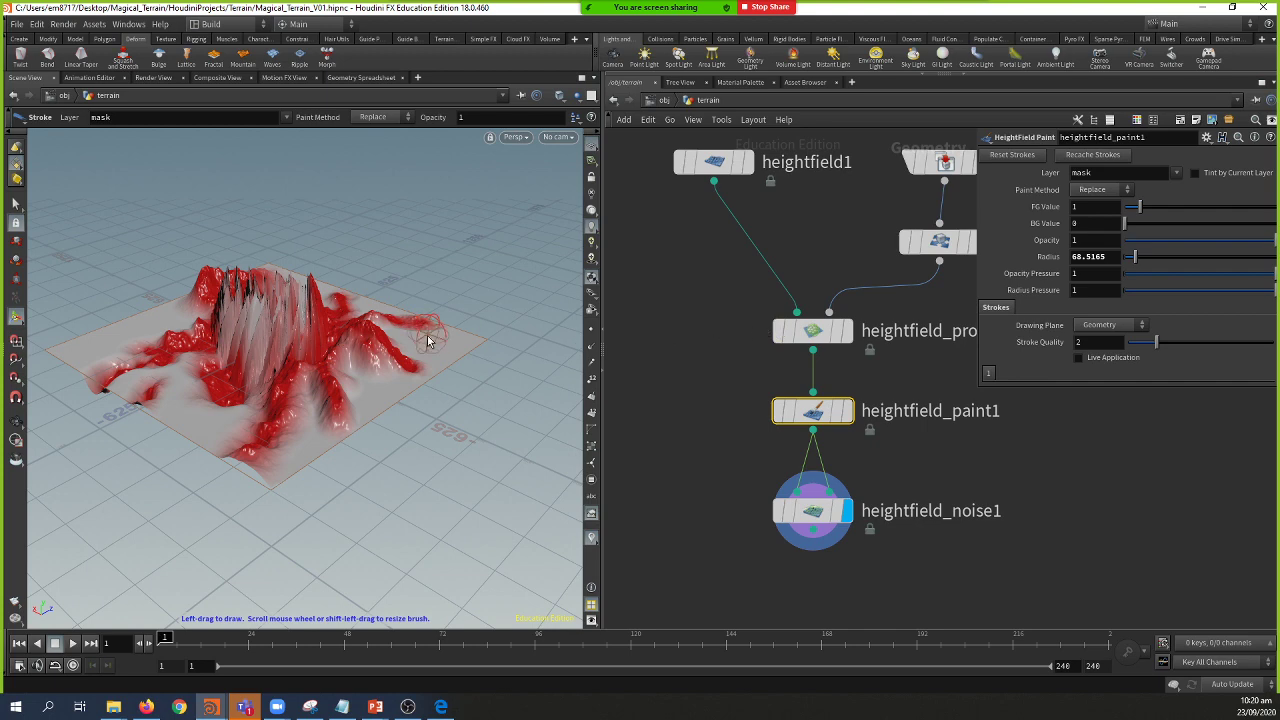
pyautogui.rightClick(440, 333)
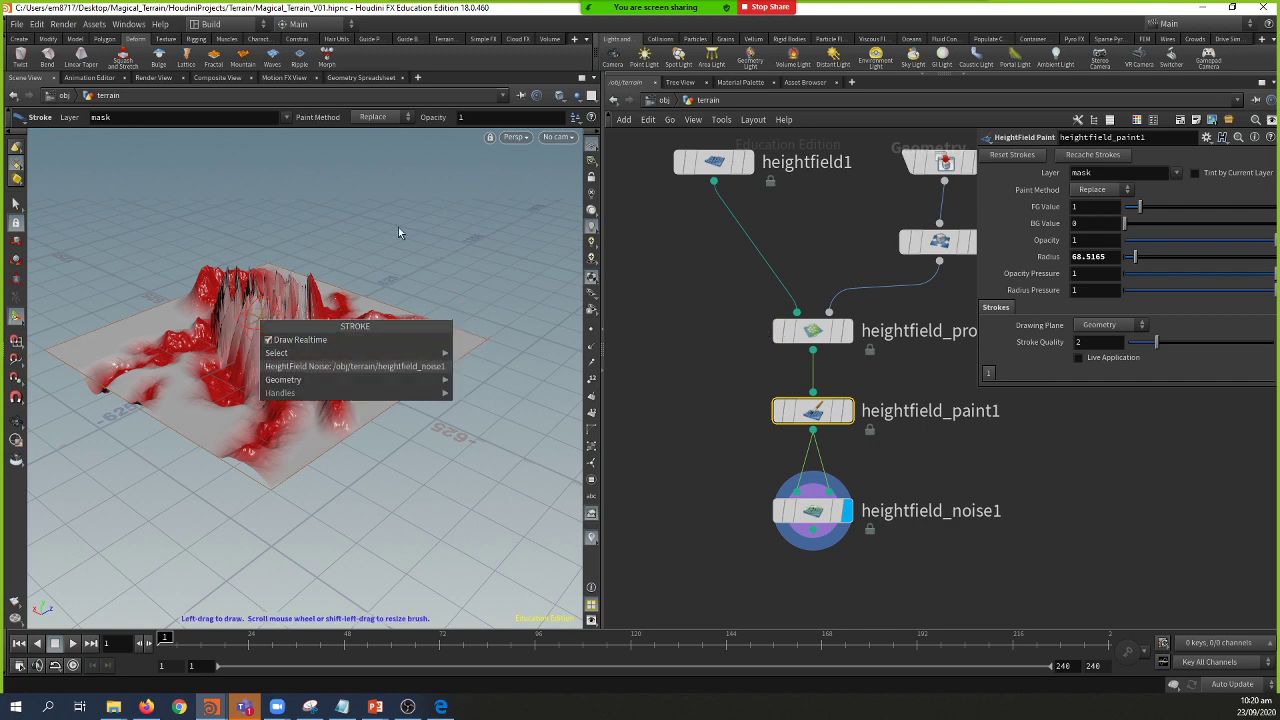
pyautogui.press('Escape')
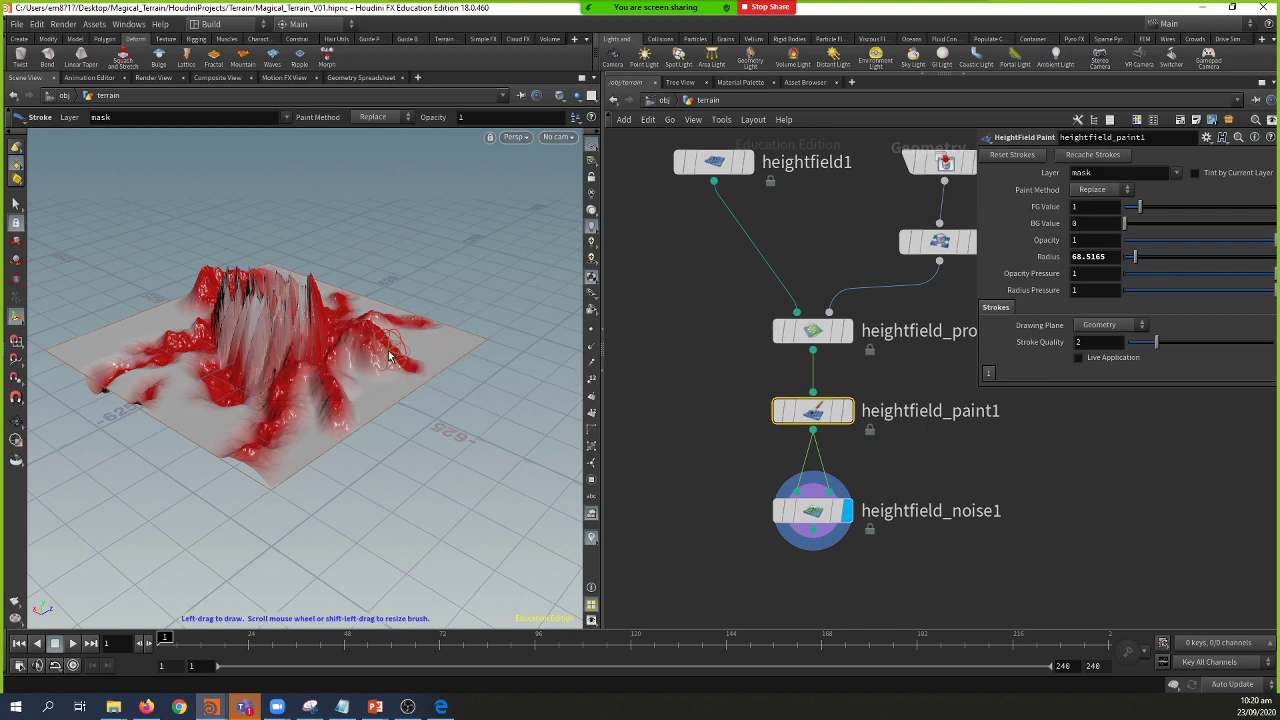
# Step: Inspect the terrain spikes up close, then pull a wire from heightfield_noise1's output
pyautogui.press('Escape')
pyautogui.moveTo(213, 283); pyautogui.dragTo(211, 341)
pyautogui.moveTo(305, 376); pyautogui.dragTo(262, 408)
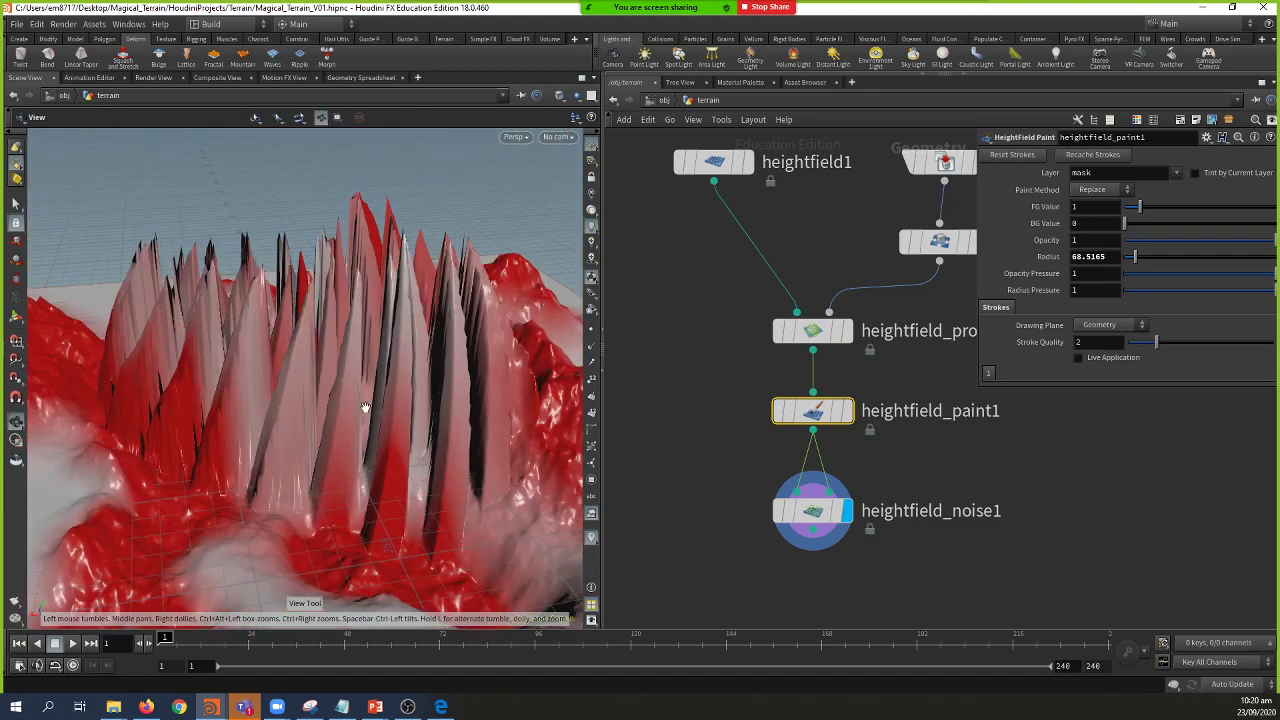
pyautogui.scroll(5, 336, 417)
pyautogui.moveTo(424, 400); pyautogui.dragTo(376, 393)
pyautogui.scroll(-5, 376, 393)
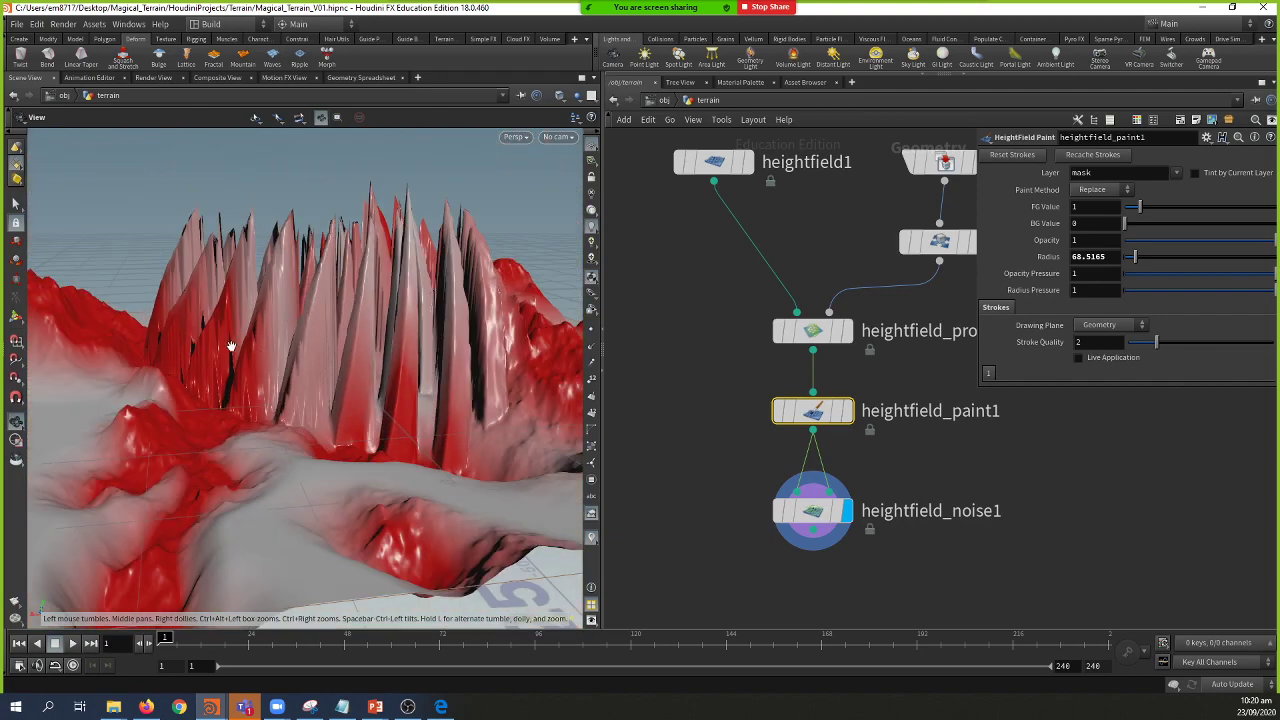
pyautogui.moveTo(330, 383); pyautogui.dragTo(466, 312)
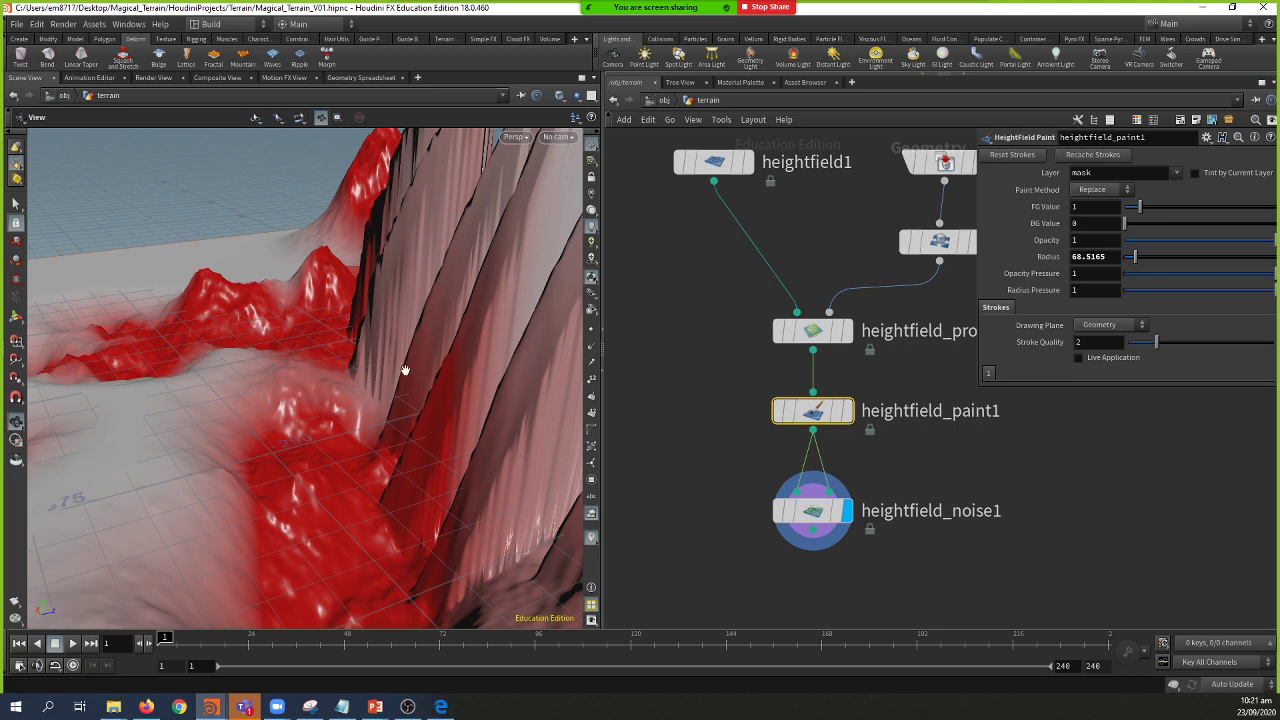
pyautogui.moveTo(446, 354); pyautogui.dragTo(270, 383)
pyautogui.moveTo(972, 521); pyautogui.dragTo(956, 455, button='middle')
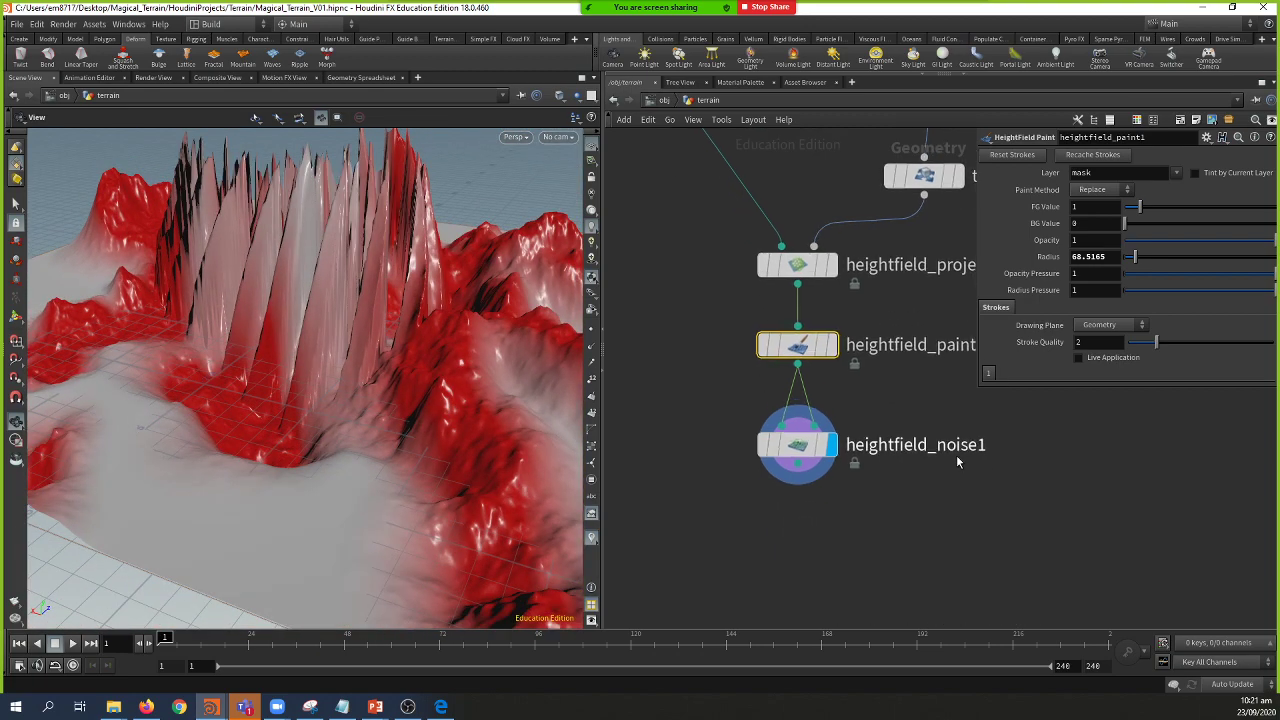
pyautogui.moveTo(797, 486); pyautogui.dragTo(802, 526)
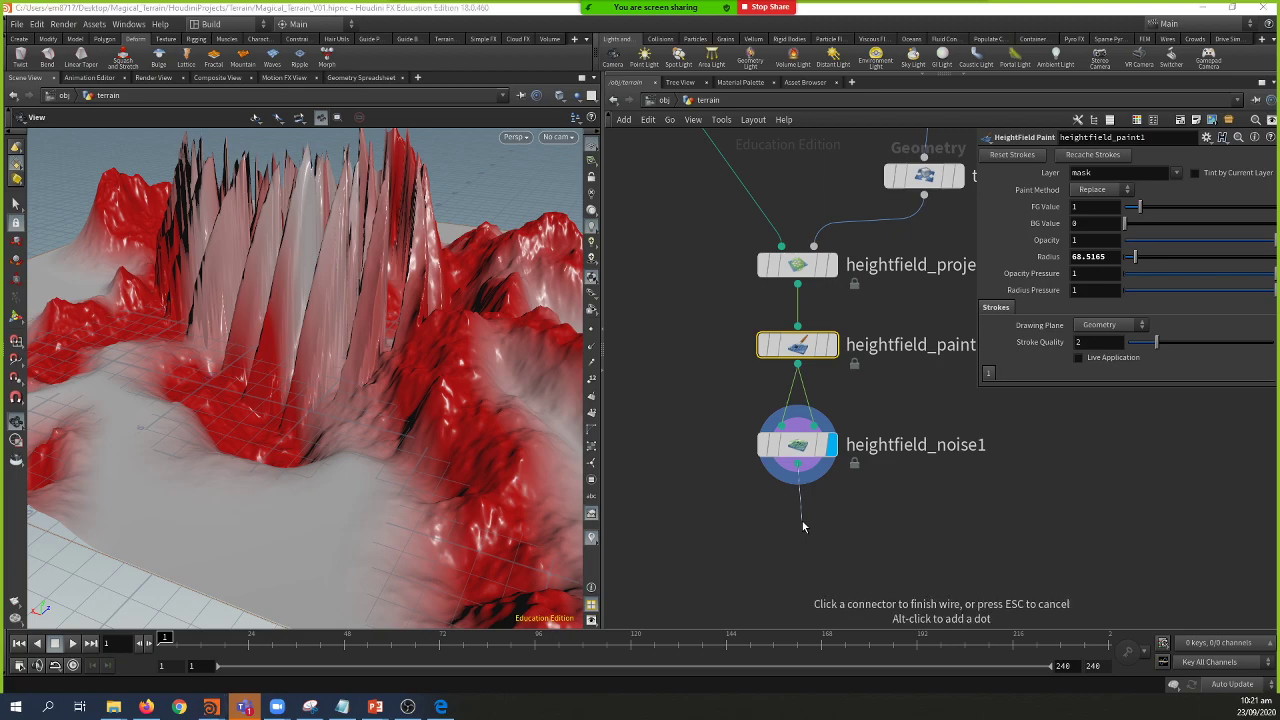
pyautogui.hotkey('alt', 'Tab')
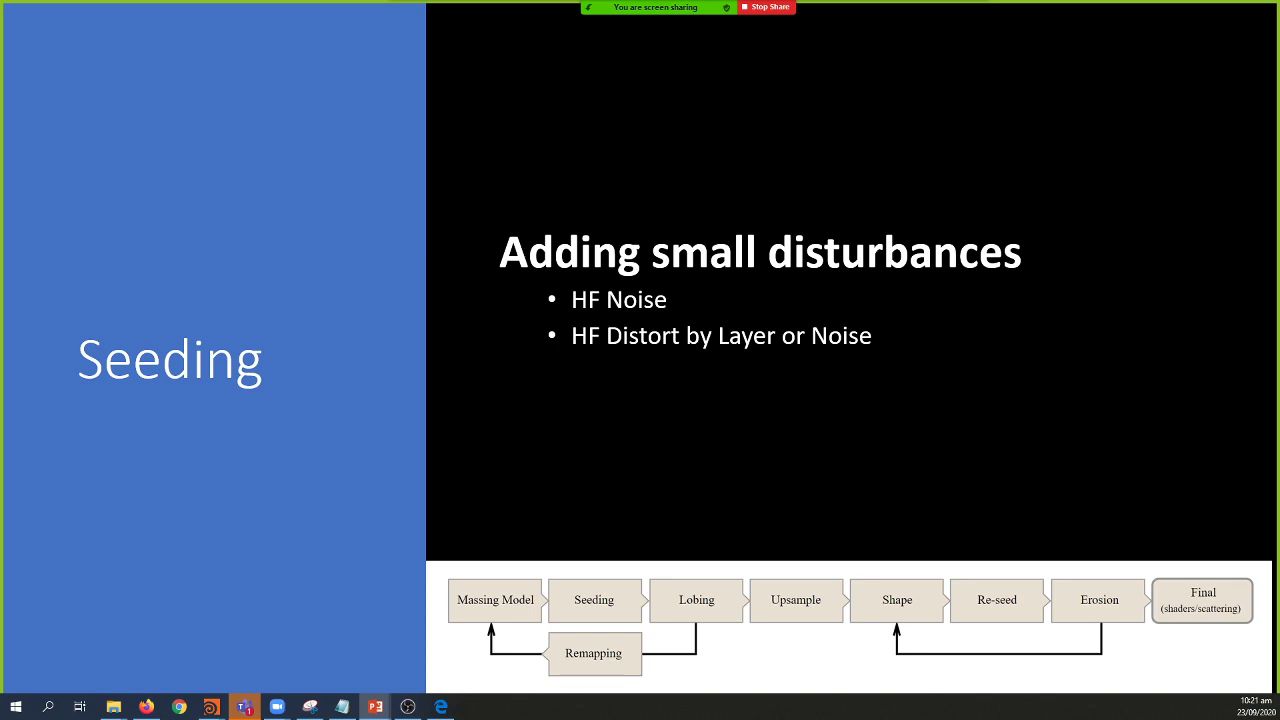
pyautogui.hotkey('alt', 'Tab')
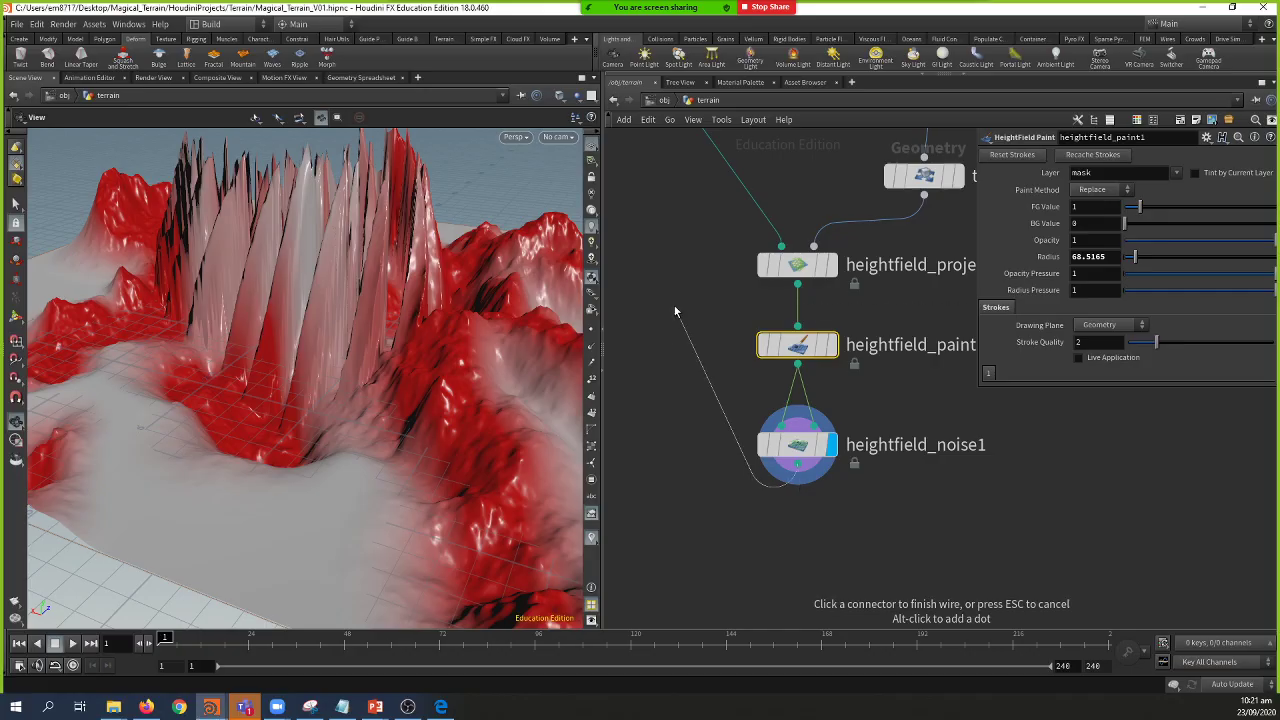
pyautogui.press('Escape')
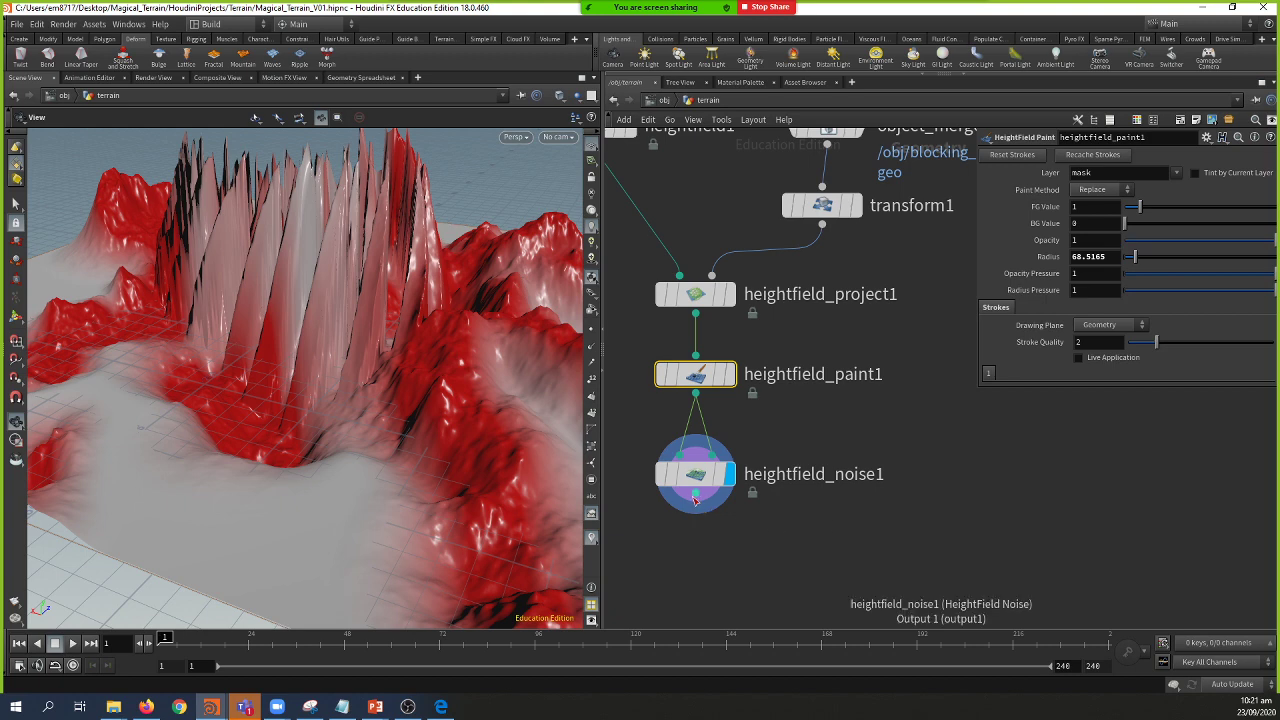
pyautogui.moveTo(696, 510); pyautogui.dragTo(707, 534)
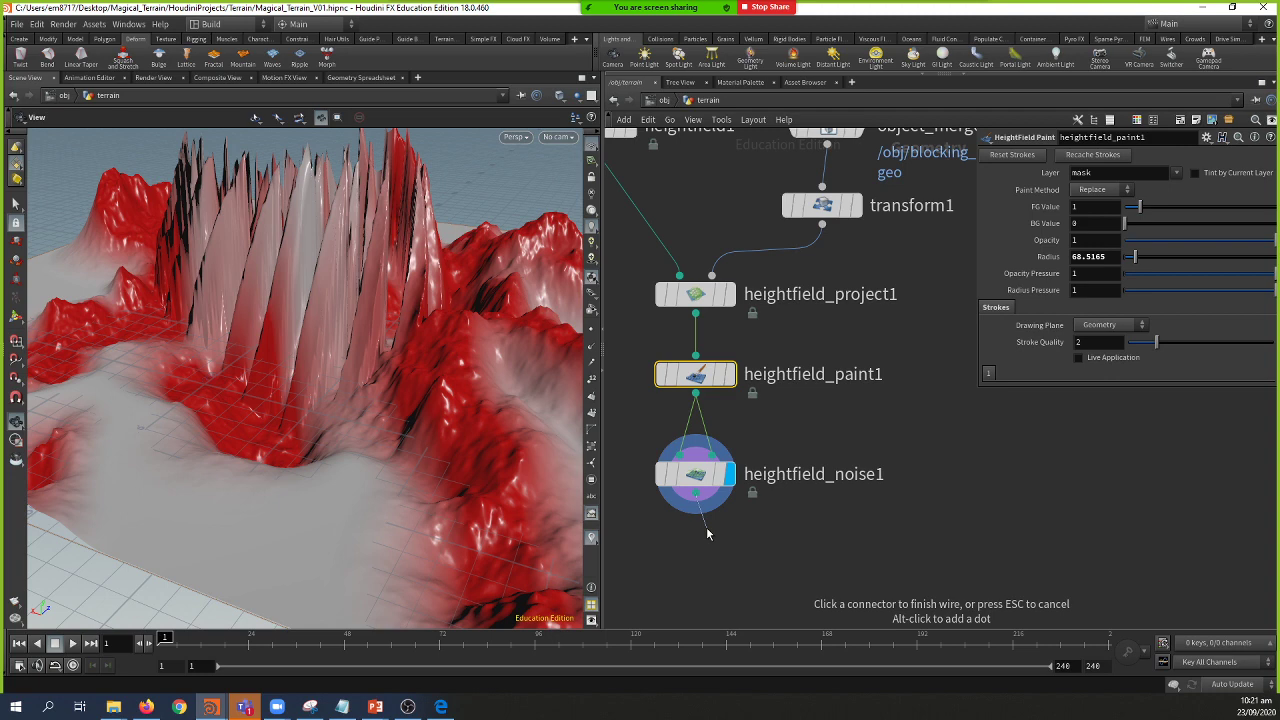
pyautogui.moveTo(710, 530); pyautogui.dragTo(778, 498, button='middle')
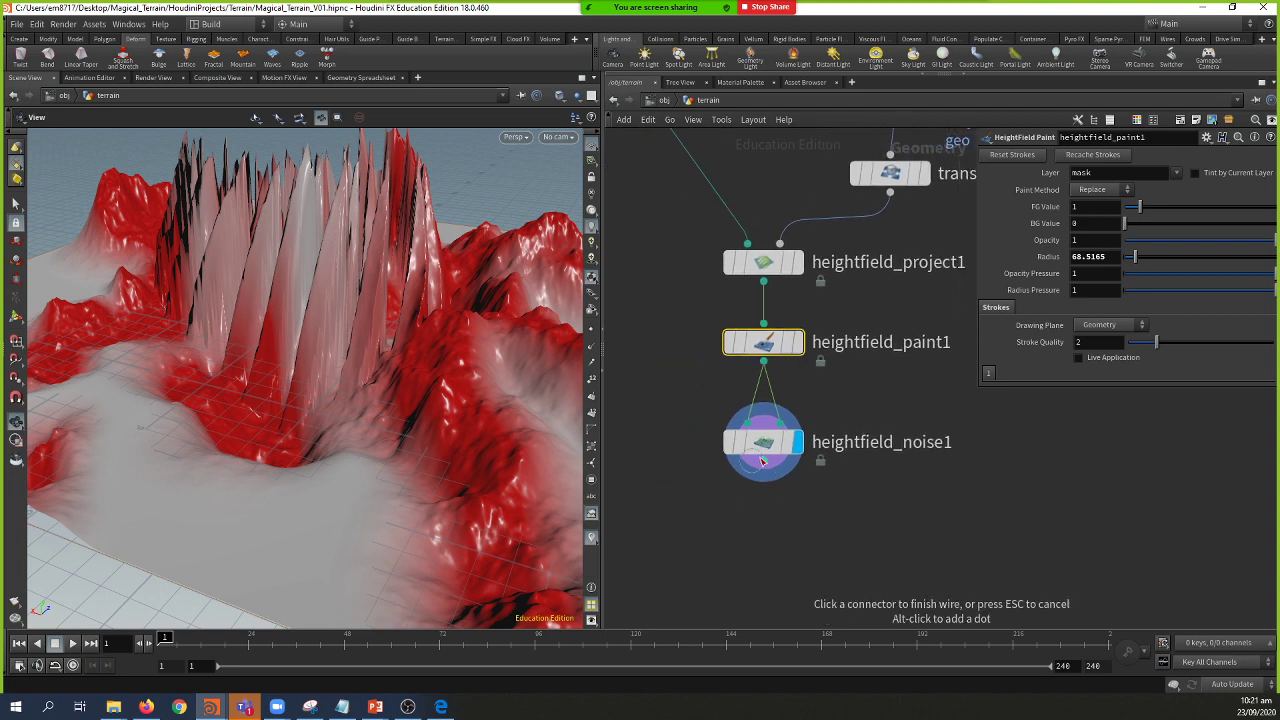
# Step: Add a HeightField Layer Clear node under heightfield_noise1 and display it
pyautogui.press('Tab')
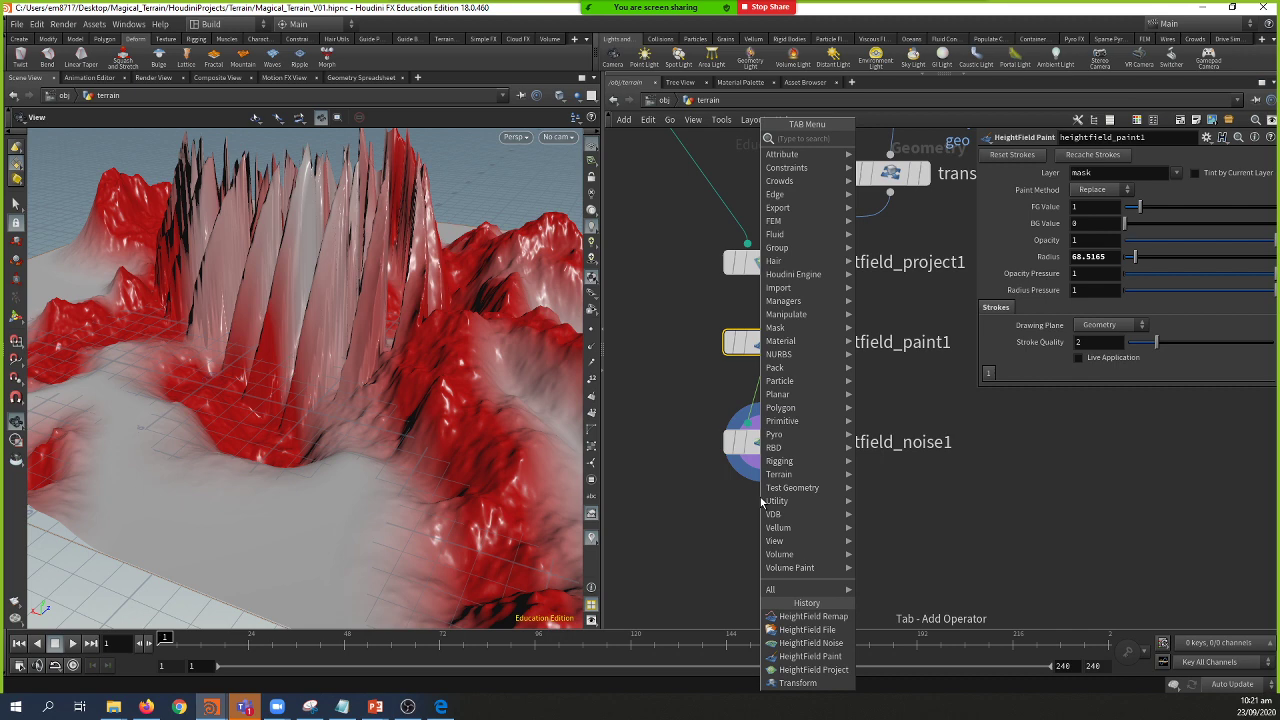
pyautogui.write('he')
pyautogui.write('c')
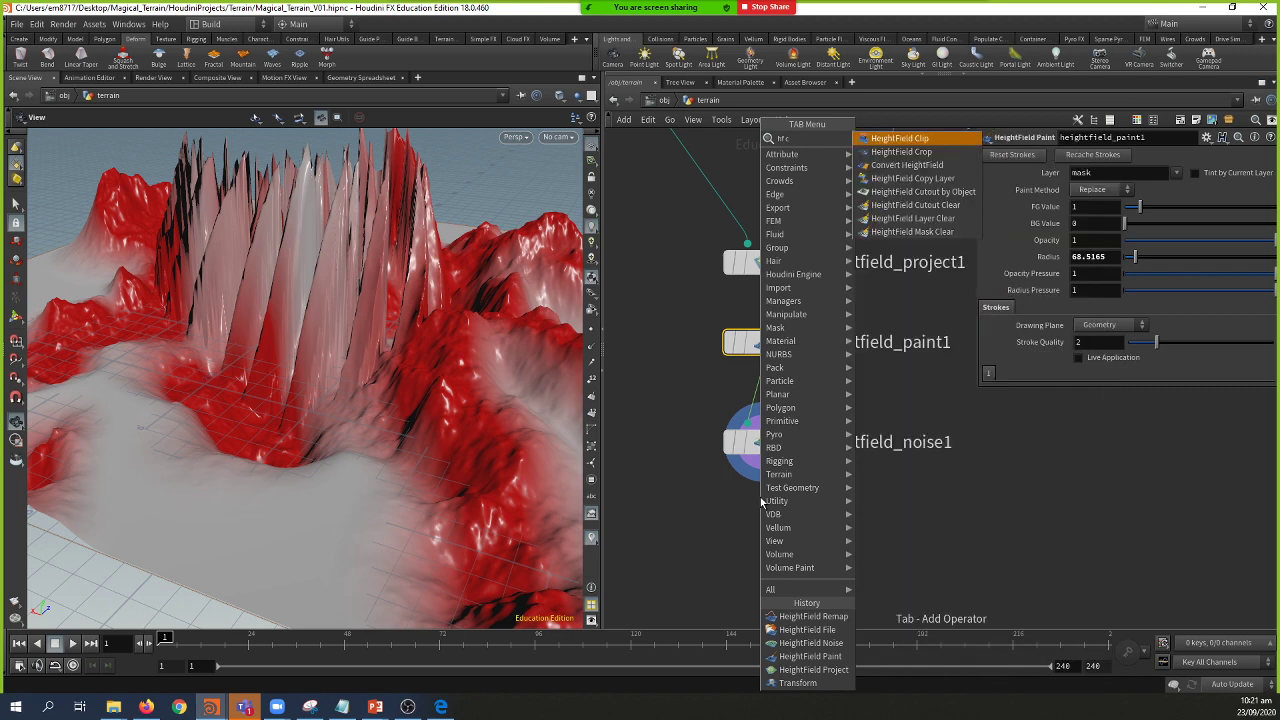
pyautogui.press('Down')
pyautogui.press('Down')
pyautogui.press('Down')
pyautogui.press('Down')
pyautogui.press('Down')
pyautogui.press('Down')
pyautogui.press('Down')
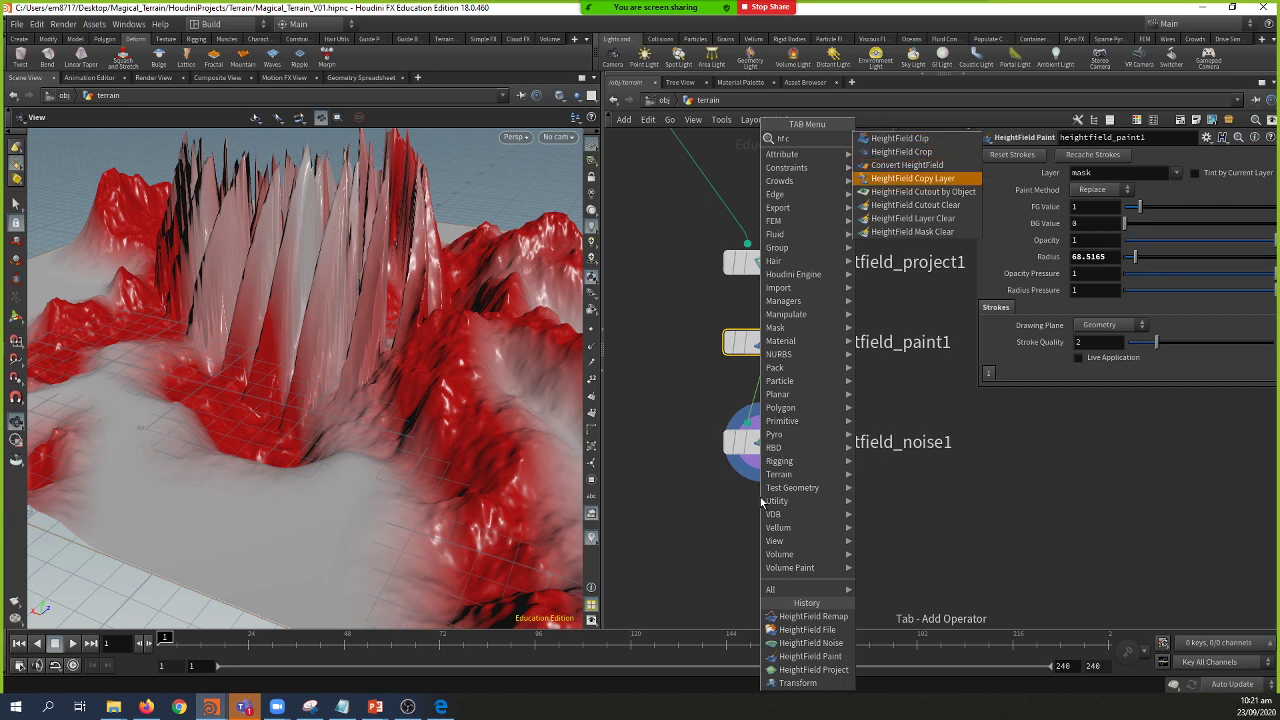
pyautogui.press('Escape')
pyautogui.click(760, 512)
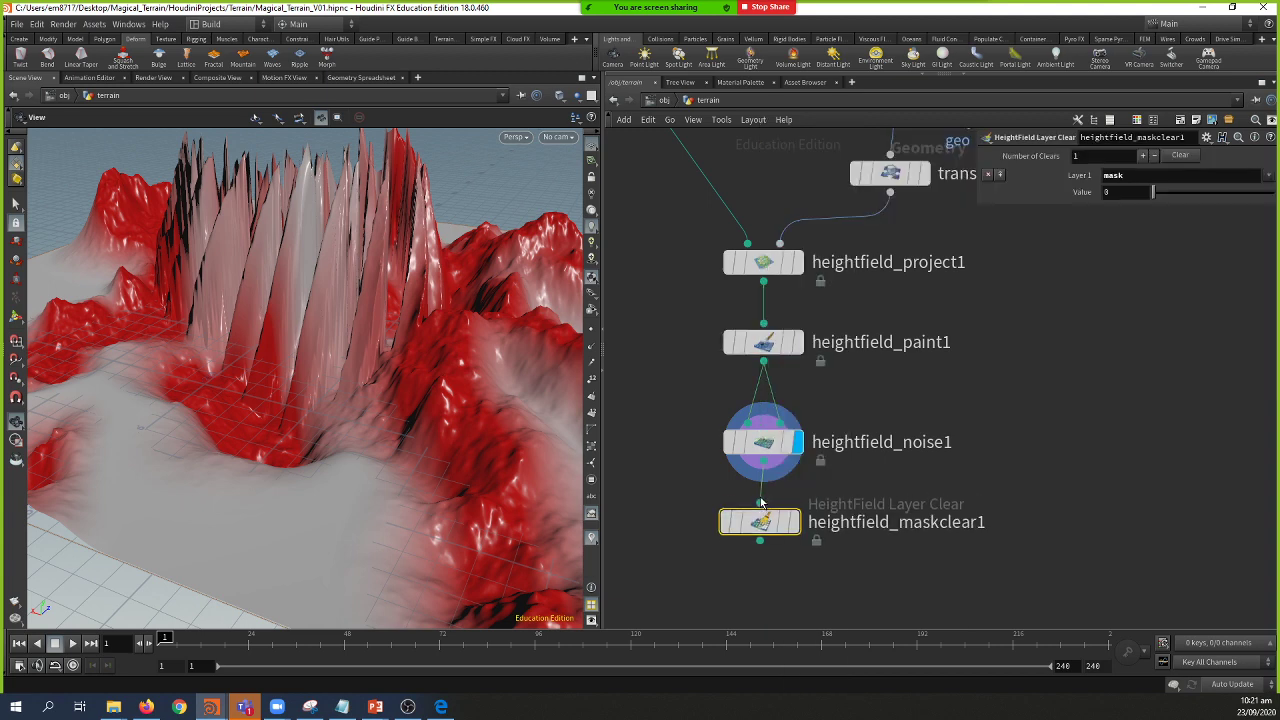
pyautogui.click(795, 522)
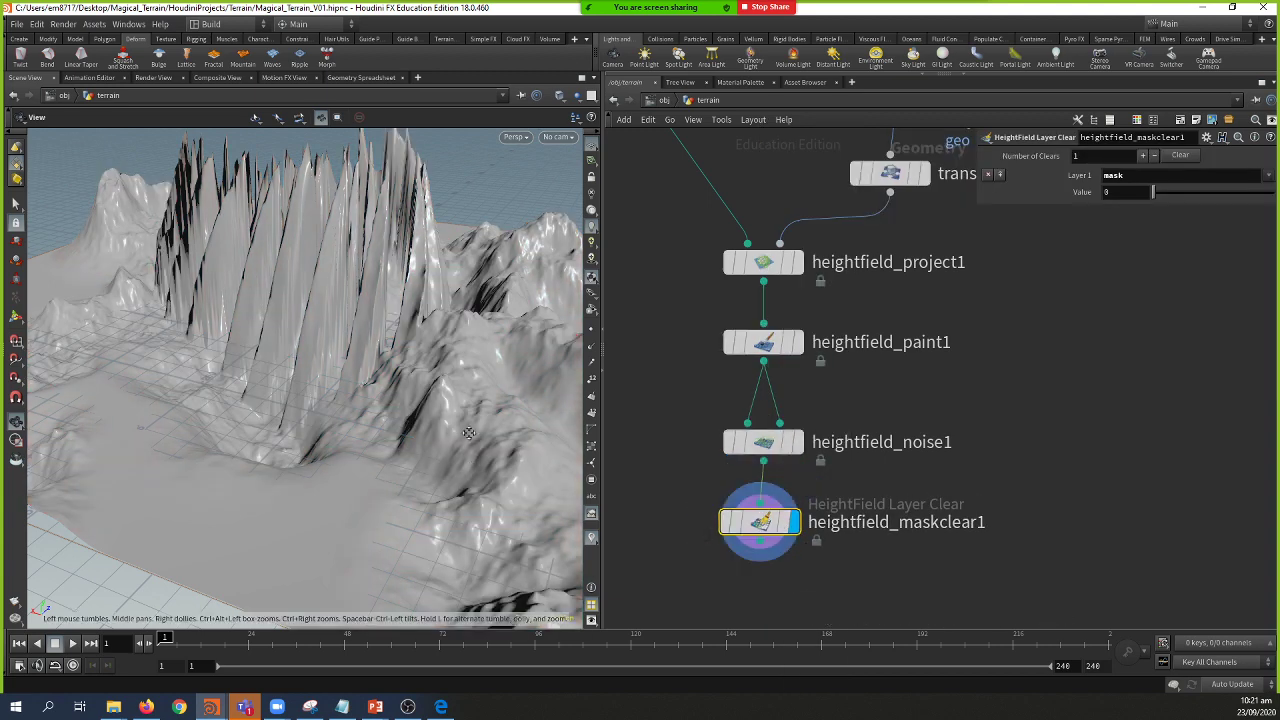
pyautogui.moveTo(475, 465); pyautogui.dragTo(272, 460)
# Step: Place a HeightField Noise node, heightfield_noise2, beneath heightfield_maskclear1
pyautogui.moveTo(917, 524); pyautogui.dragTo(922, 484, button='middle')
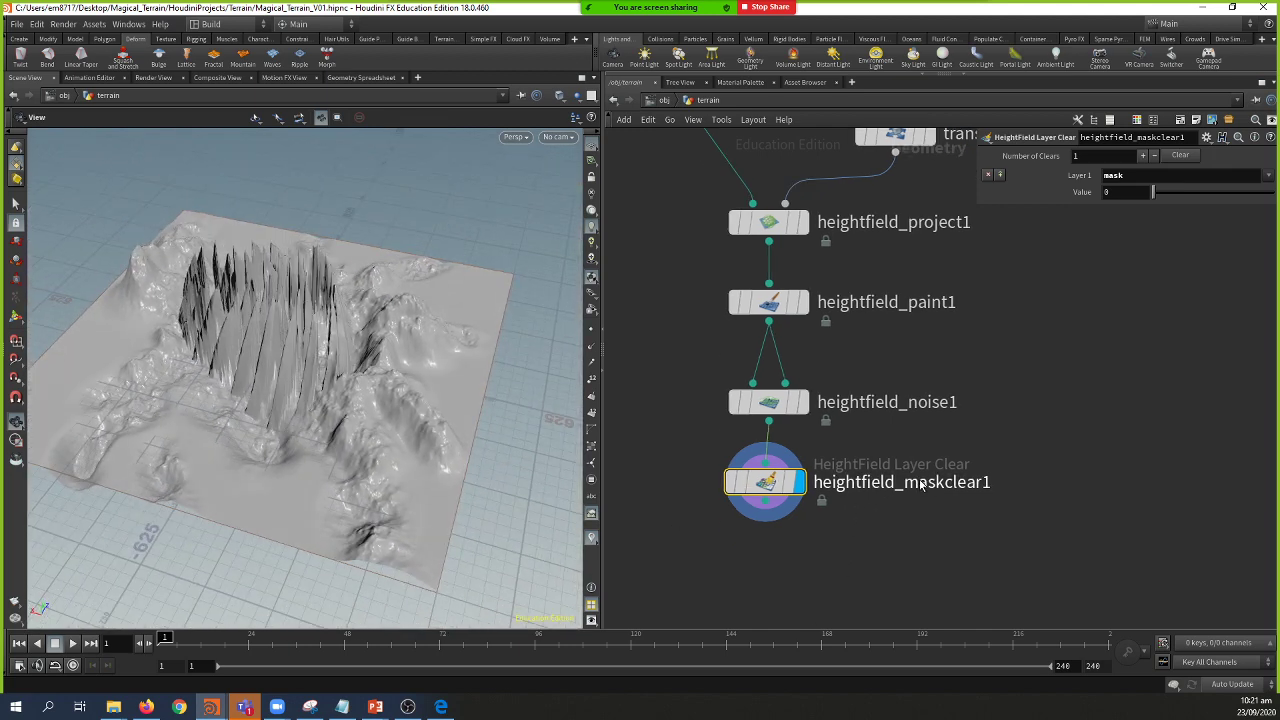
pyautogui.click(766, 501)
pyautogui.click(773, 539)
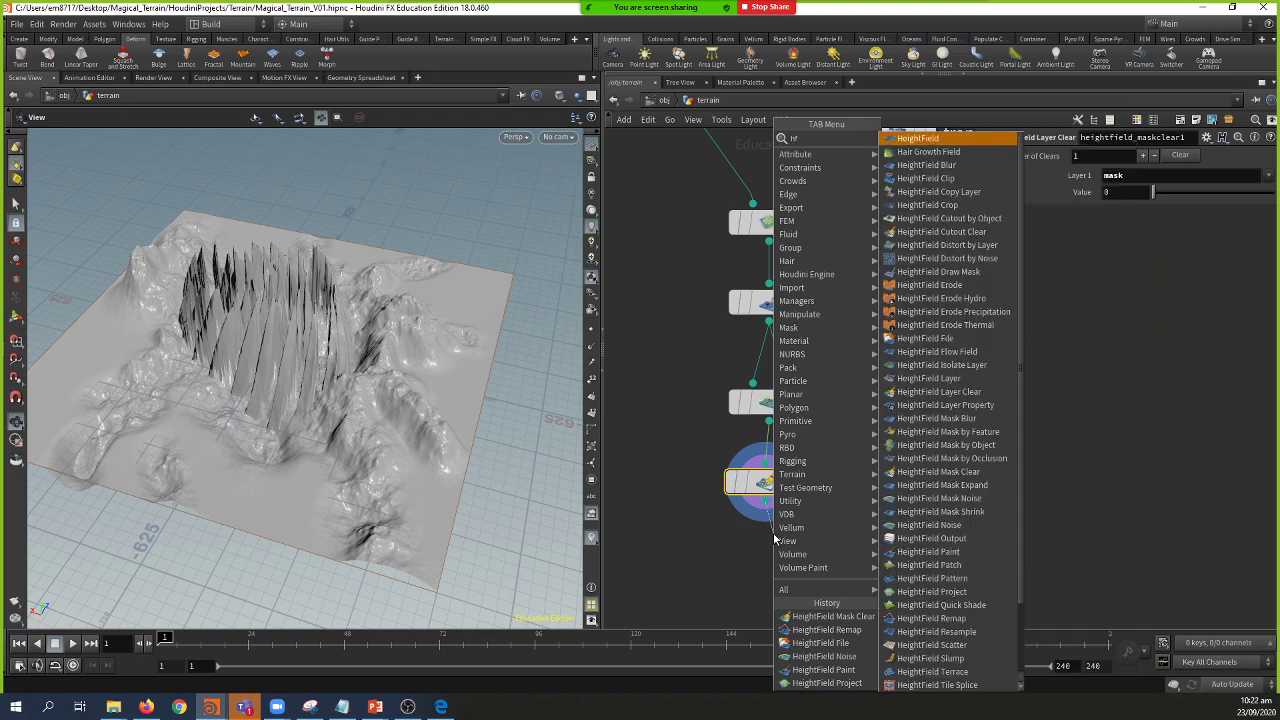
pyautogui.press('Escape')
pyautogui.click(773, 539)
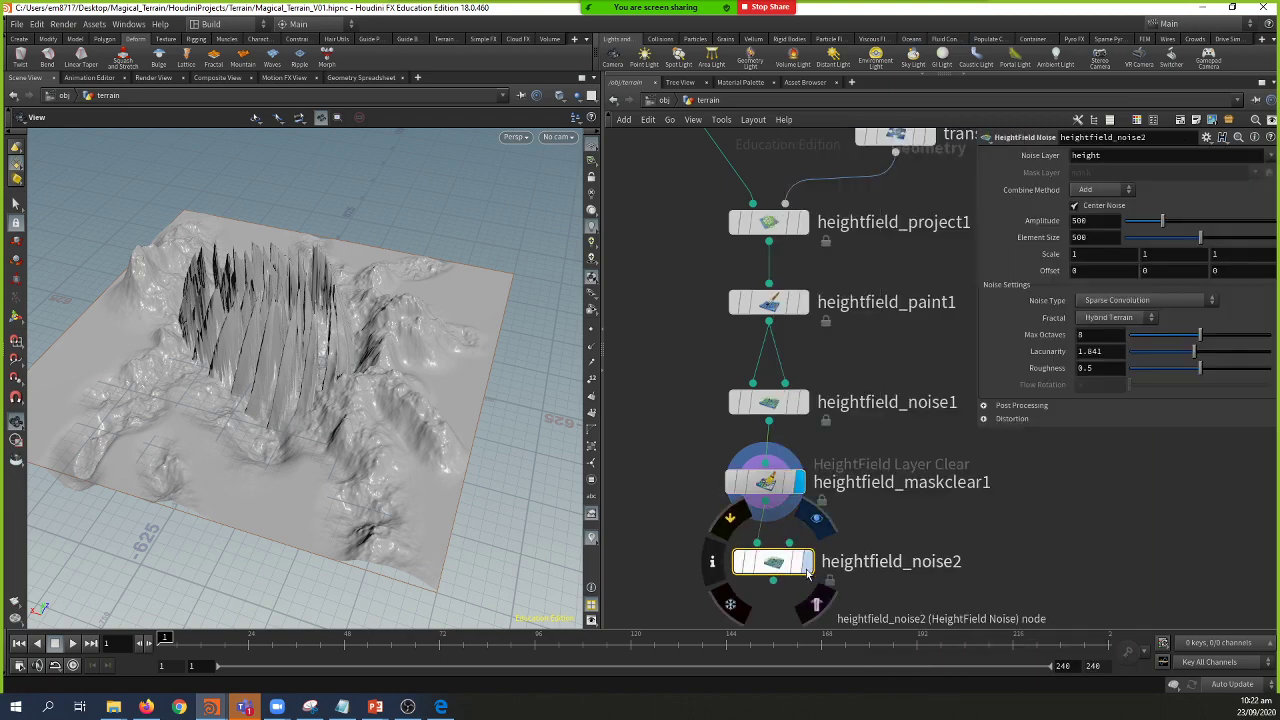
# Step: Set heightfield_noise2's Noise Type to Flow after trying Perlin and Chebyshev Worley
pyautogui.moveTo(482, 457); pyautogui.dragTo(510, 445)
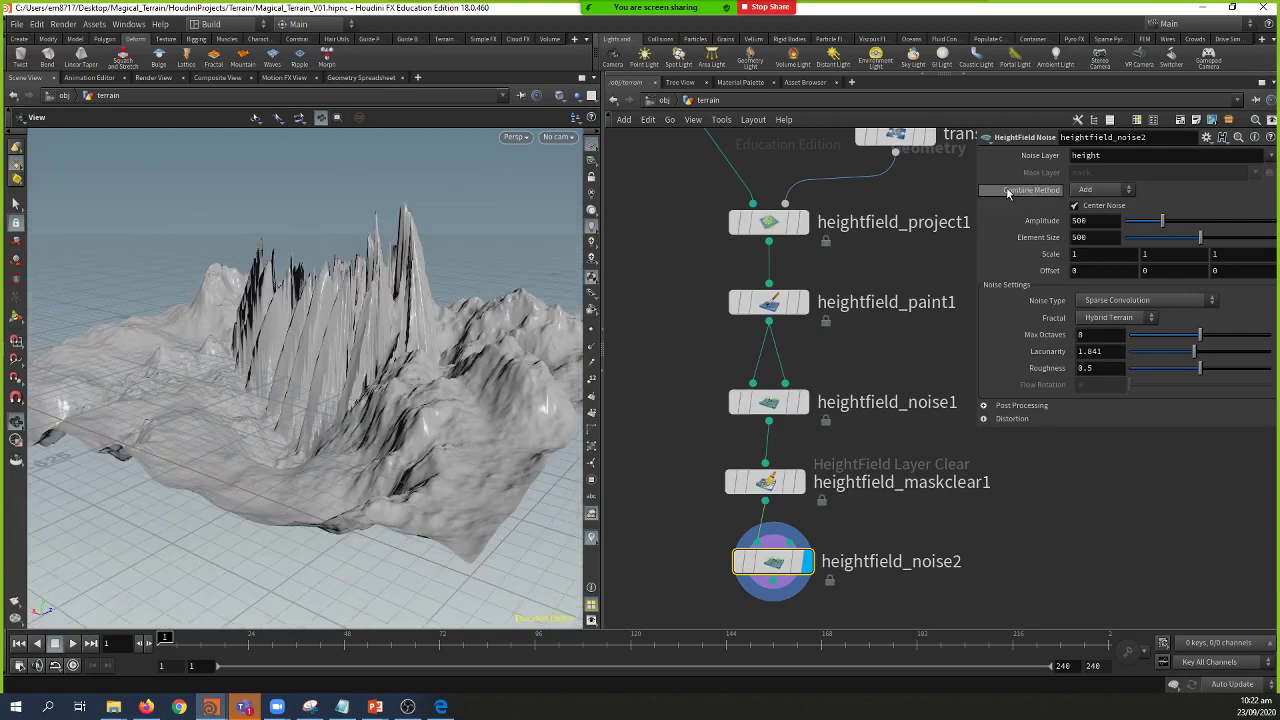
pyautogui.click(1140, 301)
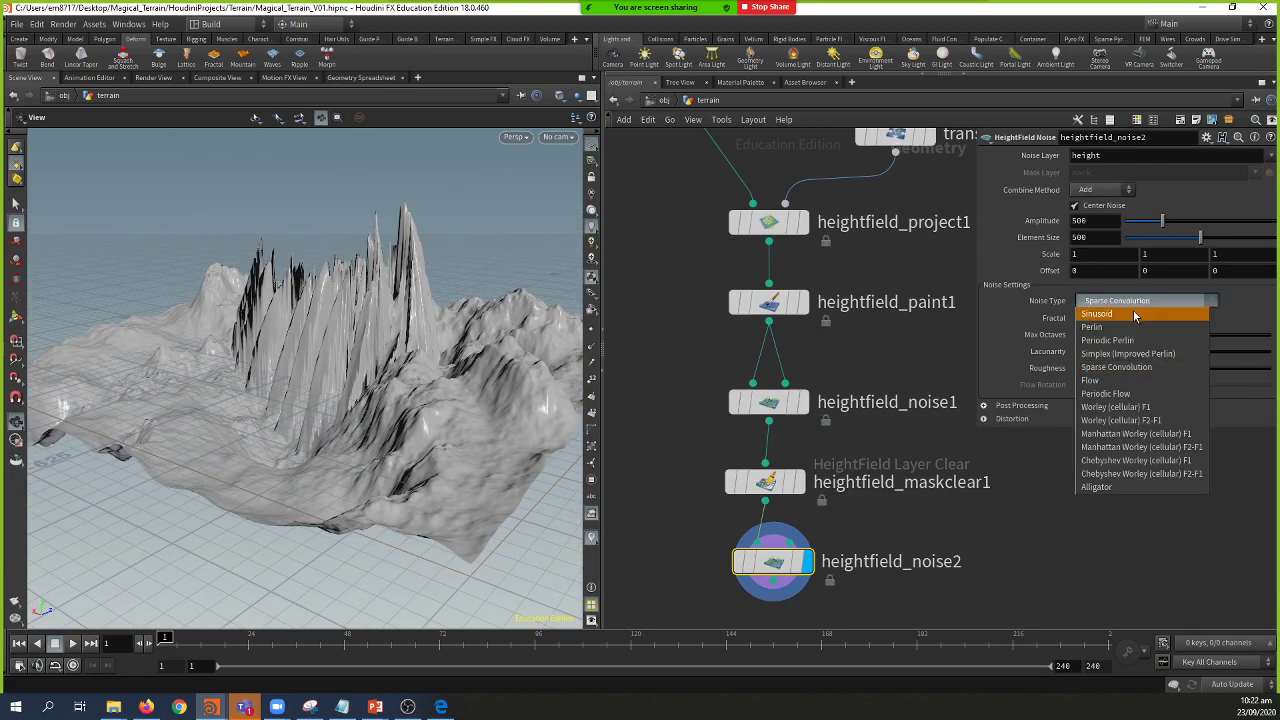
pyautogui.click(1135, 327)
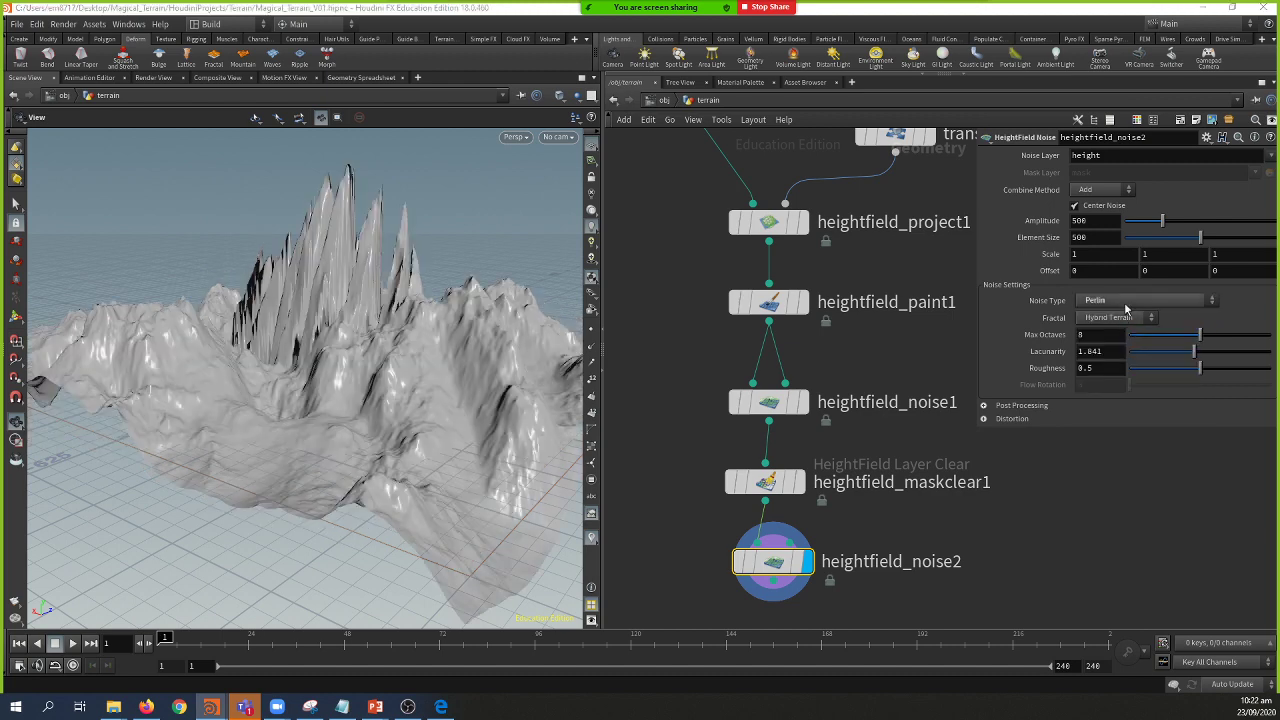
pyautogui.click(1126, 303)
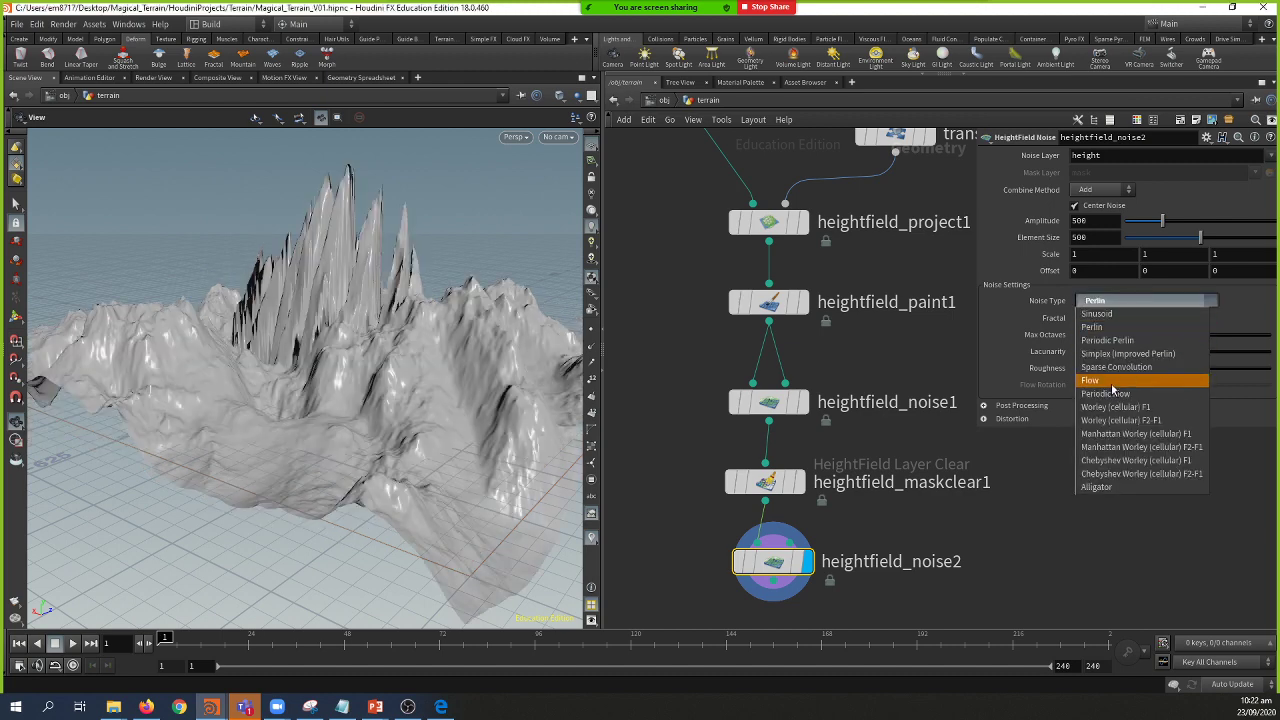
pyautogui.click(1137, 475)
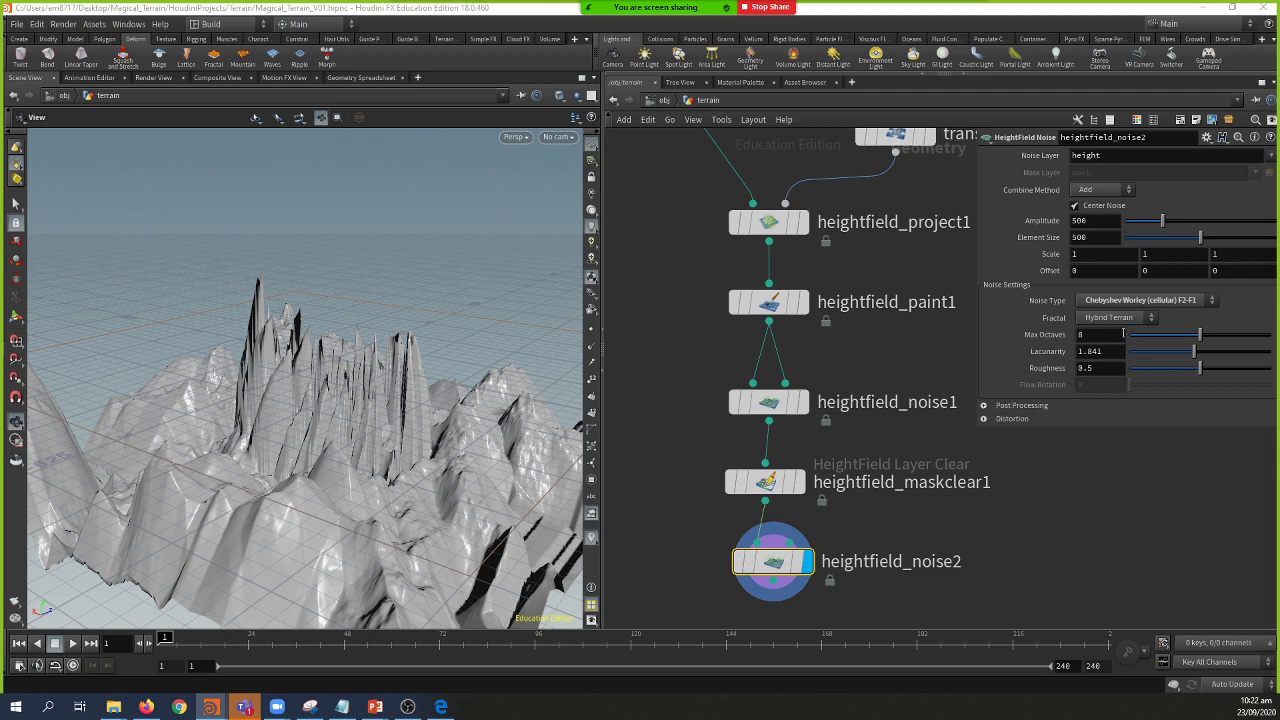
pyautogui.click(1136, 301)
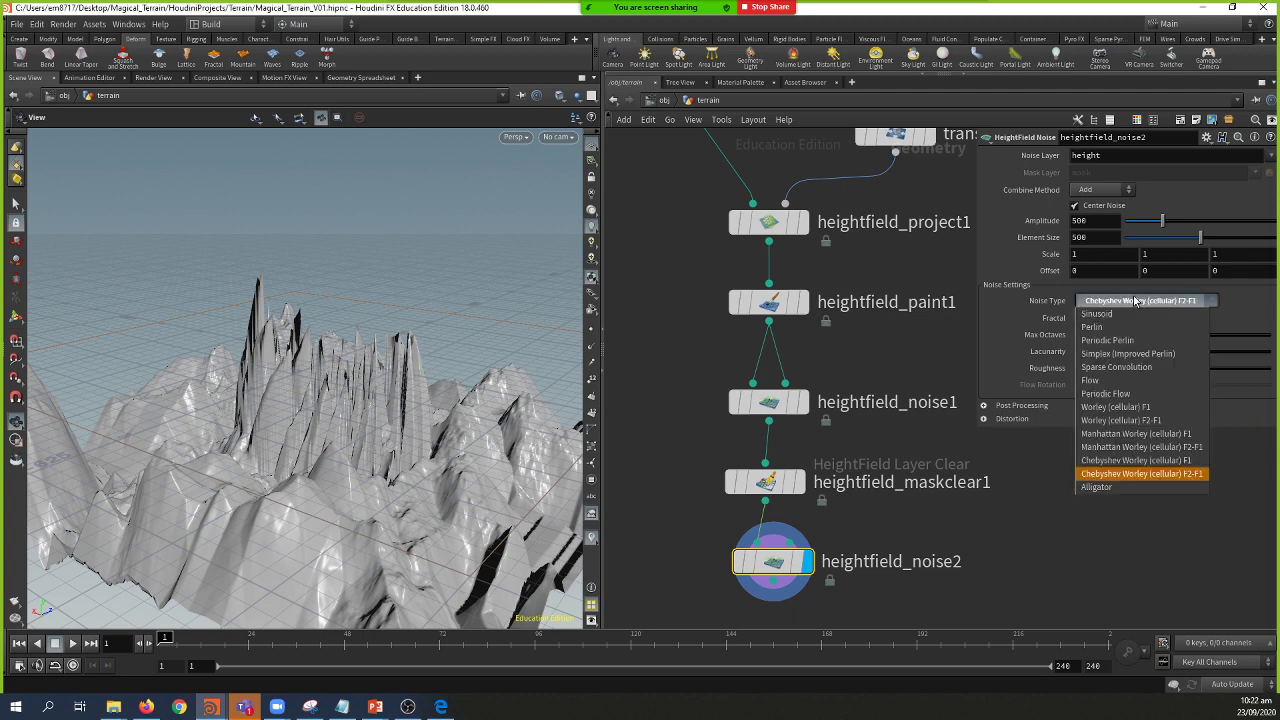
pyautogui.click(1127, 381)
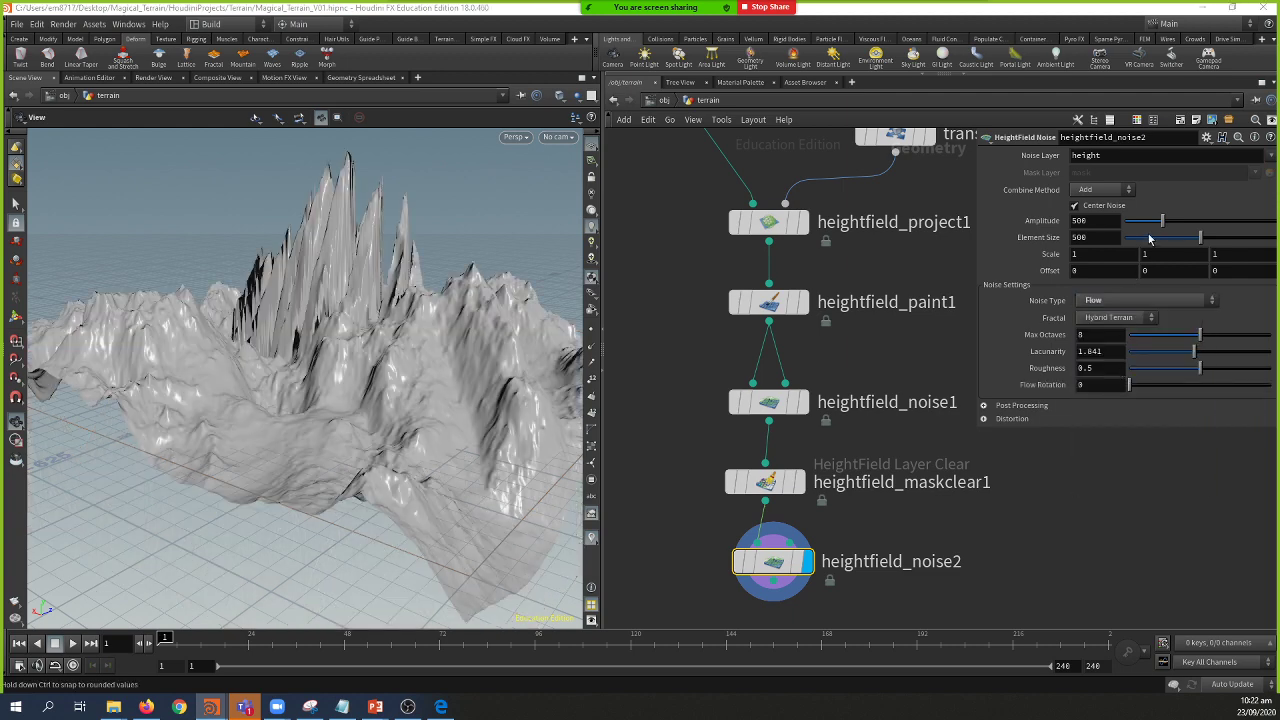
# Step: Give the Flow noise an amplitude of 10 and an element size of 115
pyautogui.moveTo(1146, 225)
pyautogui.mouseDown()
pyautogui.moveTo(1097, 238)
pyautogui.moveTo(1124, 226)
pyautogui.mouseUp()
pyautogui.scroll(4, 405, 512)
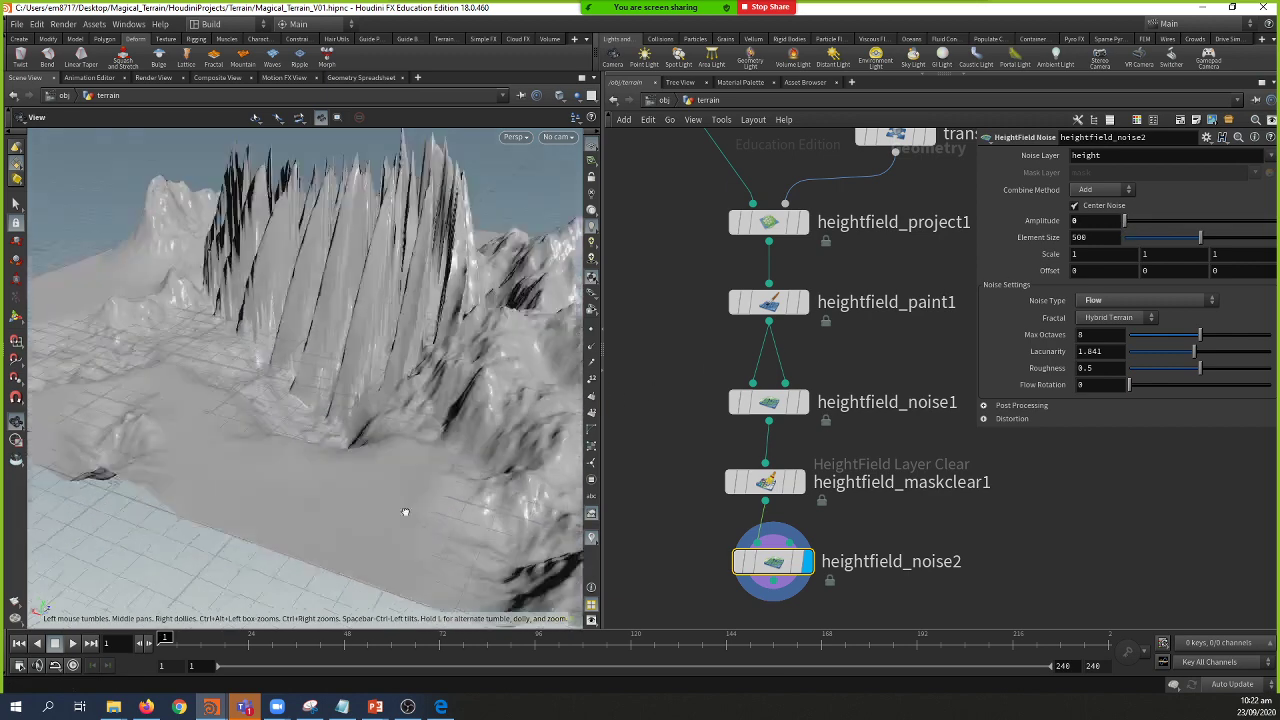
pyautogui.scroll(2, 405, 512)
pyautogui.moveTo(1126, 224); pyautogui.dragTo(1155, 251)
pyautogui.click(1095, 221)
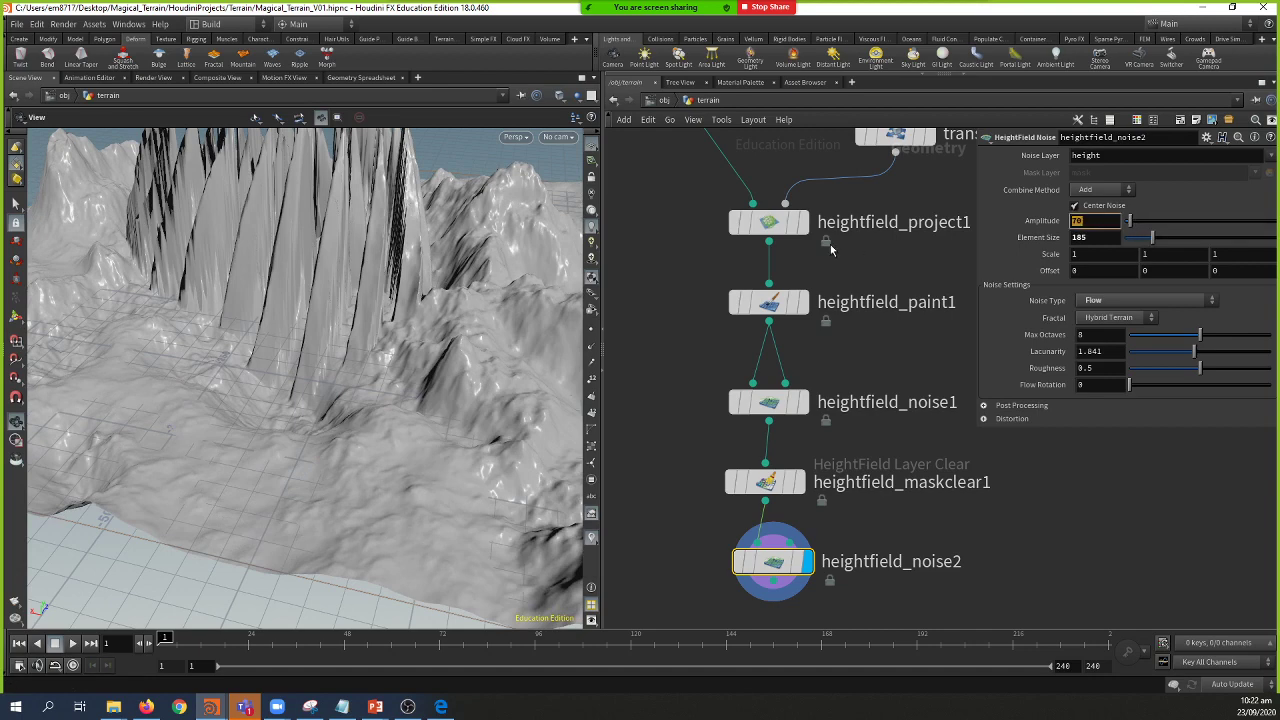
pyautogui.press('Return')
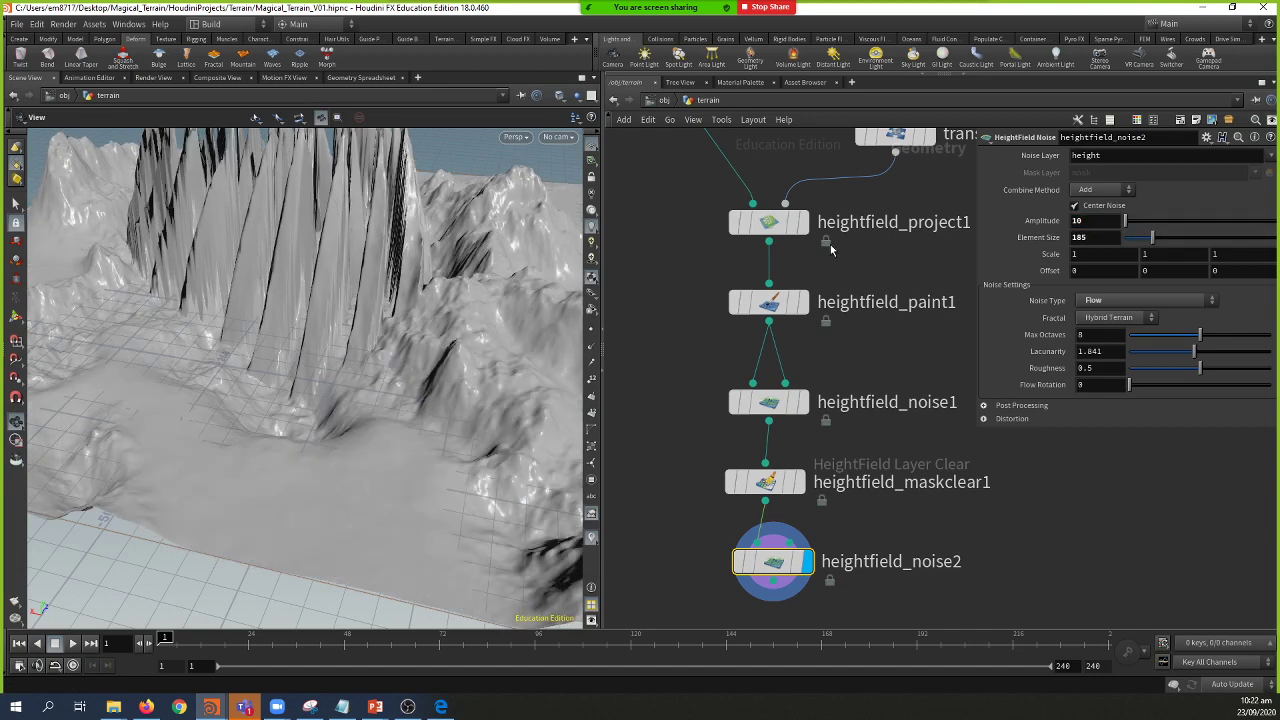
pyautogui.moveTo(1152, 238); pyautogui.dragTo(1141, 240)
pyautogui.moveTo(340, 405); pyautogui.dragTo(400, 408)
pyautogui.scroll(-5, 1000, 532)
pyautogui.scroll(3, 985, 516)
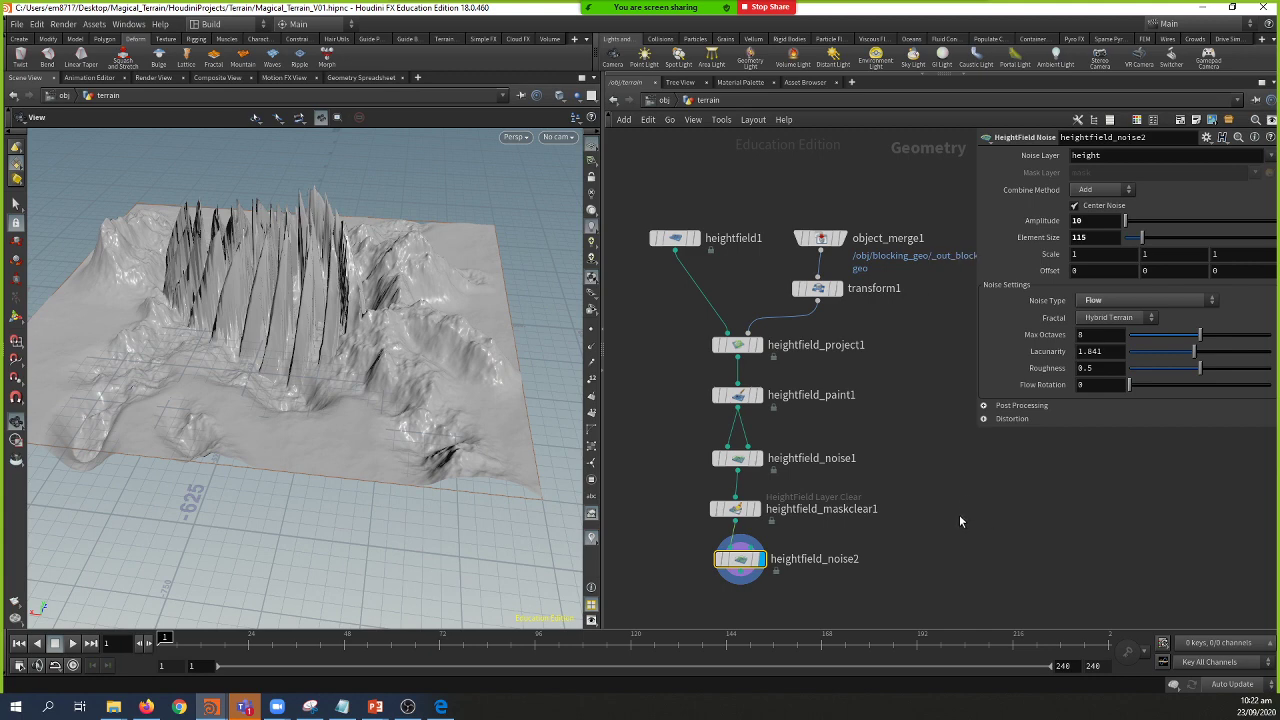
pyautogui.press('Tab')
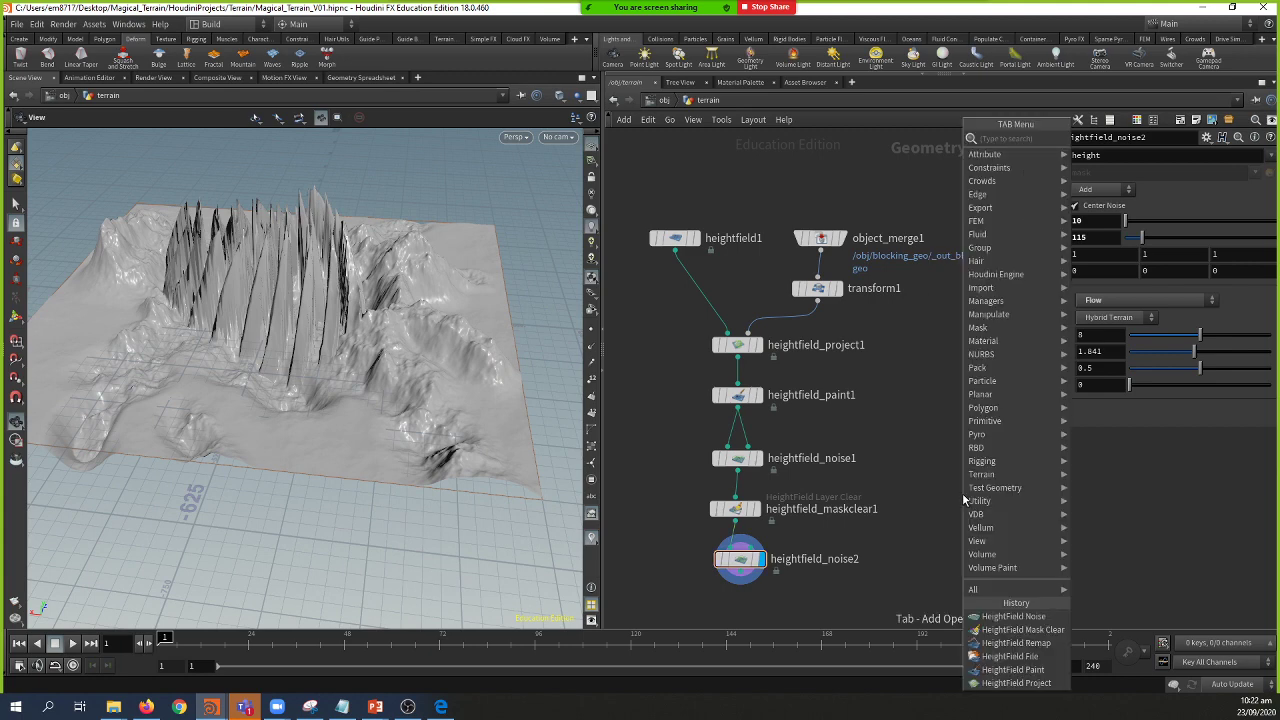
# Step: Add a heightfield2 HeightField node beside the chain and pull a wire from its output
pyautogui.moveTo(962, 493)
pyautogui.press('Return')
pyautogui.click(962, 493)
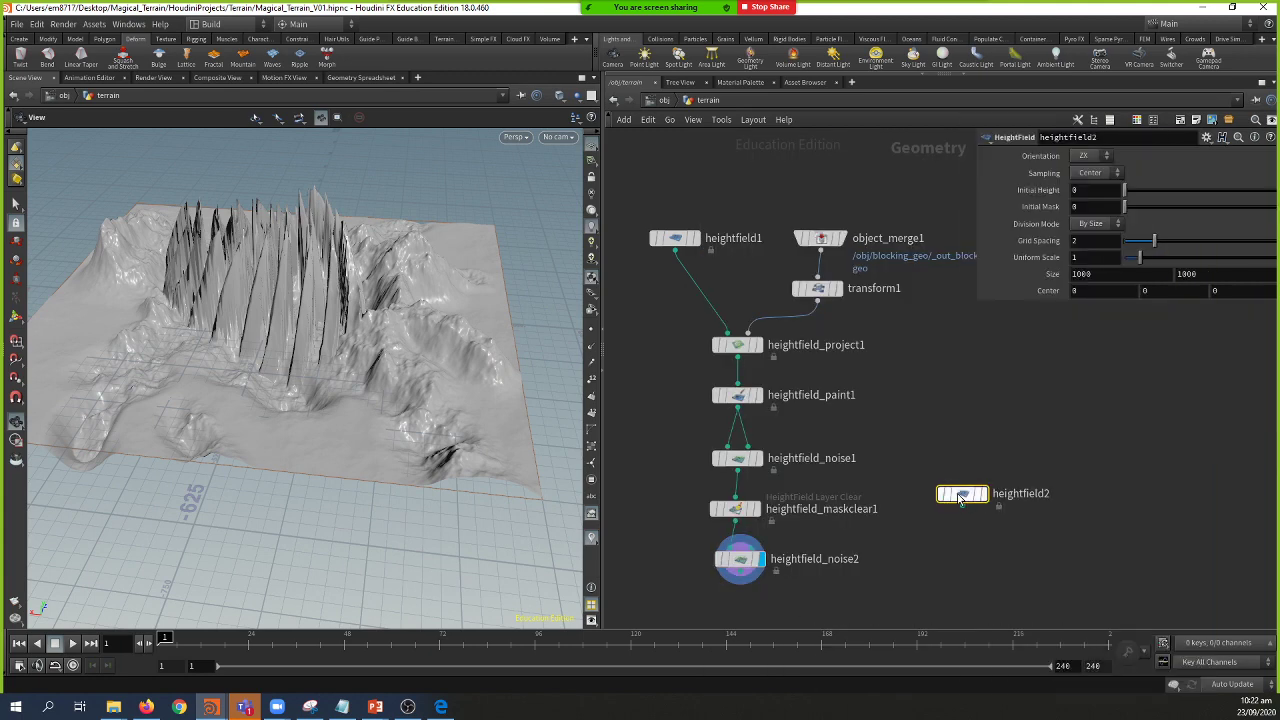
pyautogui.moveTo(962, 493); pyautogui.dragTo(942, 424)
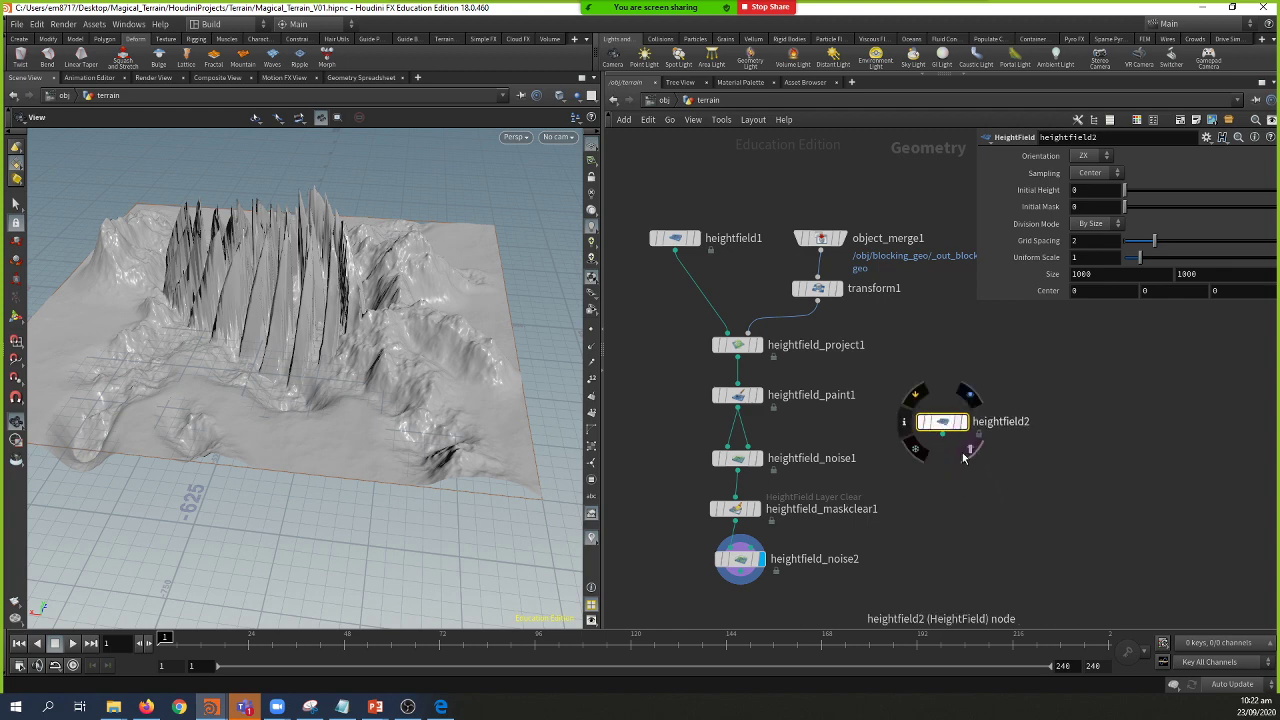
pyautogui.moveTo(920, 494); pyautogui.dragTo(912, 471, button='middle')
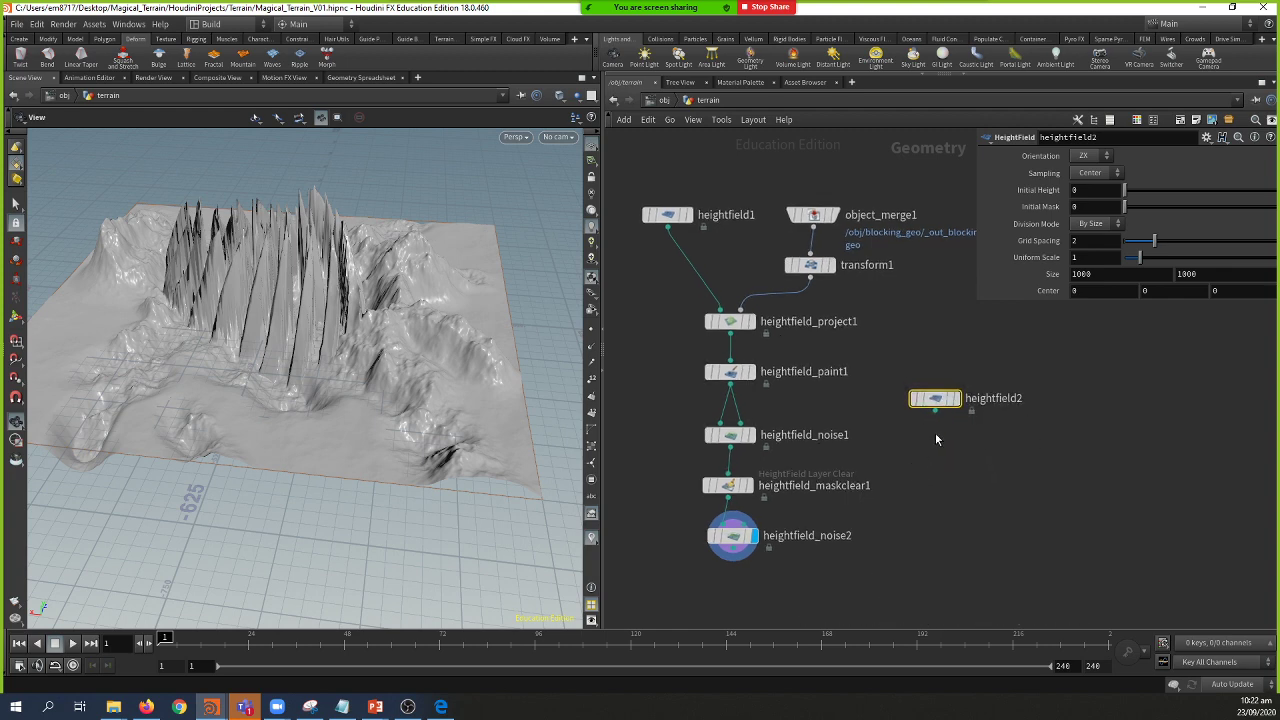
pyautogui.moveTo(934, 411); pyautogui.dragTo(930, 461)
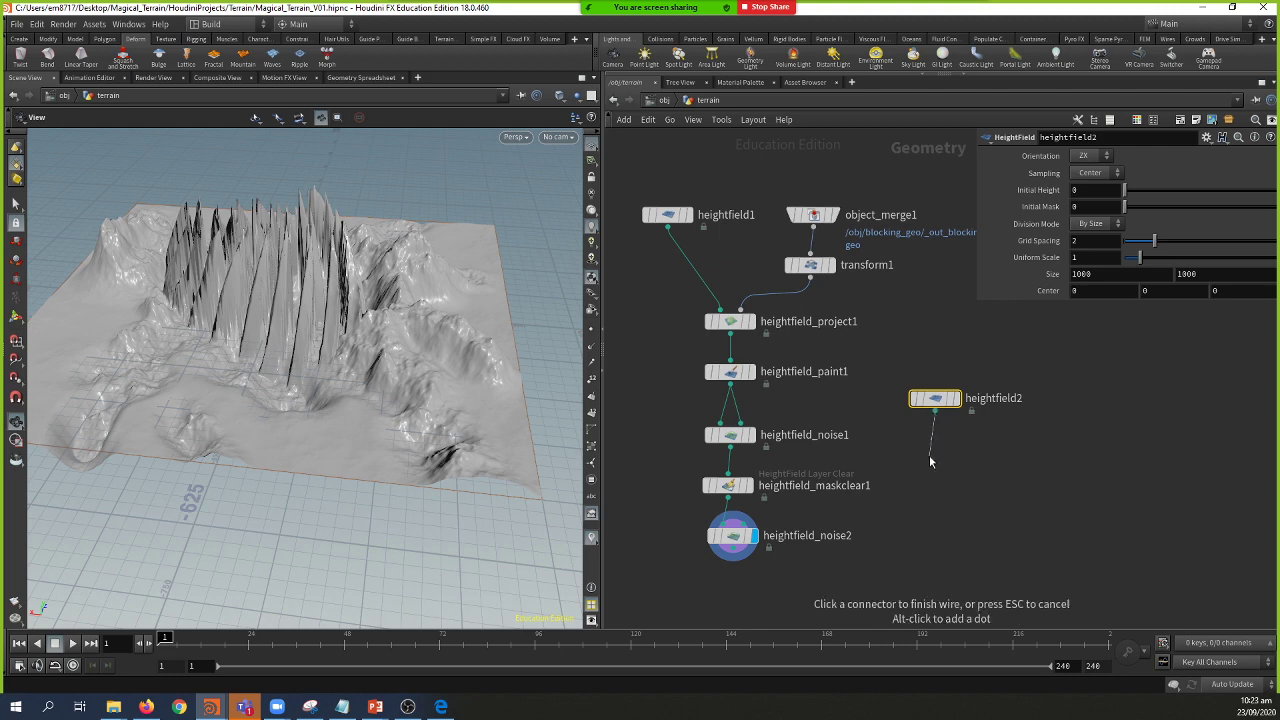
pyautogui.press('Tab')
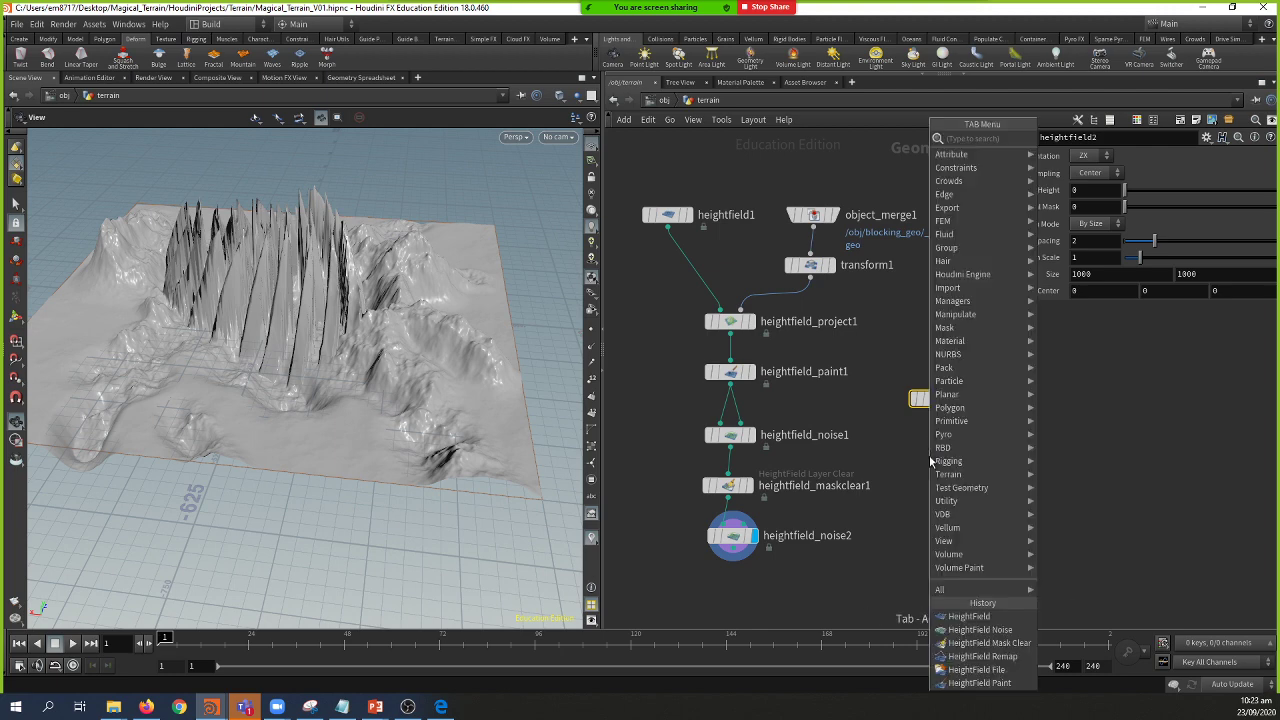
# Step: Add heightfield_noise3 after heightfield2 with Manhattan Worley (cellular) F2-F1 noise and display it
pyautogui.write('hfn')
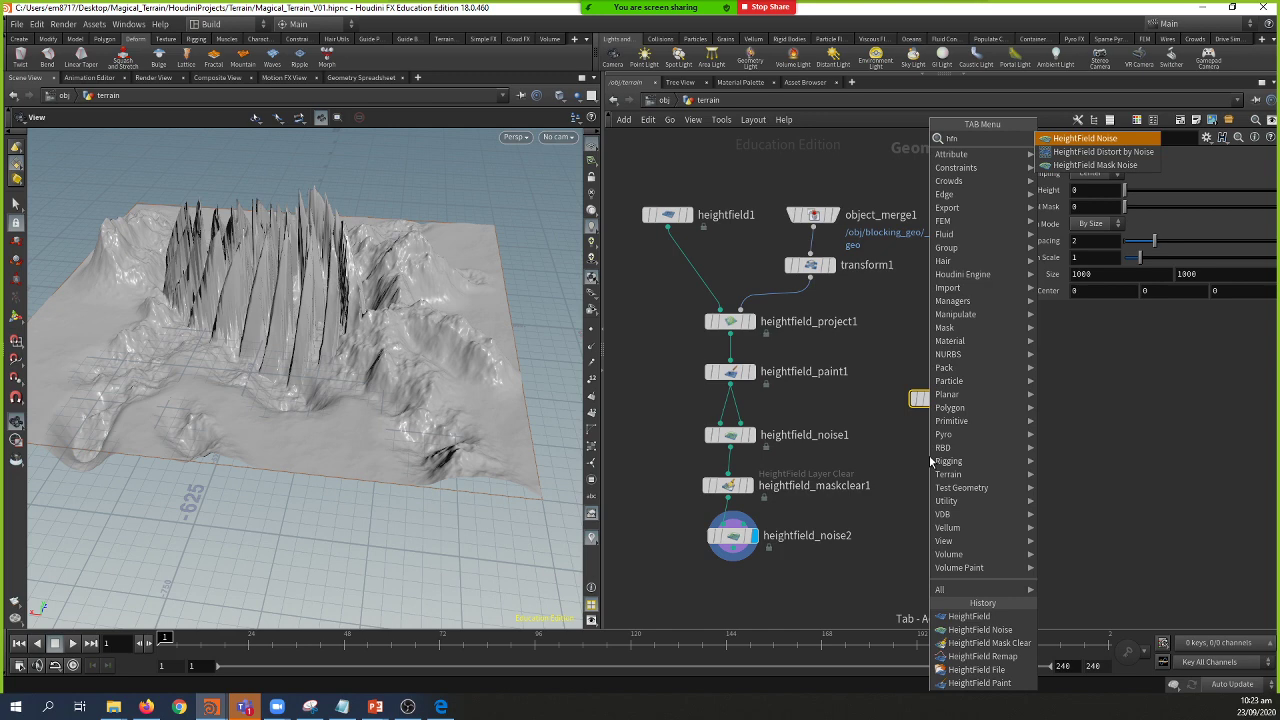
pyautogui.press('Return')
pyautogui.click(930, 461)
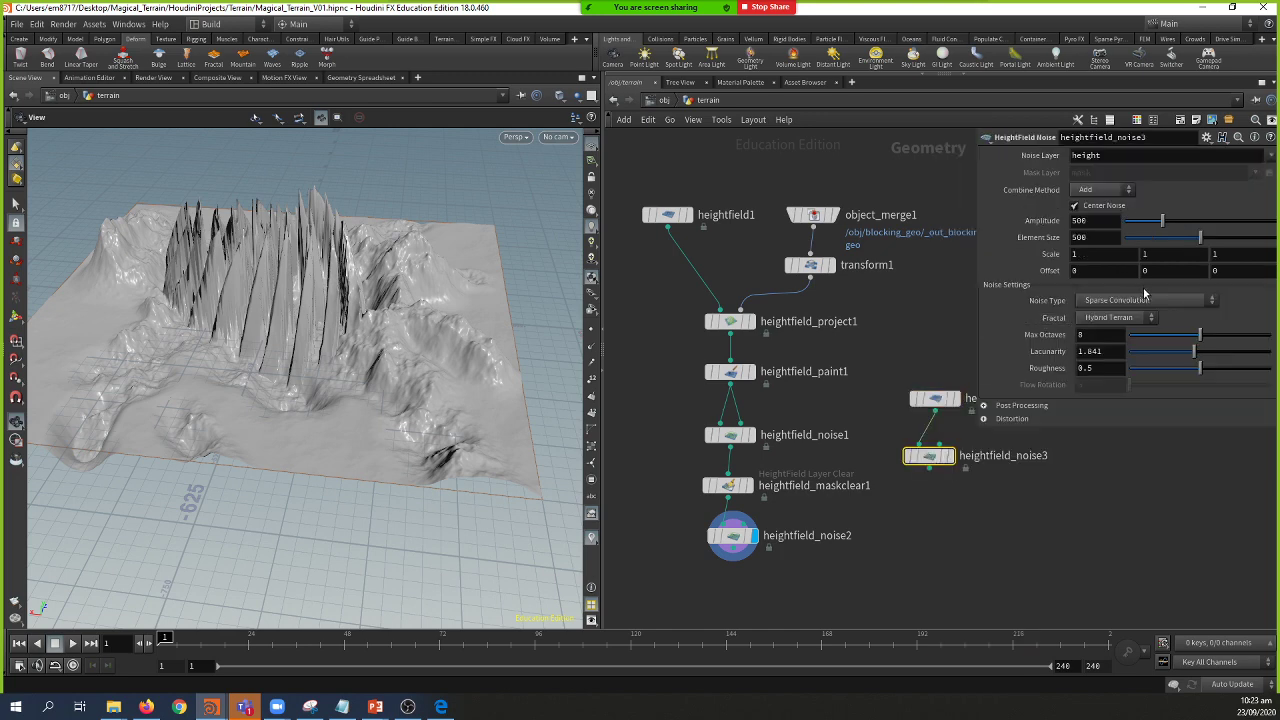
pyautogui.click(1145, 299)
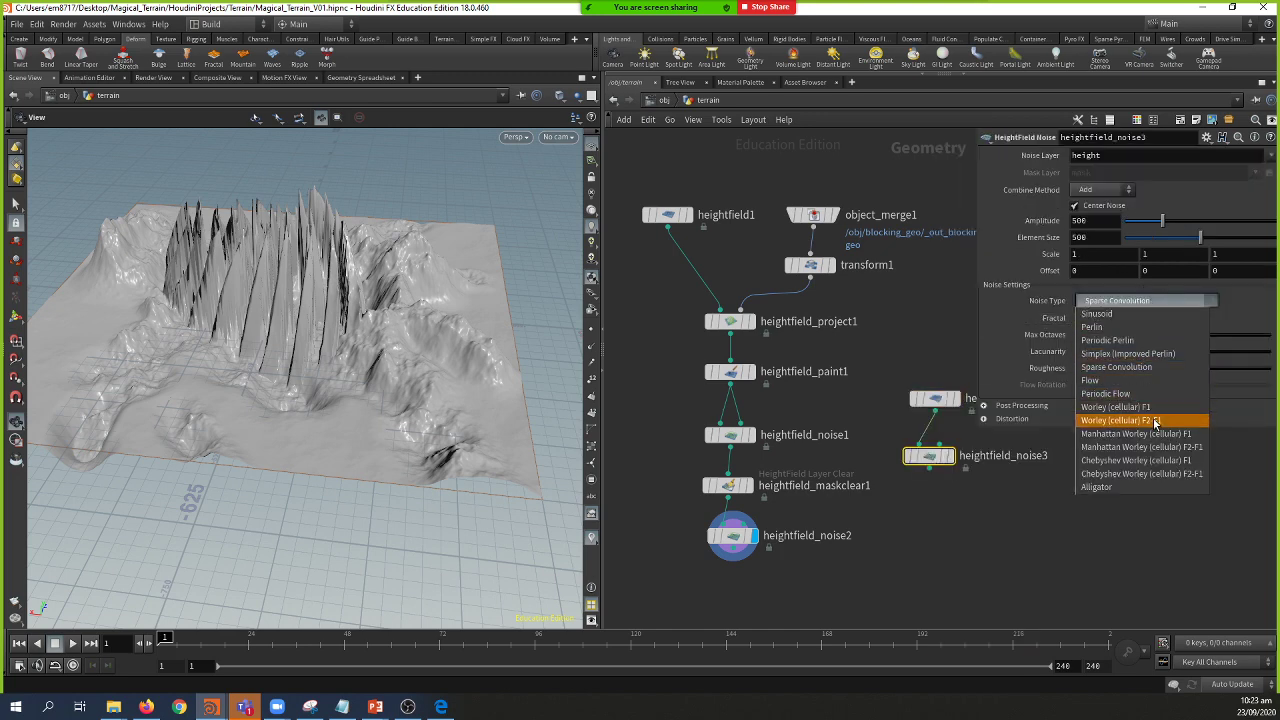
pyautogui.click(1134, 434)
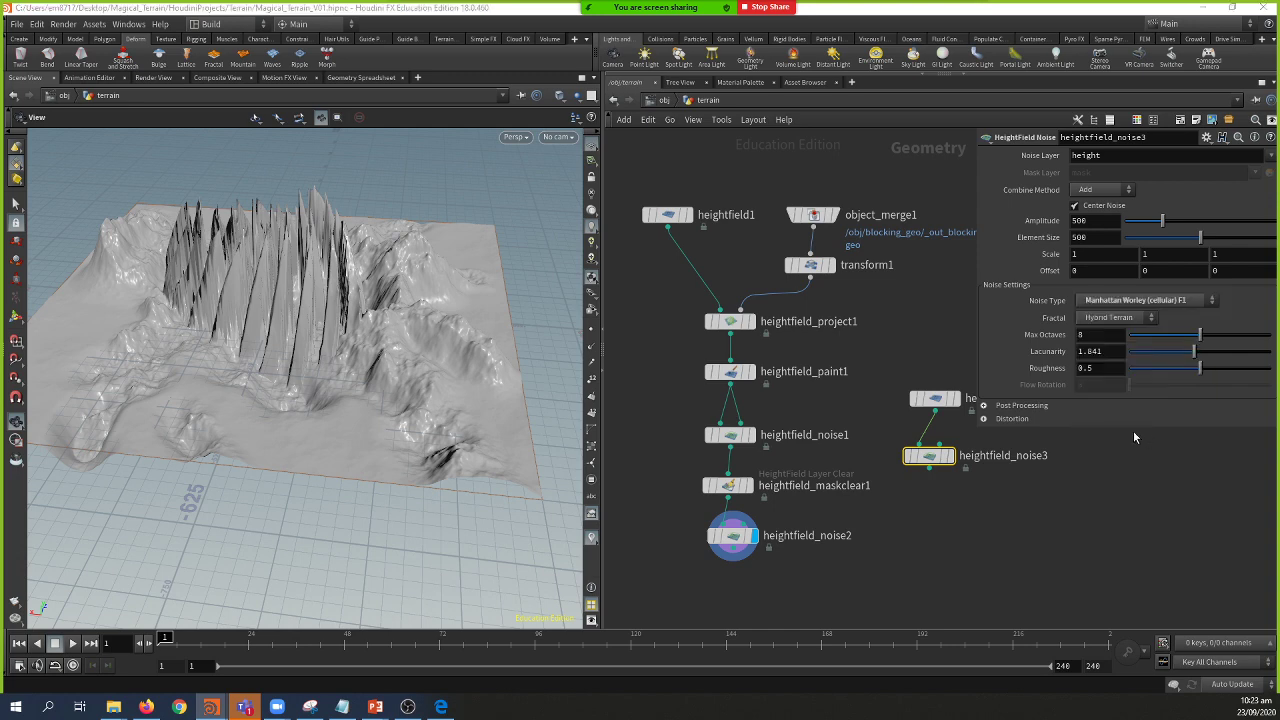
pyautogui.click(951, 456)
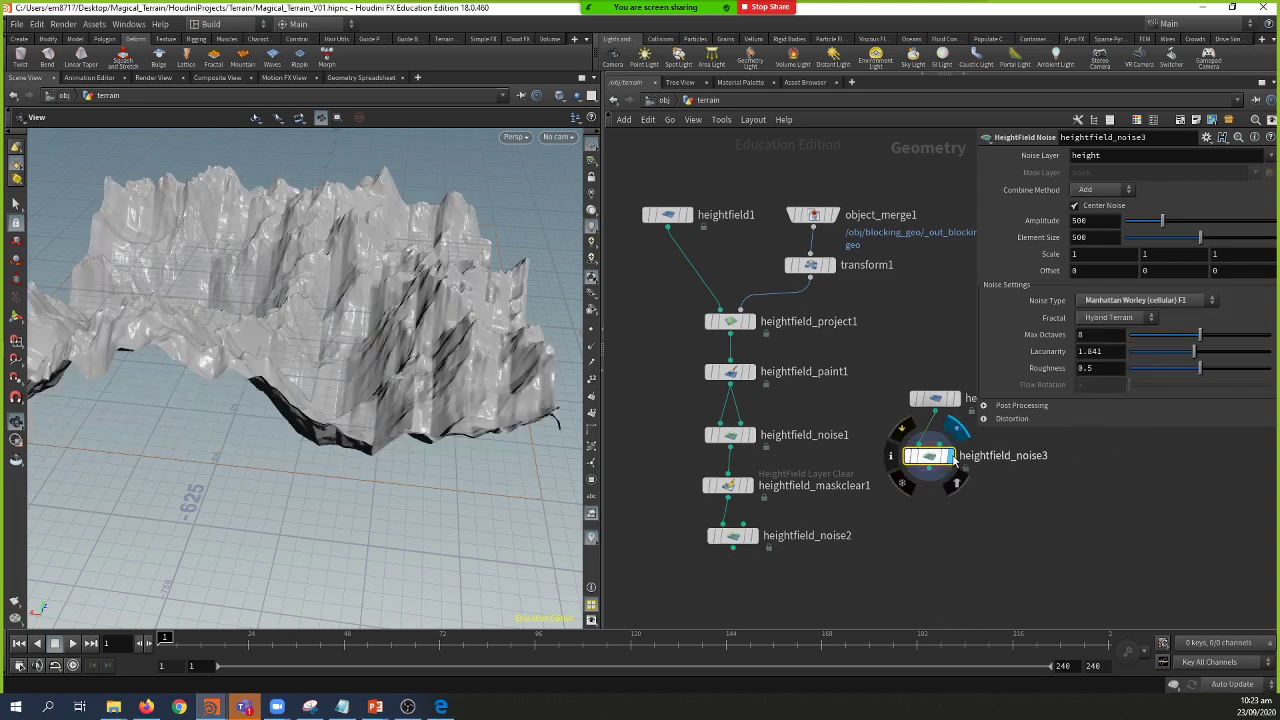
pyautogui.moveTo(455, 344); pyautogui.dragTo(462, 455)
pyautogui.click(1147, 300)
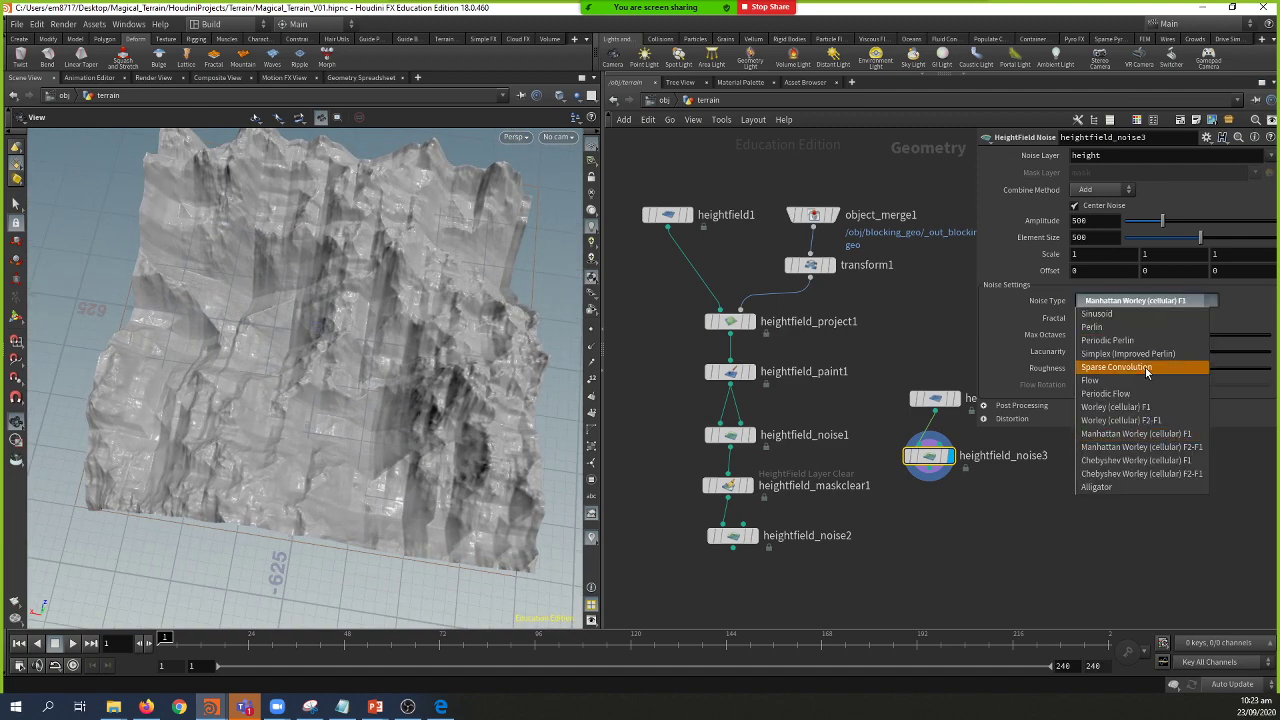
pyautogui.click(1164, 452)
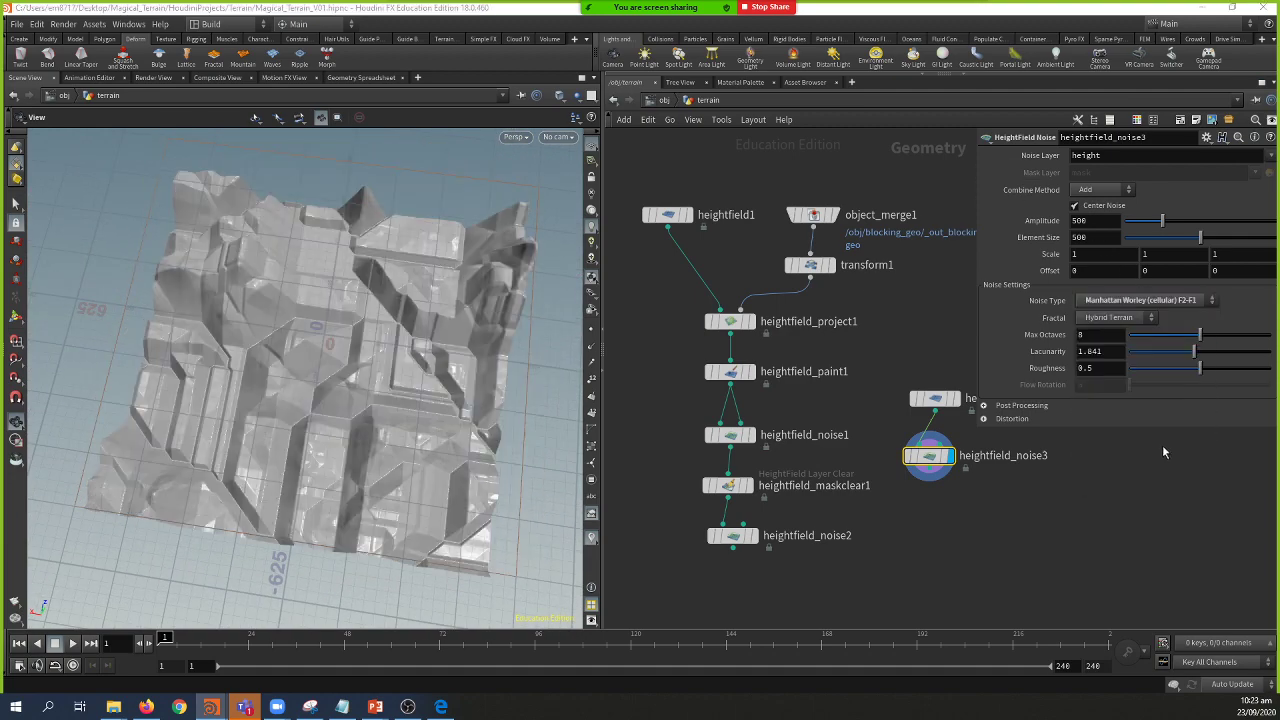
pyautogui.moveTo(268, 340)
pyautogui.mouseDown()
pyautogui.moveTo(265, 238)
pyautogui.moveTo(272, 335)
pyautogui.mouseUp()
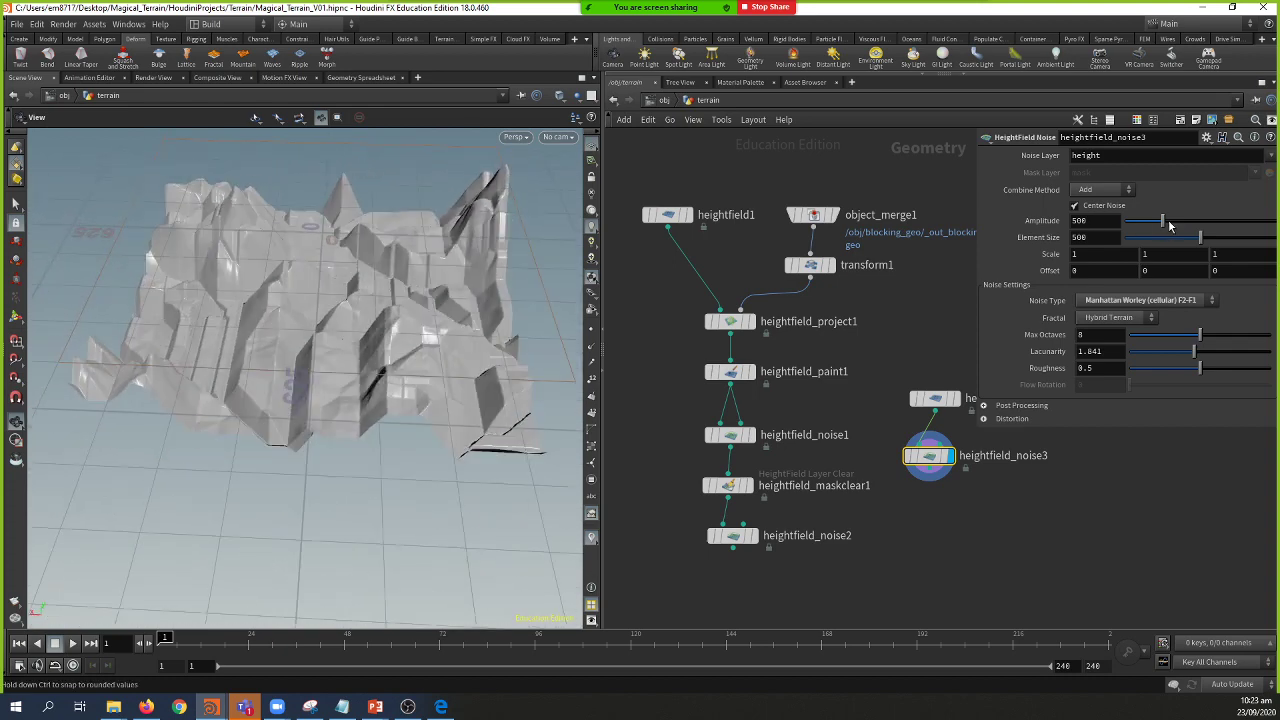
# Step: Set heightfield_noise3's amplitude to 485, comparing its terrain against heightfield_noise2
pyautogui.moveTo(1162, 222); pyautogui.dragTo(1186, 238)
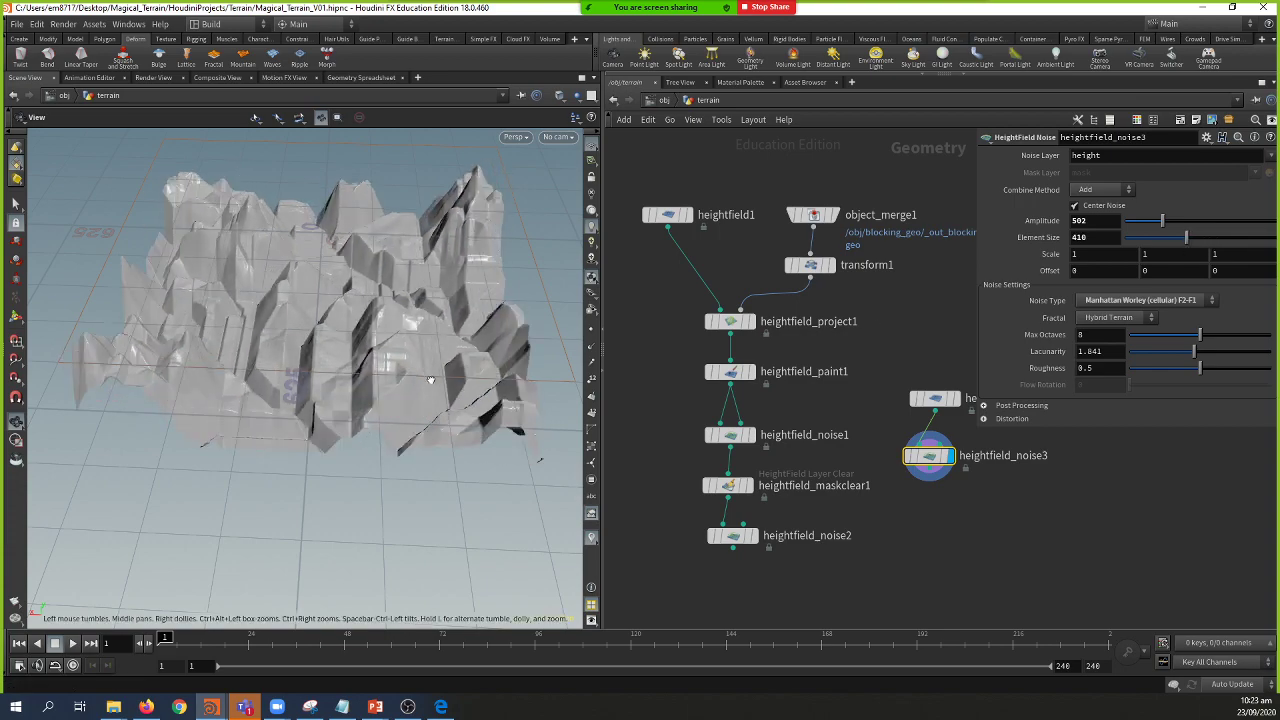
pyautogui.moveTo(420, 390)
pyautogui.mouseDown()
pyautogui.moveTo(440, 350)
pyautogui.moveTo(460, 370)
pyautogui.moveTo(429, 404)
pyautogui.moveTo(380, 385)
pyautogui.moveTo(434, 376)
pyautogui.mouseUp()
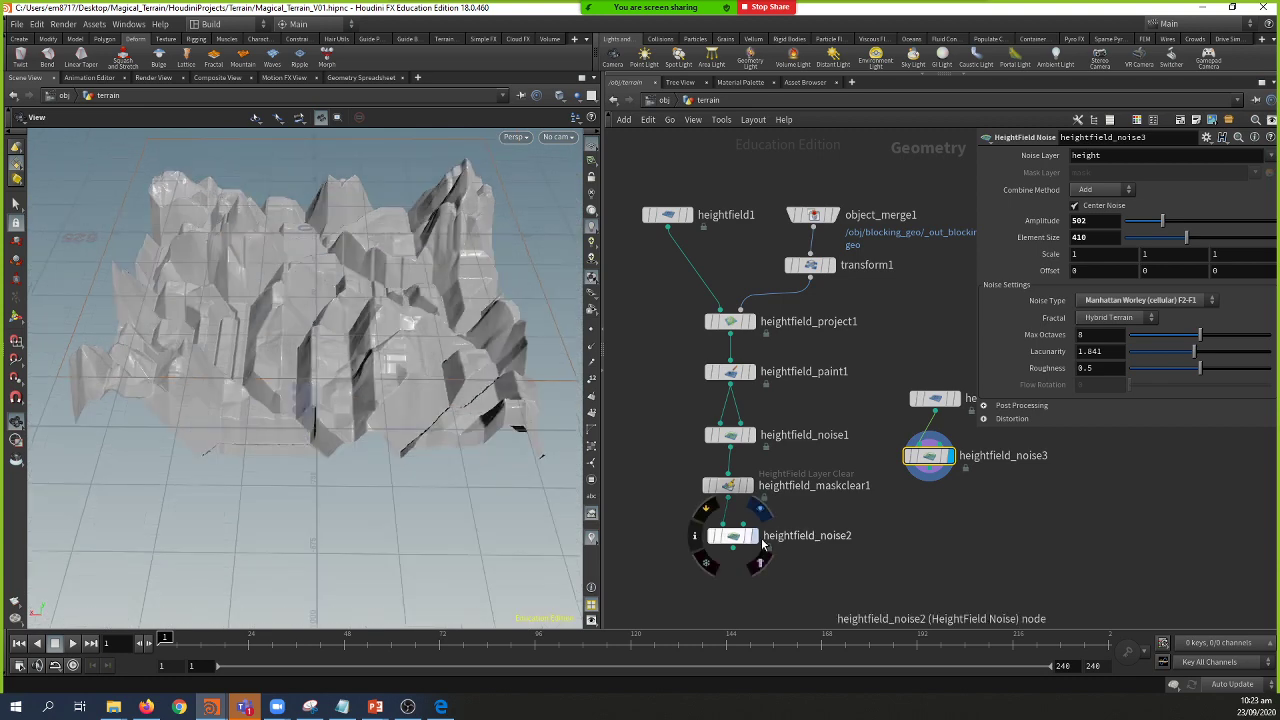
pyautogui.click(756, 540)
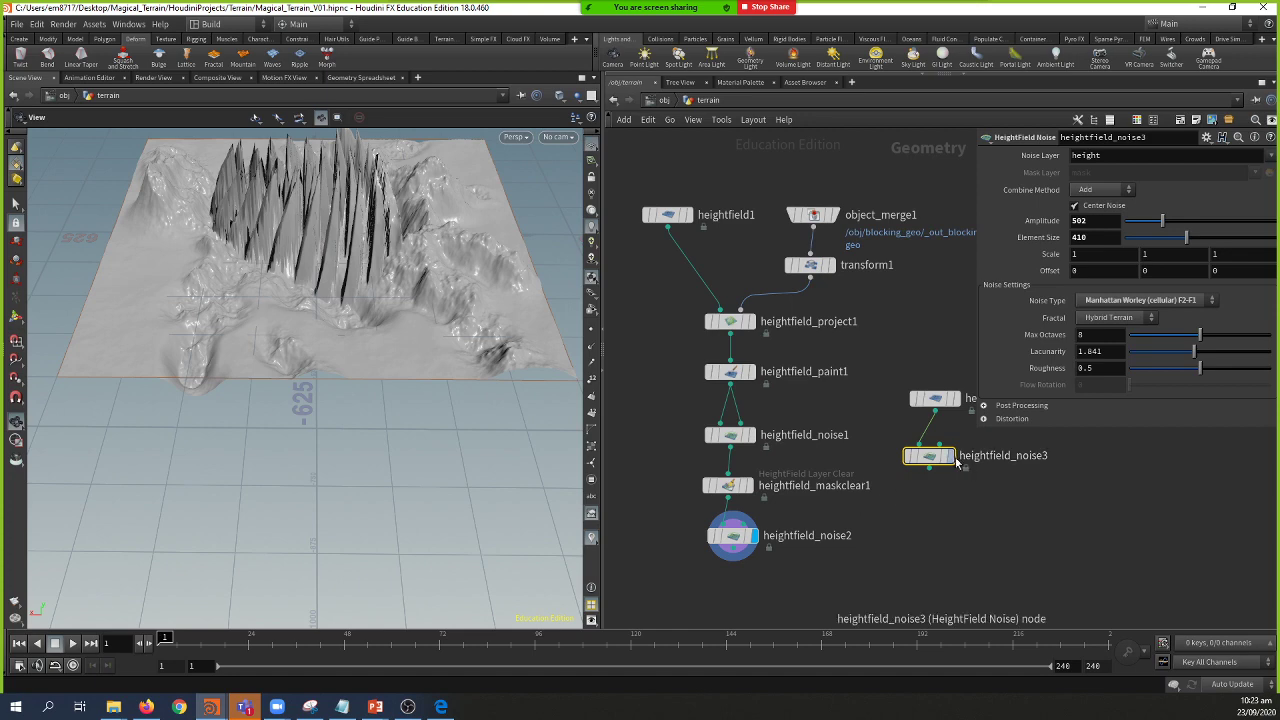
pyautogui.click(948, 456)
pyautogui.moveTo(330, 400); pyautogui.dragTo(396, 332)
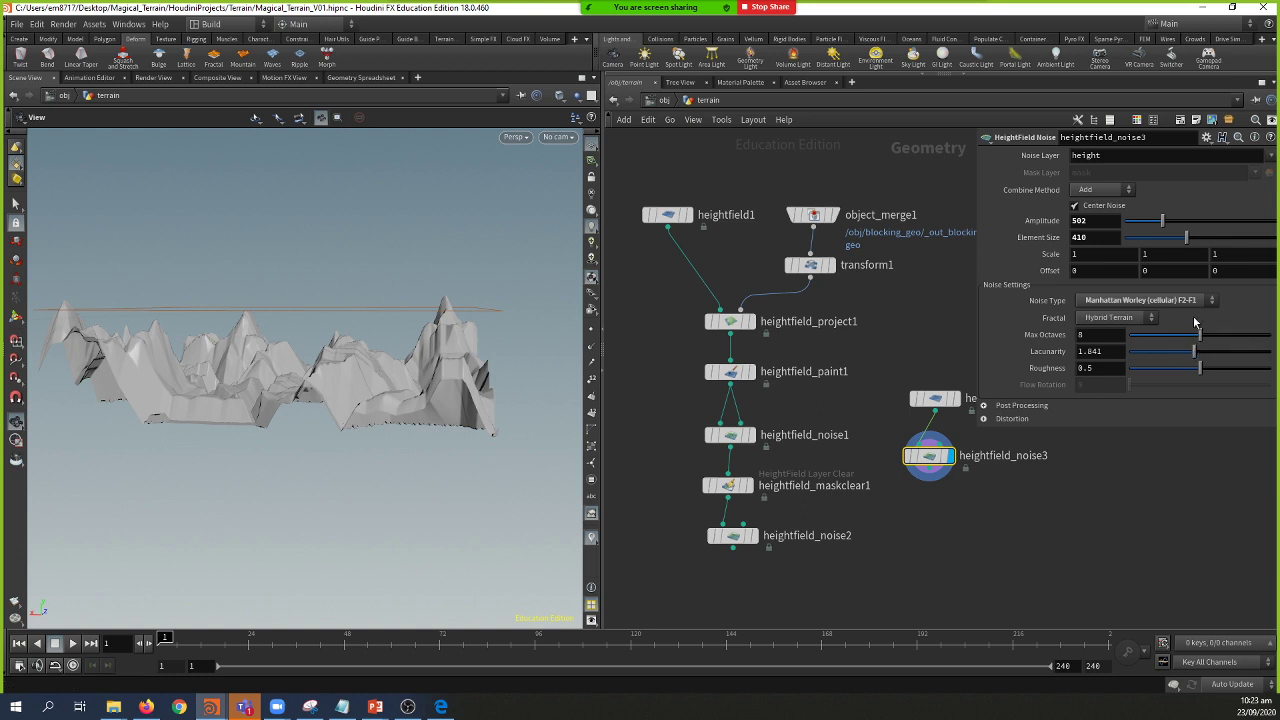
pyautogui.moveTo(1162, 221)
pyautogui.mouseDown()
pyautogui.moveTo(1125, 224)
pyautogui.moveTo(1165, 235)
pyautogui.mouseUp()
pyautogui.moveTo(240, 282); pyautogui.dragTo(320, 330)
pyautogui.click(733, 547)
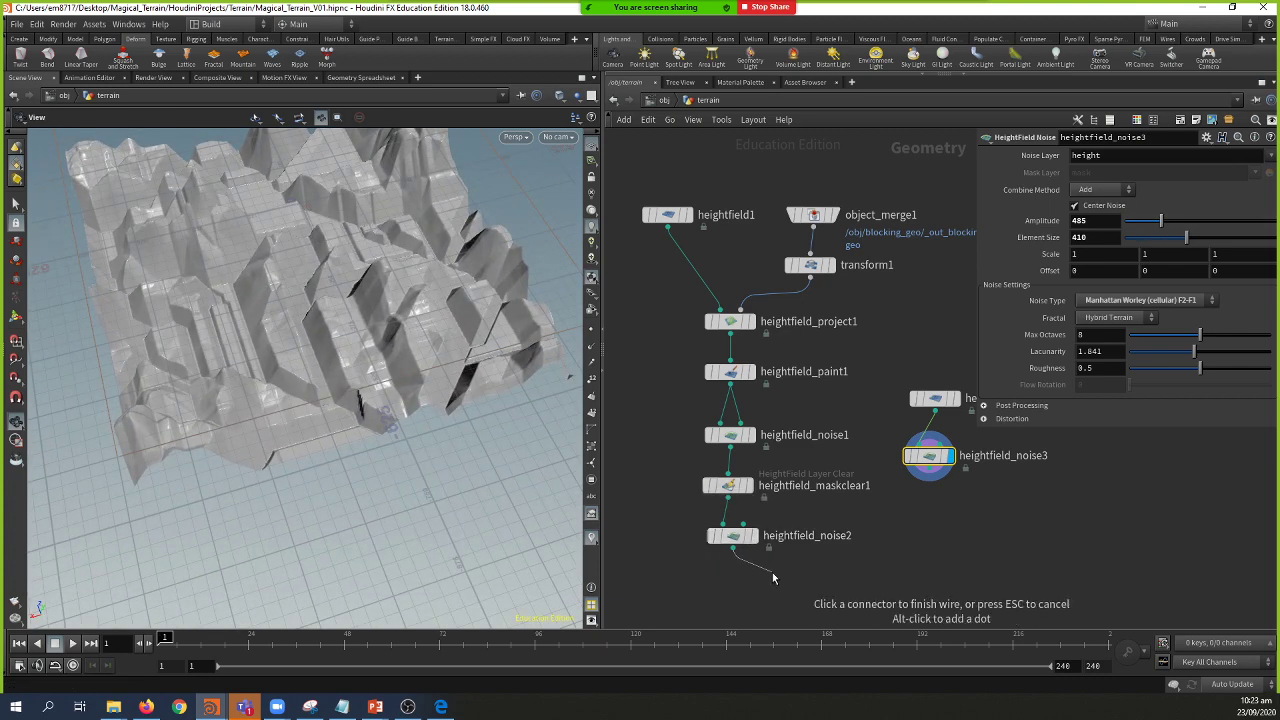
# Step: Add HeightField Distort by Noise under heightfield_noise2, wire heightfield_noise3 as its mask, then delete it
pyautogui.click(774, 580)
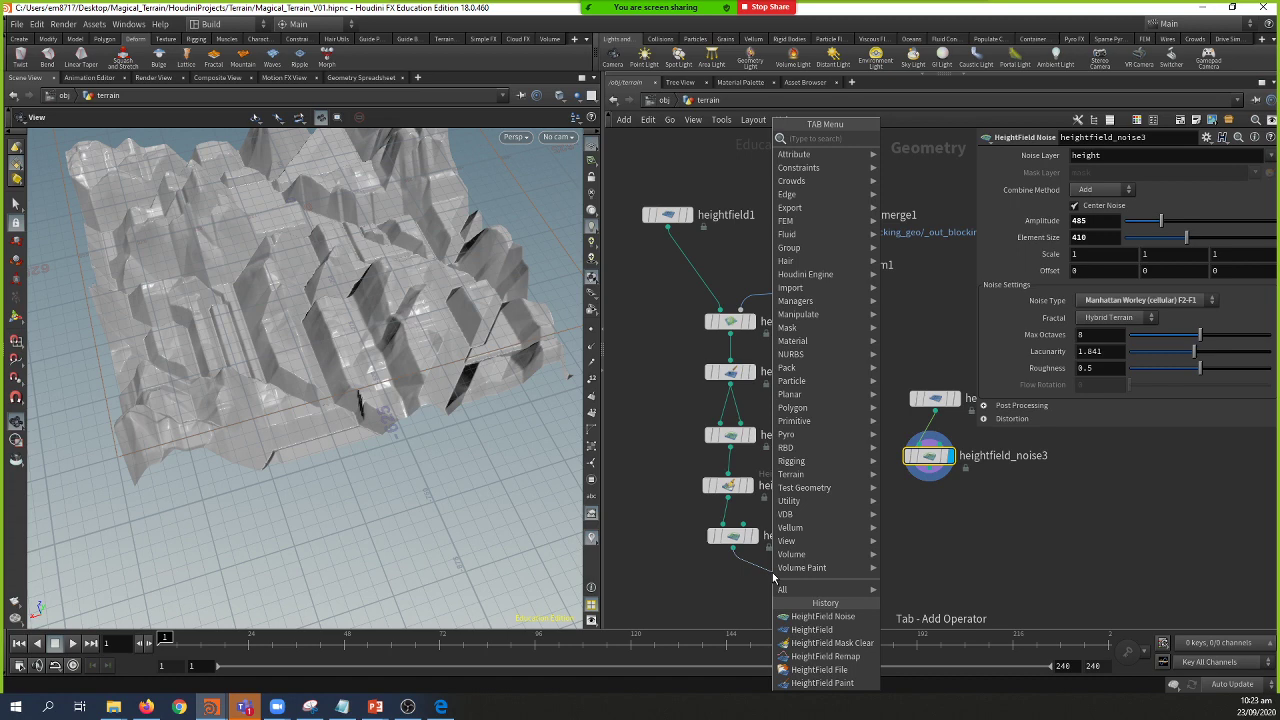
pyautogui.write('hf d')
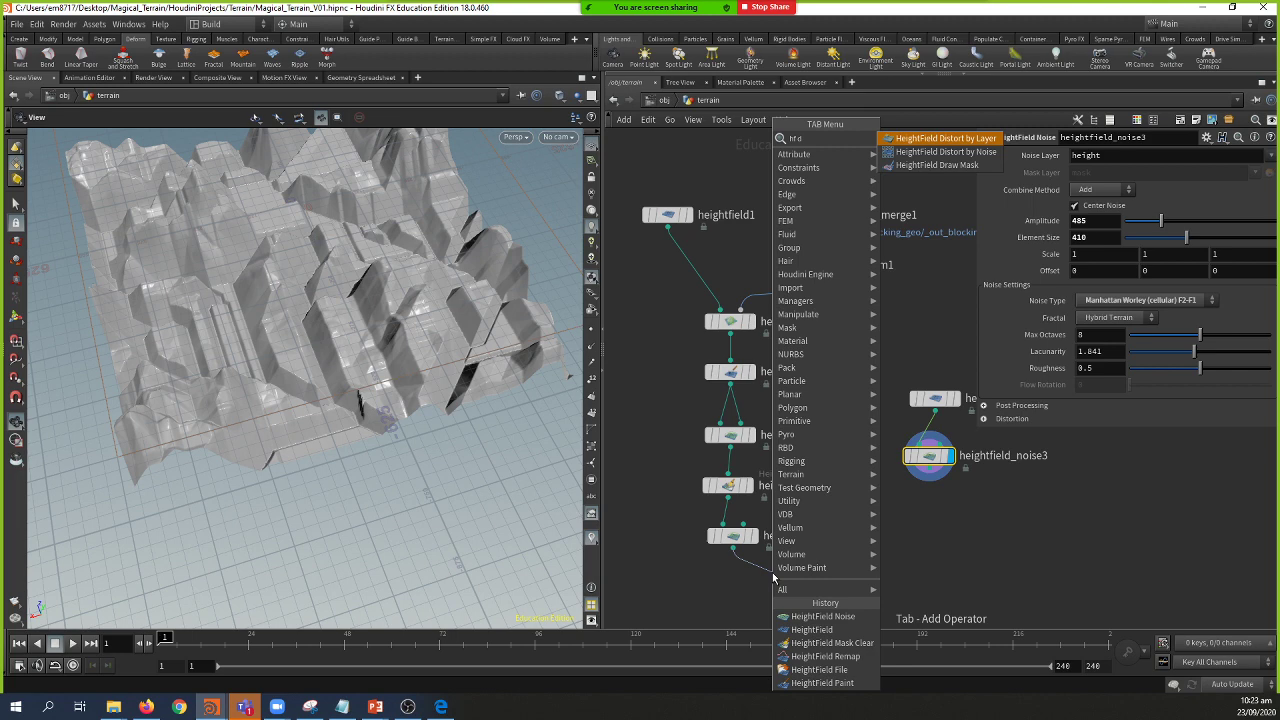
pyautogui.press('Down')
pyautogui.press('Return')
pyautogui.click(772, 580)
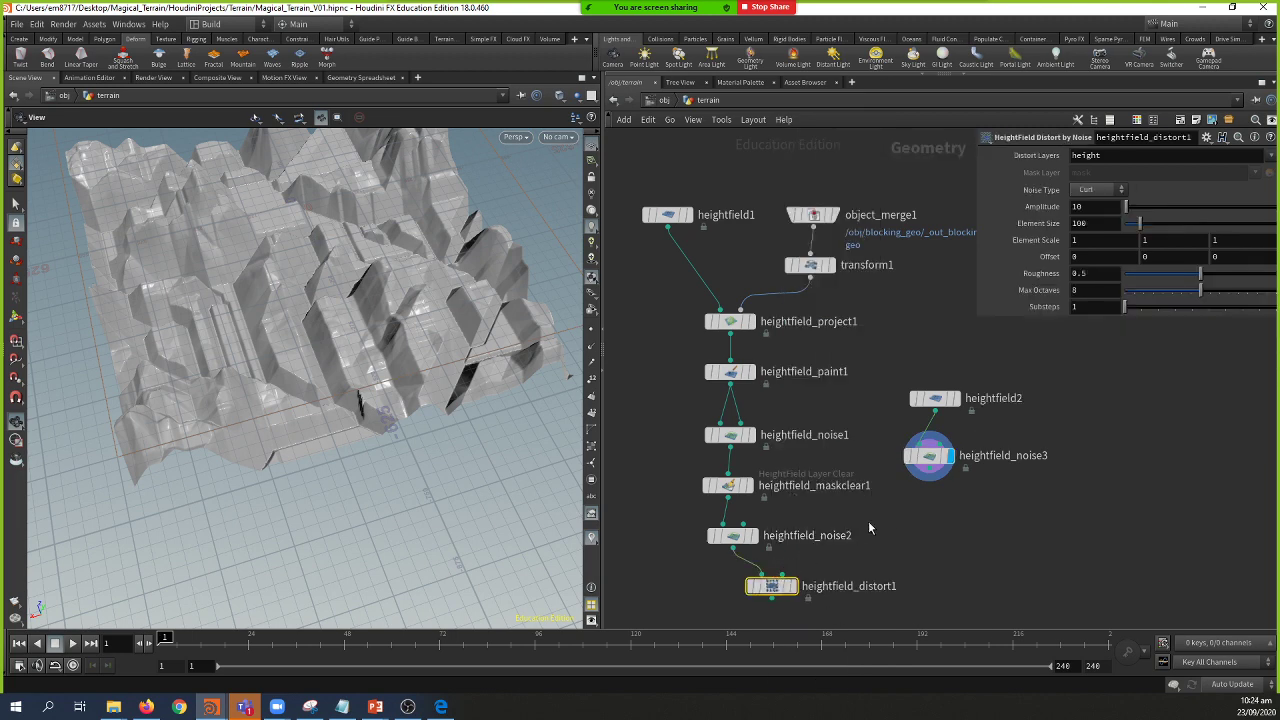
pyautogui.click(927, 476)
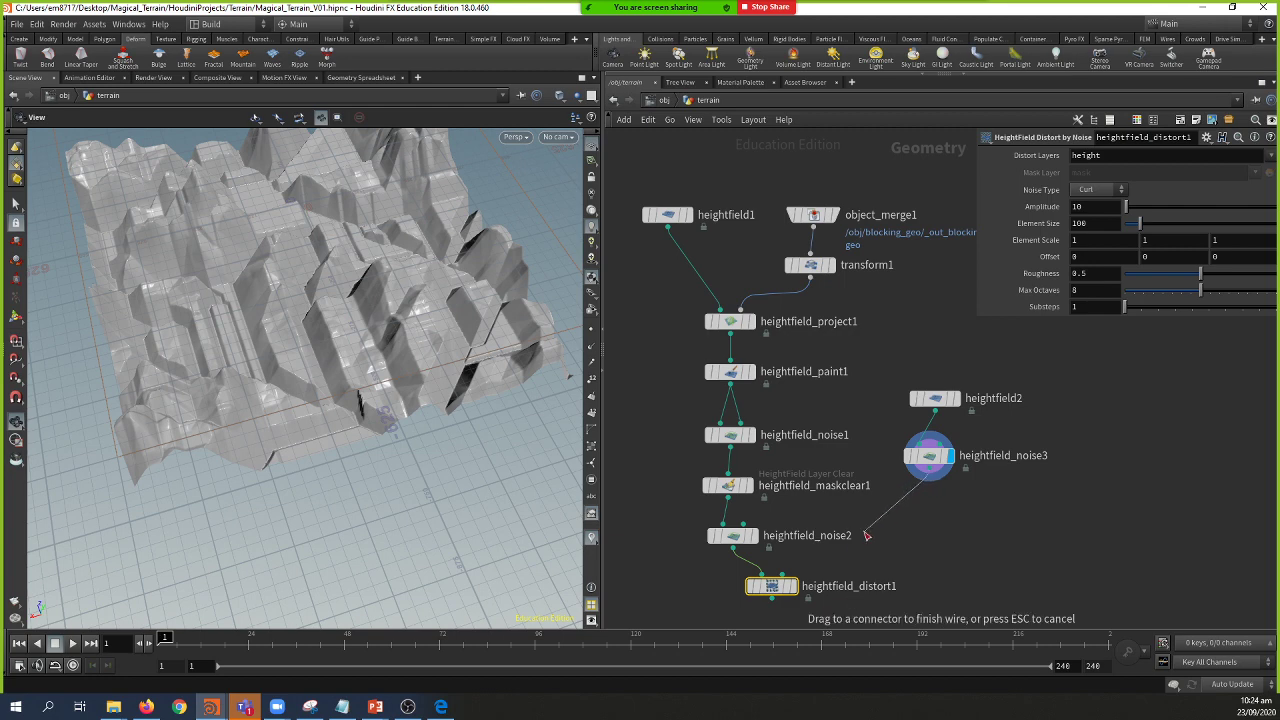
pyautogui.click(805, 578)
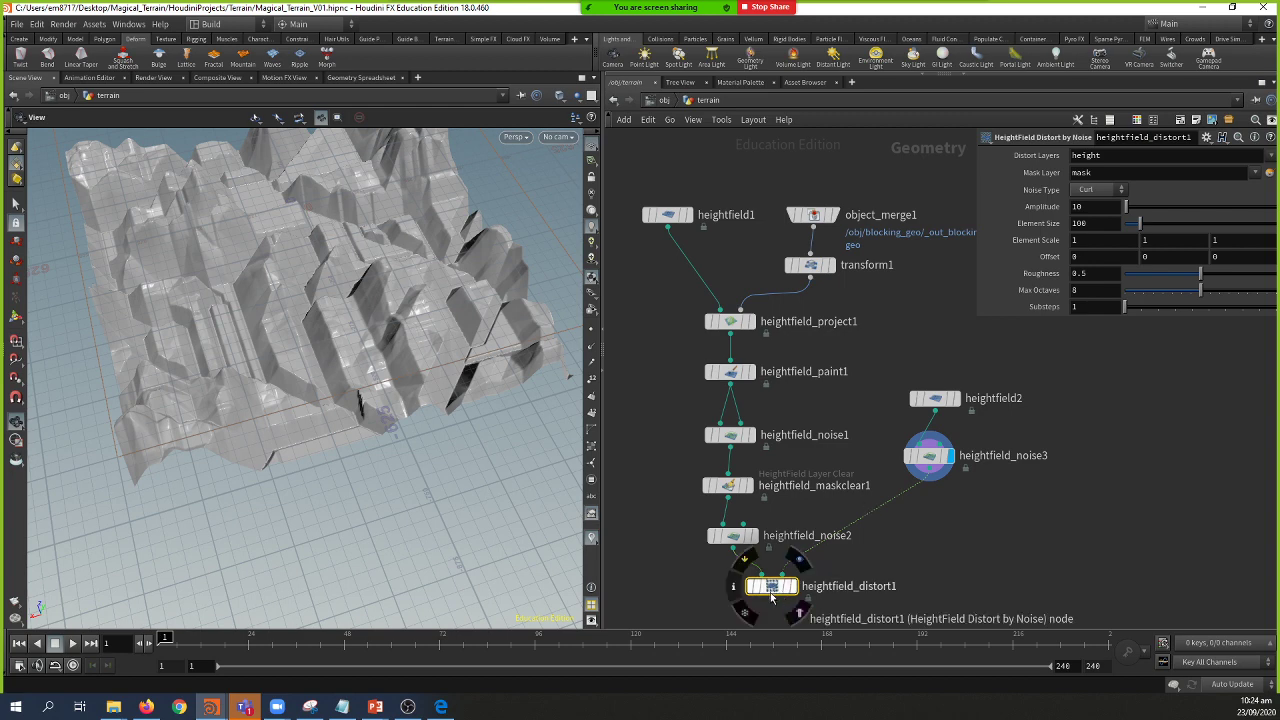
pyautogui.press('Delete')
# Step: Add HeightField Distort by Layer fed by heightfield_noise2 and heightfield_noise3, and display it
pyautogui.press('Tab')
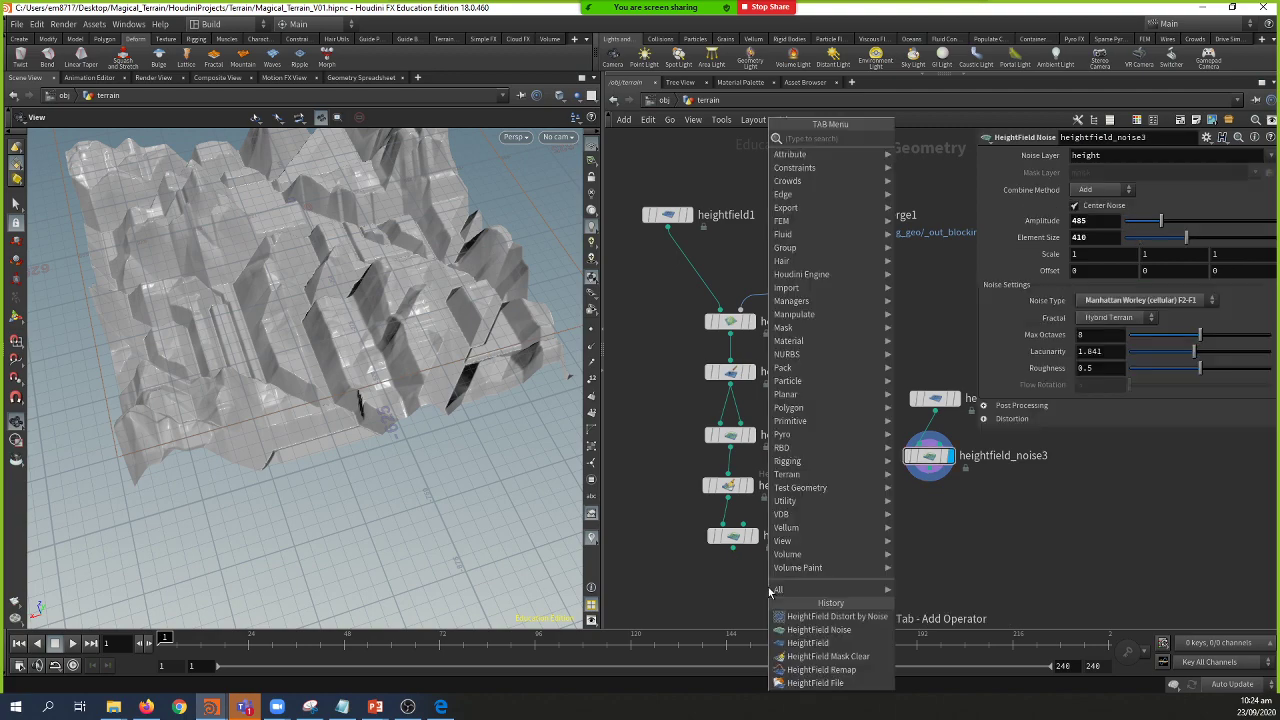
pyautogui.write('hf')
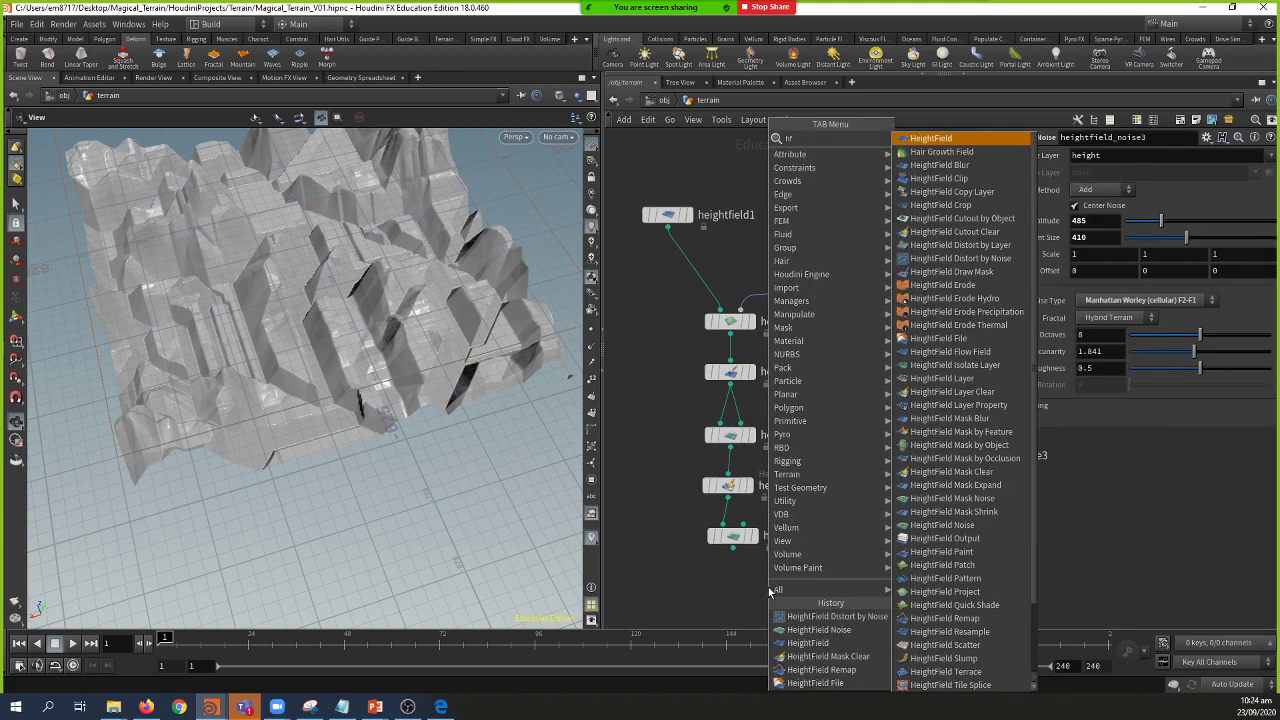
pyautogui.write(' dist')
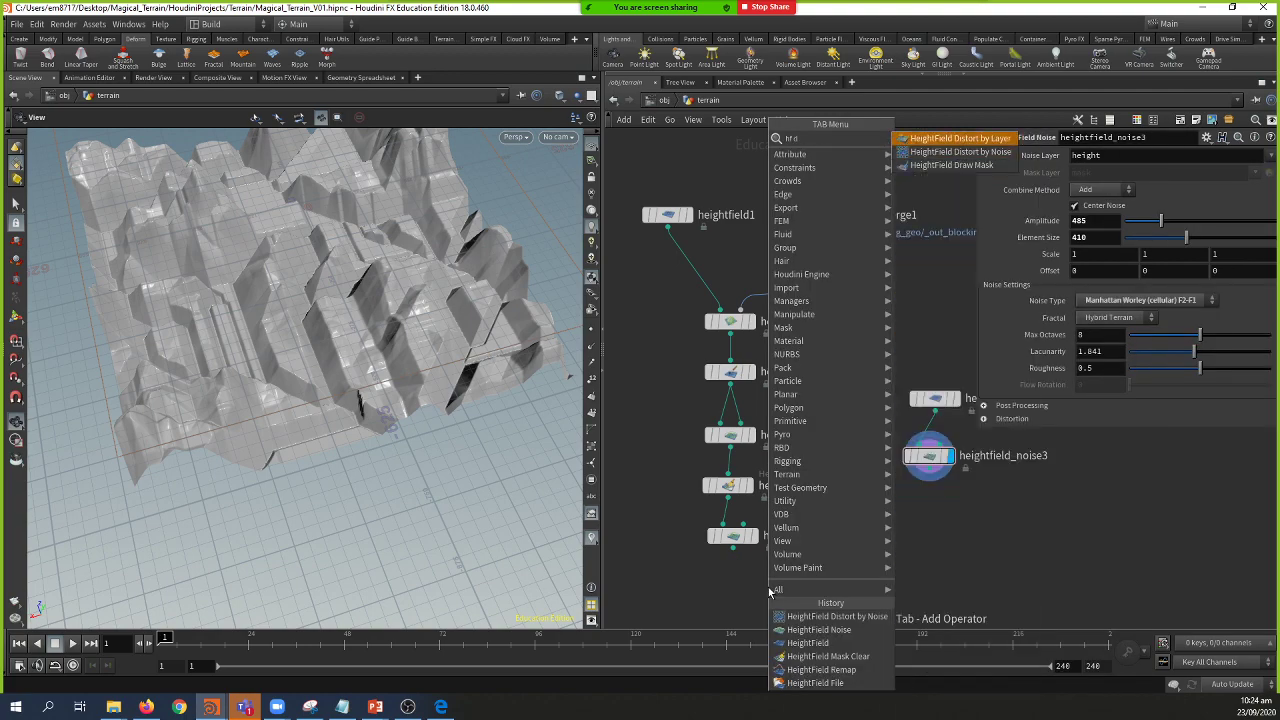
pyautogui.press('Return')
pyautogui.click(775, 584)
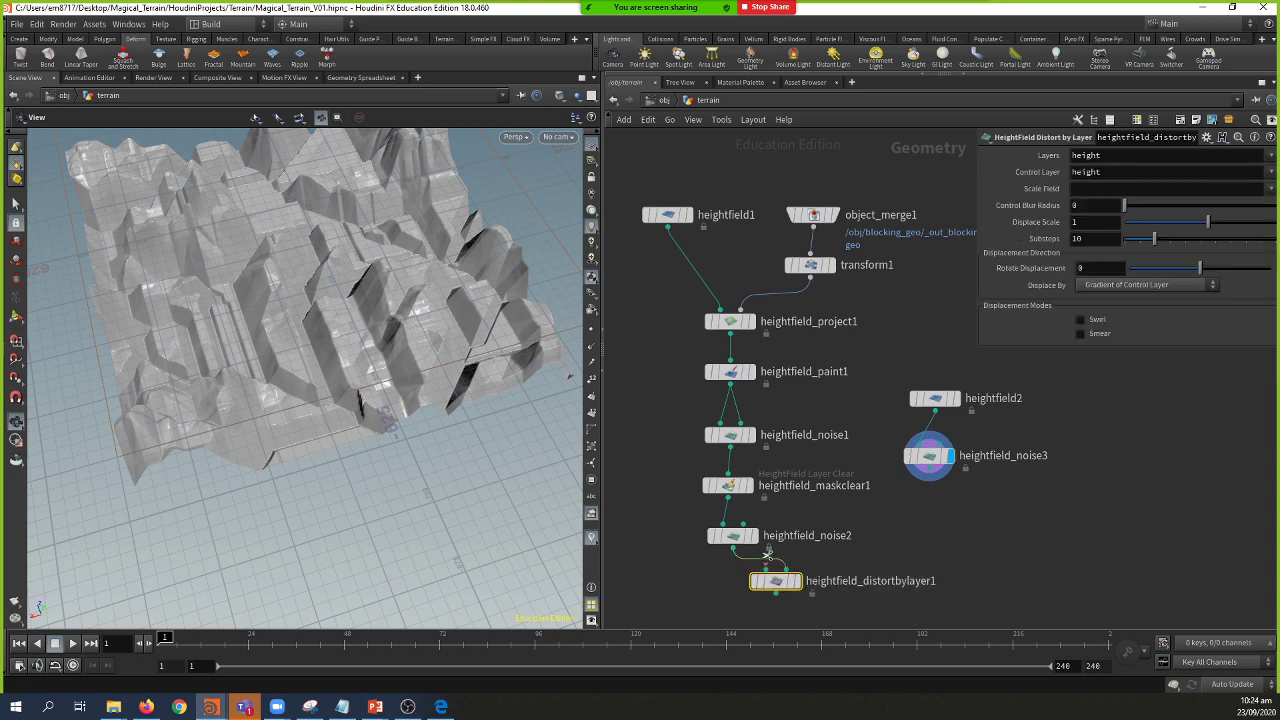
pyautogui.press('y')
pyautogui.moveTo(776, 555); pyautogui.dragTo(746, 566)
pyautogui.click(736, 547)
pyautogui.click(766, 569)
pyautogui.moveTo(383, 458); pyautogui.dragTo(434, 420)
pyautogui.scroll(-3, 434, 420)
pyautogui.moveTo(934, 476); pyautogui.dragTo(800, 575)
pyautogui.click(800, 590)
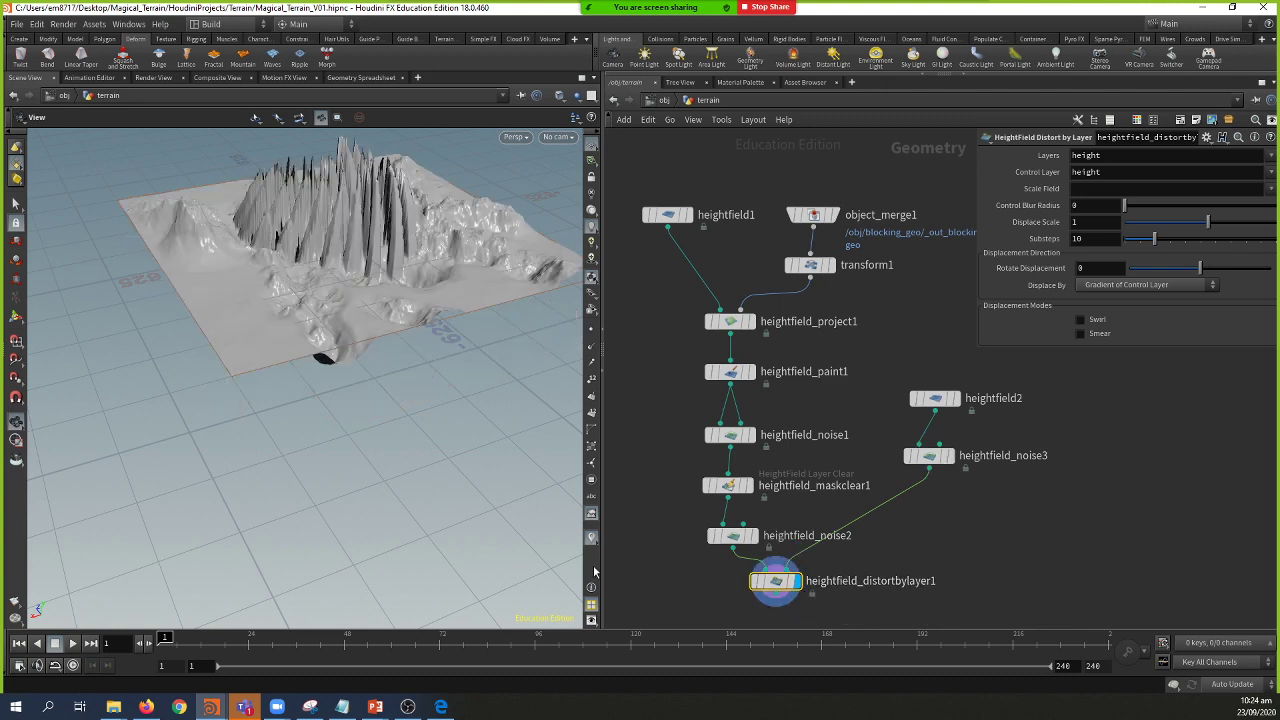
pyautogui.moveTo(434, 410); pyautogui.dragTo(412, 442)
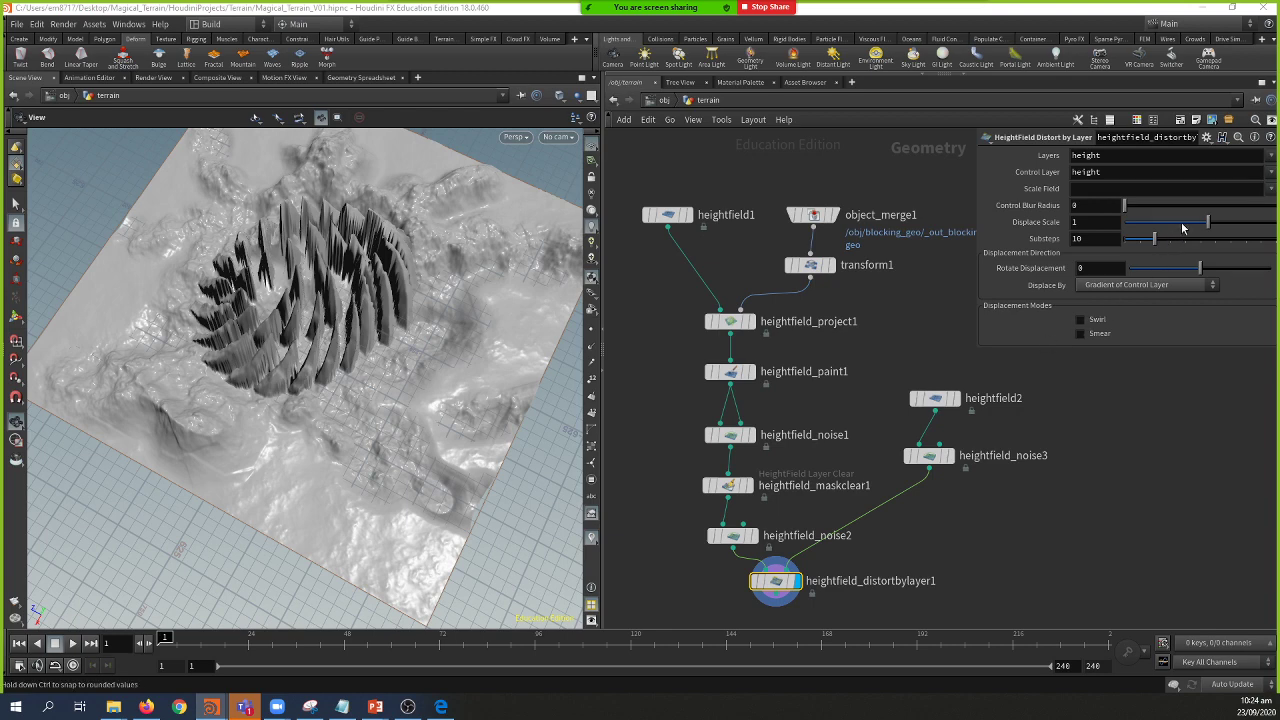
# Step: Set Displace Scale 5.77, Substeps 20 and Rotate Displacement 47.3 on the distort node
pyautogui.moveTo(1183, 227); pyautogui.dragTo(1244, 258)
pyautogui.moveTo(330, 420); pyautogui.dragTo(390, 340)
pyautogui.scroll(5, 398, 398)
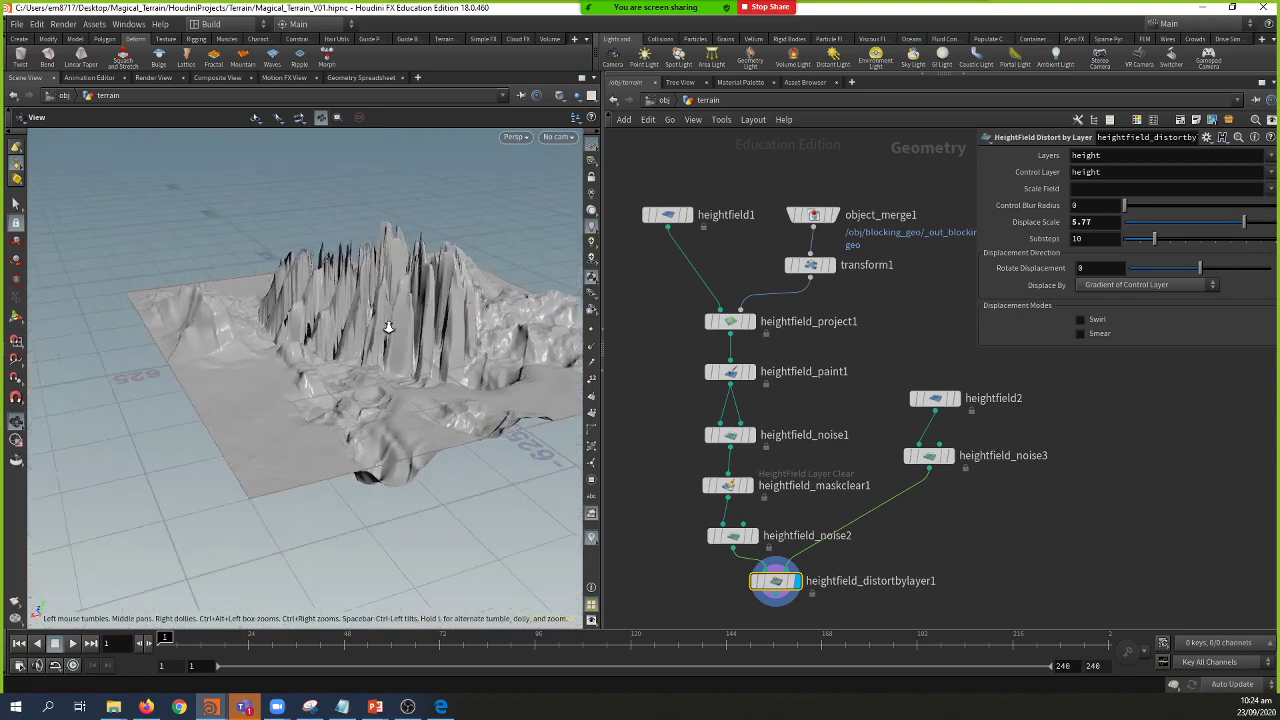
pyautogui.moveTo(398, 398); pyautogui.dragTo(450, 325)
pyautogui.moveTo(1173, 248); pyautogui.dragTo(1236, 278)
pyautogui.moveTo(465, 383); pyautogui.dragTo(380, 430)
# Step: Toggle the distortion's bypass to compare terrains, then view the 'Adding small disturbances' slide
pyautogui.moveTo(783, 582)
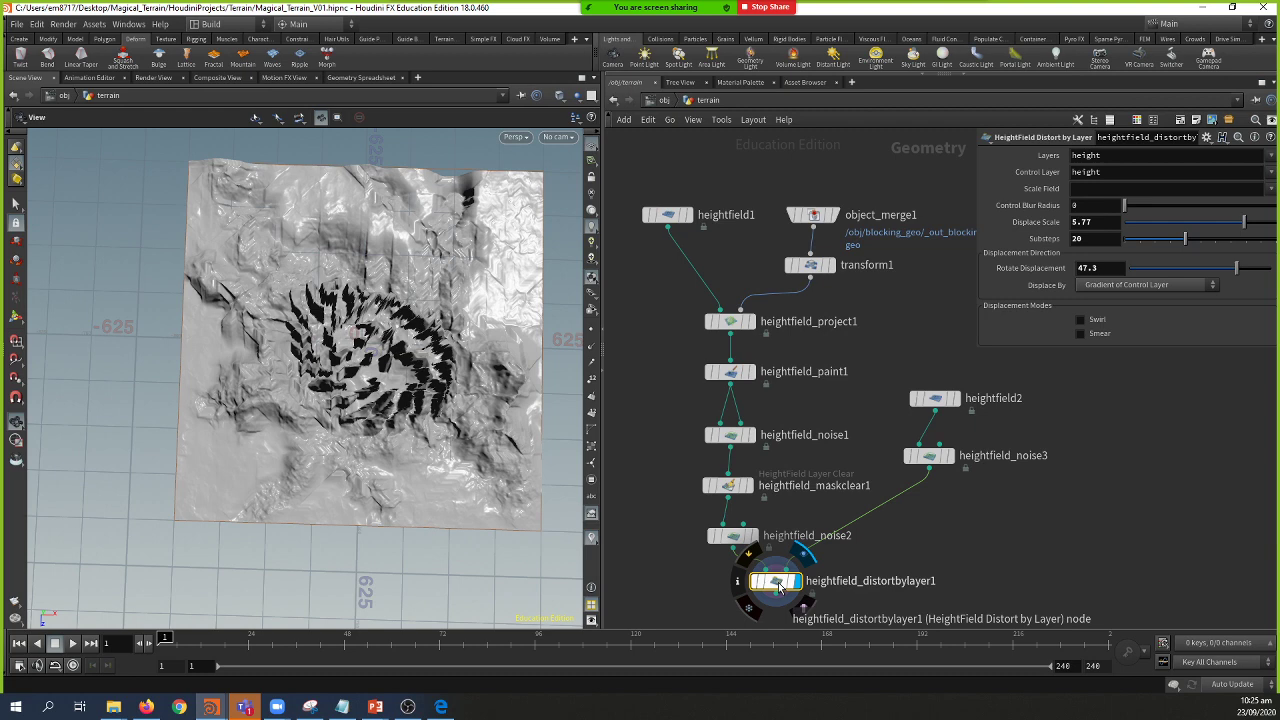
pyautogui.moveTo(779, 586); pyautogui.dragTo(785, 592)
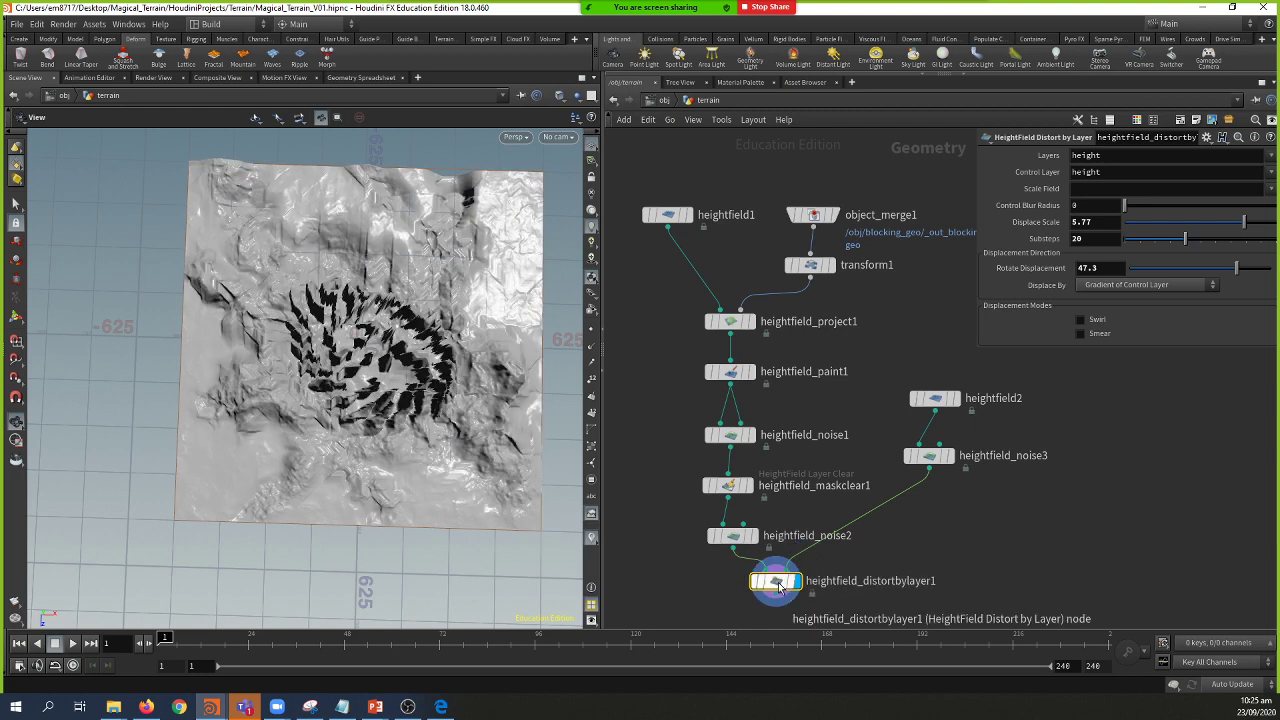
pyautogui.click(781, 590)
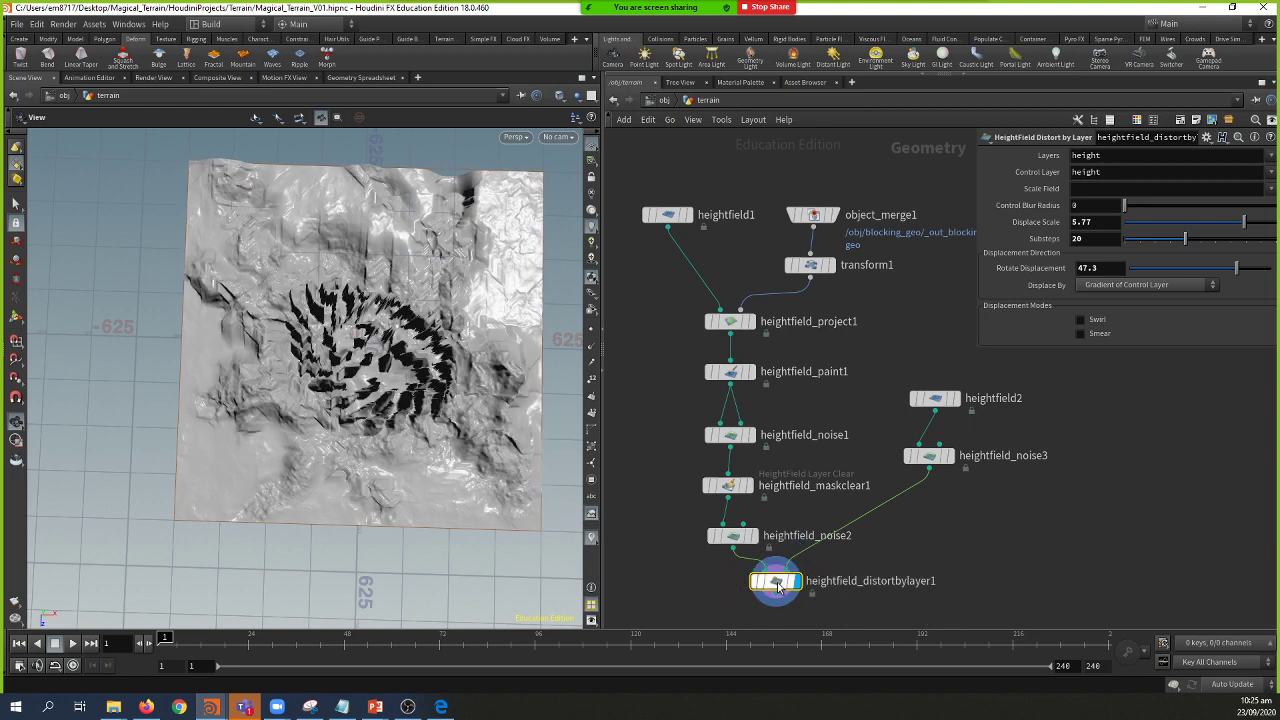
pyautogui.click(779, 588)
pyautogui.click(779, 588)
pyautogui.click(779, 588)
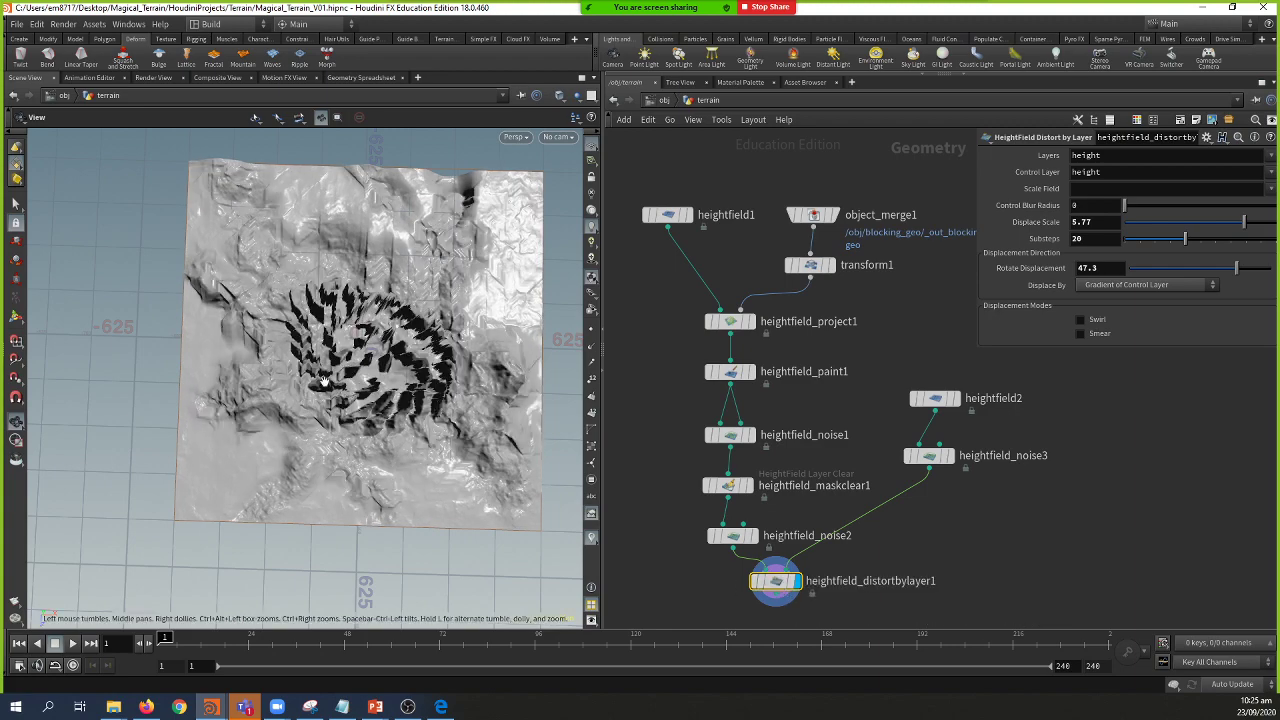
pyautogui.moveTo(325, 382); pyautogui.dragTo(154, 286)
pyautogui.moveTo(154, 286); pyautogui.dragTo(396, 392, button='right')
pyautogui.moveTo(396, 392); pyautogui.dragTo(333, 394)
pyautogui.moveTo(333, 394); pyautogui.dragTo(300, 380, button='right')
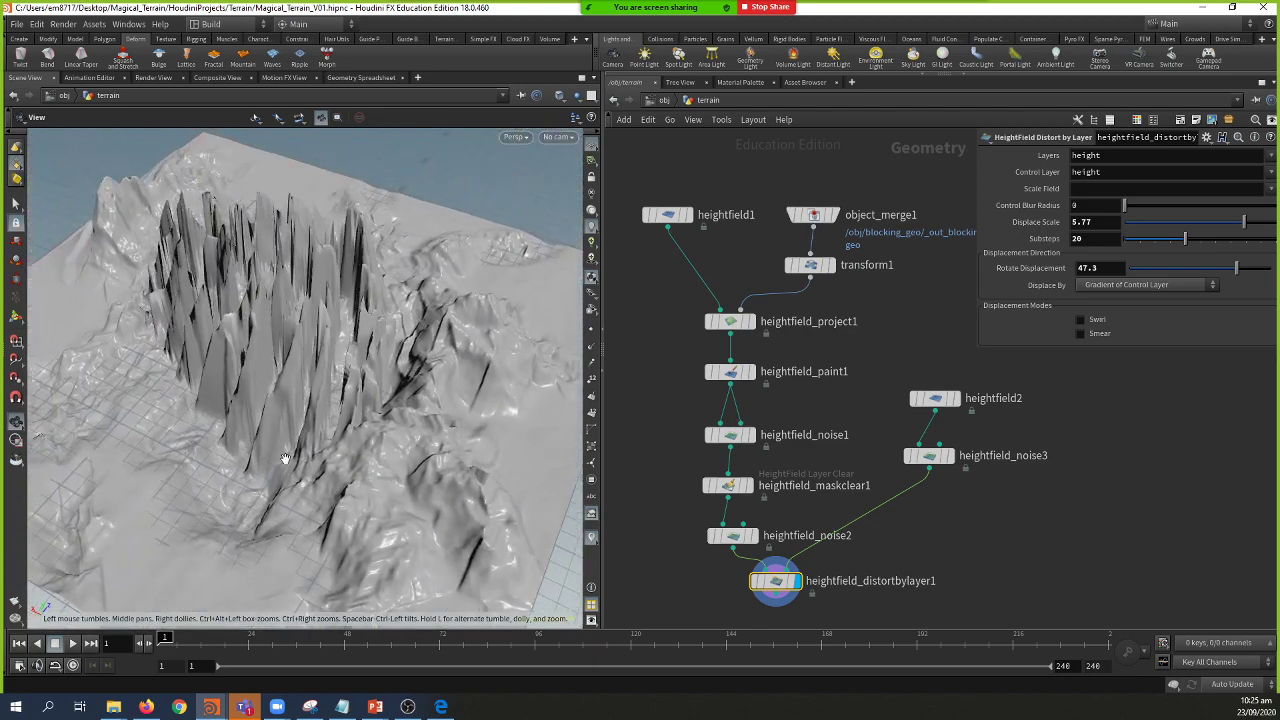
pyautogui.moveTo(300, 380); pyautogui.dragTo(252, 352)
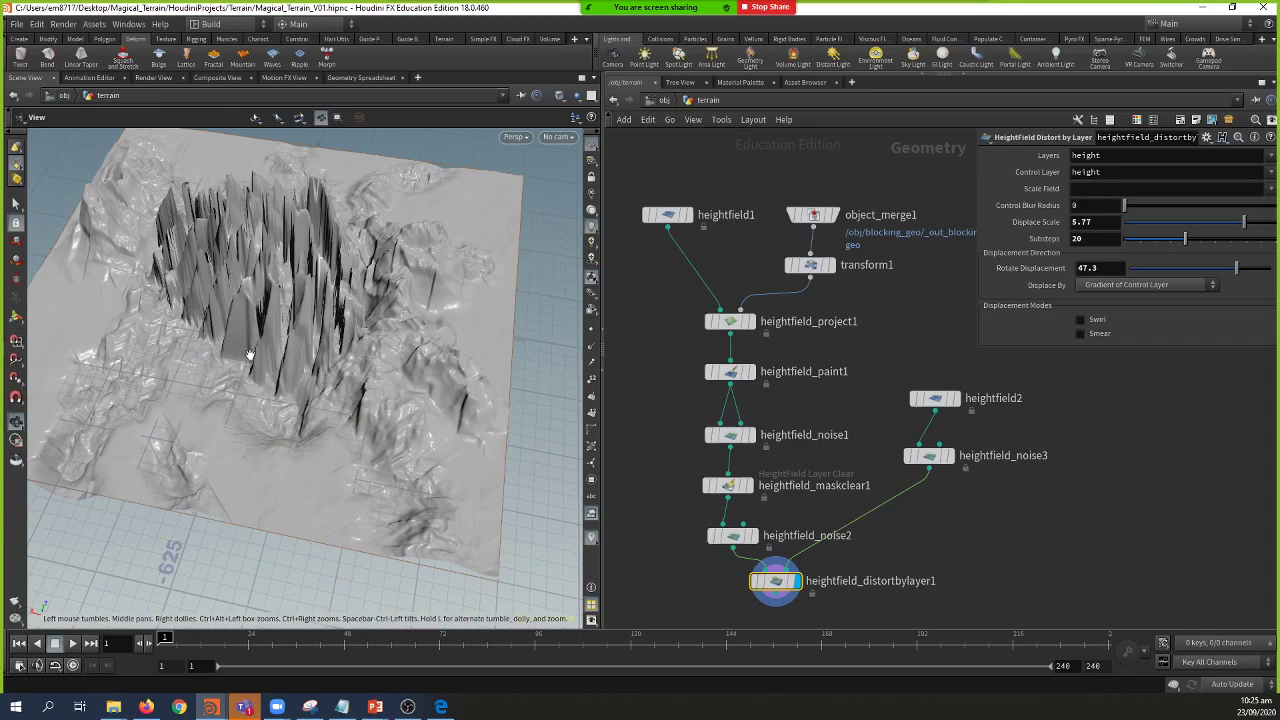
pyautogui.hotkey('alt', 'Tab')
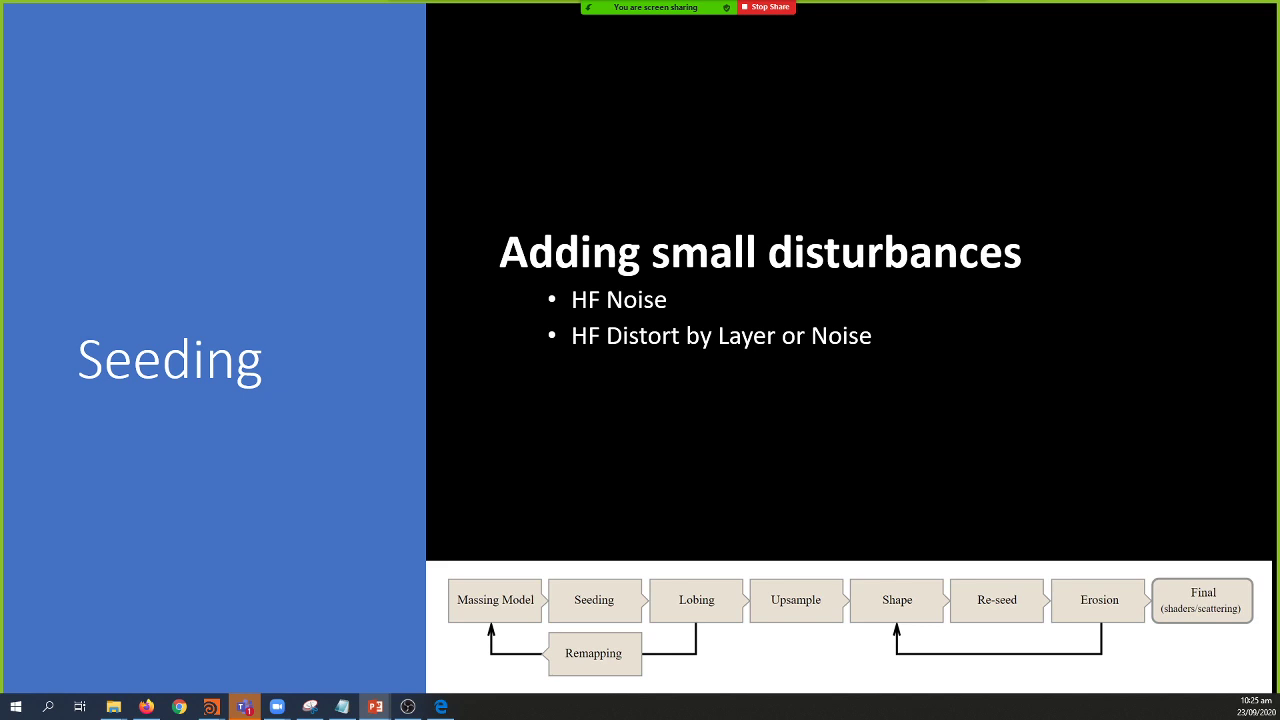
# Step: Advance the slideshow to the Lobing slide on harsh HF Erode shaping, then return to Houdini
pyautogui.press('Right')
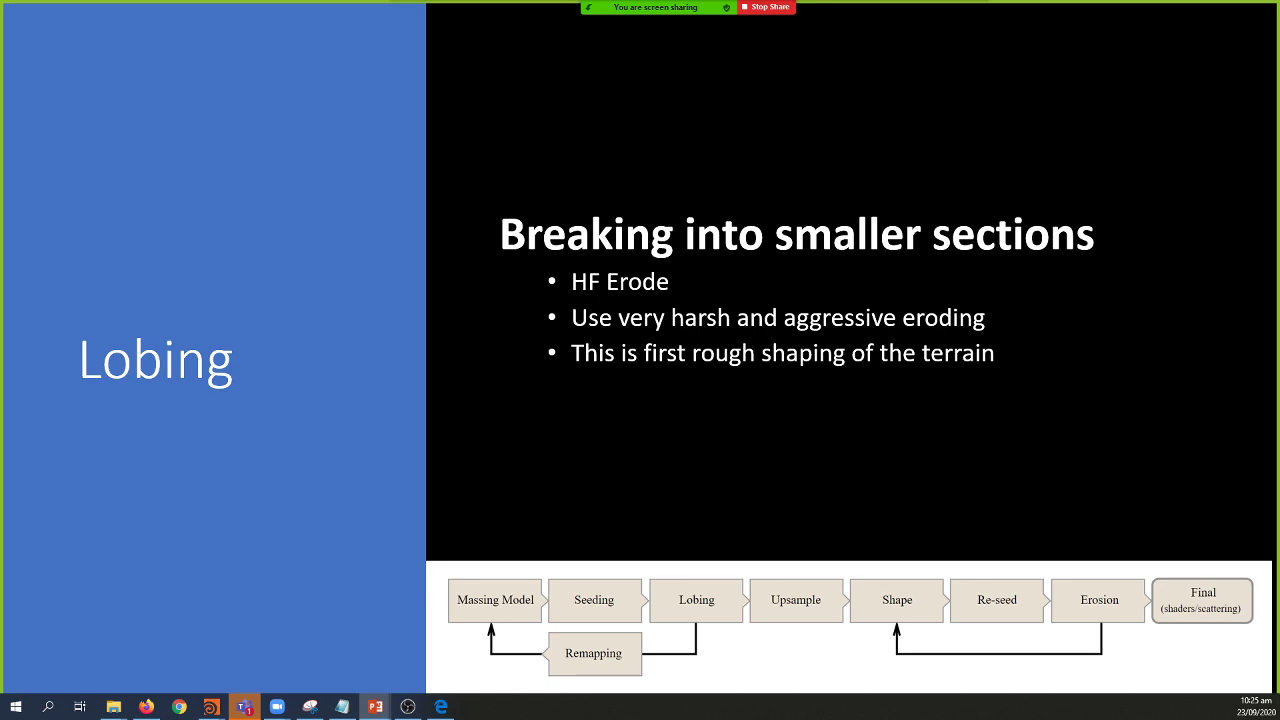
pyautogui.hotkey('alt', 'Tab')
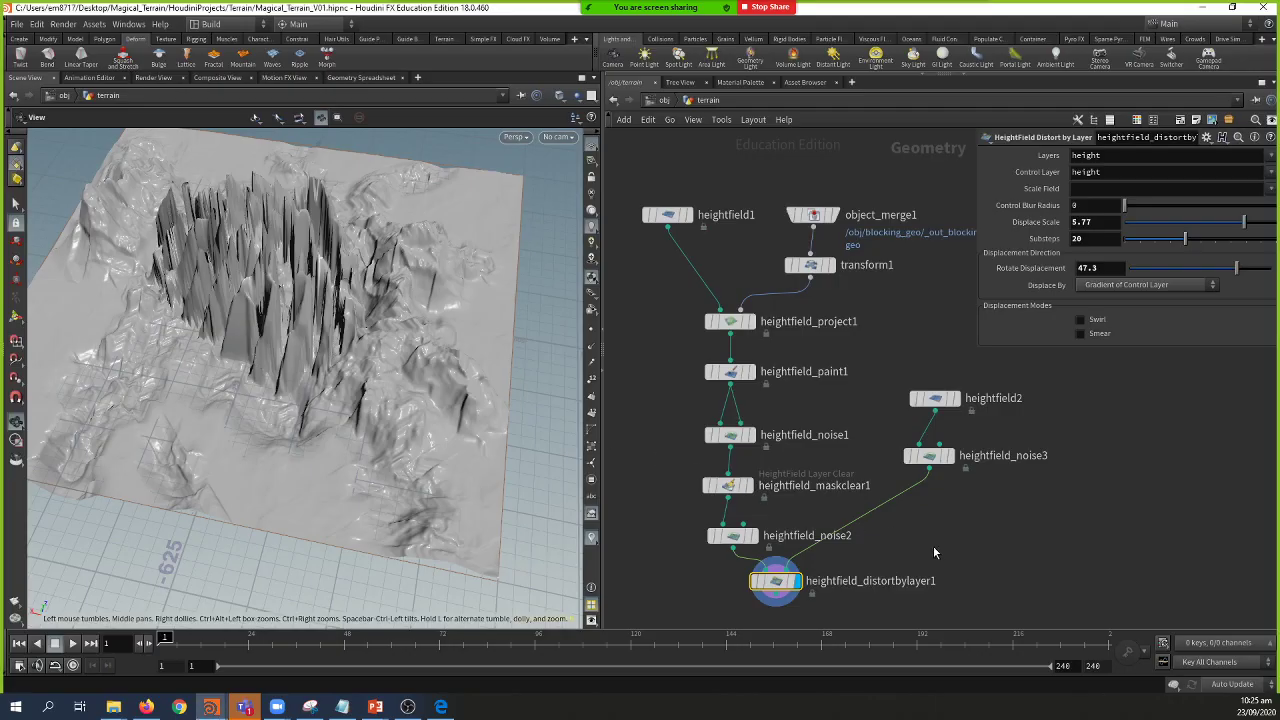
# Step: Add heightfield_erode1 ('hfe') below heightfield_distortbylayer1 and display its eroded terrain in a wider viewport
pyautogui.moveTo(934, 548); pyautogui.dragTo(974, 495, button='middle')
pyautogui.moveTo(519, 448); pyautogui.dragTo(422, 286)
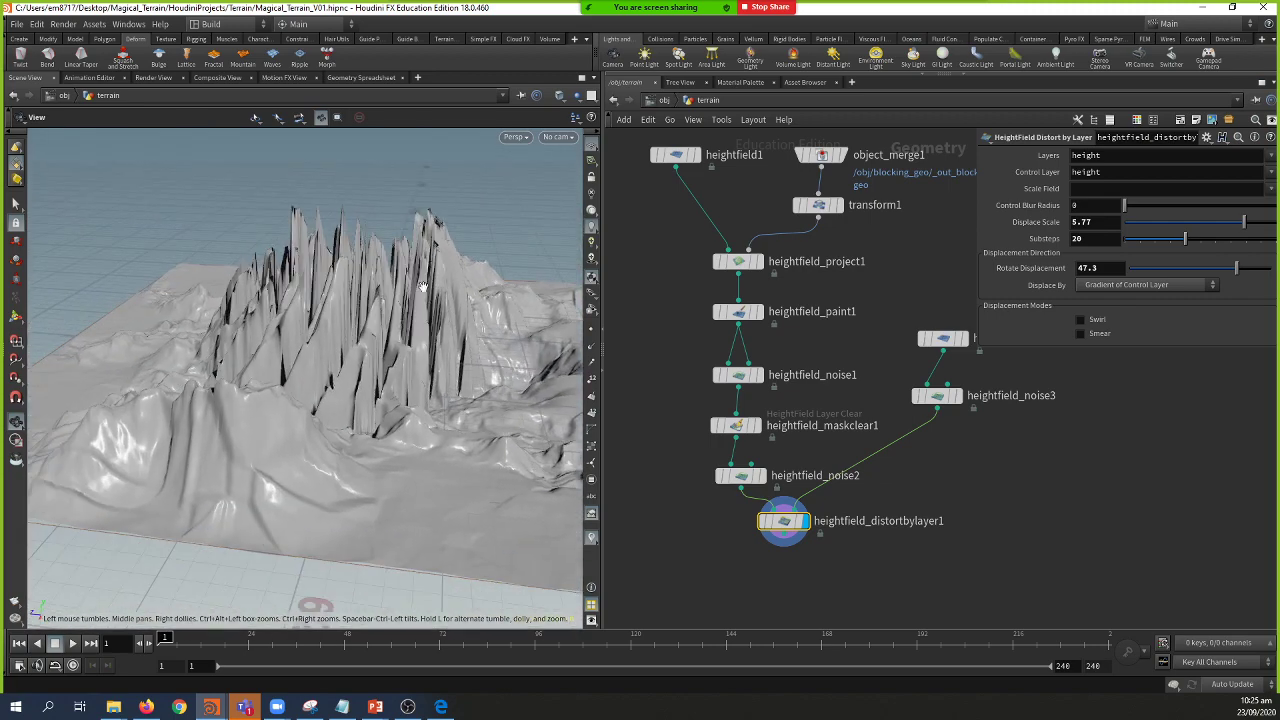
pyautogui.click(784, 537)
pyautogui.click(785, 562)
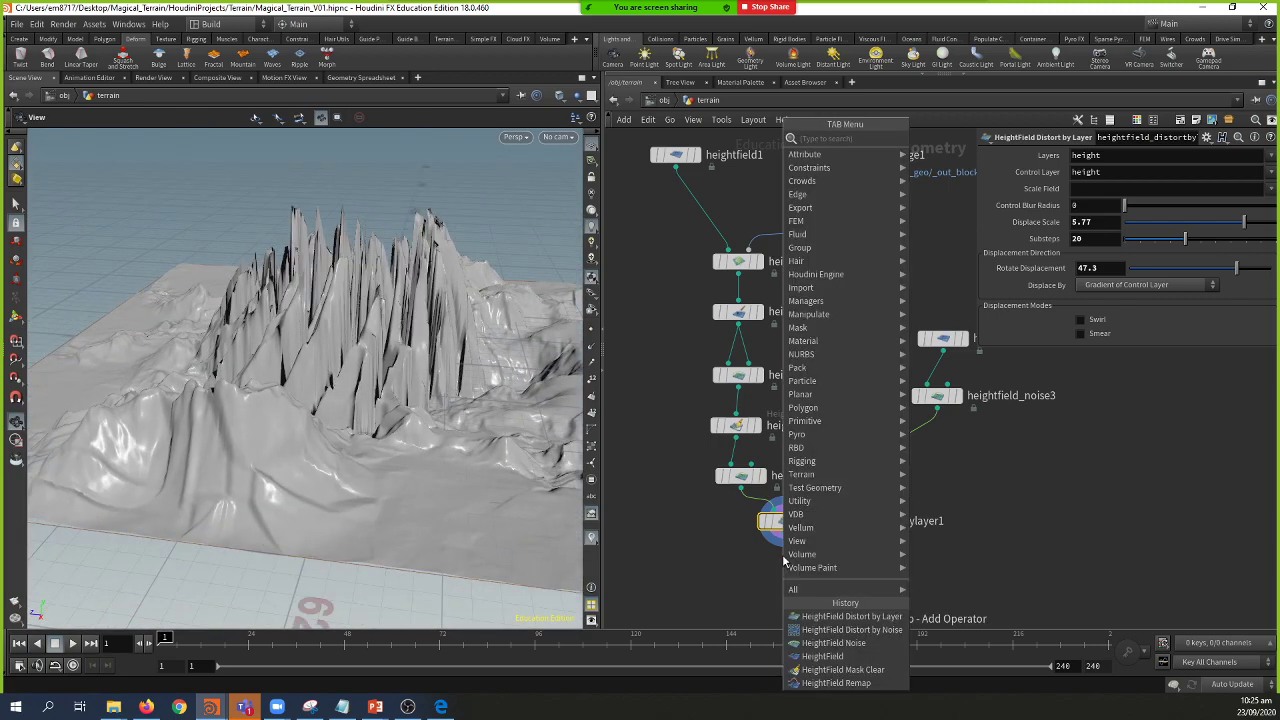
pyautogui.write('hfe')
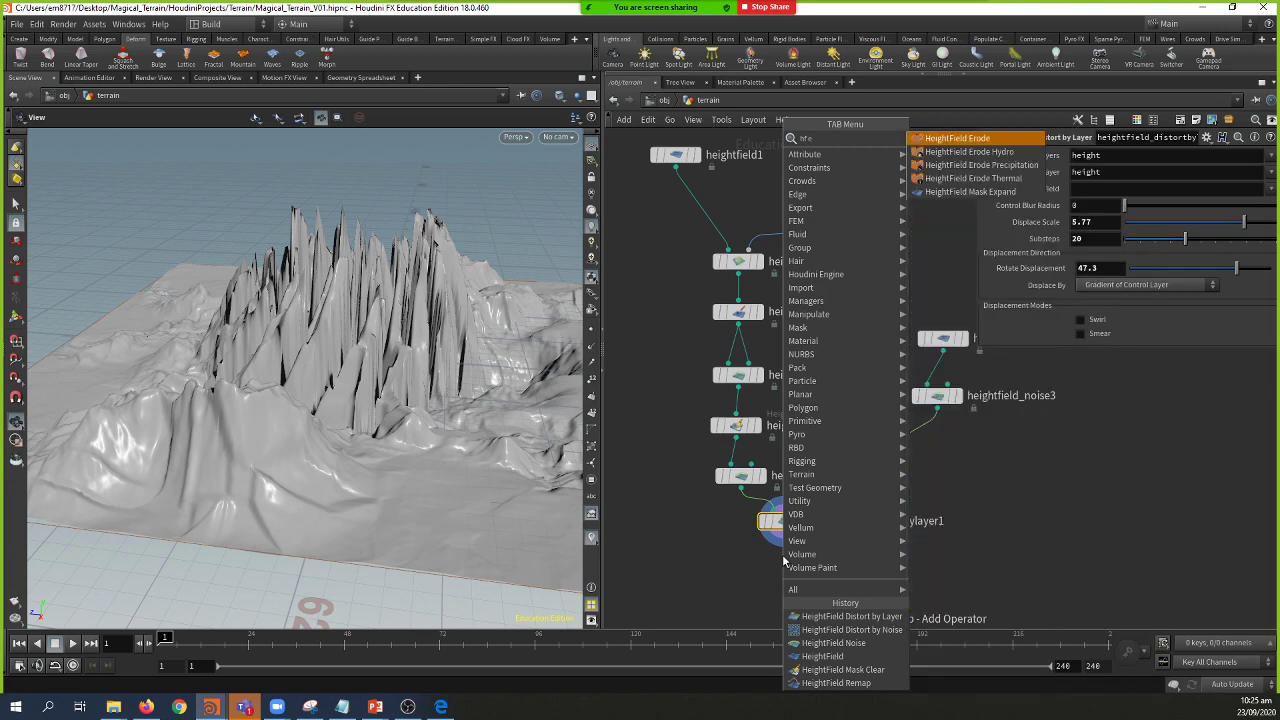
pyautogui.press('Return')
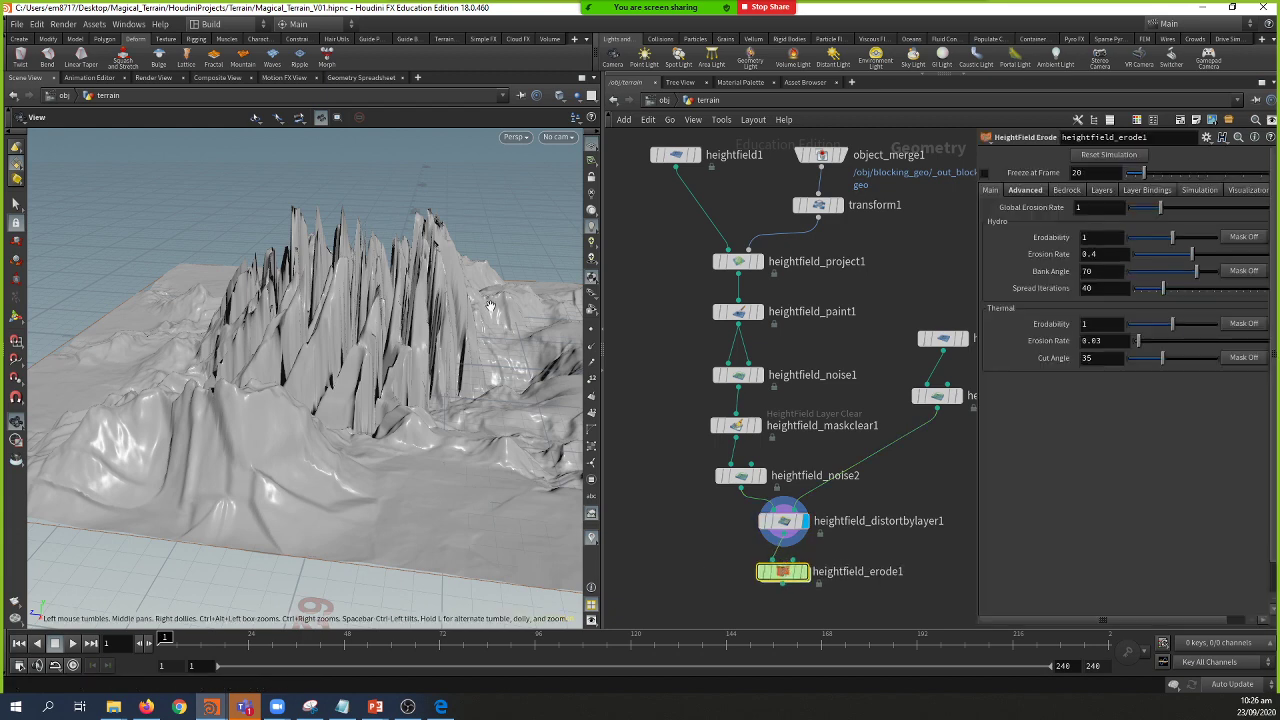
pyautogui.moveTo(602, 270); pyautogui.dragTo(685, 270)
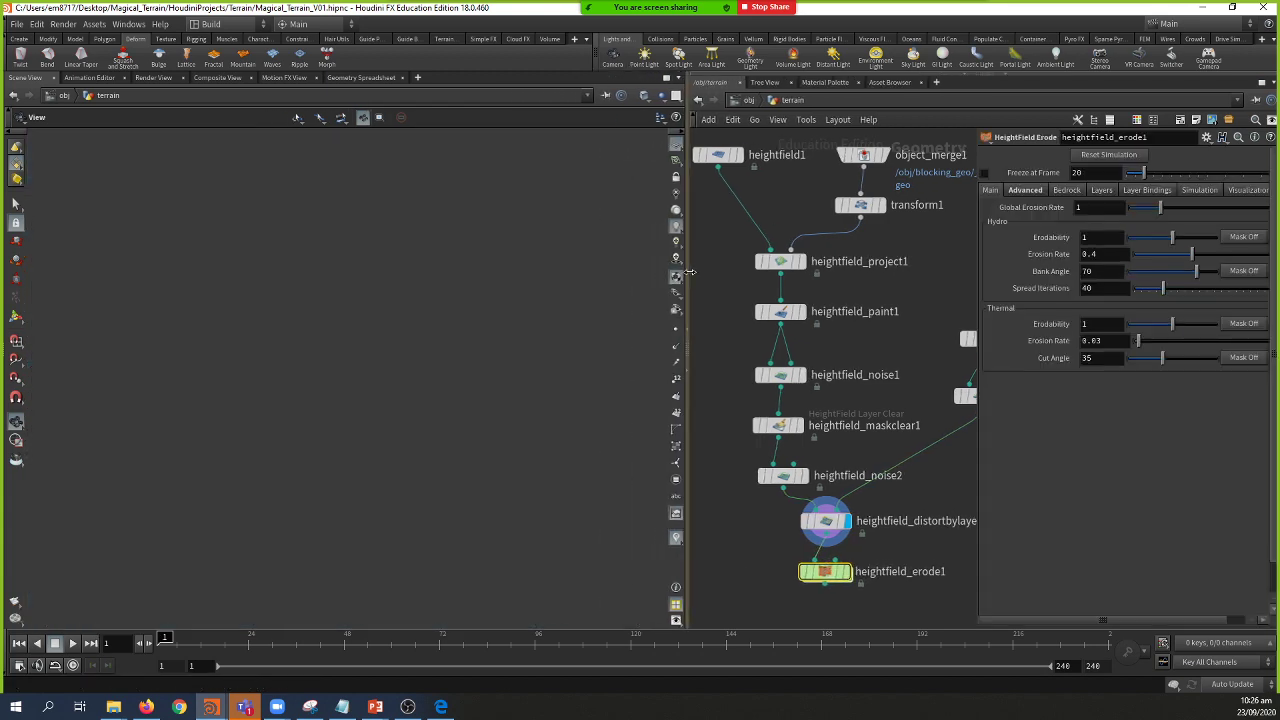
pyautogui.scroll(-6, 533, 345)
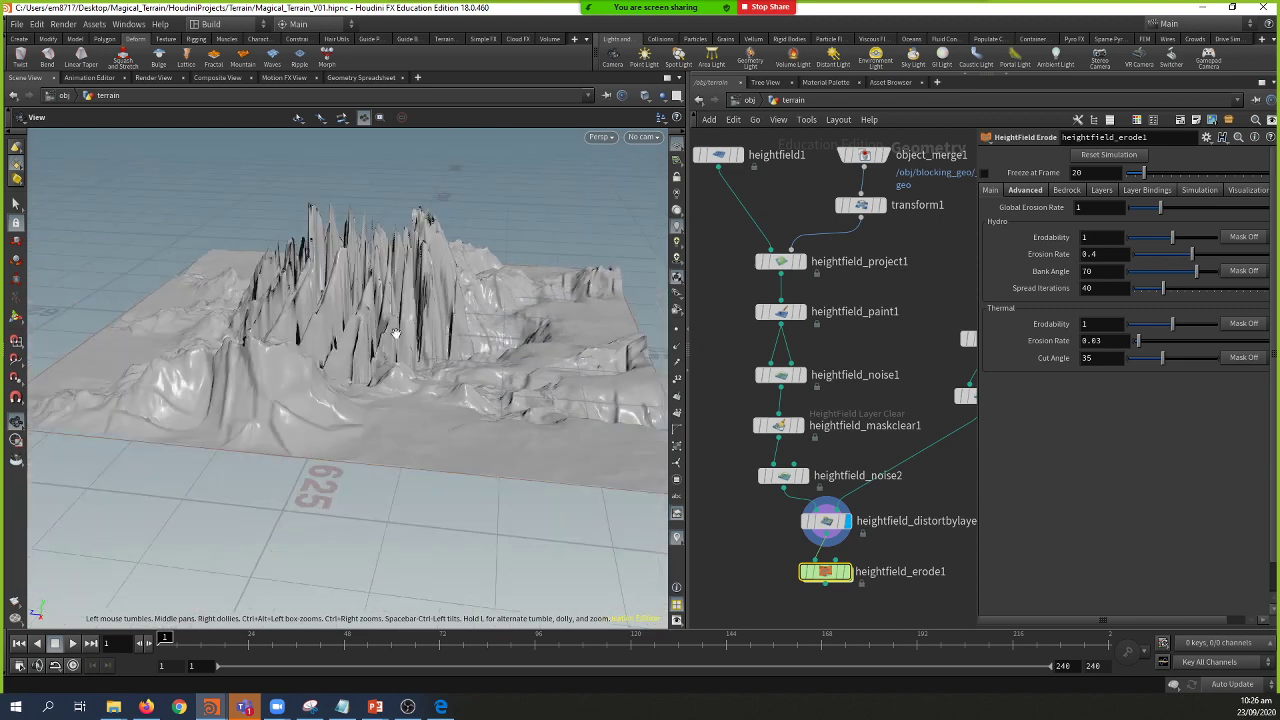
pyautogui.click(848, 576)
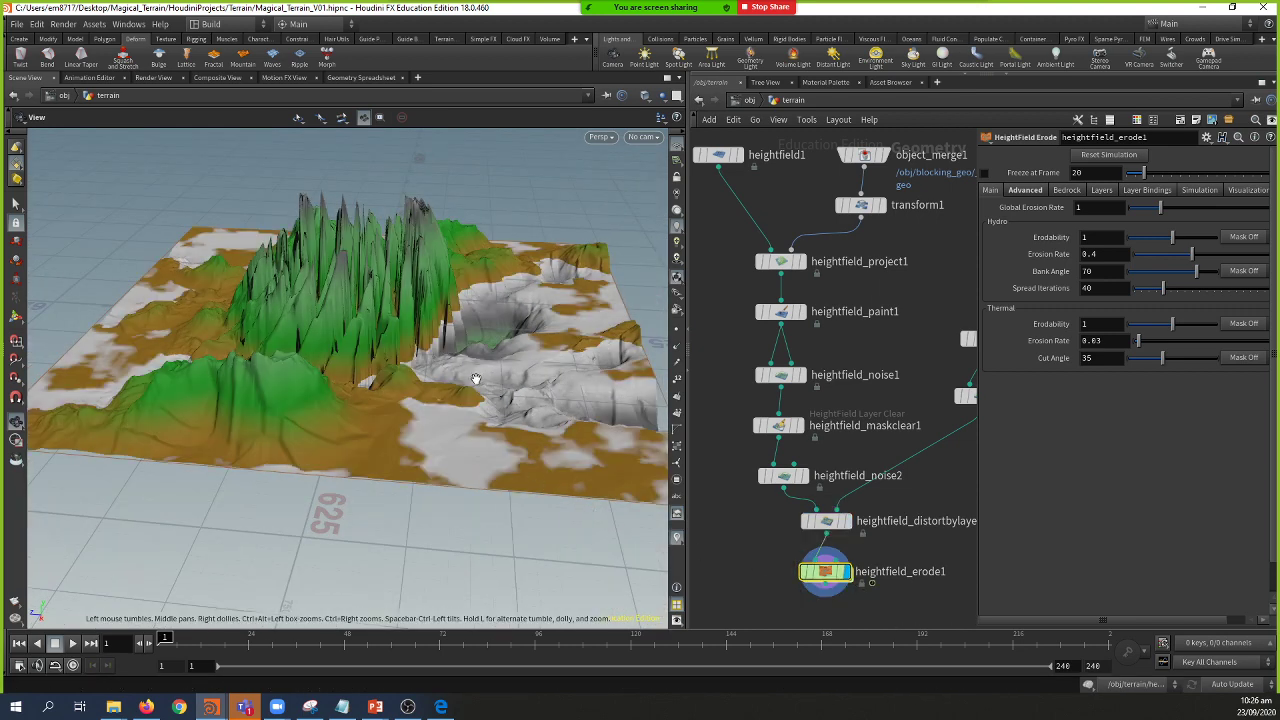
pyautogui.scroll(4, 457, 375)
pyautogui.moveTo(443, 405)
pyautogui.mouseDown()
pyautogui.moveTo(370, 388)
pyautogui.moveTo(300, 420)
pyautogui.moveTo(272, 372)
pyautogui.moveTo(433, 428)
pyautogui.mouseUp()
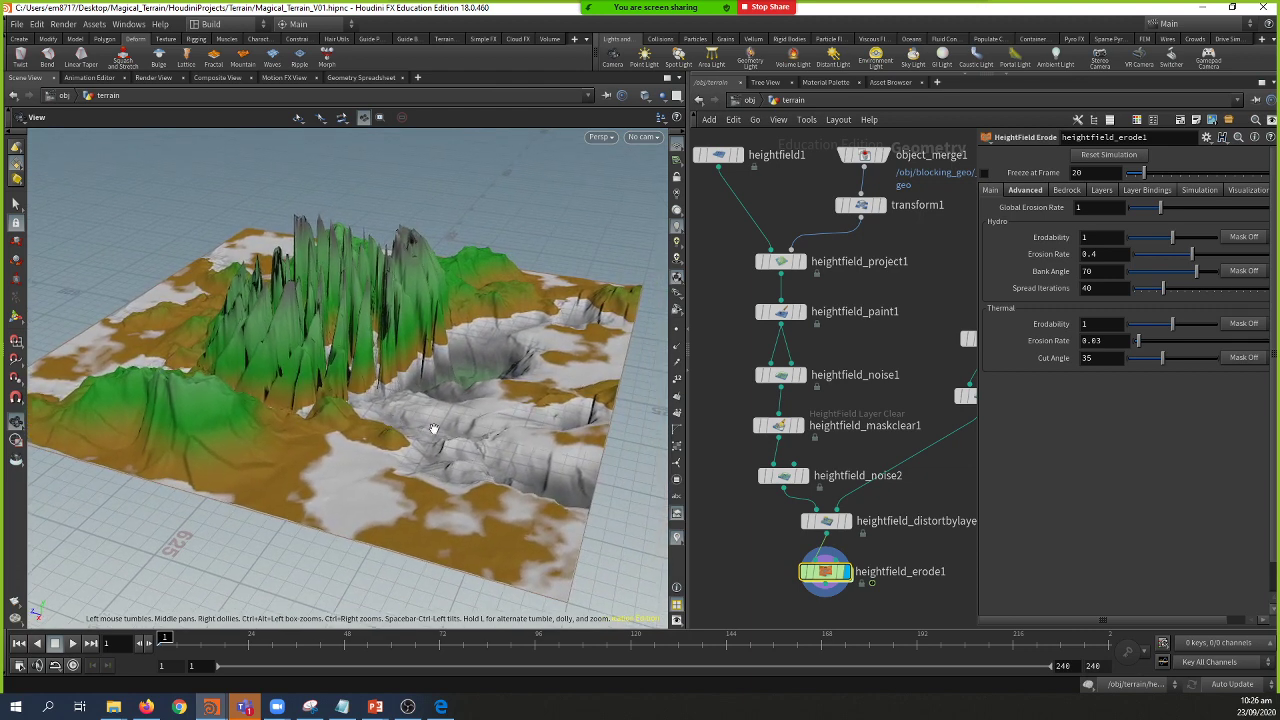
# Step: Show heightfield_erode1's visualization settings and fit the height ramp range to -94.8575 through 244.09
pyautogui.click(1249, 191)
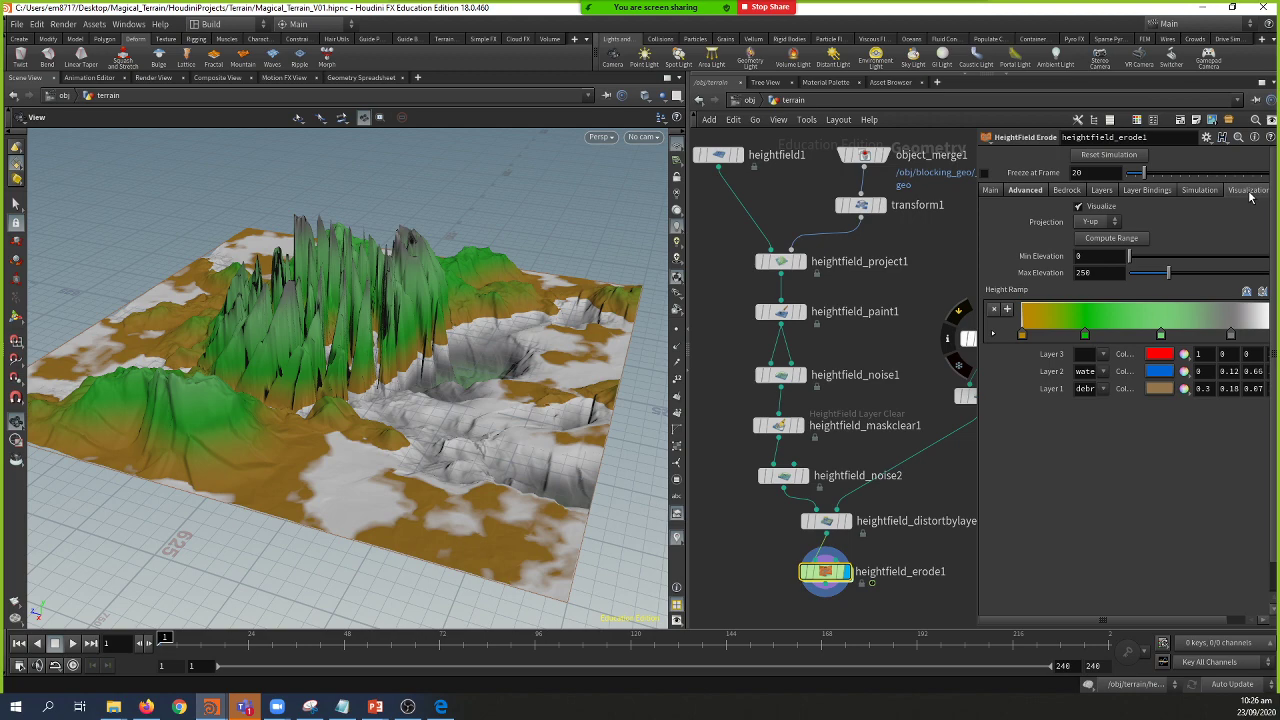
pyautogui.click(1142, 240)
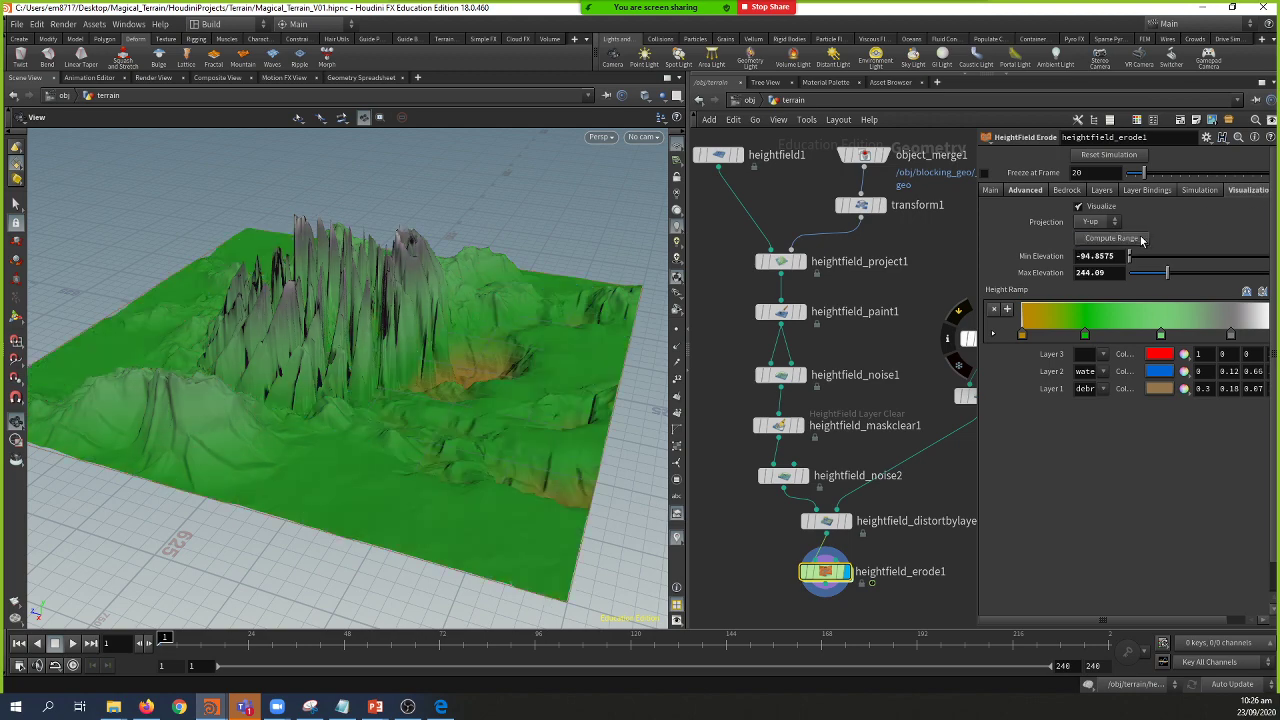
pyautogui.moveTo(383, 289)
pyautogui.mouseDown()
pyautogui.moveTo(297, 283)
pyautogui.moveTo(243, 294)
pyautogui.moveTo(197, 324)
pyautogui.moveTo(80, 337)
pyautogui.moveTo(234, 297)
pyautogui.moveTo(416, 290)
pyautogui.moveTo(397, 300)
pyautogui.mouseUp()
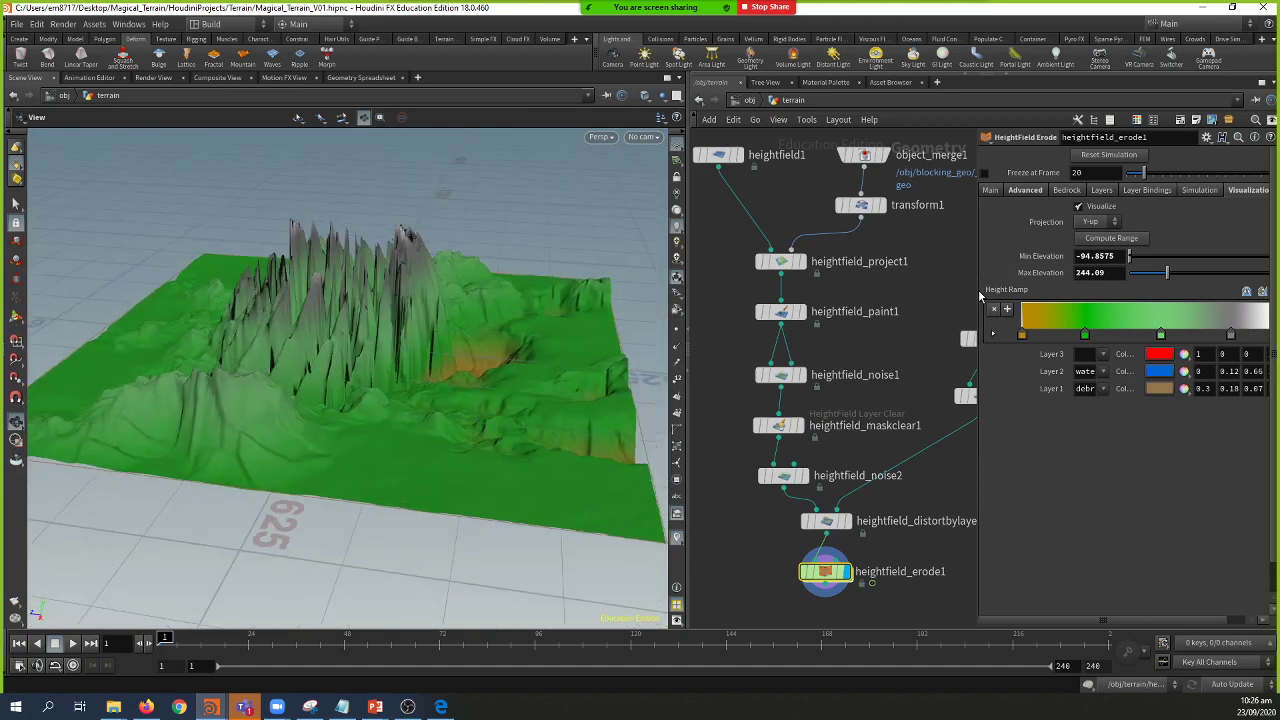
pyautogui.moveTo(975, 293); pyautogui.dragTo(892, 293)
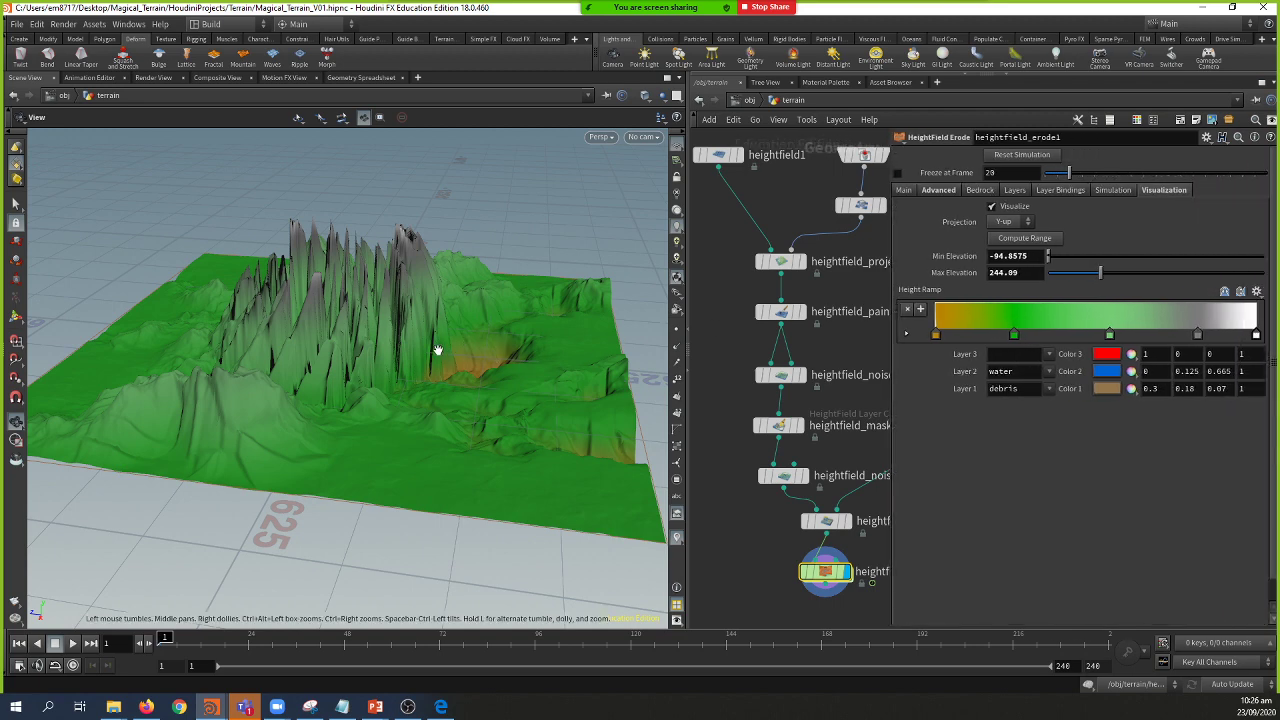
pyautogui.moveTo(437, 346); pyautogui.dragTo(449, 371)
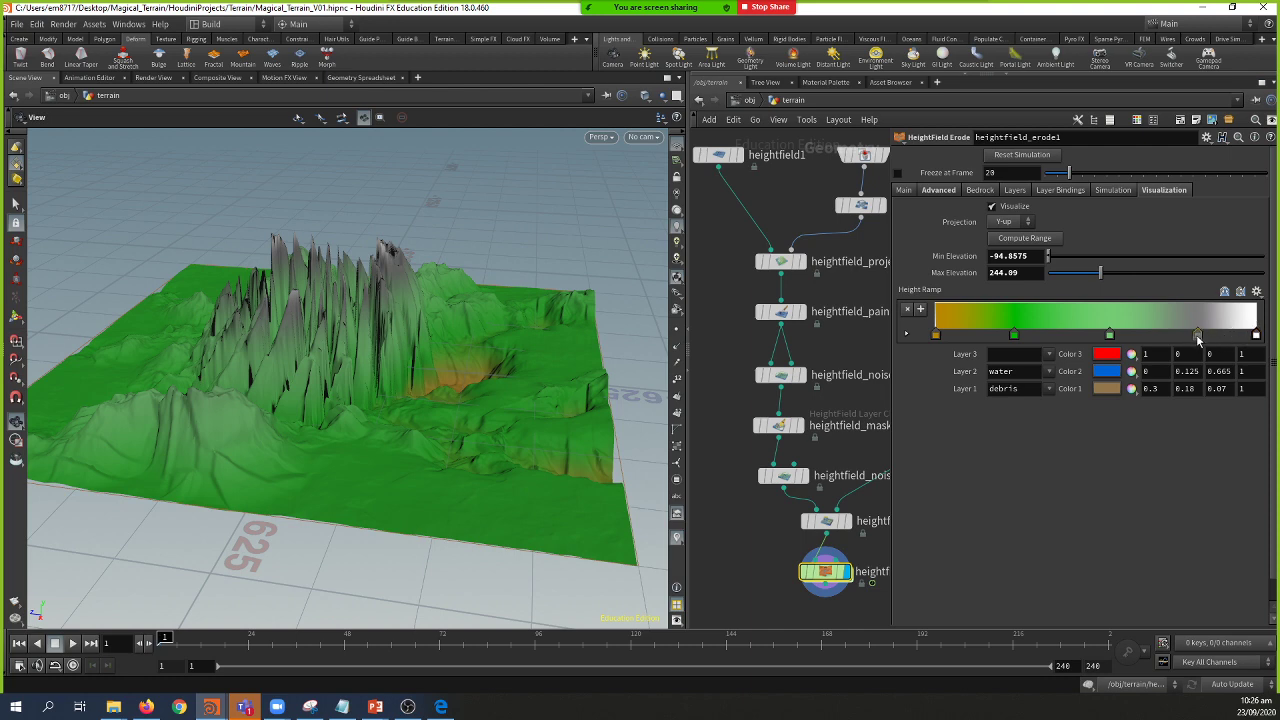
# Step: Change the grey height-ramp key to a deep red and slide it lower on the ramp
pyautogui.click(1196, 334)
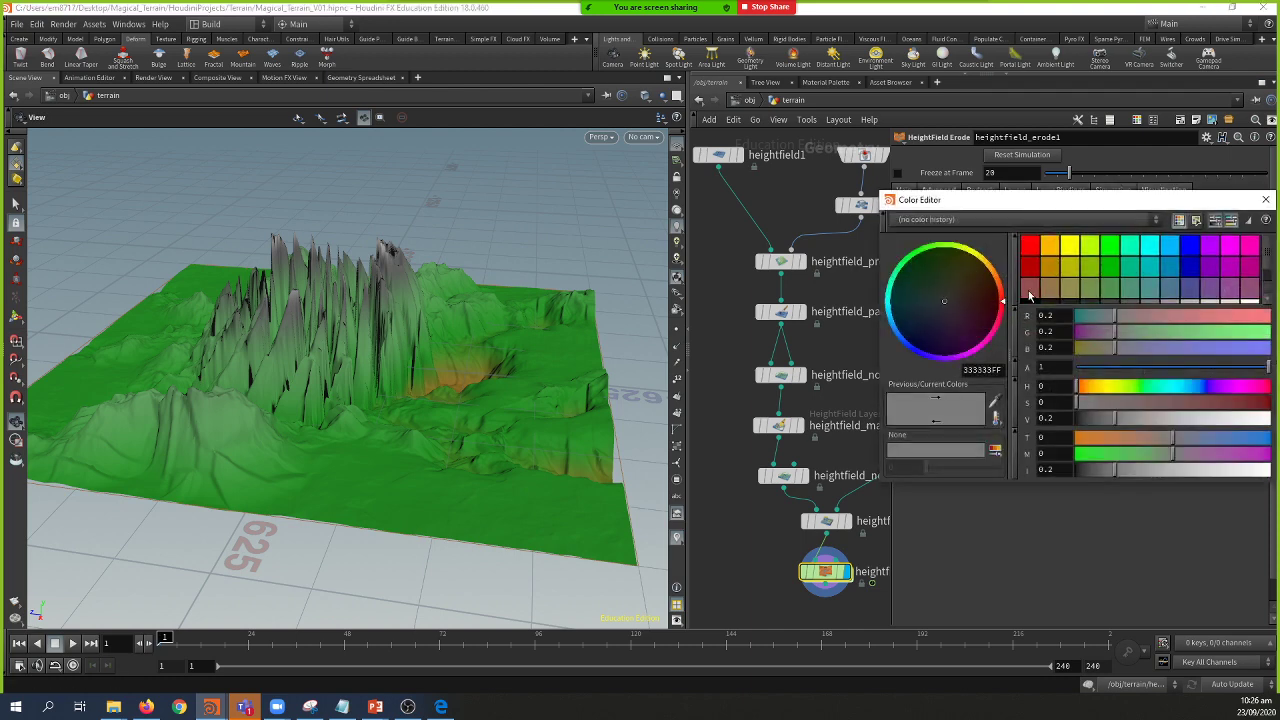
pyautogui.moveTo(1113, 421); pyautogui.dragTo(1108, 422)
pyautogui.moveTo(987, 308); pyautogui.dragTo(993, 305)
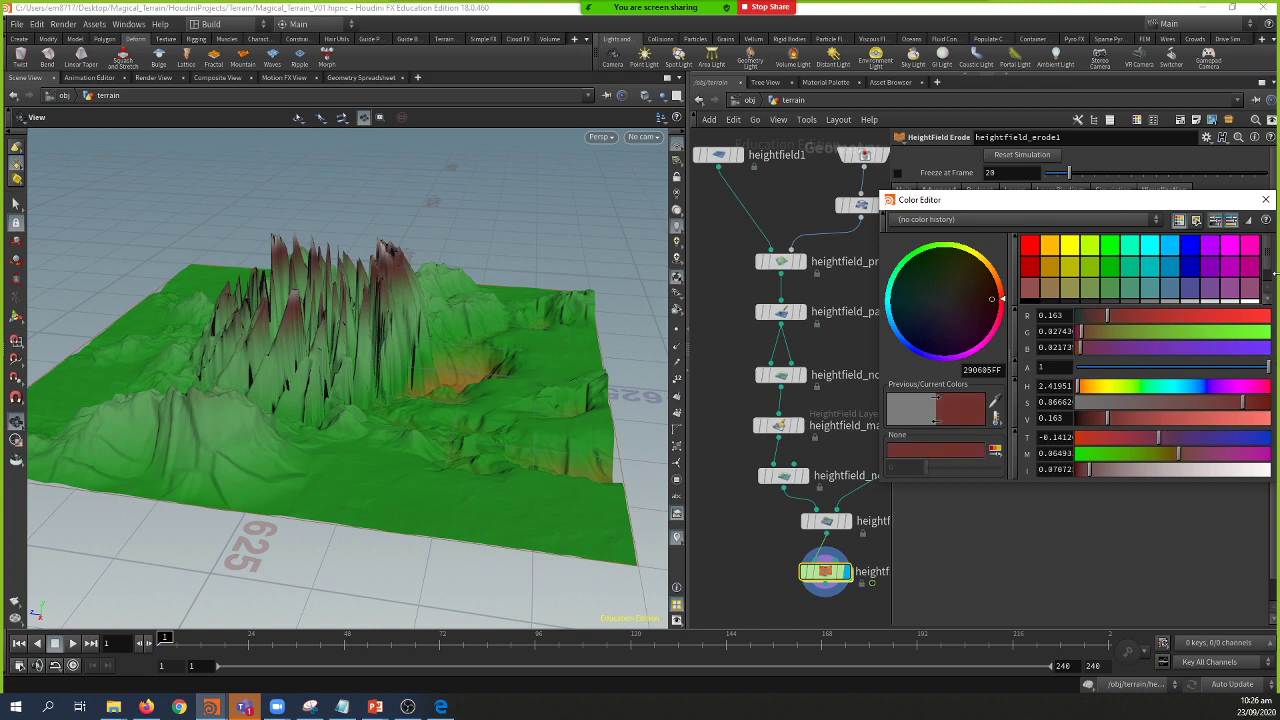
pyautogui.click(1265, 199)
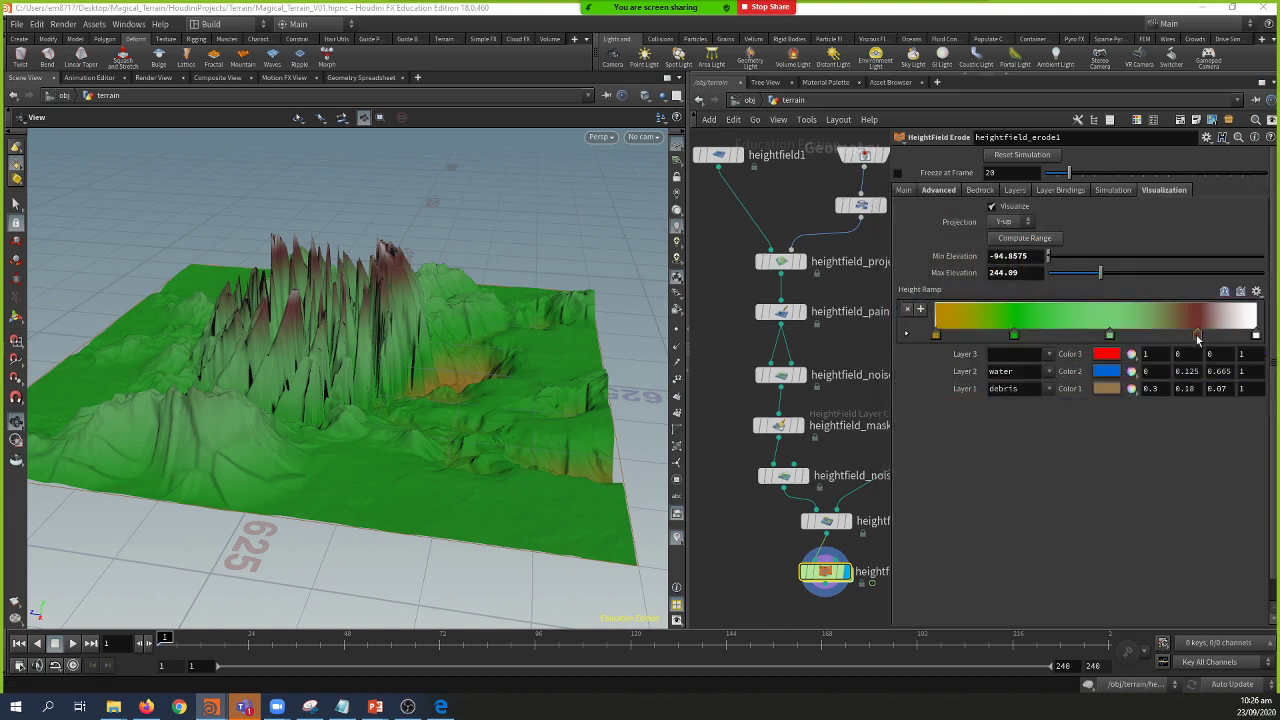
pyautogui.moveTo(1198, 338); pyautogui.dragTo(1095, 338)
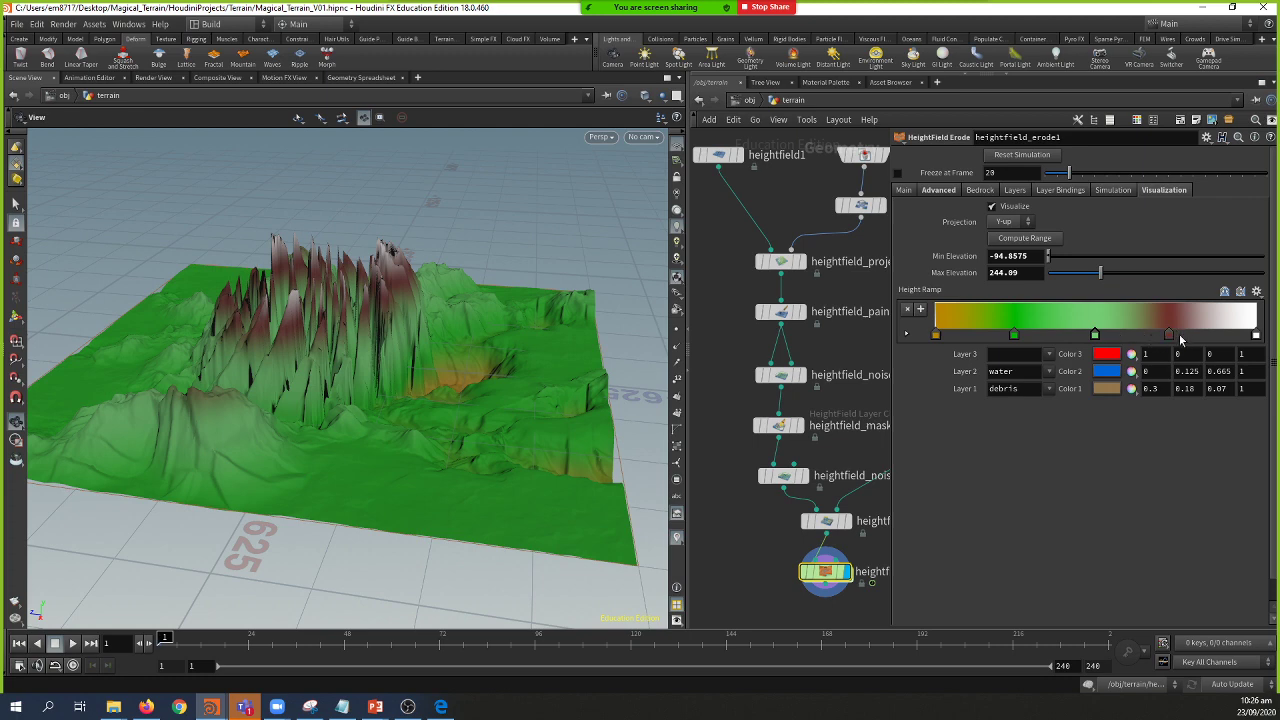
# Step: Add a new dark-red ramp key sampled from the existing red and move it lower
pyautogui.doubleClick(1176, 338)
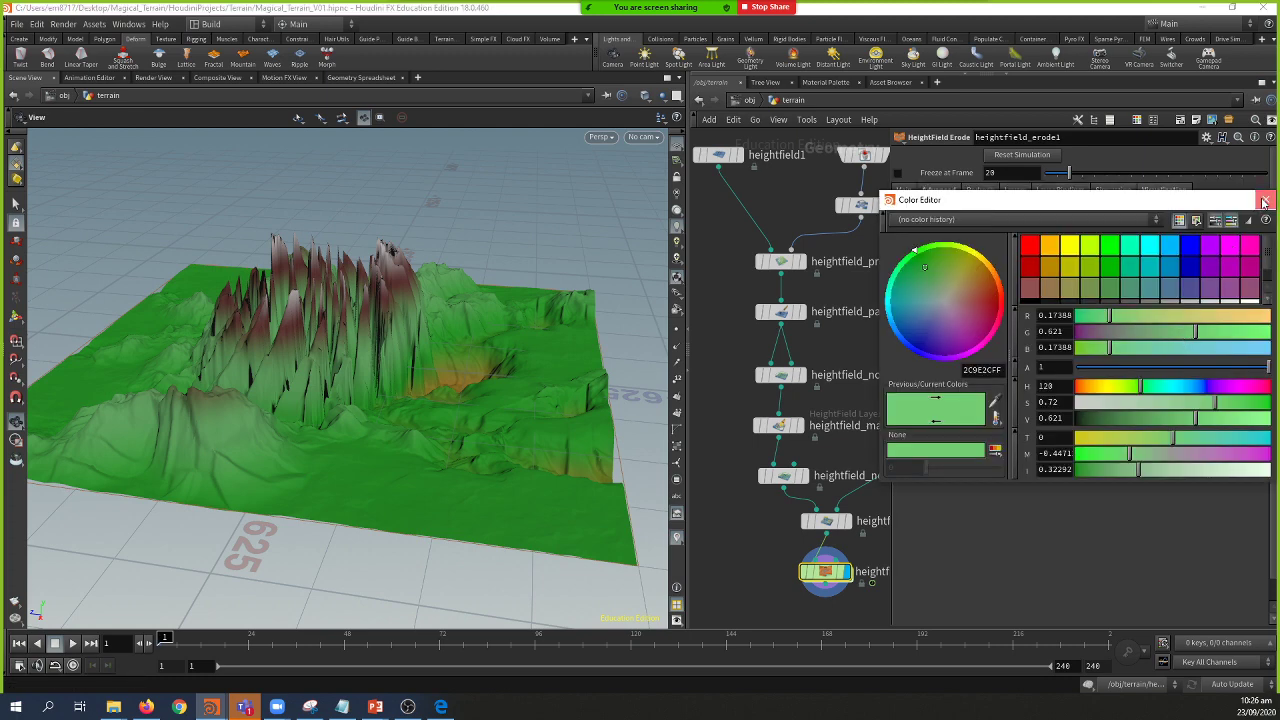
pyautogui.click(1265, 199)
pyautogui.doubleClick(1172, 316)
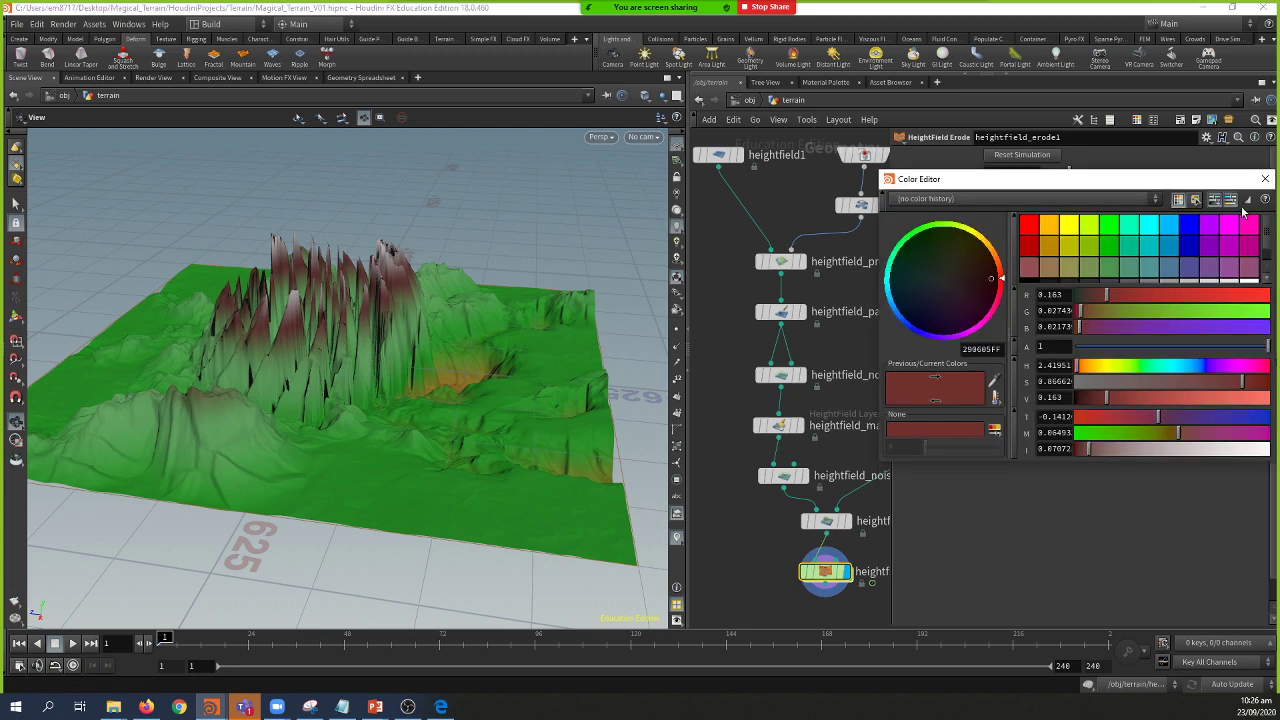
pyautogui.click(1265, 179)
pyautogui.doubleClick(1125, 332)
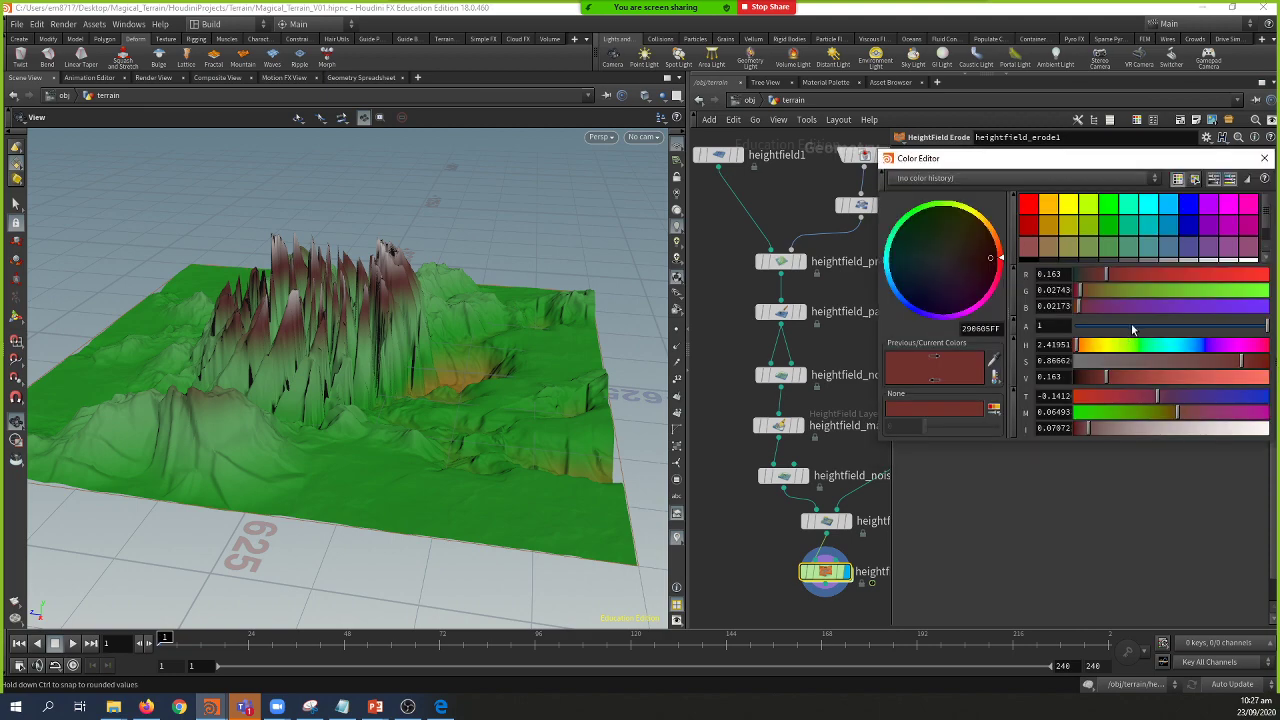
pyautogui.click(1265, 179)
pyautogui.doubleClick(1122, 332)
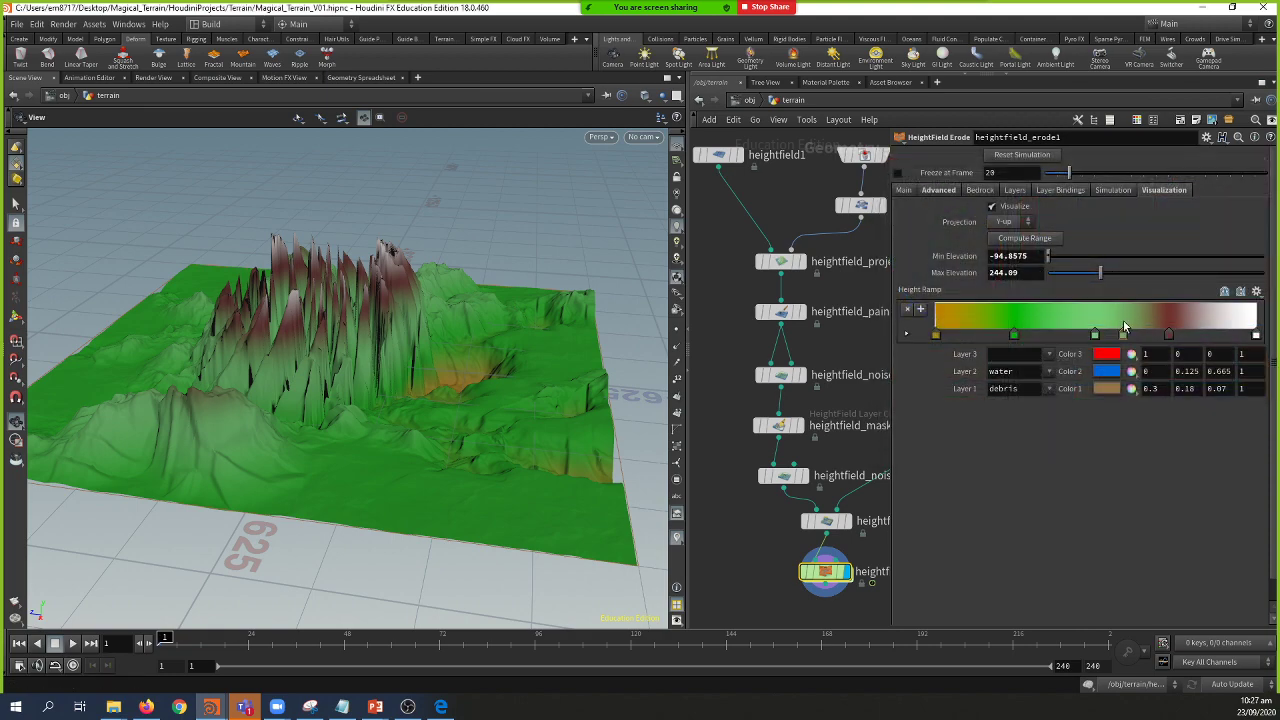
pyautogui.click(1266, 137)
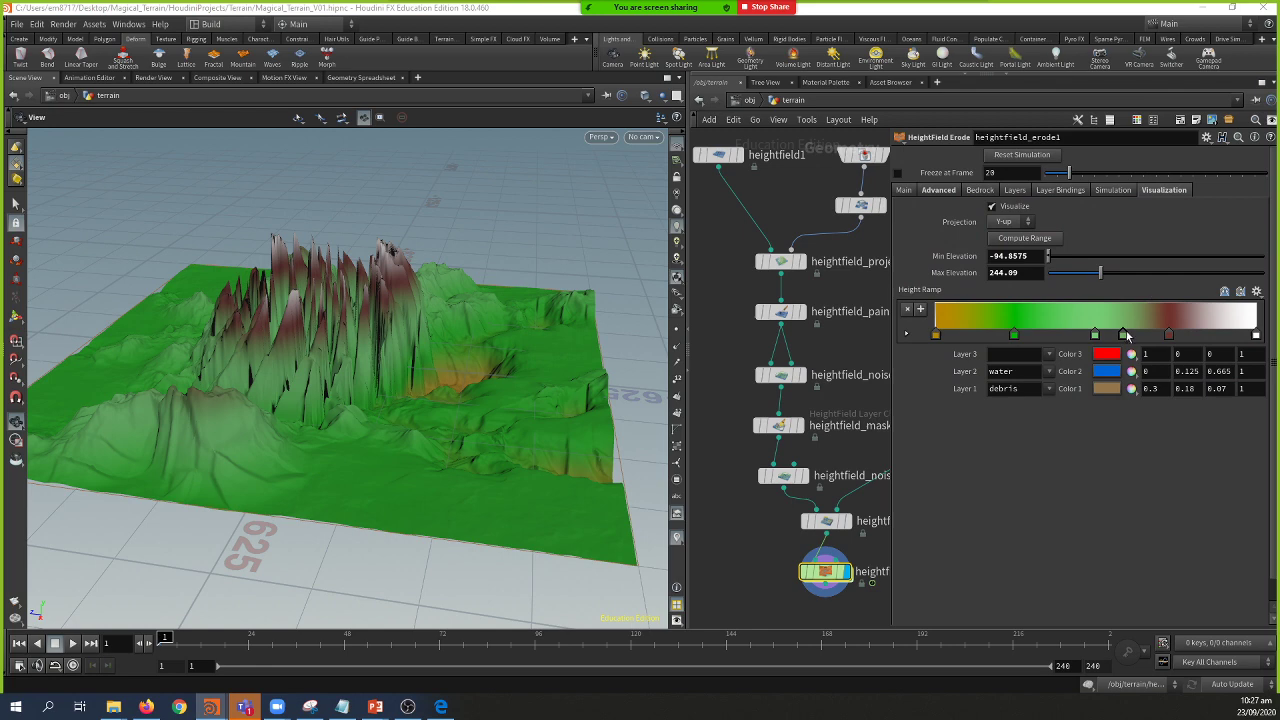
pyautogui.doubleClick(1124, 332)
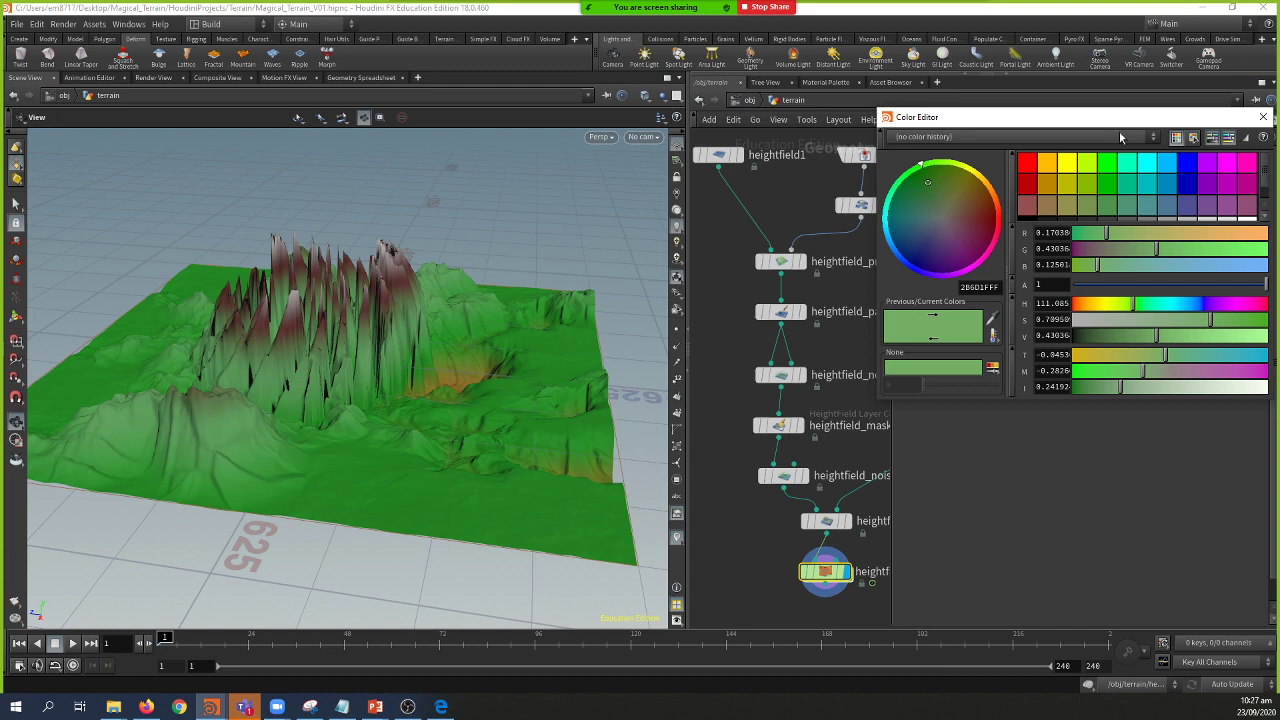
pyautogui.moveTo(1140, 122); pyautogui.dragTo(862, 174)
pyautogui.moveTo(714, 370); pyautogui.dragTo(1166, 315)
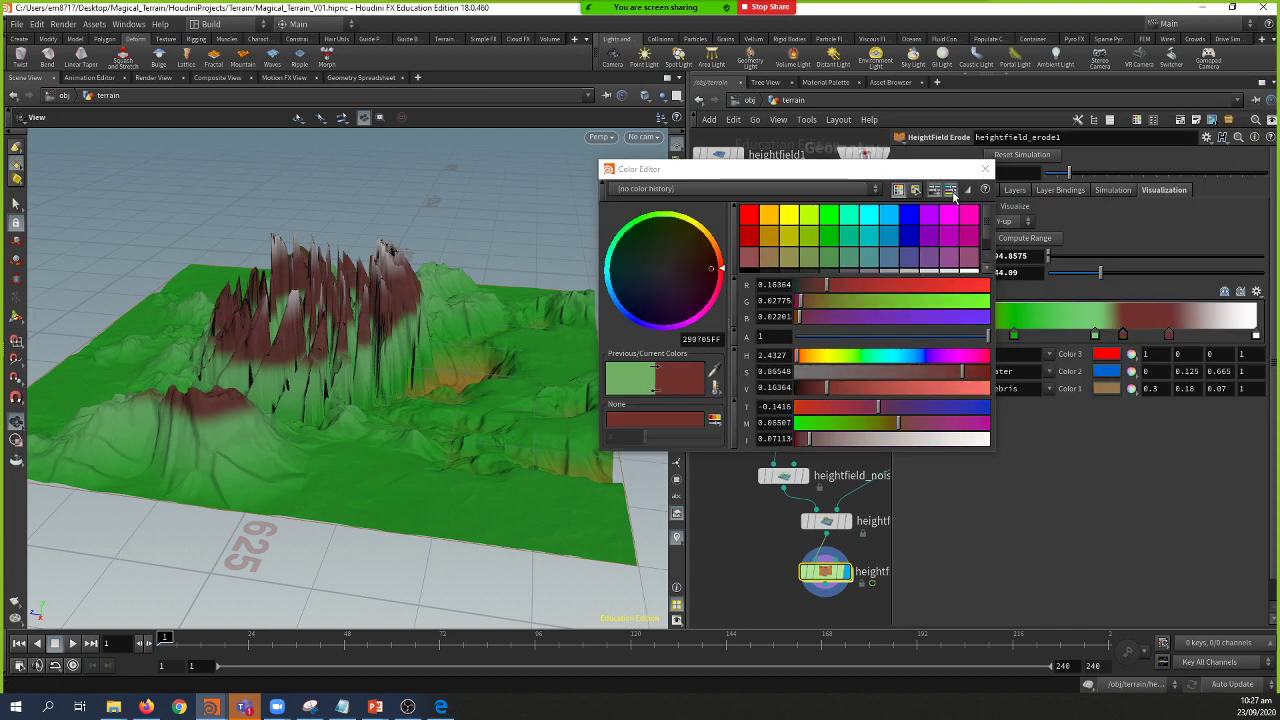
pyautogui.click(985, 169)
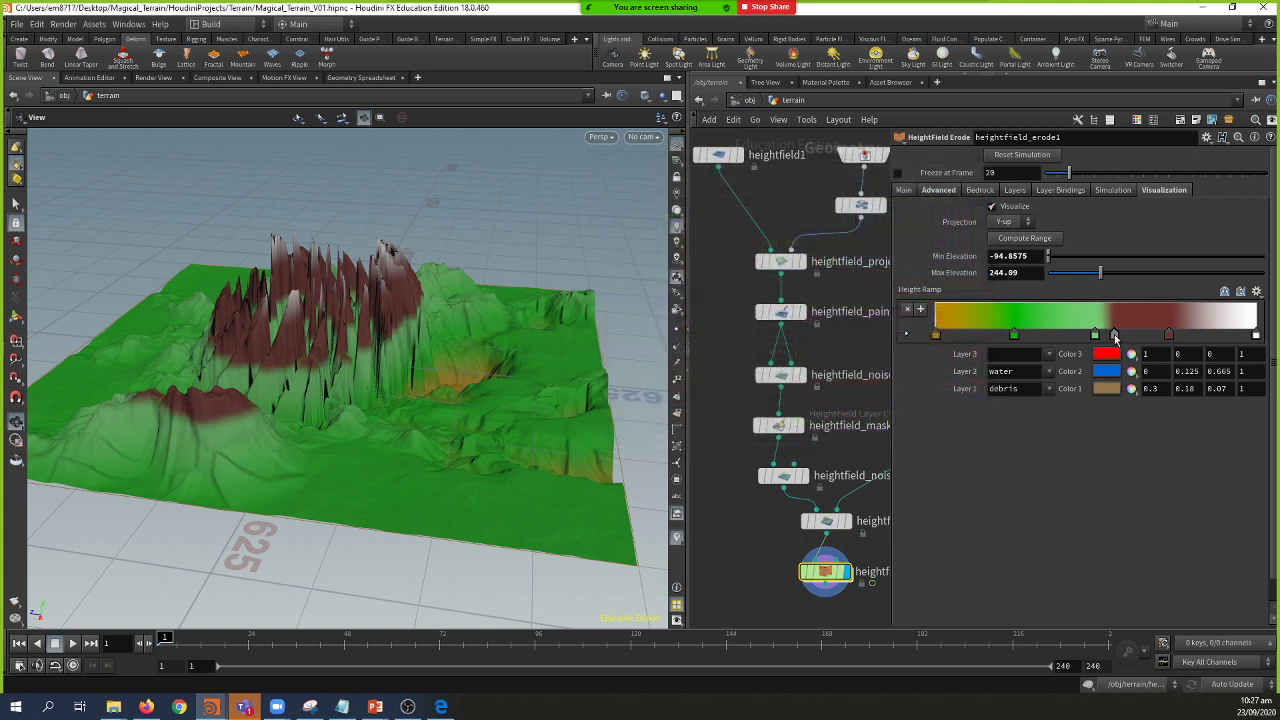
pyautogui.moveTo(1095, 335); pyautogui.dragTo(1065, 350)
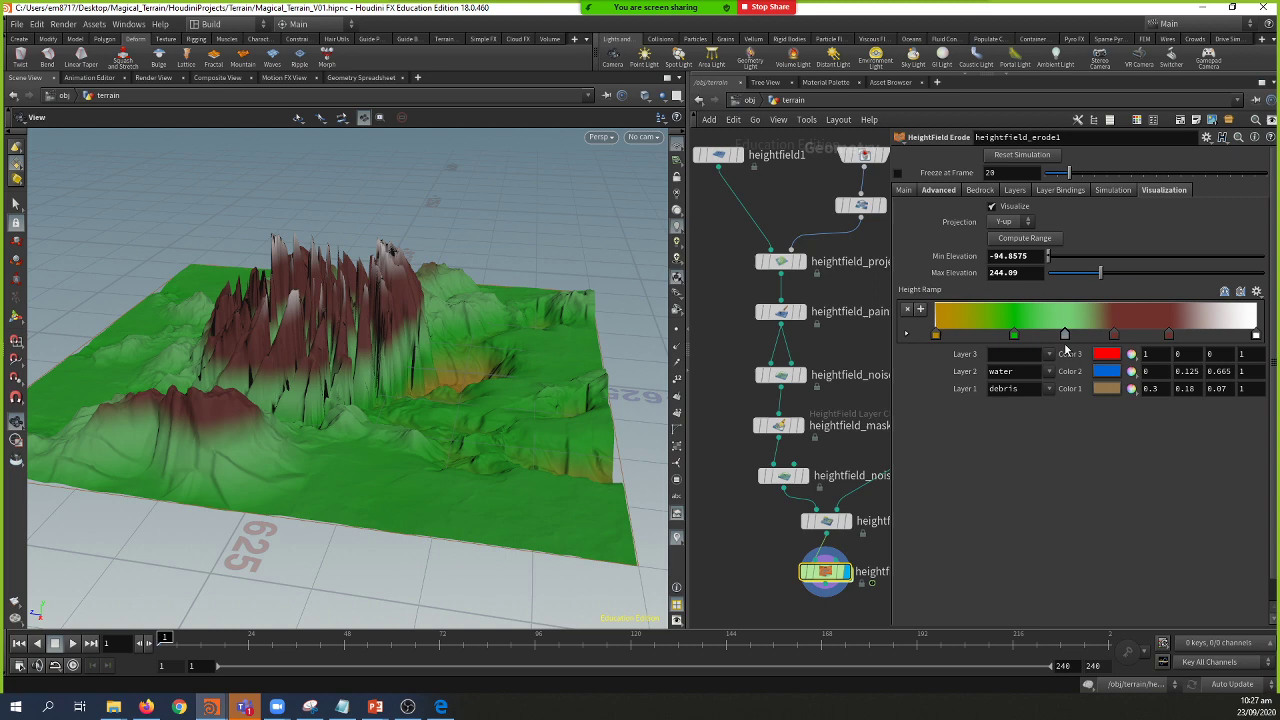
# Step: Darken the two green ramp keys, making the lighter one a very dark green
pyautogui.doubleClick(1009, 334)
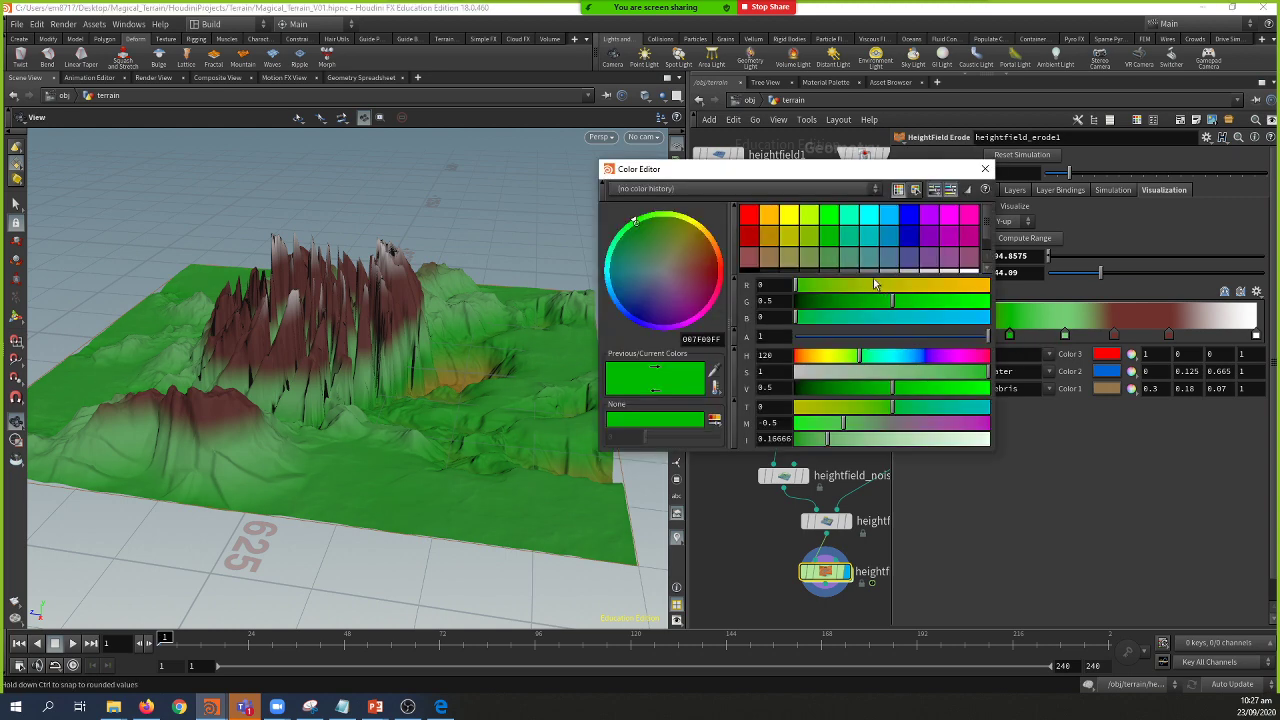
pyautogui.moveTo(814, 303); pyautogui.dragTo(820, 305)
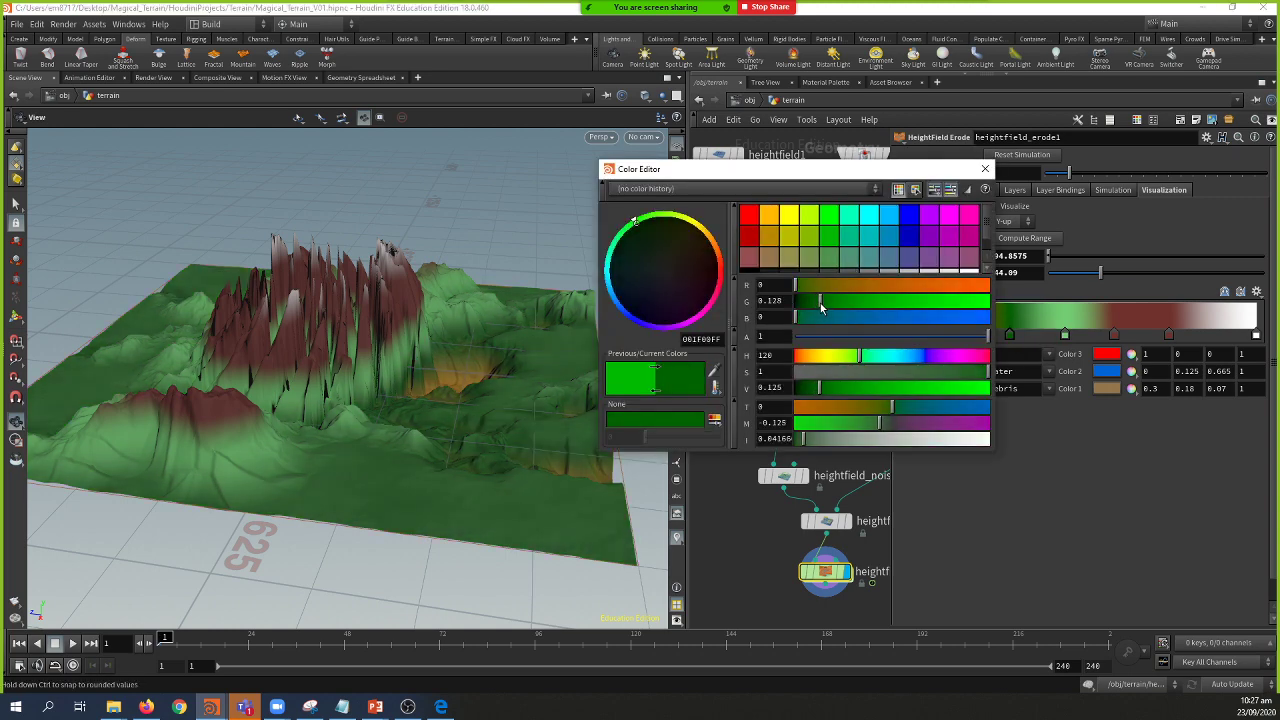
pyautogui.click(985, 168)
pyautogui.doubleClick(1066, 337)
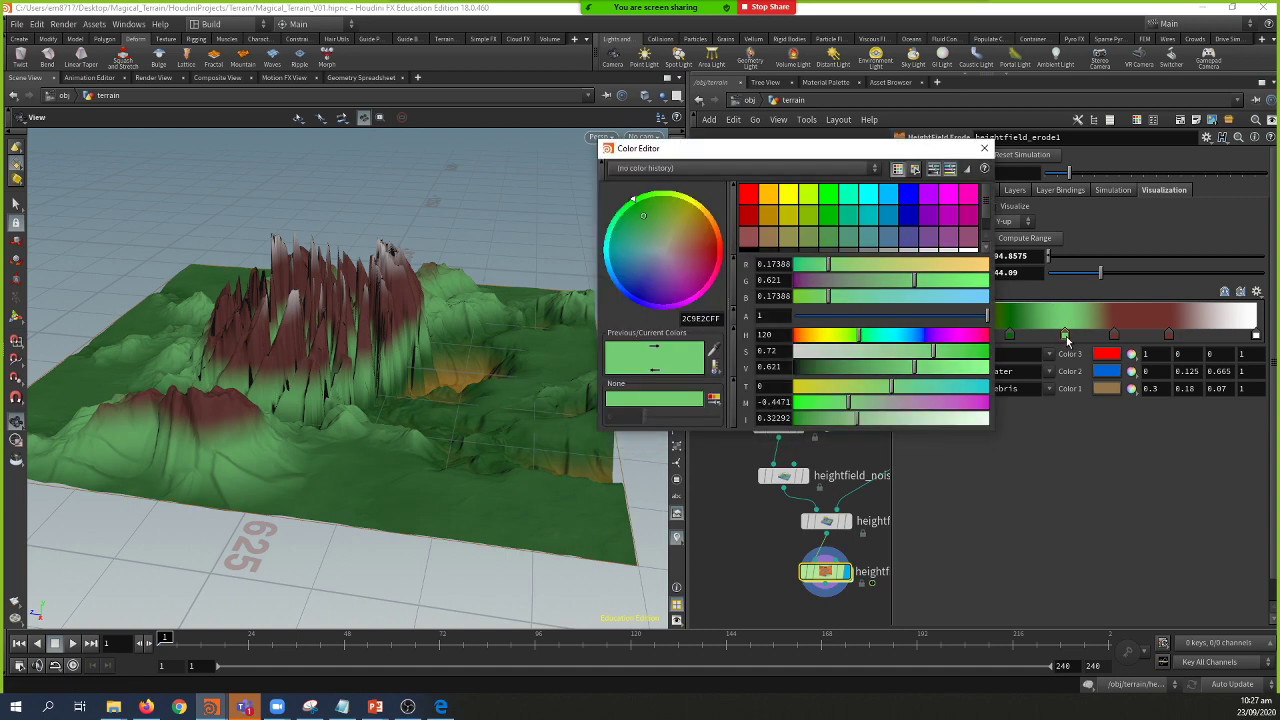
pyautogui.moveTo(820, 366); pyautogui.dragTo(805, 367)
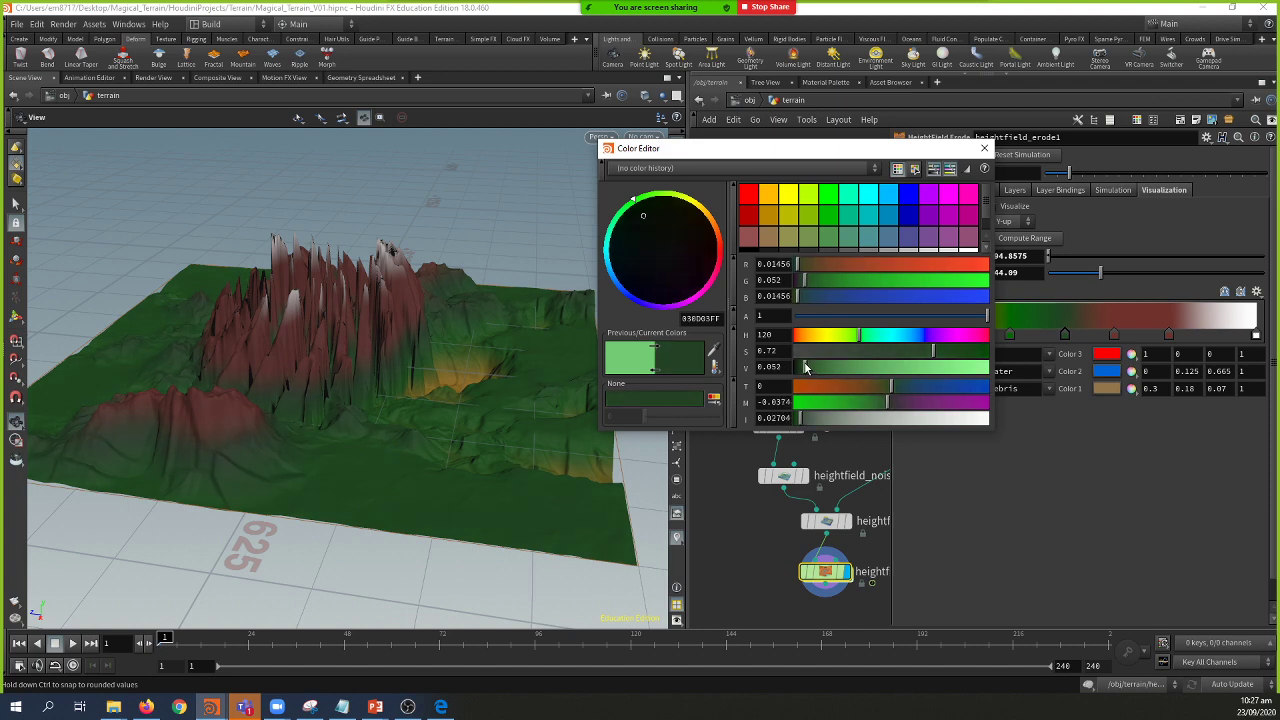
pyautogui.click(984, 148)
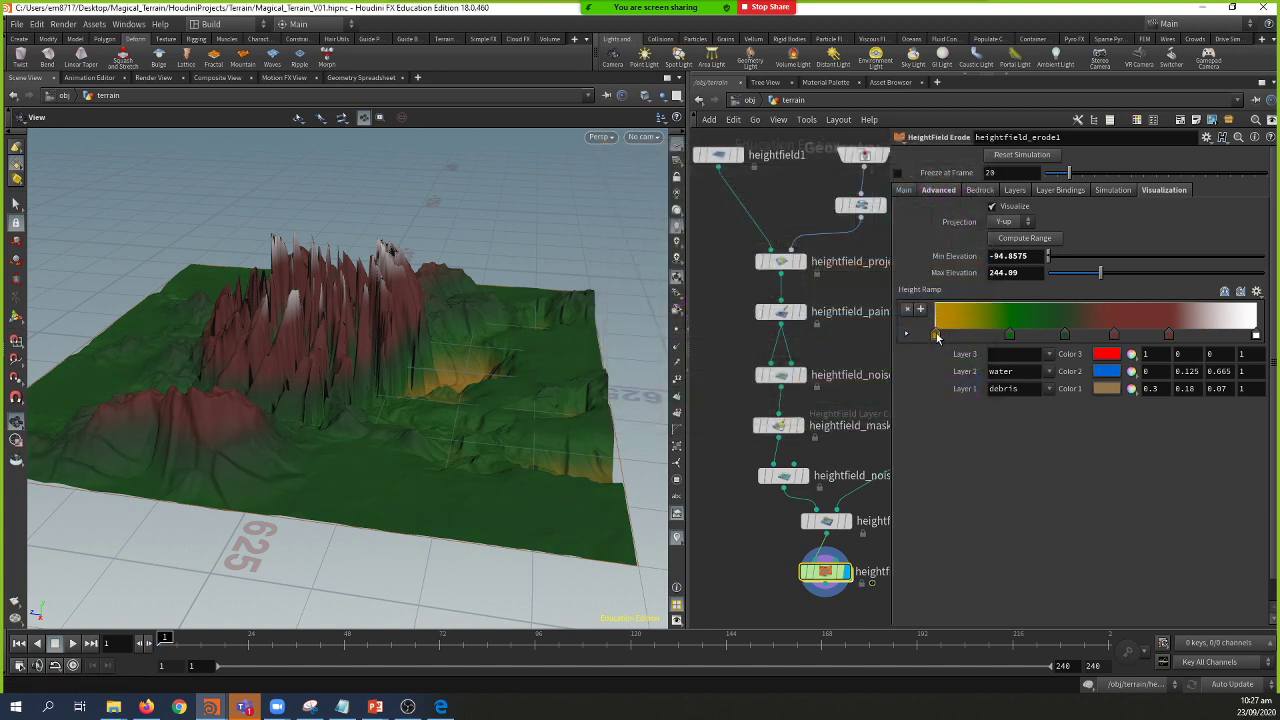
# Step: Push the green ramp keys higher to widen the yellow lowland band
pyautogui.moveTo(1005, 337); pyautogui.dragTo(1123, 341)
pyautogui.click(1115, 340)
pyautogui.moveTo(1027, 339)
pyautogui.mouseDown()
pyautogui.moveTo(1065, 341)
pyautogui.moveTo(1048, 342)
pyautogui.mouseUp()
pyautogui.moveTo(471, 357); pyautogui.dragTo(407, 400)
# Step: Bring heightfield_erode1 into view and show its Main erosion settings, glancing at the lobing slide
pyautogui.moveTo(734, 578); pyautogui.dragTo(718, 427, button='middle')
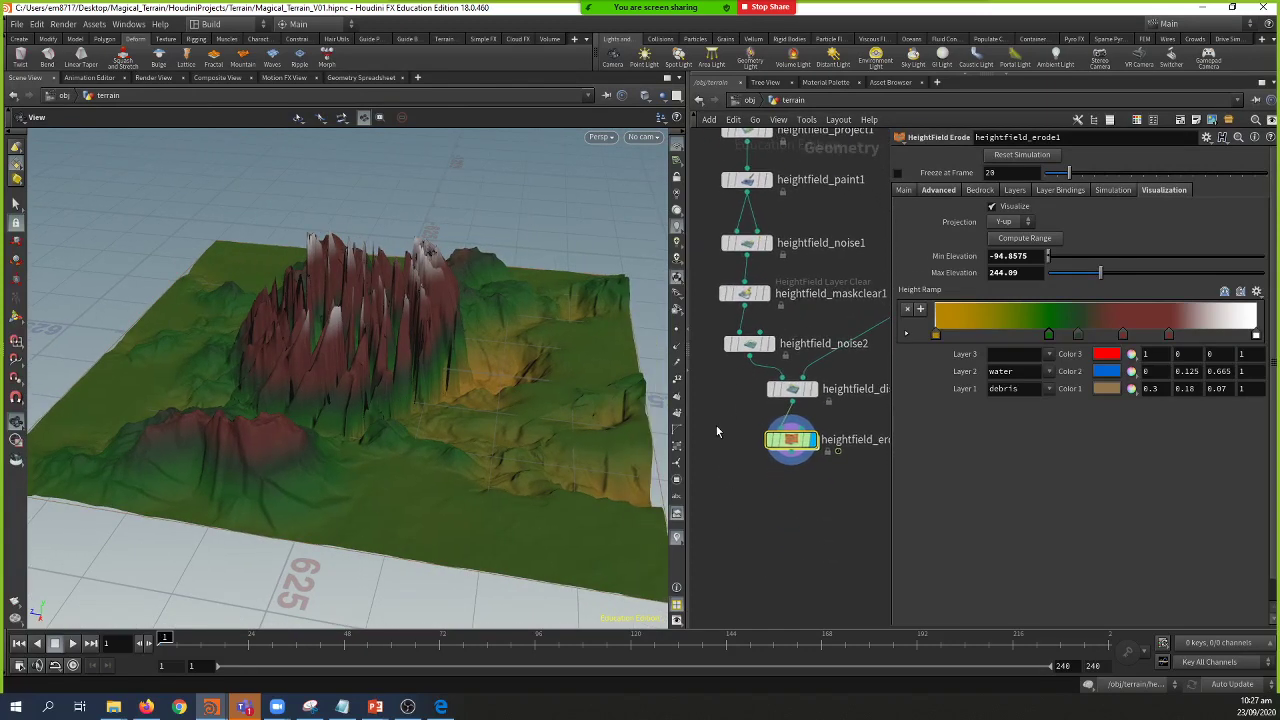
pyautogui.click(905, 190)
pyautogui.moveTo(480, 444); pyautogui.dragTo(489, 478)
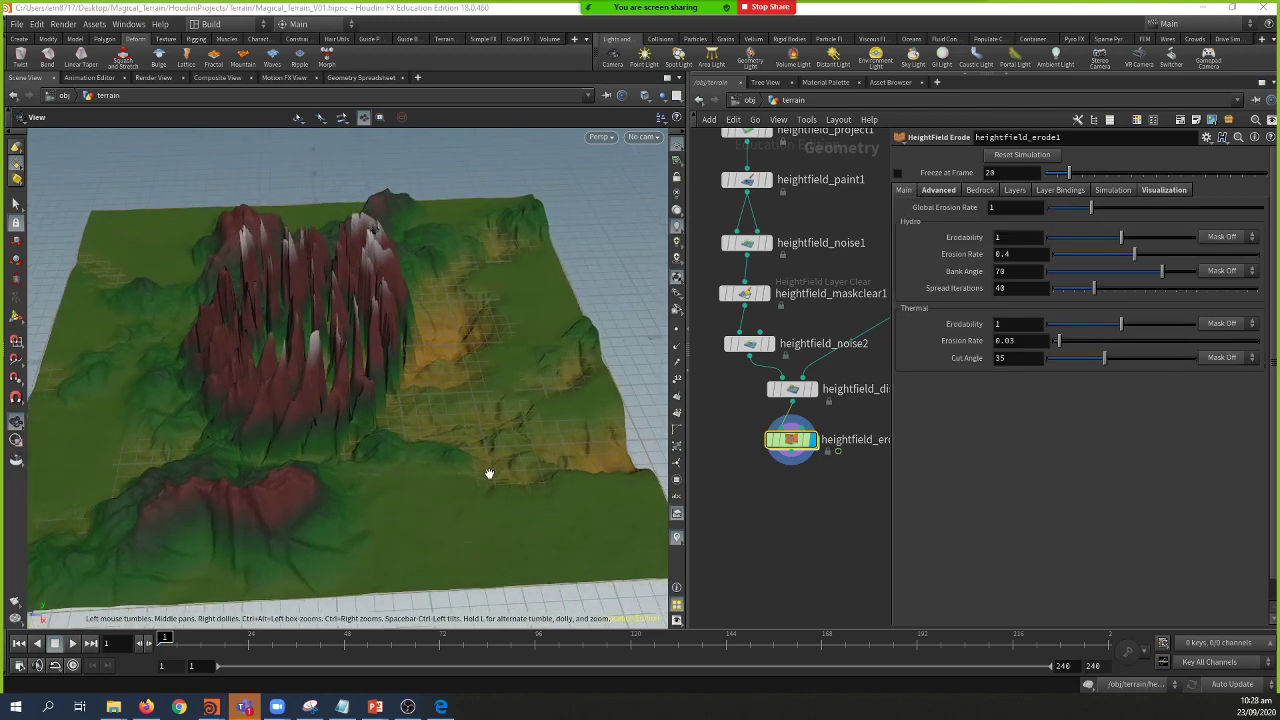
pyautogui.hotkey('alt', 'Tab')
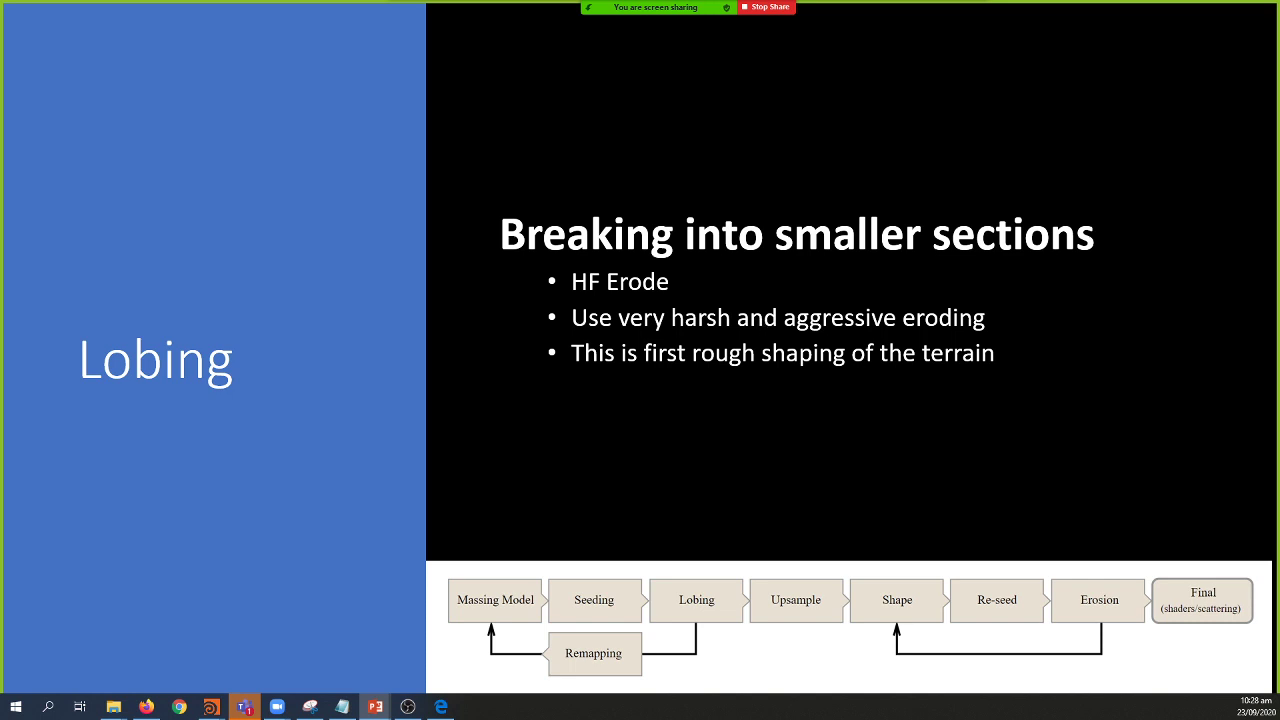
pyautogui.hotkey('alt', 'Tab')
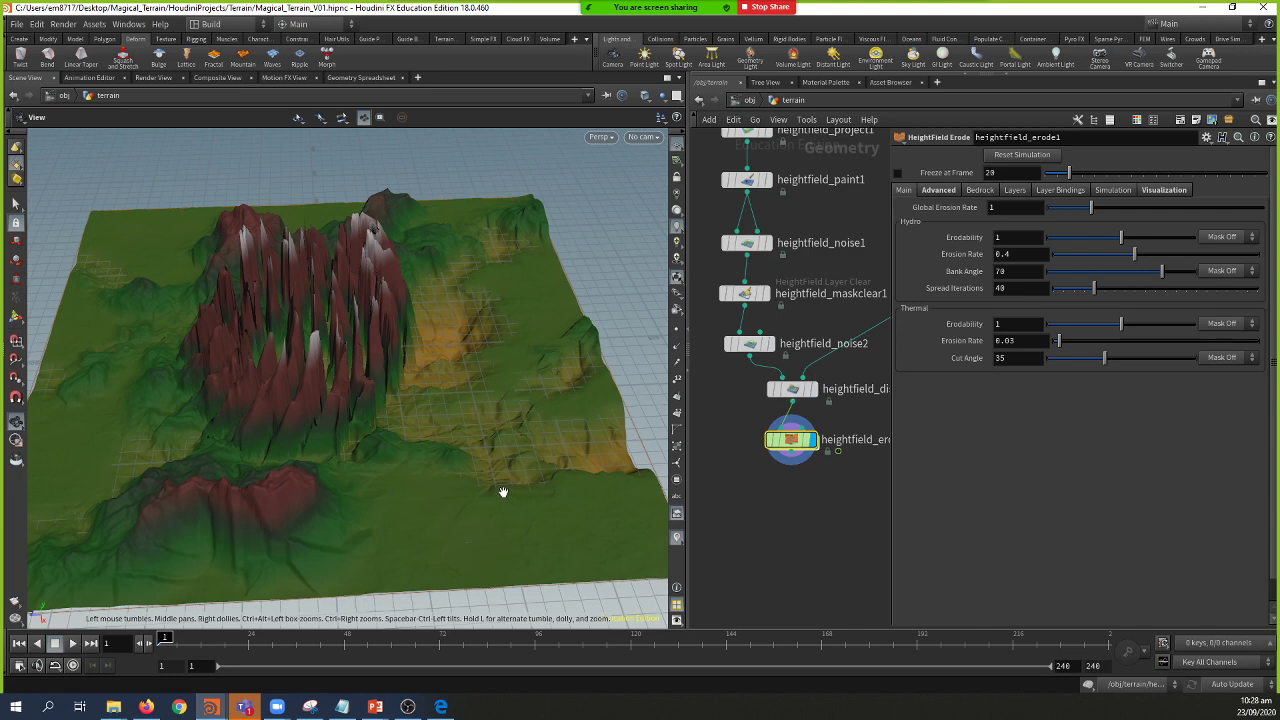
# Step: Start playback from the playbar so heightfield_erode1 cooks and updates the eroded terrain
pyautogui.moveTo(485, 456); pyautogui.dragTo(500, 417)
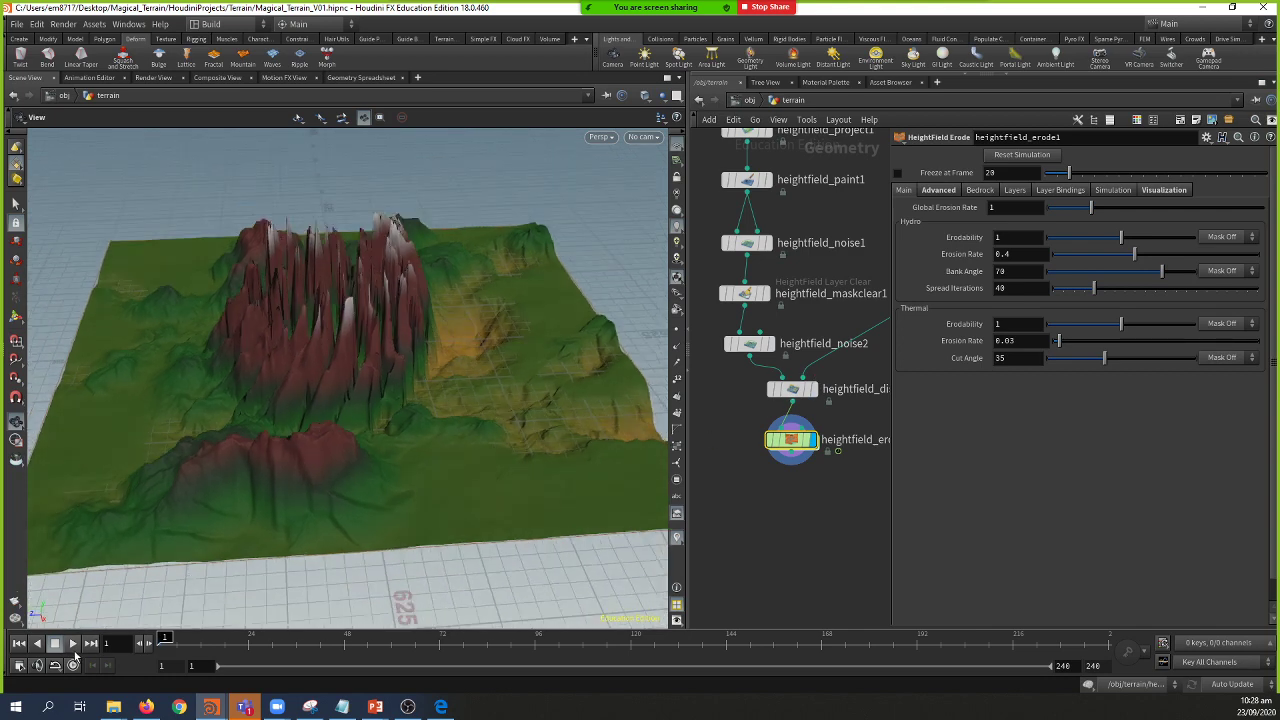
pyautogui.click(75, 648)
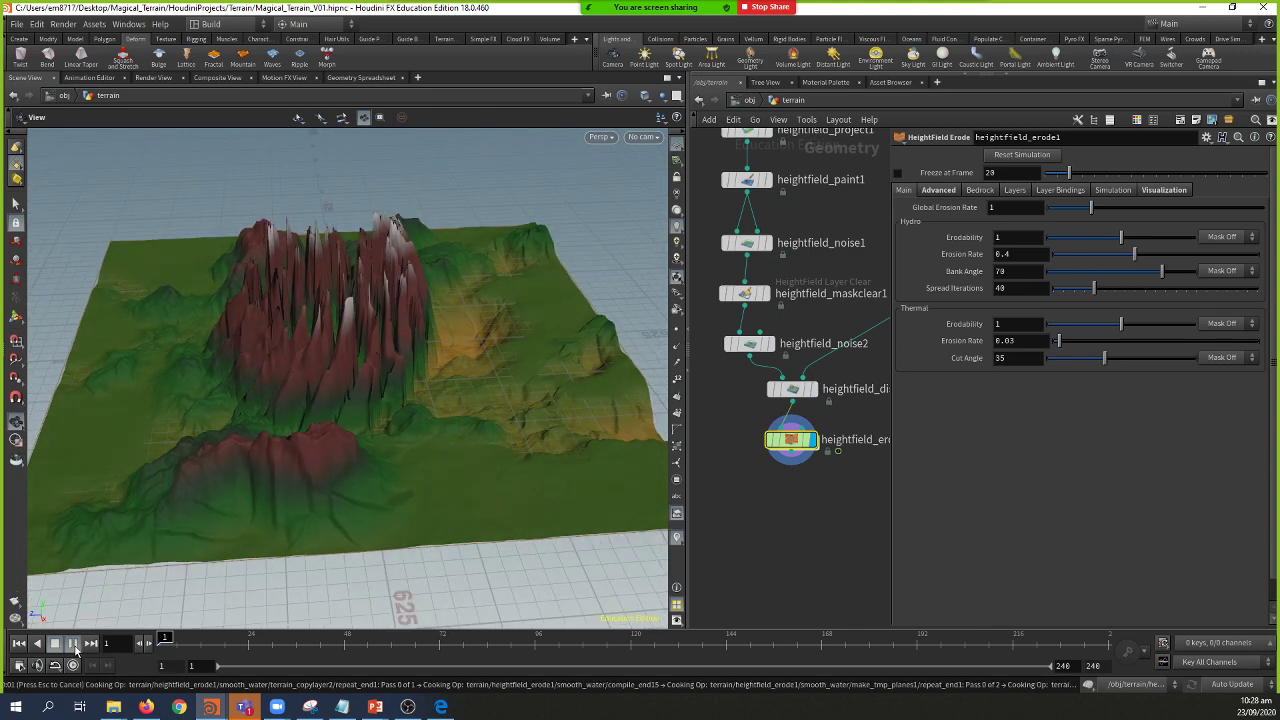
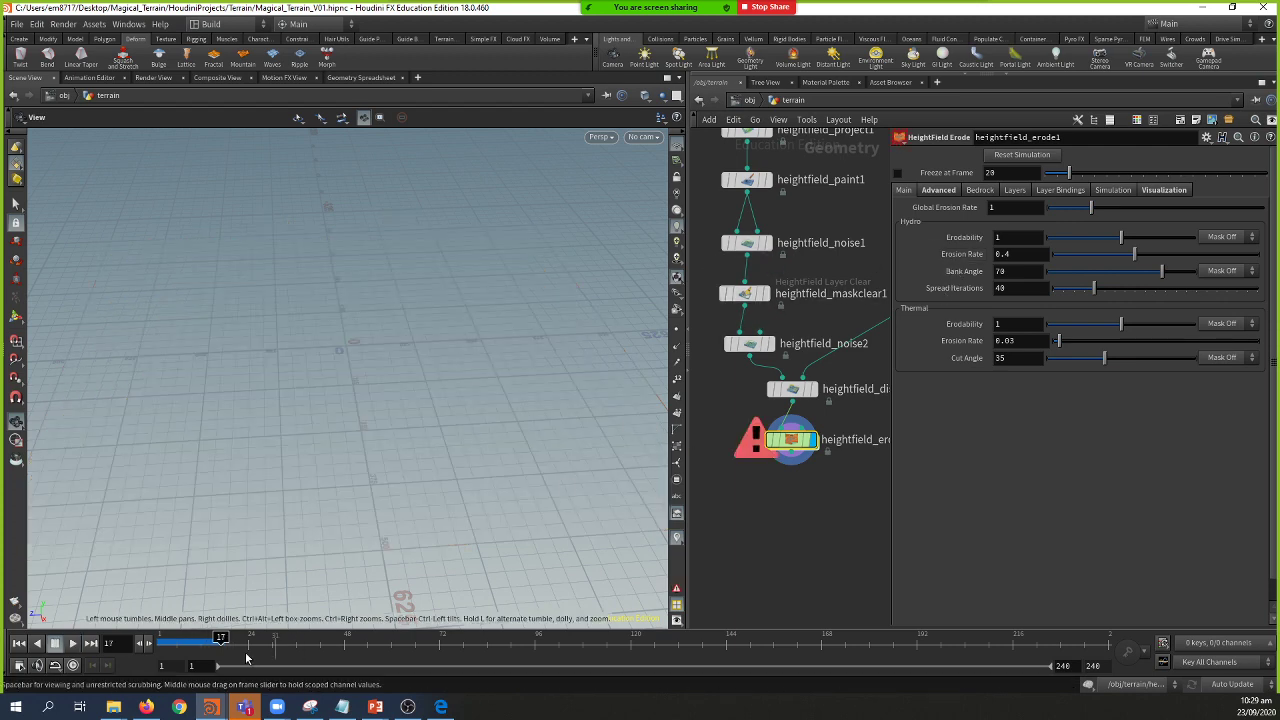
# Step: Scrub the erosion back a few frames and show heightfield_erode1's Advanced precipitation, water and debris flow settings
pyautogui.click(214, 641)
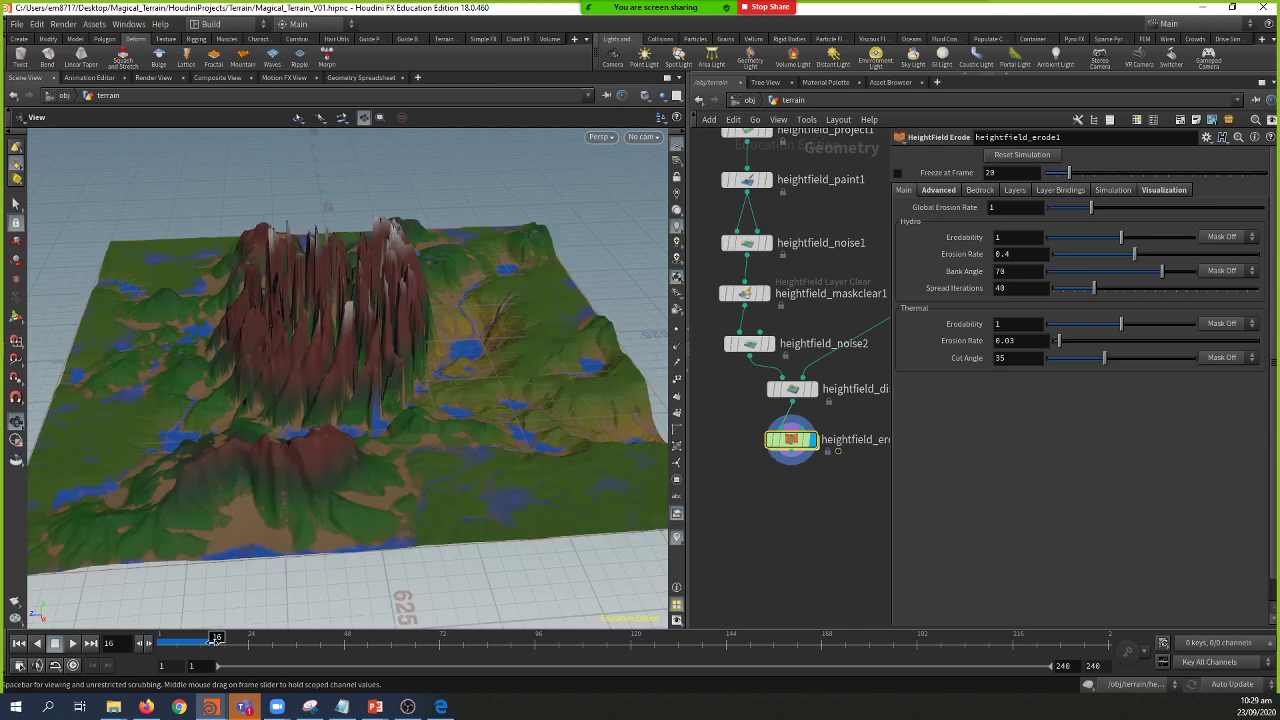
pyautogui.moveTo(214, 641)
pyautogui.mouseDown()
pyautogui.moveTo(135, 648)
pyautogui.moveTo(208, 644)
pyautogui.mouseUp()
pyautogui.moveTo(846, 488); pyautogui.dragTo(827, 511, button='middle')
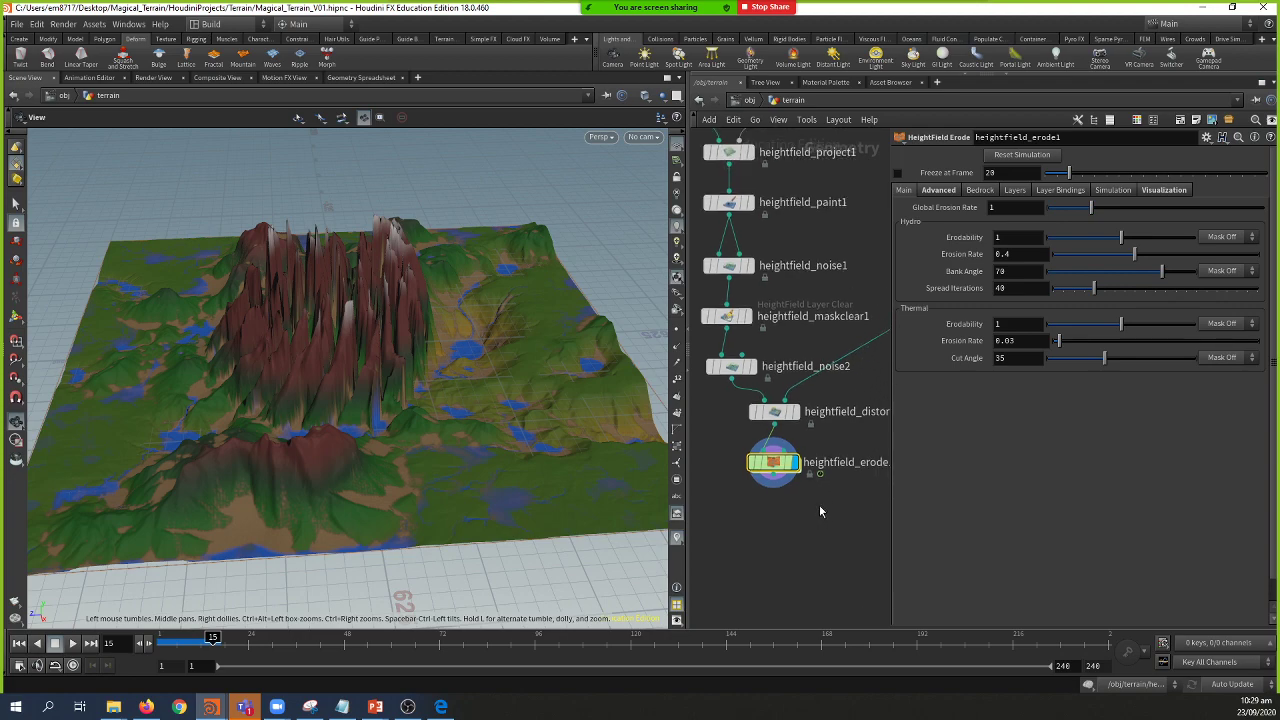
pyautogui.moveTo(523, 343)
pyautogui.mouseDown()
pyautogui.moveTo(500, 391)
pyautogui.moveTo(395, 370)
pyautogui.moveTo(560, 337)
pyautogui.moveTo(569, 317)
pyautogui.moveTo(437, 323)
pyautogui.moveTo(334, 300)
pyautogui.moveTo(429, 349)
pyautogui.moveTo(509, 358)
pyautogui.moveTo(503, 349)
pyautogui.mouseUp()
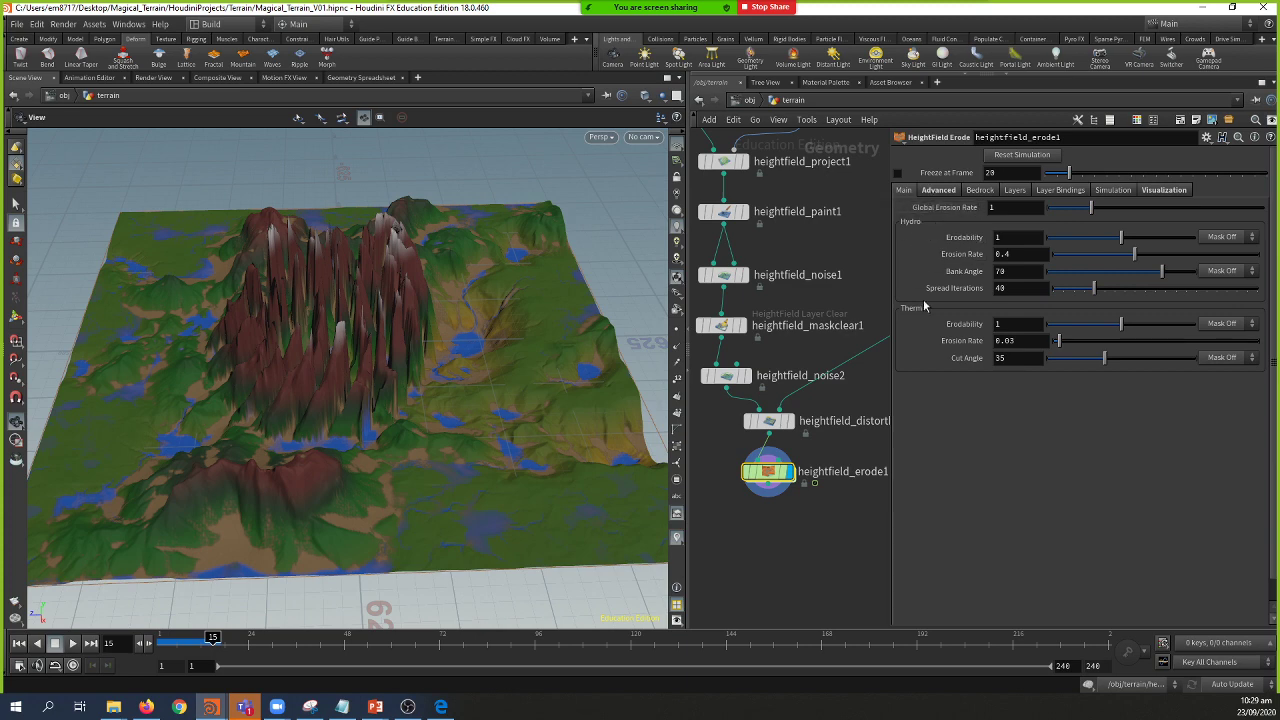
pyautogui.click(937, 191)
pyautogui.scroll(-1, 982, 346)
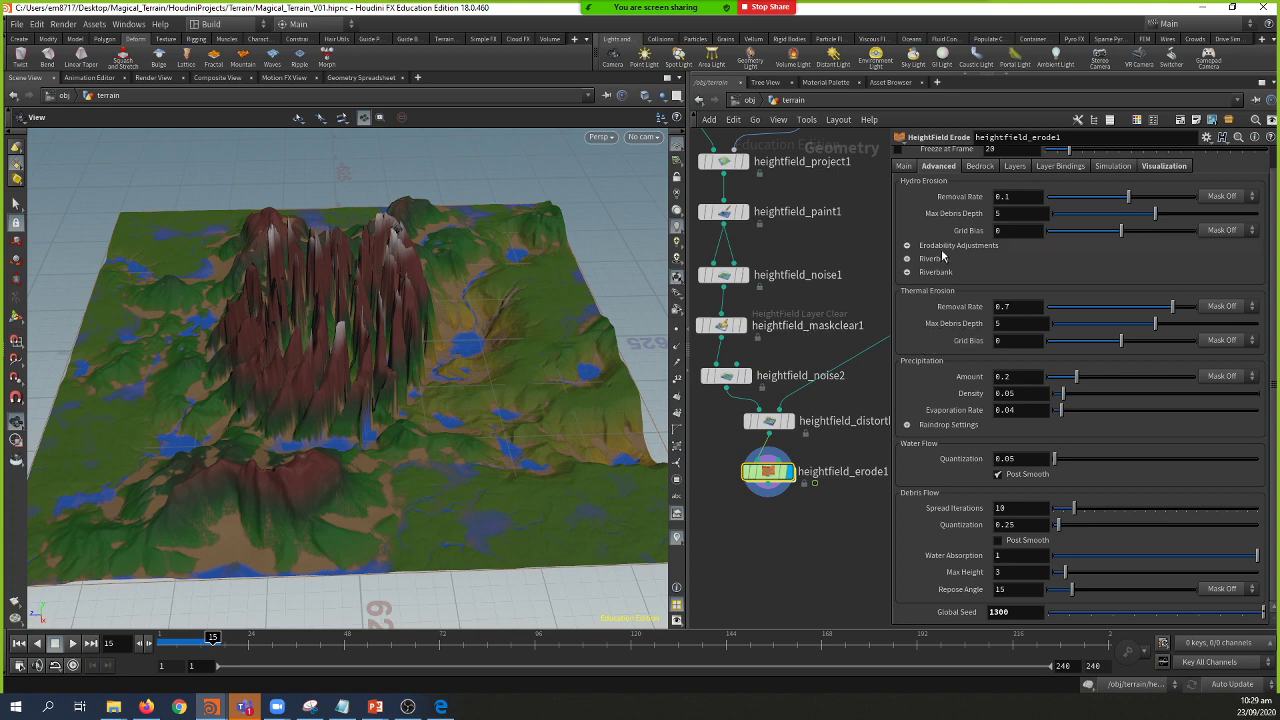
# Step: Return to frame 1 and expand heightfield_erode1's Erodability Adjustments section
pyautogui.click(167, 638)
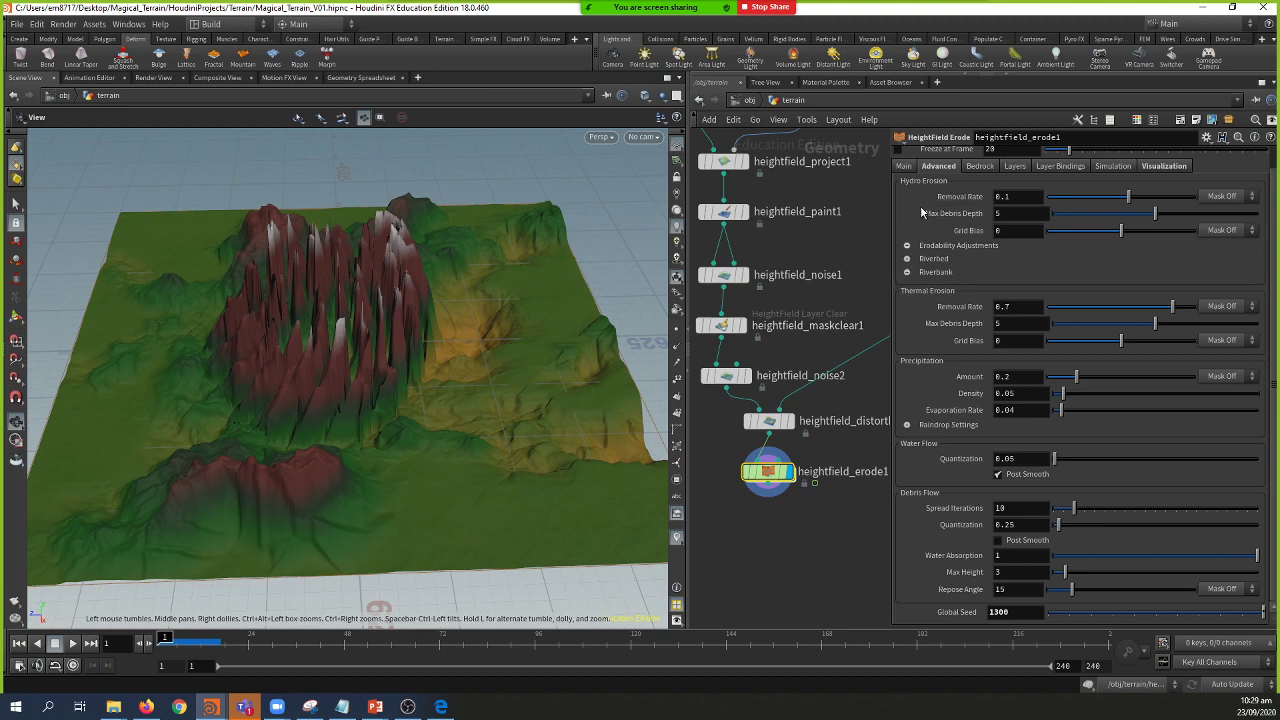
pyautogui.click(905, 166)
pyautogui.click(937, 167)
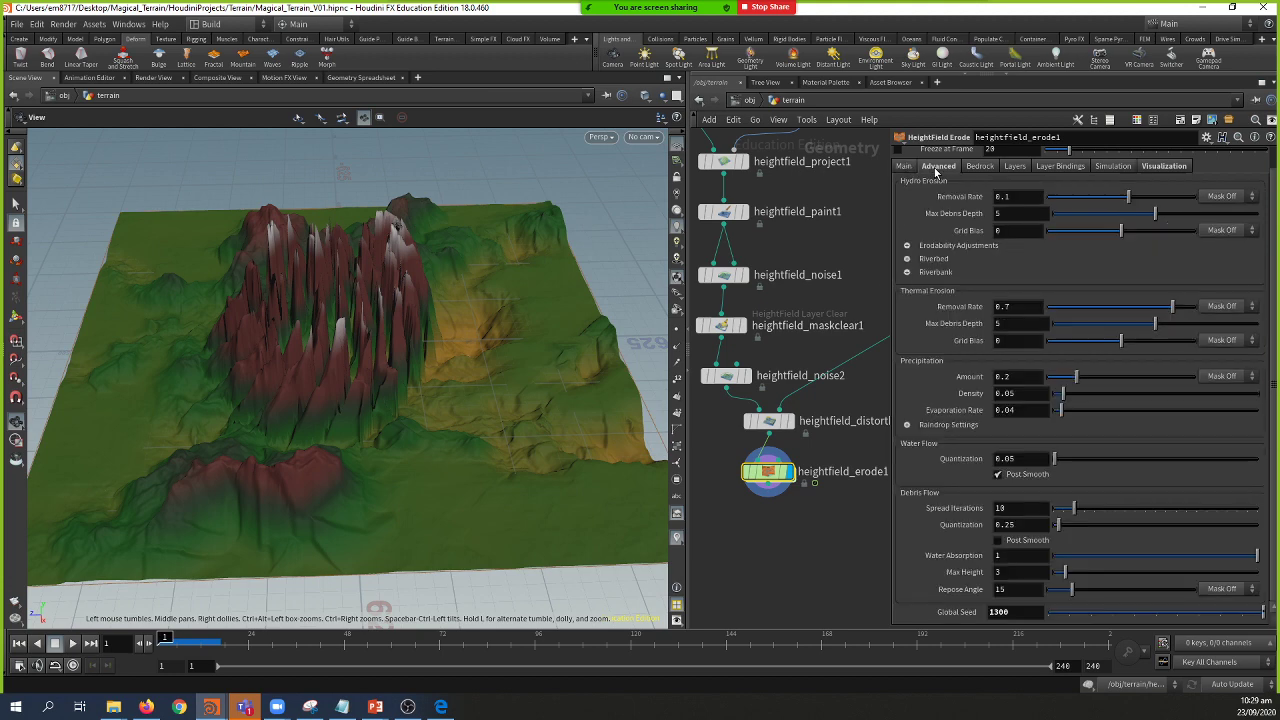
pyautogui.click(907, 246)
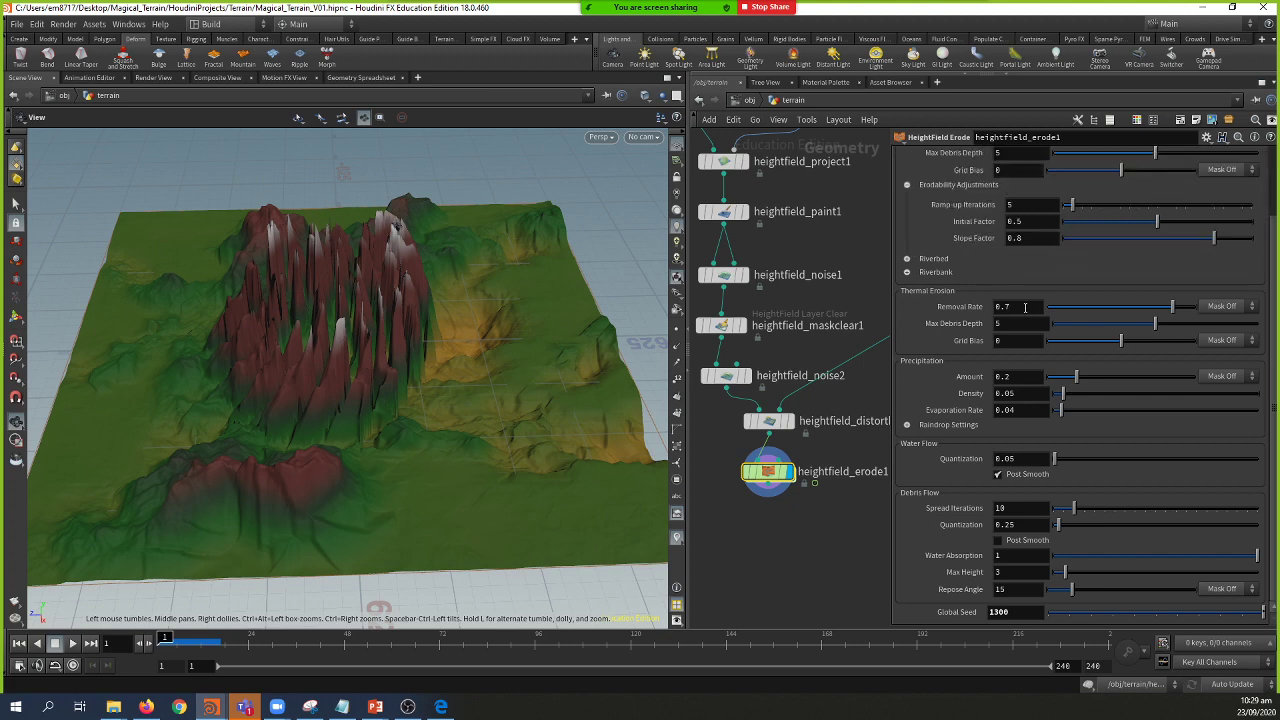
pyautogui.scroll(2, 957, 317)
pyautogui.scroll(1, 957, 317)
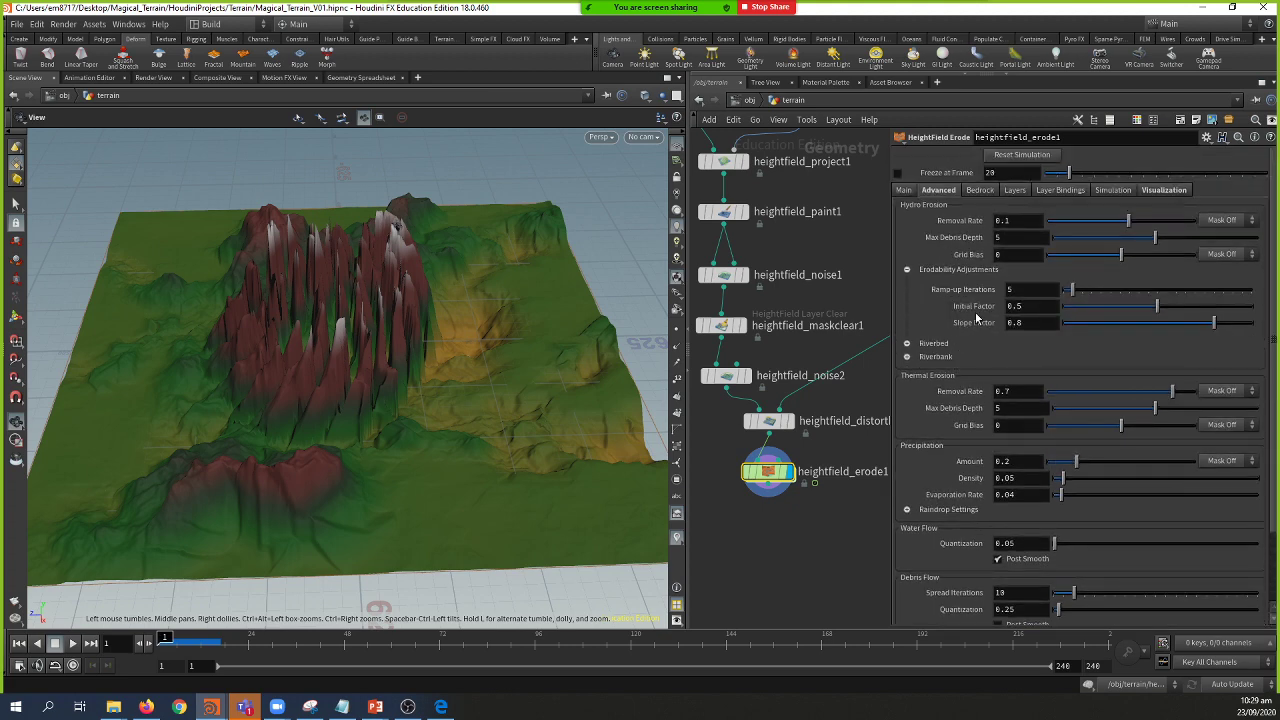
# Step: Set Ramp-up Iterations to 0
pyautogui.click(1025, 290)
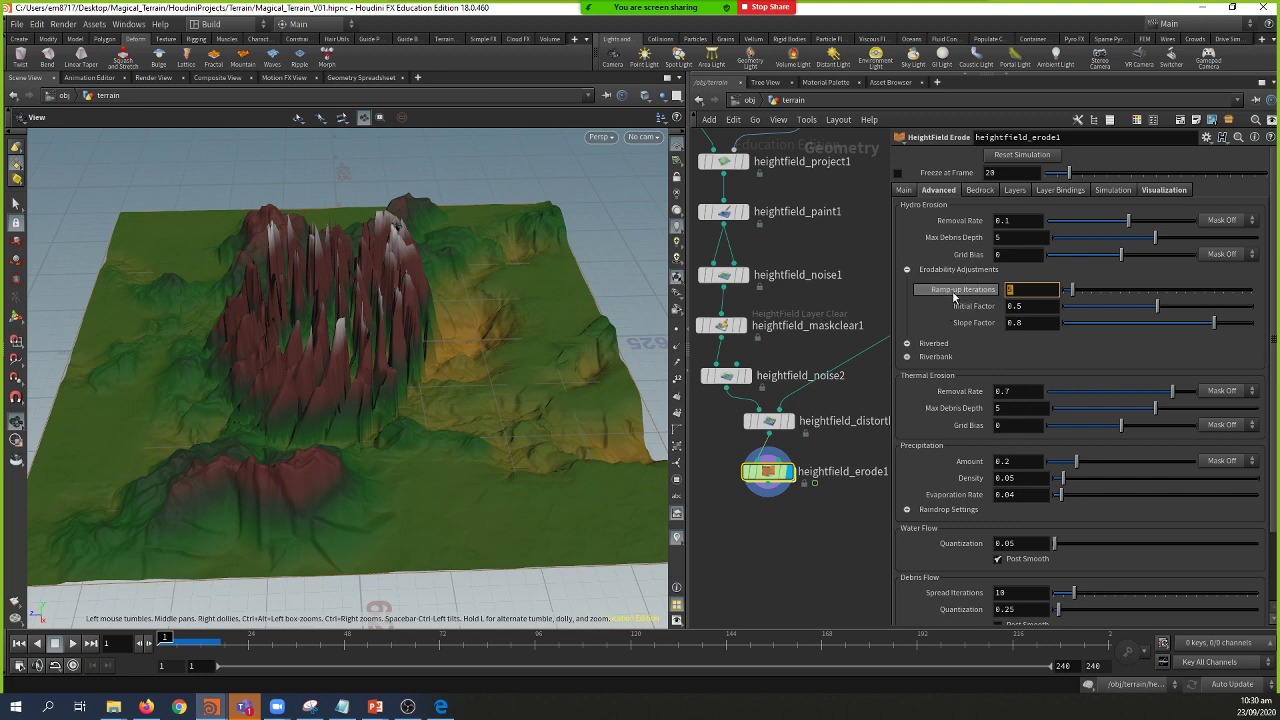
pyautogui.moveTo(954, 297)
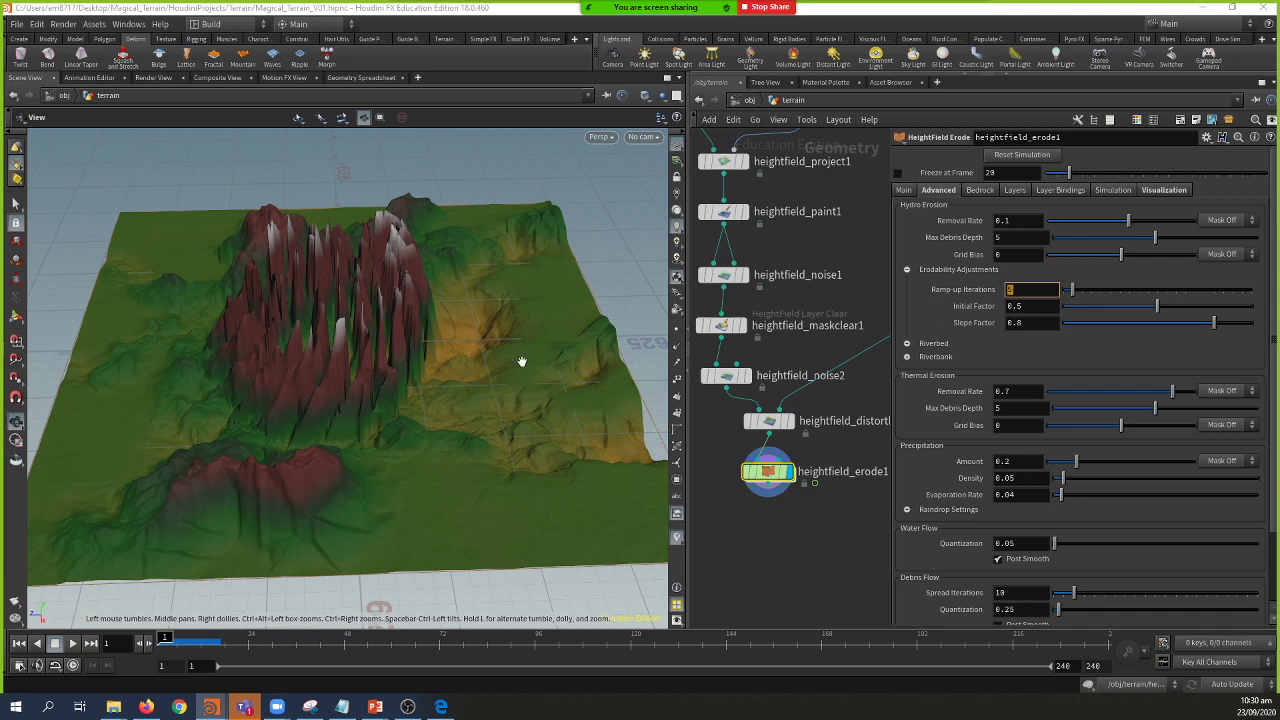
pyautogui.moveTo(529, 400); pyautogui.dragTo(400, 358)
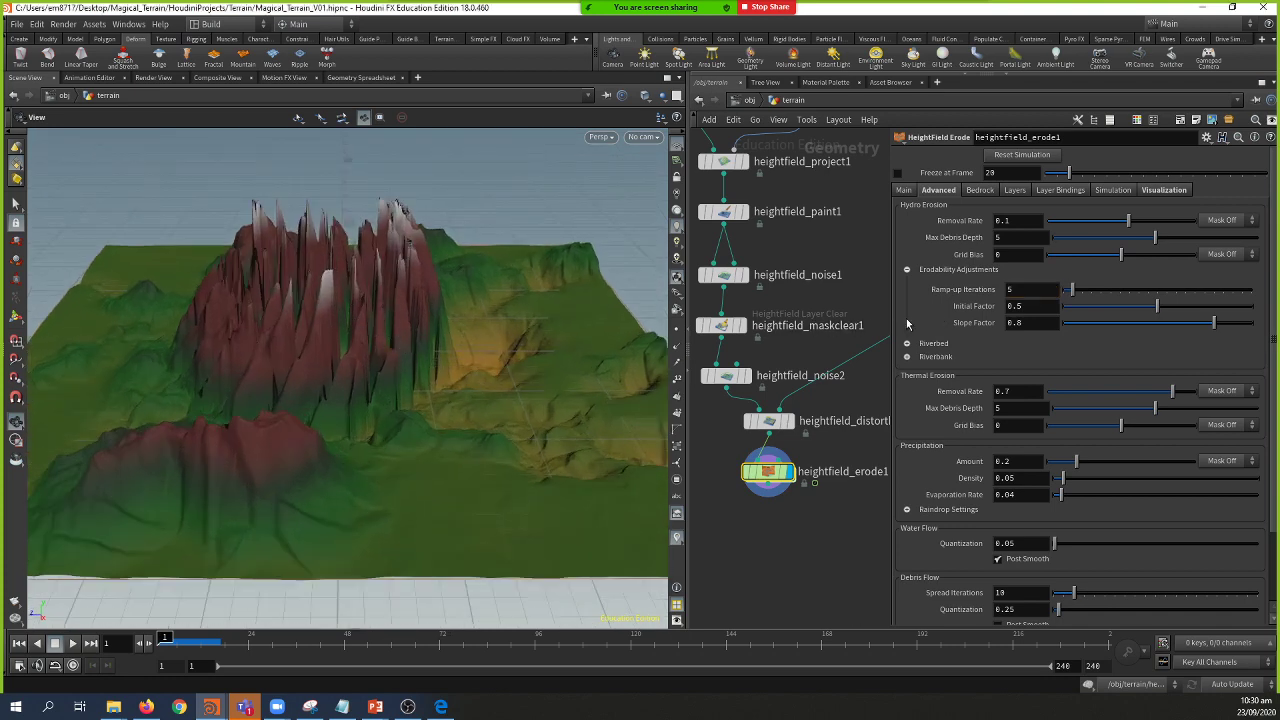
pyautogui.moveTo(1070, 289); pyautogui.dragTo(1062, 289)
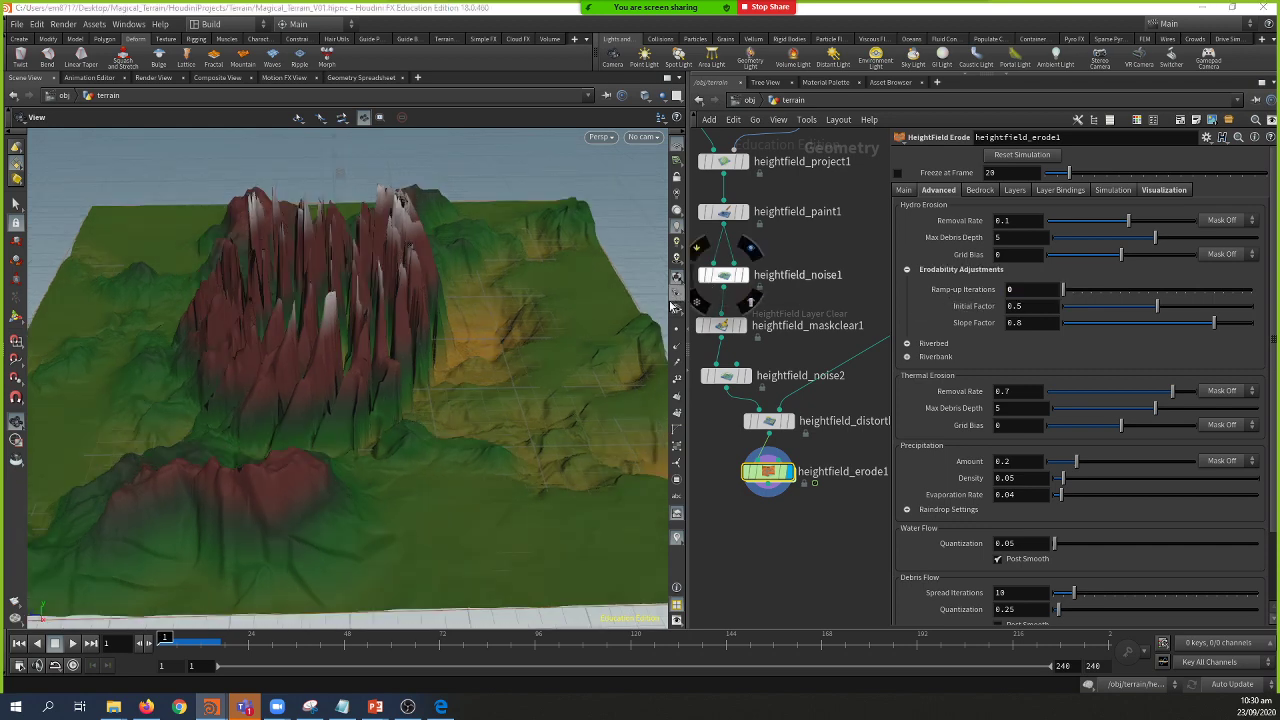
pyautogui.moveTo(355, 374); pyautogui.dragTo(389, 391)
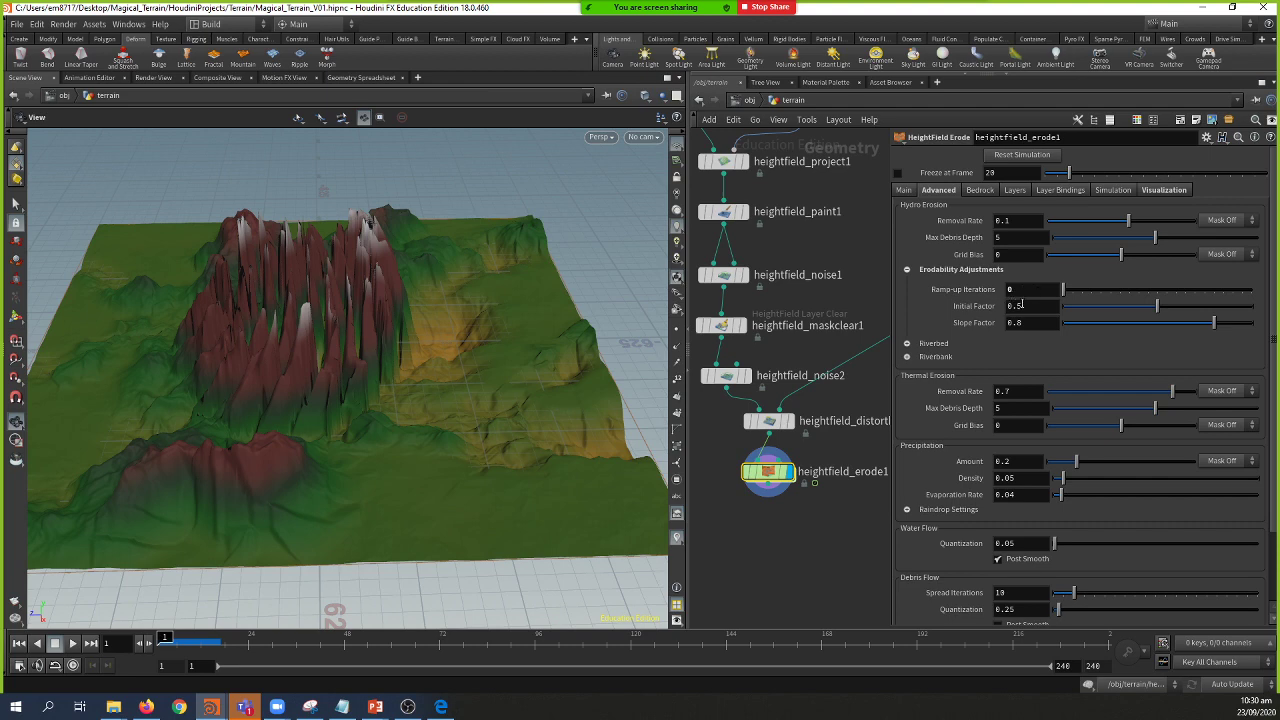
# Step: Raise the erodability Initial Factor from 0.5 to 1, keeping Slope Factor at 0.8
pyautogui.click(1021, 305)
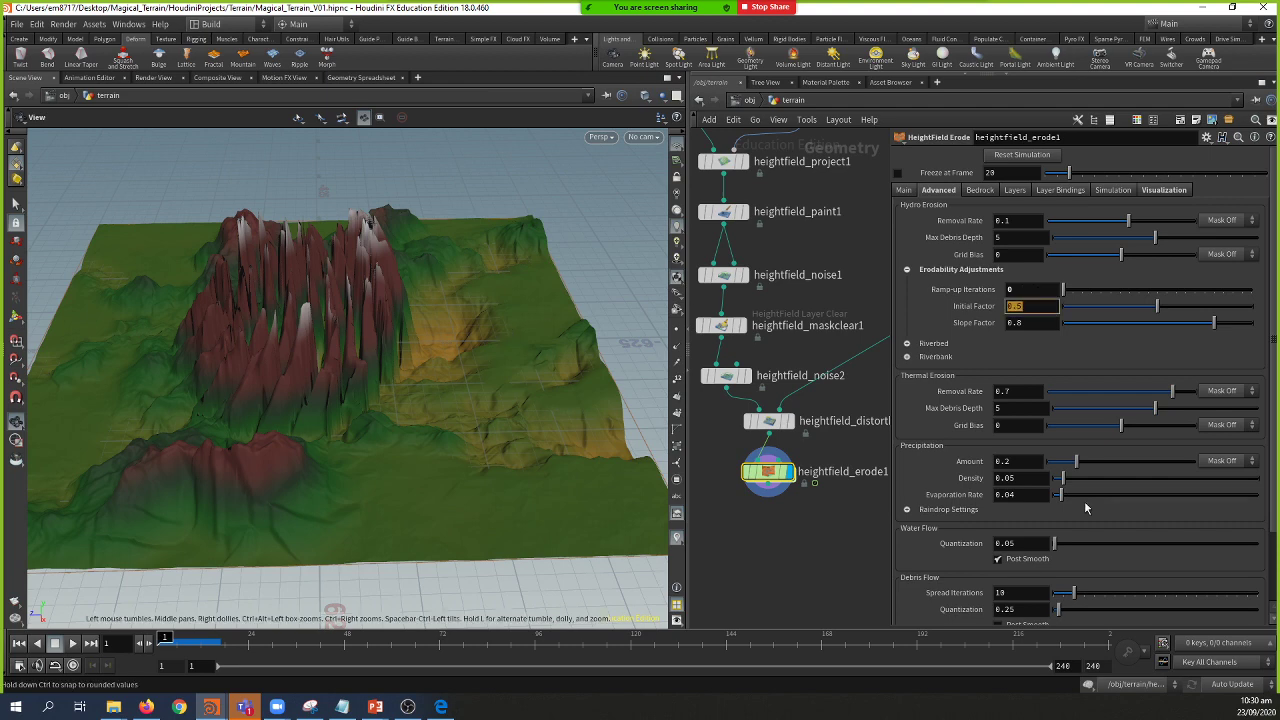
pyautogui.moveTo(571, 466); pyautogui.dragTo(449, 397)
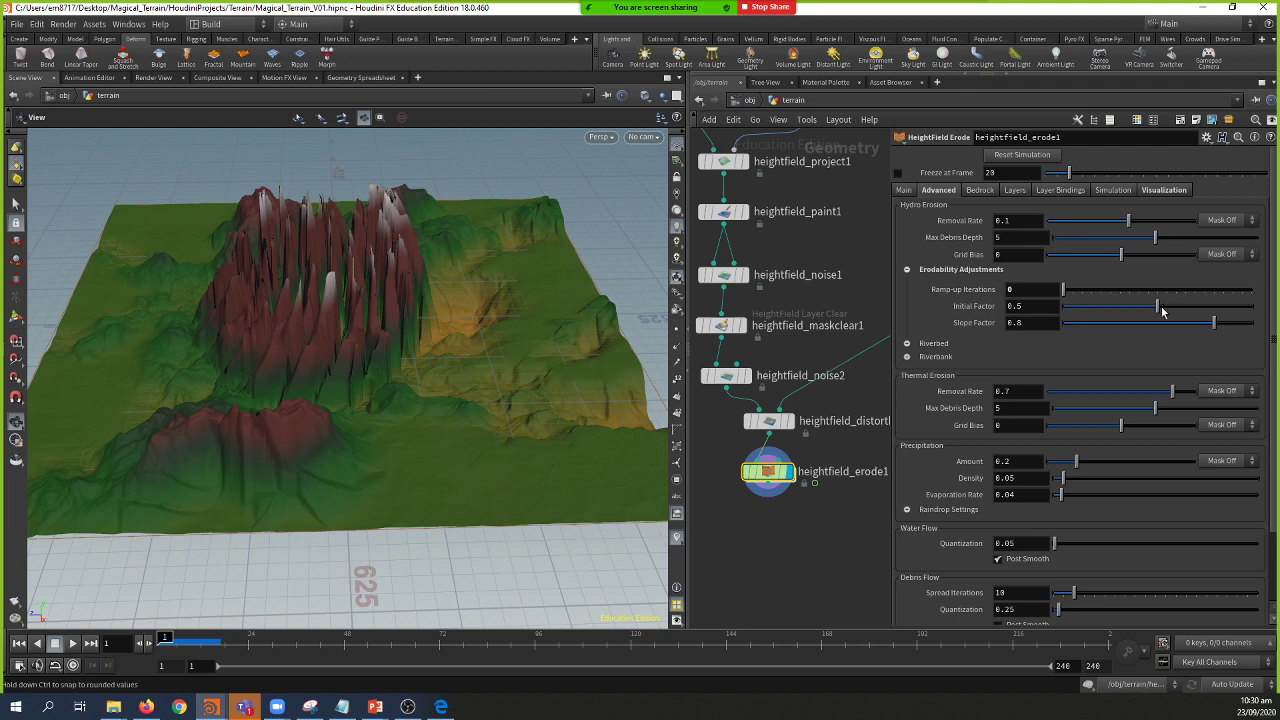
pyautogui.moveTo(1228, 313); pyautogui.dragTo(1252, 306)
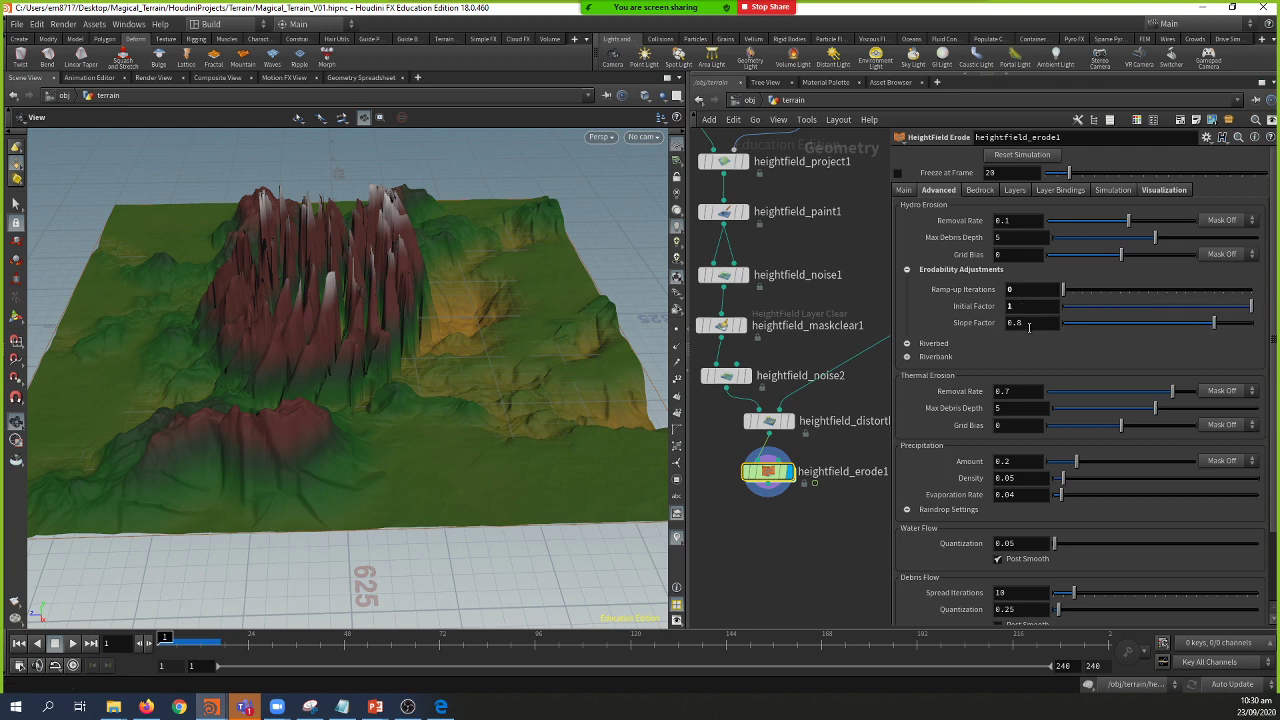
pyautogui.moveTo(566, 289); pyautogui.dragTo(388, 406)
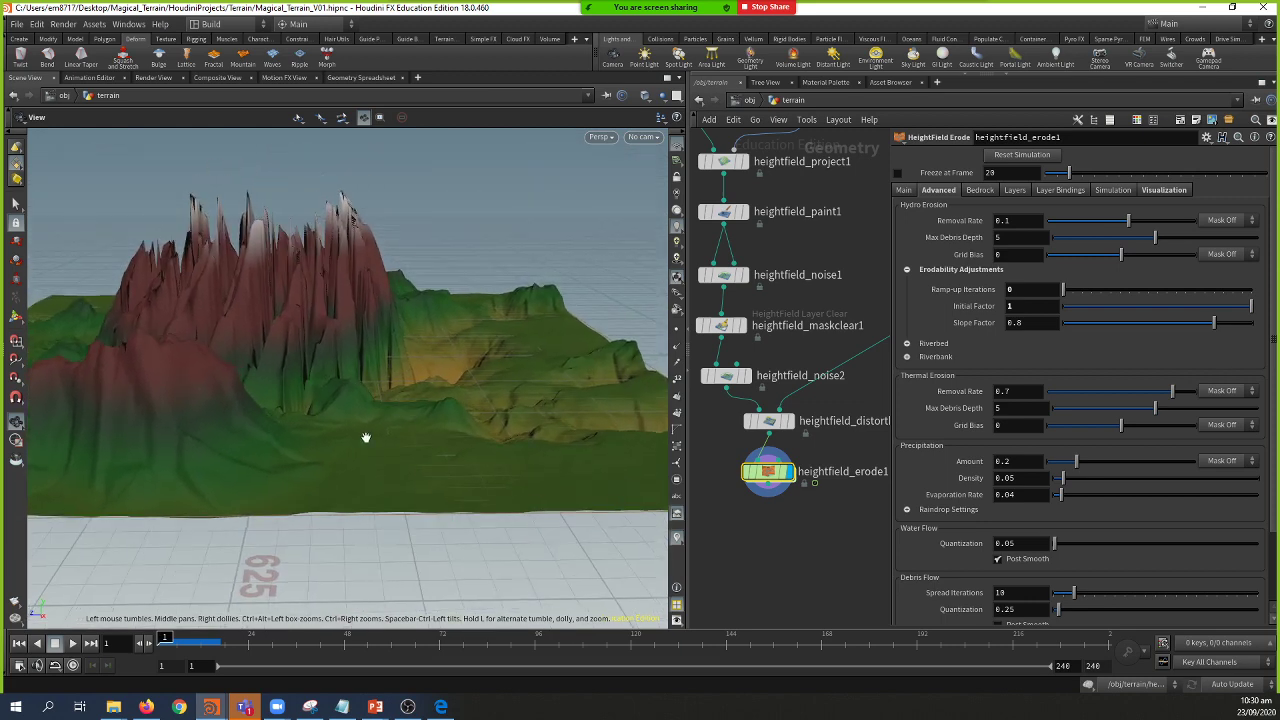
# Step: Display slide 23's towering rock pillar photo in the Anatomy of a Terrain presentation, then return to Houdini
pyautogui.moveTo(247, 708)
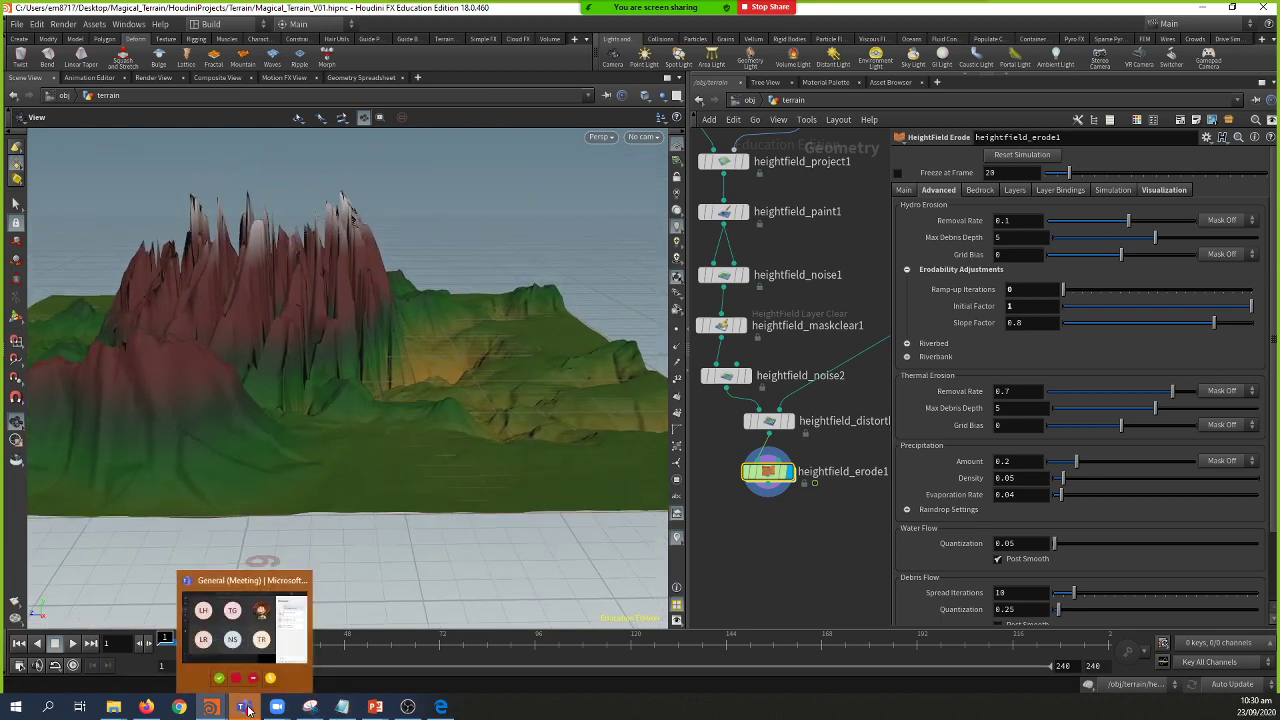
pyautogui.moveTo(375, 707)
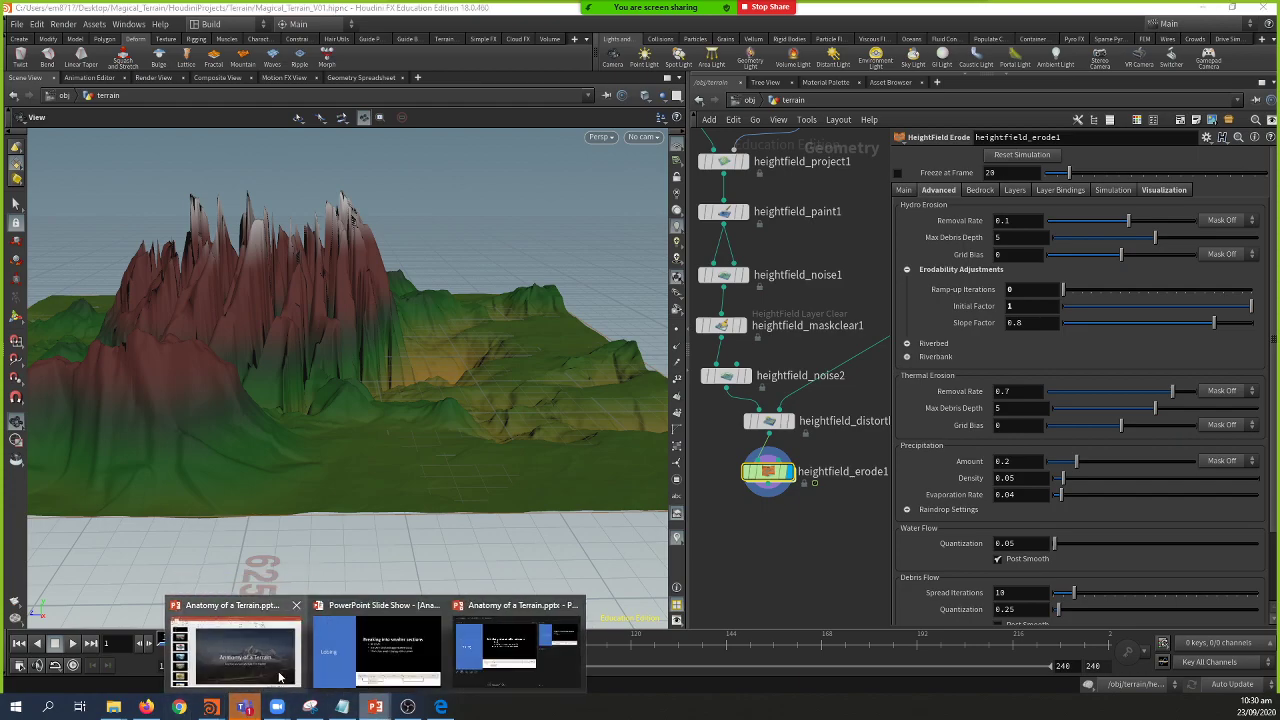
pyautogui.click(237, 652)
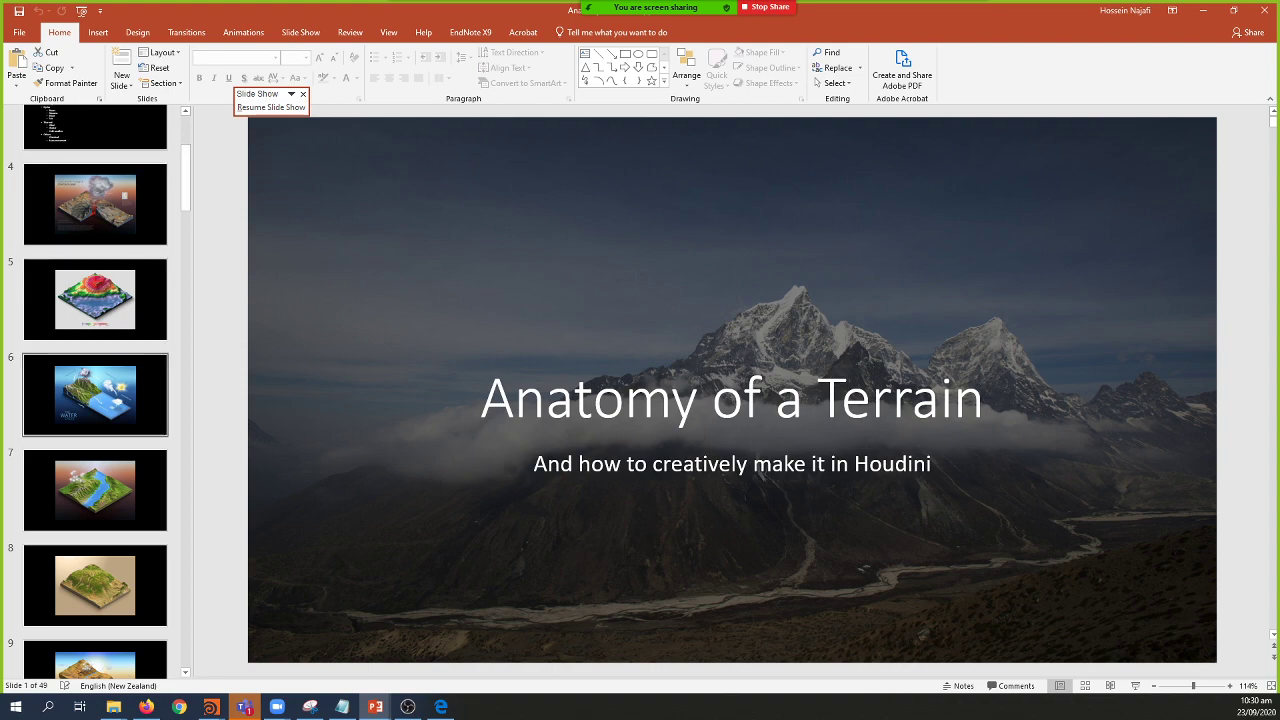
pyautogui.scroll(-6, 95, 390)
pyautogui.scroll(-8, 95, 390)
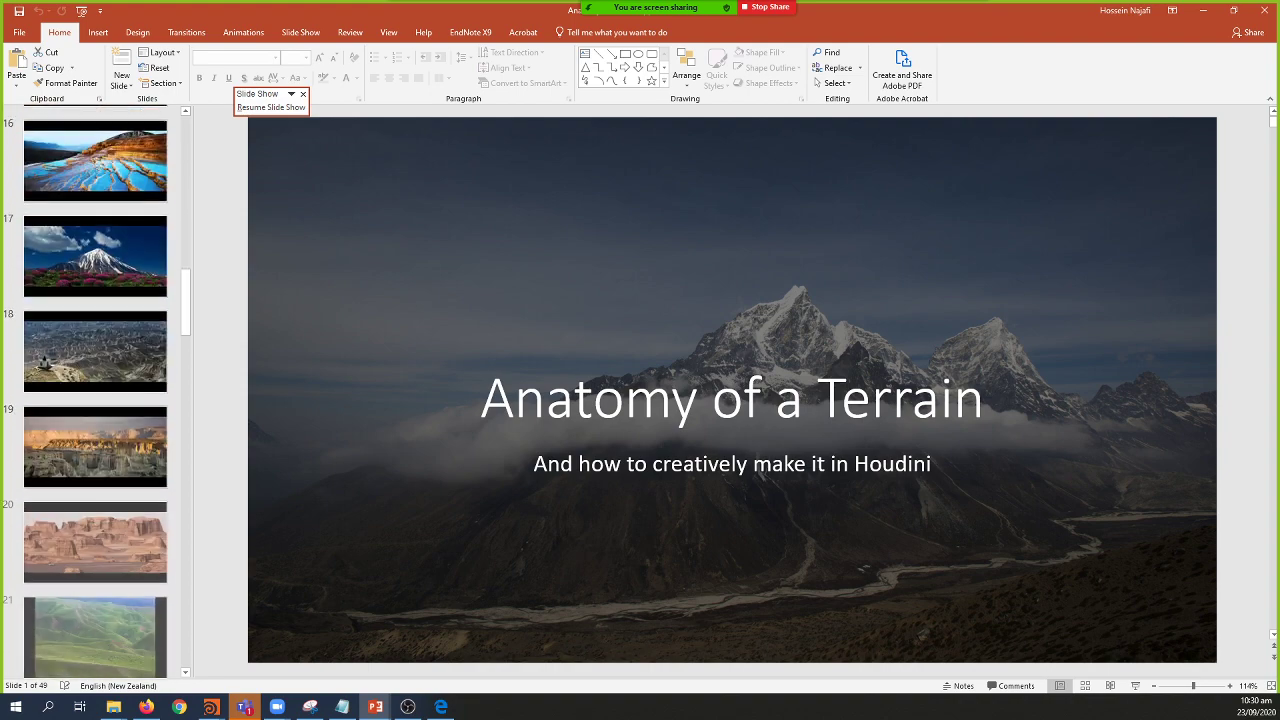
pyautogui.scroll(-2, 95, 390)
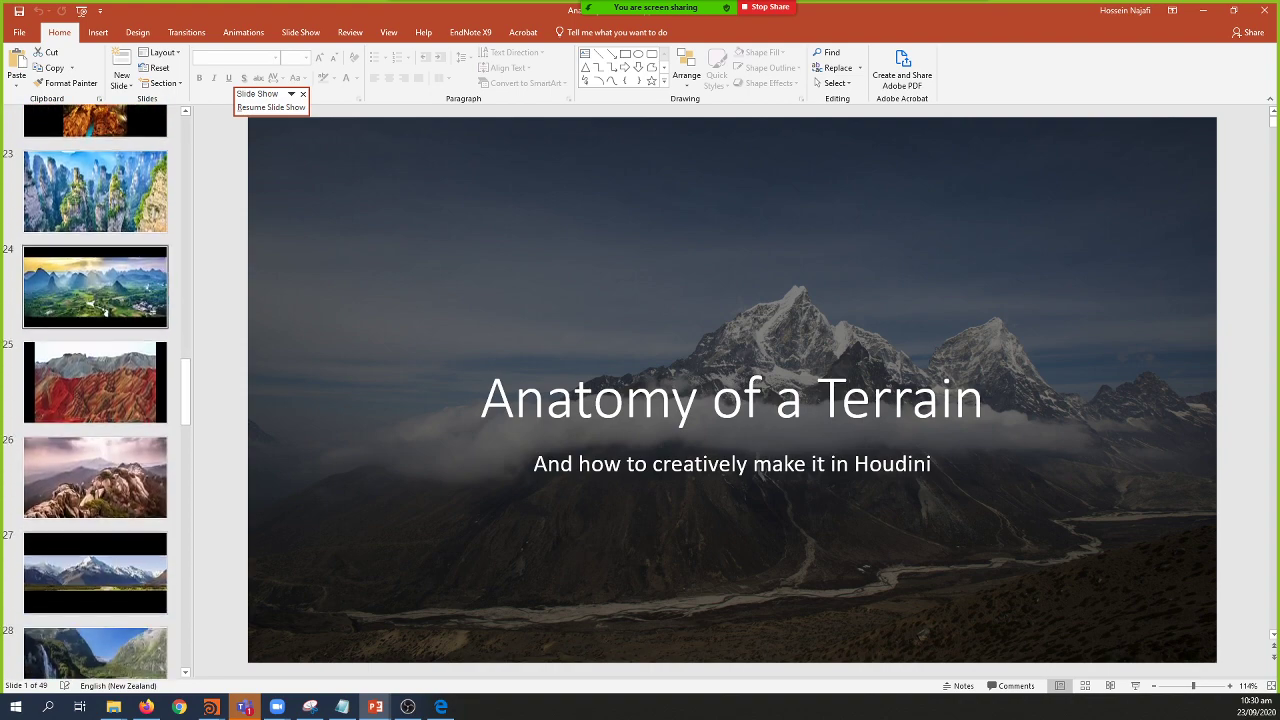
pyautogui.scroll(2, 95, 390)
pyautogui.click(95, 335)
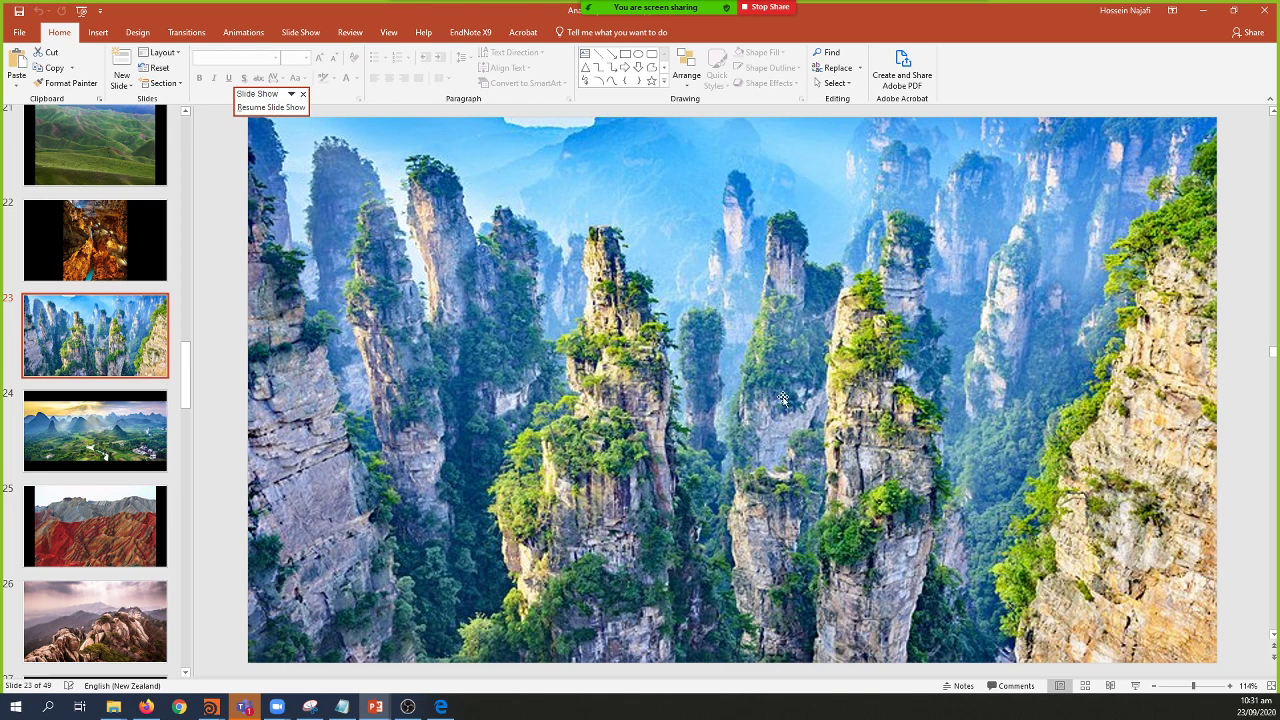
pyautogui.hotkey('alt', 'Tab')
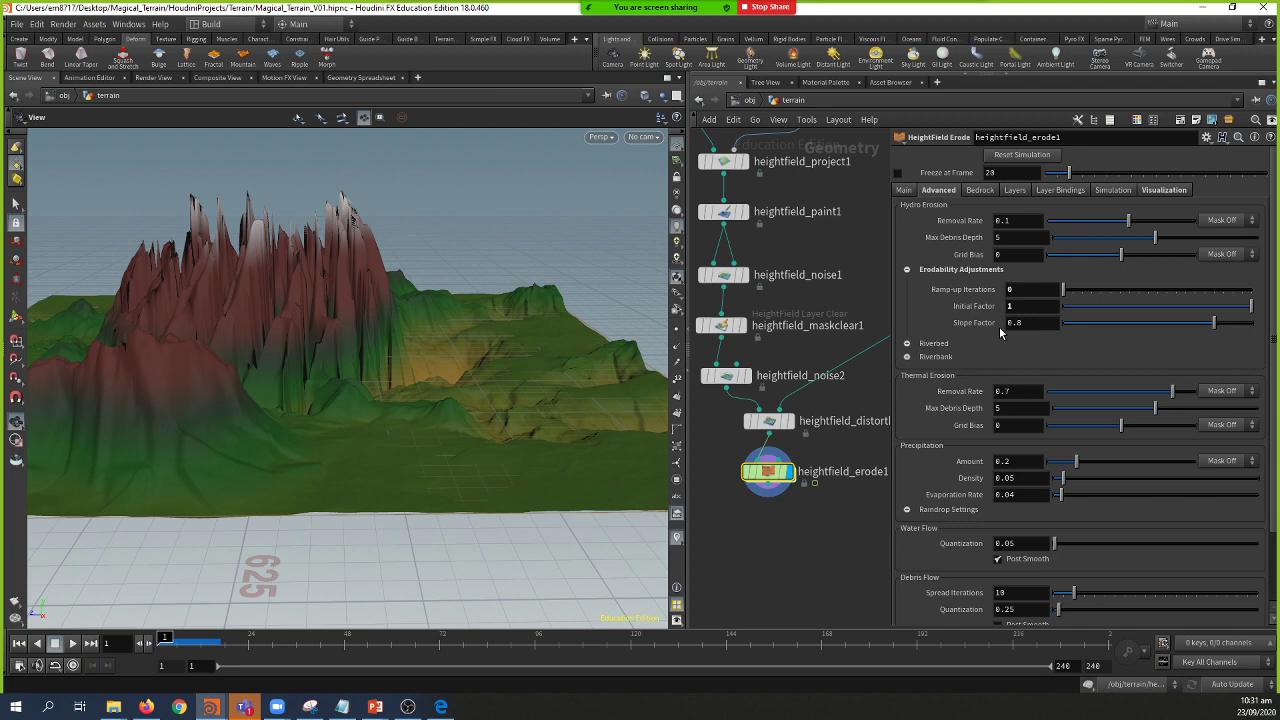
# Step: Set Slope Factor to 0.2, then preview the erosion from the Main tab and rewind to frame 1
pyautogui.doubleClick(1022, 322)
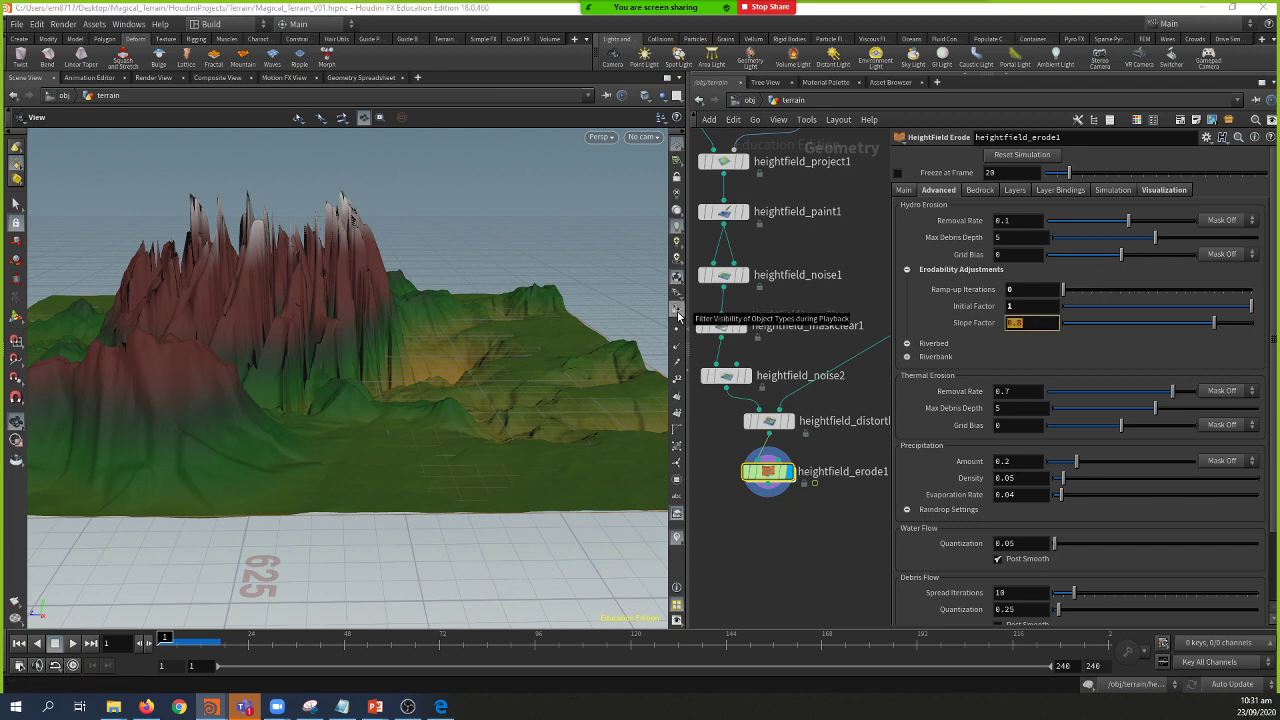
pyautogui.write('.2')
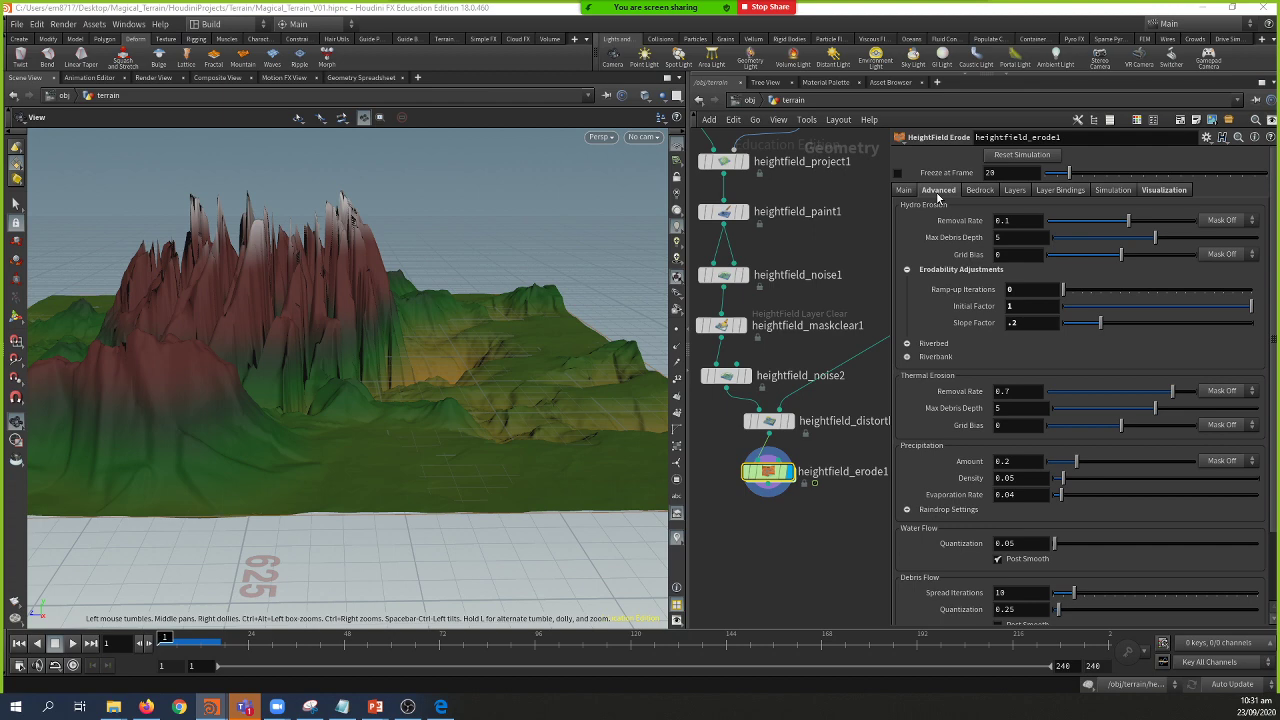
pyautogui.click(905, 191)
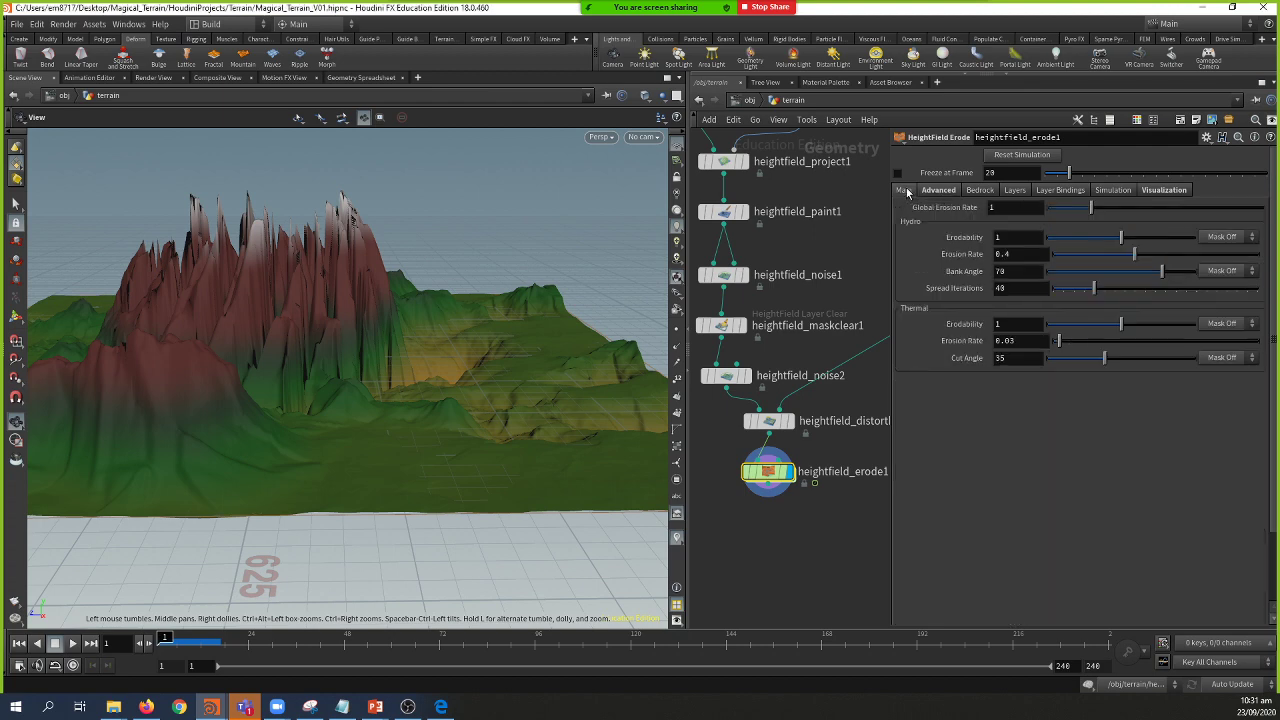
pyautogui.moveTo(452, 308); pyautogui.dragTo(429, 343)
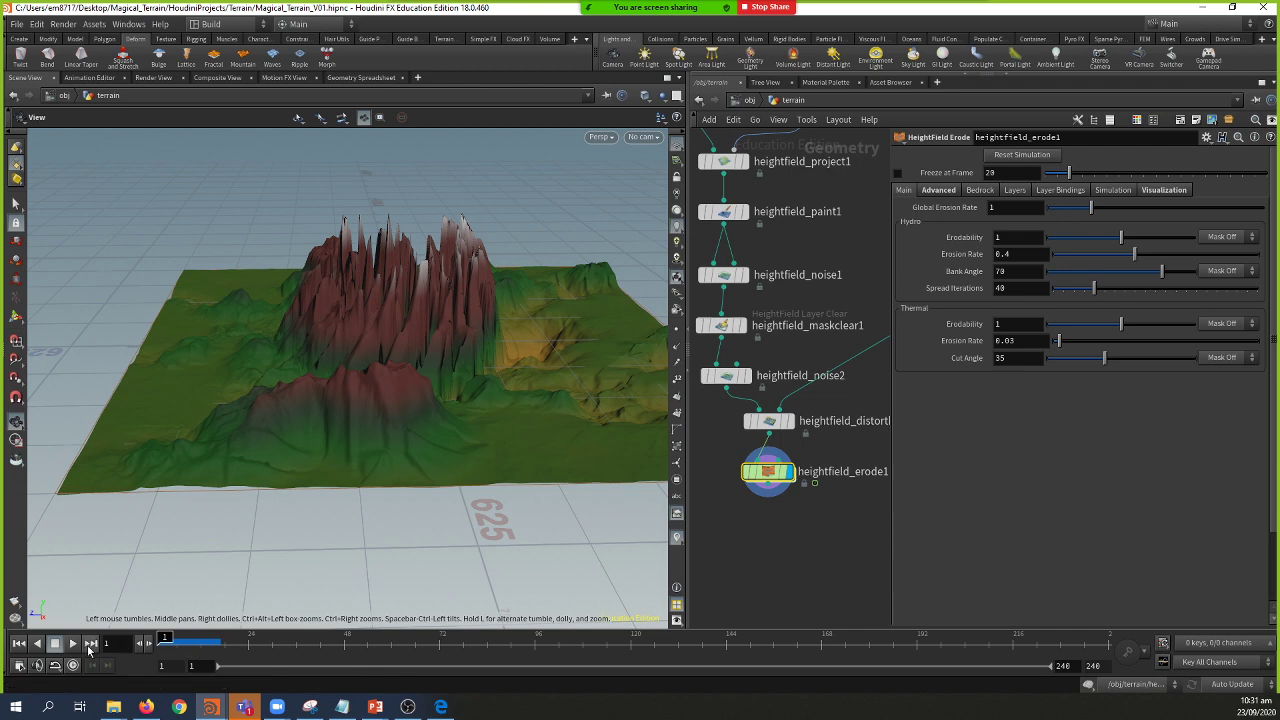
pyautogui.click(72, 643)
pyautogui.click(22, 644)
# Step: Change heightfield_distortbylayer1's Displace Scale from 5.77 to 6, then reselect heightfield_erode1
pyautogui.moveTo(850, 398); pyautogui.dragTo(825, 415, button='middle')
pyautogui.click(744, 438)
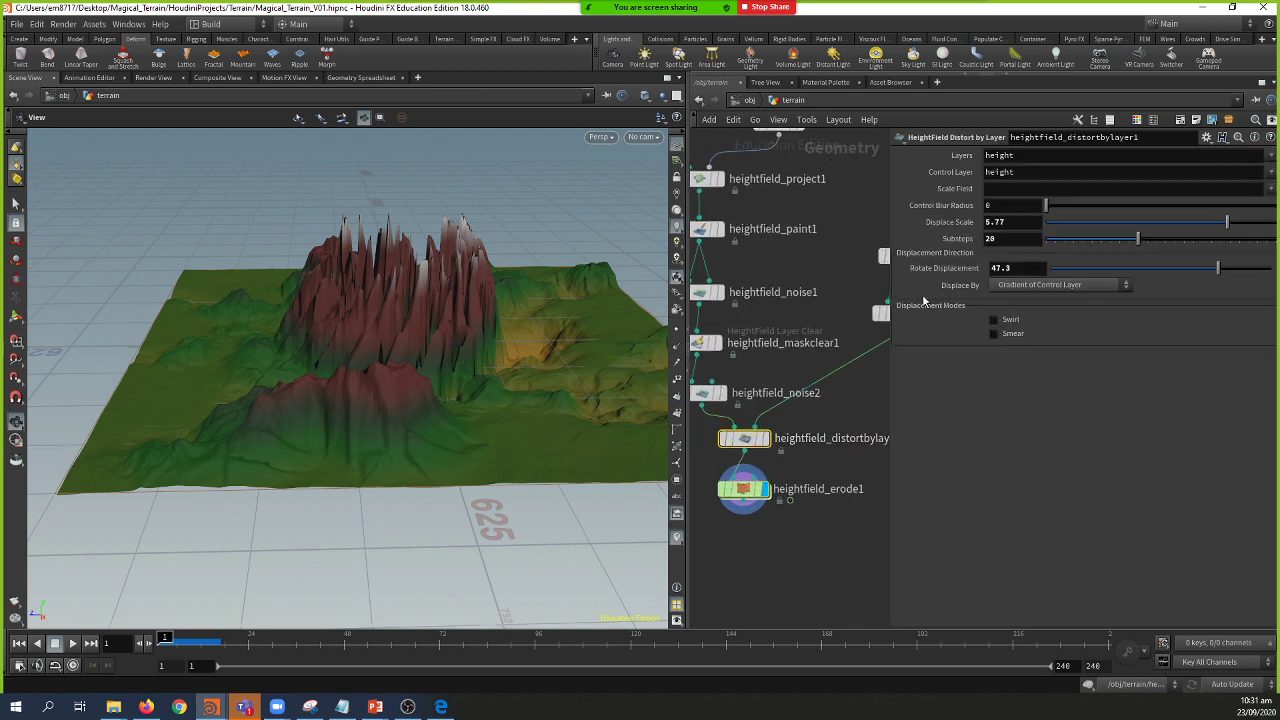
pyautogui.click(1020, 221)
pyautogui.write('6')
pyautogui.press('Return')
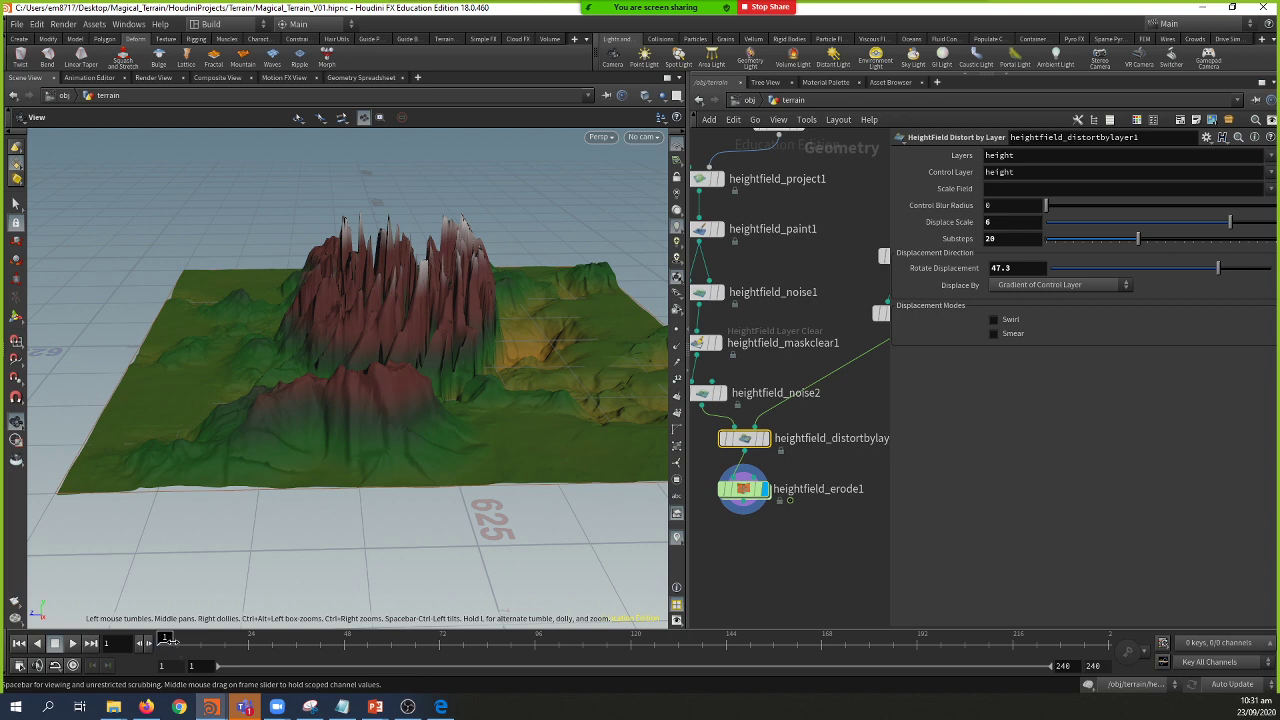
pyautogui.click(744, 497)
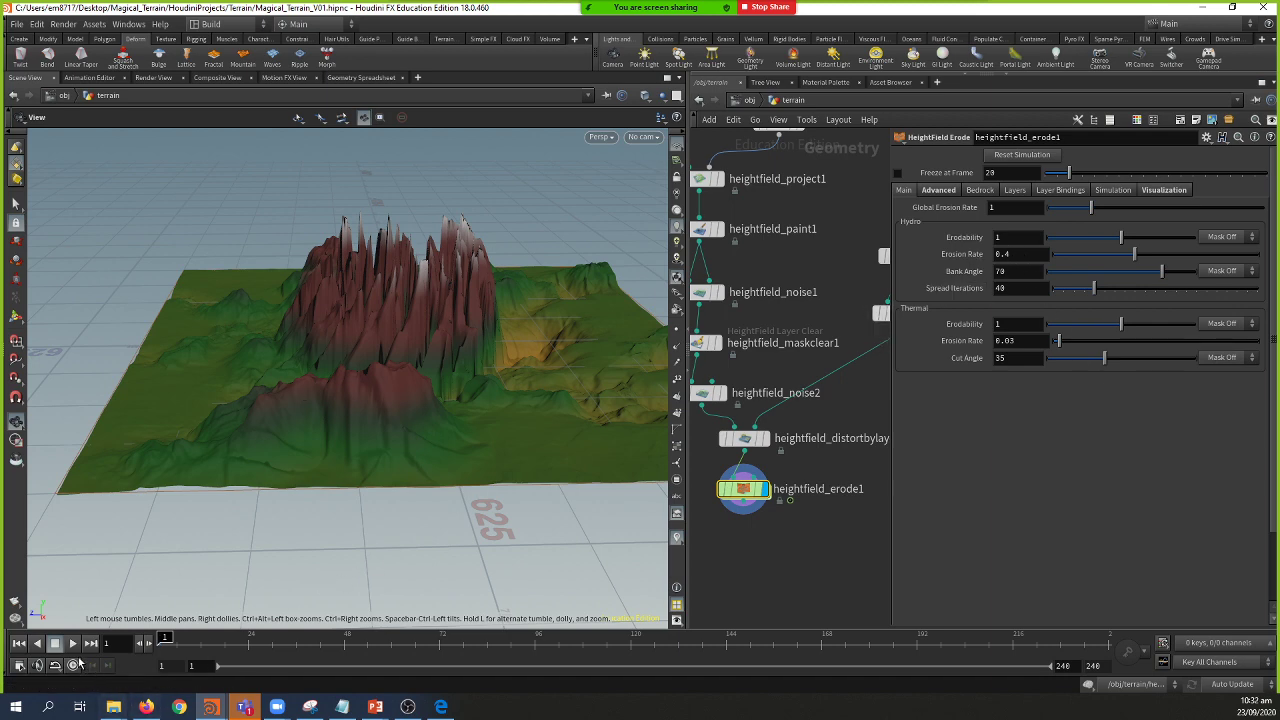
# Step: Play the erosion simulation to frame 25, orbiting to watch ridged peaks and water pools form
pyautogui.click(74, 644)
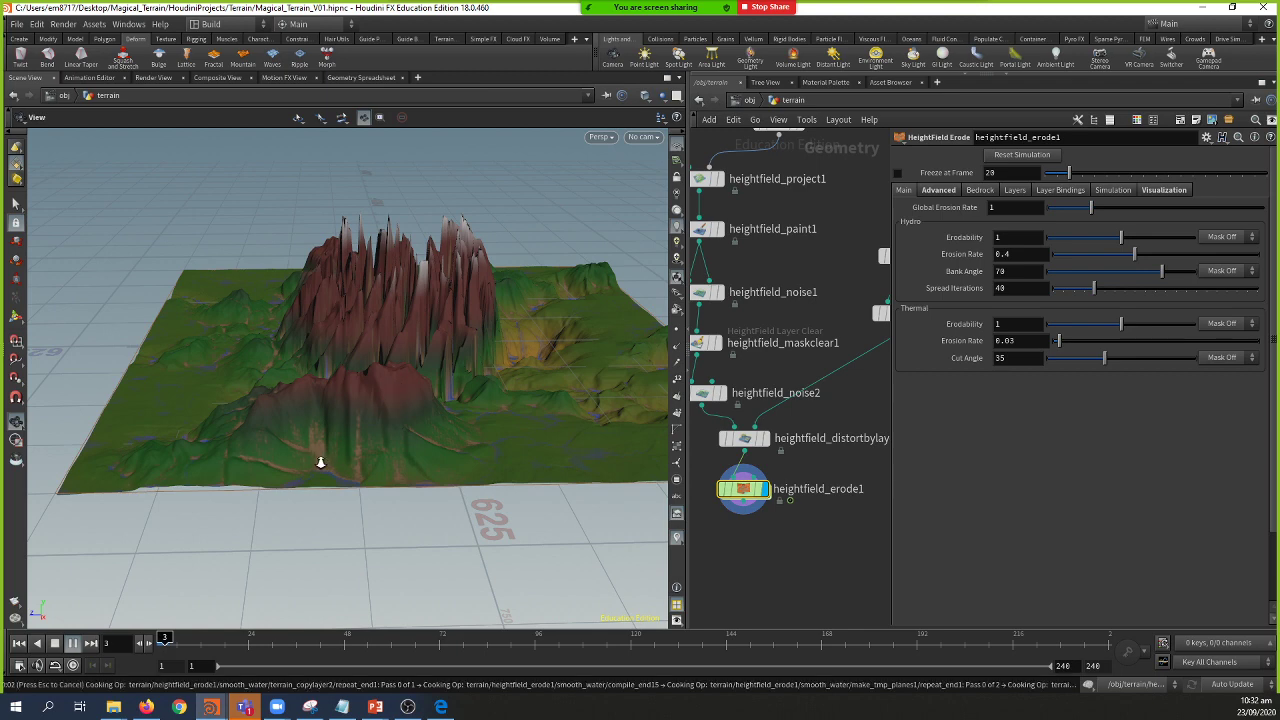
pyautogui.scroll(3, 320, 462)
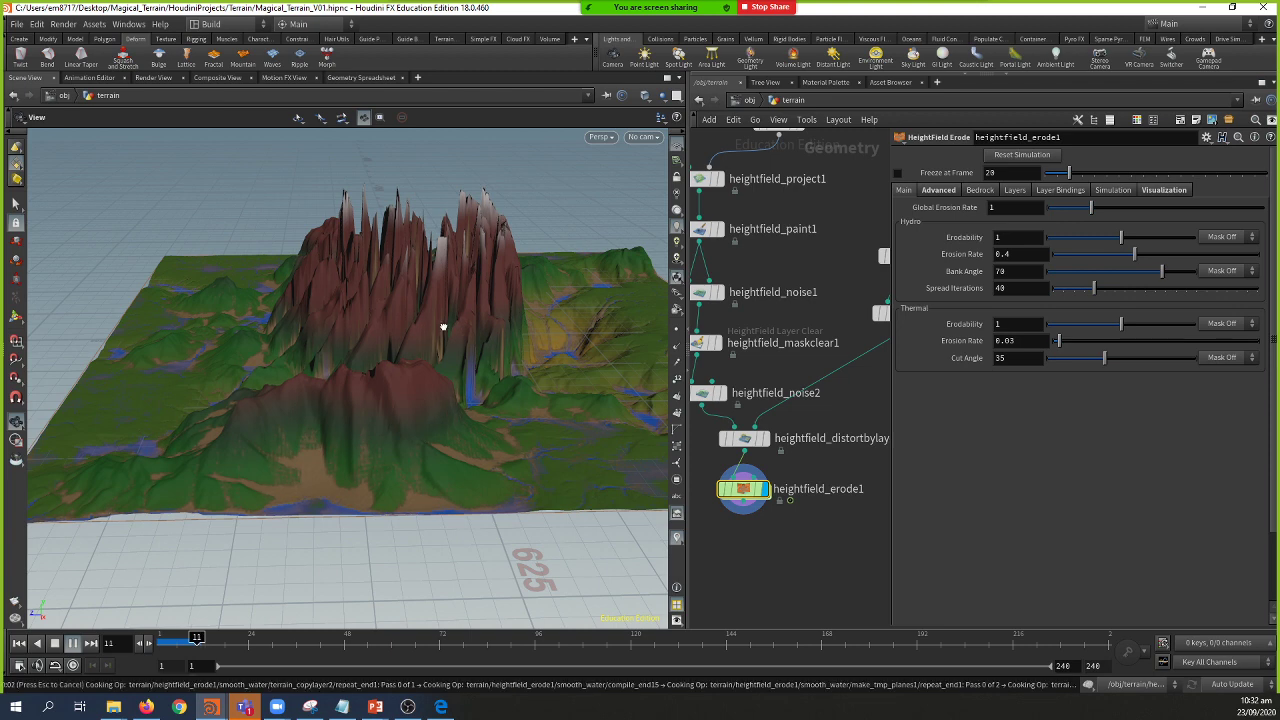
pyautogui.moveTo(441, 326); pyautogui.dragTo(443, 320)
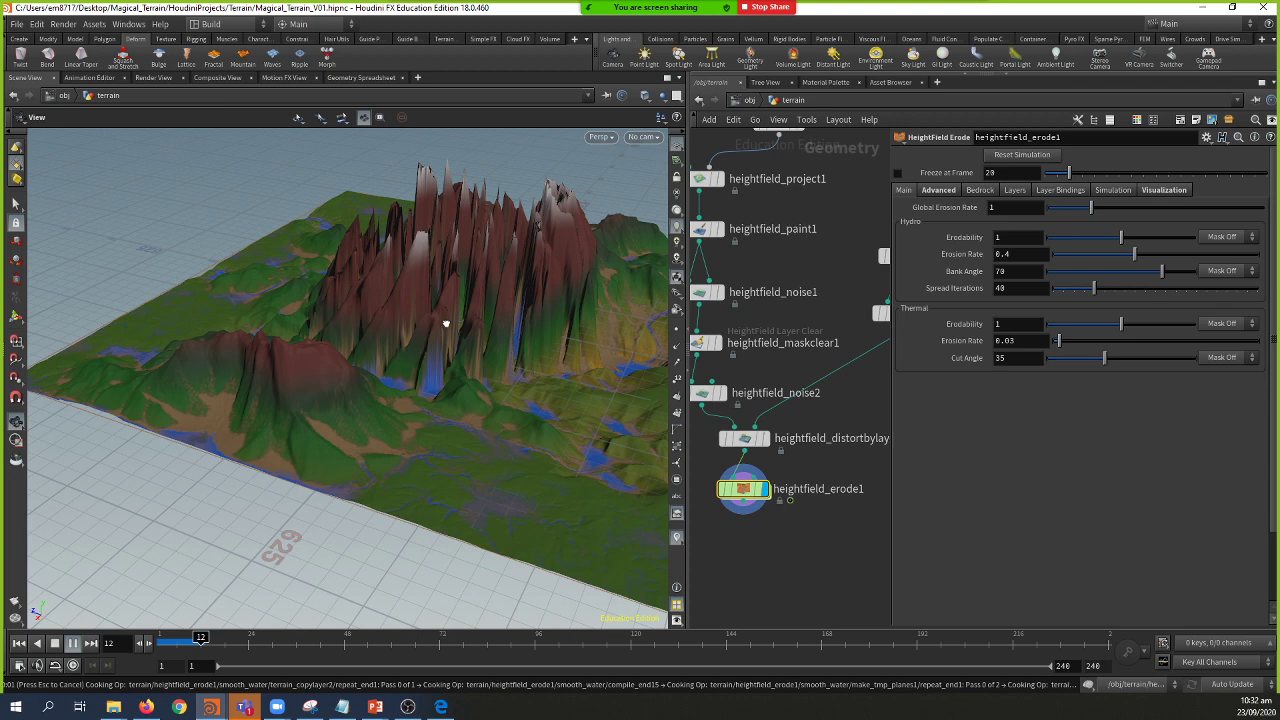
pyautogui.moveTo(446, 323); pyautogui.dragTo(446, 322)
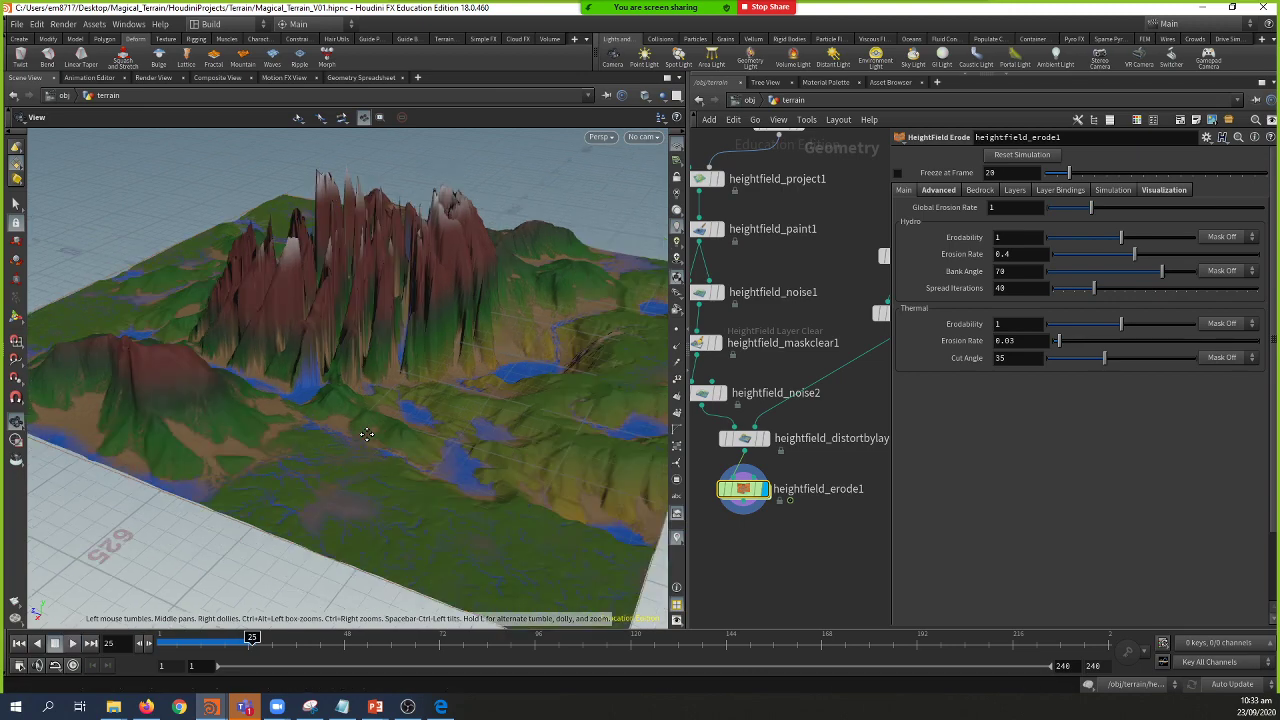
pyautogui.moveTo(354, 429); pyautogui.dragTo(529, 371)
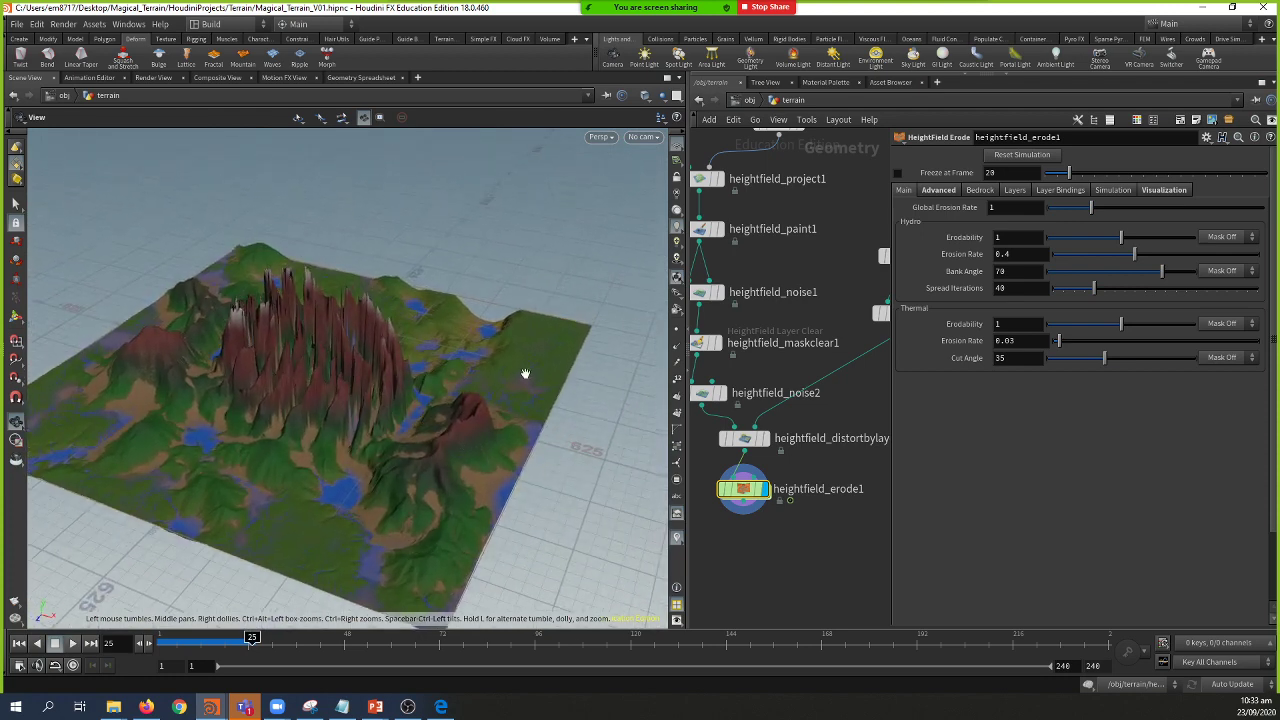
# Step: Enable Freeze at Frame on heightfield_erode1 at frame 29 and rewind to frame 1 to confirm
pyautogui.click(898, 174)
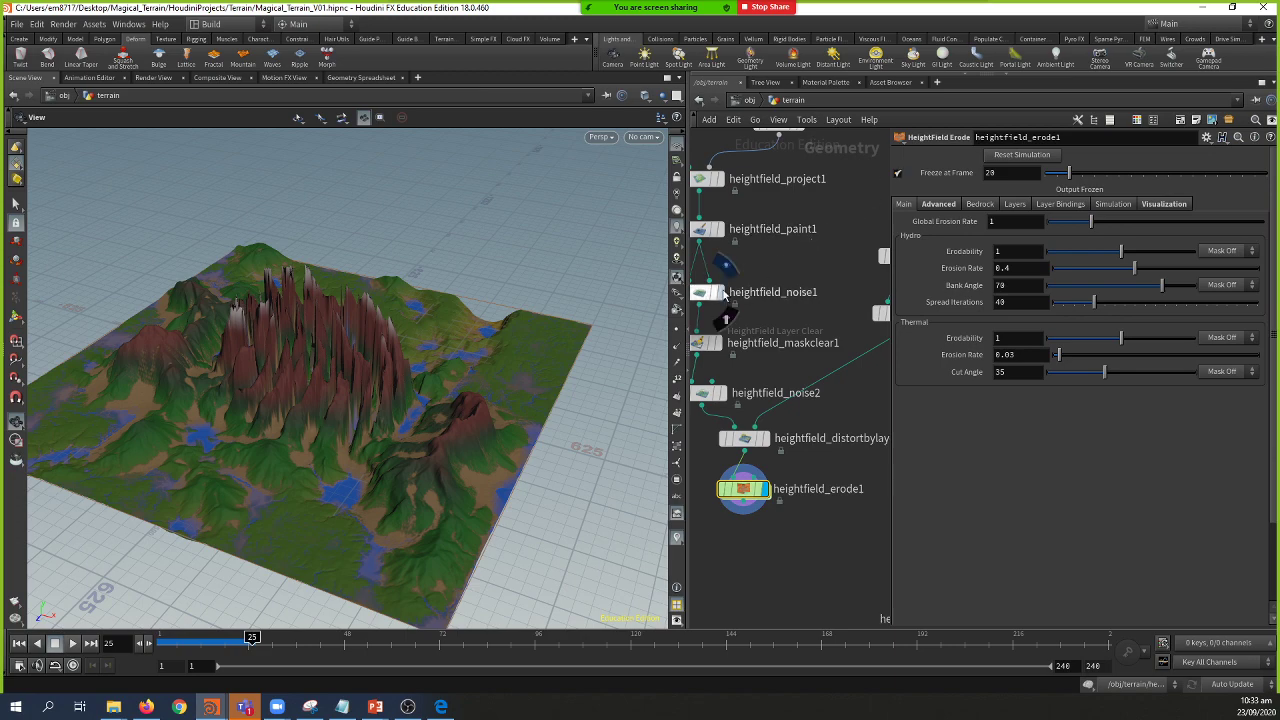
pyautogui.moveTo(433, 284)
pyautogui.mouseDown()
pyautogui.moveTo(457, 331)
pyautogui.moveTo(472, 280)
pyautogui.moveTo(443, 334)
pyautogui.moveTo(414, 289)
pyautogui.mouseUp()
pyautogui.moveTo(252, 638); pyautogui.dragTo(162, 641)
pyautogui.moveTo(188, 504); pyautogui.dragTo(325, 423)
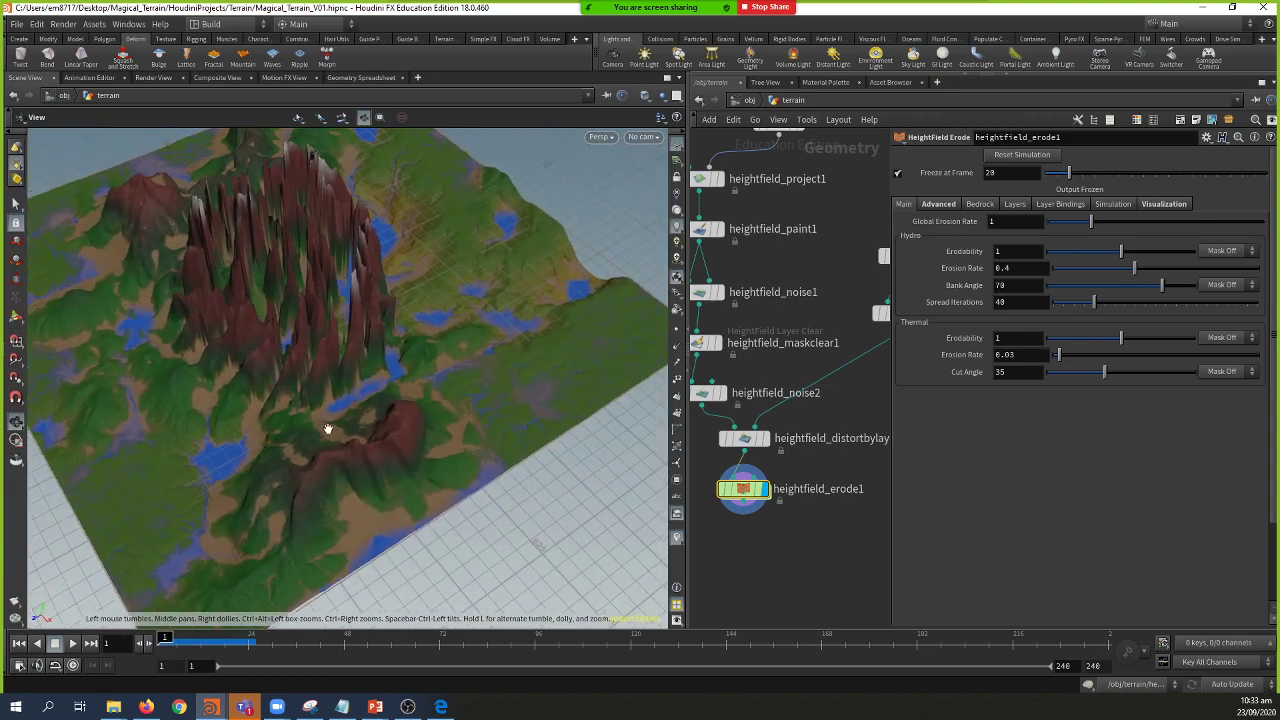
pyautogui.moveTo(751, 511); pyautogui.dragTo(771, 480, button='middle')
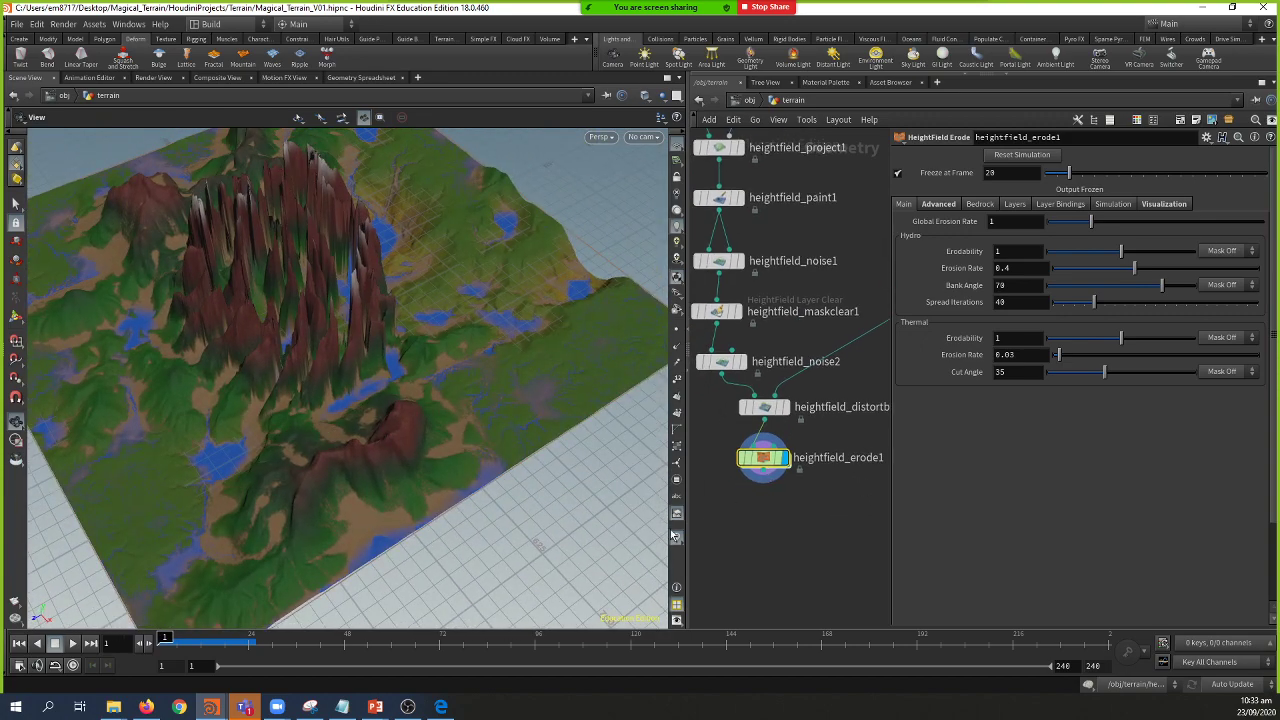
pyautogui.moveTo(213, 707)
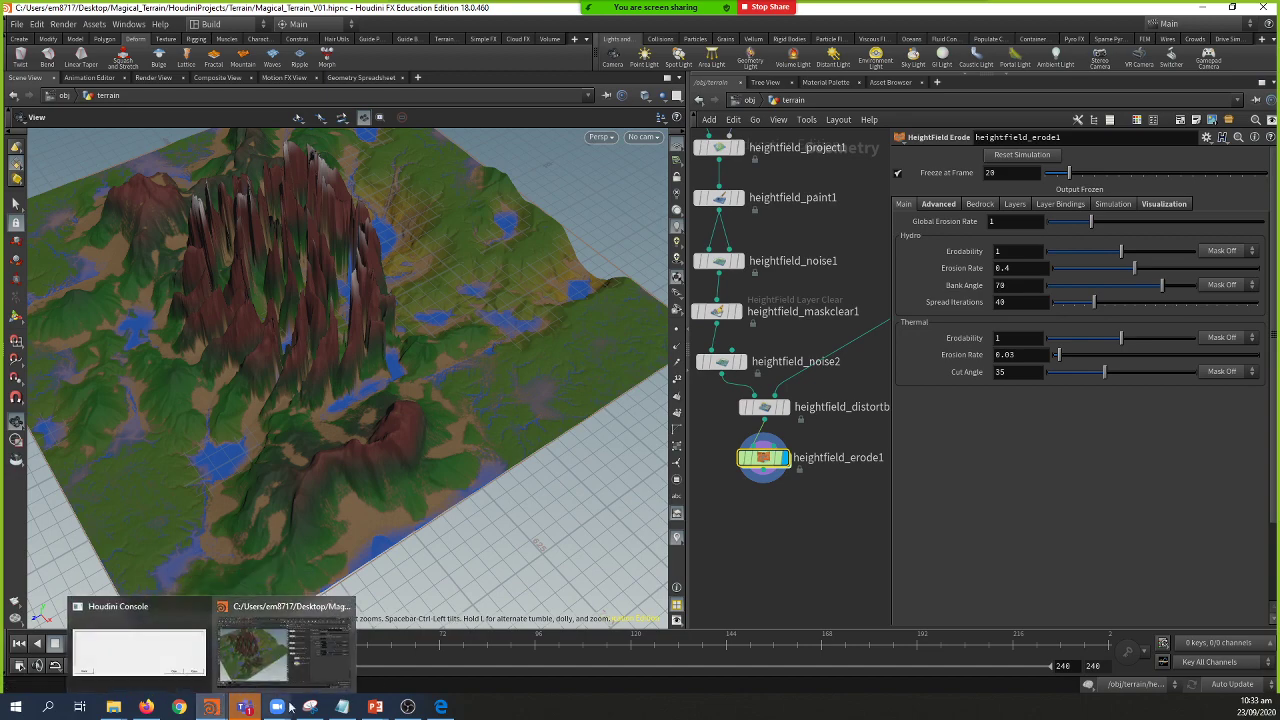
pyautogui.moveTo(375, 707)
pyautogui.click(379, 657)
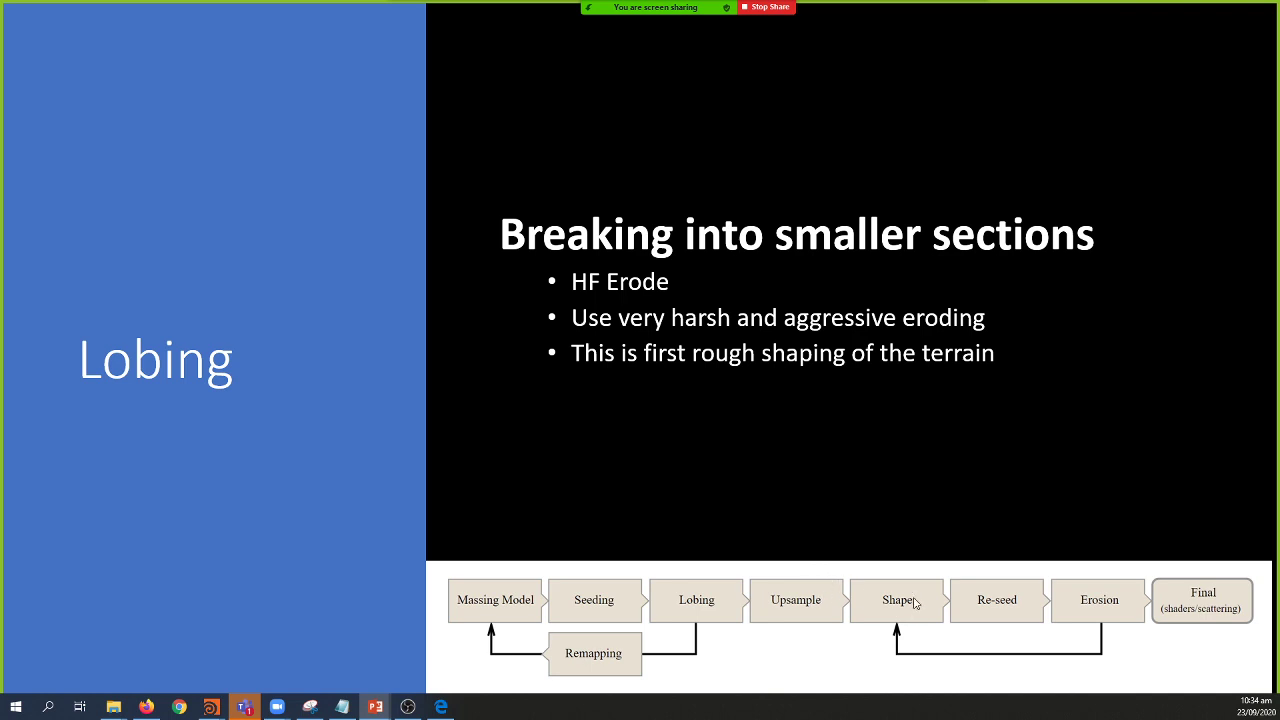
pyautogui.hotkey('alt', 'Tab')
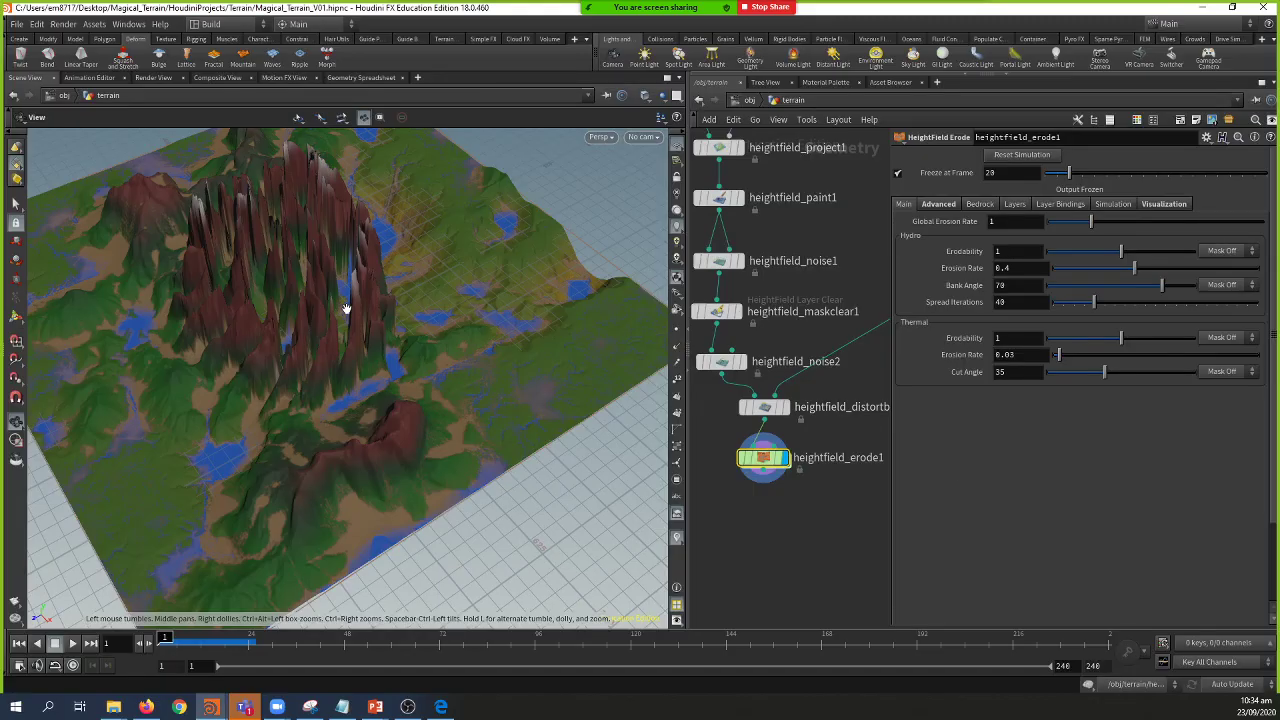
# Step: Add a HeightField Clip node below heightfield_erode1
pyautogui.moveTo(381, 343); pyautogui.dragTo(395, 330)
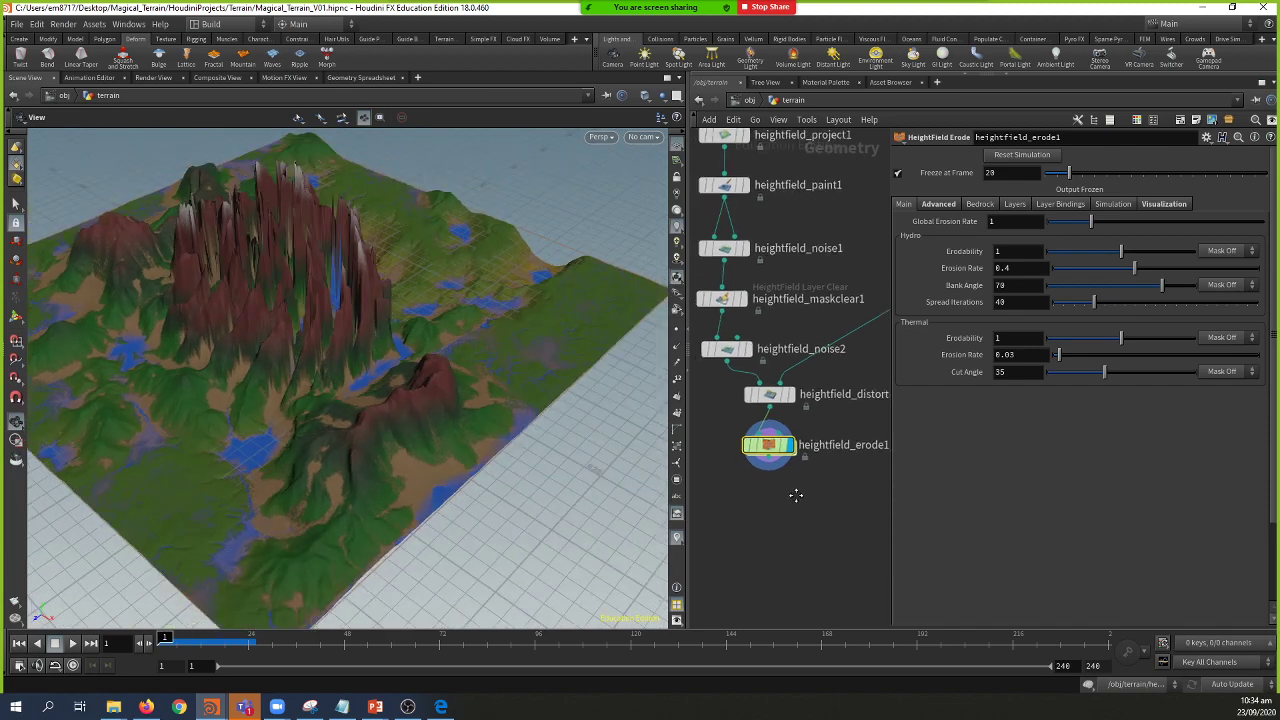
pyautogui.press('Tab')
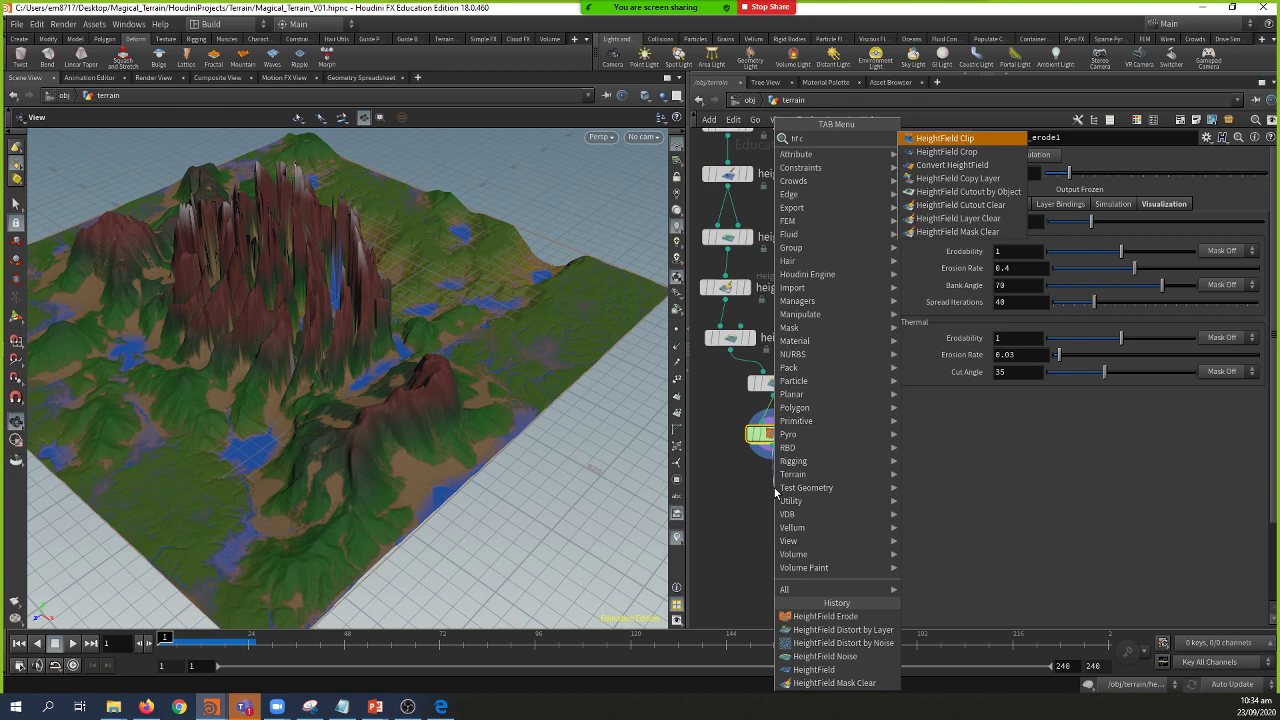
pyautogui.press('Escape')
pyautogui.click(774, 492)
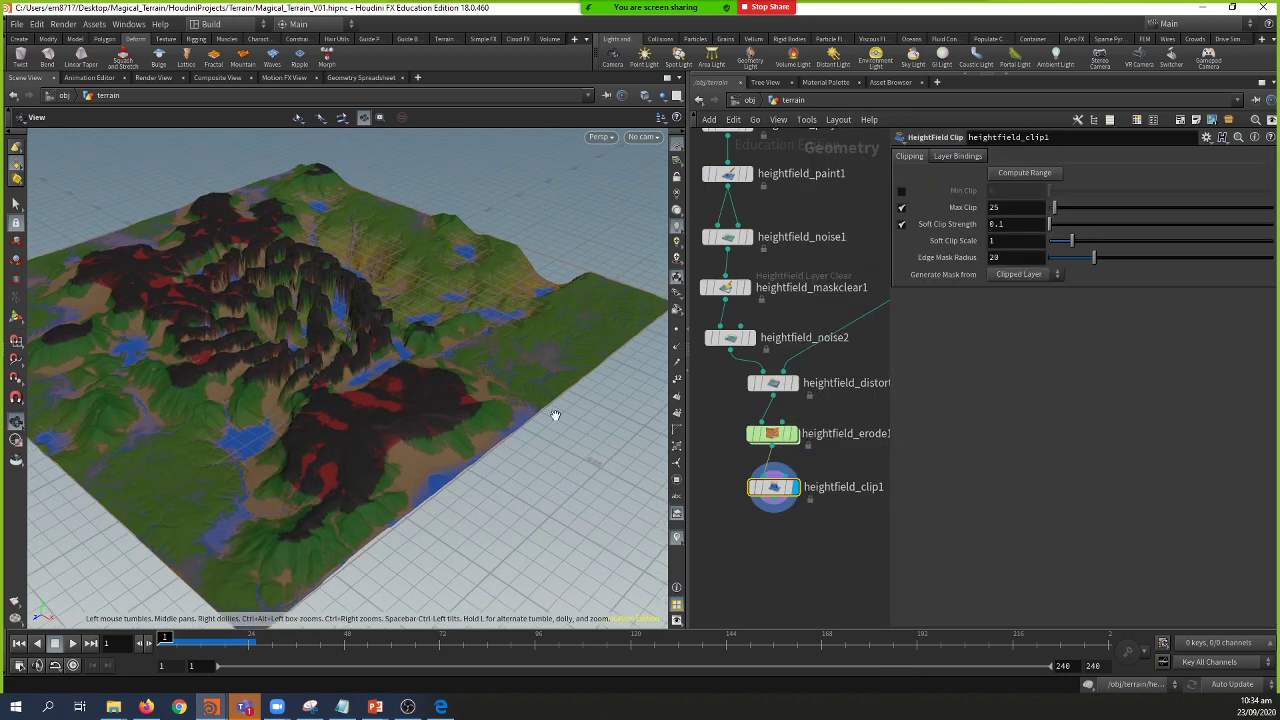
# Step: Raise Max Clip to 122 and hide the parameter pane to view the capped terrain
pyautogui.moveTo(1053, 208); pyautogui.dragTo(1077, 240)
pyautogui.moveTo(429, 366)
pyautogui.mouseDown()
pyautogui.moveTo(274, 362)
pyautogui.moveTo(374, 346)
pyautogui.moveTo(449, 366)
pyautogui.moveTo(306, 349)
pyautogui.moveTo(425, 381)
pyautogui.moveTo(420, 434)
pyautogui.moveTo(400, 457)
pyautogui.moveTo(366, 420)
pyautogui.moveTo(333, 414)
pyautogui.moveTo(314, 429)
pyautogui.moveTo(406, 429)
pyautogui.moveTo(400, 463)
pyautogui.moveTo(374, 457)
pyautogui.moveTo(354, 429)
pyautogui.moveTo(414, 360)
pyautogui.mouseUp()
pyautogui.moveTo(526, 460); pyautogui.dragTo(334, 371, button='right')
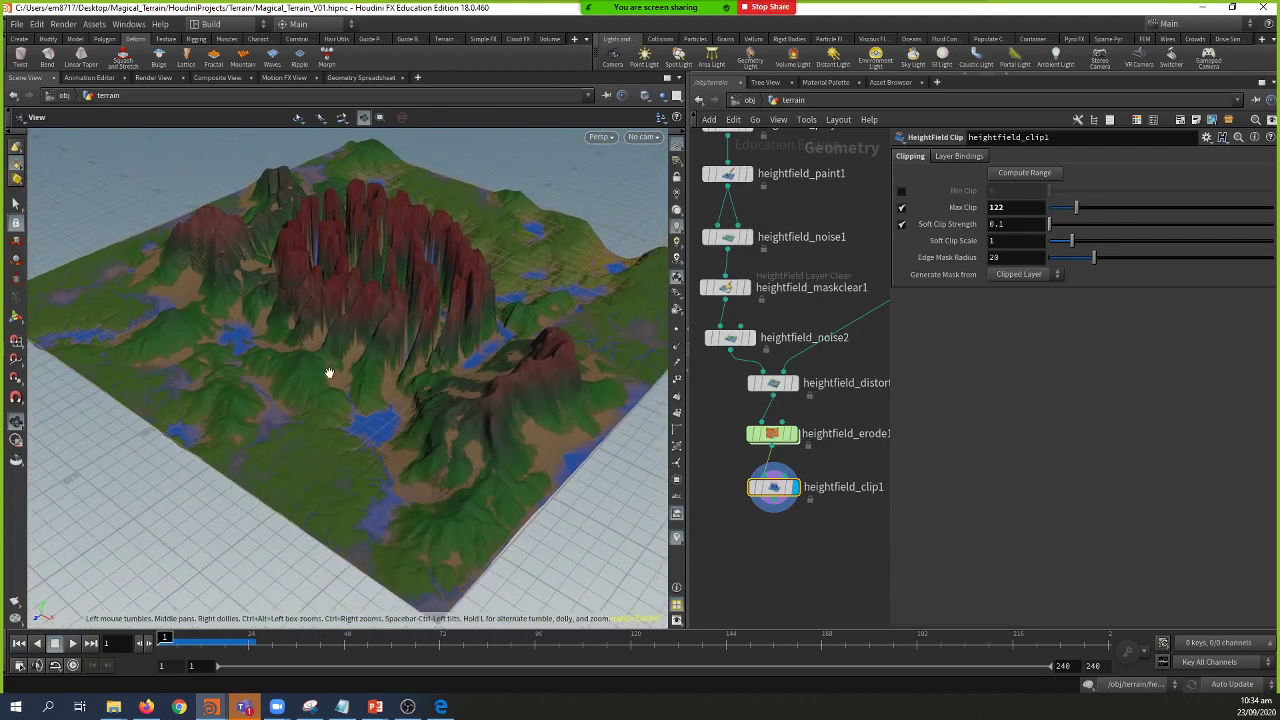
pyautogui.moveTo(334, 371); pyautogui.dragTo(351, 349)
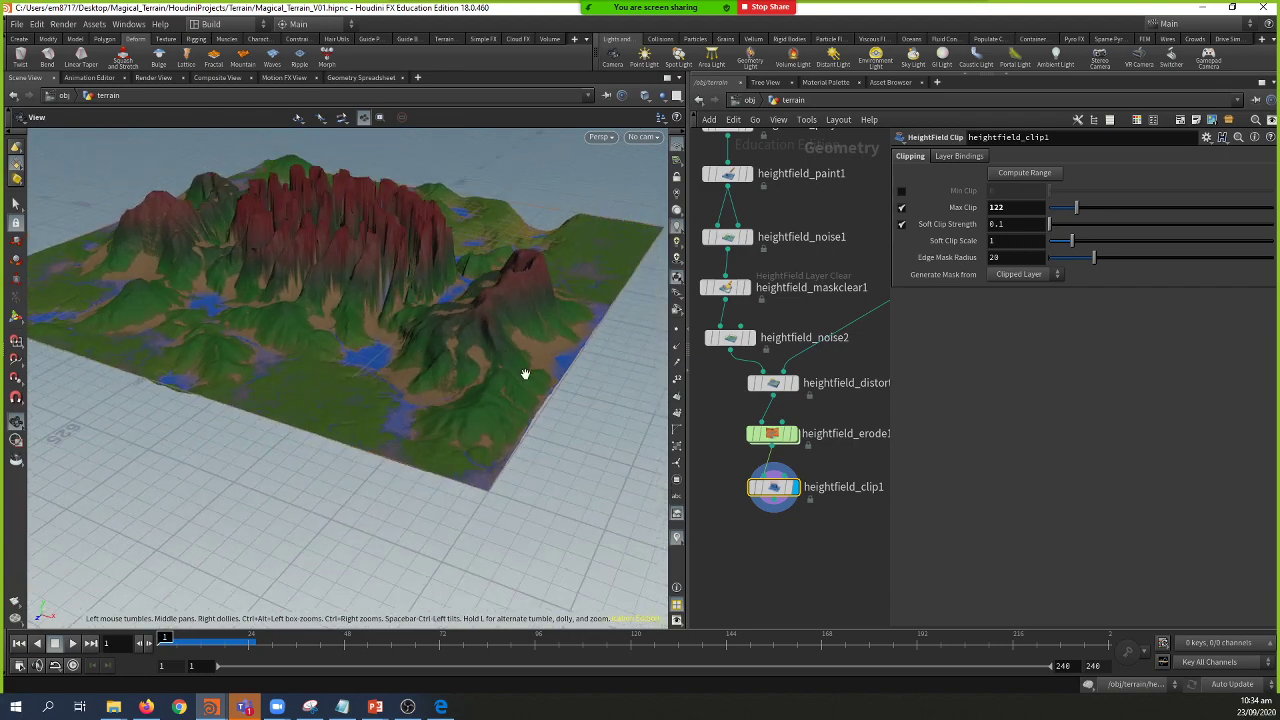
pyautogui.press('p')
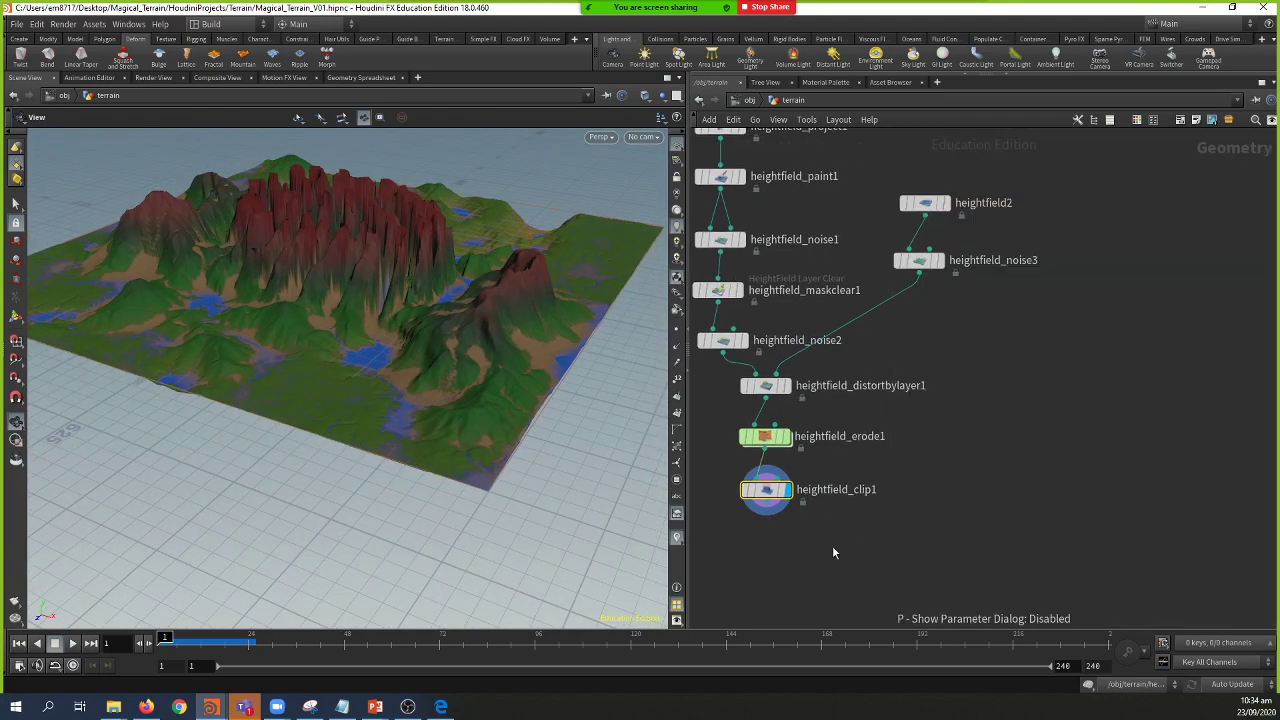
pyautogui.moveTo(349, 316); pyautogui.dragTo(320, 366)
pyautogui.moveTo(899, 508); pyautogui.dragTo(956, 444, button='middle')
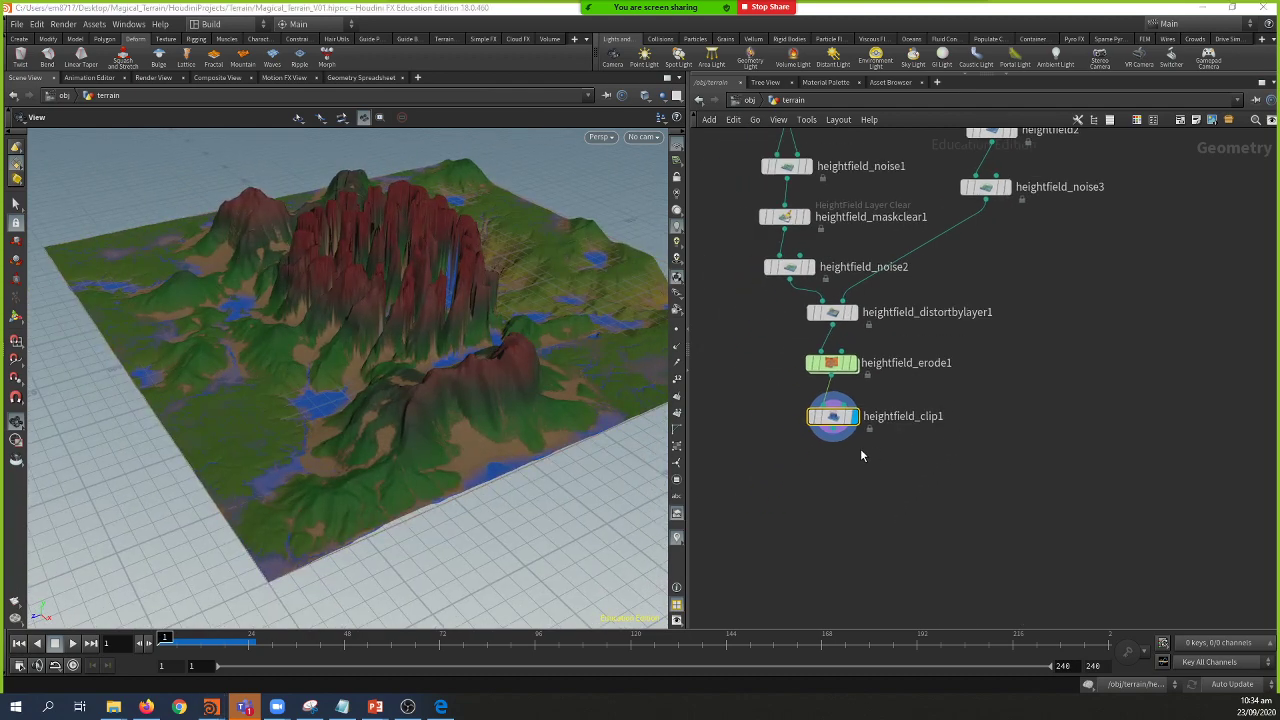
pyautogui.hotkey('alt', 'Tab')
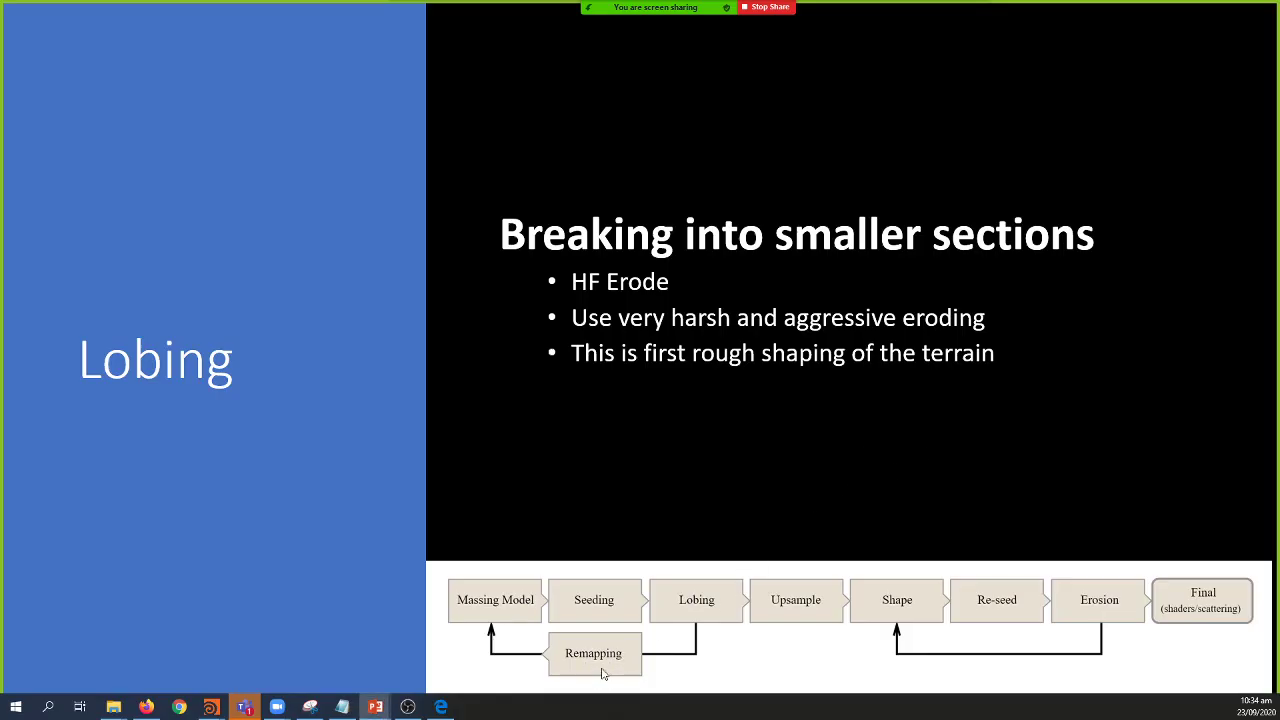
pyautogui.hotkey('alt', 'Tab')
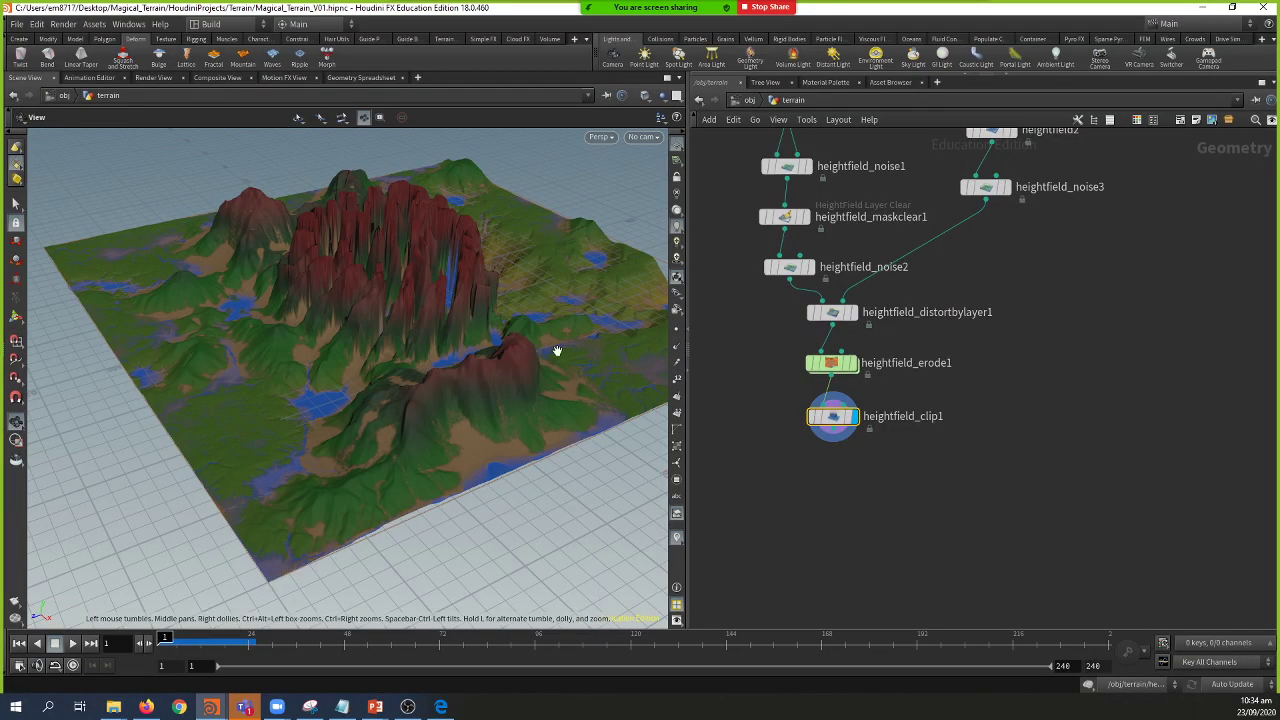
# Step: Start a wire from heightfield_clip1's output connector
pyautogui.moveTo(558, 350); pyautogui.dragTo(563, 410)
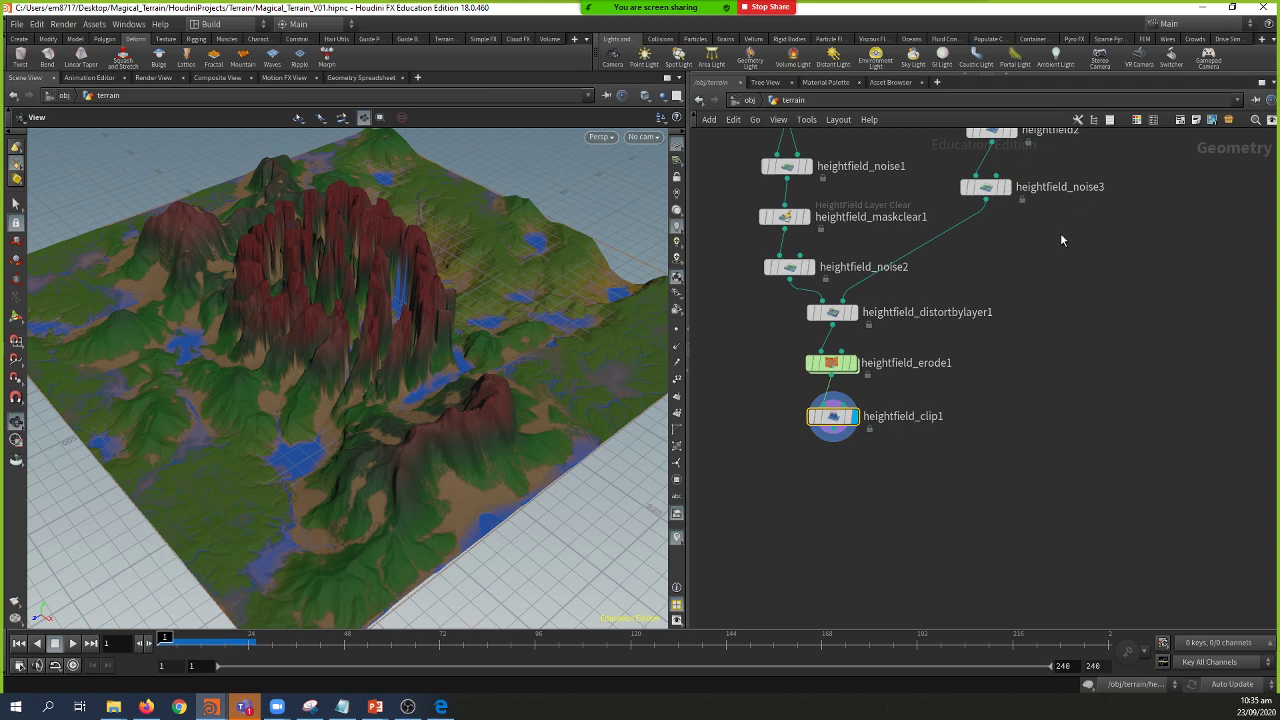
pyautogui.click(832, 432)
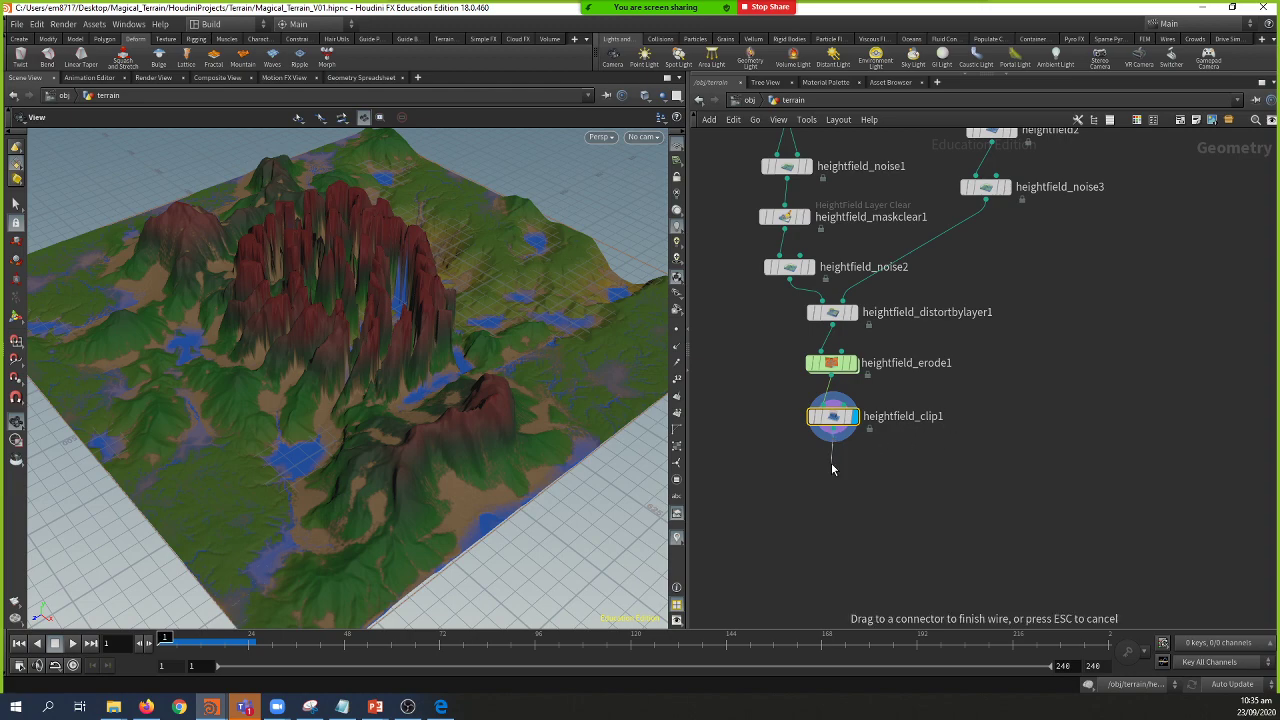
# Step: Add a HeightField Remap (hfr) below heightfield_clip1, display it, and fill ranges from terrain heights
pyautogui.click(832, 468)
pyautogui.write('hfre')
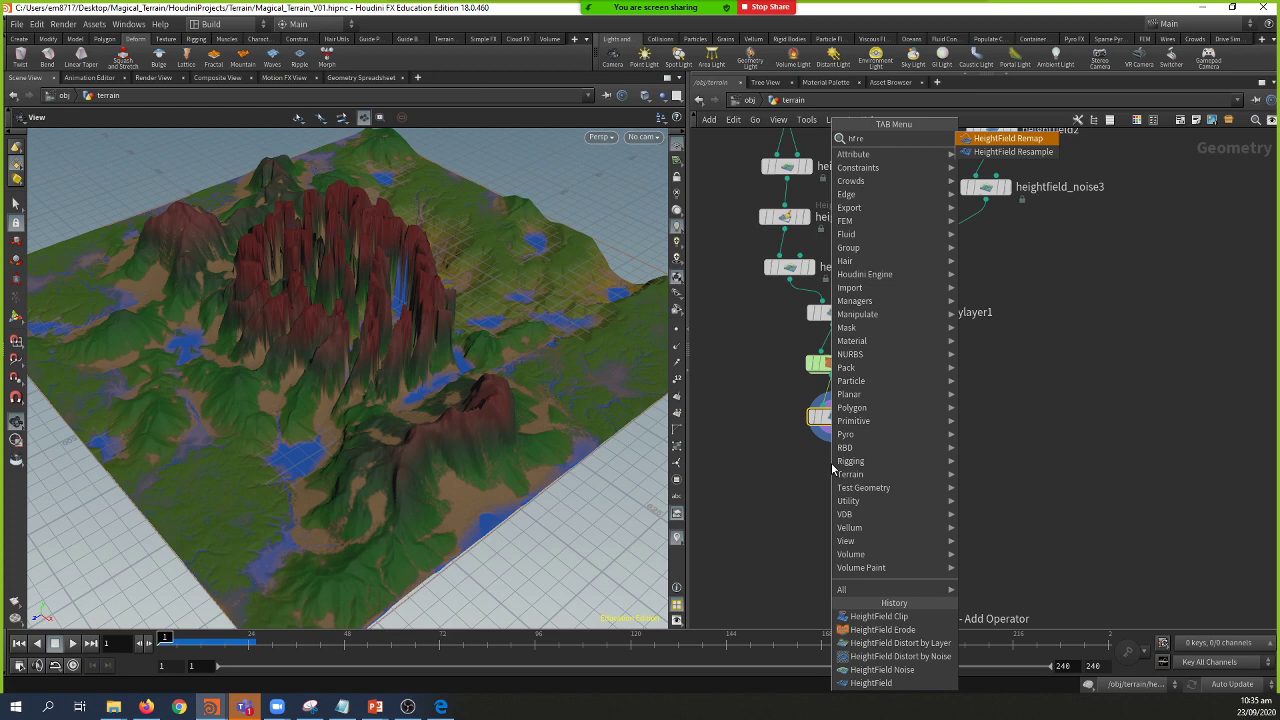
pyautogui.press('Return')
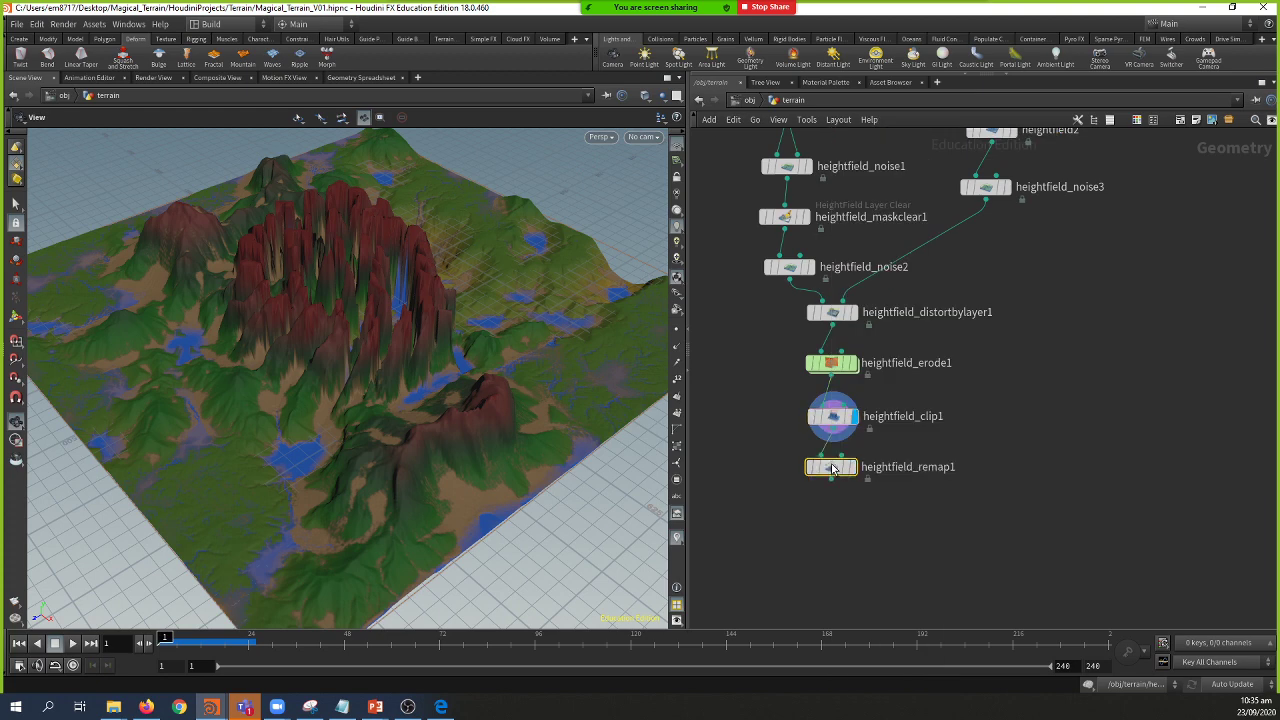
pyautogui.click(852, 467)
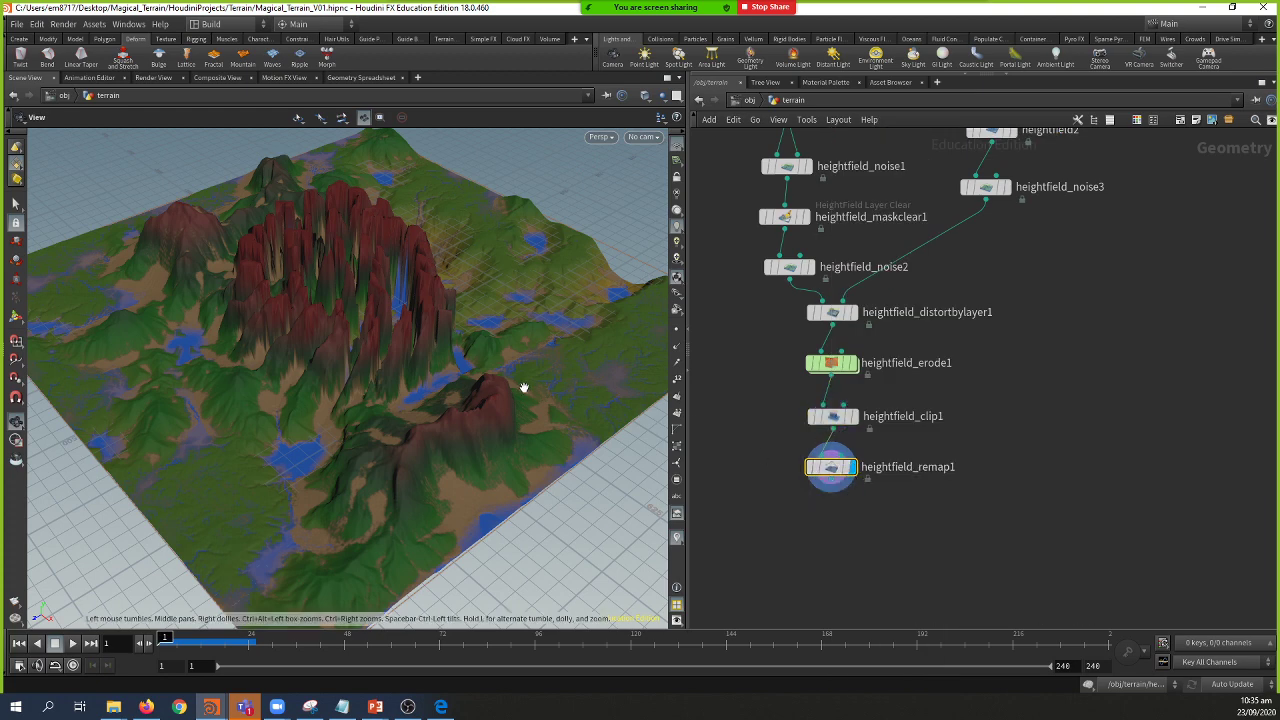
pyautogui.moveTo(830, 467); pyautogui.dragTo(823, 474)
pyautogui.press('p')
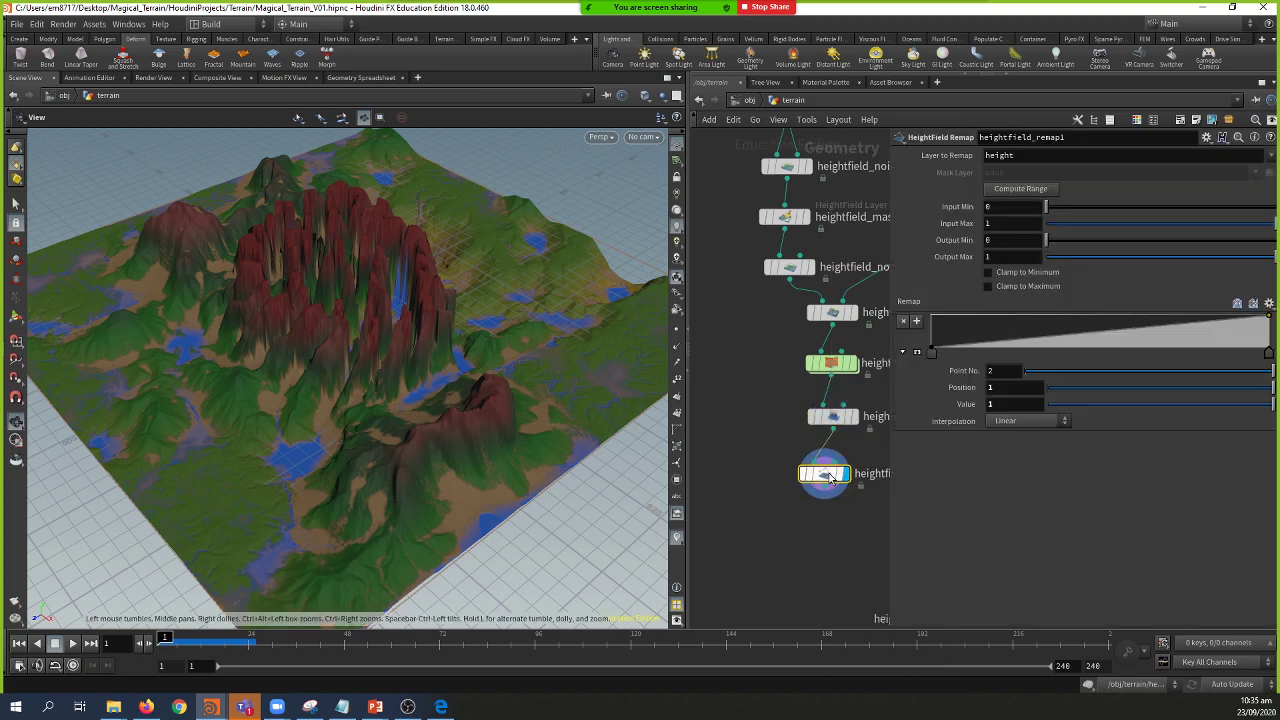
pyautogui.click(1020, 188)
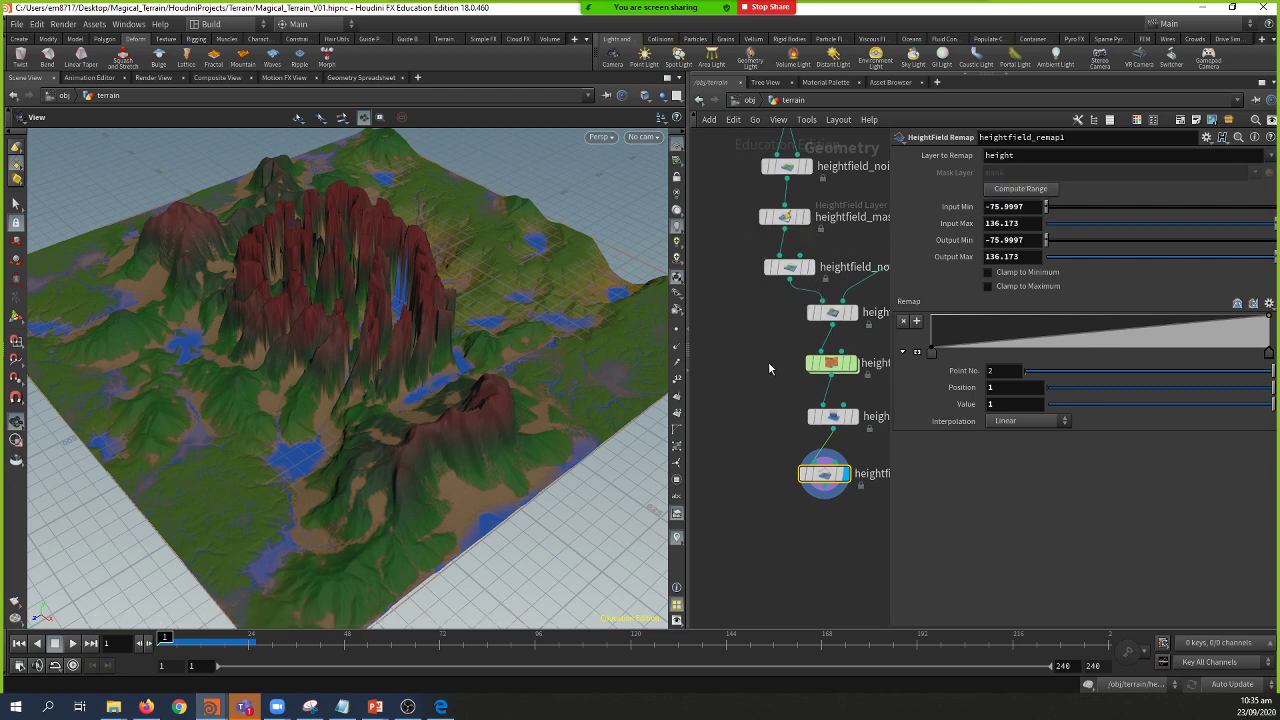
# Step: Set the remap output range to -65.7797 through 86.173 to flatten the peaks
pyautogui.moveTo(767, 370); pyautogui.dragTo(751, 380, button='middle')
pyautogui.moveTo(508, 354); pyautogui.dragTo(444, 352)
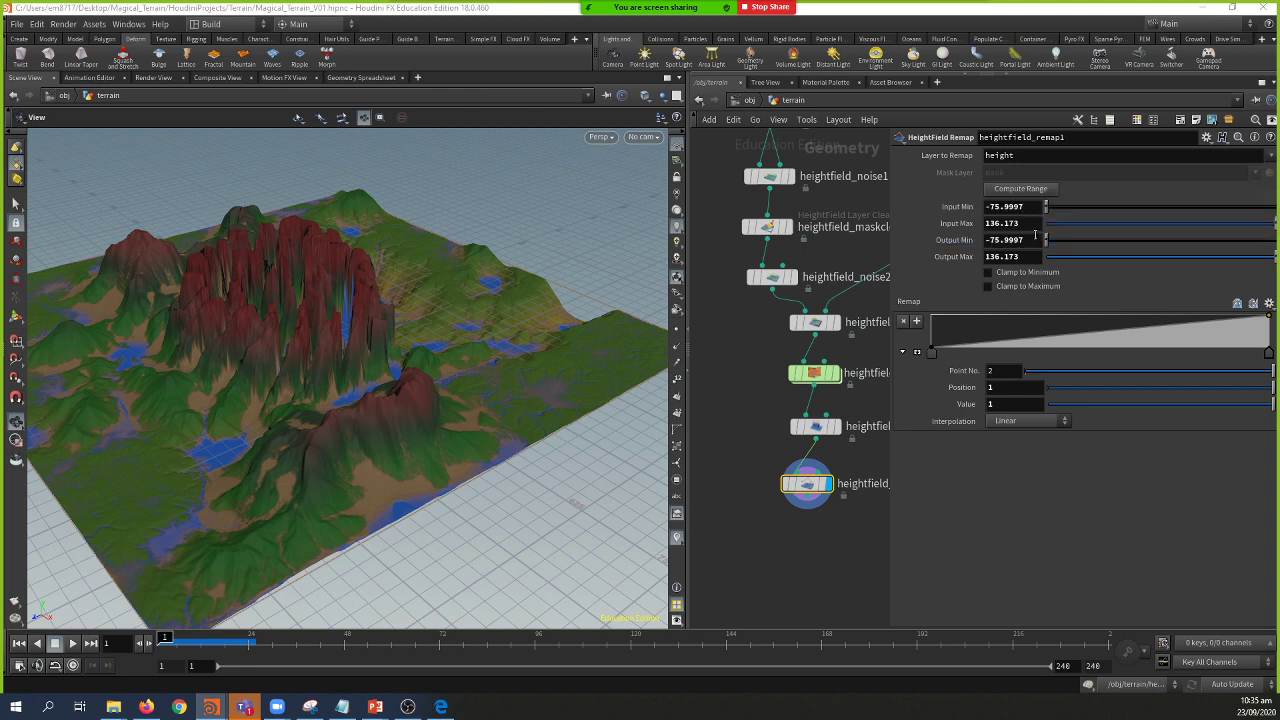
pyautogui.moveTo(764, 358); pyautogui.dragTo(740, 357, button='middle')
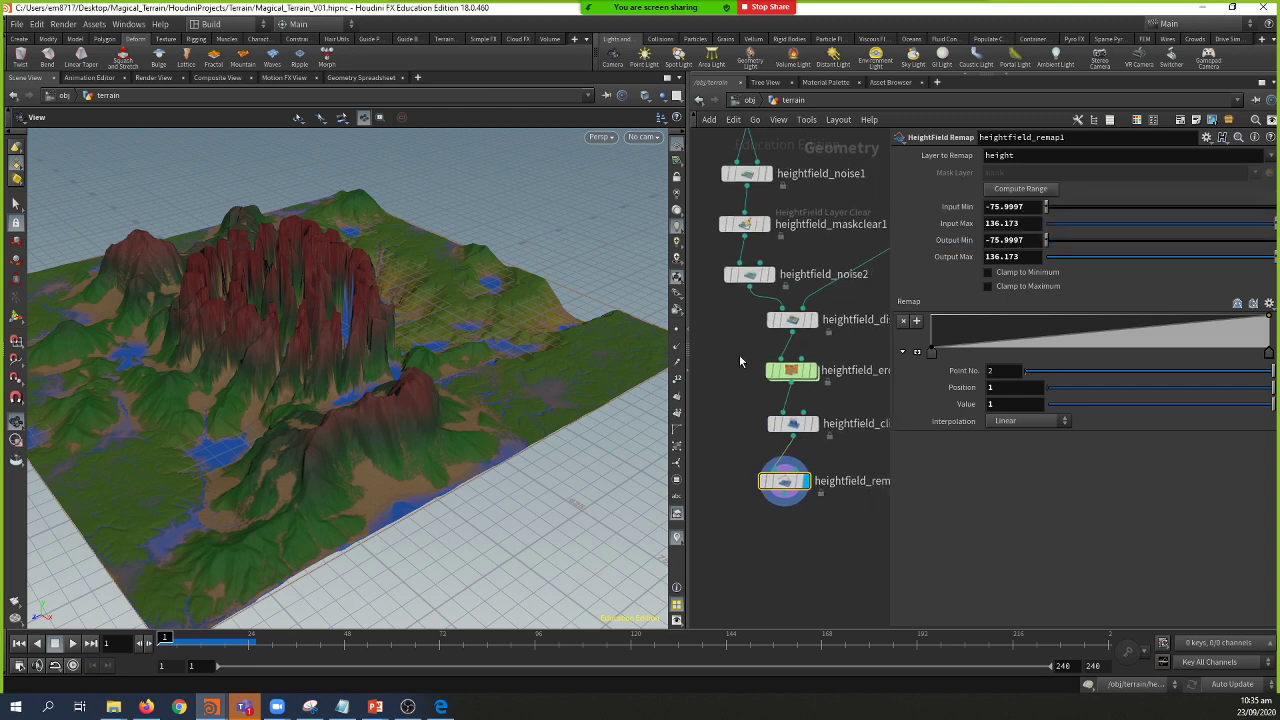
pyautogui.moveTo(686, 328); pyautogui.dragTo(650, 330)
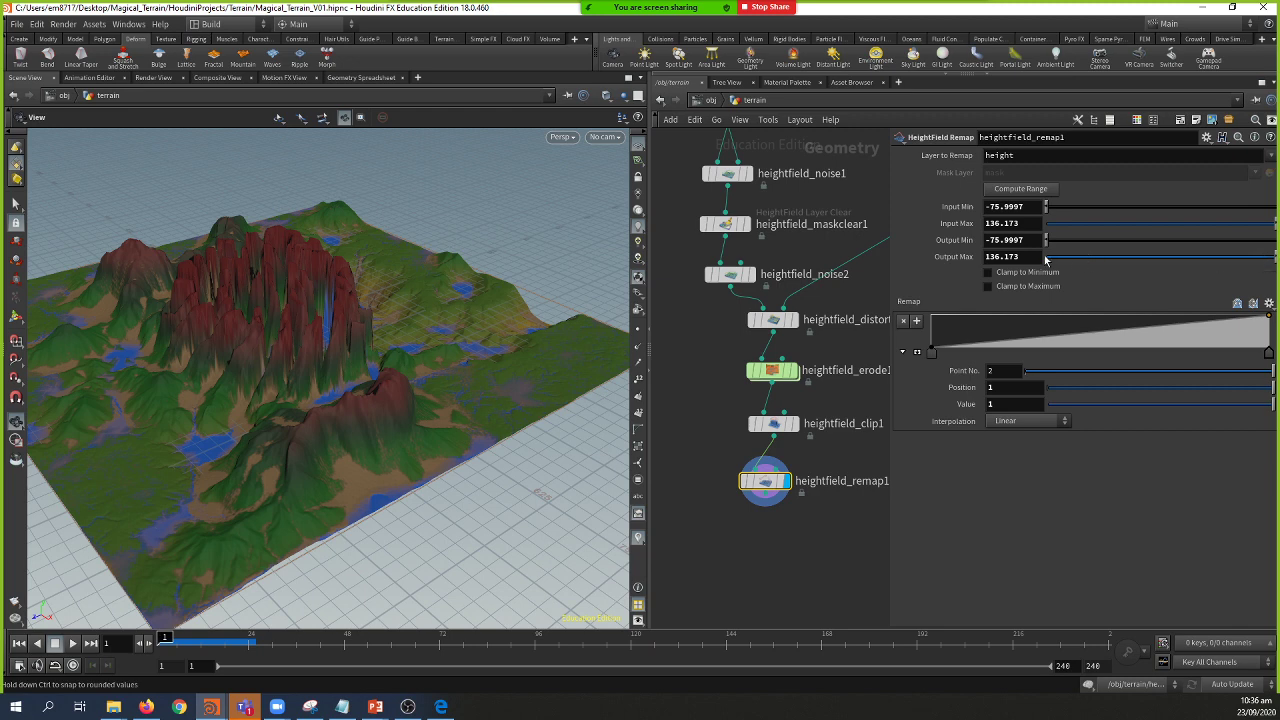
pyautogui.moveTo(1022, 257); pyautogui.dragTo(726, 345, button='middle')
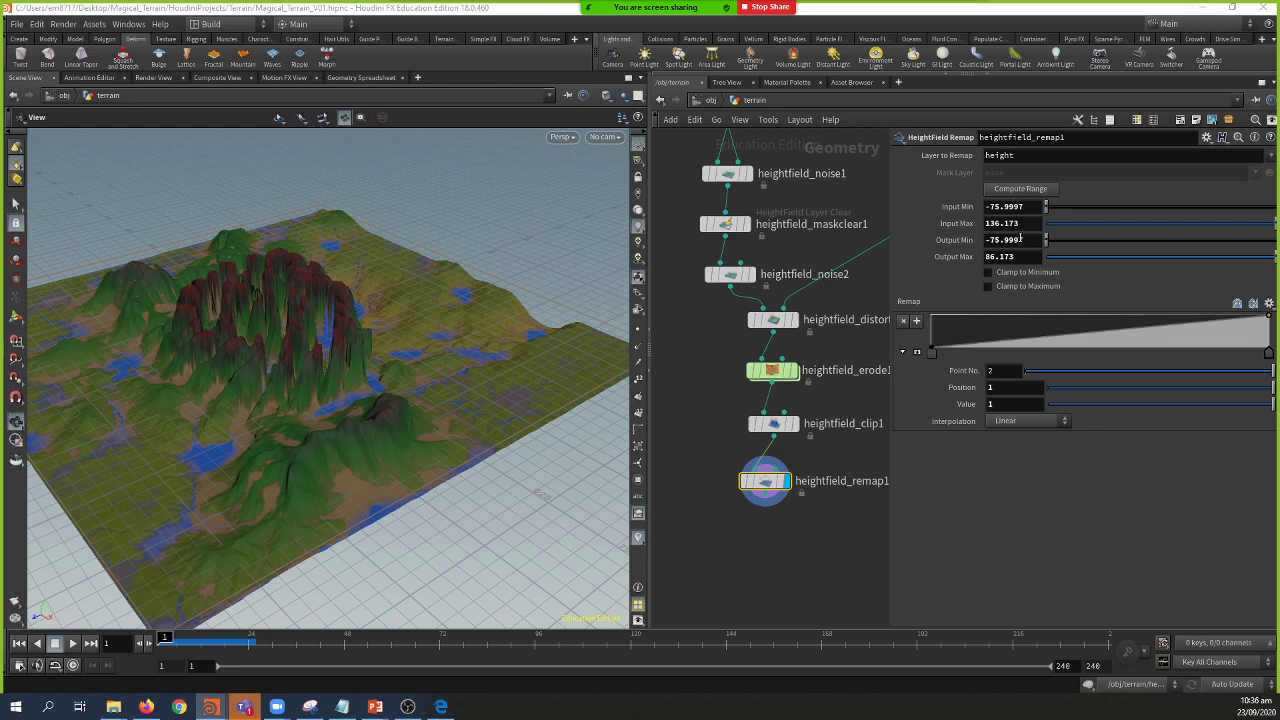
pyautogui.moveTo(1020, 238); pyautogui.dragTo(1019, 258, button='middle')
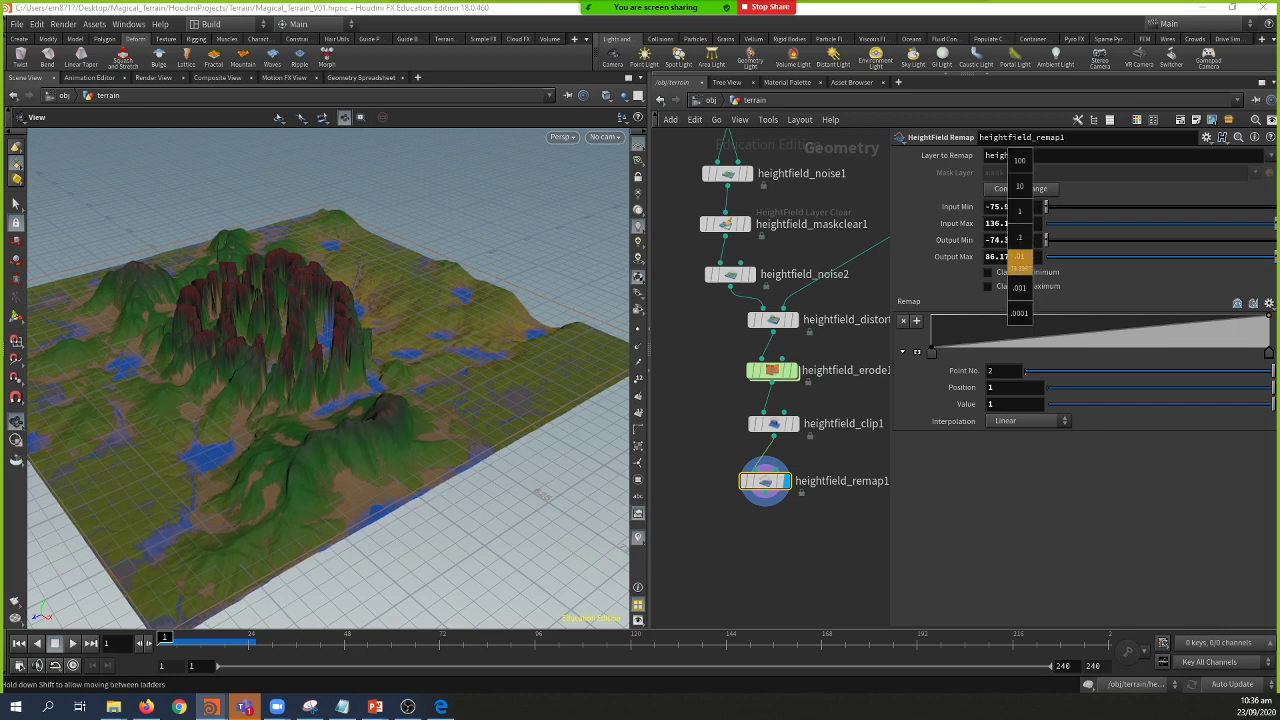
pyautogui.moveTo(36, 352); pyautogui.dragTo(1087, 228, button='middle')
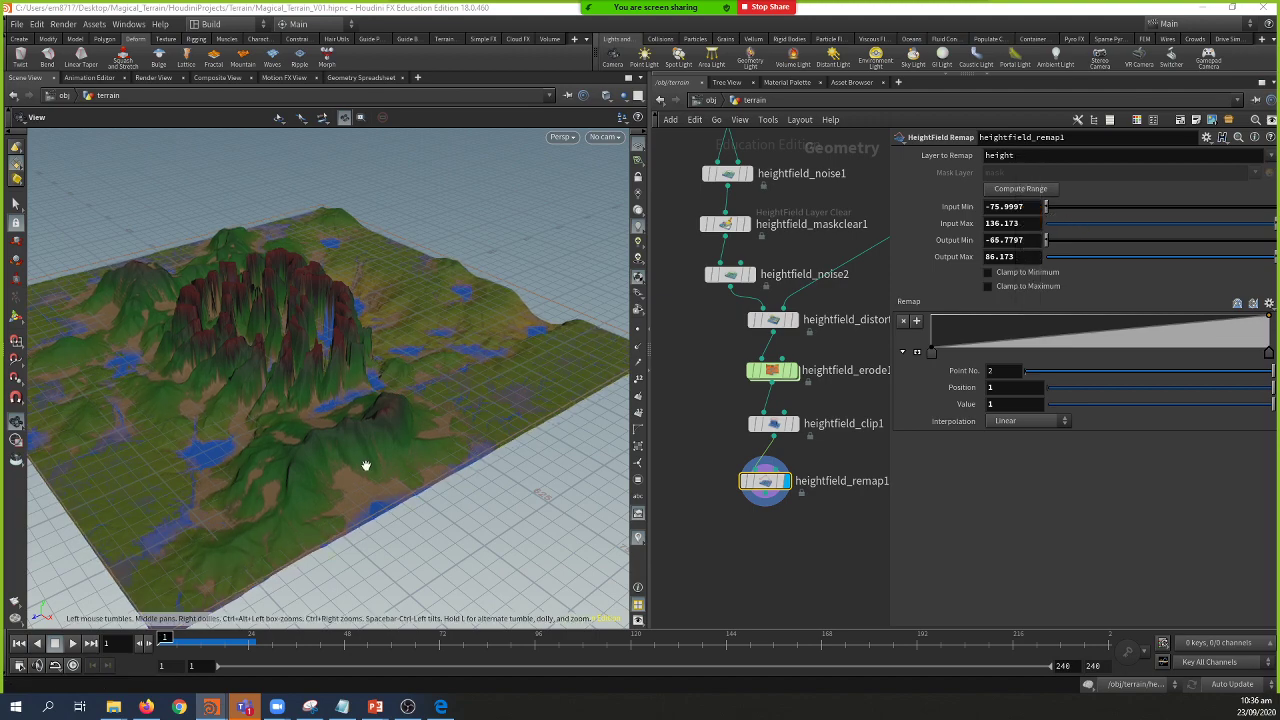
pyautogui.moveTo(357, 449); pyautogui.dragTo(300, 381)
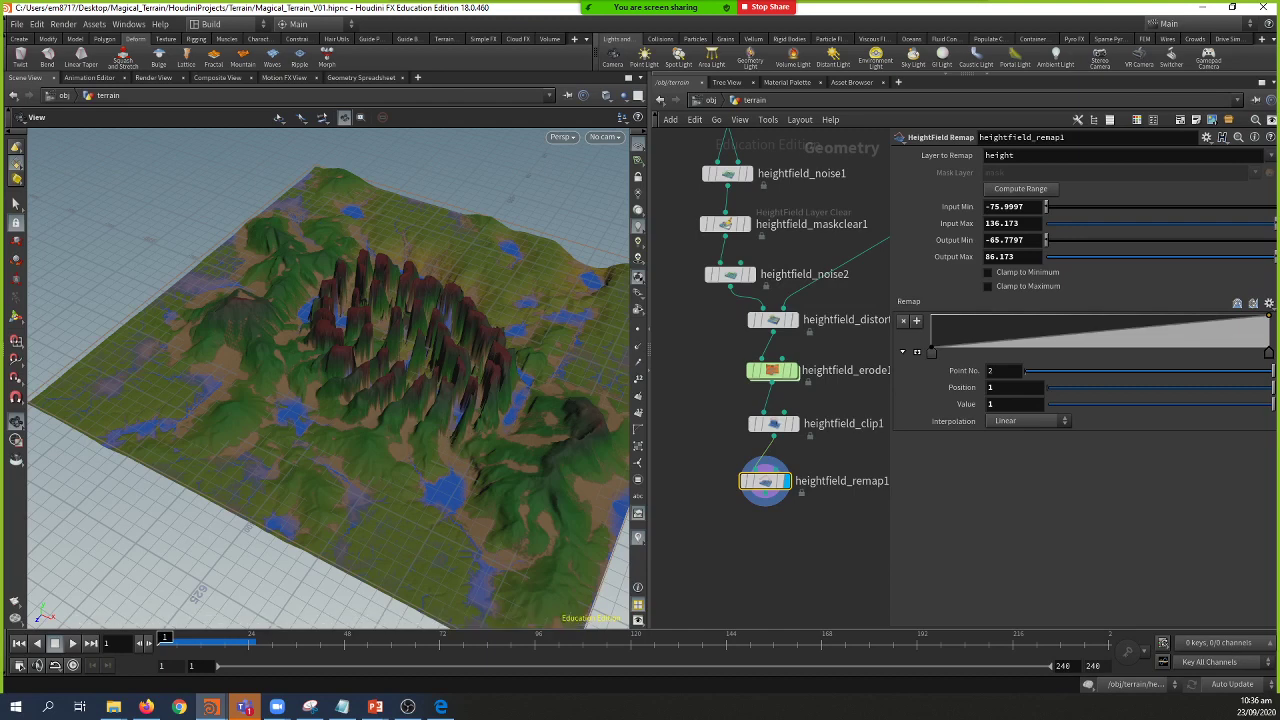
pyautogui.moveTo(352, 494); pyautogui.dragTo(334, 449)
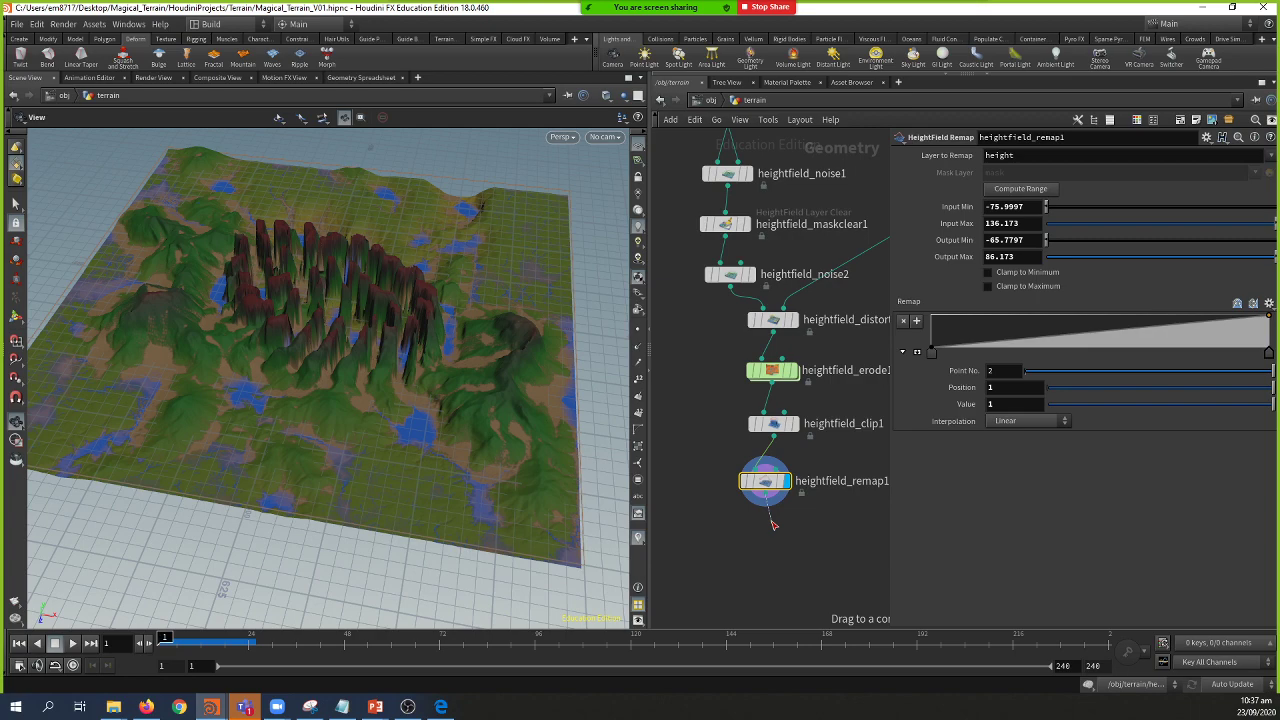
pyautogui.press('Tab')
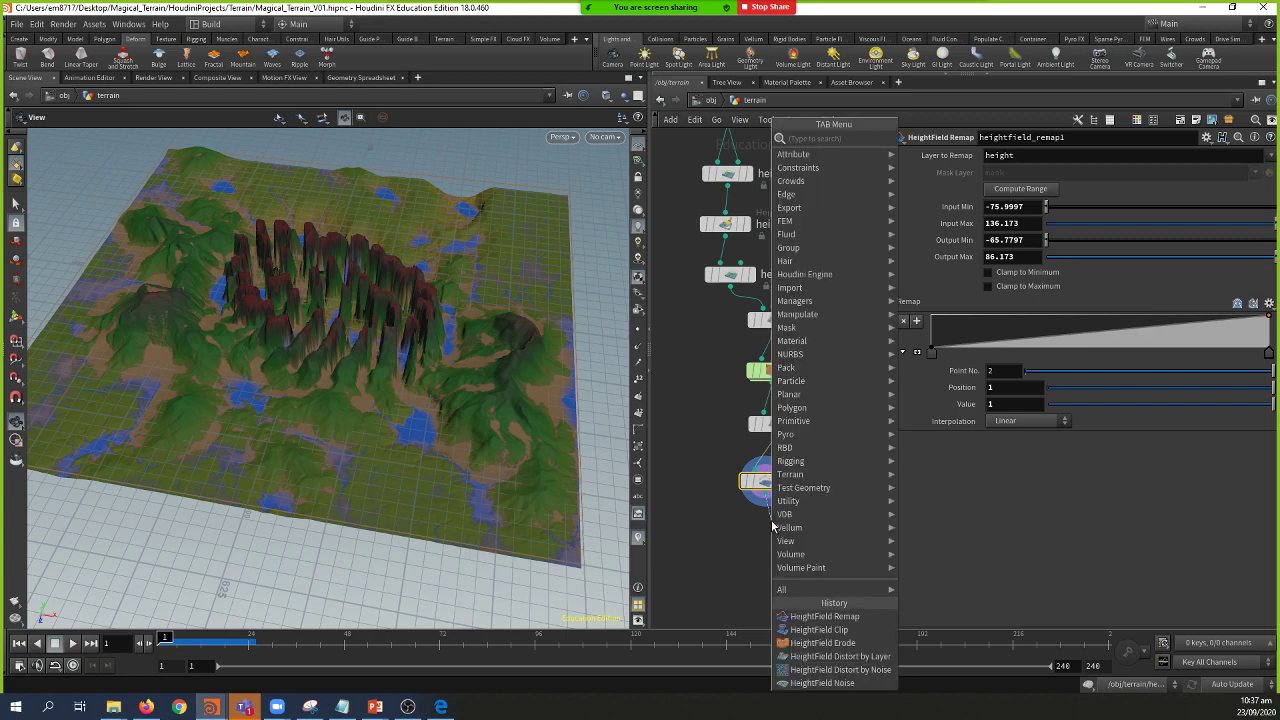
# Step: Add a HeightField Mask Clear node below heightfield_remap1 to clear the mask layer to 0
pyautogui.write('hfc')
pyautogui.press('Down')
pyautogui.press('Down')
pyautogui.press('Down')
pyautogui.press('Down')
pyautogui.press('Down')
pyautogui.press('Down')
pyautogui.press('Down')
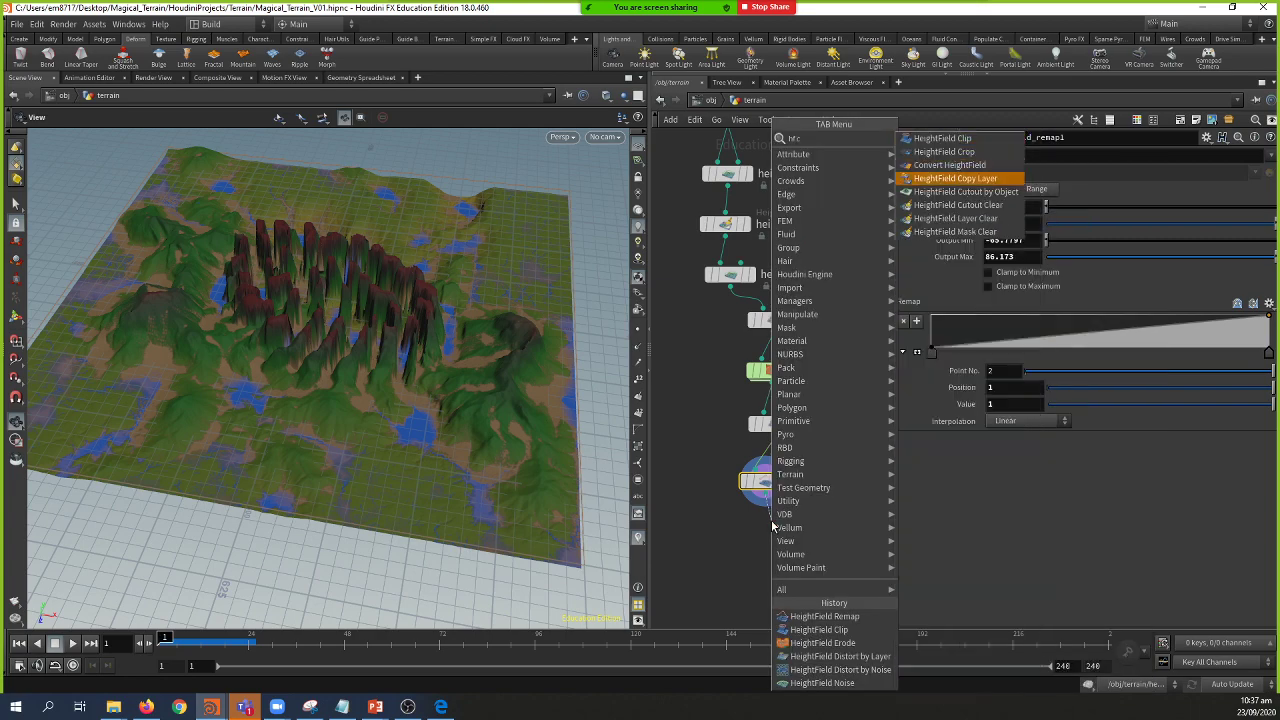
pyautogui.press('Escape')
pyautogui.click(772, 526)
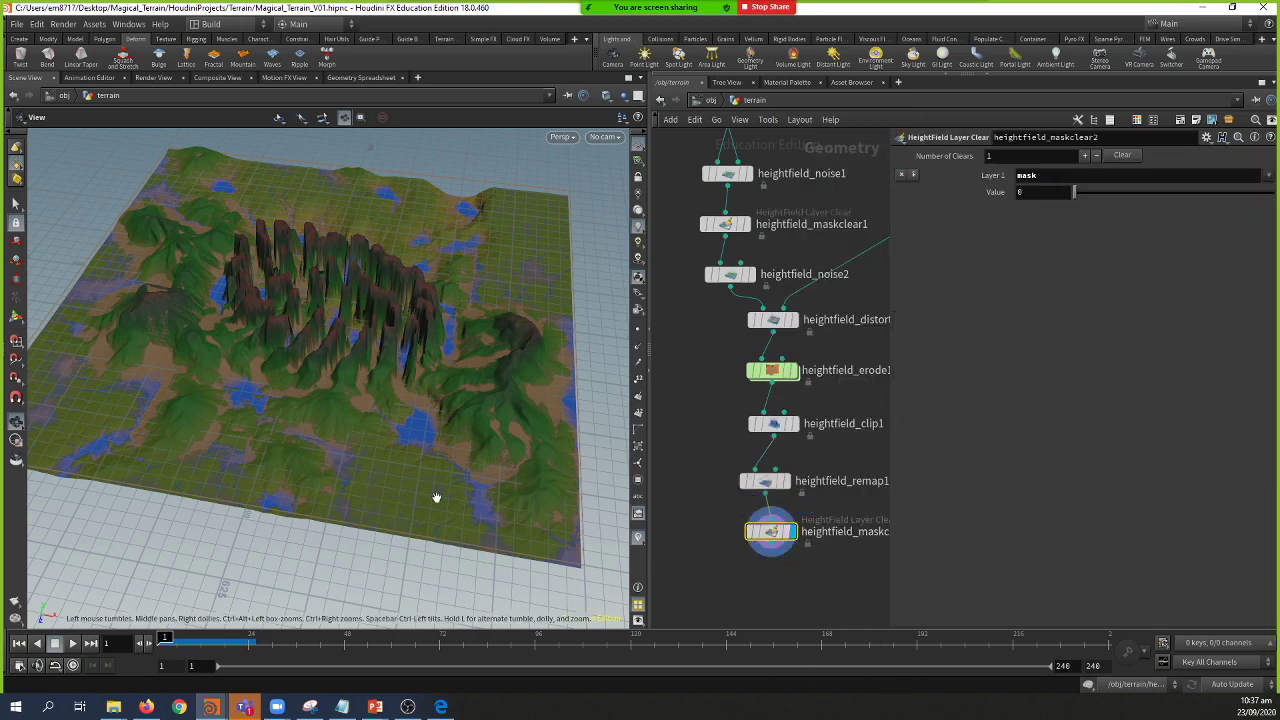
pyautogui.moveTo(430, 480); pyautogui.dragTo(368, 414)
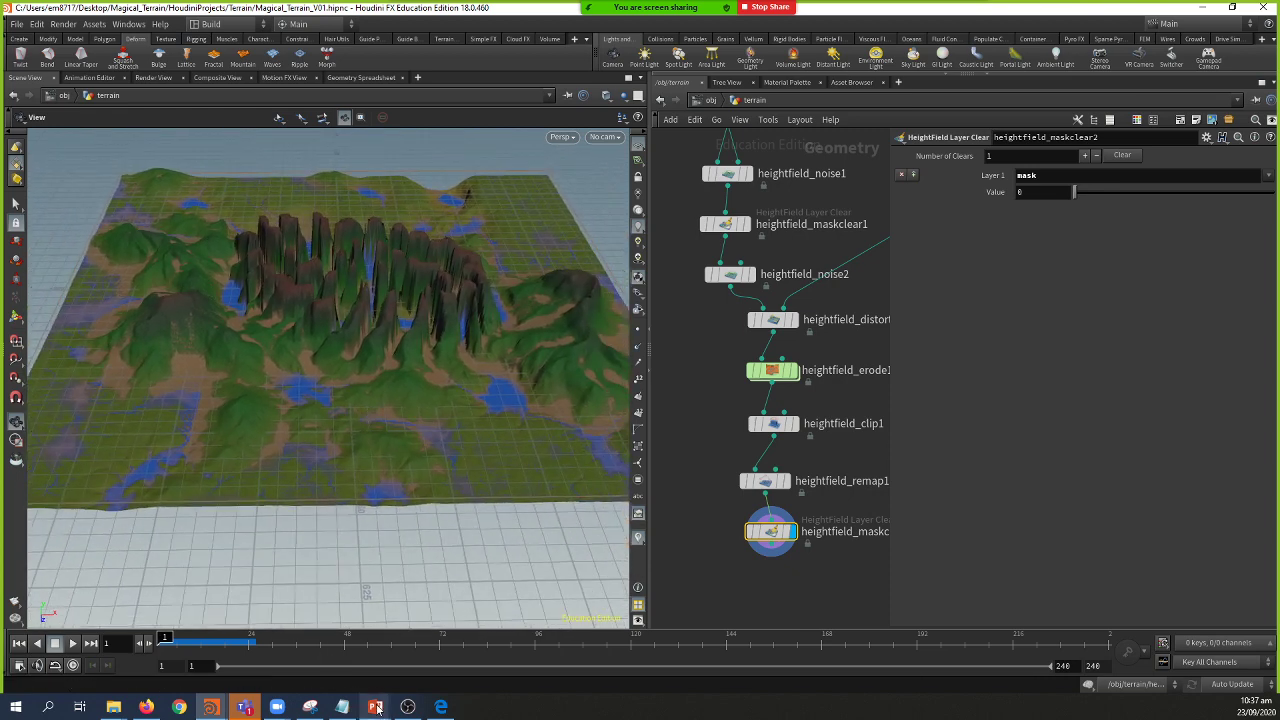
# Step: Show the Lobing stage slide in PowerPoint, then return to the Houdini terrain
pyautogui.moveTo(375, 705)
pyautogui.click(398, 660)
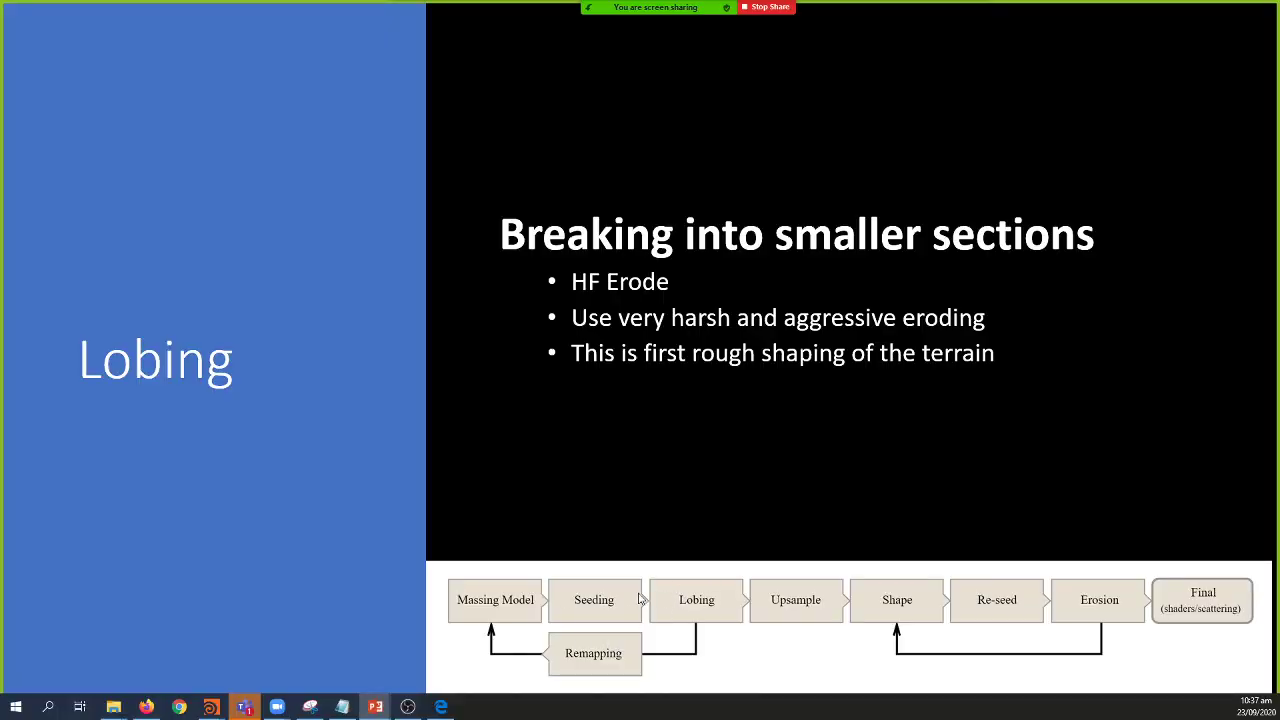
pyautogui.hotkey('alt', 'Tab')
# Step: Orbit and dolly in close to inspect the eroded mountain ridge and its water pools
pyautogui.moveTo(396, 420); pyautogui.dragTo(372, 477)
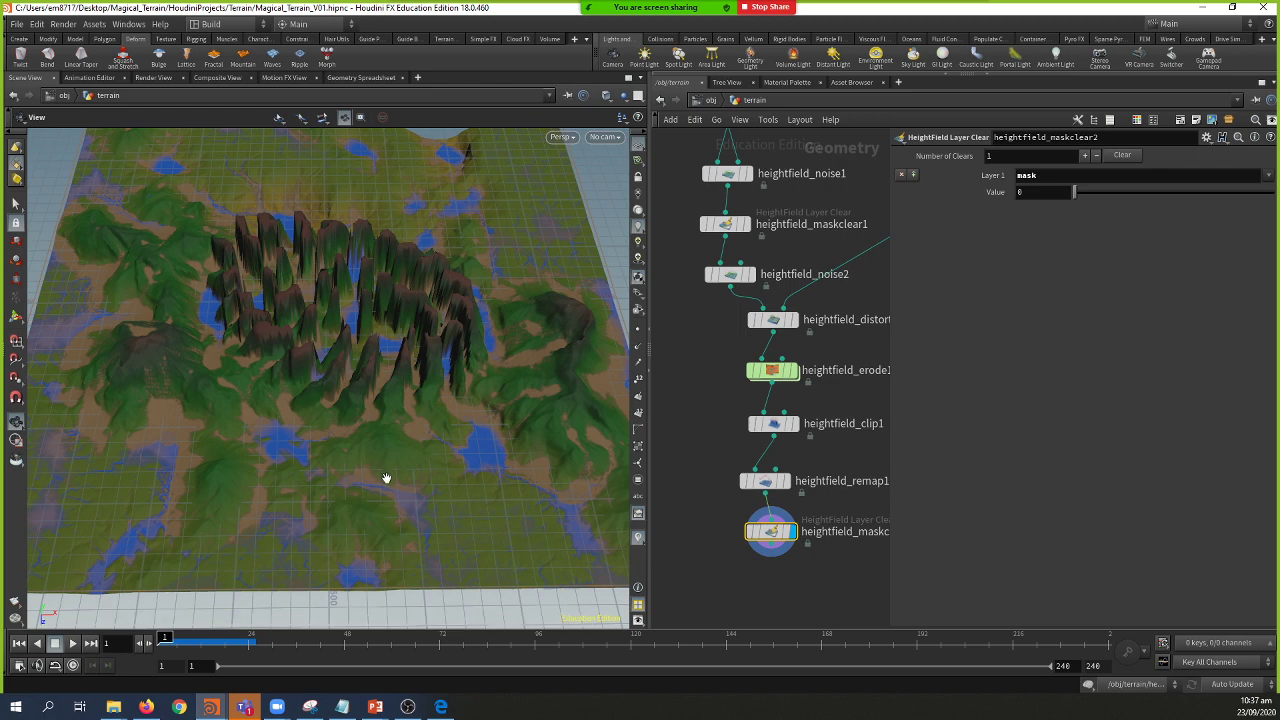
pyautogui.moveTo(765, 564); pyautogui.dragTo(753, 466, button='middle')
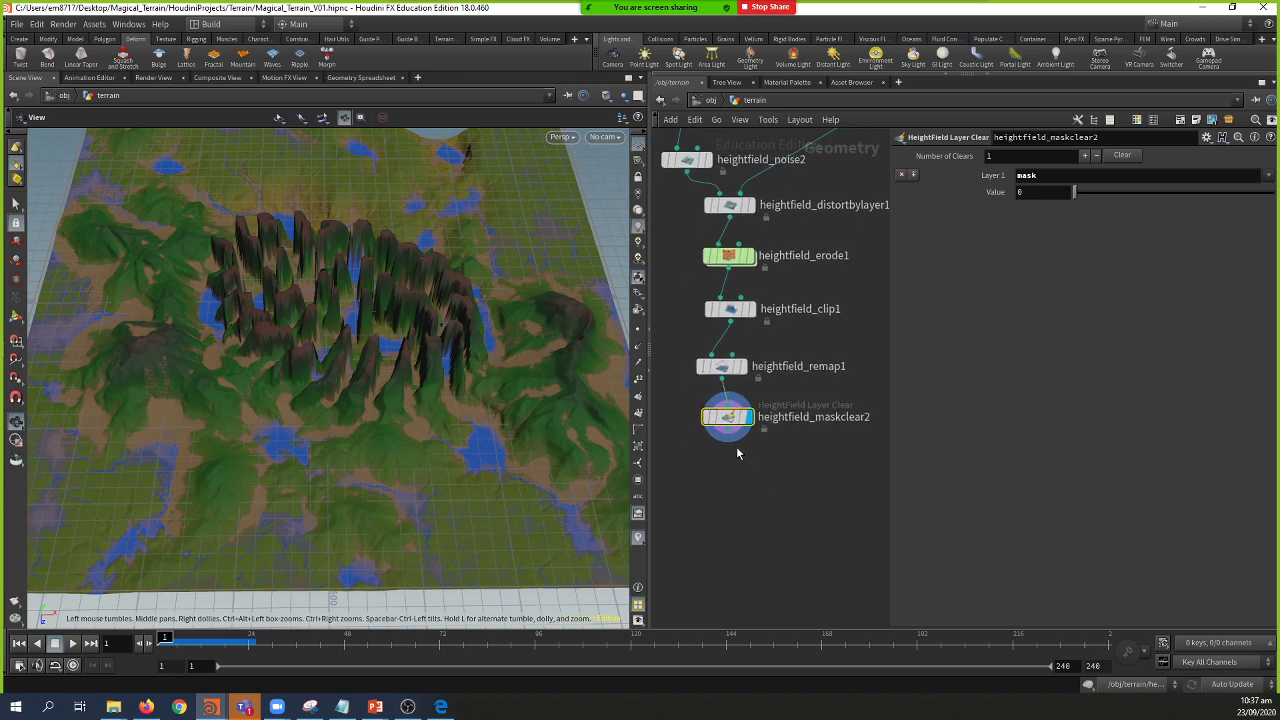
pyautogui.moveTo(555, 438); pyautogui.dragTo(421, 474)
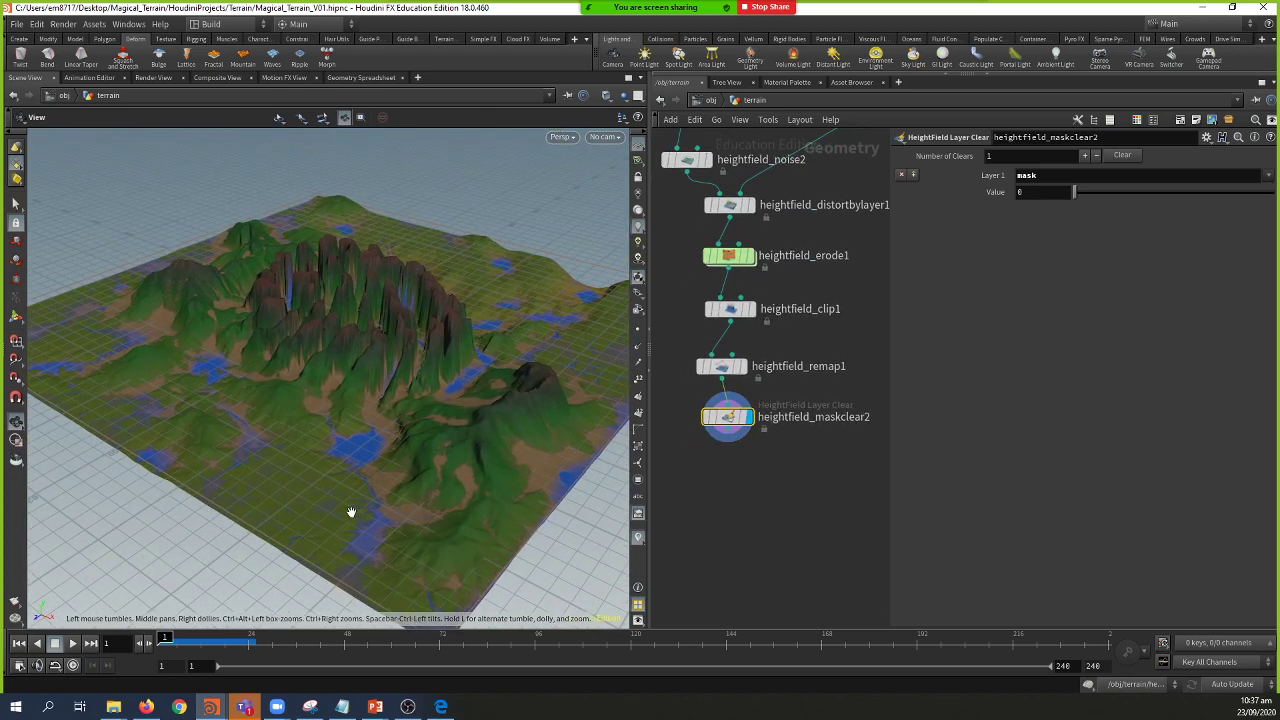
pyautogui.moveTo(351, 512); pyautogui.dragTo(294, 457)
pyautogui.moveTo(294, 457); pyautogui.dragTo(347, 544, button='right')
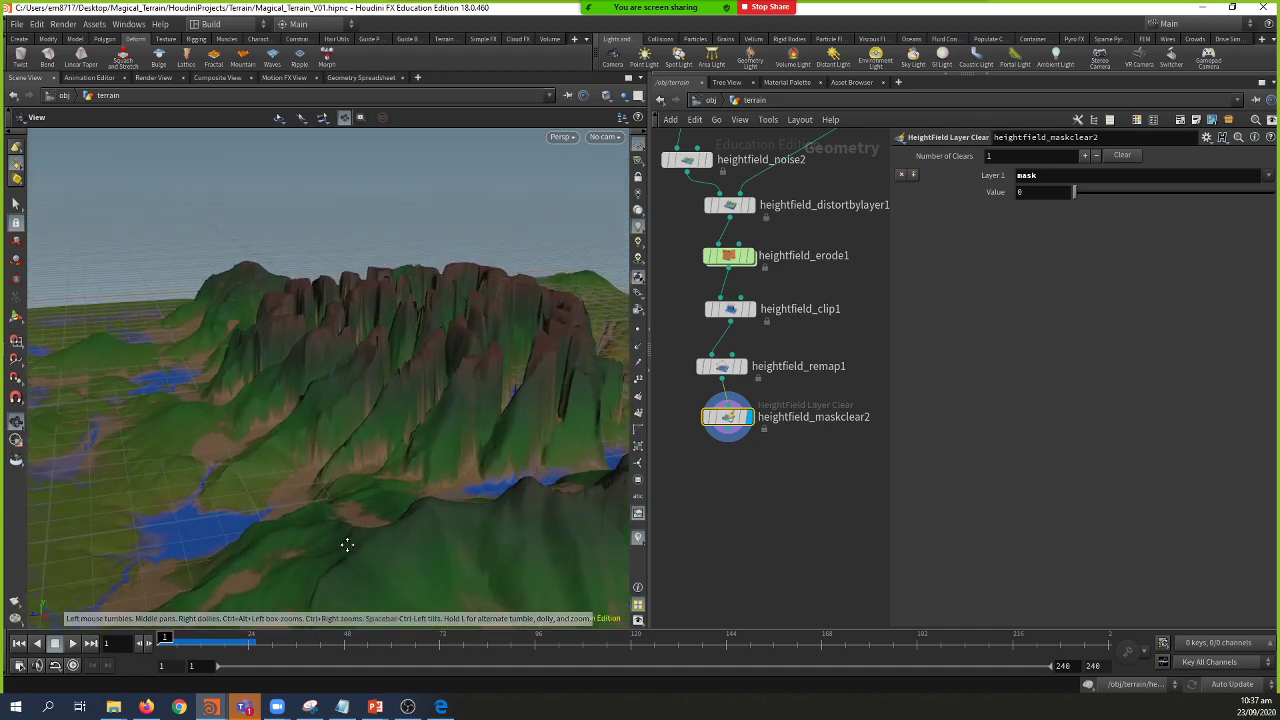
pyautogui.moveTo(127, 708)
pyautogui.moveTo(240, 387); pyautogui.dragTo(284, 418)
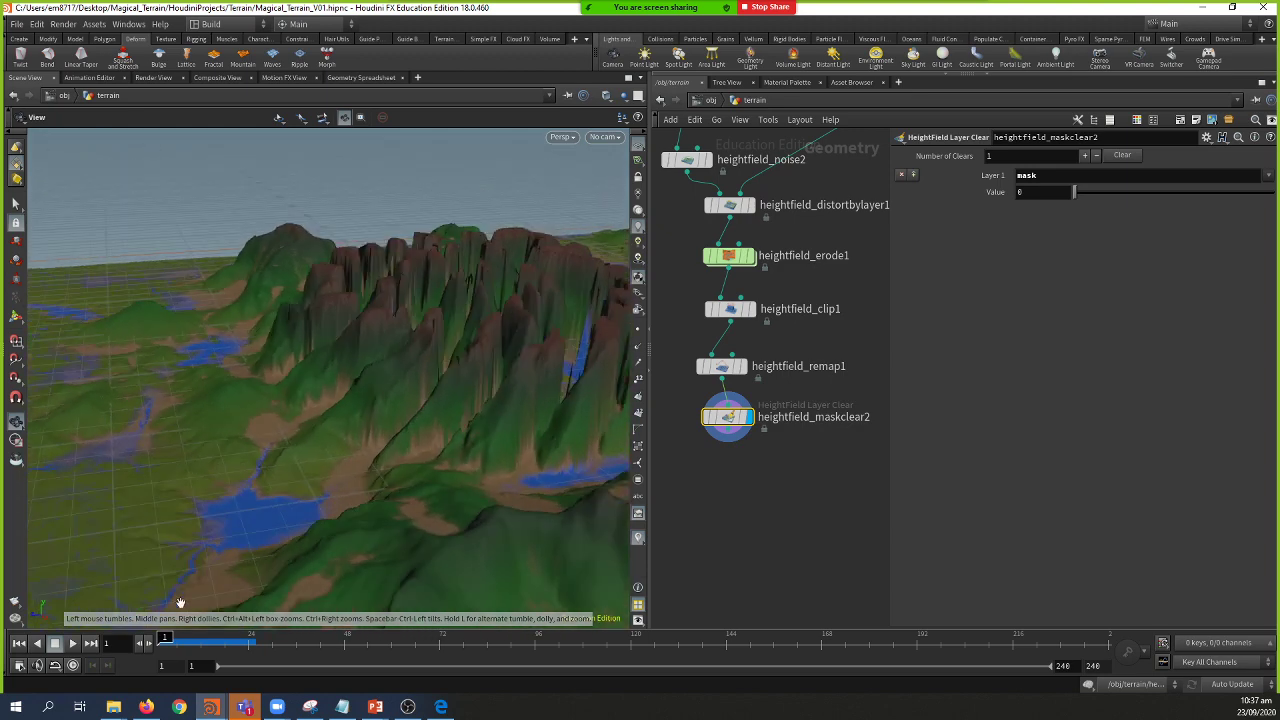
# Step: Bring up the S046E166 folder and navigate from Support Data through Resources into CG Models
pyautogui.click(203, 664)
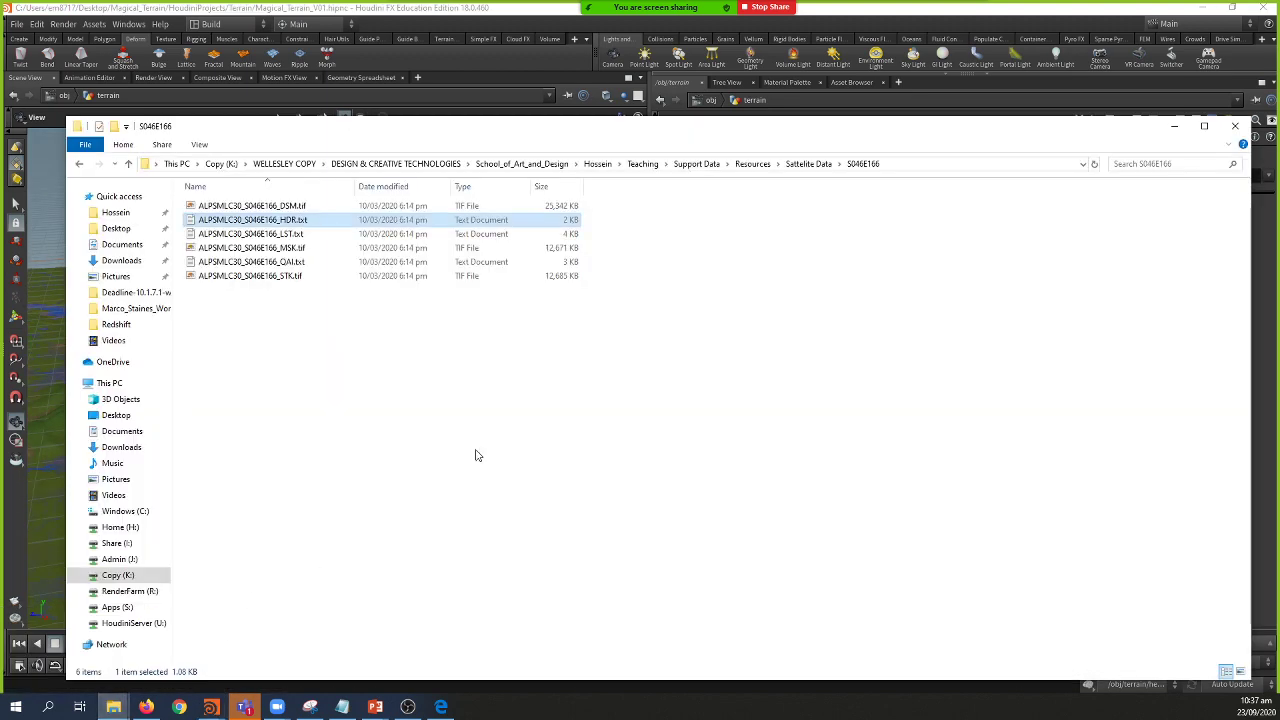
pyautogui.click(696, 164)
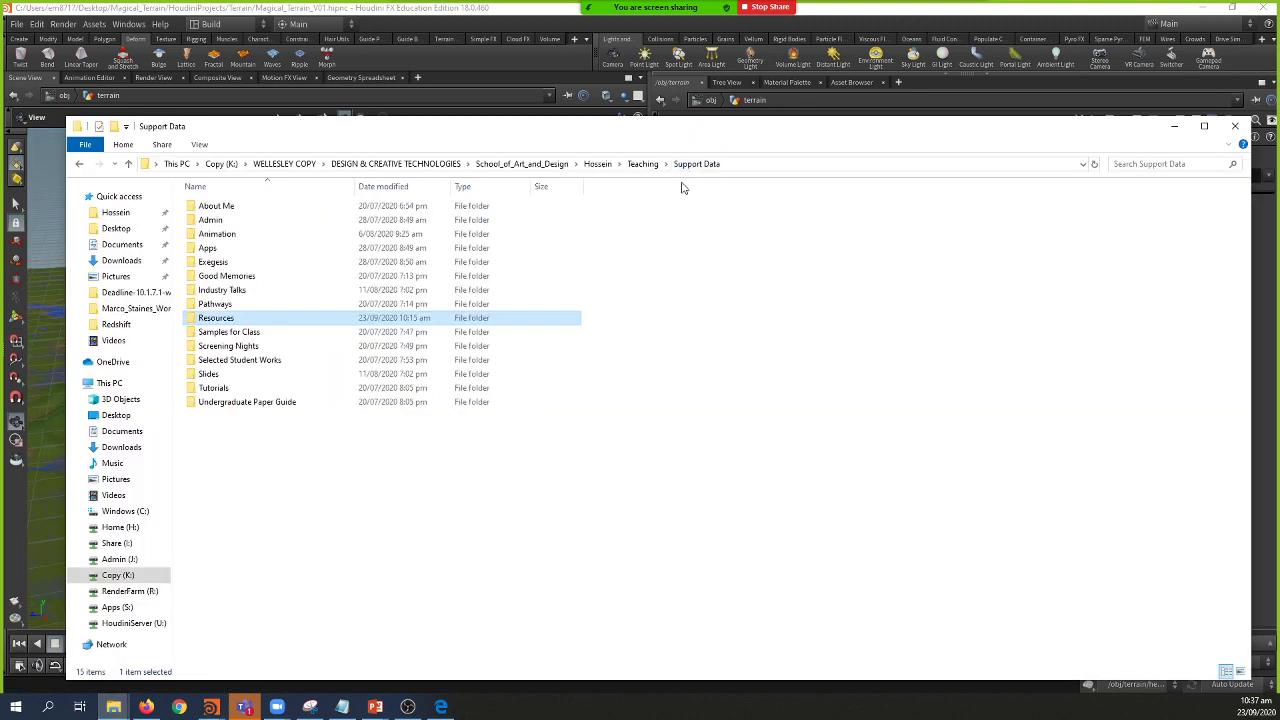
pyautogui.doubleClick(258, 318)
pyautogui.doubleClick(260, 220)
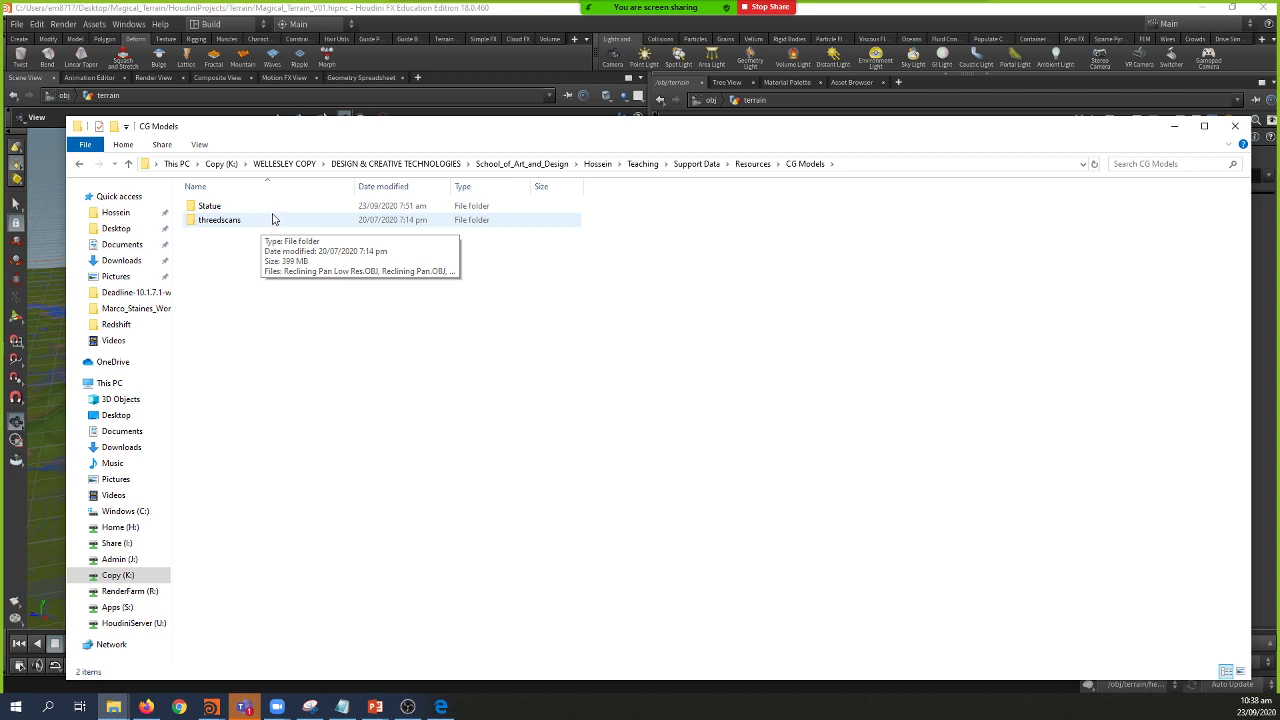
pyautogui.moveTo(146, 706)
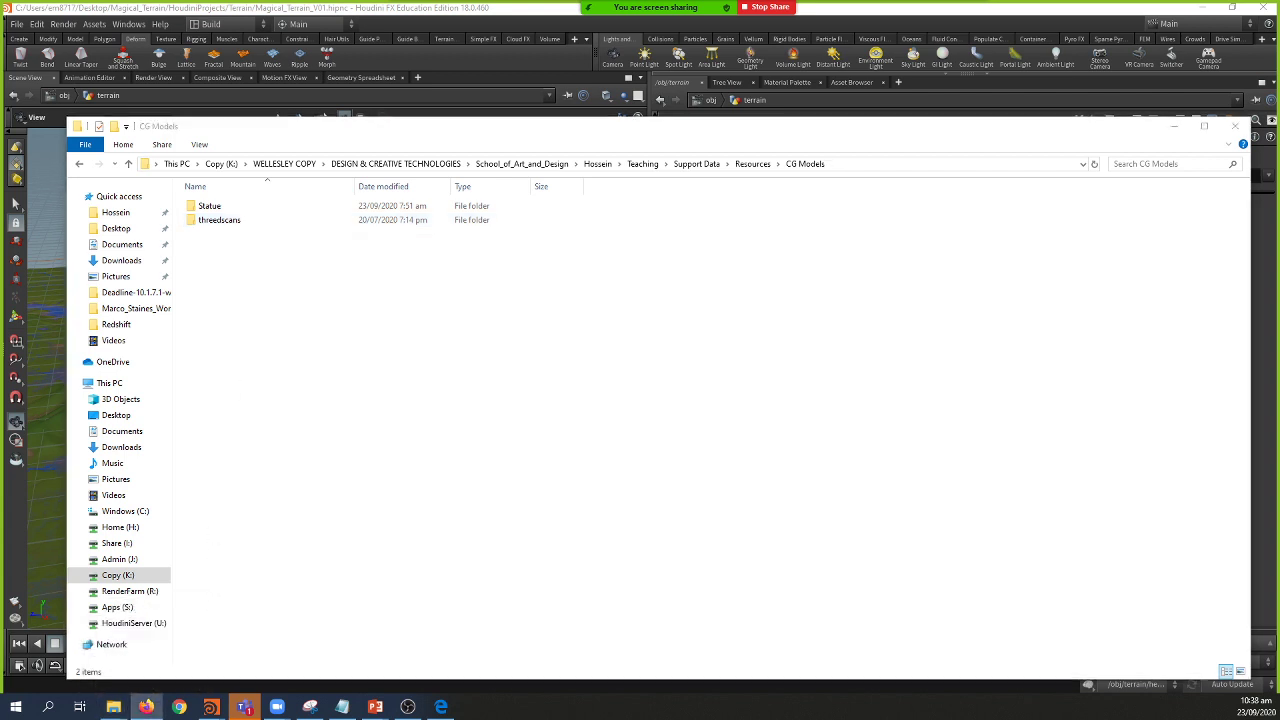
# Step: Search 'three d scan' and proceed past the certificate warning to threedscans.com
pyautogui.click(427, 164)
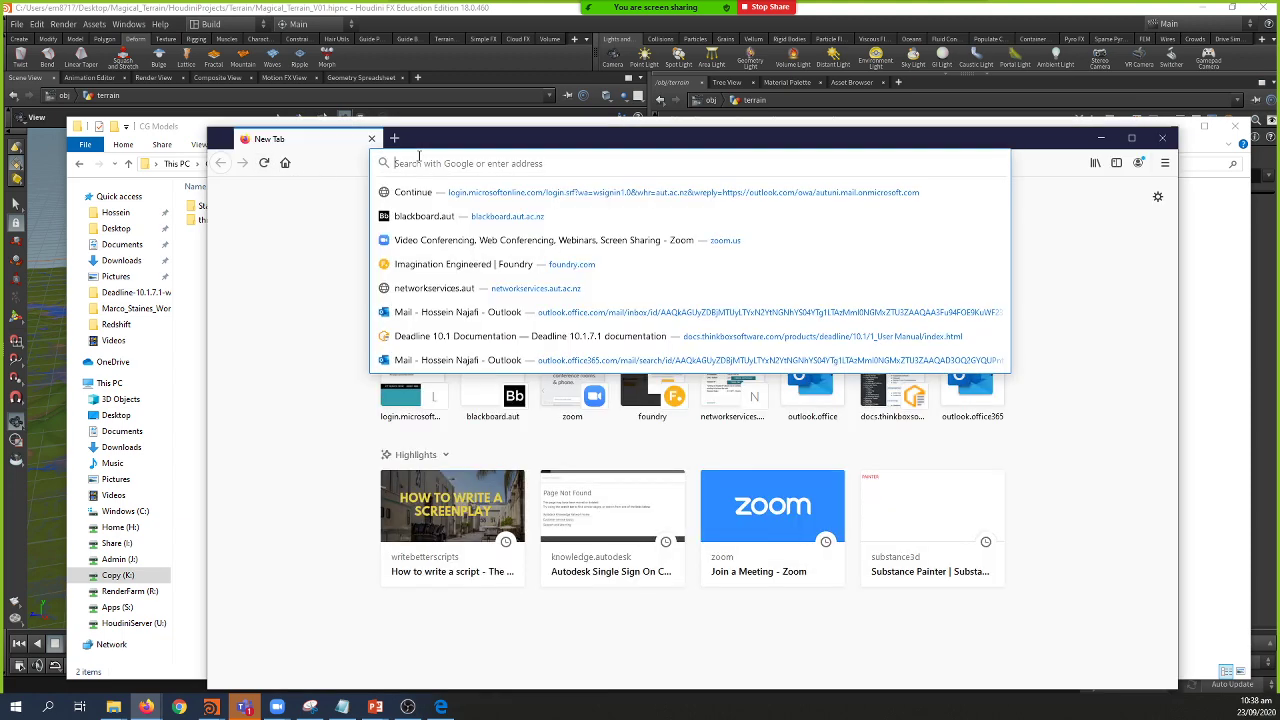
pyautogui.write('three d s')
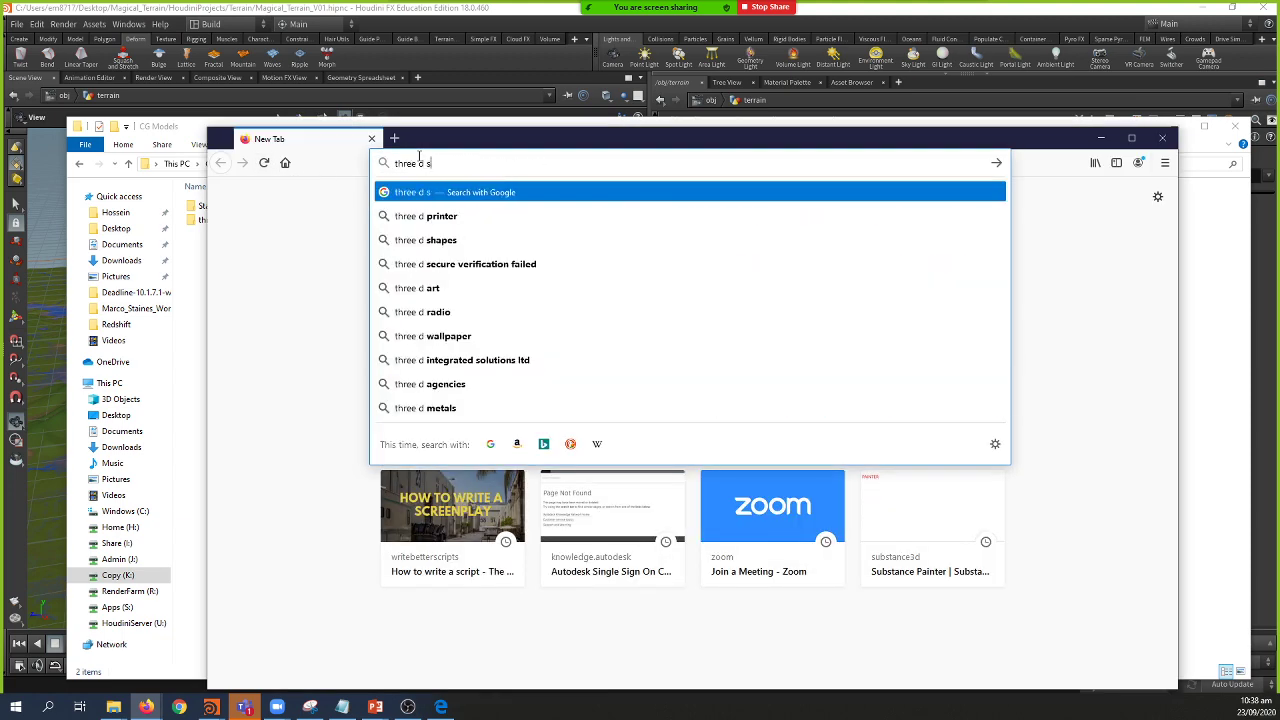
pyautogui.write('can')
pyautogui.press('Return')
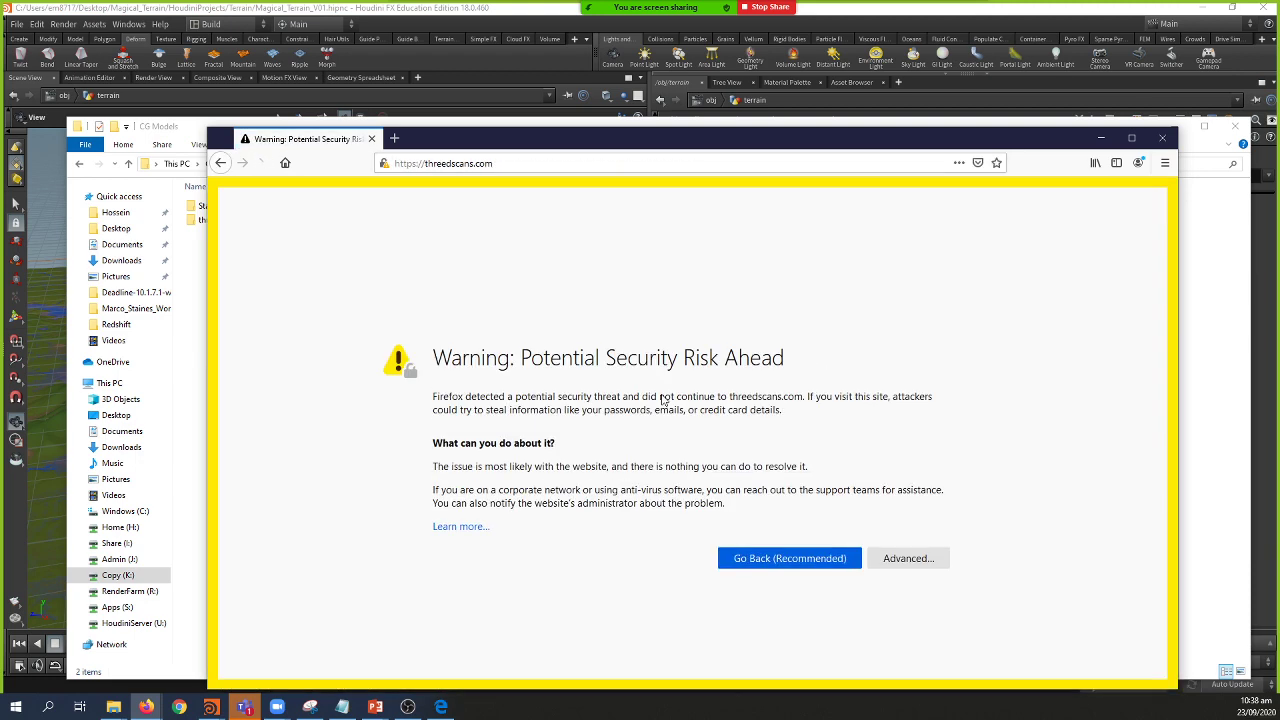
pyautogui.click(474, 527)
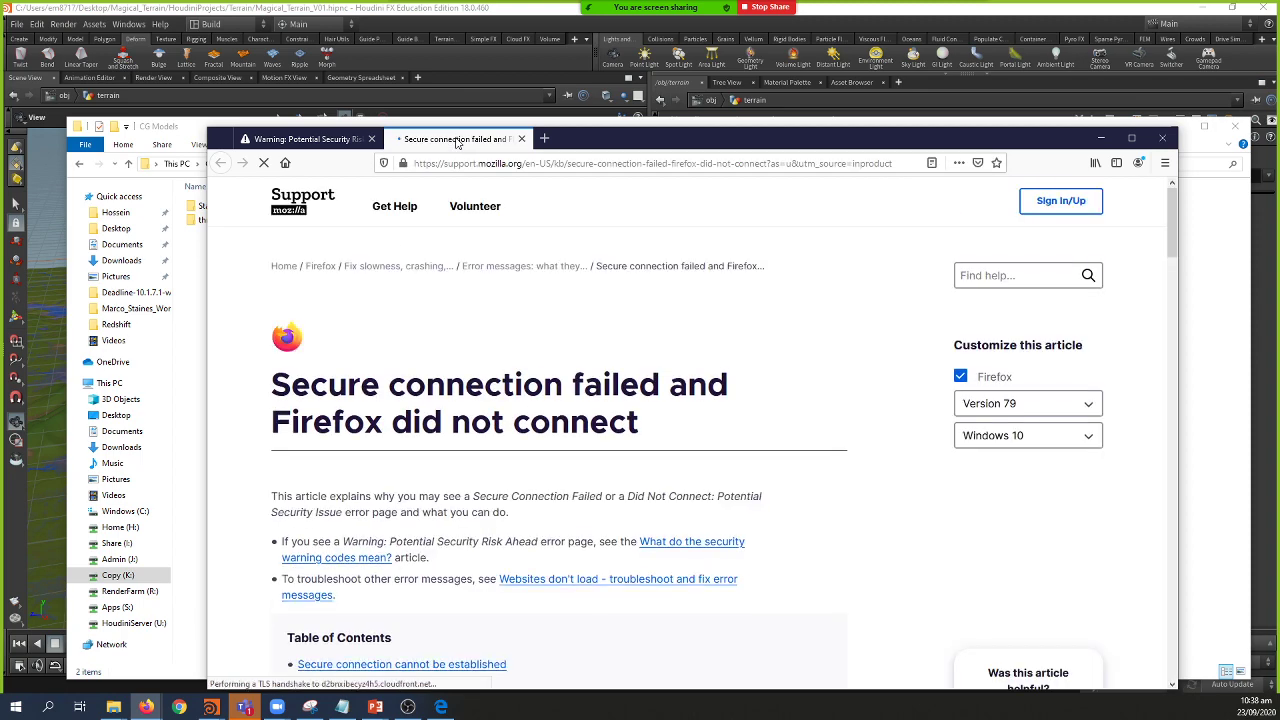
pyautogui.click(521, 138)
pyautogui.click(903, 558)
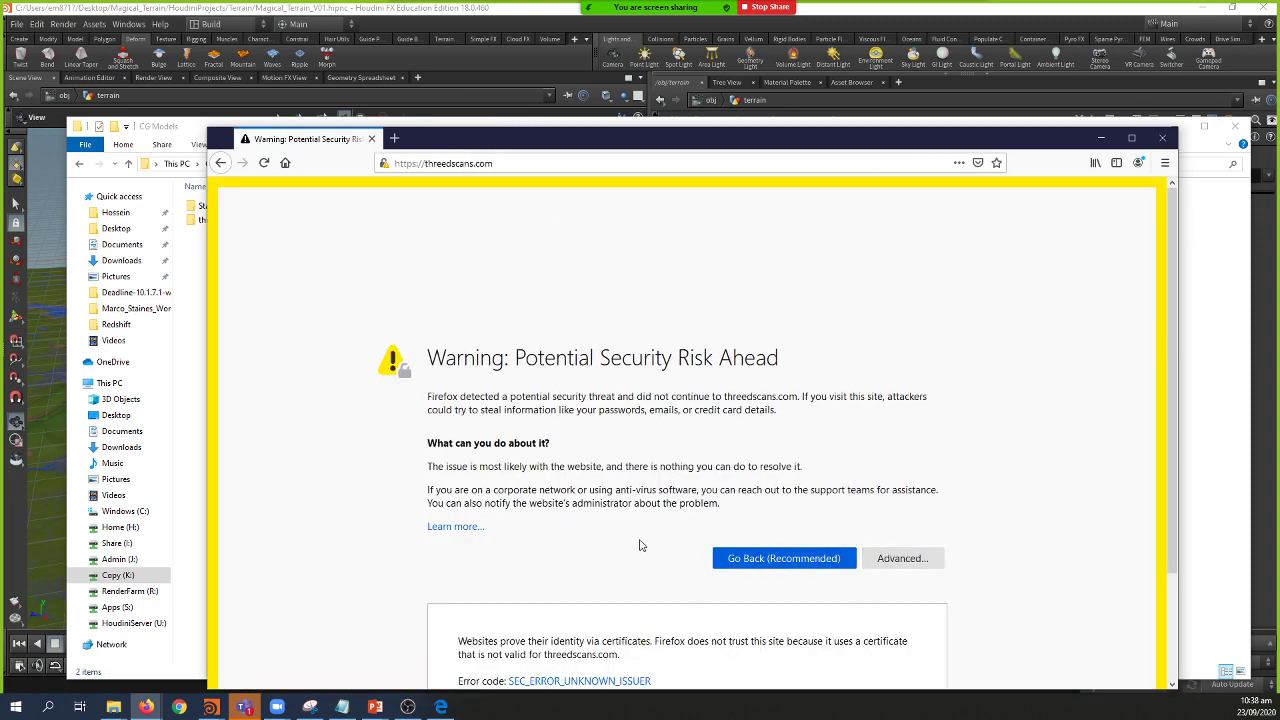
pyautogui.scroll(-2, 595, 548)
pyautogui.click(829, 631)
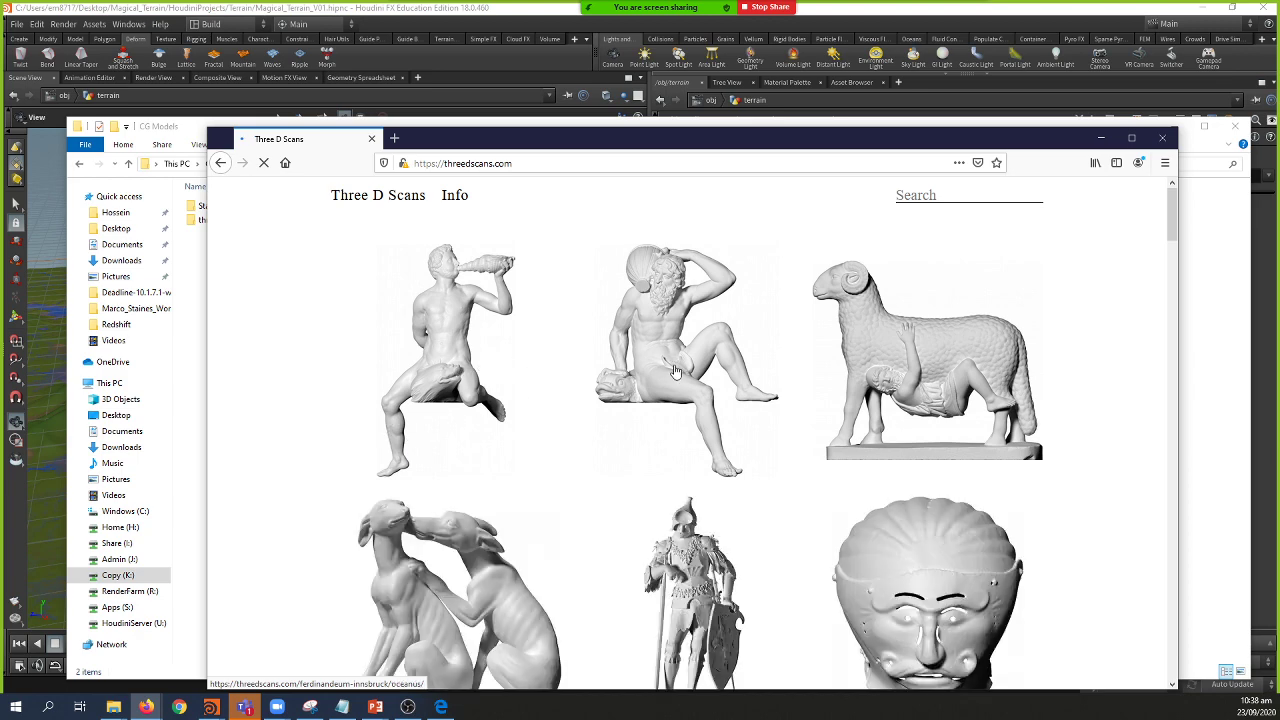
# Step: Scroll through the threedscans.com statue gallery, then return to the CG Models folder
pyautogui.scroll(-5, 687, 374)
pyautogui.scroll(-10, 687, 374)
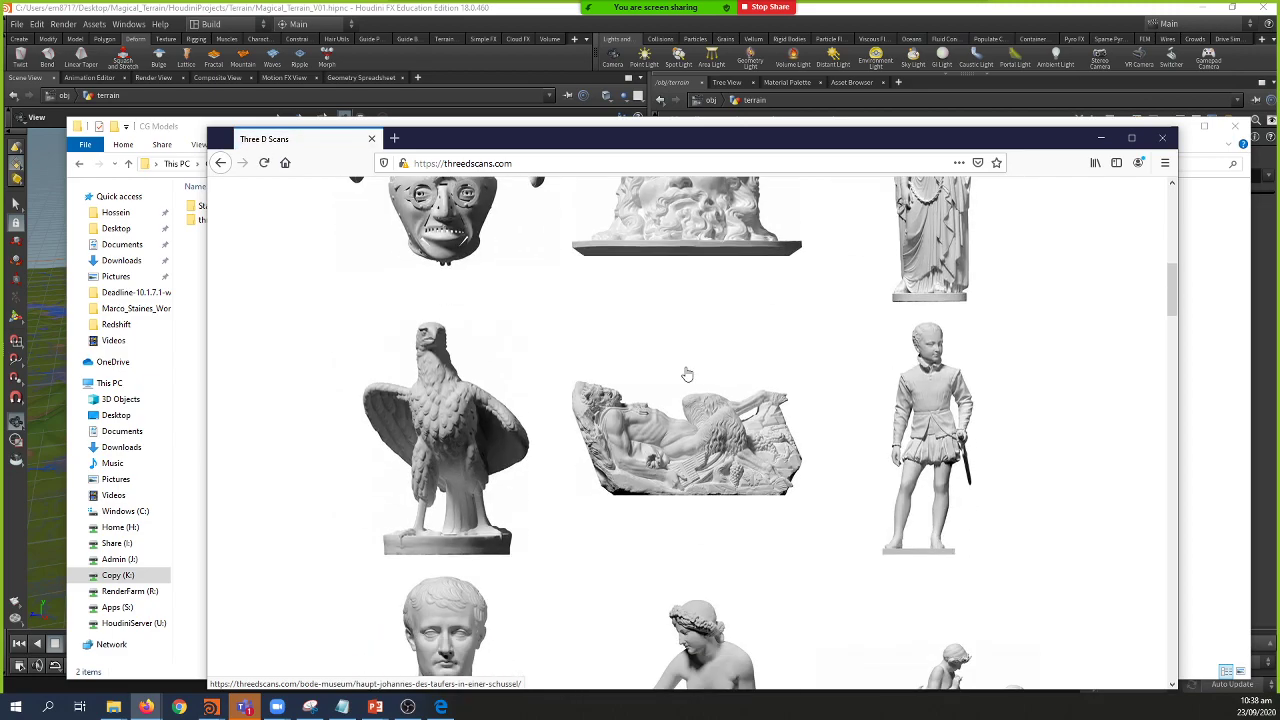
pyautogui.scroll(-10, 687, 374)
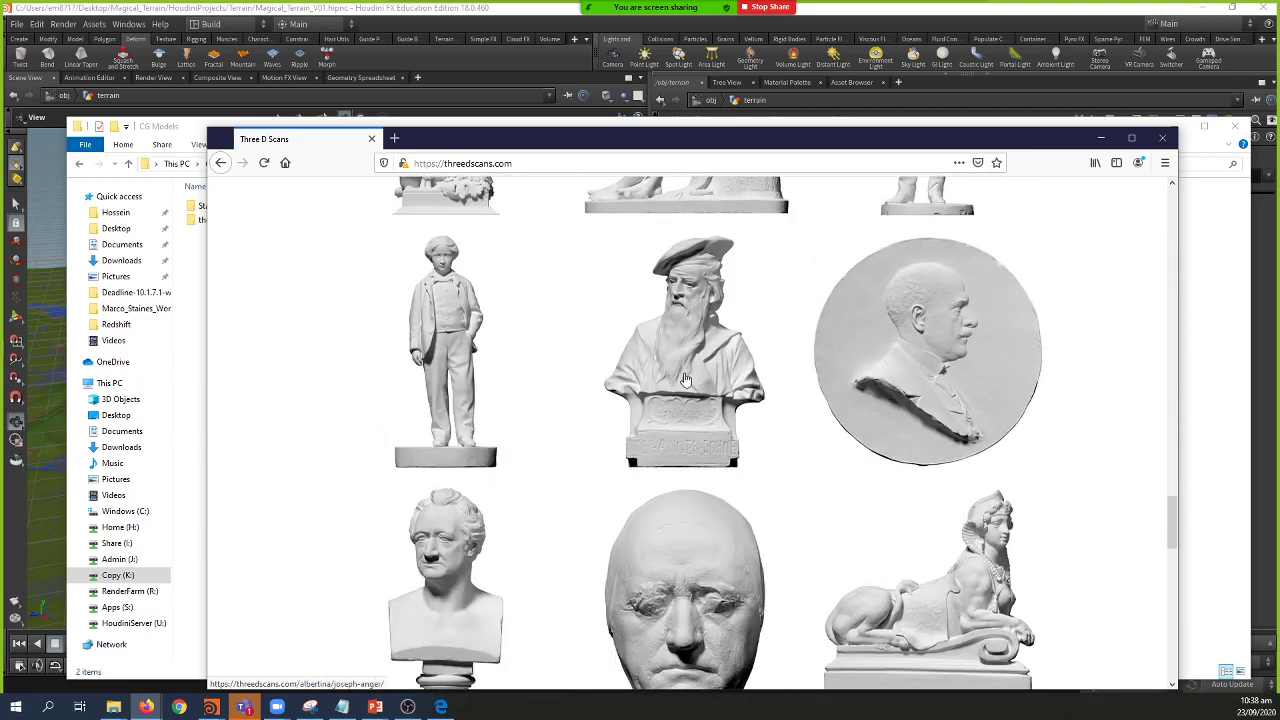
pyautogui.scroll(5, 687, 374)
pyautogui.scroll(3, 696, 407)
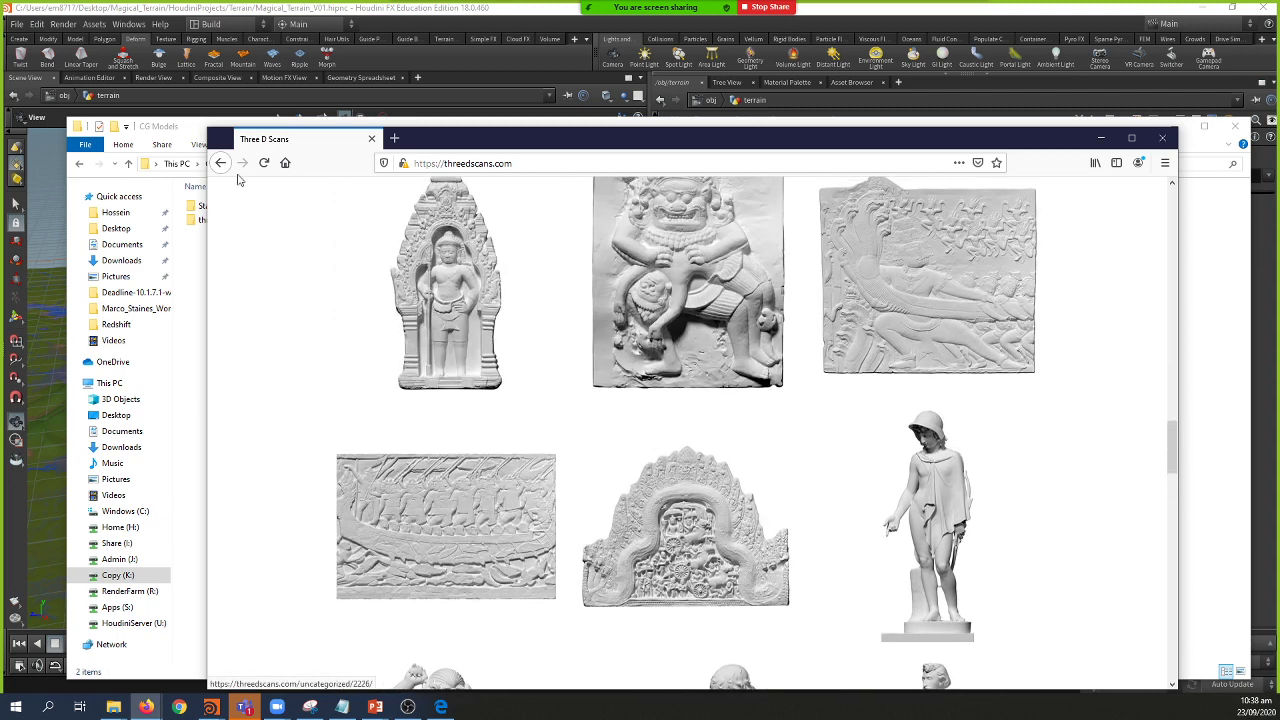
pyautogui.click(197, 130)
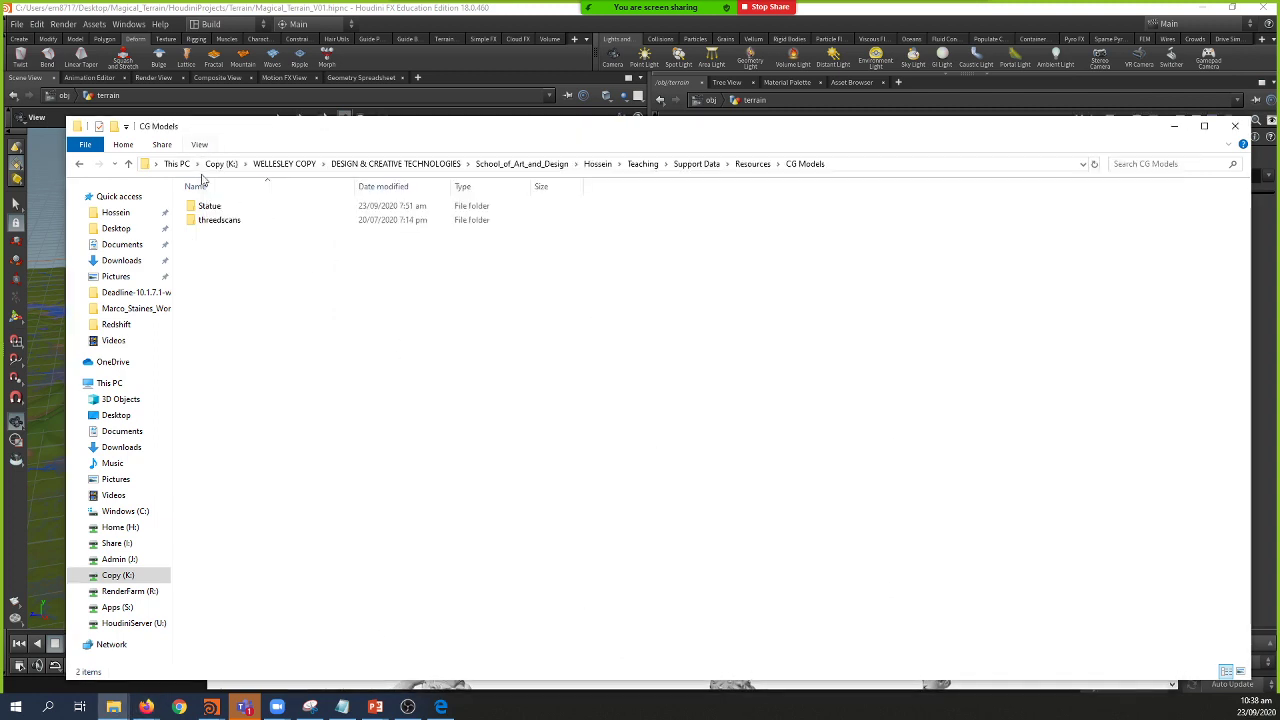
# Step: Open the Statue folder of six OBJ scans and show its full path in the address bar
pyautogui.click(217, 221)
pyautogui.click(216, 207)
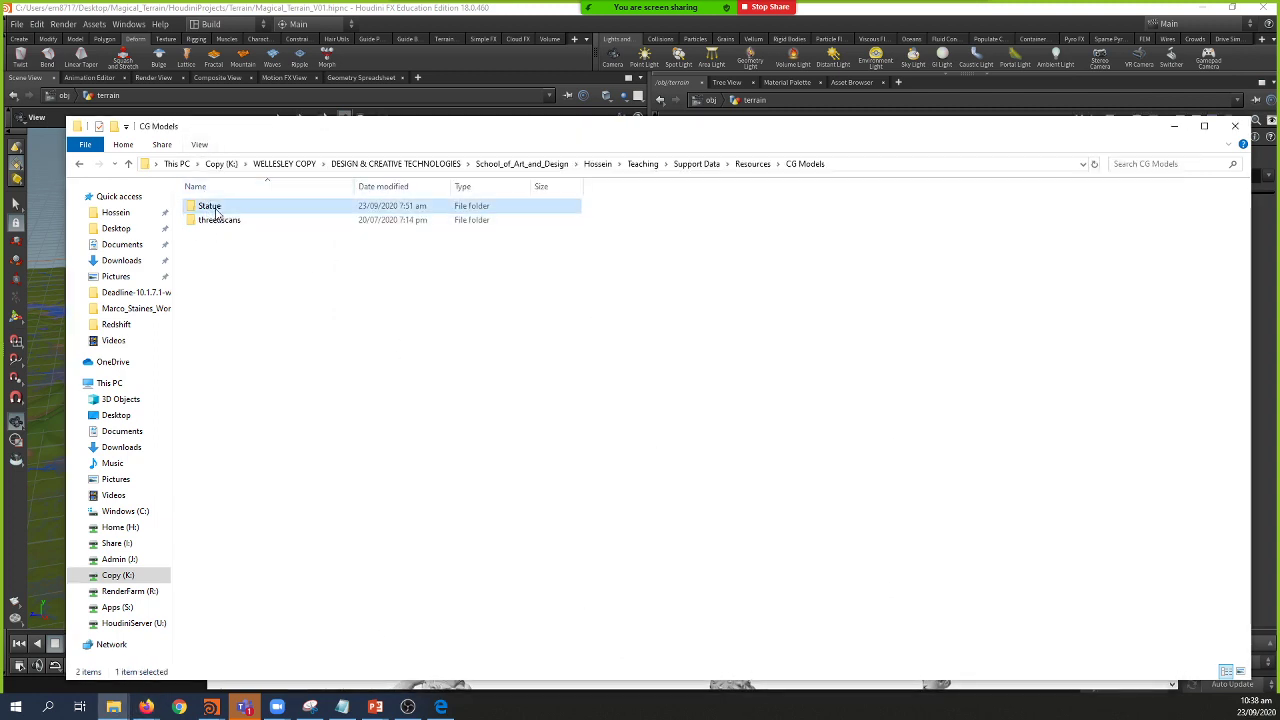
pyautogui.doubleClick(216, 209)
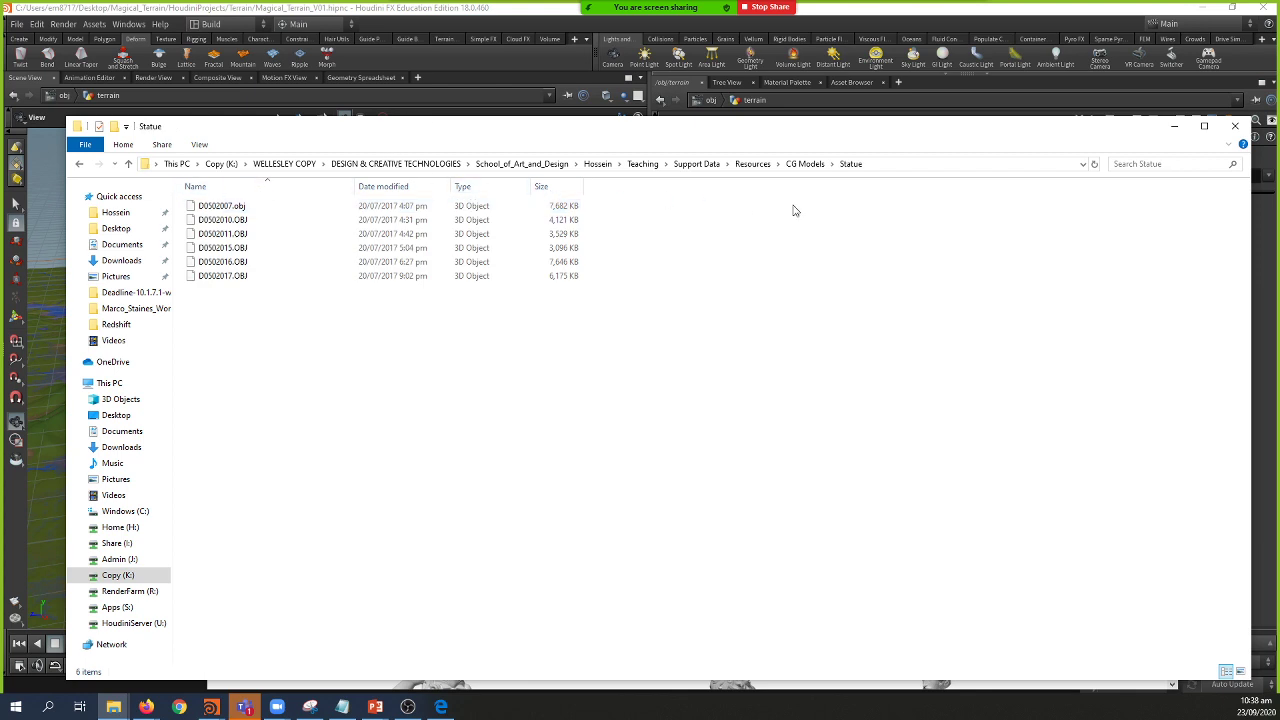
pyautogui.click(908, 168)
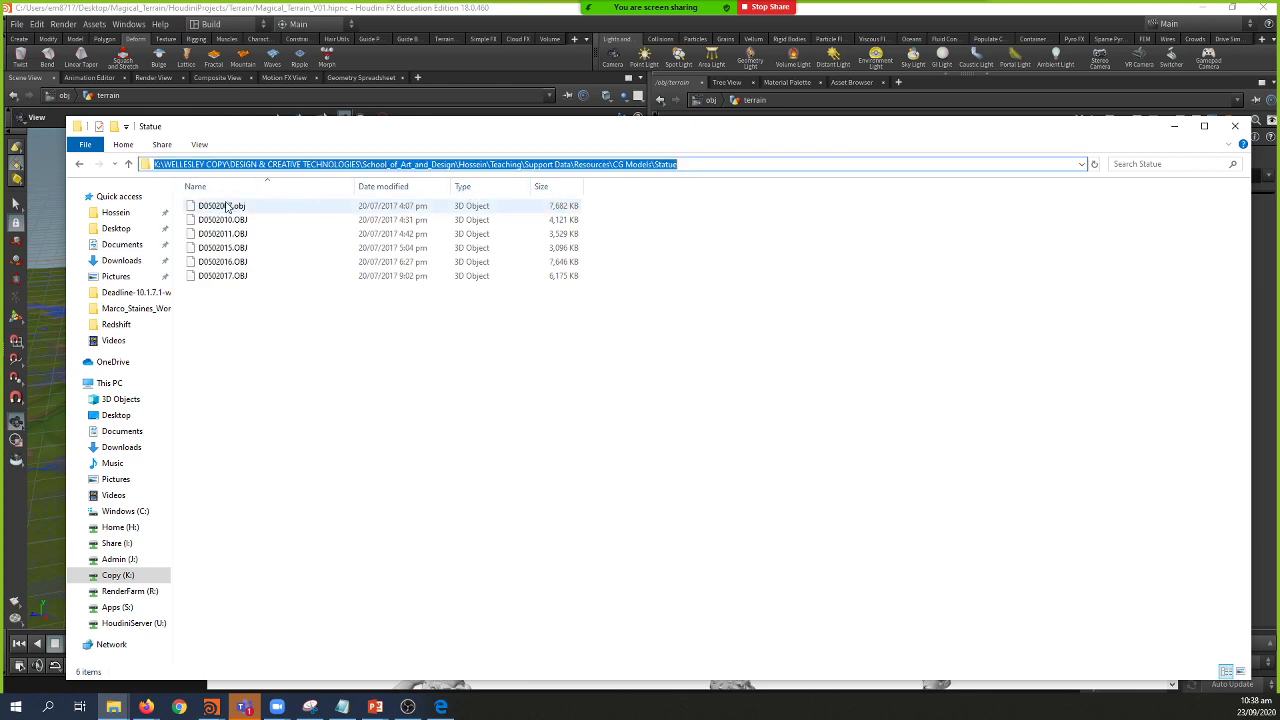
# Step: Back in Houdini, pan the network and hide the parameter pane to widen the node graph
pyautogui.click(824, 30)
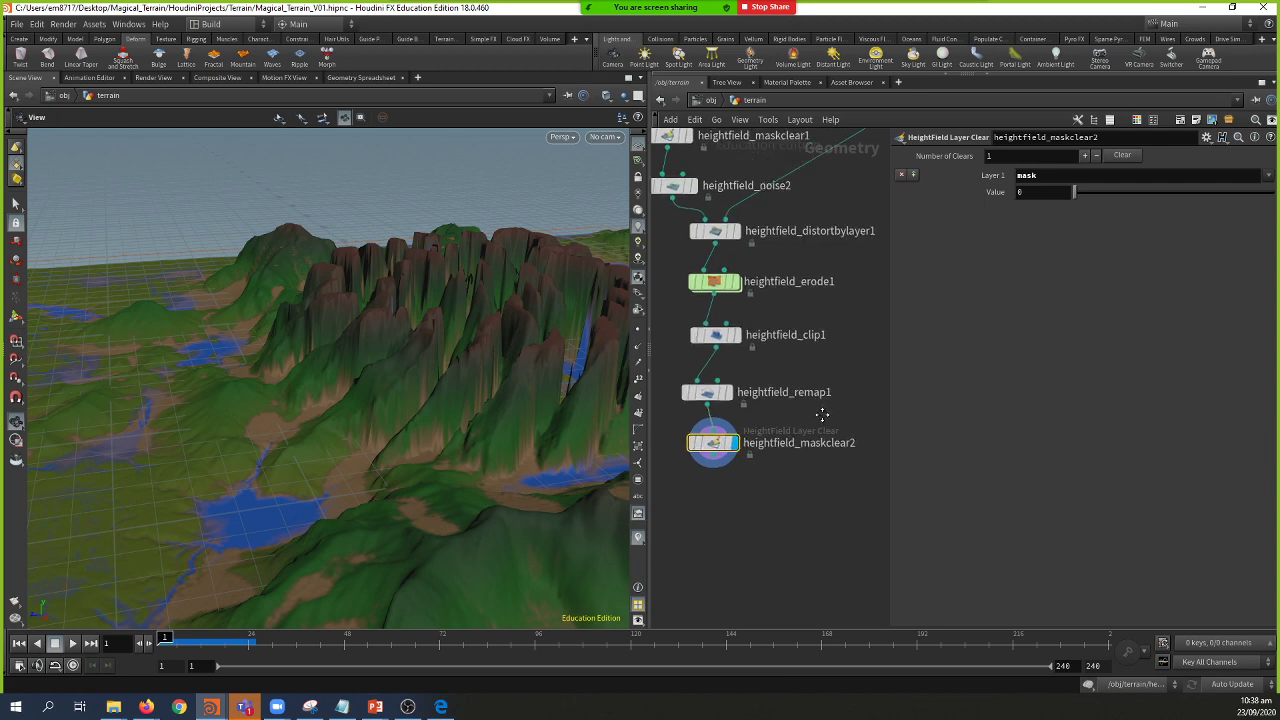
pyautogui.moveTo(895, 437); pyautogui.dragTo(851, 491, button='middle')
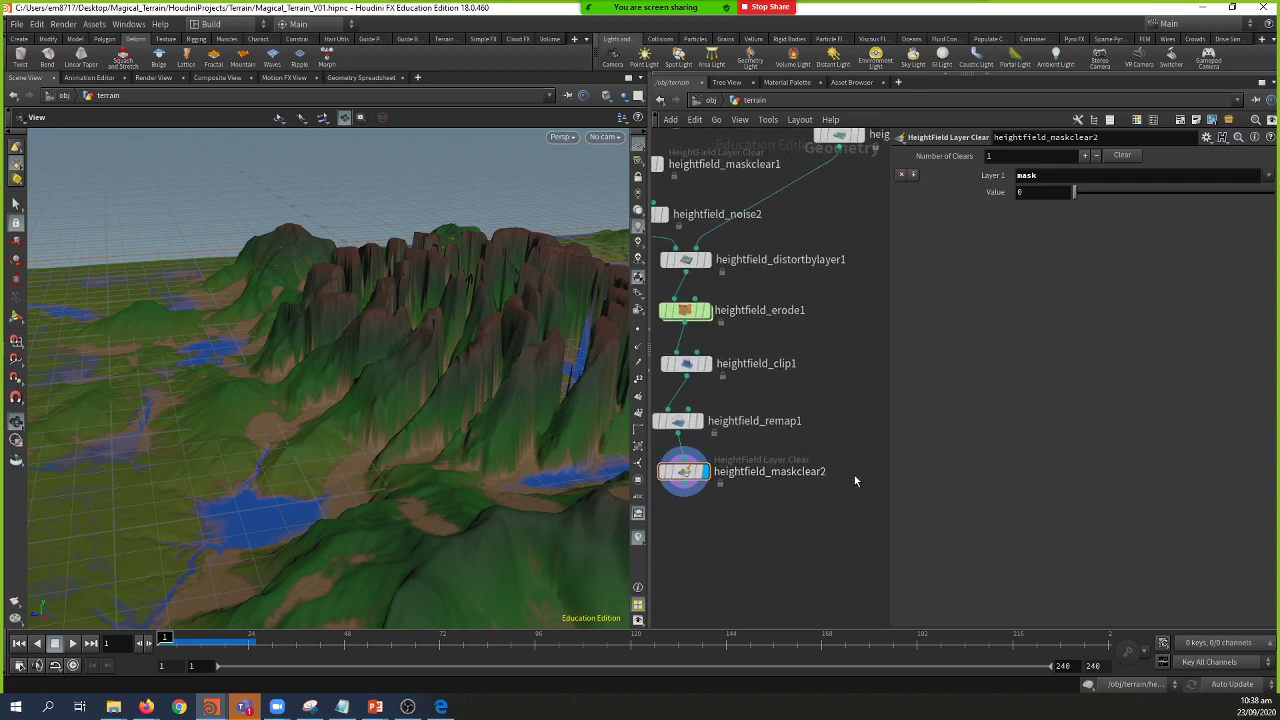
pyautogui.press('p')
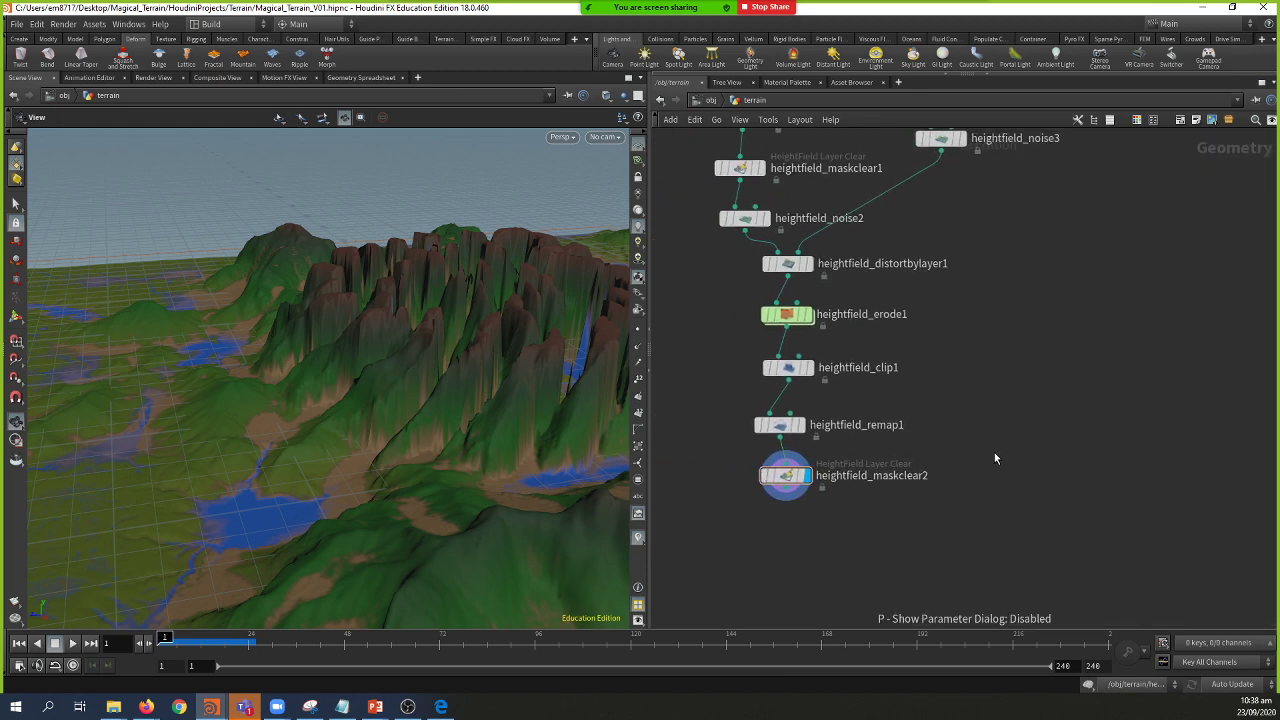
pyautogui.press('Tab')
# Step: Create a File node, file1, loading D0502010.OBJ from the pasted Statue folder path
pyautogui.write('file')
pyautogui.press('Return')
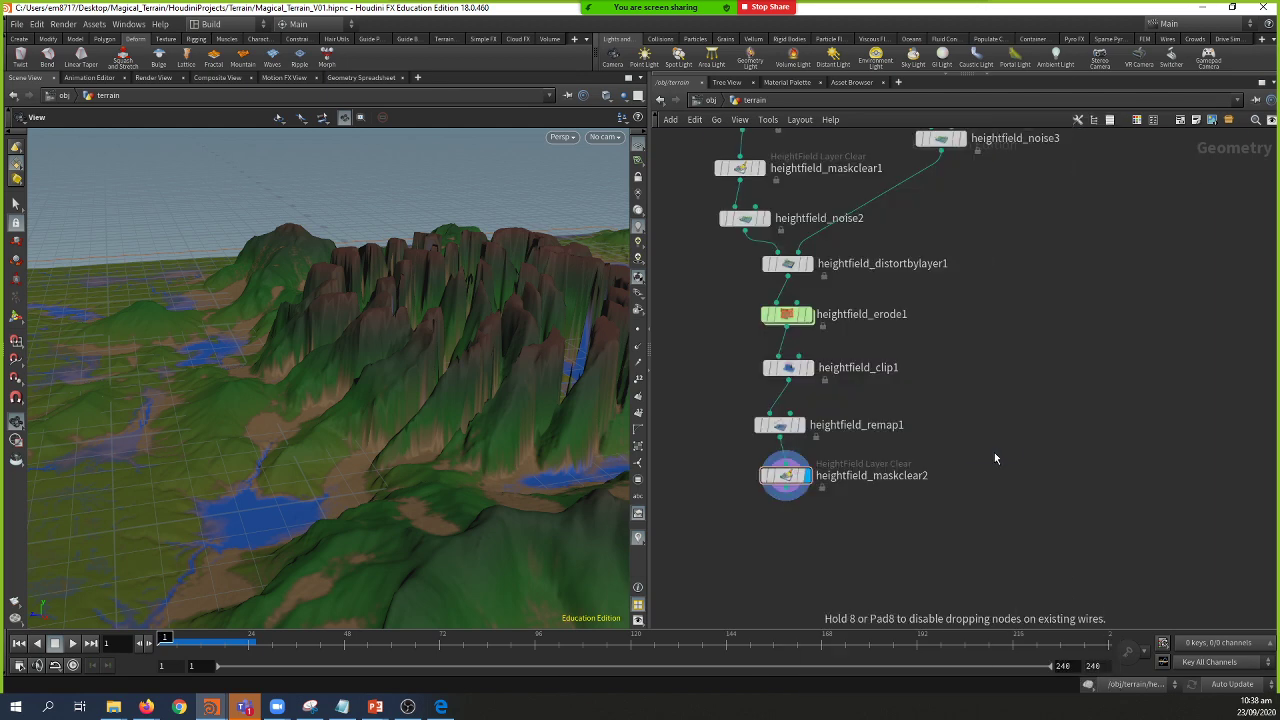
pyautogui.click(994, 452)
pyautogui.press('p')
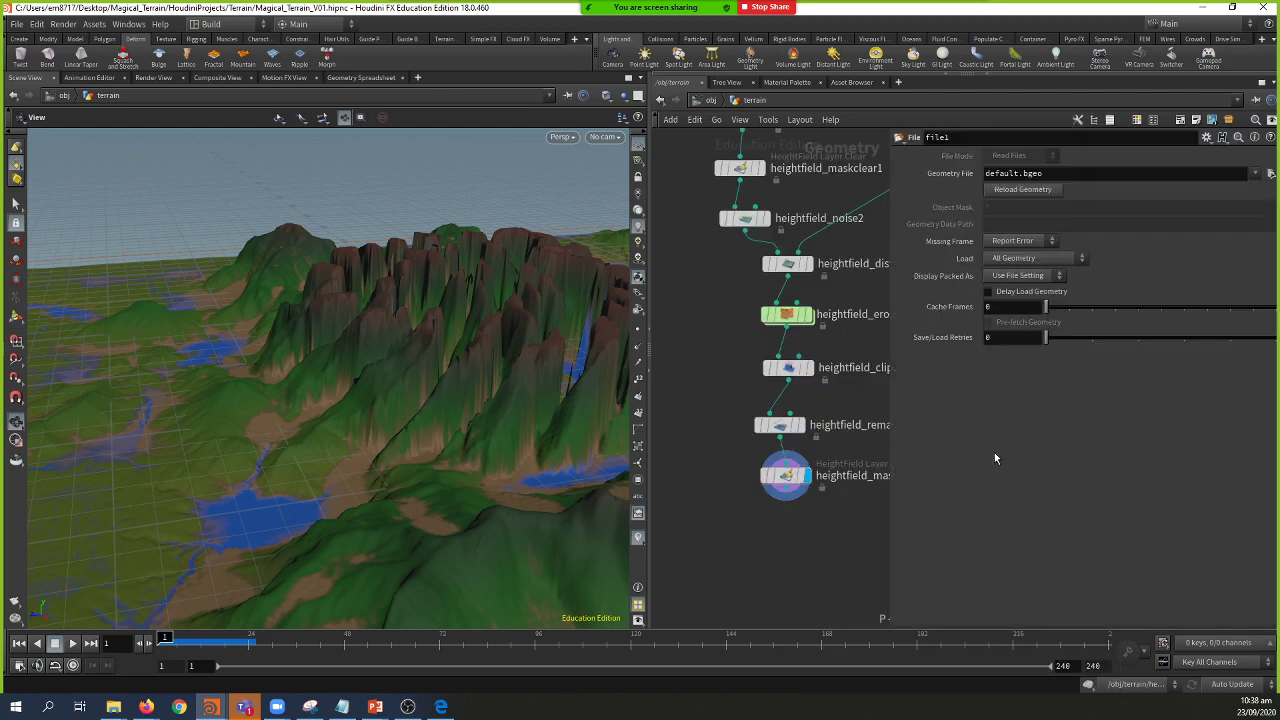
pyautogui.click(1092, 179)
pyautogui.click(1270, 173)
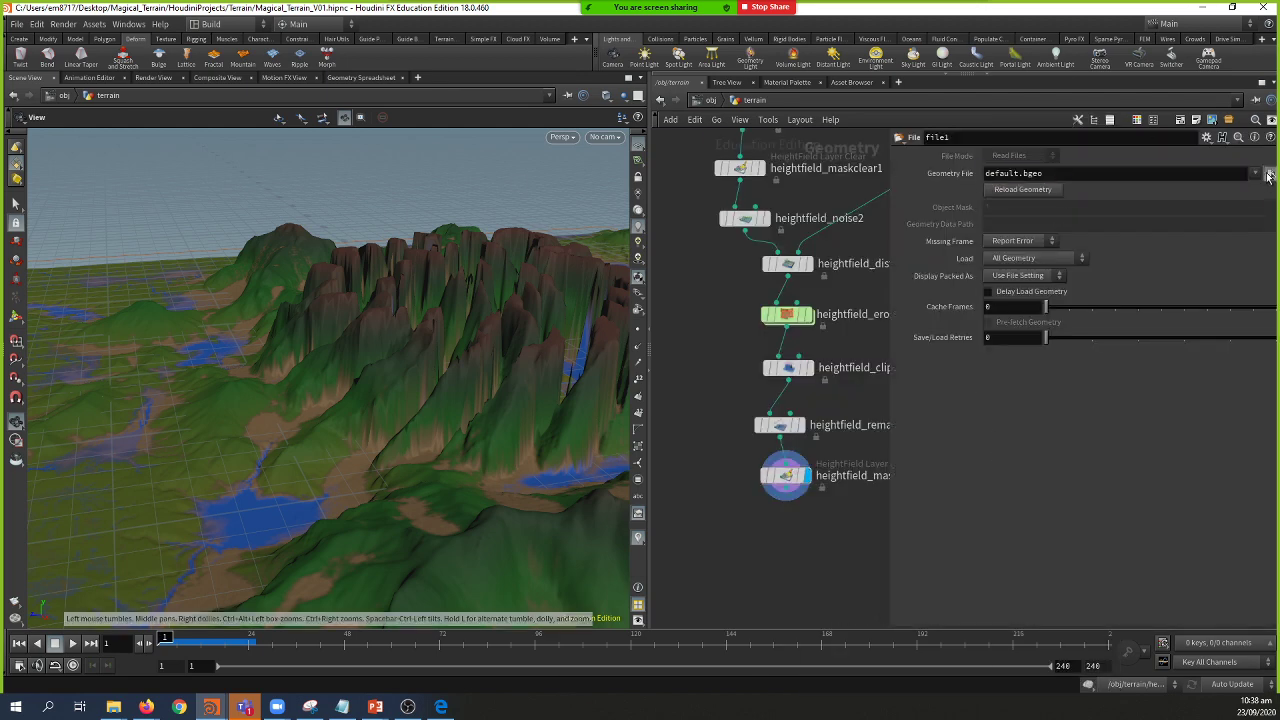
pyautogui.hotkey('ctrl', 'v')
pyautogui.press('Return')
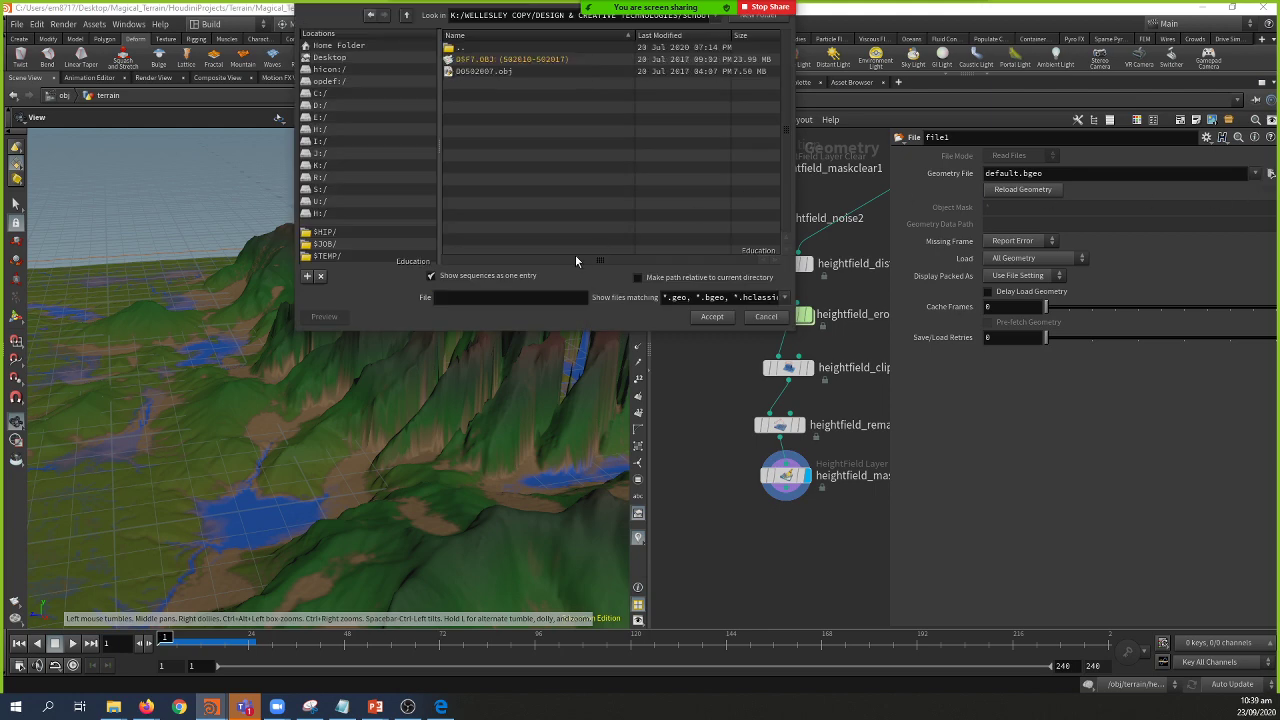
pyautogui.click(431, 276)
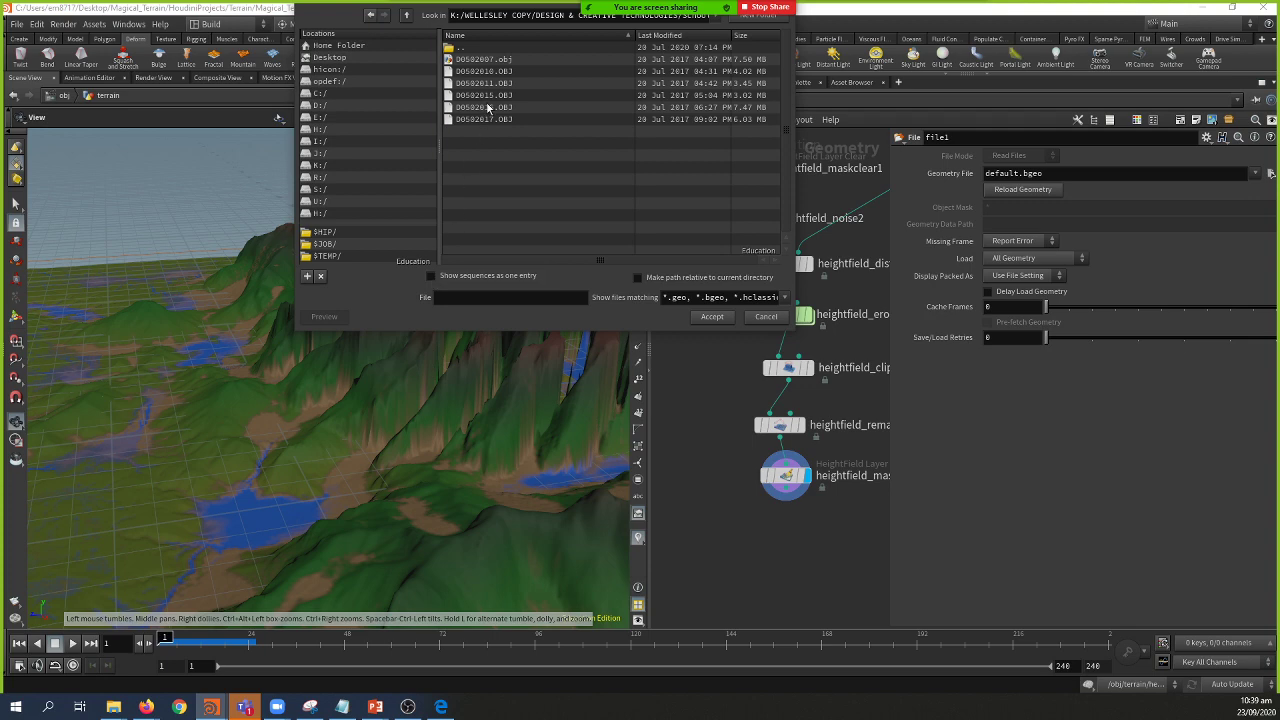
pyautogui.click(491, 72)
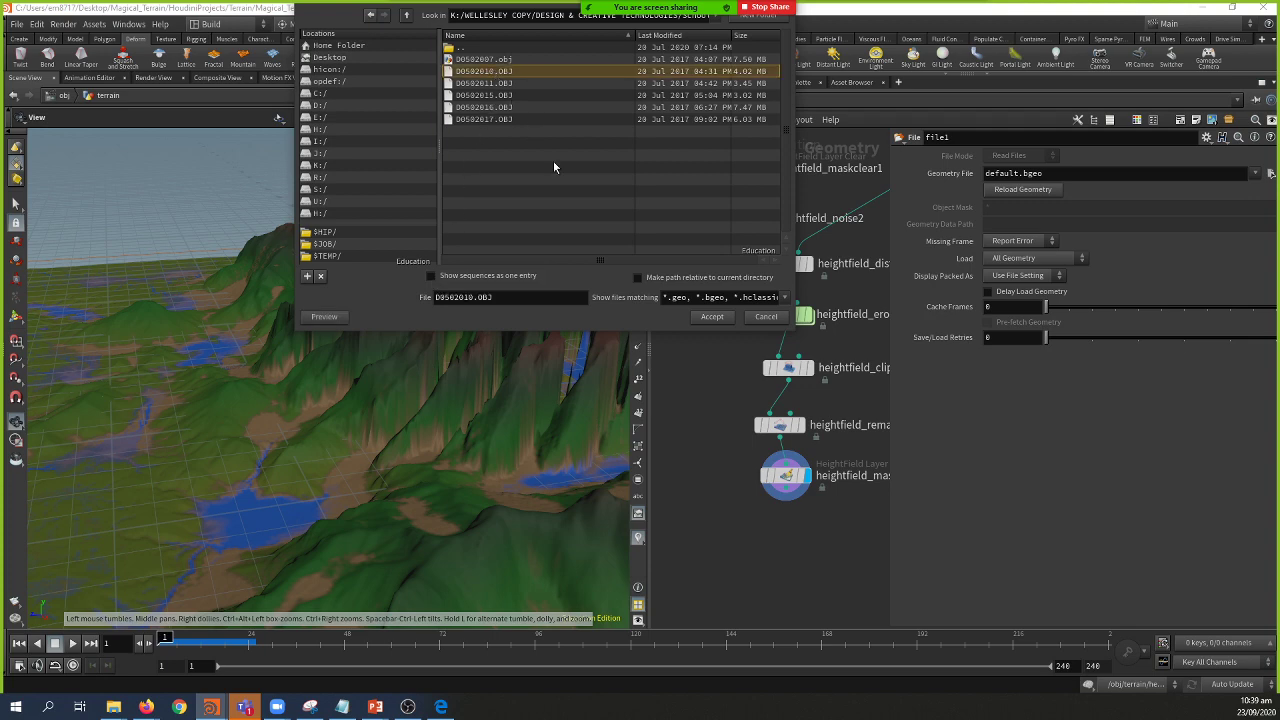
pyautogui.click(712, 317)
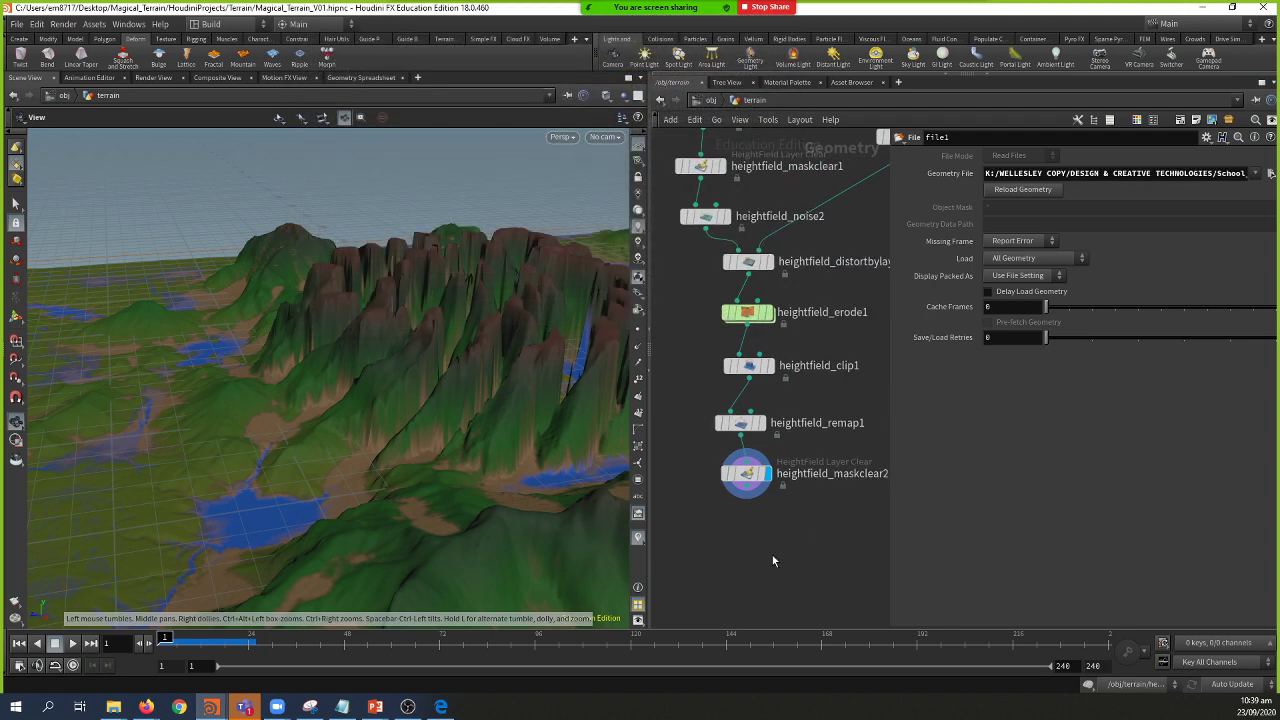
pyautogui.press('p')
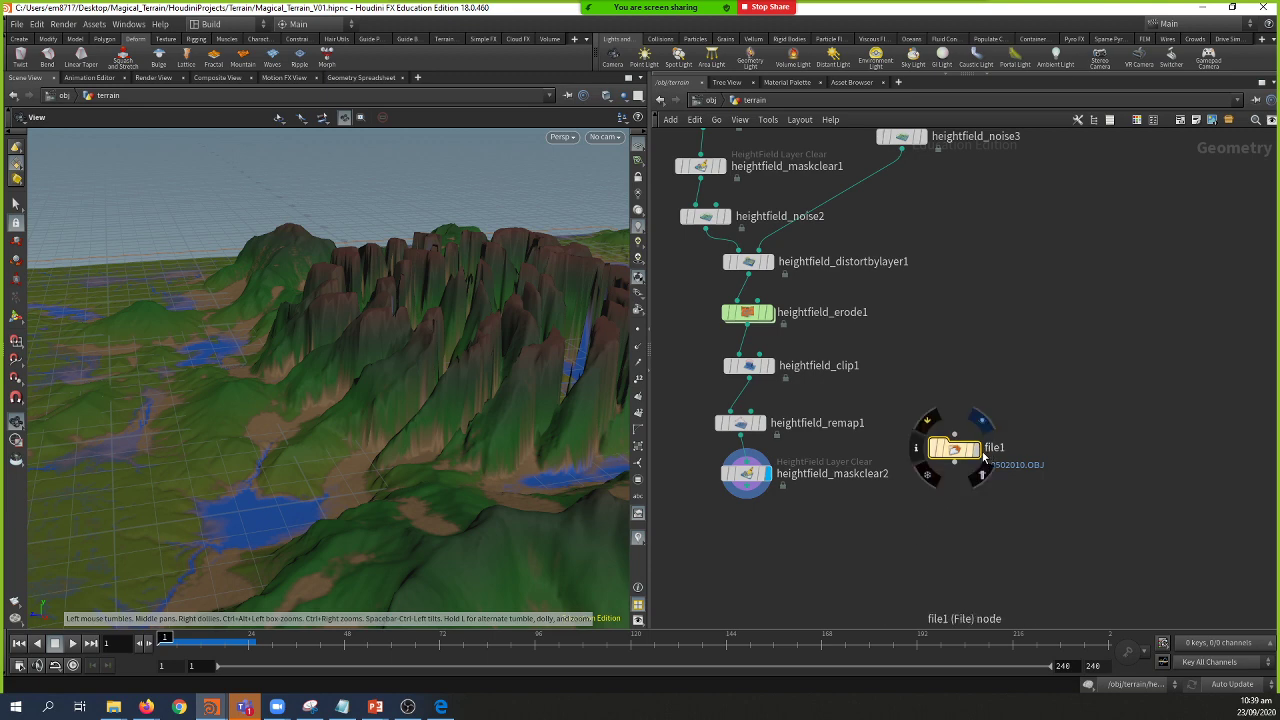
# Step: Wire a Transform node below file1 and set its Uniform Scale to 5.3
pyautogui.moveTo(956, 464); pyautogui.dragTo(940, 512)
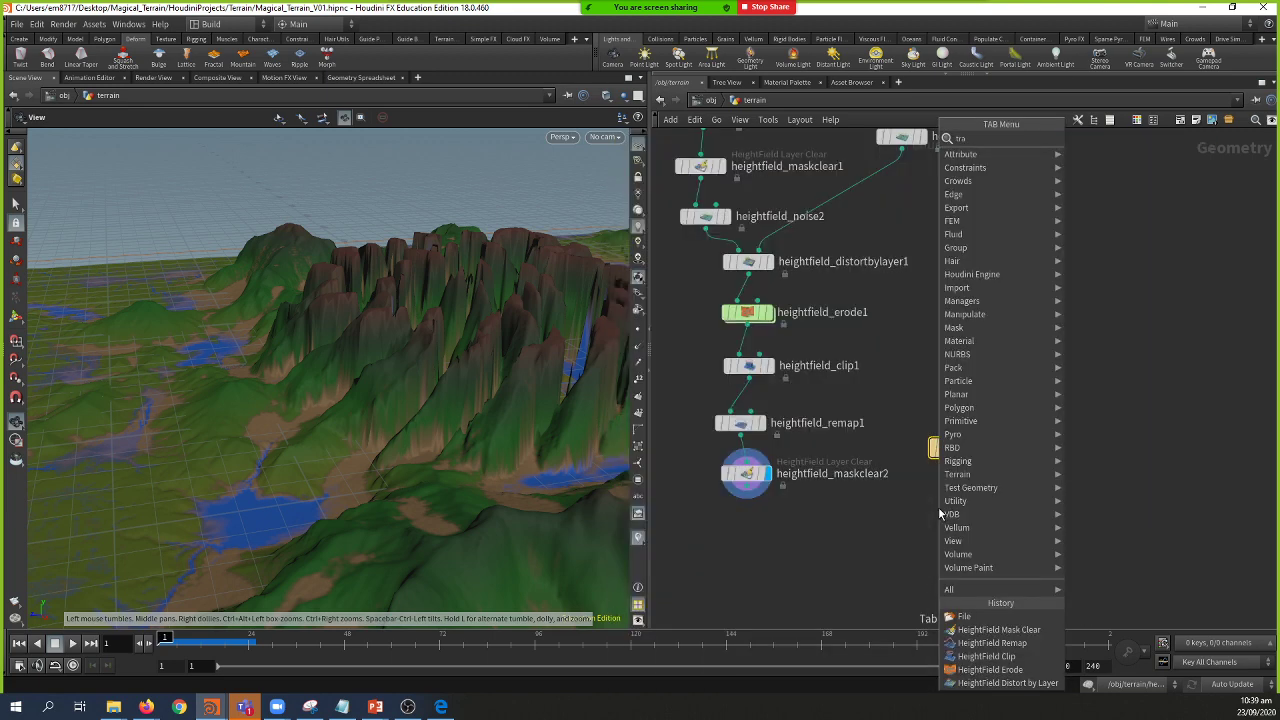
pyautogui.press('BackSpace')
pyautogui.press('Down')
pyautogui.press('Down')
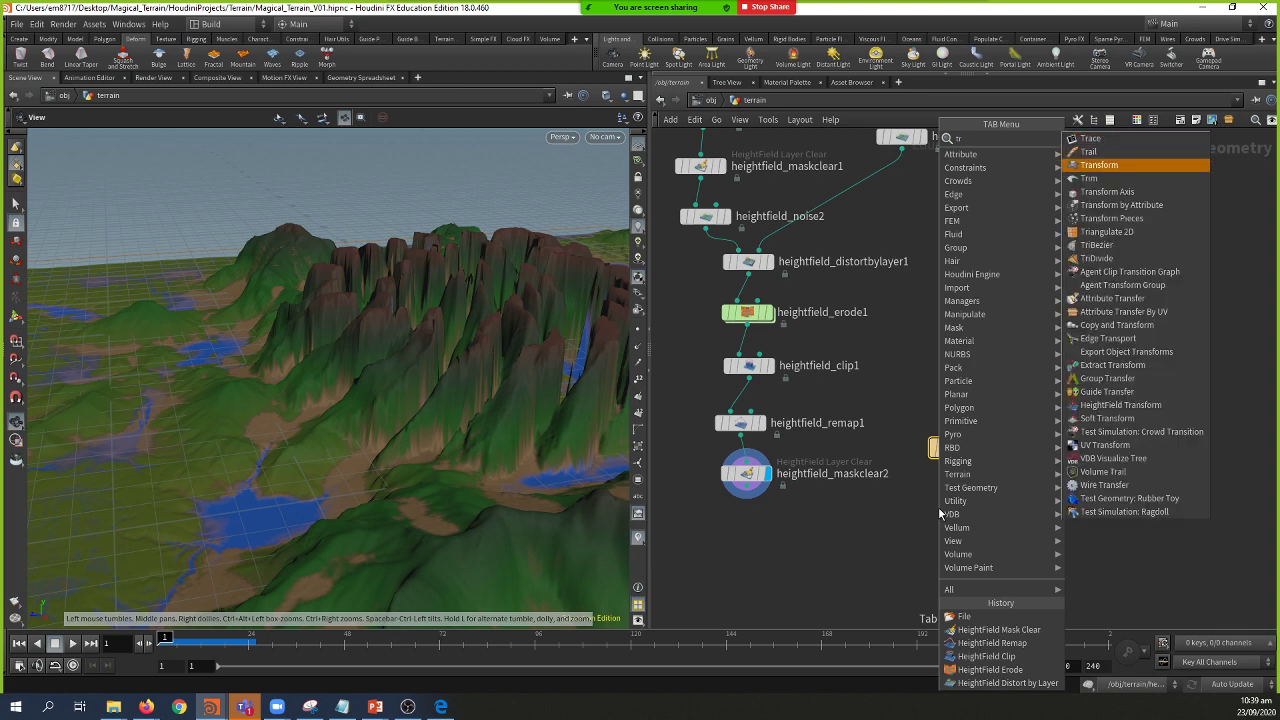
pyautogui.press('Return')
pyautogui.moveTo(457, 412); pyautogui.dragTo(320, 420)
pyautogui.moveTo(972, 514)
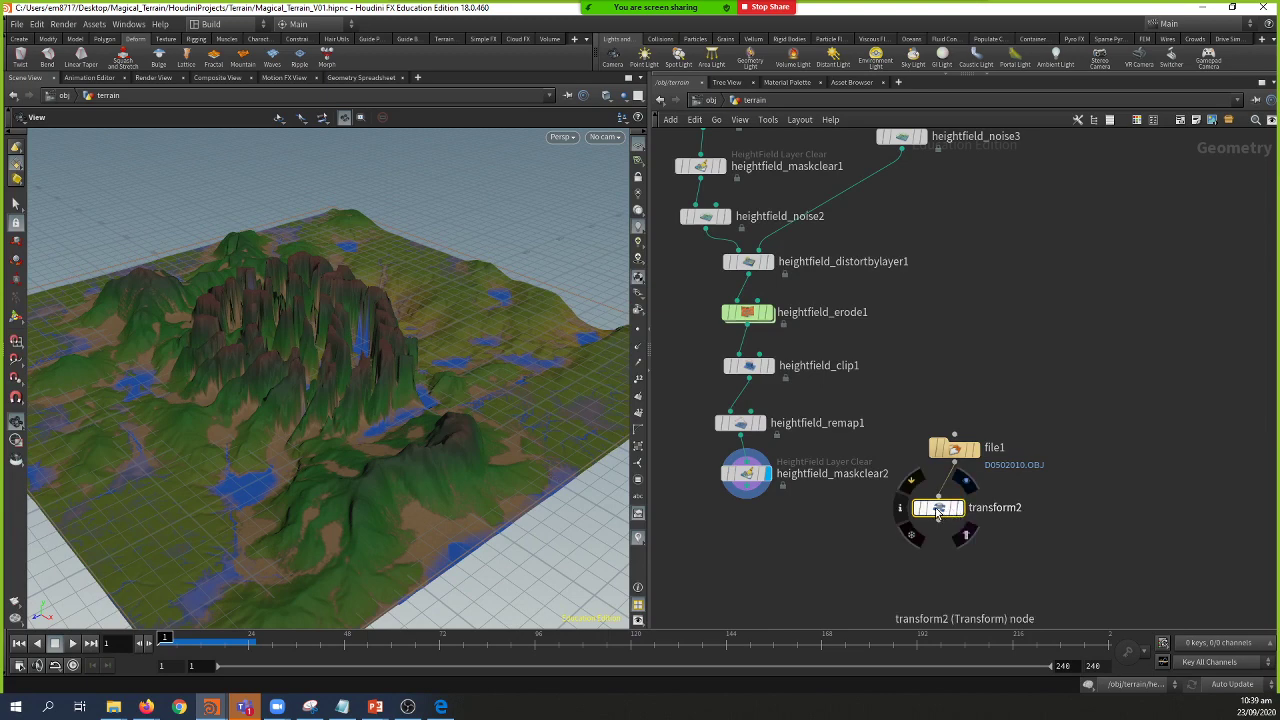
pyautogui.press('p')
pyautogui.moveTo(1068, 274); pyautogui.dragTo(1168, 292)
pyautogui.moveTo(968, 512); pyautogui.dragTo(858, 502, button='middle')
pyautogui.moveTo(858, 502)
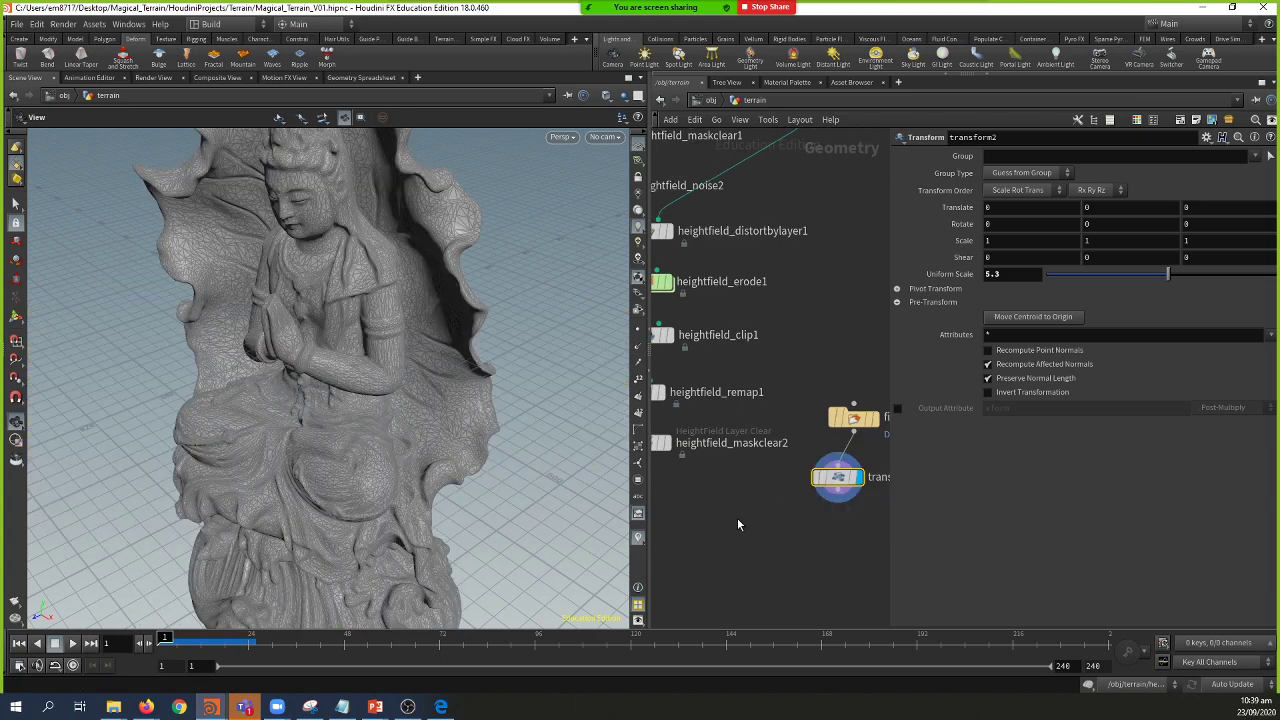
# Step: Save the scene, template heightfield_maskclear2, and compare the heightfield_clip1 and heightfield_remap1 outputs
pyautogui.hotkey('ctrl', 's')
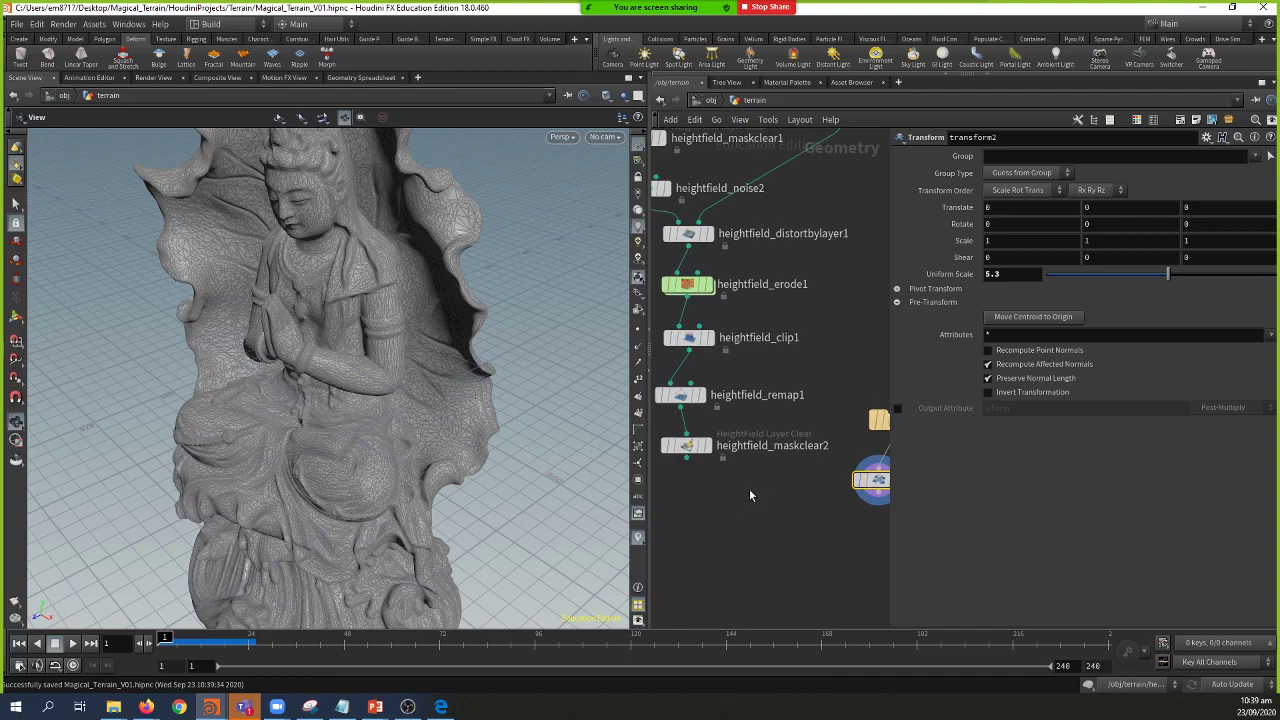
pyautogui.moveTo(690, 452)
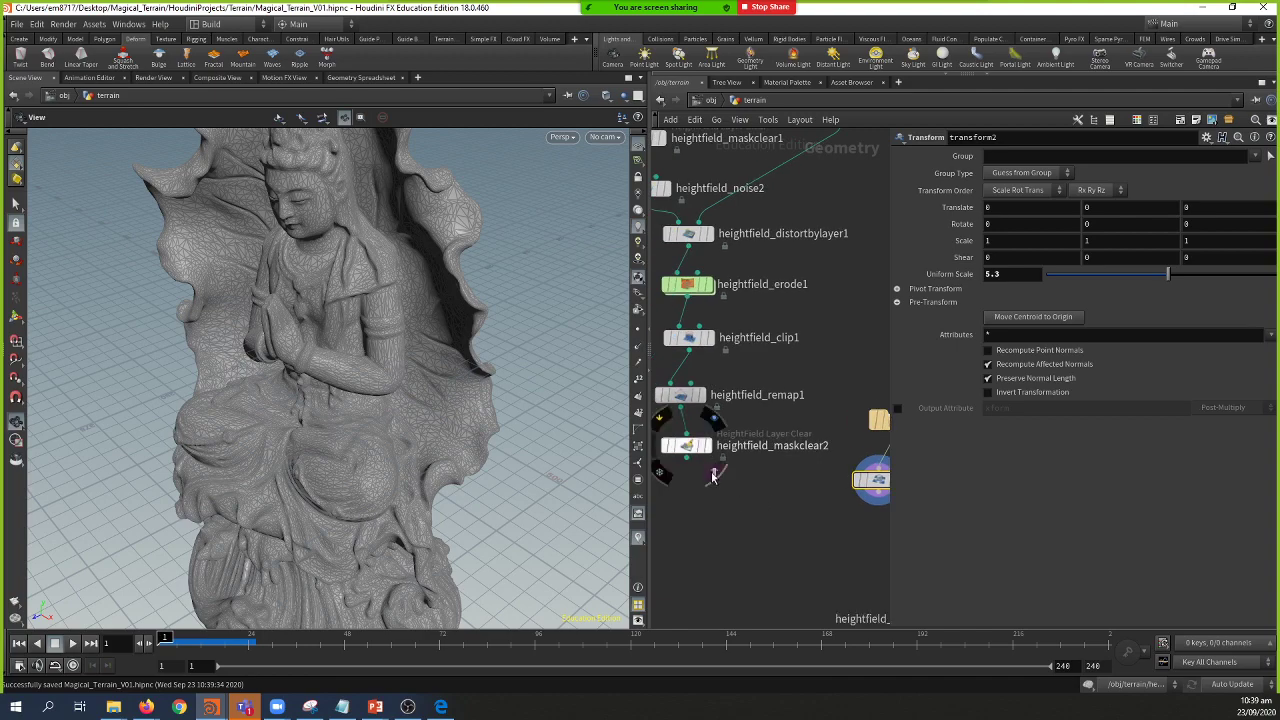
pyautogui.click(712, 477)
pyautogui.moveTo(330, 400); pyautogui.dragTo(478, 445)
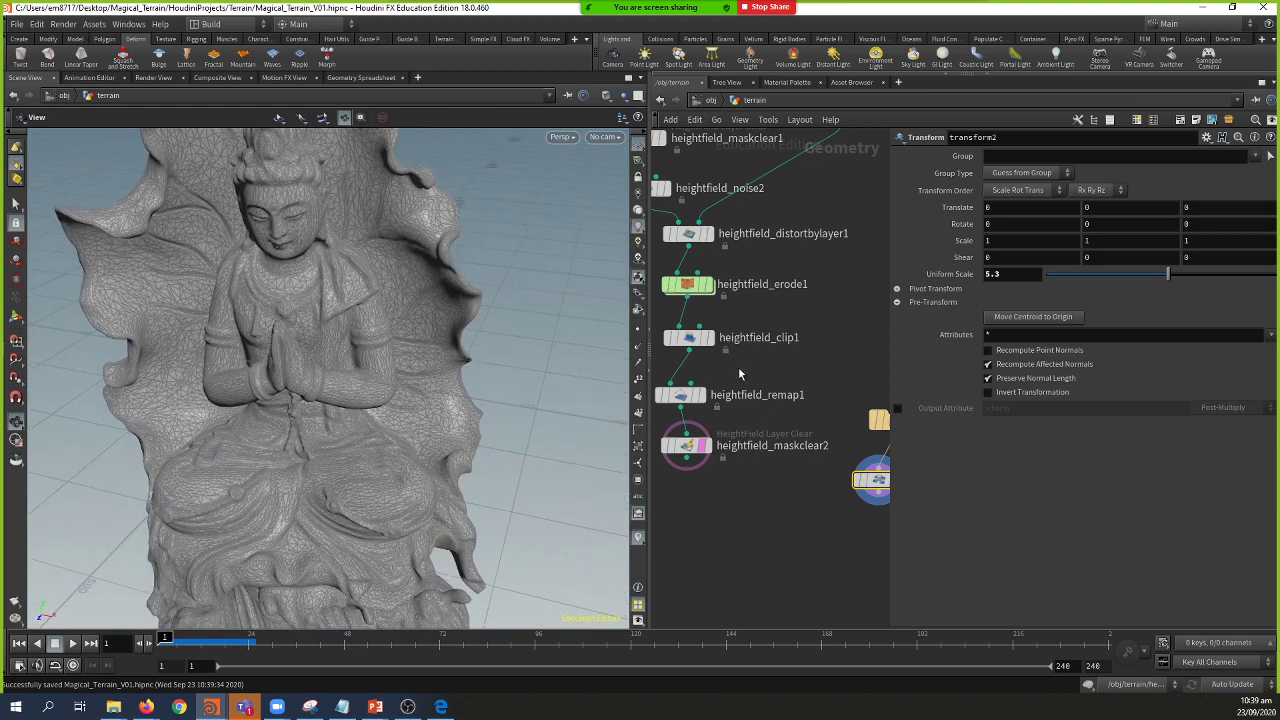
pyautogui.click(714, 341)
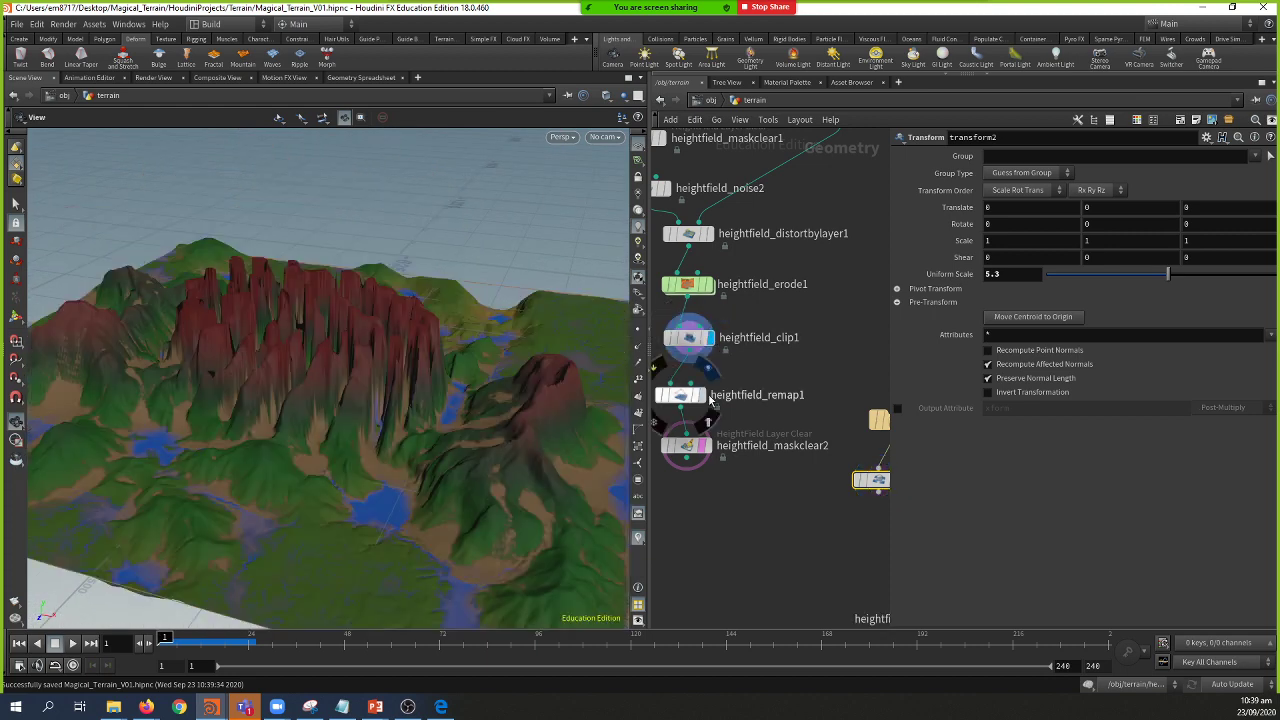
pyautogui.click(710, 398)
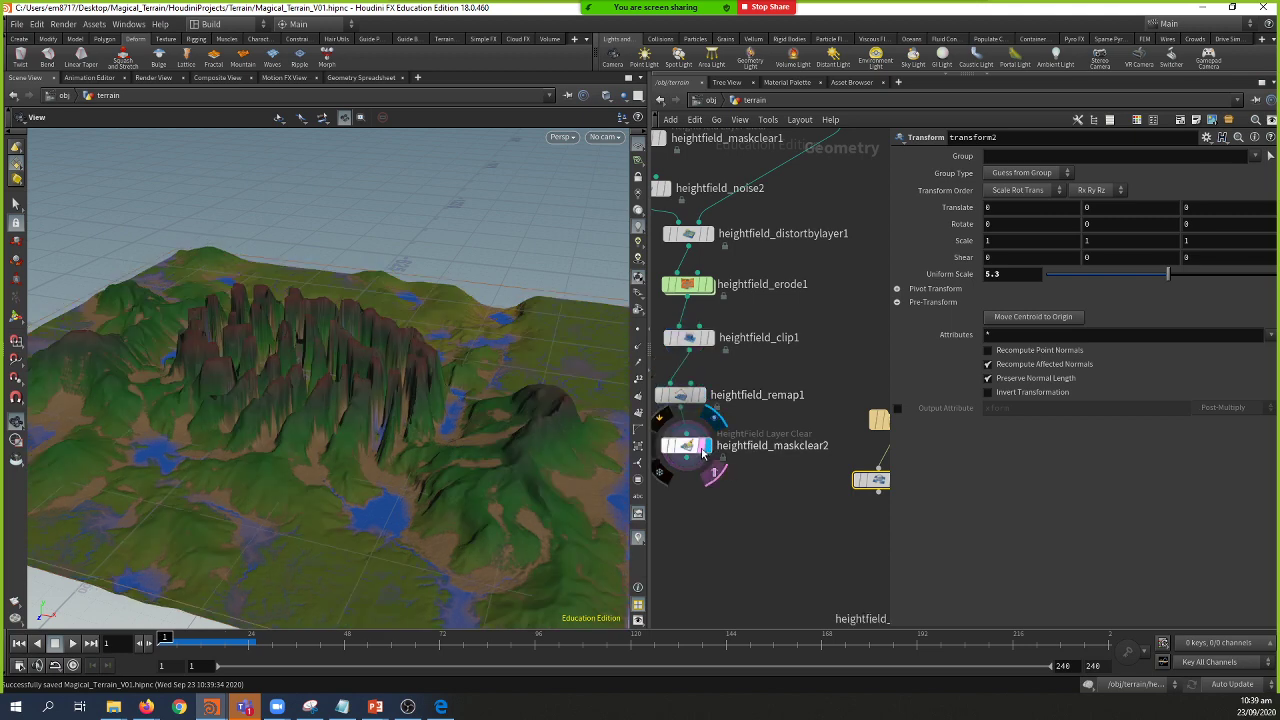
pyautogui.moveTo(836, 505); pyautogui.dragTo(784, 519, button='middle')
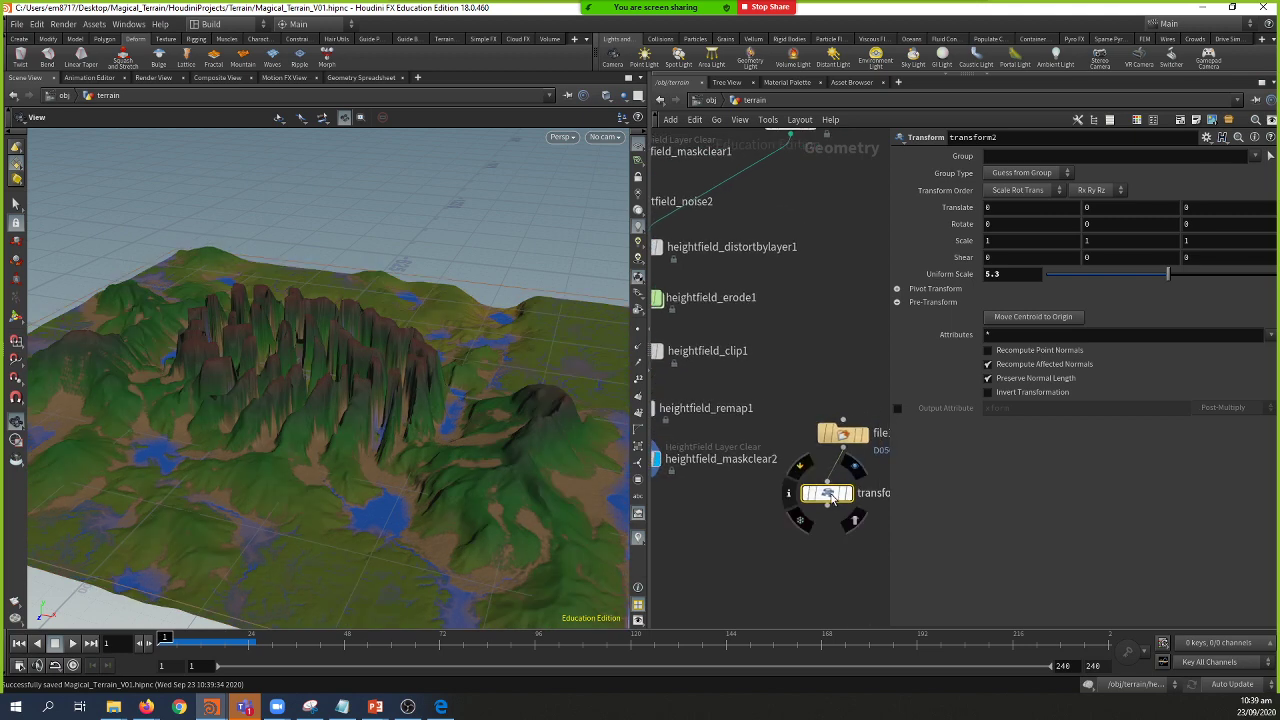
pyautogui.moveTo(501, 477); pyautogui.dragTo(338, 460)
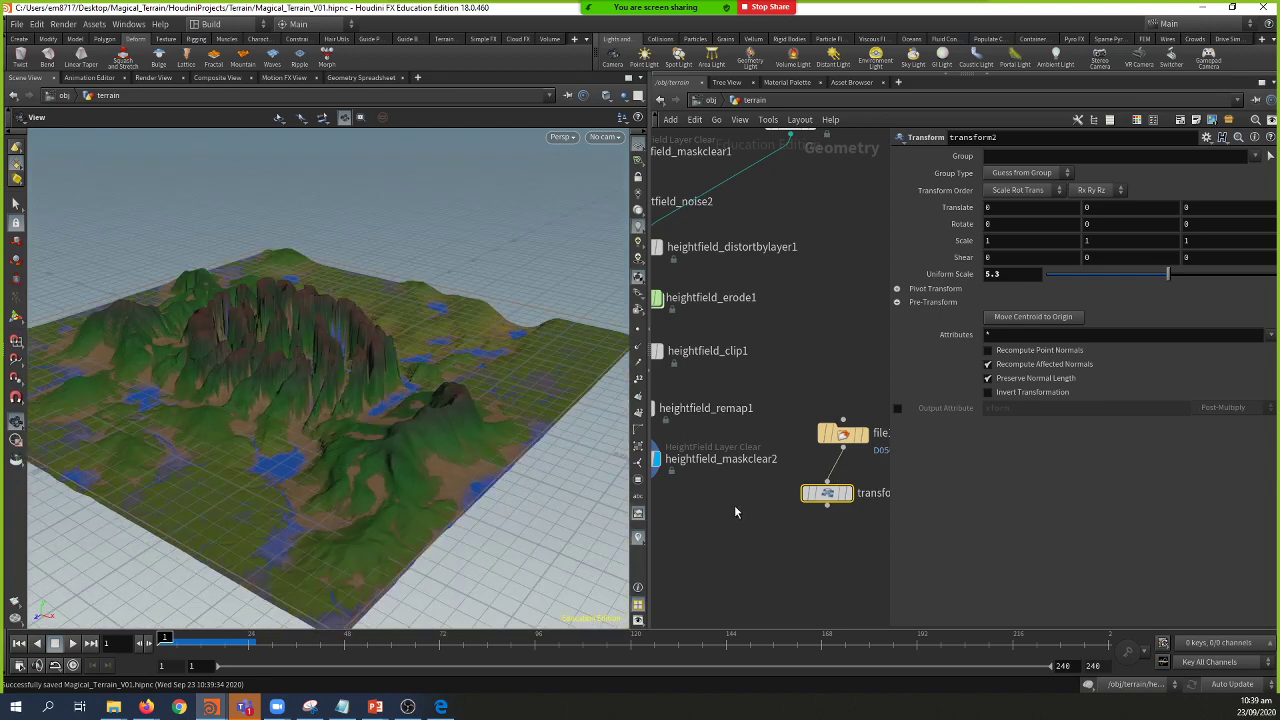
pyautogui.moveTo(735, 511)
pyautogui.mouseDown(button='middle')
pyautogui.moveTo(763, 523)
pyautogui.moveTo(749, 509)
pyautogui.moveTo(759, 512)
pyautogui.mouseUp(button='middle')
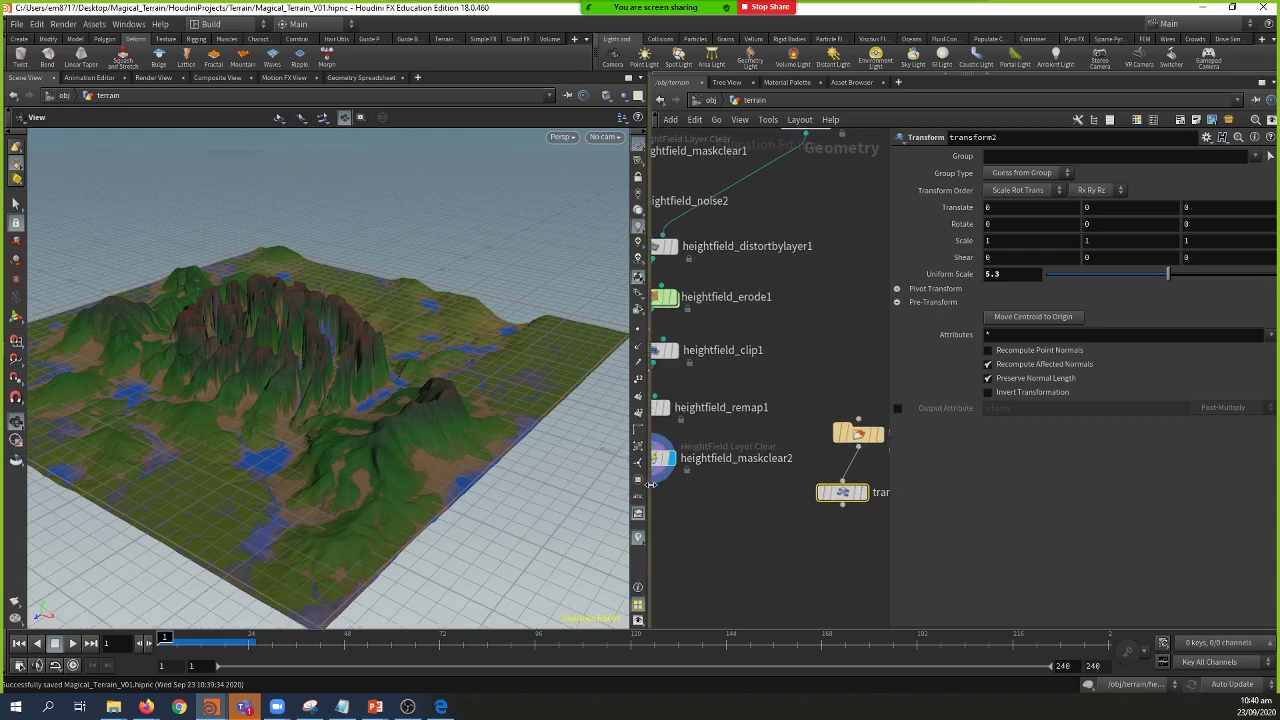
pyautogui.moveTo(650, 484); pyautogui.dragTo(531, 484)
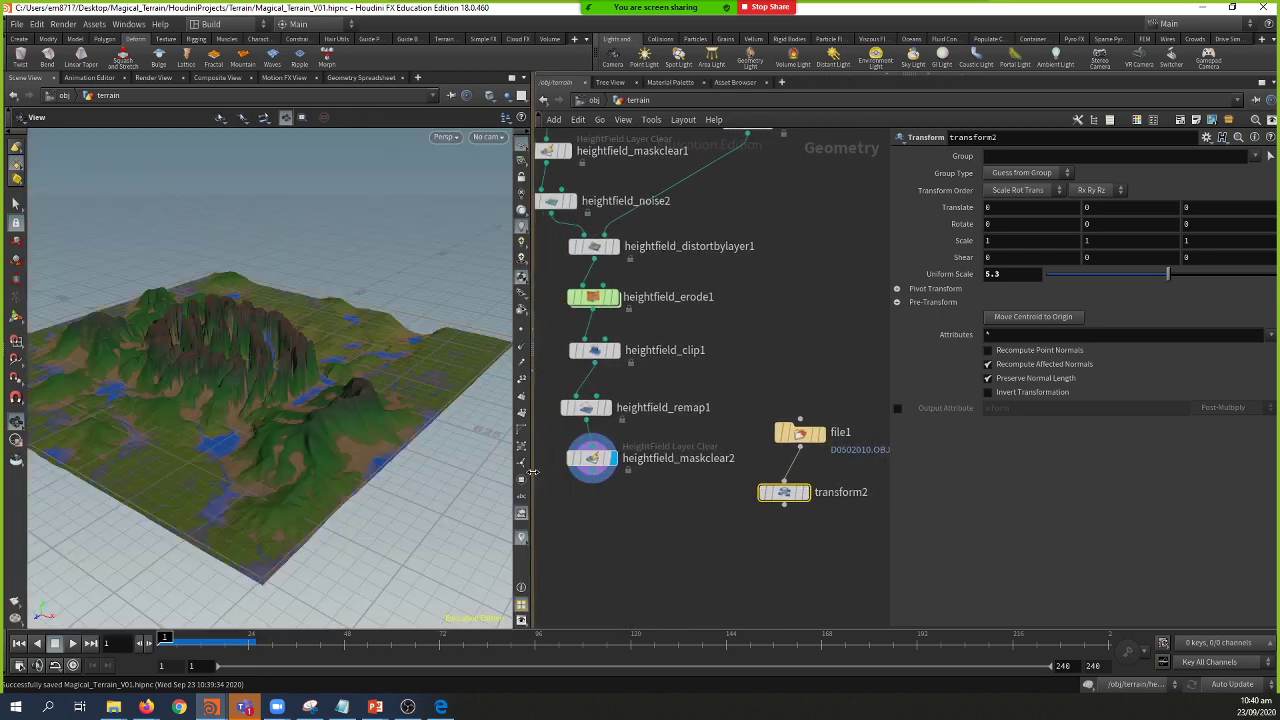
# Step: Display transform2, lower its Uniform Scale to 1.77, then display heightfield_maskclear2 again
pyautogui.click(808, 503)
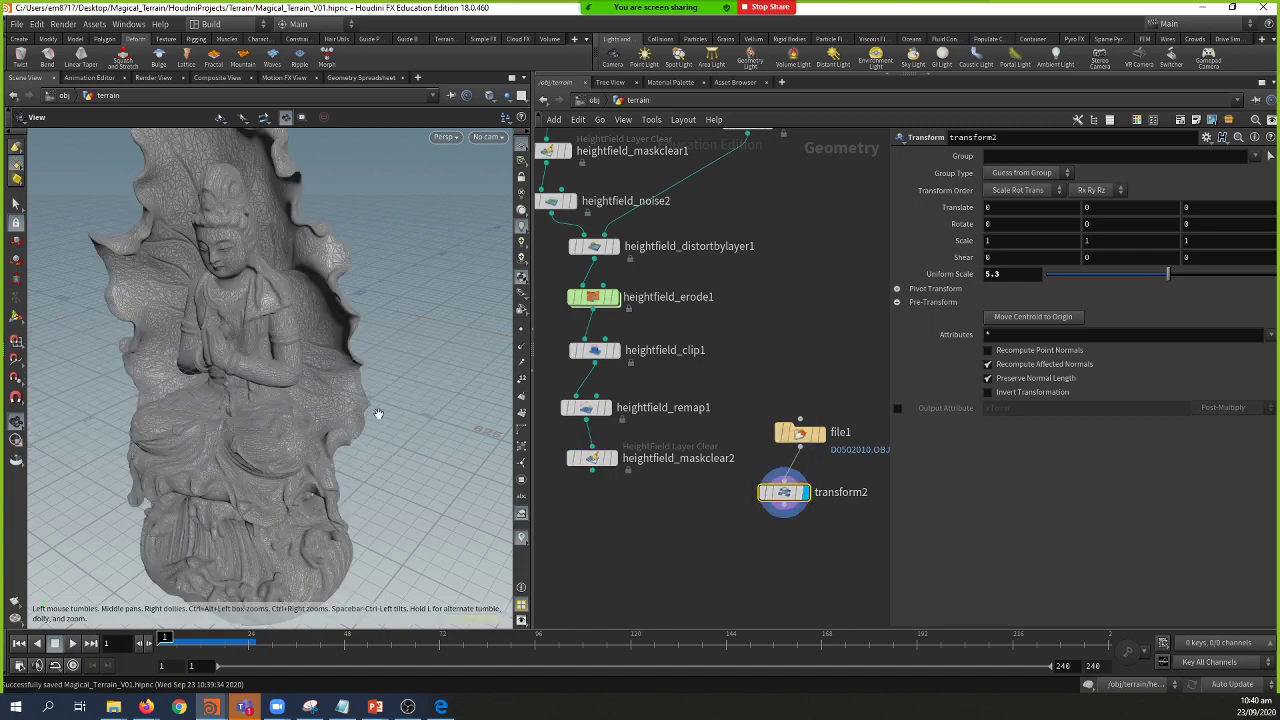
pyautogui.moveTo(250, 380); pyautogui.dragTo(335, 428)
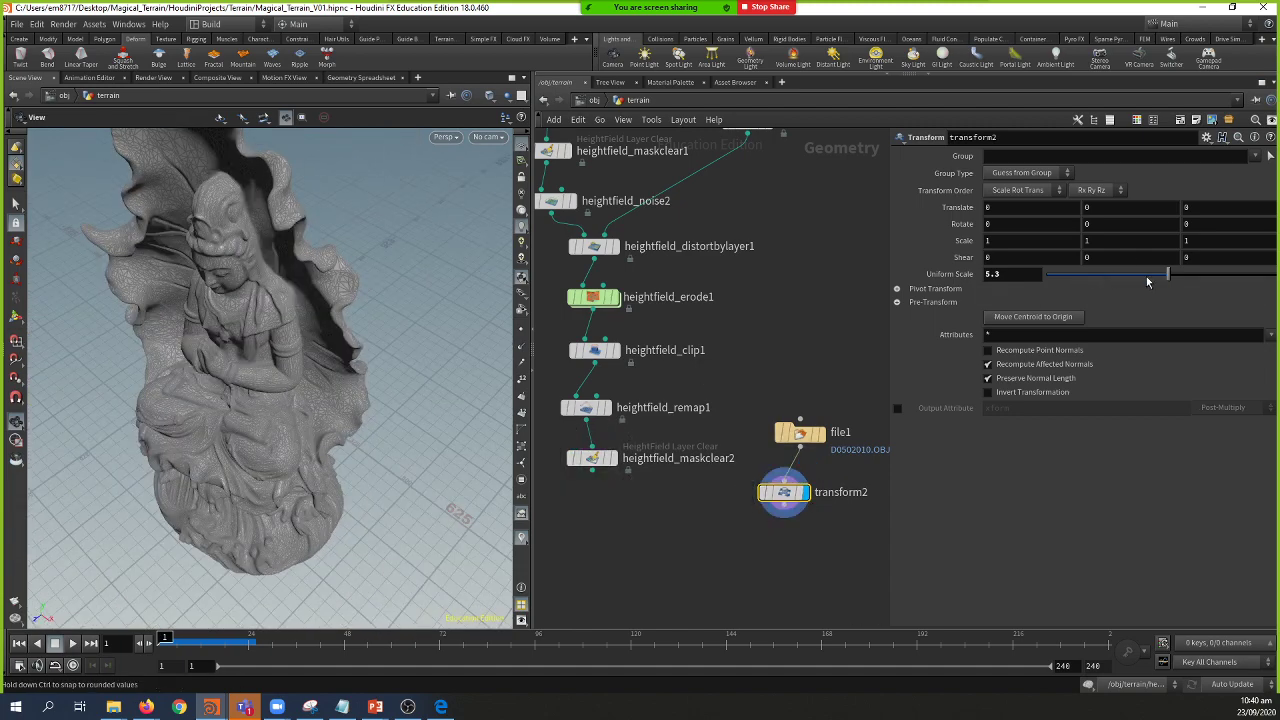
pyautogui.moveTo(1156, 274); pyautogui.dragTo(1088, 292)
pyautogui.moveTo(257, 443); pyautogui.dragTo(337, 400)
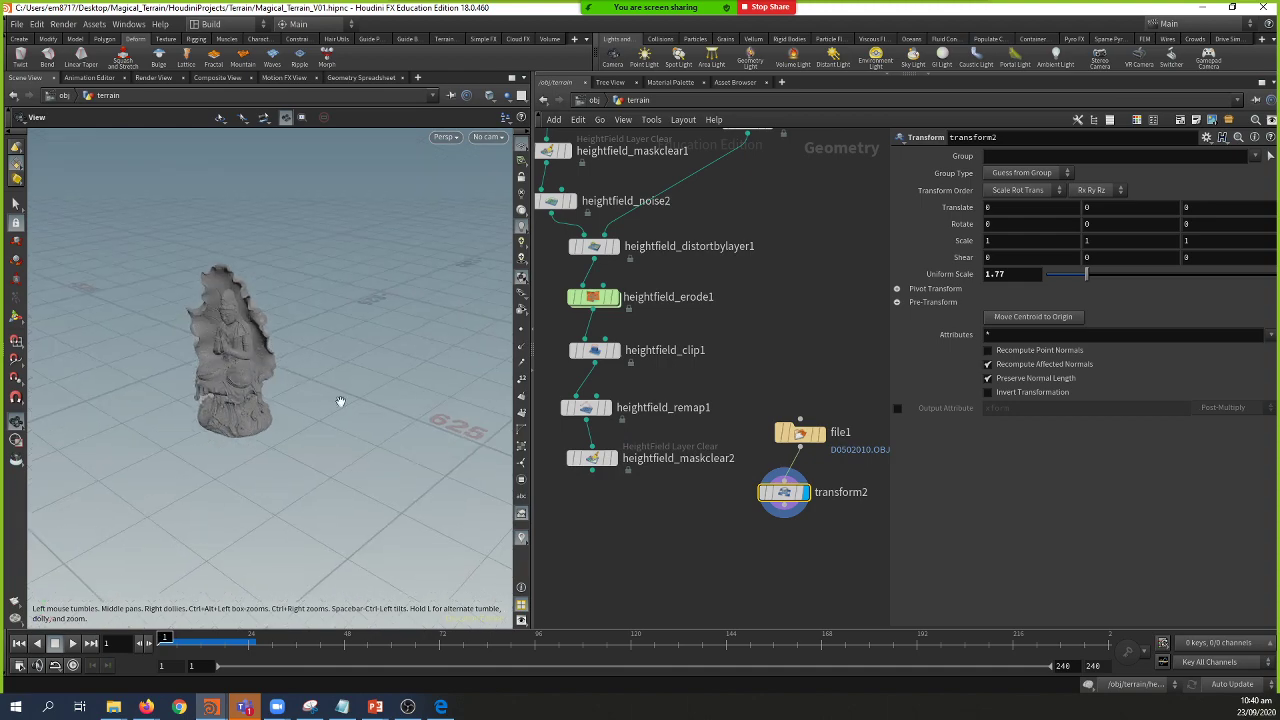
pyautogui.click(614, 462)
pyautogui.click(594, 471)
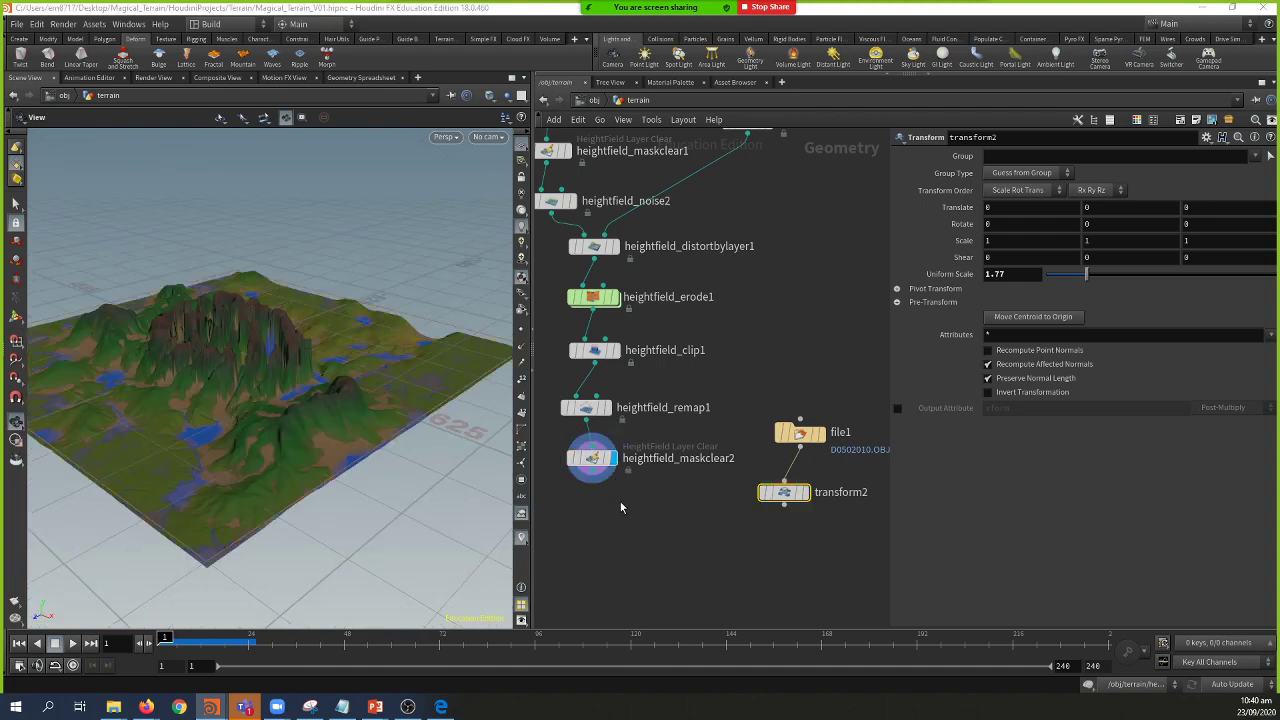
# Step: Add a HeightField Project node below maskclear2 with transform2 as its second input
pyautogui.click(625, 523)
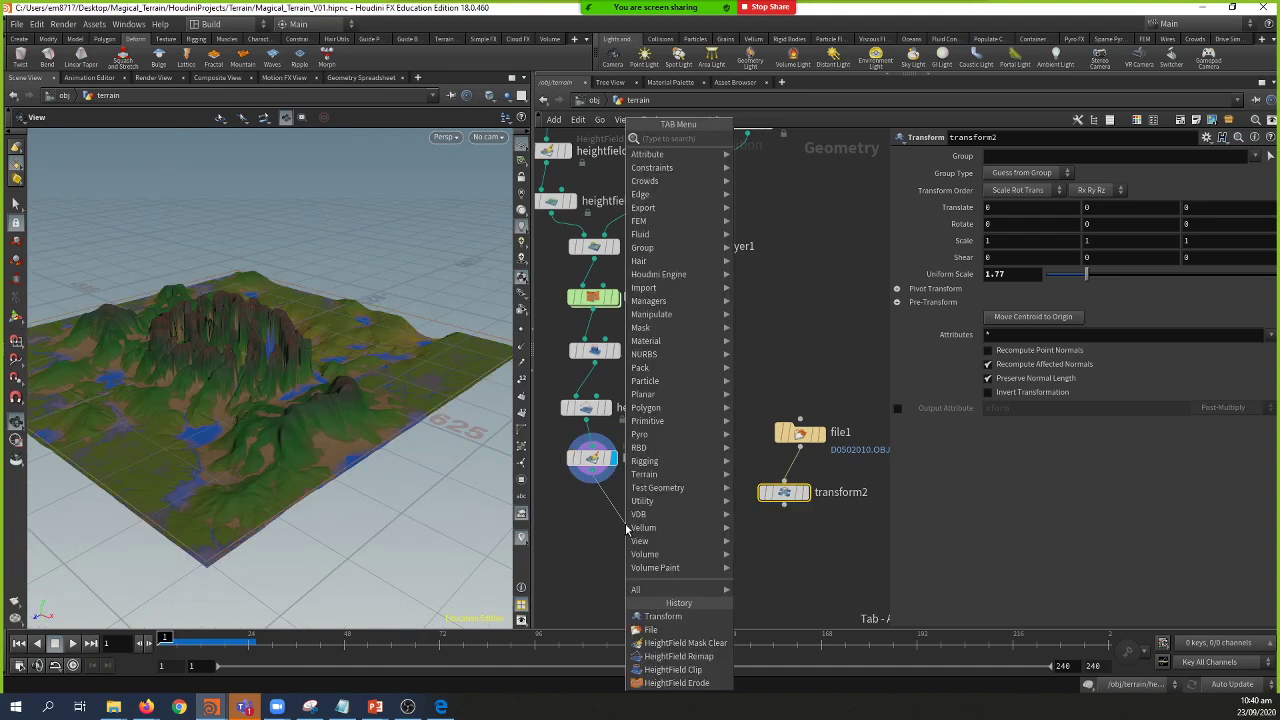
pyautogui.write('hfp')
pyautogui.press('Down')
pyautogui.press('Down')
pyautogui.press('Down')
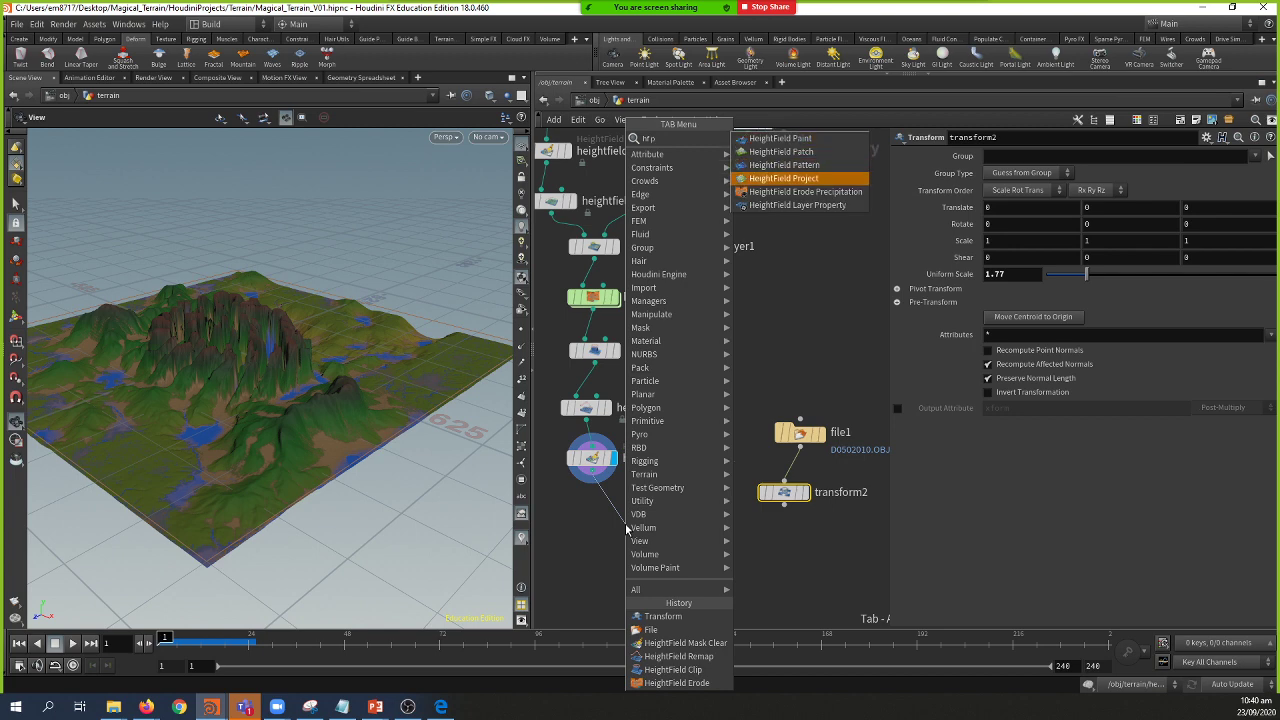
pyautogui.press('Return')
pyautogui.moveTo(787, 511); pyautogui.dragTo(651, 549)
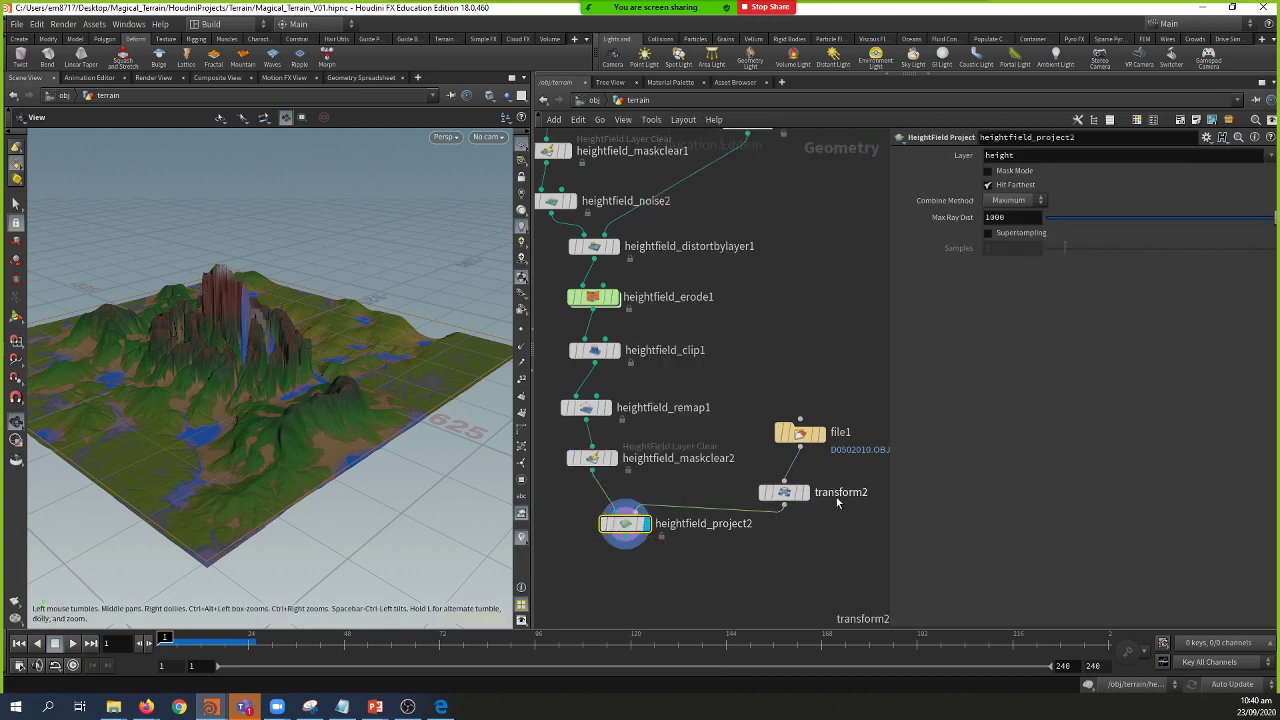
# Step: Move and tilt the statue across the terrain and set its Uniform Scale to 1.01
pyautogui.click(784, 492)
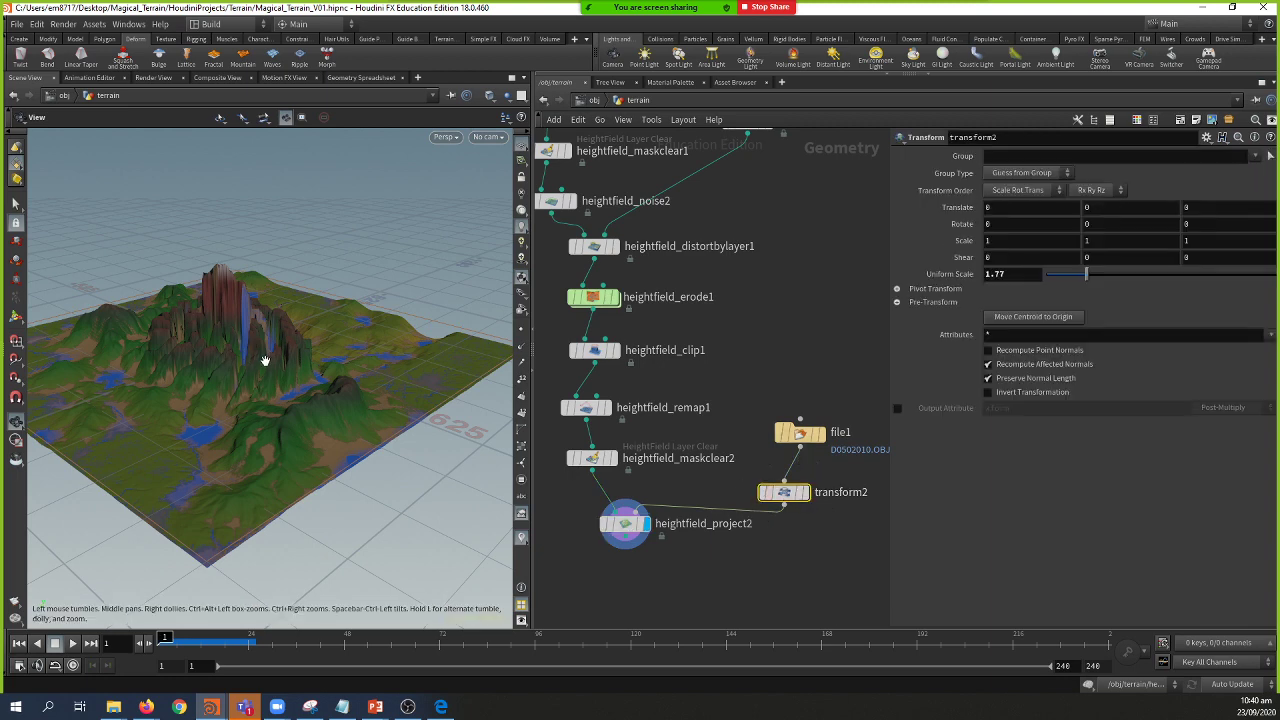
pyautogui.moveTo(265, 360); pyautogui.dragTo(320, 423)
pyautogui.press('Return')
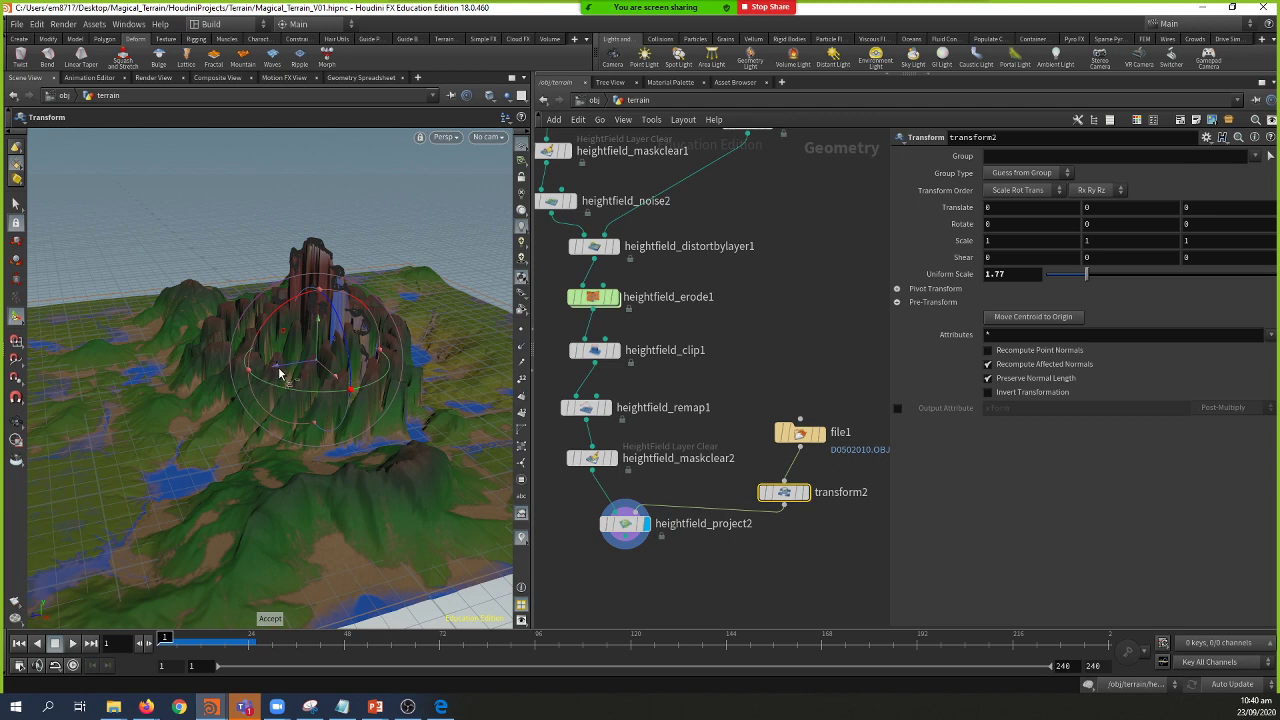
pyautogui.moveTo(280, 375); pyautogui.dragTo(246, 404)
pyautogui.keyDown('alt'); pyautogui.moveTo(246, 404); pyautogui.dragTo(210, 392); pyautogui.keyUp('alt')
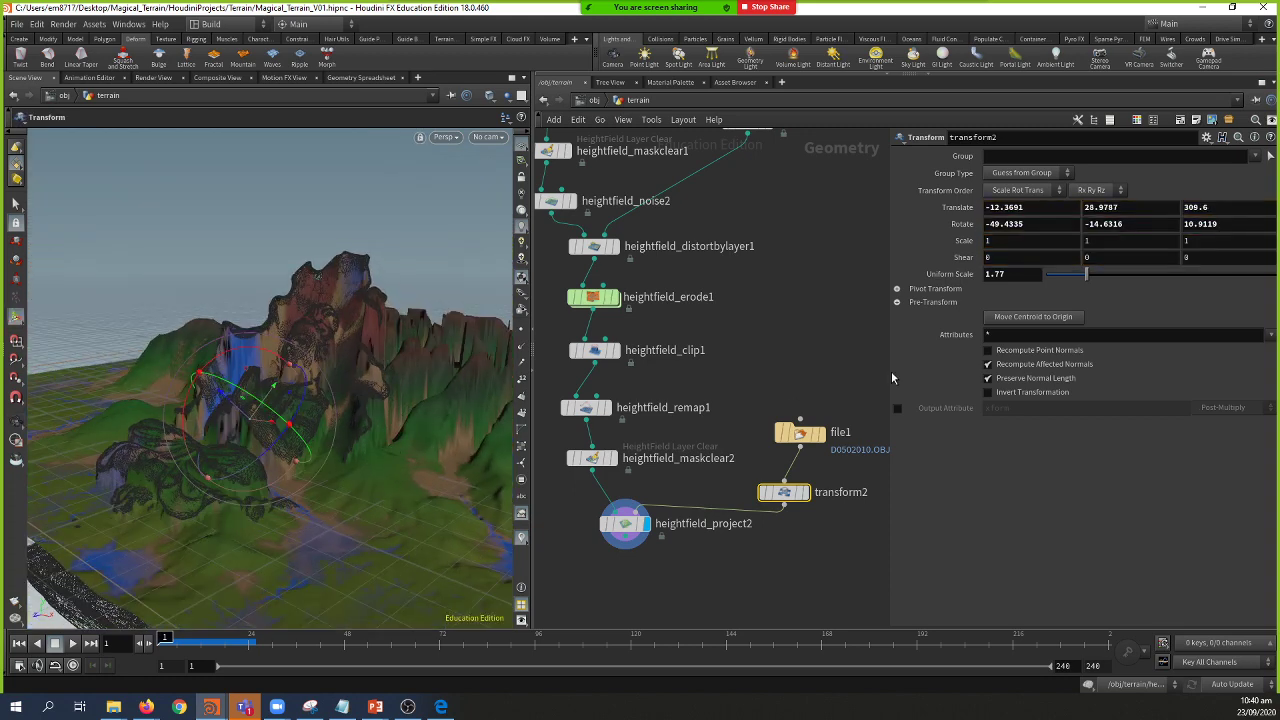
pyautogui.click(1067, 275)
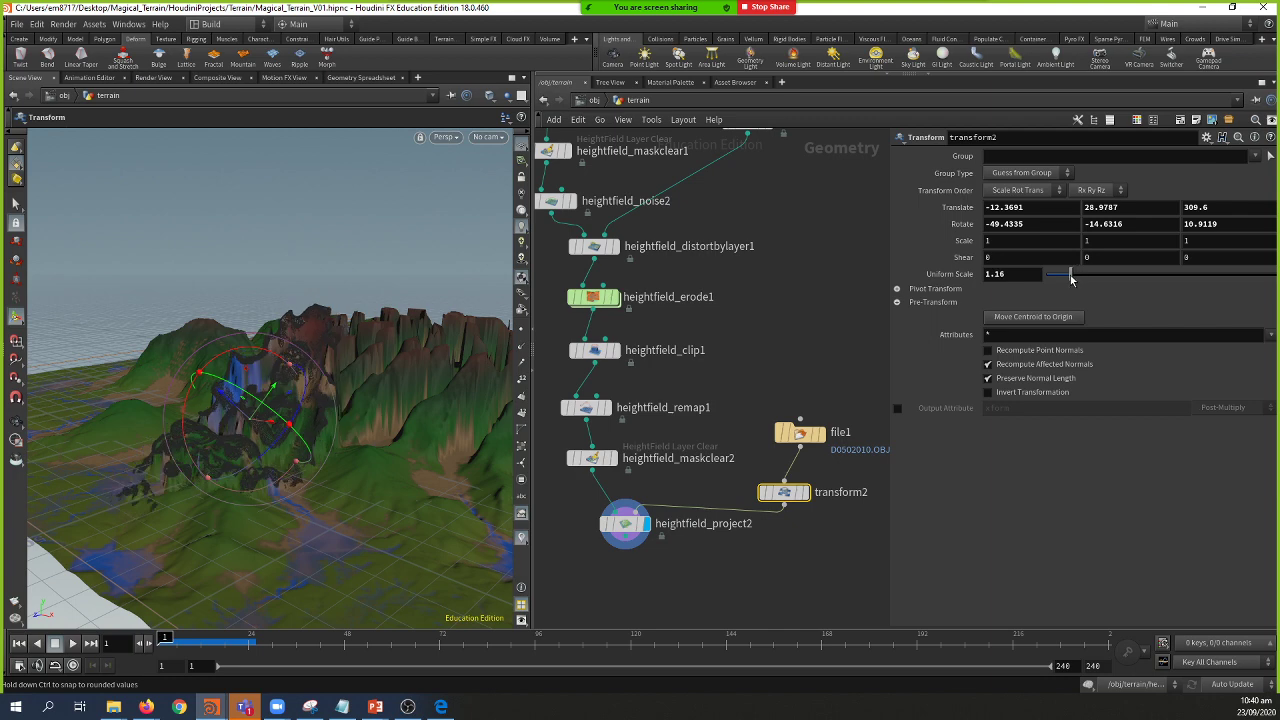
pyautogui.click(1068, 275)
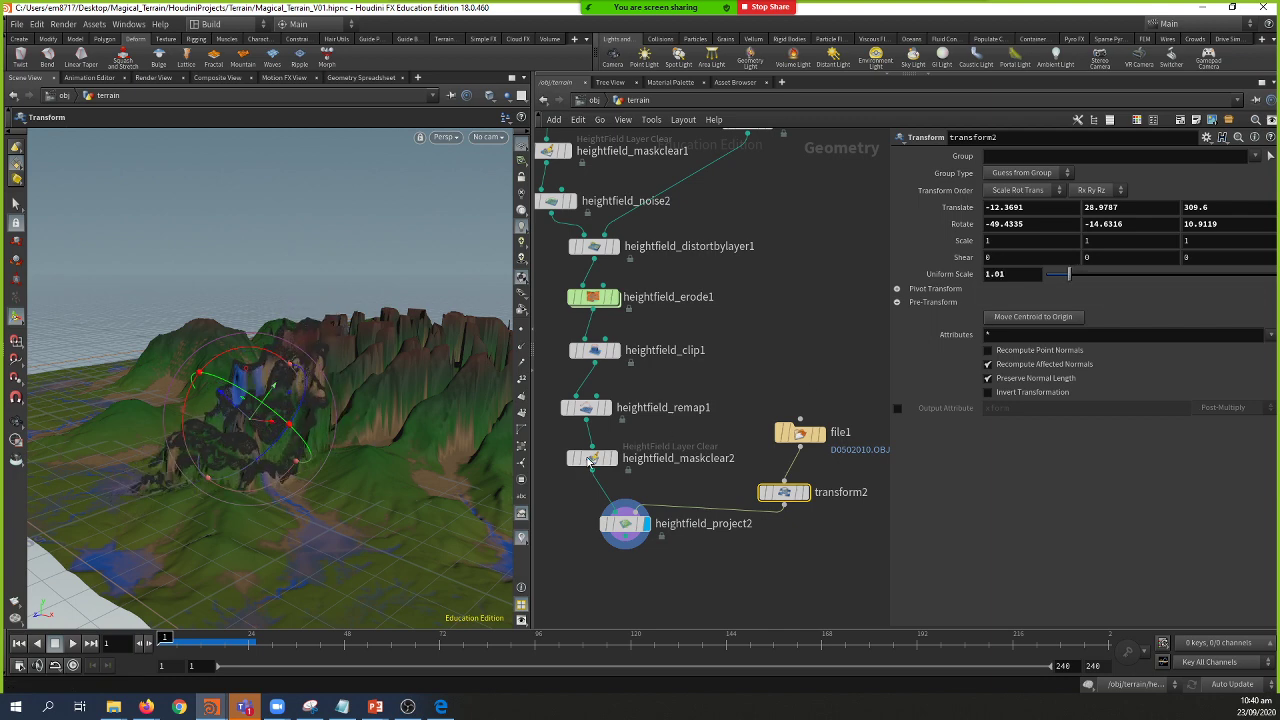
# Step: Tilt and reposition the imported object further so it sits into the mountain slopes
pyautogui.press('Escape')
pyautogui.moveTo(350, 495); pyautogui.dragTo(286, 457)
pyautogui.press('Return')
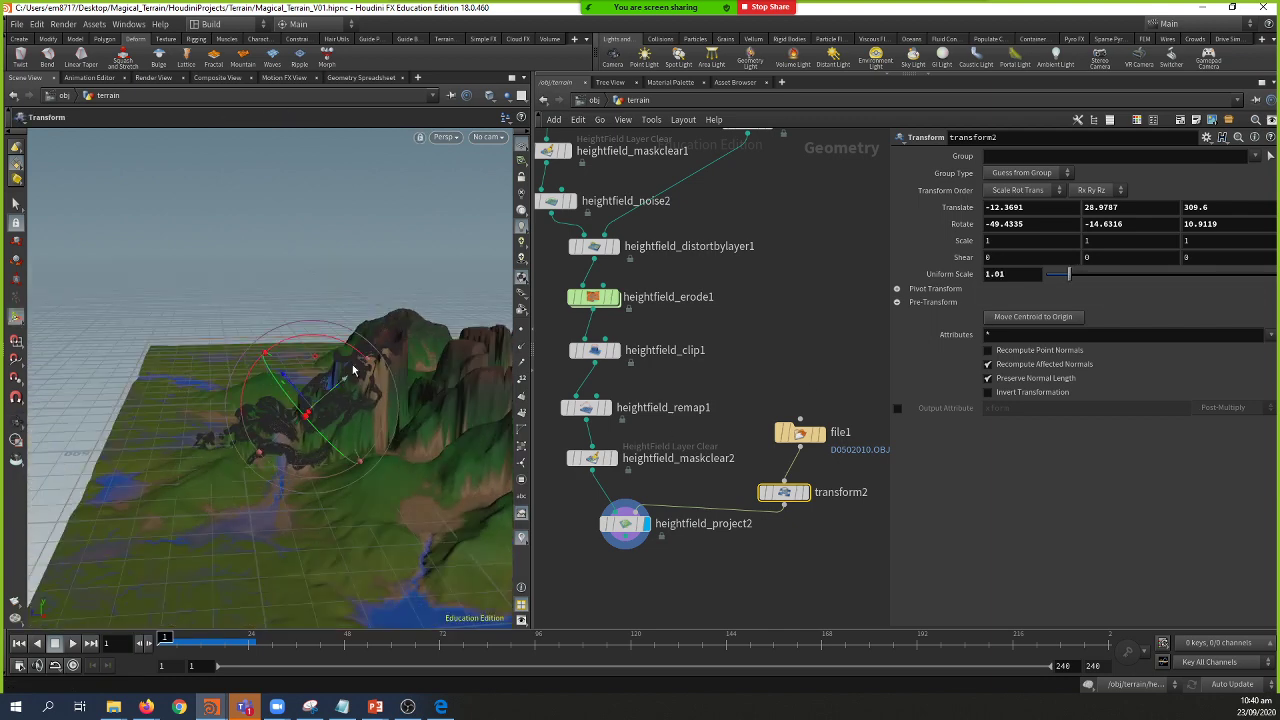
pyautogui.moveTo(358, 353); pyautogui.dragTo(365, 362)
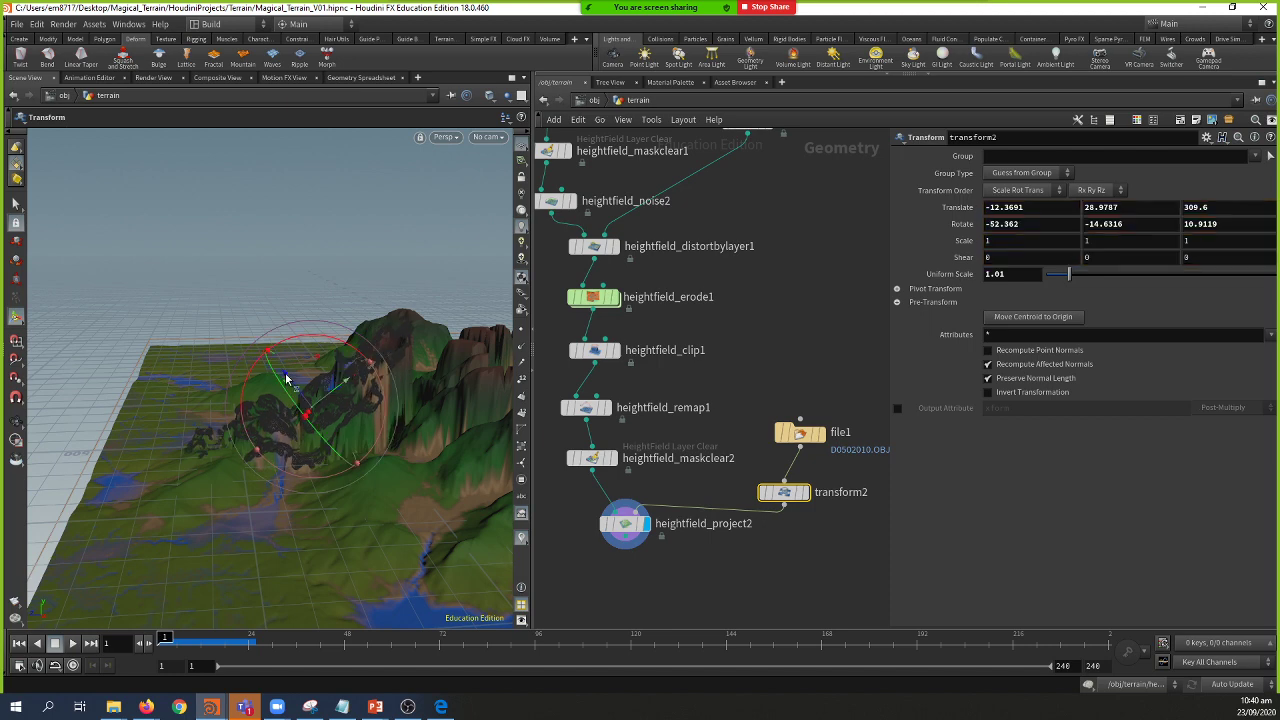
pyautogui.moveTo(286, 378); pyautogui.dragTo(299, 388)
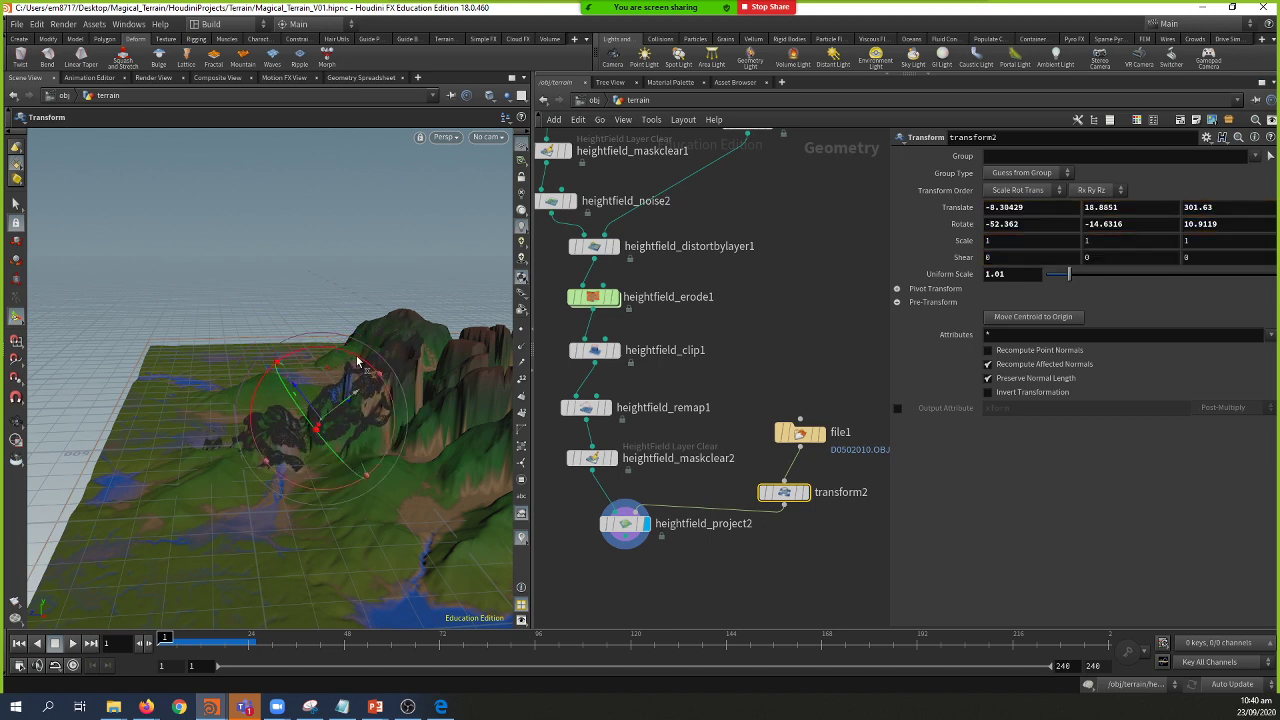
pyautogui.moveTo(357, 362); pyautogui.dragTo(310, 397)
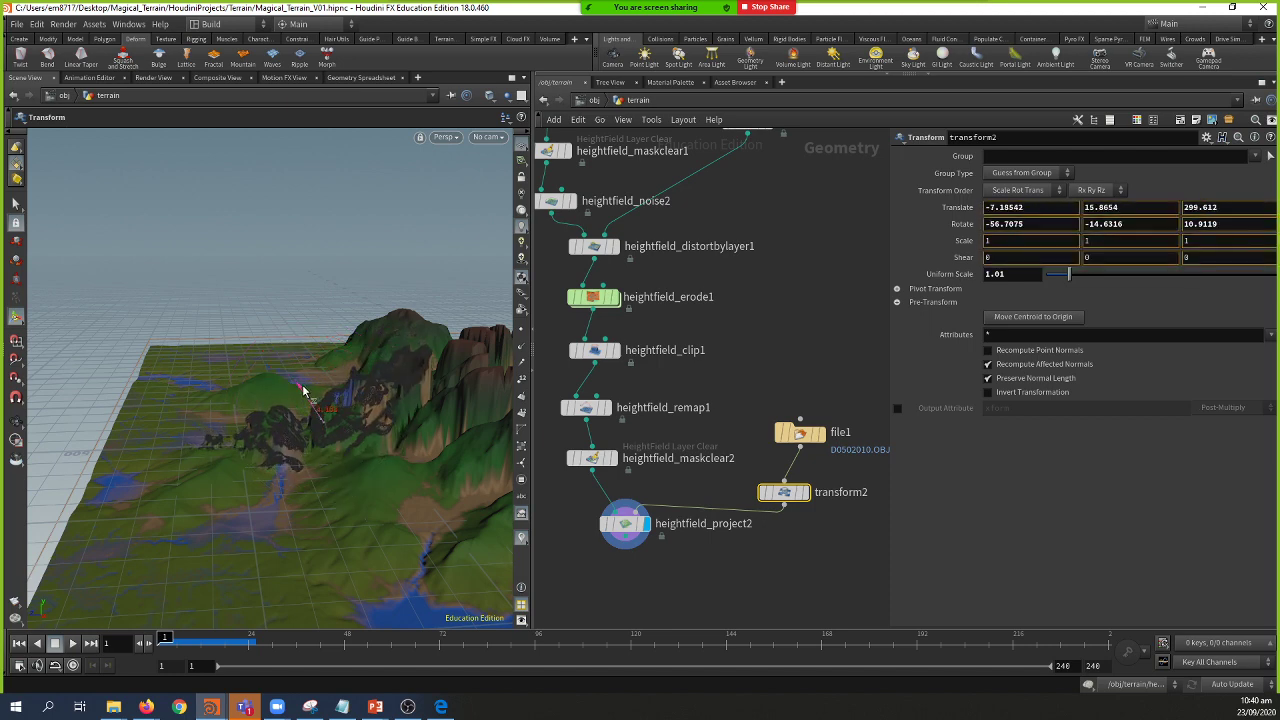
pyautogui.moveTo(624, 516); pyautogui.dragTo(614, 484, button='middle')
# Step: Wire a new node from heightfield_project2's output, searching 'hfp' to choose HeightField Paint
pyautogui.click(614, 484)
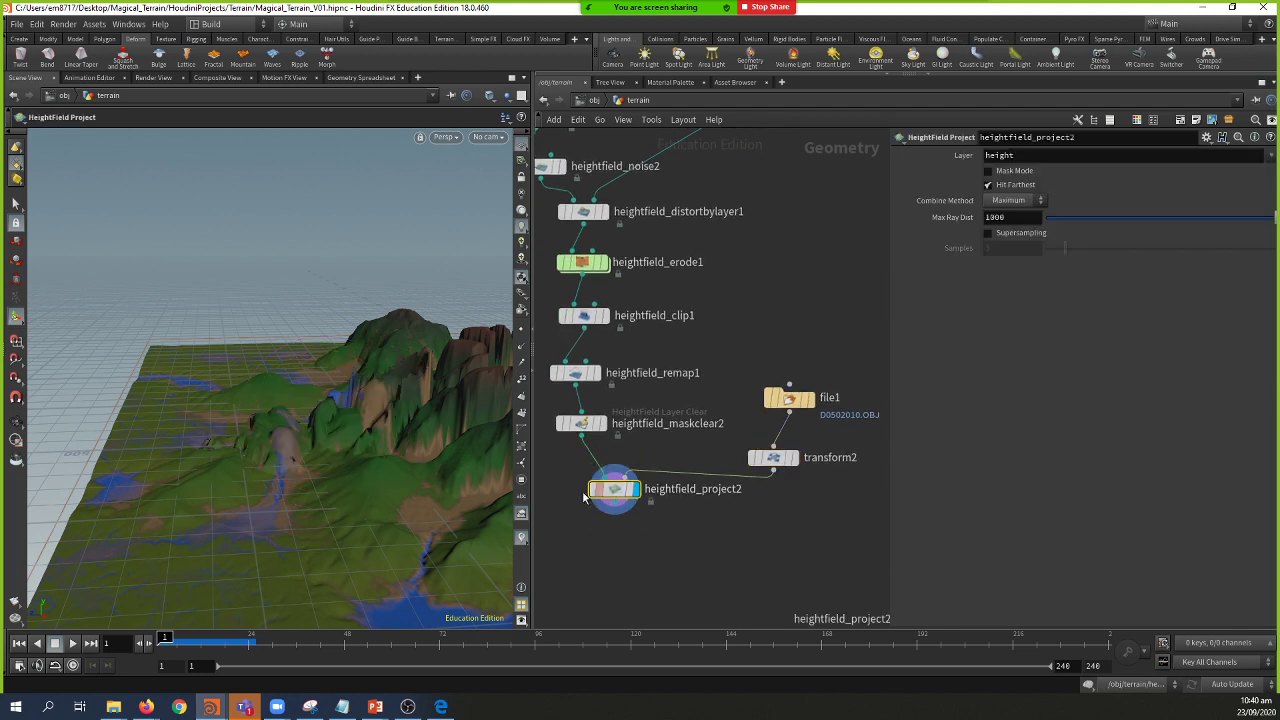
pyautogui.press('Escape')
pyautogui.moveTo(343, 508); pyautogui.dragTo(231, 432)
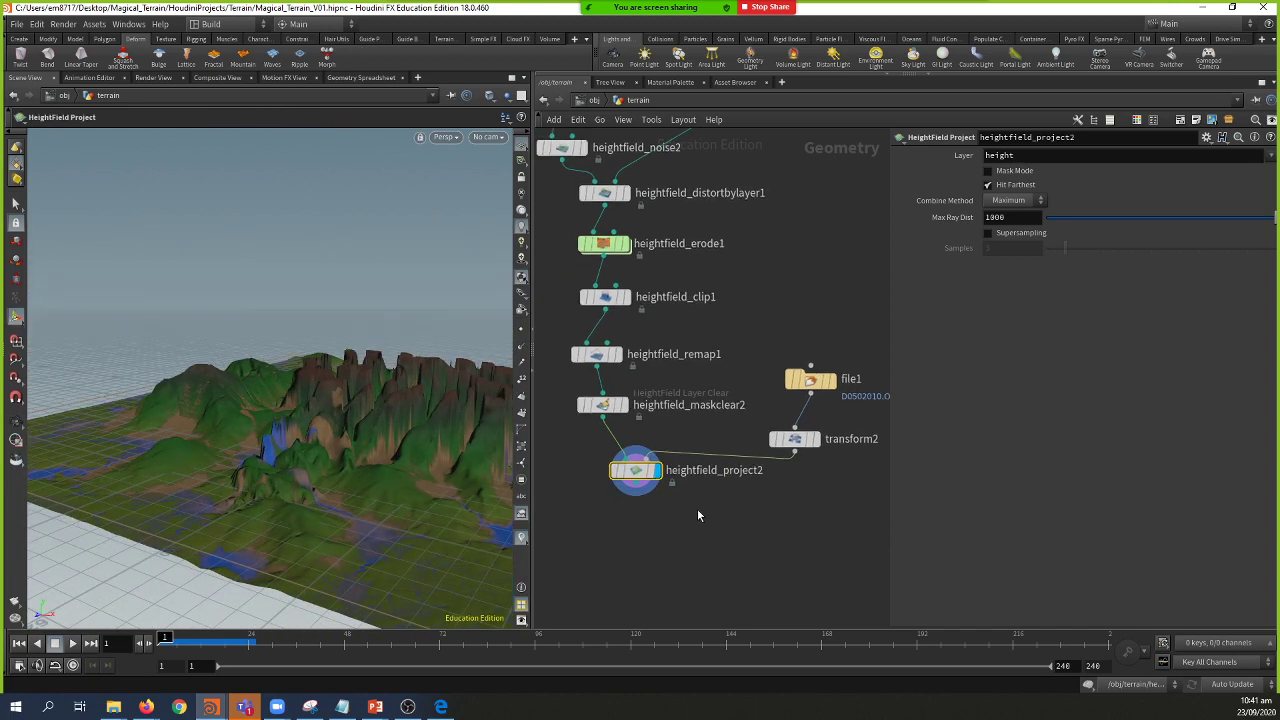
pyautogui.click(636, 484)
pyautogui.click(661, 512)
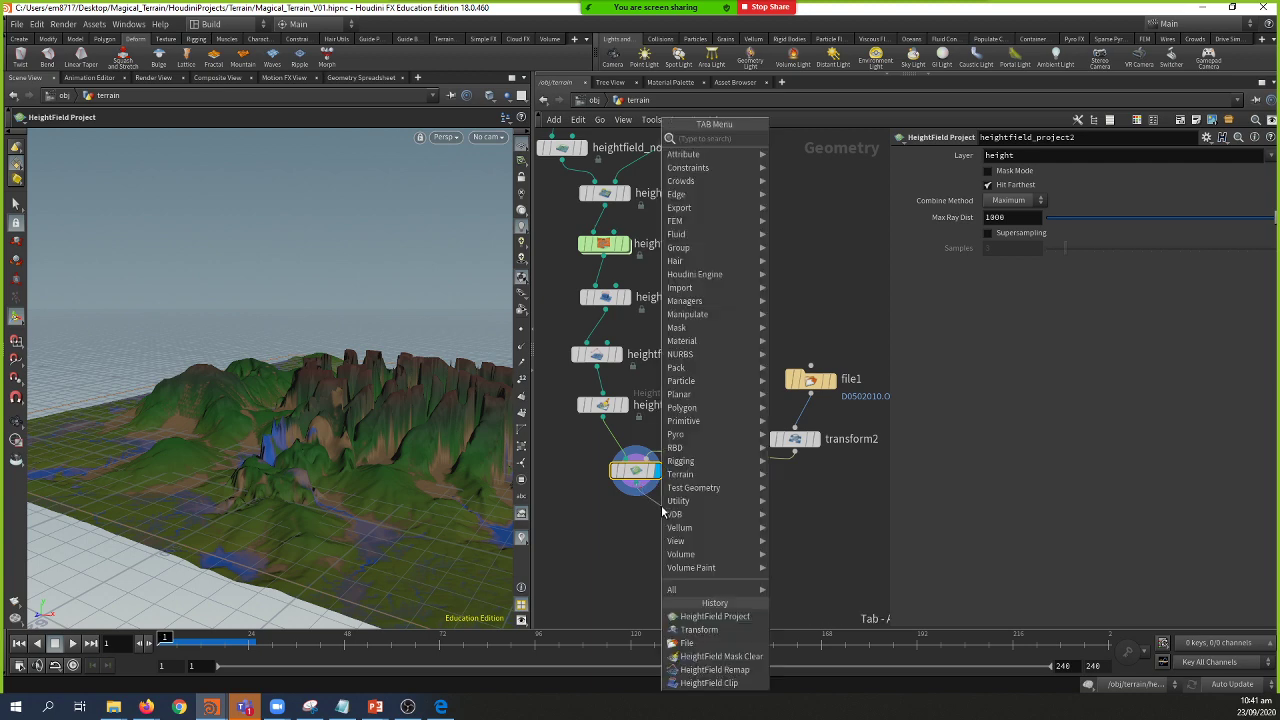
pyautogui.write('hfo')
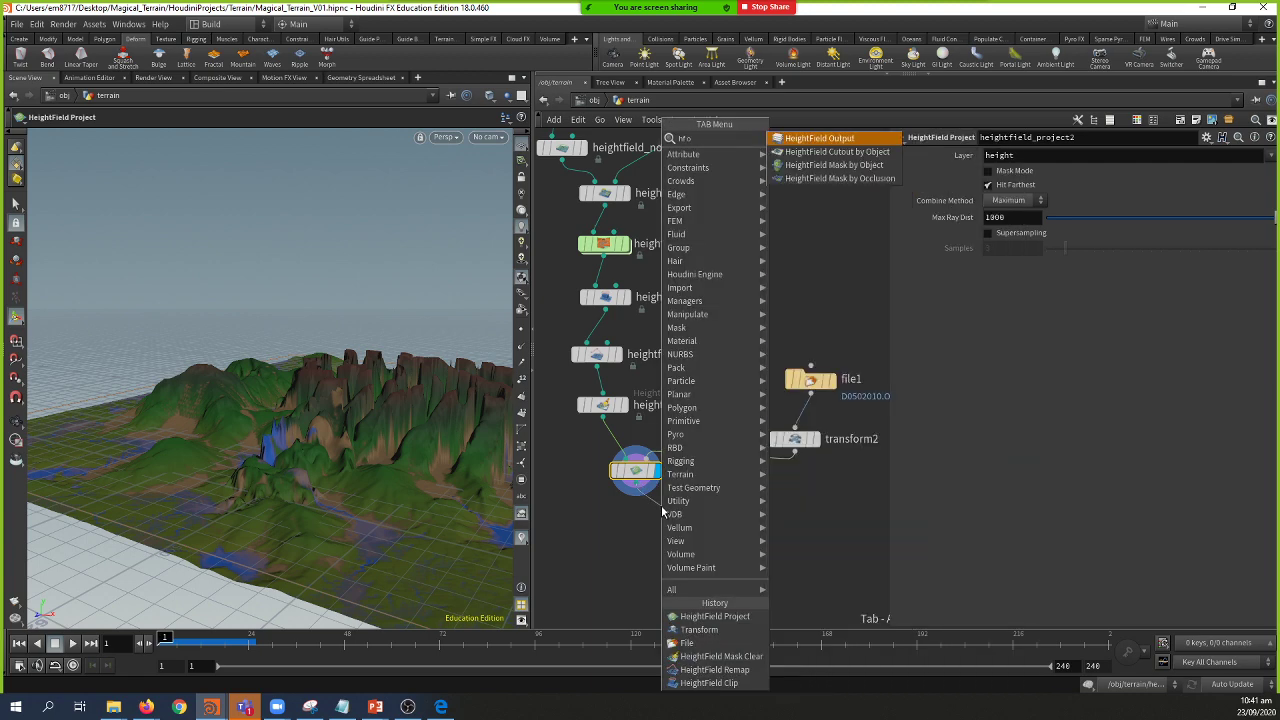
pyautogui.press('BackSpace')
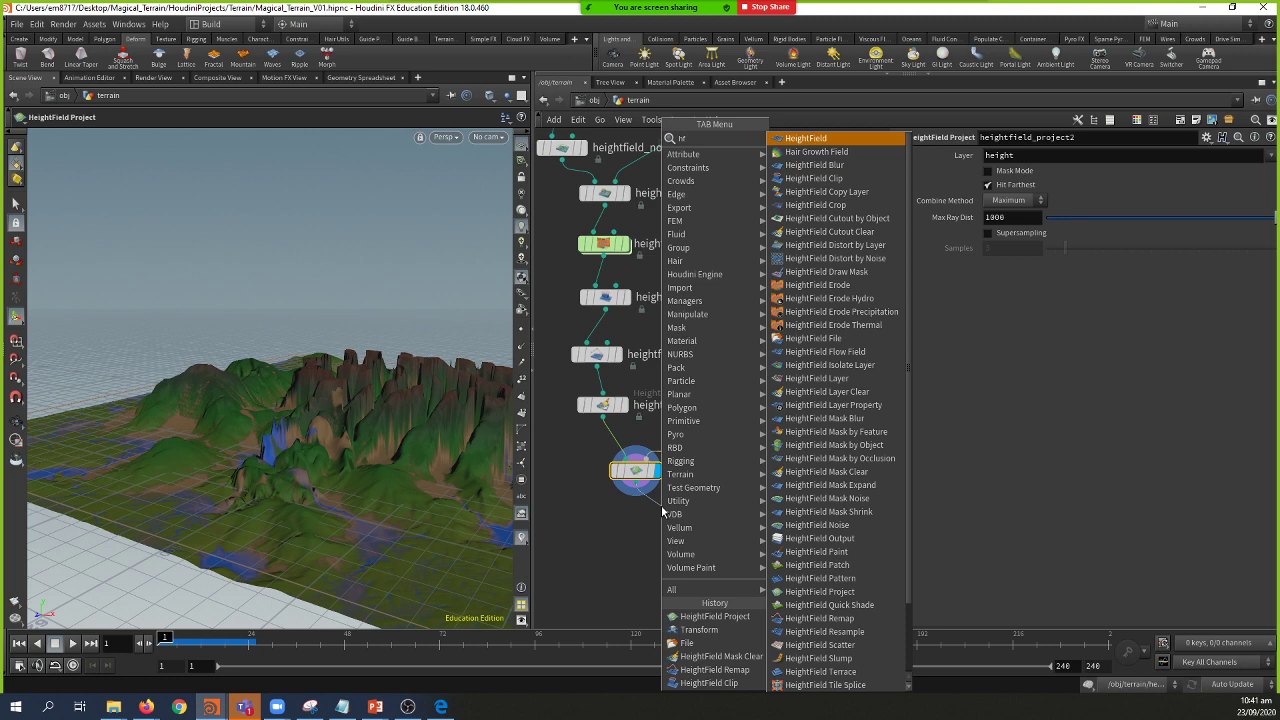
pyautogui.write('p')
pyautogui.press('Escape')
# Step: Place heightfield_paint2 below heightfield_project2 and orbit over the terrain to paint the mask
pyautogui.click(661, 509)
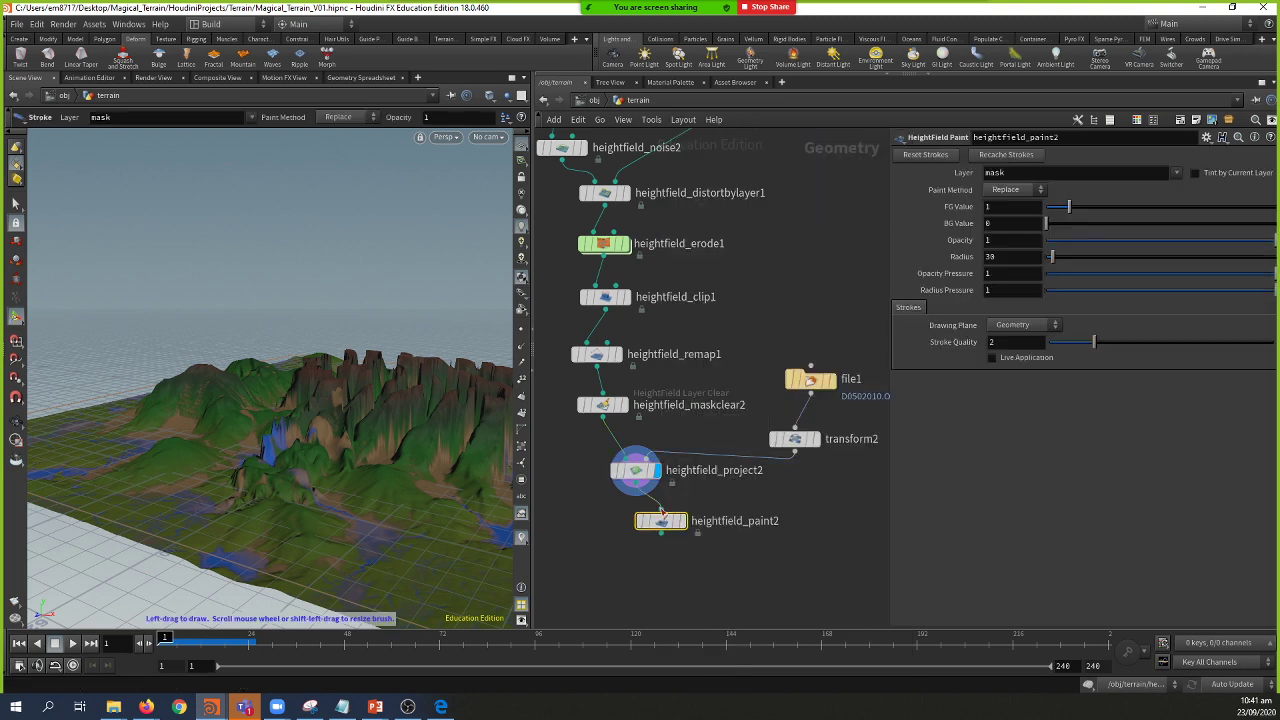
pyautogui.press('Escape')
pyautogui.moveTo(372, 397)
pyautogui.mouseDown()
pyautogui.moveTo(334, 420)
pyautogui.moveTo(351, 457)
pyautogui.moveTo(306, 446)
pyautogui.moveTo(318, 422)
pyautogui.moveTo(291, 436)
pyautogui.mouseUp()
pyautogui.press('Return')
pyautogui.moveTo(301, 373)
pyautogui.keyDown('alt'); pyautogui.mouseDown()
pyautogui.moveTo(337, 363)
pyautogui.moveTo(346, 394)
pyautogui.moveTo(351, 374)
pyautogui.moveTo(363, 377)
pyautogui.mouseUp(); pyautogui.keyUp('alt')
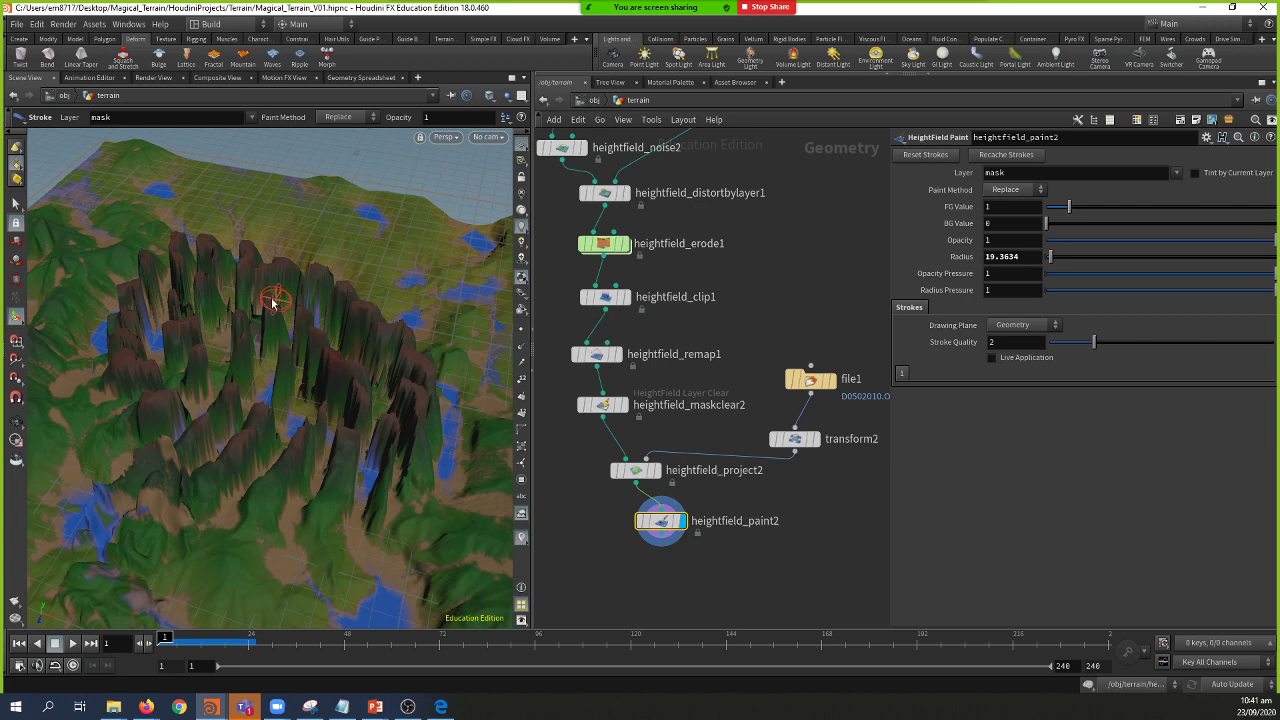
pyautogui.moveTo(260, 352)
pyautogui.keyDown('alt'); pyautogui.mouseDown()
pyautogui.moveTo(271, 346)
pyautogui.moveTo(283, 383)
pyautogui.moveTo(263, 401)
pyautogui.moveTo(438, 462)
pyautogui.mouseUp(); pyautogui.keyUp('alt')
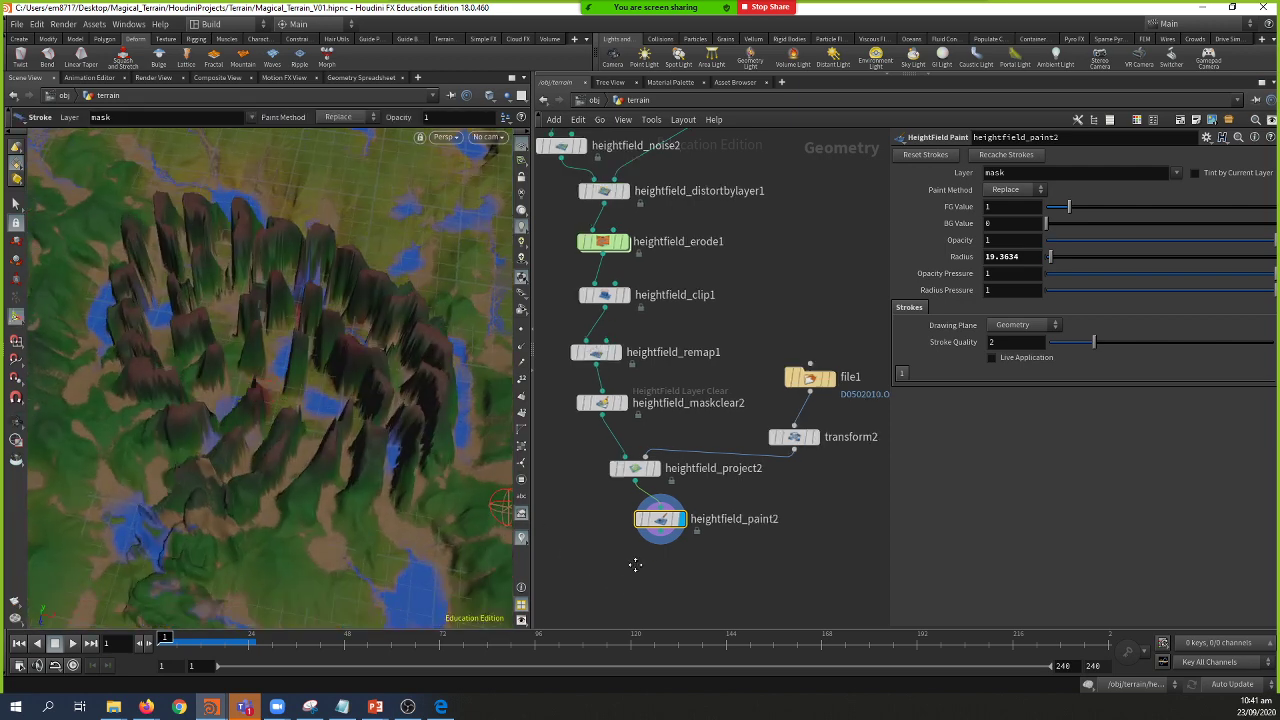
pyautogui.moveTo(634, 562); pyautogui.dragTo(605, 506, button='middle')
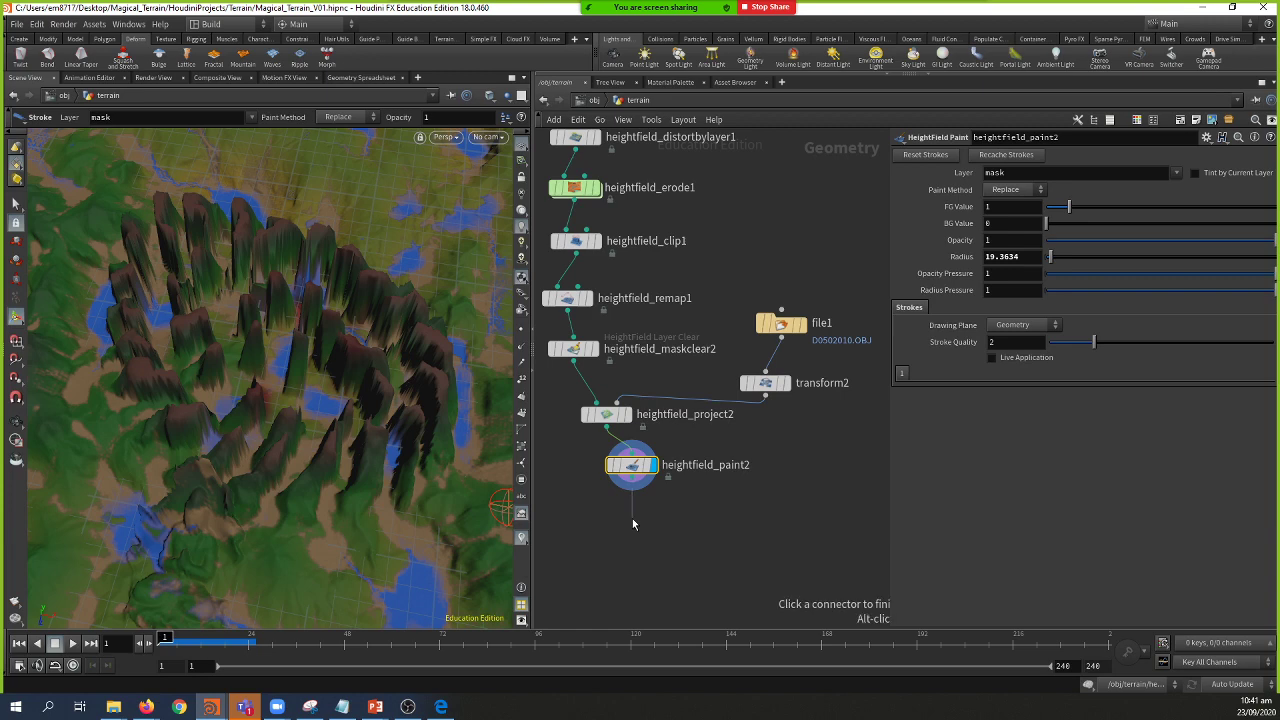
# Step: Create a HeightField Noise node after heightfield_paint2 using the 'hf n' search
pyautogui.click(632, 523)
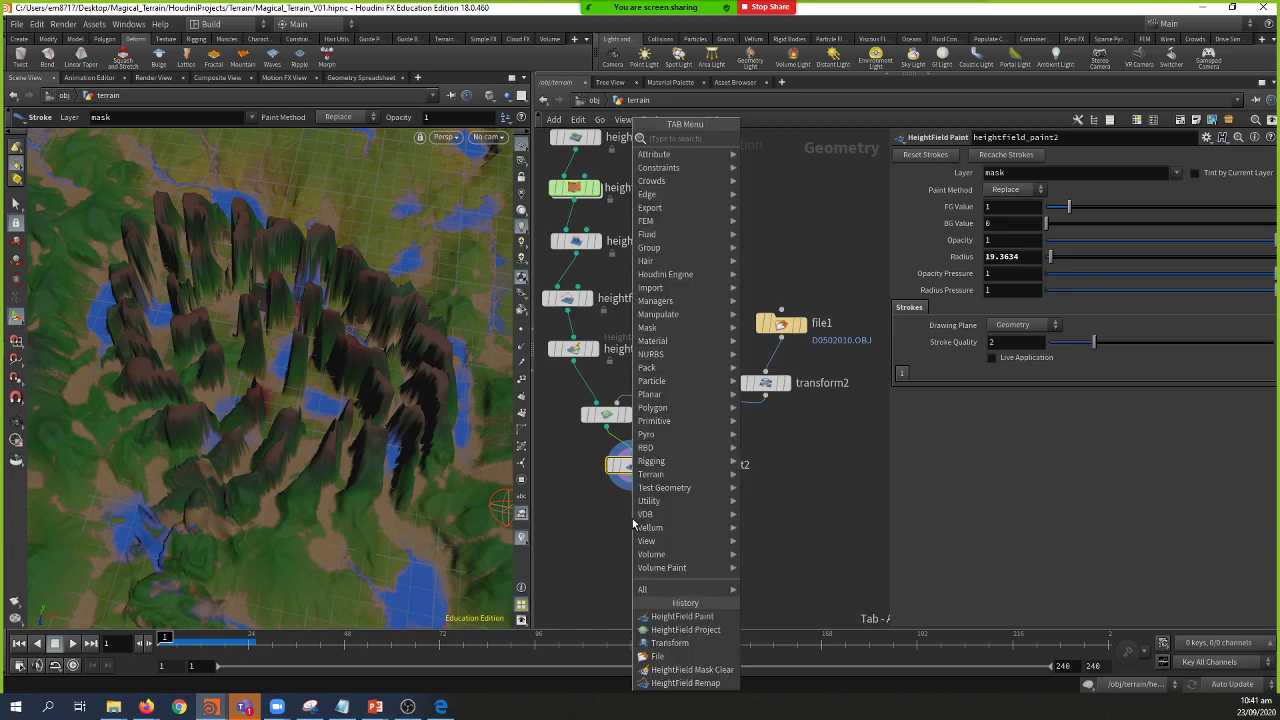
pyautogui.write('hf n')
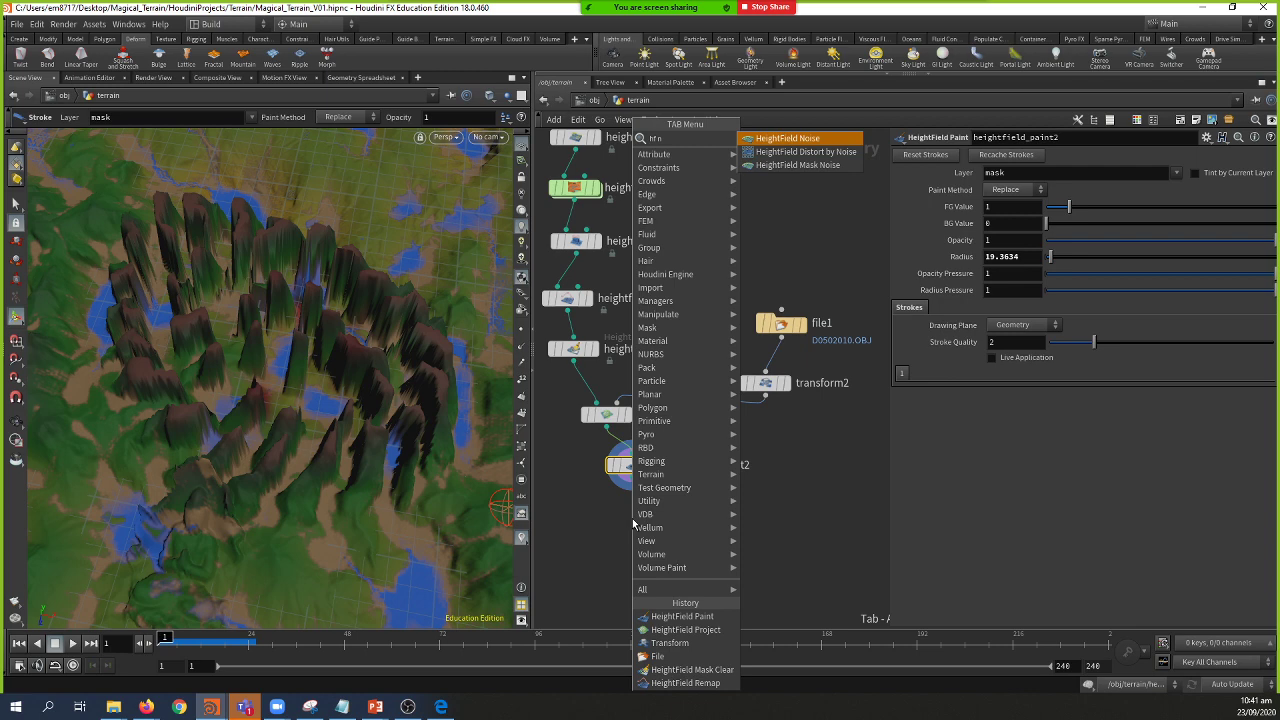
pyautogui.press('Return')
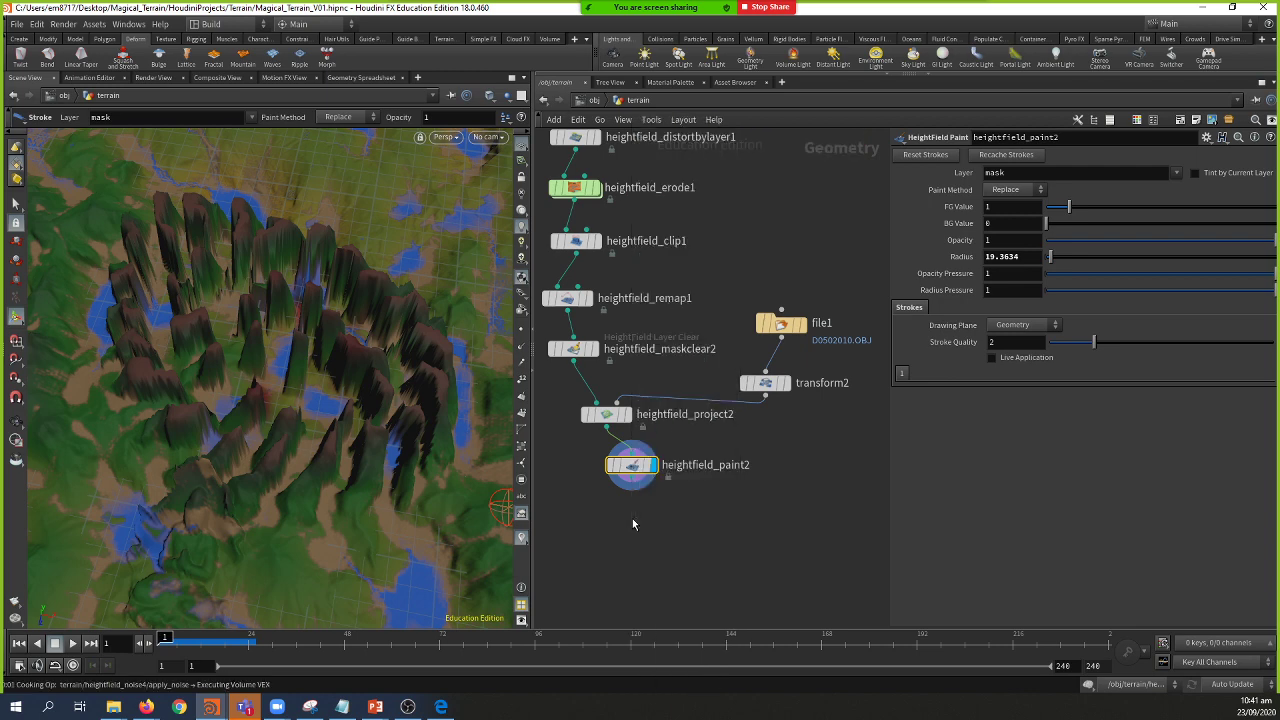
# Step: Place heightfield_noise4 under heightfield_paint2, display it, and change its Amplitude from -2201.5 to -1591.5
pyautogui.click(632, 518)
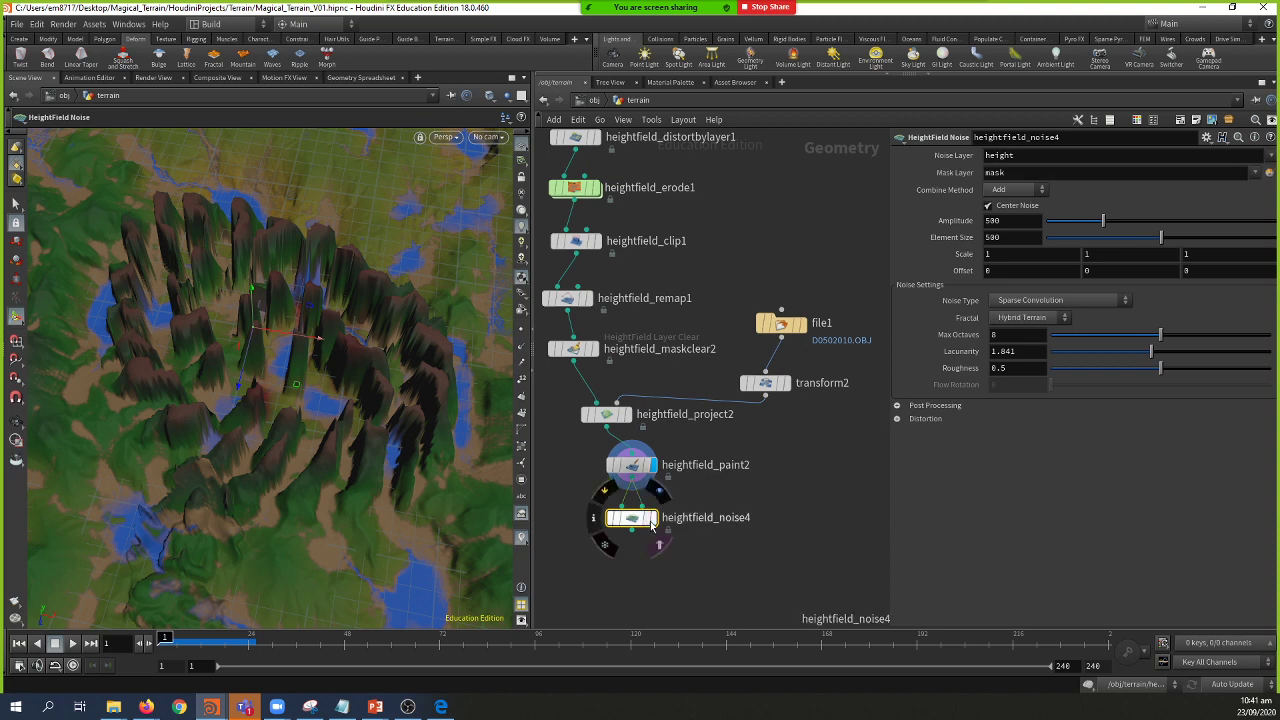
pyautogui.click(660, 491)
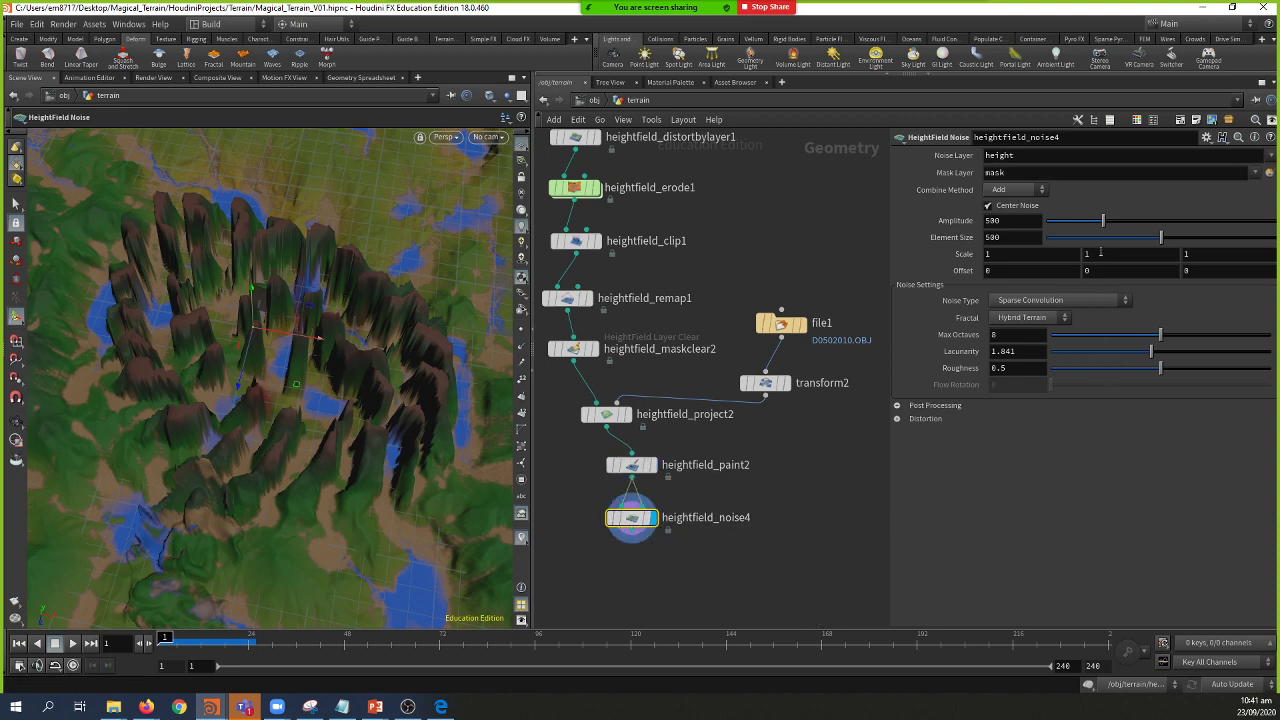
pyautogui.moveTo(1178, 226); pyautogui.dragTo(744, 253)
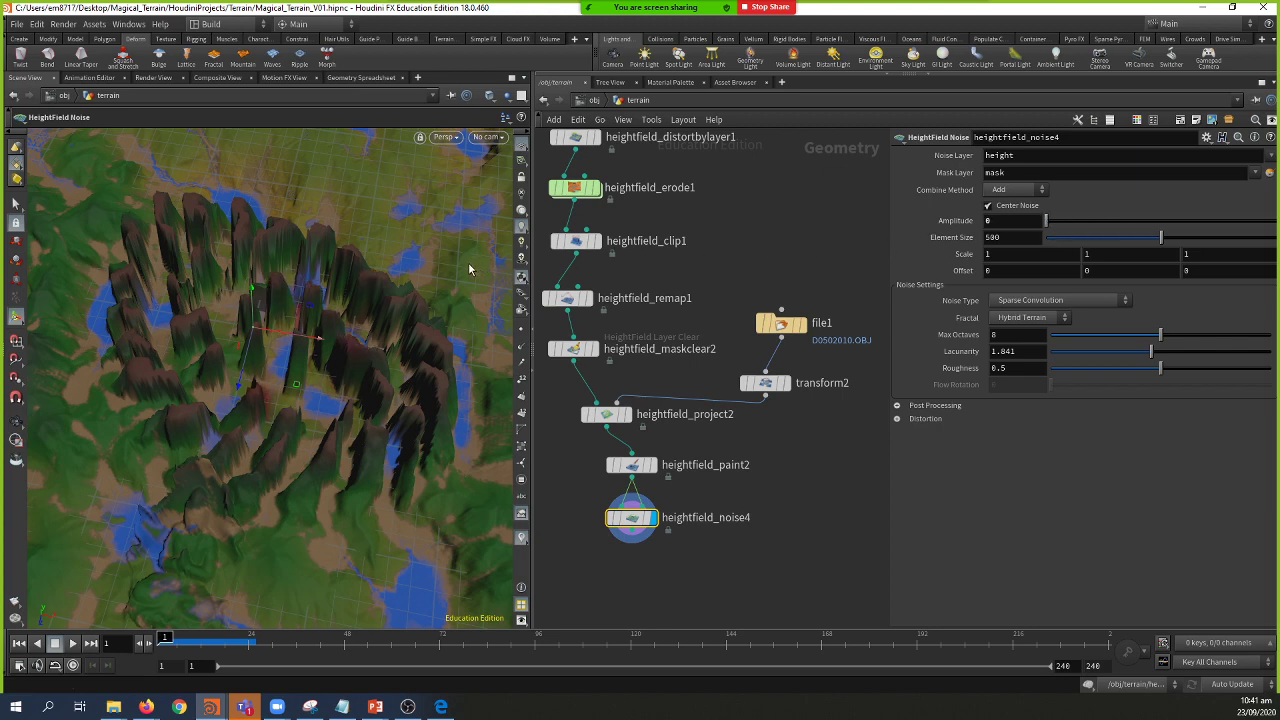
pyautogui.moveTo(1013, 219); pyautogui.dragTo(681, 229, button='middle')
pyautogui.moveTo(248, 284); pyautogui.dragTo(902, 286, button='middle')
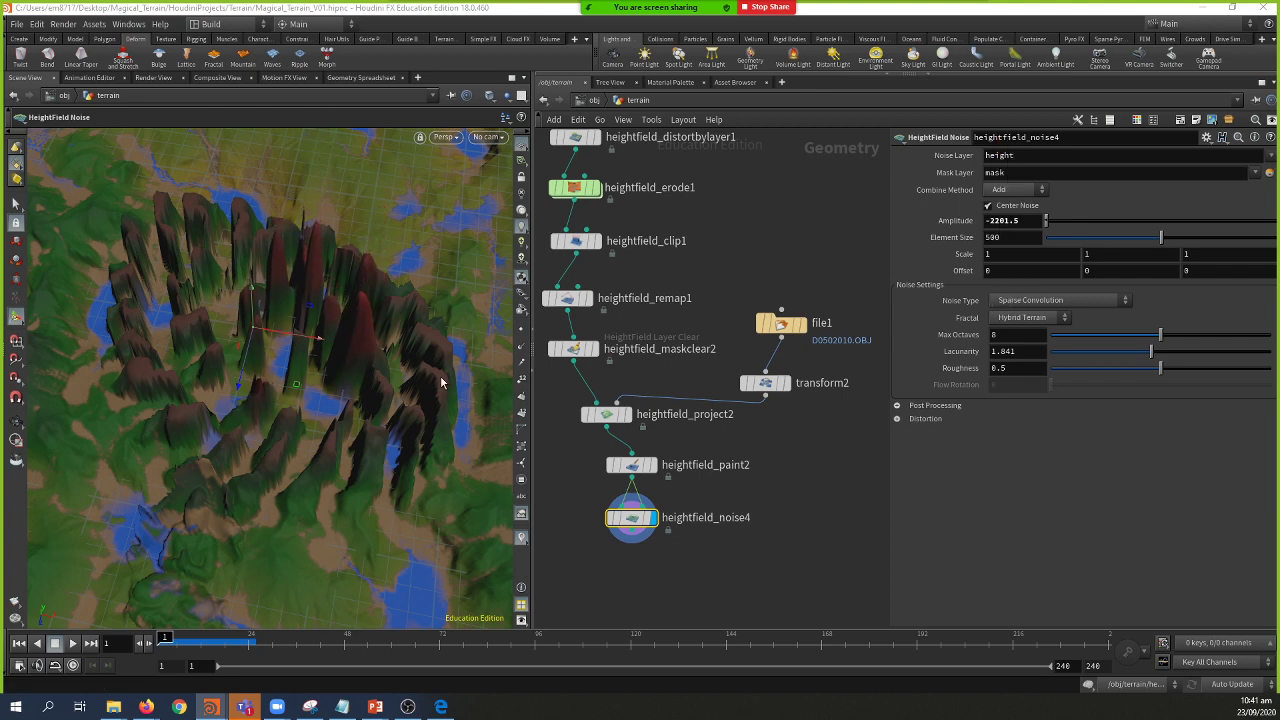
pyautogui.moveTo(441, 382); pyautogui.dragTo(460, 445)
pyautogui.moveTo(414, 380); pyautogui.dragTo(400, 312)
pyautogui.moveTo(1024, 221); pyautogui.dragTo(1024, 170, button='middle')
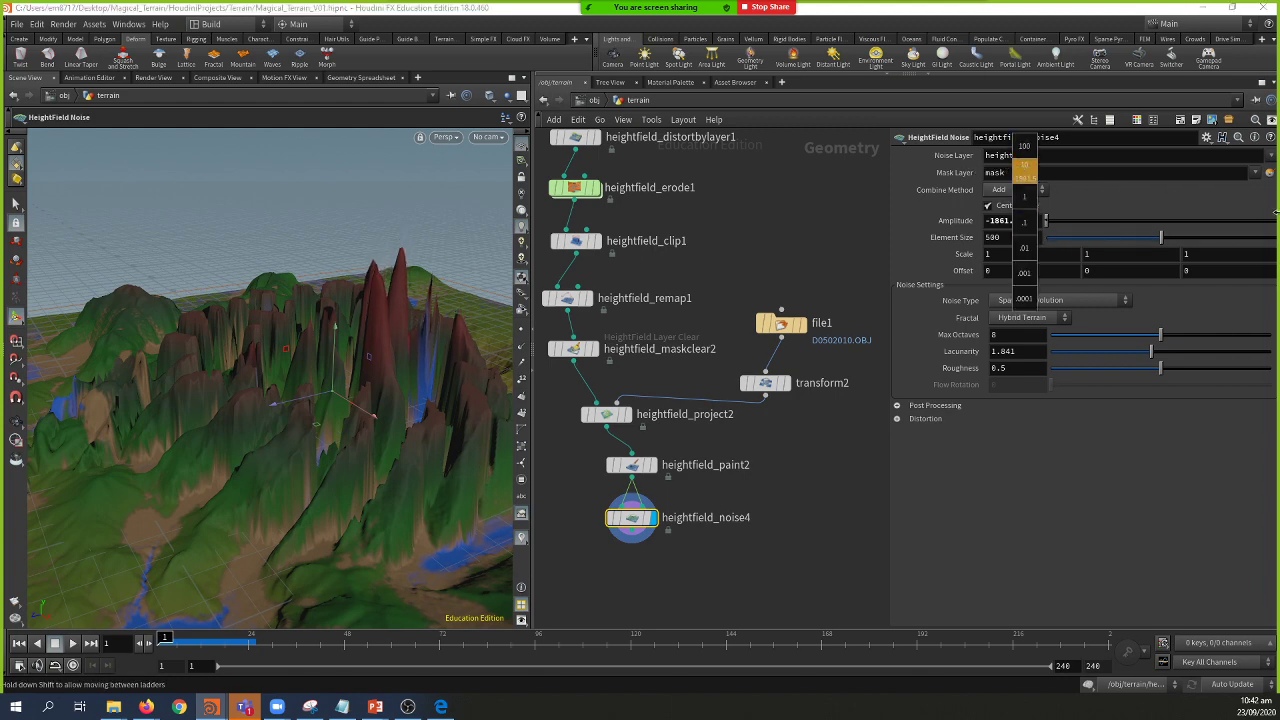
pyautogui.moveTo(1024, 170); pyautogui.dragTo(957, 256, button='middle')
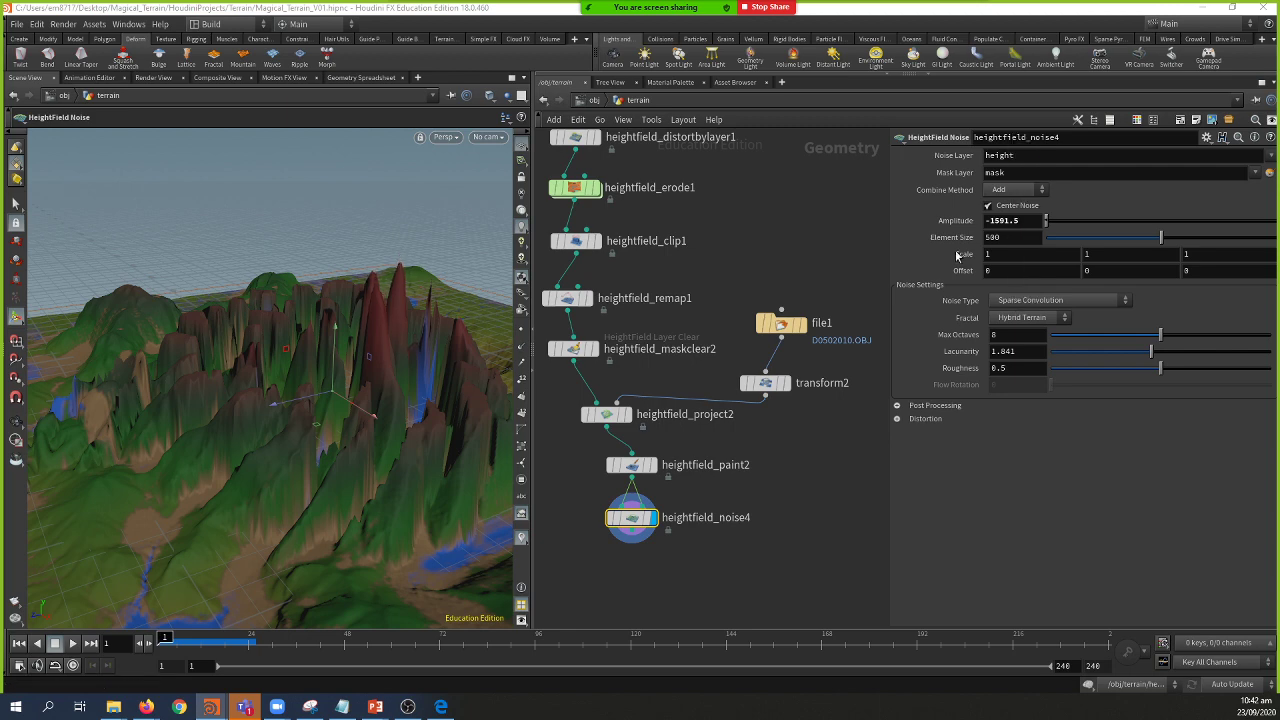
# Step: Paint extra mask strokes with heightfield_paint2, enlarging the brush Radius from 19.36 to 27.98
pyautogui.click(640, 467)
pyautogui.press('Return')
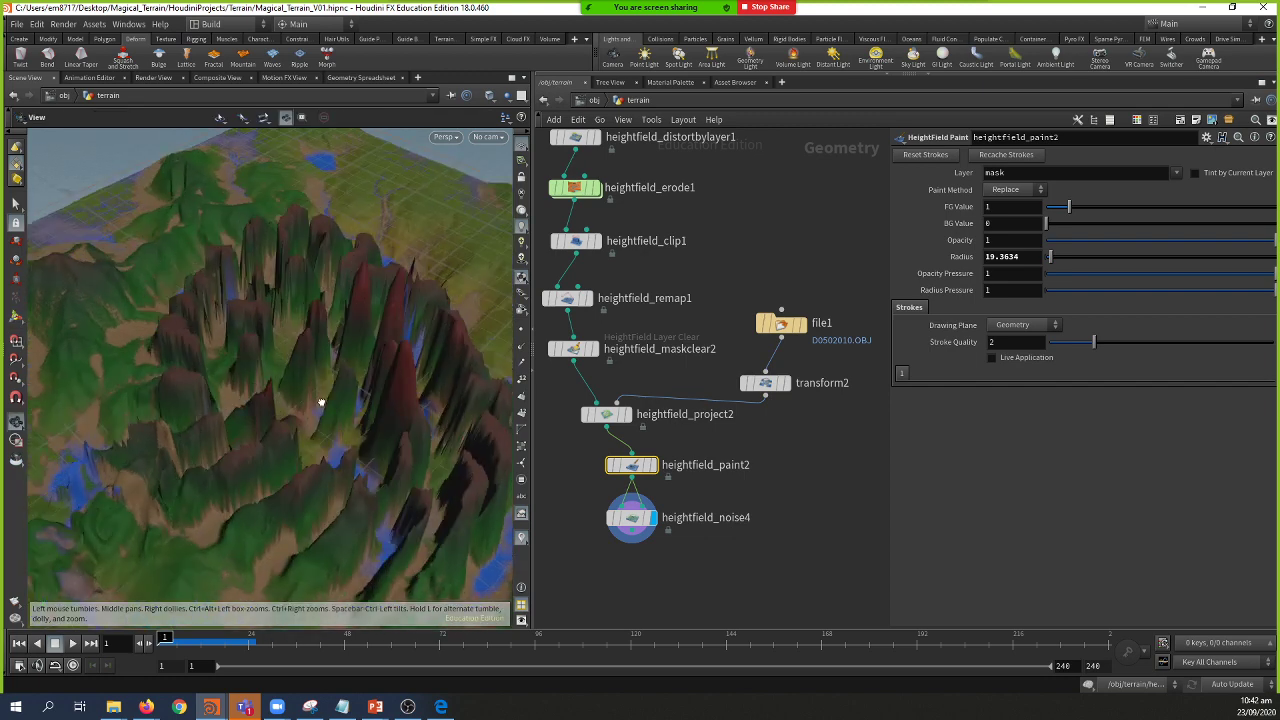
pyautogui.moveTo(317, 369)
pyautogui.keyDown('alt'); pyautogui.mouseDown()
pyautogui.moveTo(246, 374)
pyautogui.moveTo(254, 349)
pyautogui.moveTo(300, 420)
pyautogui.moveTo(345, 440)
pyautogui.moveTo(394, 400)
pyautogui.moveTo(249, 385)
pyautogui.mouseUp(); pyautogui.keyUp('alt')
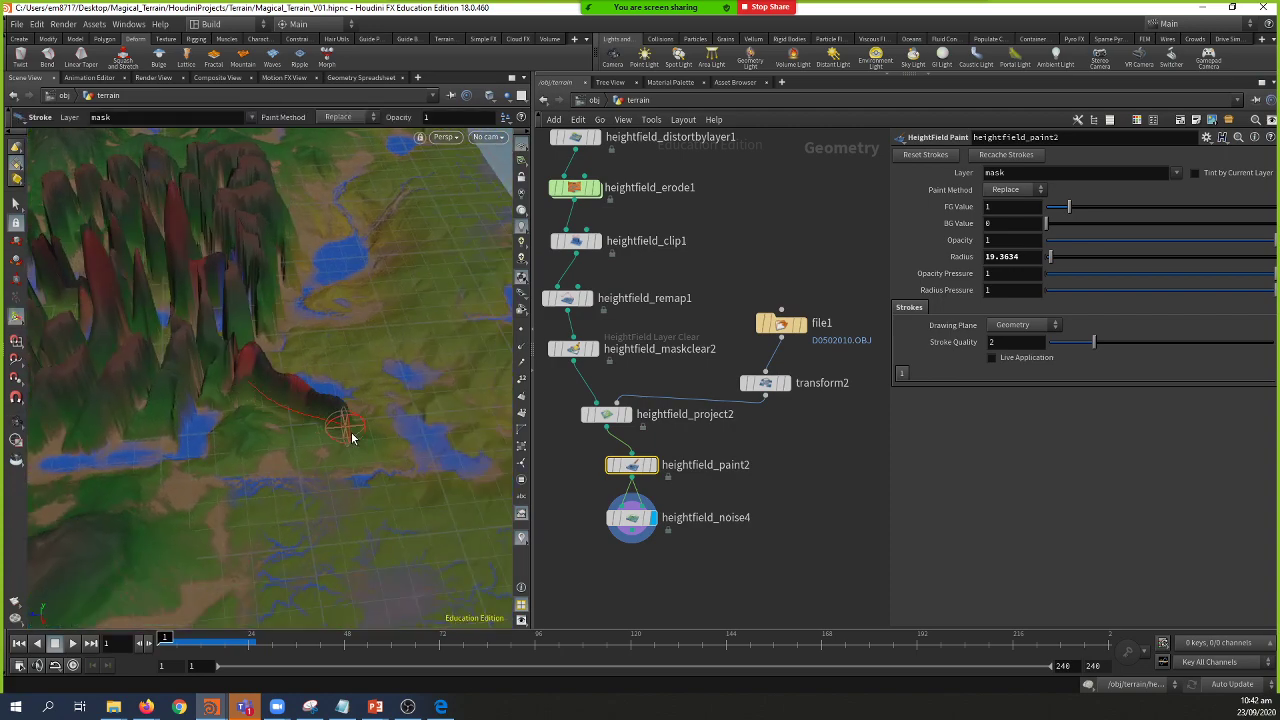
pyautogui.press('Escape')
pyautogui.moveTo(300, 400)
pyautogui.mouseDown()
pyautogui.moveTo(257, 380)
pyautogui.moveTo(320, 350)
pyautogui.moveTo(216, 366)
pyautogui.mouseUp()
pyautogui.press('Return')
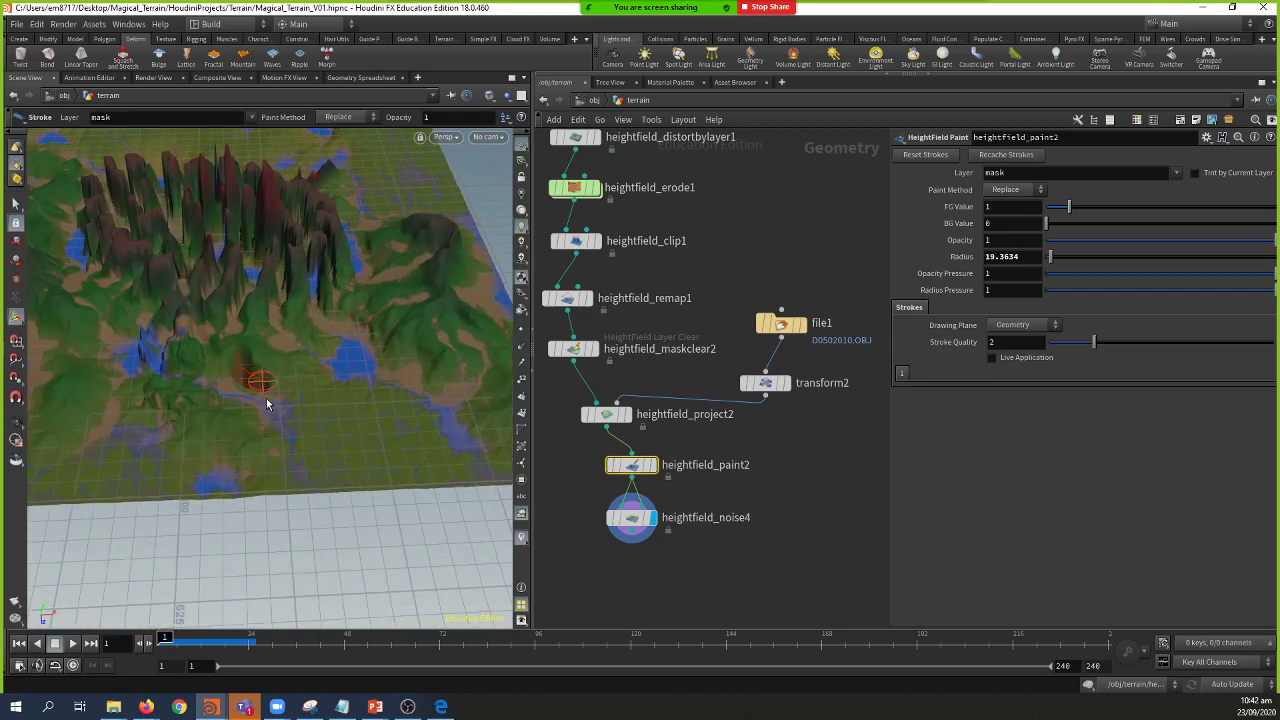
pyautogui.press('space')
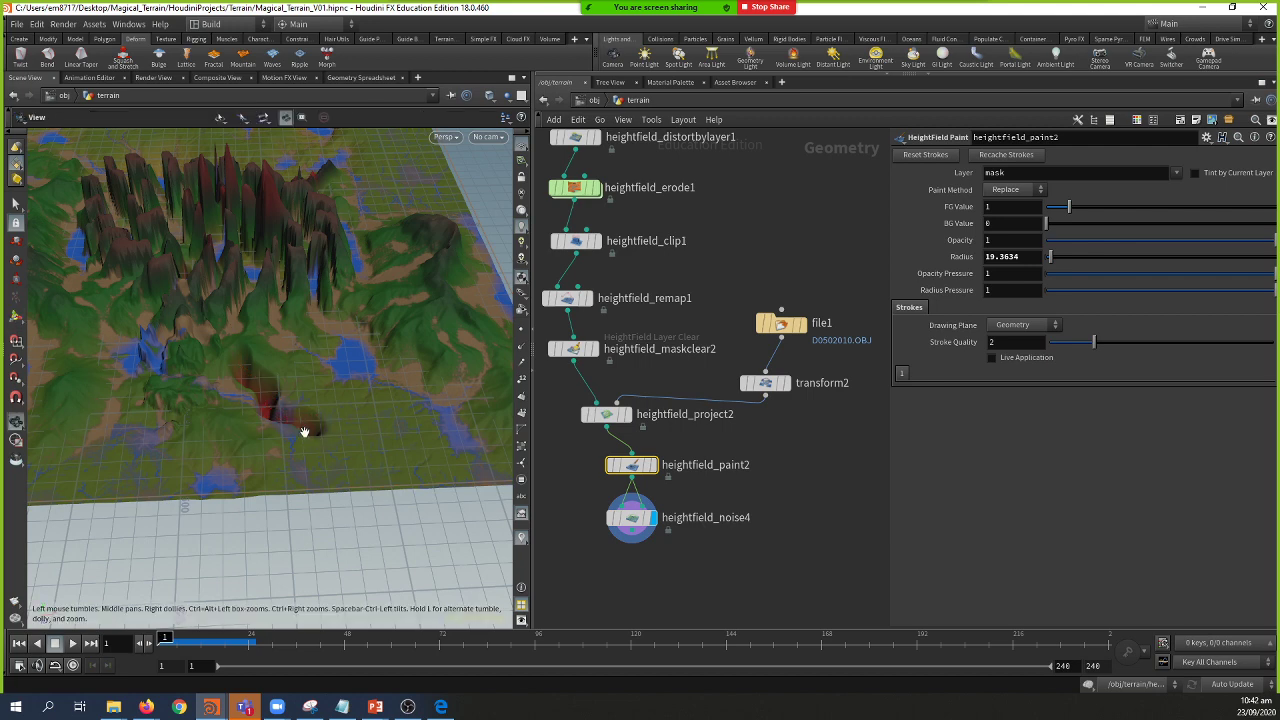
pyautogui.moveTo(317, 433)
pyautogui.mouseDown()
pyautogui.moveTo(285, 385)
pyautogui.moveTo(268, 386)
pyautogui.mouseUp()
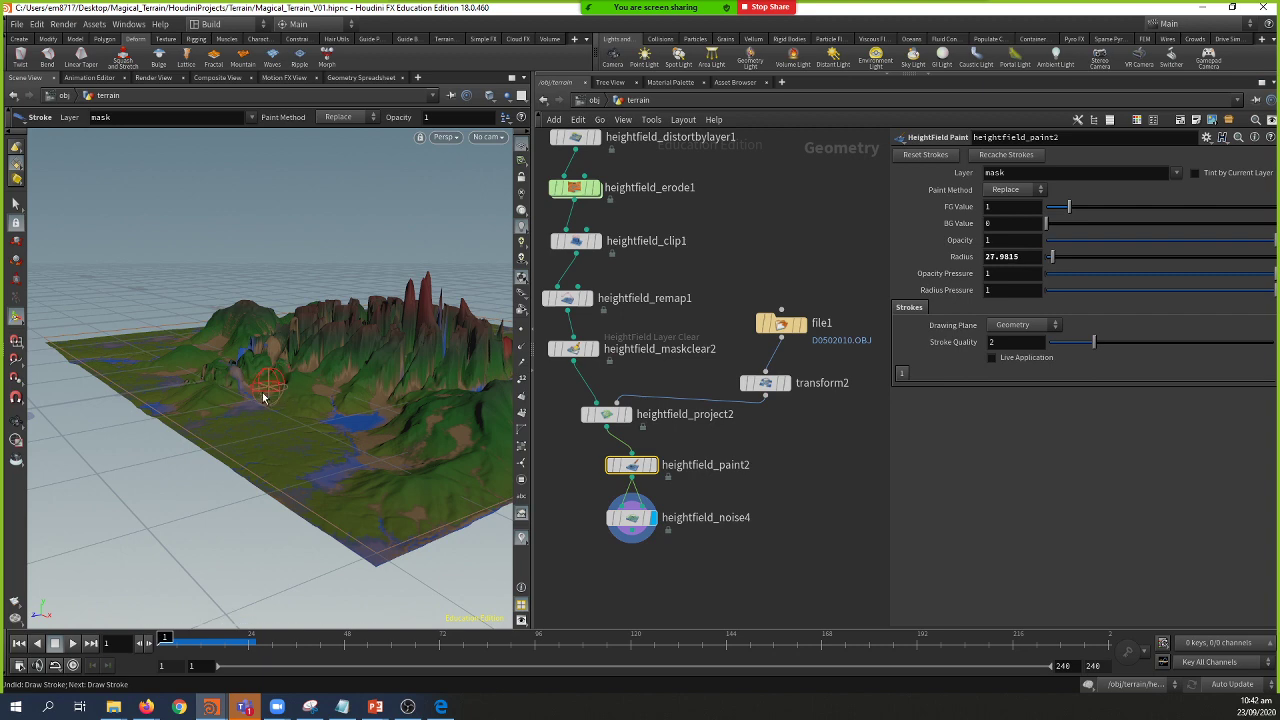
pyautogui.press('space')
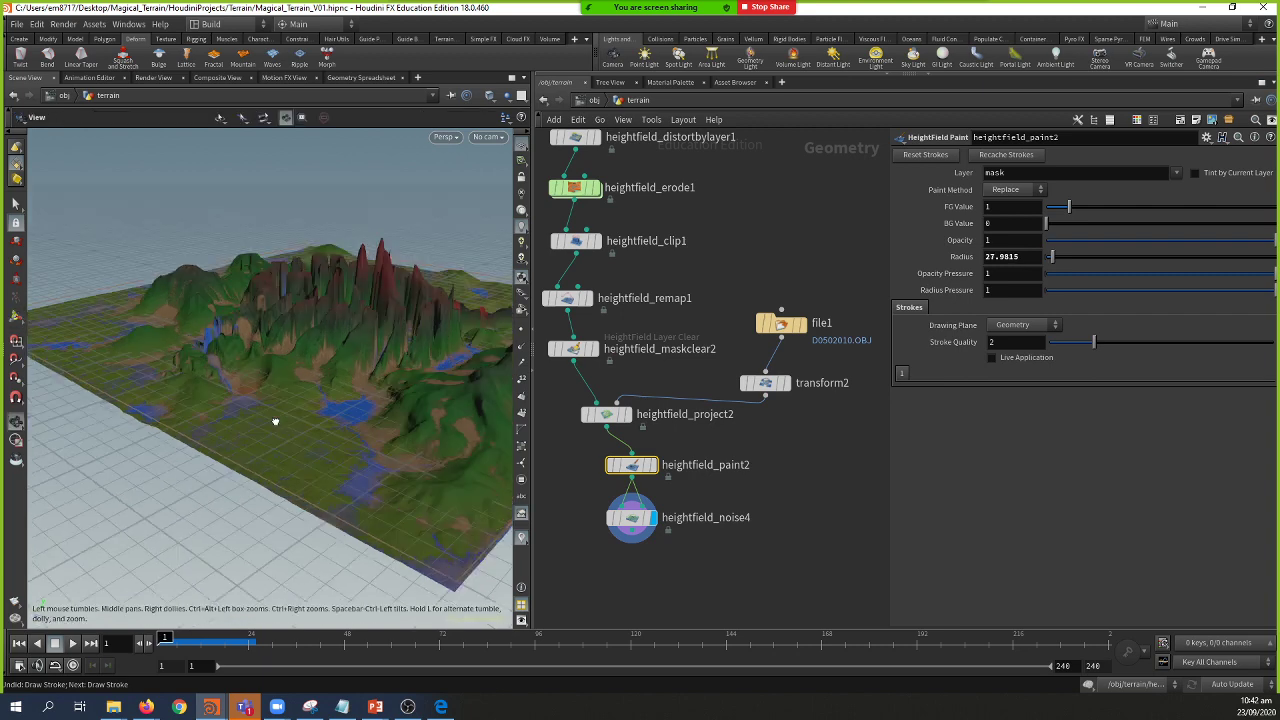
pyautogui.moveTo(271, 417); pyautogui.dragTo(309, 443)
pyautogui.moveTo(229, 395)
pyautogui.mouseDown()
pyautogui.moveTo(382, 287)
pyautogui.moveTo(386, 346)
pyautogui.moveTo(295, 350)
pyautogui.mouseUp()
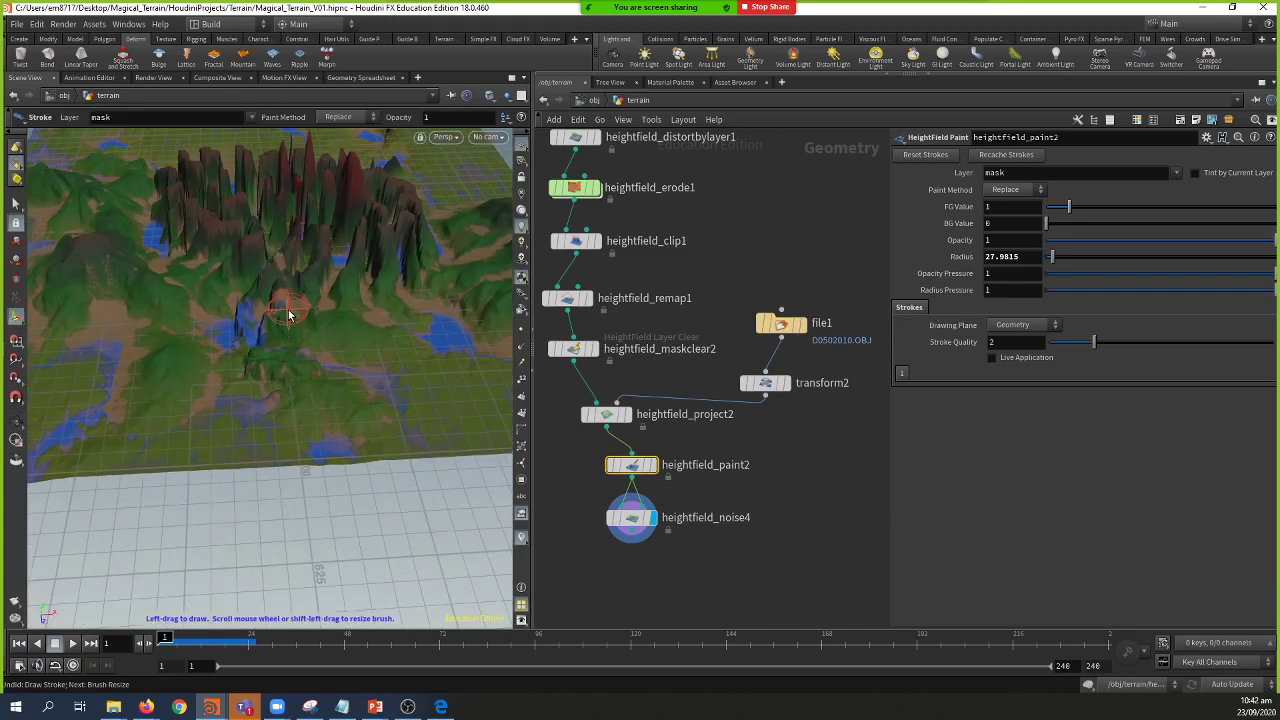
# Step: Switch the mask brush's Paint Method to Add and view the terrain more widely
pyautogui.click(345, 118)
pyautogui.click(345, 143)
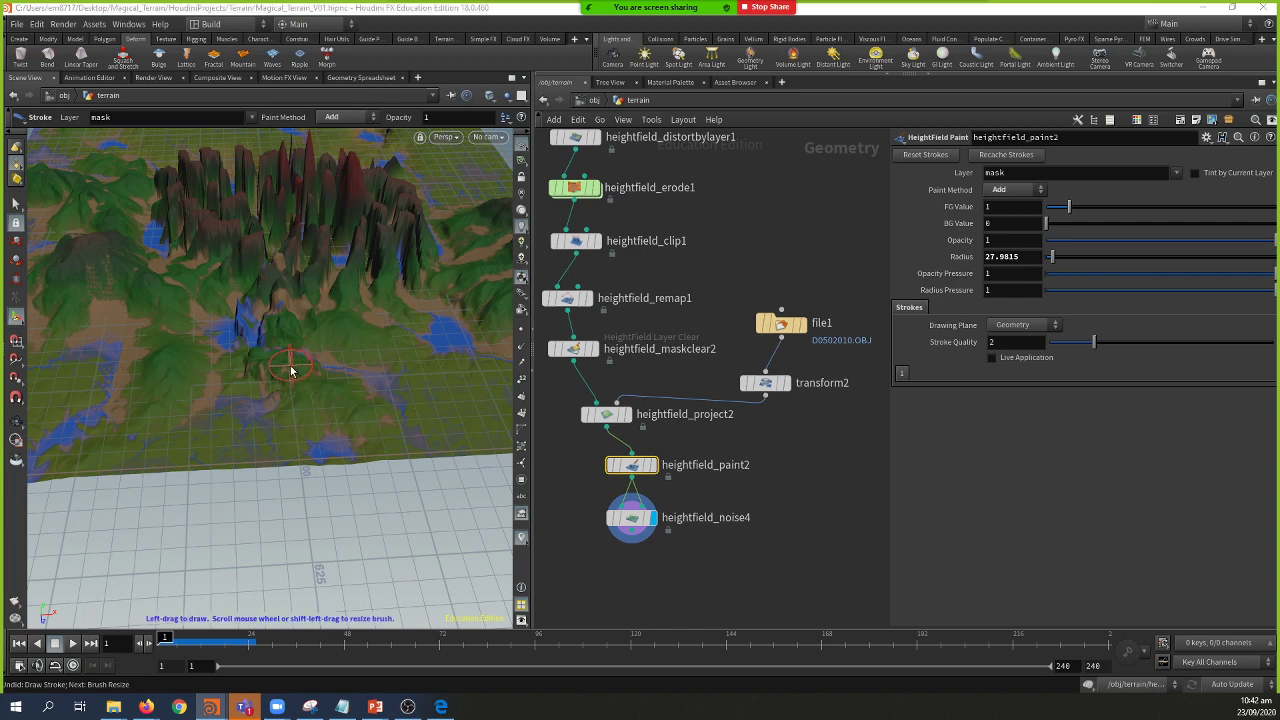
pyautogui.moveTo(280, 354)
pyautogui.mouseDown()
pyautogui.moveTo(280, 372)
pyautogui.moveTo(294, 363)
pyautogui.moveTo(402, 407)
pyautogui.mouseUp()
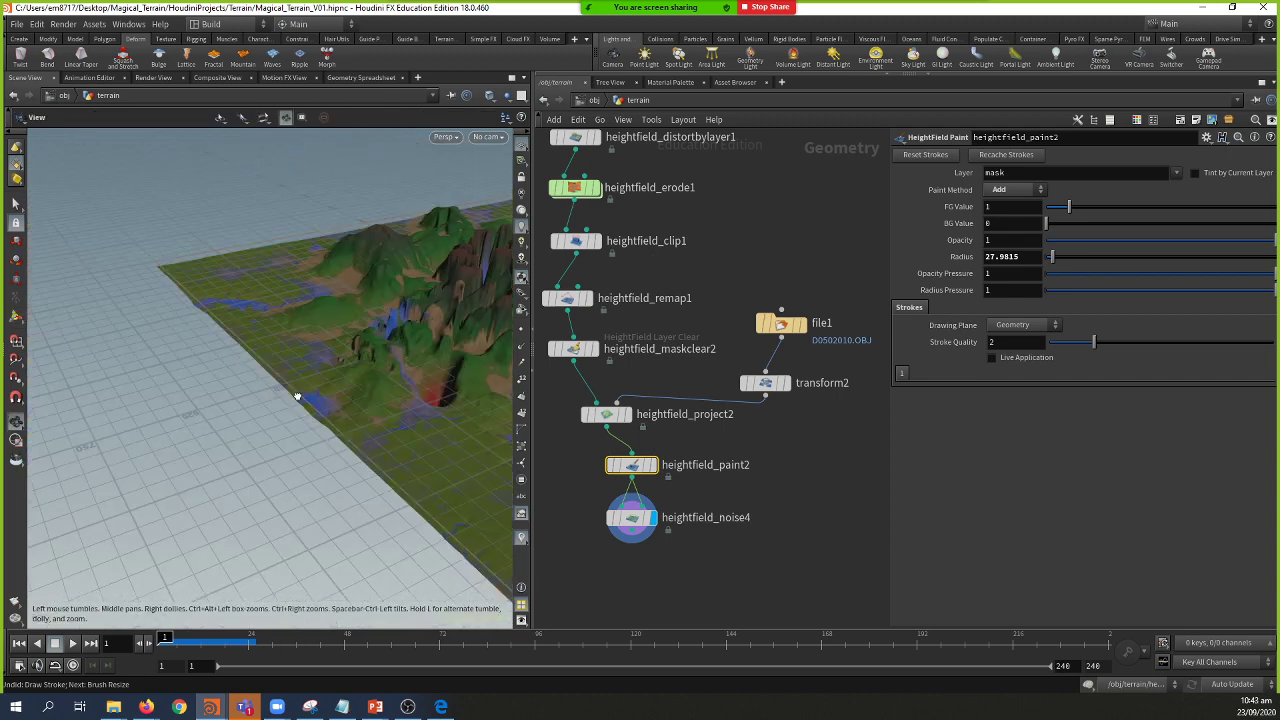
pyautogui.keyDown('alt'); pyautogui.moveTo(390, 345); pyautogui.dragTo(283, 226); pyautogui.keyUp('alt')
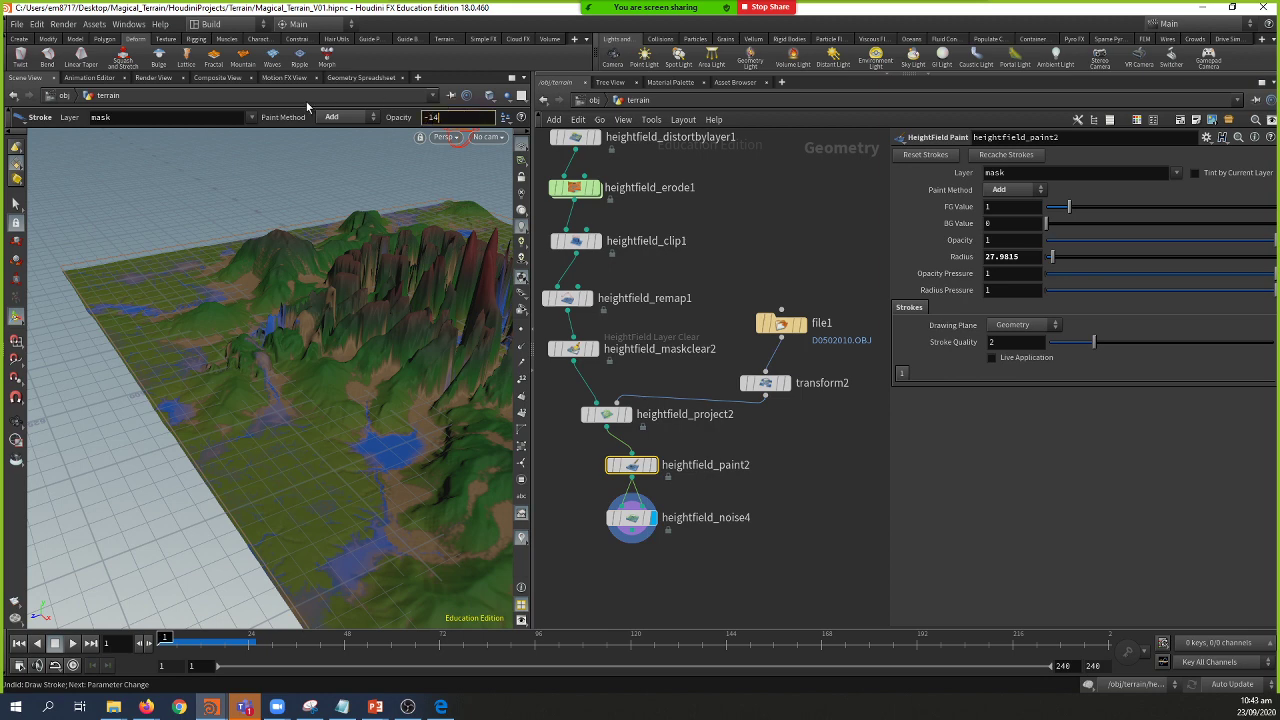
# Step: Set the mask brush Opacity to 1
pyautogui.press('BackSpace')
pyautogui.press('Return')
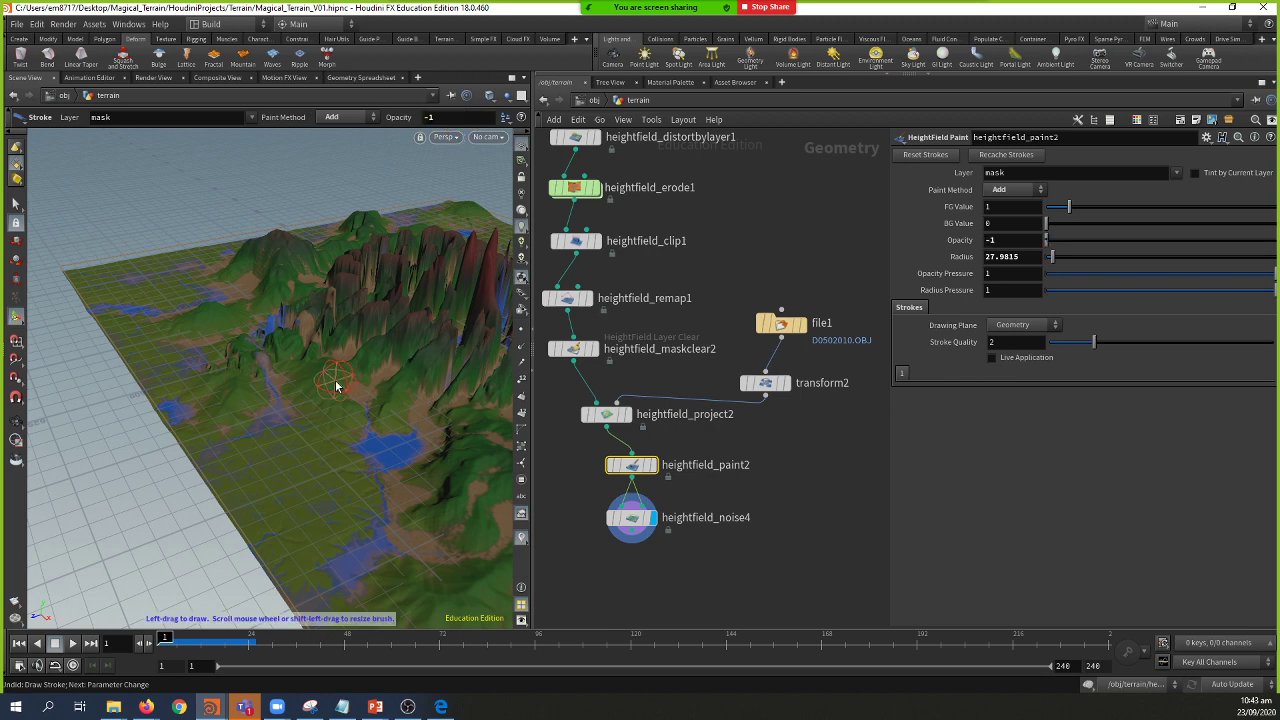
pyautogui.press('Escape')
pyautogui.moveTo(337, 380); pyautogui.dragTo(357, 404)
pyautogui.press('Return')
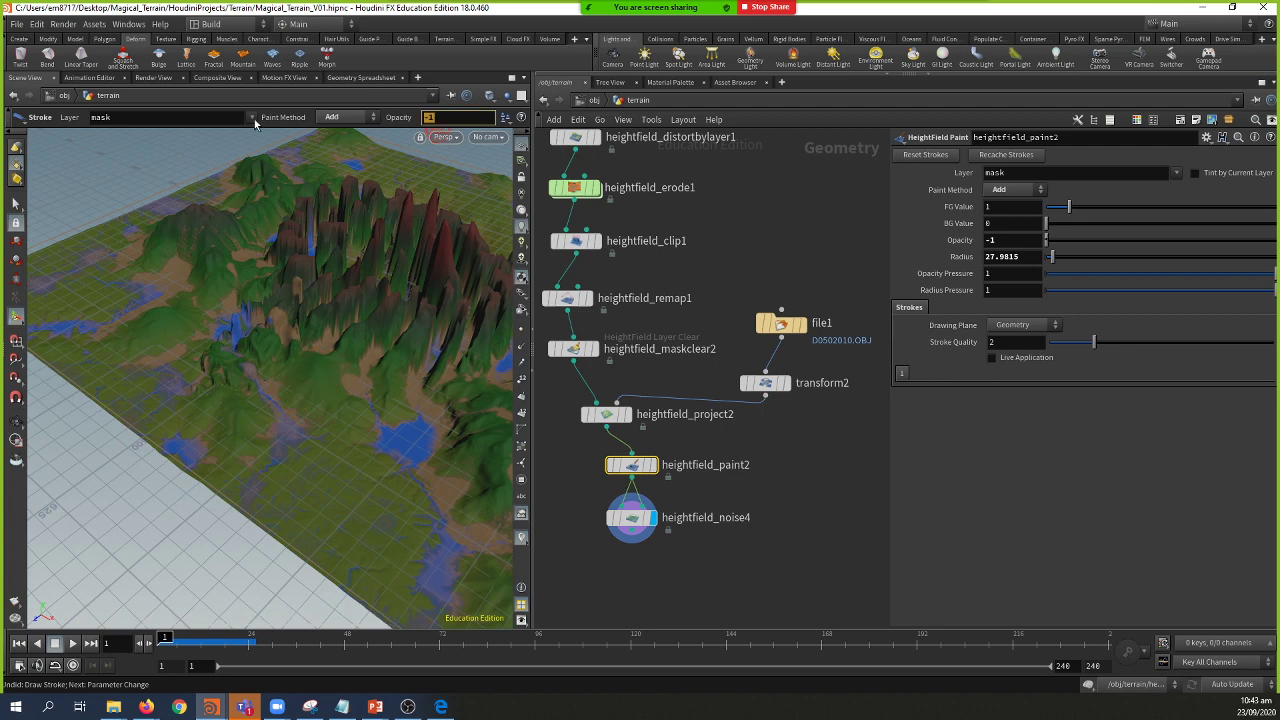
pyautogui.write('1')
pyautogui.press('Return')
# Step: Try the Maximum paint method on the mask
pyautogui.click(339, 119)
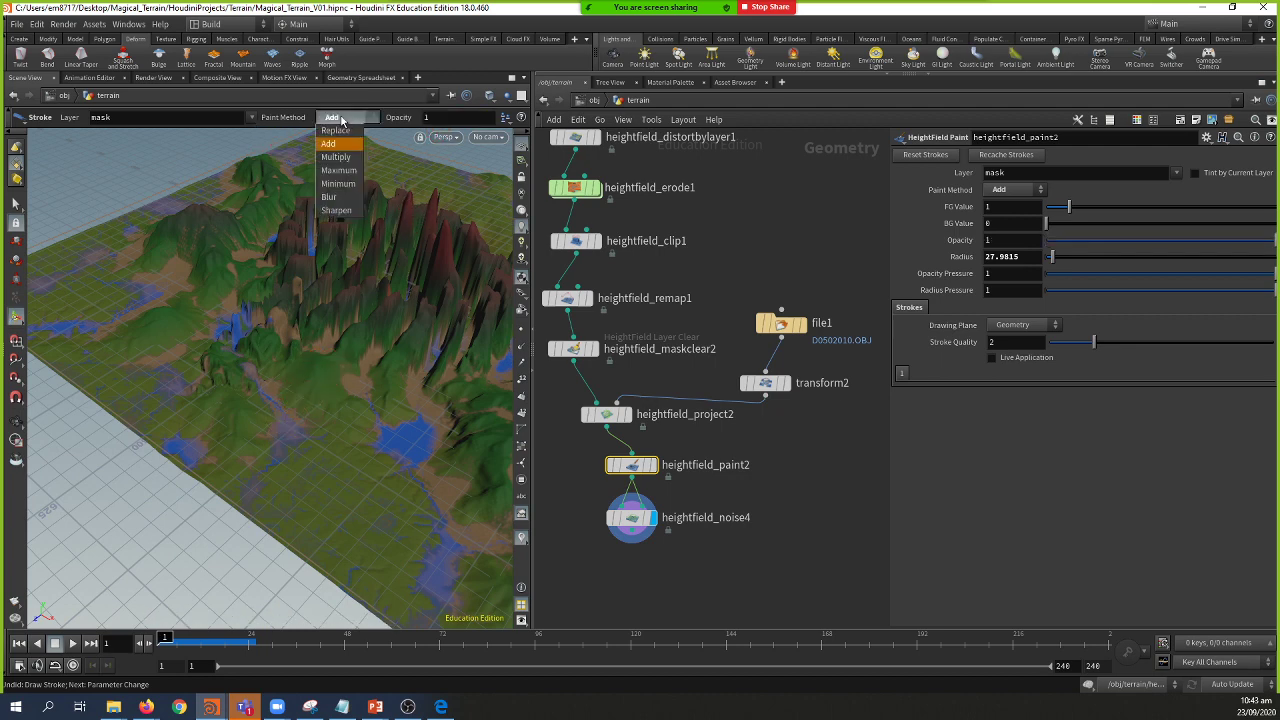
pyautogui.click(339, 171)
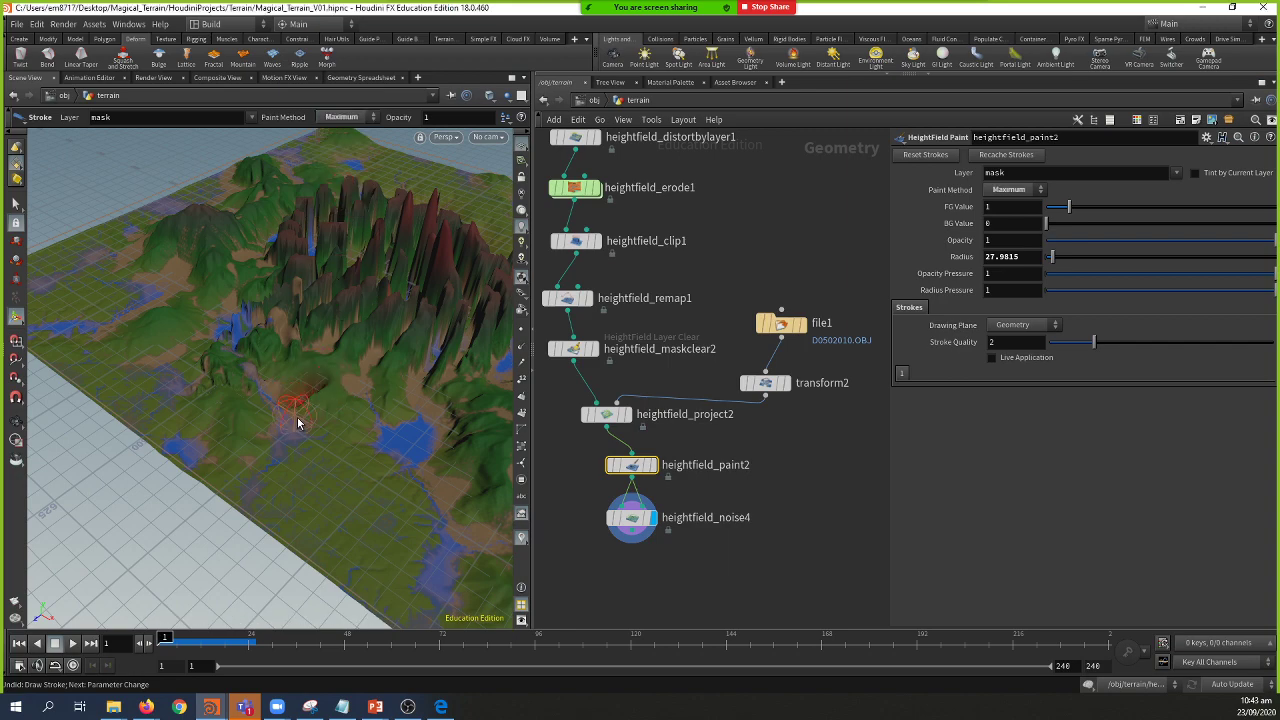
pyautogui.press('Escape')
pyautogui.moveTo(297, 423)
pyautogui.mouseDown()
pyautogui.moveTo(240, 432)
pyautogui.moveTo(330, 418)
pyautogui.moveTo(203, 383)
pyautogui.moveTo(251, 363)
pyautogui.moveTo(297, 380)
pyautogui.moveTo(245, 143)
pyautogui.mouseUp()
pyautogui.press('Return')
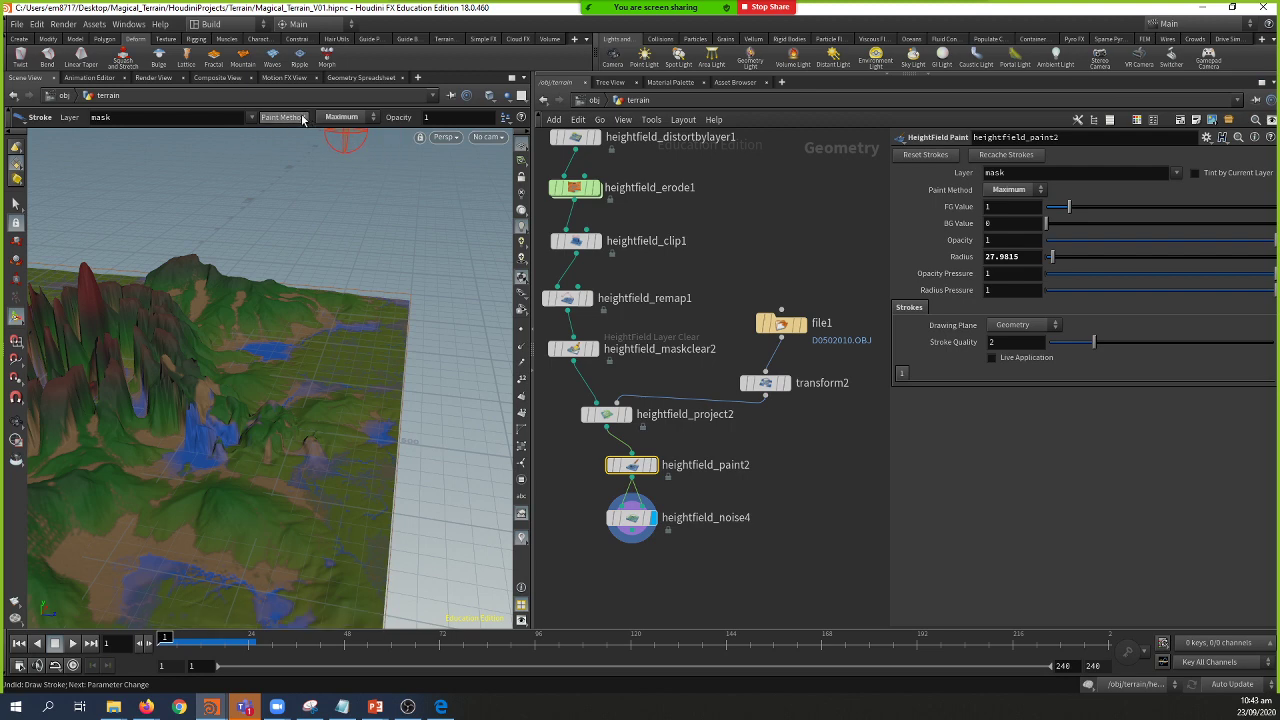
# Step: Switch the painted layer to height, then back to mask
pyautogui.click(254, 118)
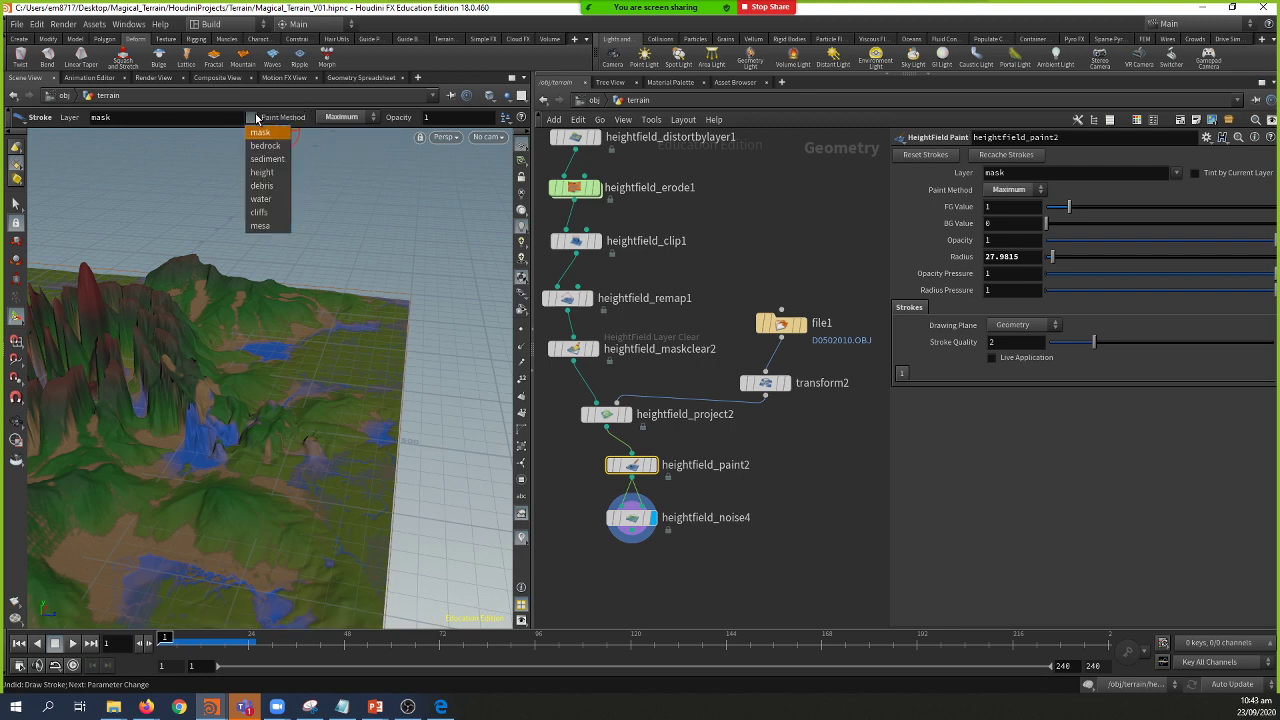
pyautogui.click(266, 173)
pyautogui.click(258, 119)
pyautogui.click(262, 133)
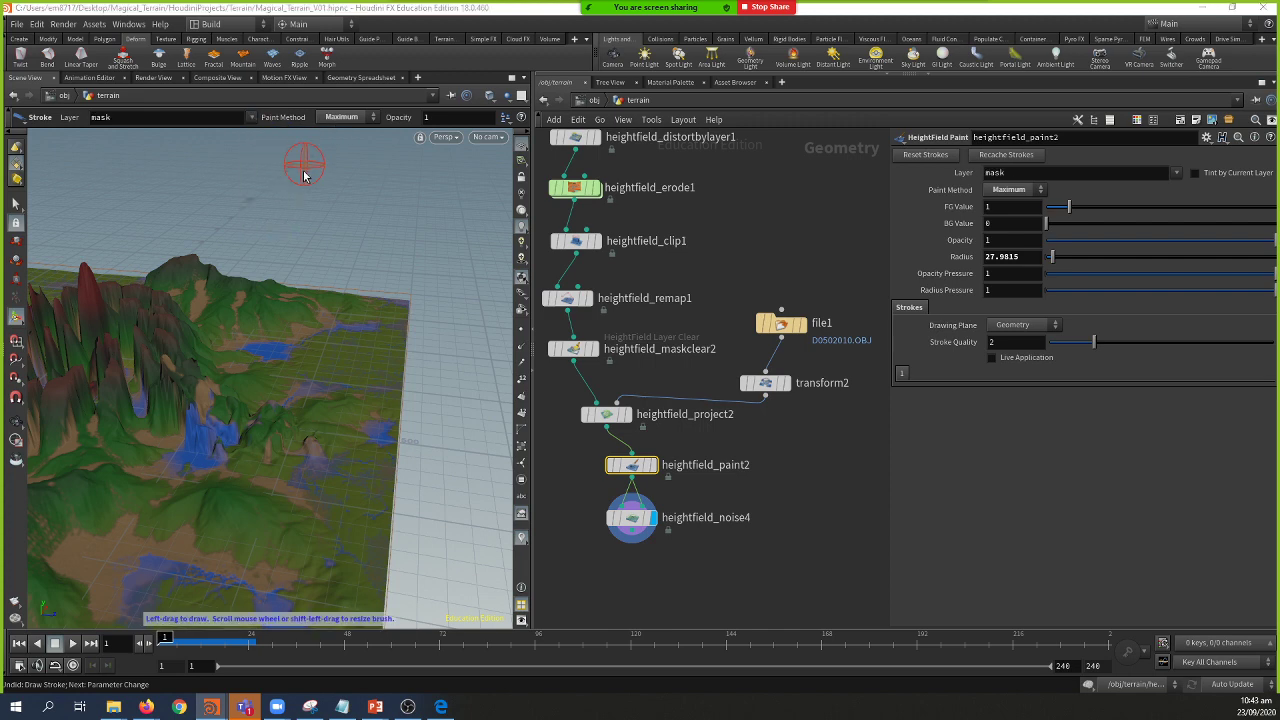
# Step: Try the Sharpen and Add paint methods, then settle on Multiply
pyautogui.keyDown('alt'); pyautogui.moveTo(337, 223); pyautogui.dragTo(345, 160); pyautogui.keyUp('alt')
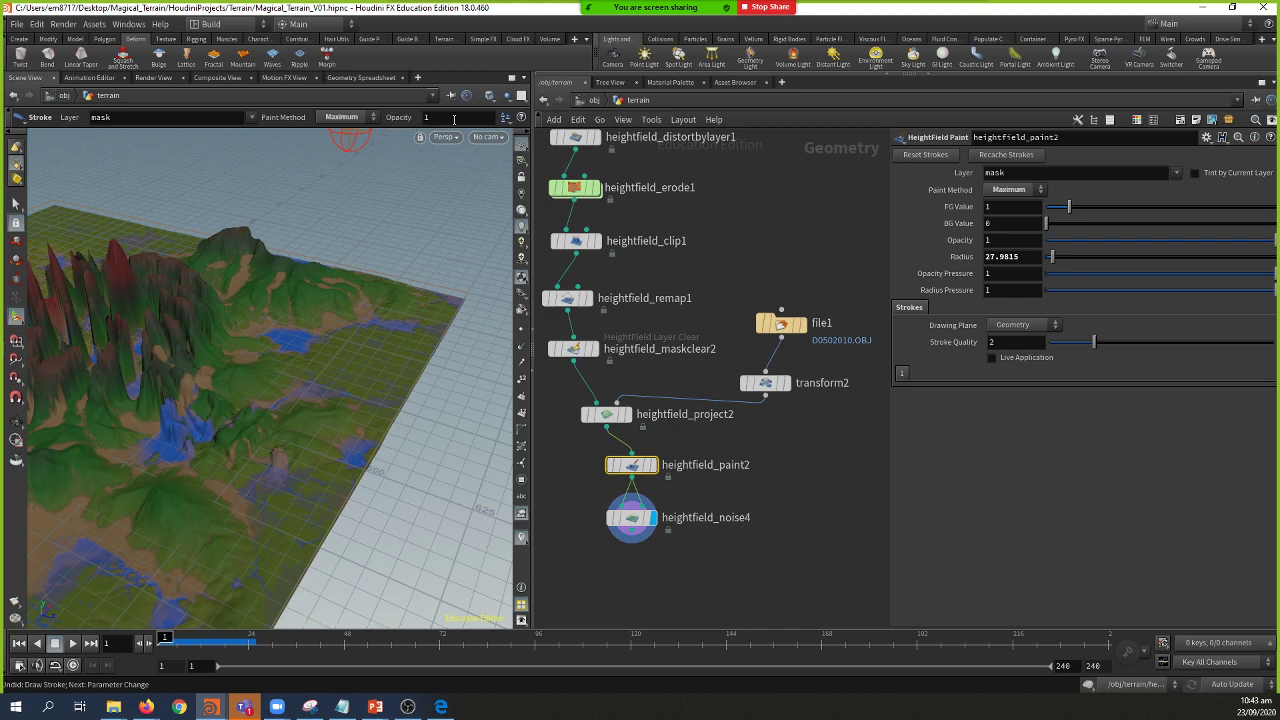
pyautogui.click(345, 117)
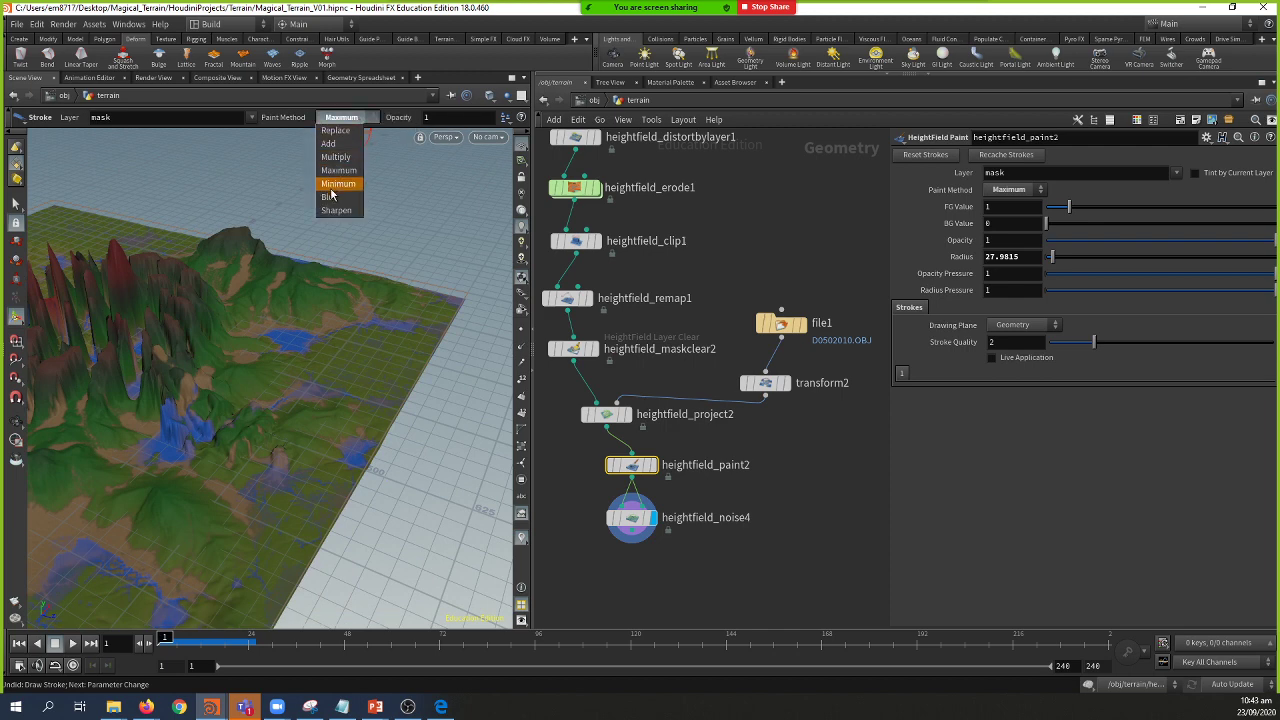
pyautogui.click(336, 210)
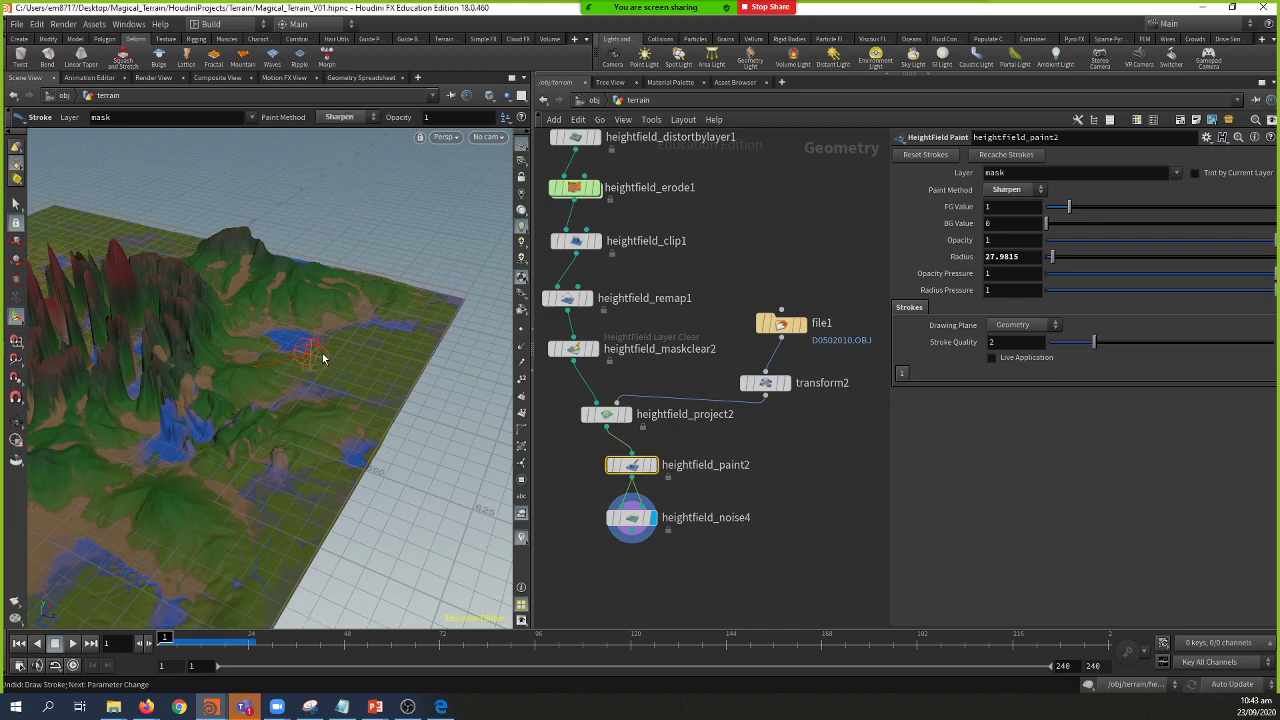
pyautogui.click(342, 118)
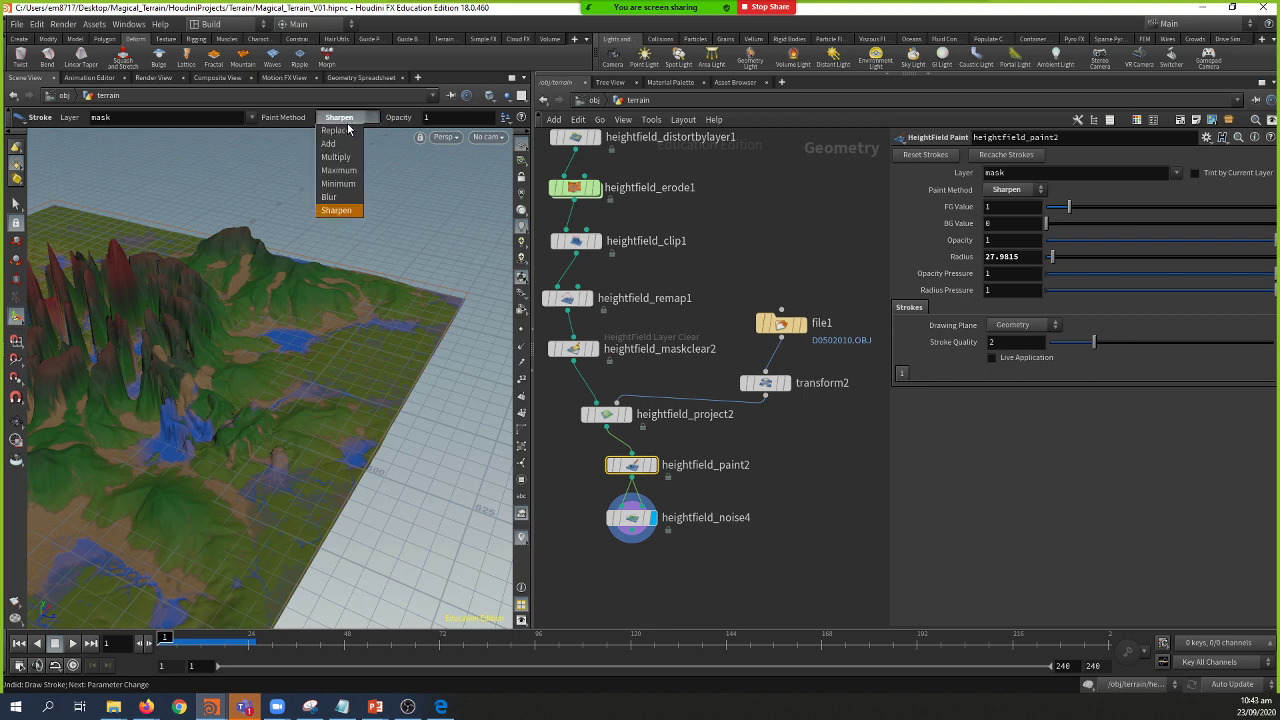
pyautogui.click(346, 141)
pyautogui.click(342, 118)
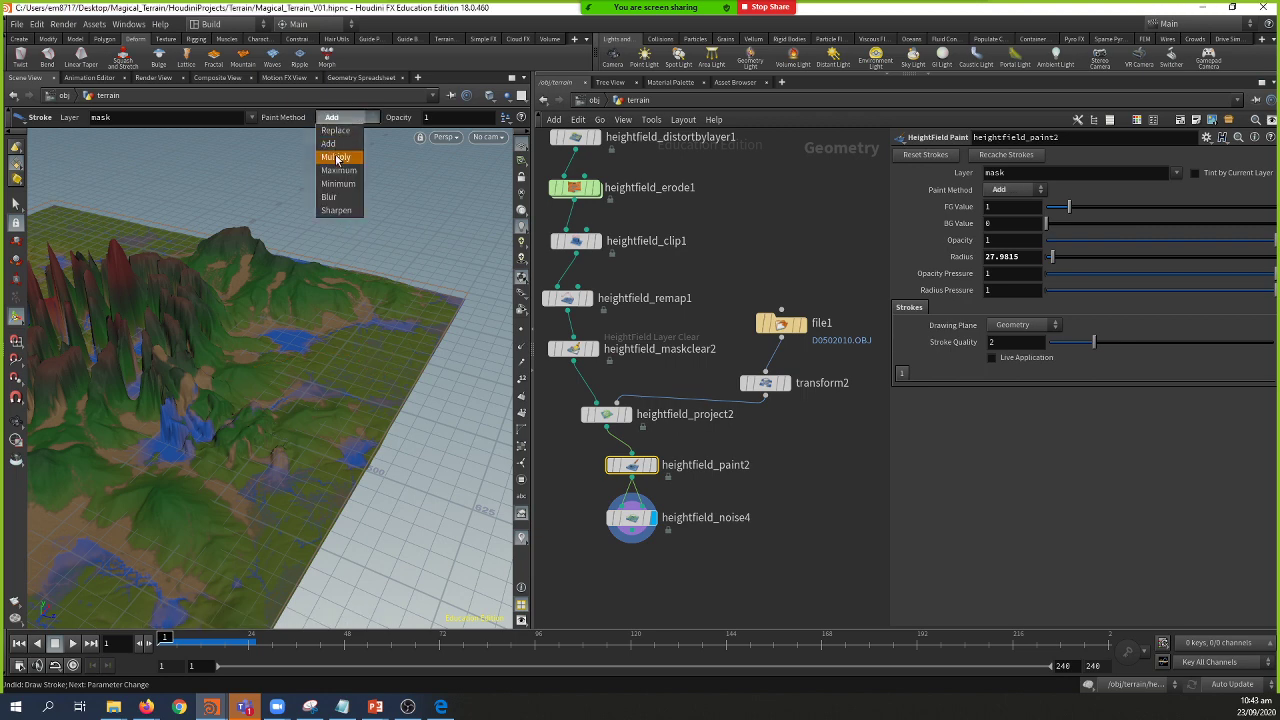
pyautogui.click(342, 164)
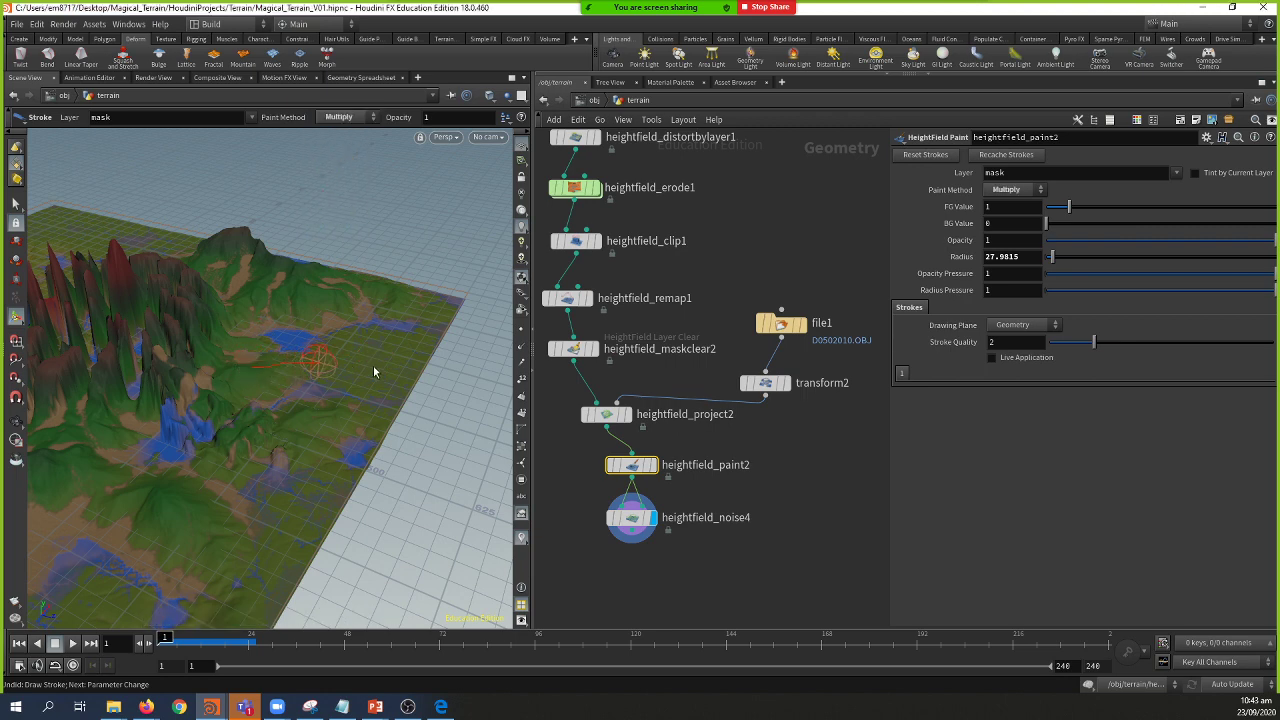
pyautogui.press('Escape')
pyautogui.moveTo(371, 309)
pyautogui.mouseDown()
pyautogui.moveTo(277, 306)
pyautogui.moveTo(240, 330)
pyautogui.moveTo(300, 390)
pyautogui.moveTo(330, 380)
pyautogui.mouseUp()
pyautogui.press('Return')
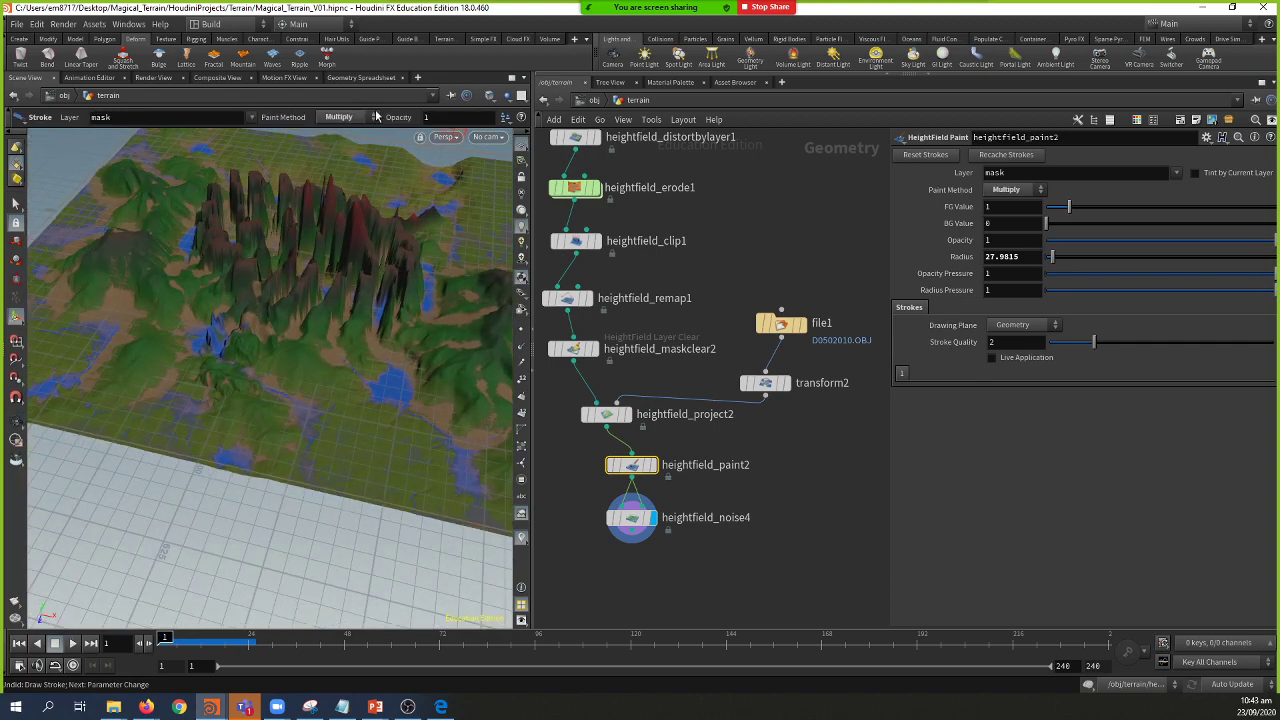
# Step: Switch back to the Add paint method and paint mask strokes across the terrain
pyautogui.click(373, 117)
pyautogui.click(340, 131)
pyautogui.moveTo(297, 403)
pyautogui.mouseDown()
pyautogui.moveTo(250, 334)
pyautogui.moveTo(333, 362)
pyautogui.moveTo(291, 382)
pyautogui.moveTo(215, 300)
pyautogui.mouseUp()
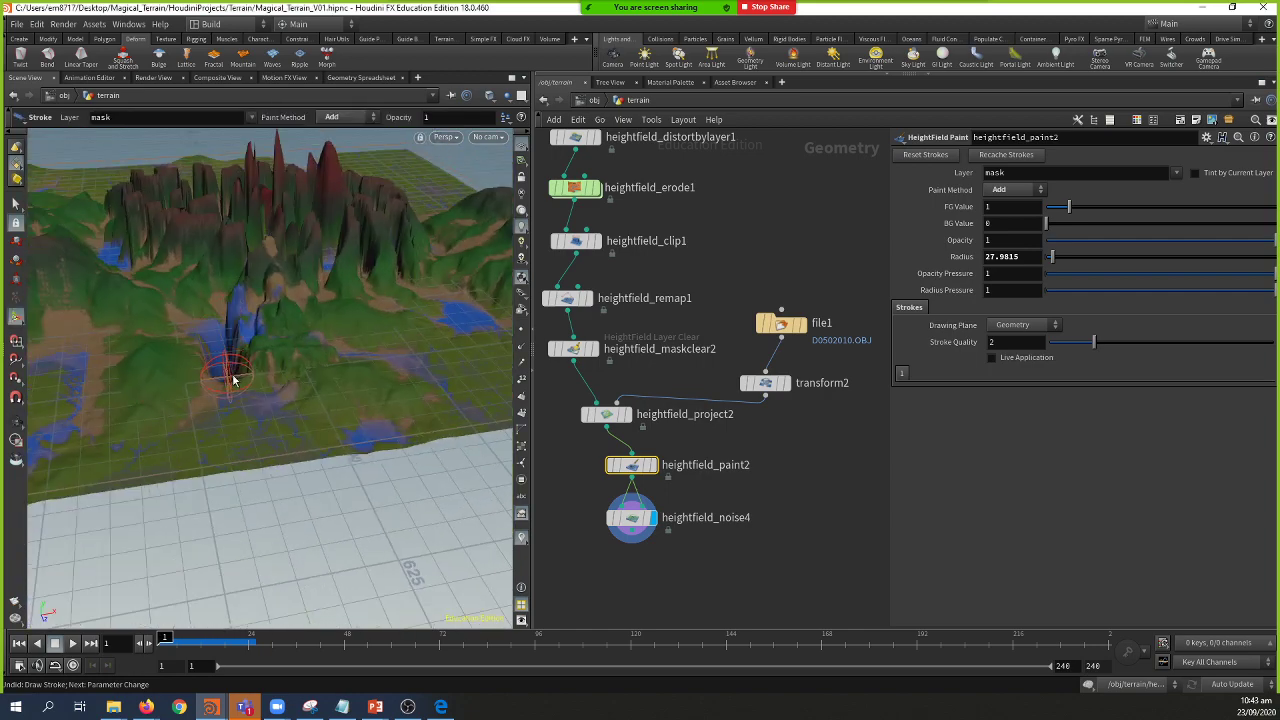
pyautogui.moveTo(246, 360); pyautogui.dragTo(220, 366, button='right')
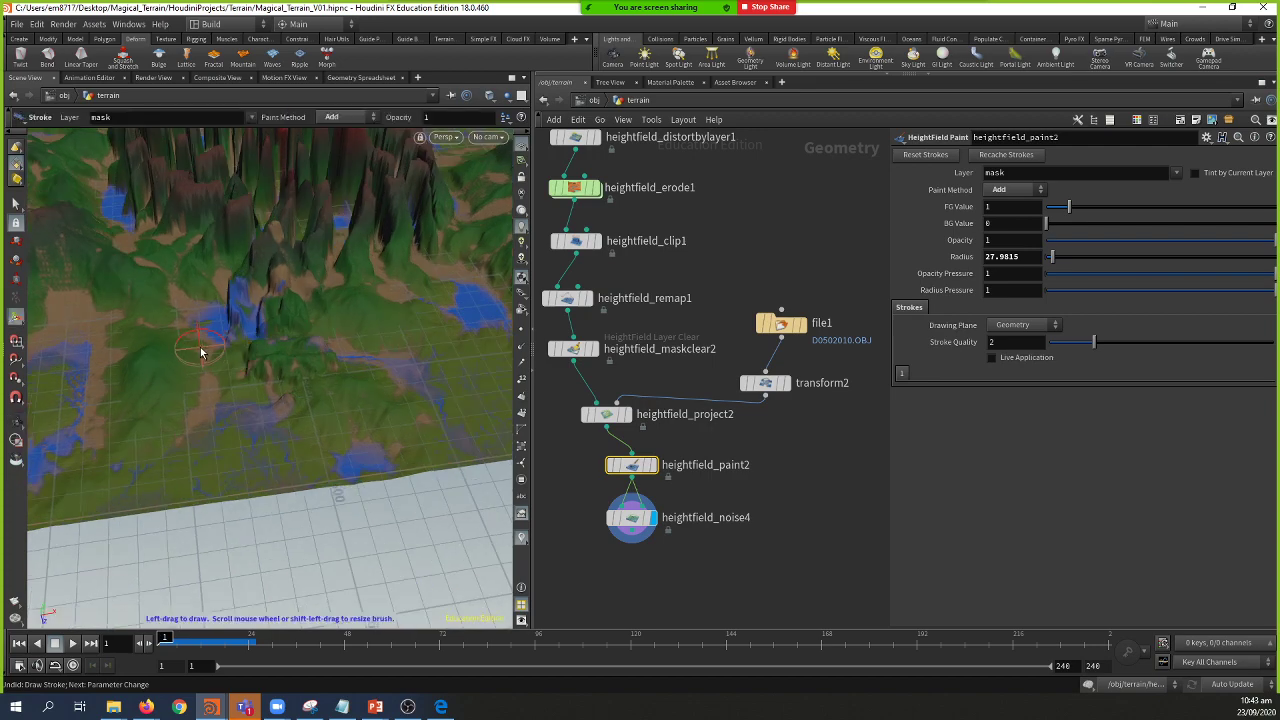
pyautogui.scroll(2, 217, 345)
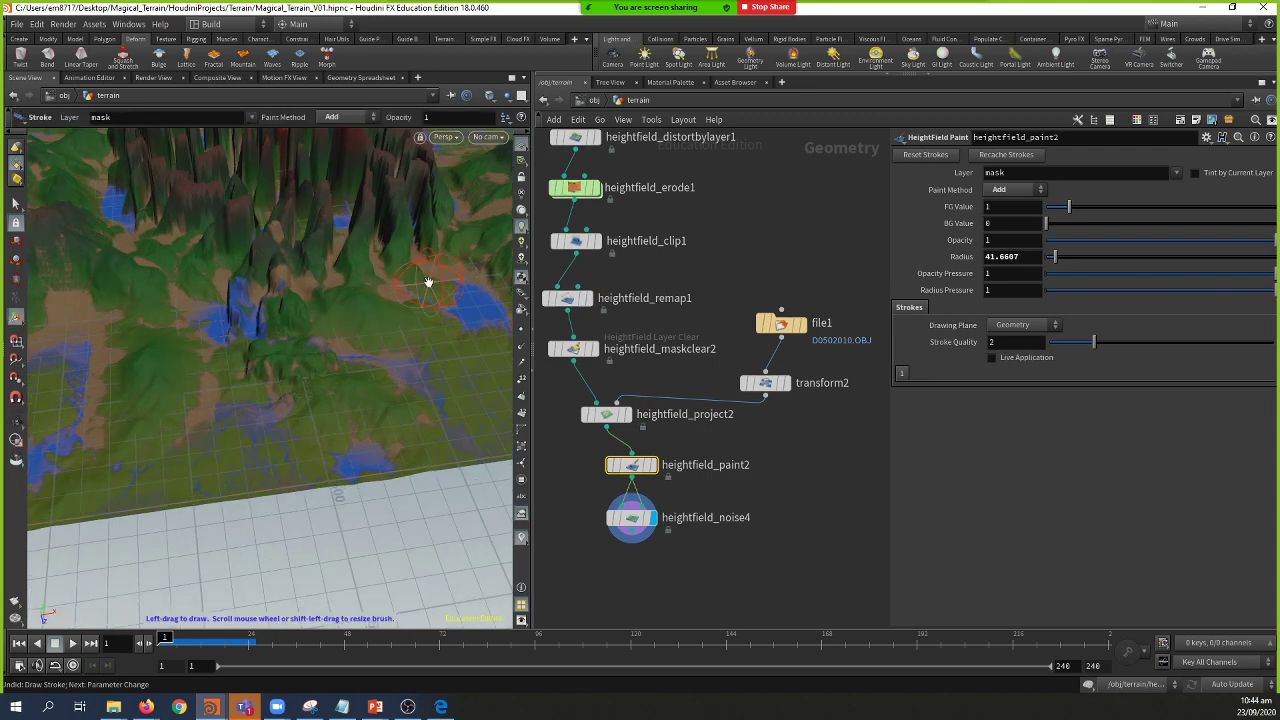
pyautogui.press('Escape')
pyautogui.moveTo(429, 286); pyautogui.dragTo(190, 350)
pyautogui.press('Return')
pyautogui.moveTo(366, 337); pyautogui.dragTo(390, 370)
# Step: Enlarge the brush radius further, checking the terrain from top-down and low side views
pyautogui.press('Escape')
pyautogui.moveTo(443, 449)
pyautogui.mouseDown()
pyautogui.moveTo(334, 437)
pyautogui.moveTo(217, 393)
pyautogui.moveTo(179, 270)
pyautogui.mouseUp()
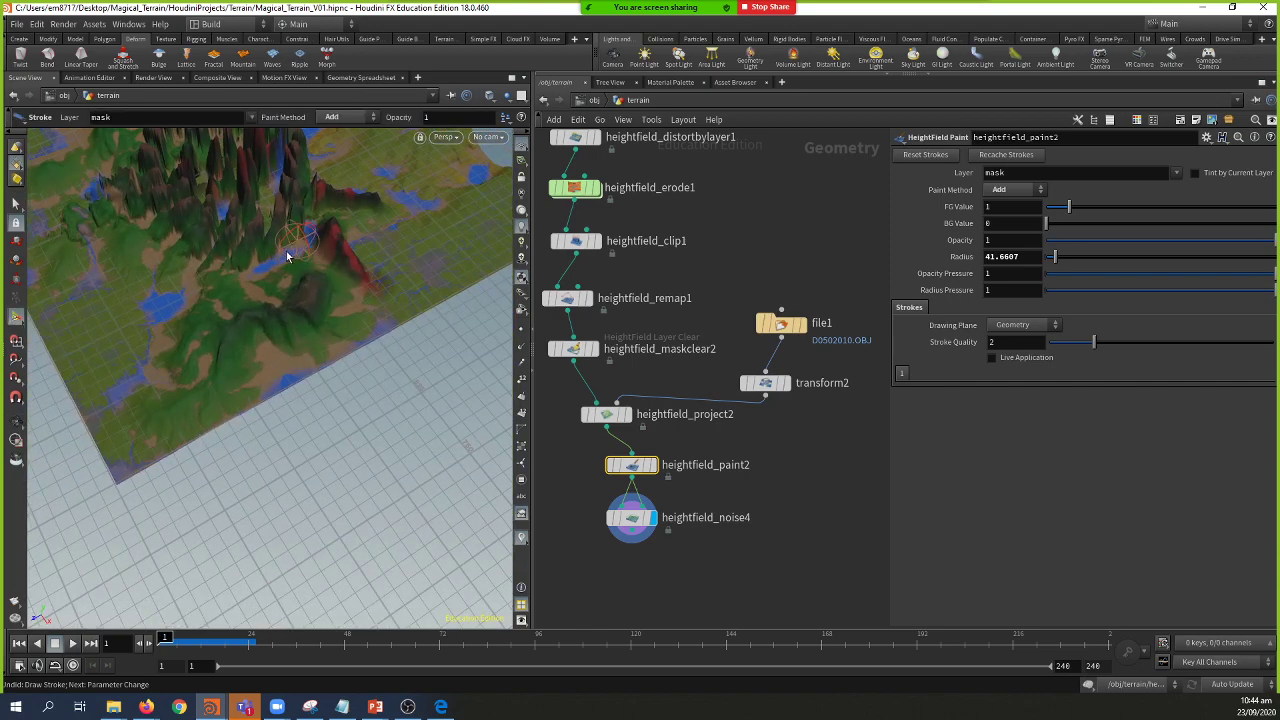
pyautogui.moveTo(217, 272); pyautogui.dragTo(222, 242)
pyautogui.press('Return')
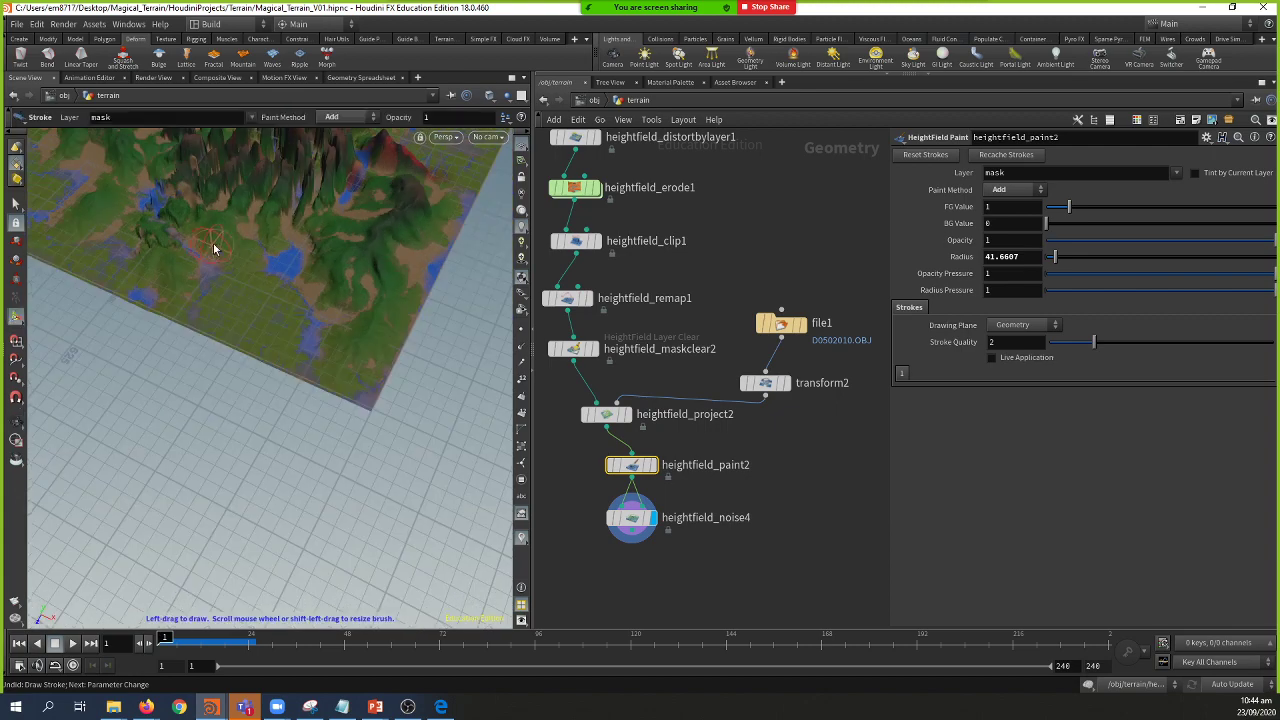
pyautogui.scroll(3, 222, 242)
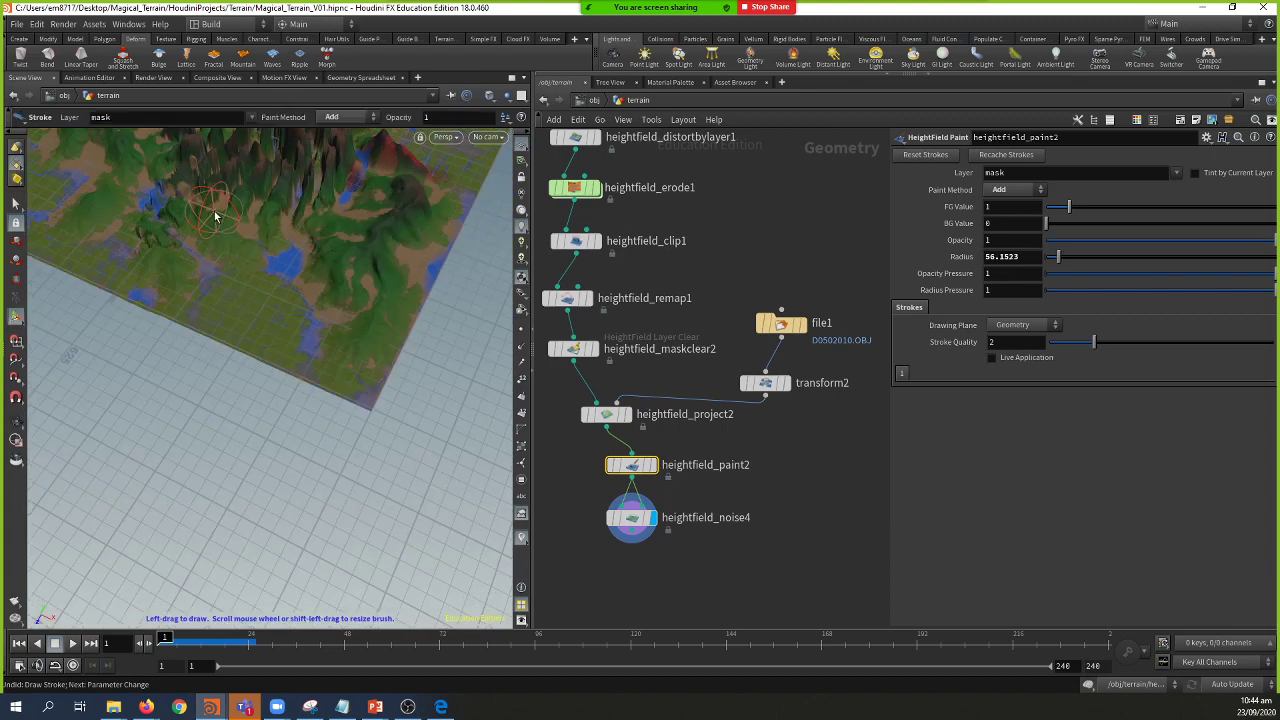
pyautogui.press('Escape')
pyautogui.moveTo(215, 232)
pyautogui.mouseDown()
pyautogui.moveTo(300, 376)
pyautogui.moveTo(323, 391)
pyautogui.mouseUp()
pyautogui.press('Return')
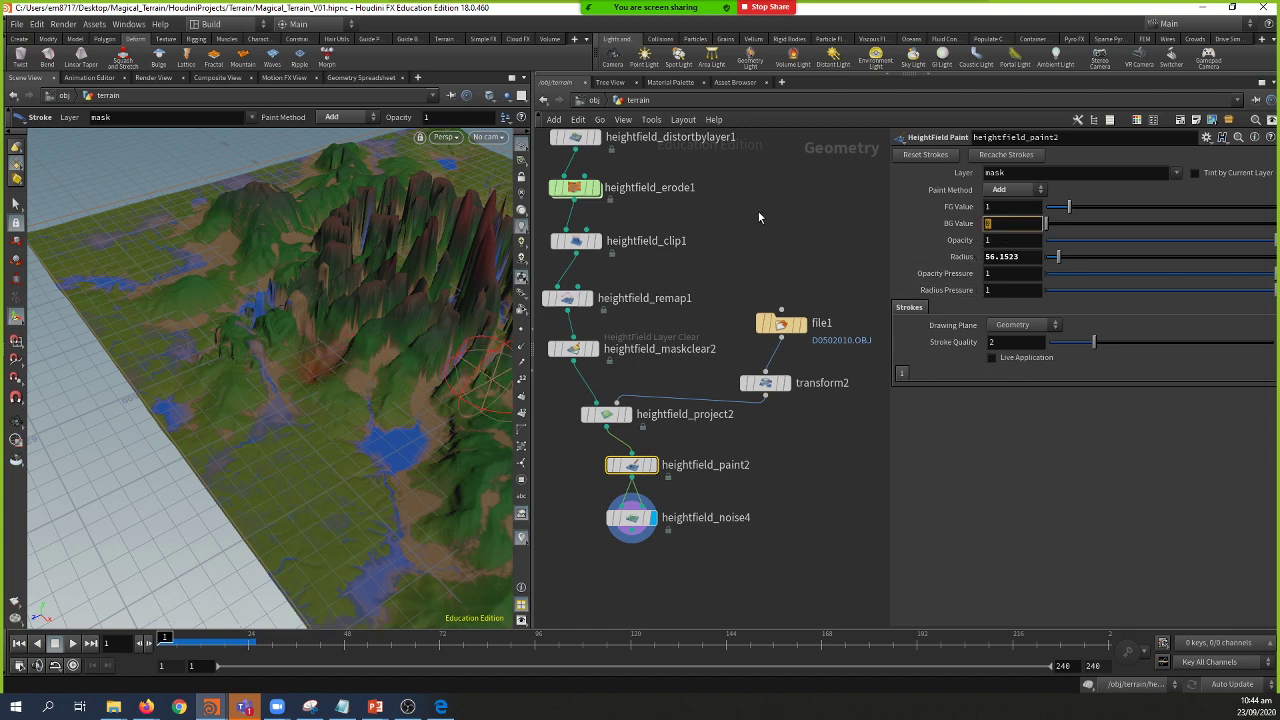
# Step: Try a background value of 1 with a stroke, undo it, and reset the background to 0
pyautogui.press('Return')
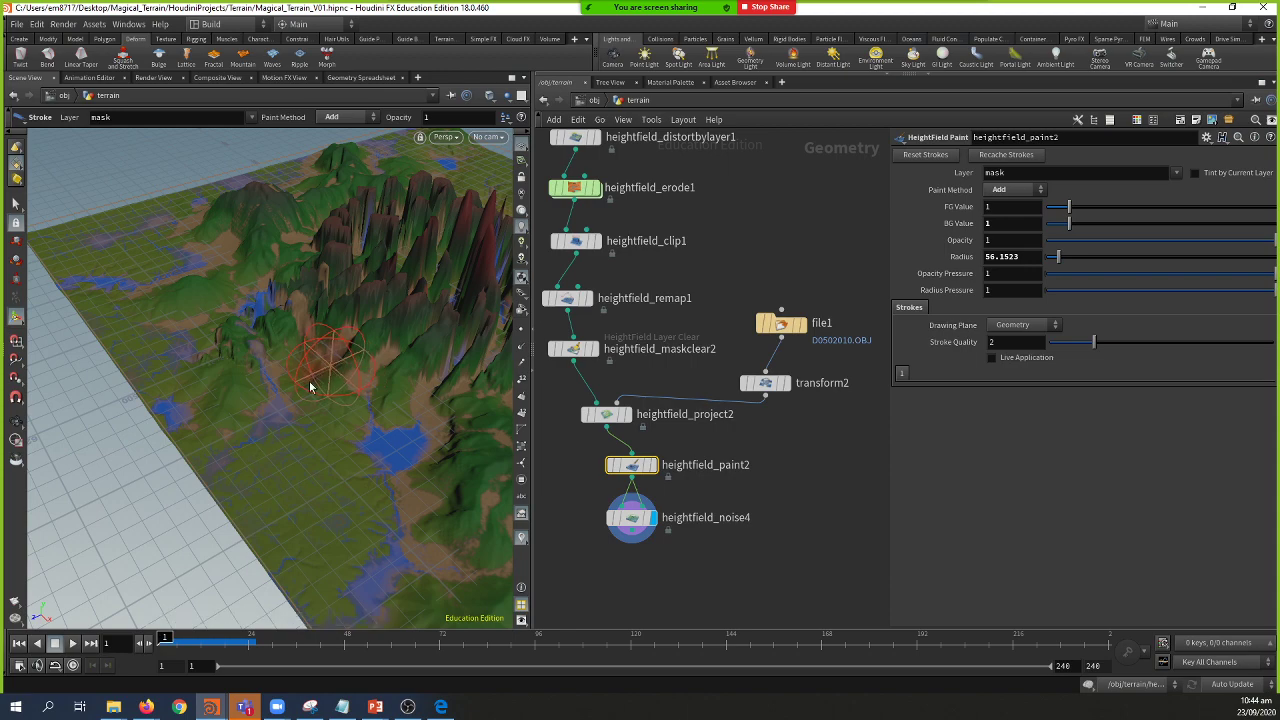
pyautogui.moveTo(308, 390)
pyautogui.mouseDown()
pyautogui.moveTo(242, 423)
pyautogui.moveTo(319, 471)
pyautogui.moveTo(340, 435)
pyautogui.mouseUp()
pyautogui.press('Escape')
pyautogui.hotkey('ctrl', 'z')
pyautogui.press('Return')
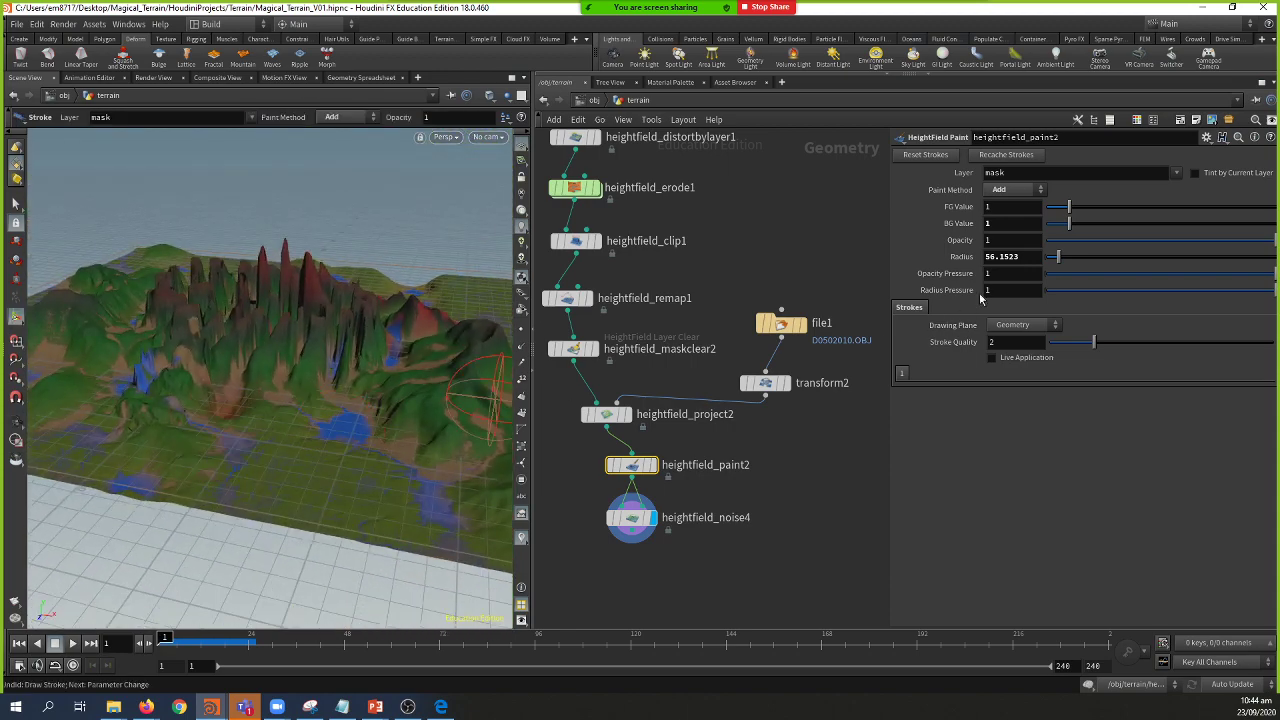
pyautogui.click(1018, 226)
pyautogui.press('Return')
# Step: Grow the mask brush Radius to about 69.9 and view the tall peaks
pyautogui.press('Escape')
pyautogui.moveTo(373, 444)
pyautogui.mouseDown()
pyautogui.moveTo(214, 447)
pyautogui.moveTo(343, 371)
pyautogui.mouseUp()
pyautogui.press('Return')
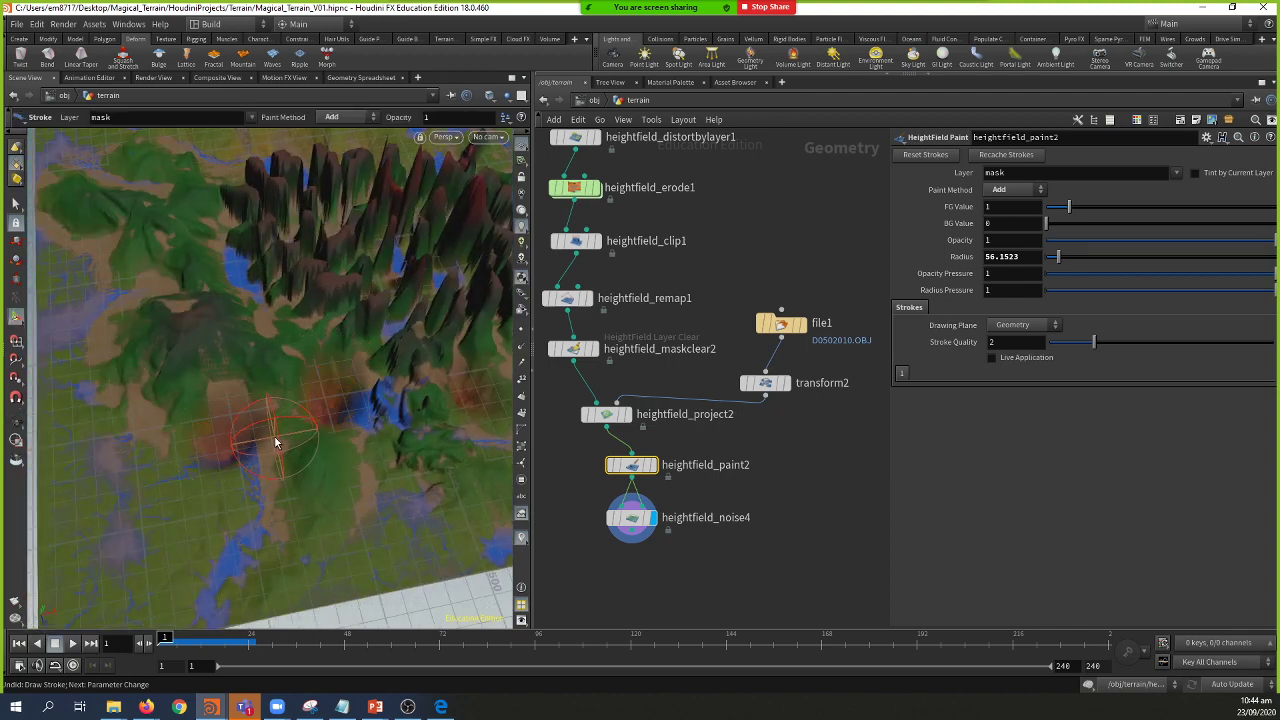
pyautogui.press('Escape')
pyautogui.moveTo(300, 445)
pyautogui.mouseDown()
pyautogui.moveTo(259, 425)
pyautogui.moveTo(315, 432)
pyautogui.mouseUp()
pyautogui.press('Return')
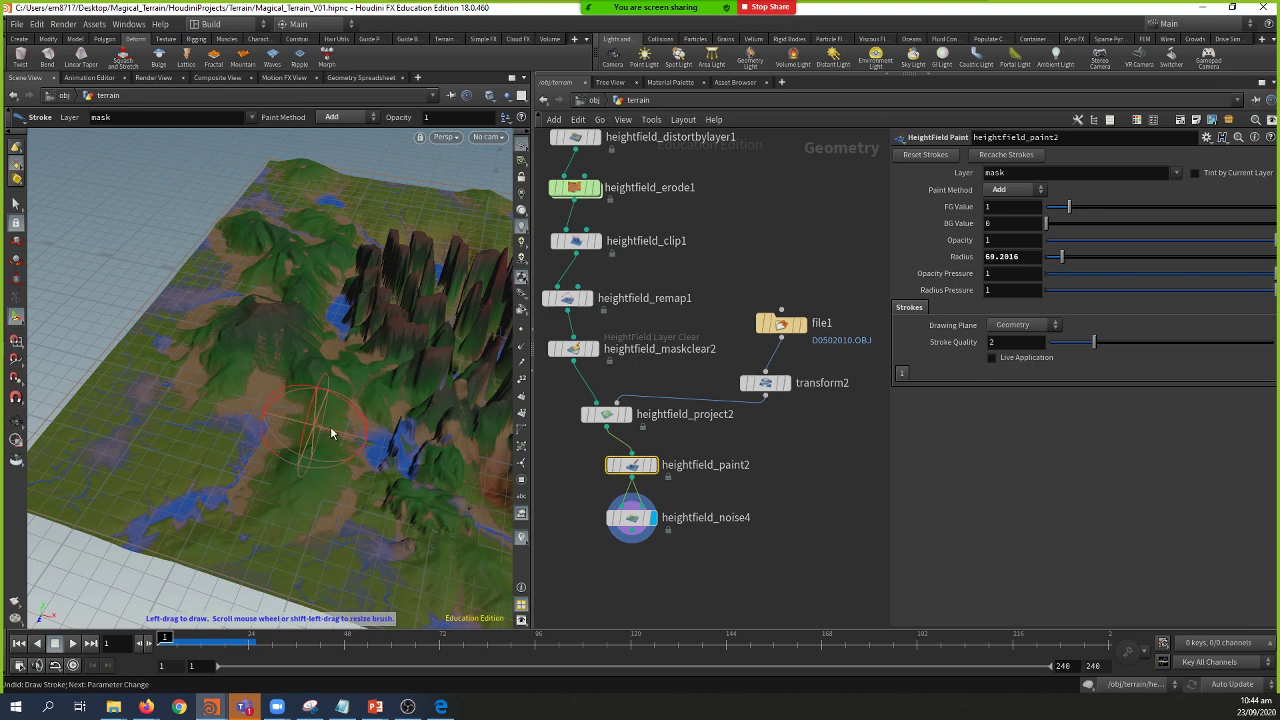
pyautogui.scroll(3, 318, 430)
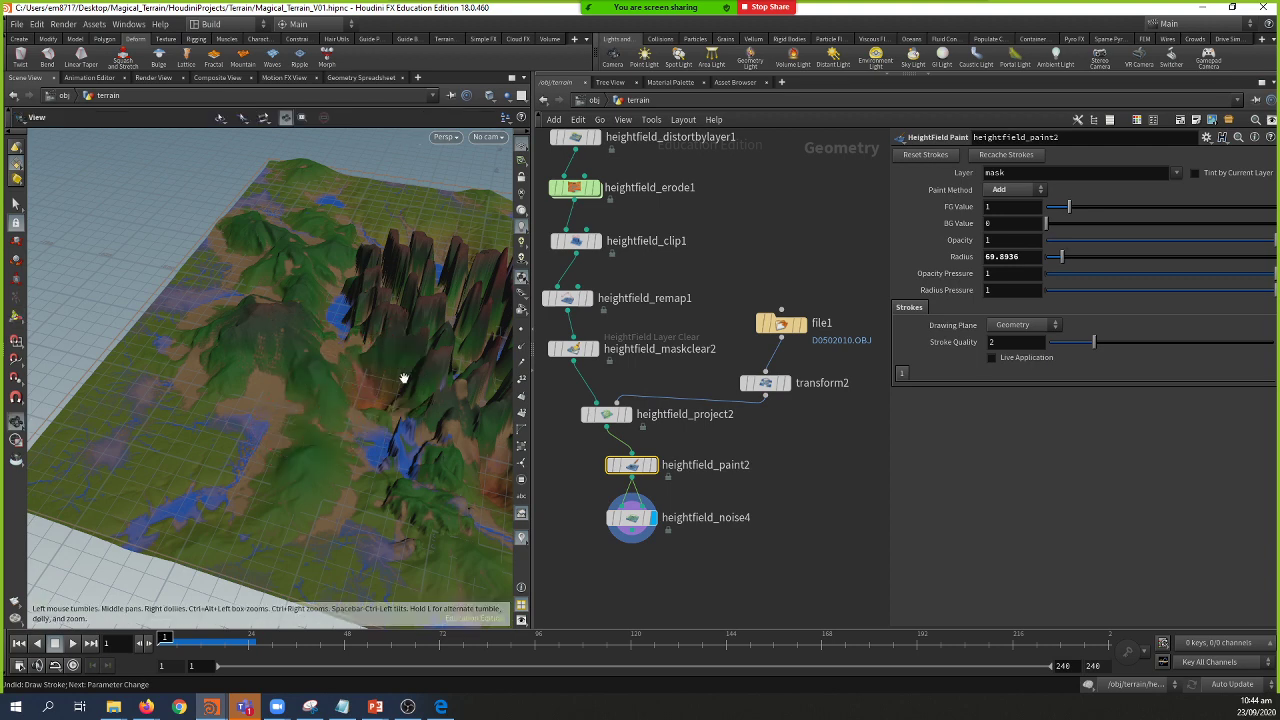
pyautogui.moveTo(409, 377)
pyautogui.mouseDown()
pyautogui.moveTo(231, 440)
pyautogui.moveTo(334, 429)
pyautogui.moveTo(263, 437)
pyautogui.moveTo(191, 403)
pyautogui.moveTo(89, 400)
pyautogui.moveTo(240, 418)
pyautogui.moveTo(286, 443)
pyautogui.mouseUp()
pyautogui.press('Escape')
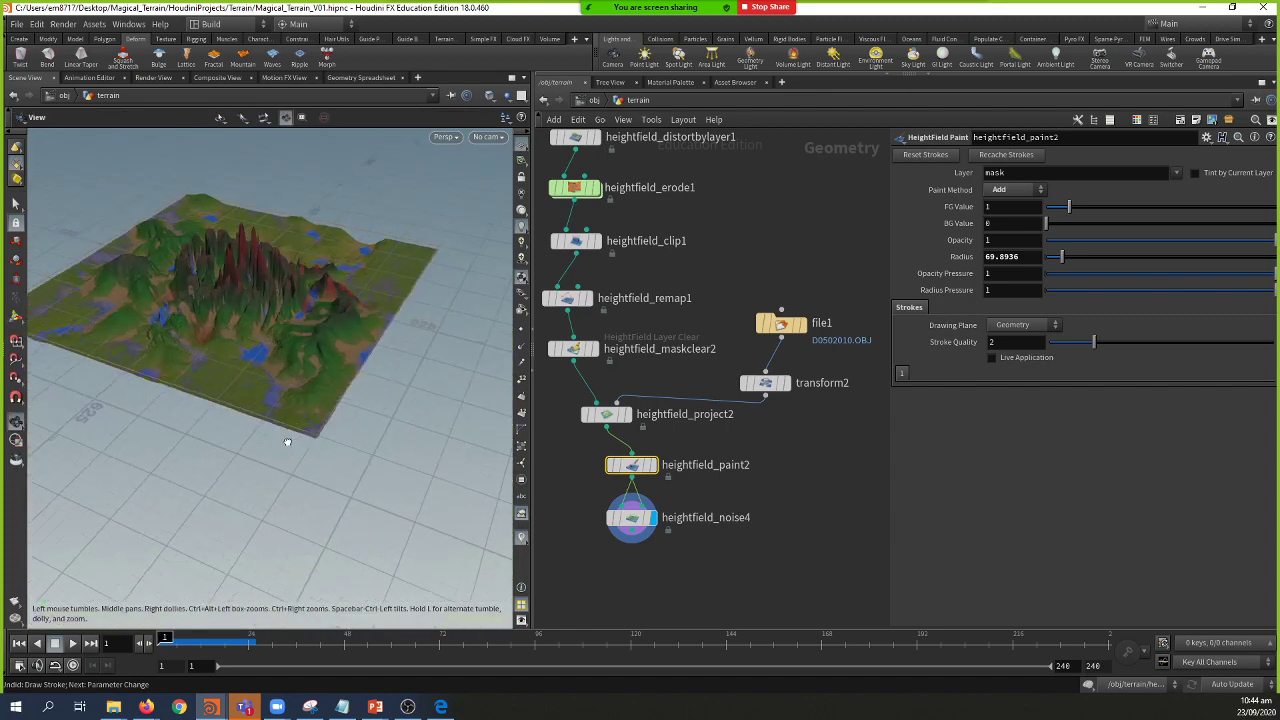
pyautogui.press('Return')
pyautogui.moveTo(378, 707)
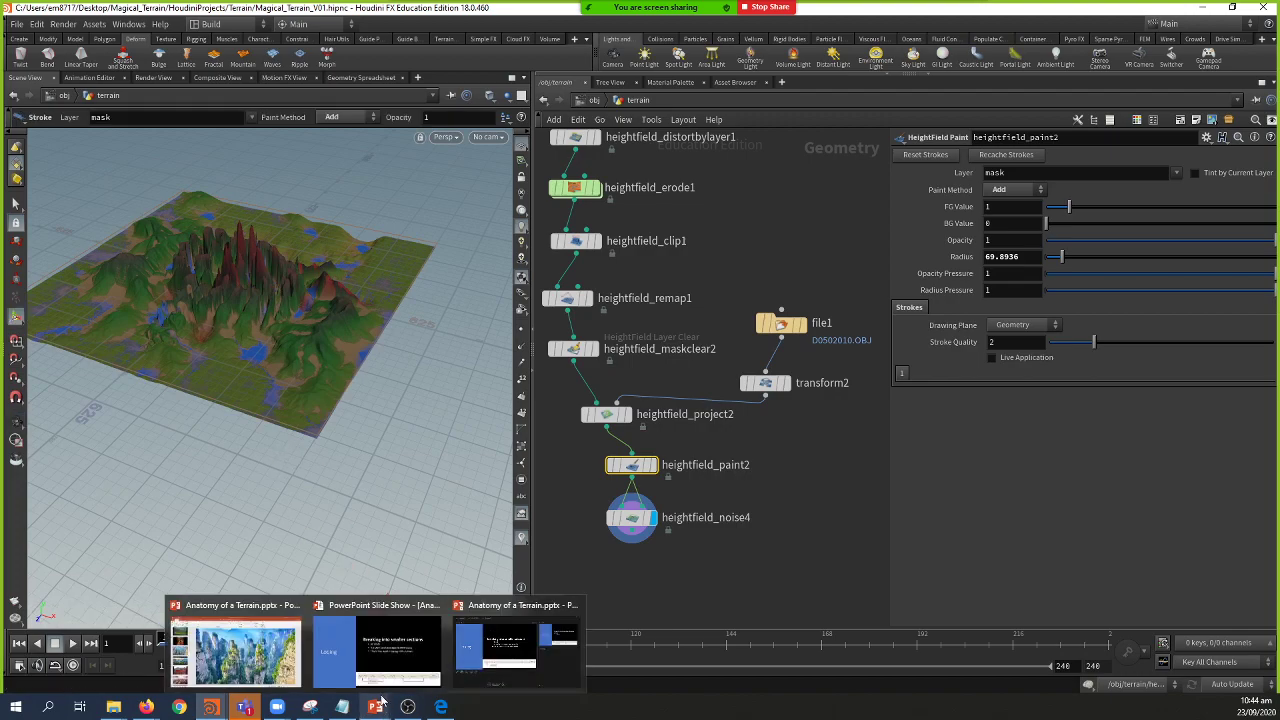
pyautogui.click(377, 648)
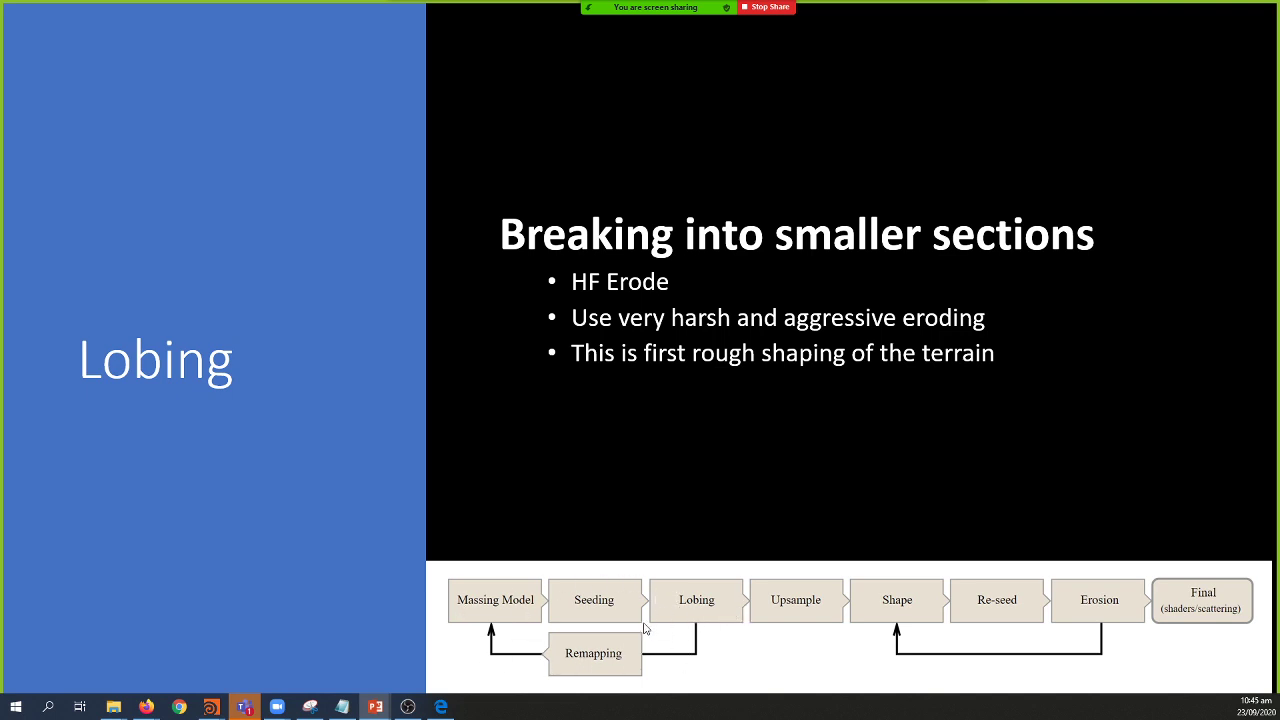
pyautogui.hotkey('alt', 'Tab')
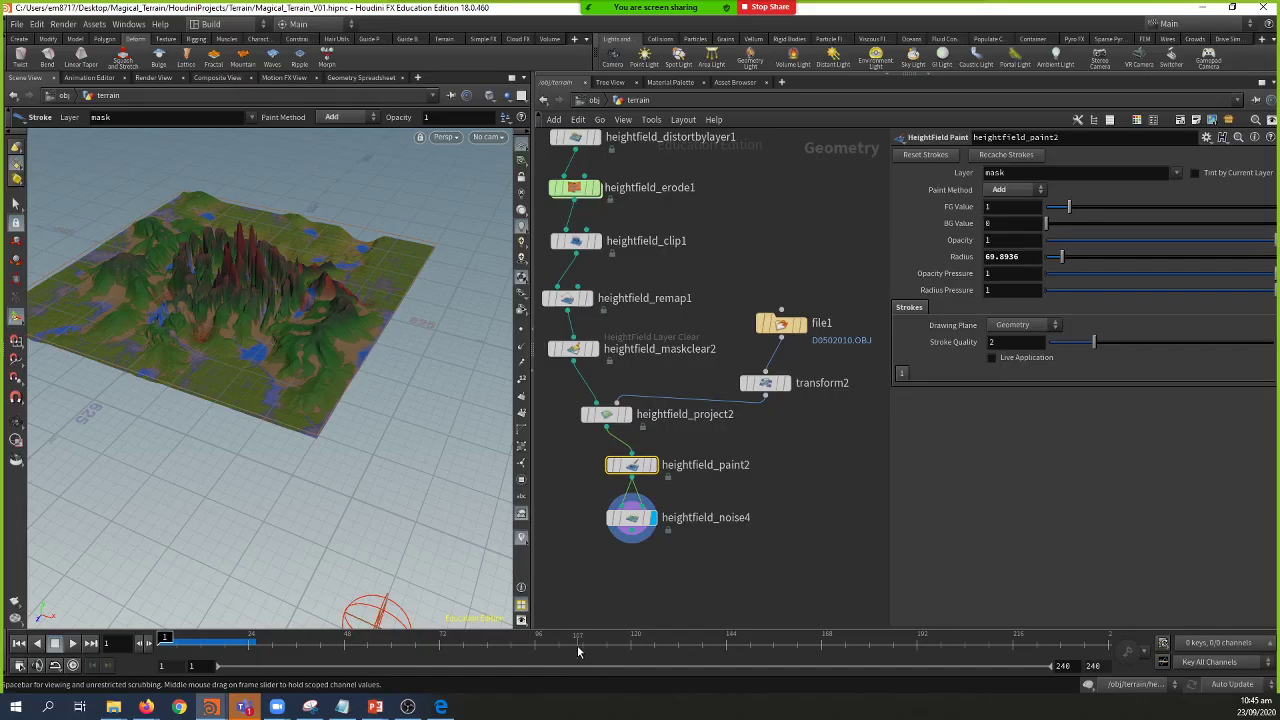
pyautogui.moveTo(674, 570); pyautogui.dragTo(700, 550, button='middle')
pyautogui.moveTo(330, 430)
pyautogui.mouseDown()
pyautogui.moveTo(255, 434)
pyautogui.moveTo(471, 457)
pyautogui.moveTo(297, 457)
pyautogui.moveTo(203, 481)
pyautogui.moveTo(263, 434)
pyautogui.moveTo(249, 406)
pyautogui.moveTo(224, 398)
pyautogui.moveTo(391, 406)
pyautogui.moveTo(356, 422)
pyautogui.moveTo(277, 406)
pyautogui.mouseUp()
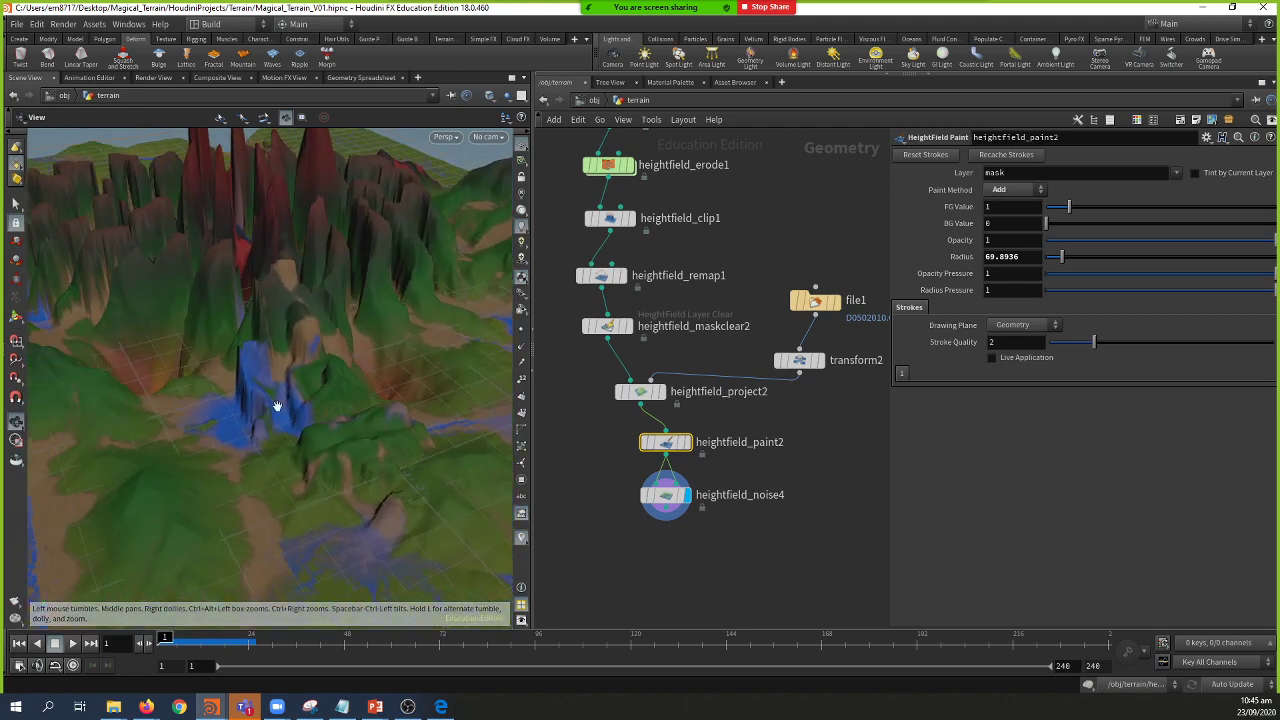
# Step: Shrink the mask brush Radius to 38.8577, then start a wire from heightfield_noise4's output
pyautogui.press('Return')
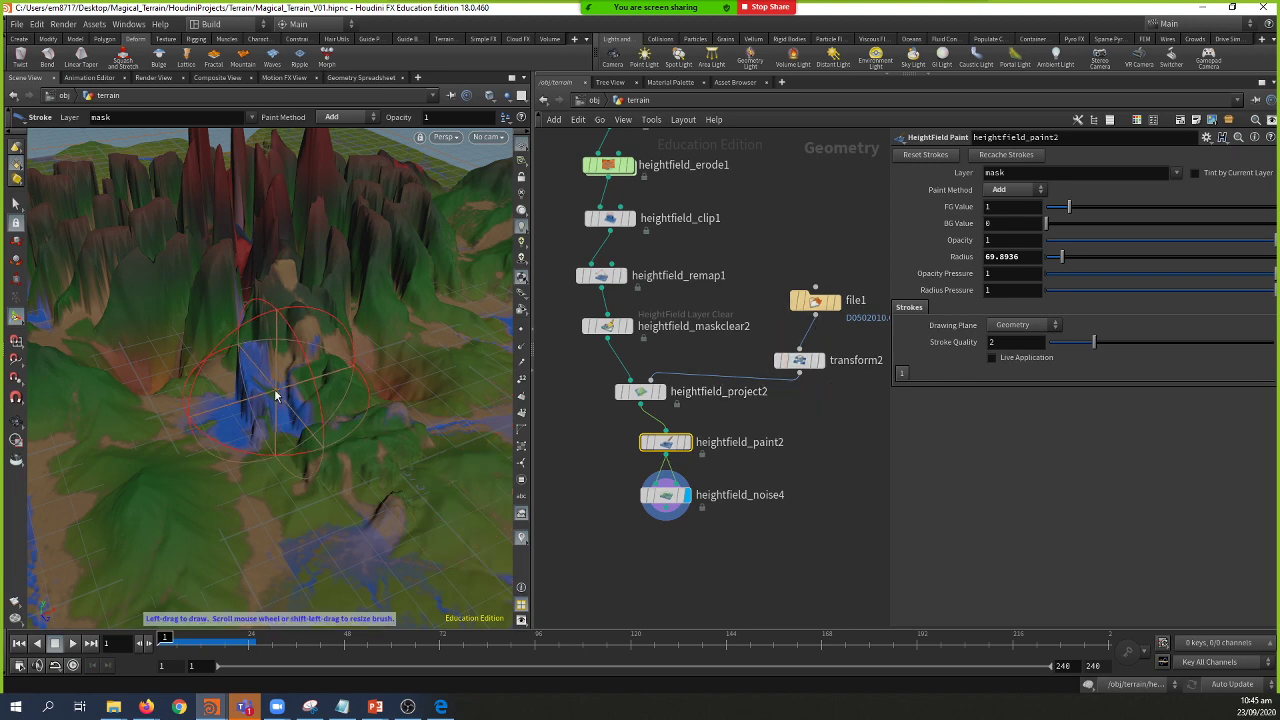
pyautogui.scroll(-6, 262, 390)
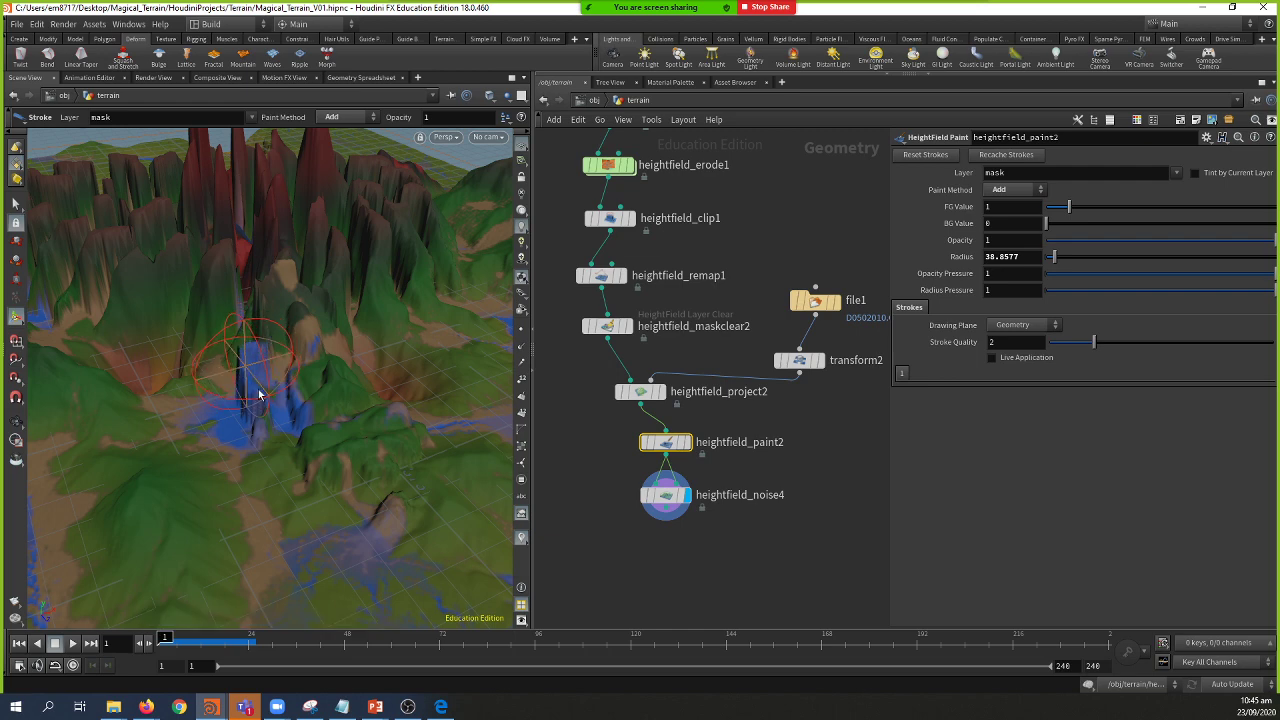
pyautogui.press('Escape')
pyautogui.moveTo(293, 487)
pyautogui.mouseDown()
pyautogui.moveTo(334, 520)
pyautogui.moveTo(277, 449)
pyautogui.moveTo(229, 457)
pyautogui.moveTo(234, 487)
pyautogui.mouseUp()
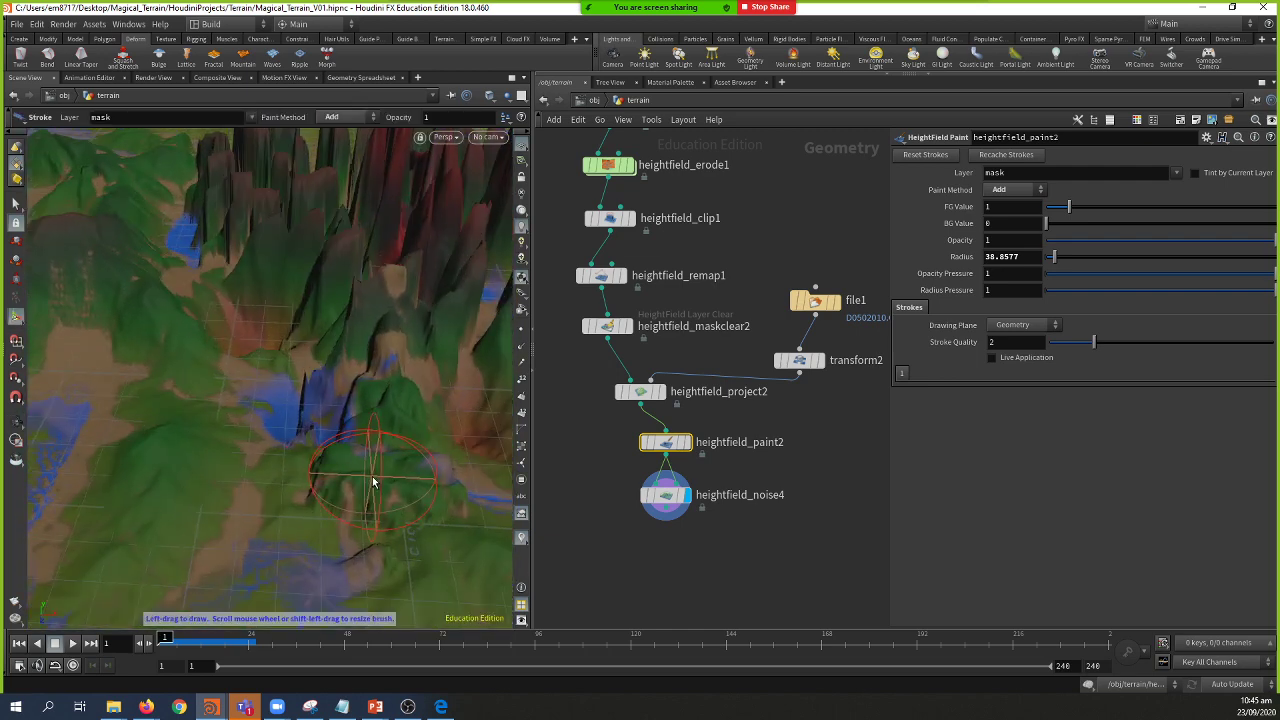
pyautogui.moveTo(371, 480)
pyautogui.mouseDown()
pyautogui.moveTo(176, 425)
pyautogui.moveTo(206, 443)
pyautogui.moveTo(312, 279)
pyautogui.moveTo(251, 357)
pyautogui.moveTo(334, 371)
pyautogui.moveTo(306, 377)
pyautogui.moveTo(281, 350)
pyautogui.moveTo(266, 374)
pyautogui.moveTo(206, 329)
pyautogui.moveTo(251, 346)
pyautogui.moveTo(259, 381)
pyautogui.moveTo(198, 404)
pyautogui.moveTo(330, 440)
pyautogui.mouseUp()
pyautogui.press('Escape')
pyautogui.press('Escape')
pyautogui.press('Return')
pyautogui.click(668, 510)
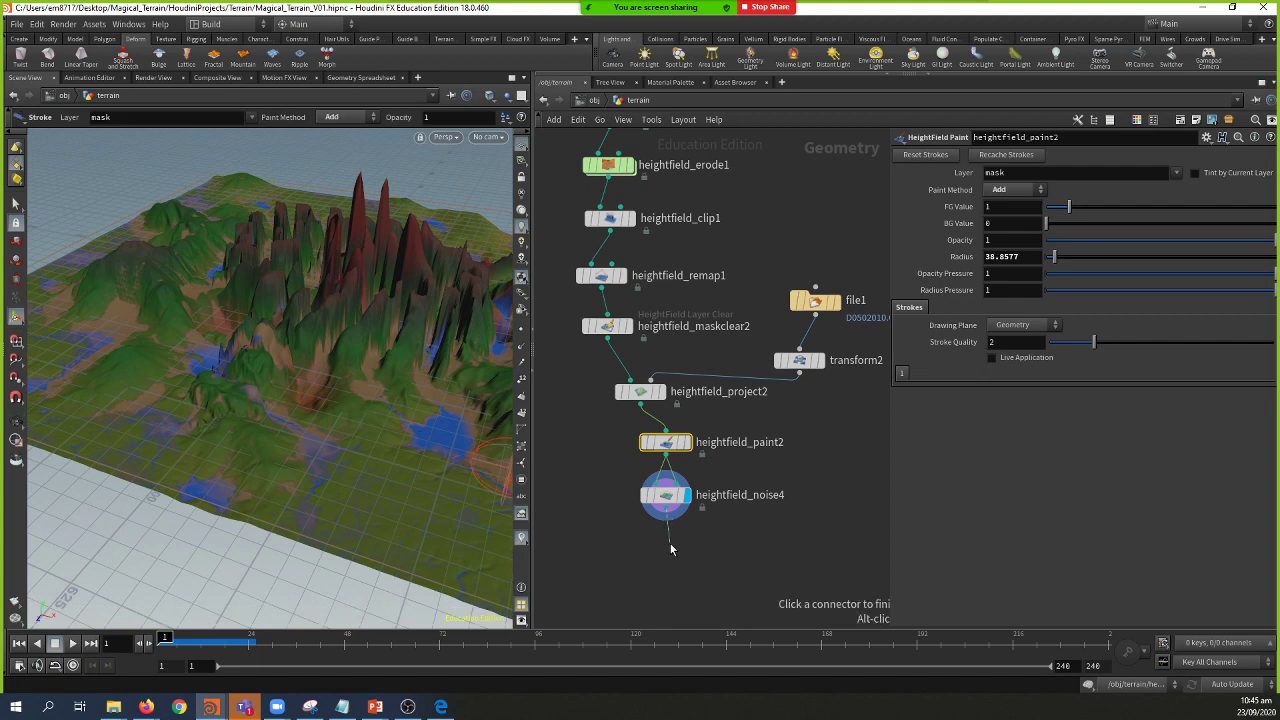
# Step: Add a HeightField Resample node (hfr) after heightfield_noise4, display it, and widen the viewport
pyautogui.click(671, 549)
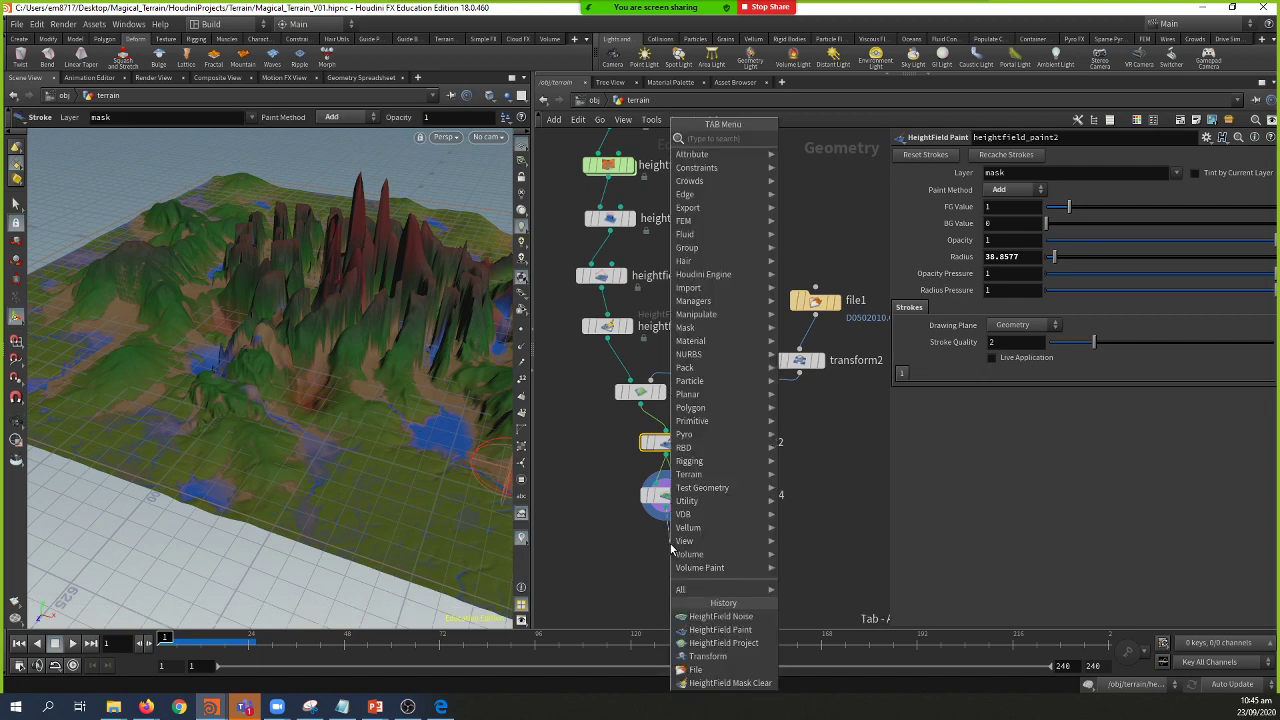
pyautogui.write('hf')
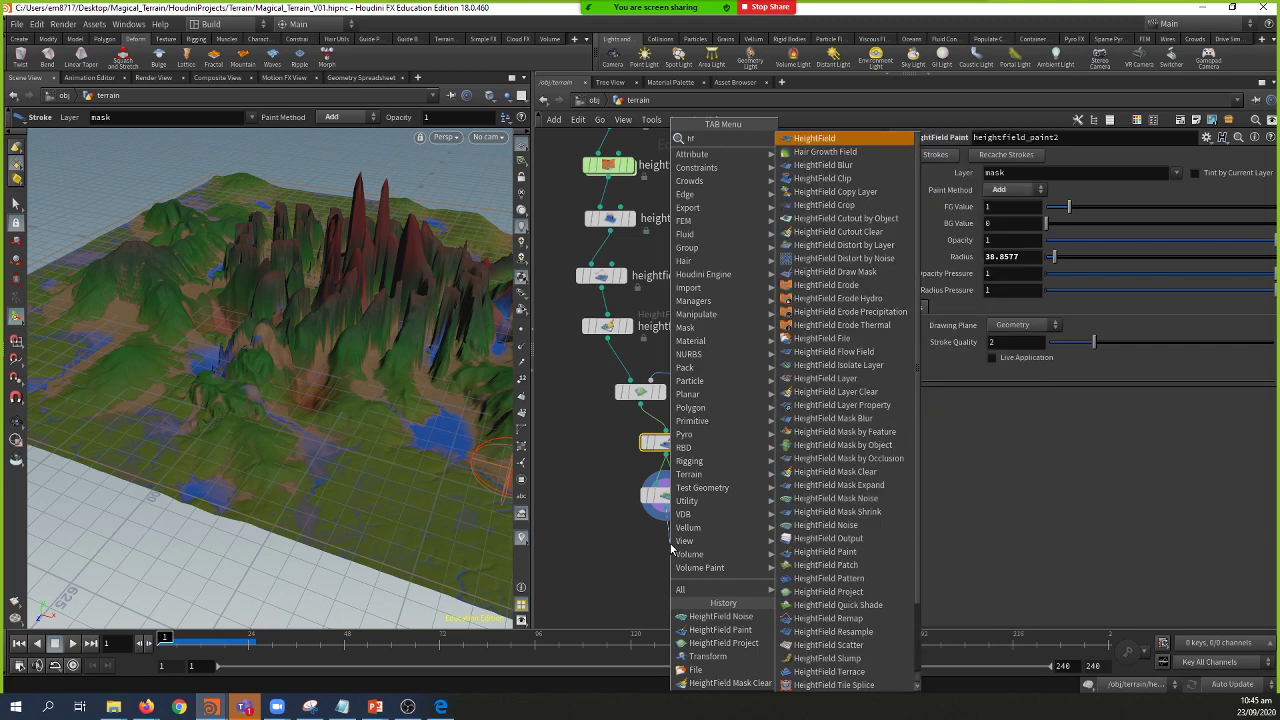
pyautogui.write('re')
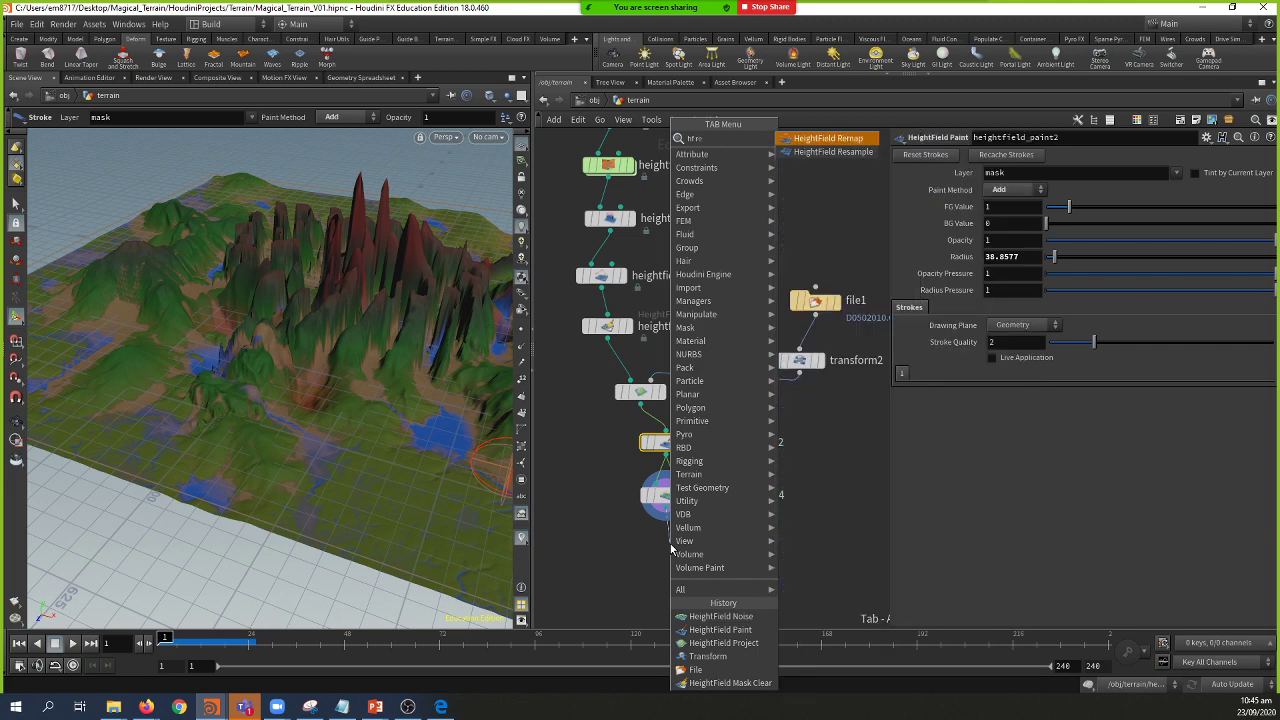
pyautogui.press('Down')
pyautogui.press('Return')
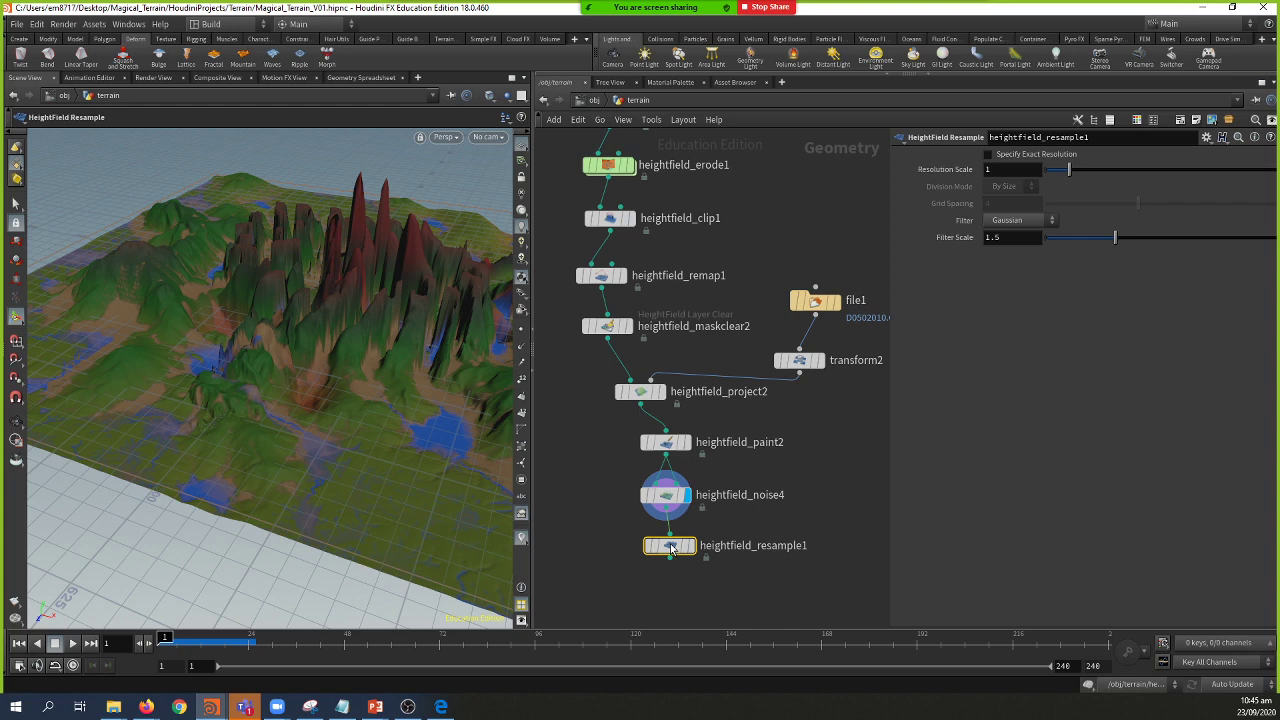
pyautogui.click(690, 545)
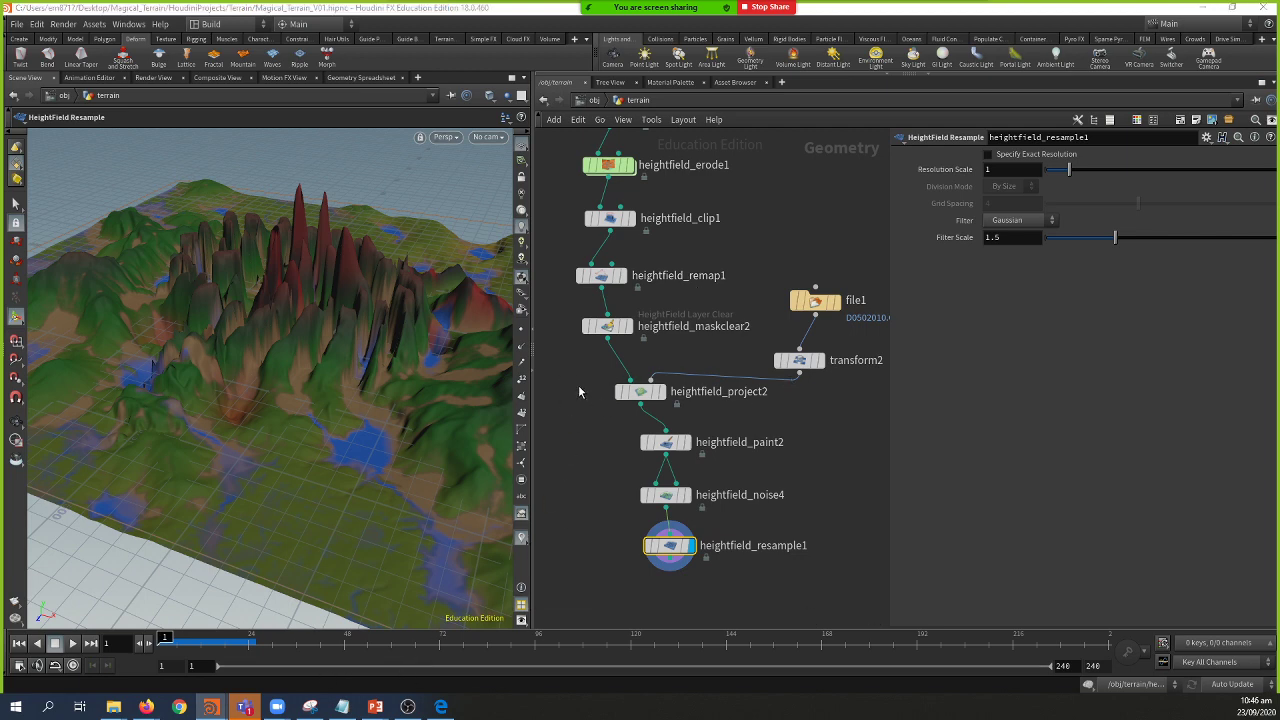
pyautogui.moveTo(531, 390); pyautogui.dragTo(625, 390)
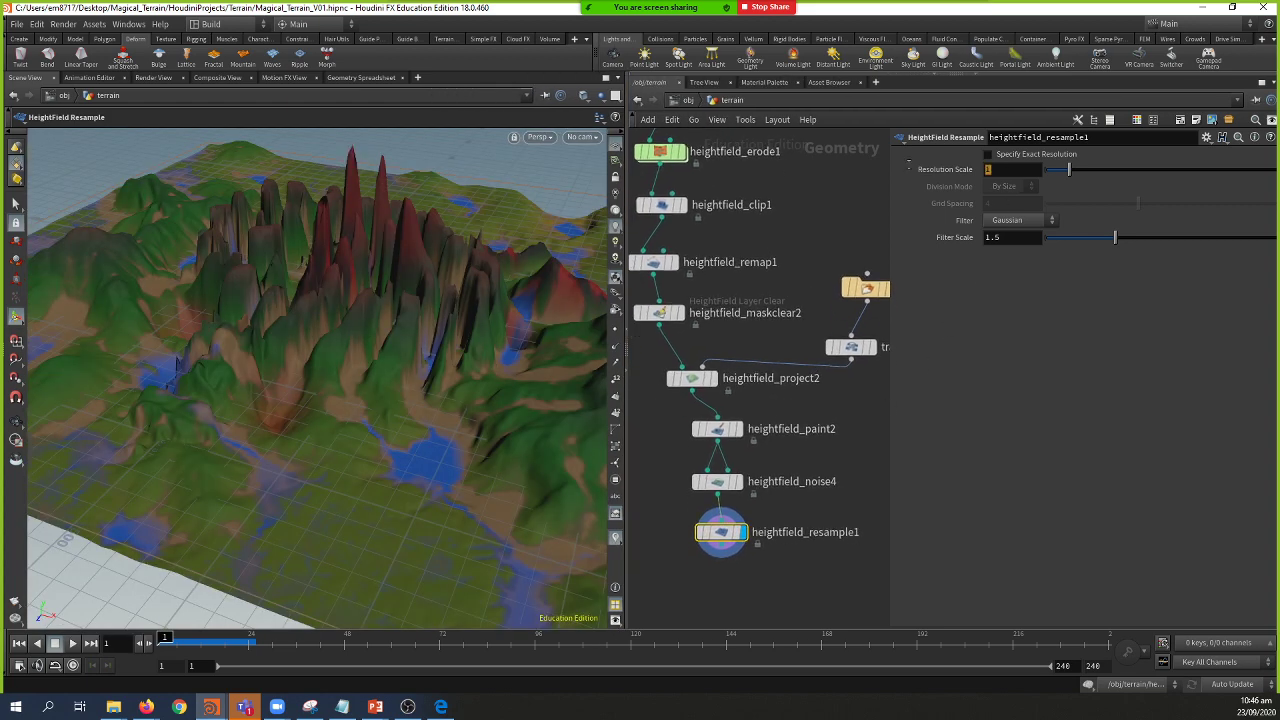
# Step: Set Resolution Scale to 3, compare it with 1 via undo/redo, then return to the slides
pyautogui.press('Return')
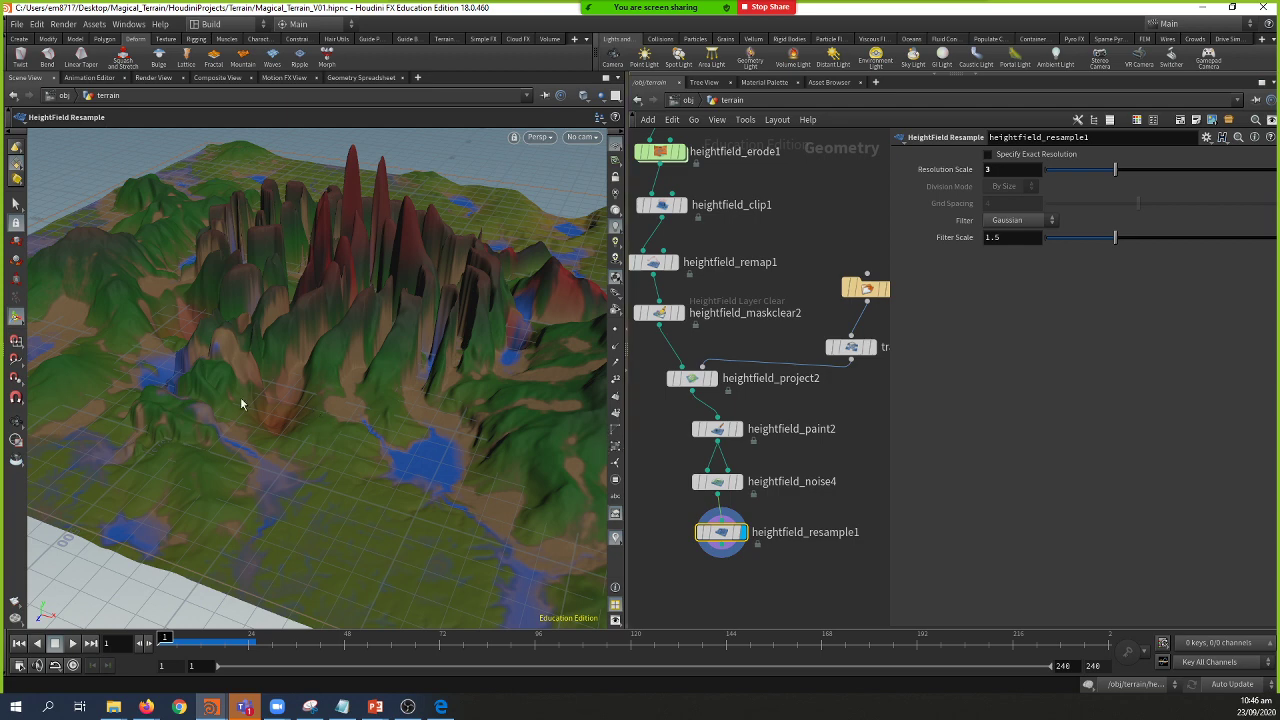
pyautogui.press('Escape')
pyautogui.moveTo(241, 404); pyautogui.dragTo(401, 479, button='right')
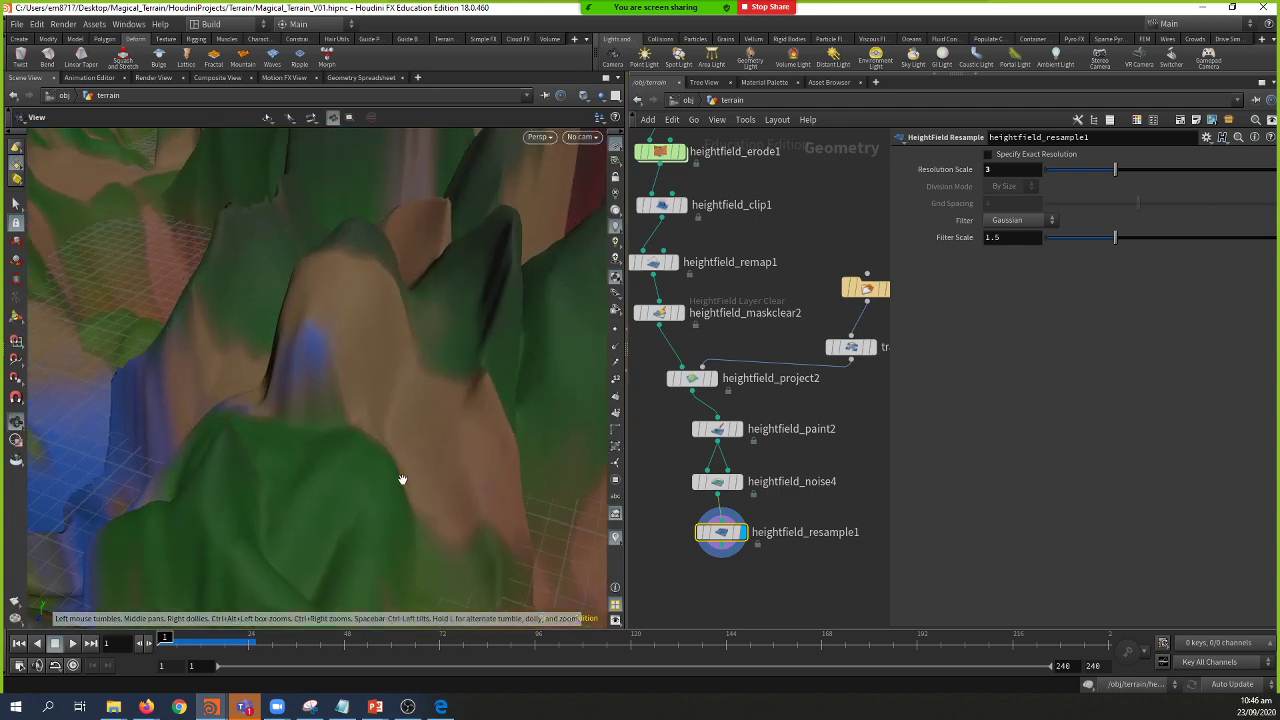
pyautogui.hotkey('ctrl', 'z')
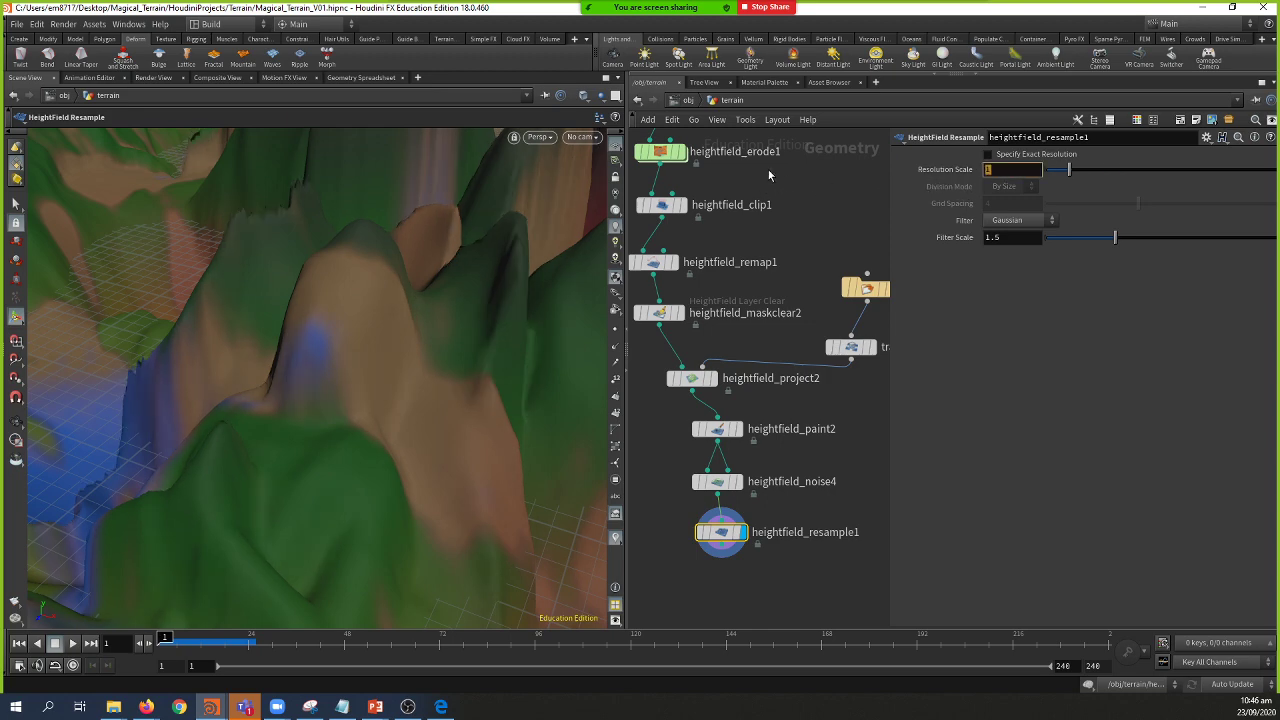
pyautogui.hotkey('ctrl', 'y')
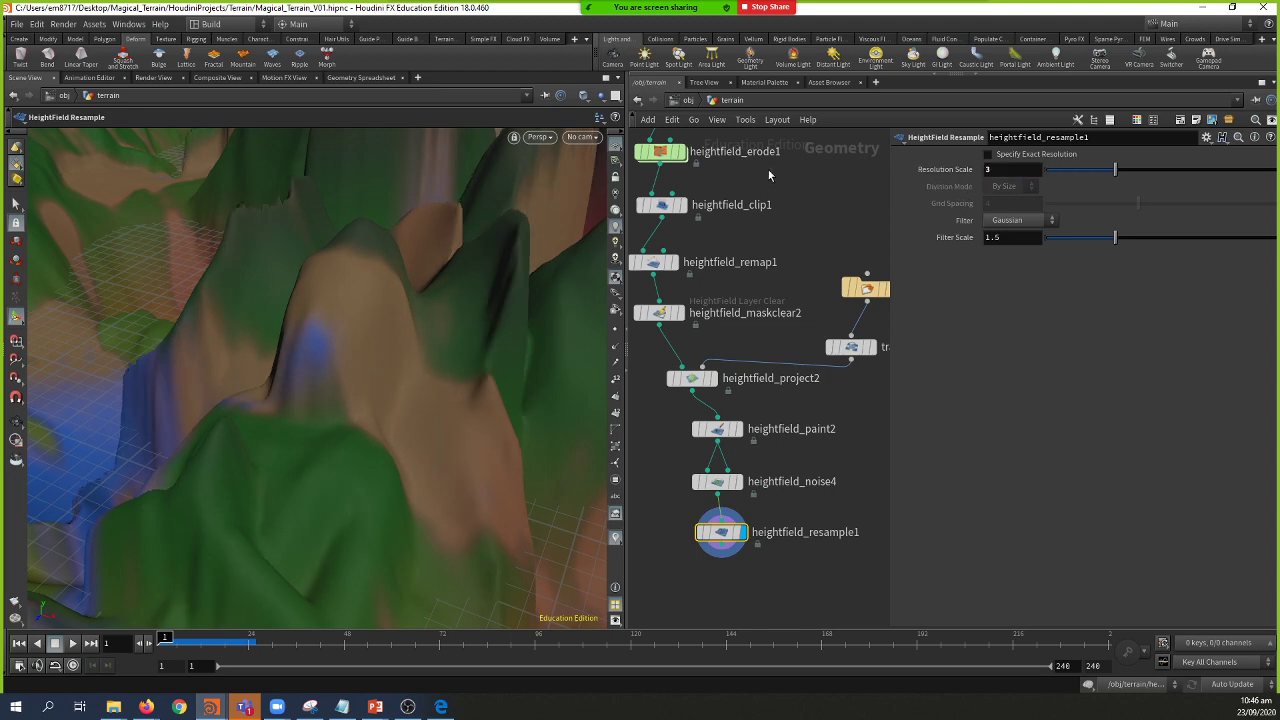
pyautogui.press('Escape')
pyautogui.scroll(-5, 360, 346)
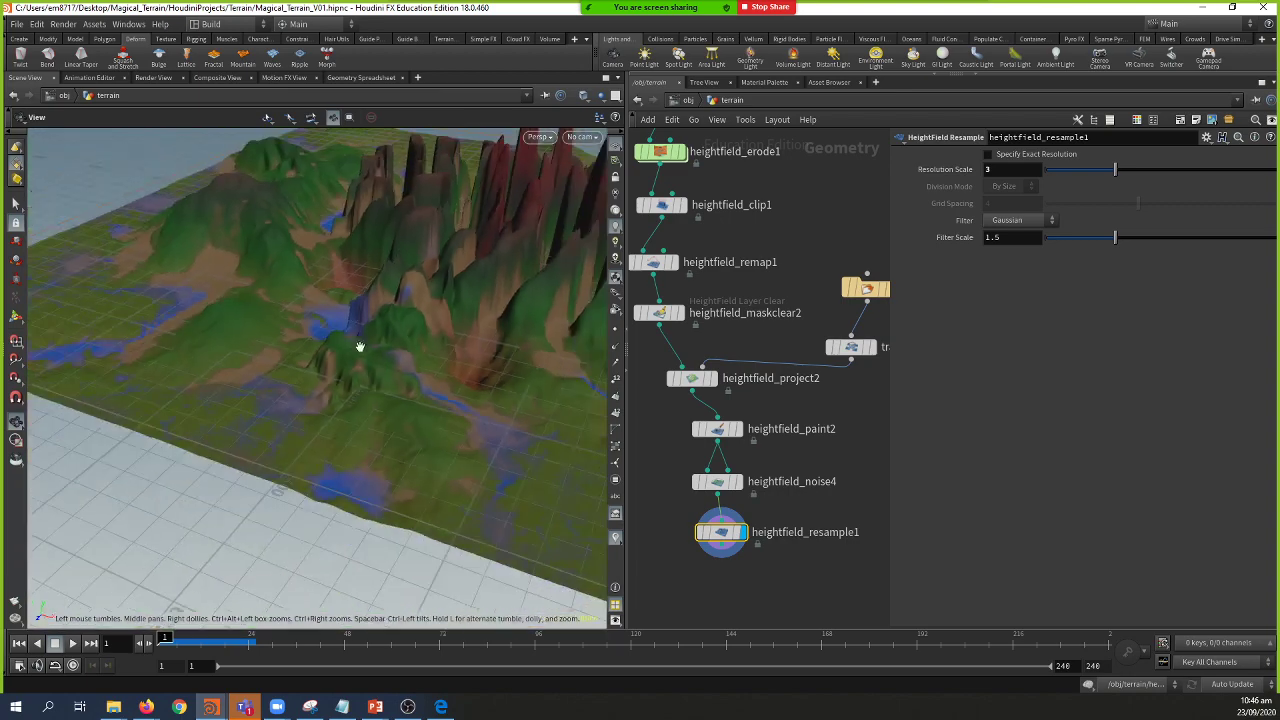
pyautogui.moveTo(360, 346); pyautogui.dragTo(436, 442)
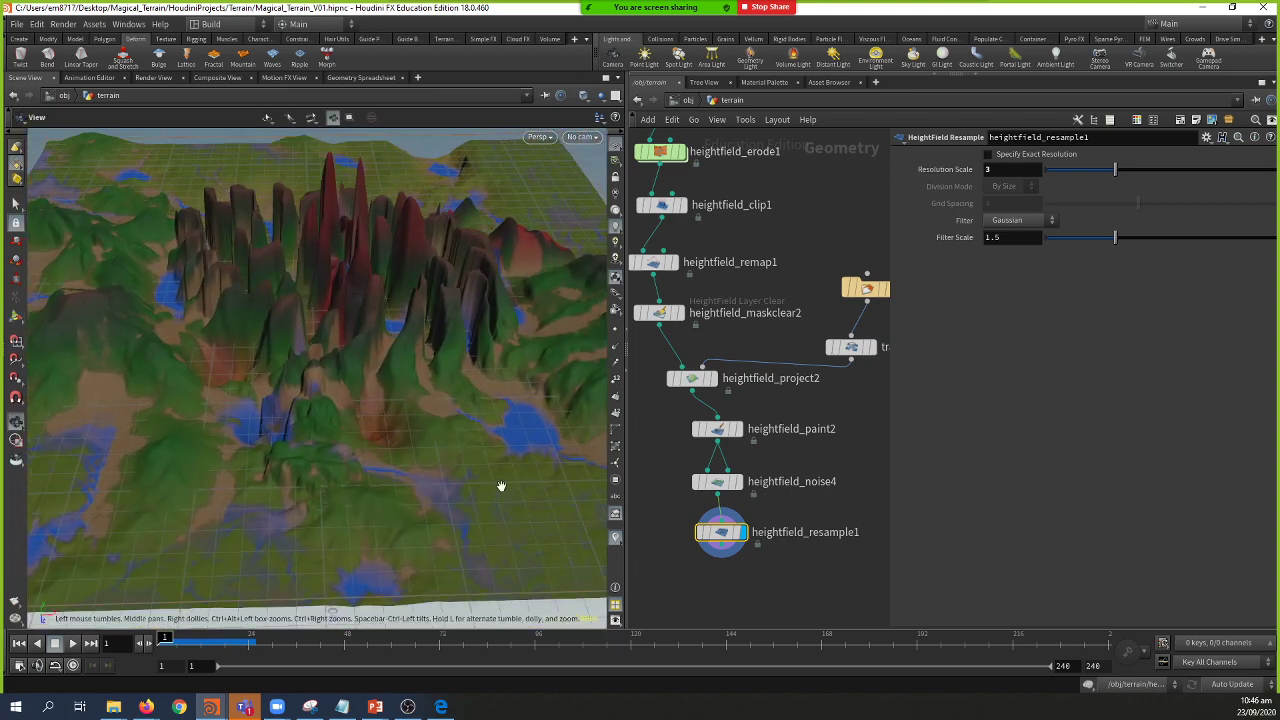
pyautogui.hotkey('alt', 'Tab')
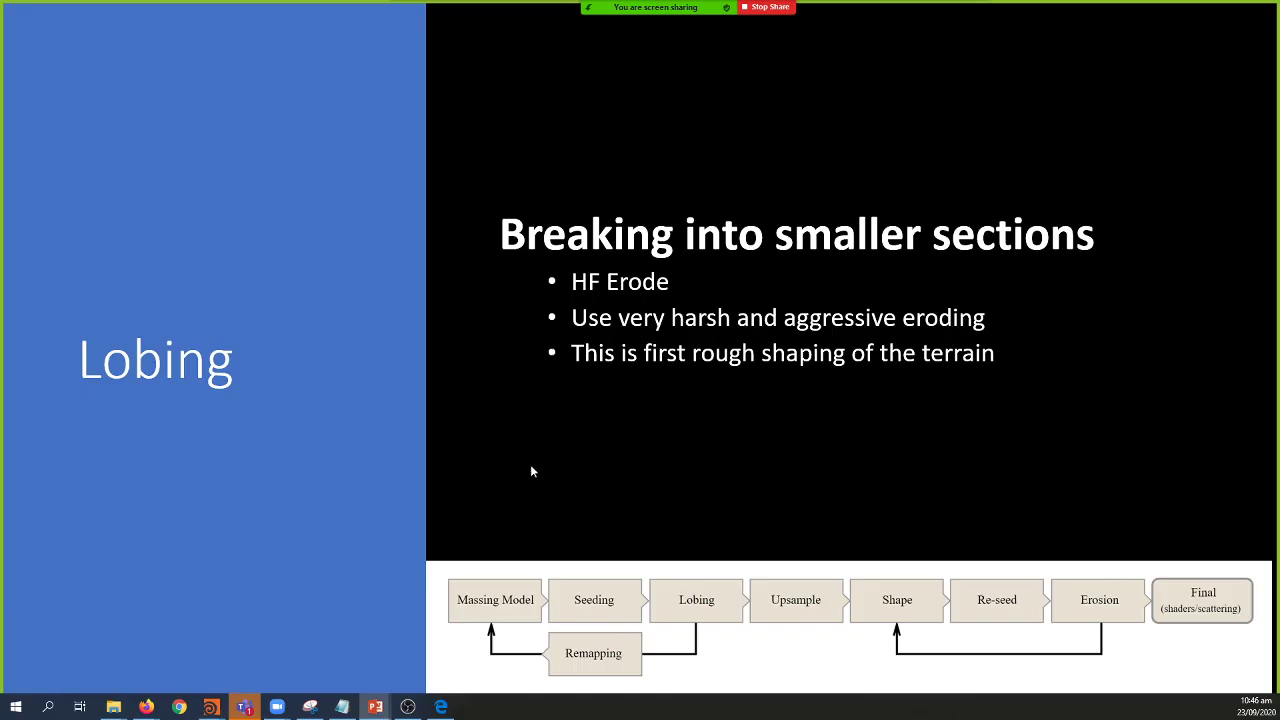
# Step: Advance through the Remapping, Upsampling and Shaping slides, checking Houdini's node network in between
pyautogui.press('Right')
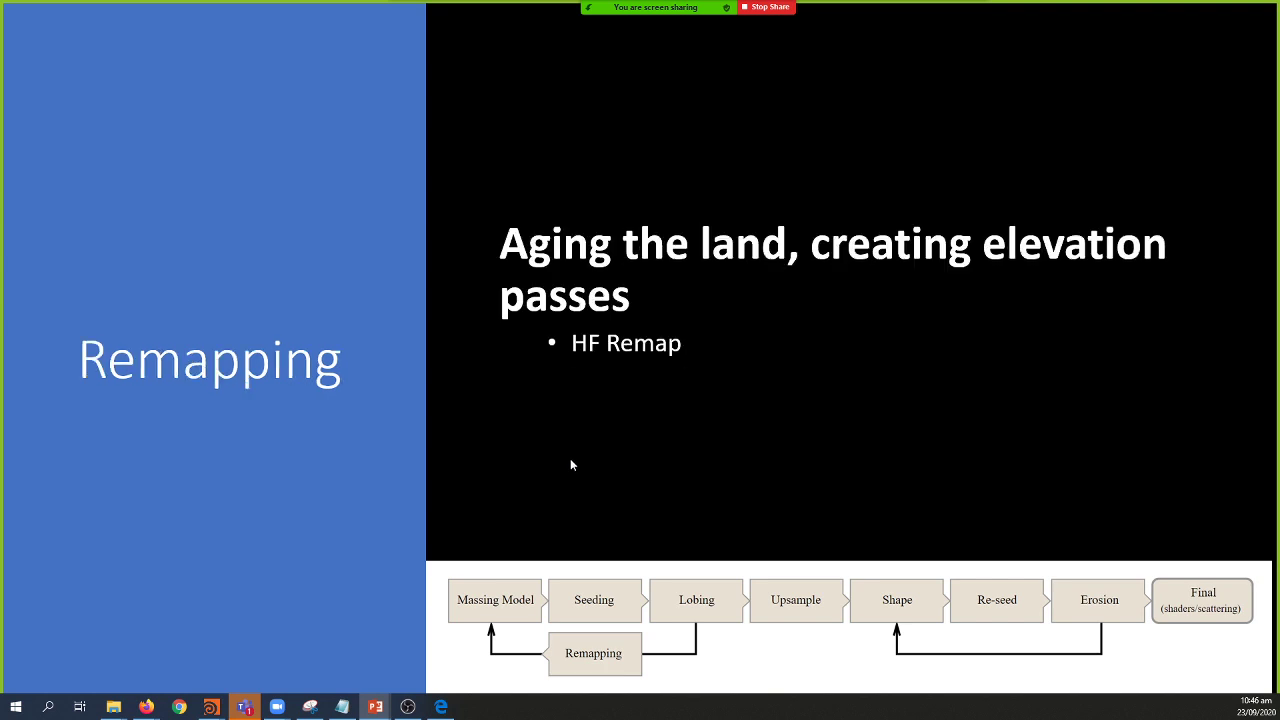
pyautogui.press('Right')
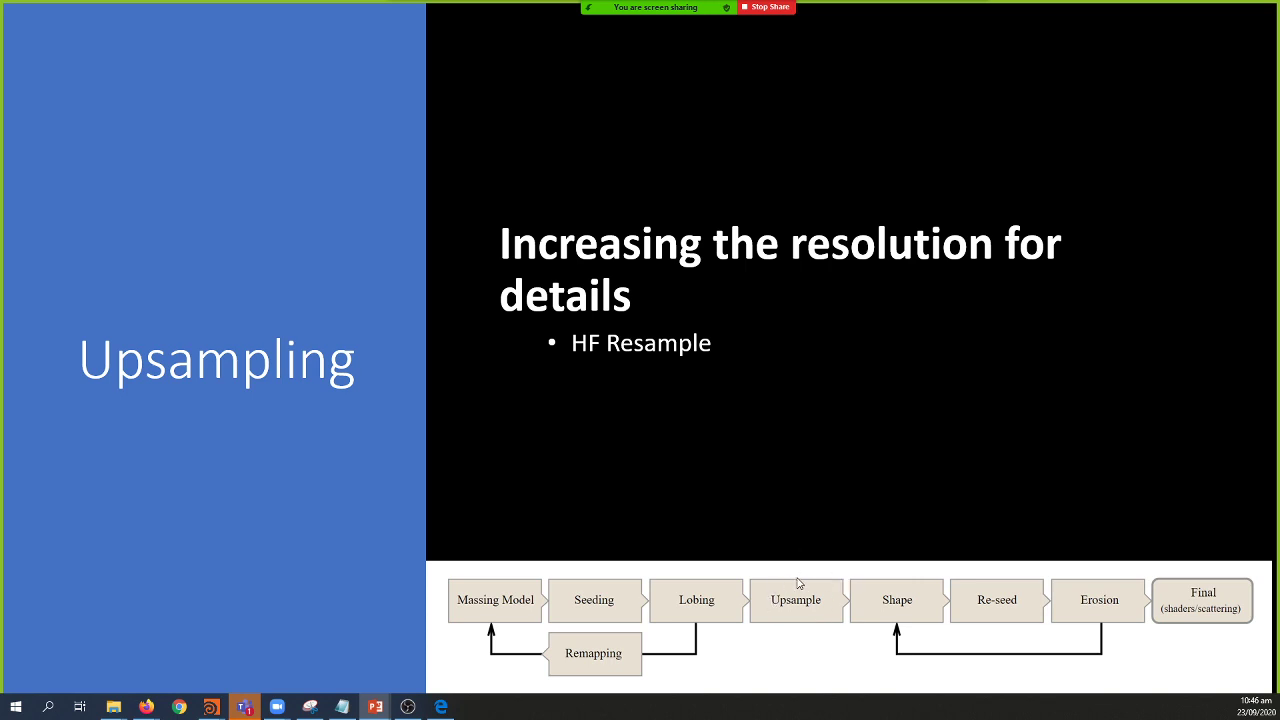
pyautogui.hotkey('alt', 'Tab')
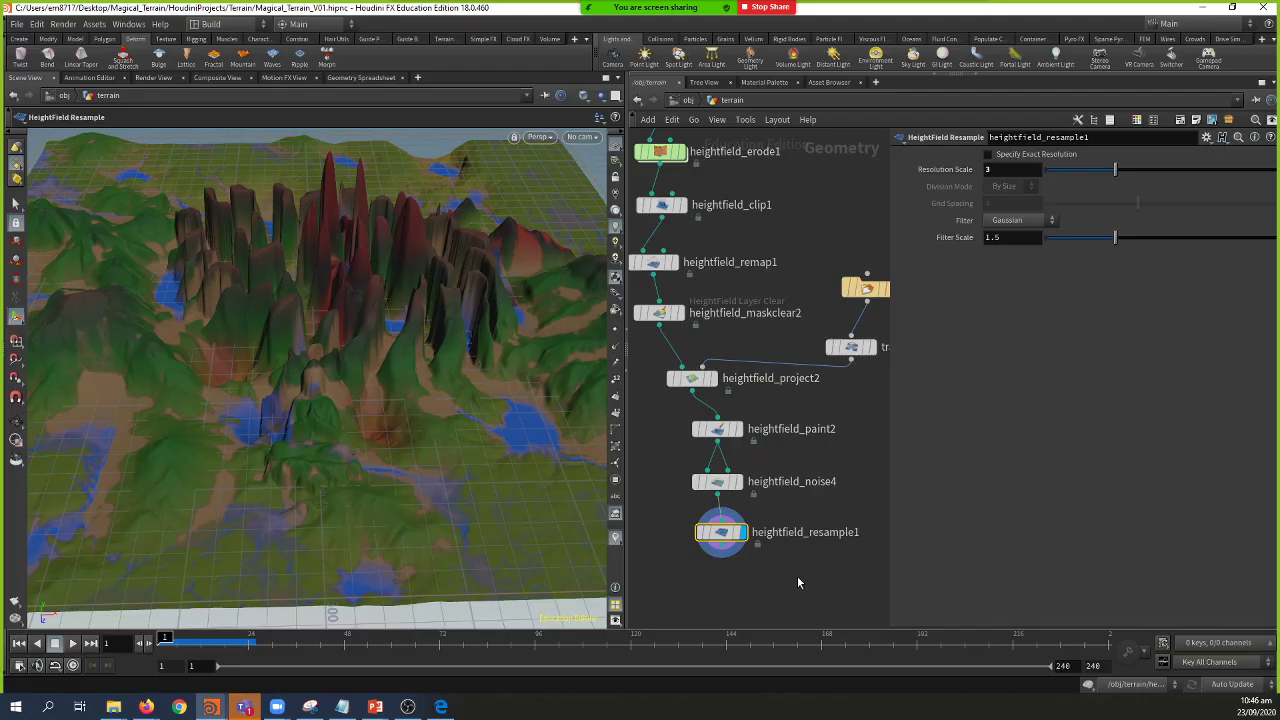
pyautogui.moveTo(794, 580); pyautogui.dragTo(804, 501, button='middle')
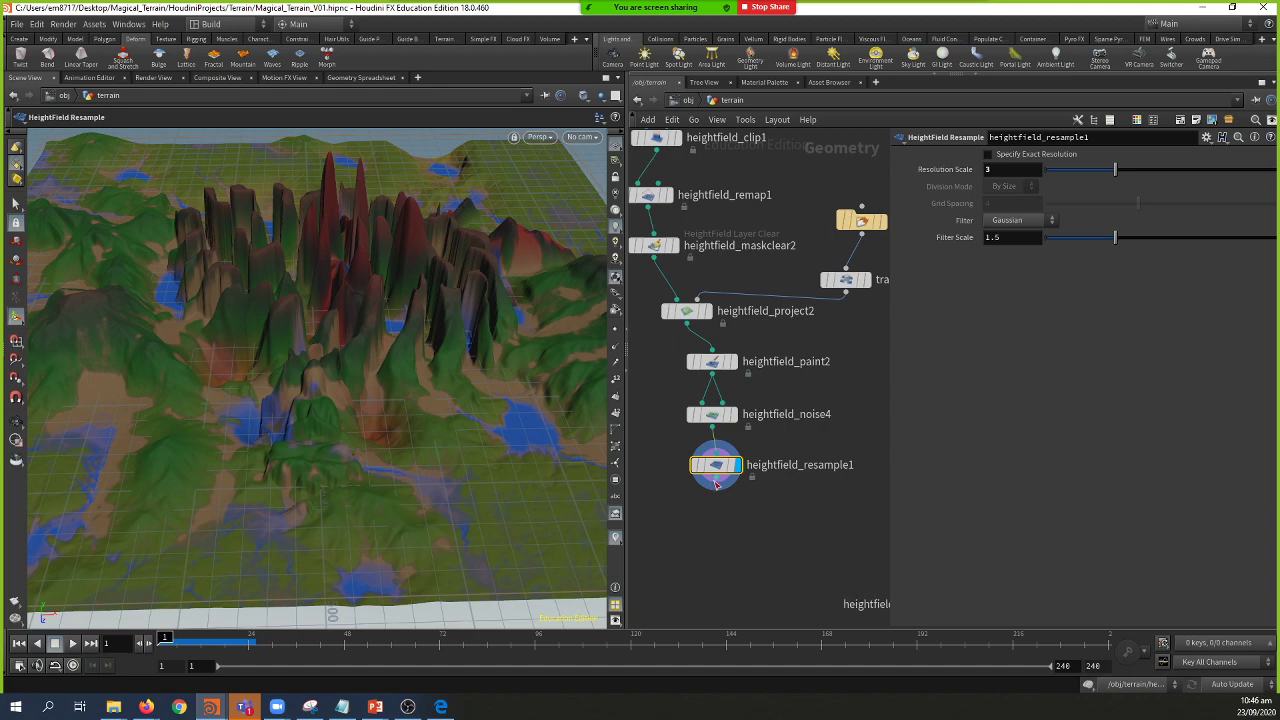
pyautogui.hotkey('alt', 'Tab')
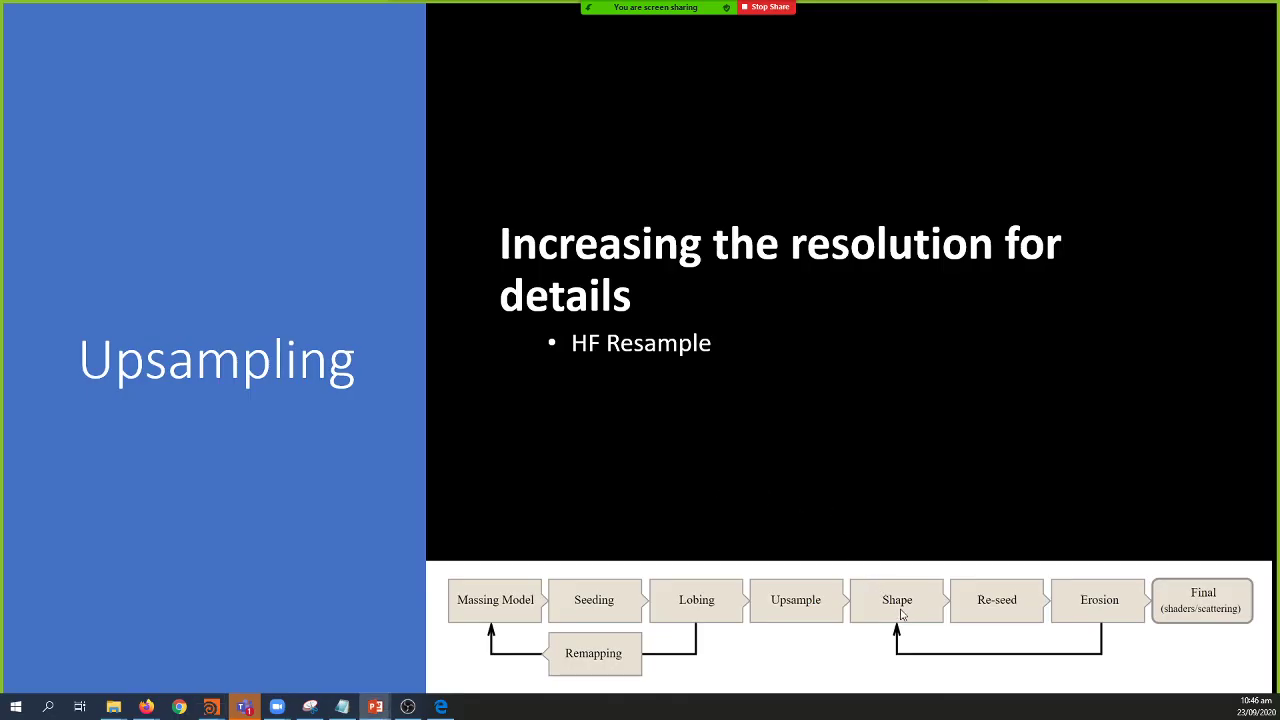
pyautogui.hotkey('alt', 'Tab')
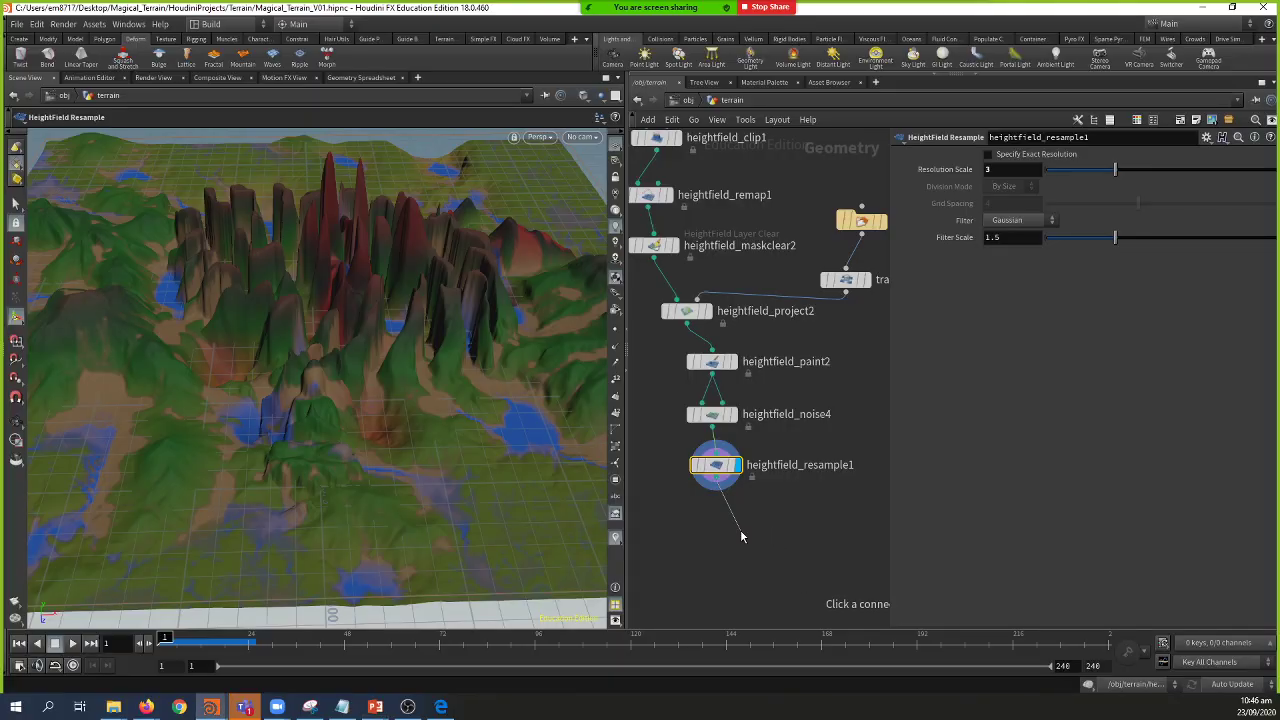
pyautogui.hotkey('alt', 'Tab')
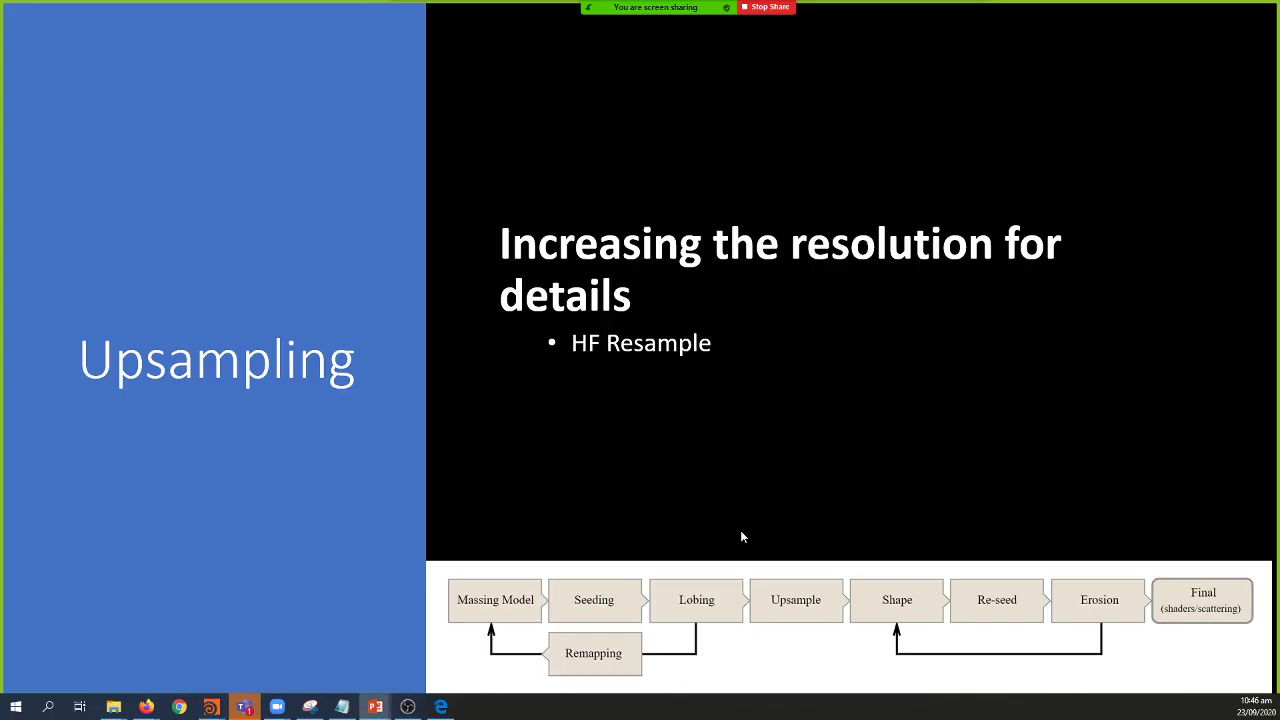
pyautogui.press('Right')
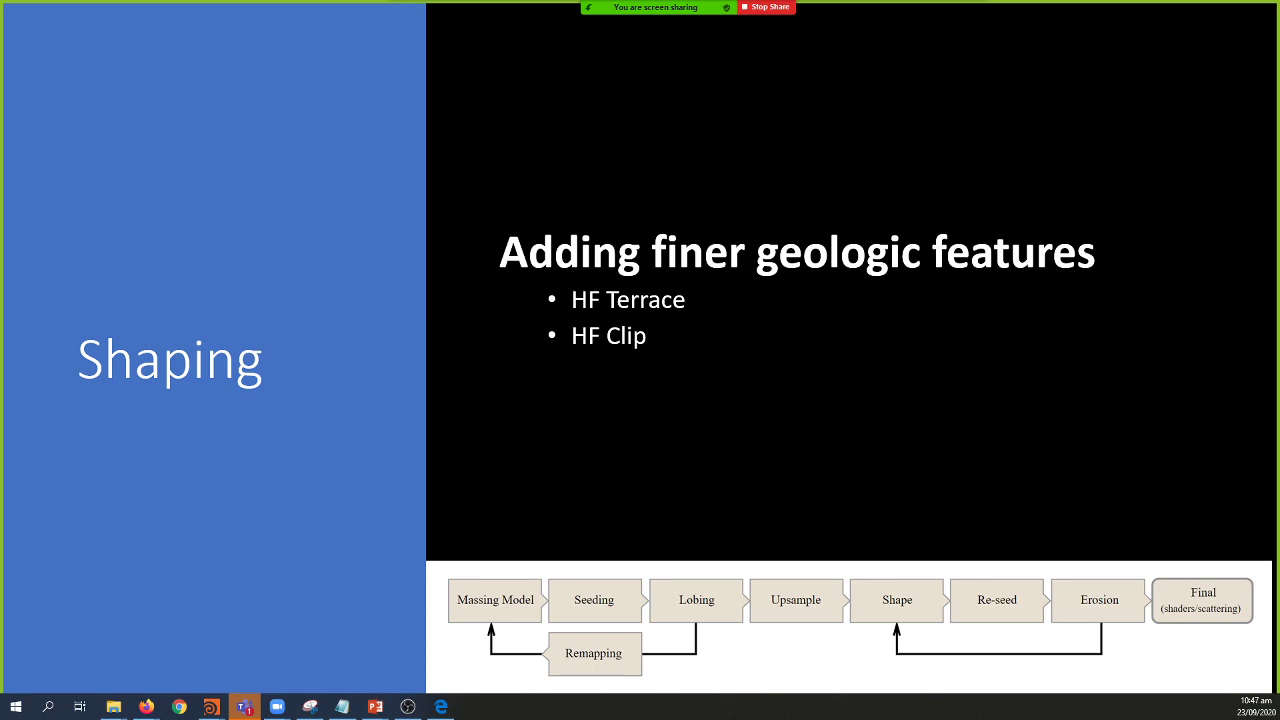
pyautogui.hotkey('alt', 'Tab')
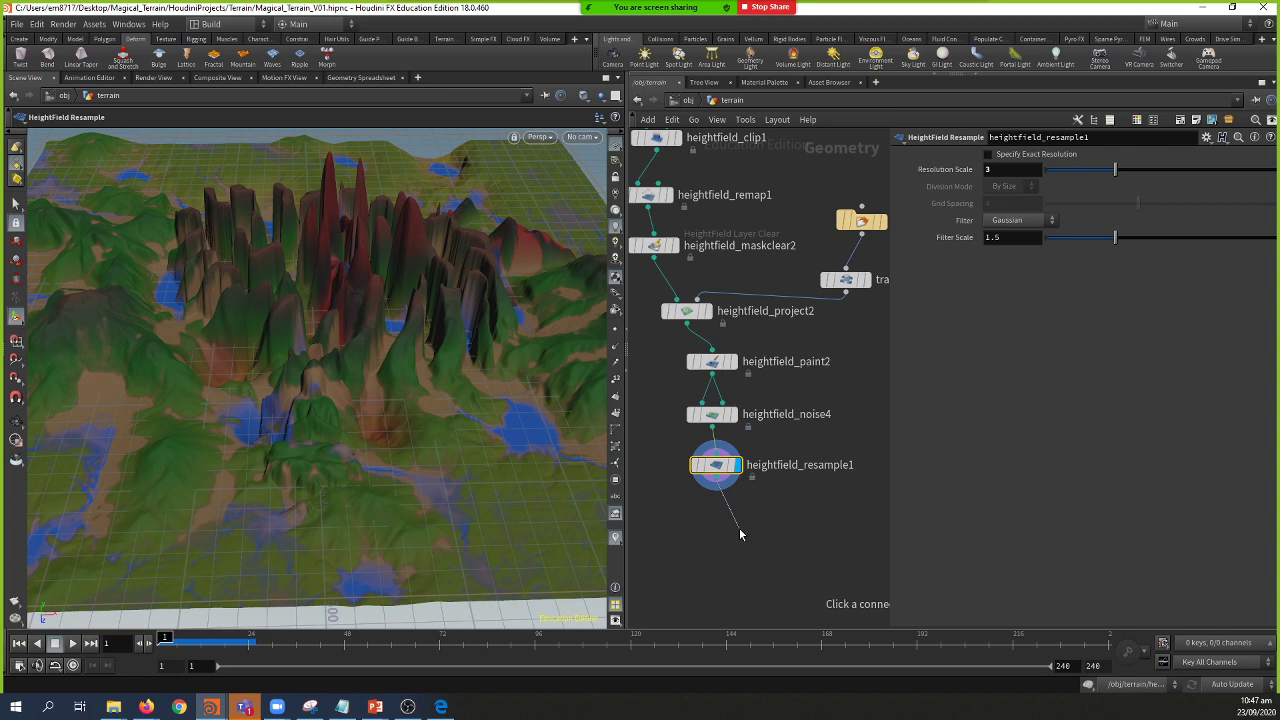
# Step: Cancel the pending node menu and save the Magical_Terrain_V01 scene
pyautogui.click(728, 505)
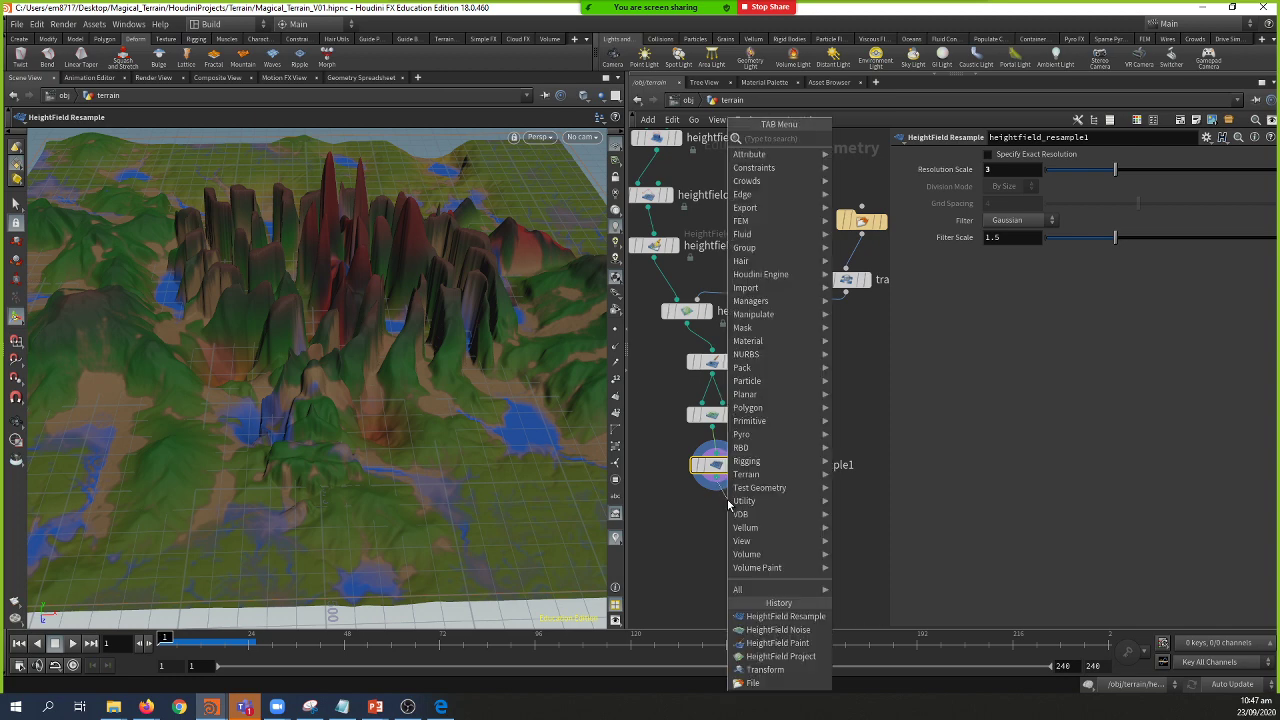
pyautogui.press('Escape')
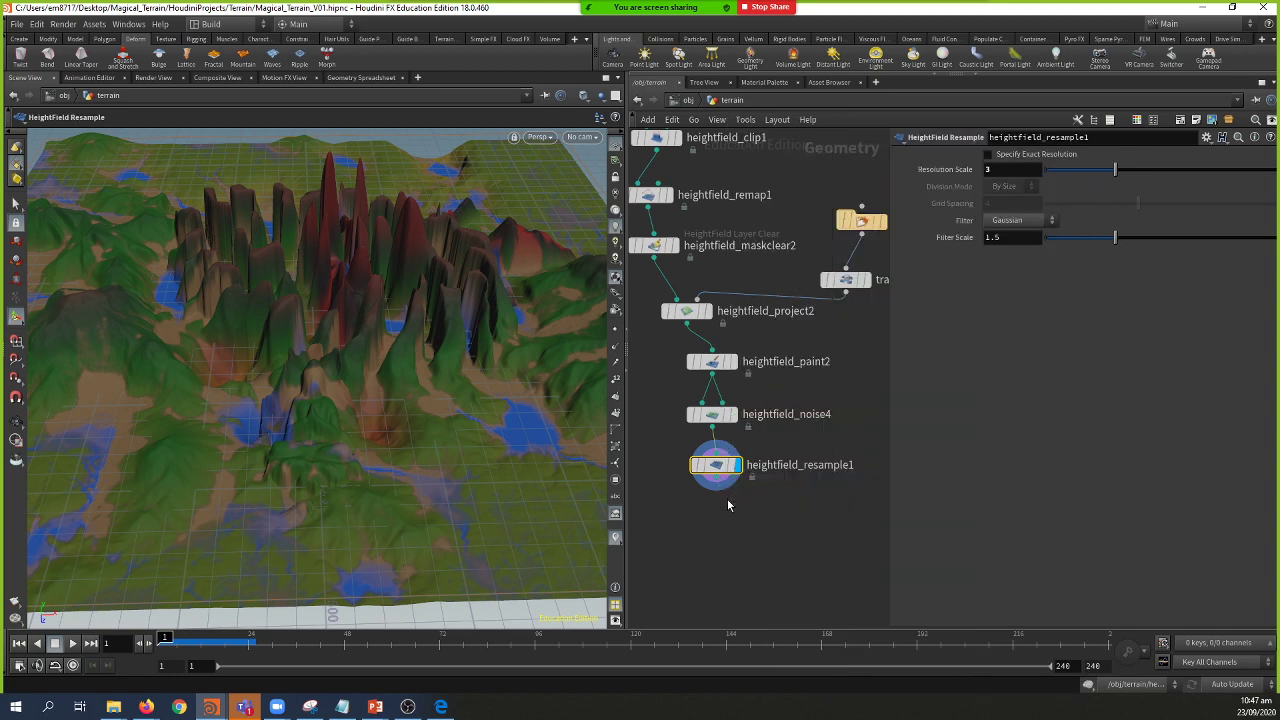
pyautogui.hotkey('ctrl', 's')
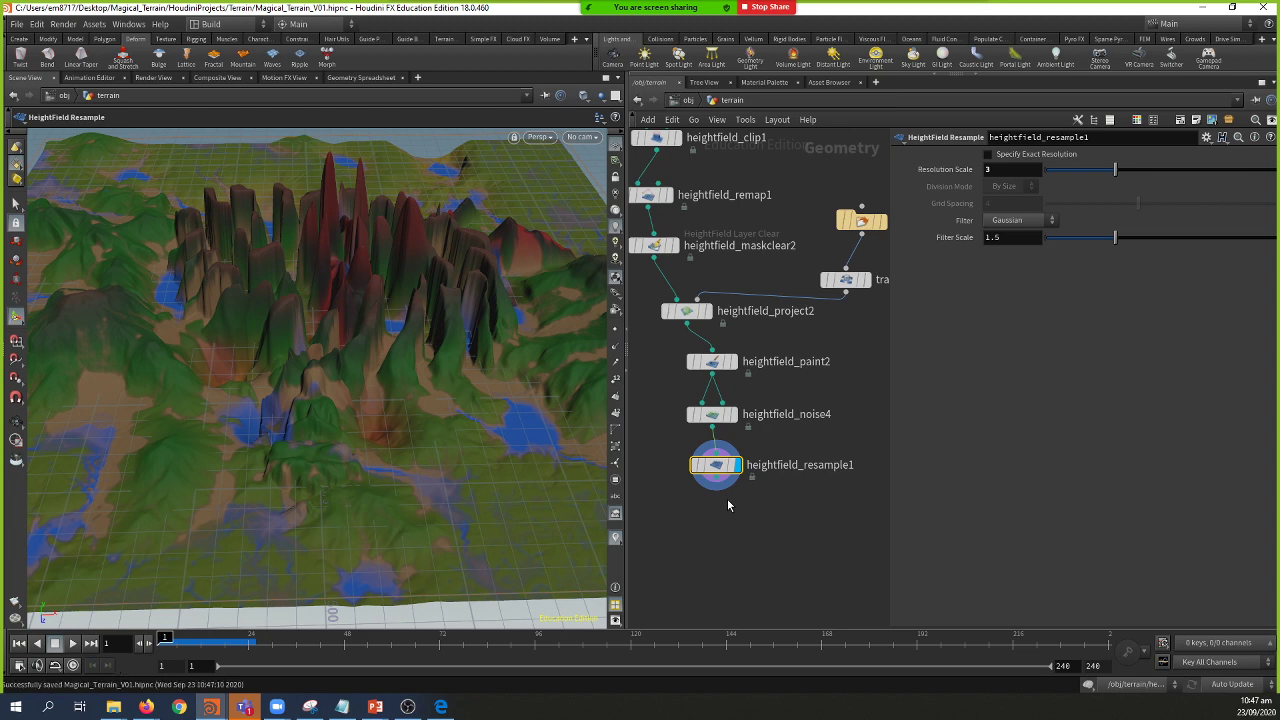
# Step: Add a HeightField Mask Clear node (hfc) below heightfield_resample1
pyautogui.press('Tab')
pyautogui.write('hfc')
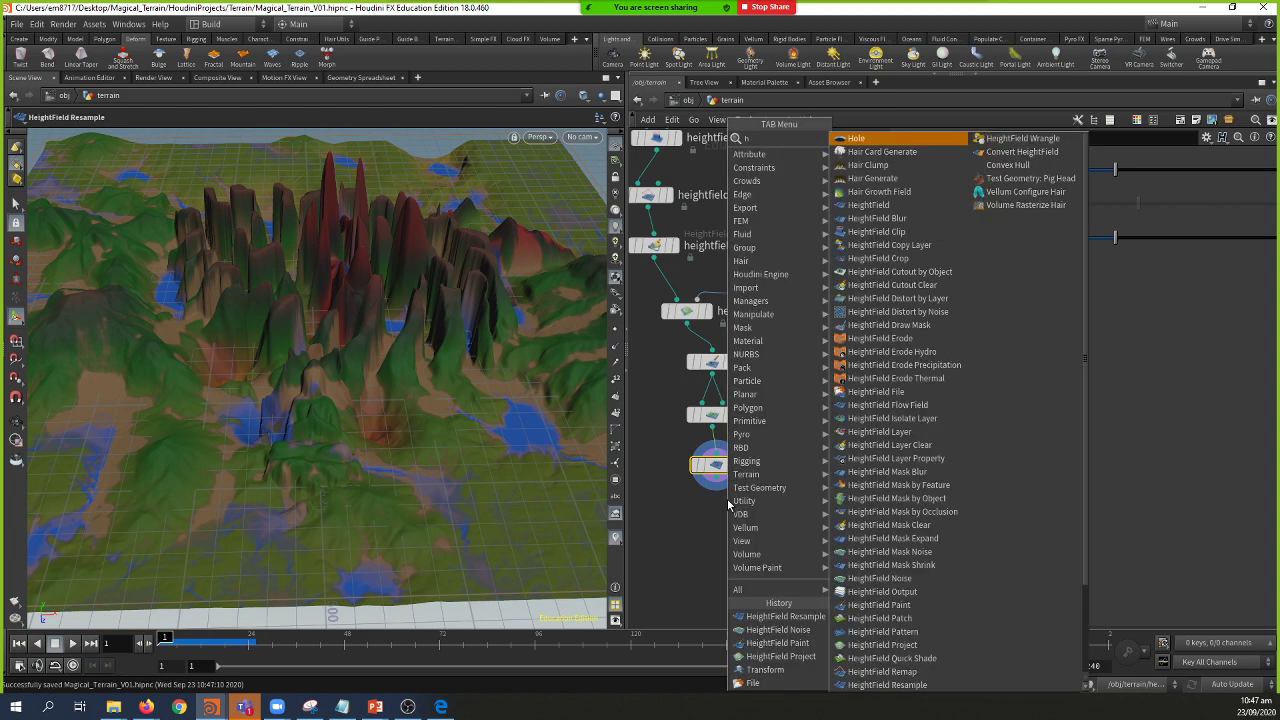
pyautogui.press('Down')
pyautogui.press('Down')
pyautogui.press('Down')
pyautogui.press('Down')
pyautogui.press('Down')
pyautogui.press('Down')
pyautogui.press('Down')
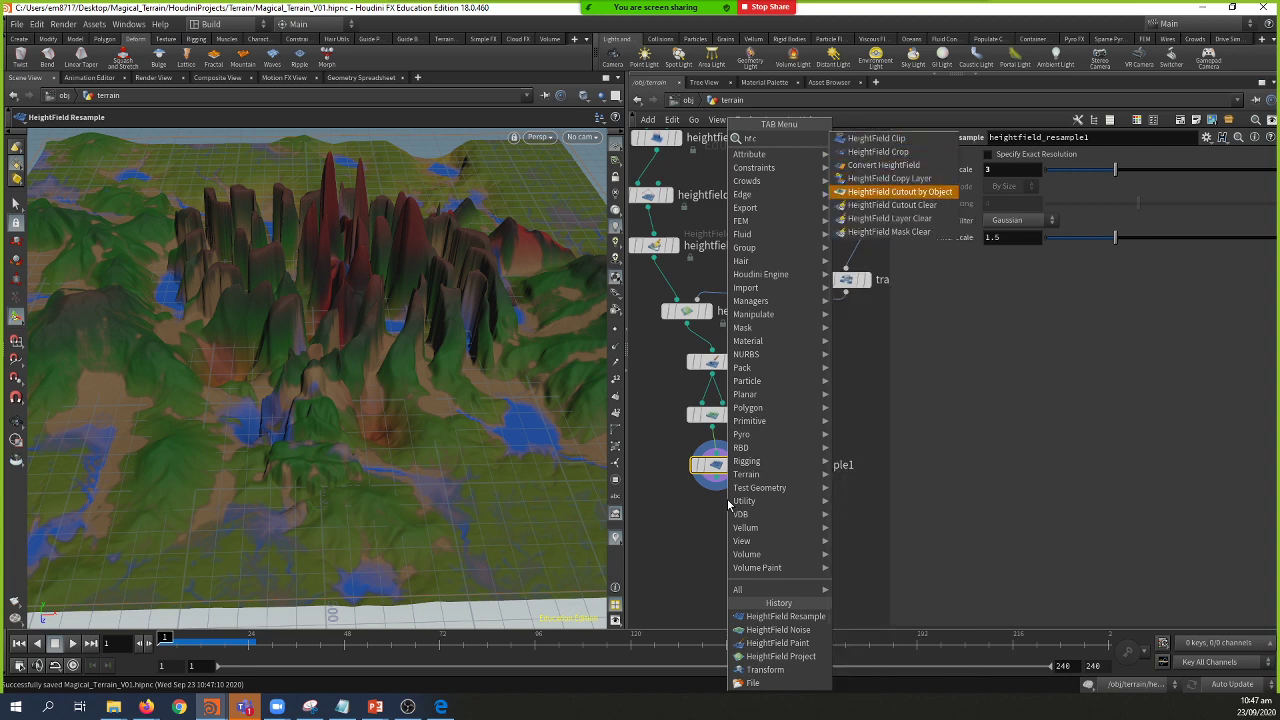
pyautogui.press('Return')
pyautogui.click(728, 505)
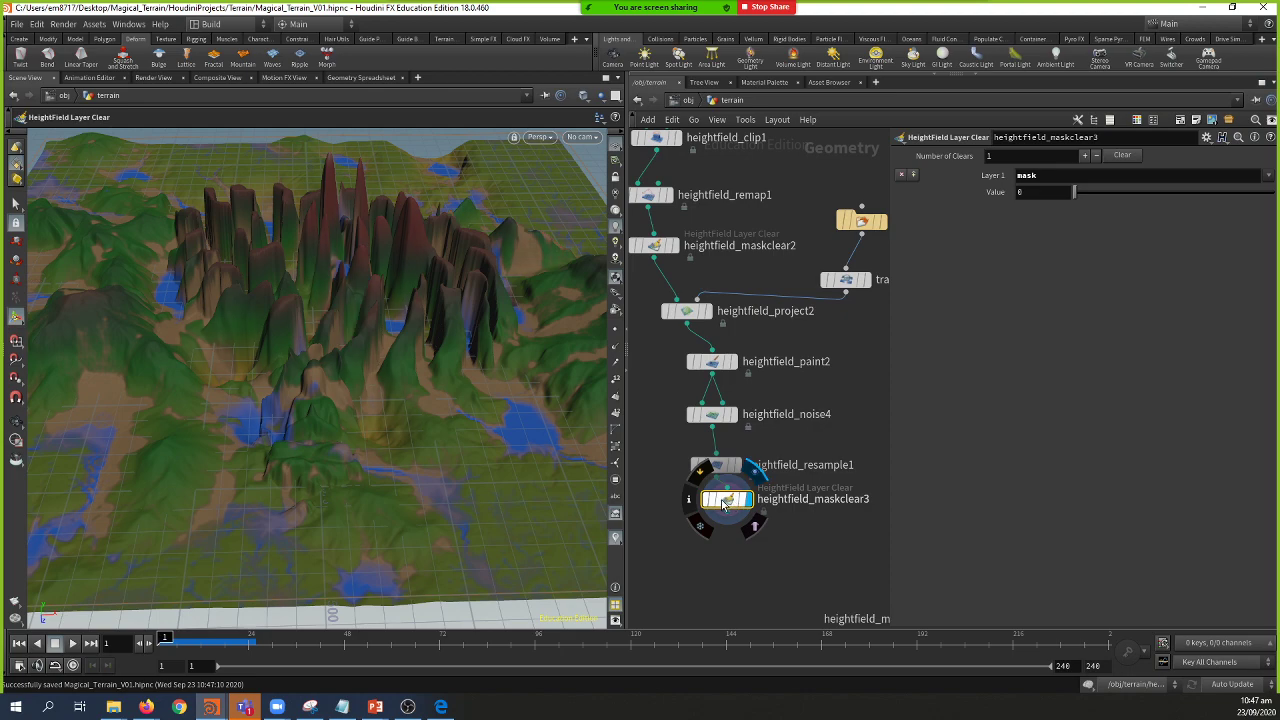
# Step: Look over the whole terrain, then start a wire from heightfield_maskclear3's output
pyautogui.moveTo(356, 446)
pyautogui.mouseDown()
pyautogui.moveTo(371, 434)
pyautogui.moveTo(343, 434)
pyautogui.moveTo(565, 488)
pyautogui.moveTo(374, 449)
pyautogui.moveTo(269, 463)
pyautogui.moveTo(209, 434)
pyautogui.moveTo(347, 437)
pyautogui.mouseUp()
pyautogui.moveTo(228, 460); pyautogui.dragTo(330, 440)
pyautogui.click(716, 527)
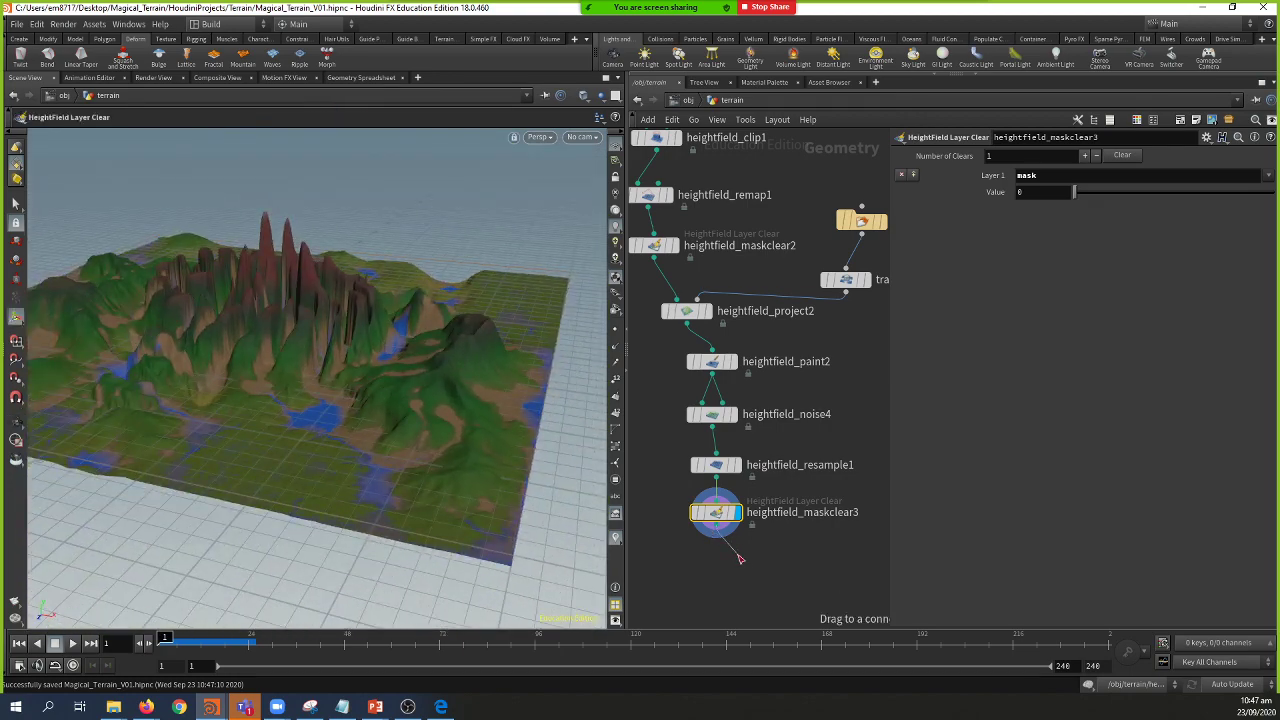
# Step: Add a HeightField Clip node below heightfield_maskclear3 and set its display flag
pyautogui.click(731, 565)
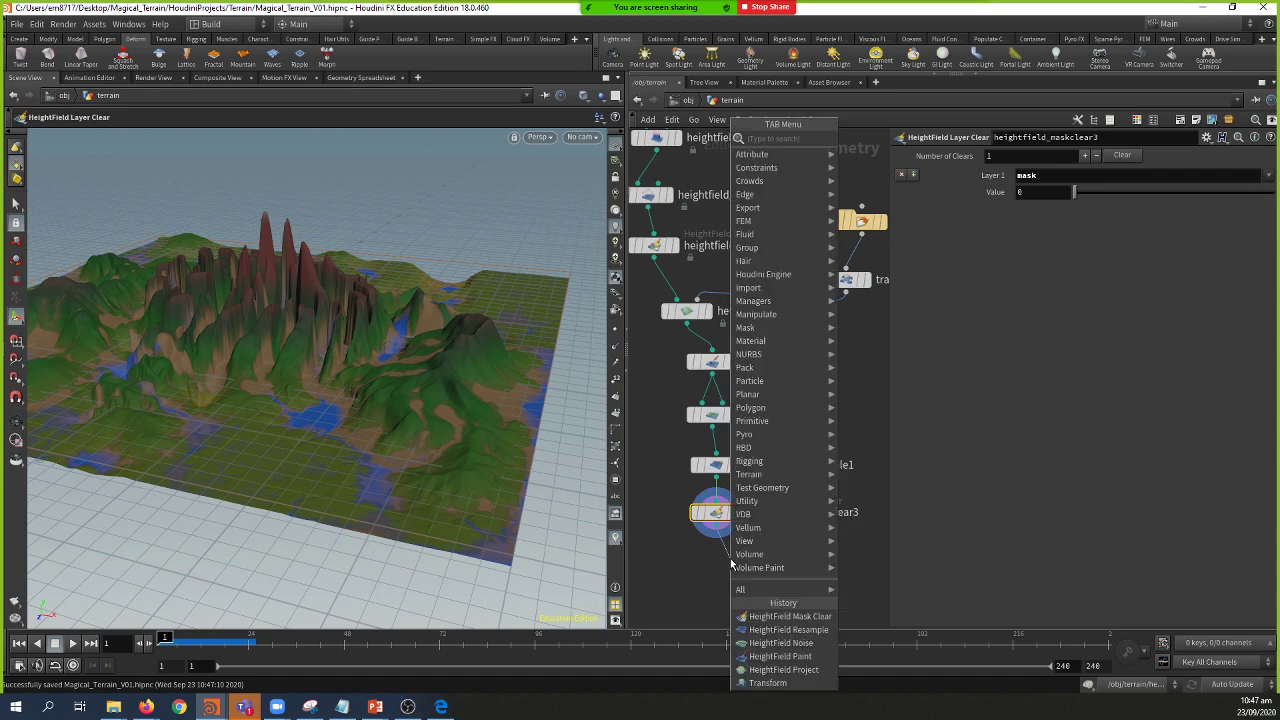
pyautogui.write('hfc')
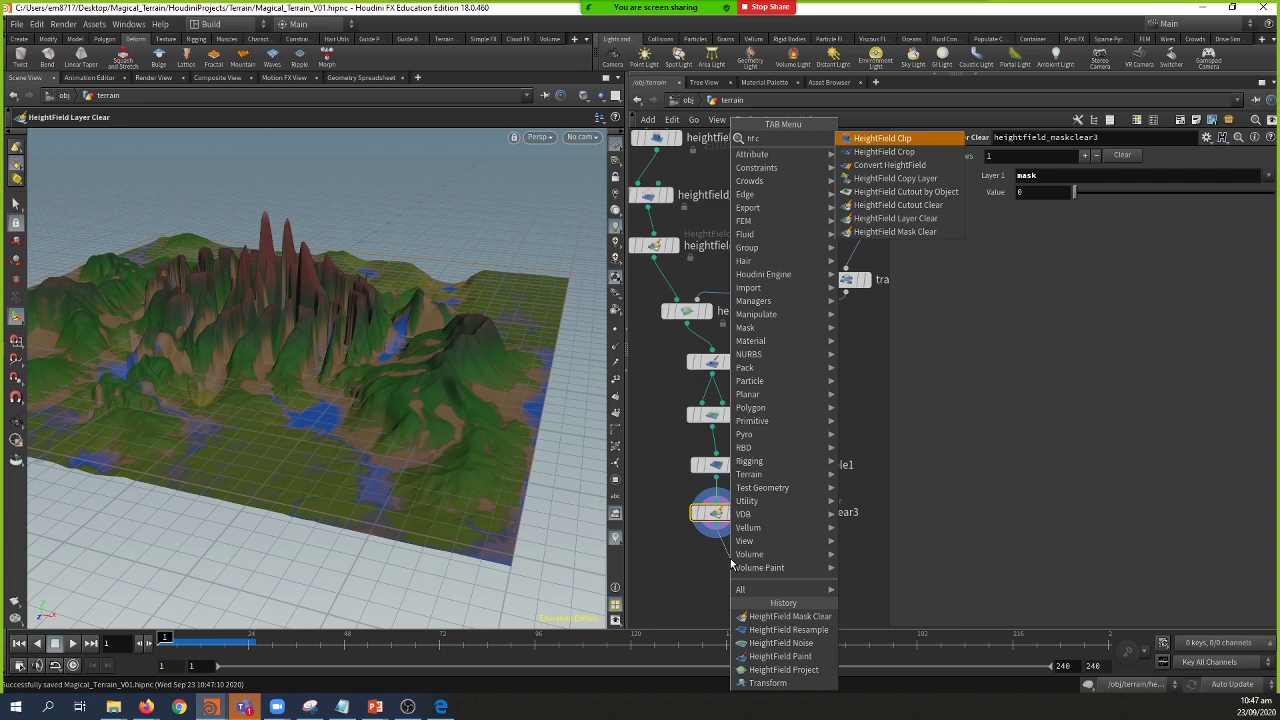
pyautogui.press('Return')
pyautogui.click(733, 562)
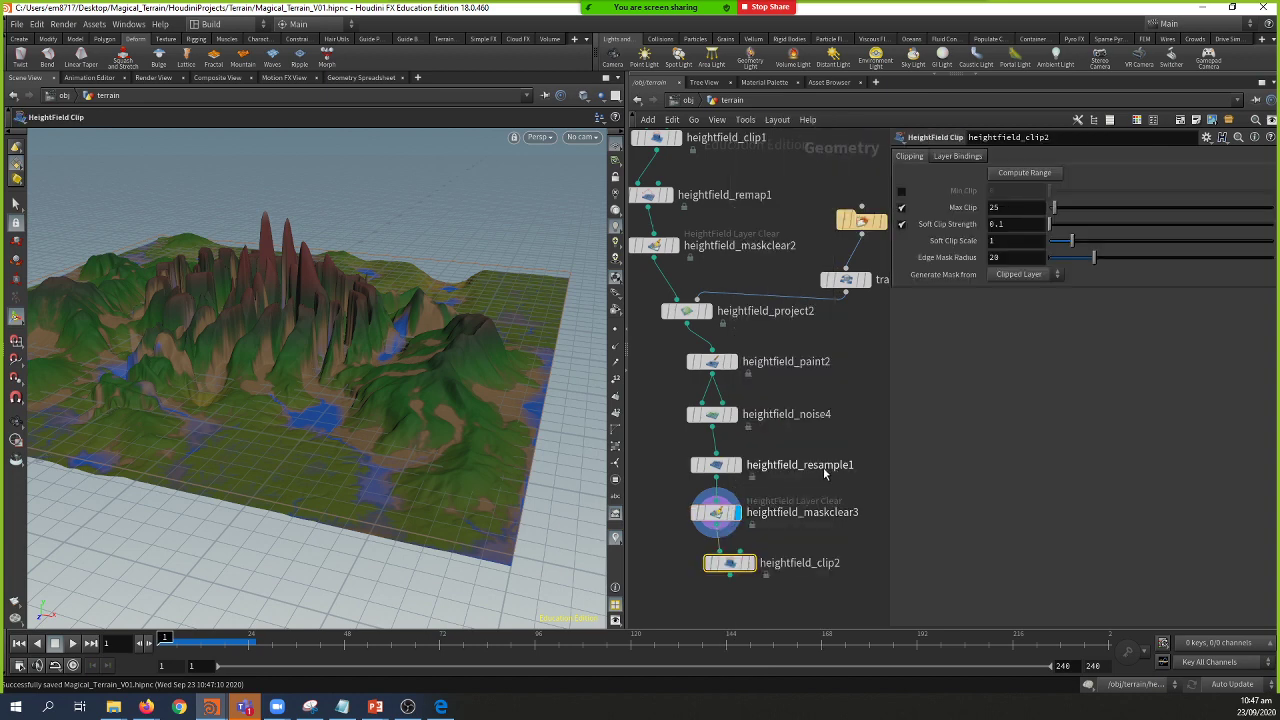
pyautogui.click(750, 564)
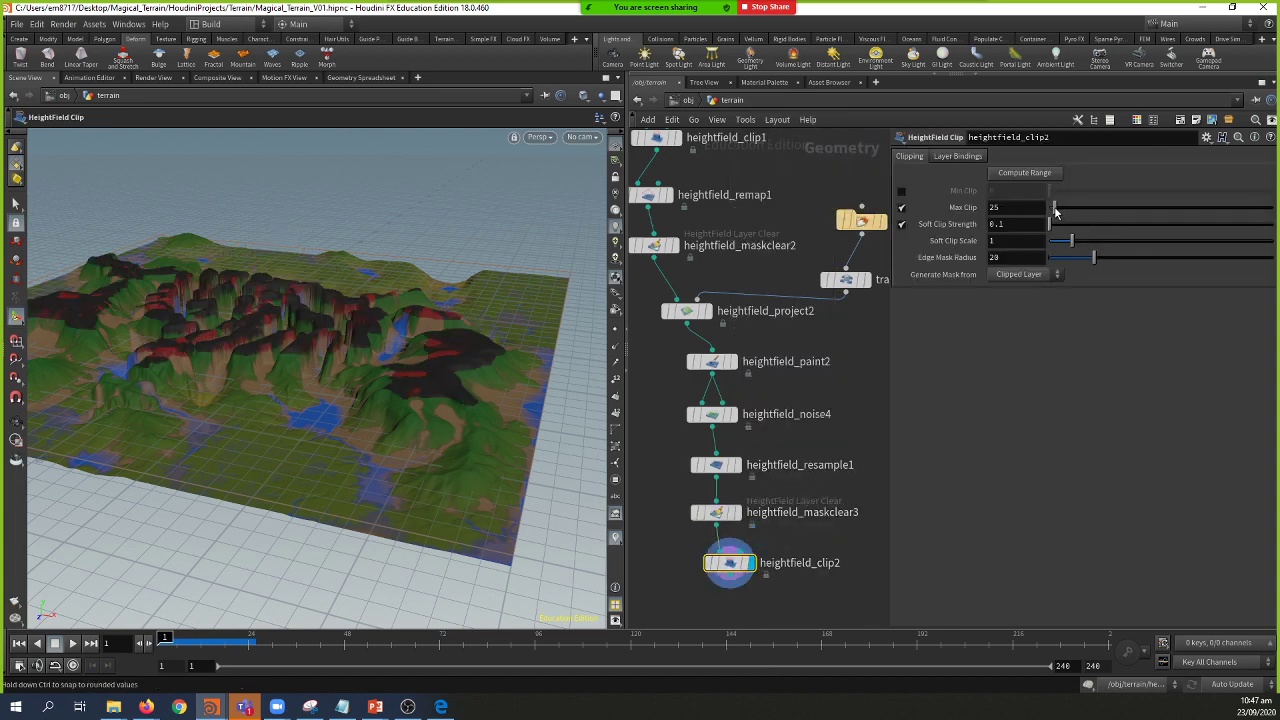
# Step: Set Max Clip to 110 and Soft Clip Strength to 0.318, then inspect the clipped terrain
pyautogui.moveTo(1053, 207); pyautogui.dragTo(1073, 207)
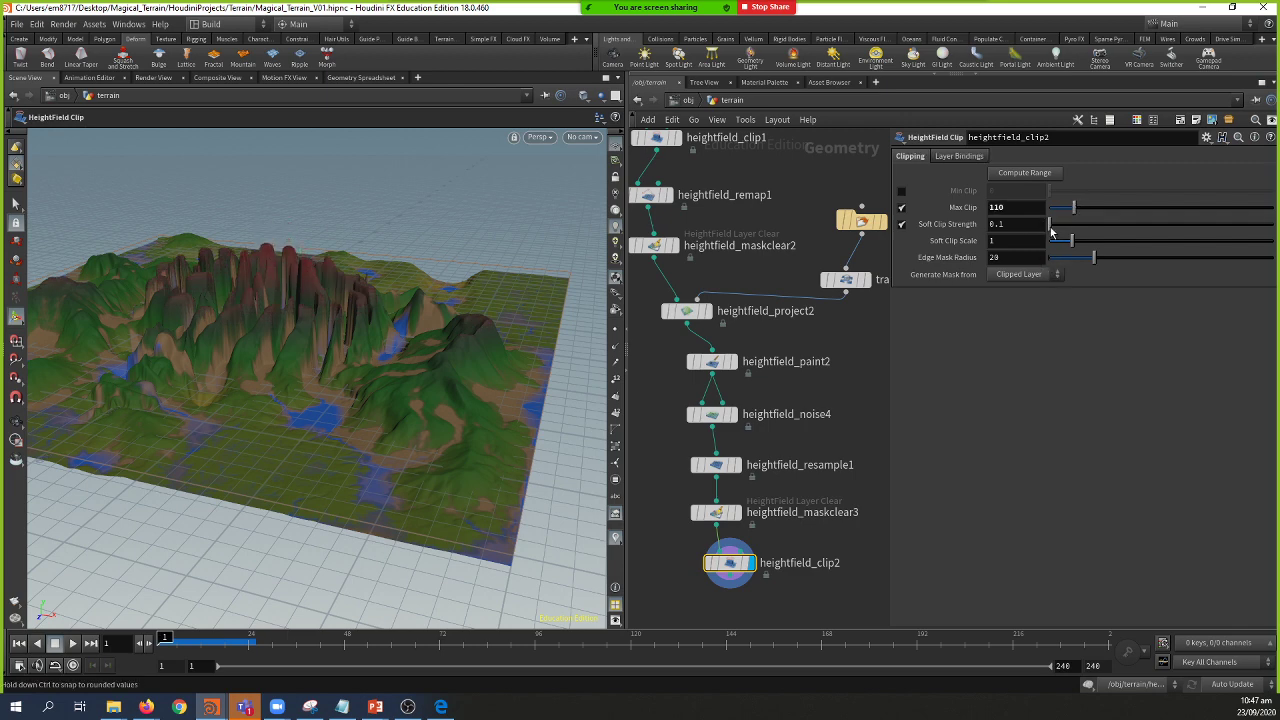
pyautogui.moveTo(1055, 228); pyautogui.dragTo(1103, 226)
pyautogui.moveTo(870, 516); pyautogui.dragTo(850, 401, button='middle')
pyautogui.press('Escape')
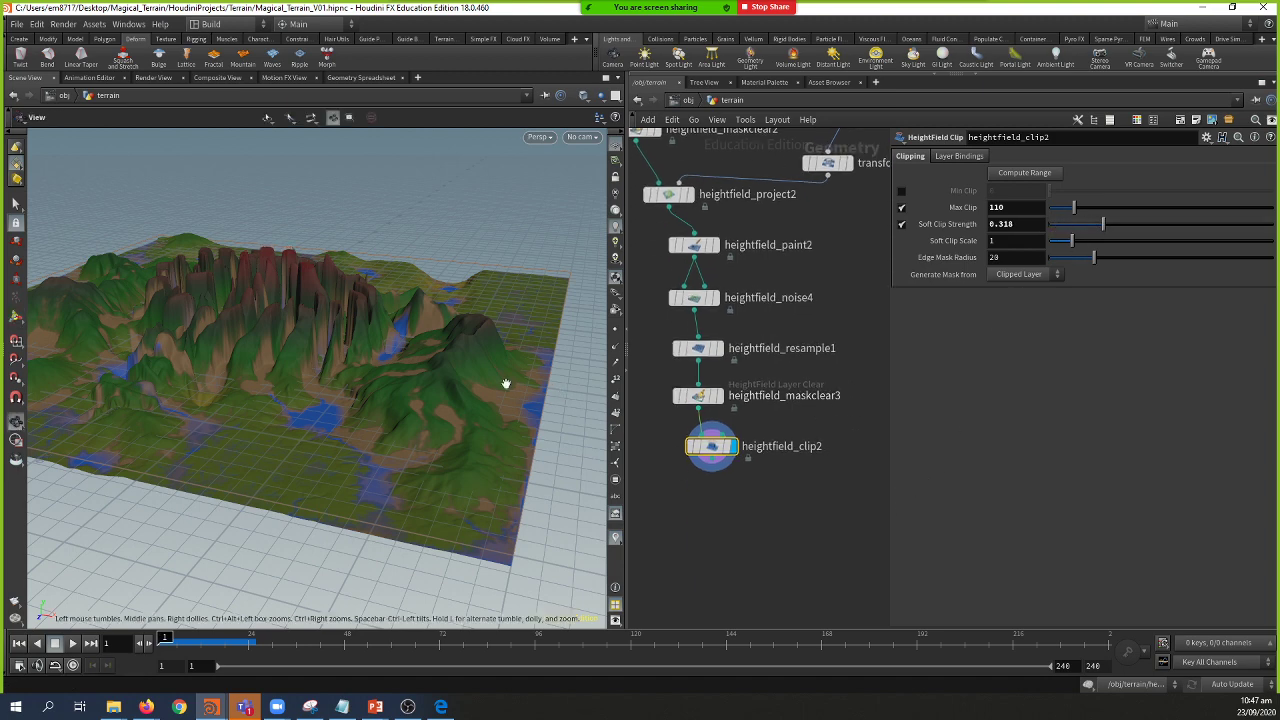
pyautogui.moveTo(500, 380); pyautogui.dragTo(476, 415)
pyautogui.moveTo(418, 379)
pyautogui.mouseDown()
pyautogui.moveTo(420, 400)
pyautogui.moveTo(424, 372)
pyautogui.mouseUp()
# Step: Bring Firefox to the front and open a new blank tab
pyautogui.press('Tab')
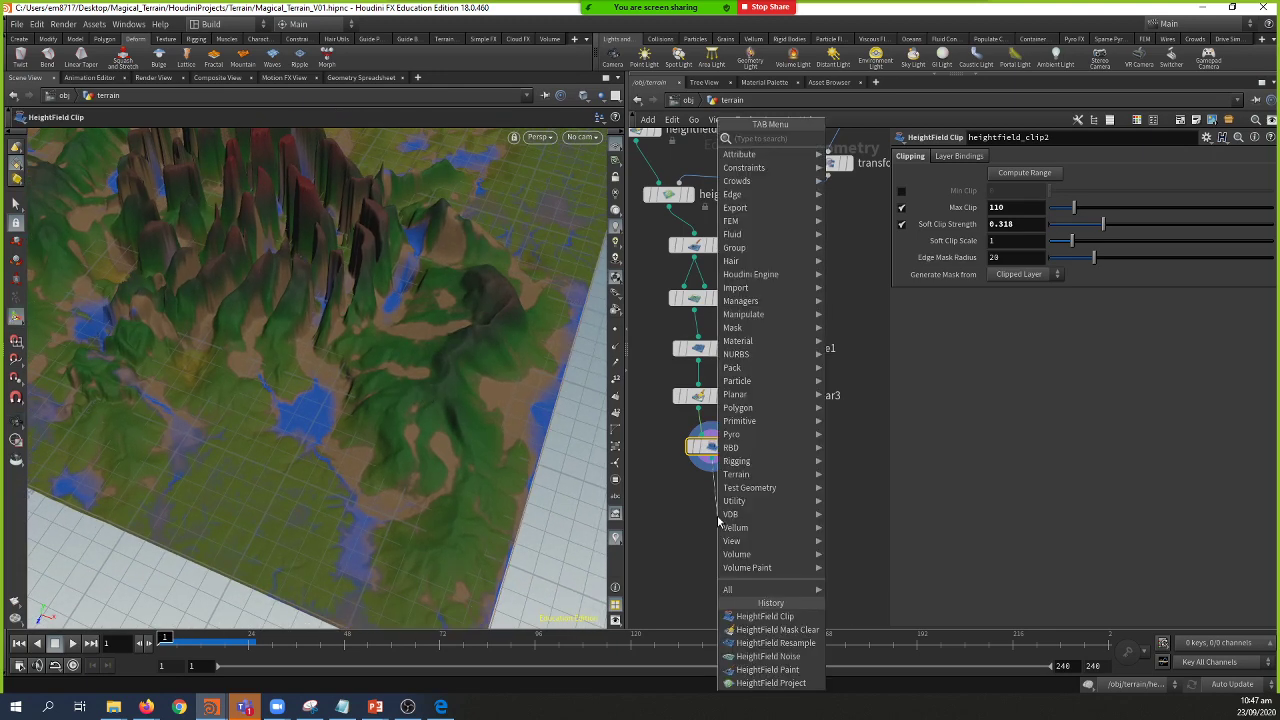
pyautogui.press('Escape')
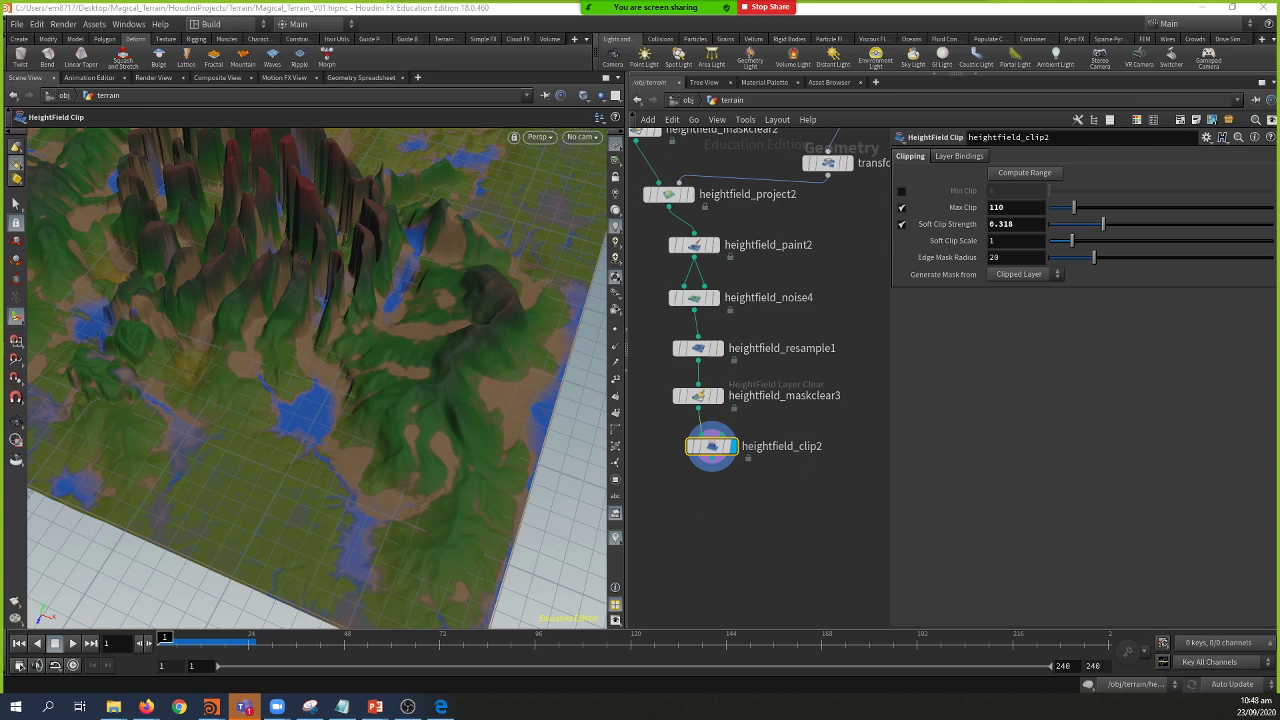
pyautogui.click(146, 707)
pyautogui.click(450, 138)
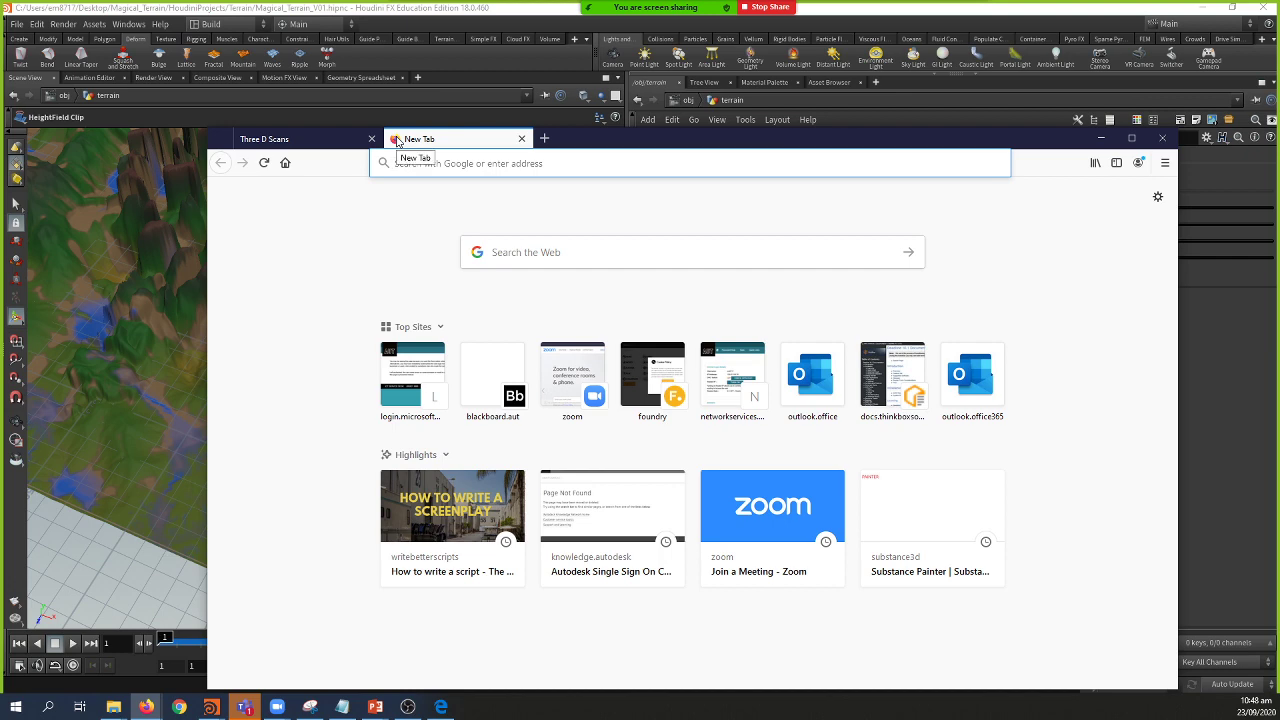
# Step: Search Google Images for 'turkey pamukkale' in a maximized browser window
pyautogui.write('turkey')
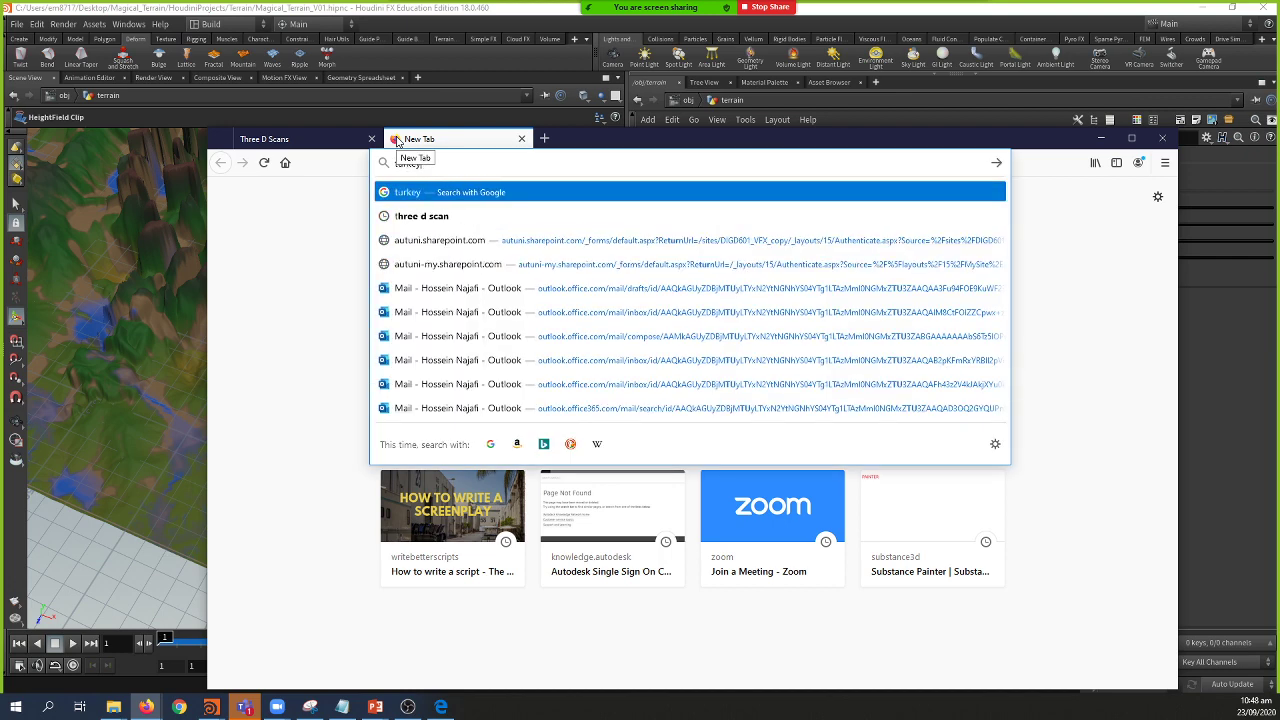
pyautogui.write(' pamukka')
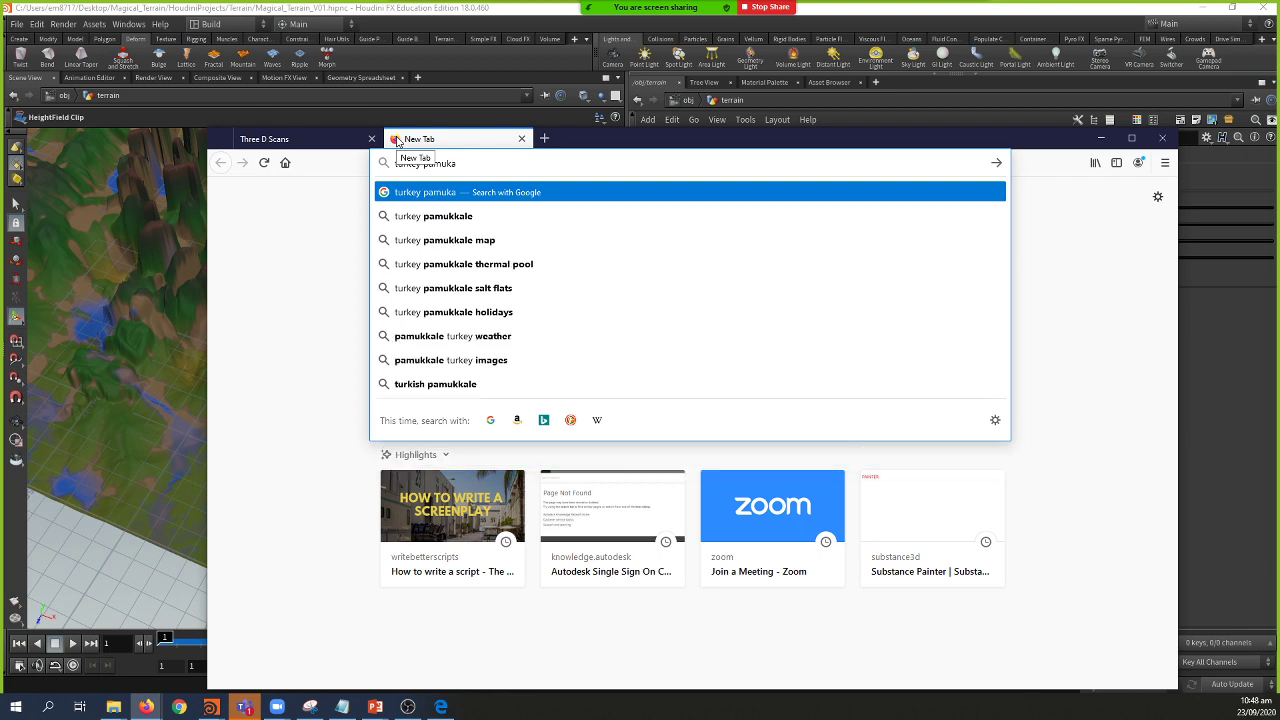
pyautogui.press('Down')
pyautogui.press('Return')
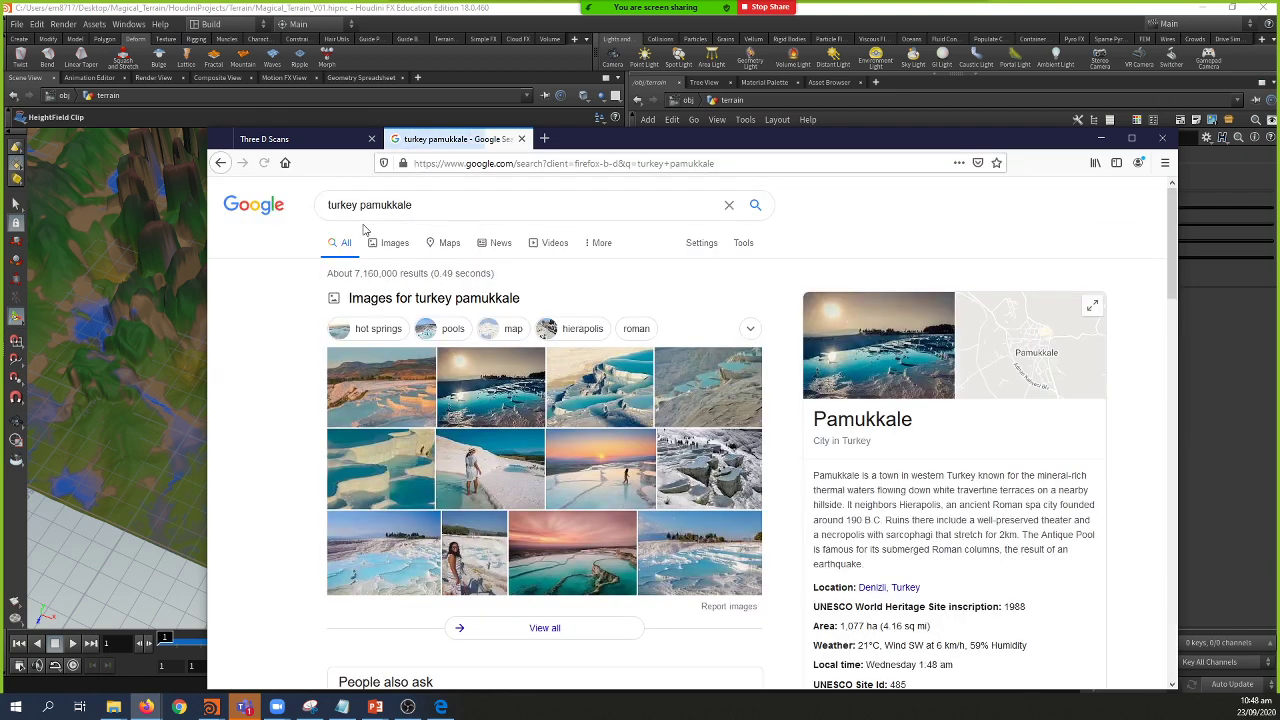
pyautogui.click(383, 250)
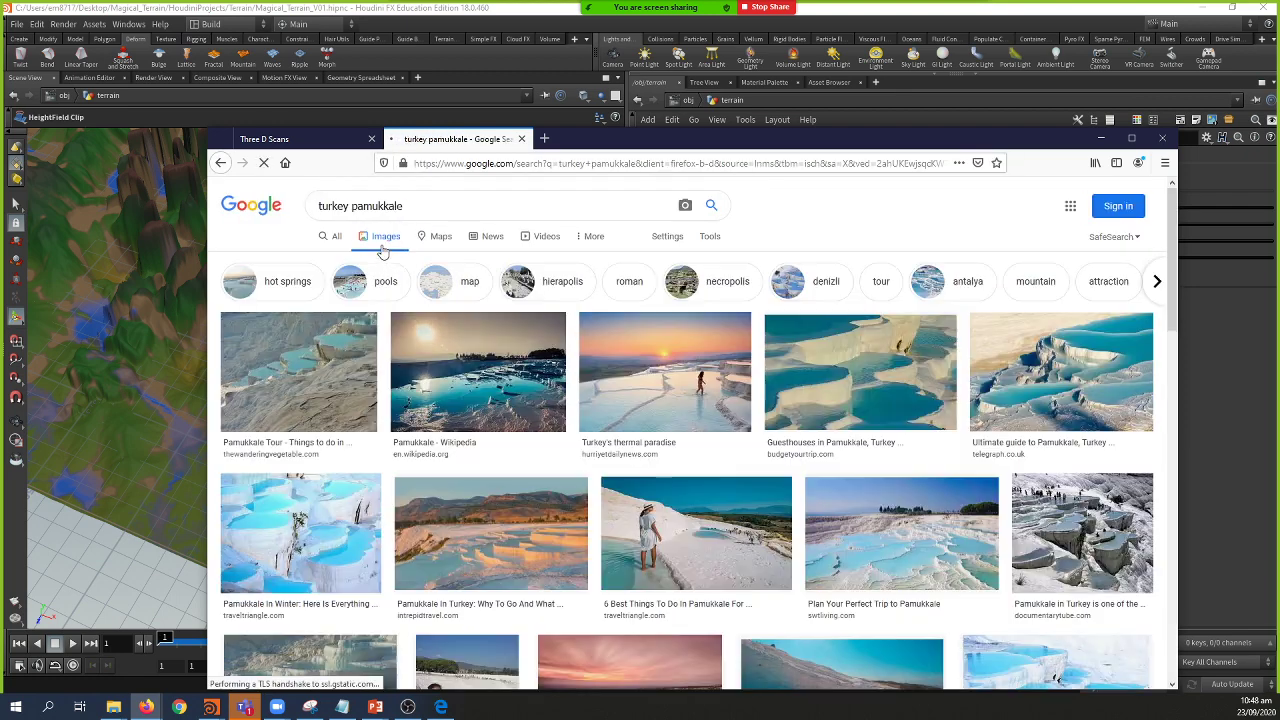
pyautogui.click(1130, 140)
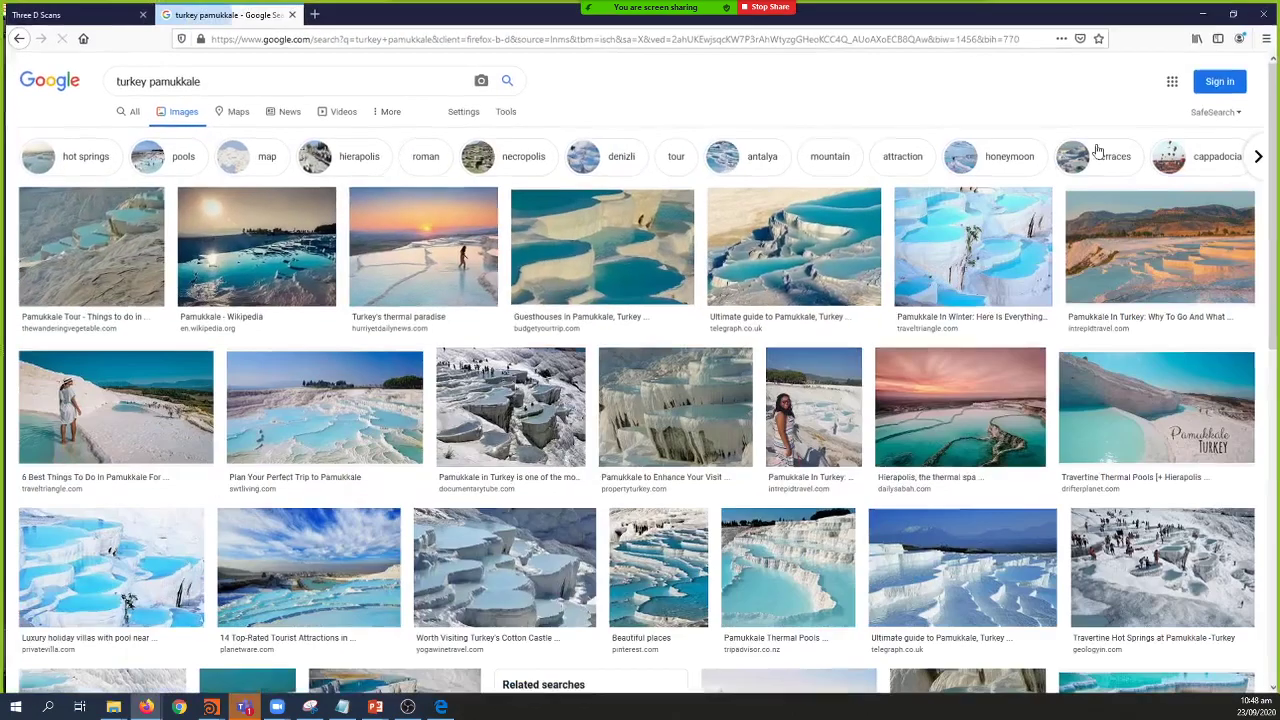
# Step: Preview several Pamukkale terraced-pool photos from the image results
pyautogui.click(541, 397)
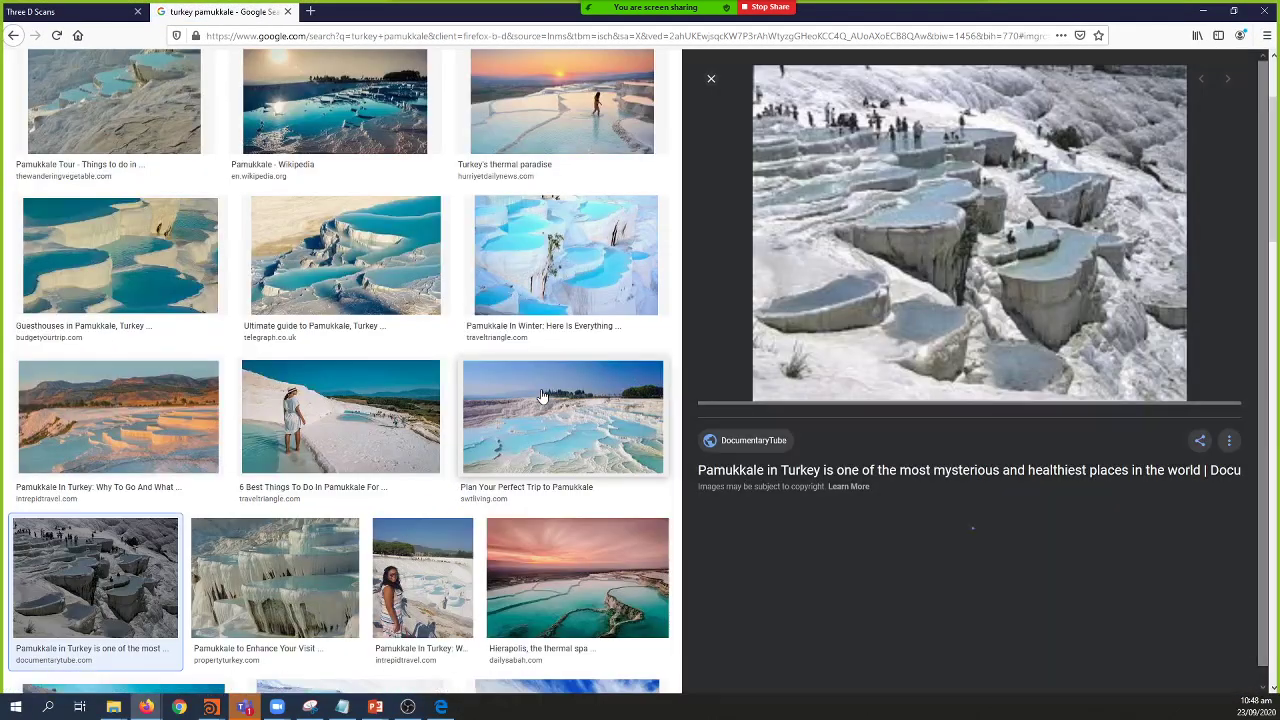
pyautogui.click(352, 283)
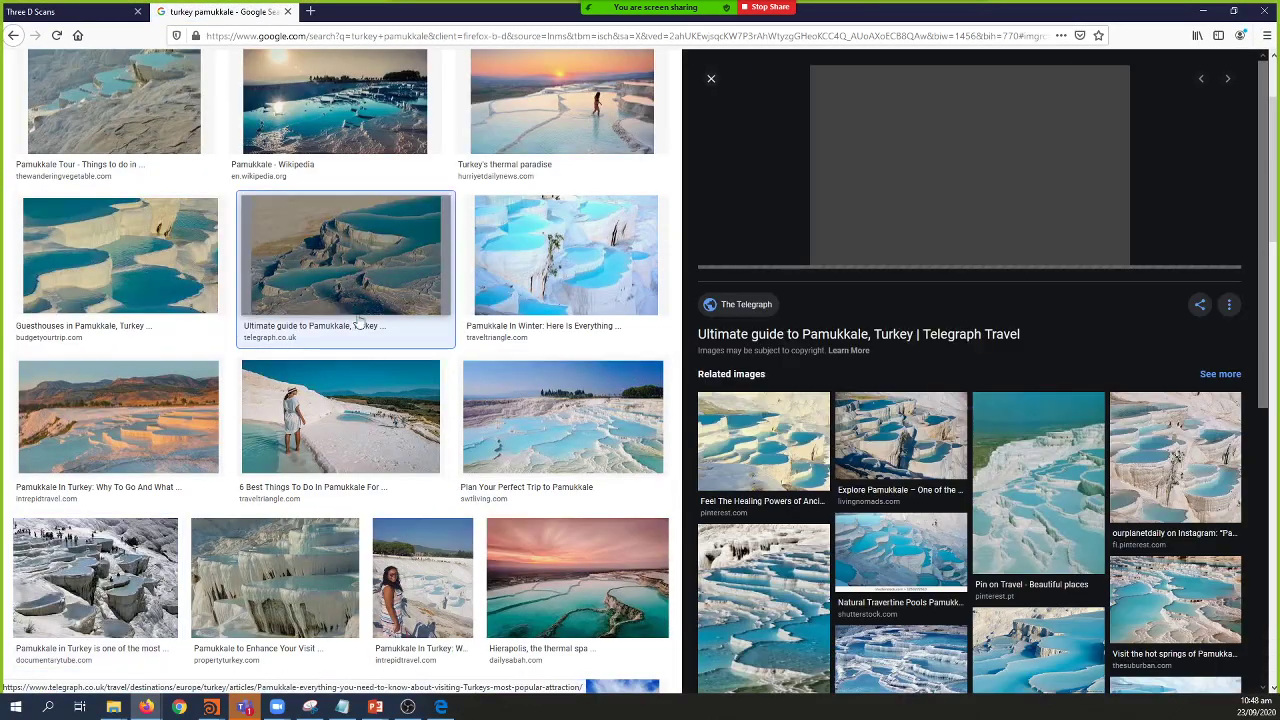
pyautogui.click(357, 397)
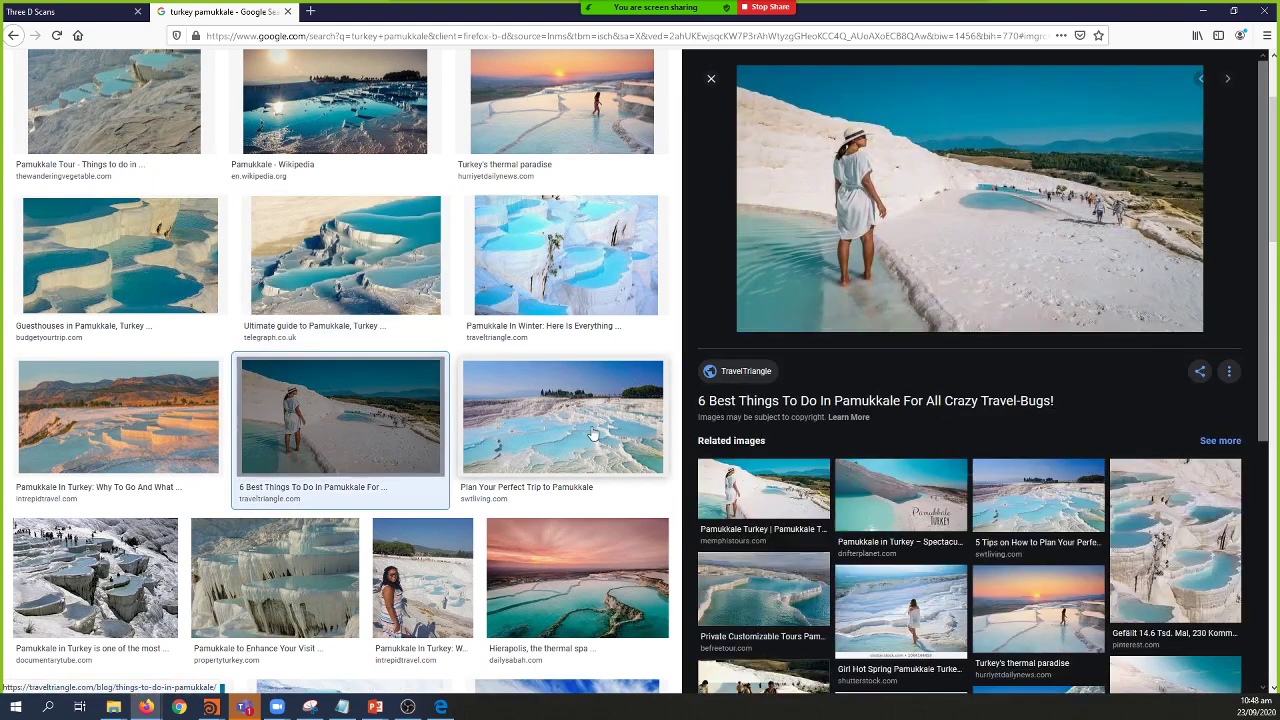
pyautogui.click(560, 415)
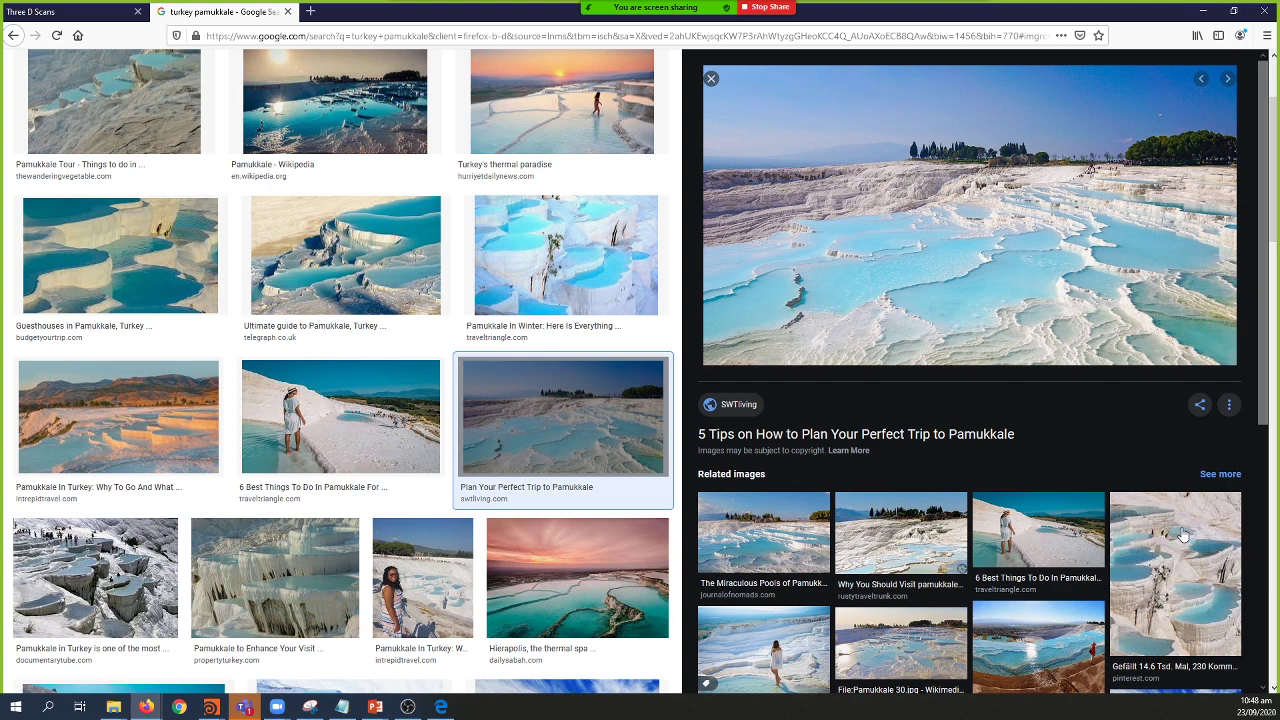
pyautogui.scroll(-1, 1060, 538)
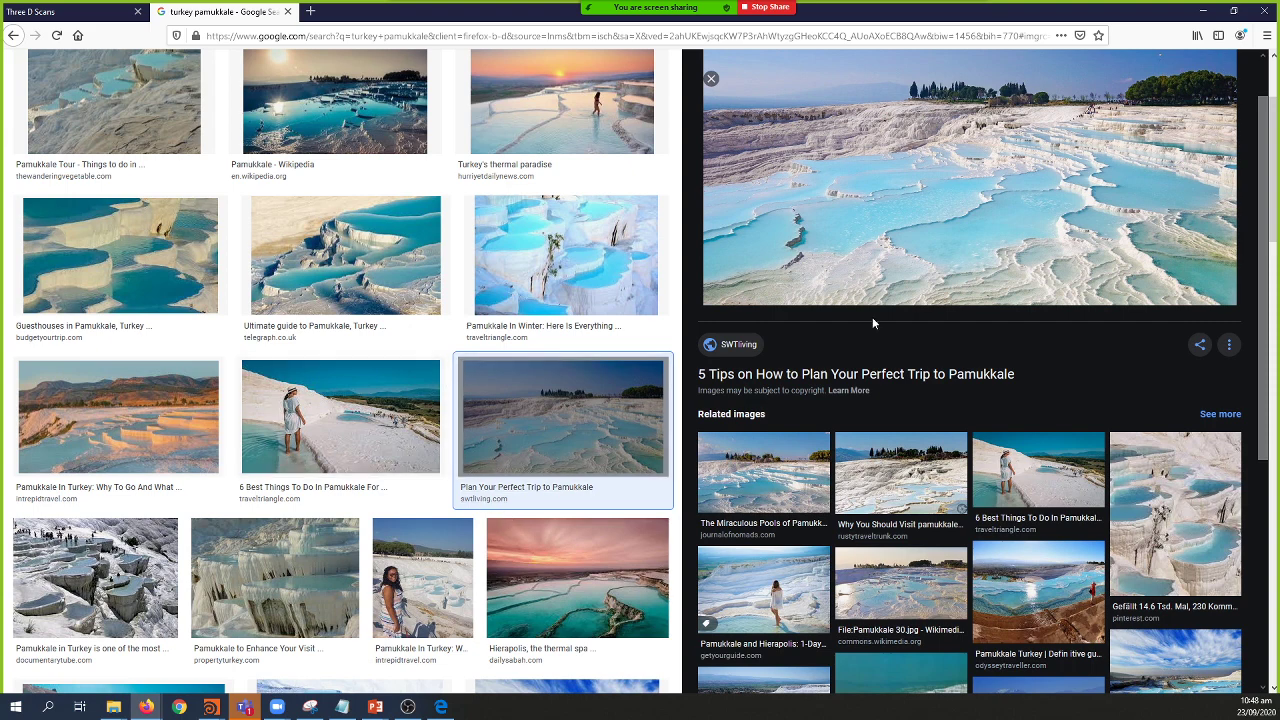
pyautogui.scroll(1, 1007, 276)
# Step: Back in Houdini, add a HeightField Terrace node wired after heightfield_clip2
pyautogui.hotkey('alt', 'Tab')
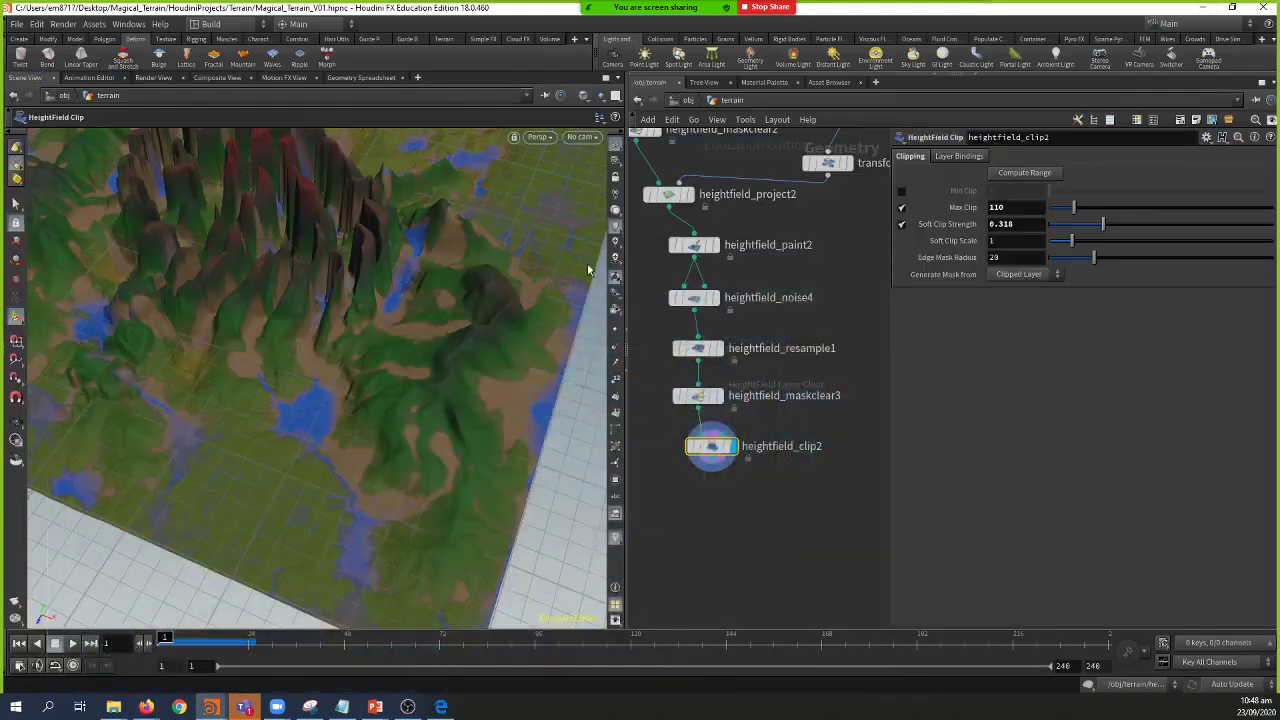
pyautogui.moveTo(765, 540); pyautogui.dragTo(790, 518, button='middle')
pyautogui.click(736, 438)
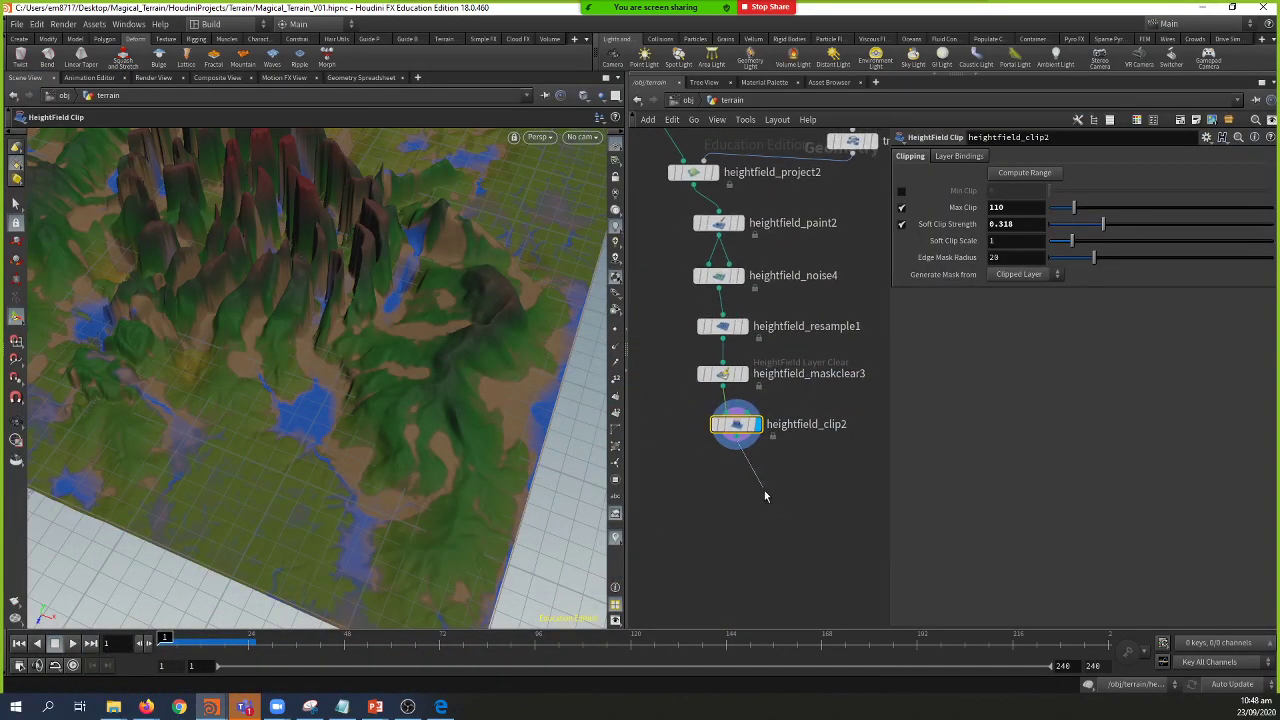
pyautogui.click(764, 497)
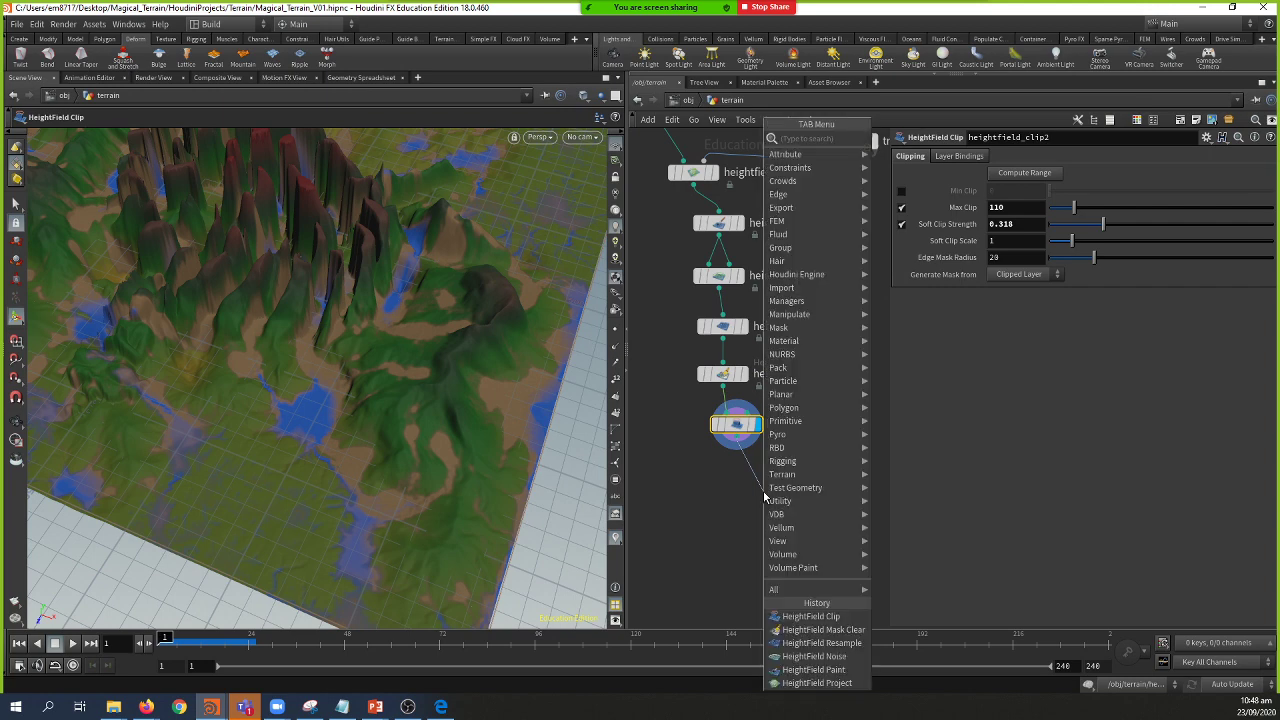
pyautogui.write('hft')
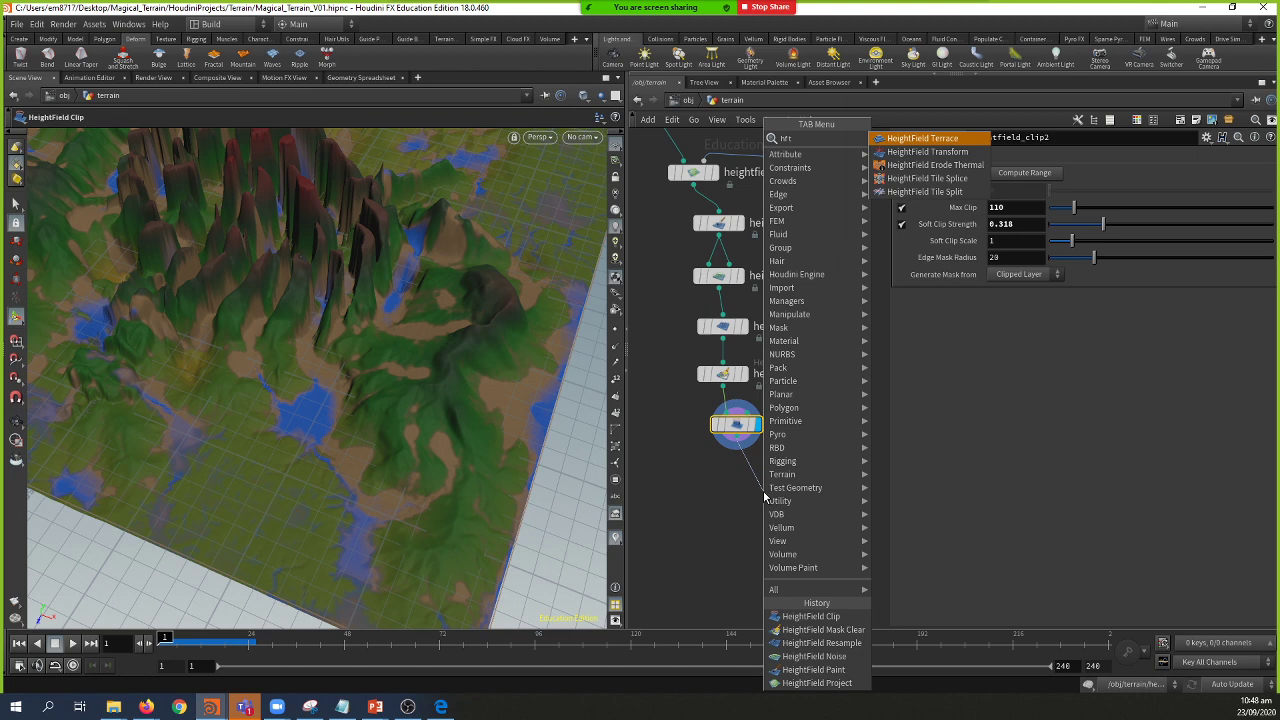
pyautogui.press('Return')
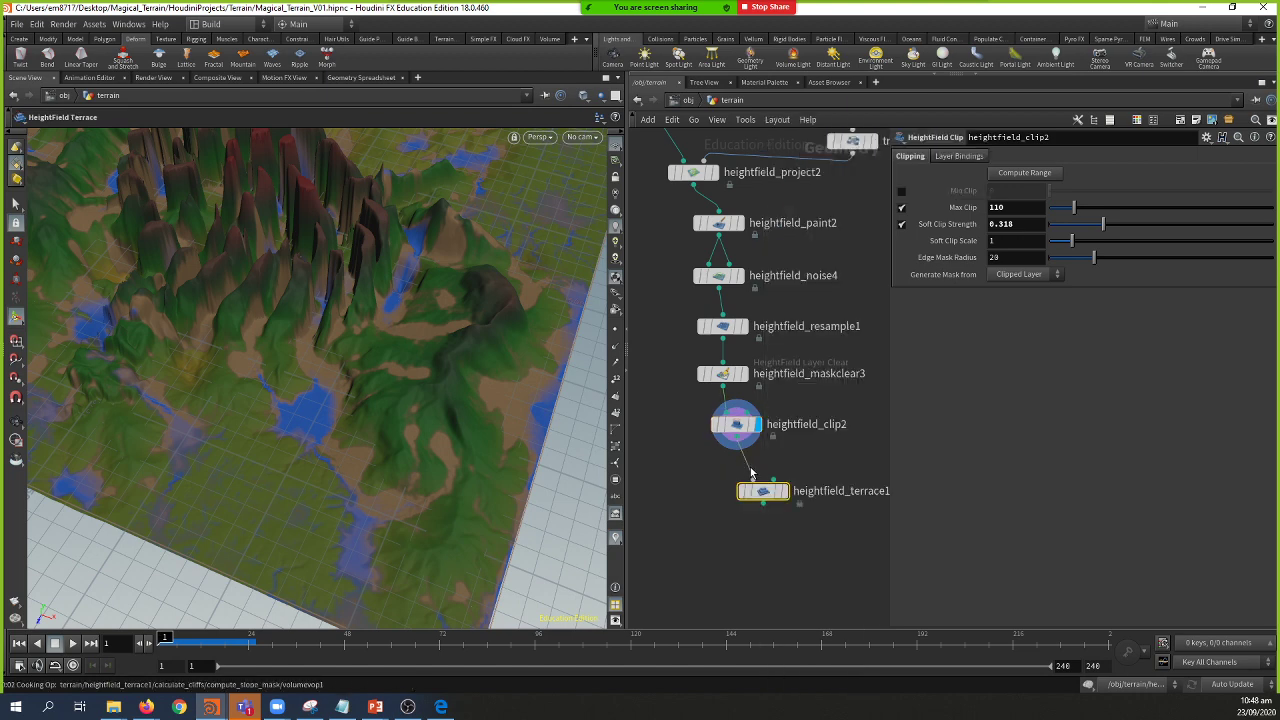
pyautogui.click(762, 491)
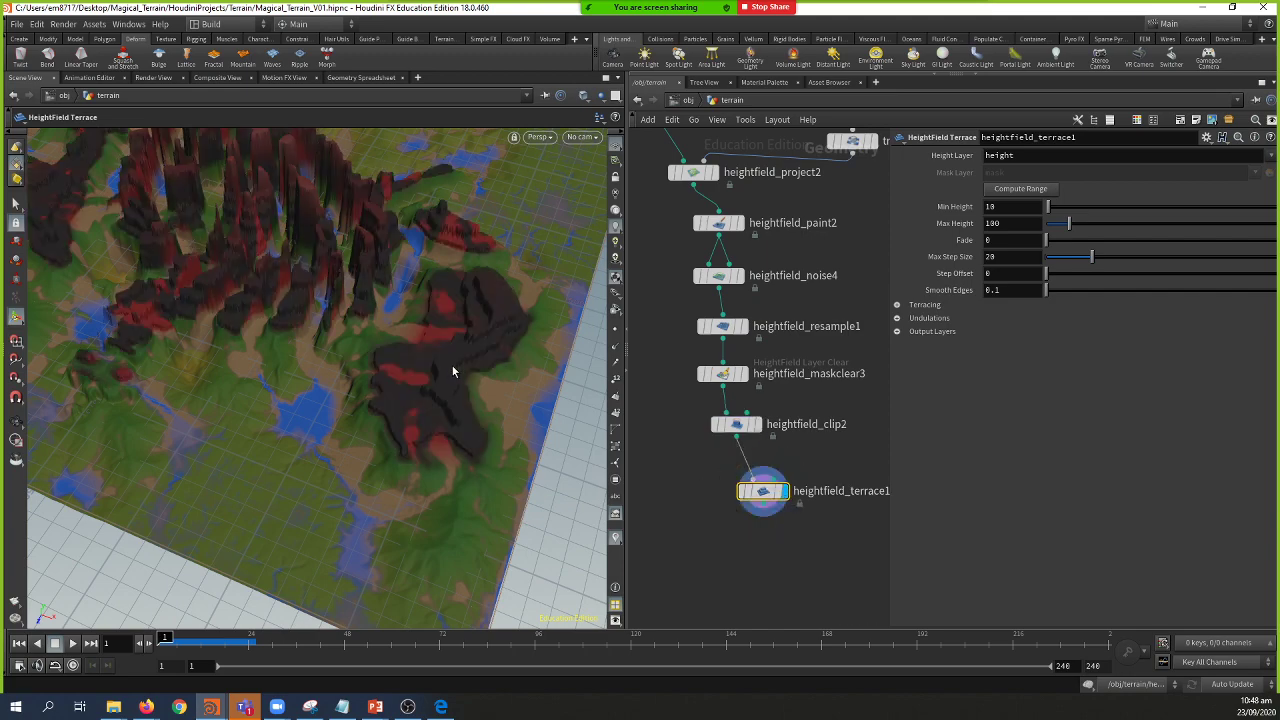
# Step: Set the terrace Min Height to 0 and Max Height to 252, viewing the stepped terrain
pyautogui.moveTo(449, 371); pyautogui.dragTo(370, 412)
pyautogui.moveTo(775, 510); pyautogui.dragTo(755, 528)
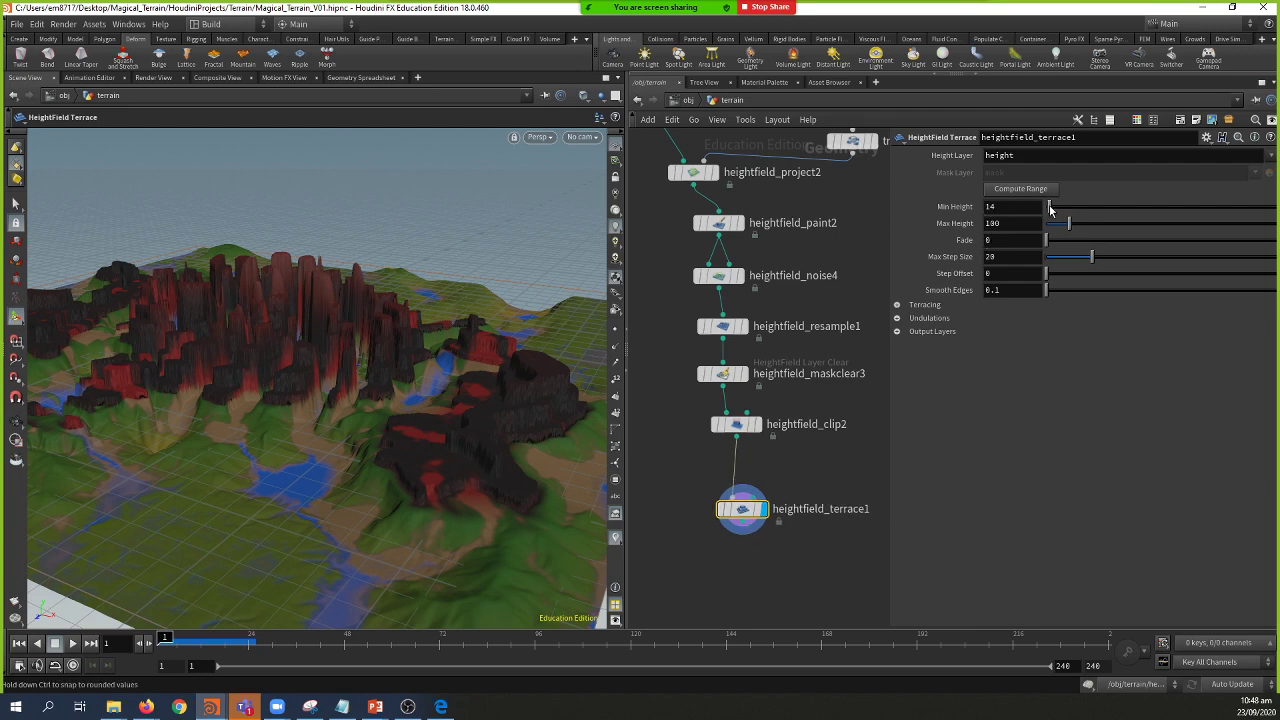
pyautogui.moveTo(1050, 207); pyautogui.dragTo(1105, 229)
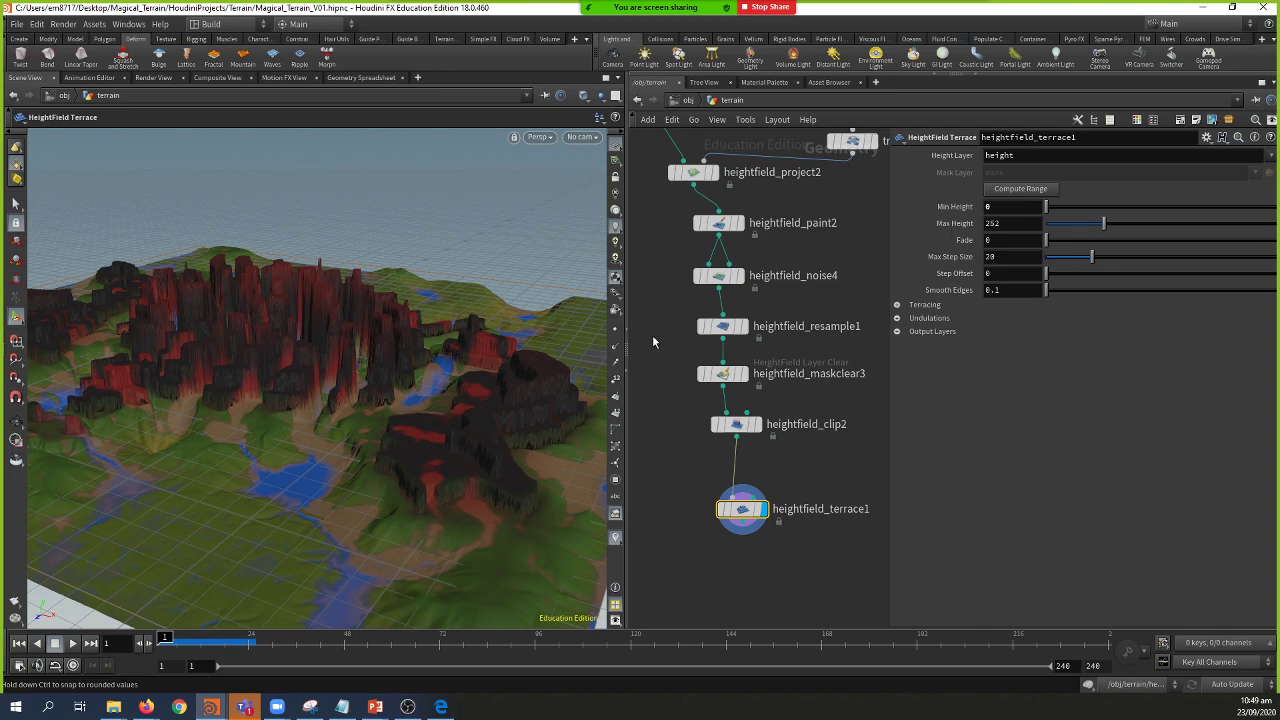
pyautogui.press('Escape')
pyautogui.moveTo(343, 414); pyautogui.dragTo(268, 423)
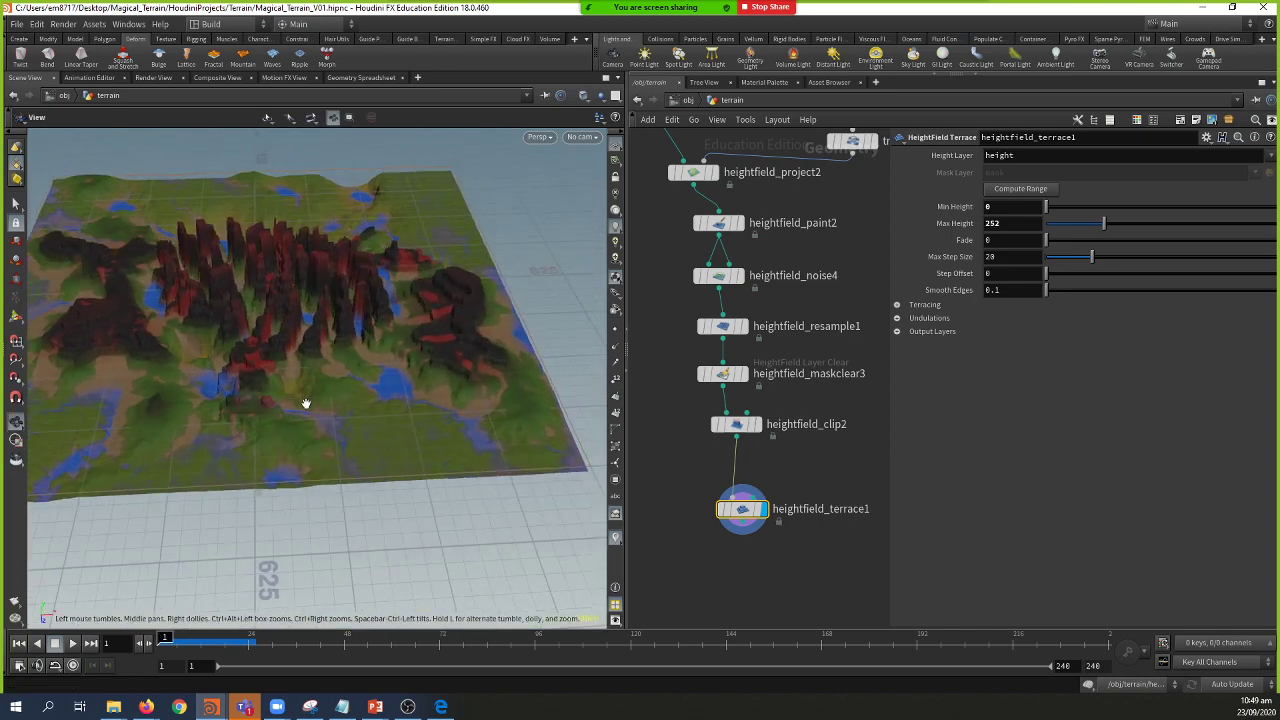
pyautogui.press('Return')
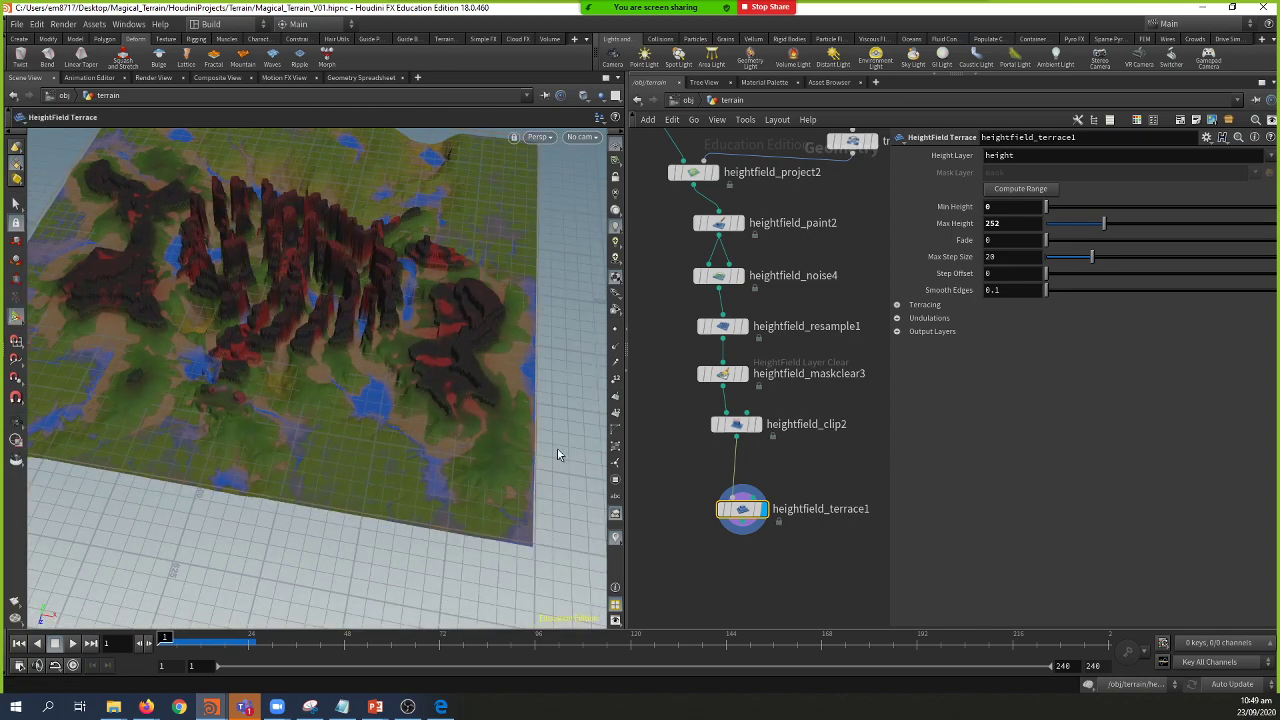
pyautogui.moveTo(802, 479); pyautogui.dragTo(772, 507, button='middle')
pyautogui.moveTo(748, 537)
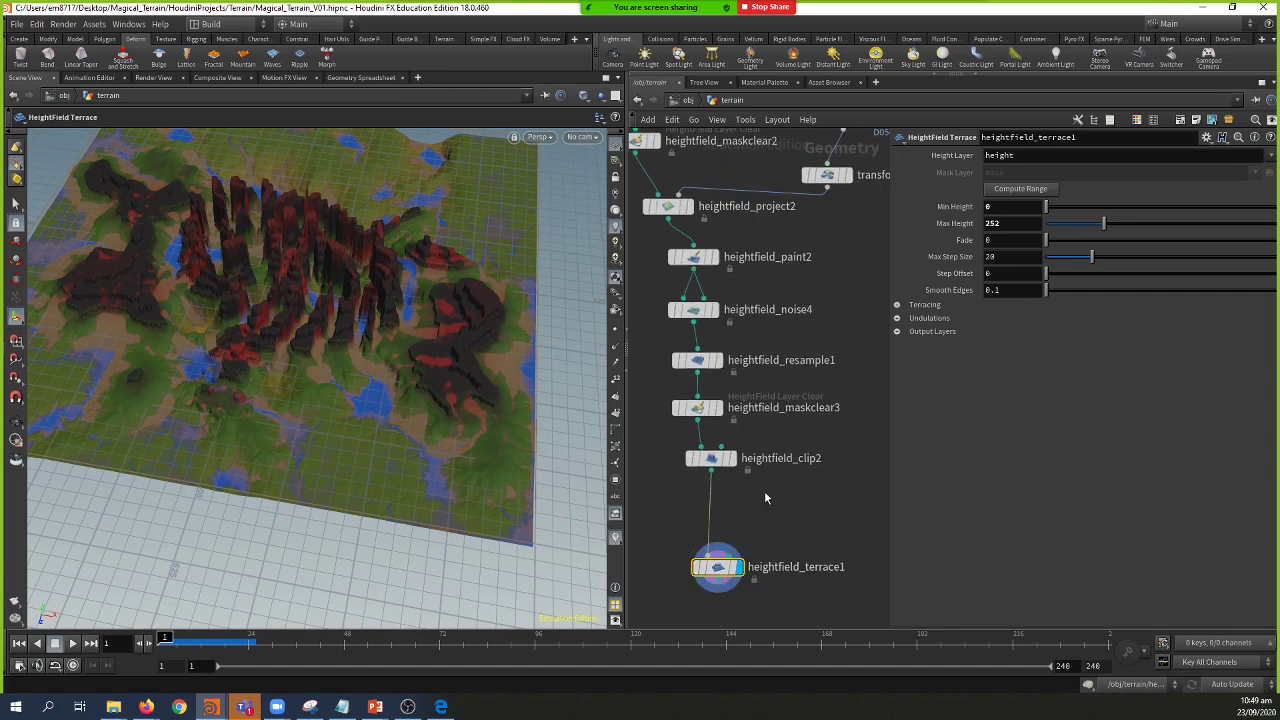
pyautogui.press('Tab')
# Step: Insert heightfield_paint3 between heightfield_clip2 and heightfield_terrace1, raising brush Radius to about 63
pyautogui.write('hfp')
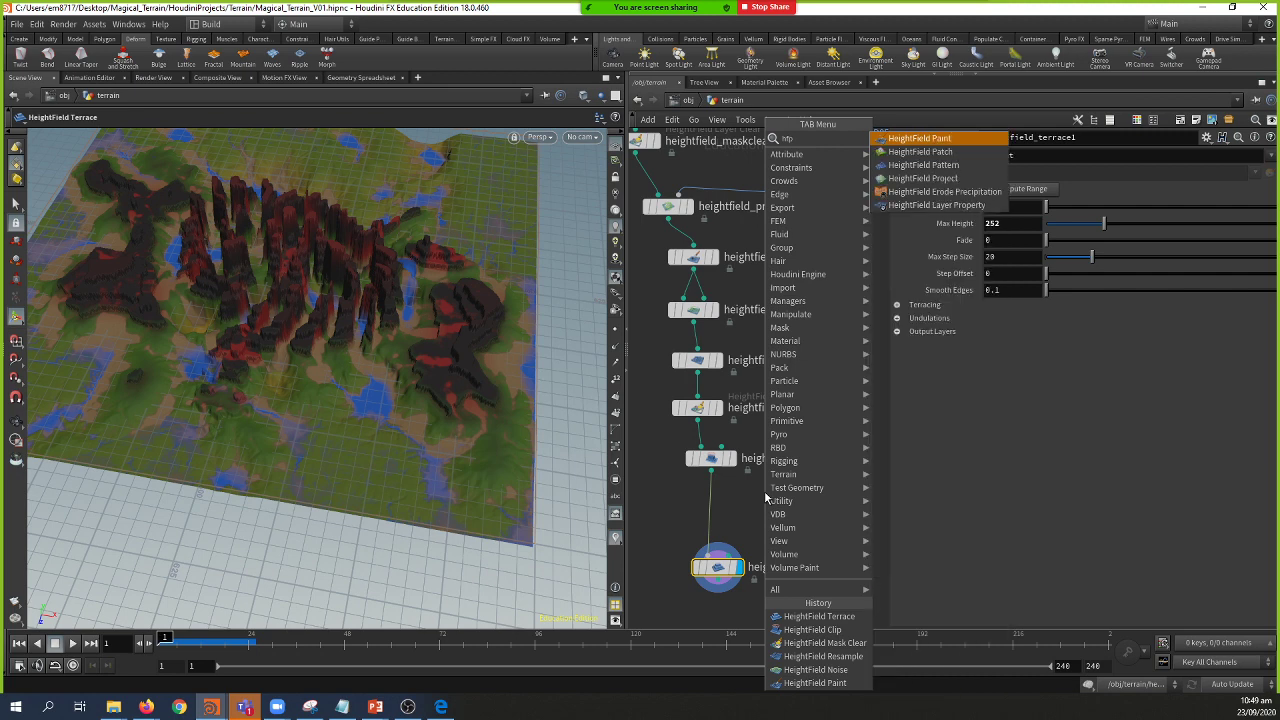
pyautogui.press('Return')
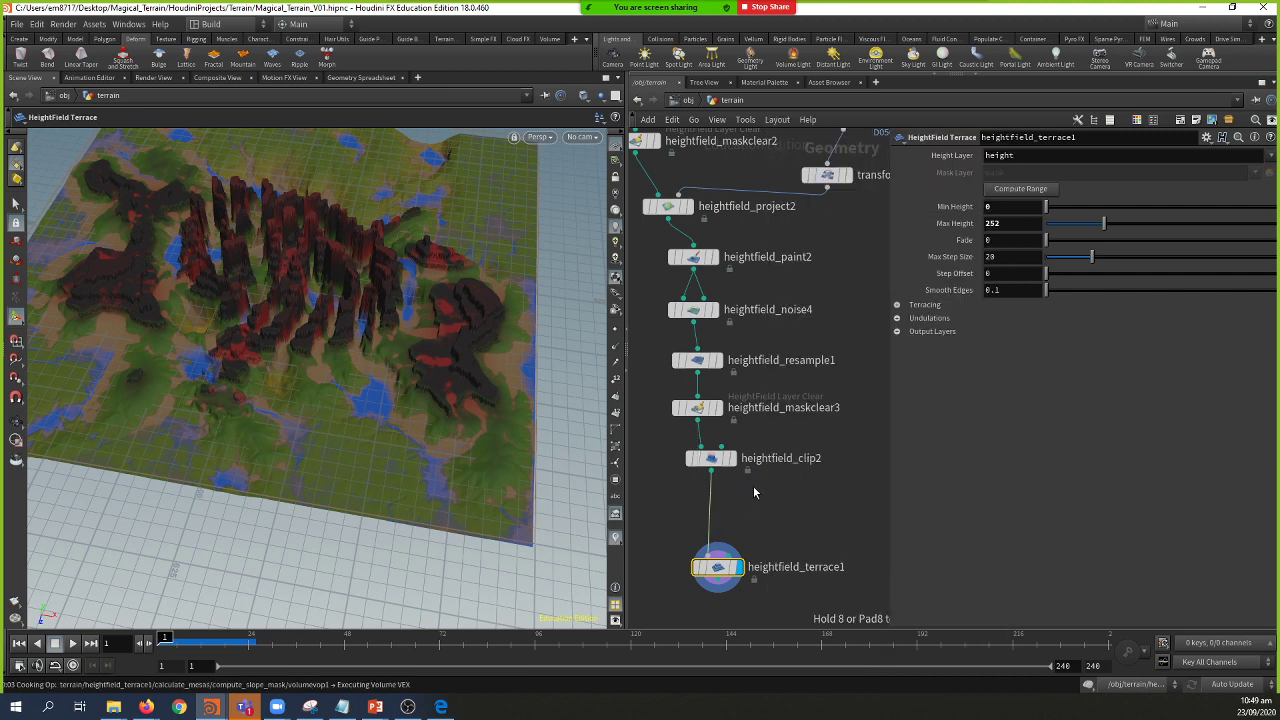
pyautogui.click(753, 487)
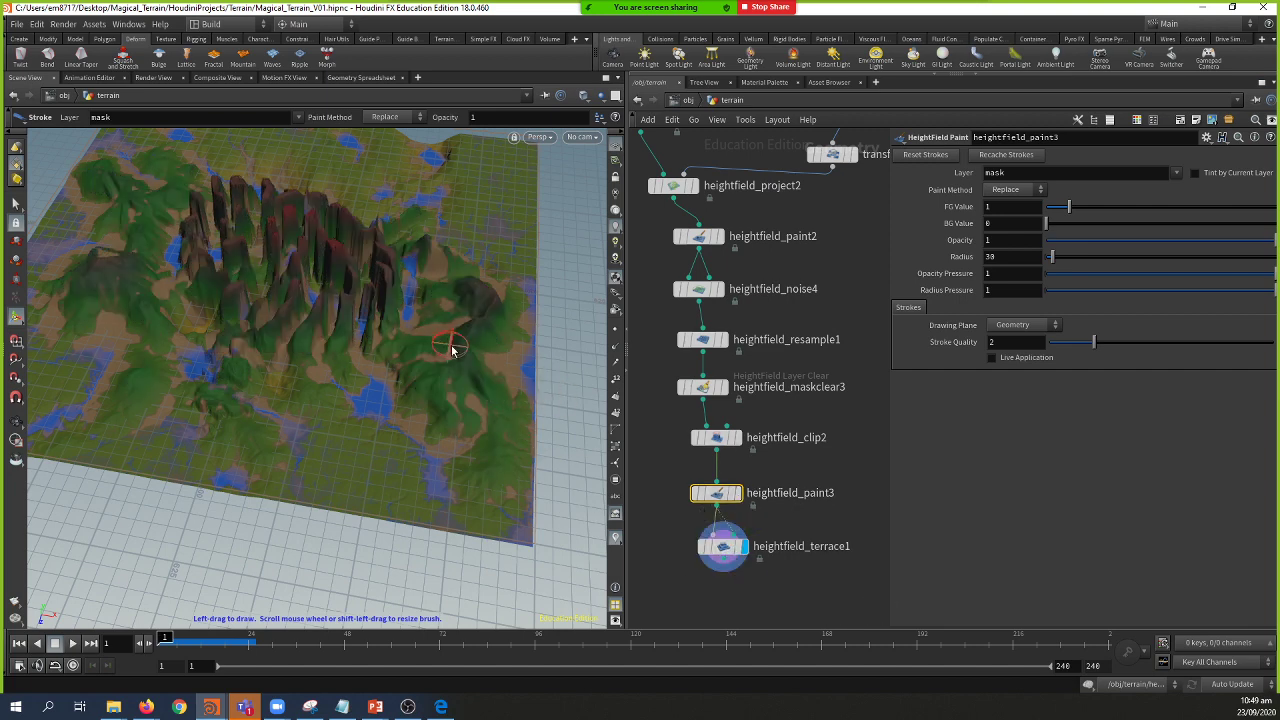
pyautogui.scroll(5, 452, 345)
pyautogui.press('Escape')
pyautogui.moveTo(455, 348)
pyautogui.mouseDown()
pyautogui.moveTo(430, 347)
pyautogui.moveTo(506, 357)
pyautogui.moveTo(460, 409)
pyautogui.mouseUp()
pyautogui.press('Return')
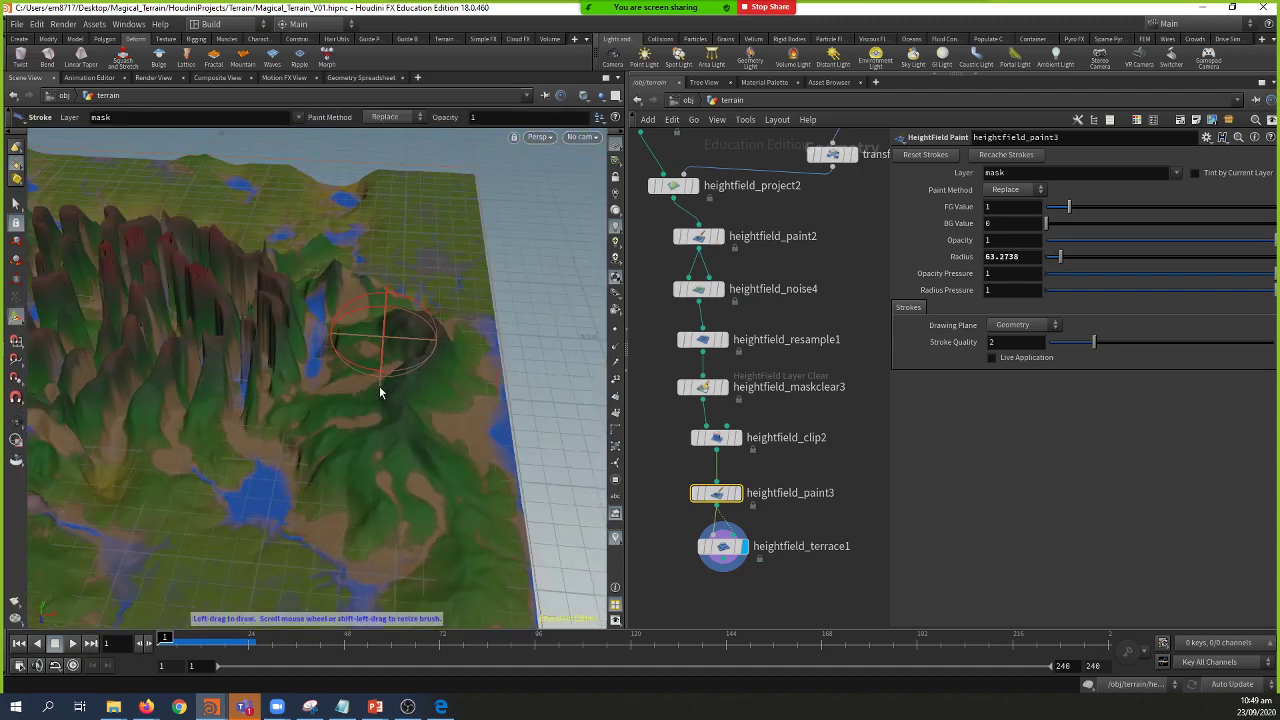
# Step: Paint a wide mask stroke across the rounded hill and inspect the resulting terraces
pyautogui.moveTo(380, 392); pyautogui.dragTo(376, 400)
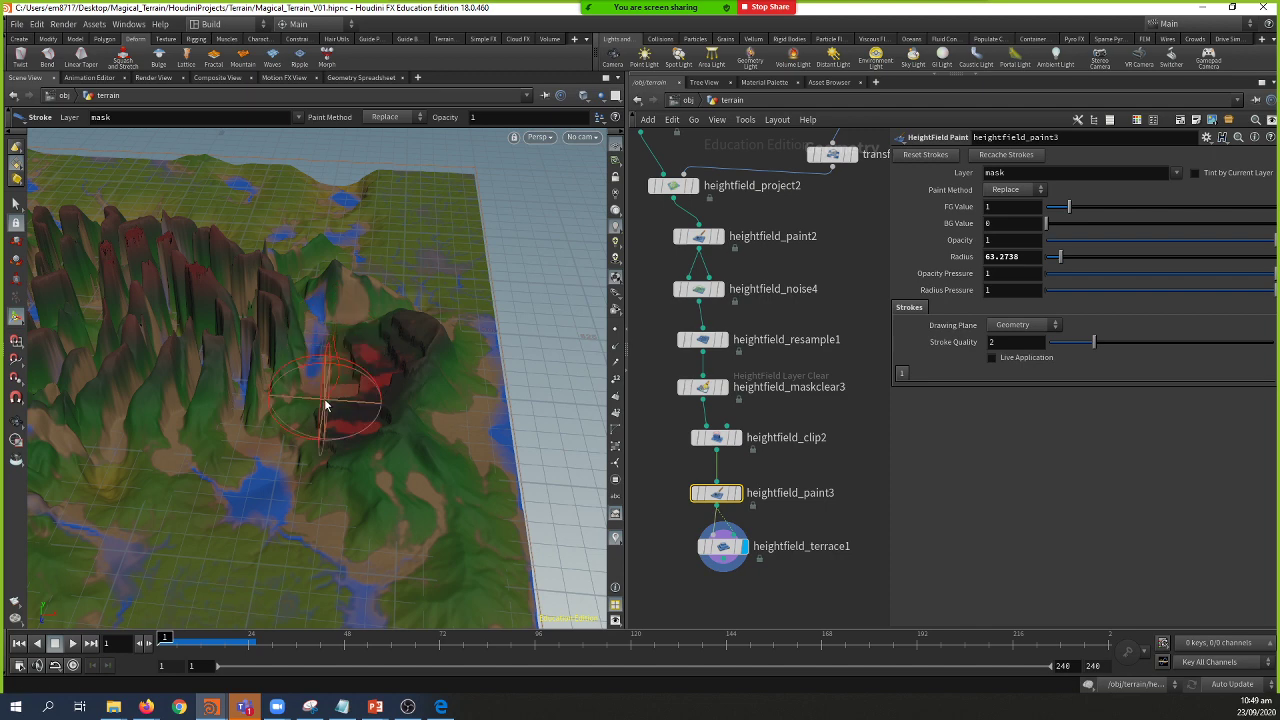
pyautogui.keyDown('alt'); pyautogui.moveTo(337, 366); pyautogui.dragTo(314, 349); pyautogui.keyUp('alt')
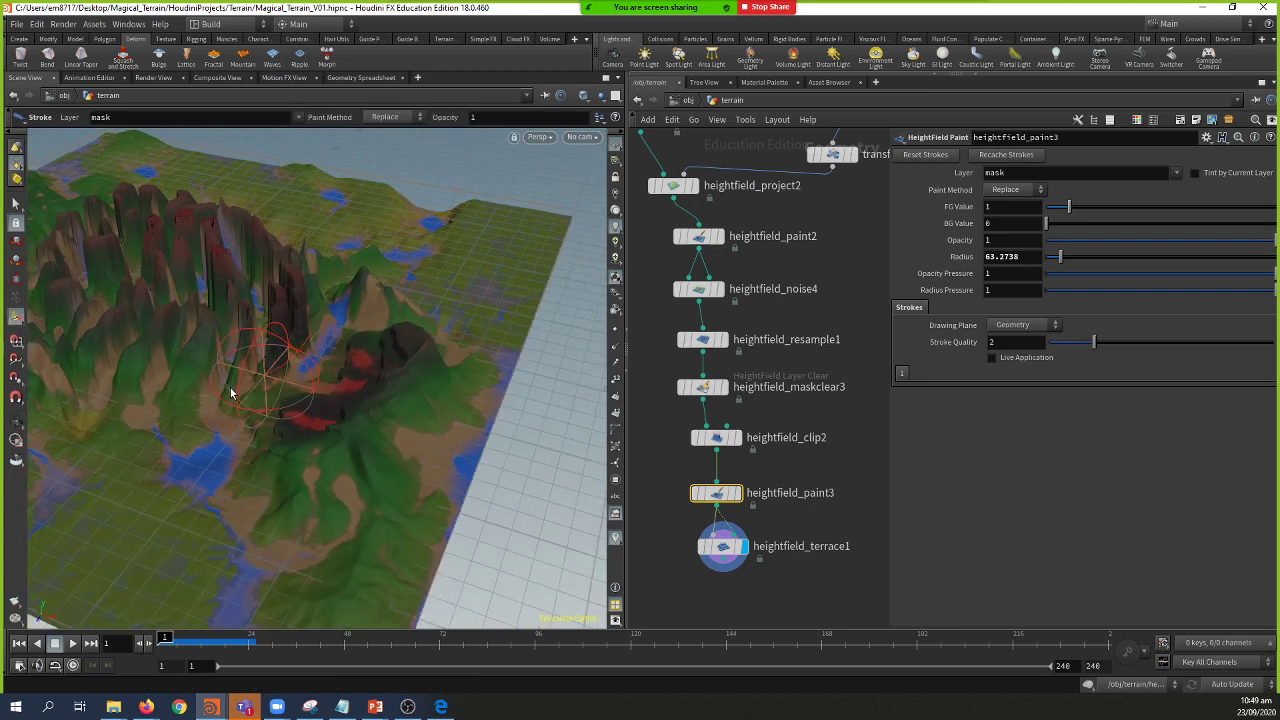
pyautogui.scroll(5, 380, 388)
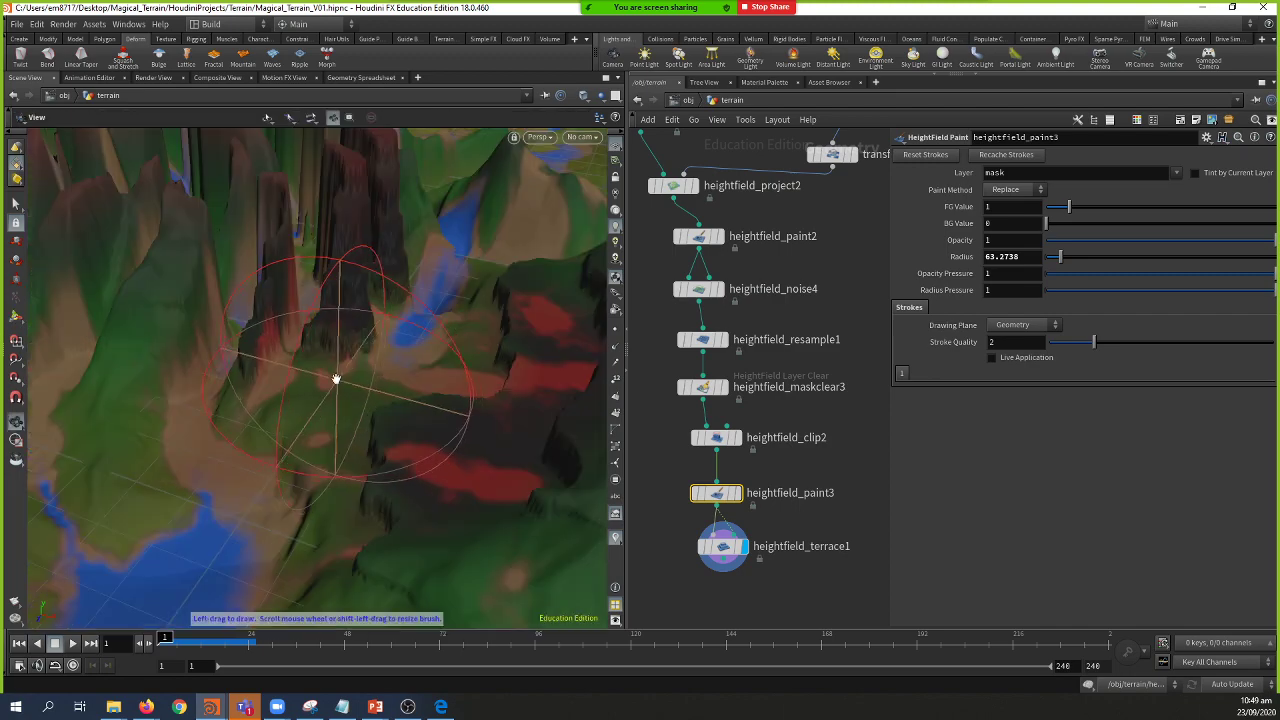
pyautogui.press('Escape')
pyautogui.moveTo(334, 377)
pyautogui.mouseDown()
pyautogui.moveTo(363, 360)
pyautogui.moveTo(234, 349)
pyautogui.moveTo(330, 330)
pyautogui.mouseUp()
pyautogui.click(725, 548)
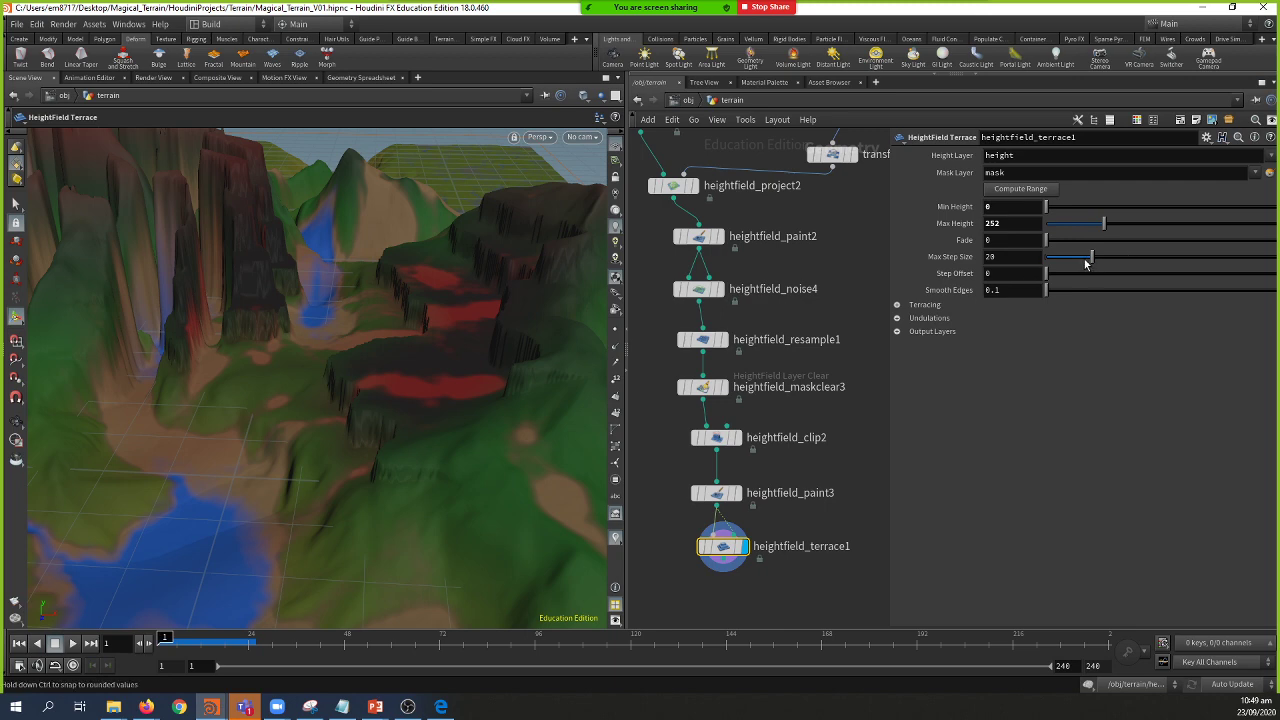
# Step: Set terrace Max Step Size 10.8, Fade 0.099, Max Height 325 and Smooth Edges 4.3
pyautogui.moveTo(1086, 262); pyautogui.dragTo(1071, 268)
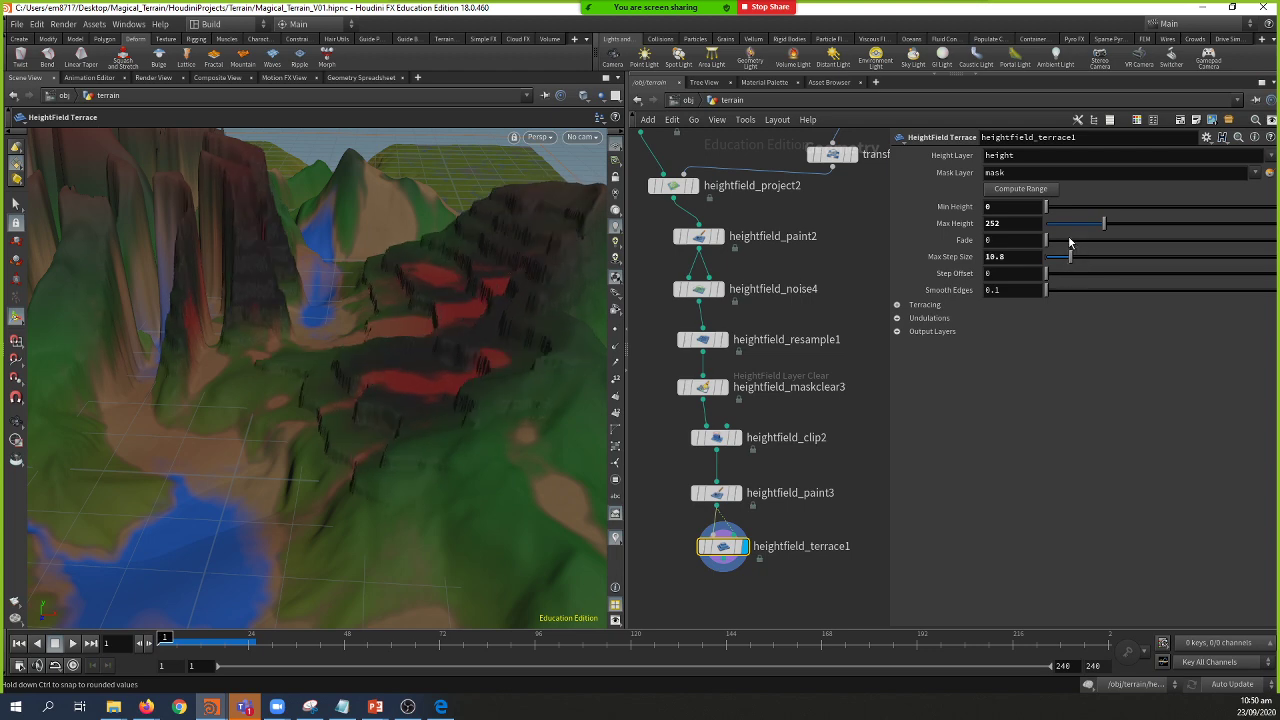
pyautogui.click(1069, 241)
pyautogui.click(1130, 226)
pyautogui.moveTo(1130, 226); pyautogui.dragTo(1118, 232)
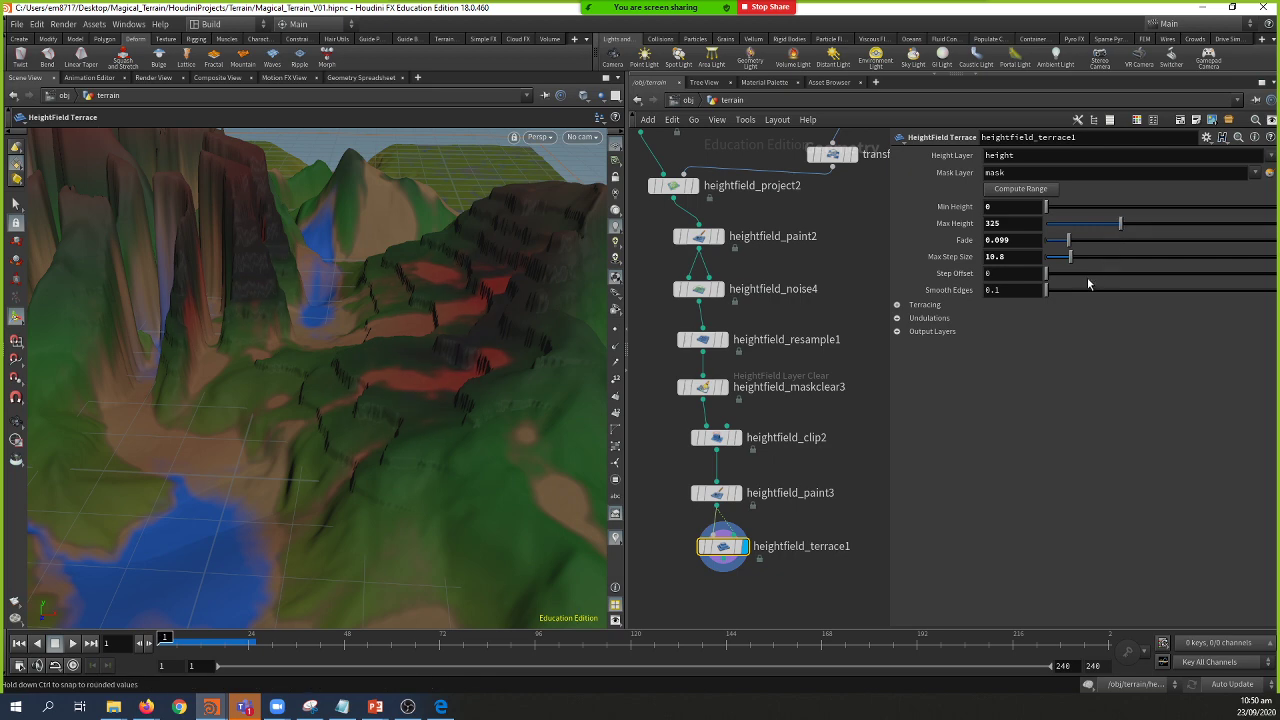
pyautogui.click(1077, 291)
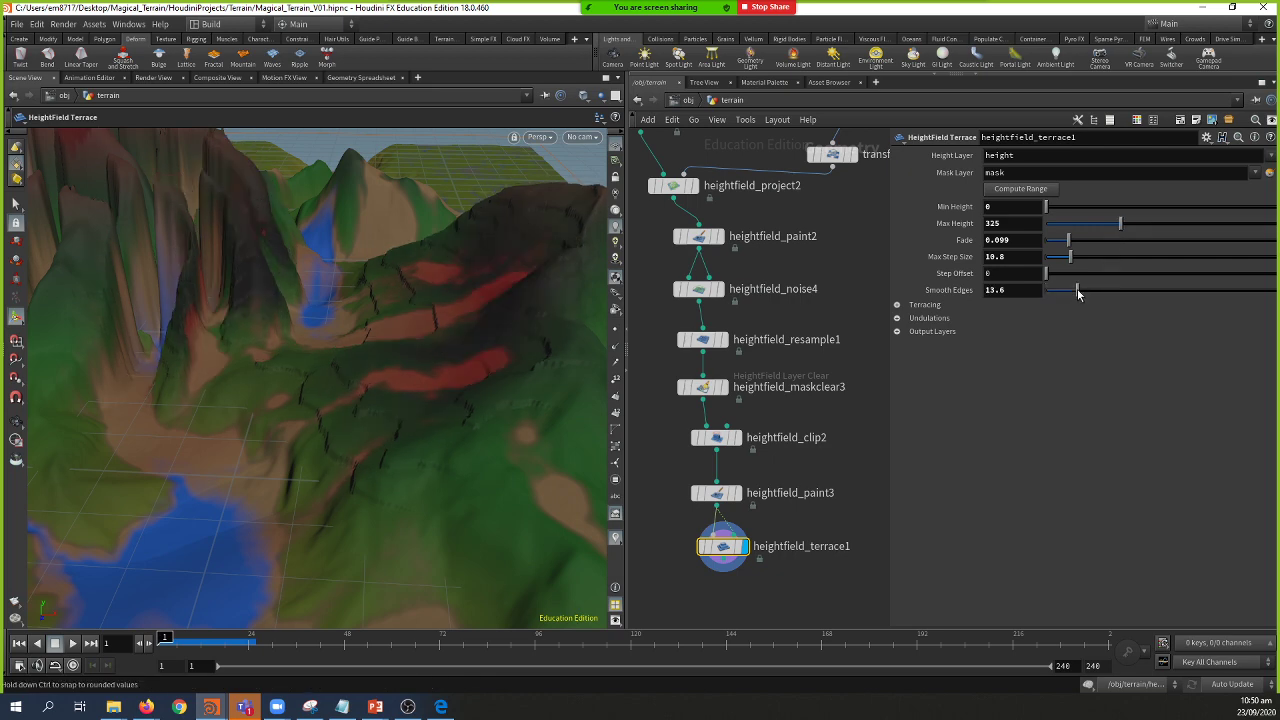
pyautogui.moveTo(1077, 291); pyautogui.dragTo(1057, 297)
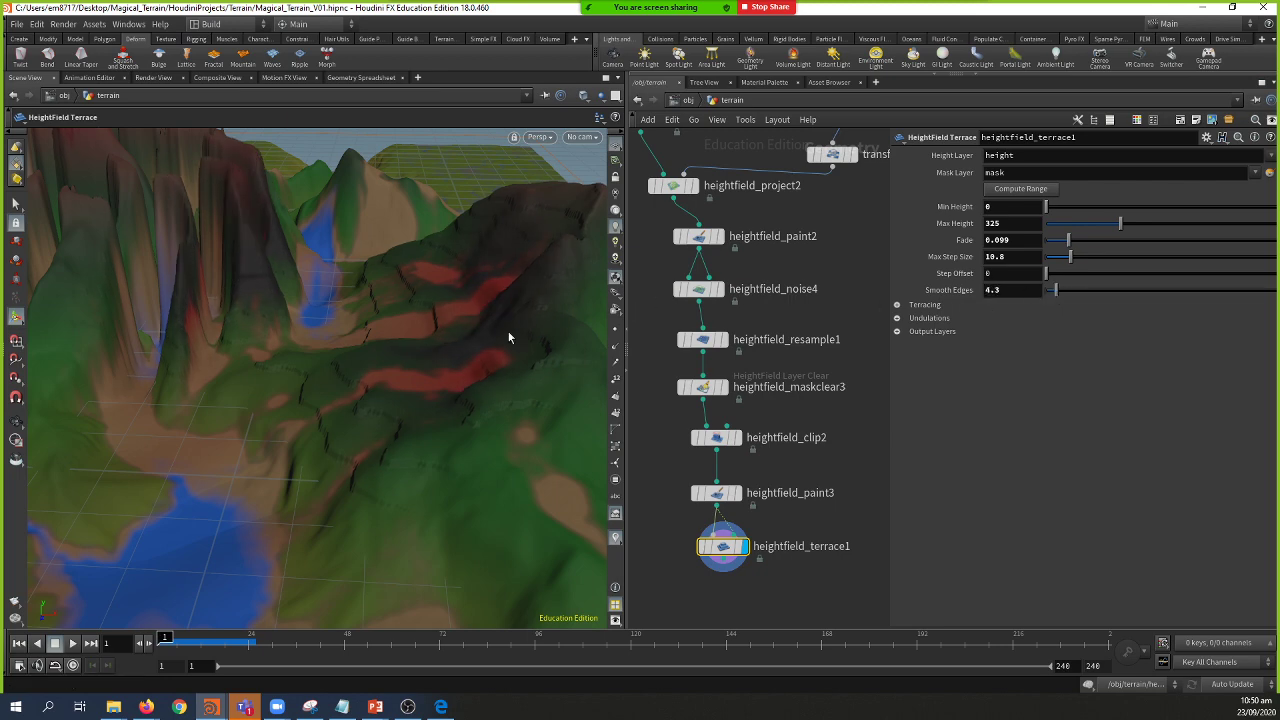
# Step: Inspect the terraced hill, move heightfield_terrace1 lower, and select heightfield_paint3
pyautogui.press('Escape')
pyautogui.moveTo(163, 326); pyautogui.dragTo(452, 391)
pyautogui.press('Return')
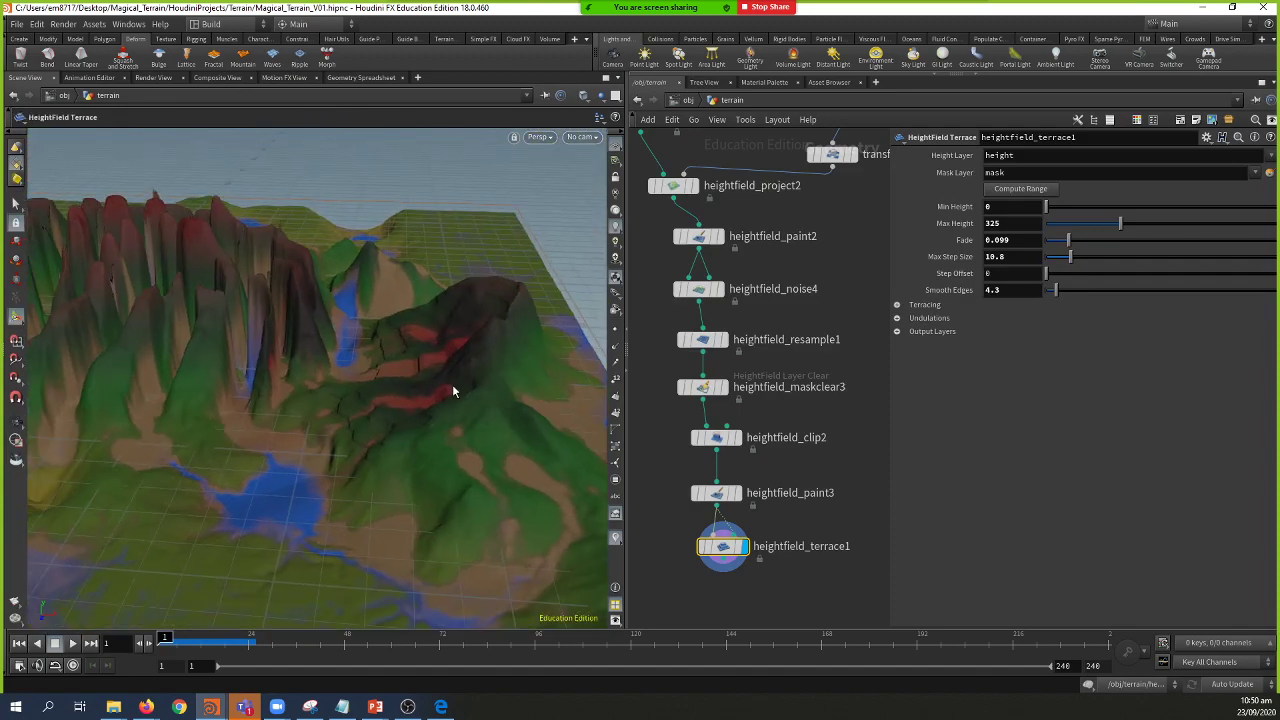
pyautogui.moveTo(834, 523); pyautogui.dragTo(816, 549, button='middle')
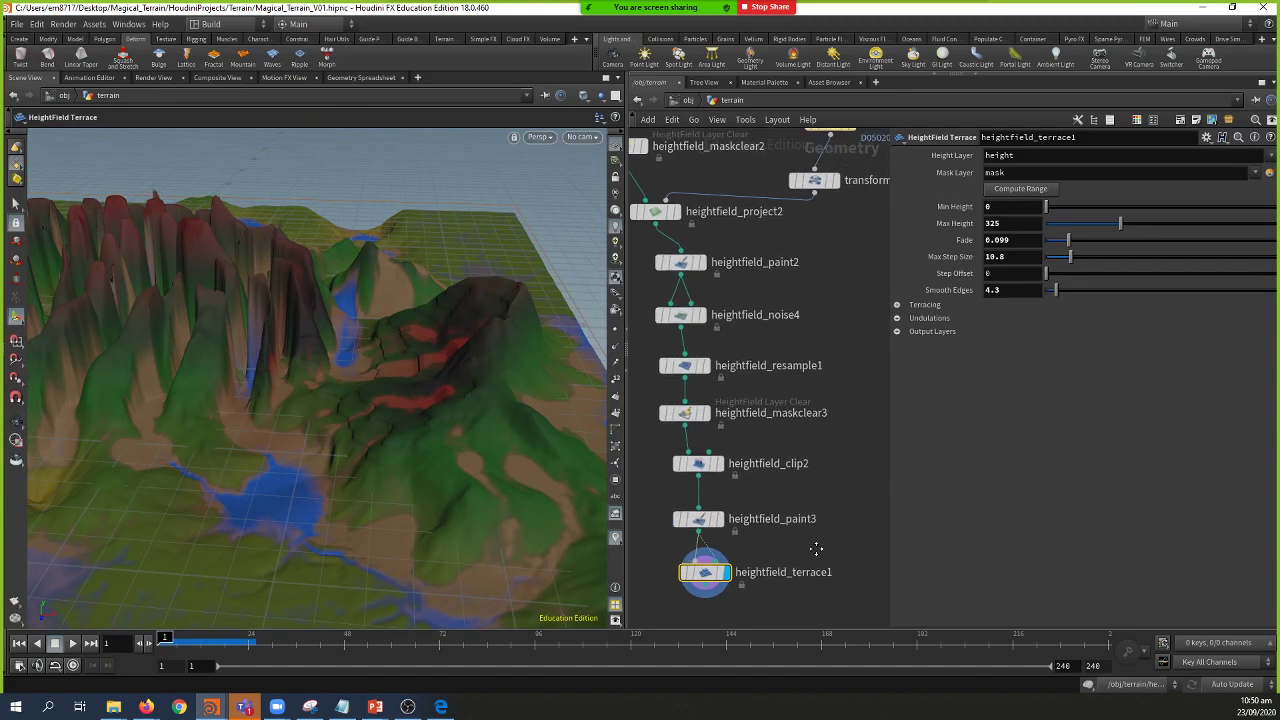
pyautogui.moveTo(700, 583); pyautogui.dragTo(700, 605)
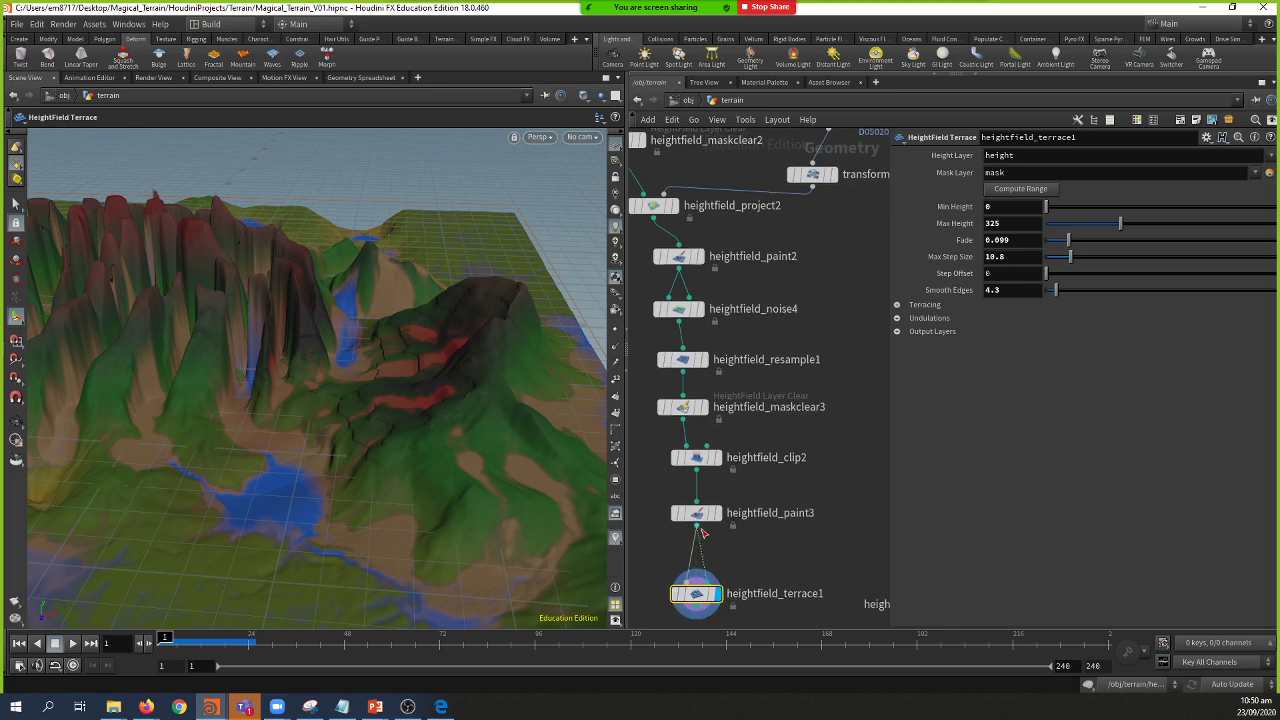
pyautogui.click(697, 514)
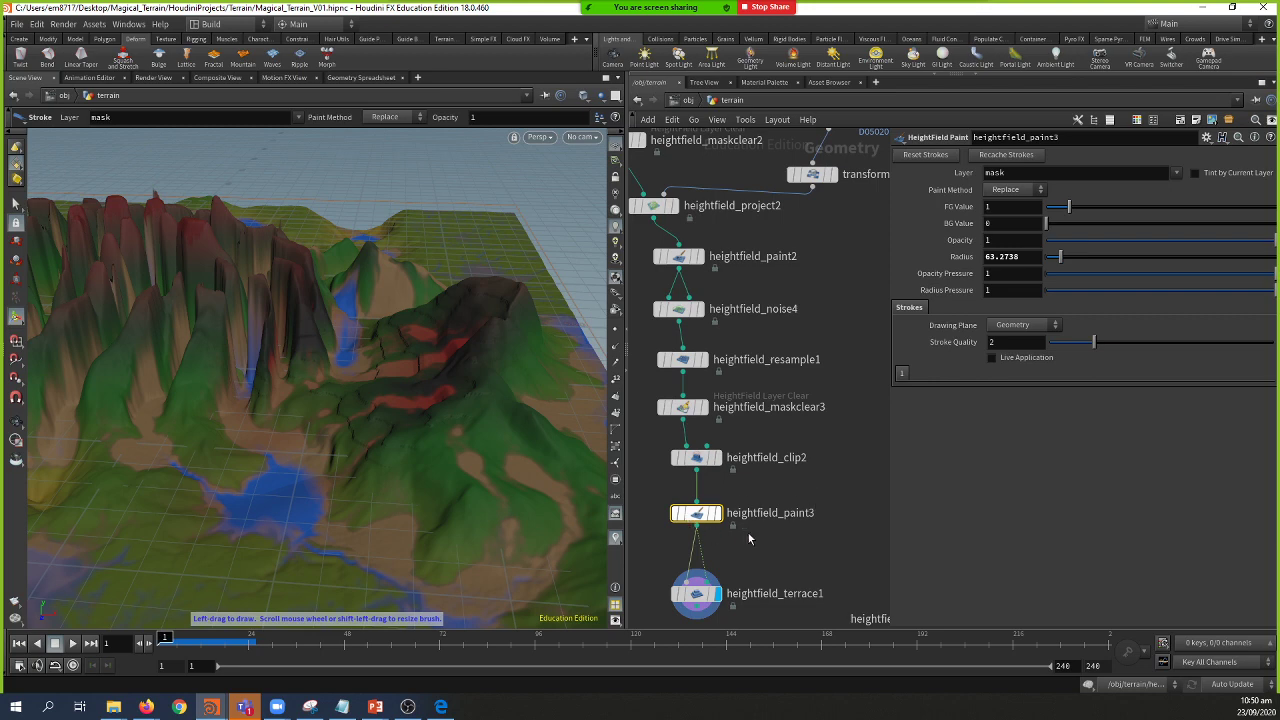
# Step: Delete heightfield_paint3 and drop a HeightField Mask by Feature node onto the wire
pyautogui.press('Delete')
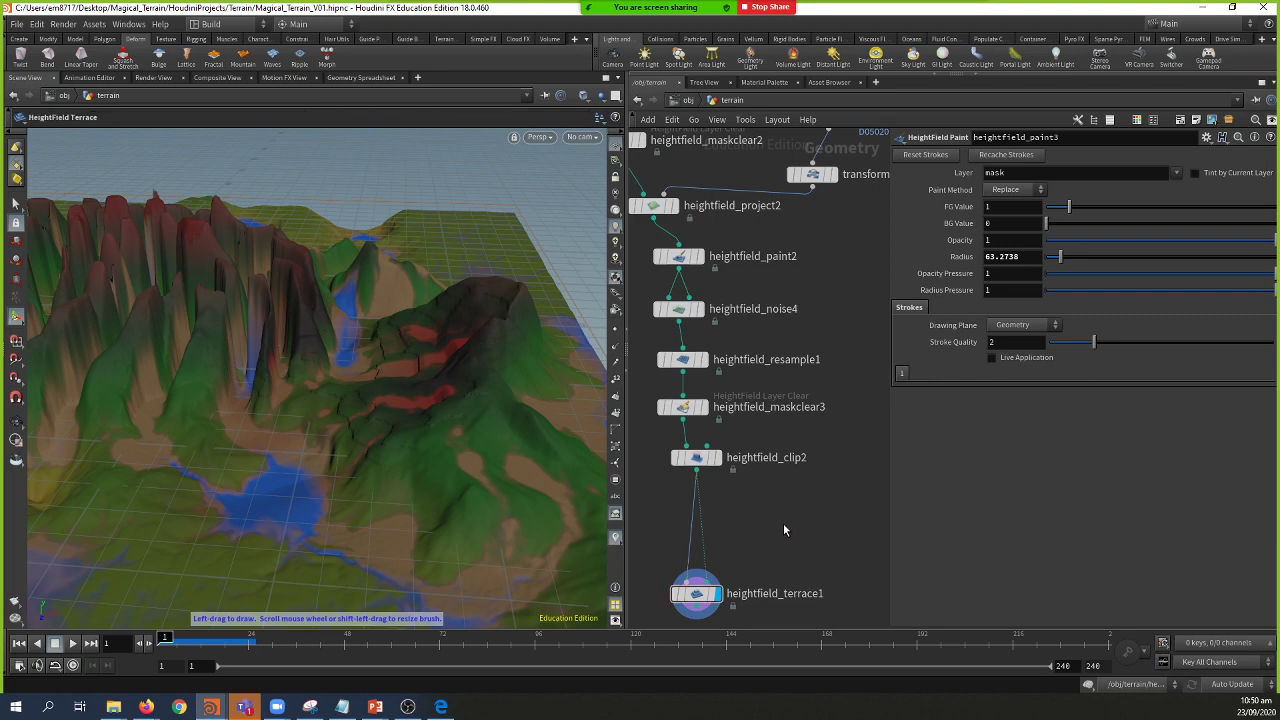
pyautogui.moveTo(758, 501); pyautogui.dragTo(764, 489, button='middle')
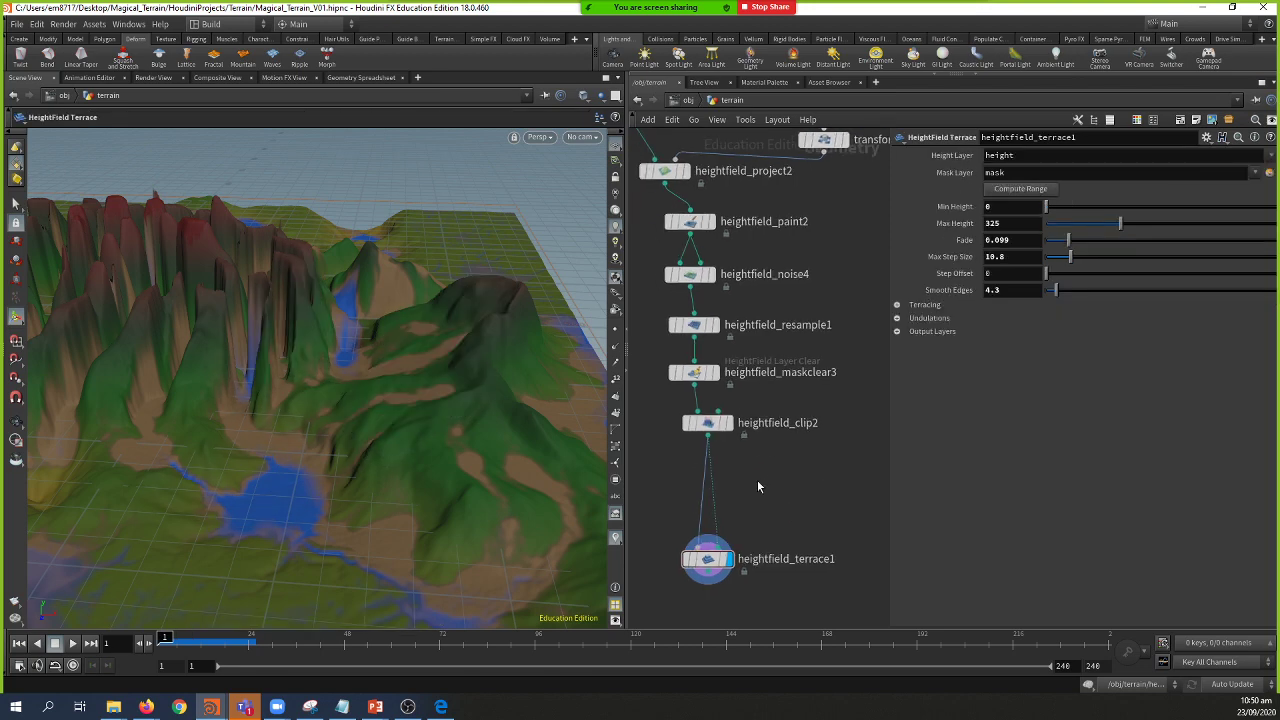
pyautogui.press('Tab')
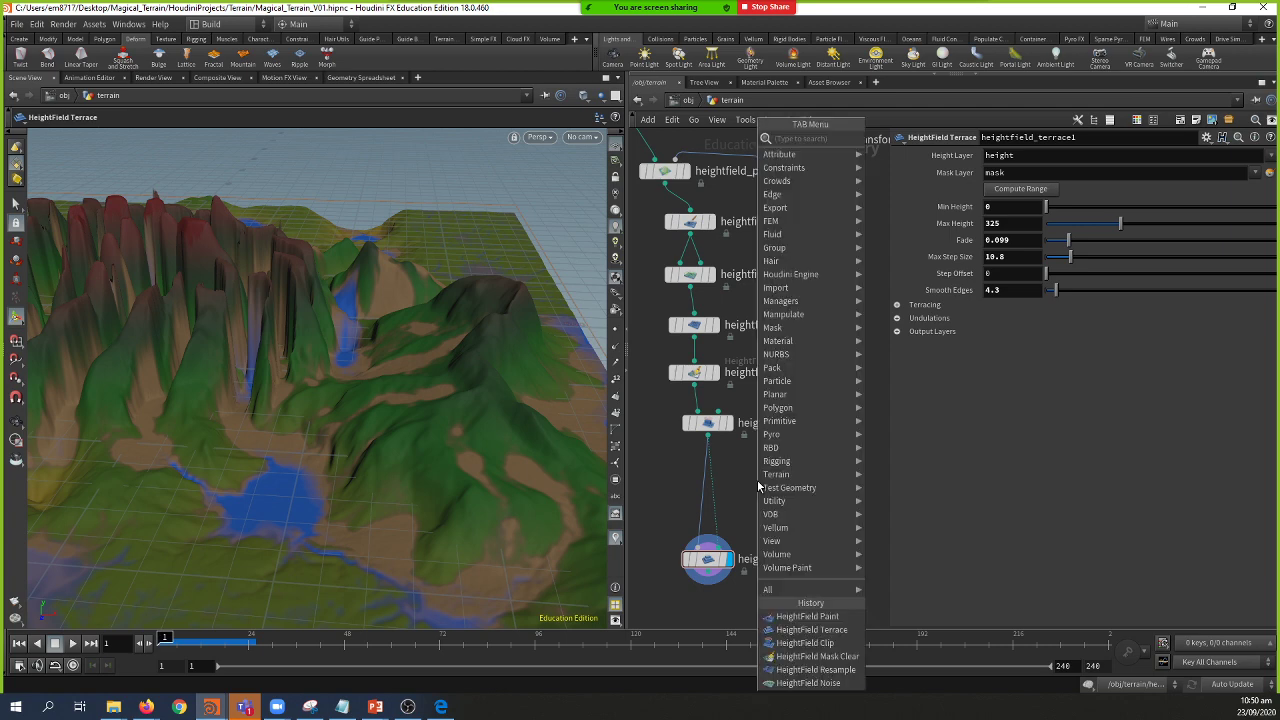
pyautogui.write('hfmas')
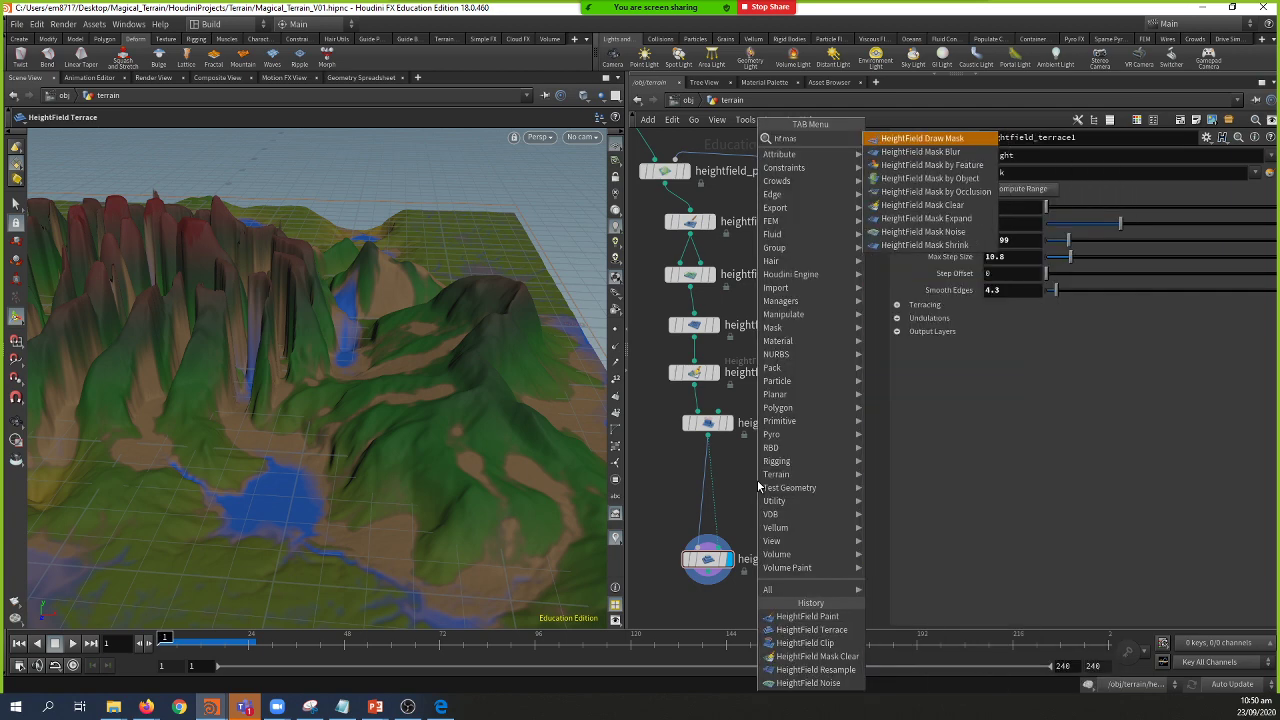
pyautogui.press('Down')
pyautogui.press('Return')
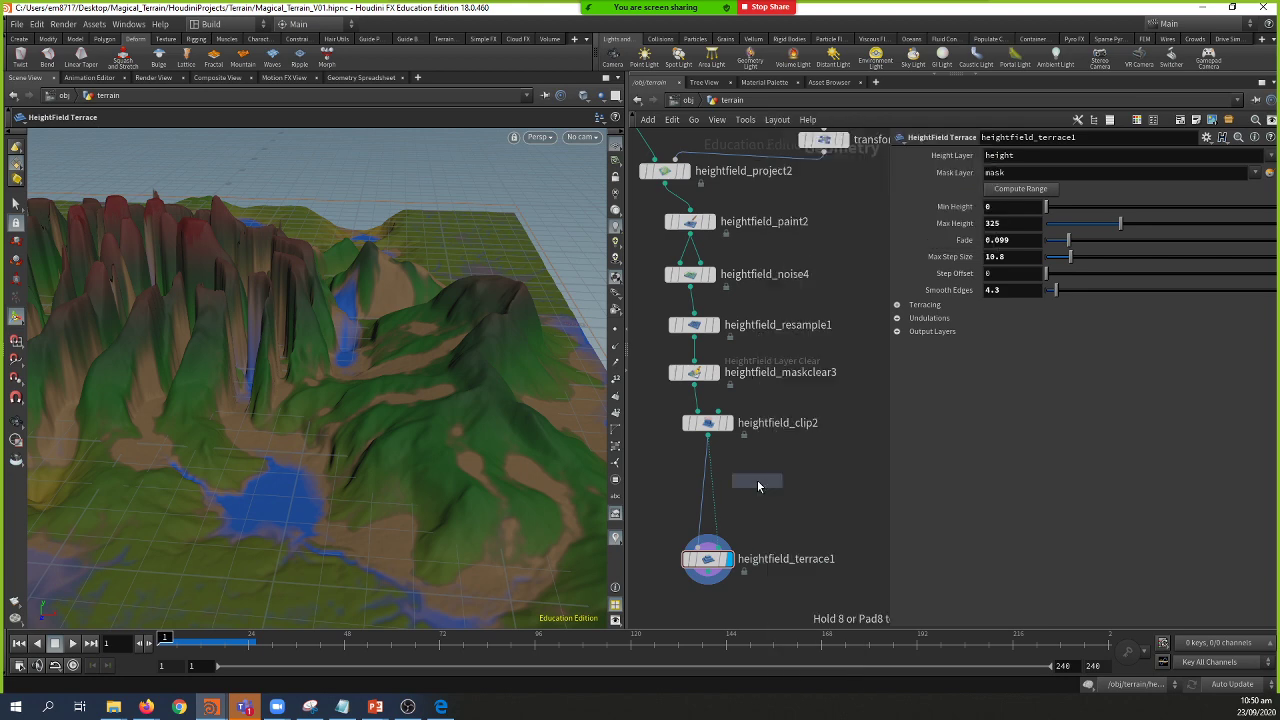
pyautogui.click(711, 480)
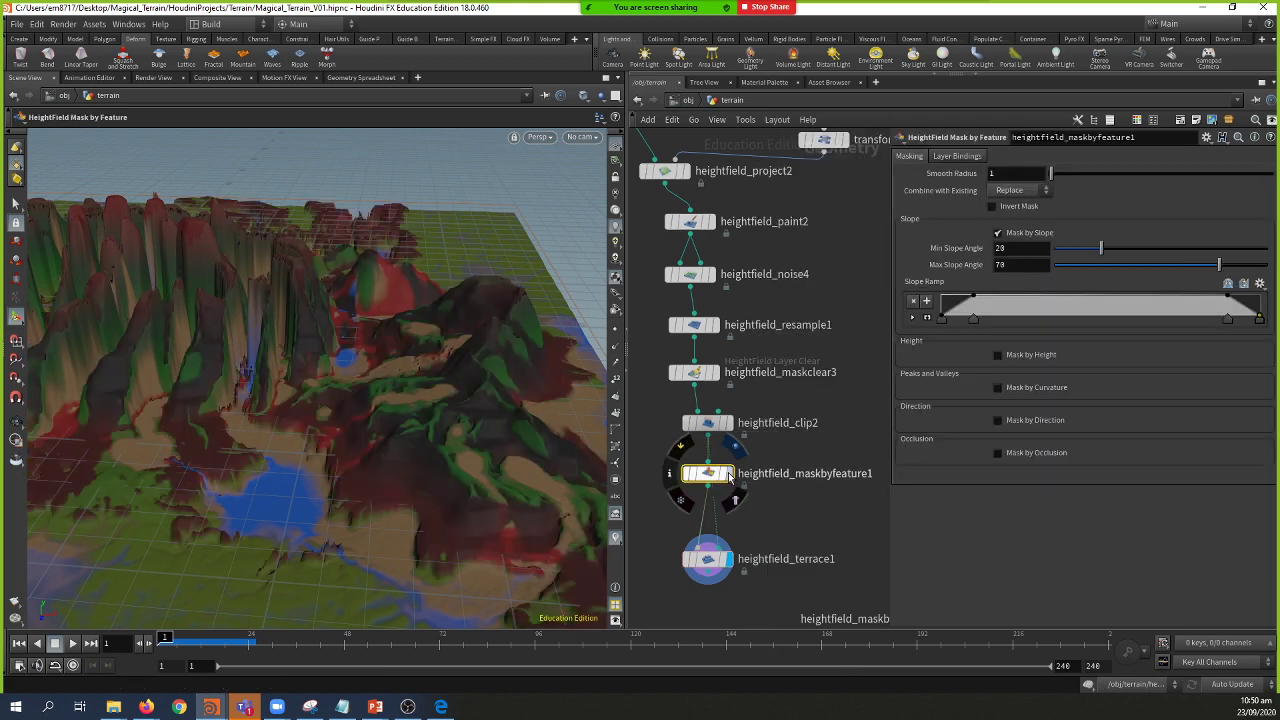
# Step: Wire the mask node into heightfield_terrace1's mask input and display its result
pyautogui.moveTo(689, 471); pyautogui.dragTo(683, 469)
pyautogui.moveTo(703, 520); pyautogui.dragTo(720, 549)
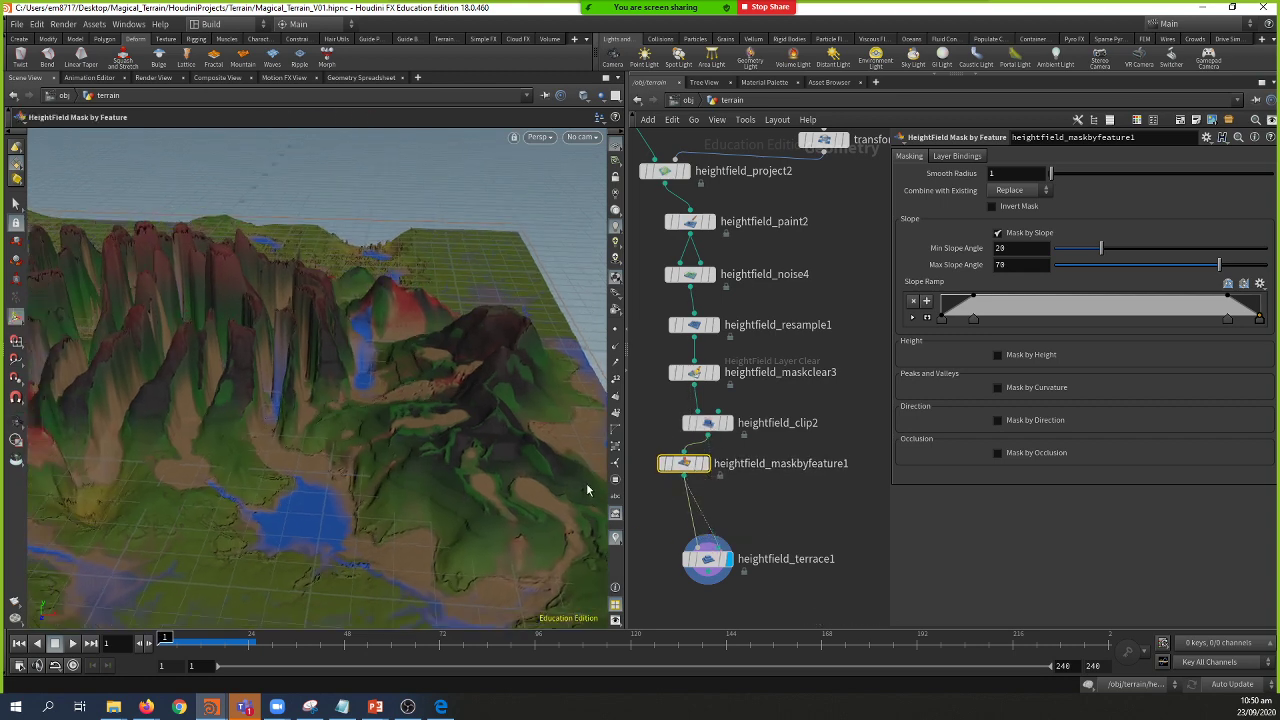
pyautogui.click(706, 463)
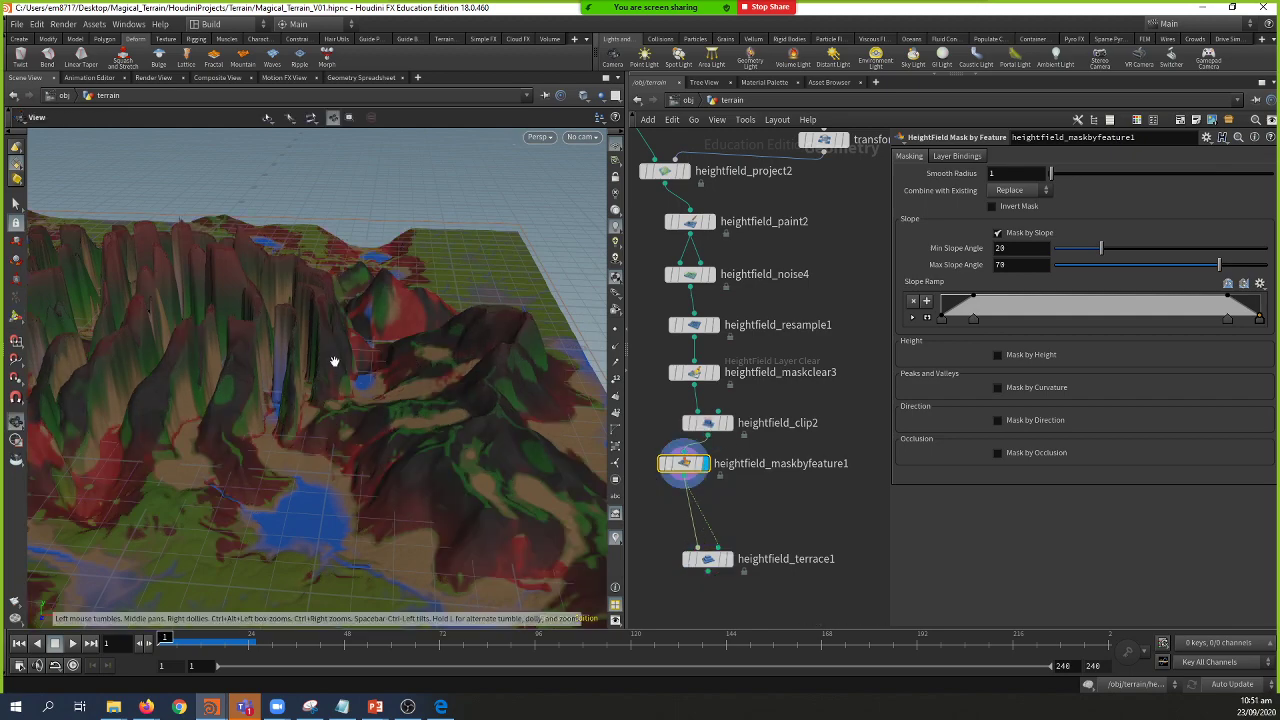
pyautogui.moveTo(334, 361); pyautogui.dragTo(306, 354)
pyautogui.press('Return')
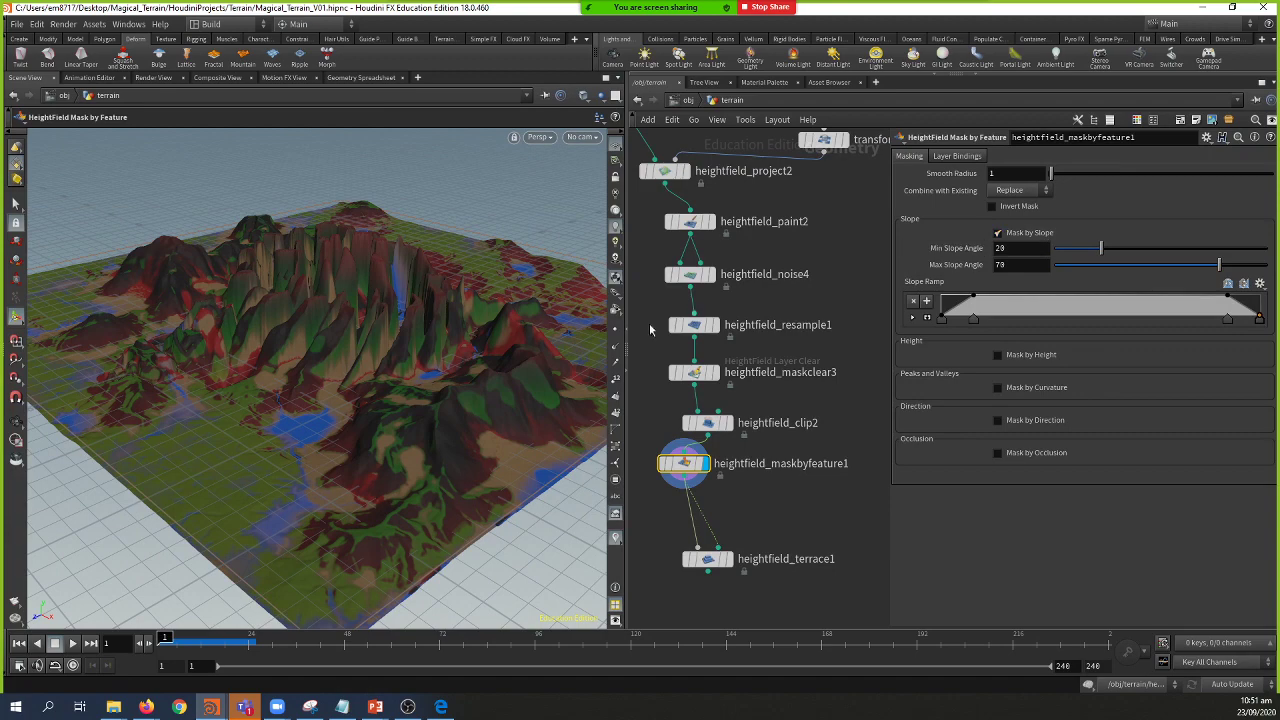
pyautogui.press('Escape')
pyautogui.moveTo(429, 423); pyautogui.dragTo(386, 380)
pyautogui.press('Return')
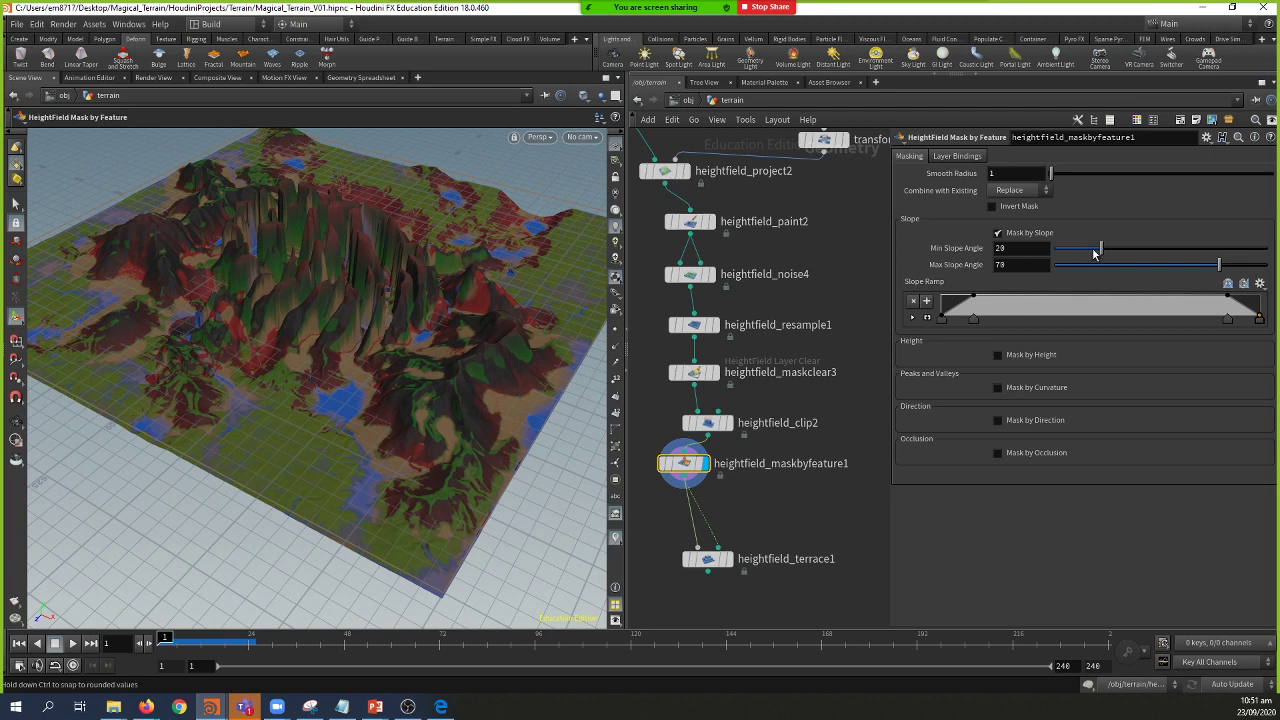
# Step: Switch the mask from Mask by Slope to Mask by Height and inspect it
pyautogui.moveTo(1093, 253); pyautogui.dragTo(1103, 254)
pyautogui.click(997, 233)
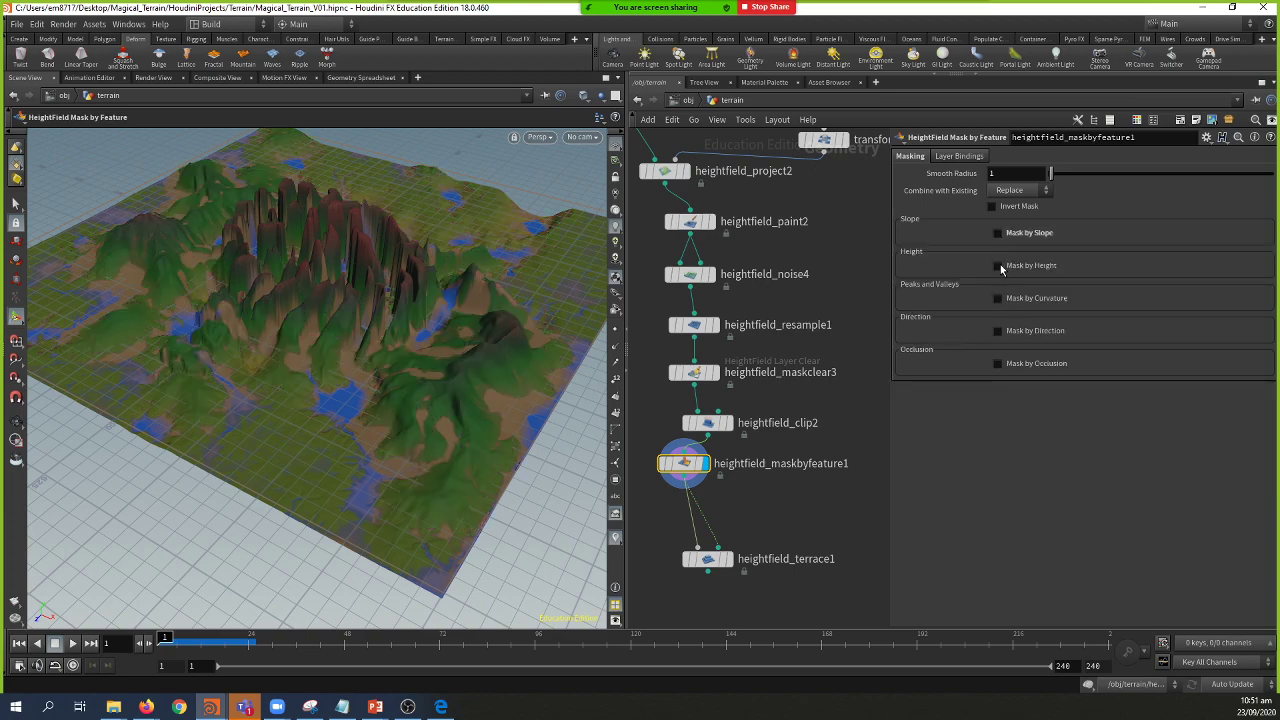
pyautogui.click(997, 265)
pyautogui.press('Escape')
pyautogui.moveTo(471, 357); pyautogui.dragTo(460, 428)
pyautogui.press('Return')
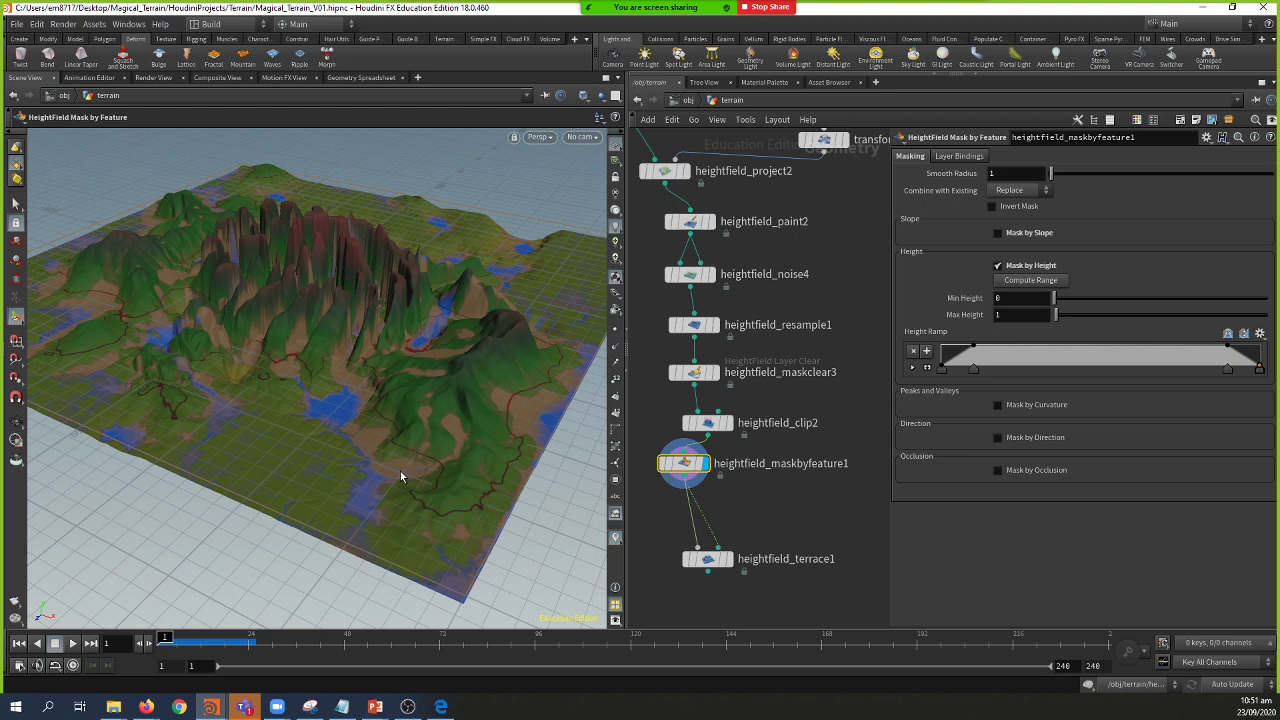
# Step: Search the image browser for 'philippines landscape' reference pictures
pyautogui.click(180, 660)
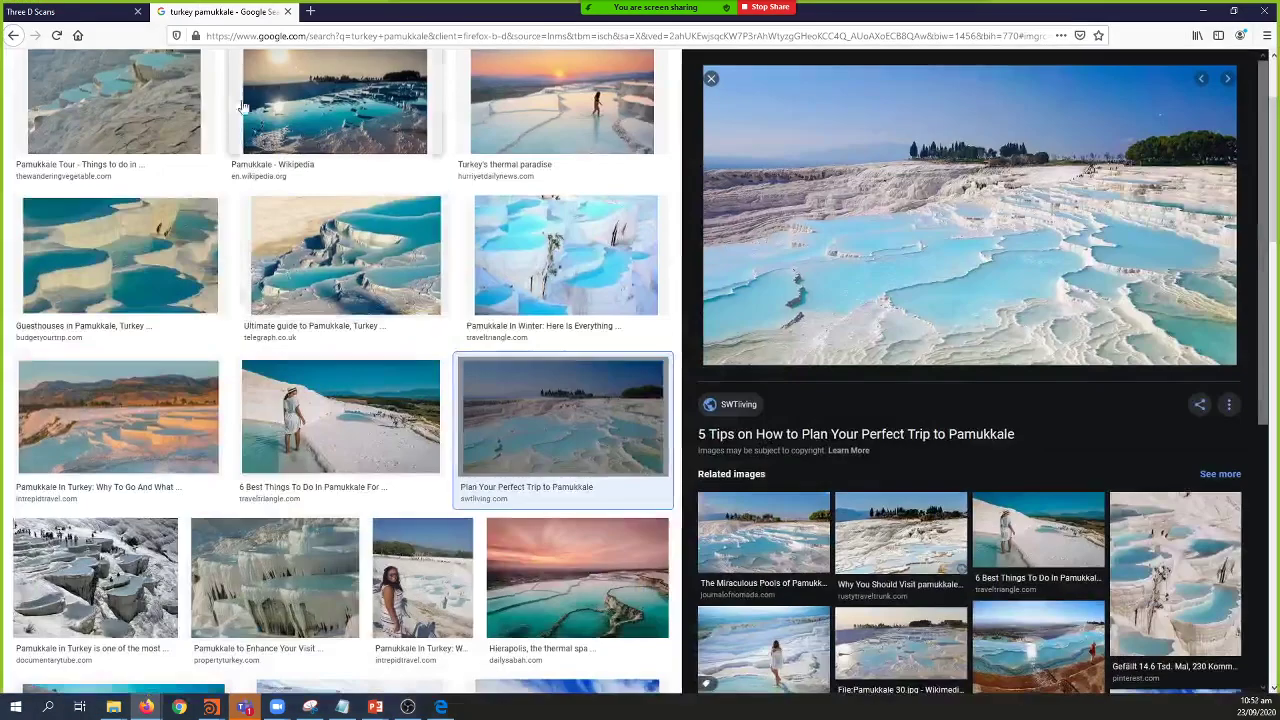
pyautogui.scroll(3, 242, 107)
pyautogui.click(150, 78)
pyautogui.hotkey('ctrl', 'a')
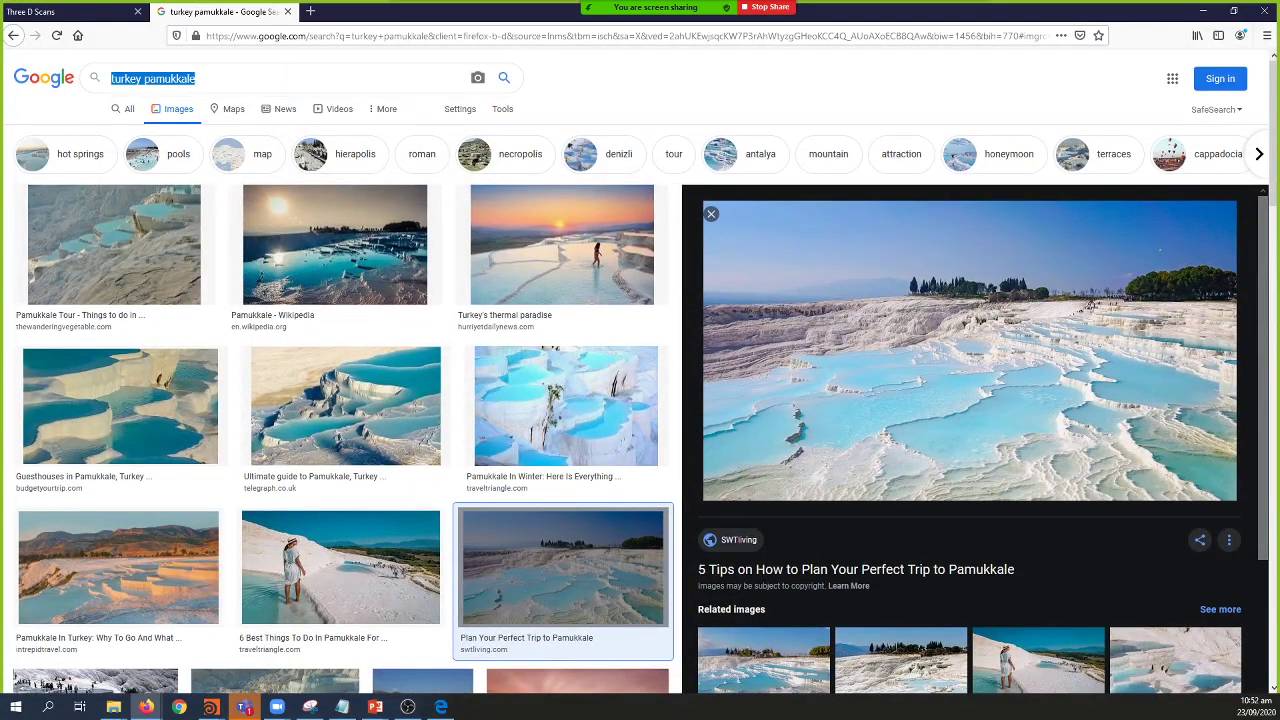
pyautogui.write('phil')
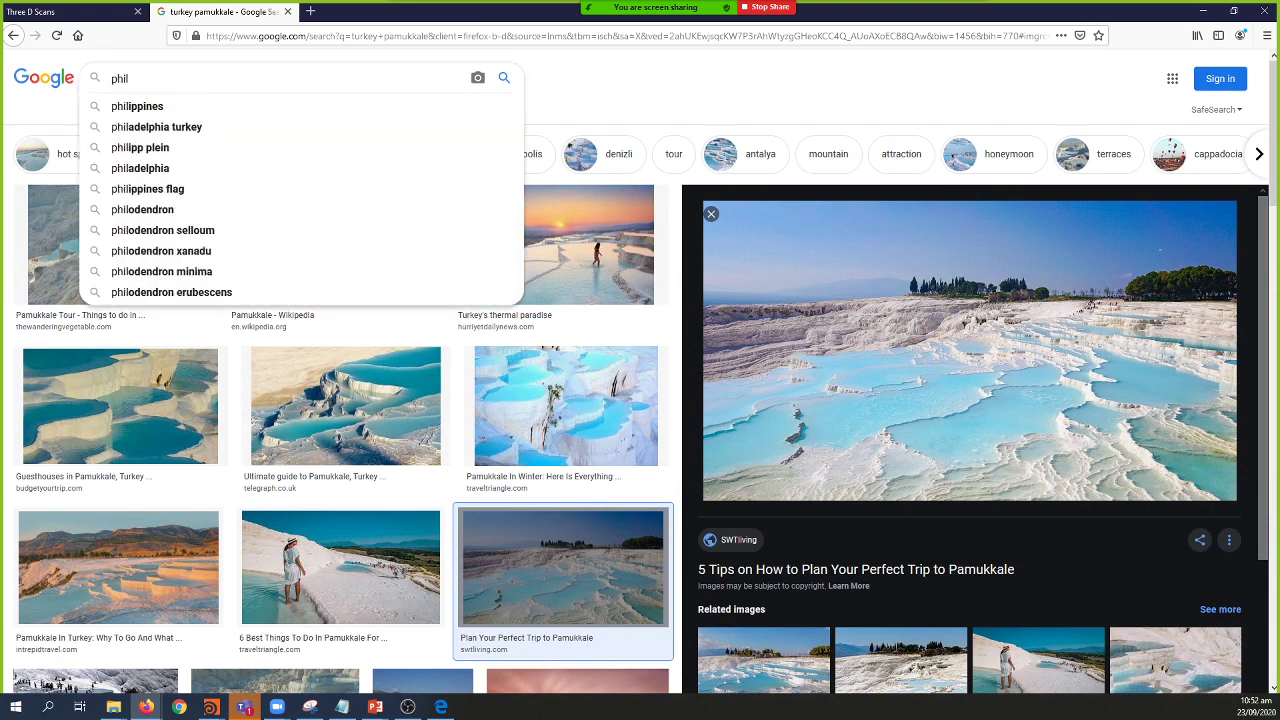
pyautogui.write('ippines land')
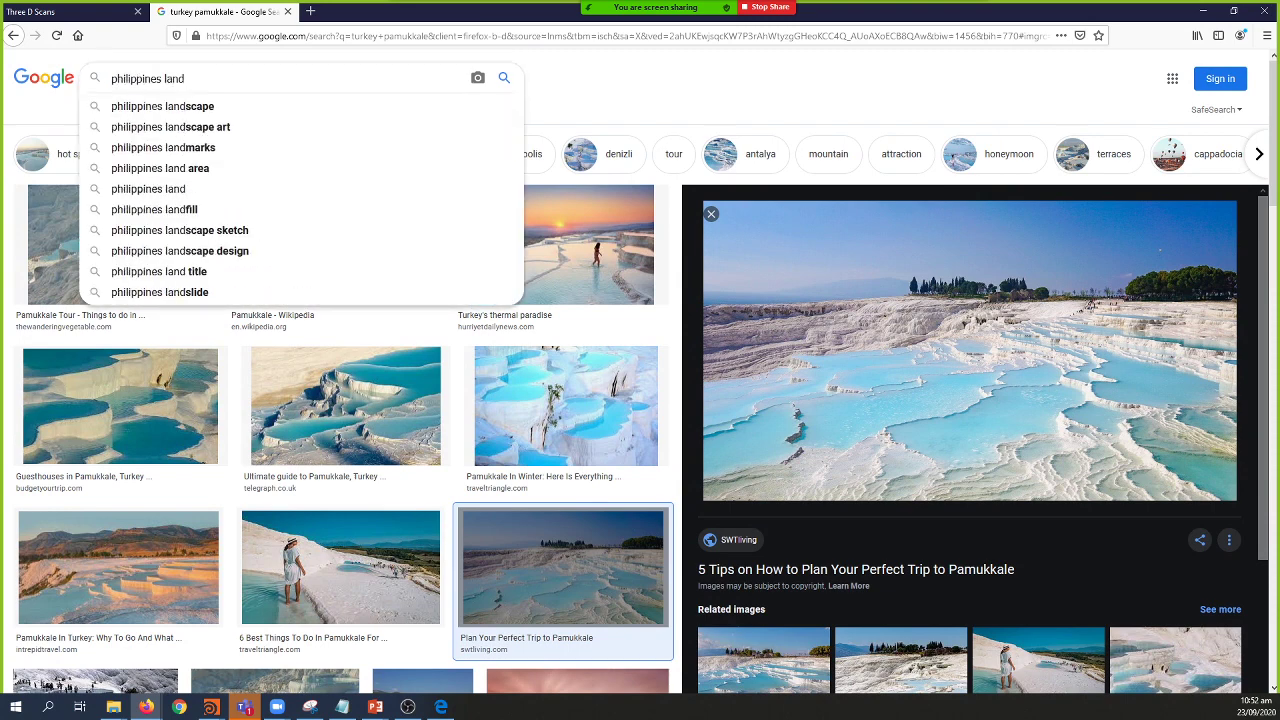
pyautogui.press('Down')
pyautogui.press('Down')
pyautogui.press('Return')
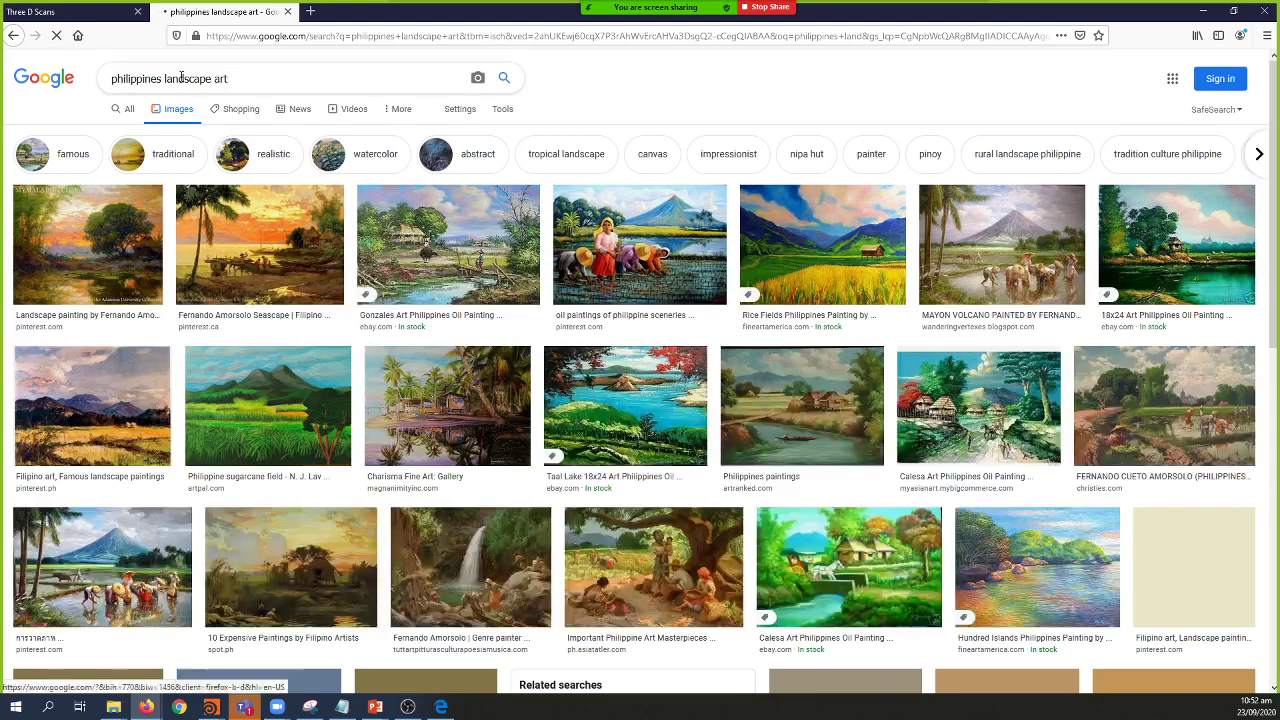
pyautogui.doubleClick(216, 78)
pyautogui.press('BackSpace')
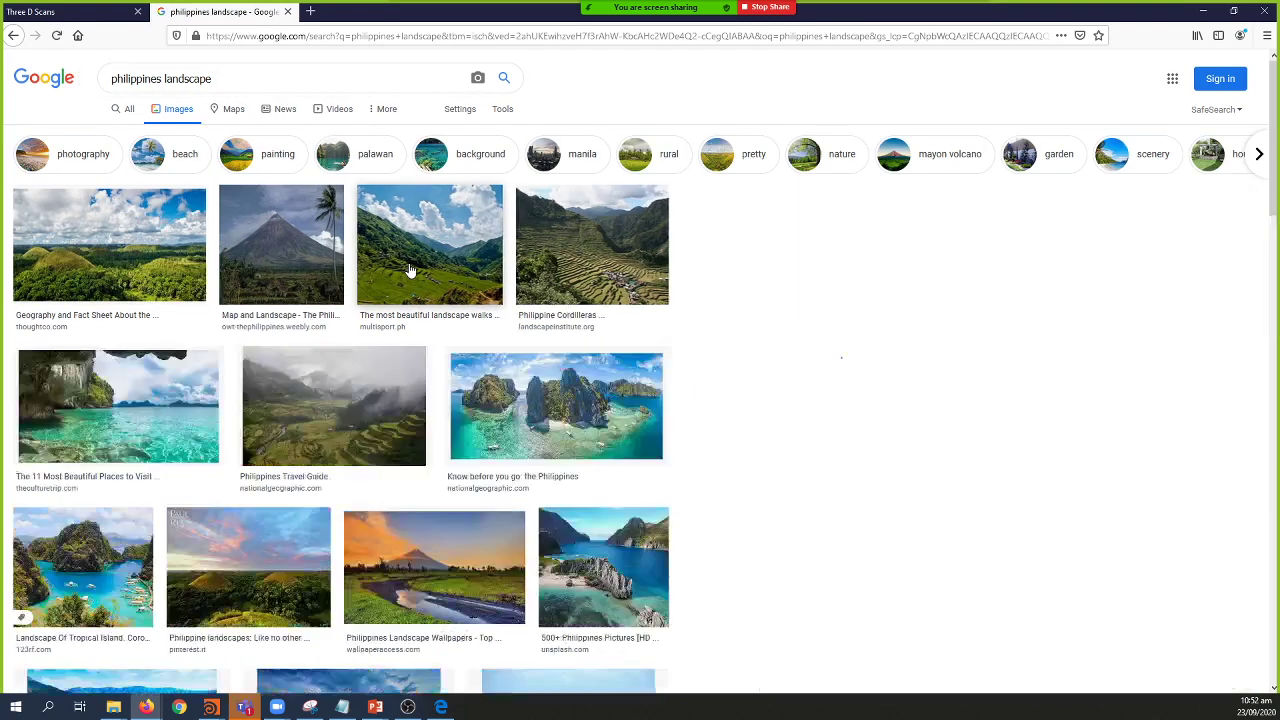
# Step: Preview the landscape walks, rice terraces and coastal cliffs photos, then return to Houdini
pyautogui.click(410, 270)
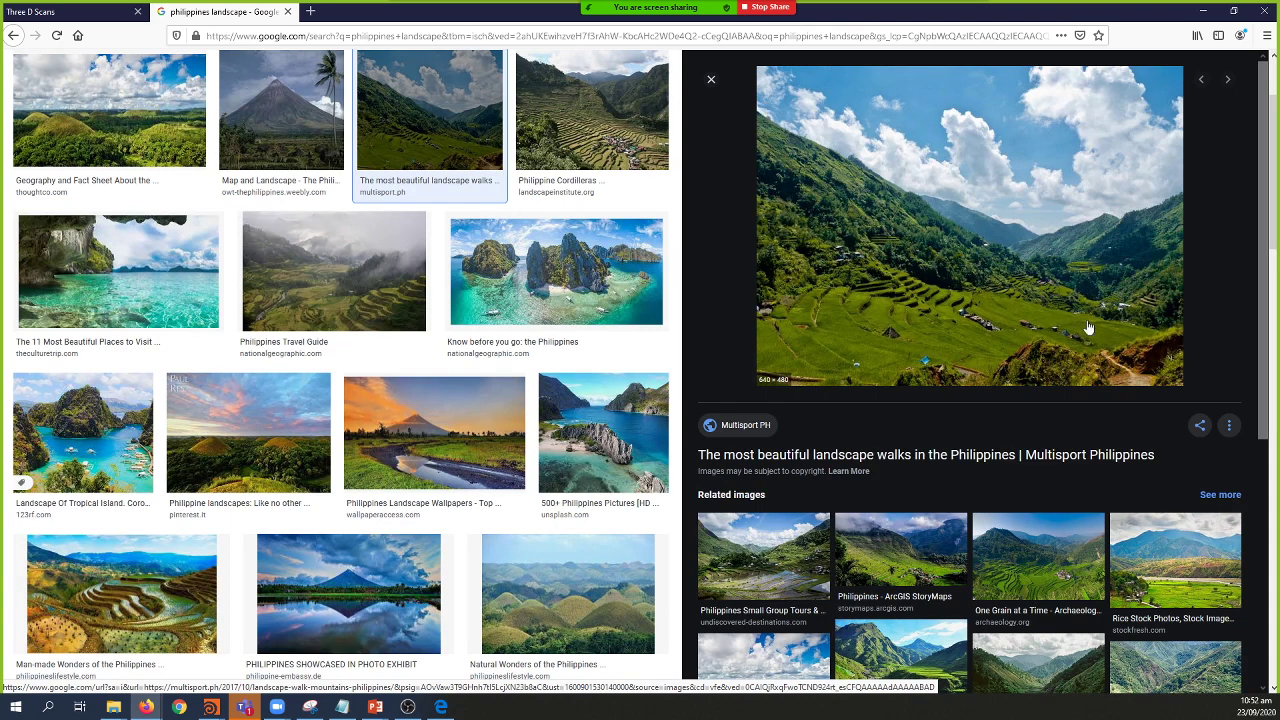
pyautogui.click(1058, 576)
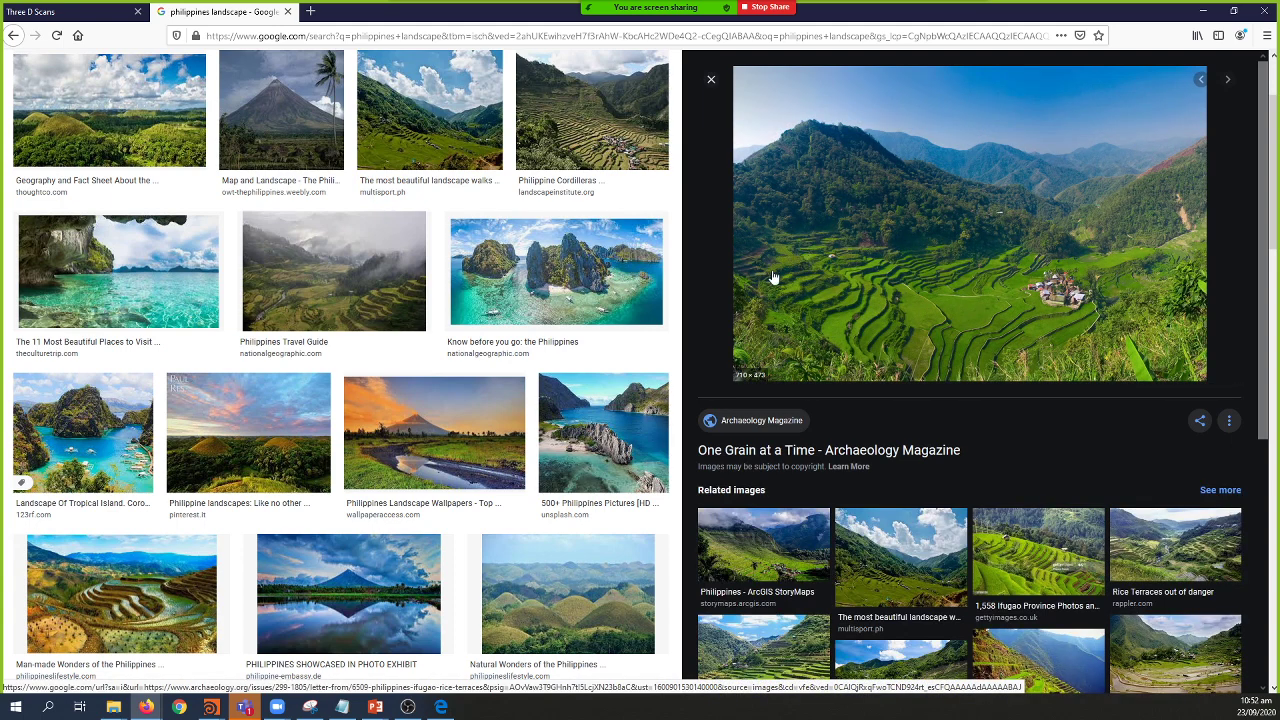
pyautogui.click(606, 428)
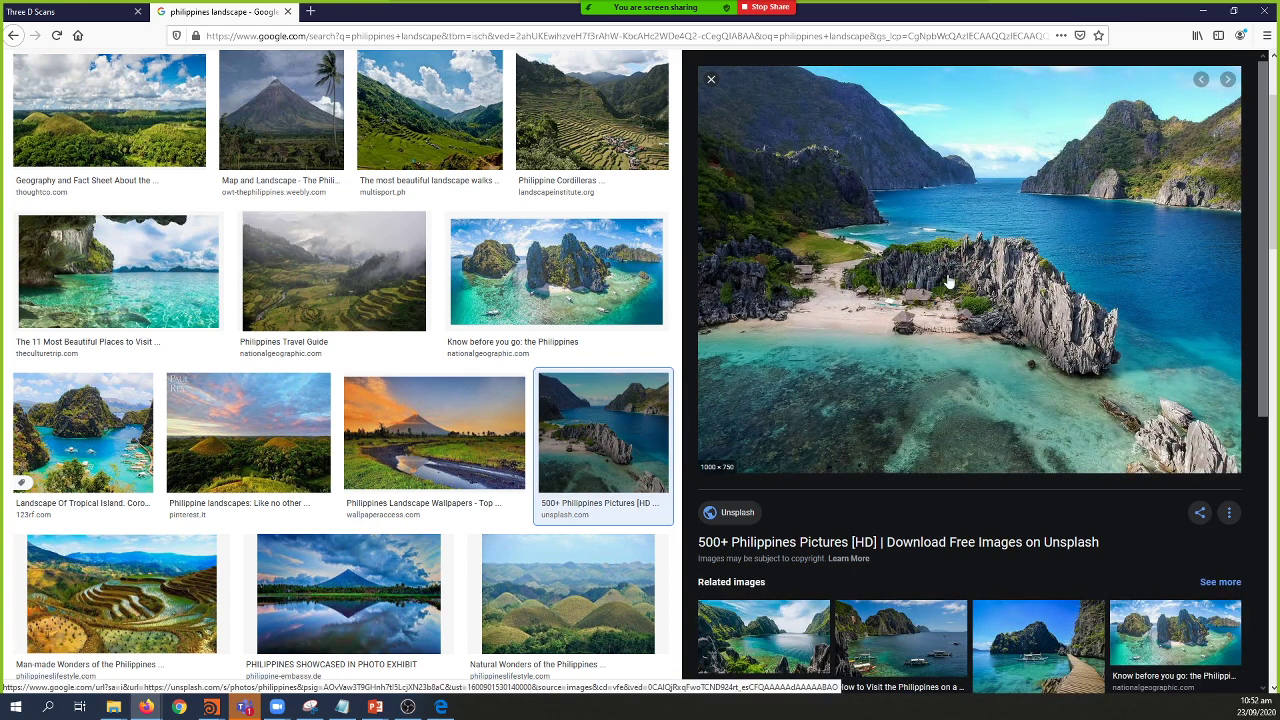
pyautogui.click(1200, 10)
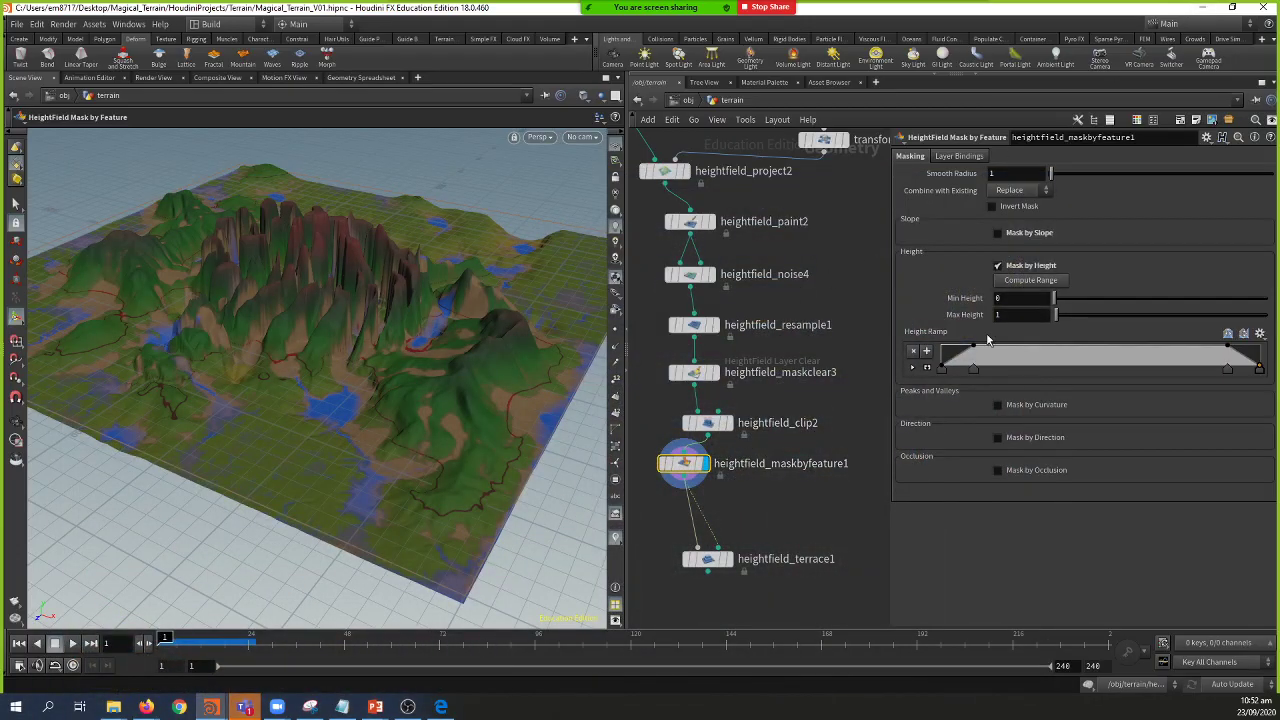
# Step: Tweak the height and curvature mask settings, then turn off both height and curvature masking
pyautogui.moveTo(1064, 318)
pyautogui.mouseDown()
pyautogui.moveTo(1063, 299)
pyautogui.moveTo(1047, 314)
pyautogui.mouseUp()
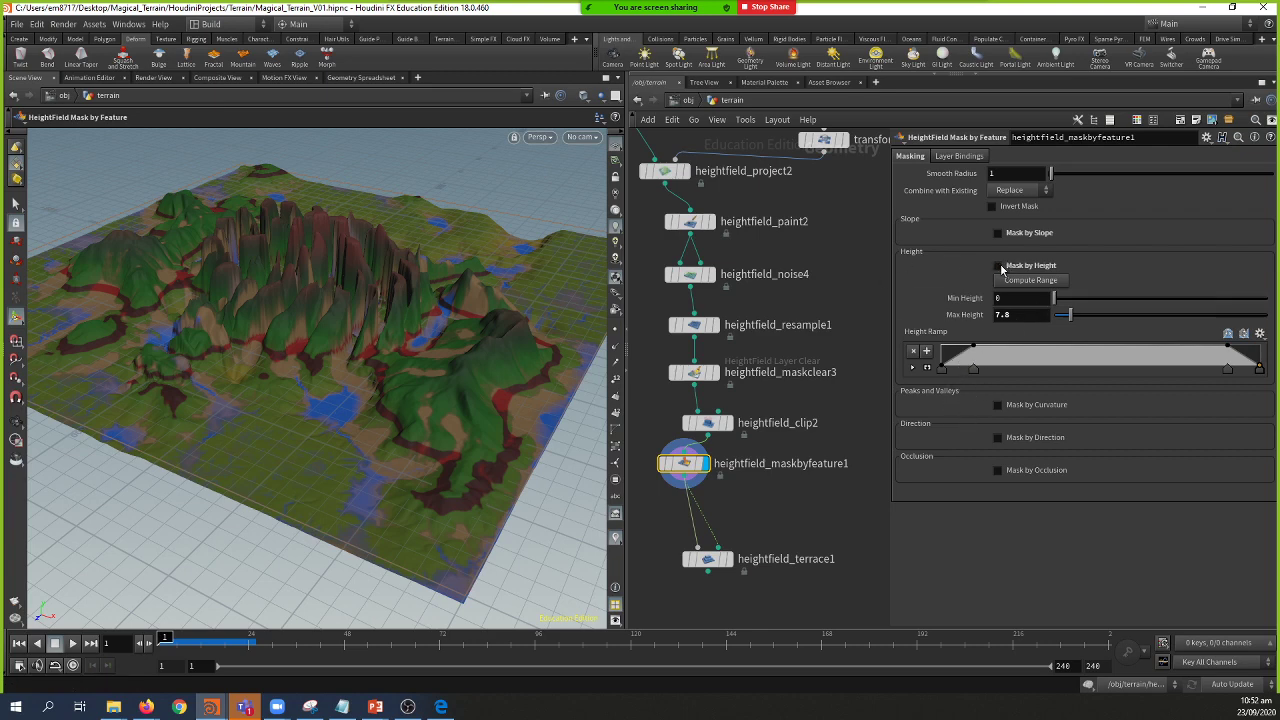
pyautogui.click(998, 266)
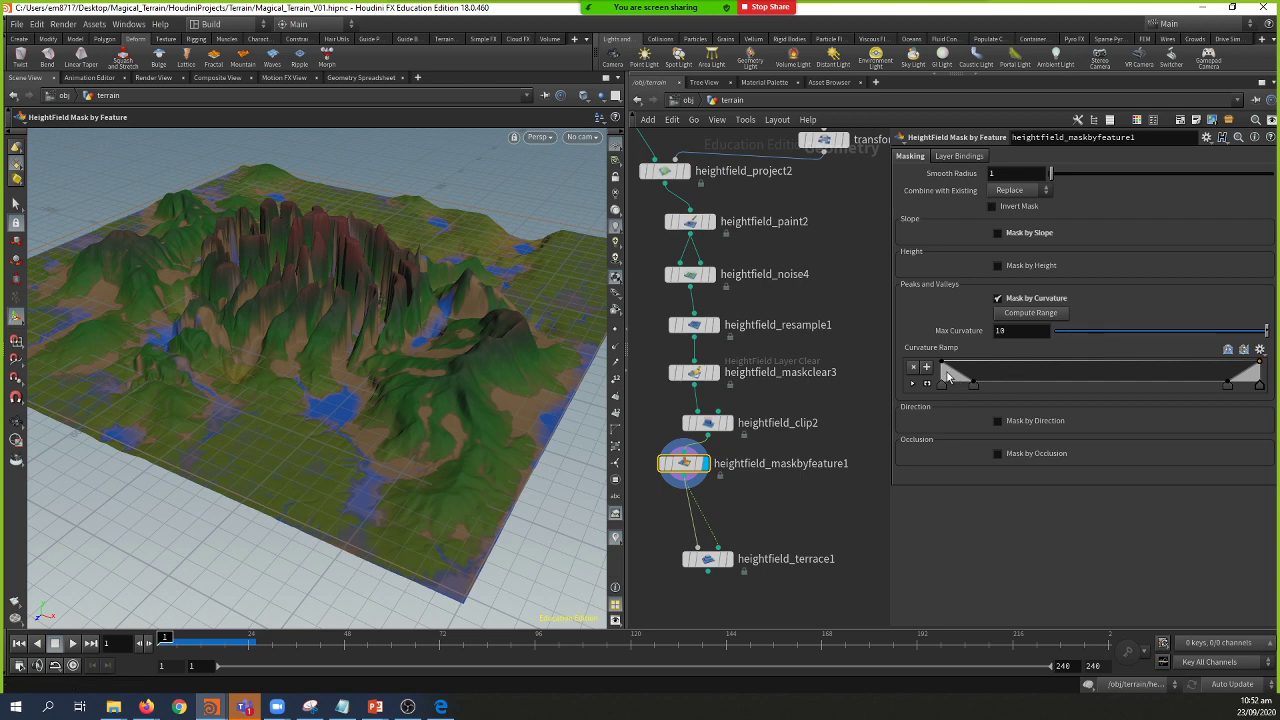
pyautogui.moveTo(975, 386); pyautogui.dragTo(1137, 387)
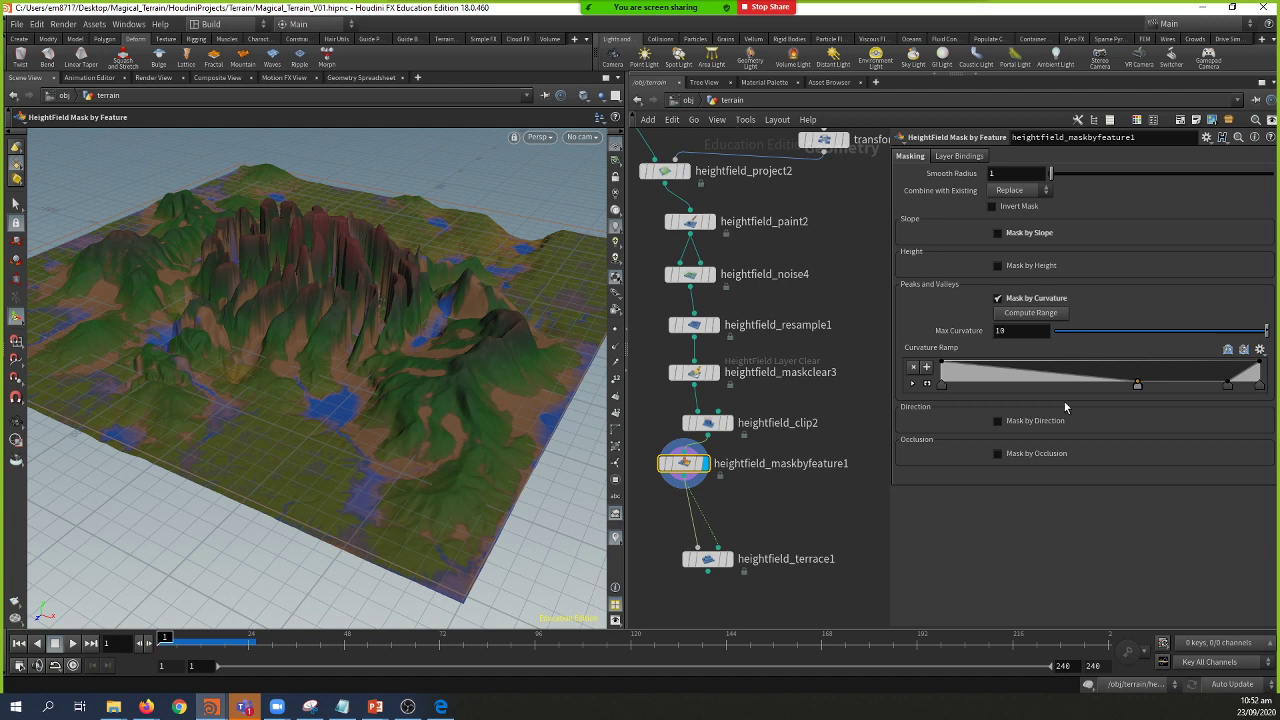
pyautogui.moveTo(1064, 402); pyautogui.dragTo(980, 398)
pyautogui.moveTo(1222, 398); pyautogui.dragTo(1074, 397)
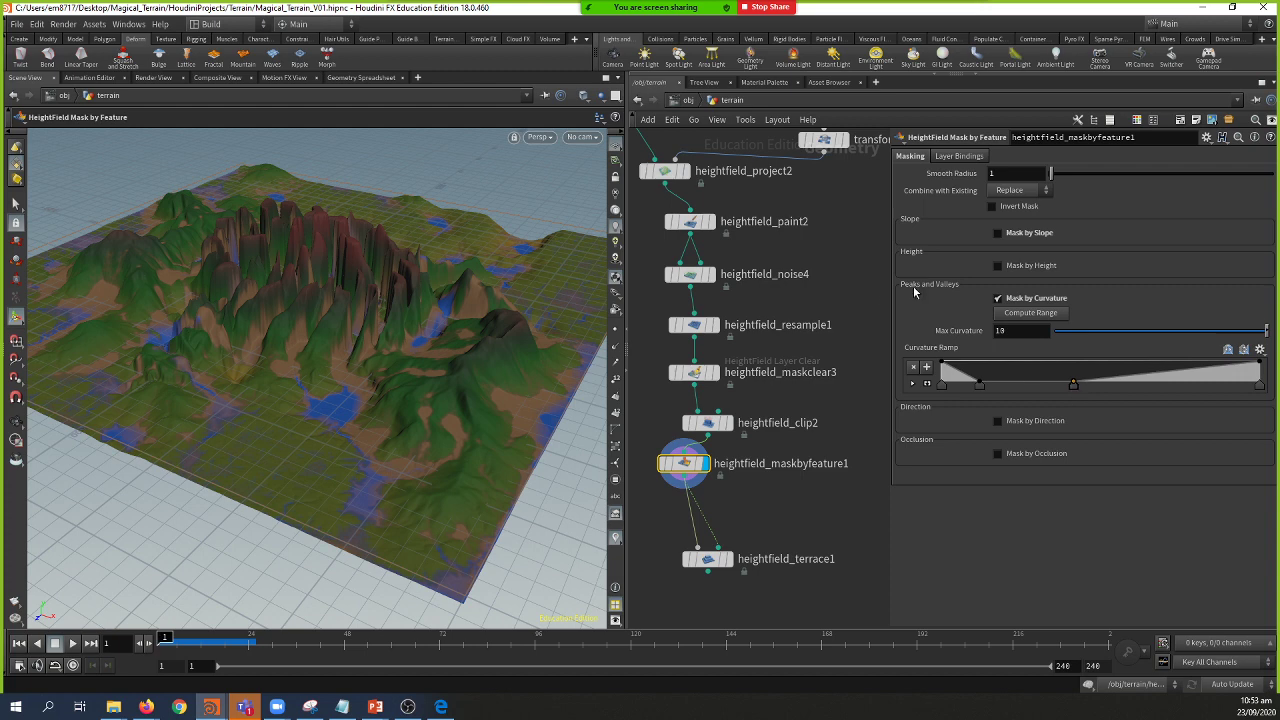
pyautogui.click(997, 298)
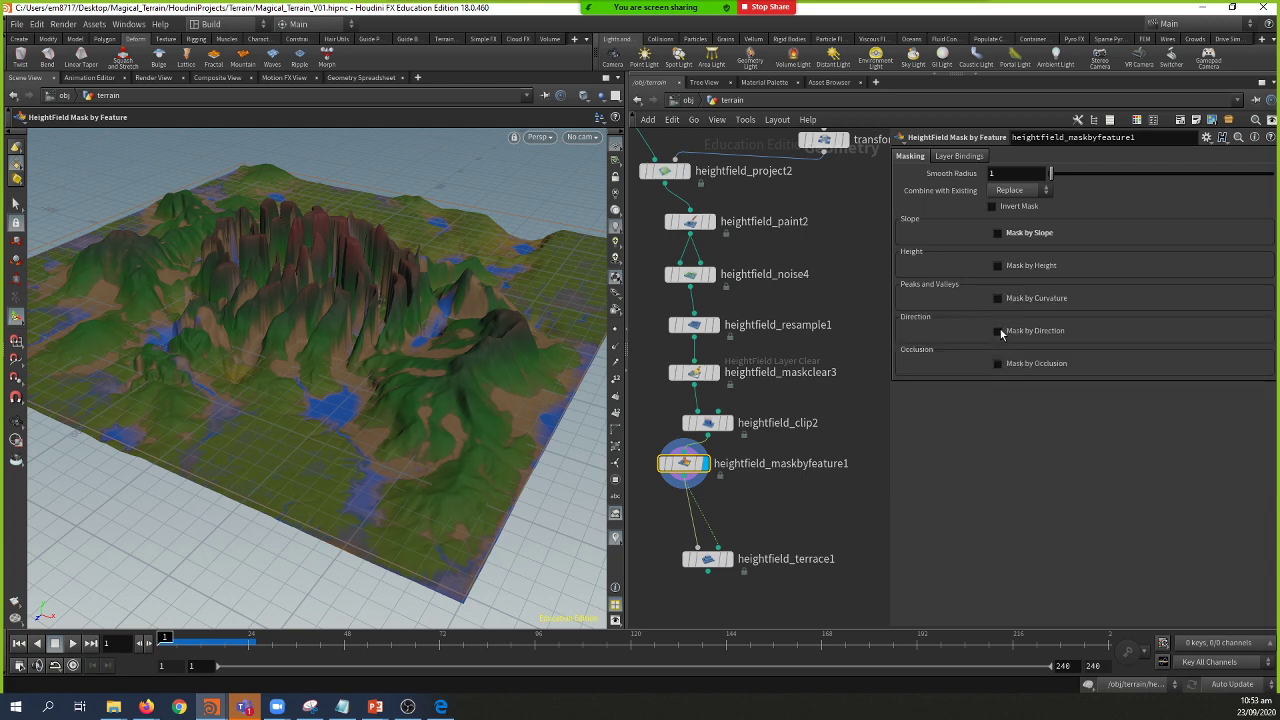
# Step: Enable Mask by Slope with the angle range set to 18.9–46.3 degrees
pyautogui.click(997, 232)
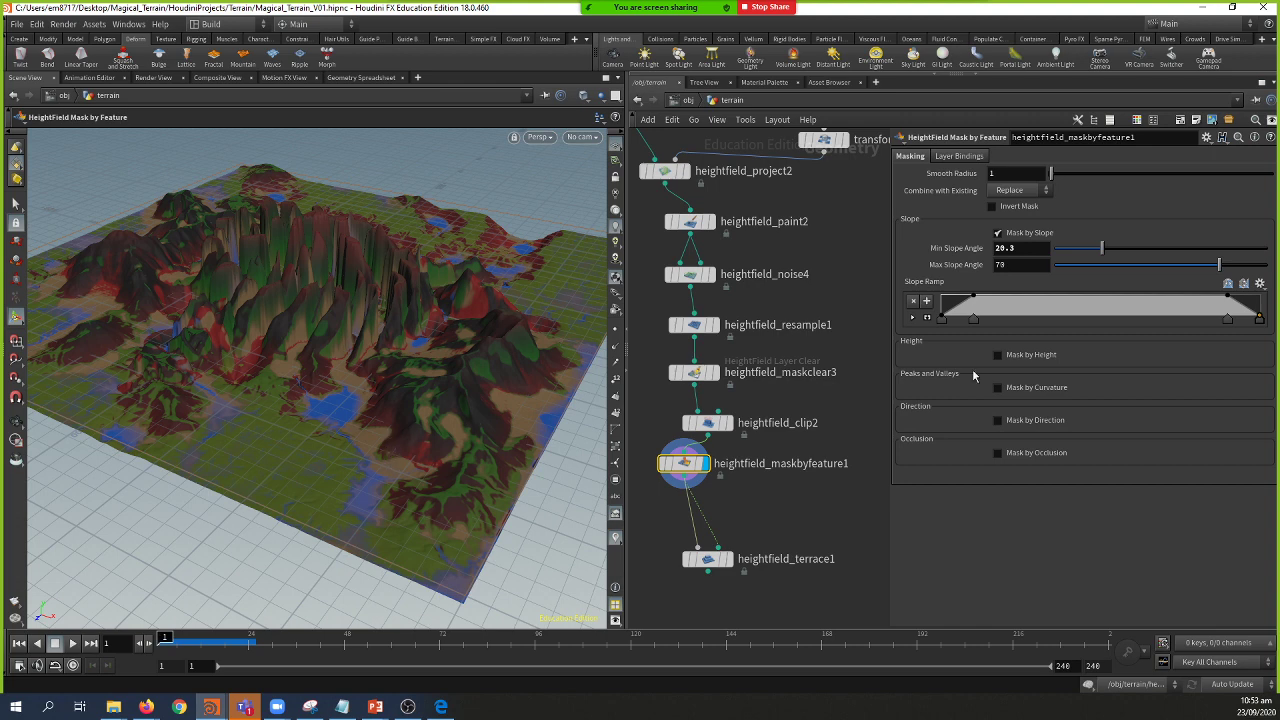
pyautogui.moveTo(1101, 248)
pyautogui.mouseDown()
pyautogui.moveTo(1082, 252)
pyautogui.moveTo(1113, 259)
pyautogui.mouseUp()
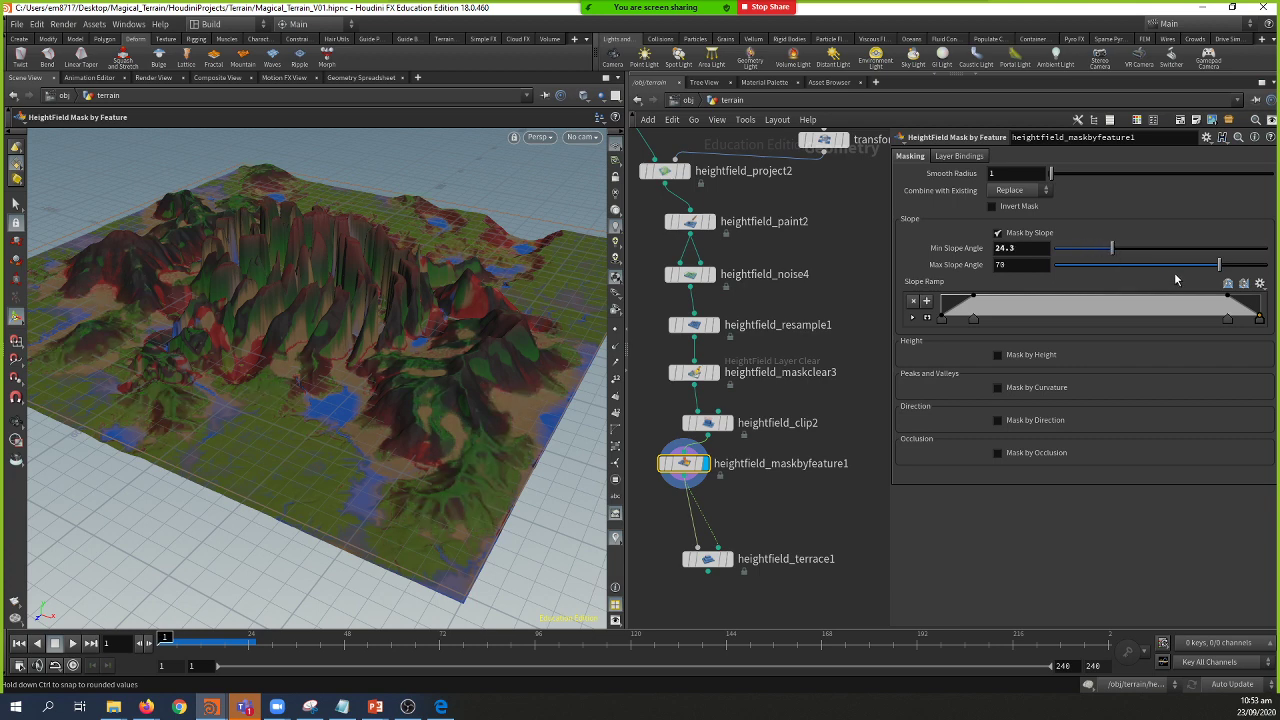
pyautogui.click(1185, 265)
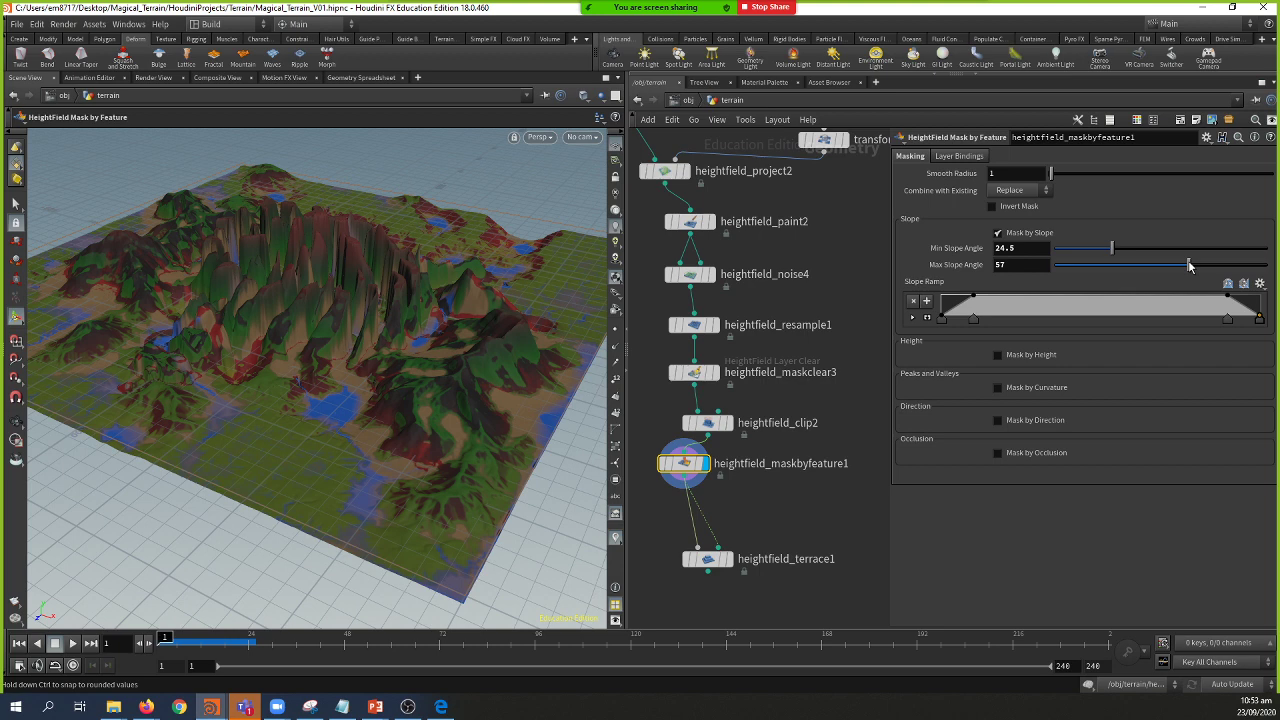
pyautogui.moveTo(1190, 266); pyautogui.dragTo(1099, 250)
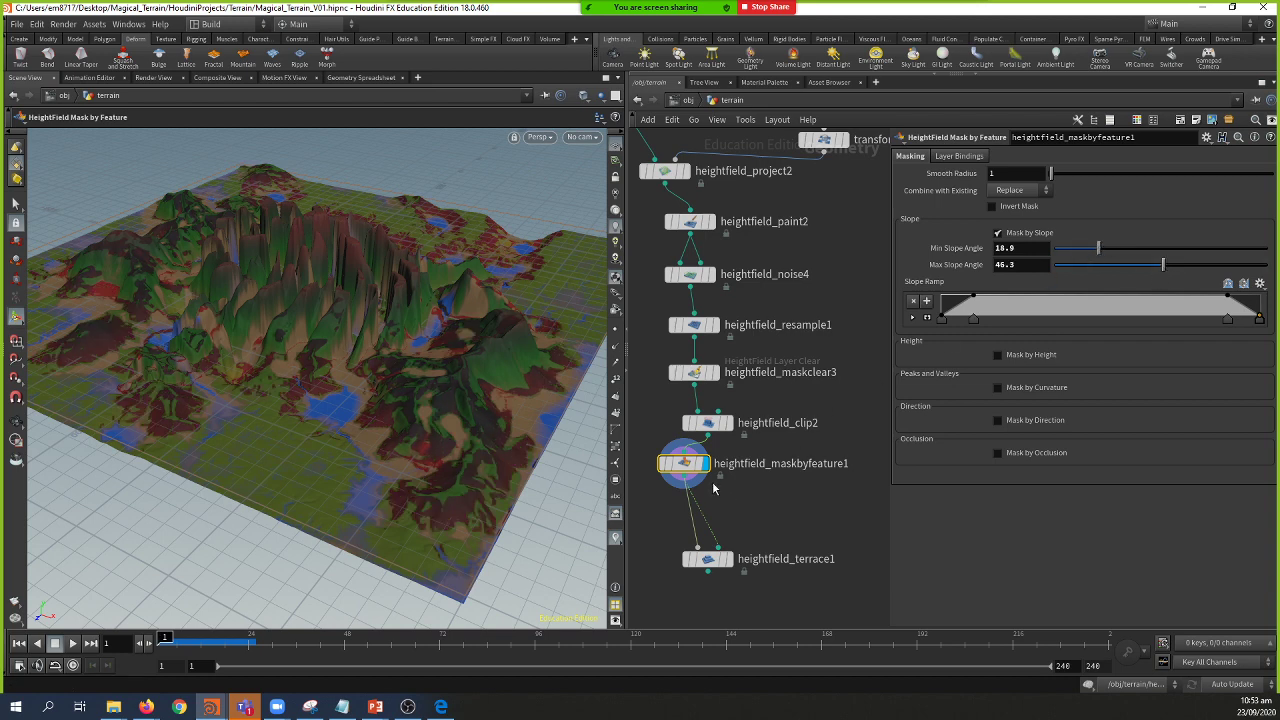
# Step: Display heightfield_terrace1 and orbit over the terraced mountains before returning to the slideshow
pyautogui.click(731, 559)
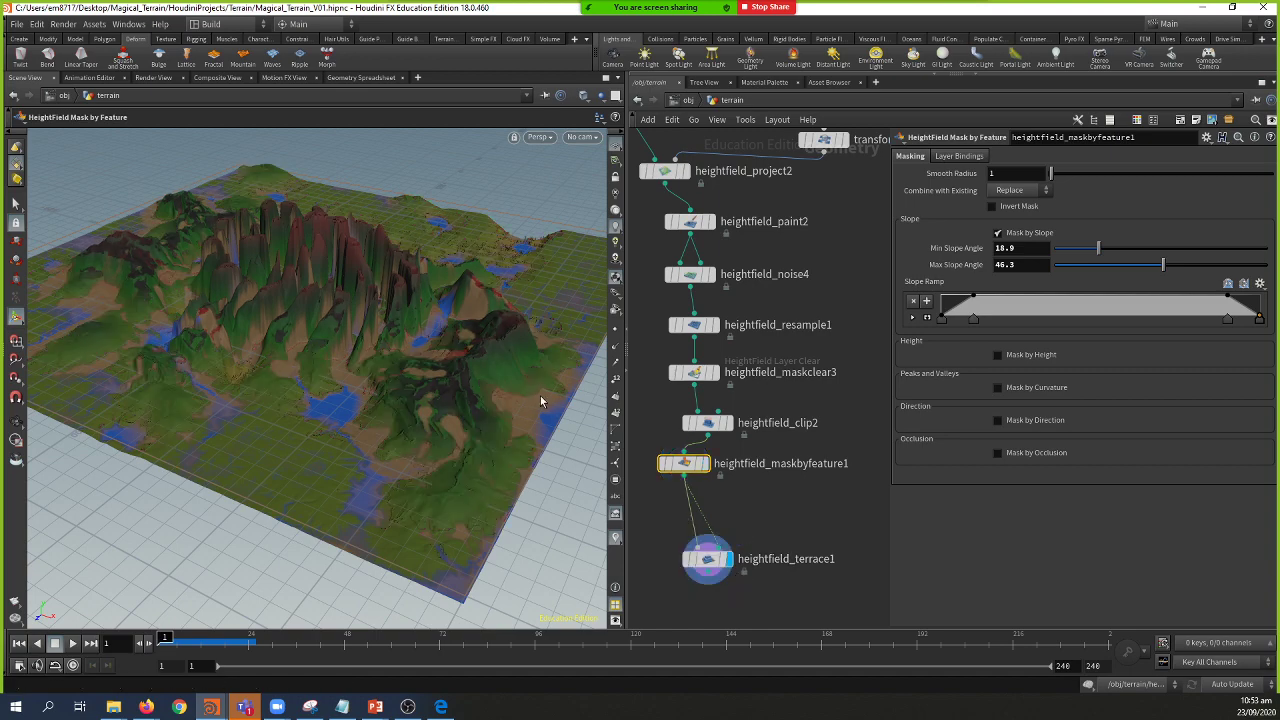
pyautogui.press('Escape')
pyautogui.moveTo(480, 449); pyautogui.dragTo(409, 420)
pyautogui.moveTo(297, 417); pyautogui.dragTo(251, 384)
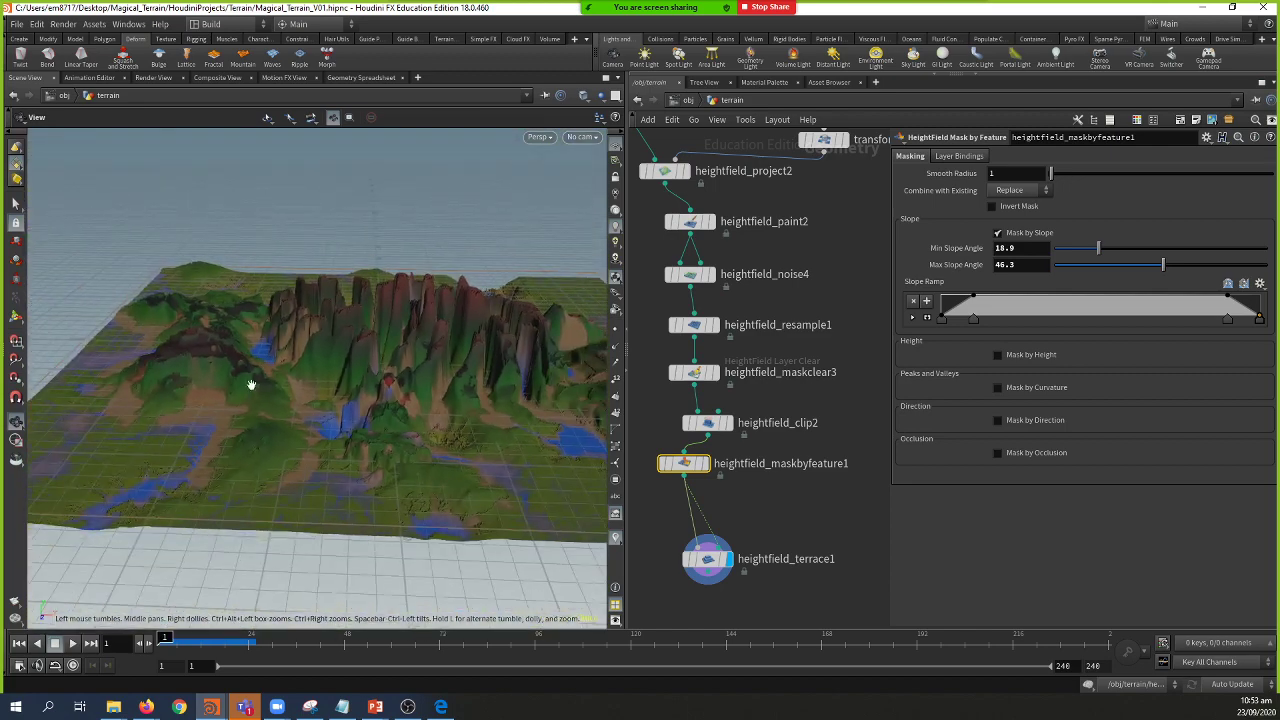
pyautogui.press('Escape')
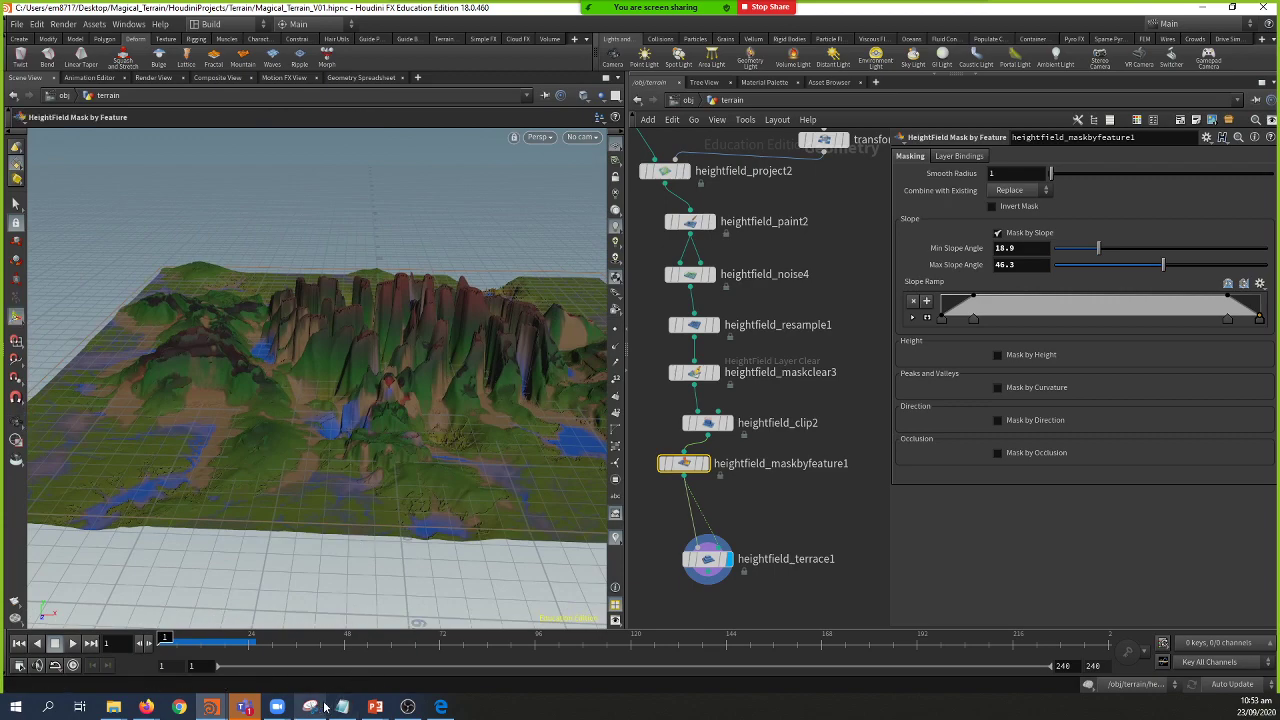
pyautogui.moveTo(375, 706)
pyautogui.click(378, 660)
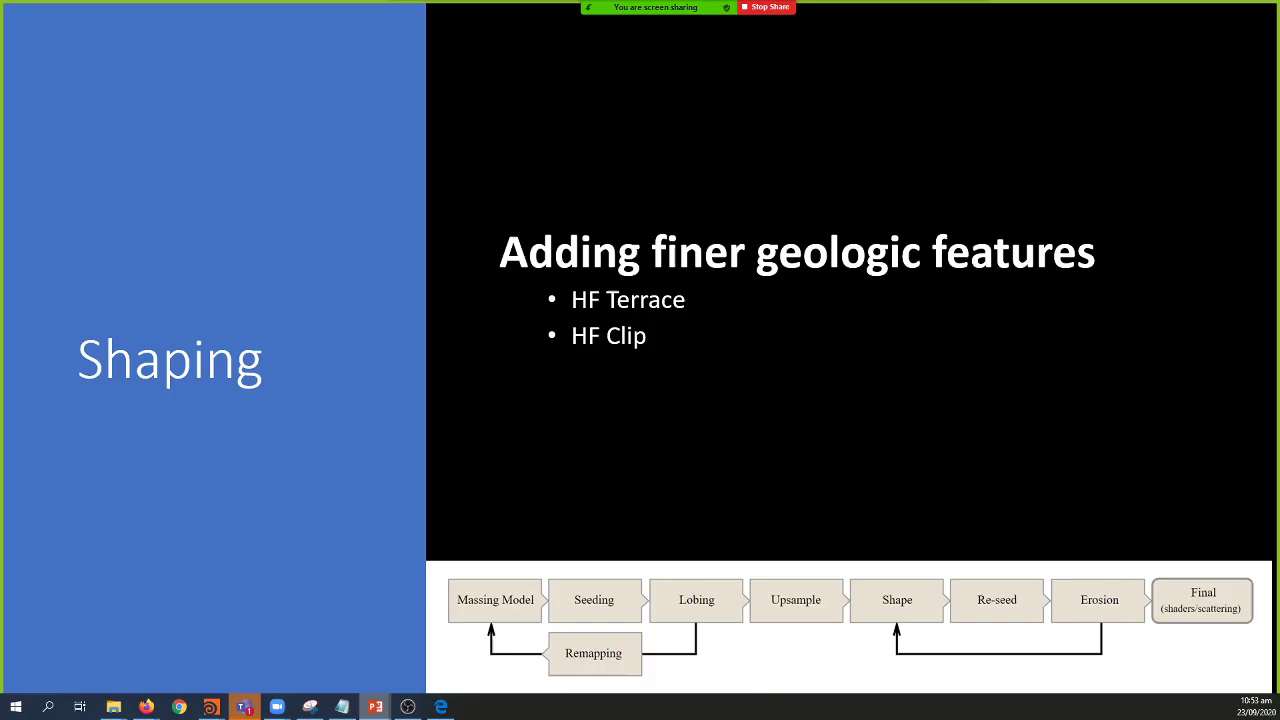
# Step: Advance past 'Re-seeding' to the 'Final Erosion' slide, then return to Houdini's heightfield_terrace1 network
pyautogui.click(573, 533)
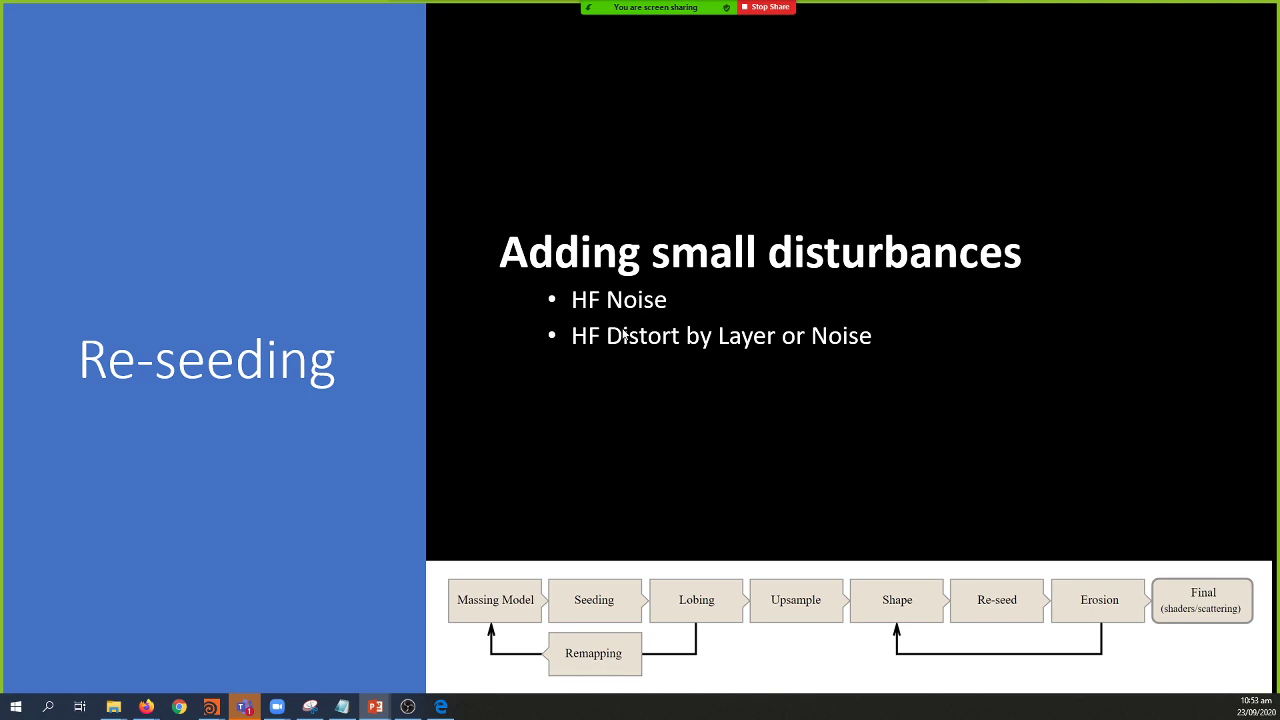
pyautogui.click(623, 335)
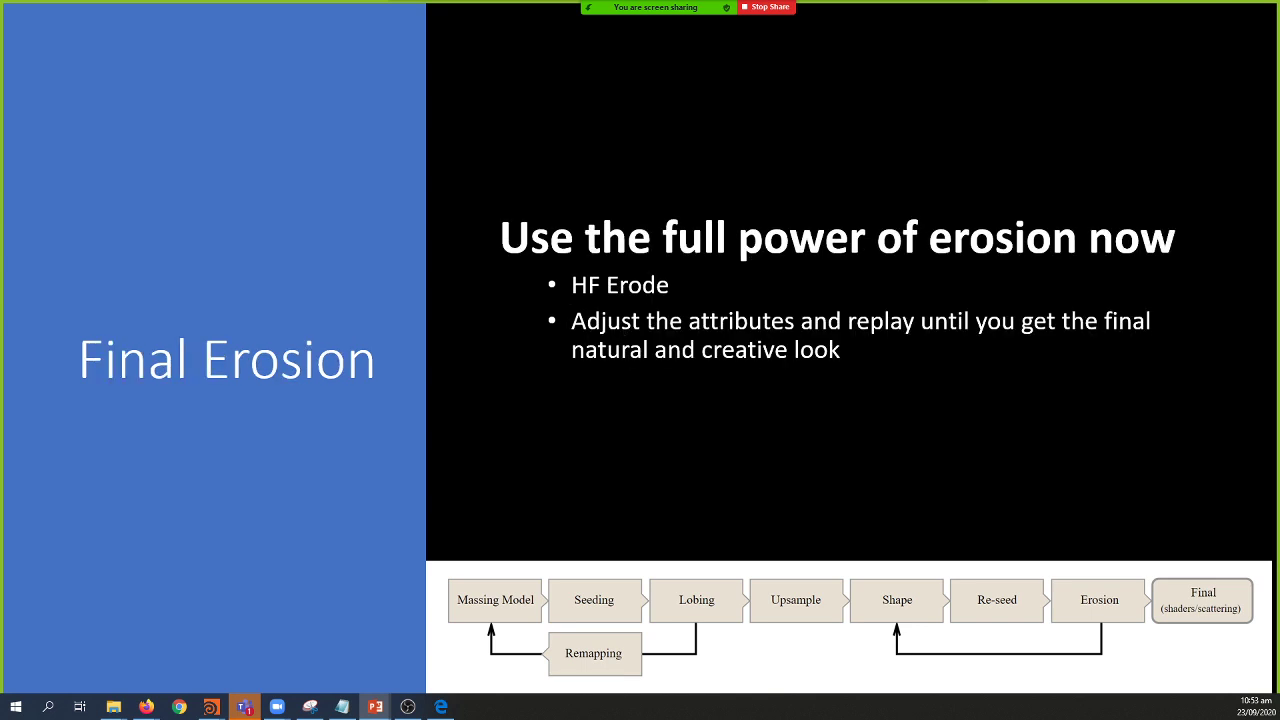
pyautogui.hotkey('alt', 'Tab')
pyautogui.moveTo(706, 553); pyautogui.dragTo(749, 487, button='middle')
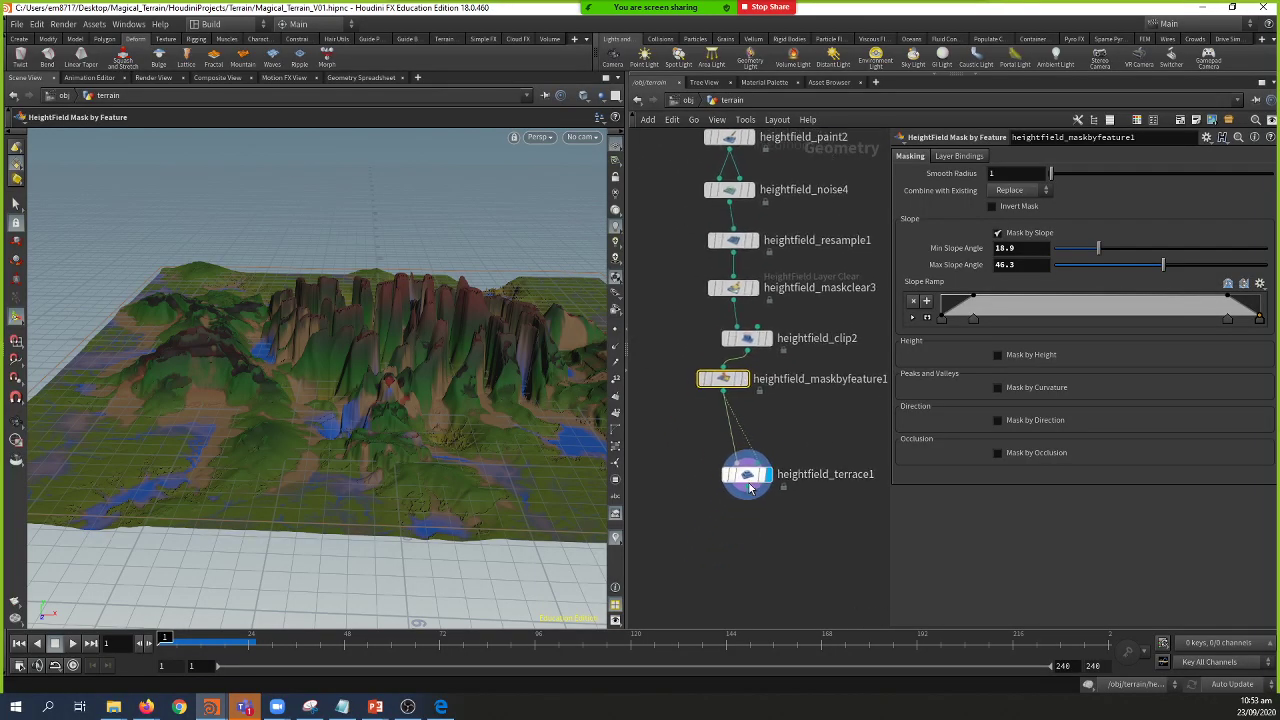
# Step: Add a HeightField Erode node, heightfield_erode2, wired below heightfield_terrace1
pyautogui.moveTo(749, 487); pyautogui.dragTo(741, 454)
pyautogui.click(739, 462)
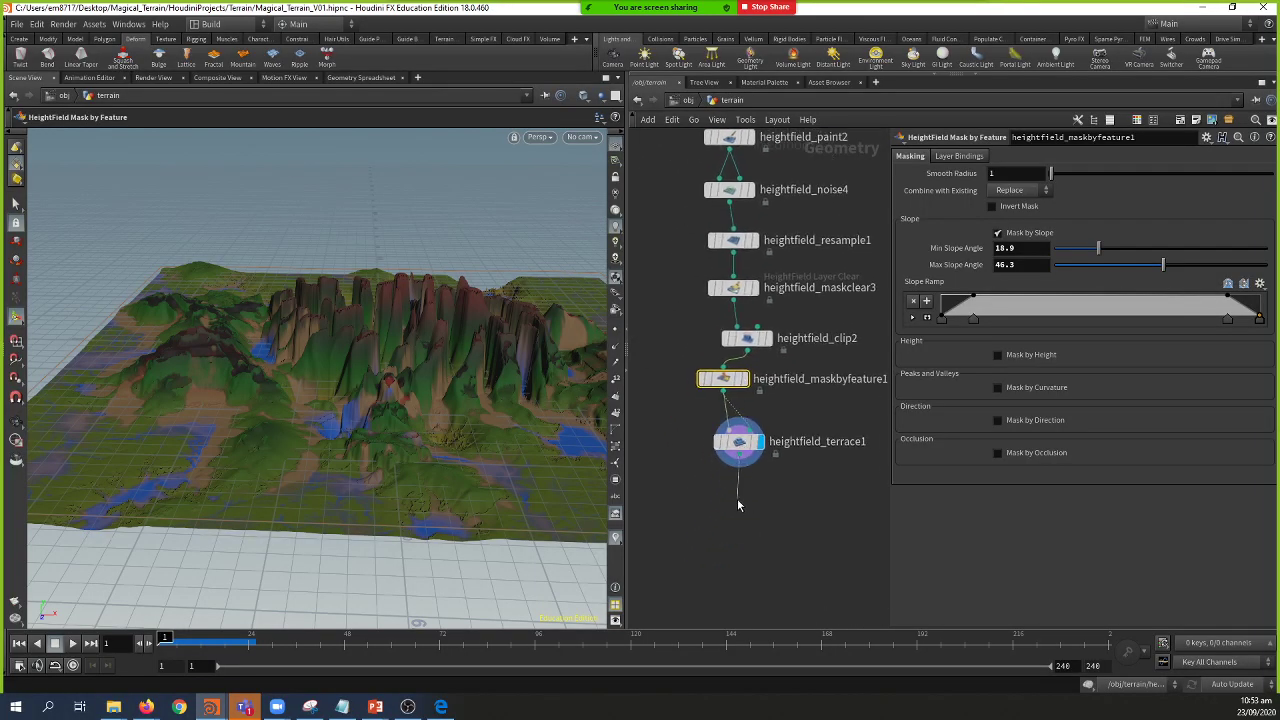
pyautogui.click(738, 505)
pyautogui.write('erod')
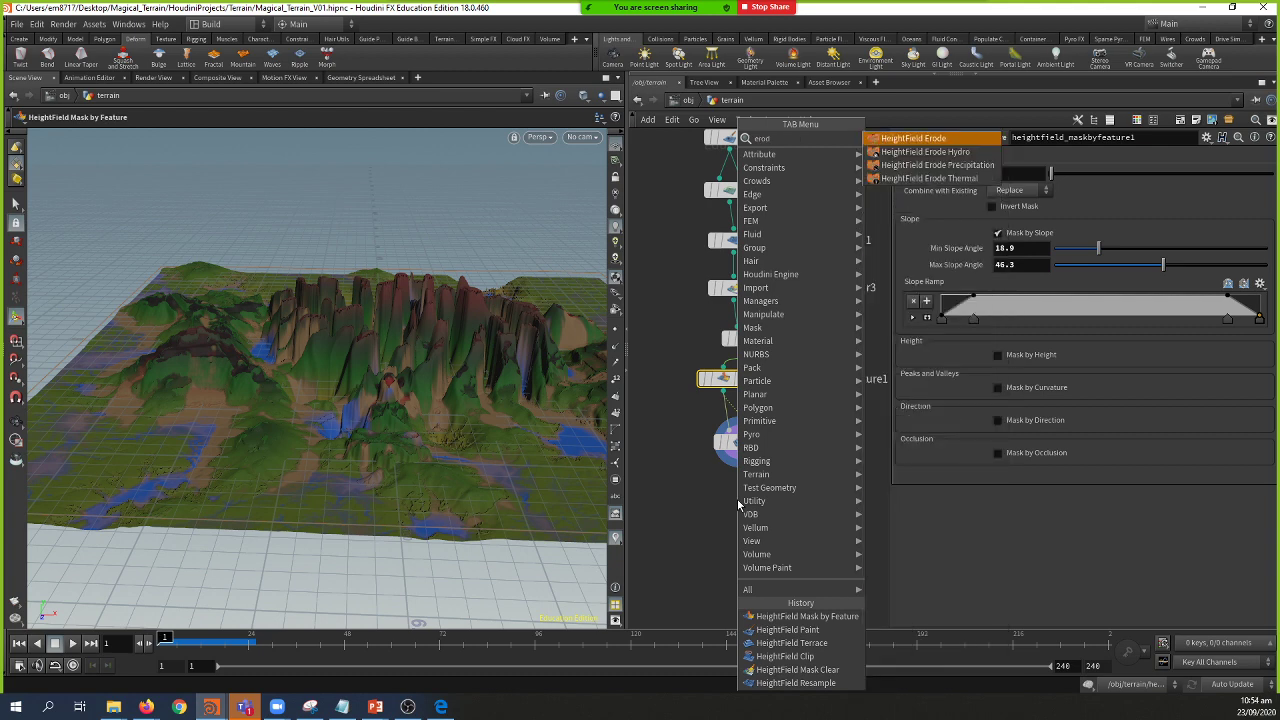
pyautogui.press('Escape')
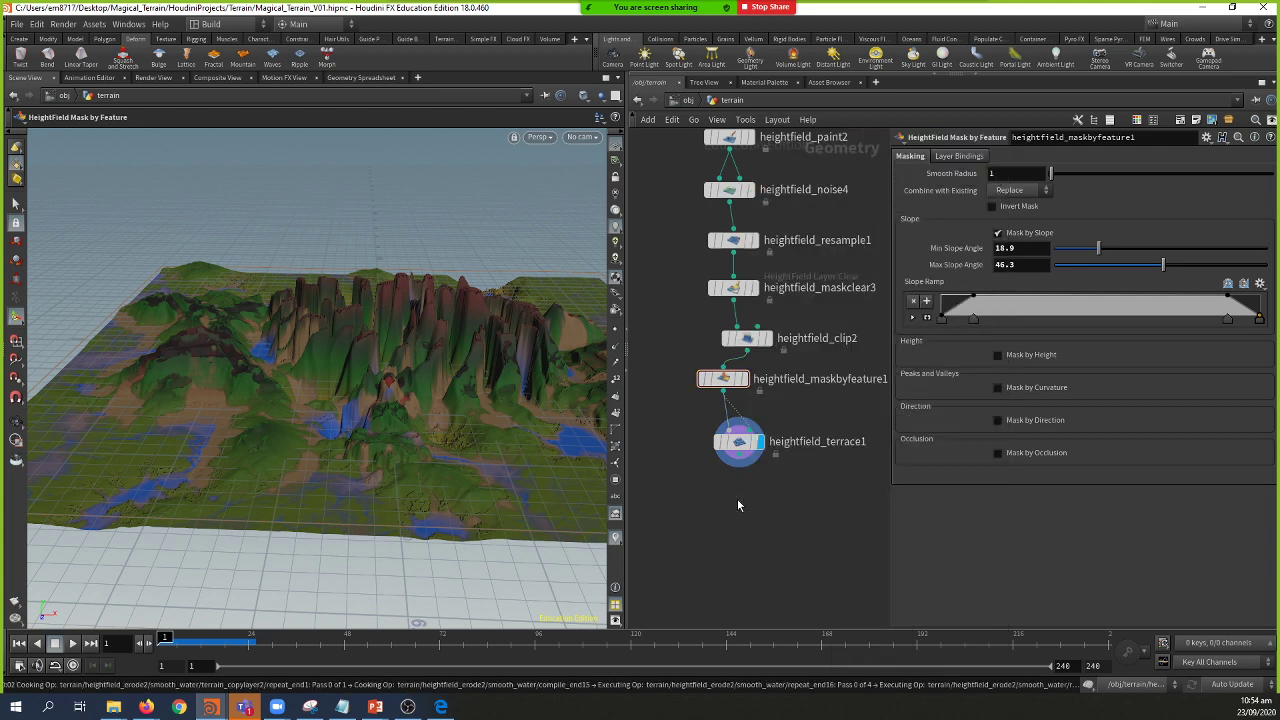
pyautogui.click(737, 505)
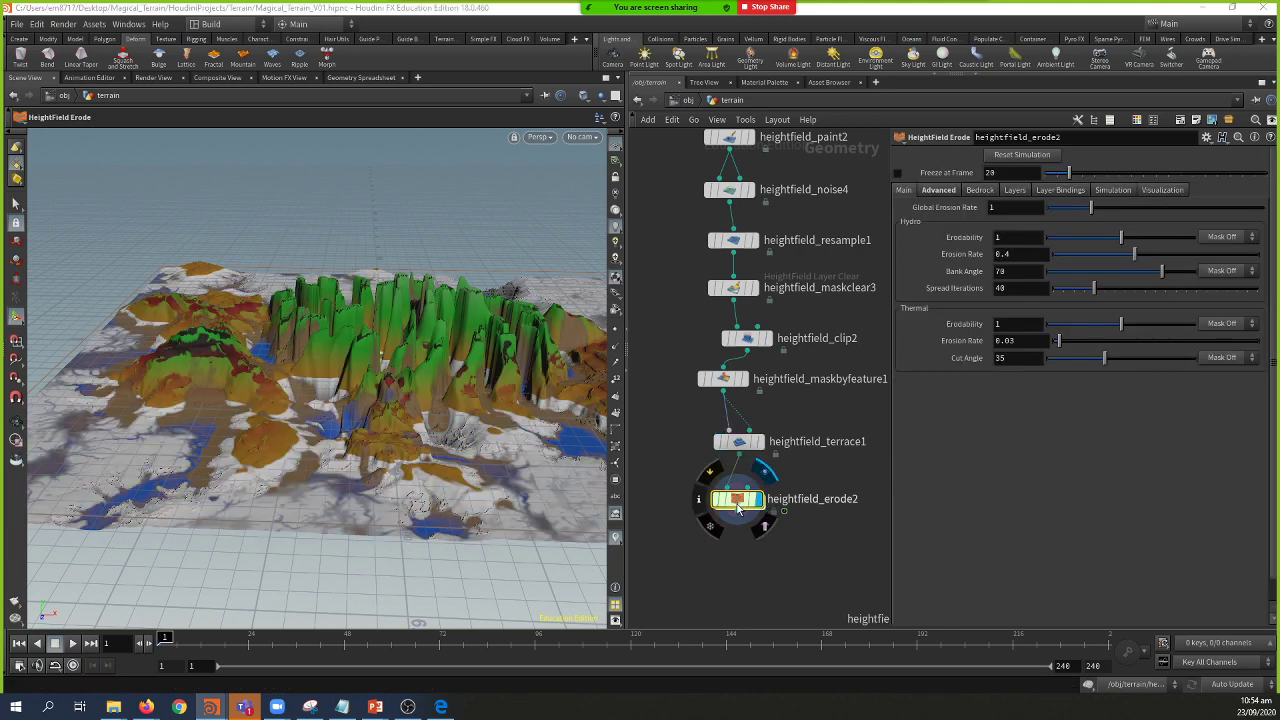
pyautogui.moveTo(762, 505); pyautogui.dragTo(764, 533)
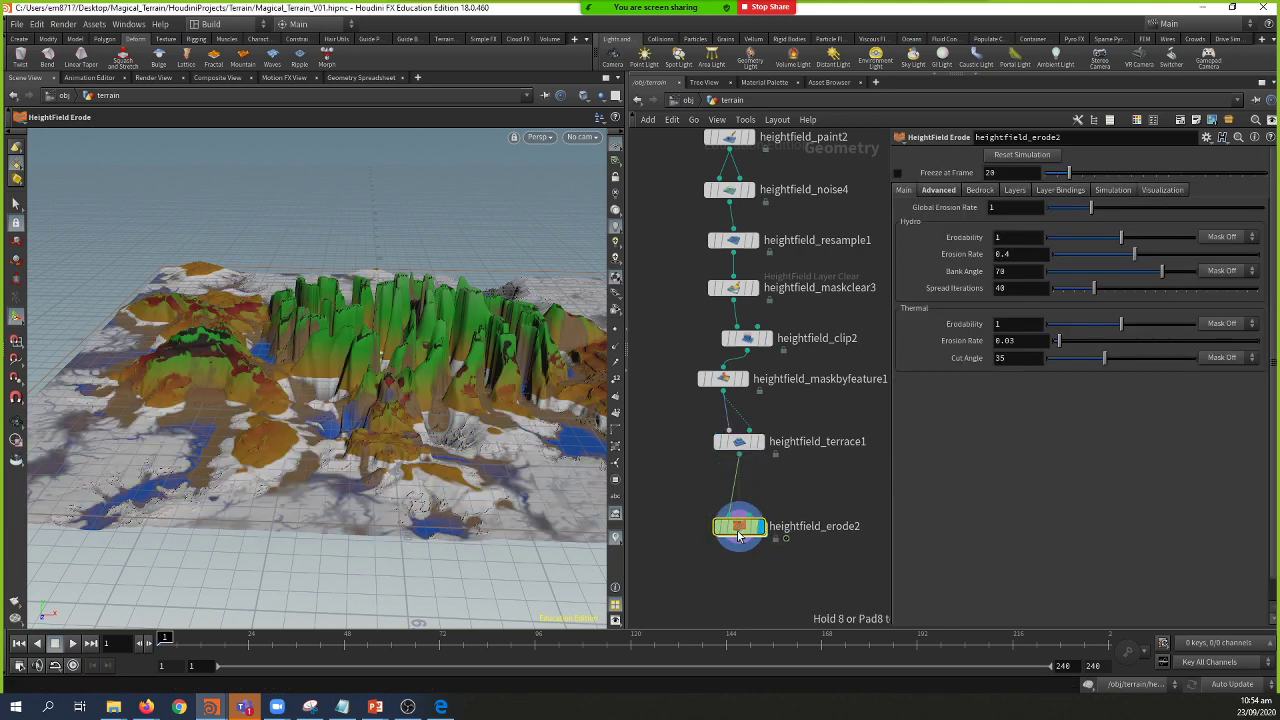
# Step: Compute the erode node's height colour range (-77.1782 to 115.296) and inspect the recoloured terrain
pyautogui.click(1150, 192)
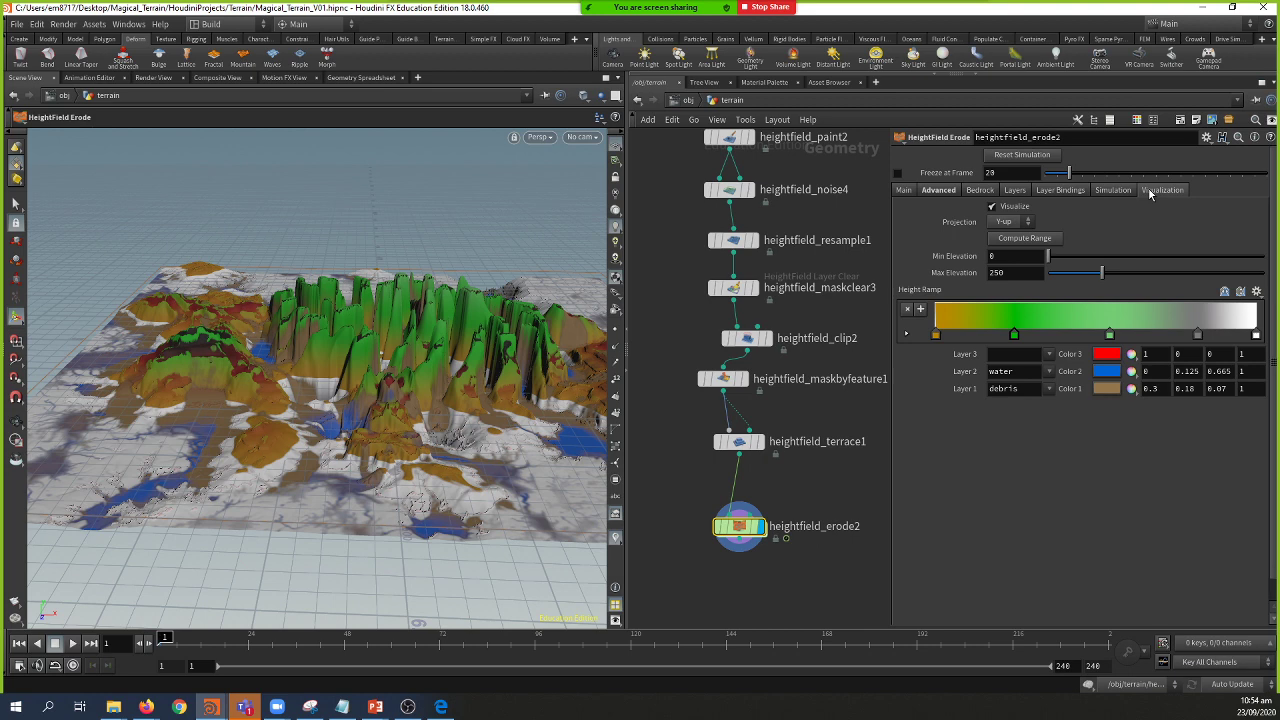
pyautogui.click(1022, 240)
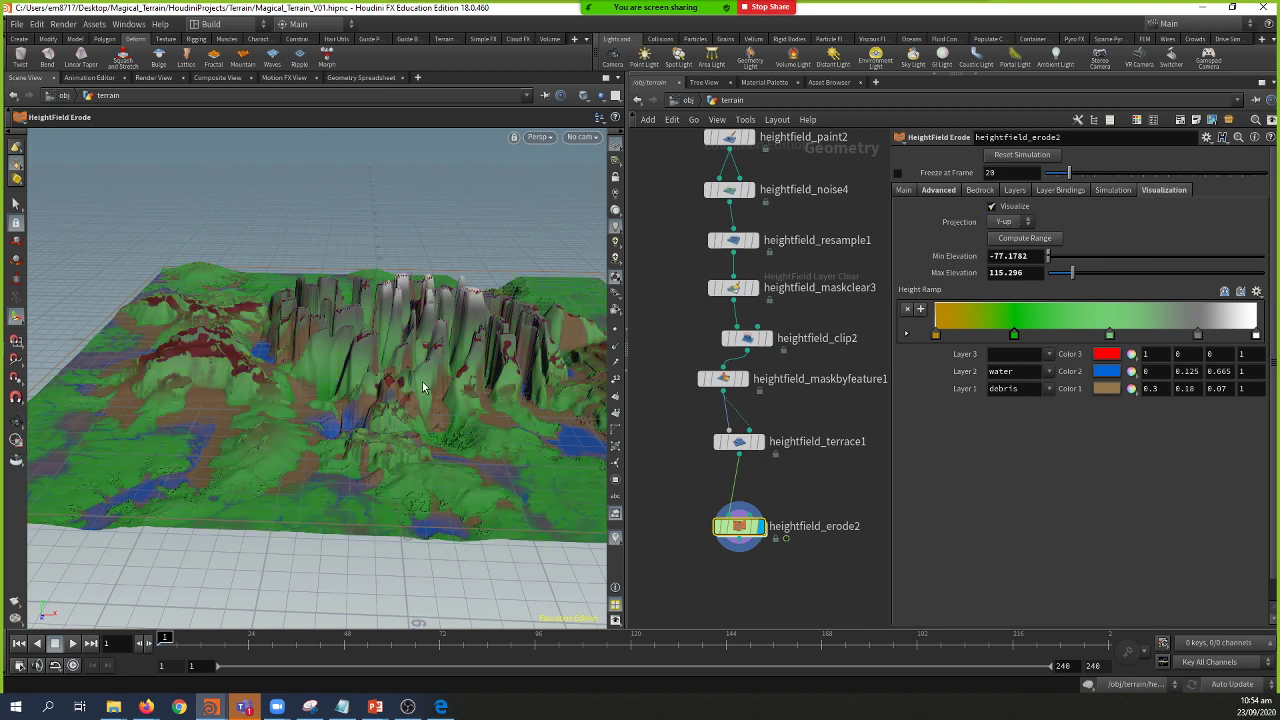
pyautogui.press('Escape')
pyautogui.moveTo(447, 375); pyautogui.dragTo(474, 414)
pyautogui.press('Return')
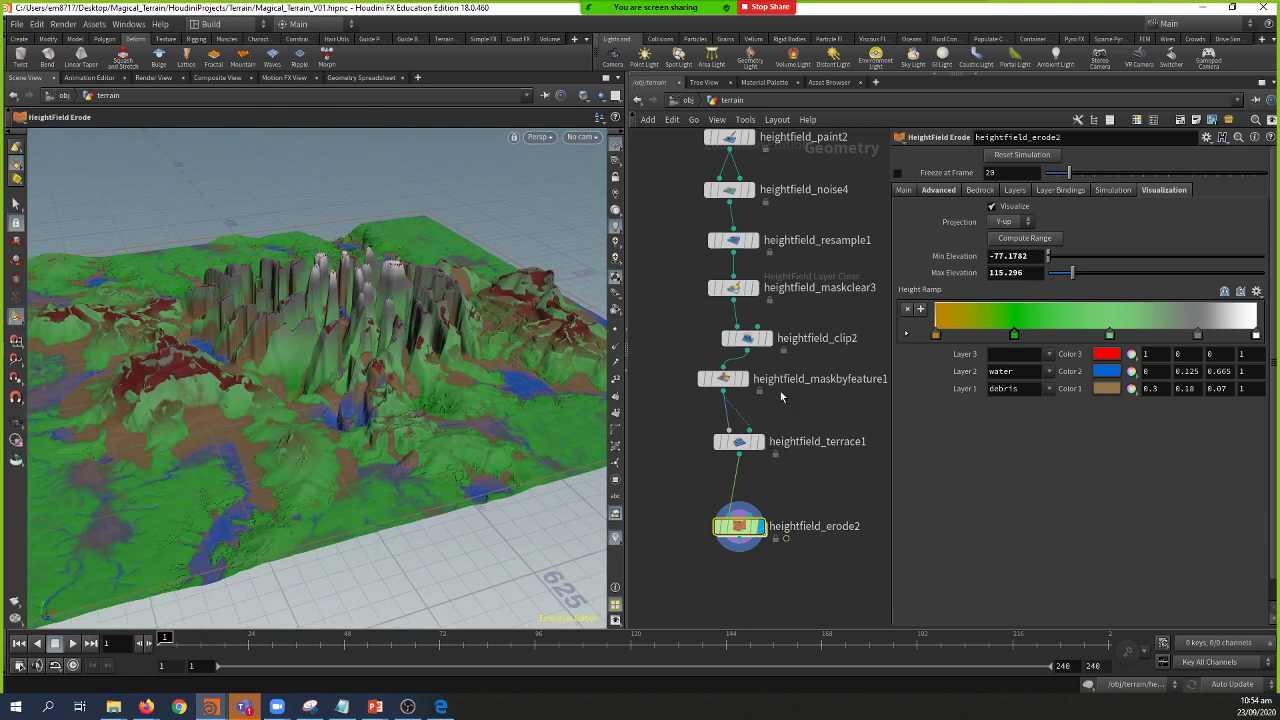
# Step: Select and copy the heightfield_maskclear3 node
pyautogui.moveTo(739, 446); pyautogui.dragTo(738, 435)
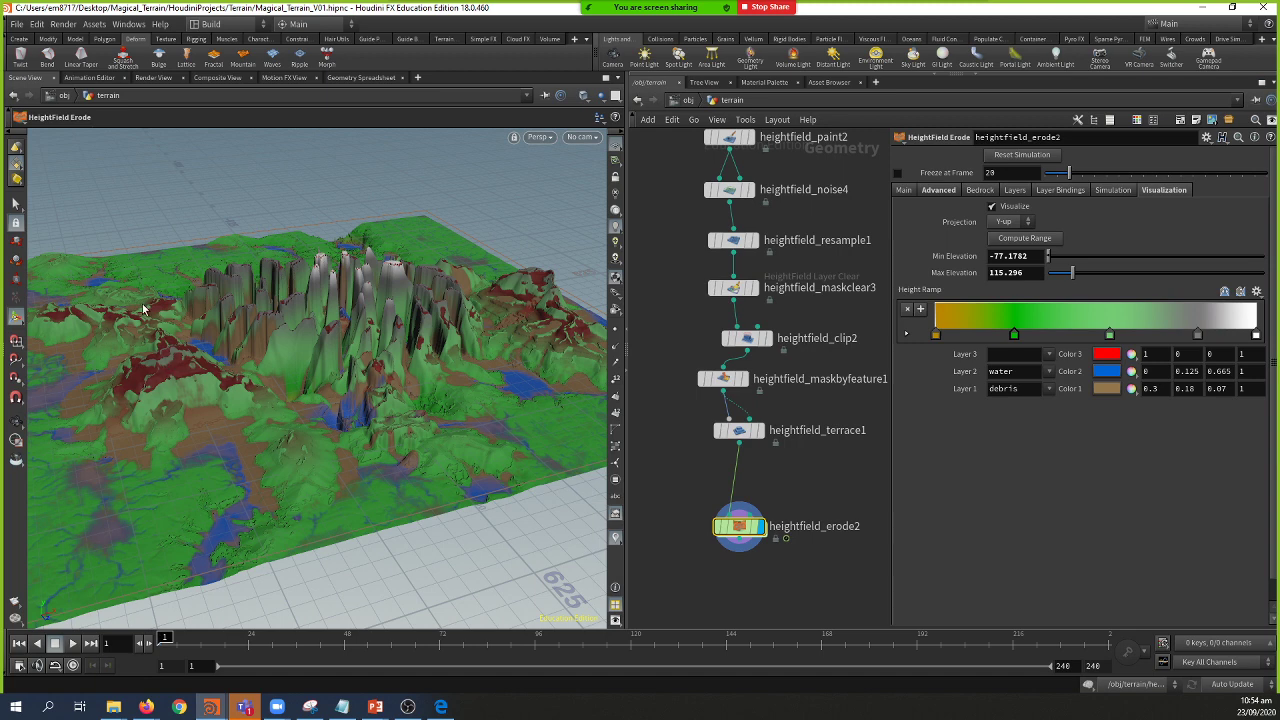
pyautogui.moveTo(757, 343)
pyautogui.click(734, 289)
pyautogui.hotkey('ctrl', 'c')
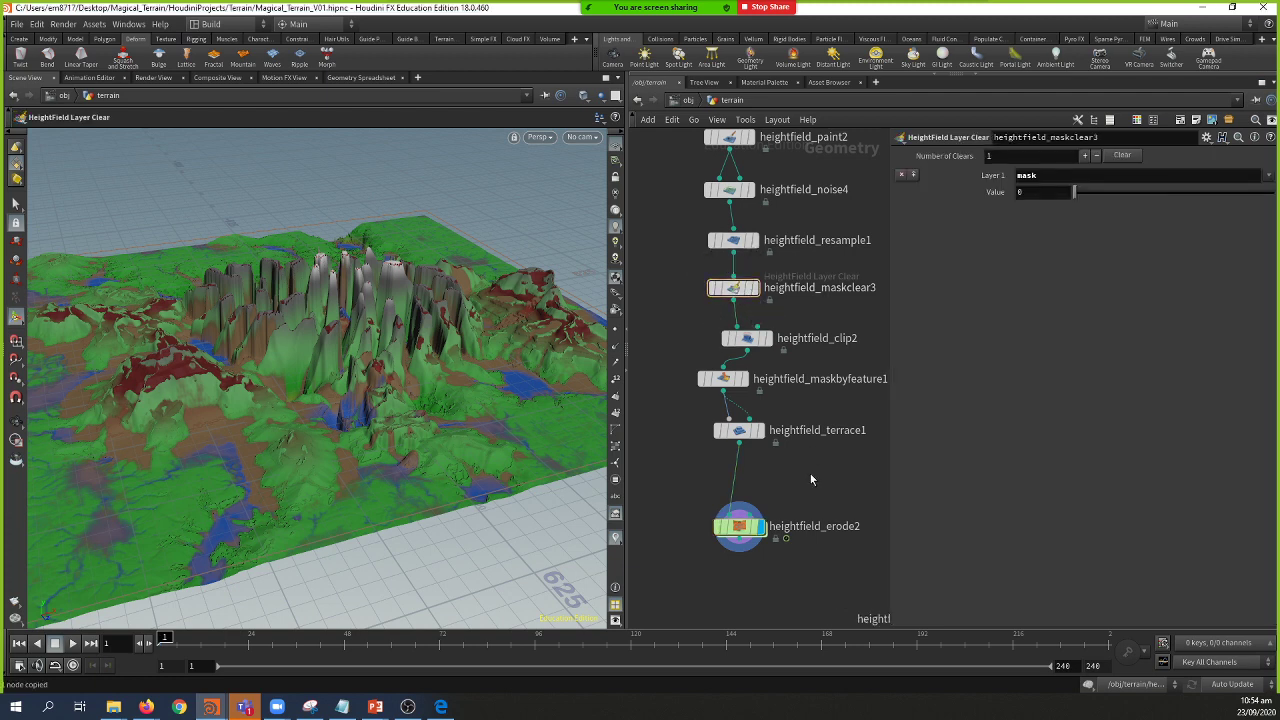
# Step: Paste heightfield_maskclear4 onto the terrace1–erode2 wire, then select erode2 and orbit the whole heightfield
pyautogui.hotkey('ctrl', 'v')
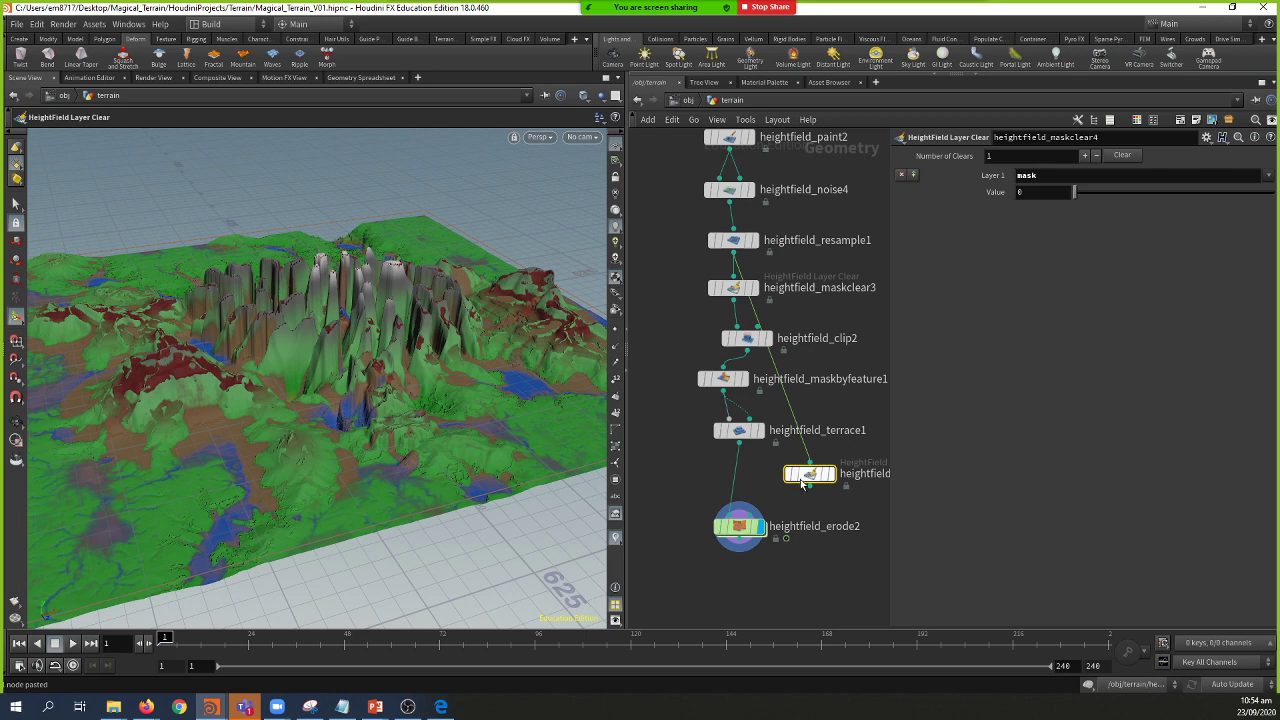
pyautogui.moveTo(810, 473); pyautogui.dragTo(741, 480)
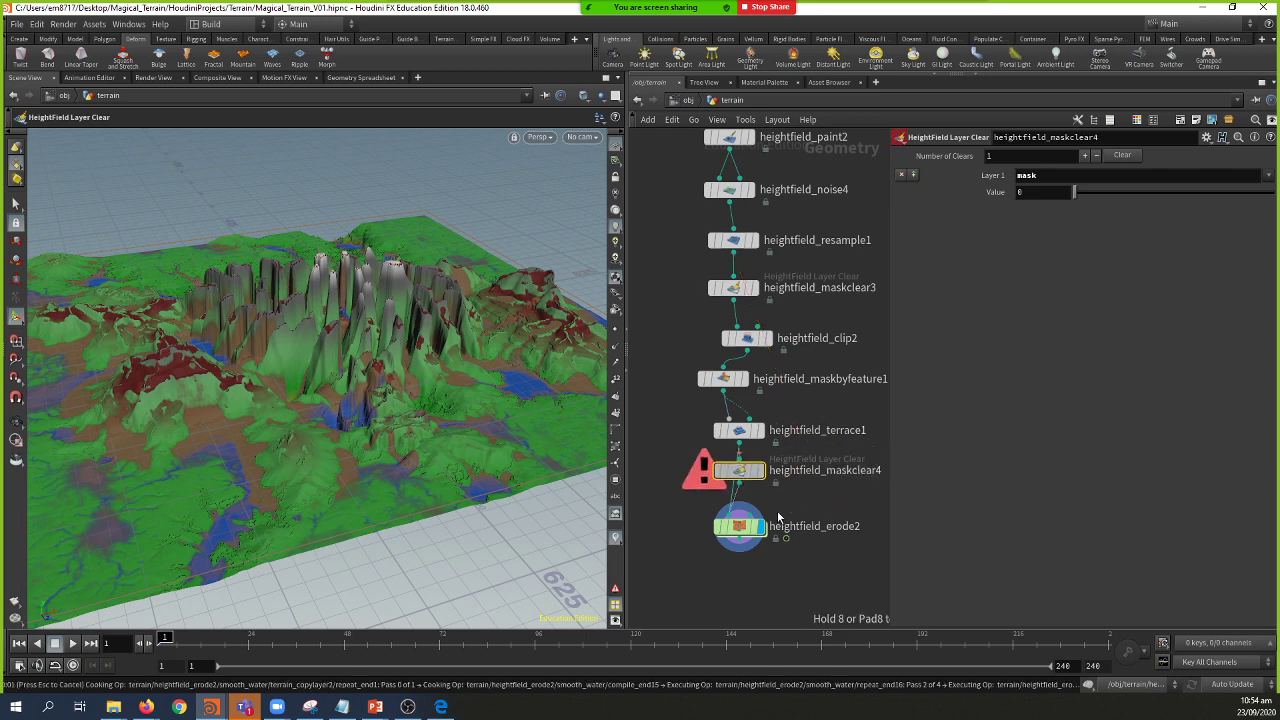
pyautogui.click(745, 531)
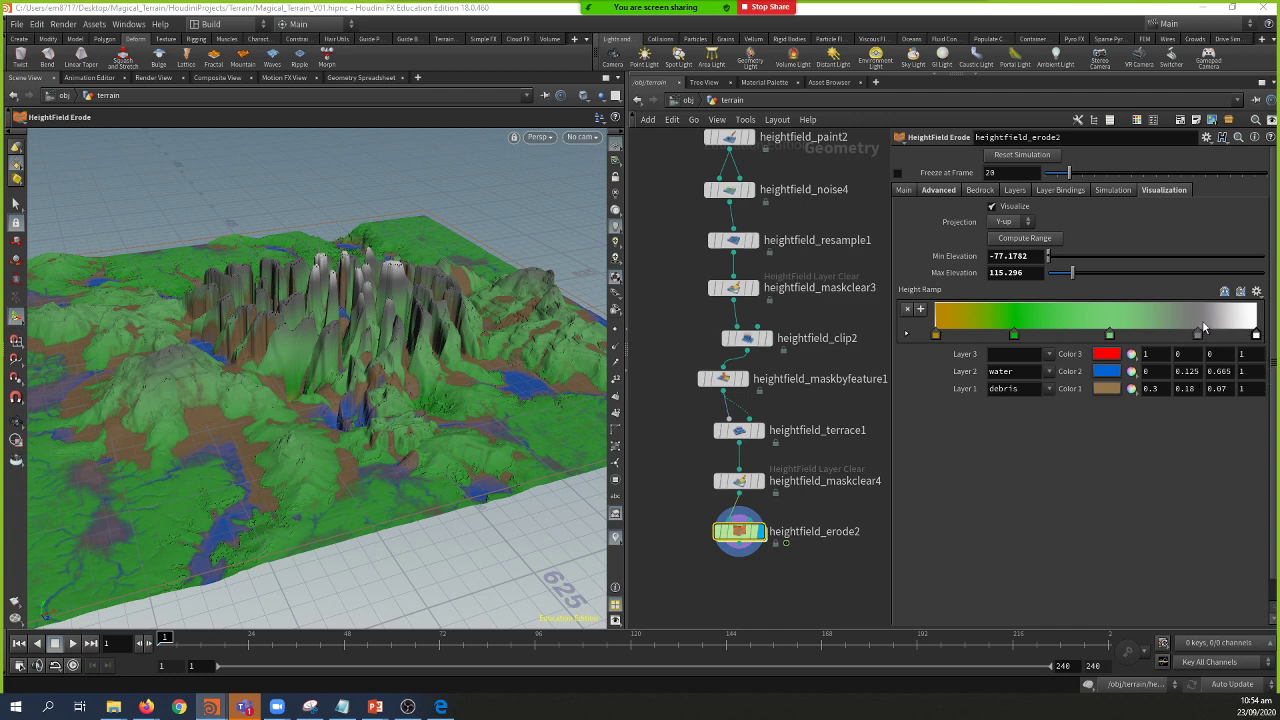
pyautogui.moveTo(462, 327); pyautogui.dragTo(352, 398)
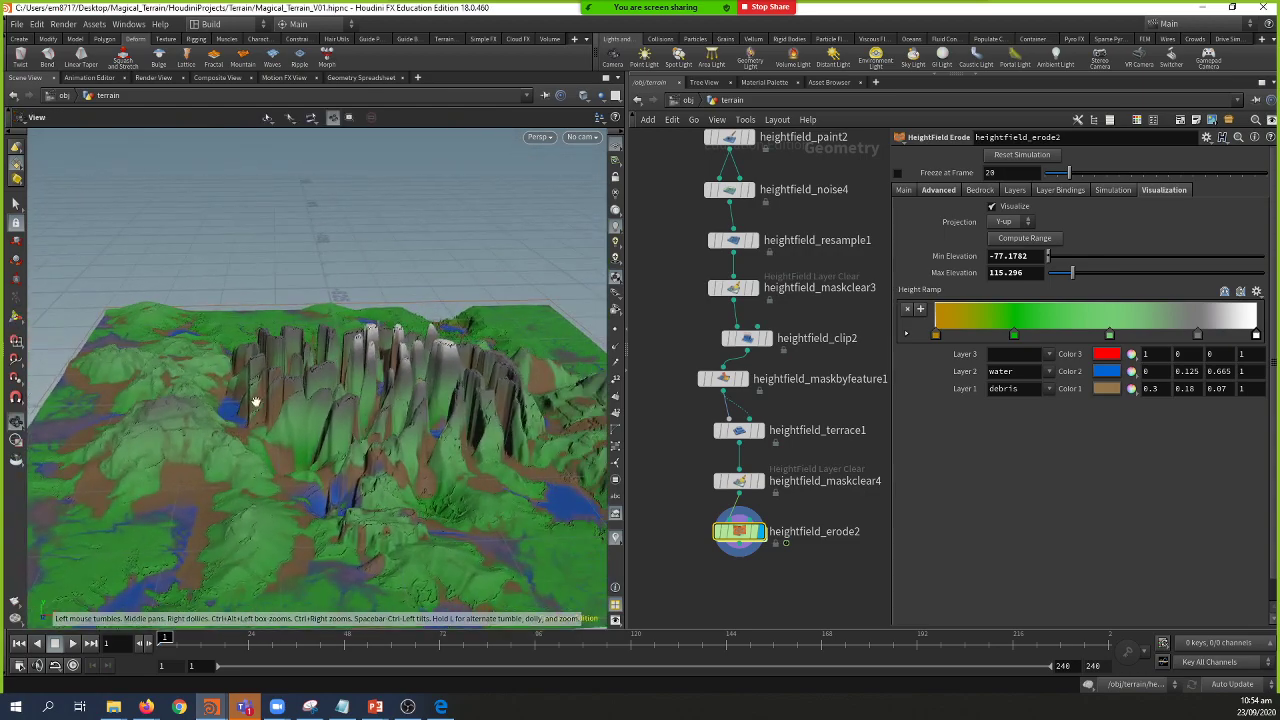
pyautogui.moveTo(204, 399); pyautogui.dragTo(431, 420)
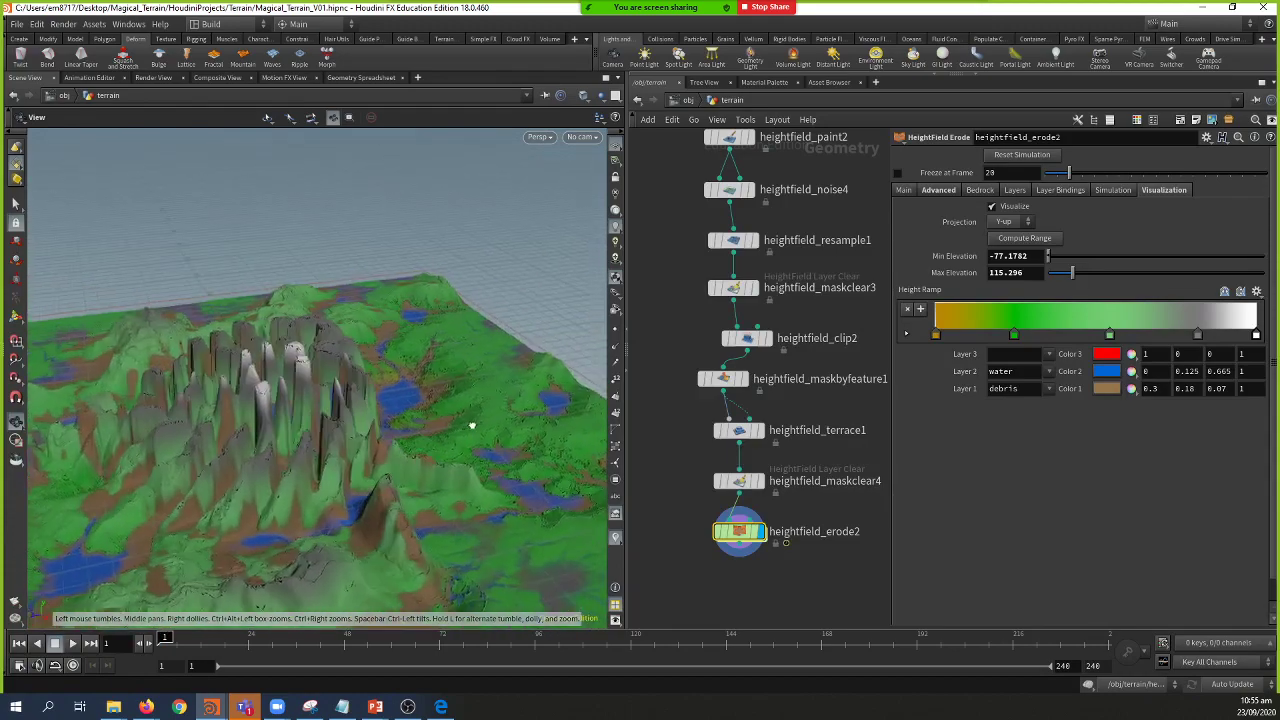
# Step: Change the Height Ramp's white top key to a deep dark green
pyautogui.moveTo(508, 426); pyautogui.dragTo(286, 434)
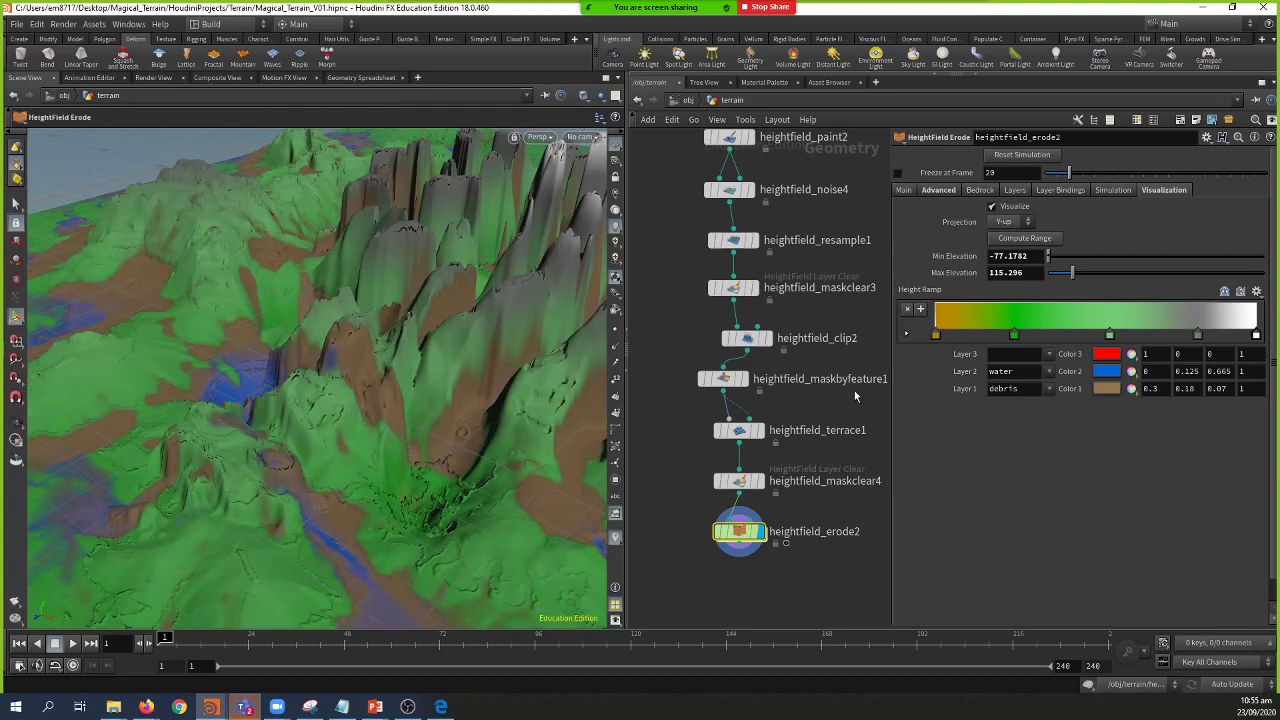
pyautogui.doubleClick(1256, 334)
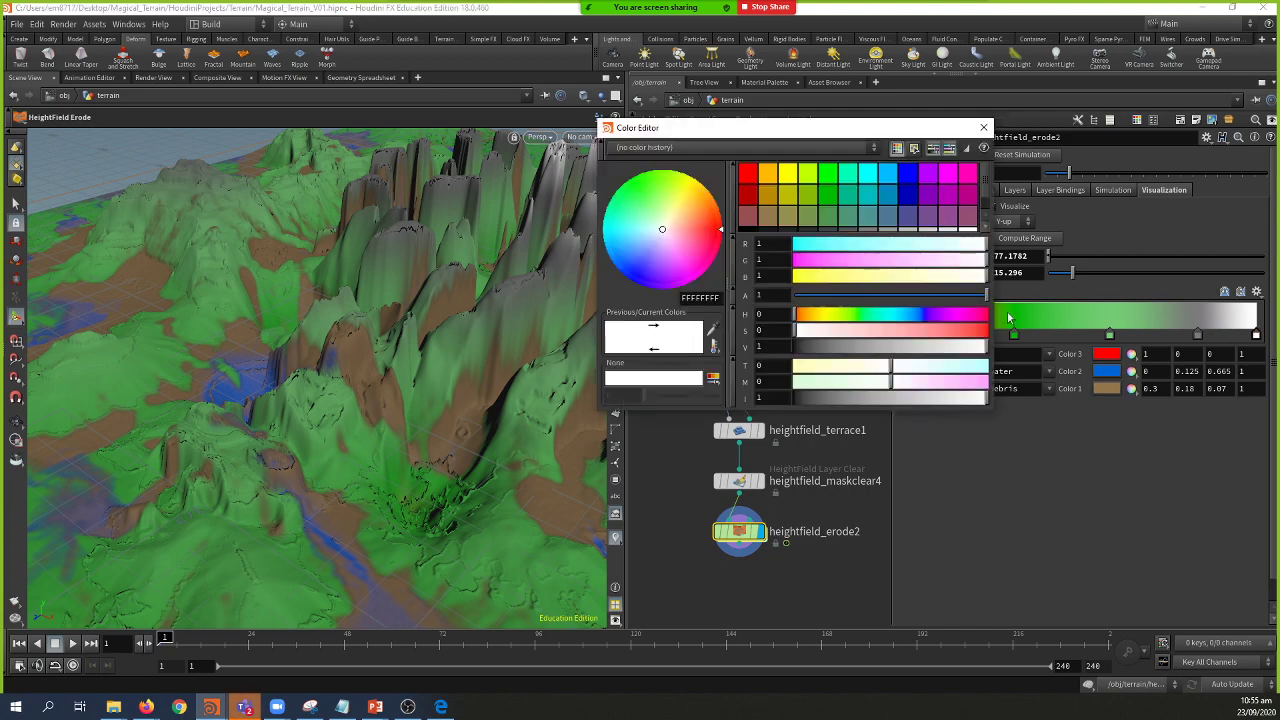
pyautogui.click(833, 199)
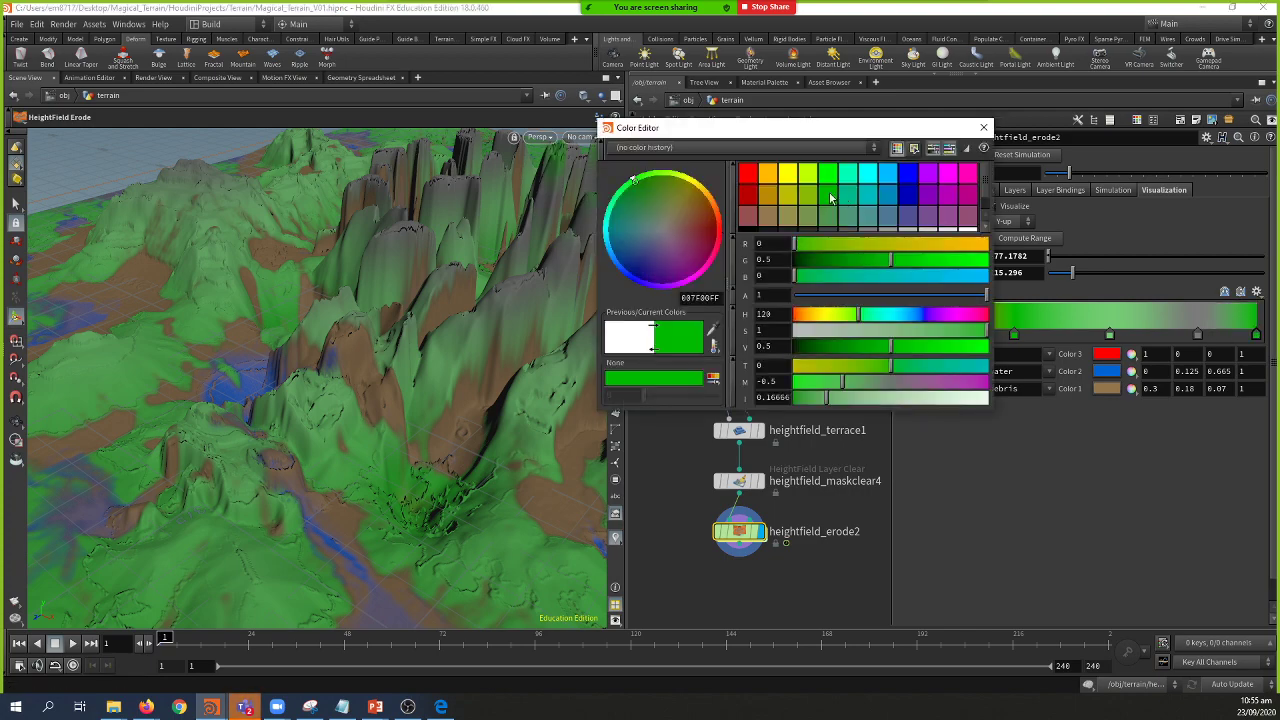
pyautogui.click(812, 261)
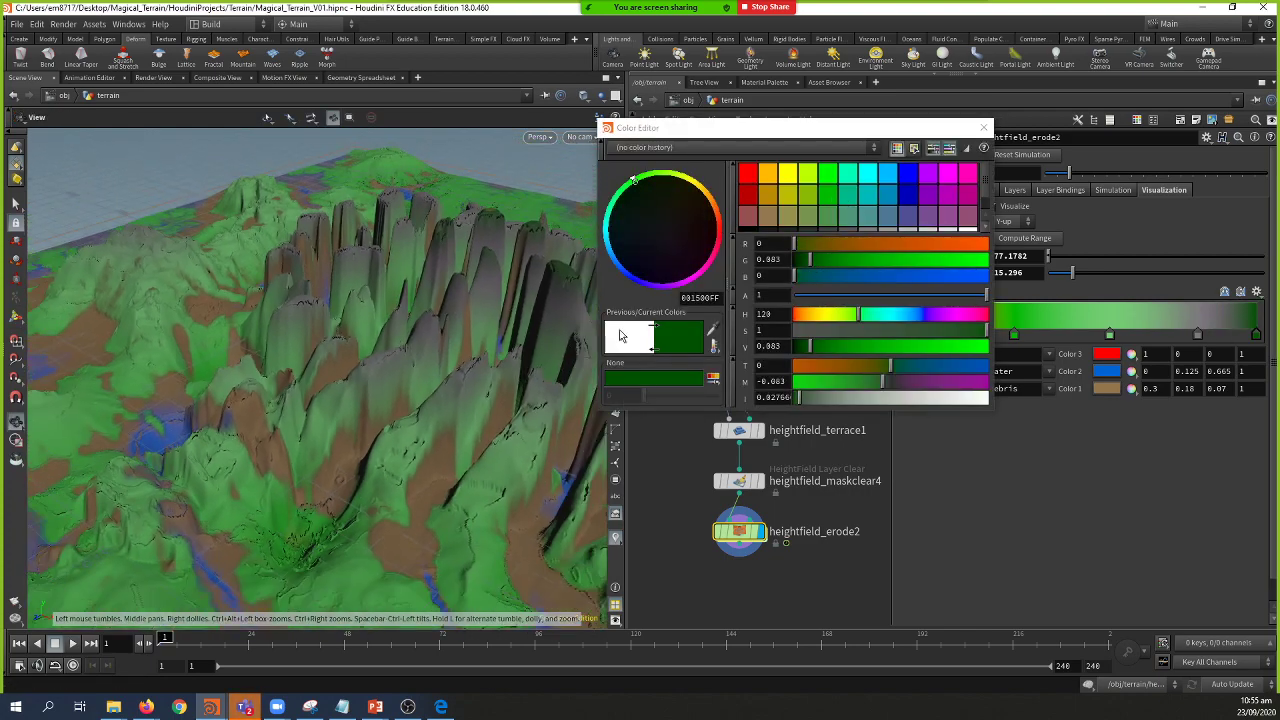
pyautogui.click(984, 127)
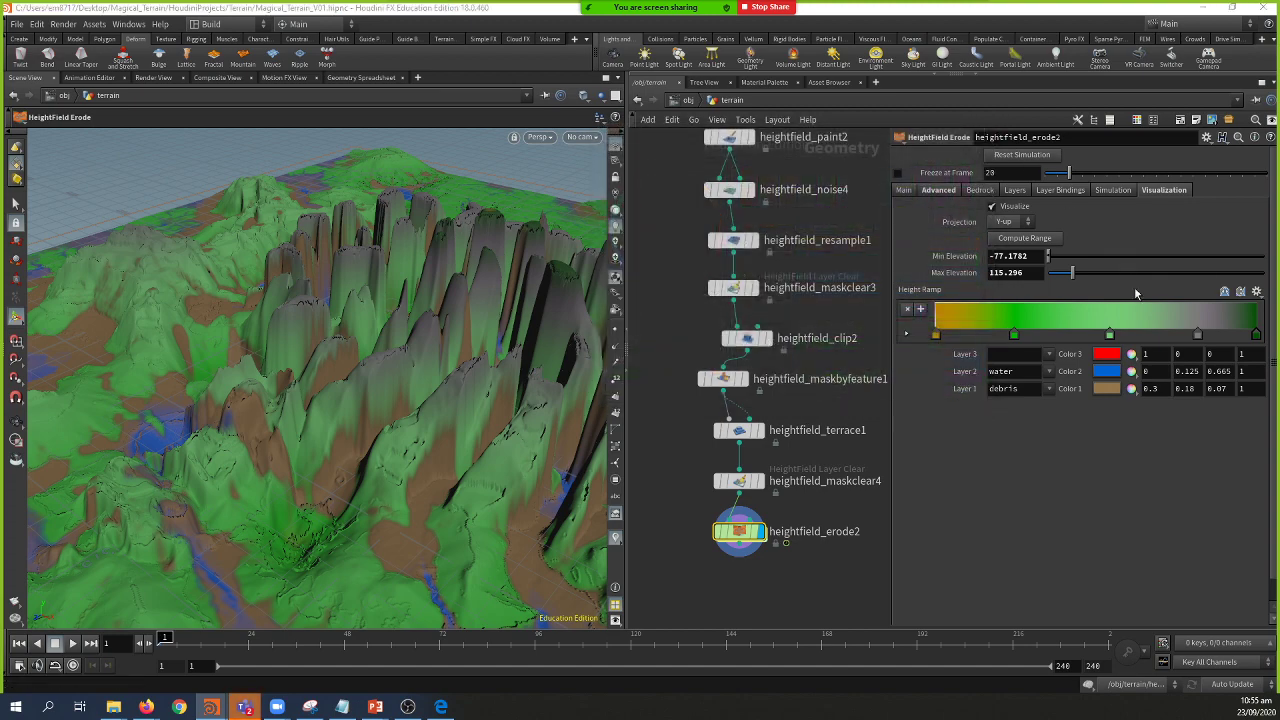
# Step: Recolour the neighbouring Height Ramp key to a darker green as well
pyautogui.doubleClick(1196, 338)
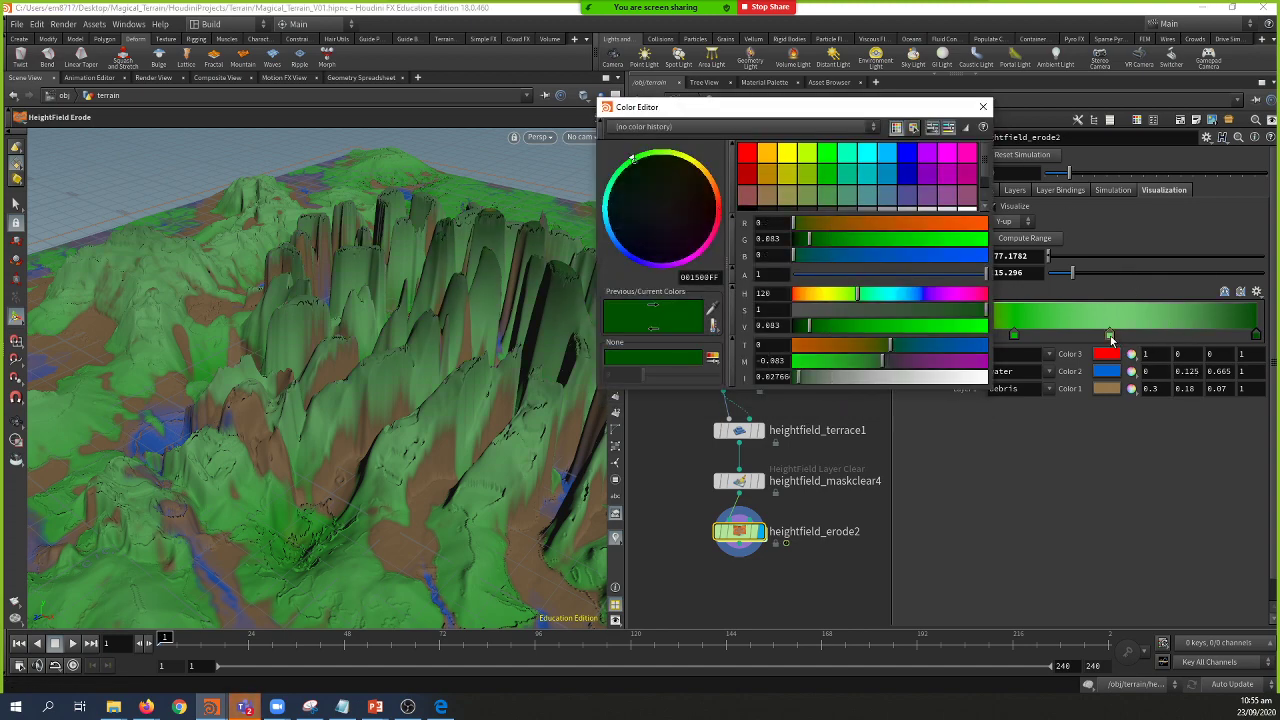
pyautogui.click(1110, 336)
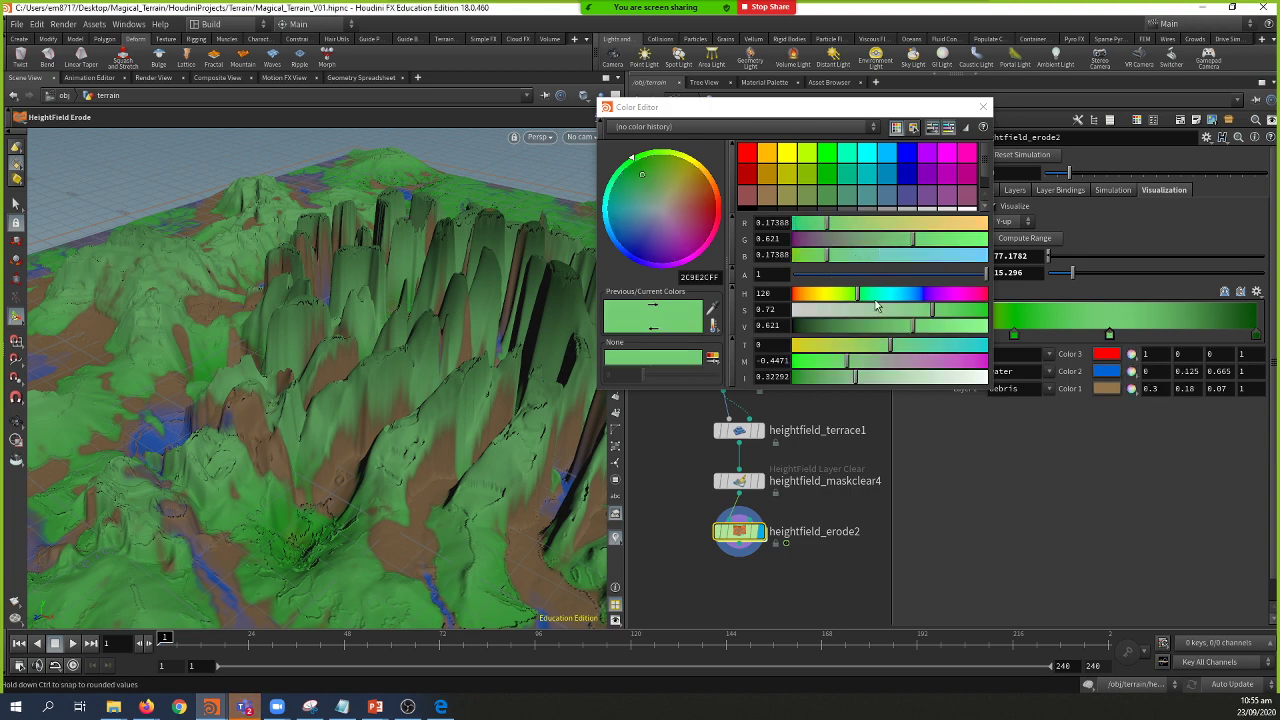
pyautogui.moveTo(913, 326); pyautogui.dragTo(814, 328)
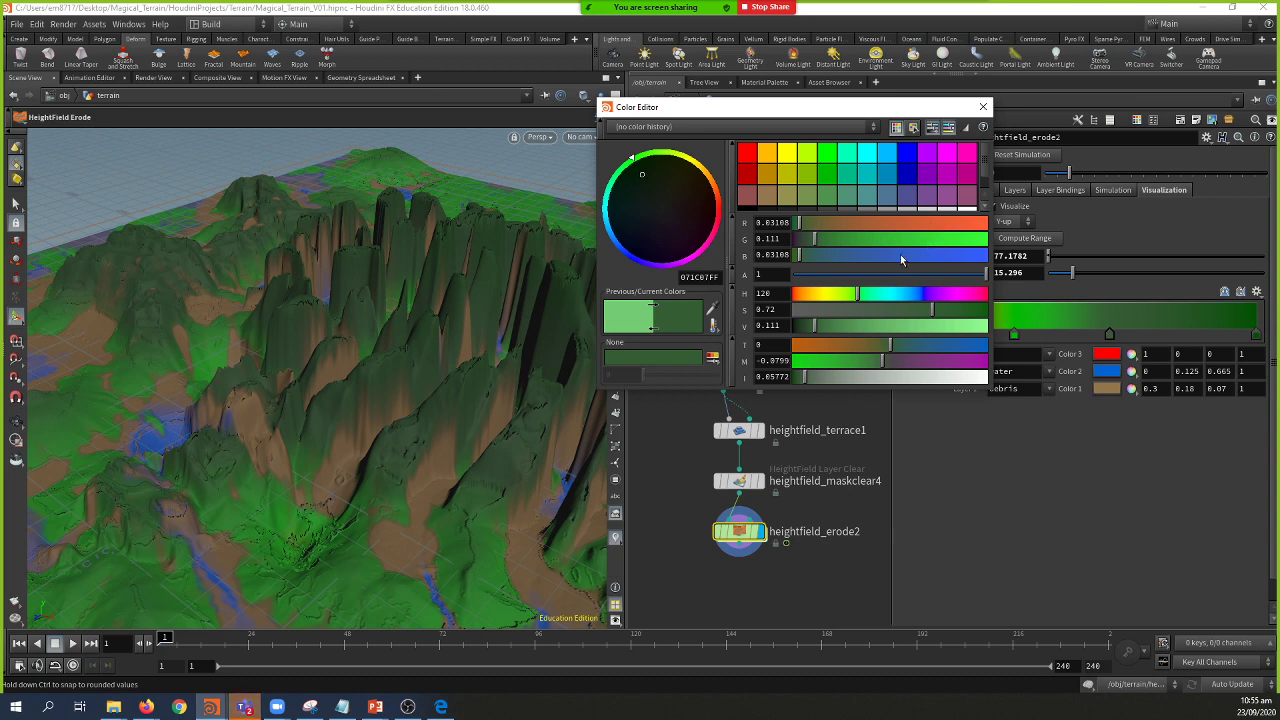
pyautogui.moveTo(859, 296); pyautogui.dragTo(806, 336)
# Step: Inspect the green terrain from a few angles and play the erosion simulation to about frame 10
pyautogui.click(983, 107)
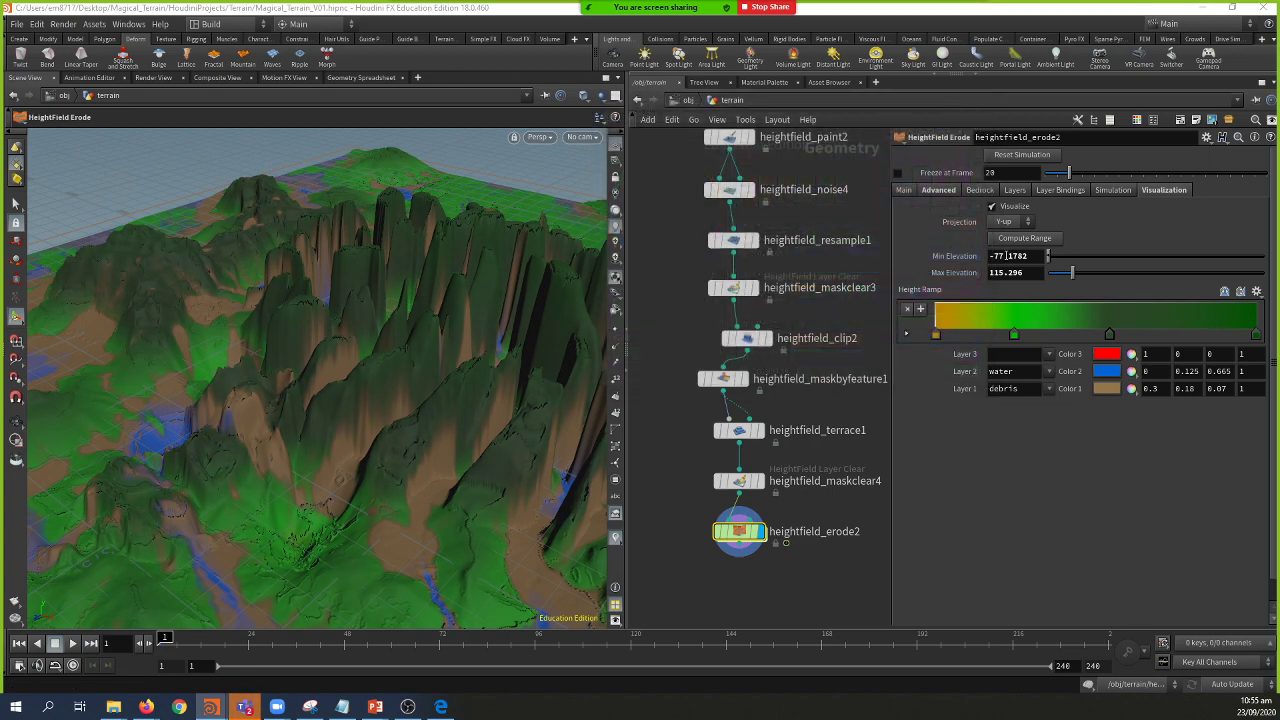
pyautogui.press('Escape')
pyautogui.moveTo(386, 414); pyautogui.dragTo(295, 470)
pyautogui.press('Return')
pyautogui.press('Escape')
pyautogui.press('Return')
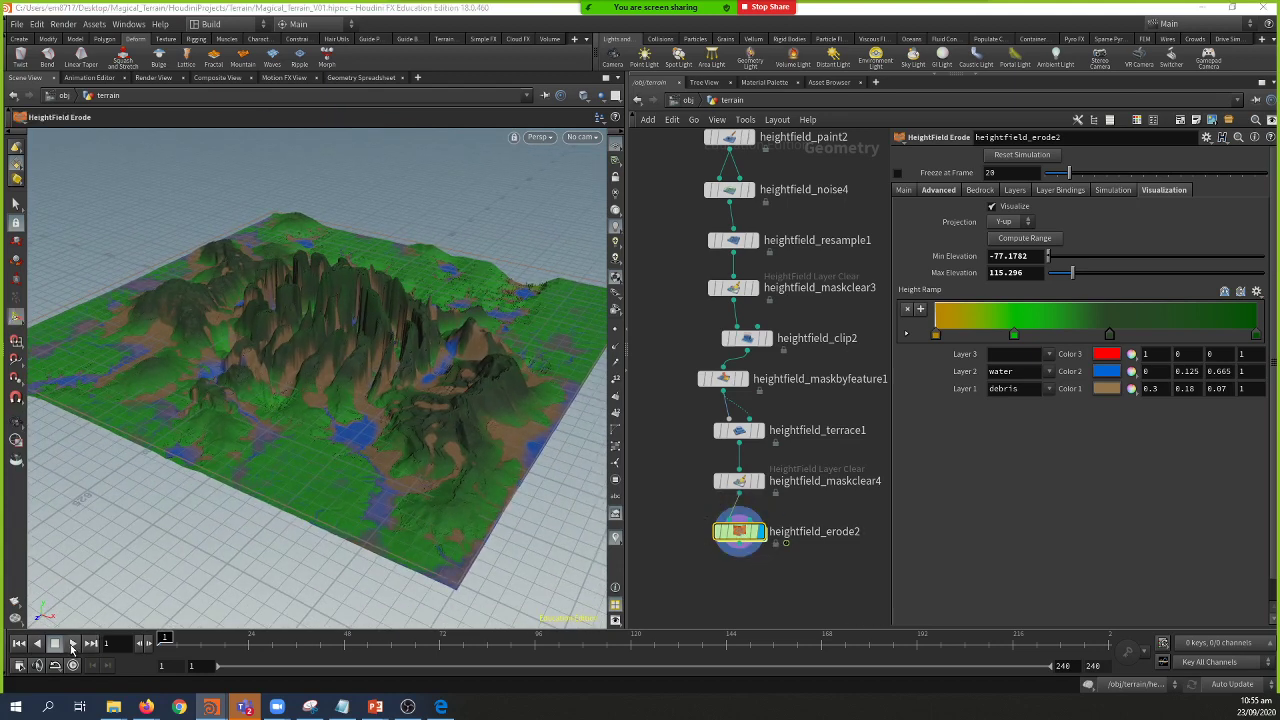
pyautogui.click(72, 644)
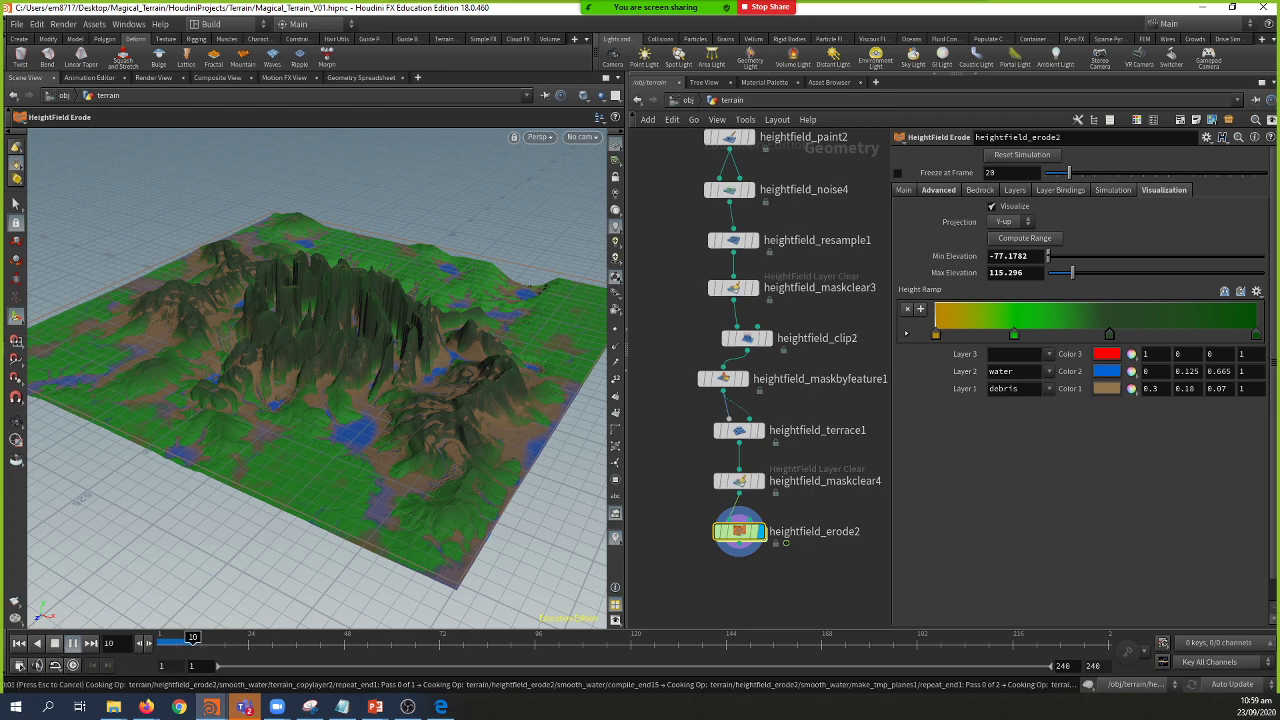
# Step: Stop playback, step between frames 7 and 10, and tick Freeze at Frame on heightfield_erode2
pyautogui.click(57, 646)
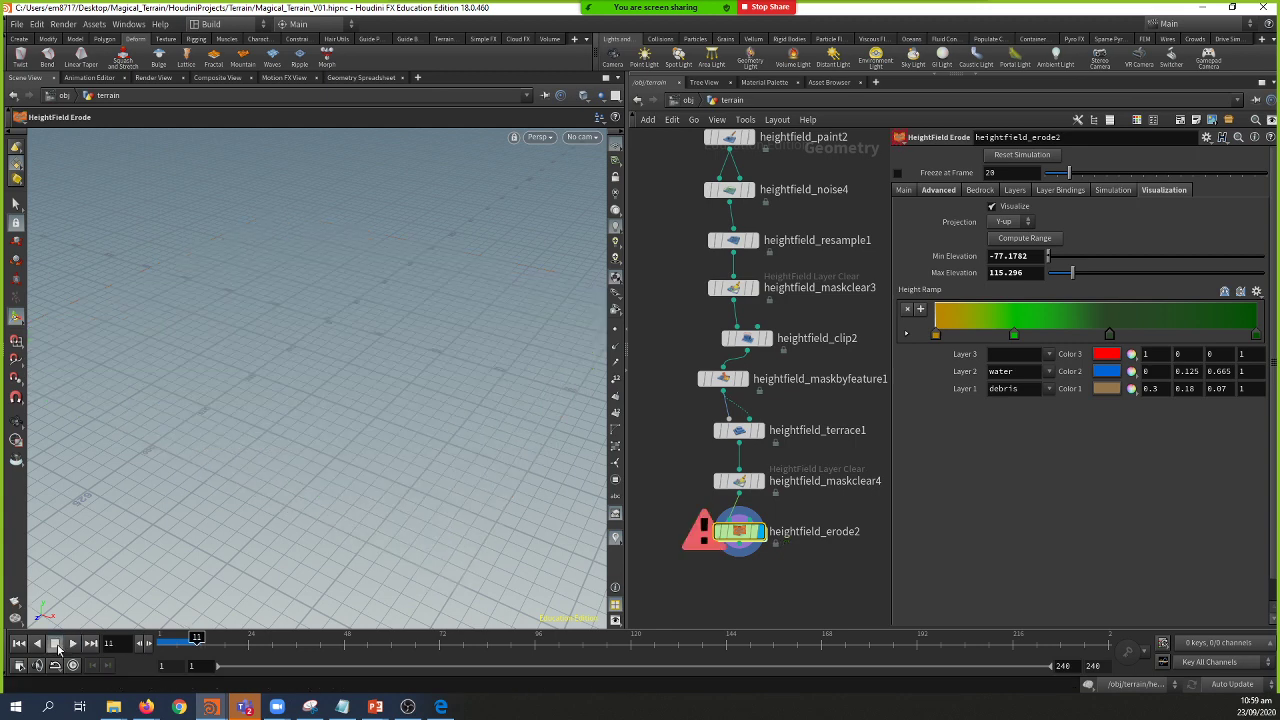
pyautogui.click(193, 641)
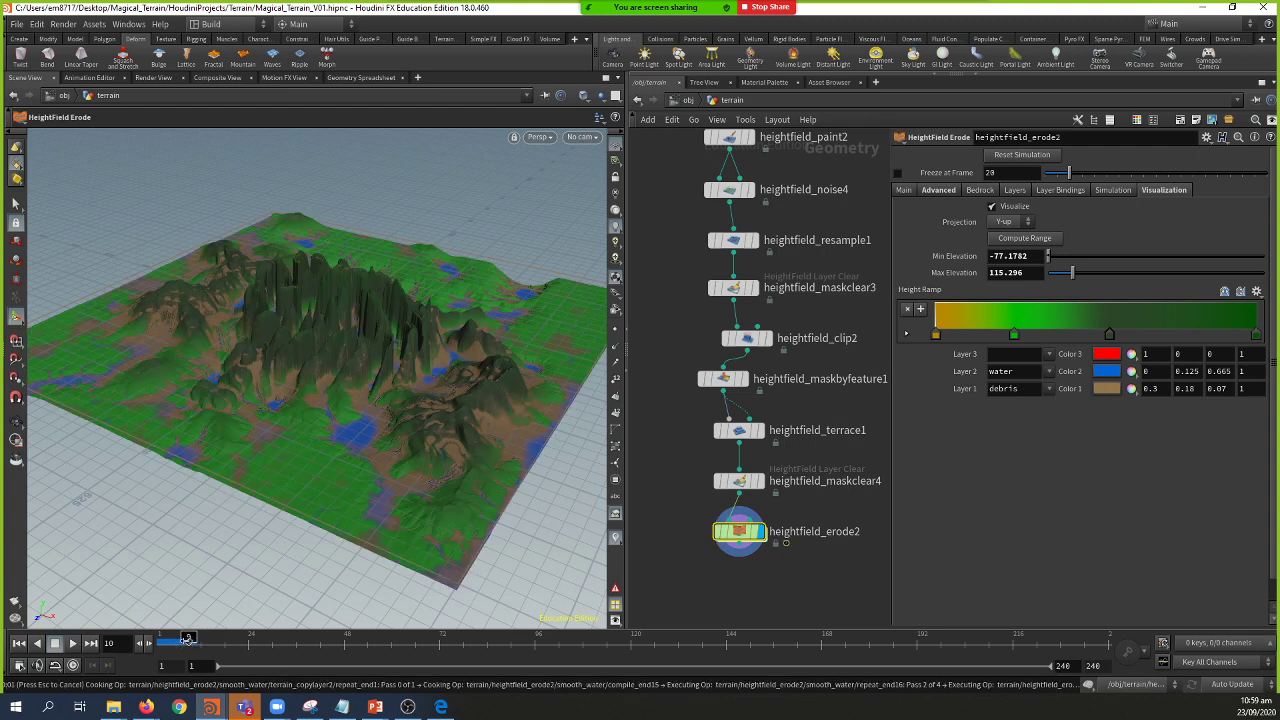
pyautogui.click(185, 641)
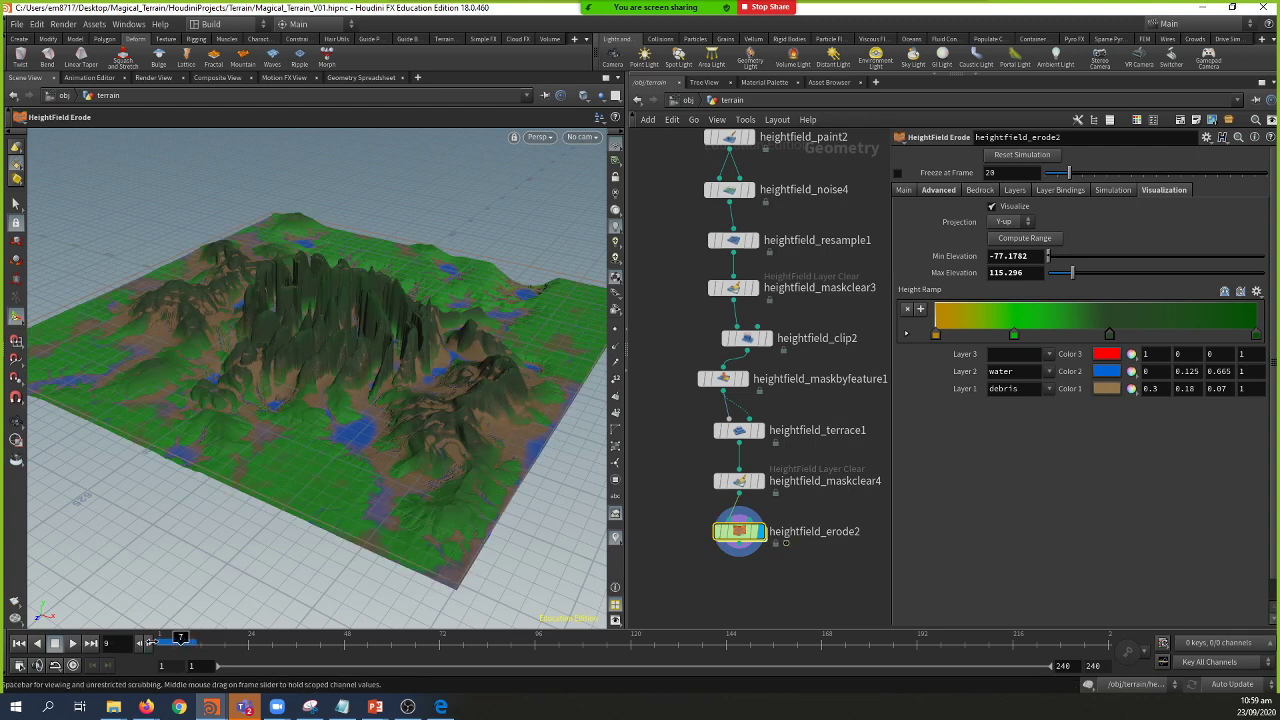
pyautogui.click(184, 641)
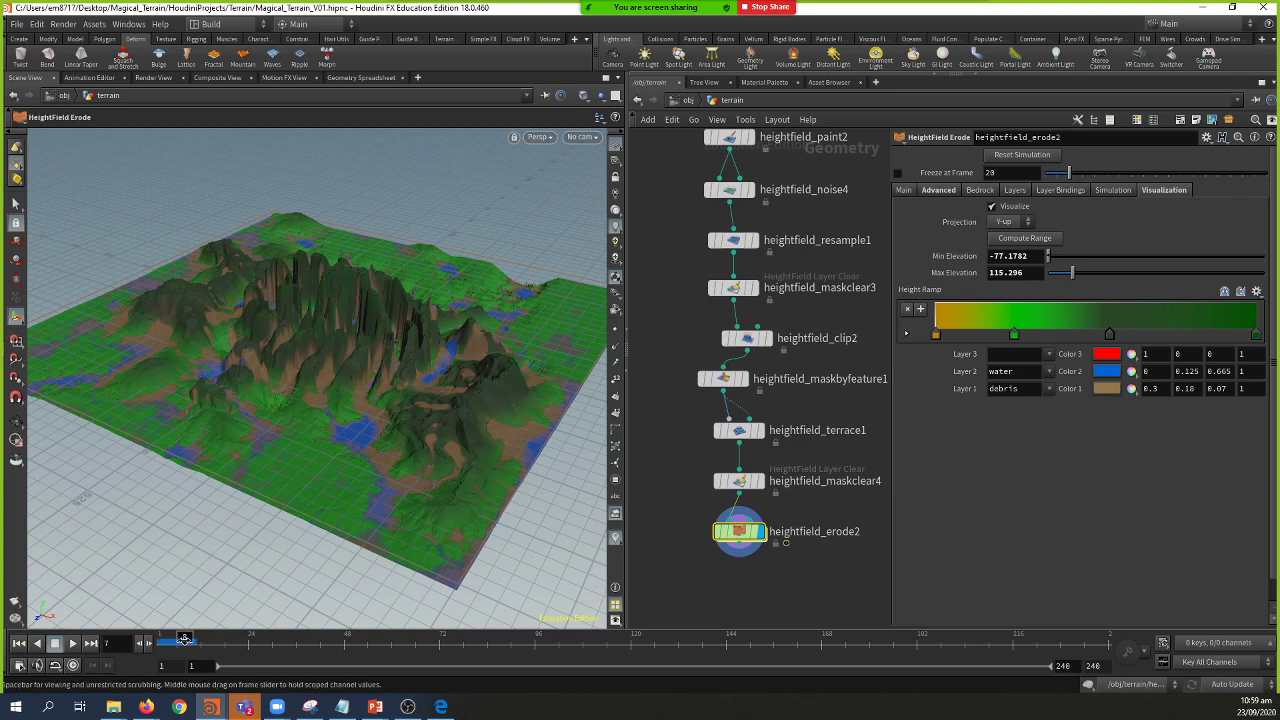
pyautogui.click(191, 639)
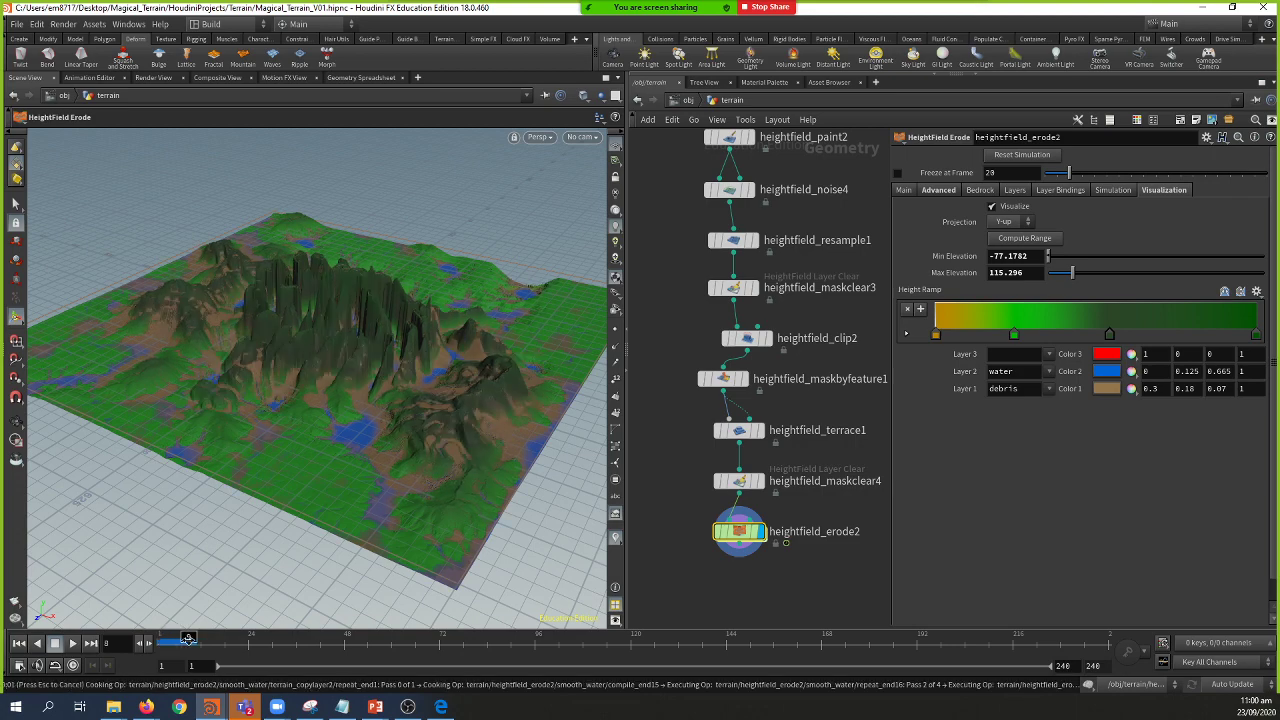
pyautogui.click(193, 639)
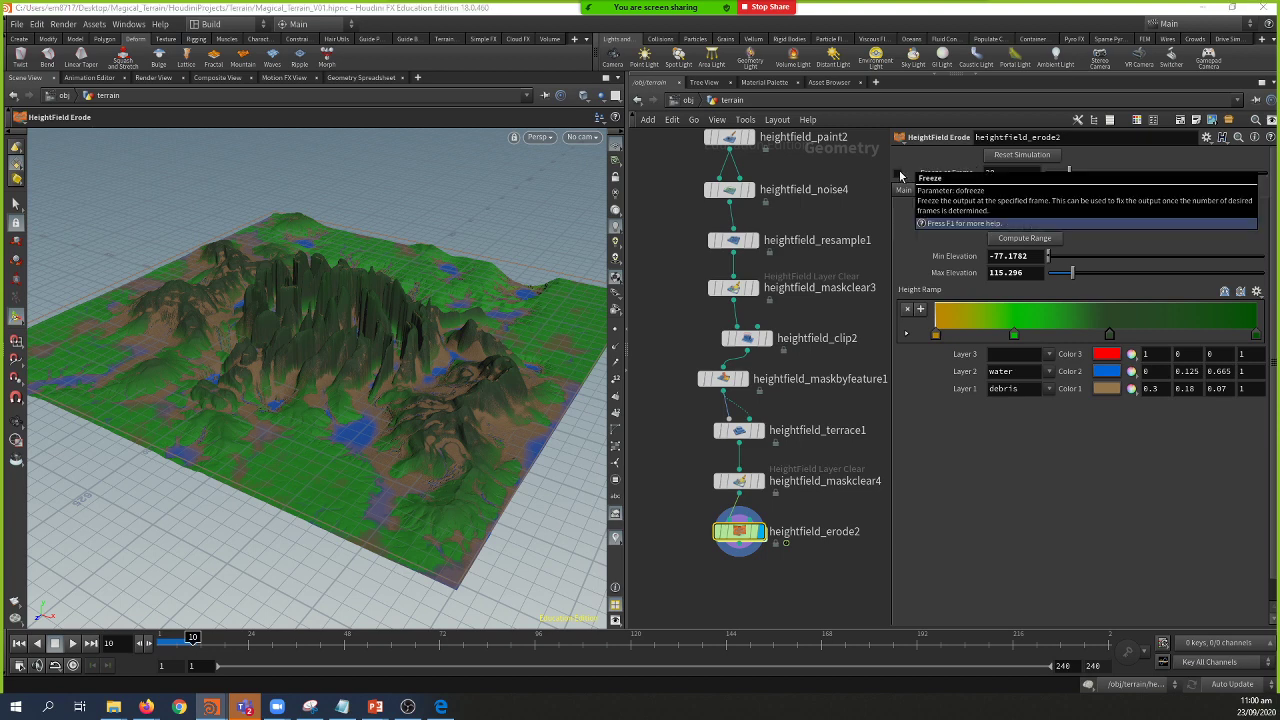
pyautogui.click(899, 174)
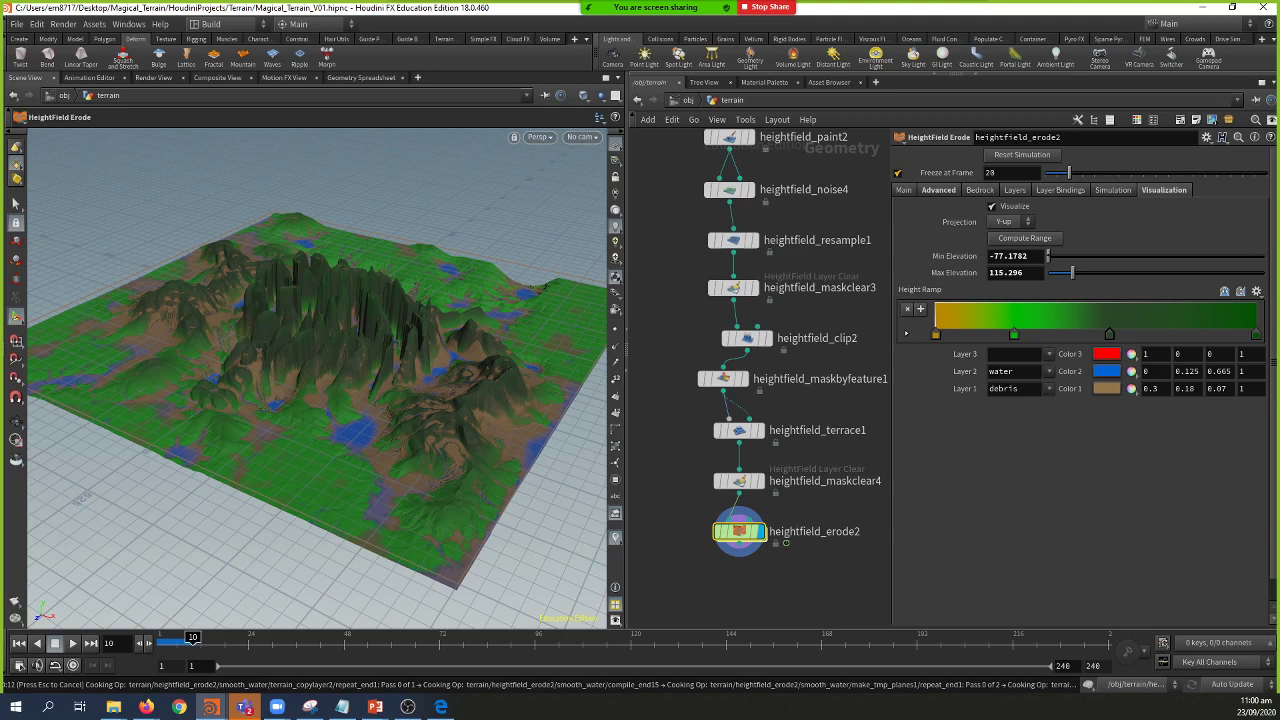
pyautogui.press('Escape')
pyautogui.moveTo(294, 400); pyautogui.dragTo(286, 466)
pyautogui.press('Return')
pyautogui.moveTo(194, 641); pyautogui.dragTo(158, 642)
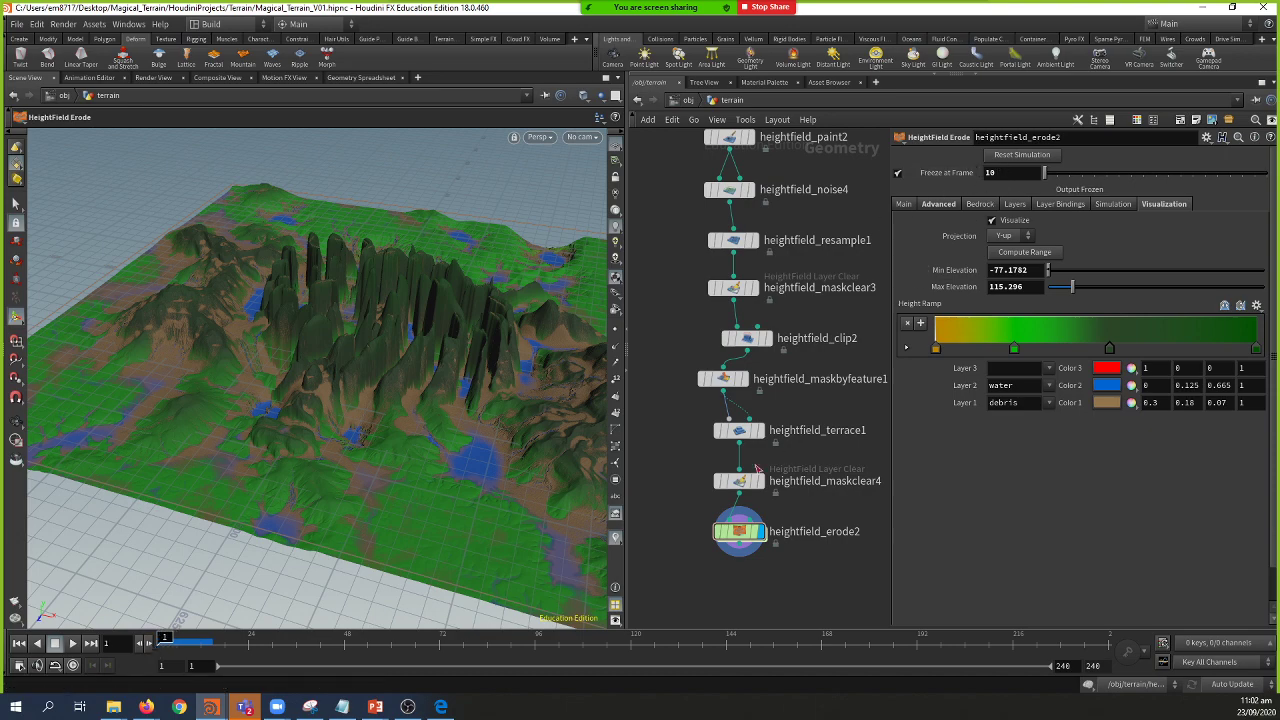
pyautogui.press('Escape')
pyautogui.moveTo(443, 423); pyautogui.dragTo(240, 464)
pyautogui.press('Return')
pyautogui.moveTo(176, 642)
pyautogui.mouseDown()
pyautogui.moveTo(190, 641)
pyautogui.moveTo(161, 641)
pyautogui.mouseUp()
pyautogui.press('Escape')
pyautogui.moveTo(220, 545); pyautogui.dragTo(327, 384)
pyautogui.press('Return')
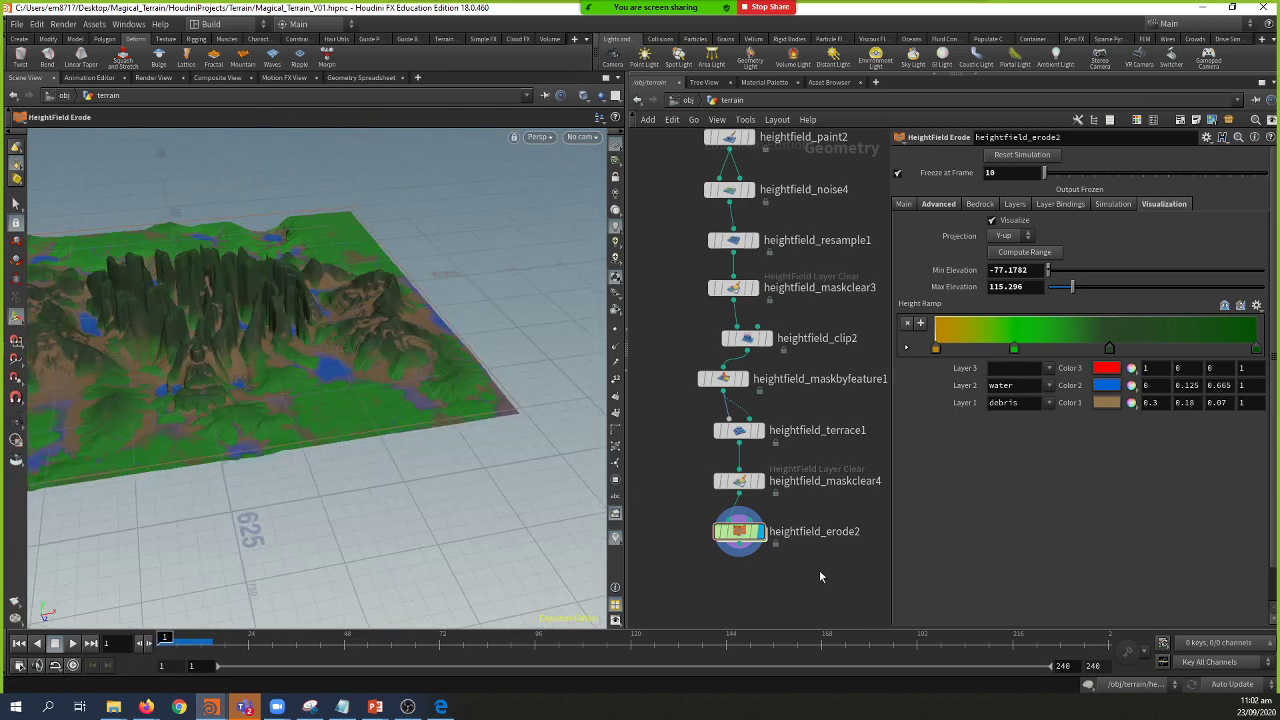
pyautogui.moveTo(819, 565); pyautogui.dragTo(810, 456, button='middle')
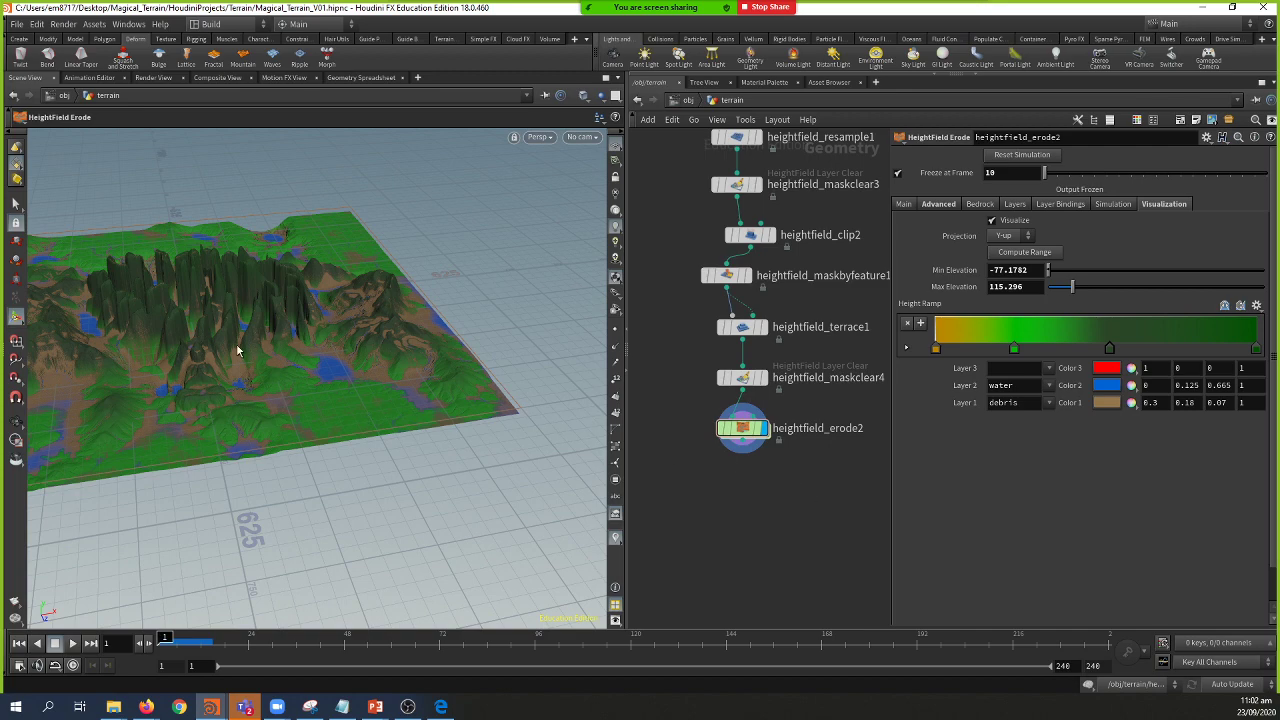
pyautogui.press('Escape')
pyautogui.moveTo(234, 345); pyautogui.dragTo(249, 363)
pyautogui.scroll(5, 249, 363)
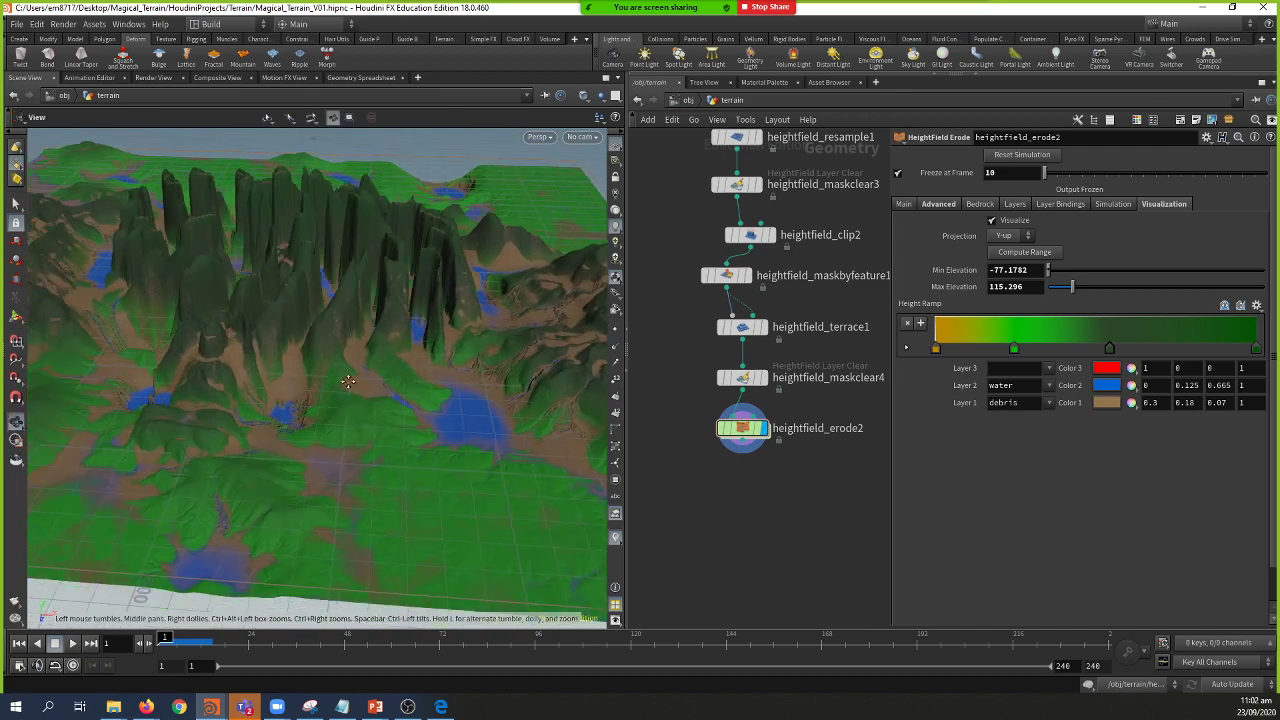
pyautogui.moveTo(331, 368); pyautogui.dragTo(471, 366)
pyautogui.press('Return')
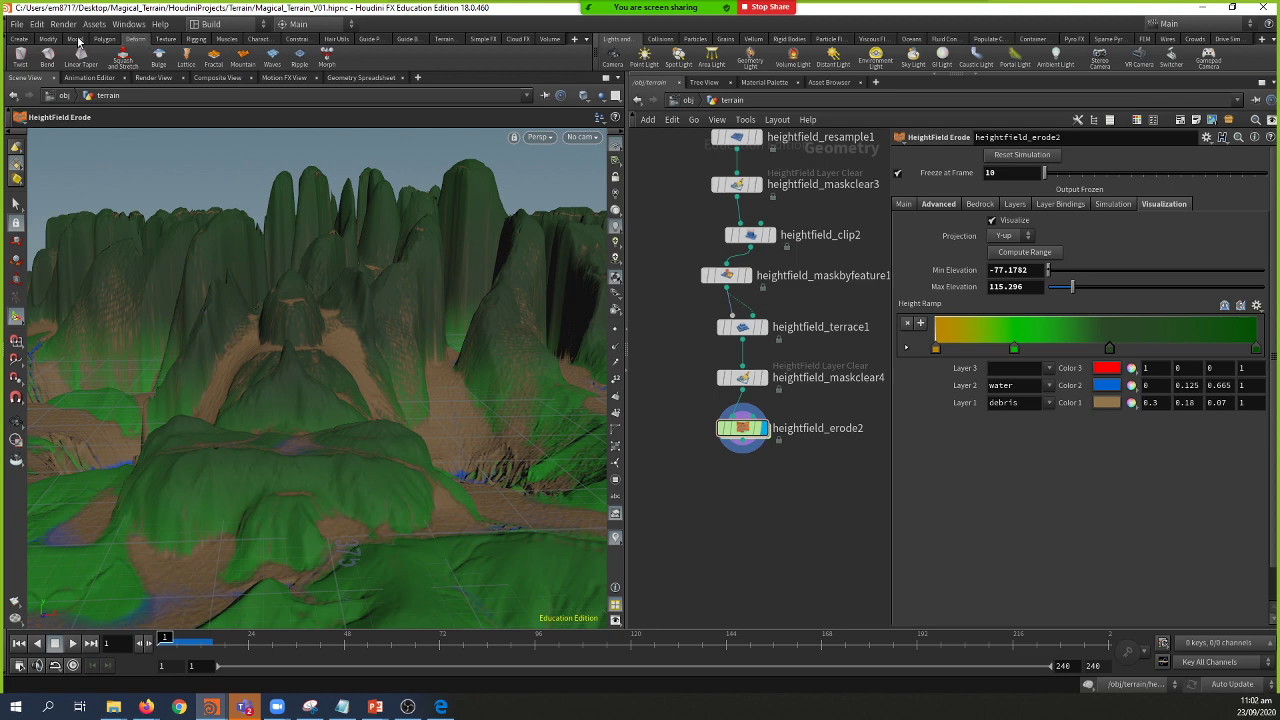
# Step: Create camera cam1 from the Create shelf and look through it with view lock on
pyautogui.click(19, 40)
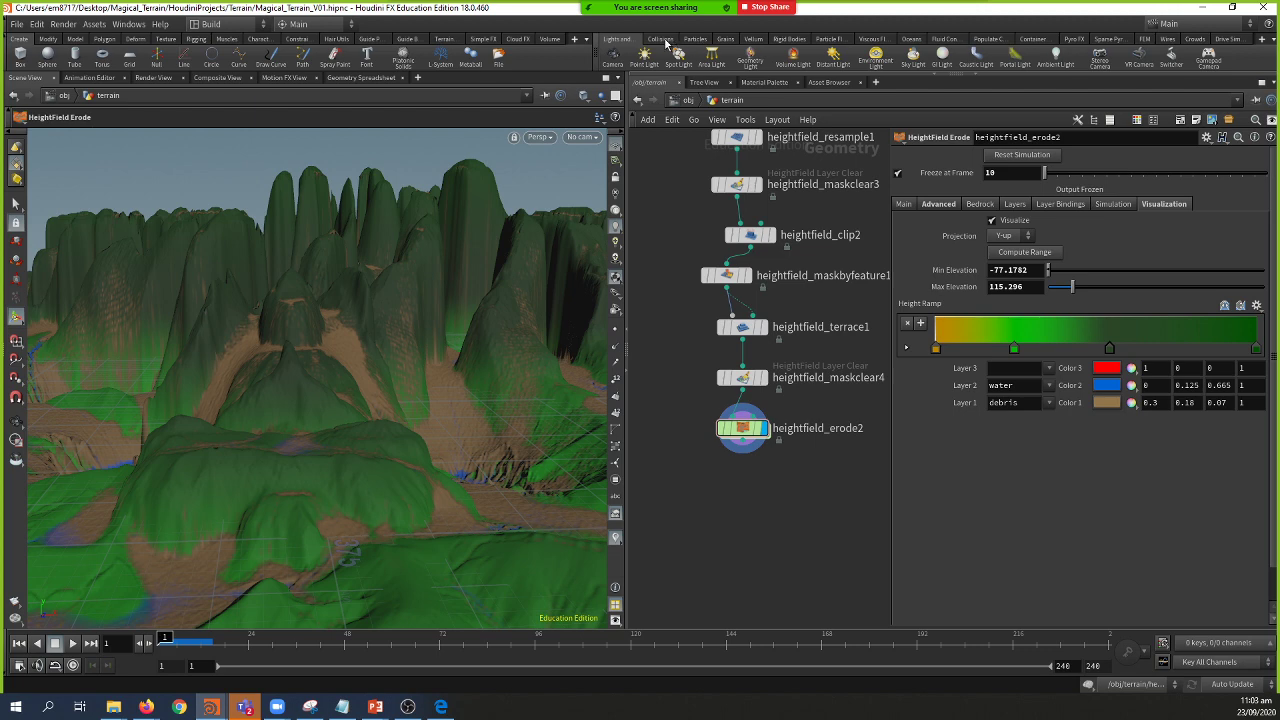
pyautogui.click(613, 55)
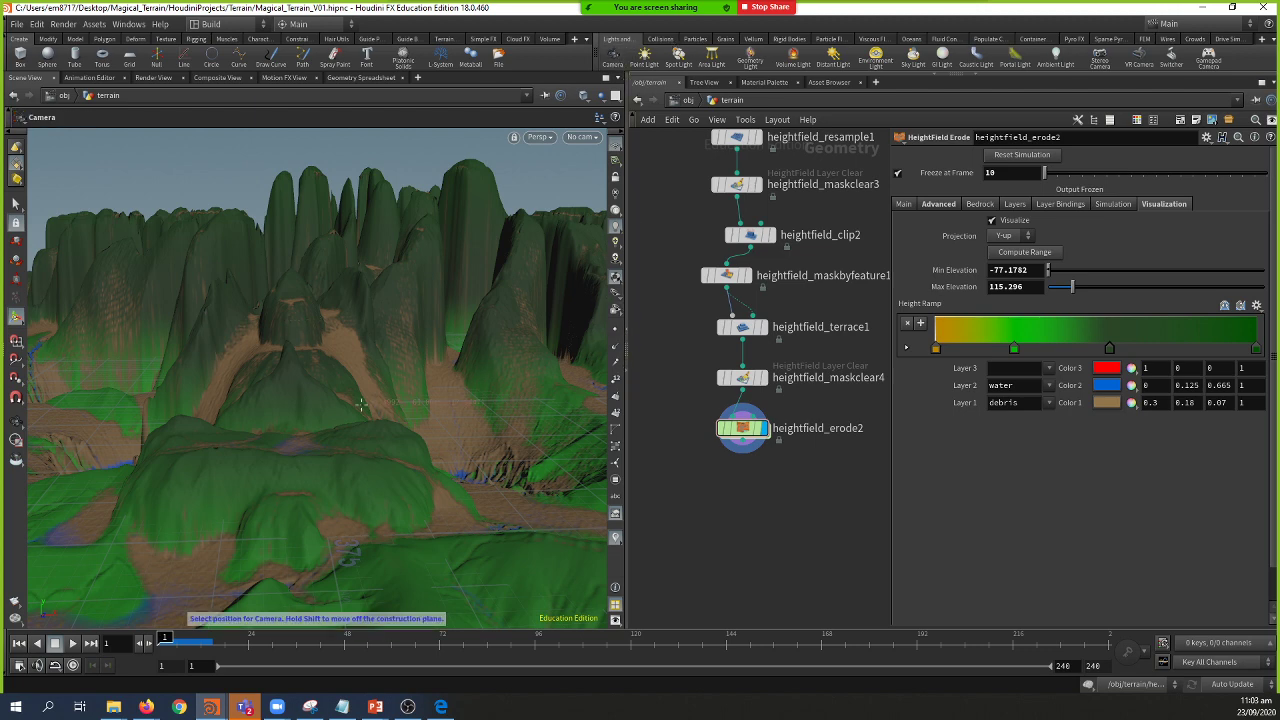
pyautogui.click(369, 371)
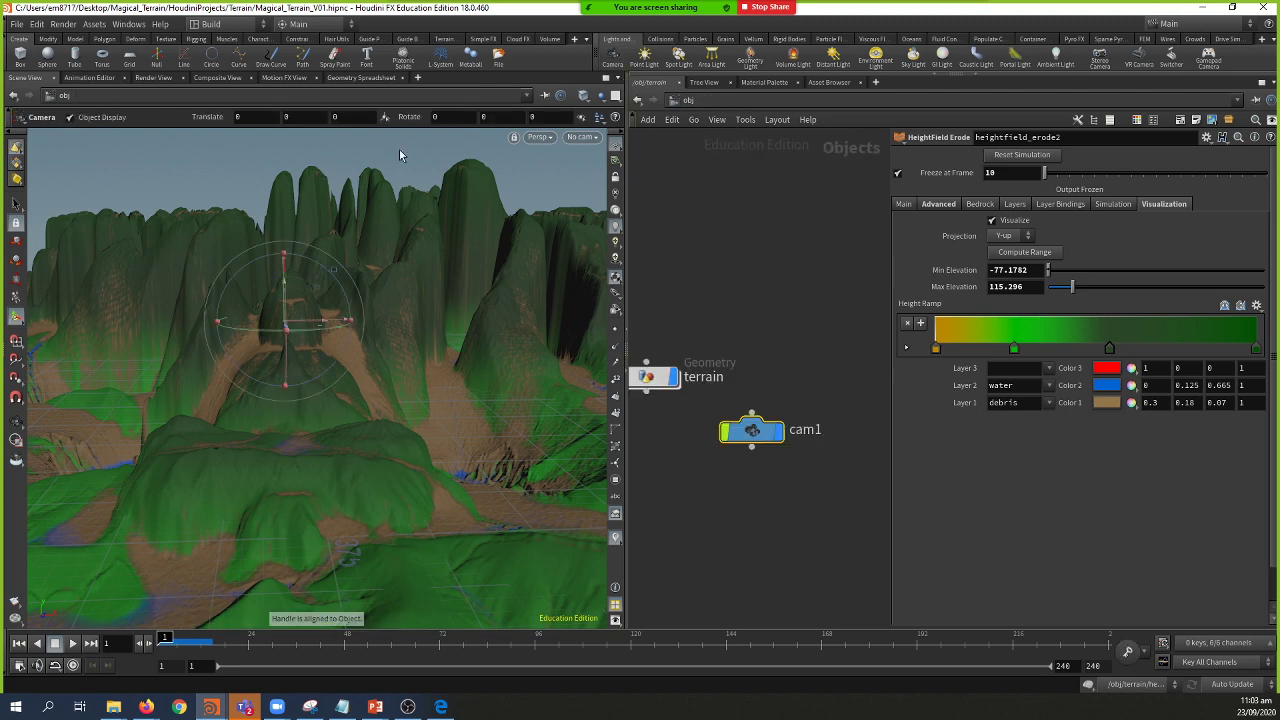
pyautogui.click(580, 137)
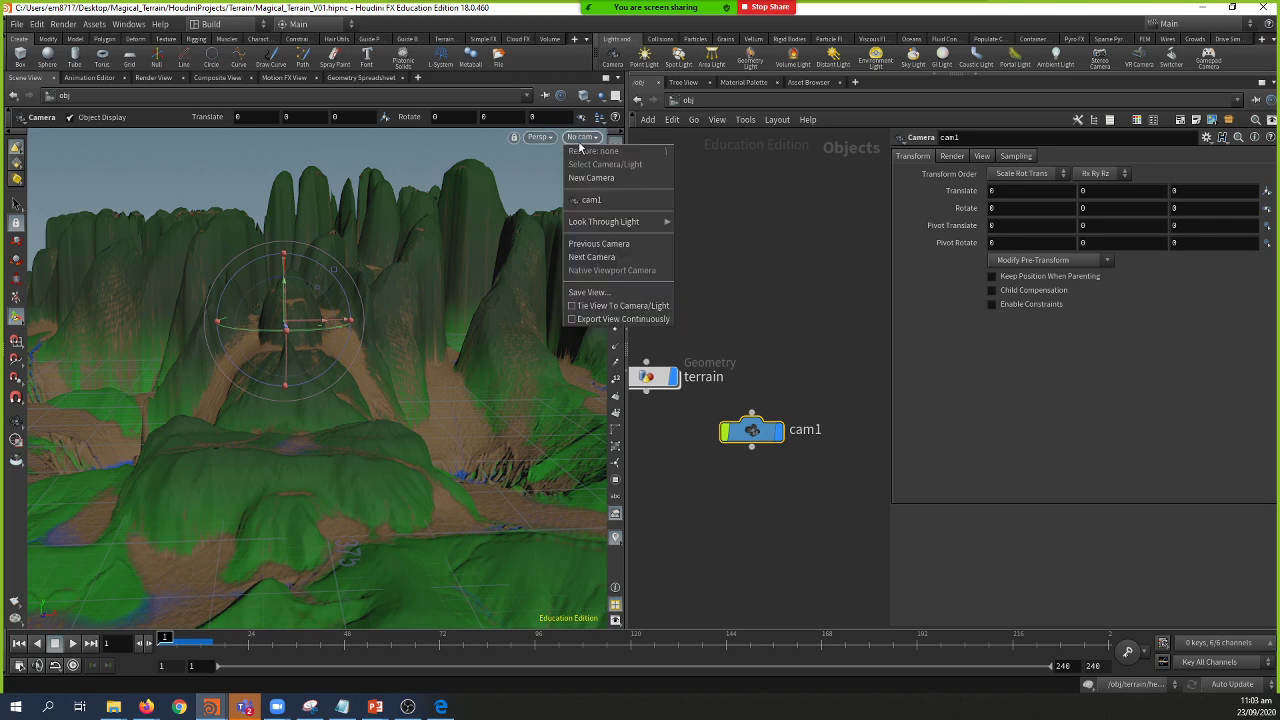
pyautogui.click(585, 197)
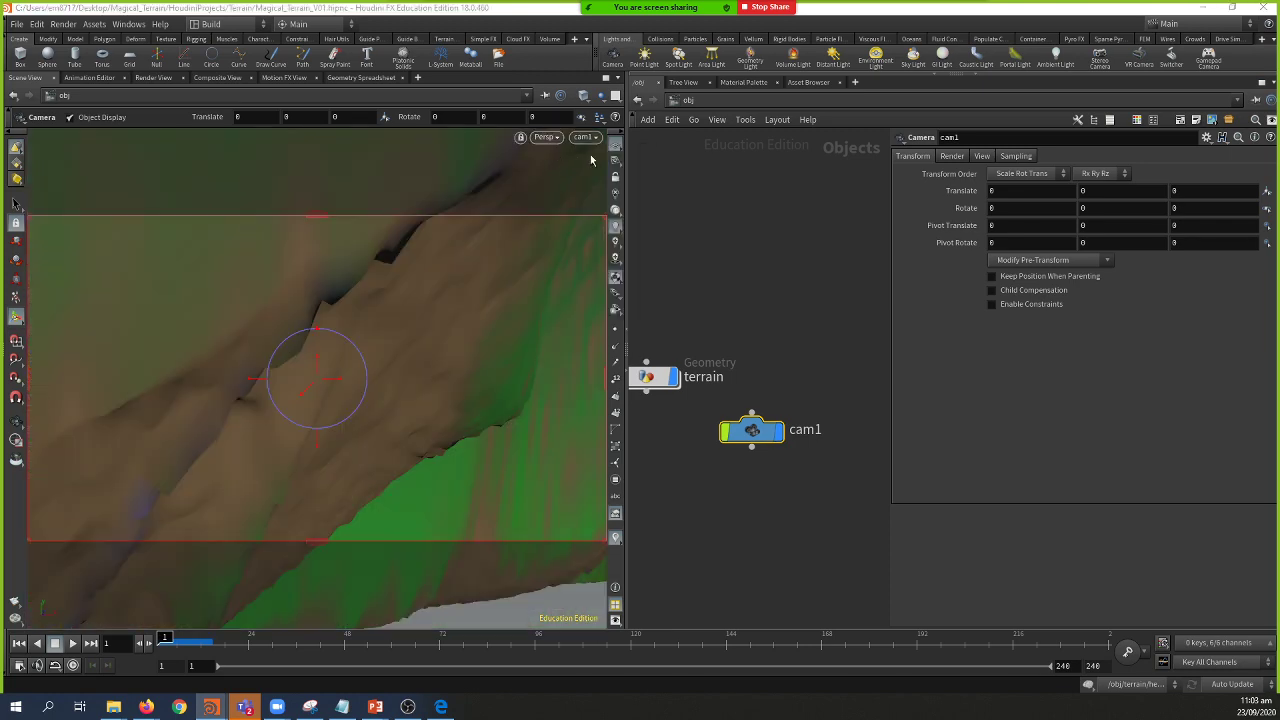
pyautogui.click(614, 180)
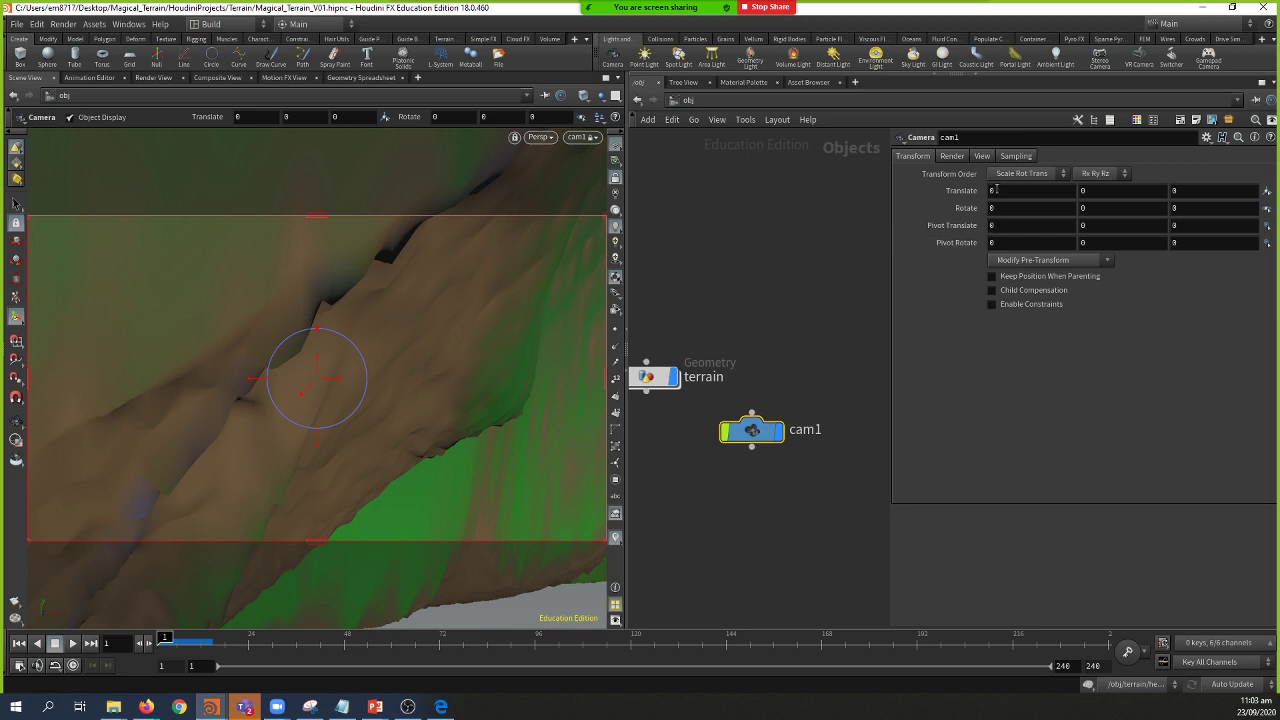
# Step: Set cam1's focal length to 18 mm
pyautogui.click(954, 157)
pyautogui.click(983, 157)
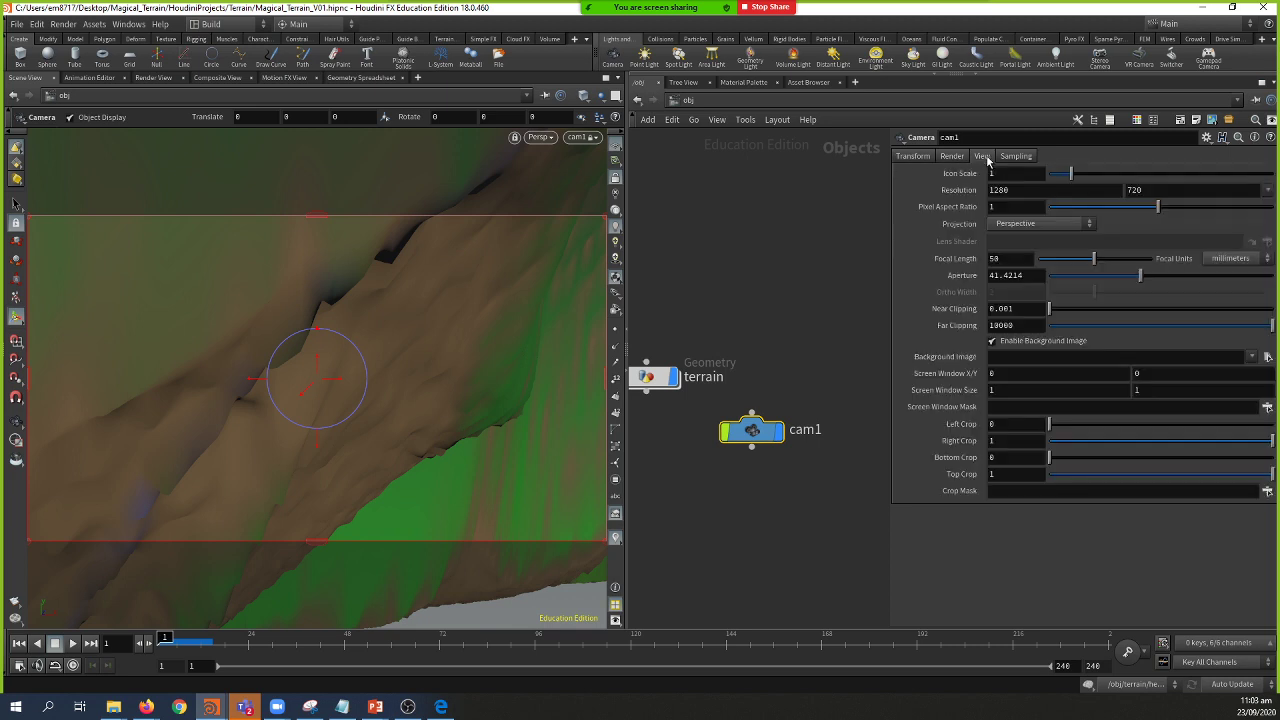
pyautogui.click(1016, 262)
pyautogui.press('Return')
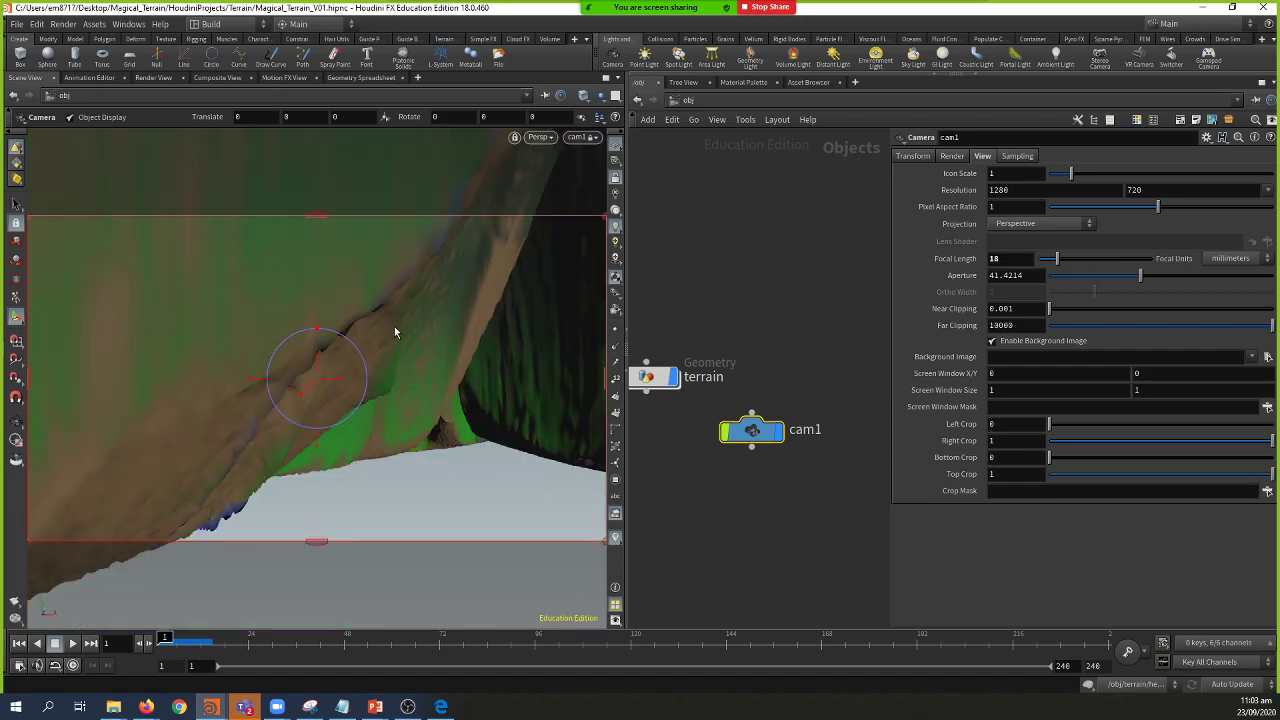
# Step: Move the locked cam1 to frame a wide view over the valley and peaks
pyautogui.press('Escape')
pyautogui.moveTo(428, 371); pyautogui.dragTo(213, 390)
pyautogui.moveTo(213, 390); pyautogui.dragTo(405, 426, button='right')
pyautogui.moveTo(405, 426); pyautogui.dragTo(546, 464)
pyautogui.moveTo(465, 458); pyautogui.dragTo(486, 322)
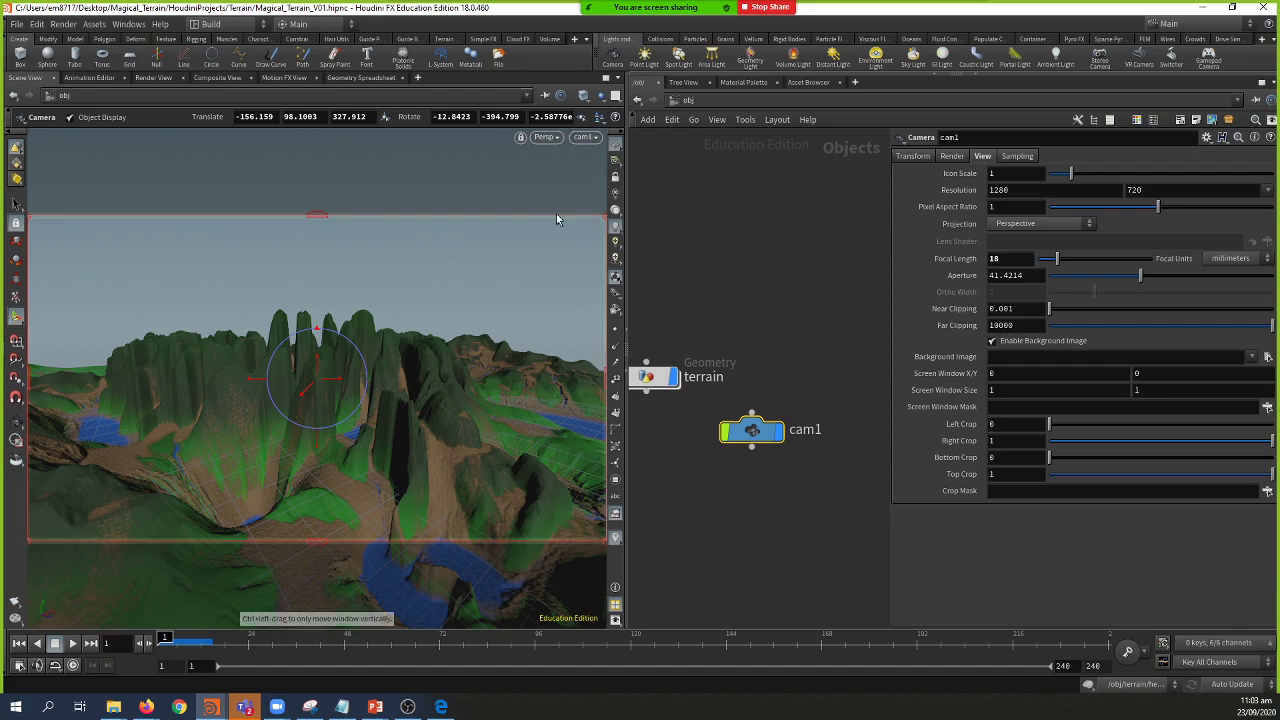
pyautogui.press('Escape')
pyautogui.moveTo(511, 311); pyautogui.dragTo(300, 345)
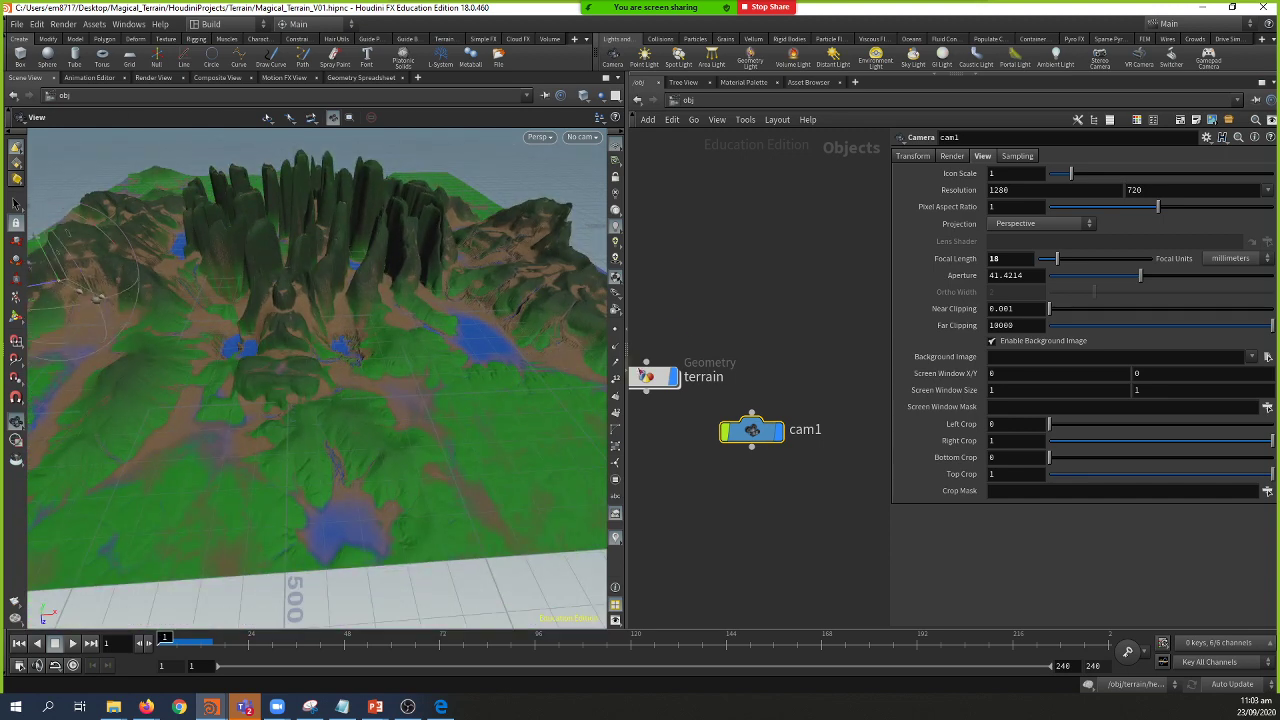
# Step: Inside the terrain network, add a HeightField Quick Shade node wired below heightfield_erode2
pyautogui.press('Return')
pyautogui.doubleClick(657, 380)
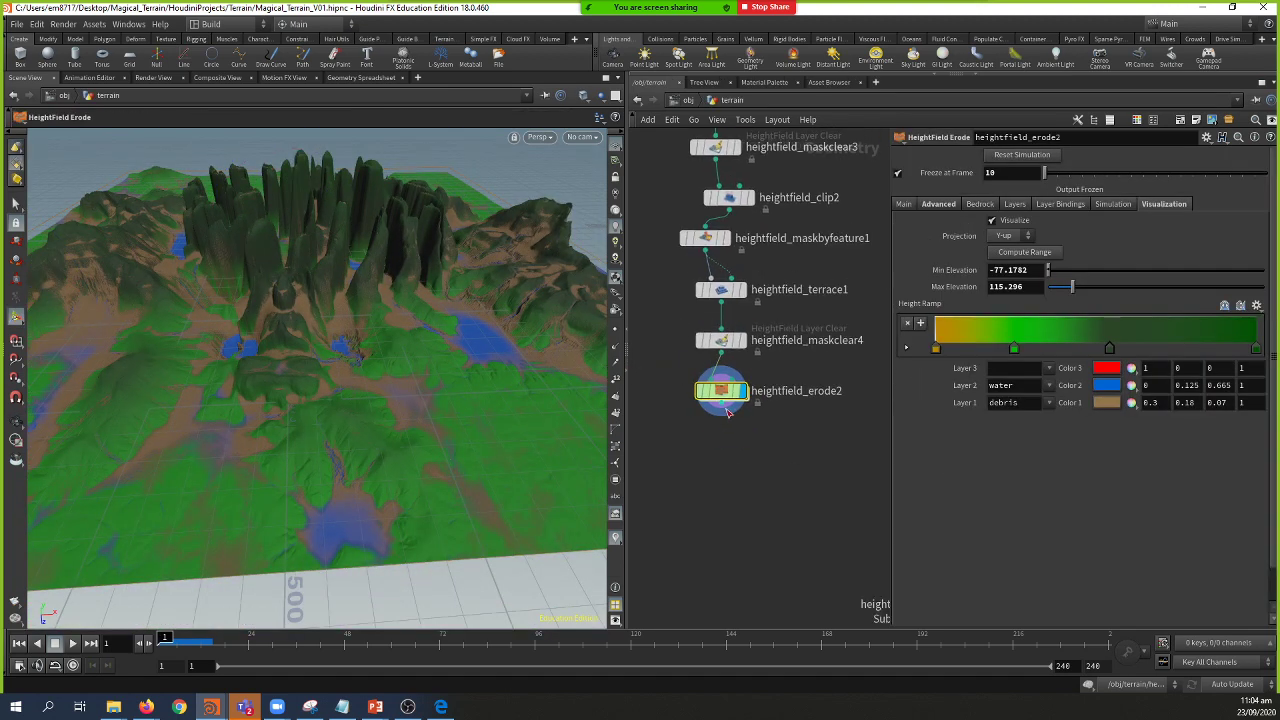
pyautogui.moveTo(722, 410); pyautogui.dragTo(729, 459)
pyautogui.press('Tab')
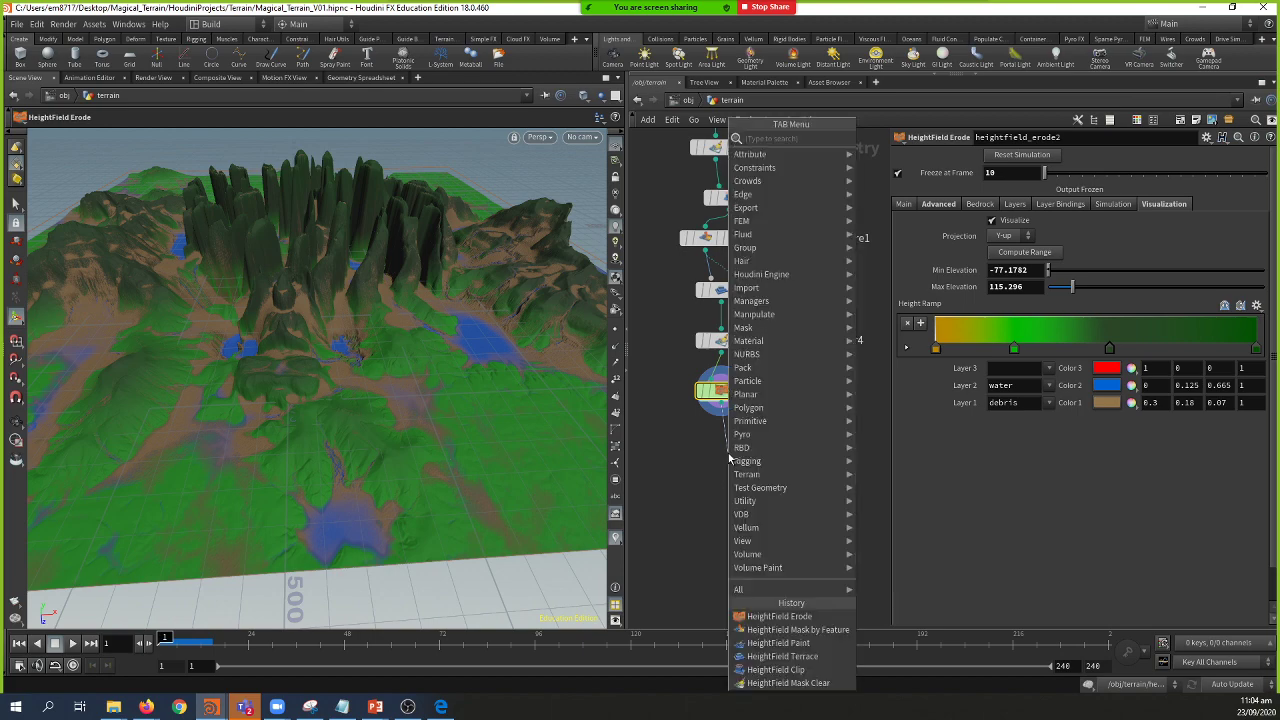
pyautogui.write('hf q')
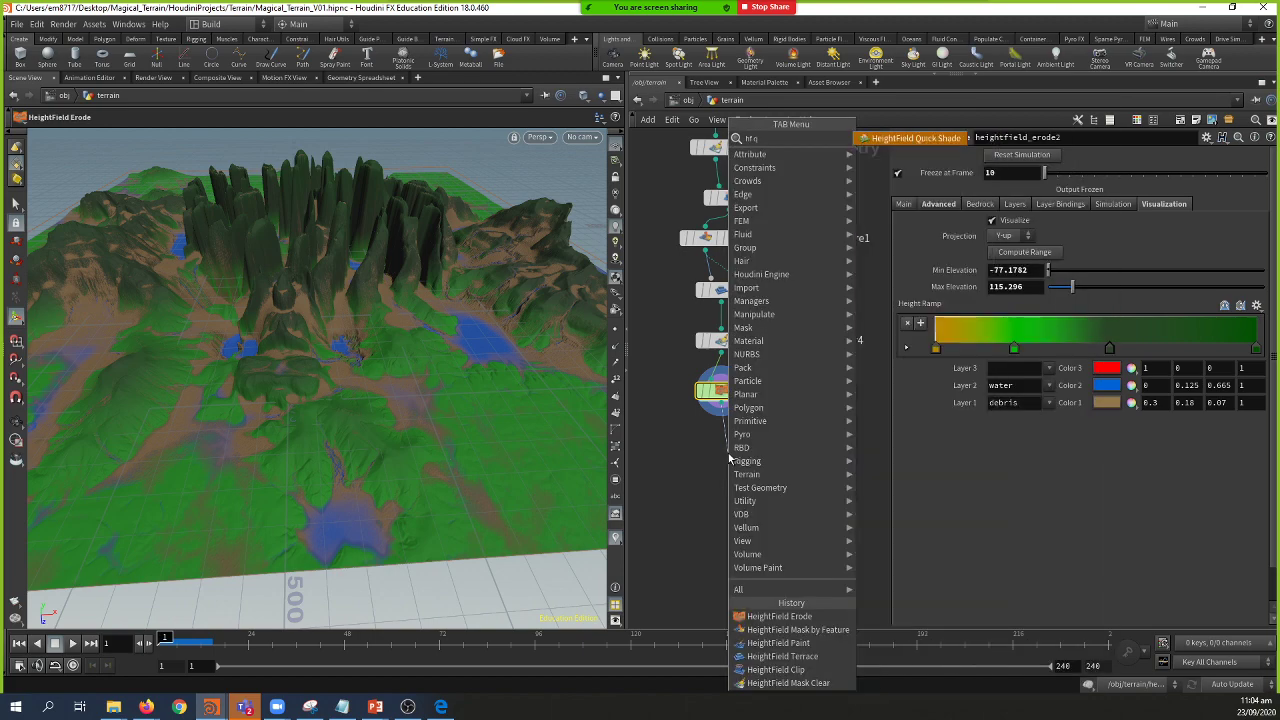
pyautogui.press('Return')
pyautogui.click(728, 453)
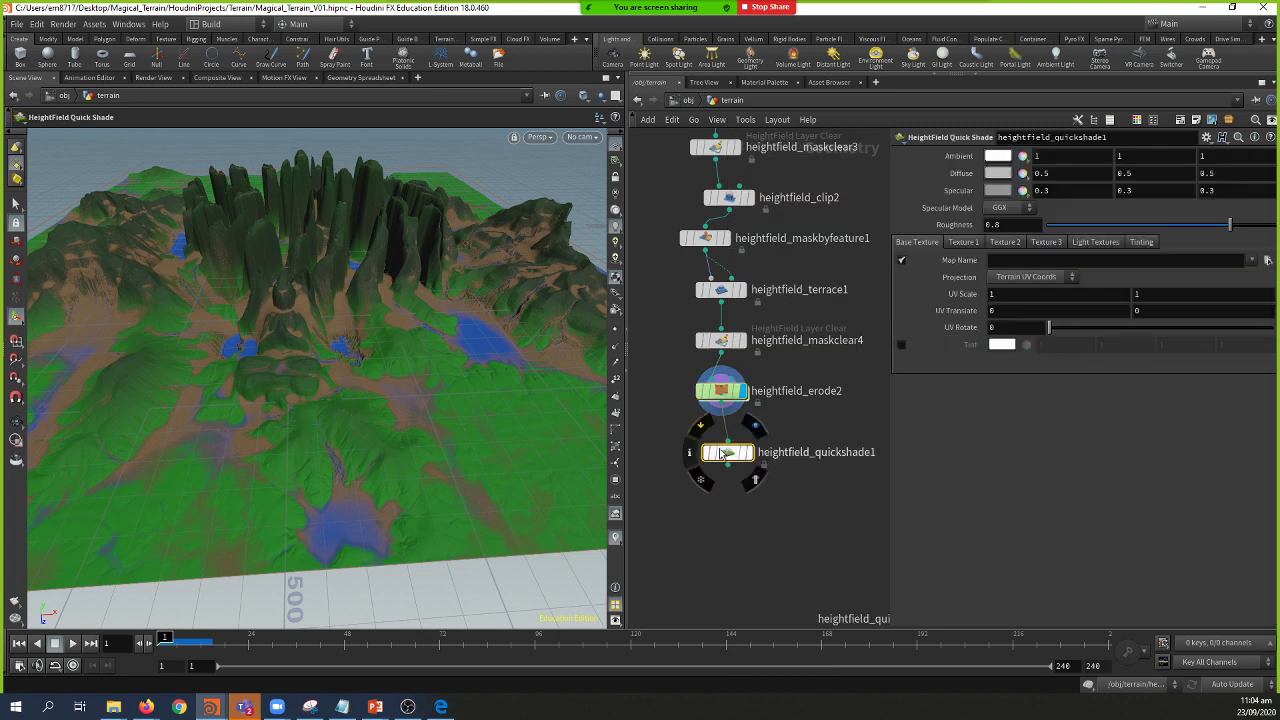
pyautogui.moveTo(722, 453); pyautogui.dragTo(716, 444)
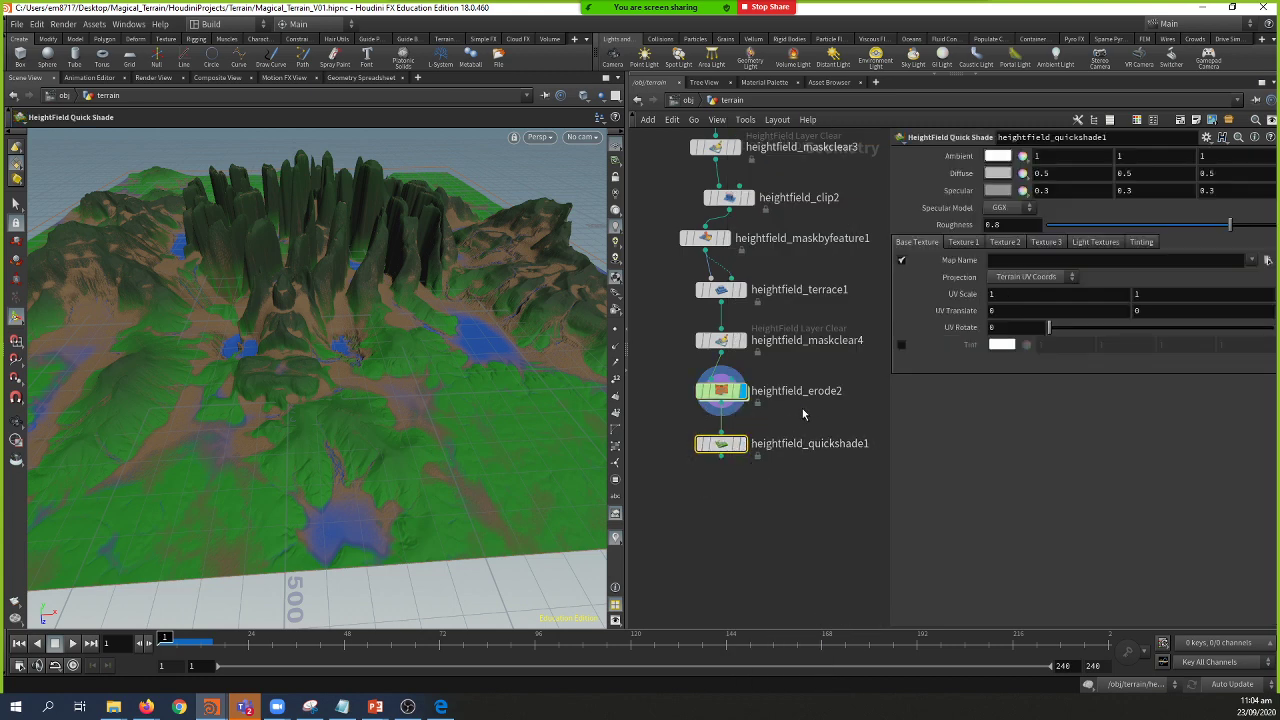
# Step: Set the display flag on heightfield_quickshade1 and orbit the plain grey terrain
pyautogui.moveTo(802, 413); pyautogui.dragTo(768, 441, button='middle')
pyautogui.click(707, 472)
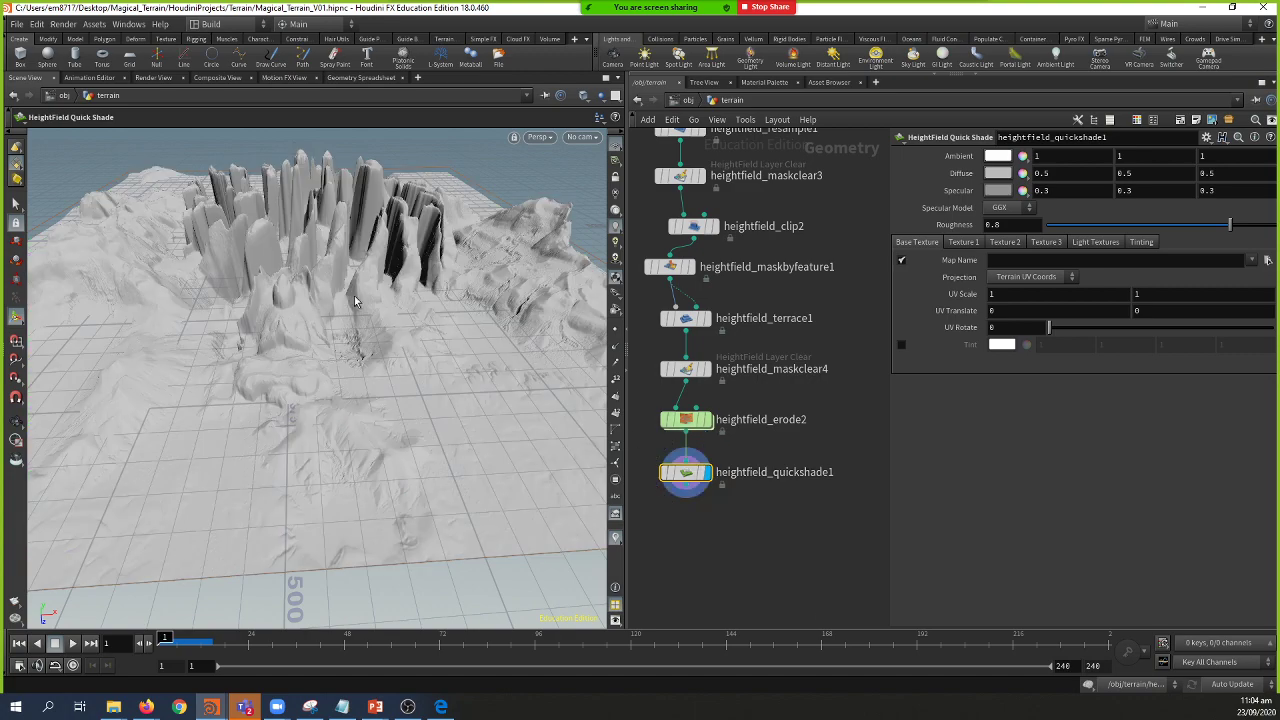
pyautogui.press('Escape')
pyautogui.moveTo(355, 300); pyautogui.dragTo(300, 380)
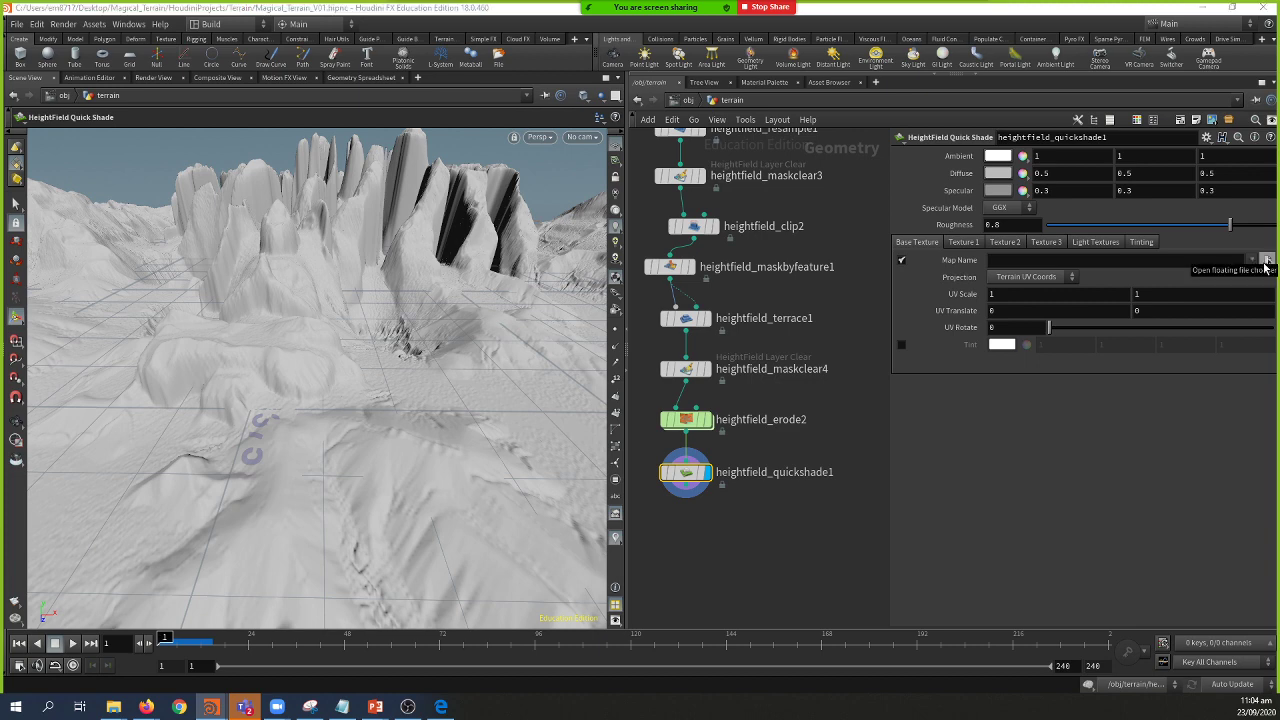
# Step: Enable Tint on heightfield_quickshade1 with a dark green colour around RGB 0.0125, 0.048, 0.0125
pyautogui.click(902, 346)
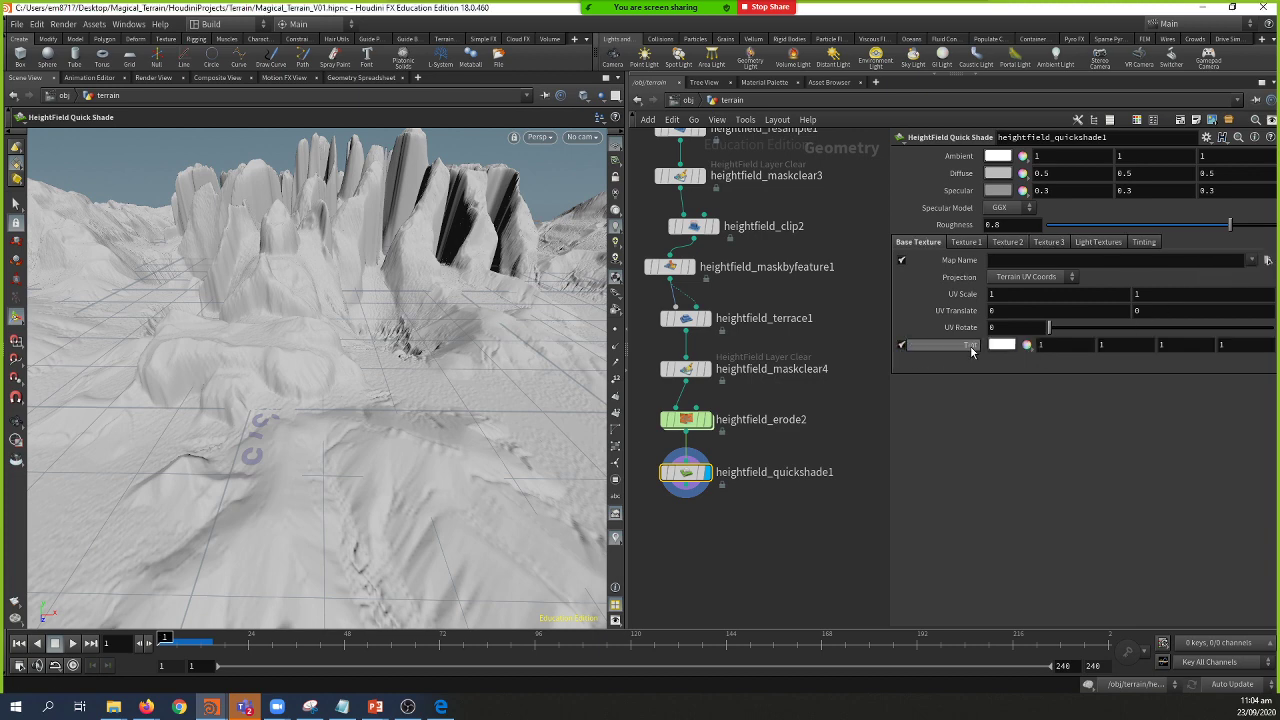
pyautogui.click(1002, 344)
pyautogui.click(787, 137)
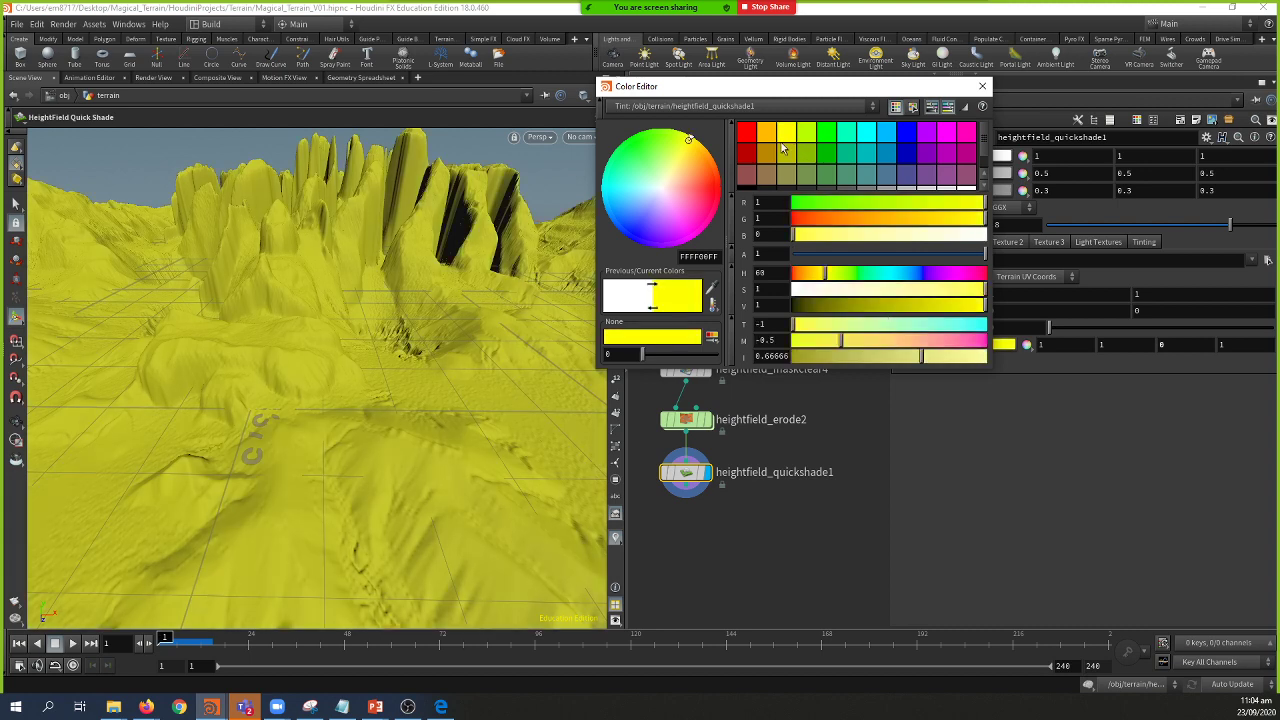
pyautogui.click(805, 220)
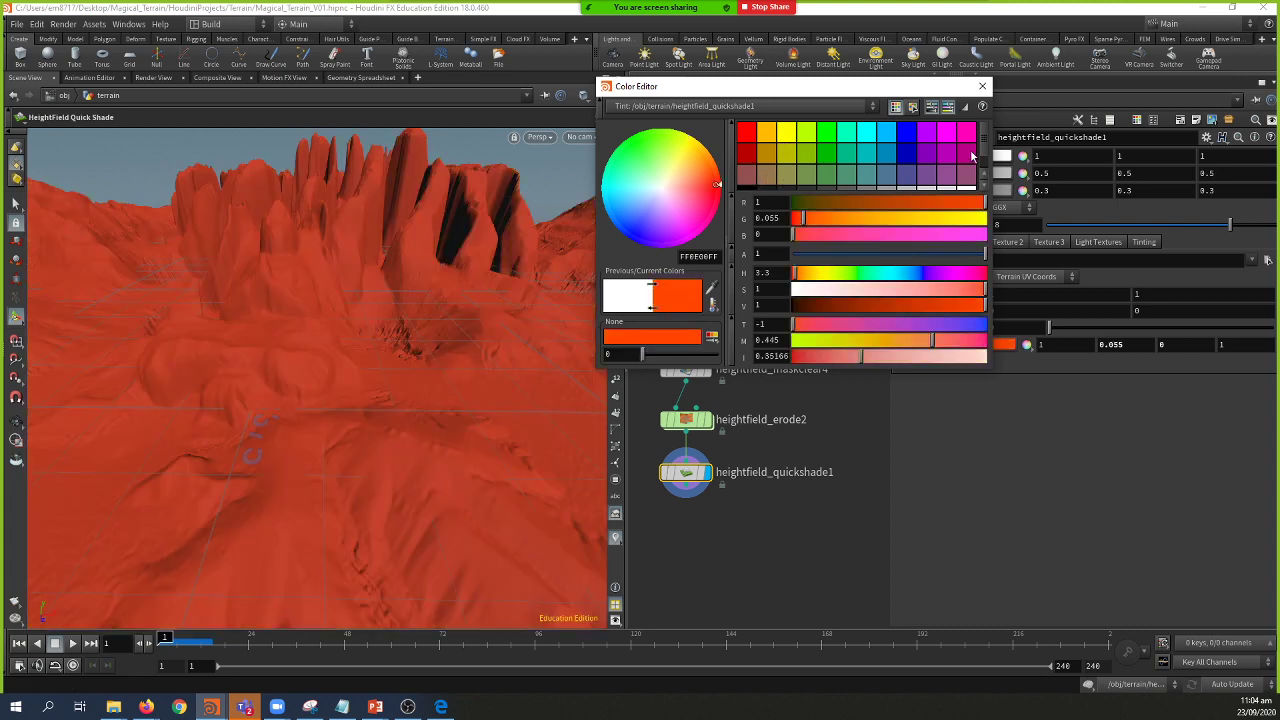
pyautogui.scroll(-1, 987, 152)
pyautogui.click(781, 178)
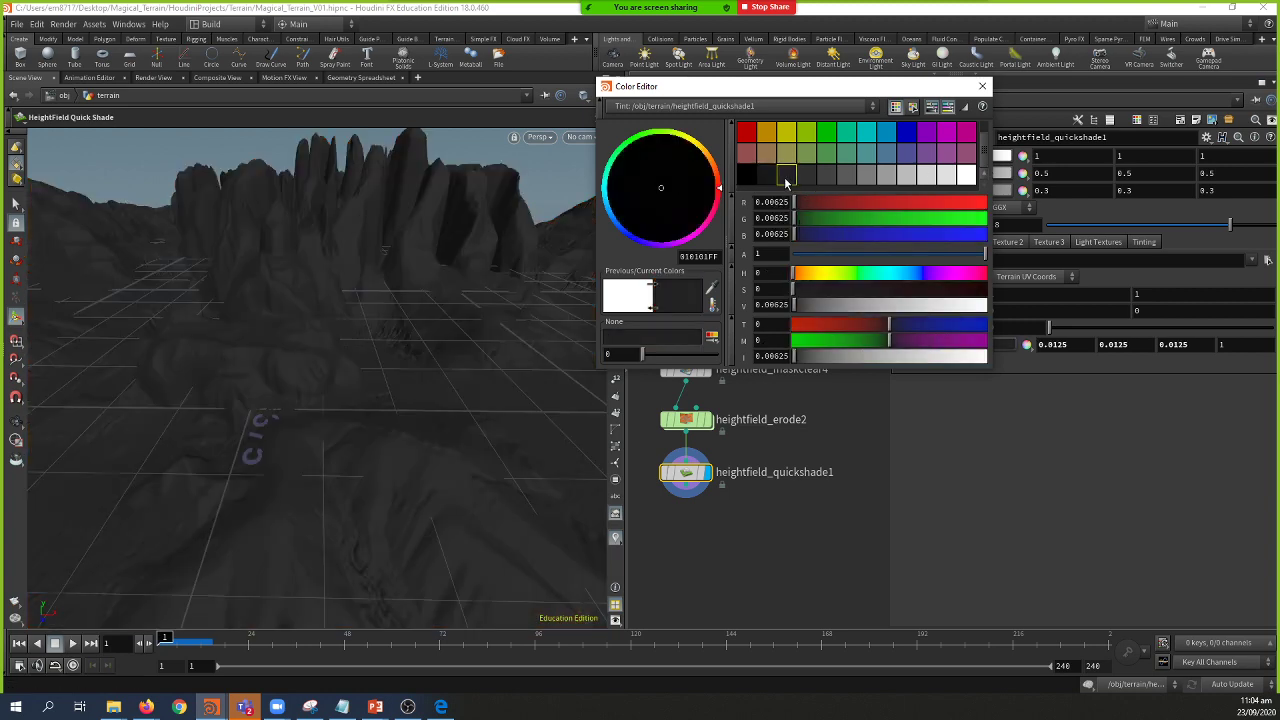
pyautogui.moveTo(719, 187); pyautogui.dragTo(716, 175)
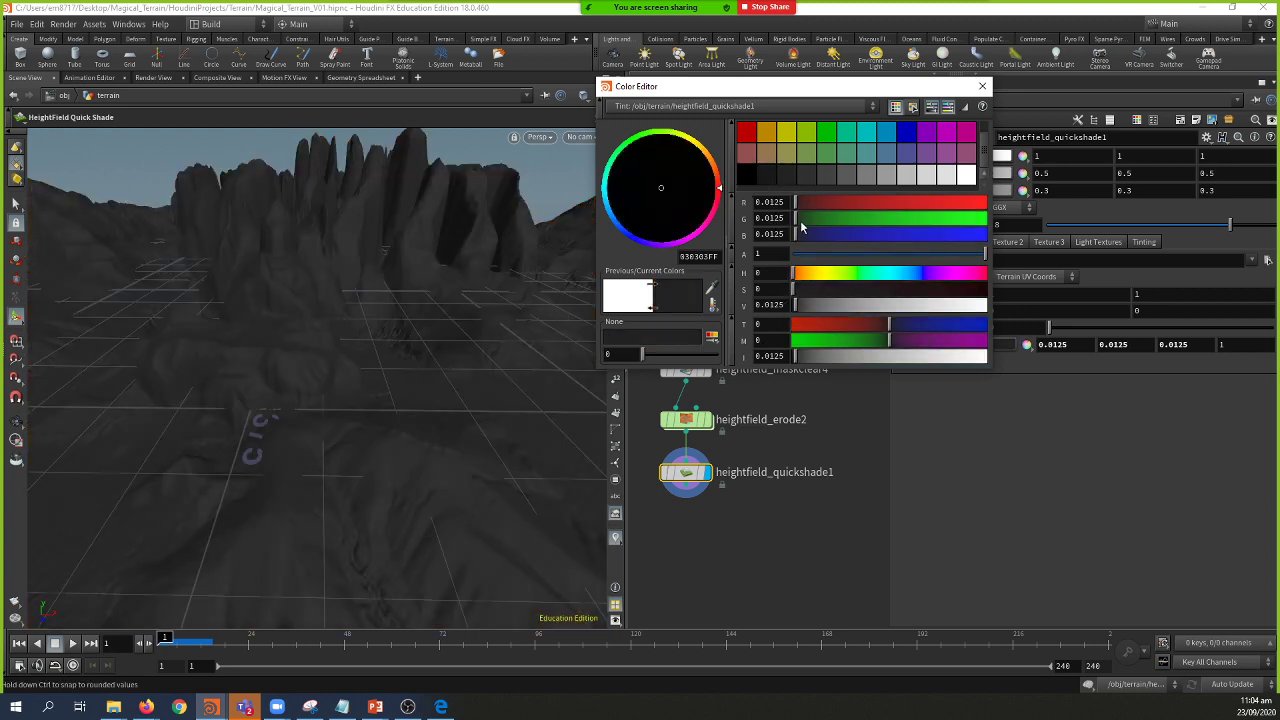
pyautogui.moveTo(801, 222); pyautogui.dragTo(800, 217)
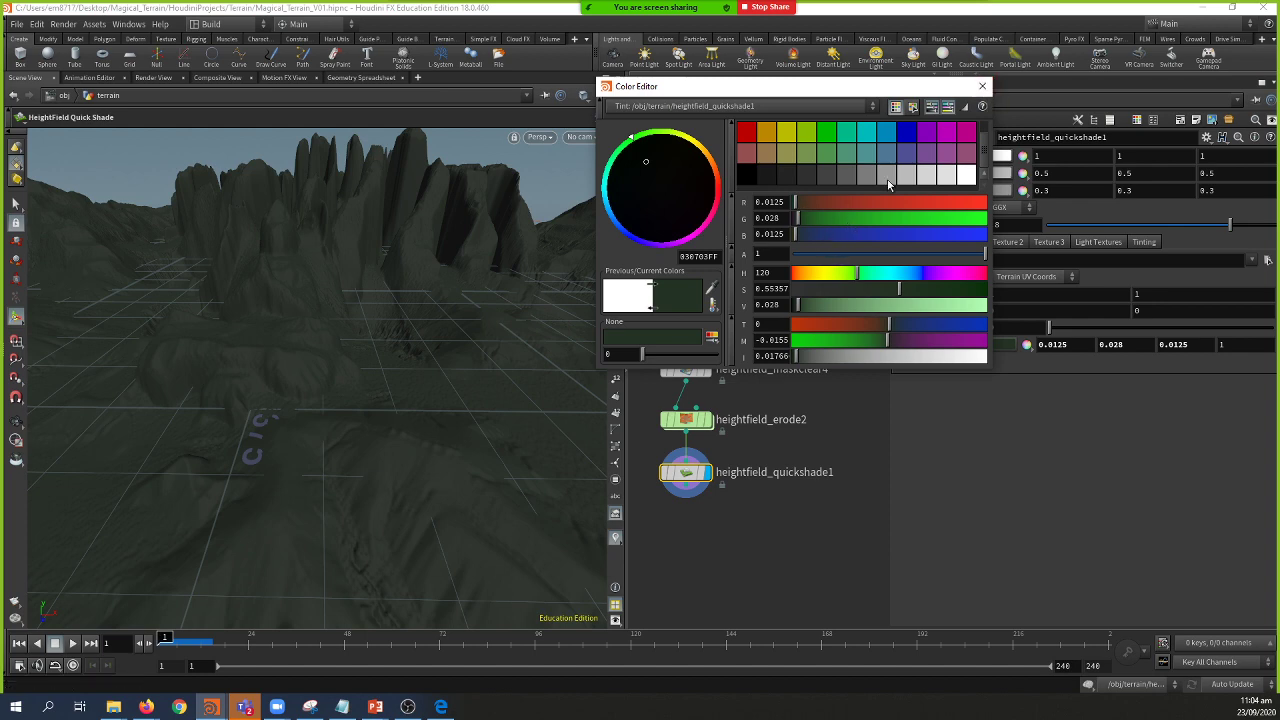
pyautogui.moveTo(814, 219); pyautogui.dragTo(806, 224)
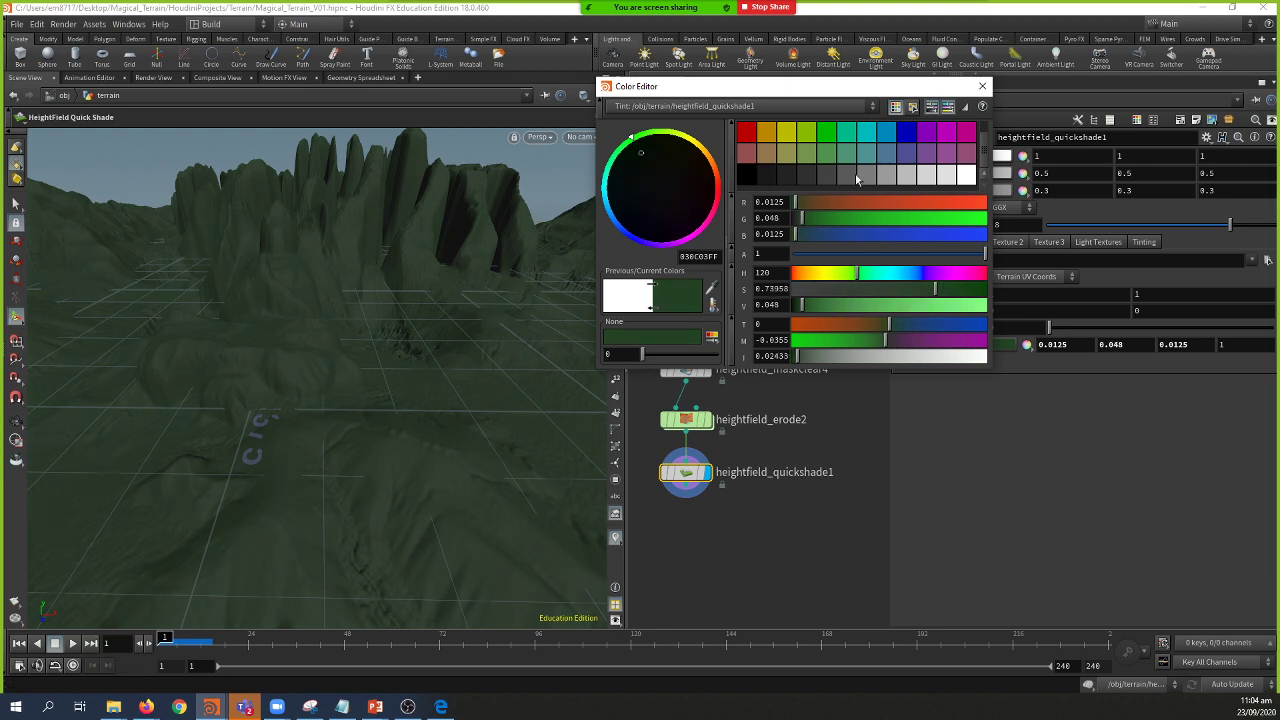
pyautogui.click(982, 86)
pyautogui.click(963, 243)
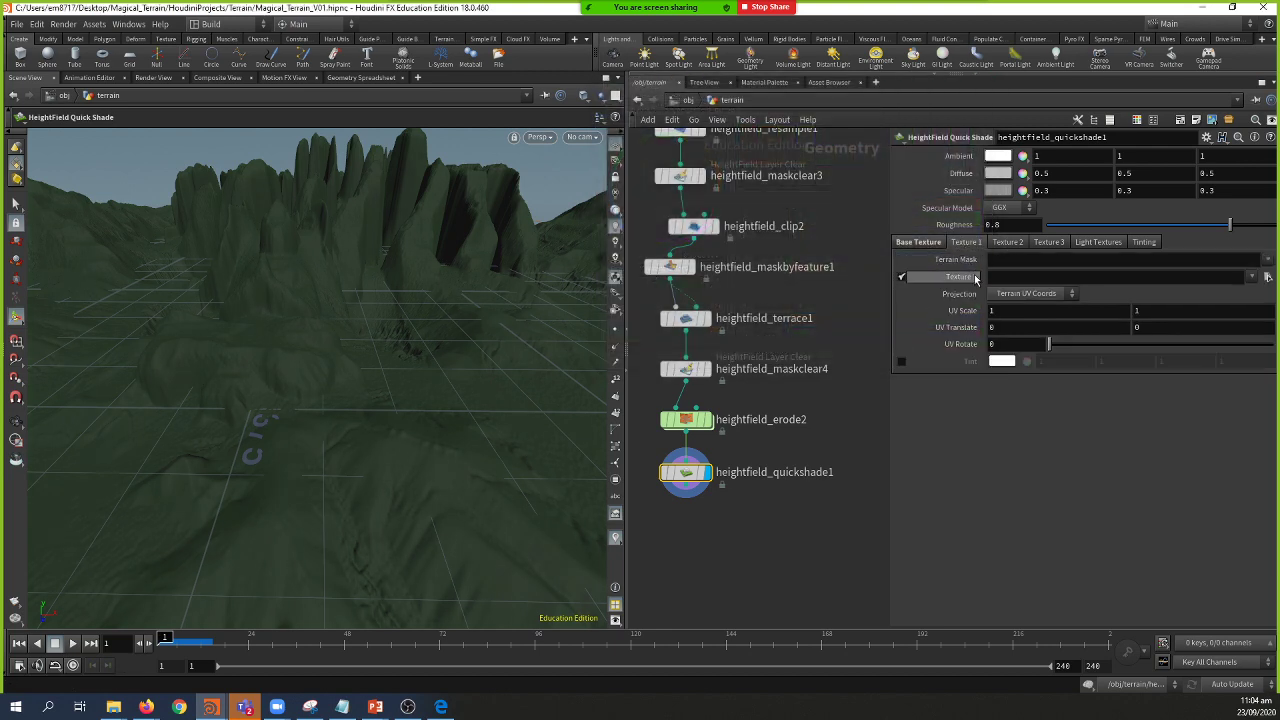
# Step: Set Texture 1's Terrain Mask to bedrock, leaving its texture file unchanged
pyautogui.click(1267, 260)
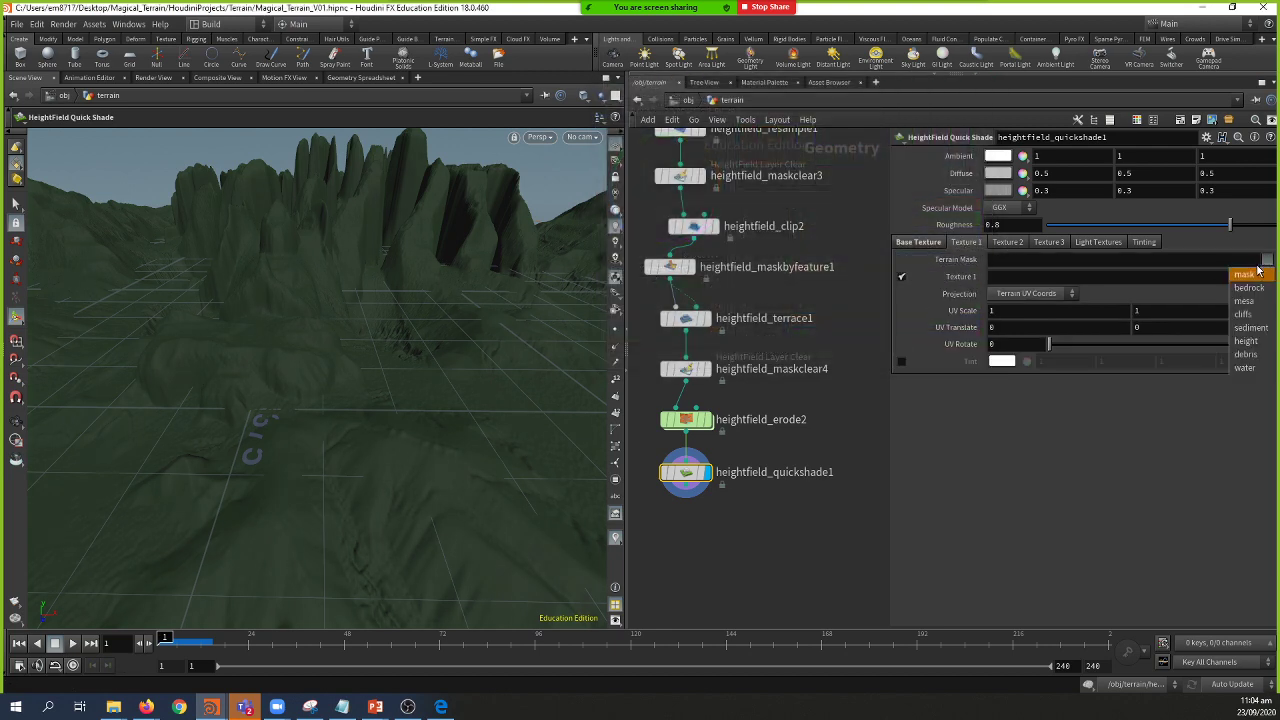
pyautogui.click(1251, 288)
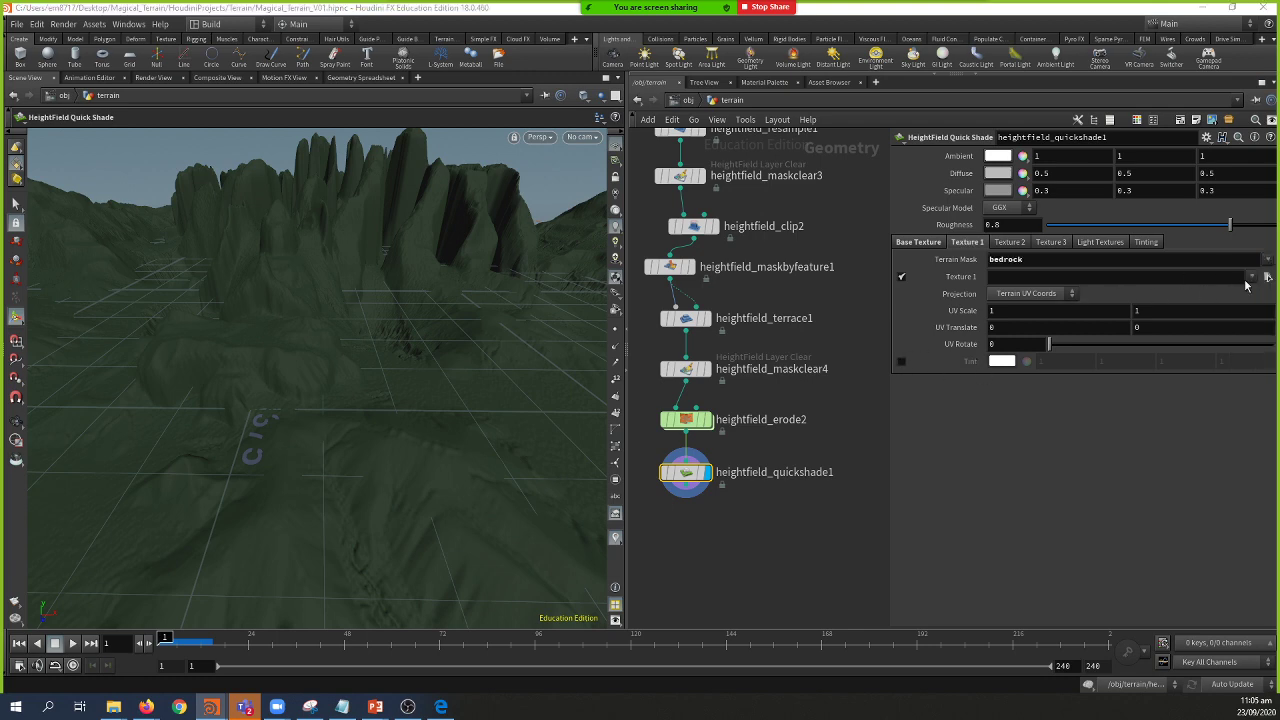
pyautogui.click(1267, 277)
pyautogui.click(780, 296)
# Step: Search Google for 'poliigon' and open the Poliigon materials library website
pyautogui.moveTo(146, 707)
pyautogui.click(185, 672)
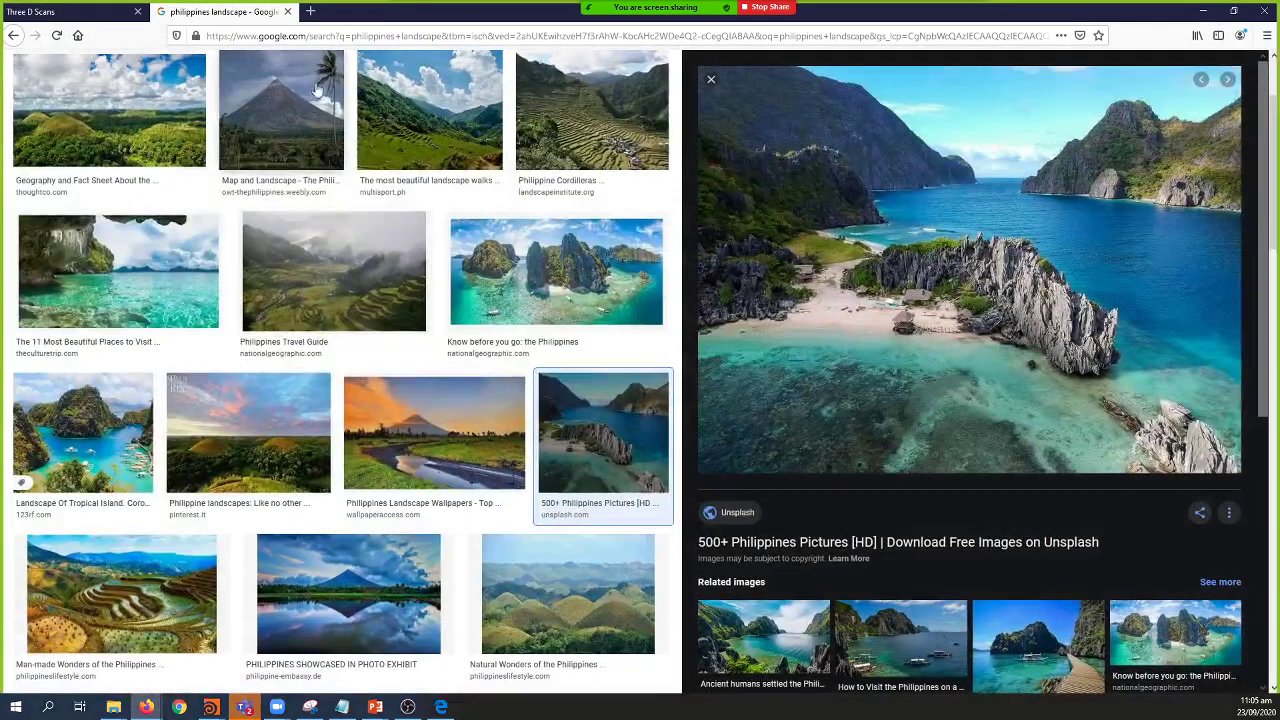
pyautogui.click(343, 35)
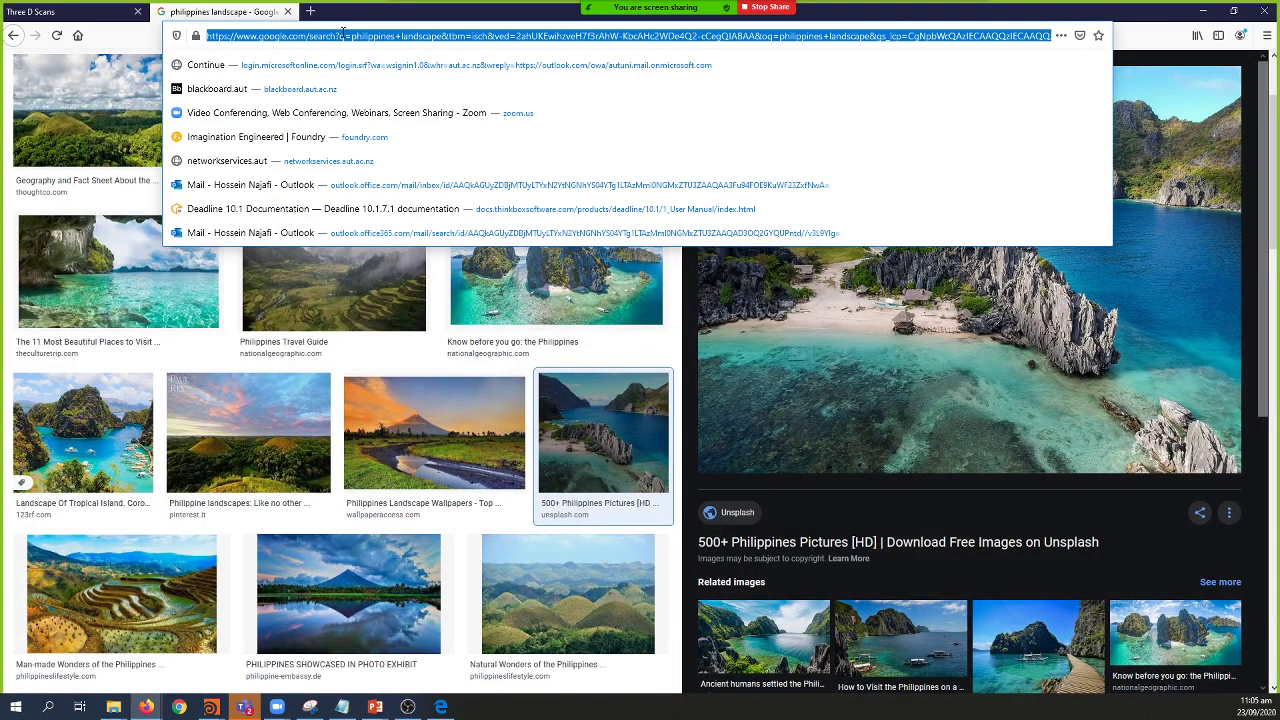
pyautogui.write('poll')
pyautogui.write('igon')
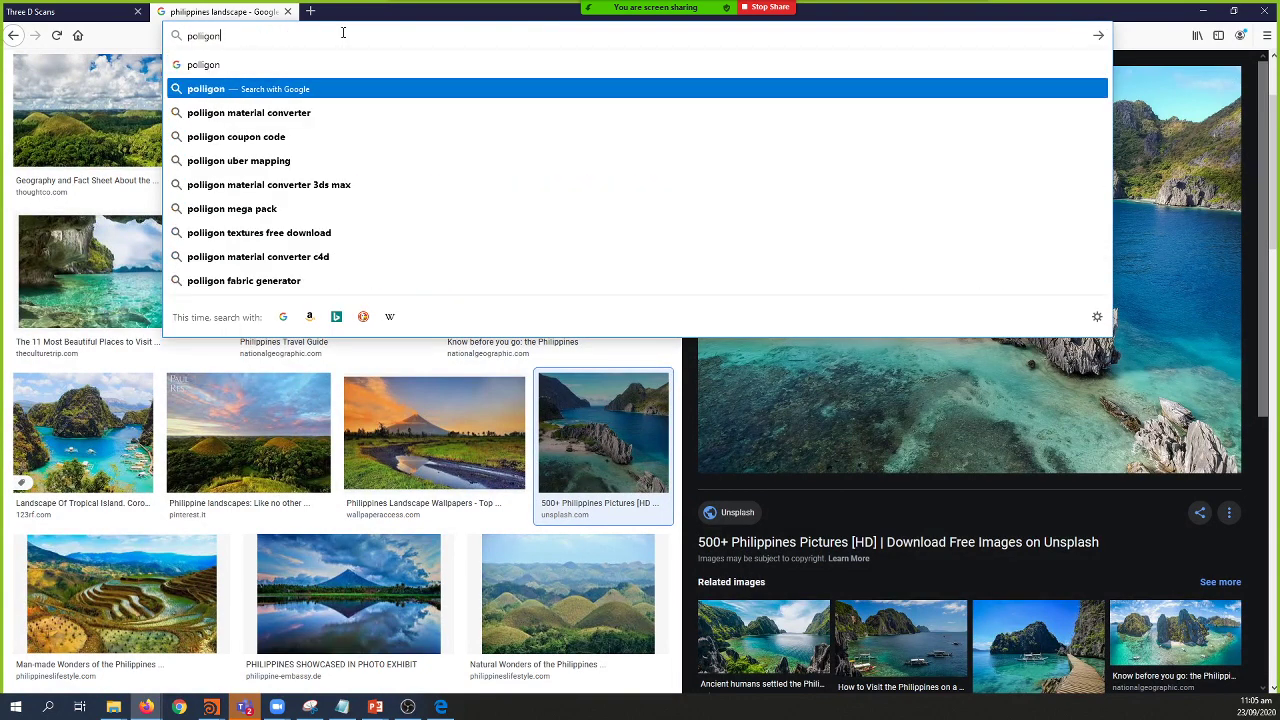
pyautogui.click(220, 88)
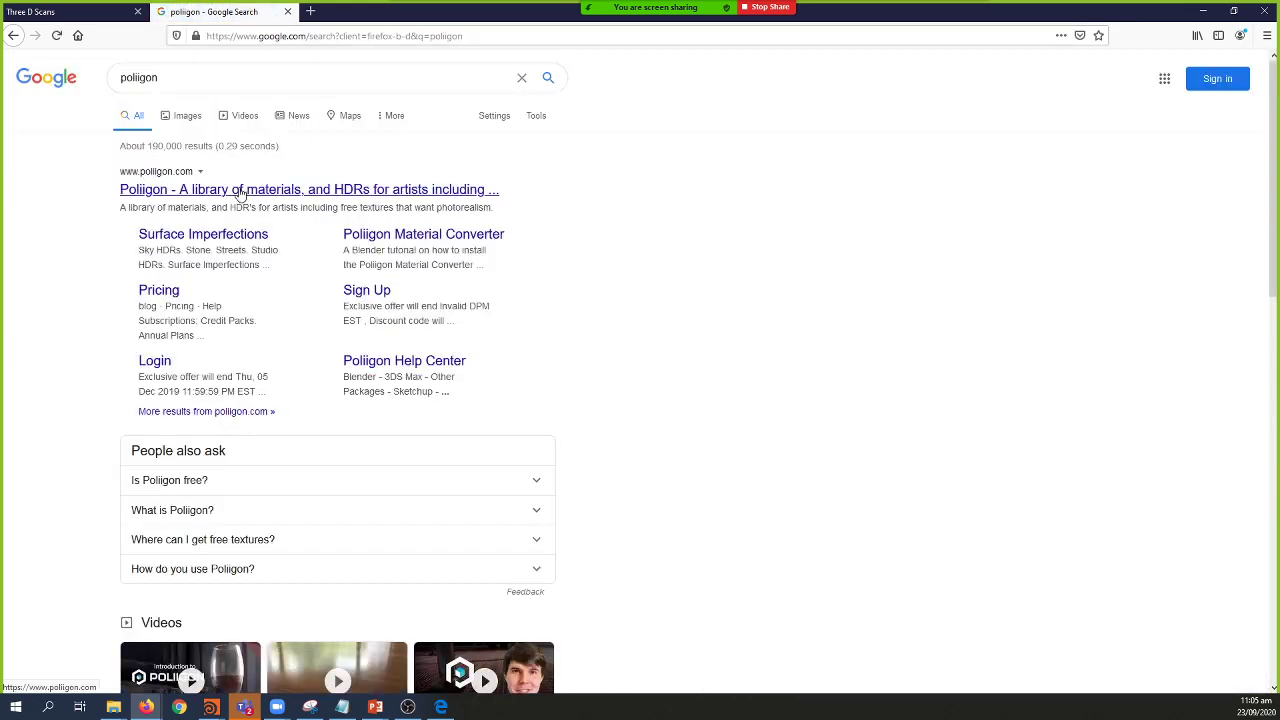
pyautogui.click(240, 190)
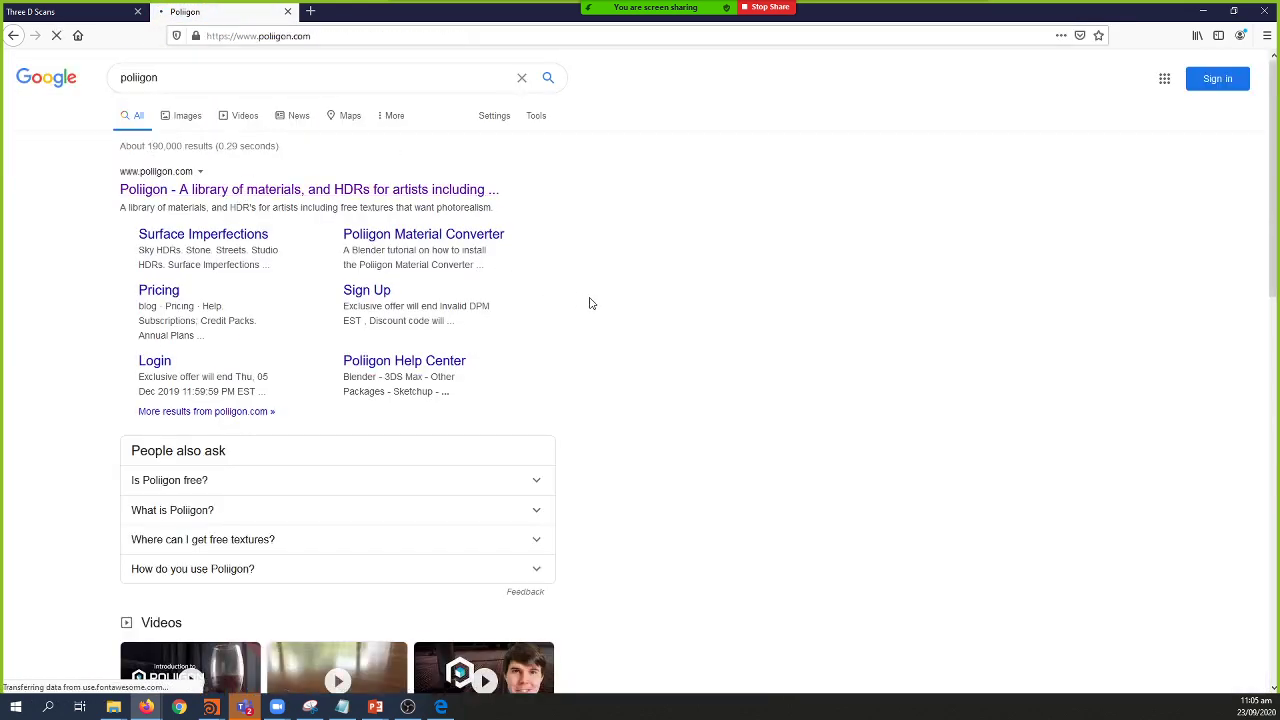
# Step: Scroll through the Poliigon homepage, then return to the Houdini terrain scene
pyautogui.scroll(-6, 580, 296)
pyautogui.scroll(-10, 572, 305)
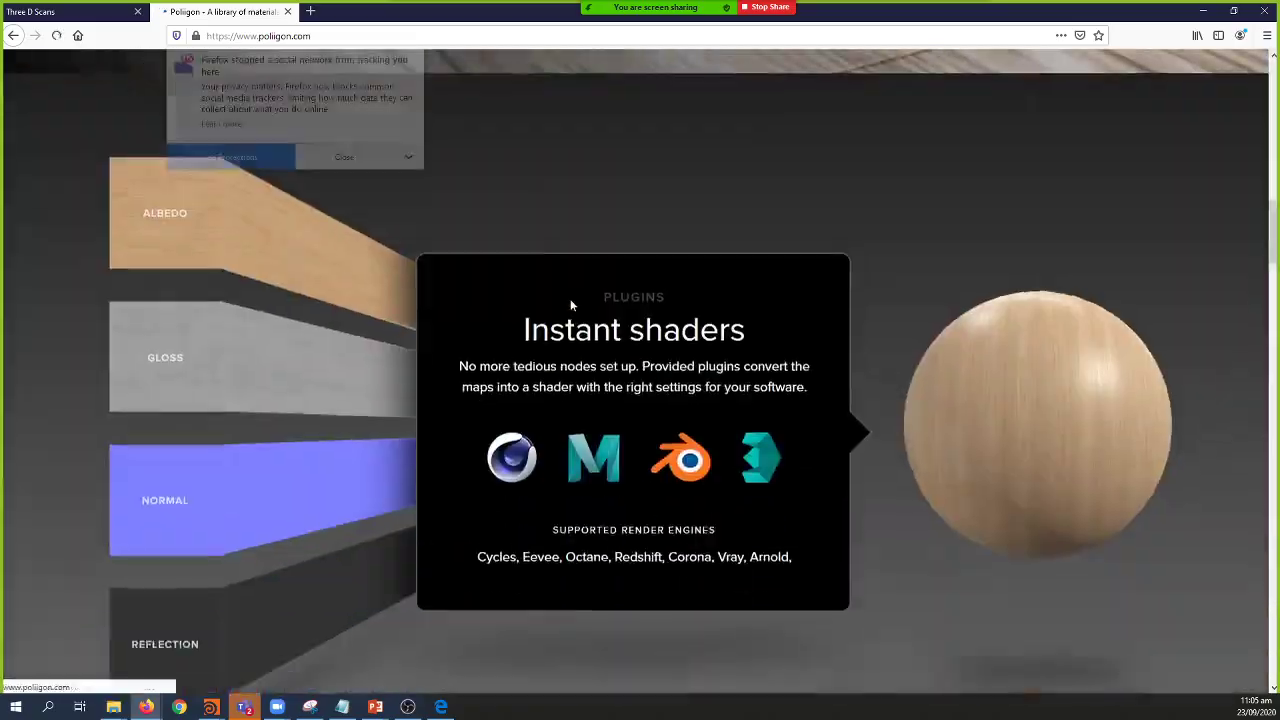
pyautogui.scroll(12, 570, 299)
pyautogui.hotkey('alt', 'Tab')
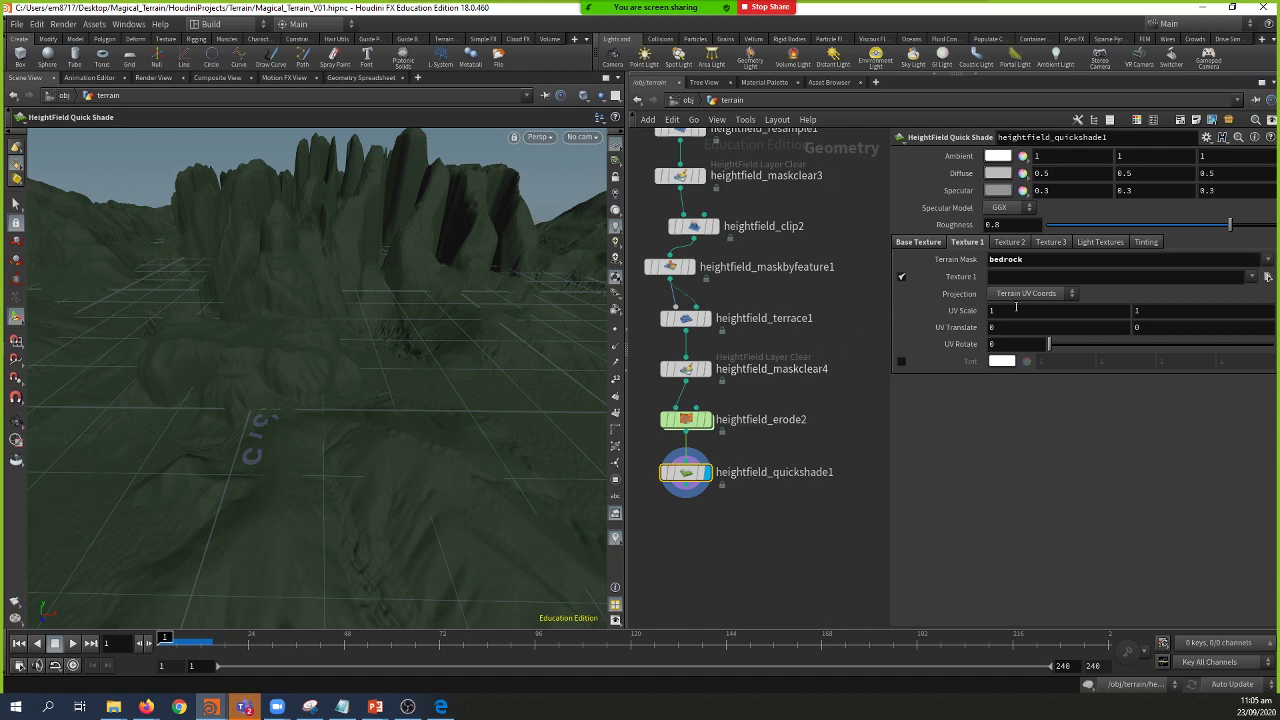
# Step: Look through Texture 1's recent texture files without choosing one
pyautogui.click(1250, 278)
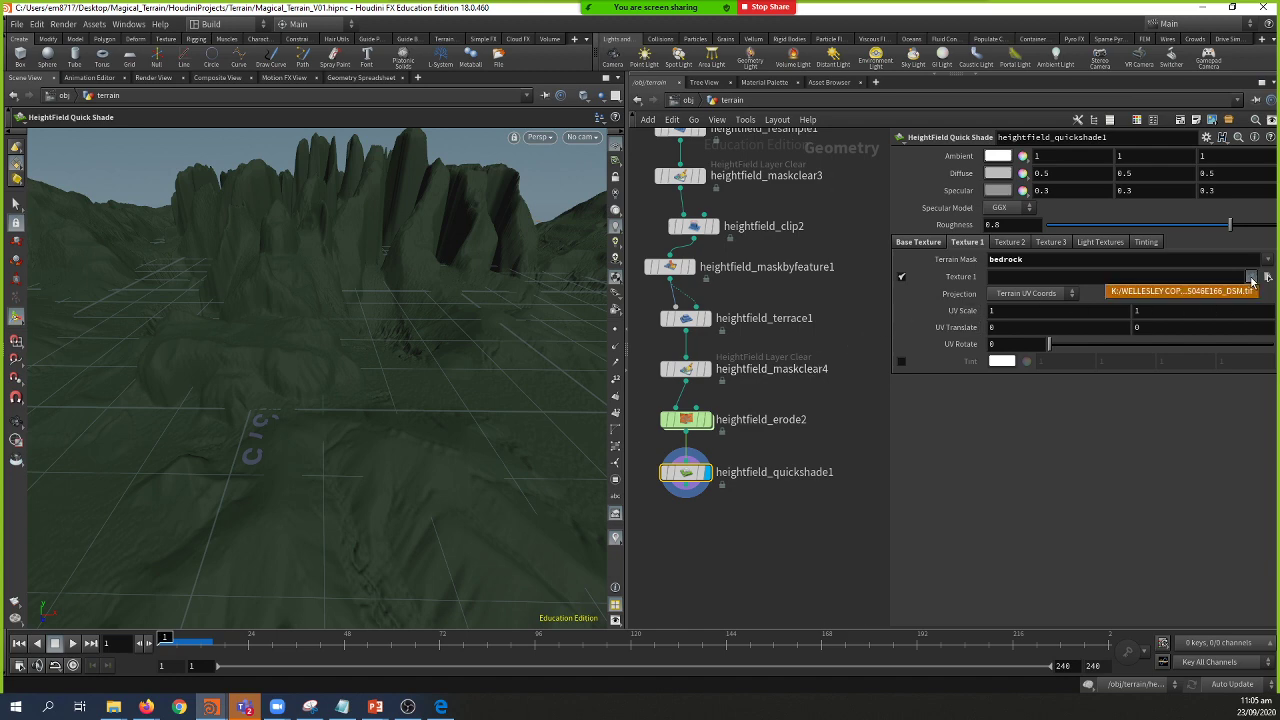
pyautogui.click(1141, 305)
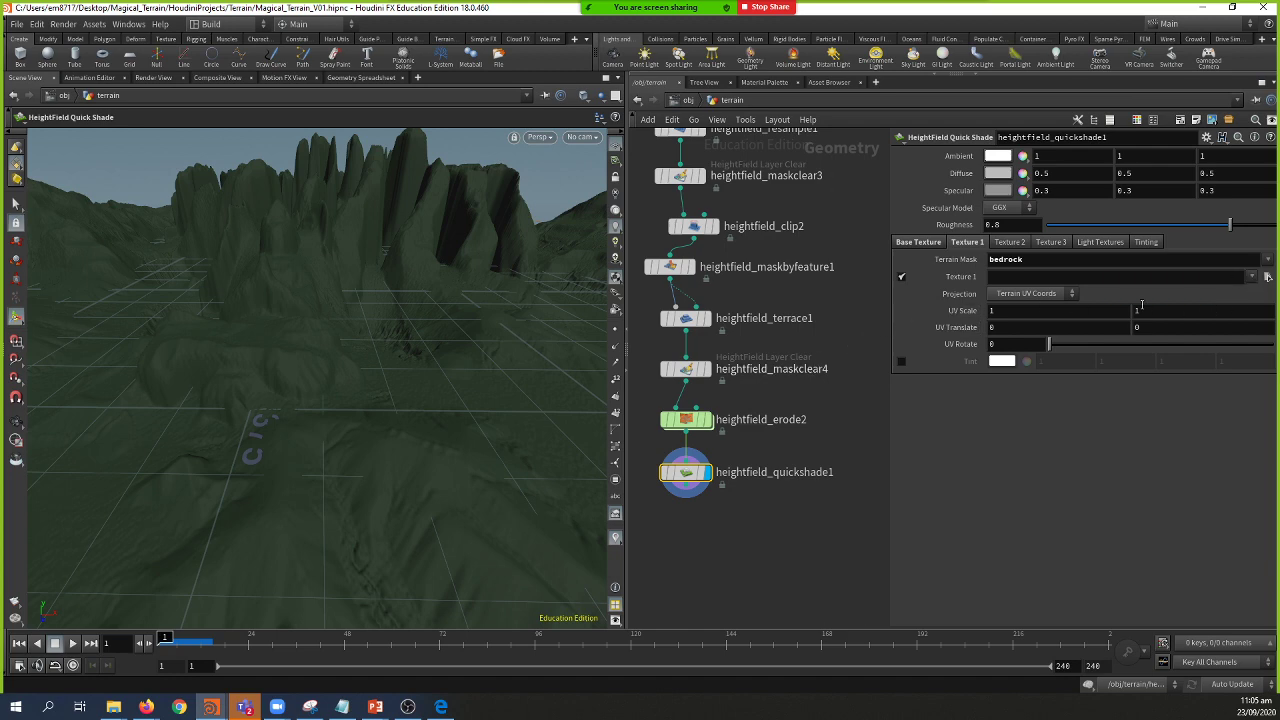
pyautogui.click(1250, 278)
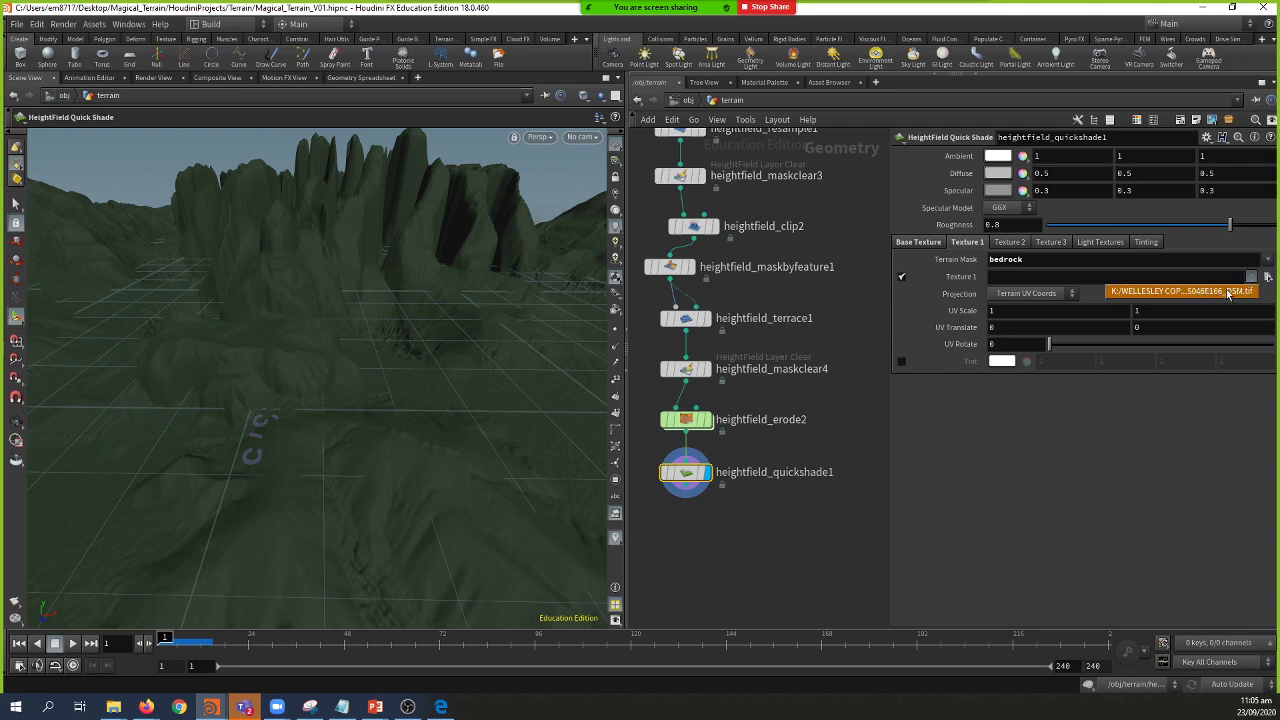
pyautogui.click(1268, 277)
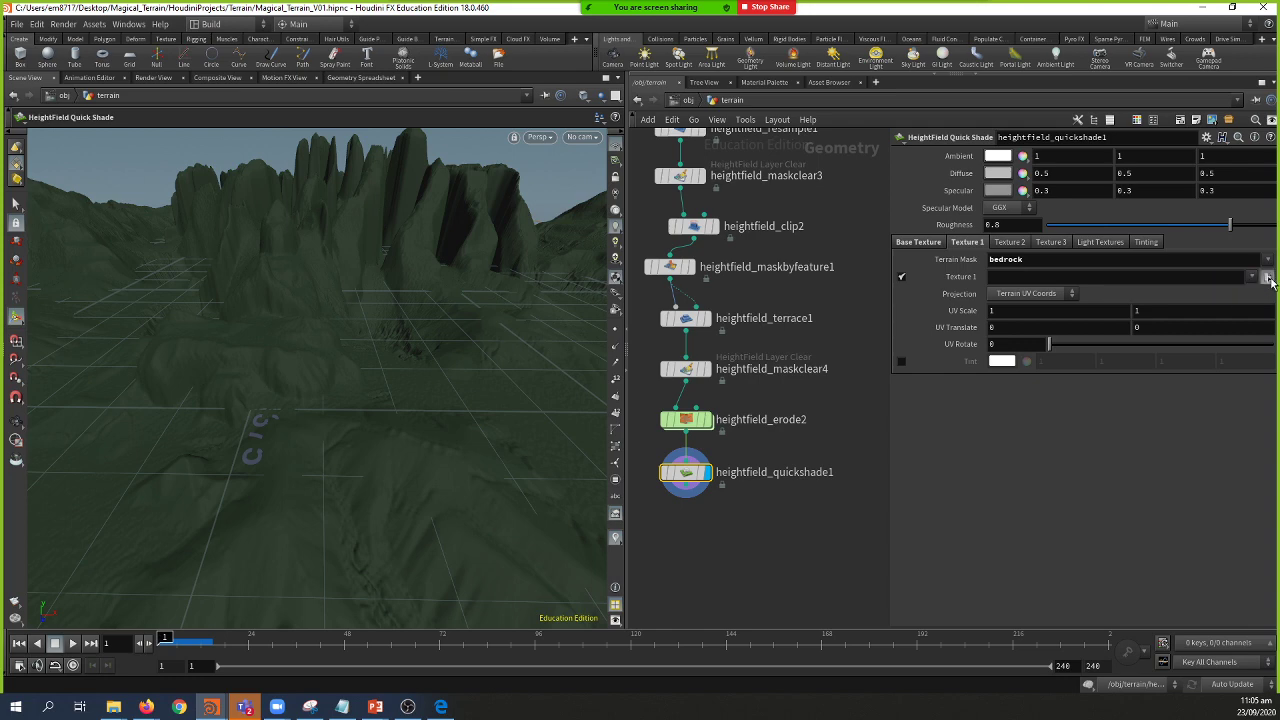
pyautogui.click(779, 277)
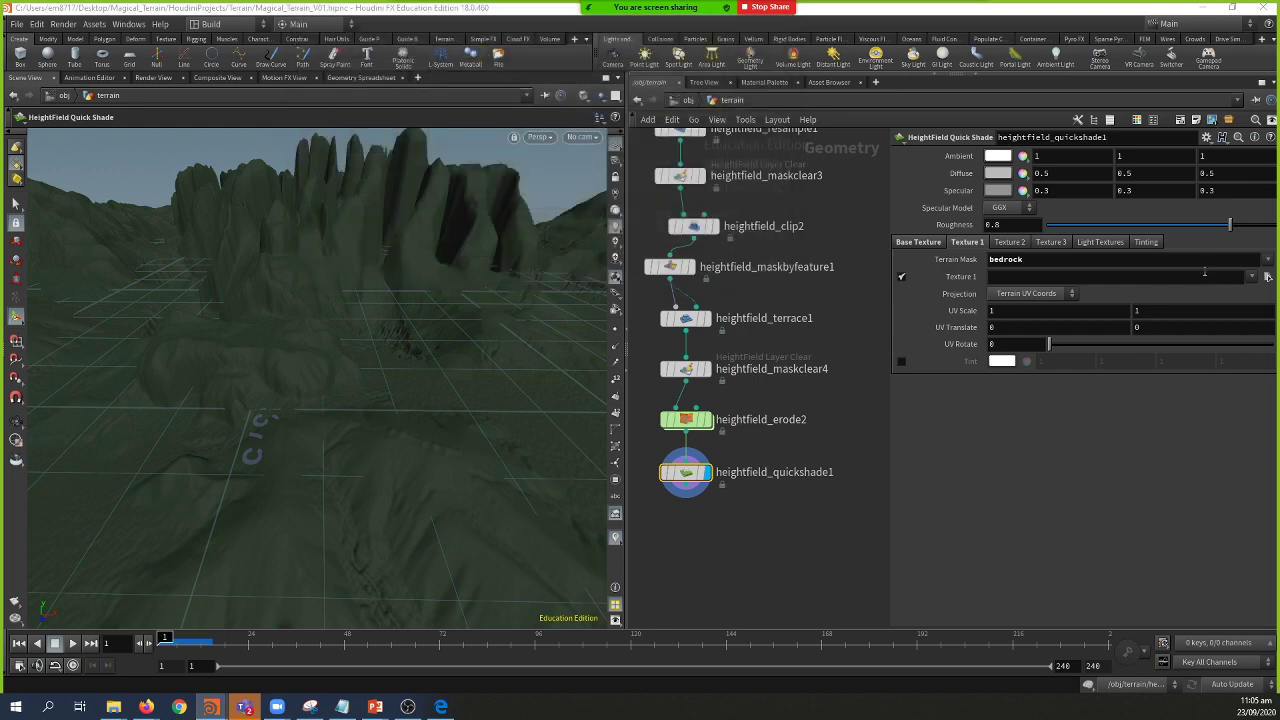
# Step: Turn on Tint for Texture 1 and view the whole terrain from above
pyautogui.click(901, 362)
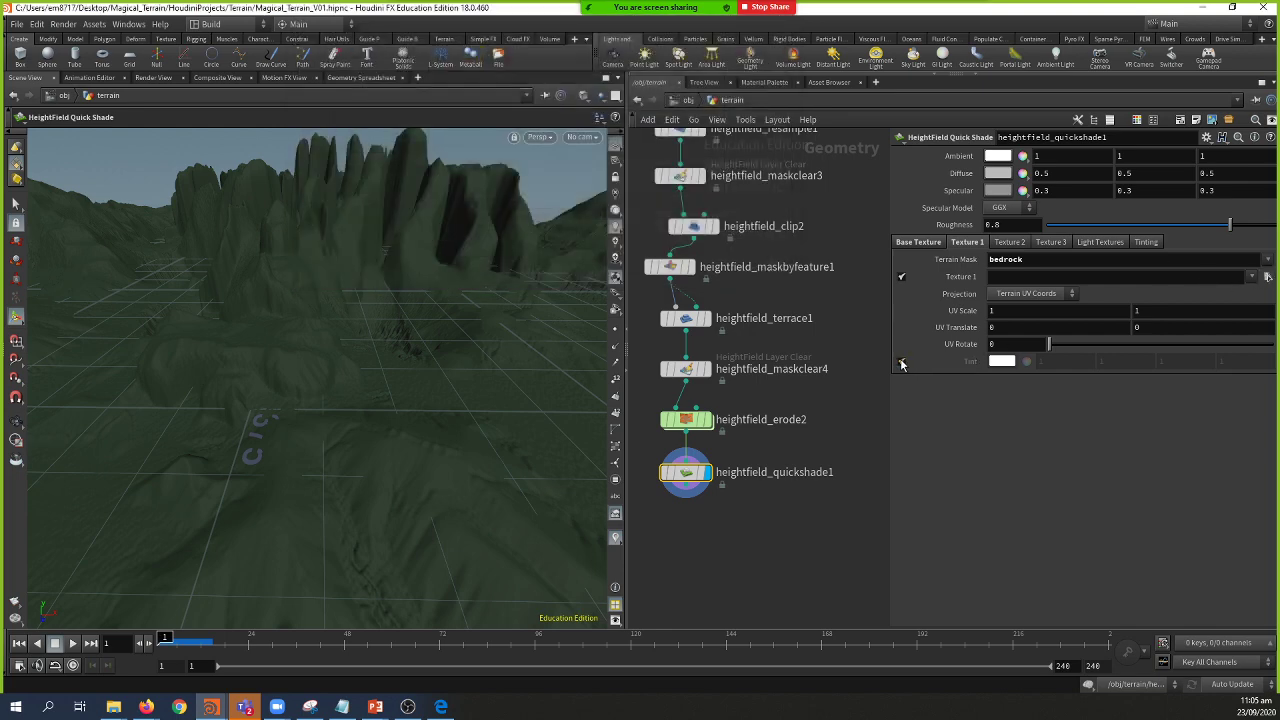
pyautogui.press('Escape')
pyautogui.scroll(-5, 257, 300)
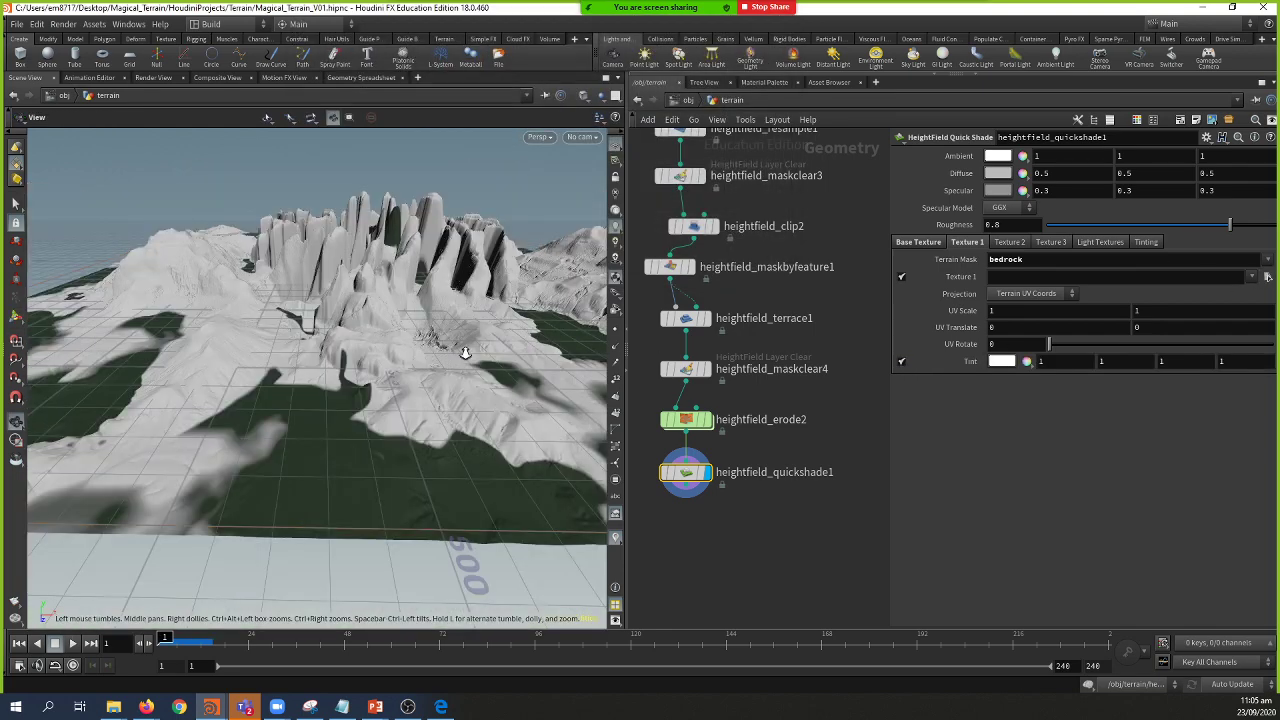
pyautogui.scroll(-3, 316, 385)
pyautogui.moveTo(316, 385); pyautogui.dragTo(345, 440)
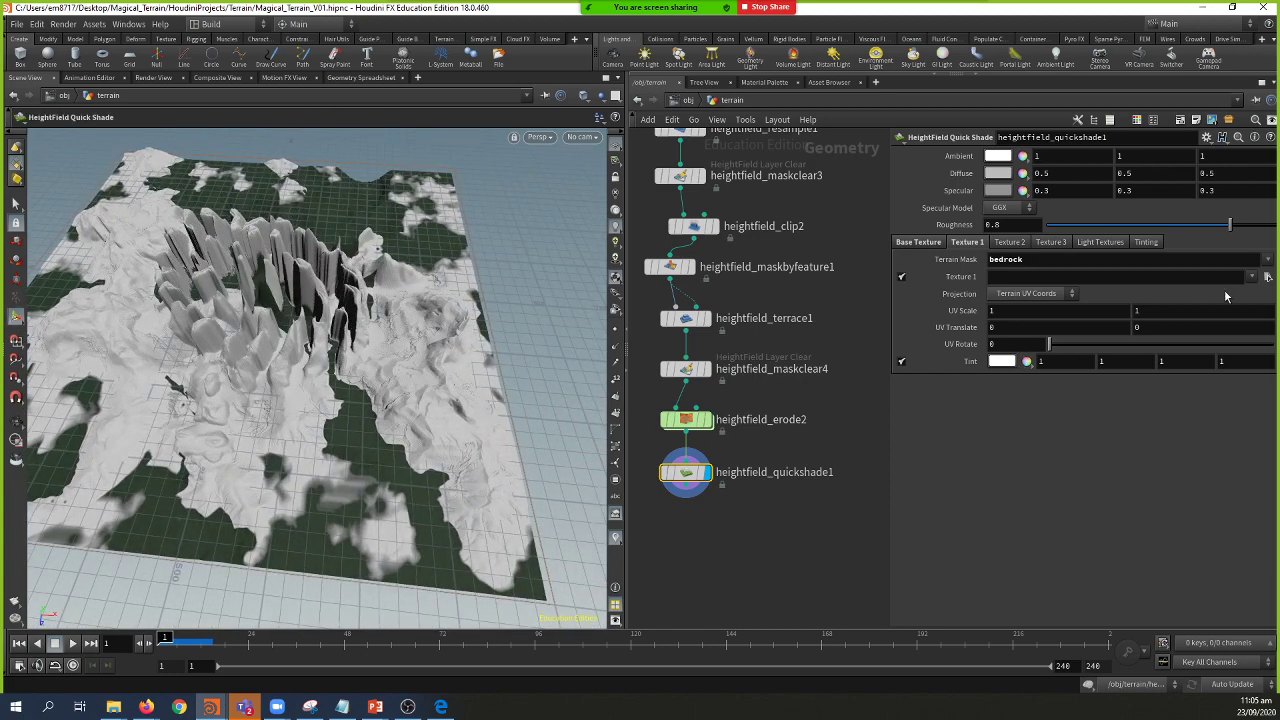
# Step: Try the mesa and then the cliffs terrain masks for Texture 1
pyautogui.click(1270, 260)
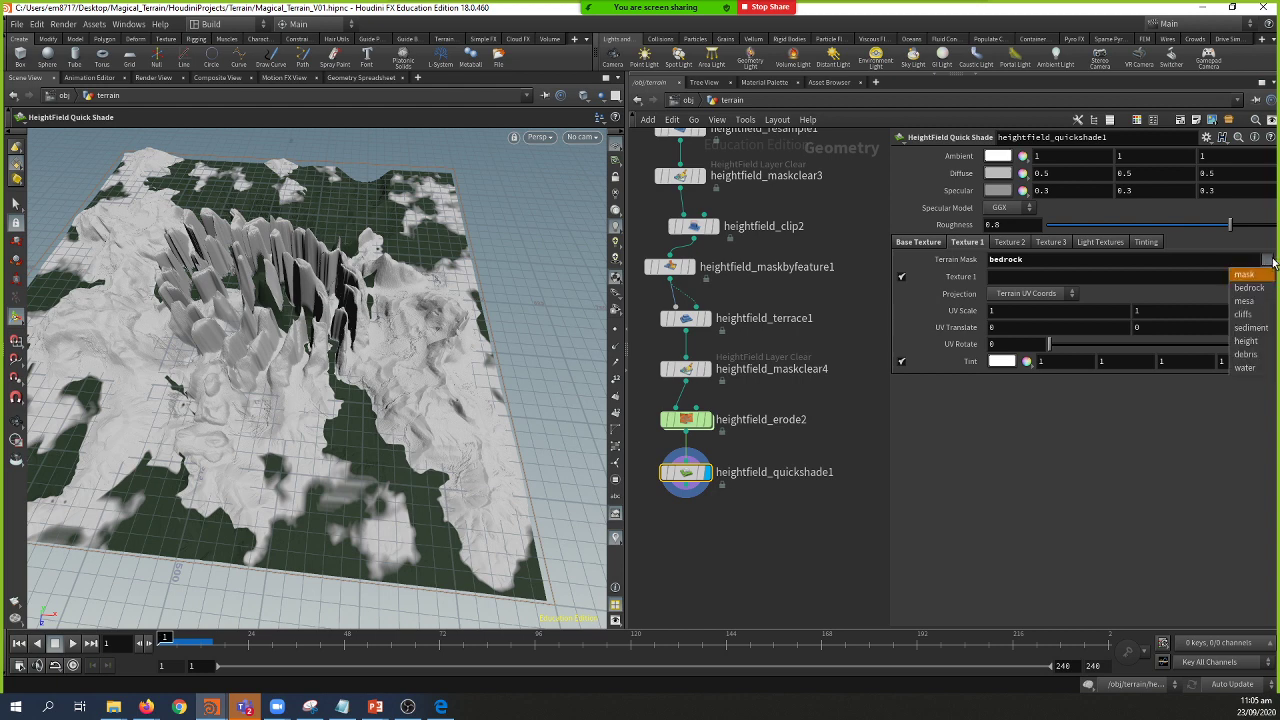
pyautogui.click(1245, 301)
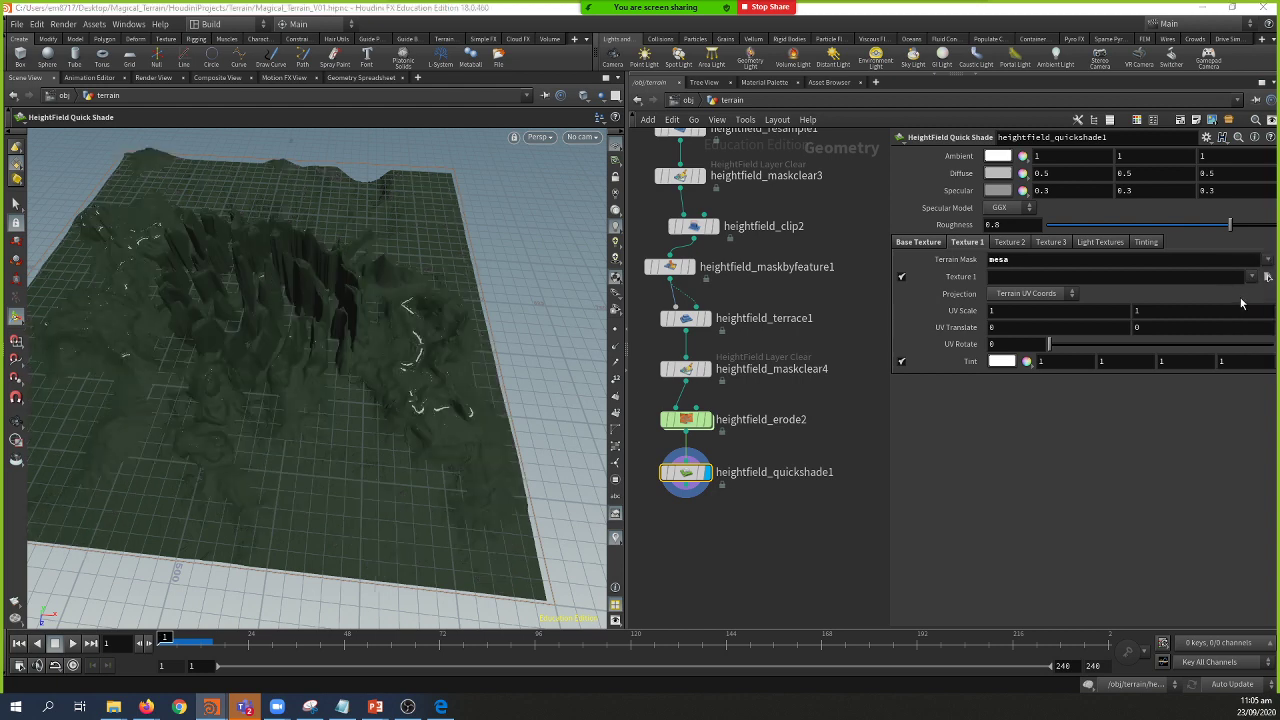
pyautogui.moveTo(337, 320); pyautogui.dragTo(417, 404)
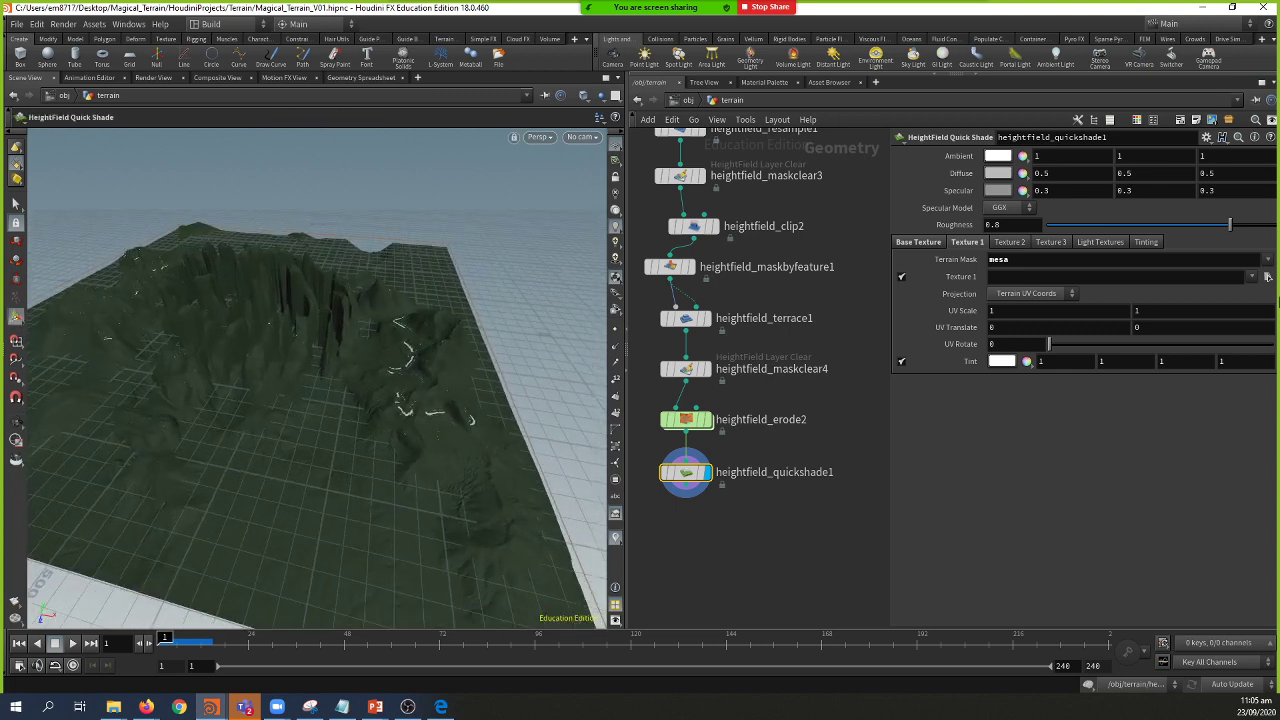
pyautogui.click(1268, 259)
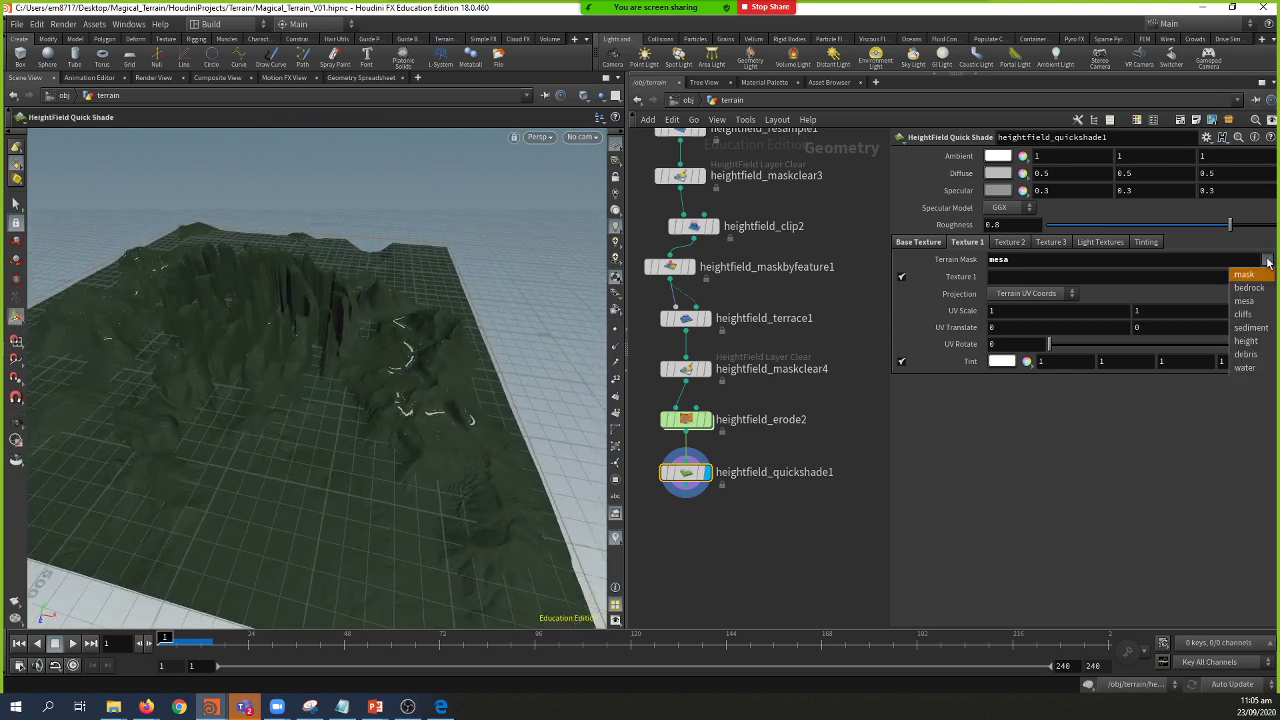
pyautogui.click(1248, 314)
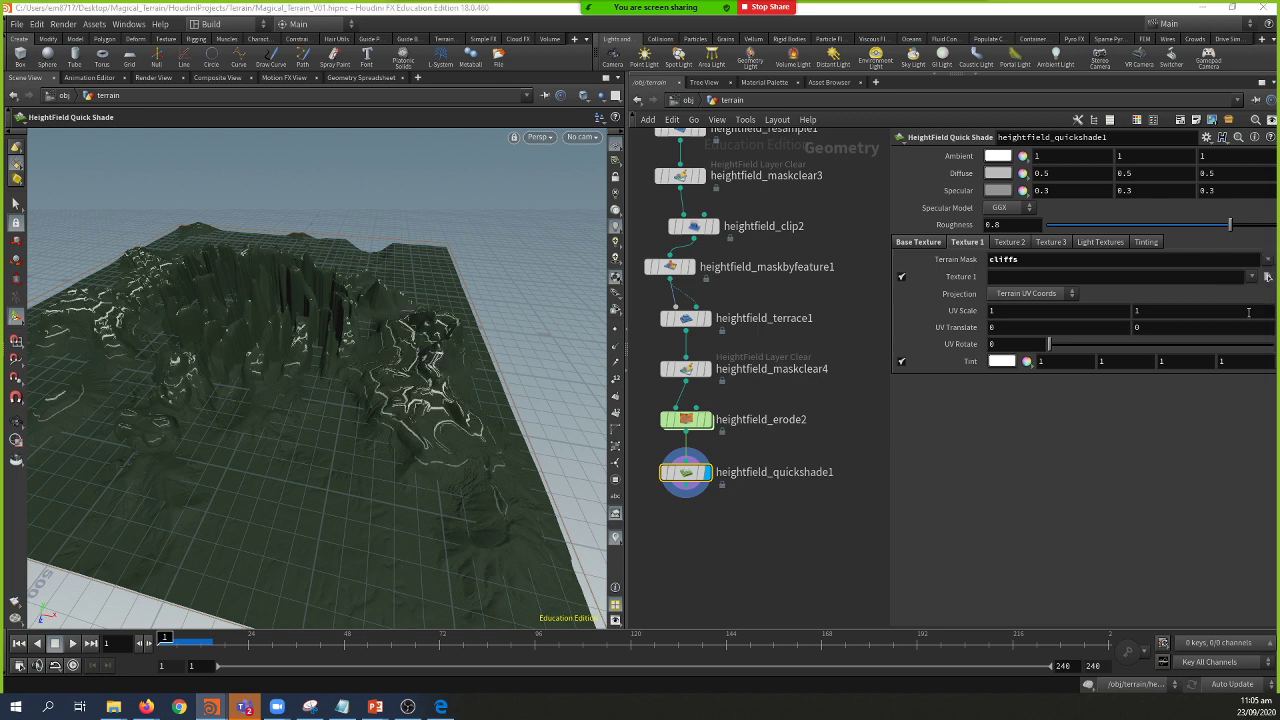
pyautogui.click(1267, 259)
# Step: Set Texture 1's Terrain Mask to sediment
pyautogui.click(1255, 327)
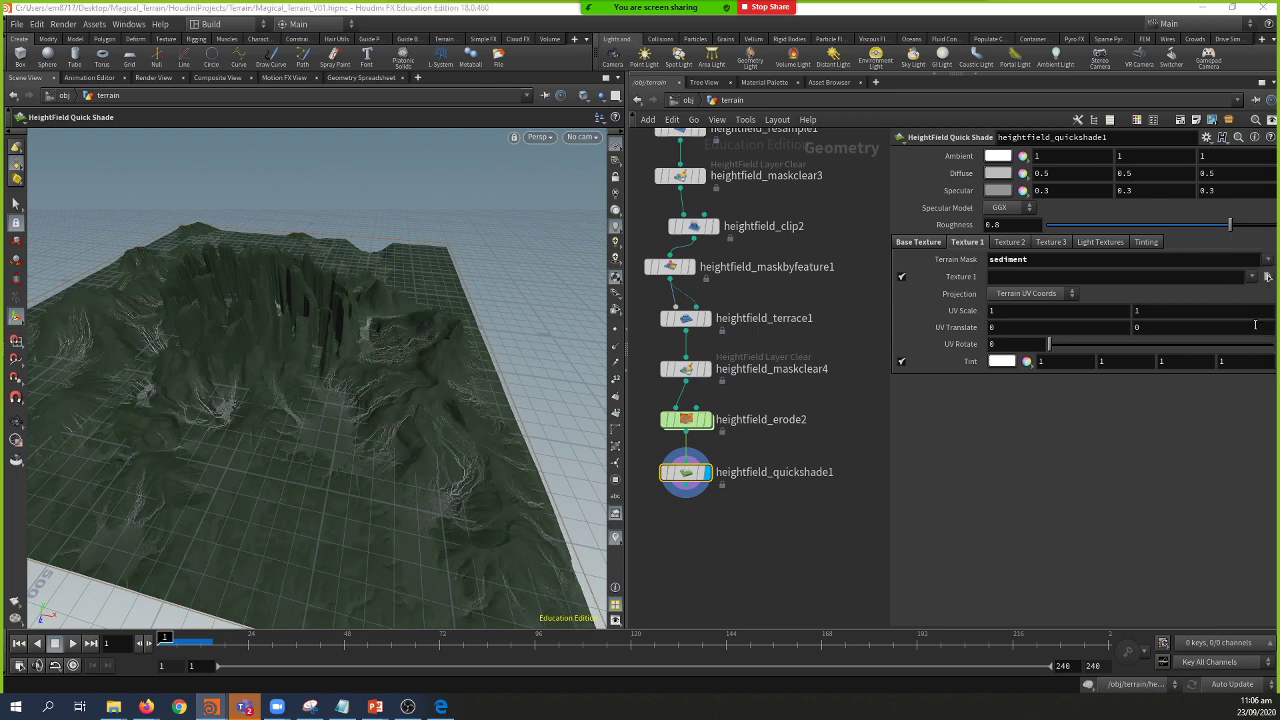
pyautogui.press('Escape')
pyautogui.moveTo(480, 443); pyautogui.dragTo(505, 413)
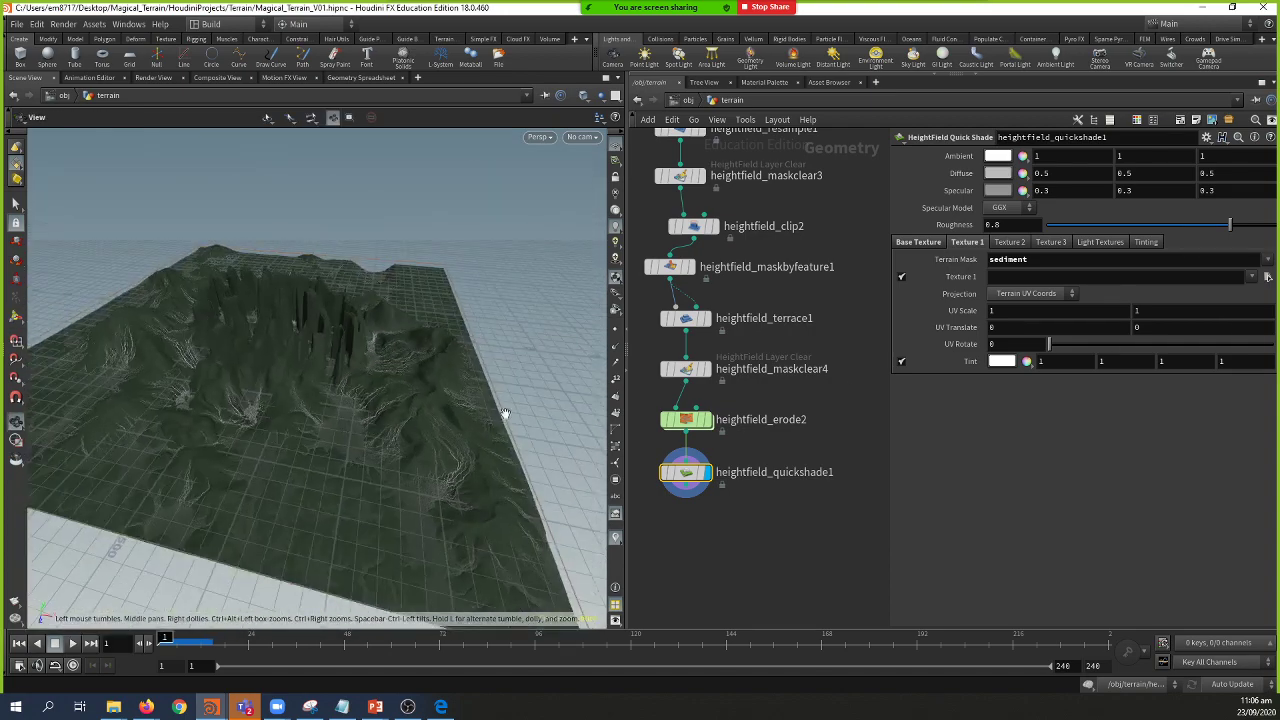
# Step: Tint the sediment layer pale yellow (0.910667, 0.910667, 0.410667)
pyautogui.click(1001, 361)
pyautogui.click(792, 131)
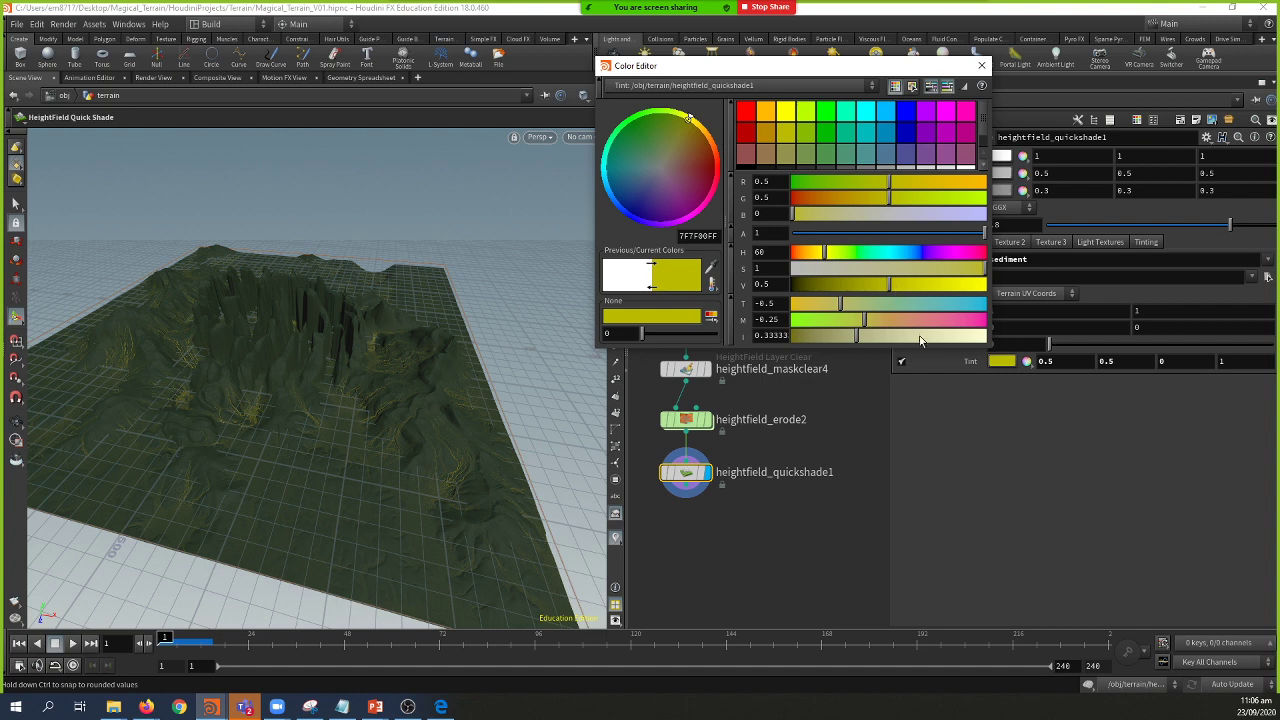
pyautogui.moveTo(920, 341); pyautogui.dragTo(937, 341)
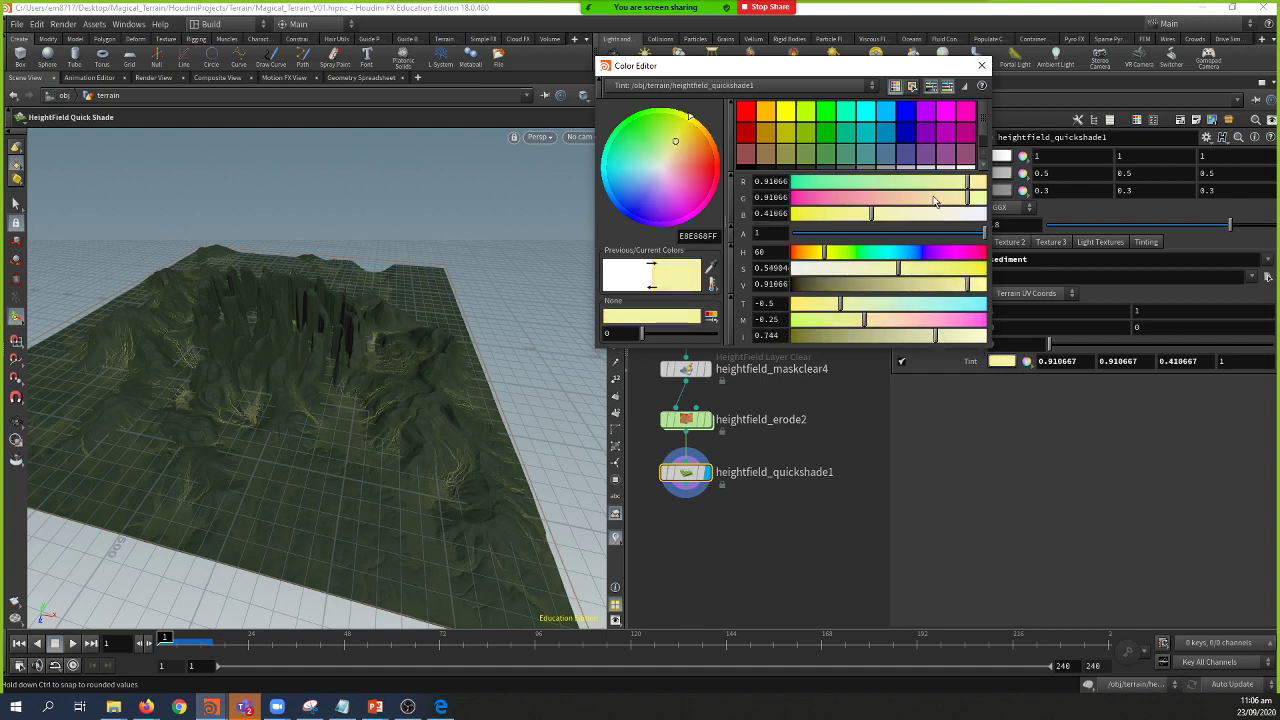
pyautogui.click(981, 65)
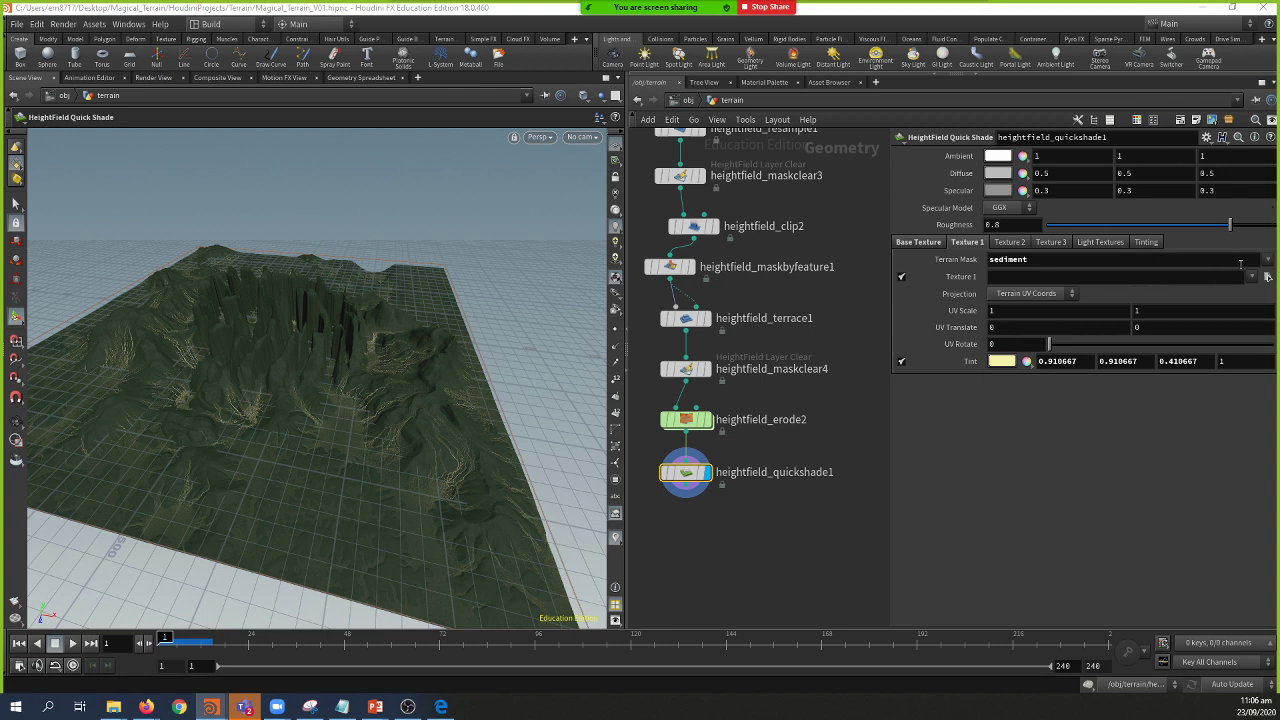
# Step: Mask Texture 2 to debris and enable its Tint
pyautogui.click(1010, 242)
pyautogui.click(1268, 261)
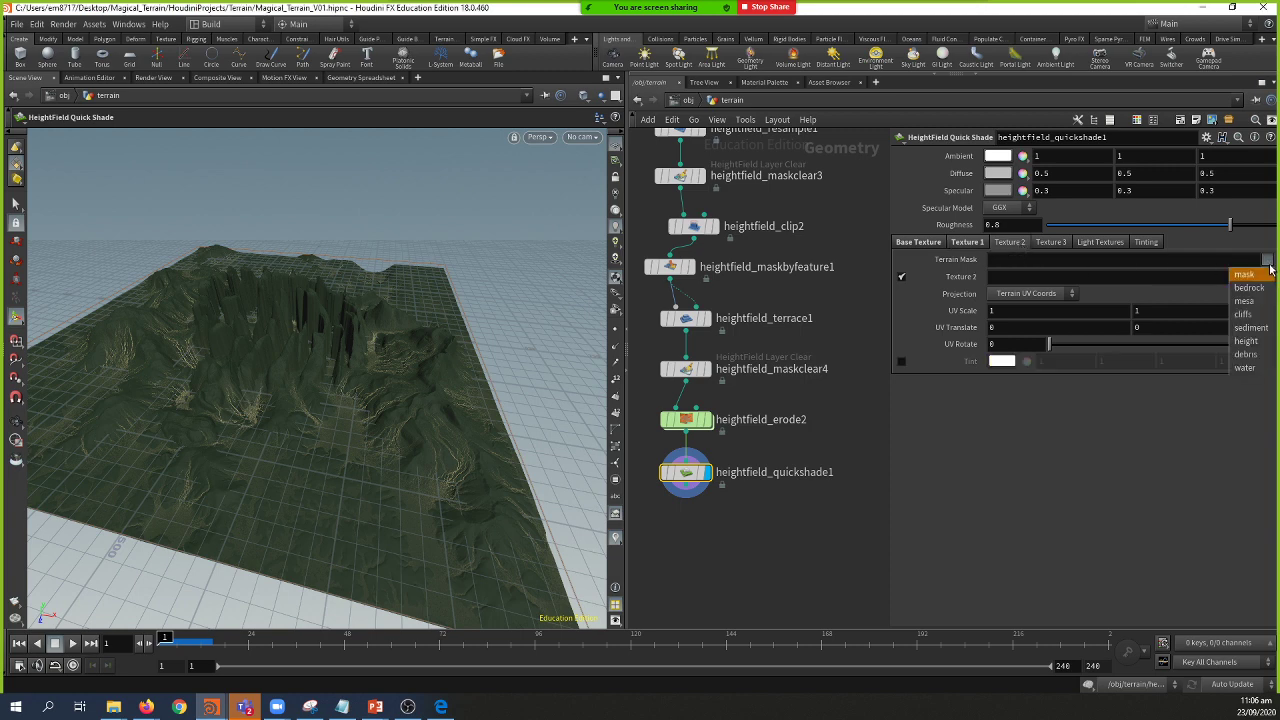
pyautogui.click(1246, 355)
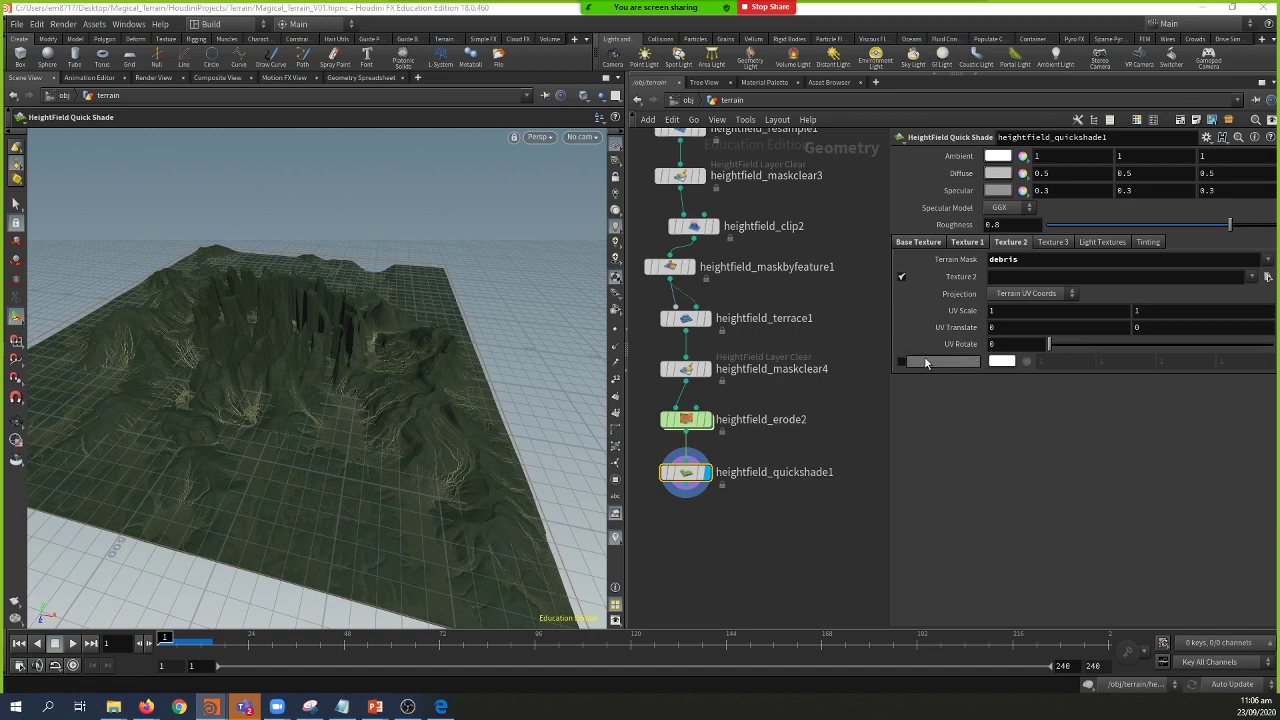
pyautogui.click(902, 361)
pyautogui.press('Escape')
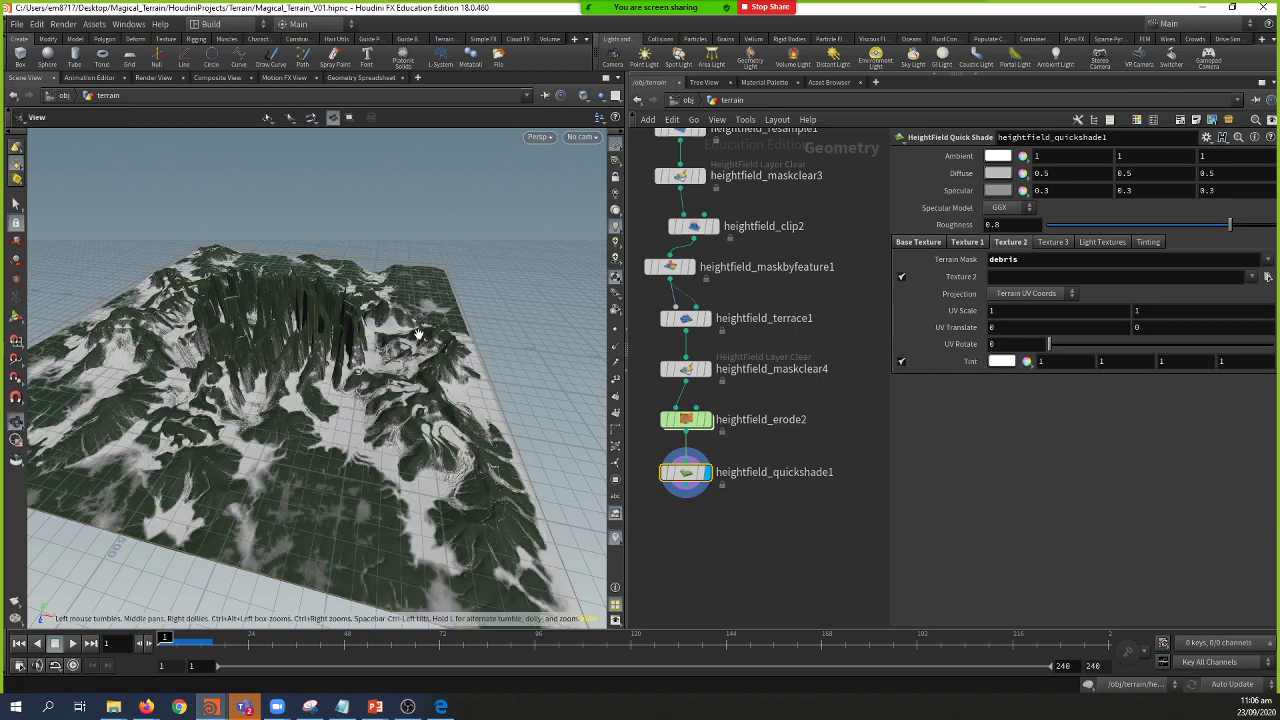
pyautogui.moveTo(405, 325); pyautogui.dragTo(490, 370)
pyautogui.press('Return')
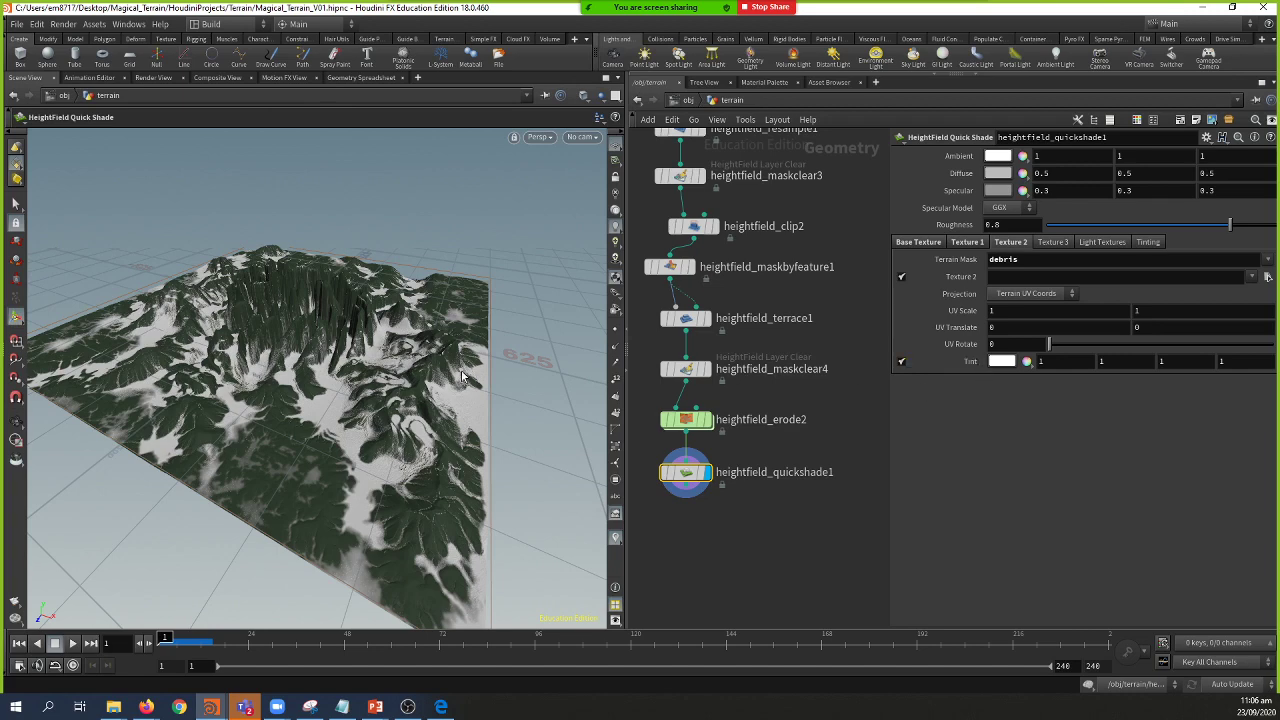
pyautogui.moveTo(425, 410); pyautogui.dragTo(430, 398)
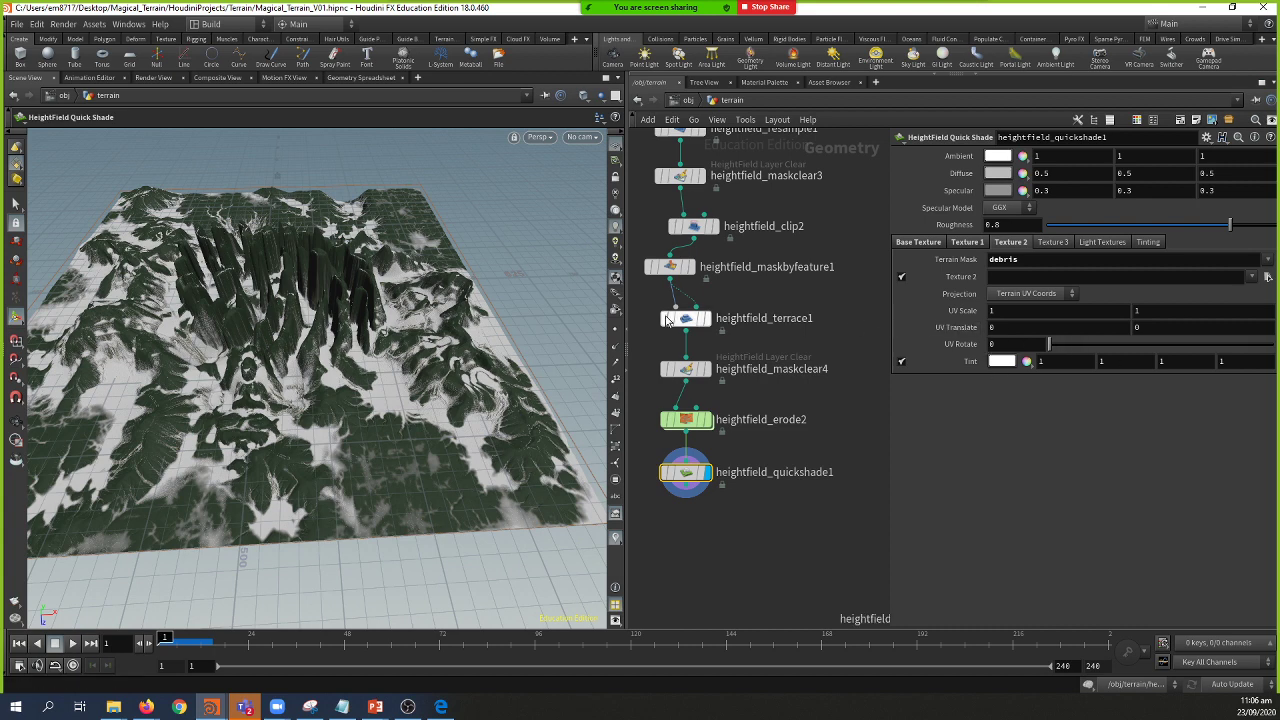
pyautogui.press('Escape')
pyautogui.moveTo(426, 302); pyautogui.dragTo(416, 292)
pyautogui.press('Return')
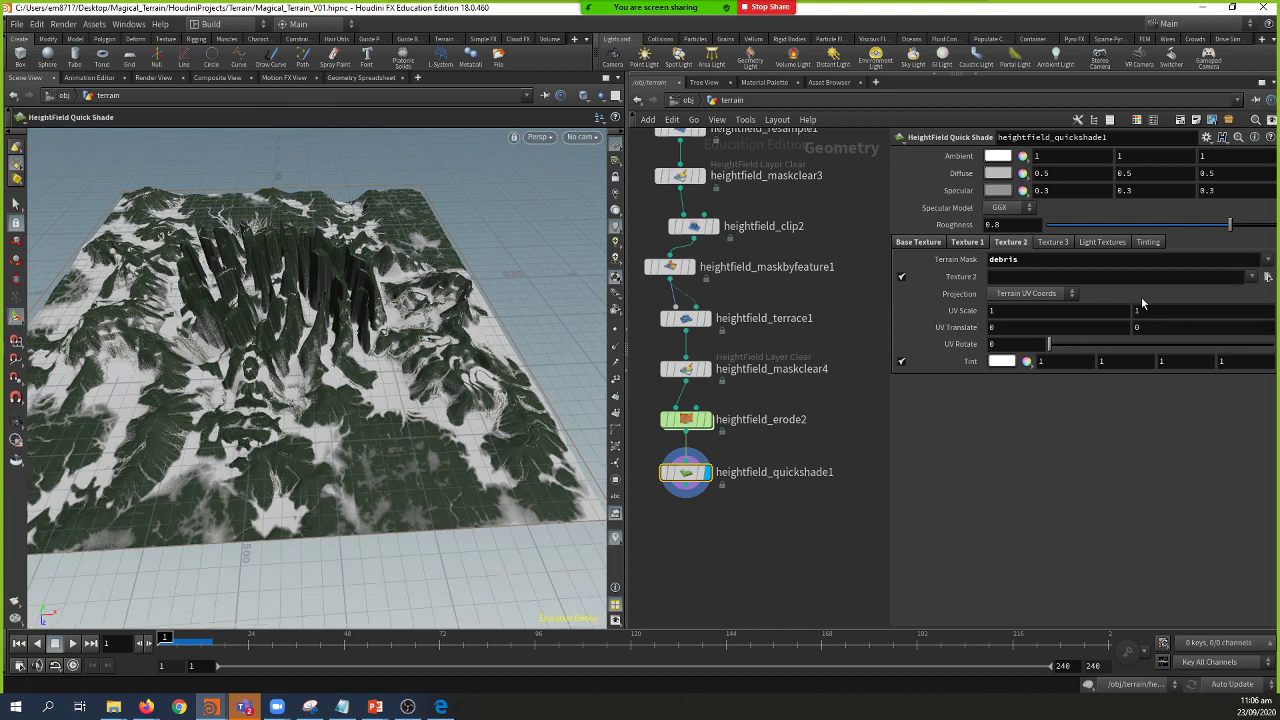
# Step: Set Texture 2's tint to a near-black red (0.007, 0.000434, 0.000434)
pyautogui.click(1008, 361)
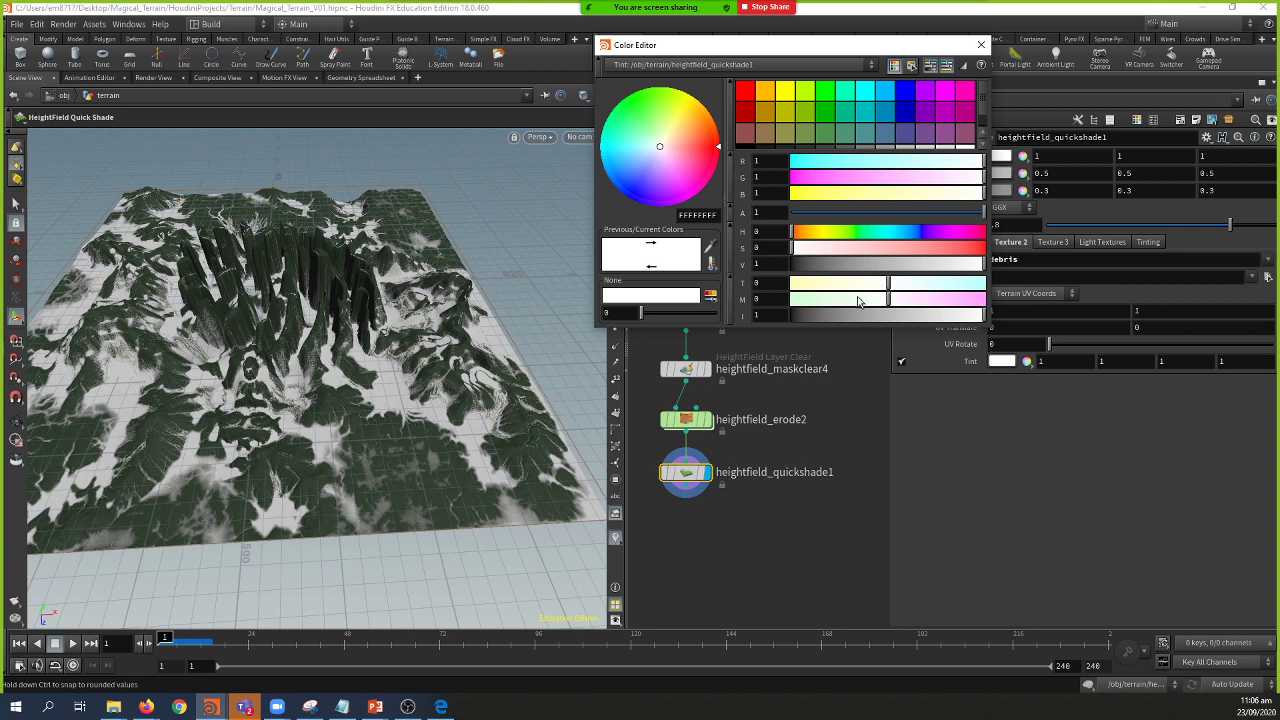
pyautogui.click(824, 287)
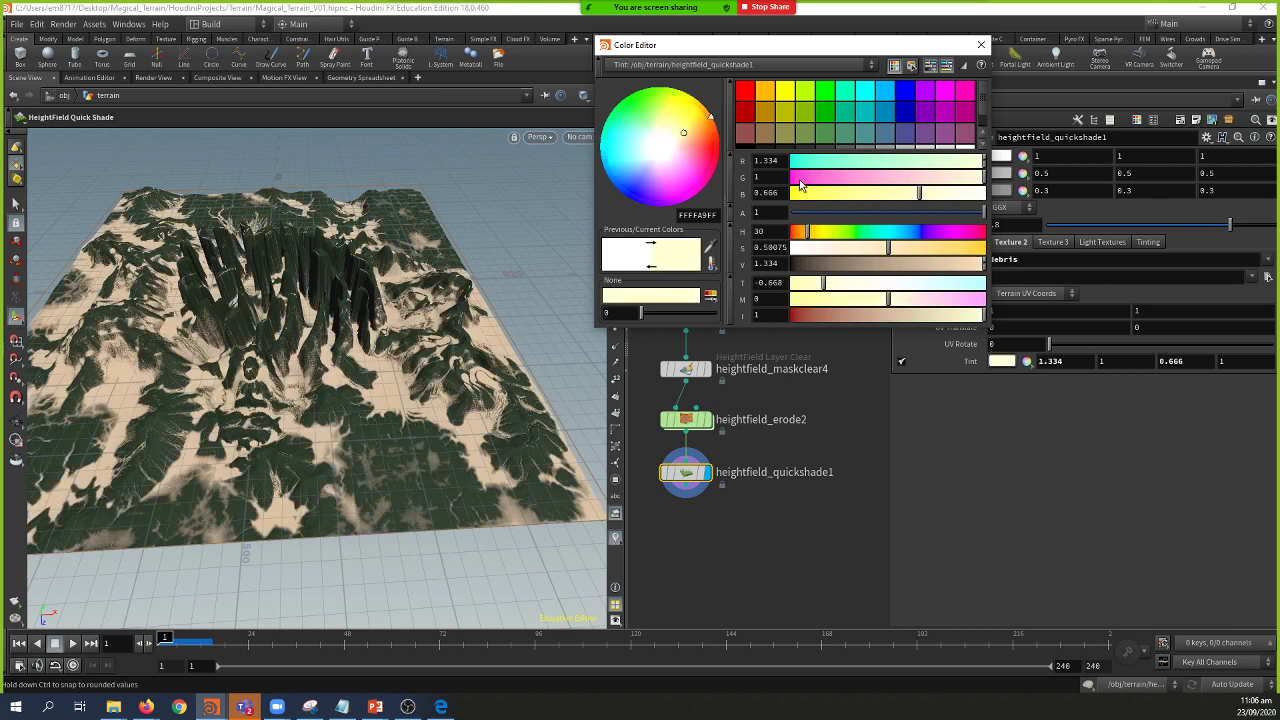
pyautogui.click(751, 135)
pyautogui.click(820, 264)
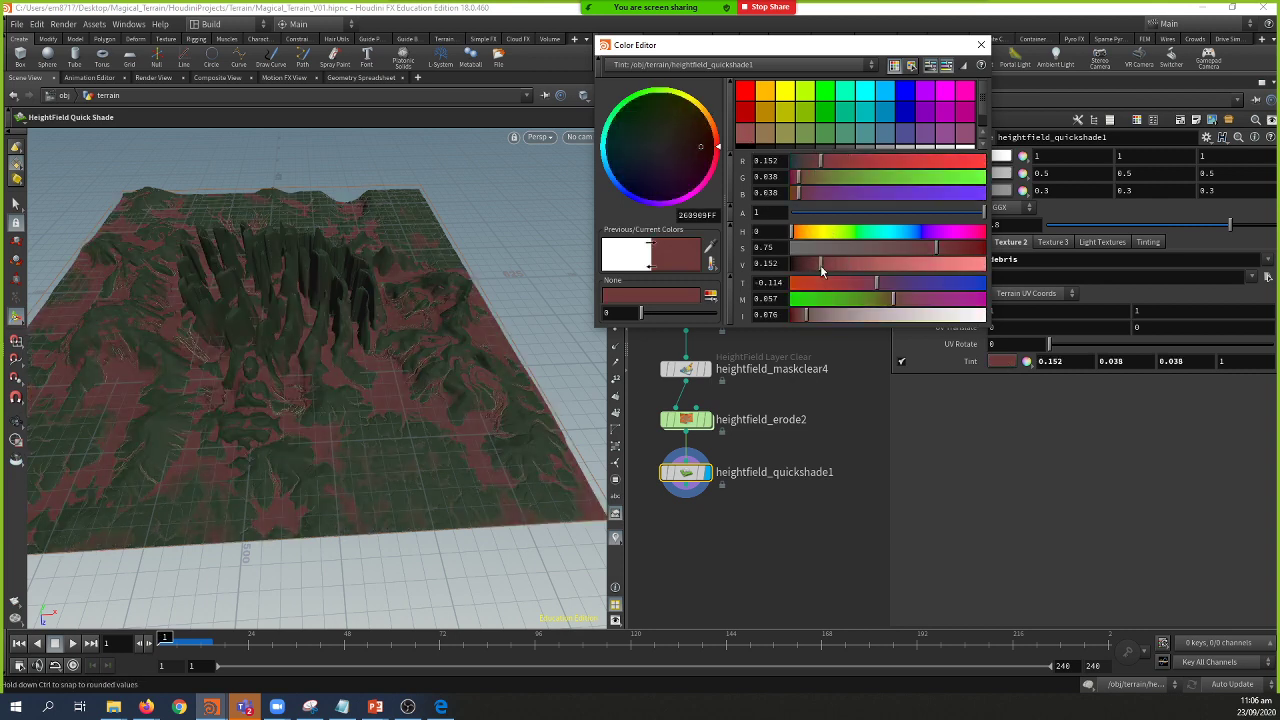
pyautogui.moveTo(936, 248); pyautogui.dragTo(972, 254)
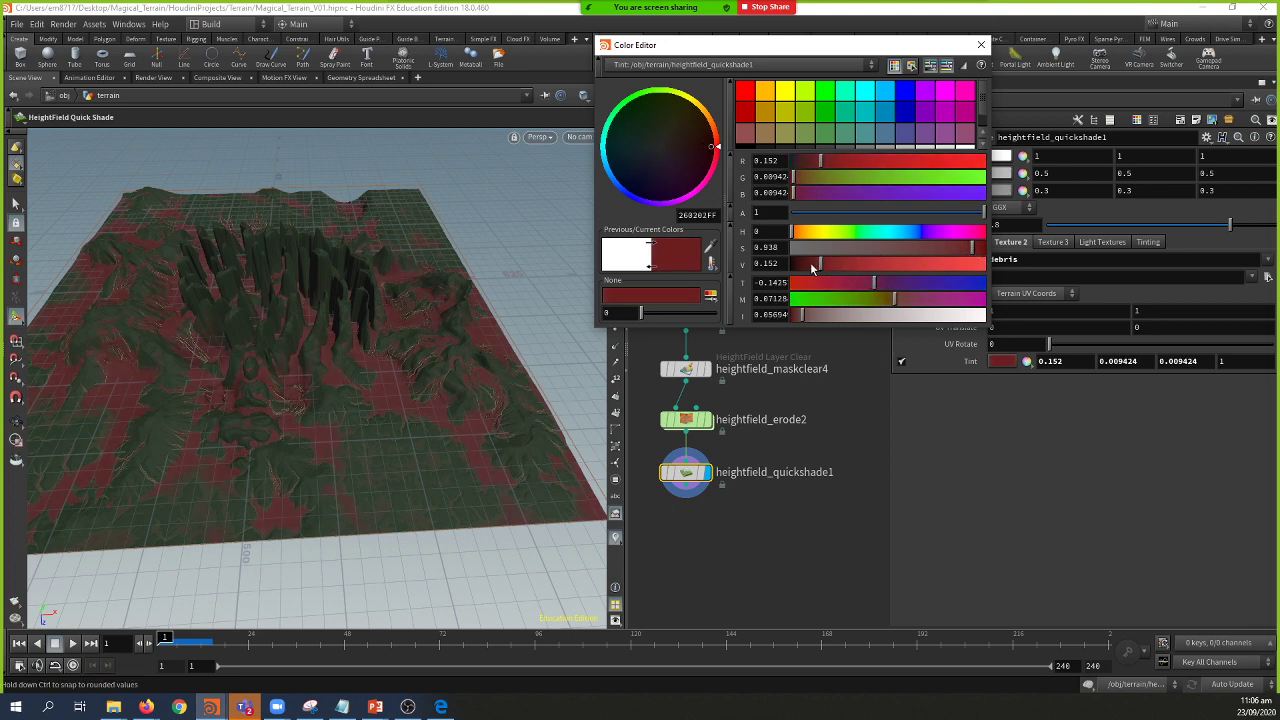
pyautogui.moveTo(810, 262); pyautogui.dragTo(792, 268)
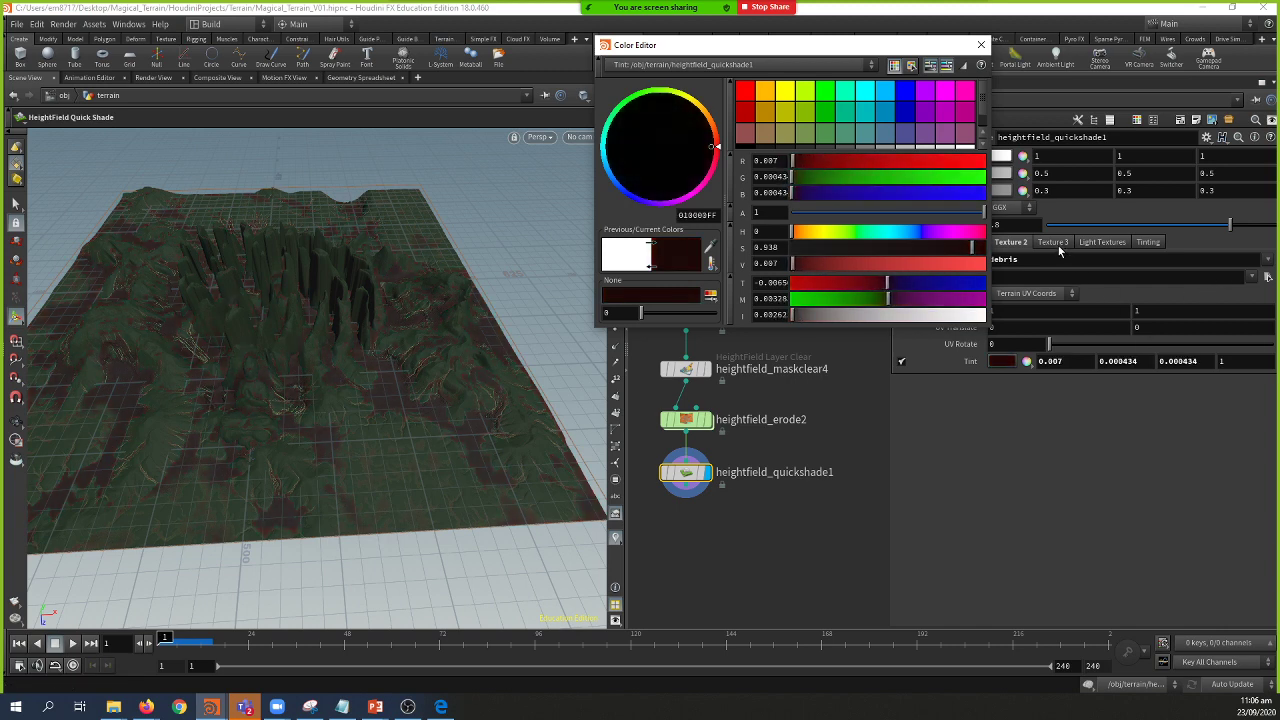
pyautogui.moveTo(886, 46); pyautogui.dragTo(796, 47)
# Step: Mask Texture 3 to water with a teal tint (0, 0.5, 0.5), then frame the terrain
pyautogui.click(1267, 260)
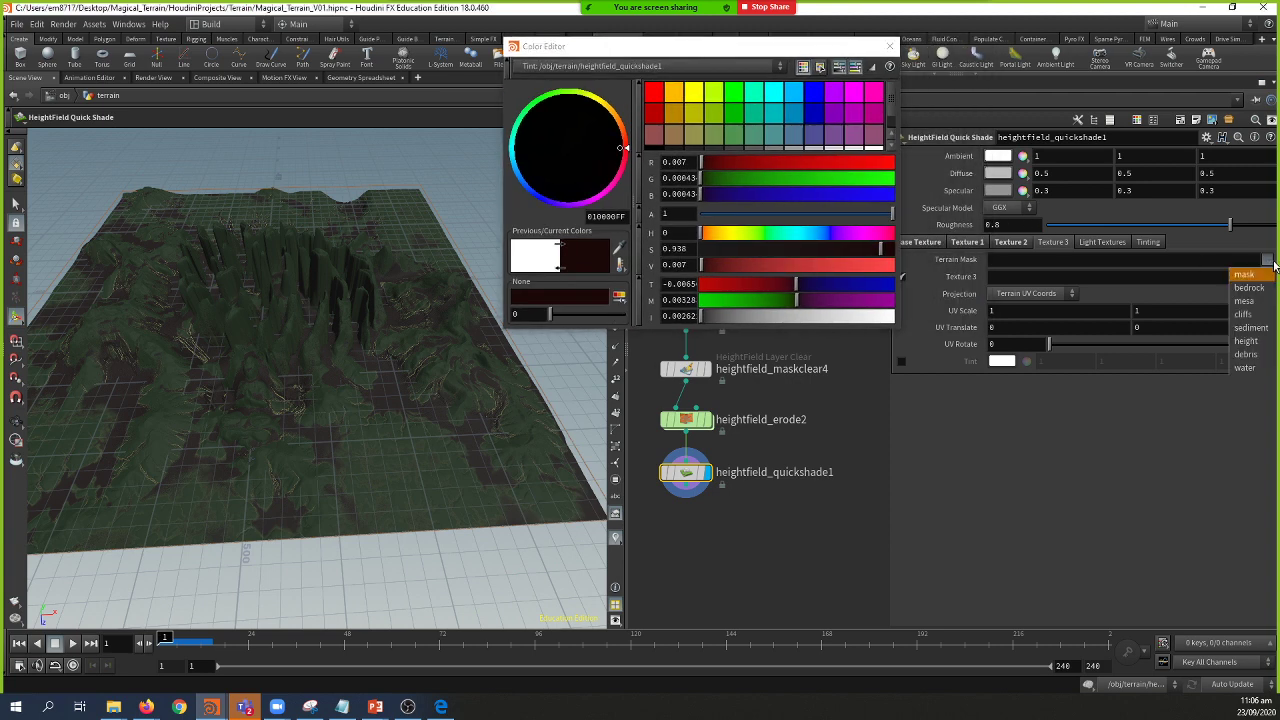
pyautogui.click(1245, 366)
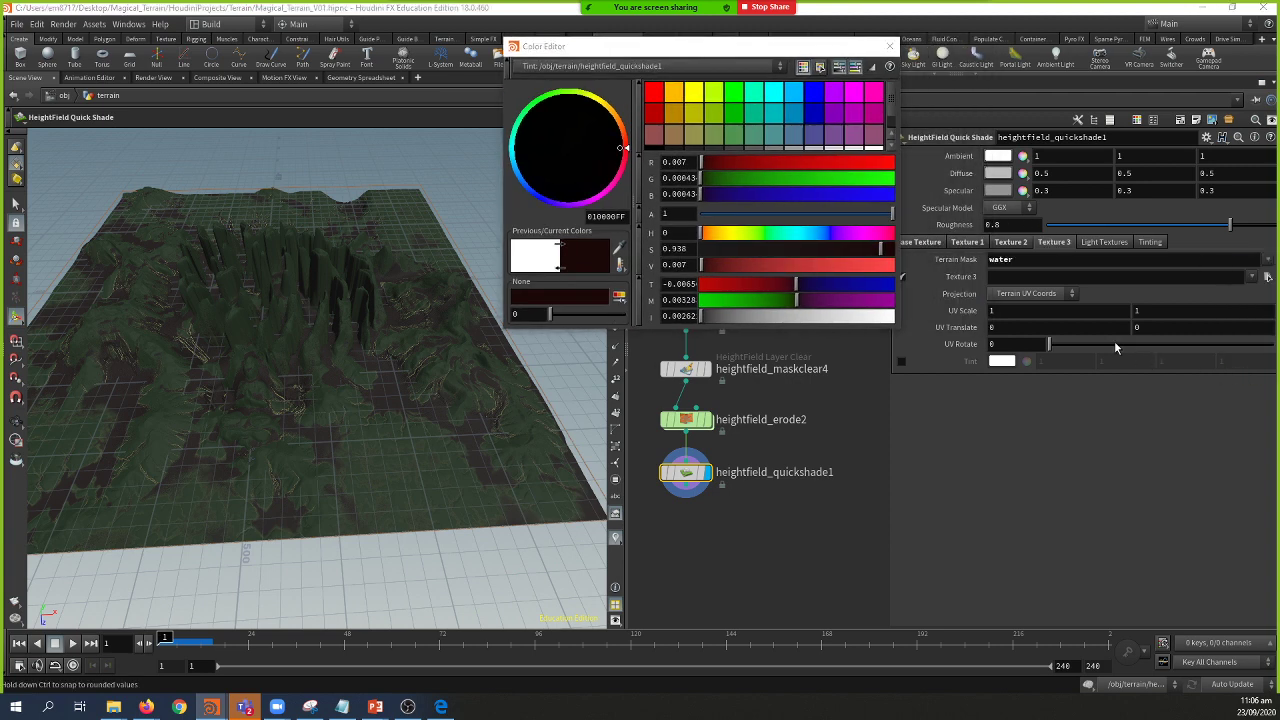
pyautogui.click(903, 360)
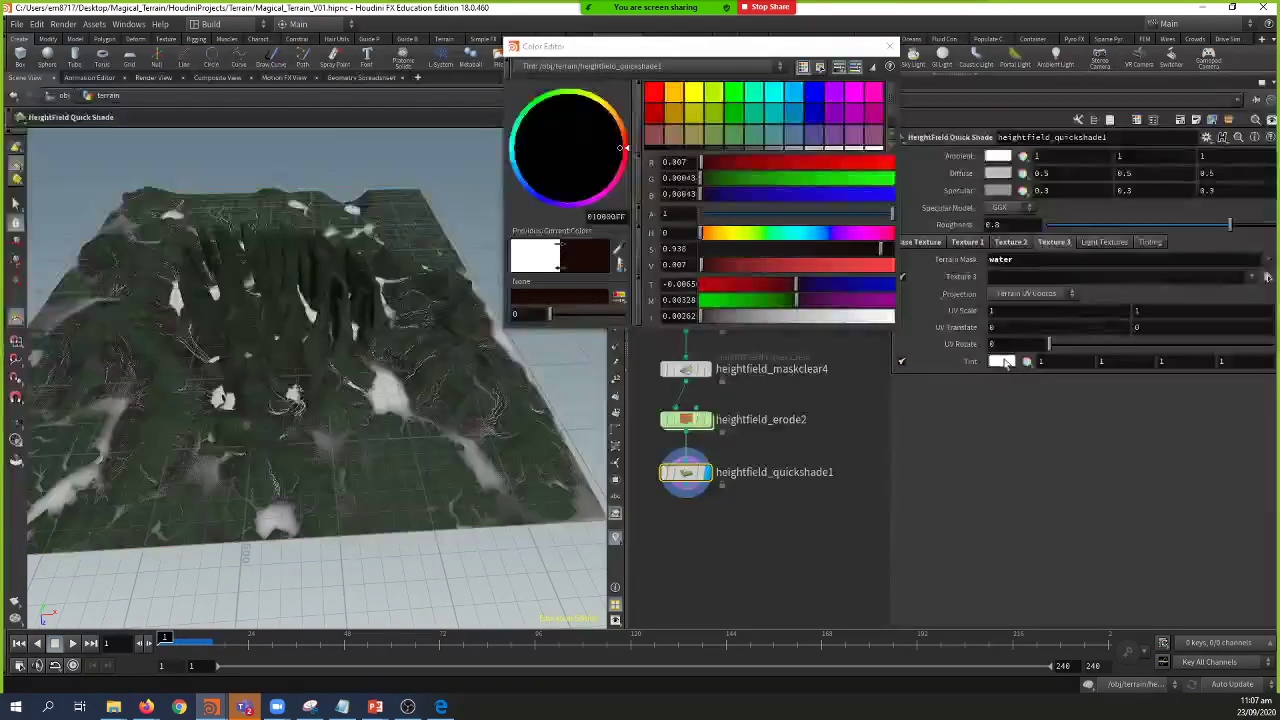
pyautogui.click(776, 113)
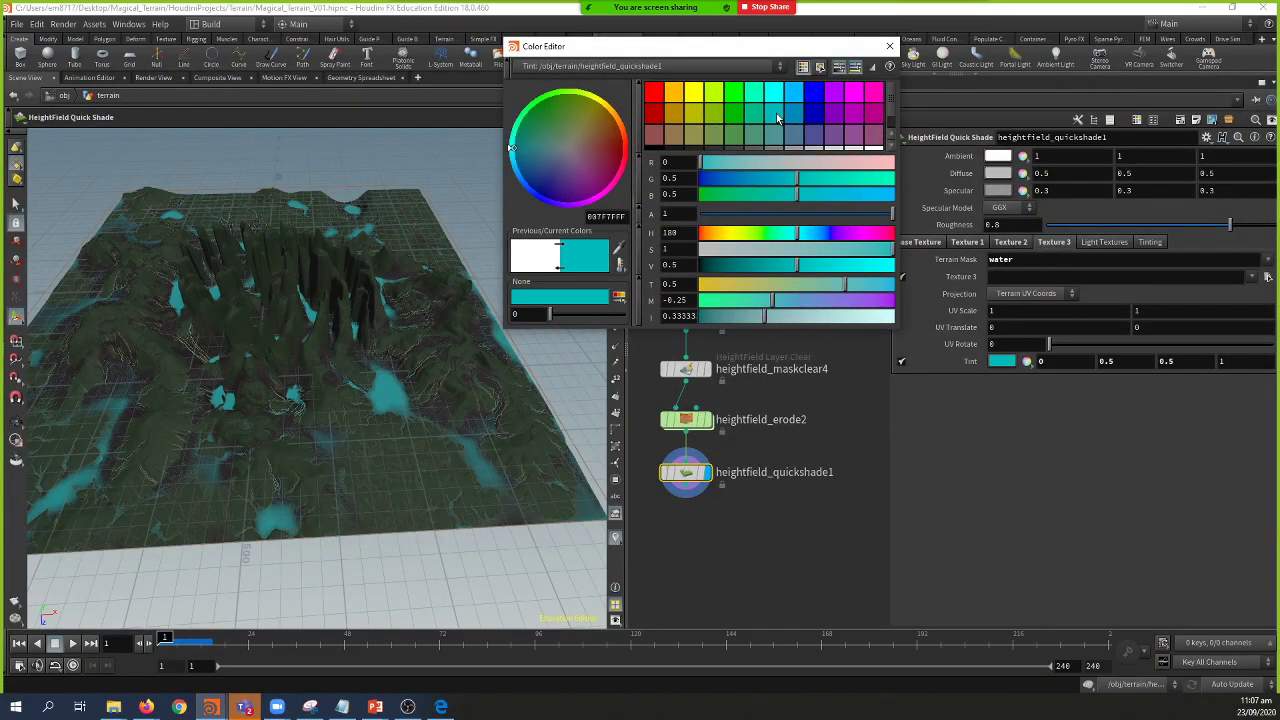
pyautogui.click(889, 46)
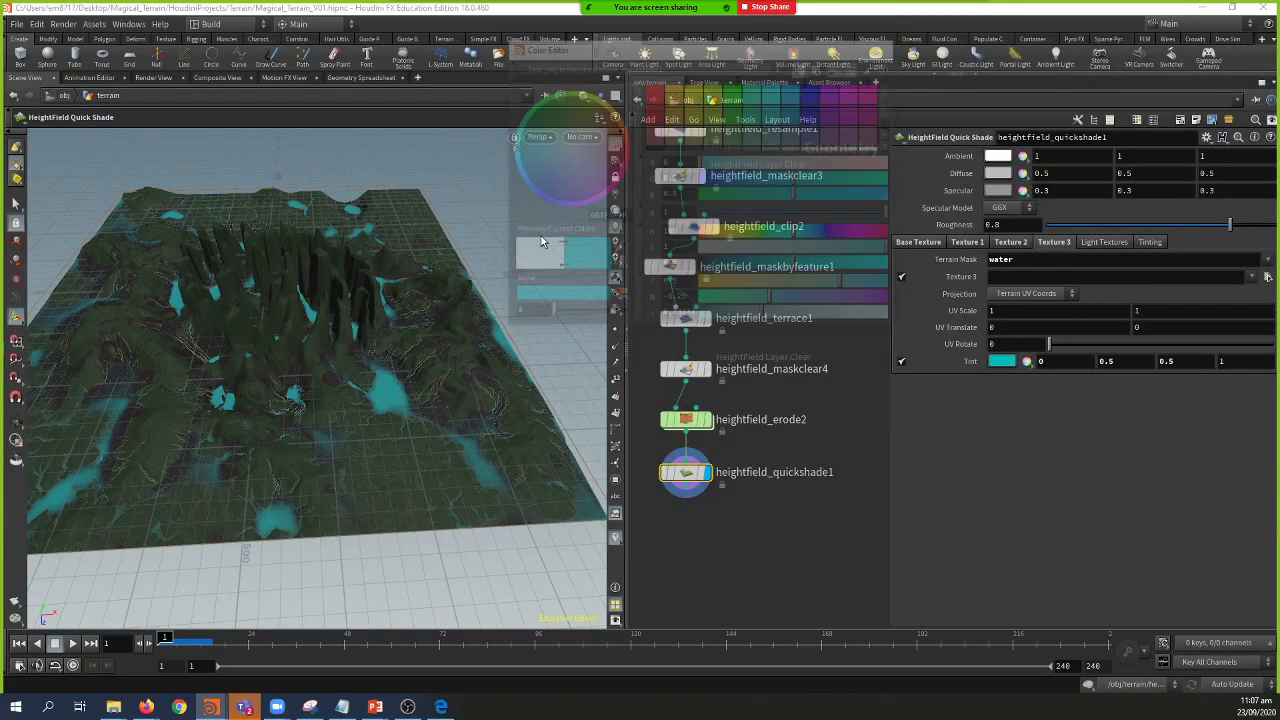
pyautogui.press('Escape')
pyautogui.moveTo(360, 327); pyautogui.dragTo(502, 320)
pyautogui.press('h')
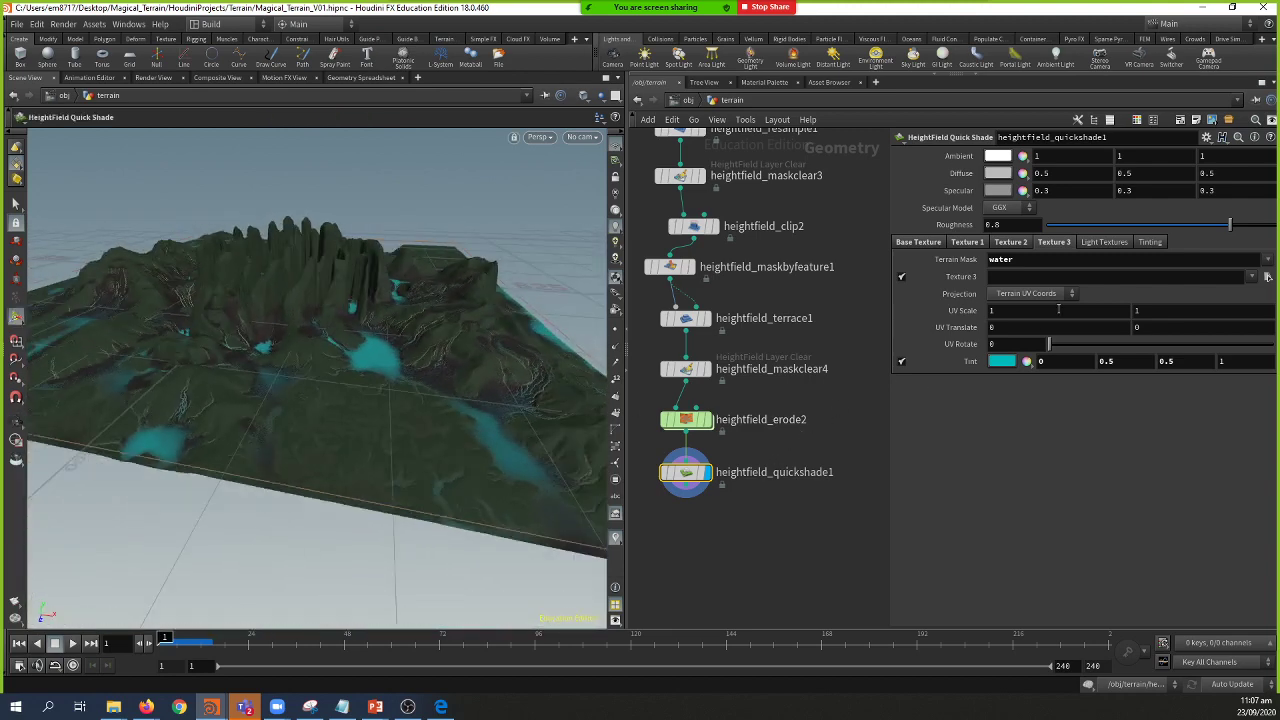
# Step: Review the quick shade's Texture 2, Texture 1, Light Textures and Base Texture settings
pyautogui.click(1010, 242)
pyautogui.click(978, 243)
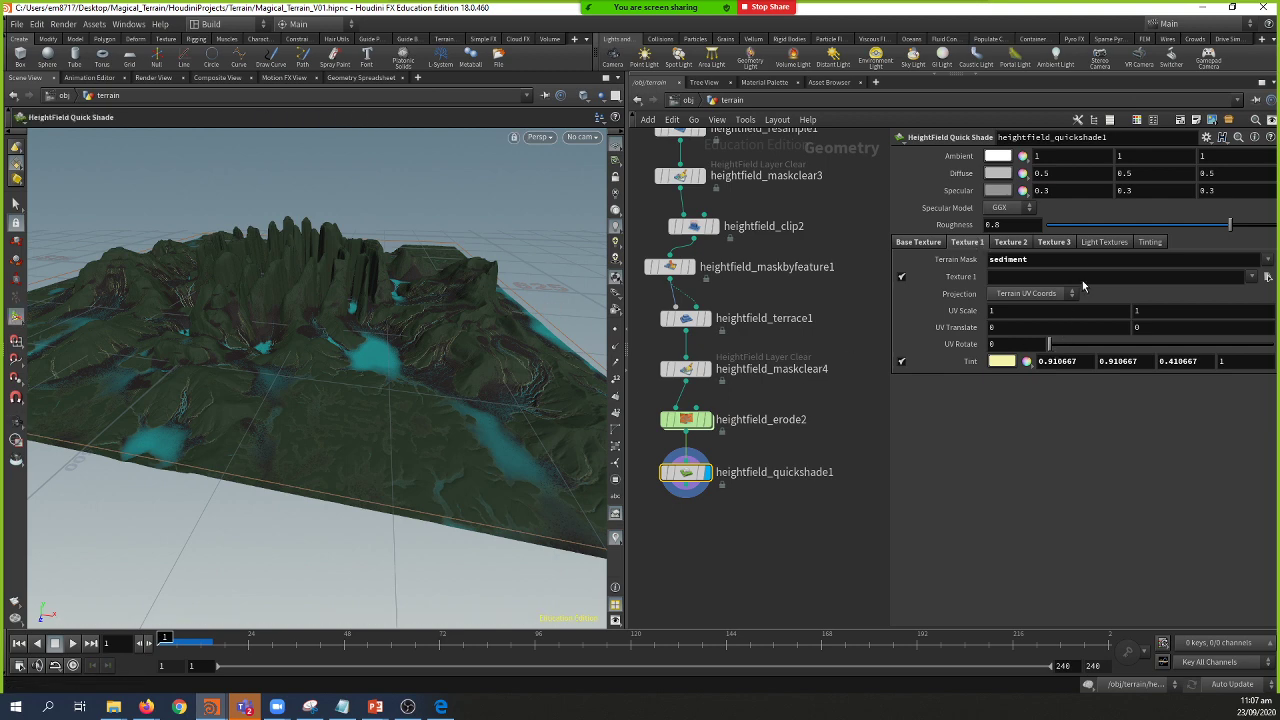
pyautogui.click(1104, 244)
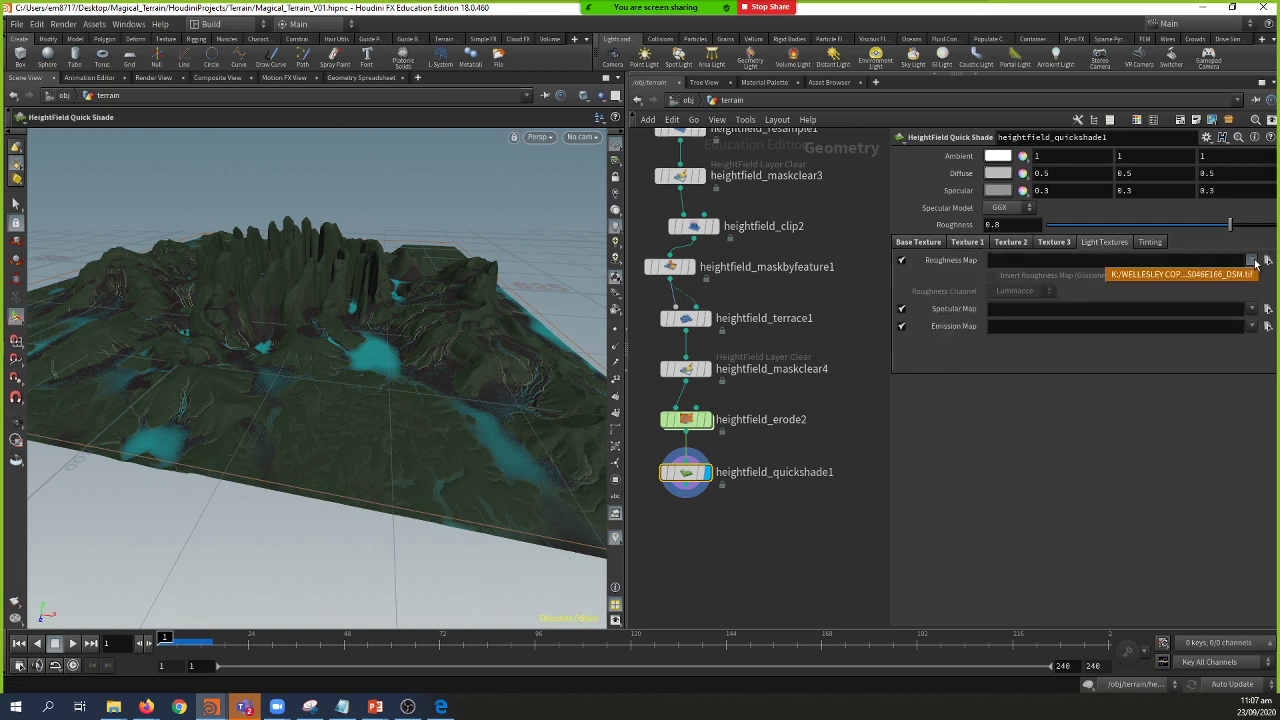
pyautogui.click(926, 242)
# Step: Inspect the shaded terrain and the quick-shade node's info, then open the node creation menu
pyautogui.moveTo(740, 520); pyautogui.dragTo(790, 482, button='middle')
pyautogui.scroll(3, 430, 425)
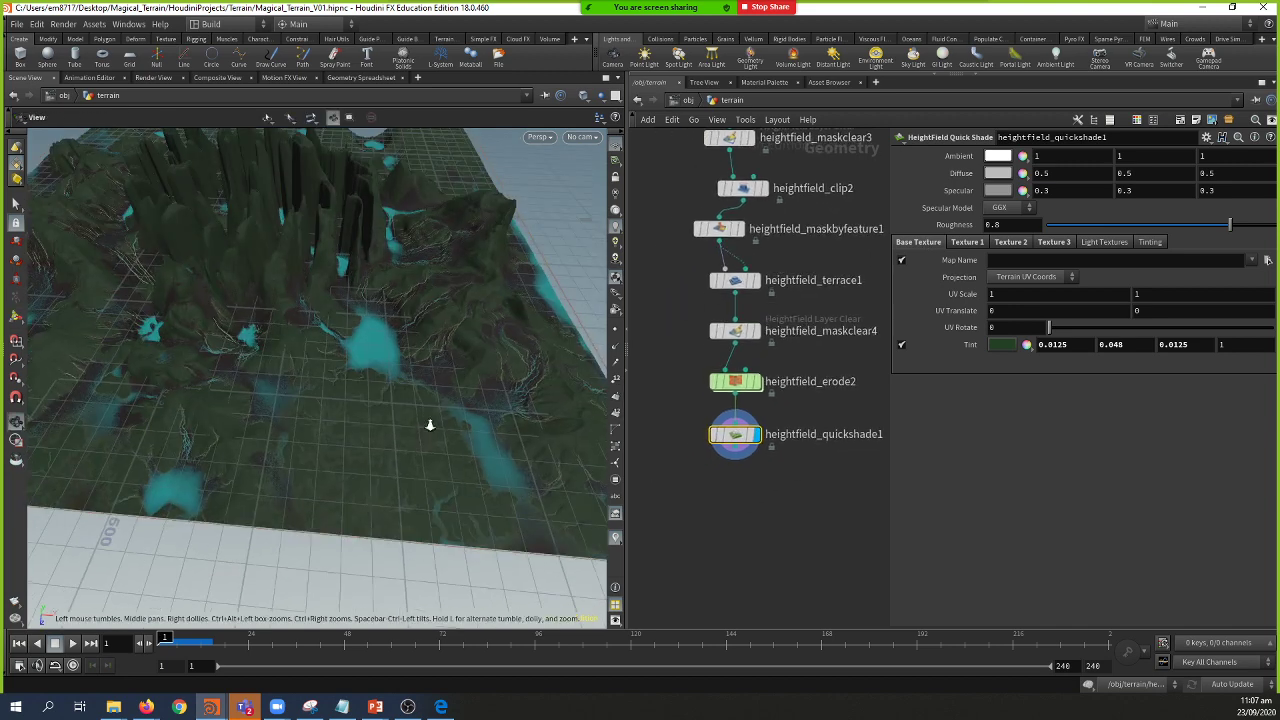
pyautogui.press('h')
pyautogui.press('Return')
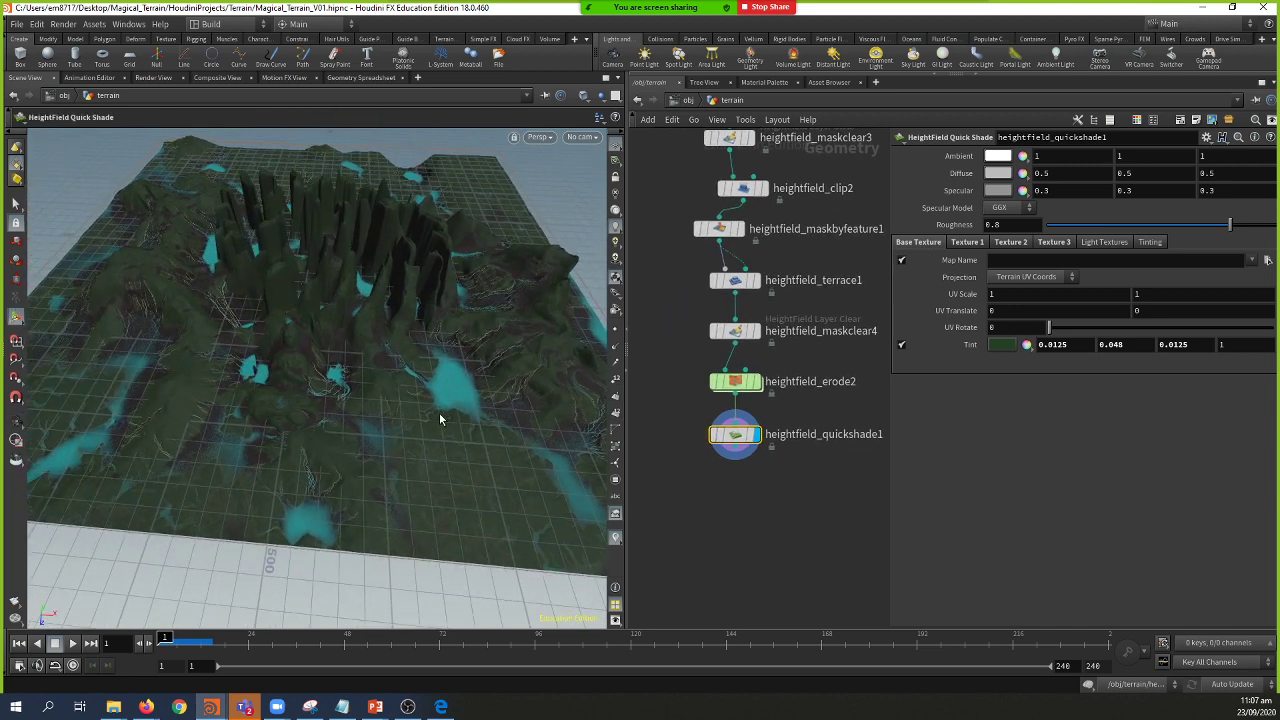
pyautogui.middleClick(735, 436)
pyautogui.moveTo(366, 480); pyautogui.dragTo(479, 427)
pyautogui.press('Return')
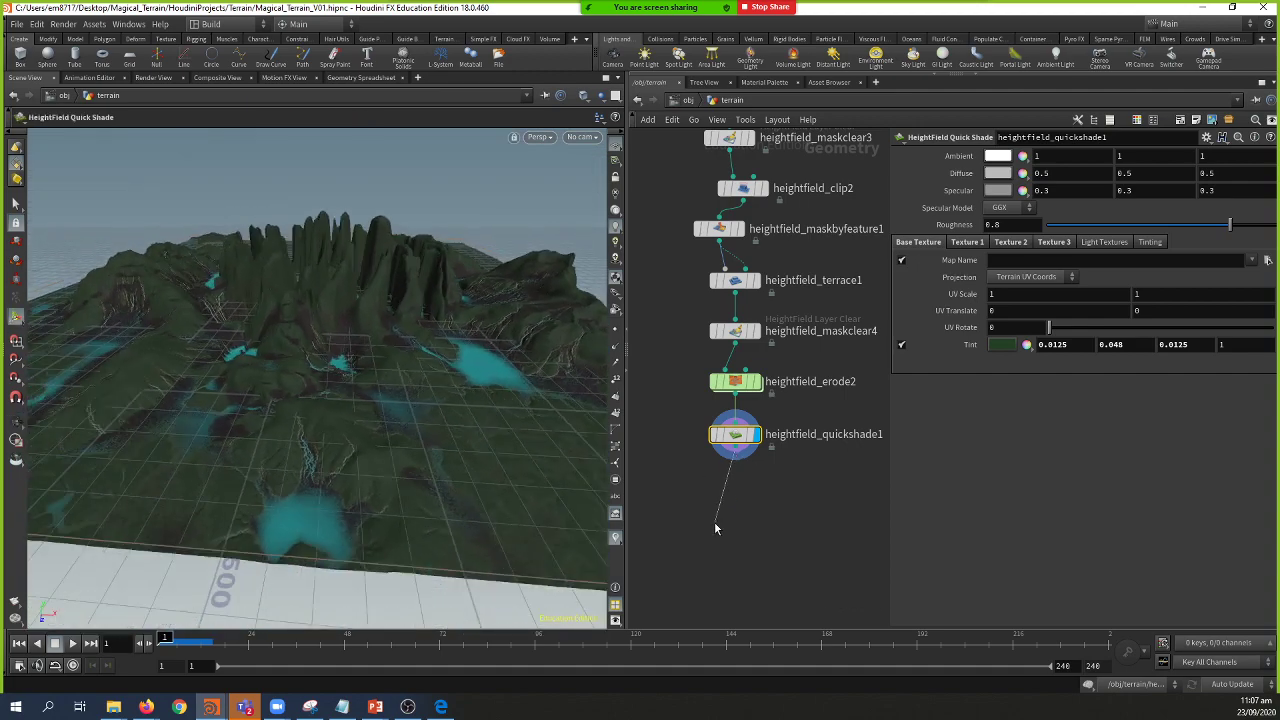
pyautogui.press('Tab')
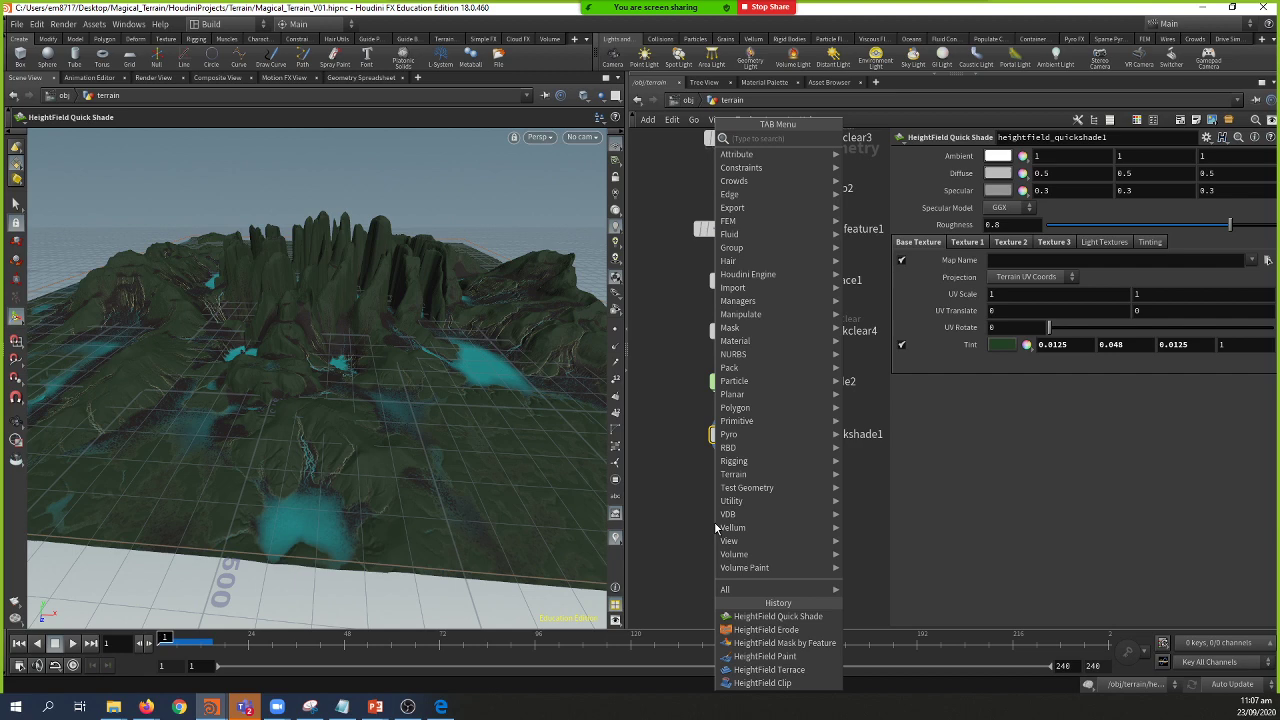
# Step: Create a HeightField Scatter node via hfsca and inspect the scattered terrain
pyautogui.write('hfsca')
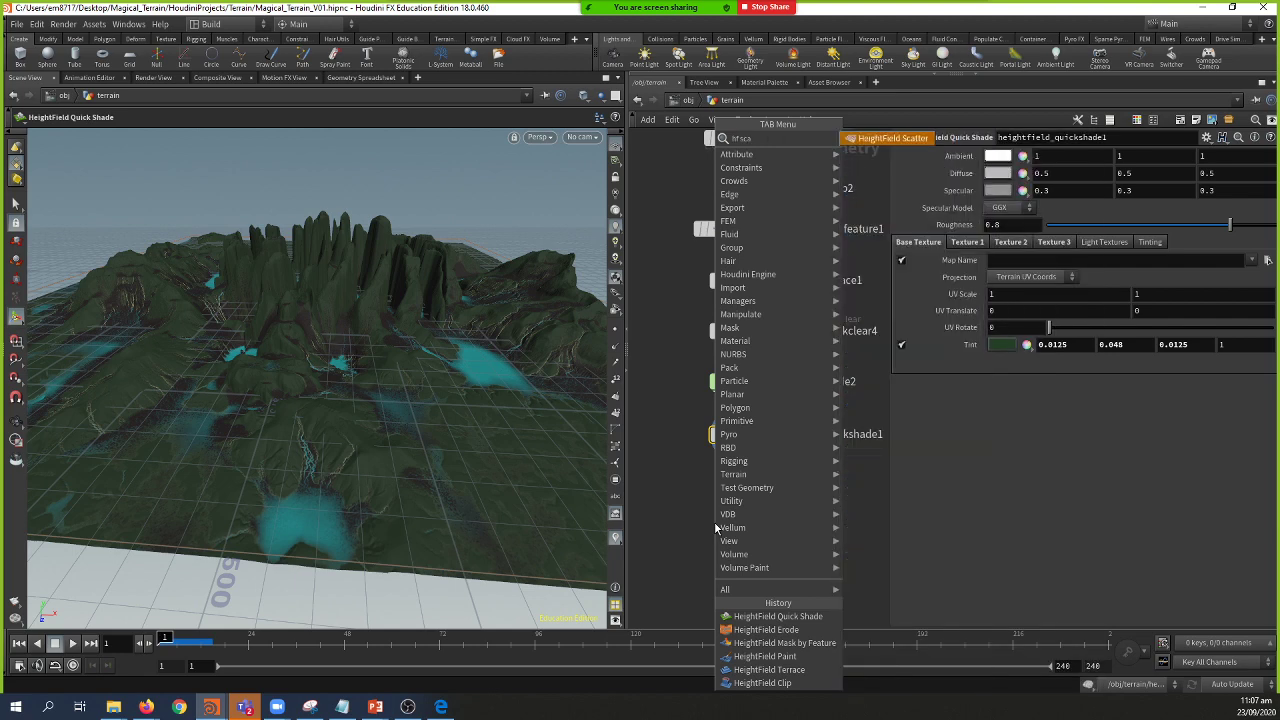
pyautogui.press('Return')
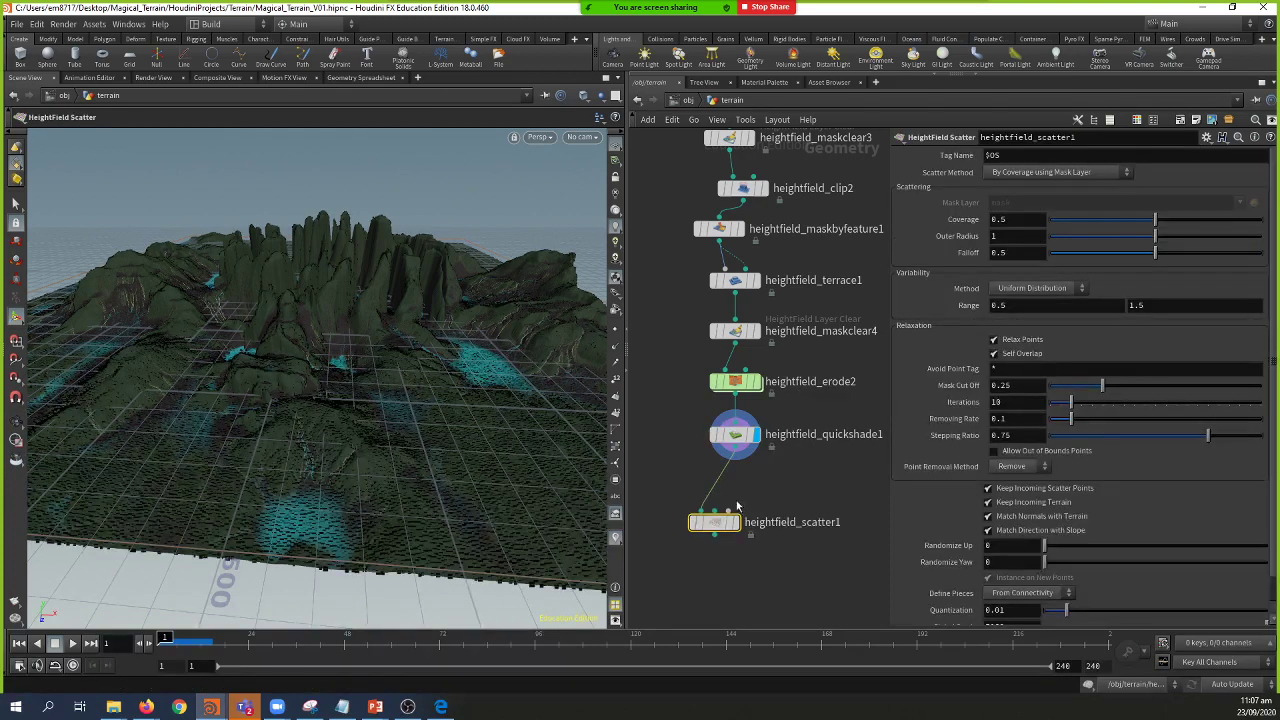
pyautogui.press('Escape')
pyautogui.moveTo(427, 412); pyautogui.dragTo(420, 470)
pyautogui.press('Return')
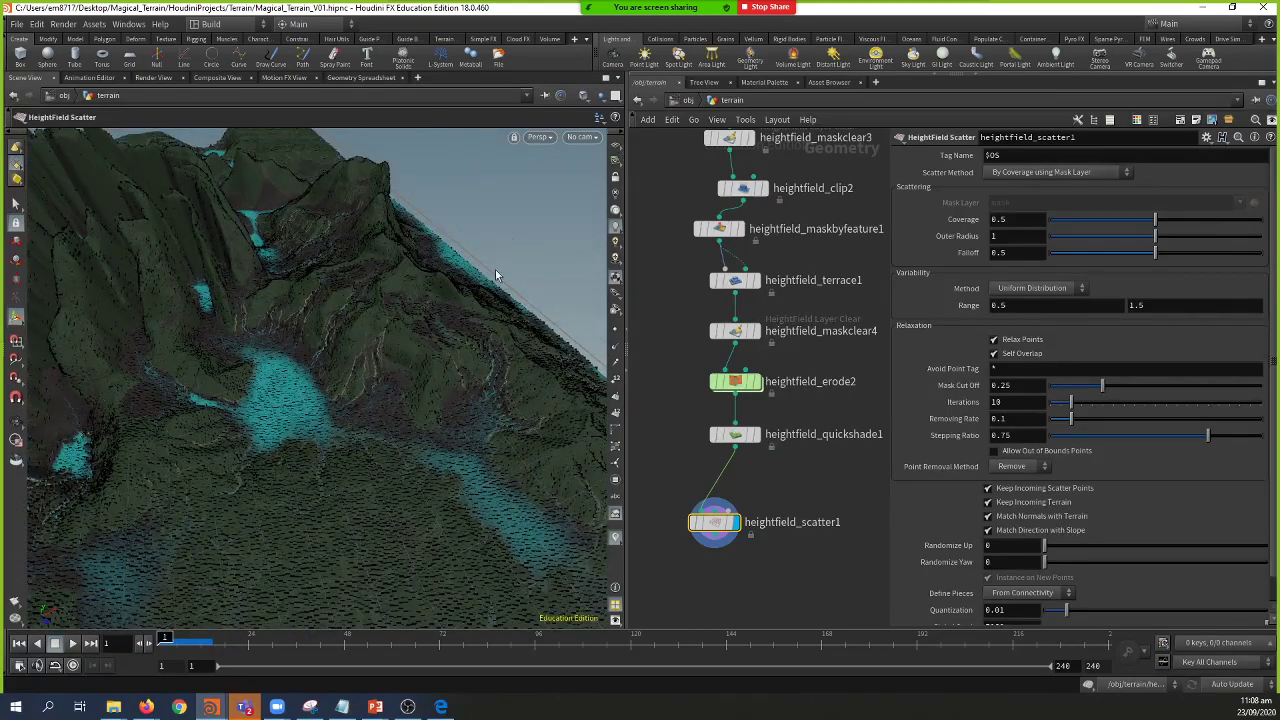
pyautogui.press('Escape')
pyautogui.moveTo(403, 375); pyautogui.dragTo(243, 356)
pyautogui.press('Return')
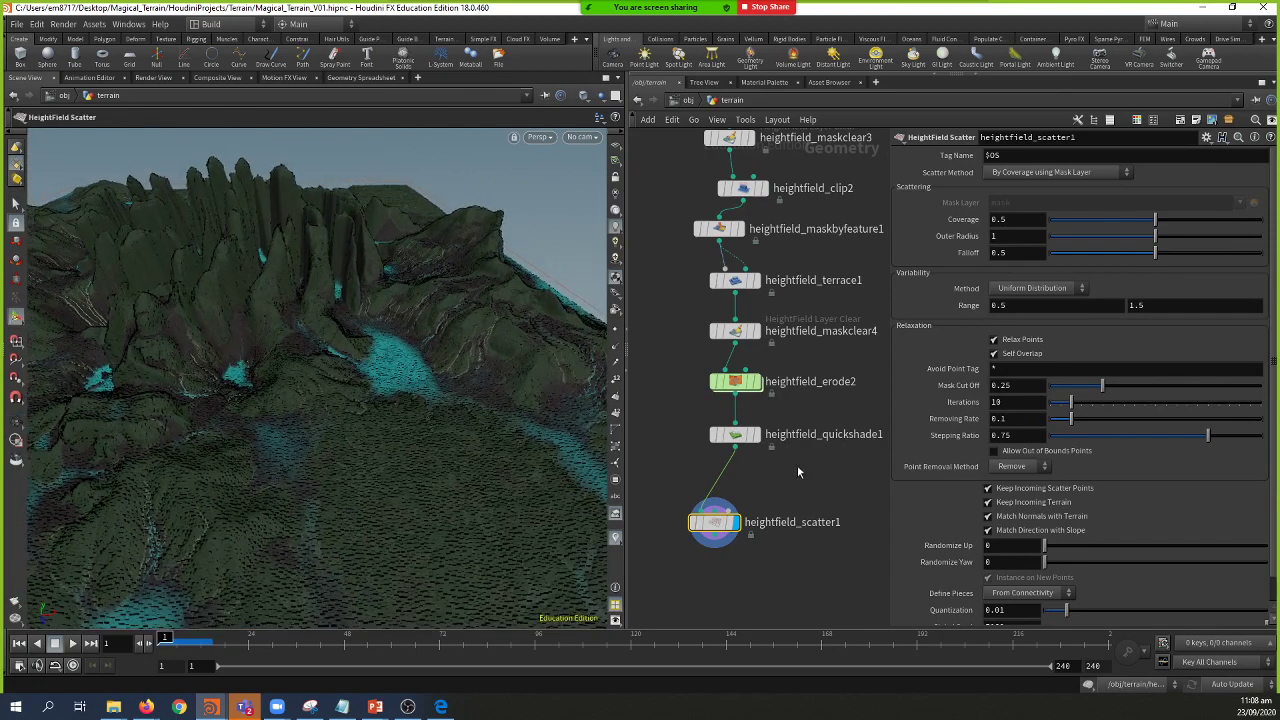
# Step: Keep heightfield_quickshade1 displayed and place heightfield_scatter1 wired below it
pyautogui.click(740, 437)
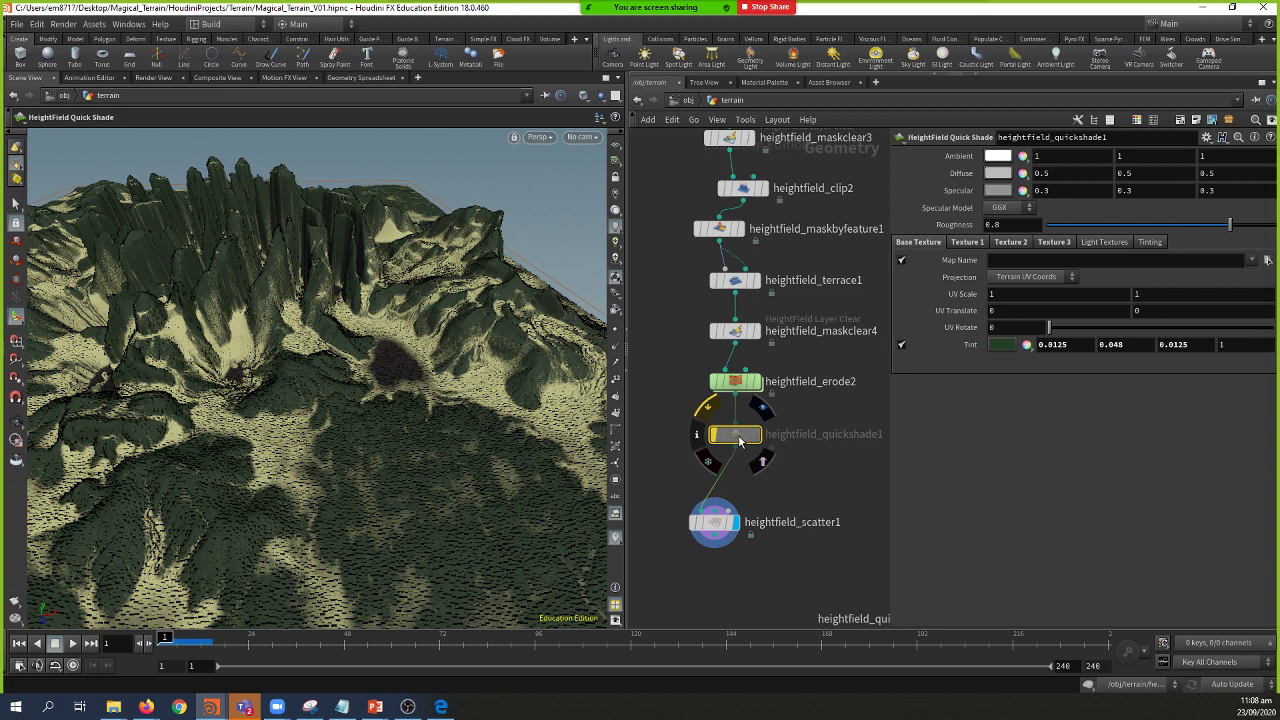
pyautogui.press('y')
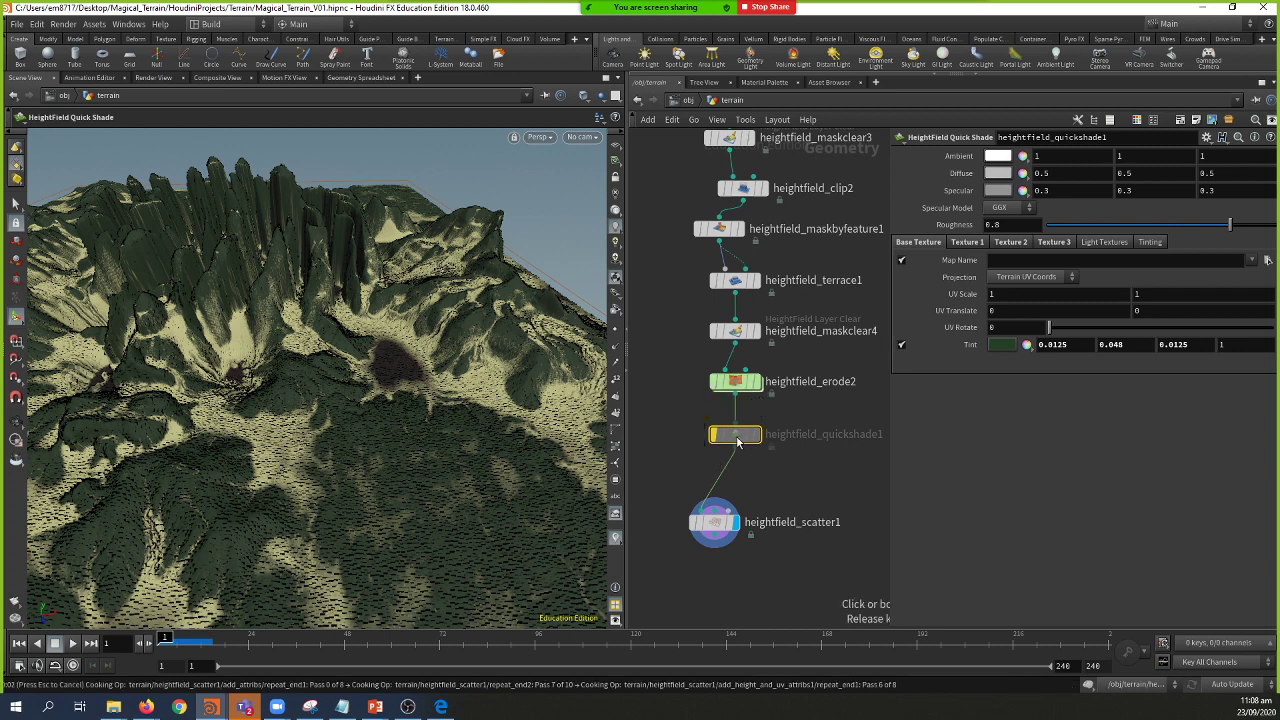
pyautogui.click(737, 440)
pyautogui.moveTo(427, 330); pyautogui.dragTo(305, 420)
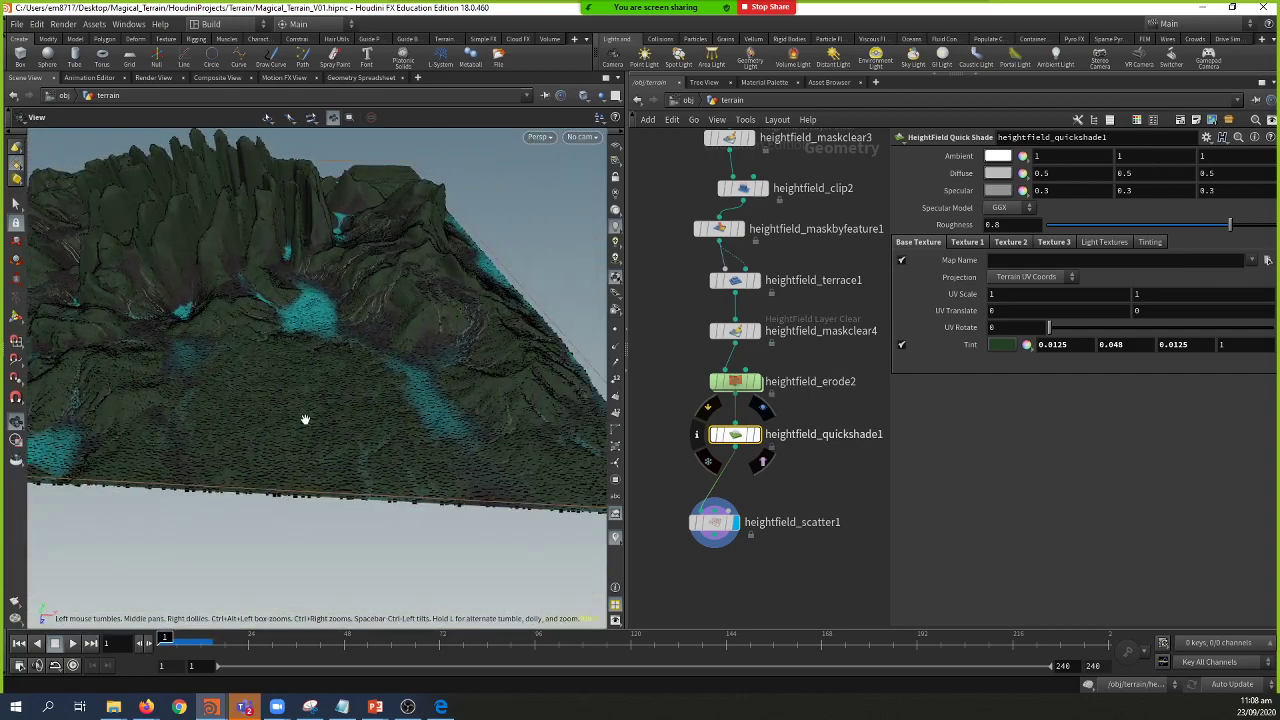
pyautogui.click(736, 545)
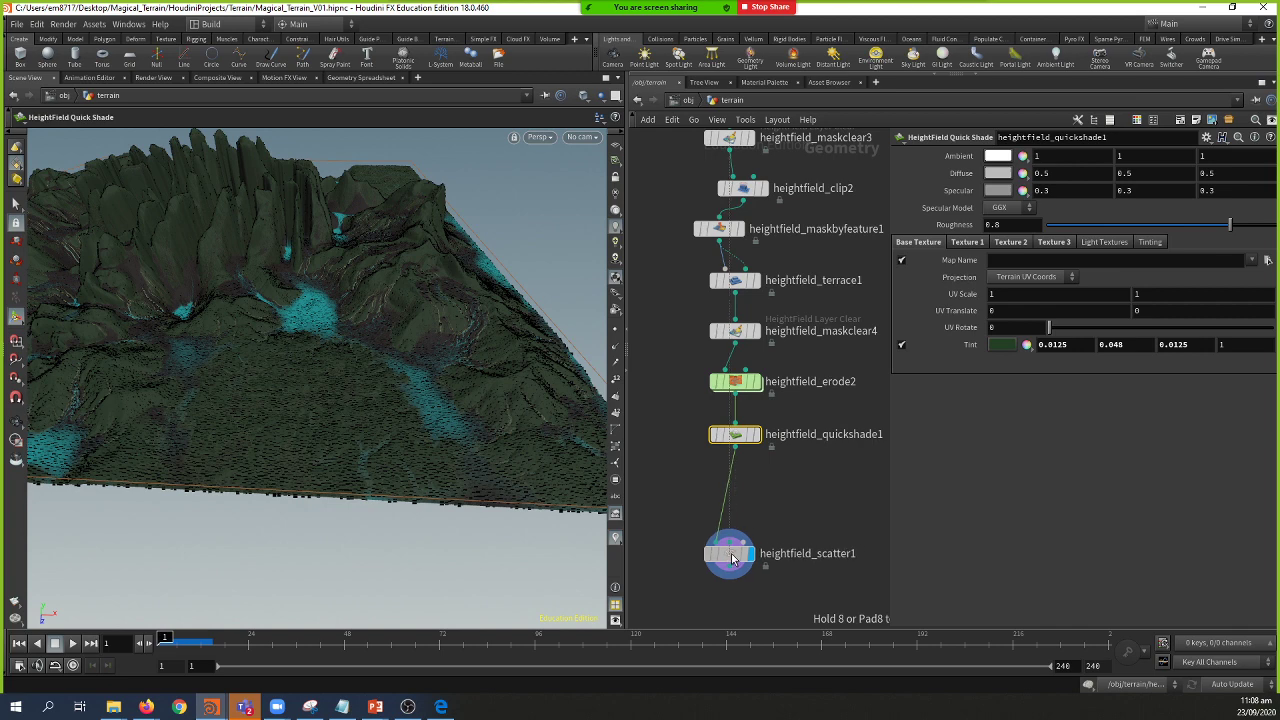
pyautogui.moveTo(390, 381); pyautogui.dragTo(560, 430)
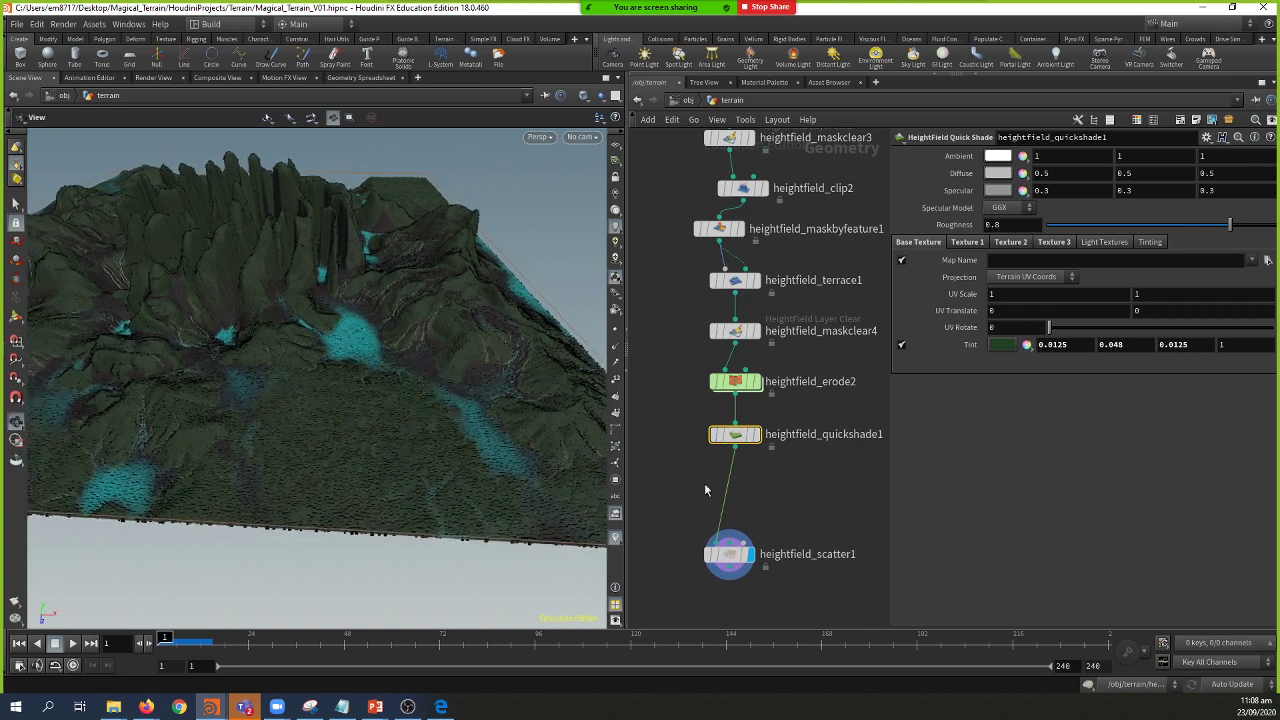
pyautogui.press('Tab')
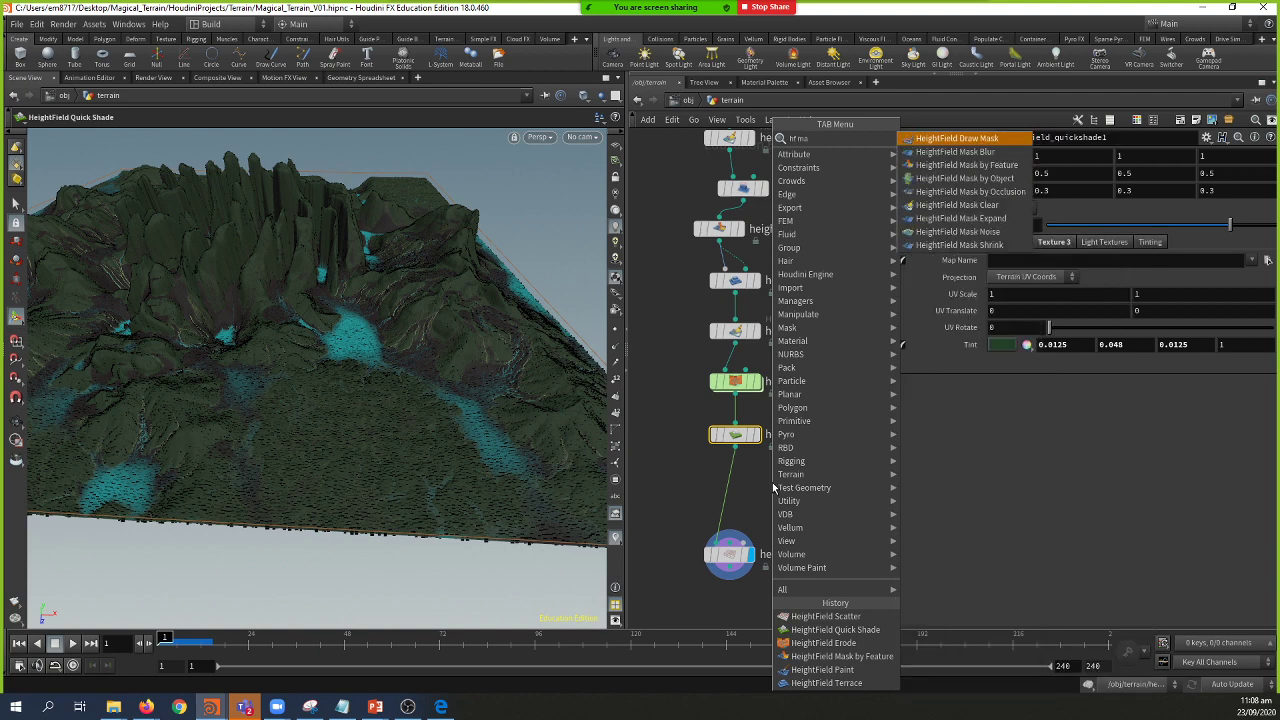
# Step: Insert a HeightField Mask by Feature node with slope range about 31.6 to under 54.7 degrees
pyautogui.press('Down')
pyautogui.press('Down')
pyautogui.press('Return')
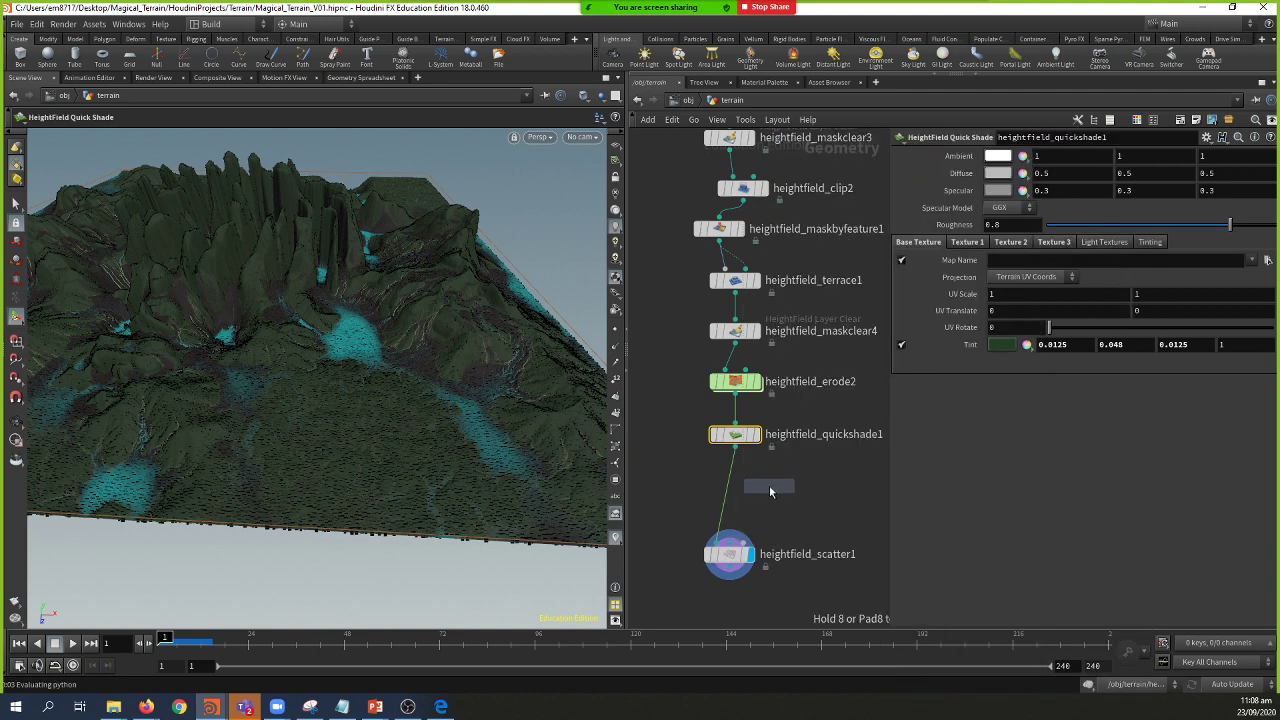
pyautogui.click(771, 486)
pyautogui.click(789, 486)
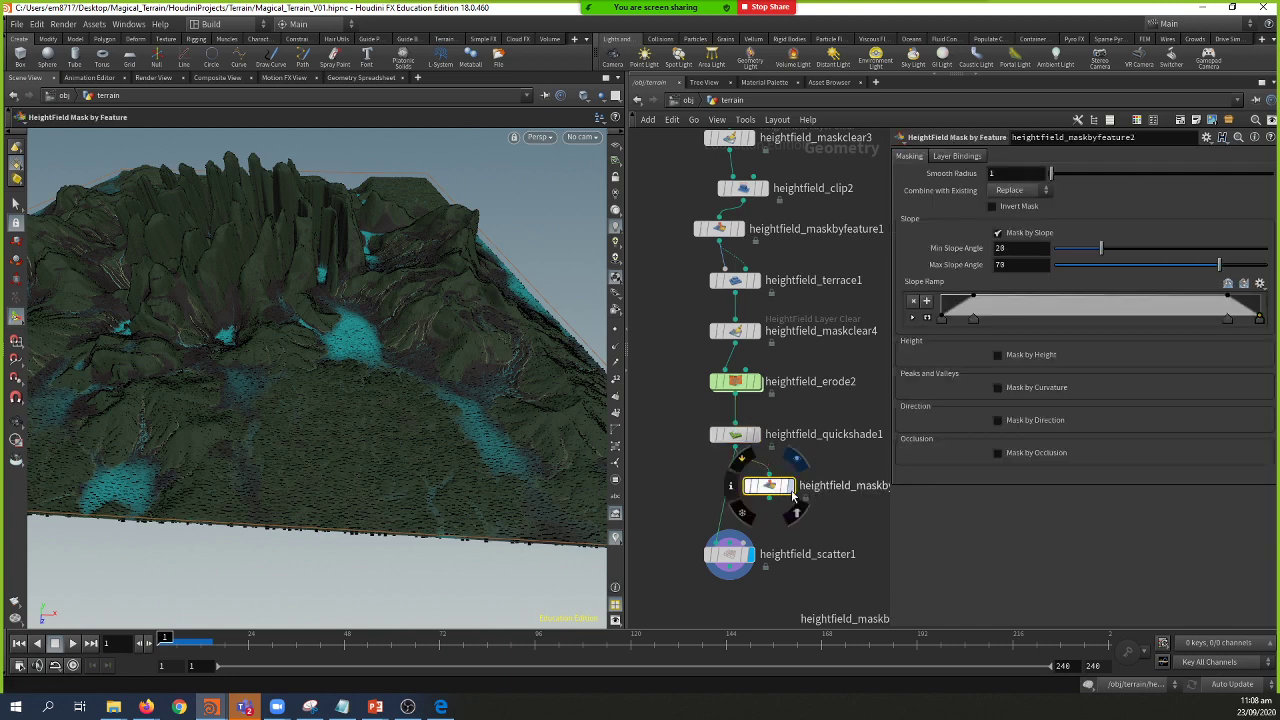
pyautogui.moveTo(416, 374); pyautogui.dragTo(400, 406)
pyautogui.moveTo(1101, 248); pyautogui.dragTo(1068, 262)
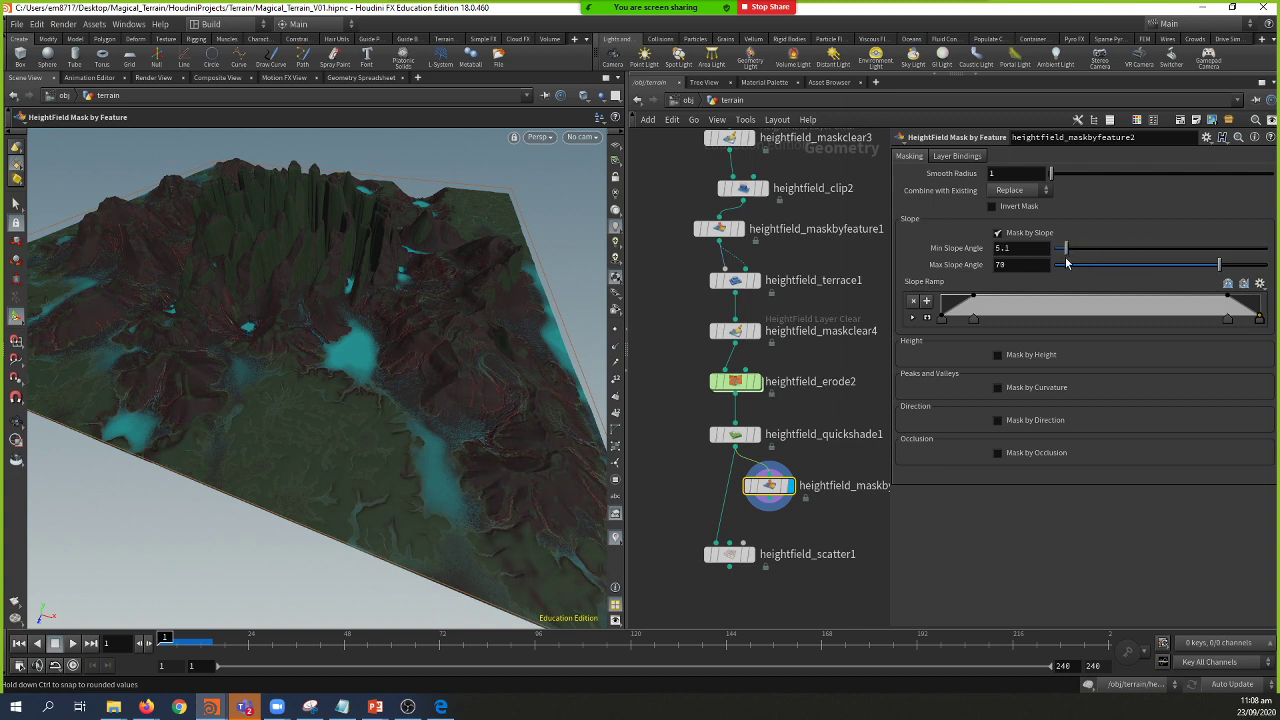
pyautogui.moveTo(1220, 266); pyautogui.dragTo(1174, 279)
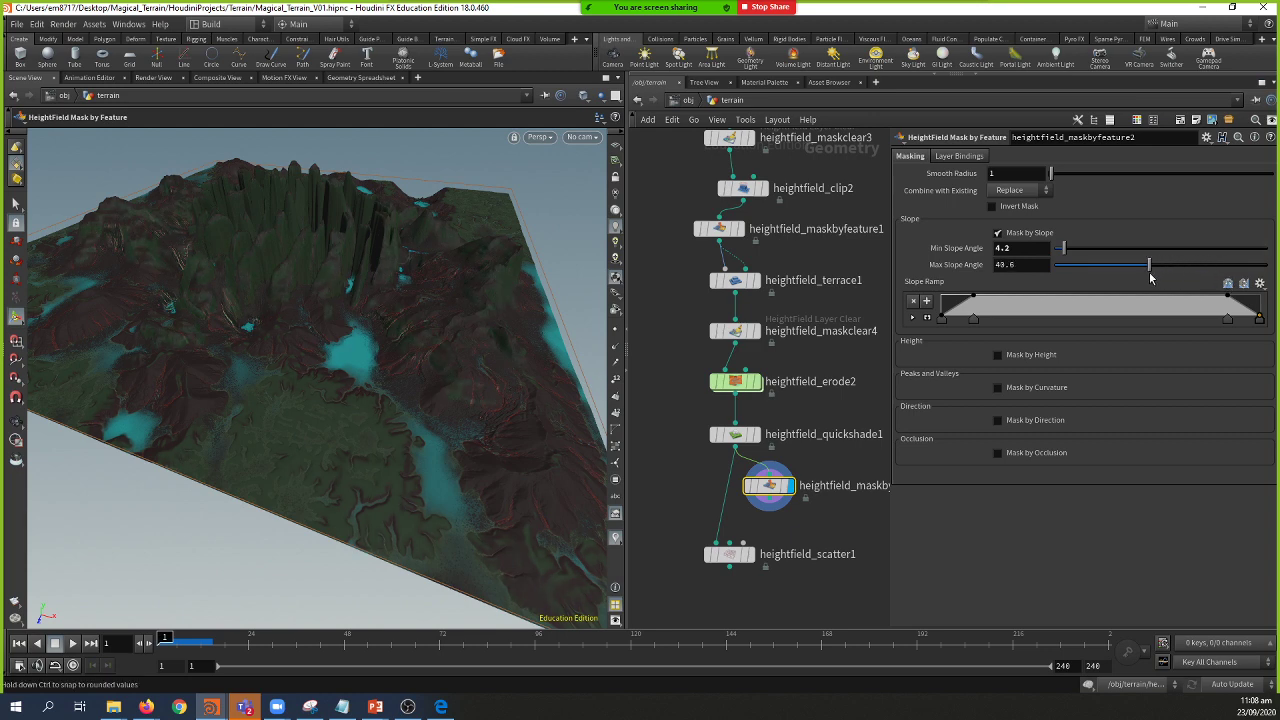
pyautogui.moveTo(1137, 282)
pyautogui.mouseDown()
pyautogui.moveTo(1104, 282)
pyautogui.moveTo(1120, 286)
pyautogui.mouseUp()
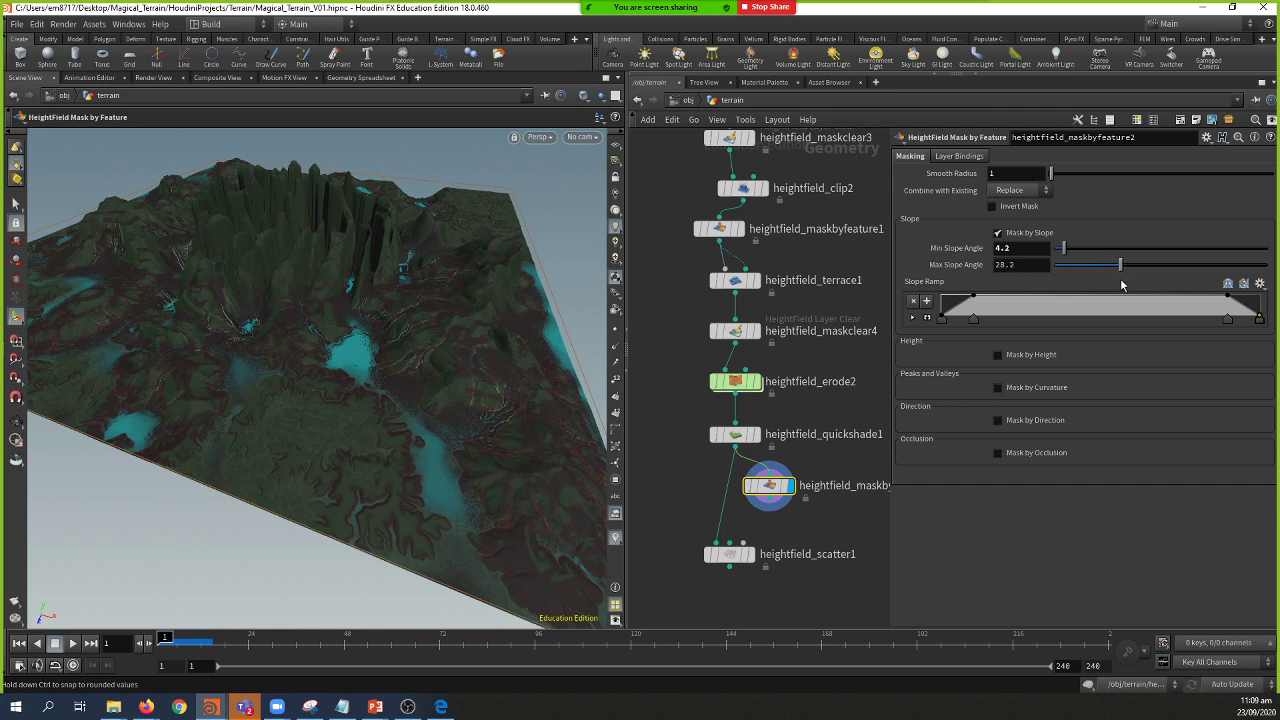
# Step: Wire heightfield_maskbyfeature2 into heightfield_scatter1's third input and display the scatter
pyautogui.moveTo(747, 517); pyautogui.dragTo(706, 497, button='middle')
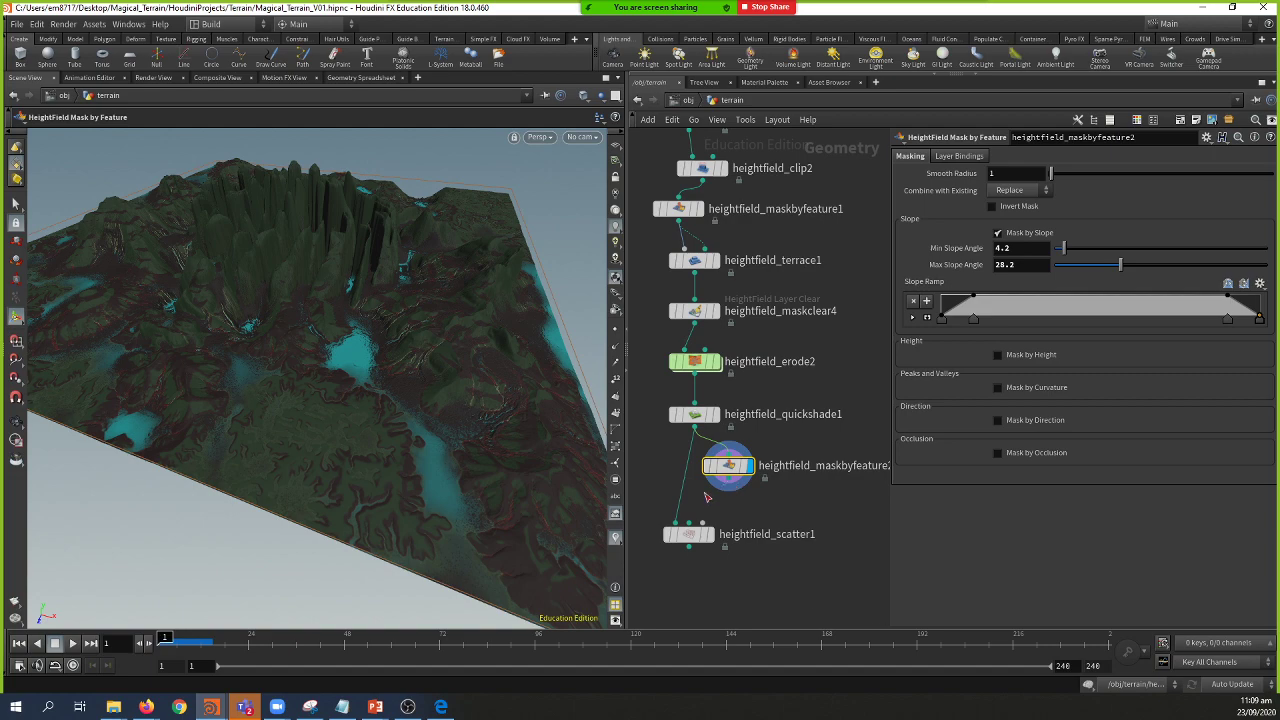
pyautogui.moveTo(727, 489); pyautogui.dragTo(688, 545)
pyautogui.click(711, 540)
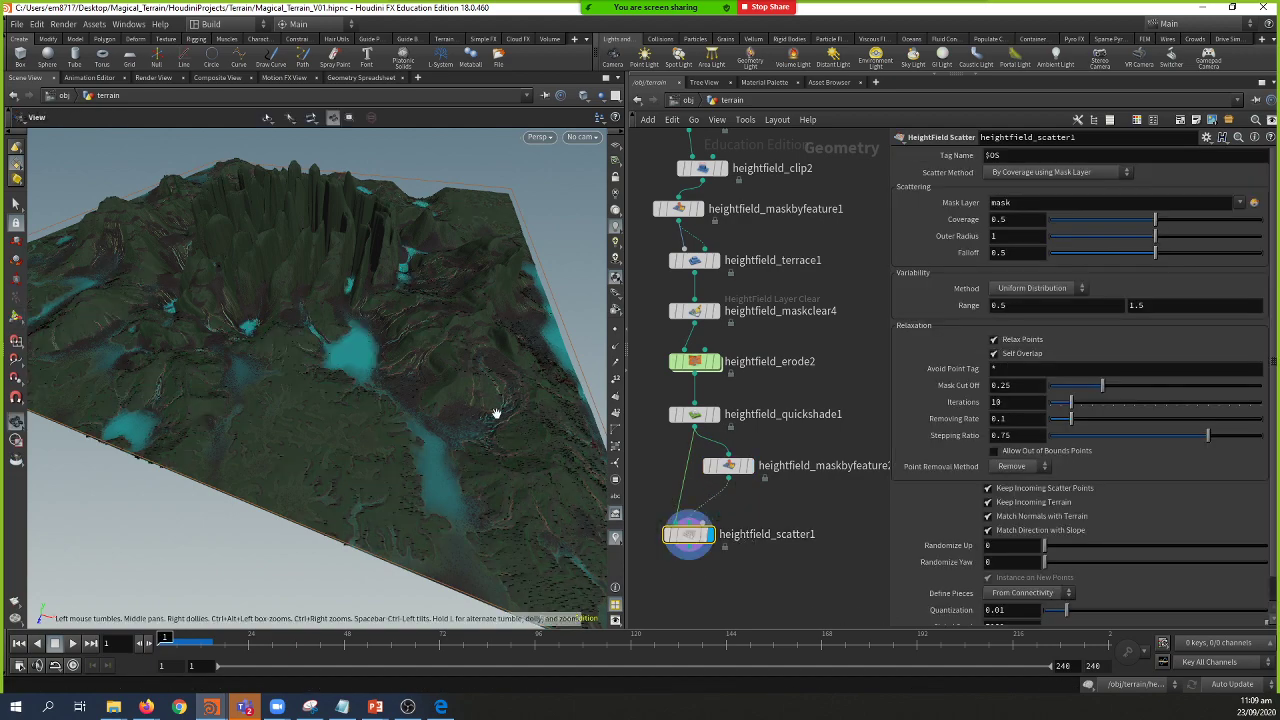
pyautogui.moveTo(491, 414); pyautogui.dragTo(484, 463)
pyautogui.scroll(5, 484, 463)
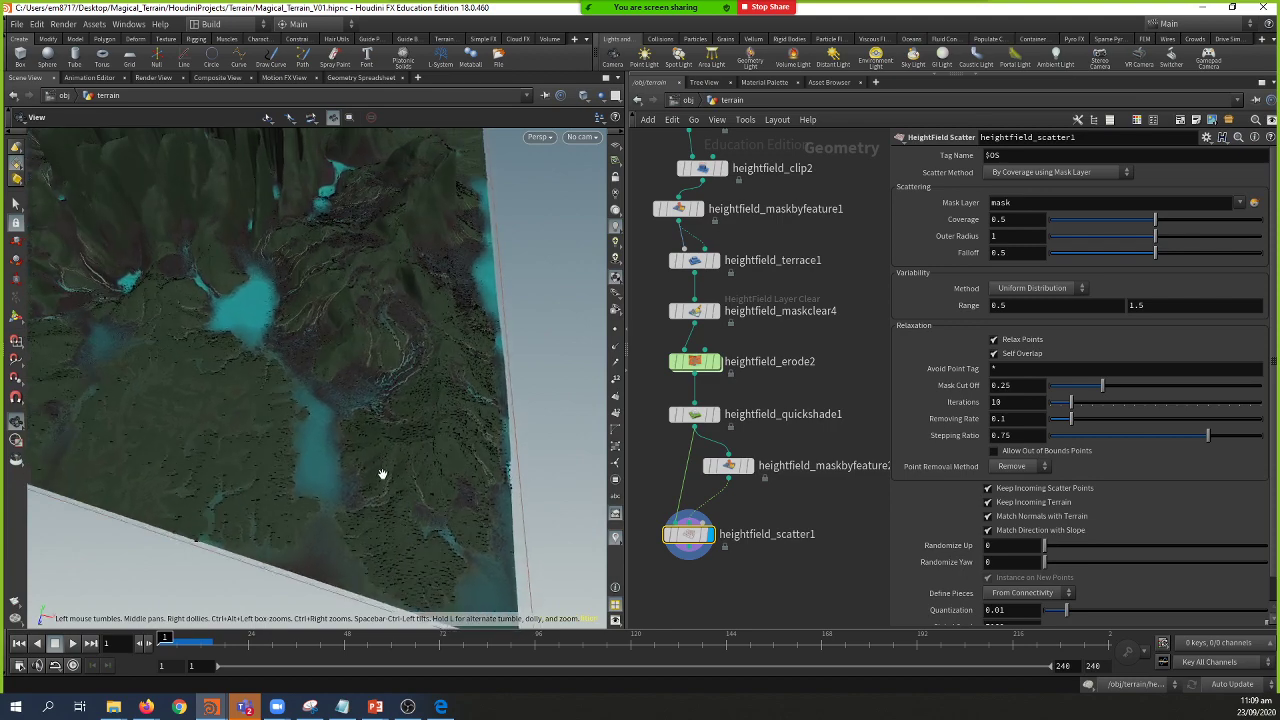
pyautogui.moveTo(380, 477); pyautogui.dragTo(451, 451)
pyautogui.press('Escape')
pyautogui.moveTo(423, 409); pyautogui.dragTo(430, 350)
pyautogui.moveTo(881, 514); pyautogui.dragTo(797, 514, button='middle')
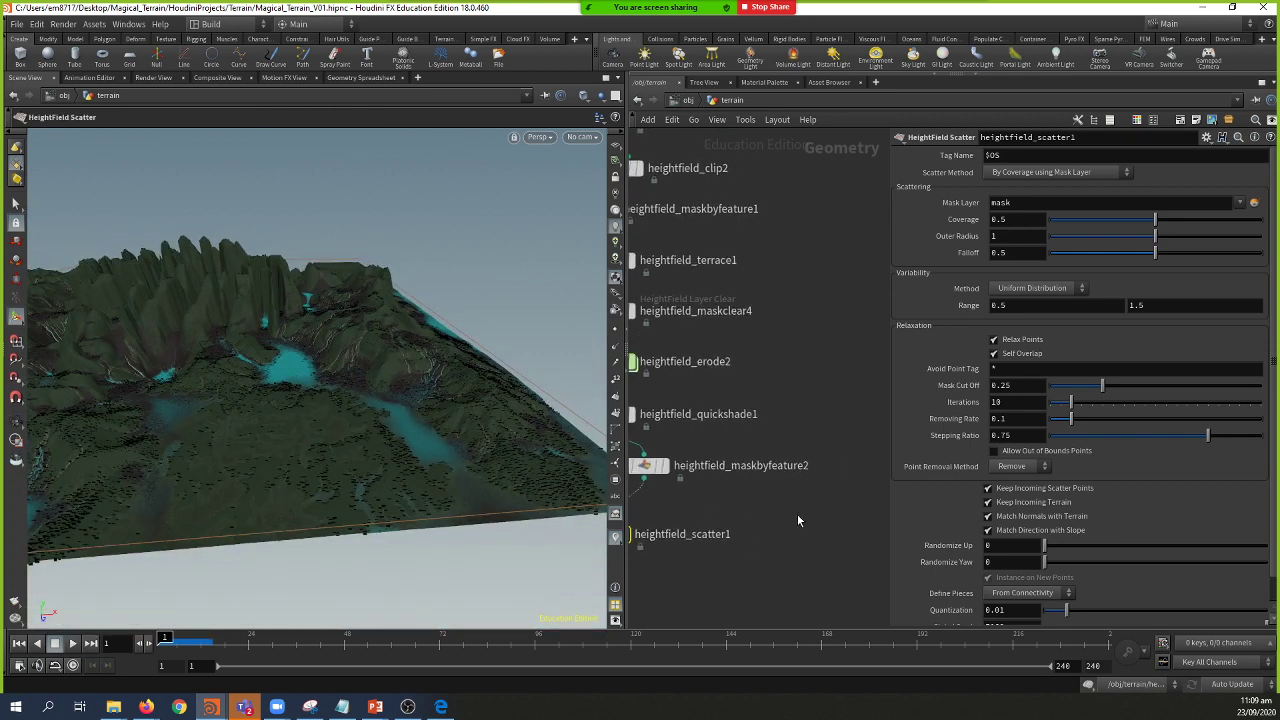
pyautogui.press('Tab')
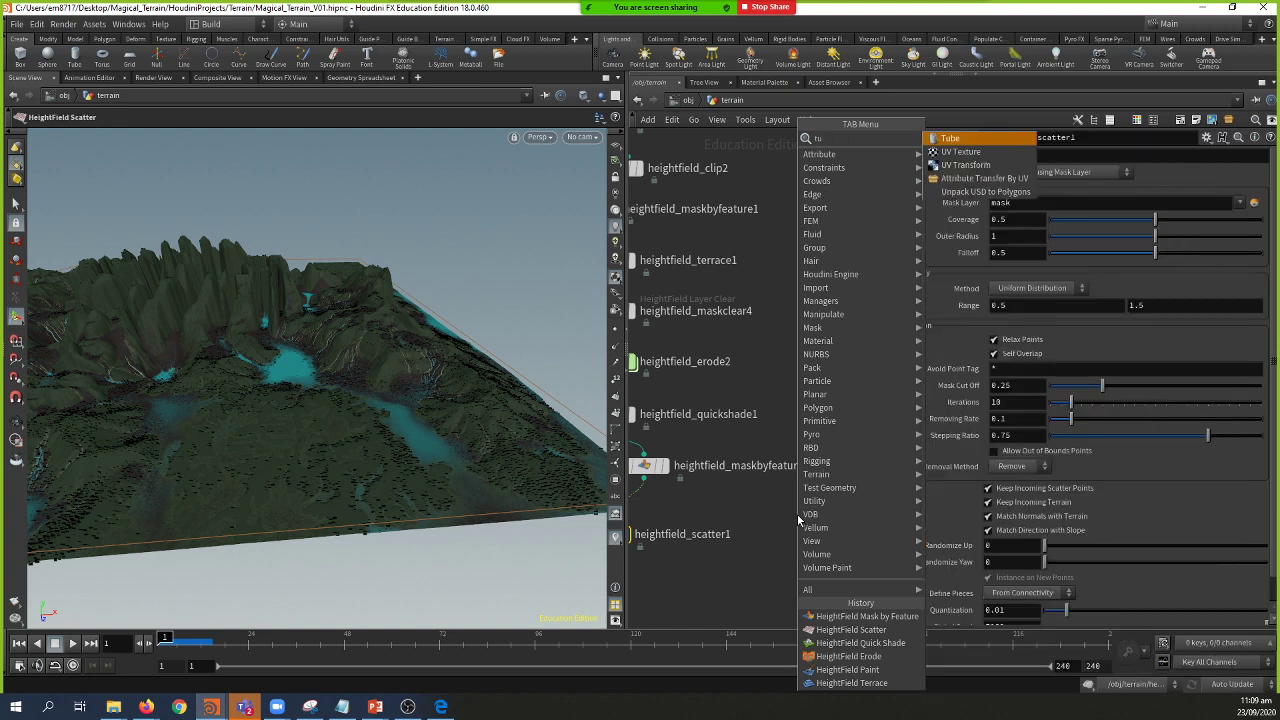
# Step: Add and display tube1 with height 2.16513 and radius scale 0.3
pyautogui.press('Return')
pyautogui.click(810, 499)
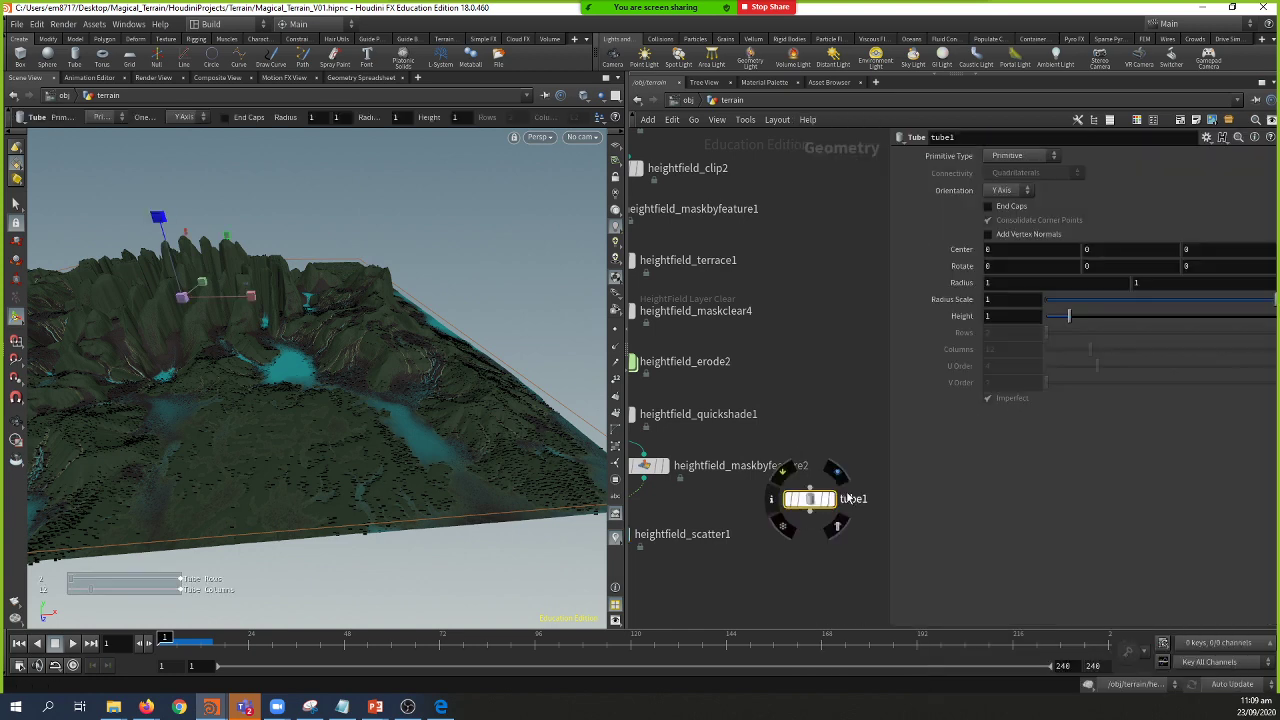
pyautogui.moveTo(845, 453); pyautogui.dragTo(791, 448, button='middle')
pyautogui.click(776, 496)
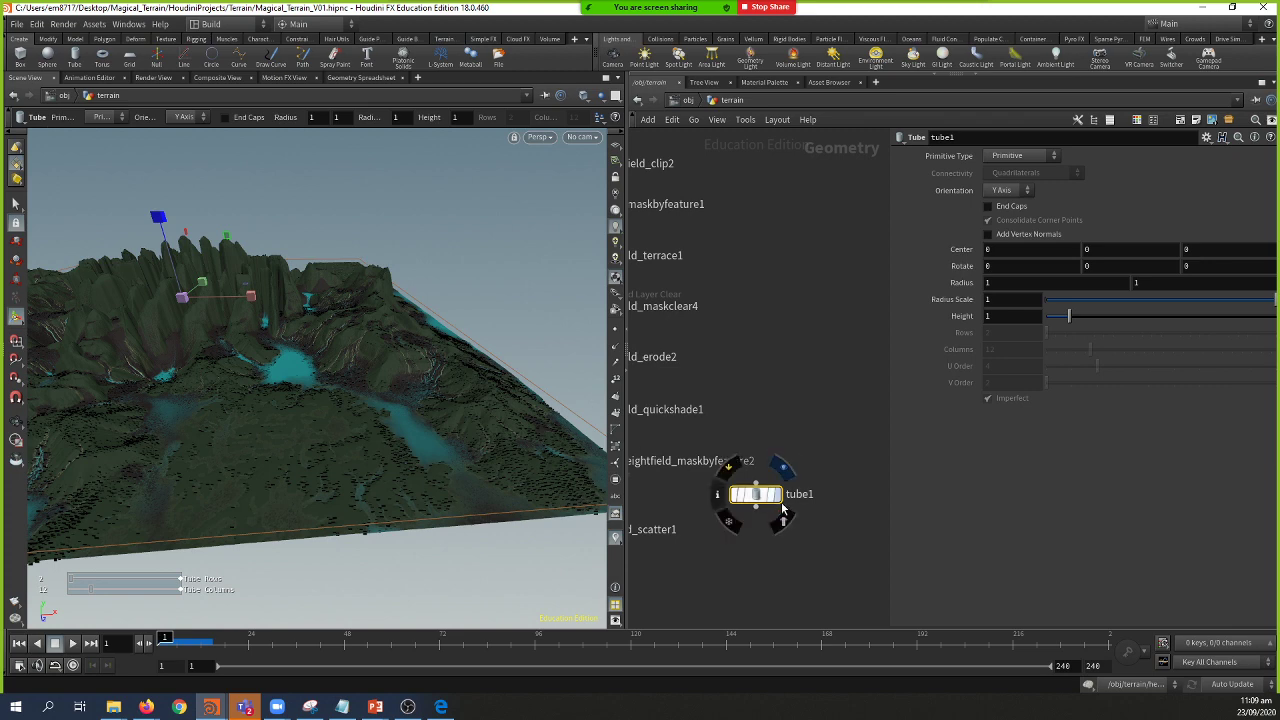
pyautogui.press('f')
pyautogui.moveTo(258, 340); pyautogui.dragTo(340, 220)
pyautogui.scroll(-2, 371, 351)
pyautogui.press('Return')
pyautogui.press('Escape')
pyautogui.press('Return')
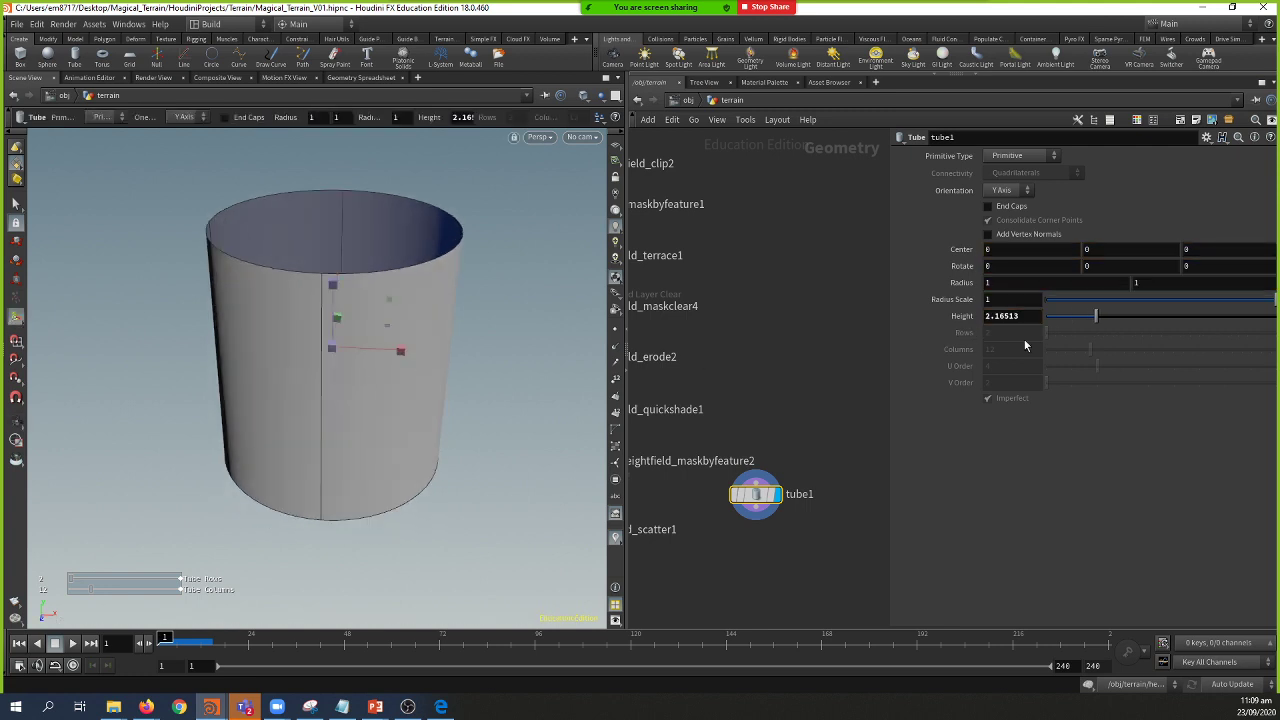
pyautogui.moveTo(1030, 300); pyautogui.dragTo(985, 336, button='middle')
# Step: Search the node list for a cone and browse the shelf tools without adding anything
pyautogui.moveTo(863, 441); pyautogui.dragTo(808, 408, button='middle')
pyautogui.press('Tab')
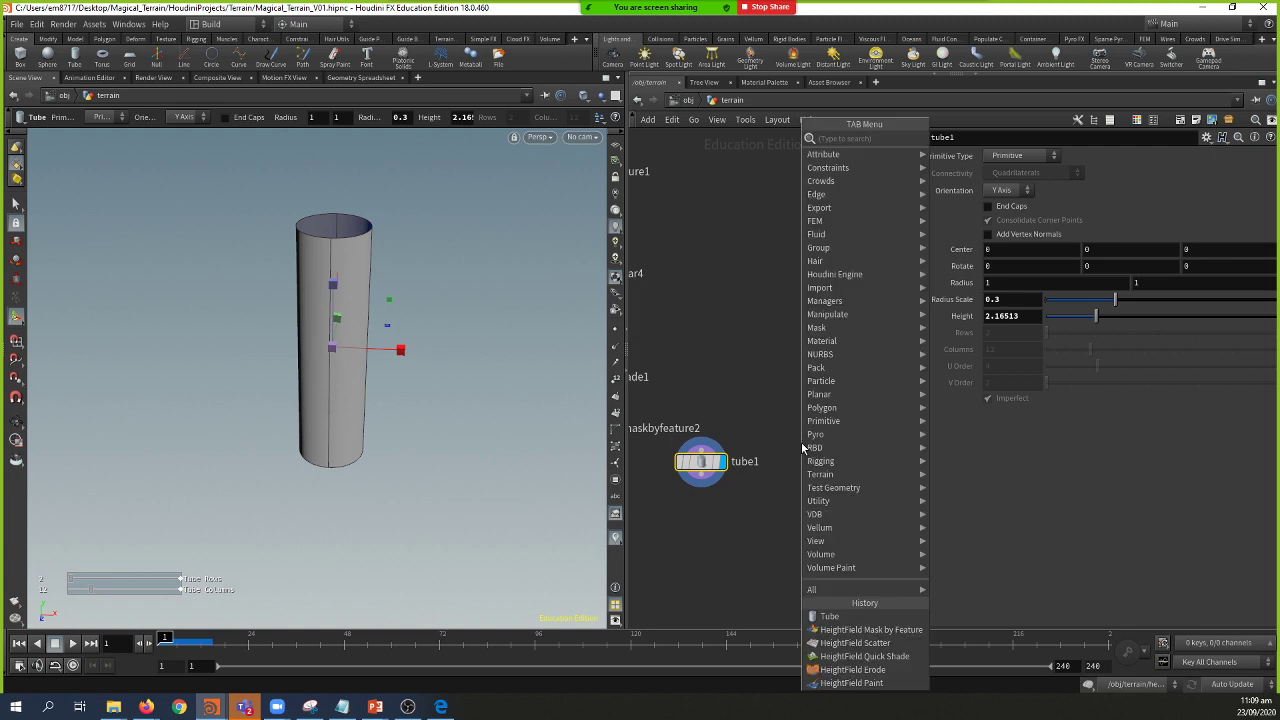
pyautogui.write('cone')
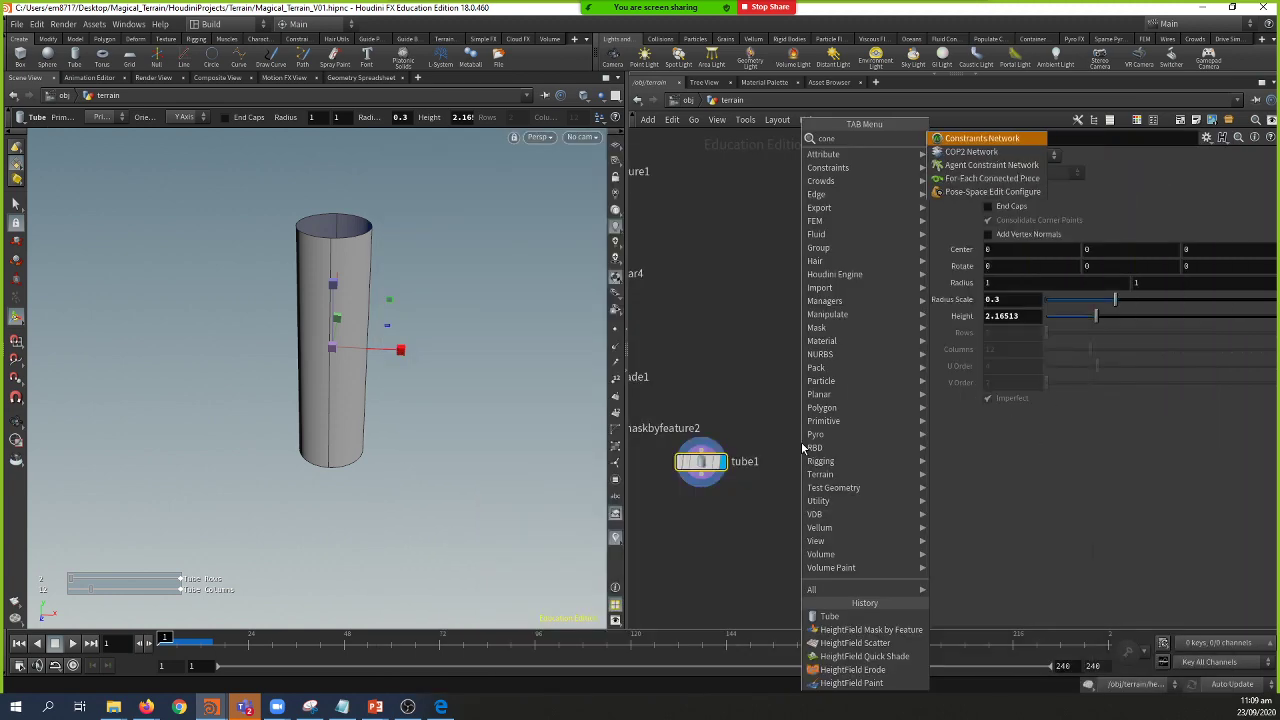
pyautogui.press('BackSpace')
pyautogui.press('BackSpace')
pyautogui.press('BackSpace')
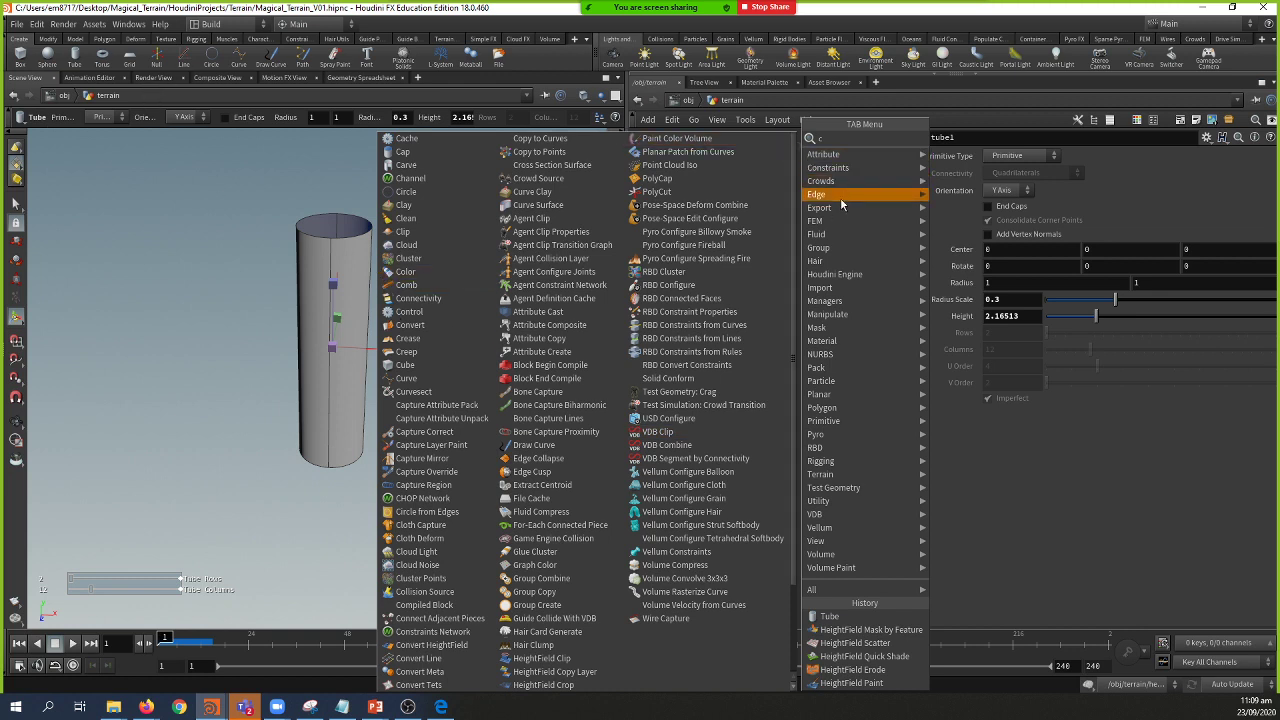
pyautogui.press('Escape')
pyautogui.press('Tab')
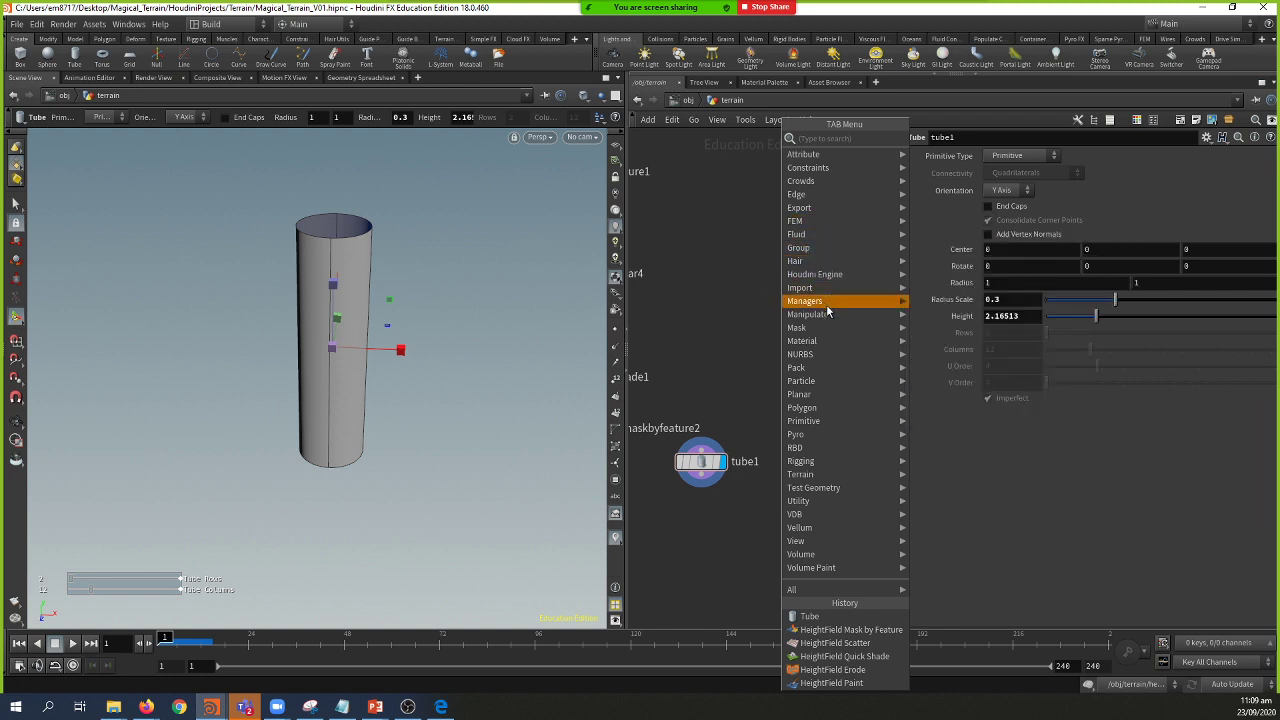
pyautogui.moveTo(832, 409)
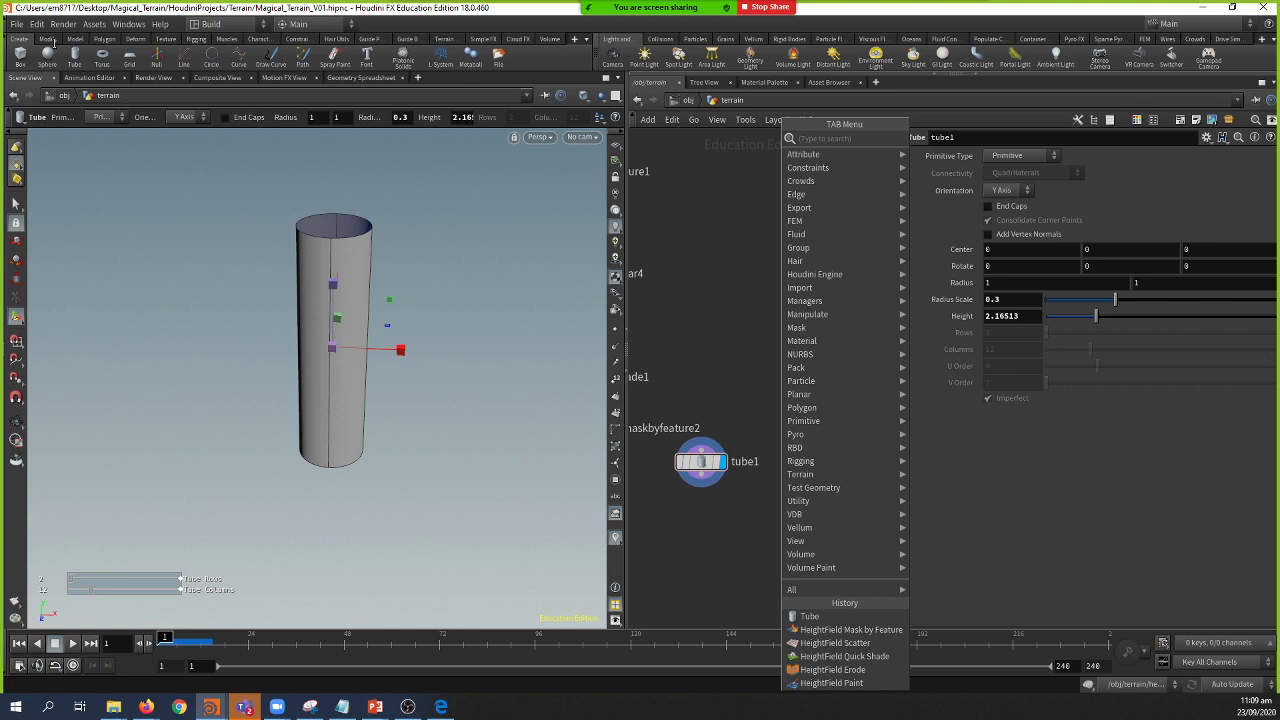
pyautogui.click(50, 40)
pyautogui.click(48, 40)
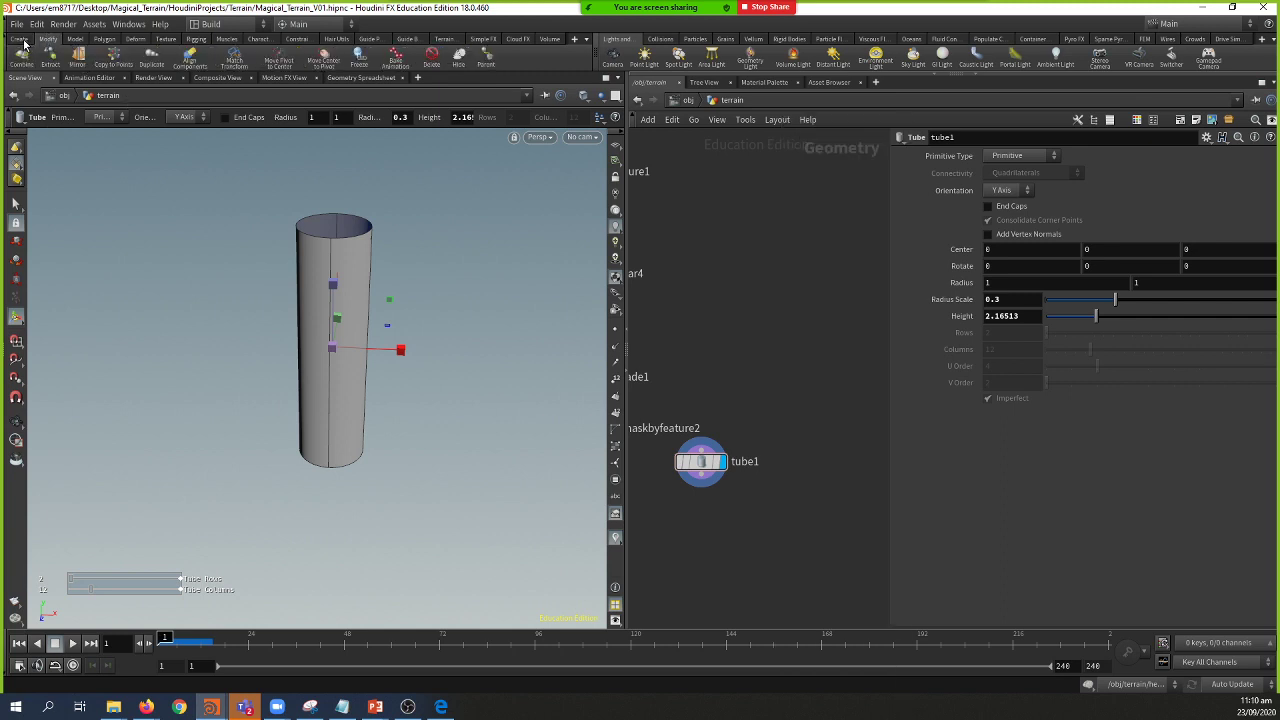
pyautogui.click(20, 40)
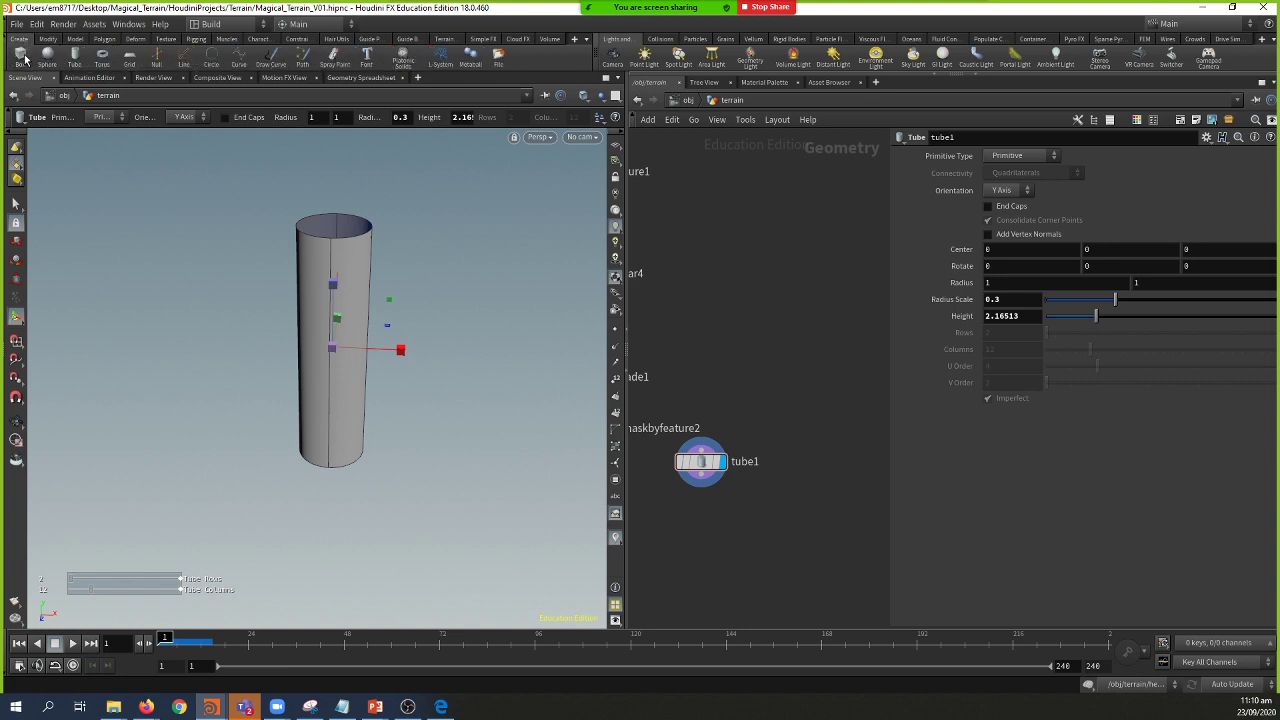
# Step: Delete the stray box_object1 that was created at the object level
pyautogui.click(20, 55)
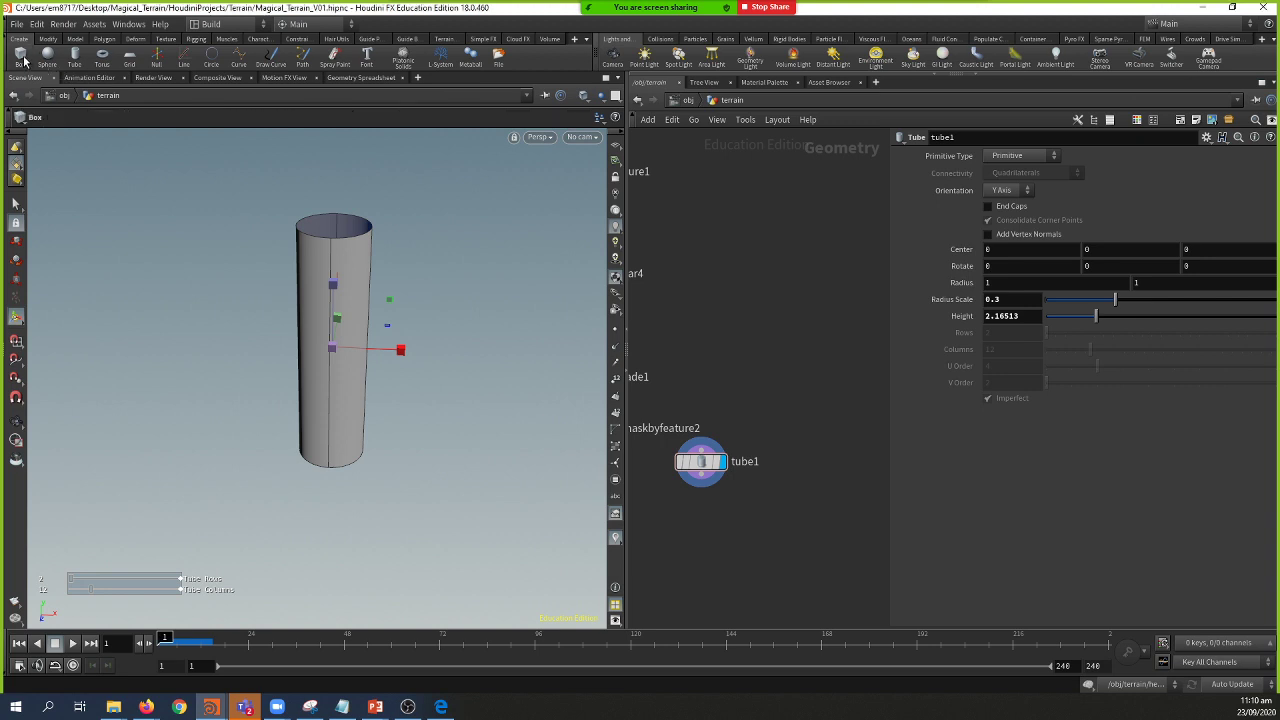
pyautogui.press('Return')
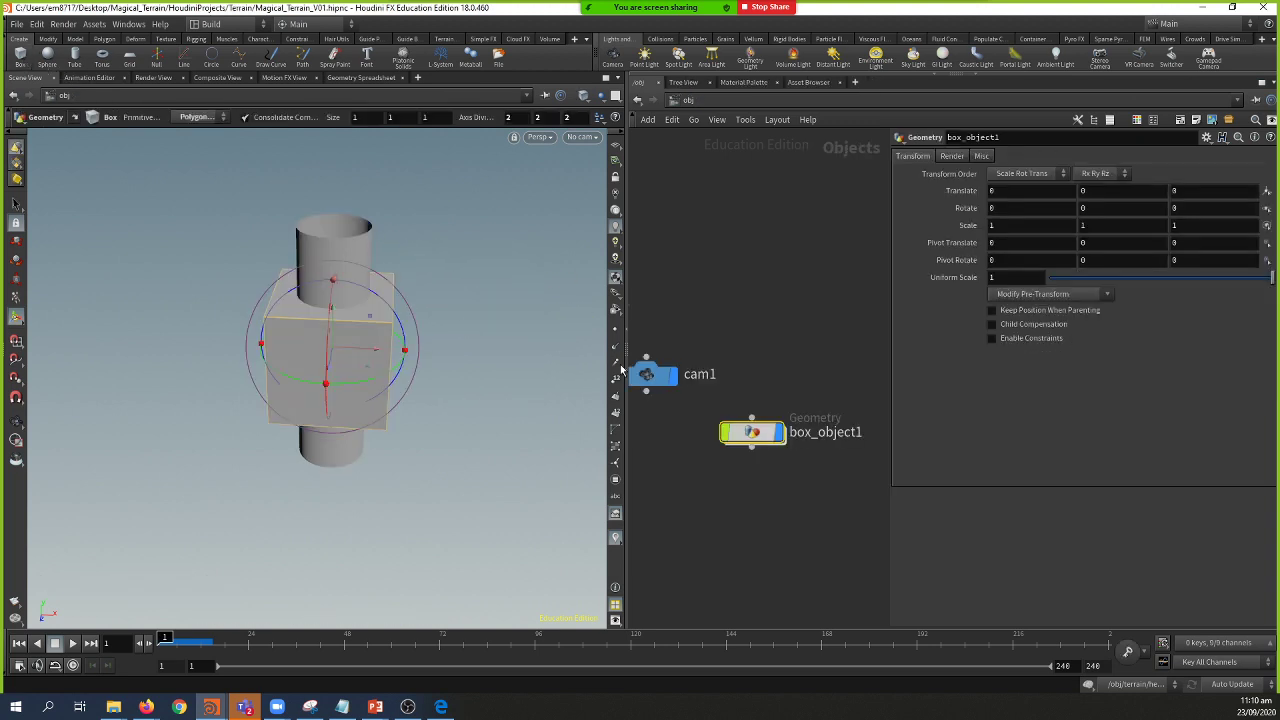
pyautogui.scroll(-5, 746, 393)
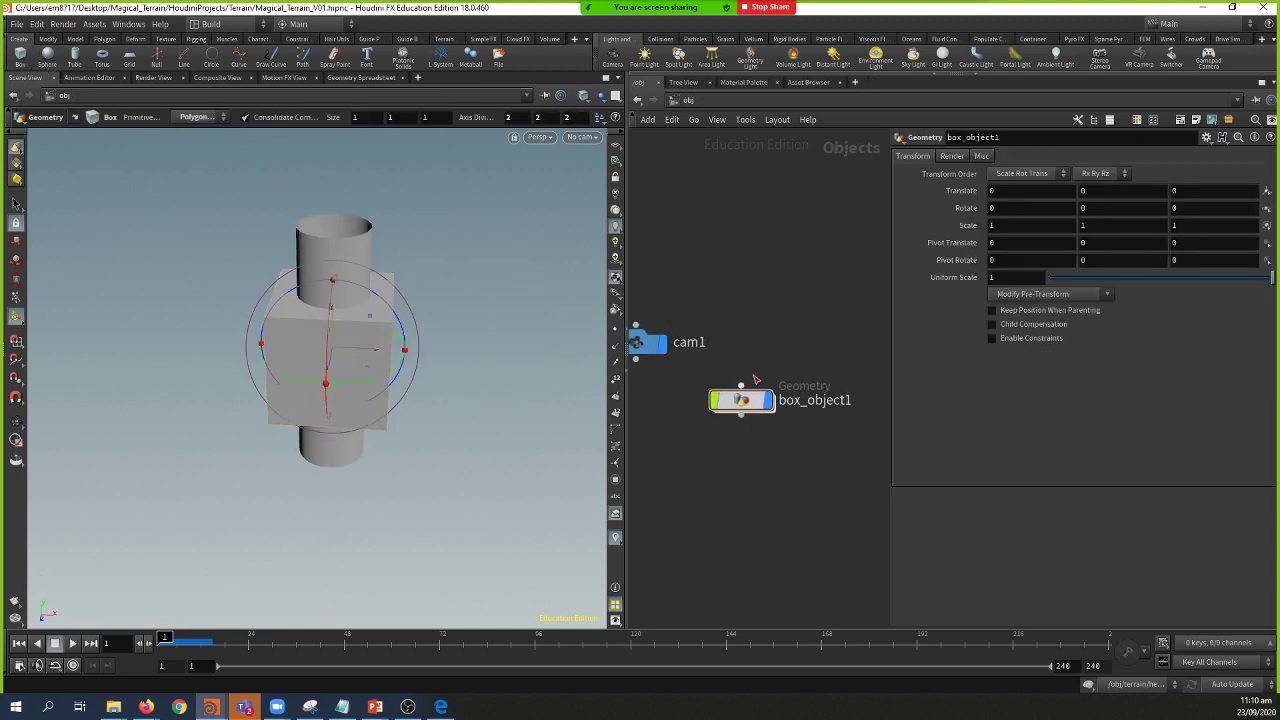
pyautogui.click(745, 391)
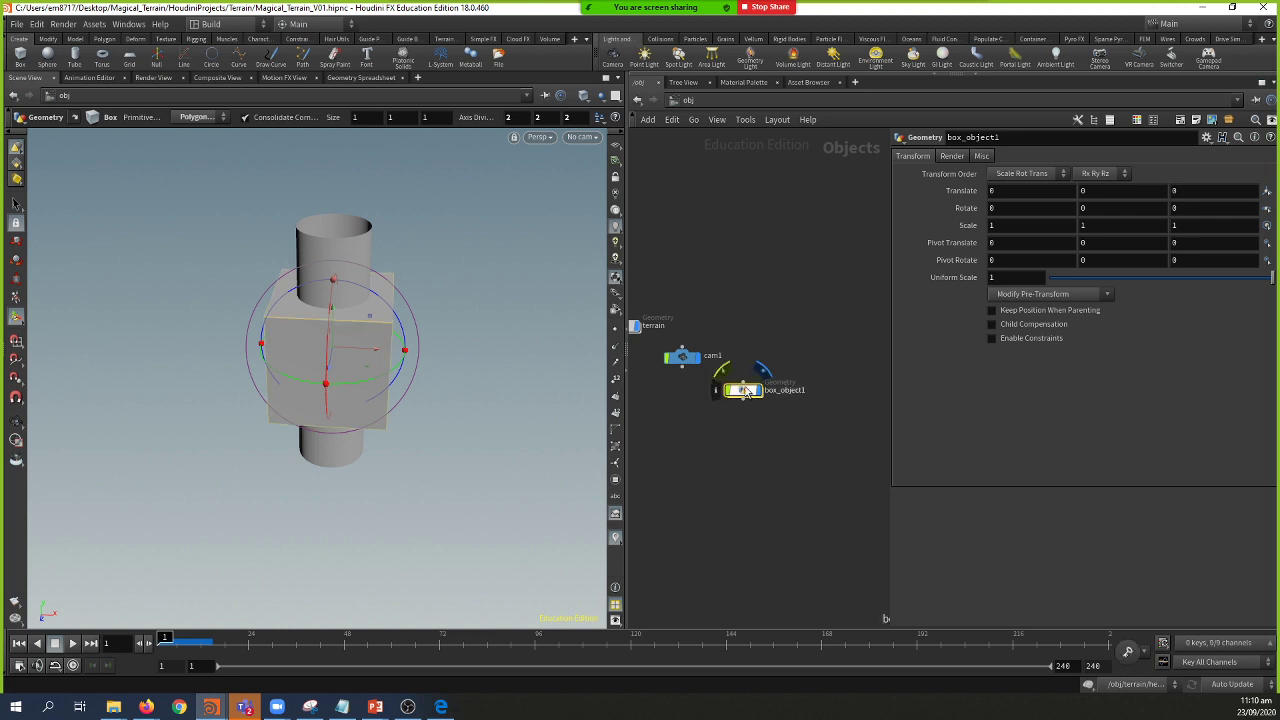
pyautogui.press('Delete')
# Step: Inside the terrain network, add a 1×1×1 Box node beside tube1
pyautogui.click(705, 331)
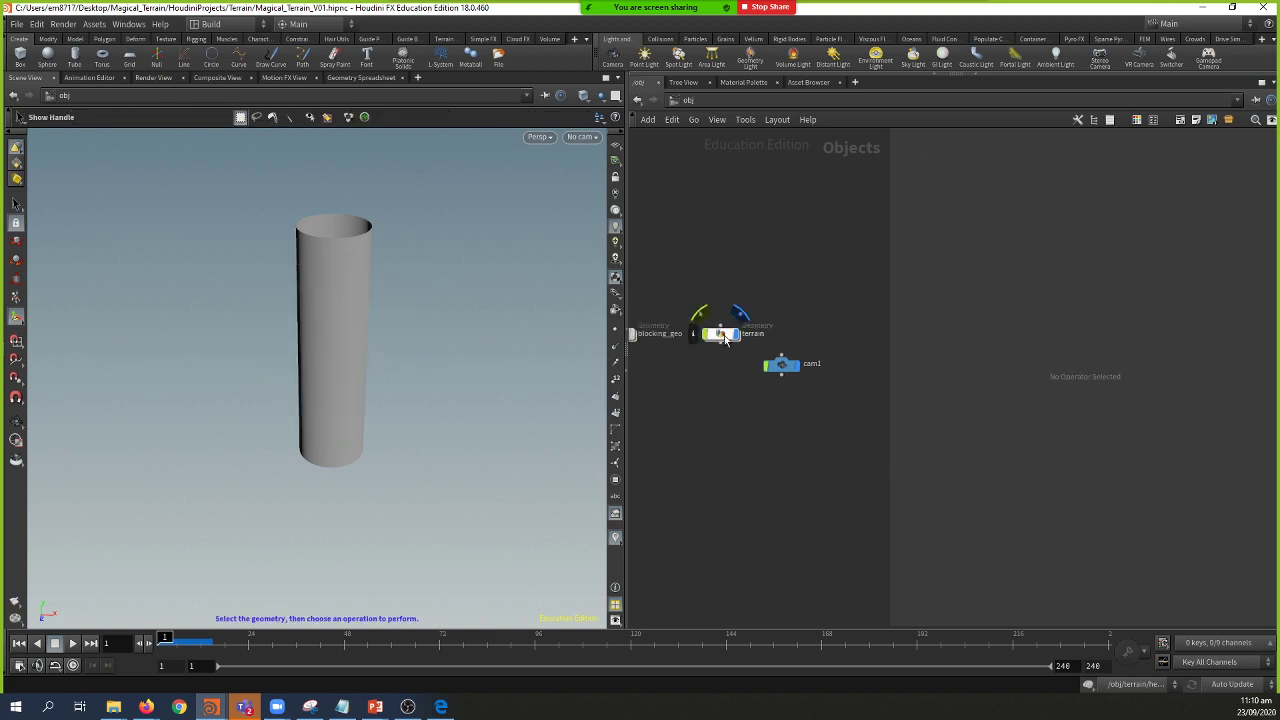
pyautogui.press('Return')
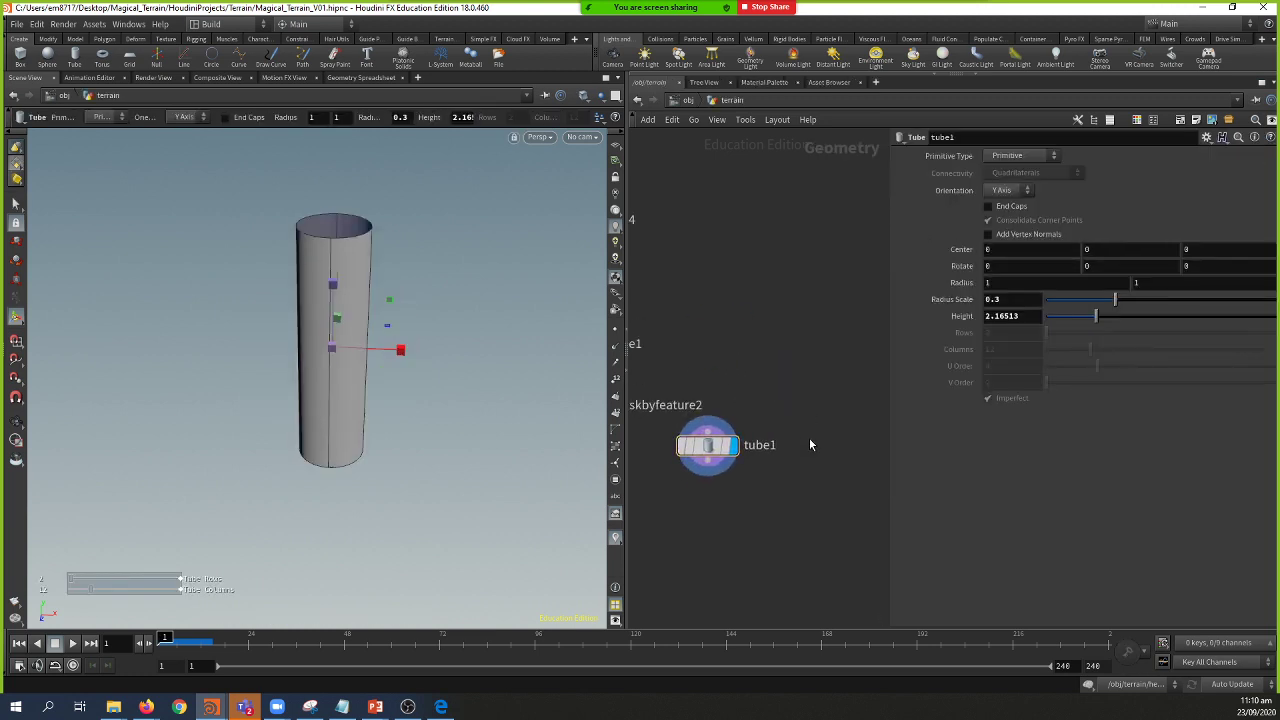
pyautogui.press('Tab')
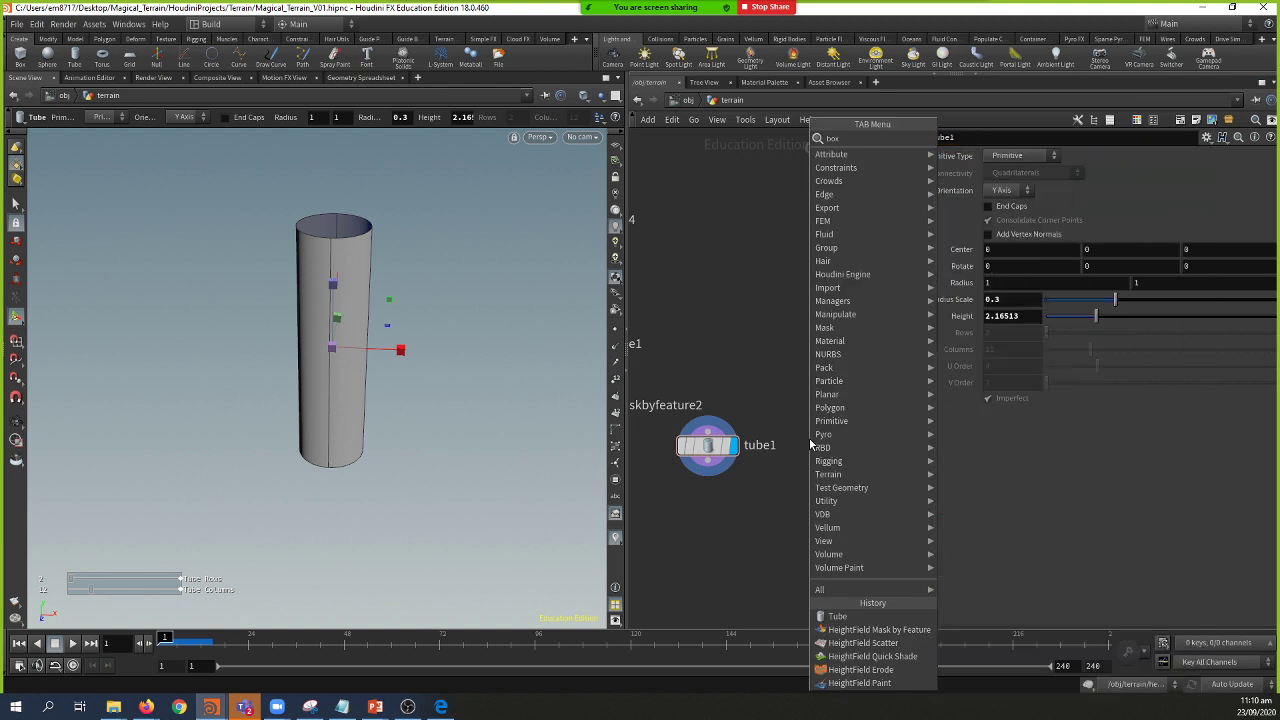
pyautogui.click(810, 441)
pyautogui.click(816, 451)
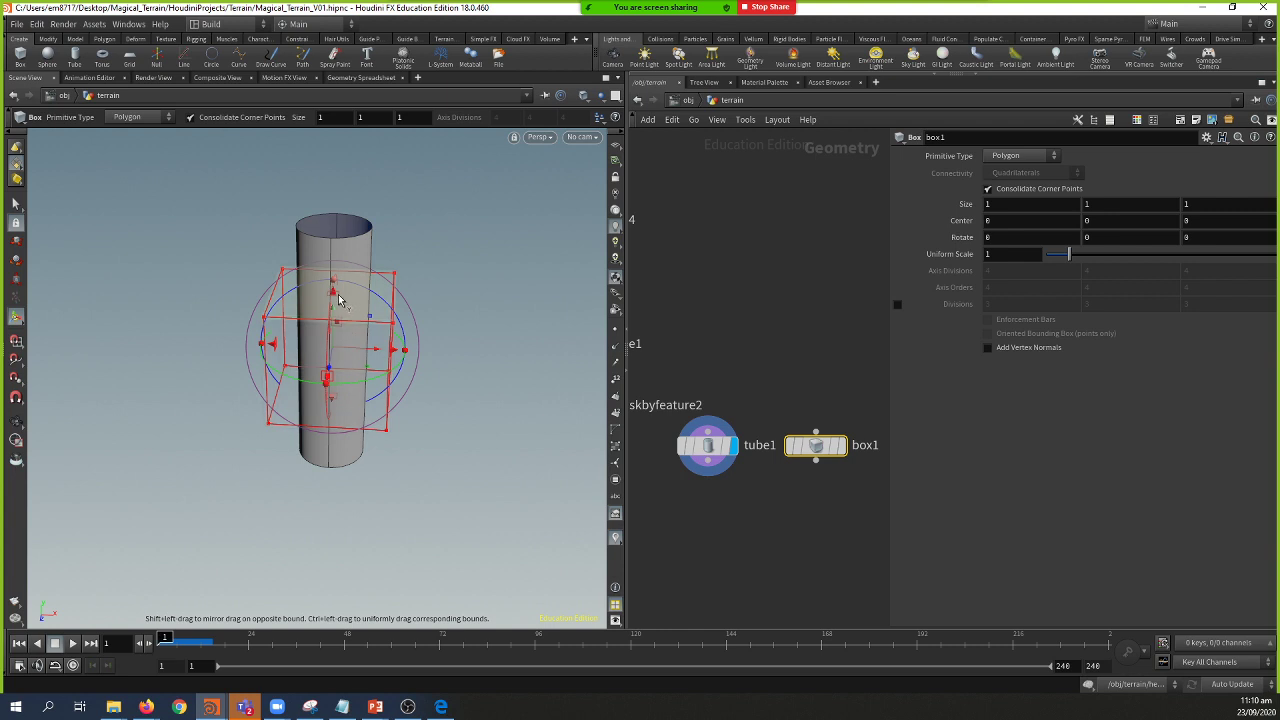
# Step: Select the box's top face in the viewport
pyautogui.press('Escape')
pyautogui.moveTo(360, 291); pyautogui.dragTo(343, 286)
pyautogui.press('Return')
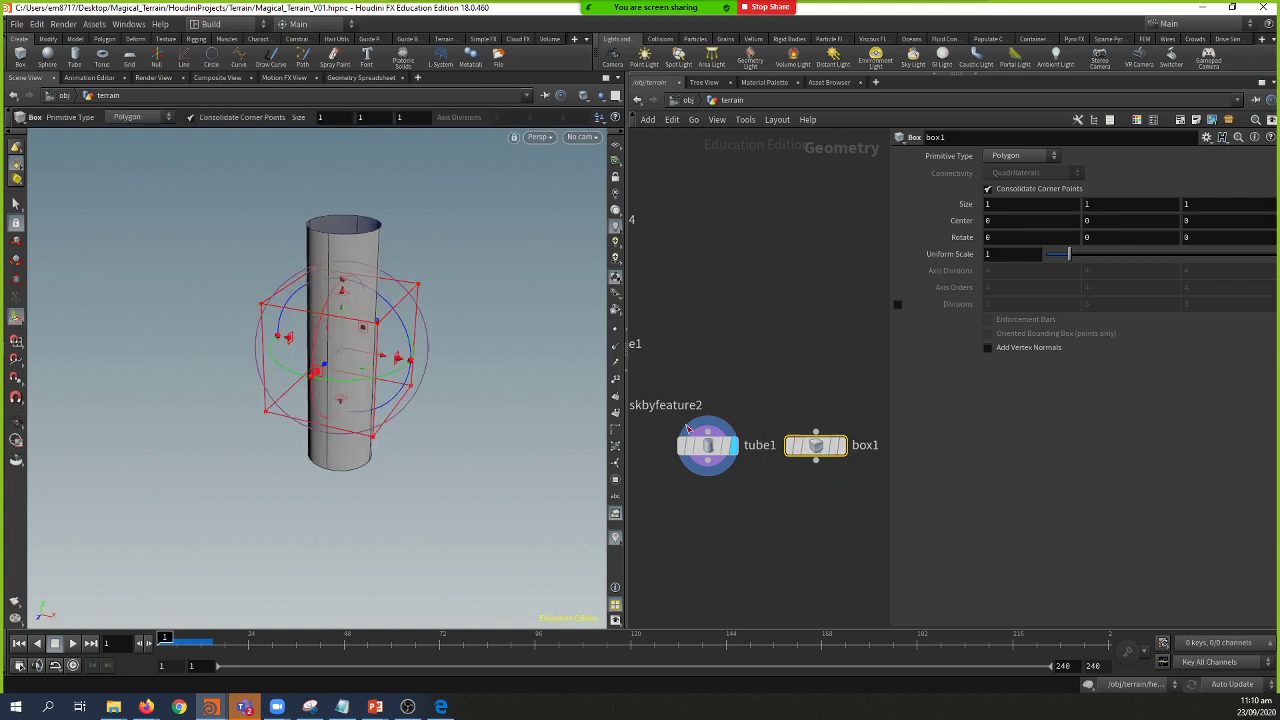
pyautogui.press('Escape')
pyautogui.moveTo(402, 328)
pyautogui.mouseDown()
pyautogui.moveTo(412, 293)
pyautogui.moveTo(406, 306)
pyautogui.mouseUp()
pyautogui.press('Return')
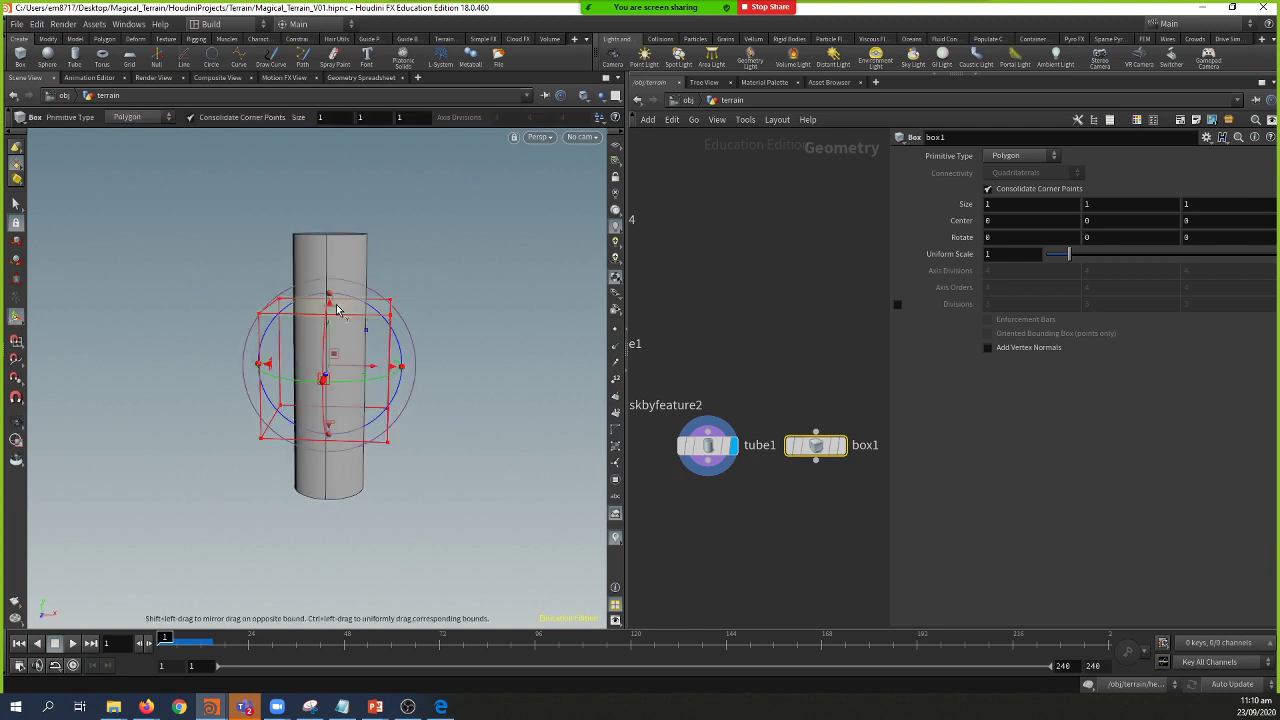
pyautogui.click(16, 203)
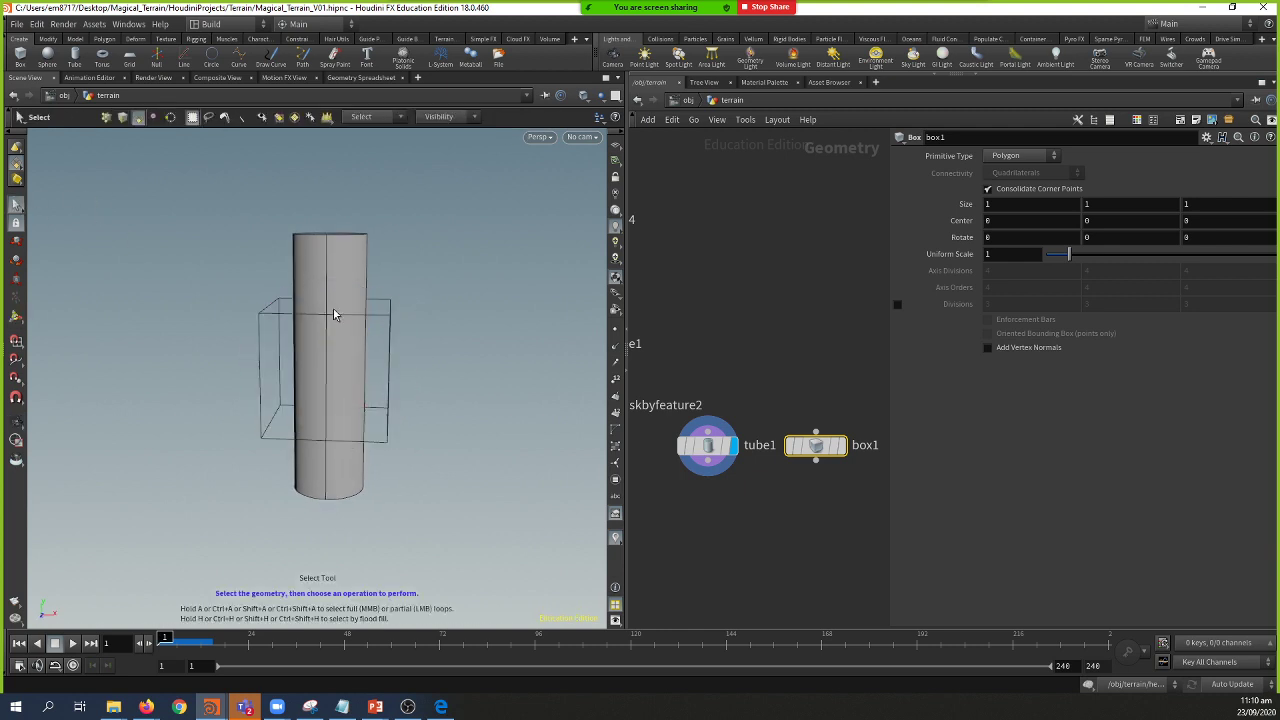
pyautogui.moveTo(363, 311)
pyautogui.keyDown('alt'); pyautogui.mouseDown()
pyautogui.moveTo(357, 334)
pyautogui.moveTo(377, 316)
pyautogui.mouseUp(); pyautogui.keyUp('alt')
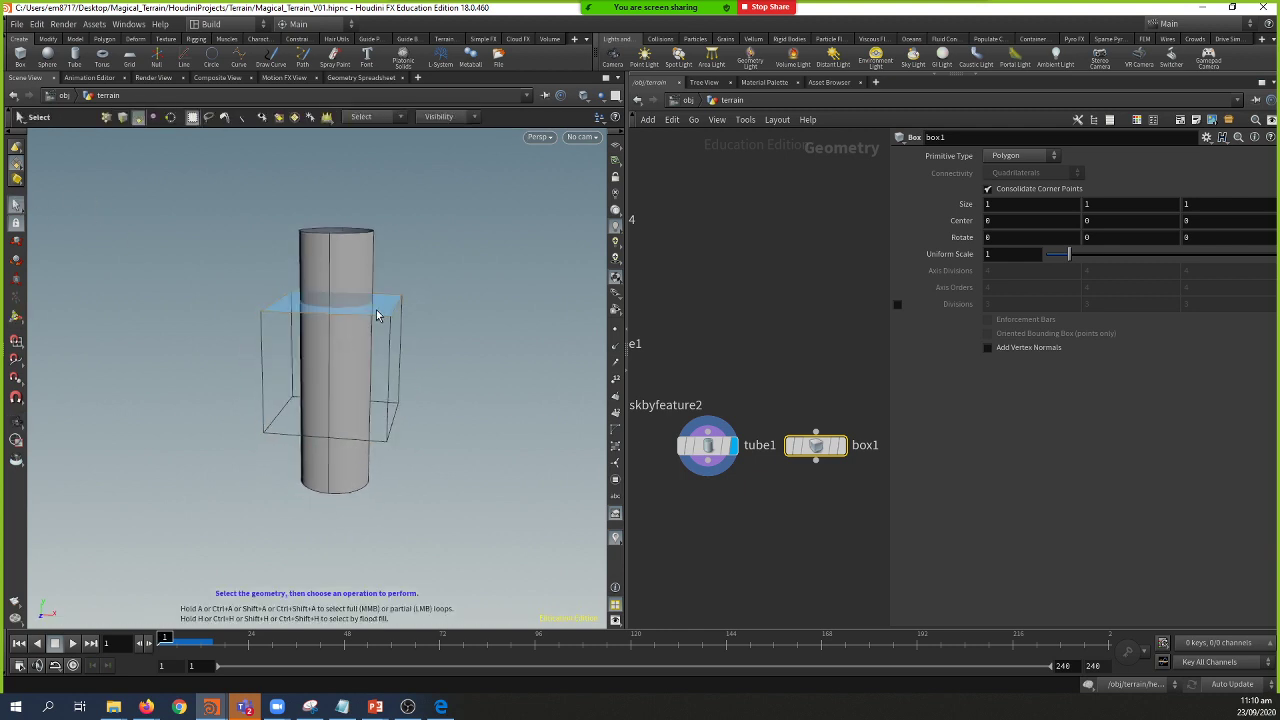
pyautogui.click(379, 311)
pyautogui.press('Tab')
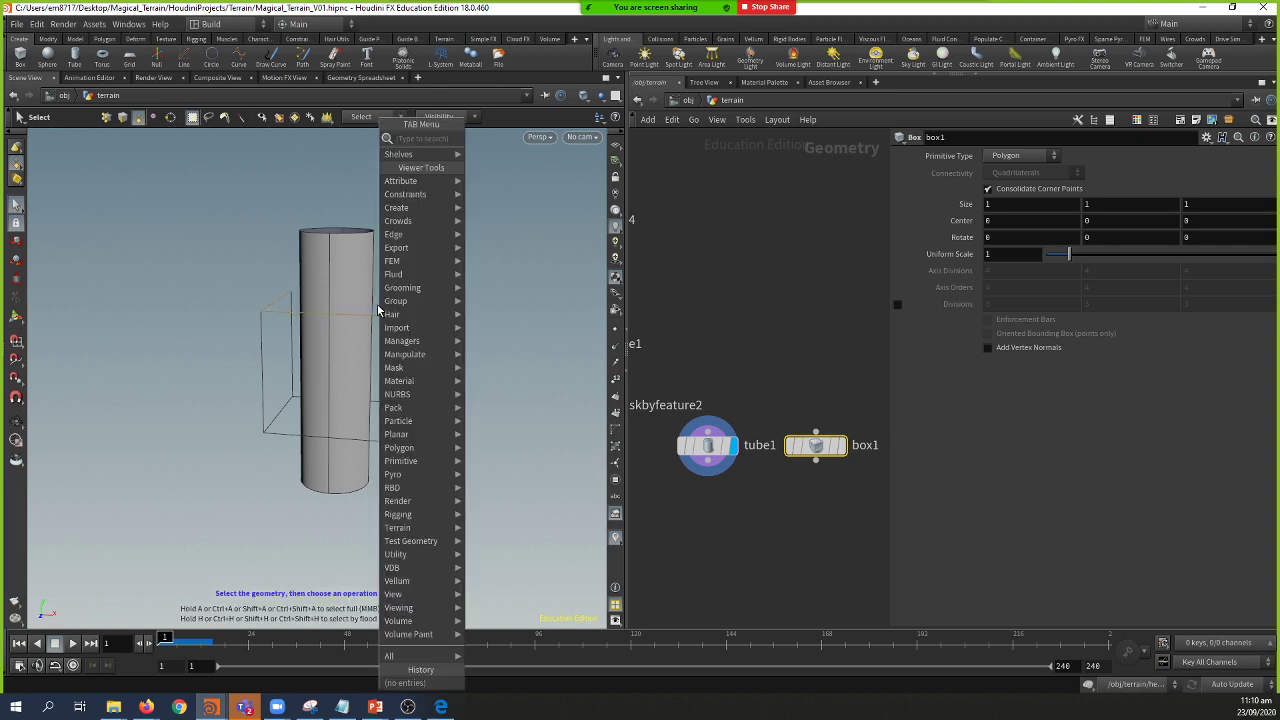
# Step: Turn the selected top face into group1 with a Group node
pyautogui.write('gro')
pyautogui.press('Return')
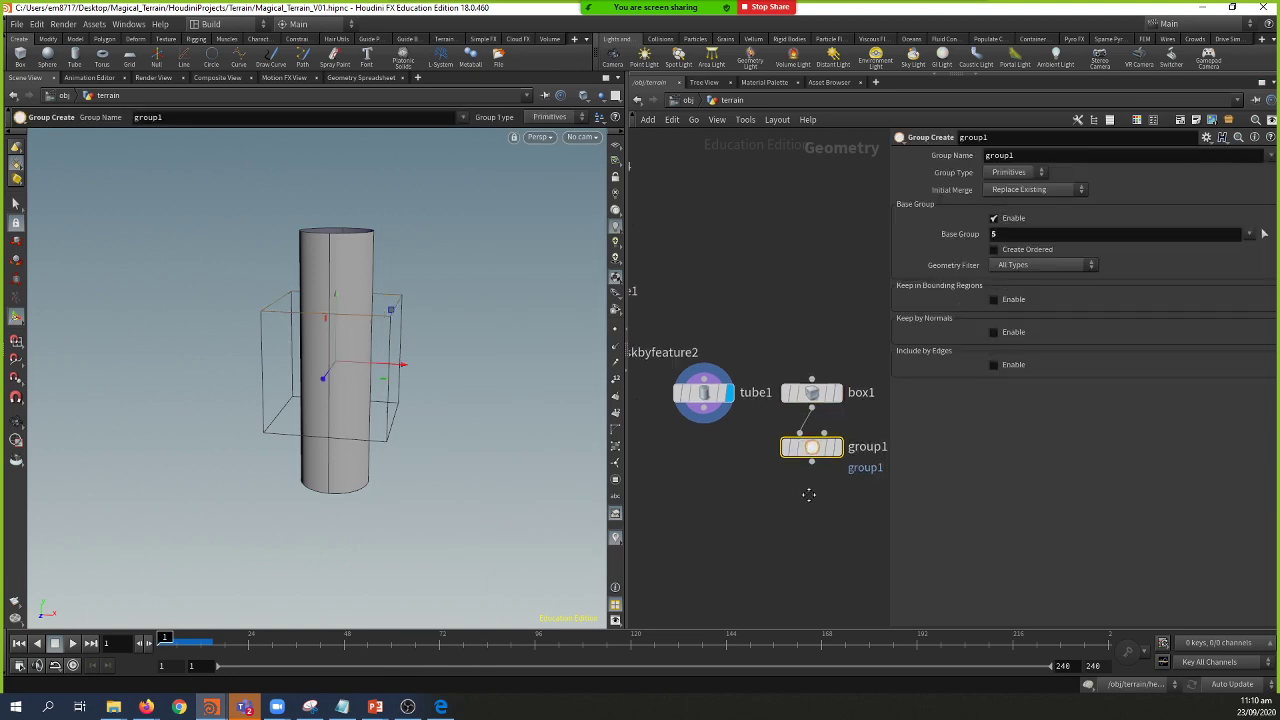
pyautogui.moveTo(805, 491); pyautogui.dragTo(769, 495, button='middle')
# Step: Add a Transform node after group1, limited to group1, with Uniform Scale 0.17
pyautogui.press('Tab')
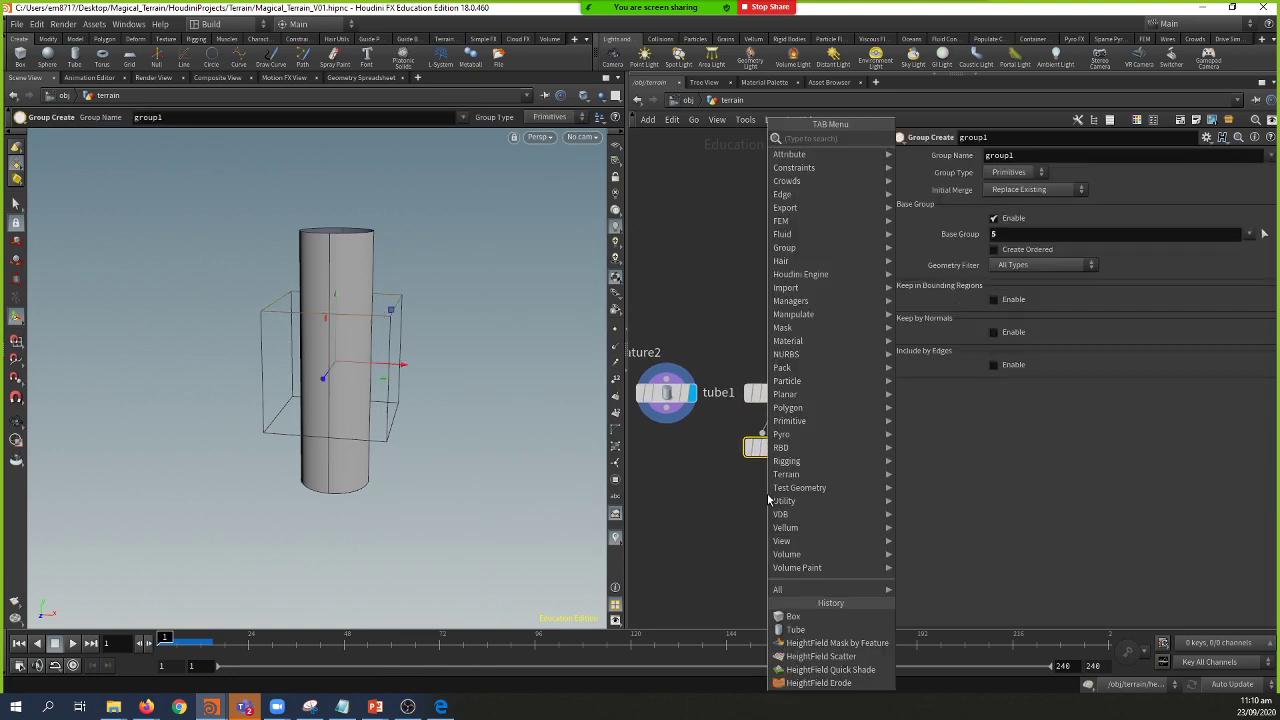
pyautogui.write('tra')
pyautogui.press('Down')
pyautogui.press('Down')
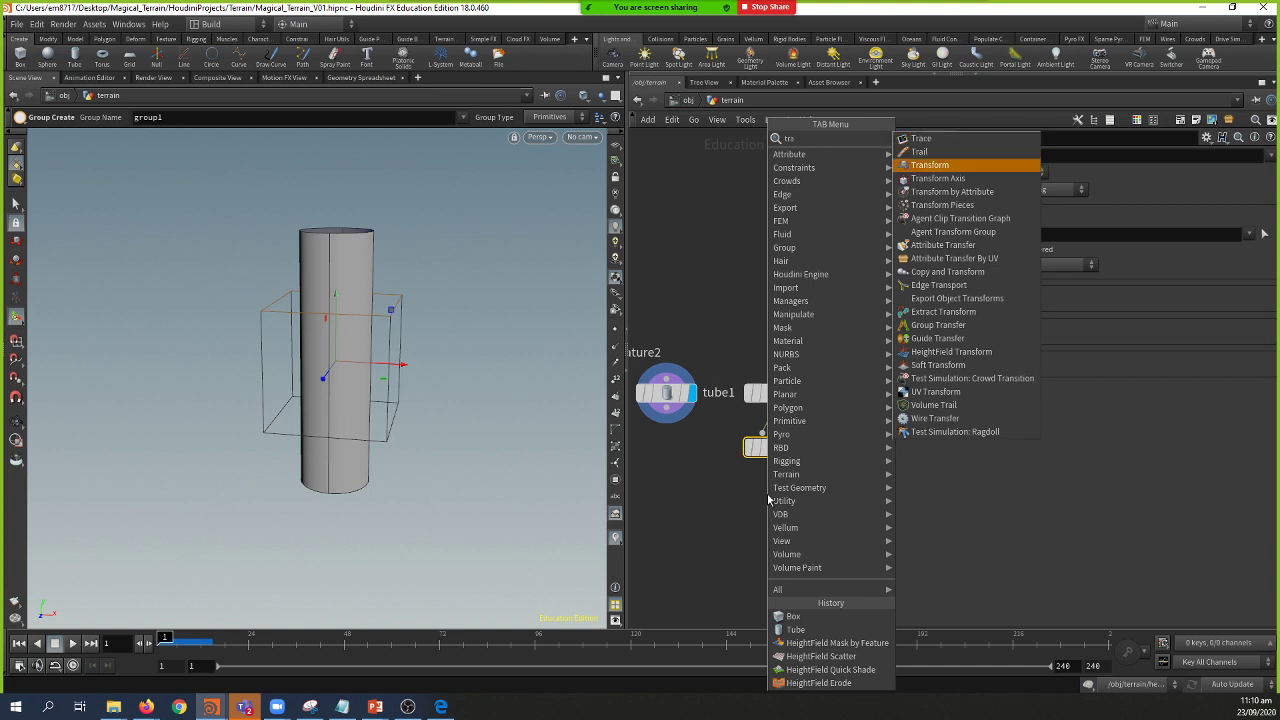
pyautogui.press('Return')
pyautogui.click(774, 506)
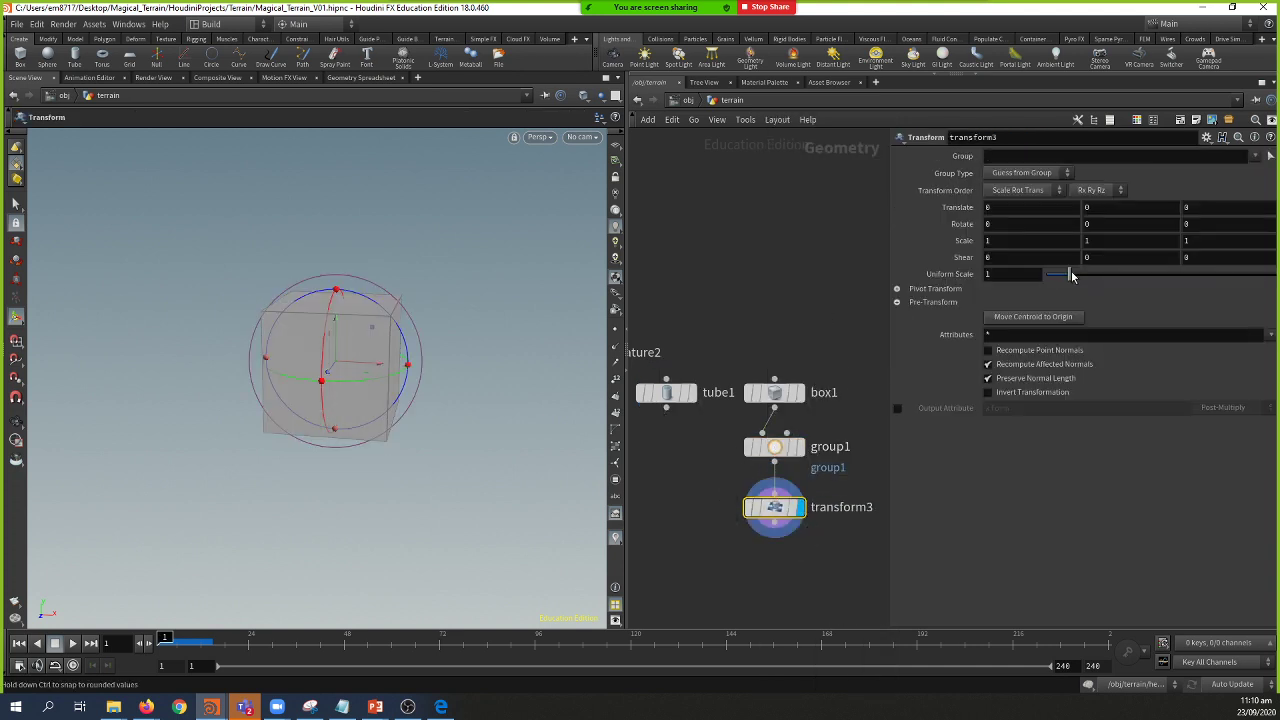
pyautogui.moveTo(1069, 273); pyautogui.dragTo(1061, 273)
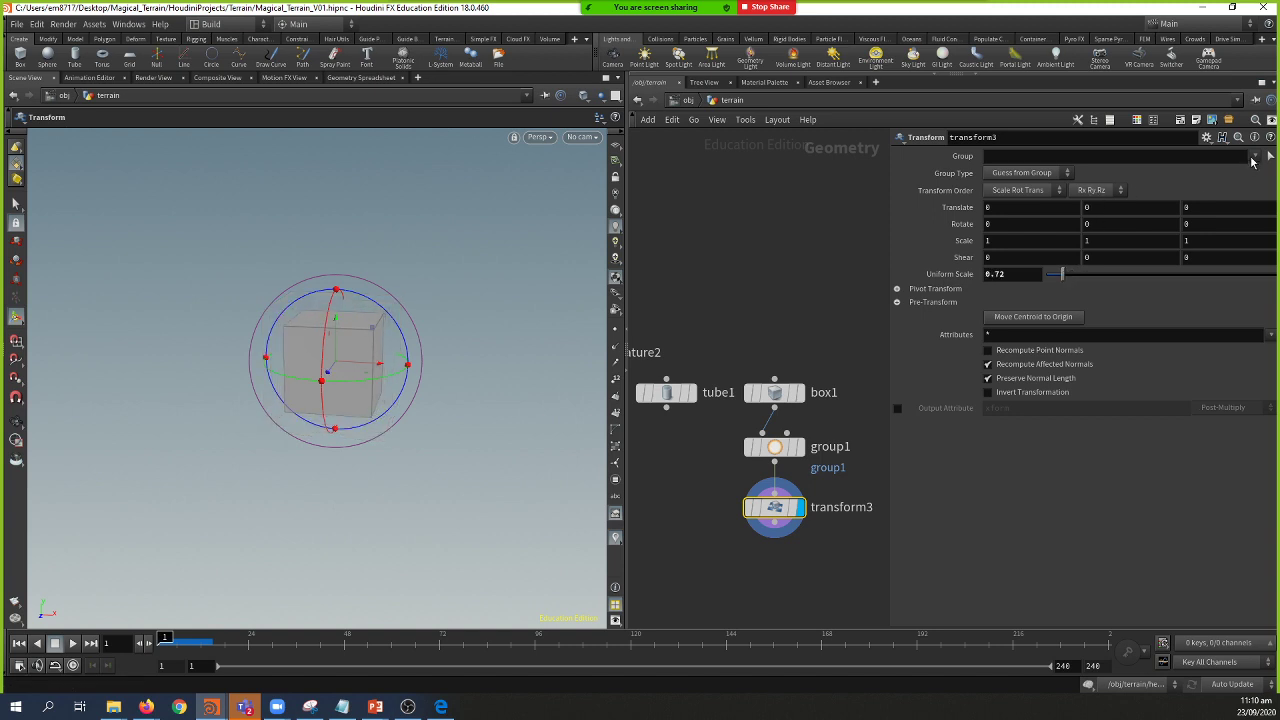
pyautogui.click(1254, 157)
pyautogui.click(1240, 171)
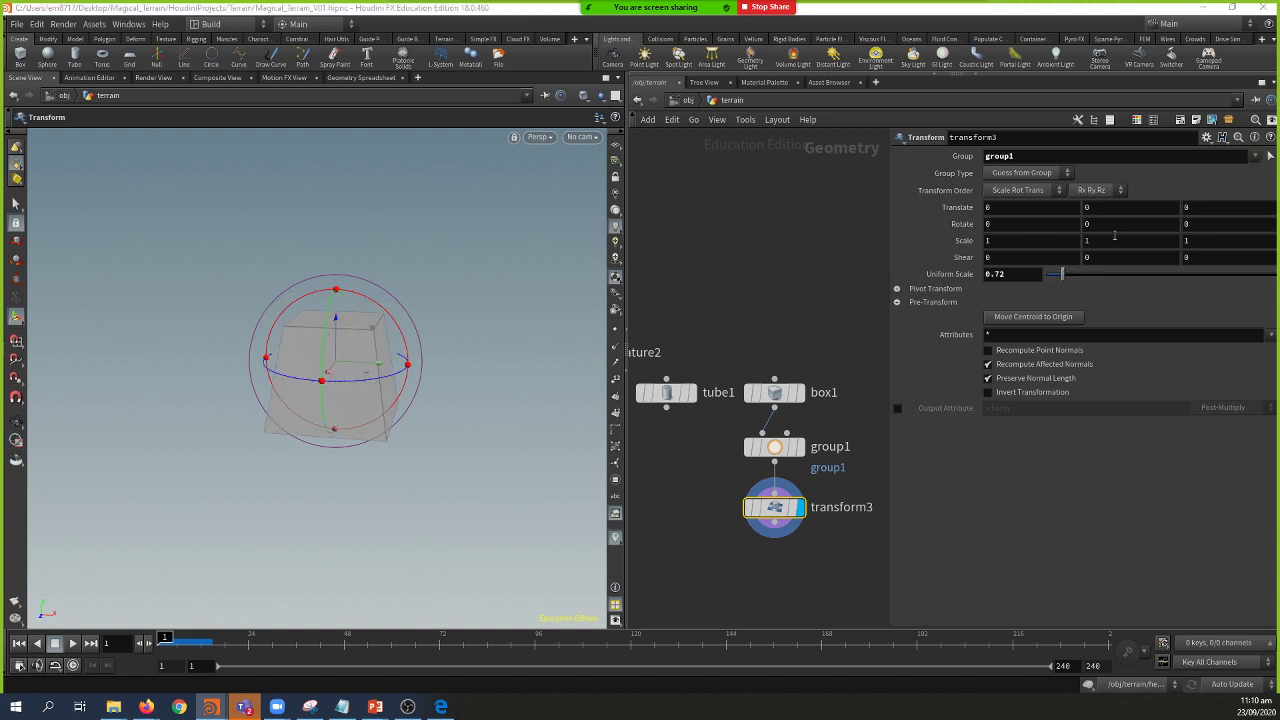
pyautogui.moveTo(1062, 277); pyautogui.dragTo(1051, 280)
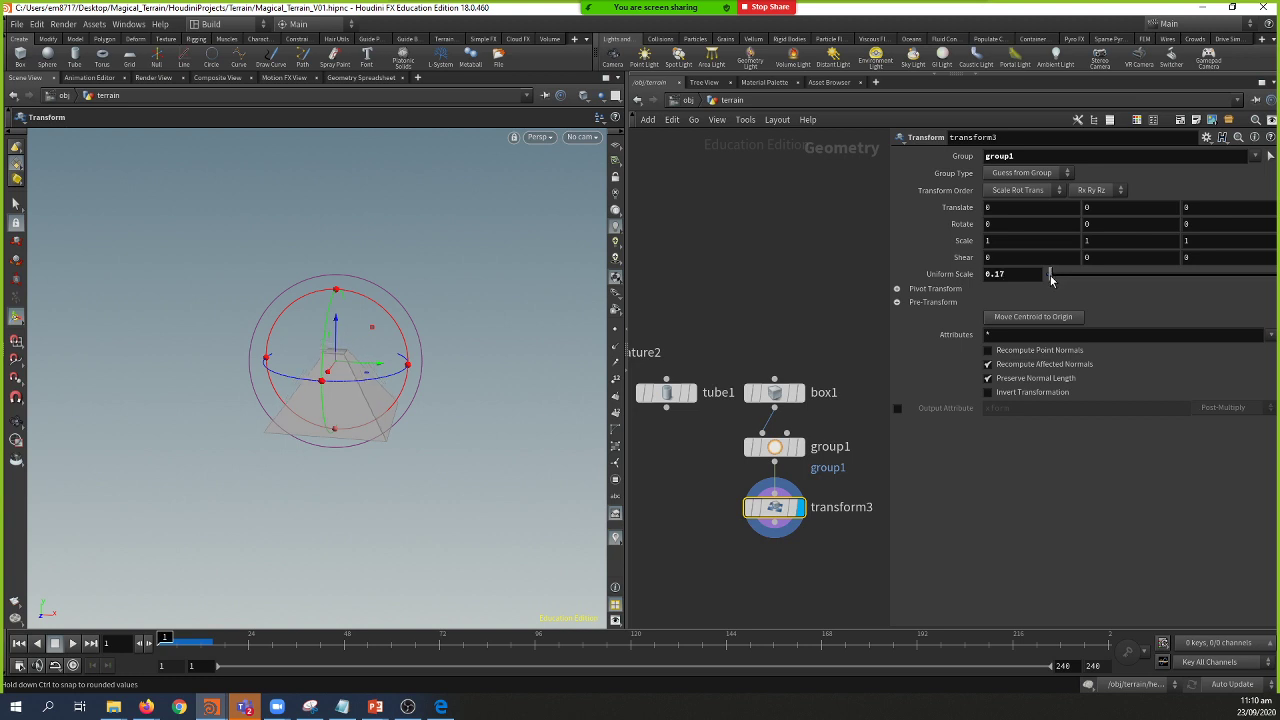
pyautogui.moveTo(679, 412)
pyautogui.moveTo(666, 408); pyautogui.dragTo(690, 540)
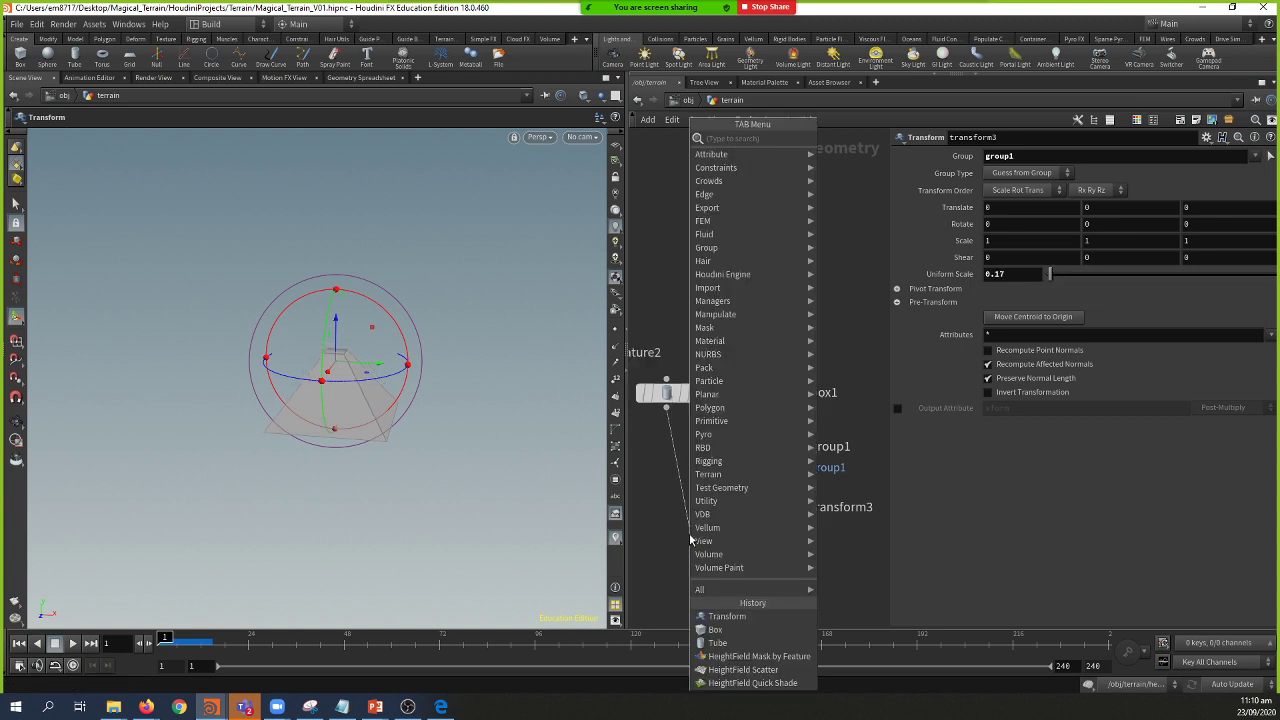
# Step: Combine tube1 and transform3 in a new merge1 node and display it
pyautogui.write('mer')
pyautogui.press('Return')
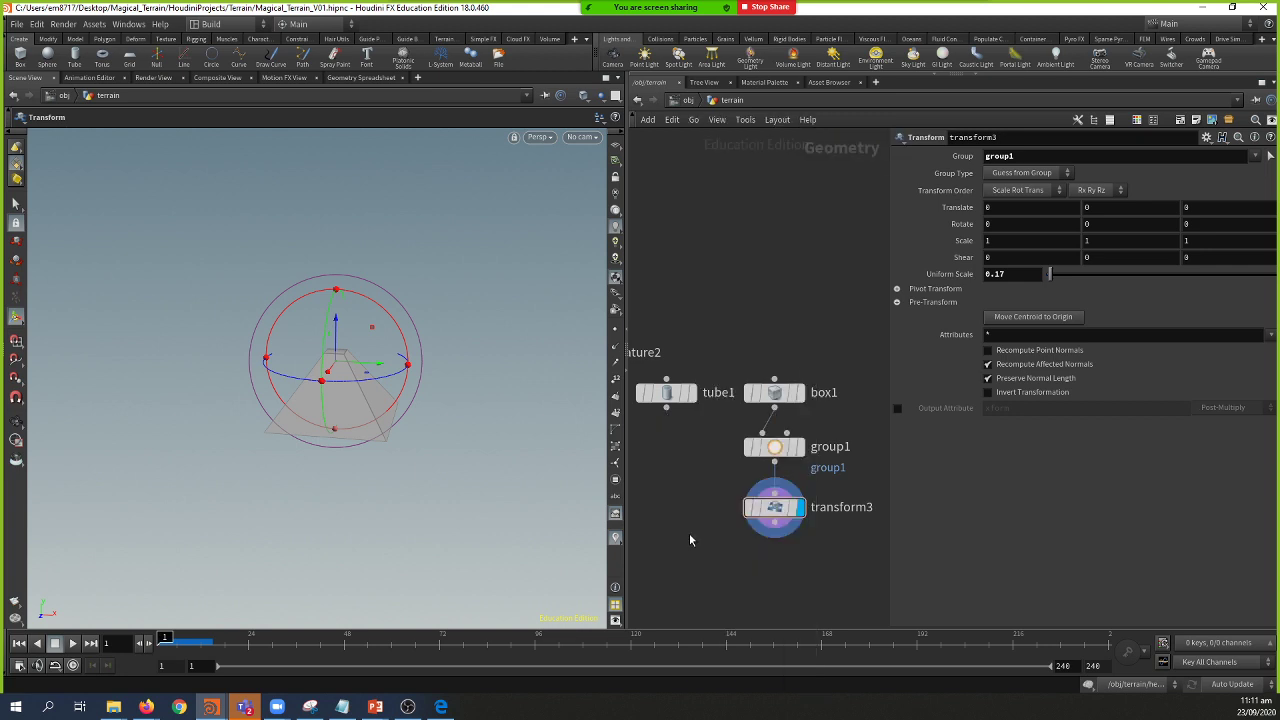
pyautogui.click(689, 533)
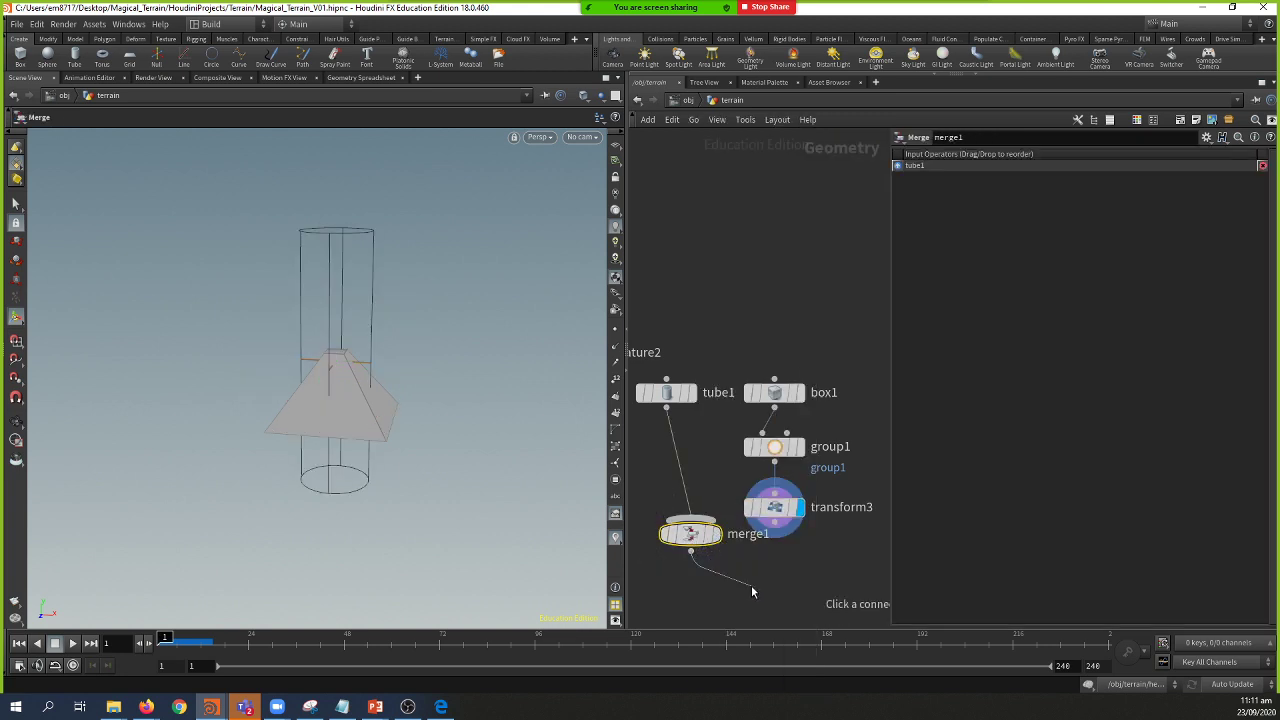
pyautogui.moveTo(775, 524)
pyautogui.mouseDown()
pyautogui.moveTo(712, 534)
pyautogui.moveTo(701, 563)
pyautogui.mouseUp()
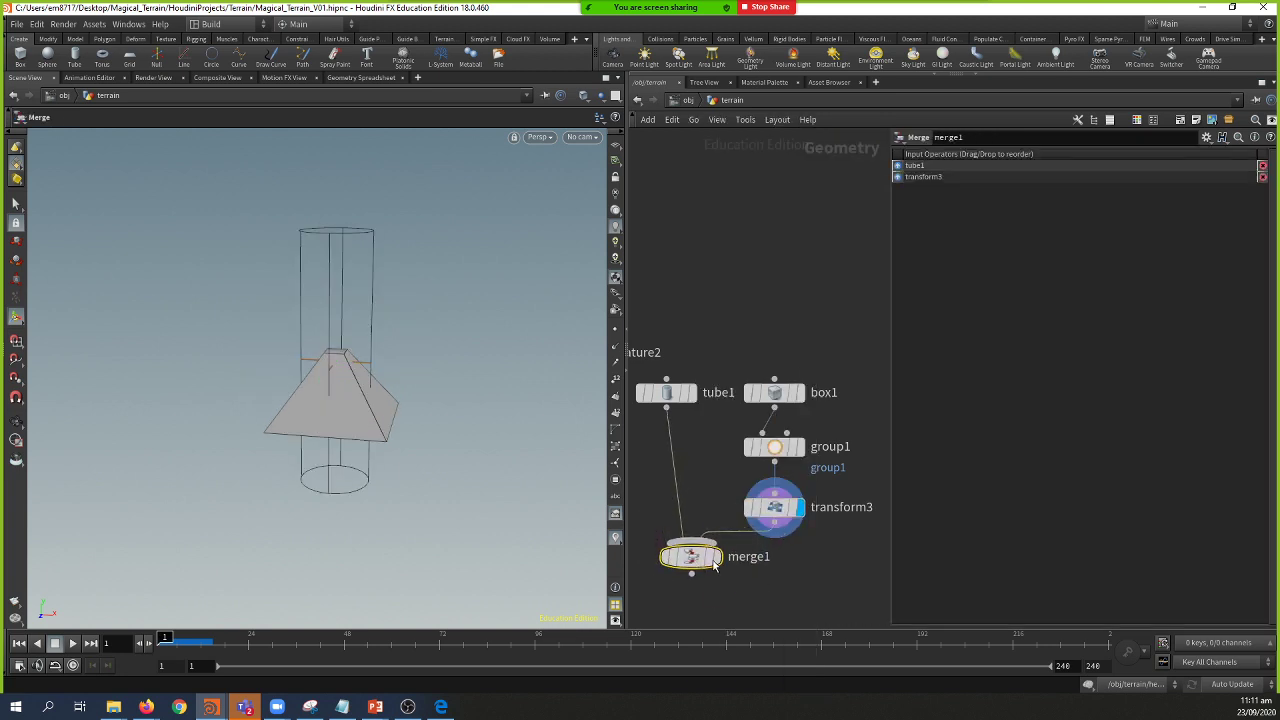
pyautogui.click(716, 557)
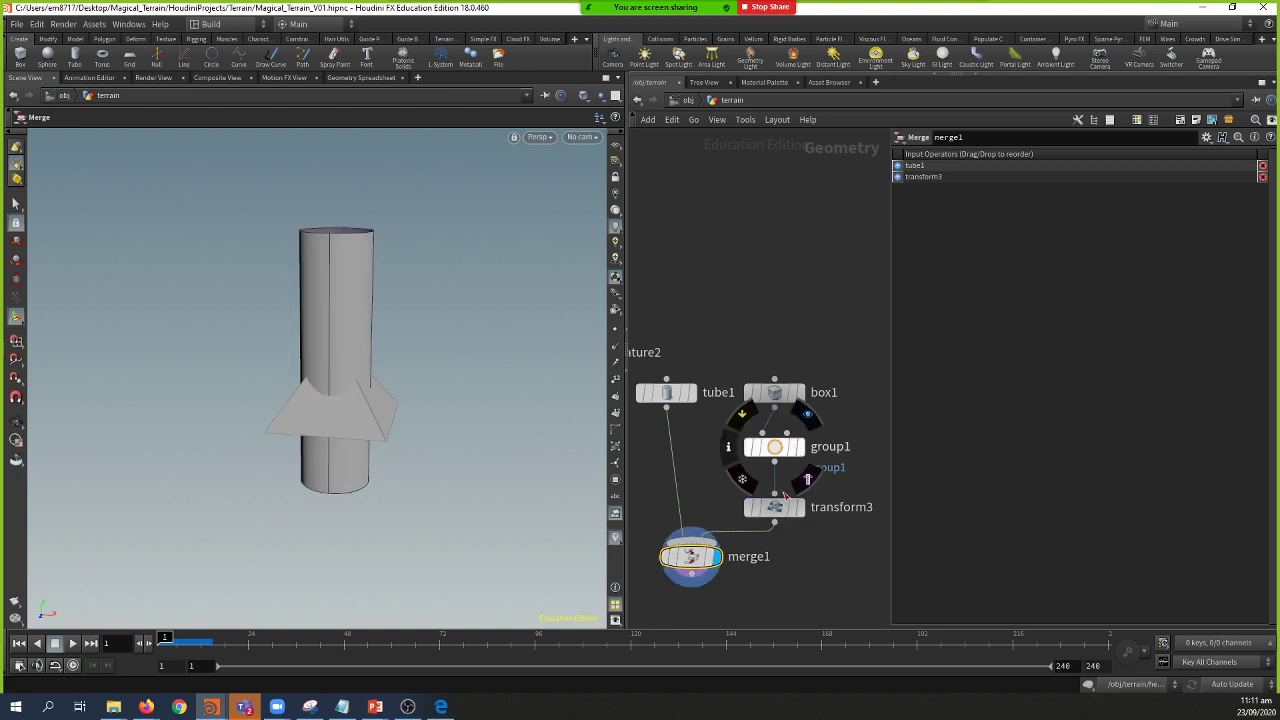
pyautogui.moveTo(778, 509); pyautogui.dragTo(780, 497)
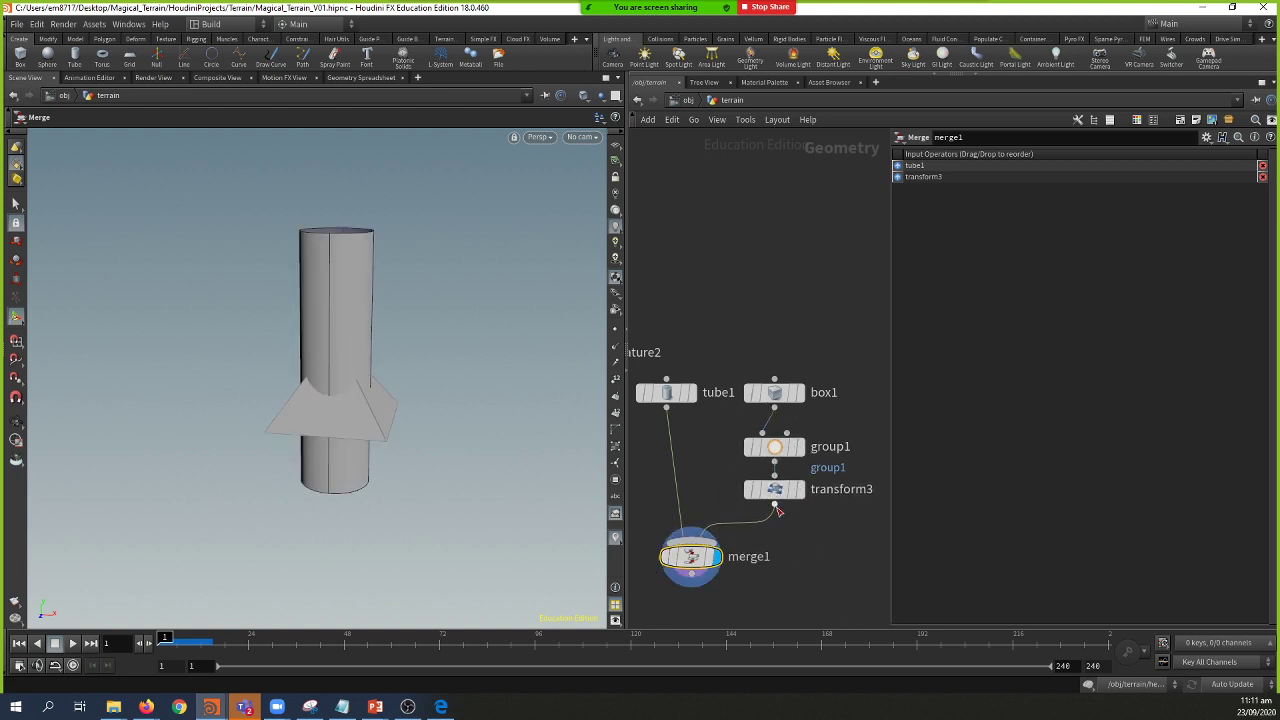
# Step: Insert transform4 before merge1, scaling the pyramid 2.17 and lifting it to about 1.73
pyautogui.press('Tab')
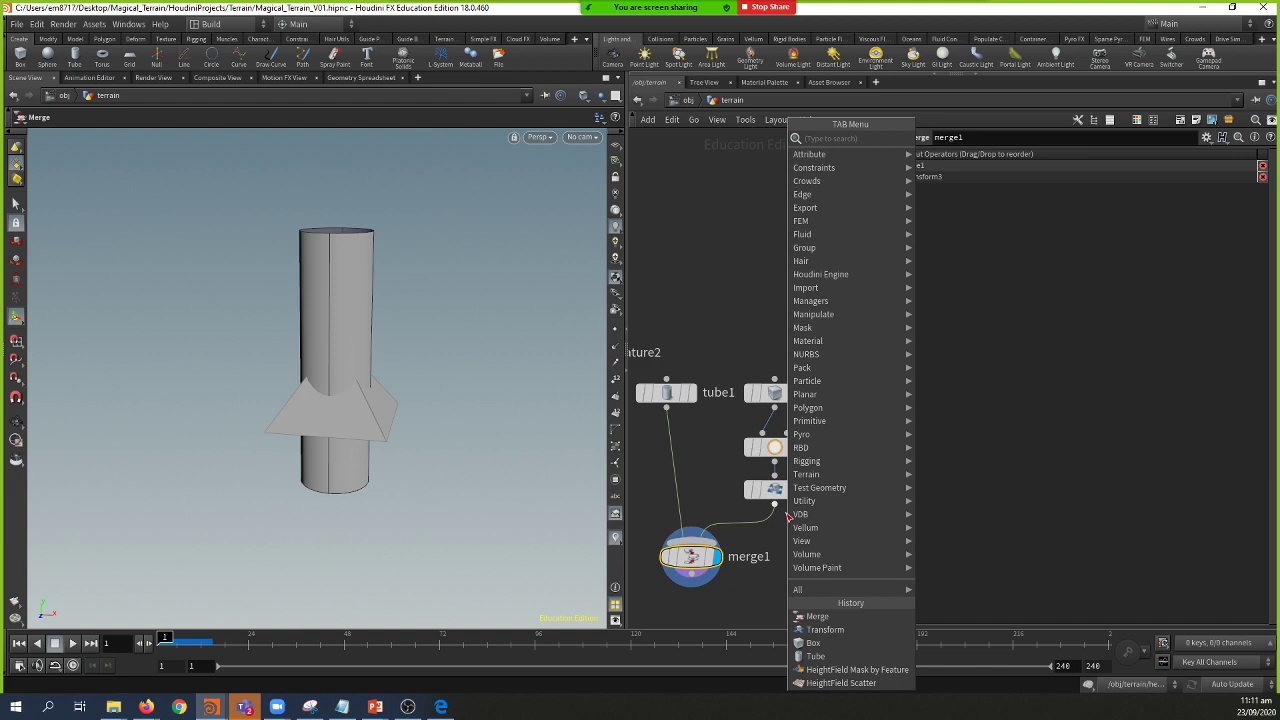
pyautogui.press('Escape')
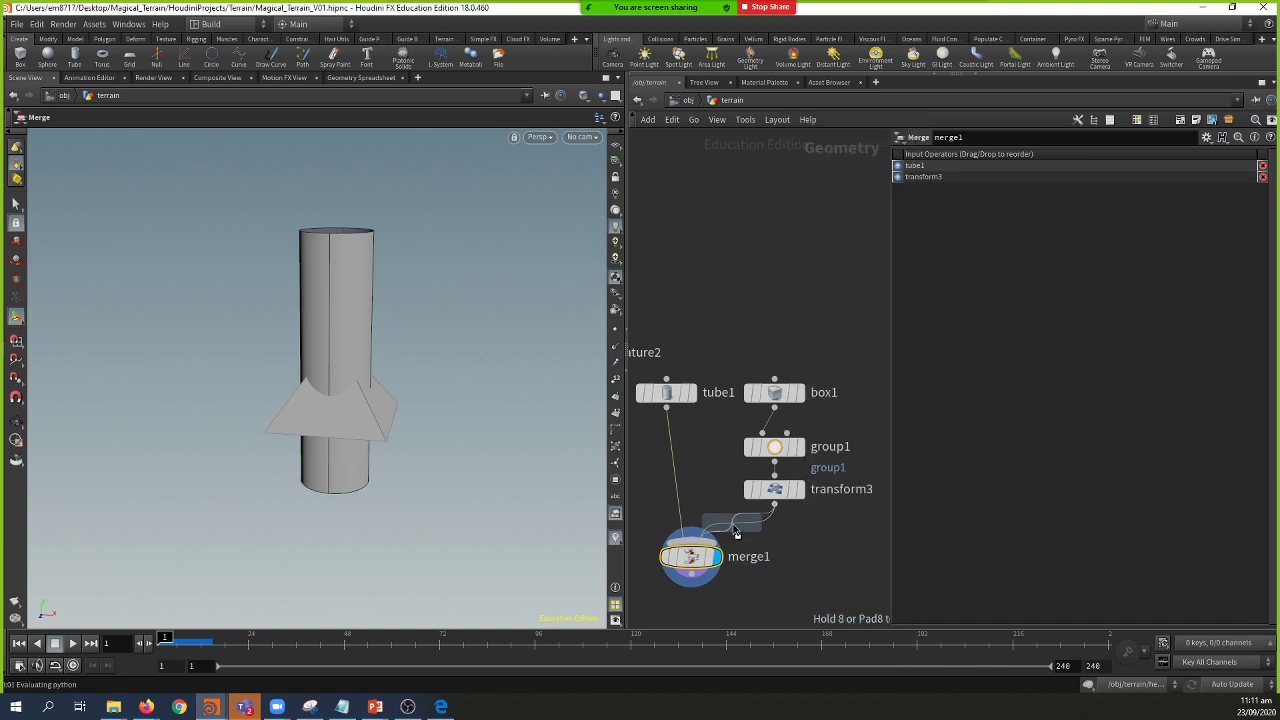
pyautogui.click(736, 531)
pyautogui.moveTo(336, 326); pyautogui.dragTo(335, 146)
pyautogui.moveTo(1068, 273); pyautogui.dragTo(1096, 273)
pyautogui.press('Escape')
pyautogui.moveTo(521, 276); pyautogui.dragTo(414, 357)
pyautogui.press('Return')
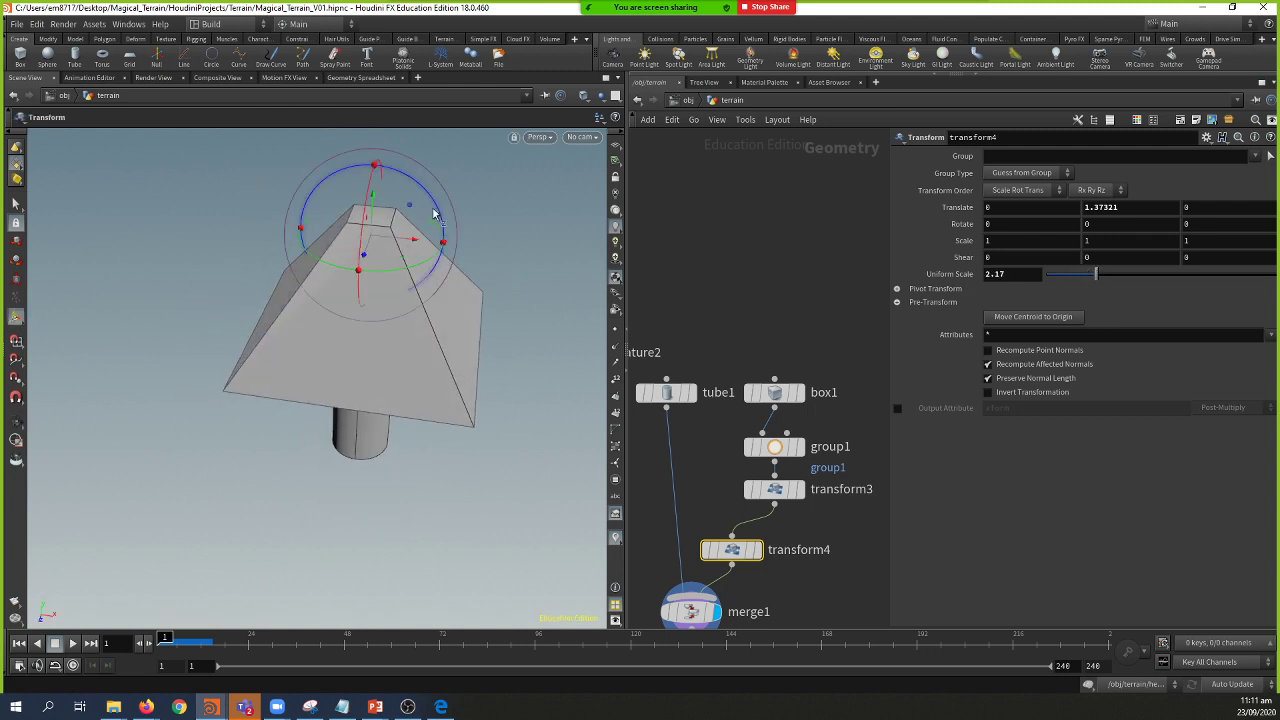
pyautogui.moveTo(378, 212); pyautogui.dragTo(380, 152)
pyautogui.keyDown('alt'); pyautogui.moveTo(380, 152); pyautogui.dragTo(471, 371); pyautogui.keyUp('alt')
# Step: Frame the whole node network and select the tube1 node
pyautogui.moveTo(822, 530); pyautogui.dragTo(834, 402, button='middle')
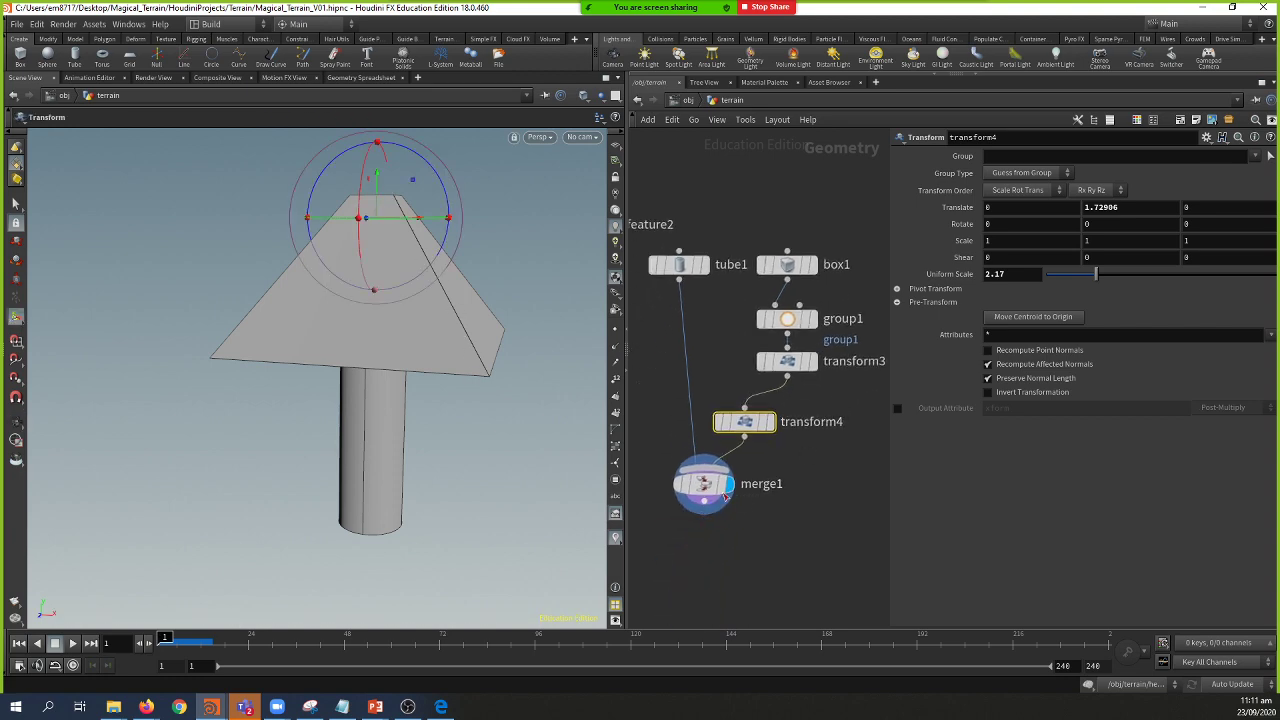
pyautogui.click(684, 266)
pyautogui.press('Tab')
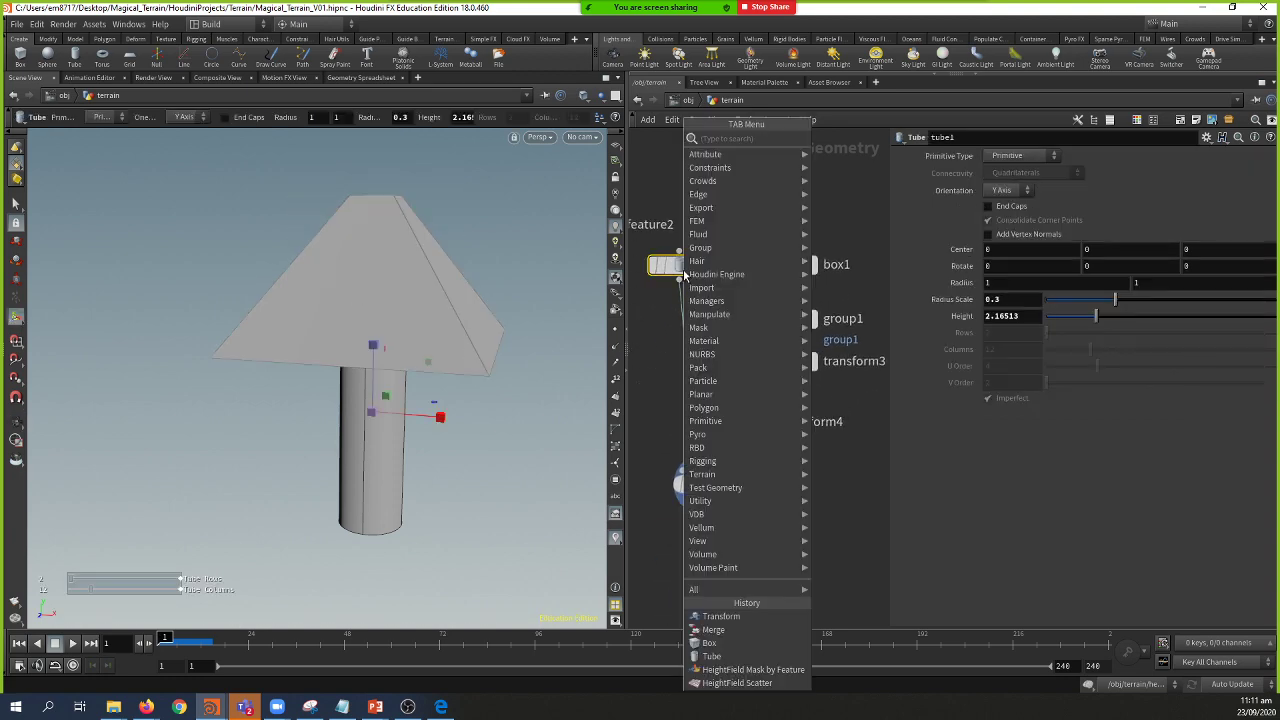
pyautogui.press('Escape')
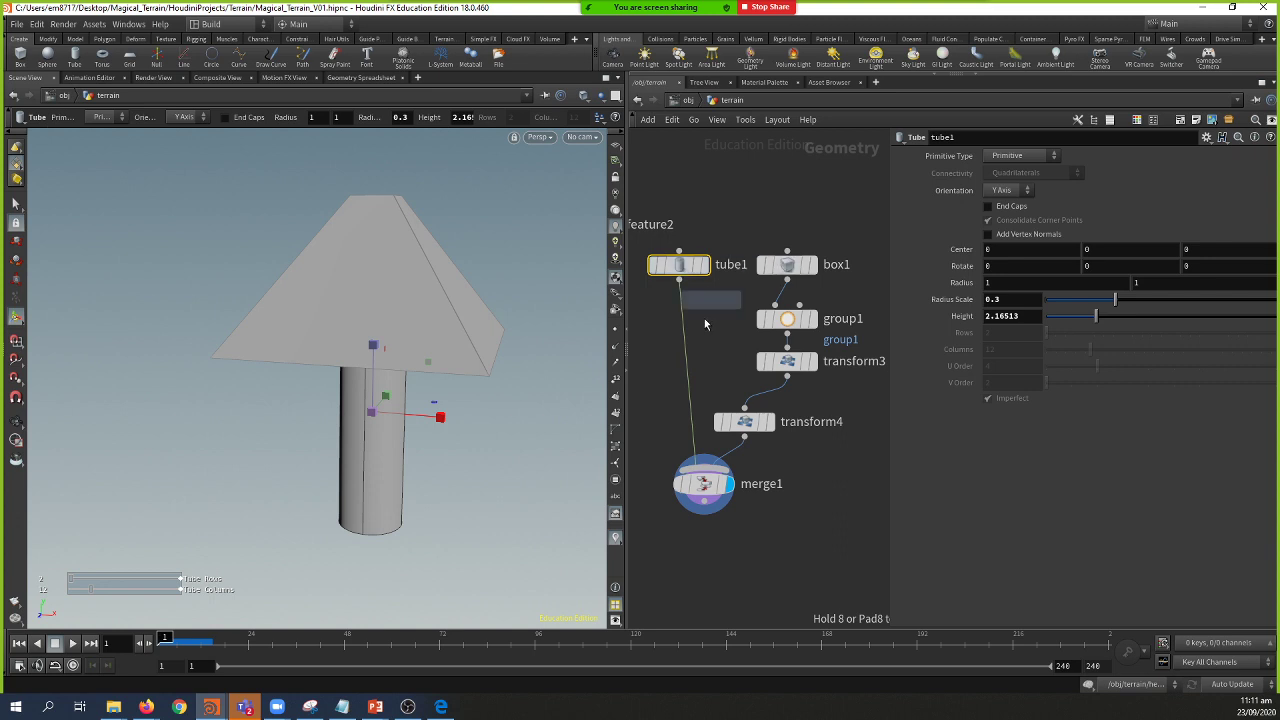
# Step: Insert color1 after tube1, set to near-black grey (0.032, 0.026, 0.026)
pyautogui.click(690, 346)
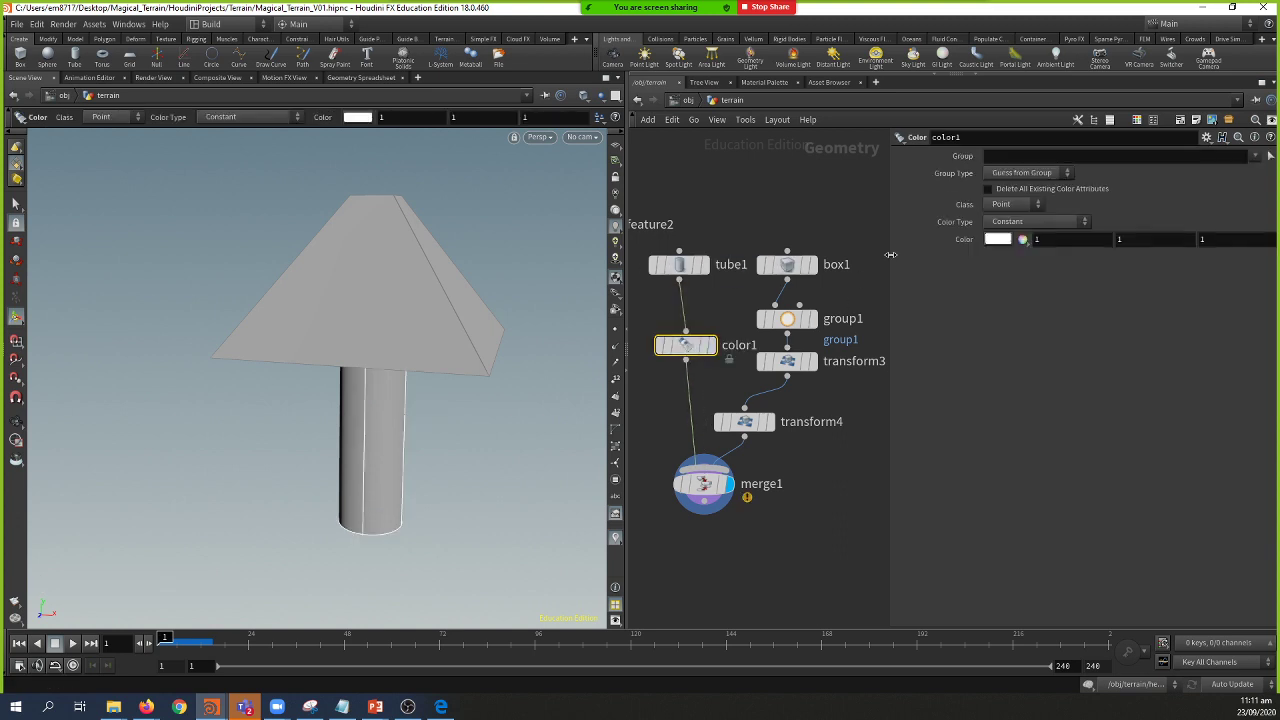
pyautogui.click(998, 240)
pyautogui.click(690, 160)
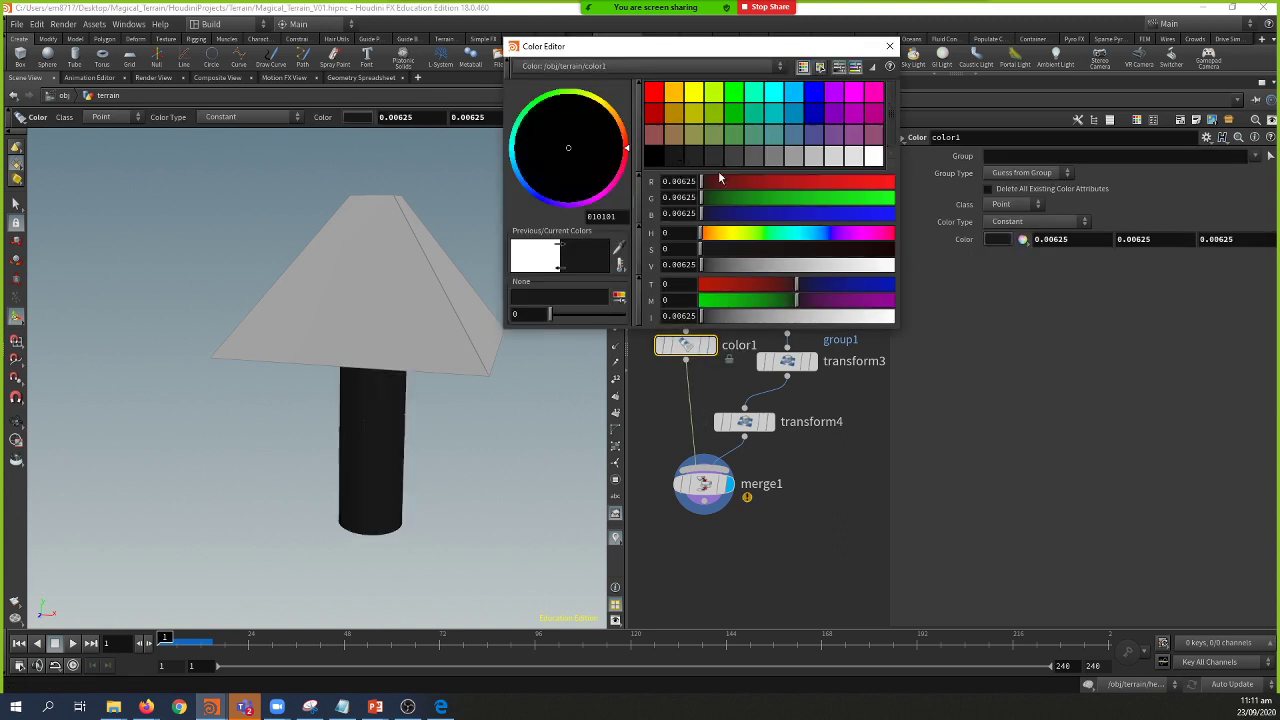
pyautogui.moveTo(742, 253); pyautogui.dragTo(893, 250)
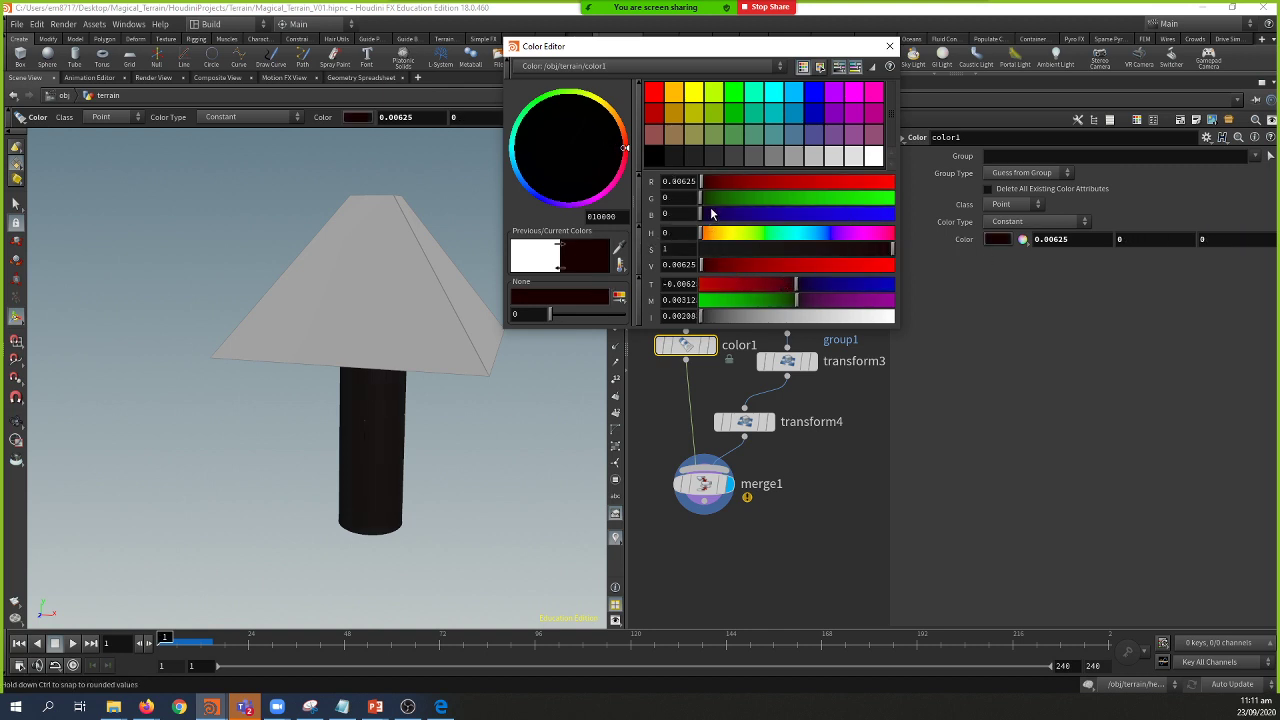
pyautogui.moveTo(718, 316)
pyautogui.mouseDown()
pyautogui.moveTo(735, 316)
pyautogui.moveTo(706, 316)
pyautogui.mouseUp()
# Step: Tidy the network by moving transform4 up and to the right
pyautogui.click(800, 433)
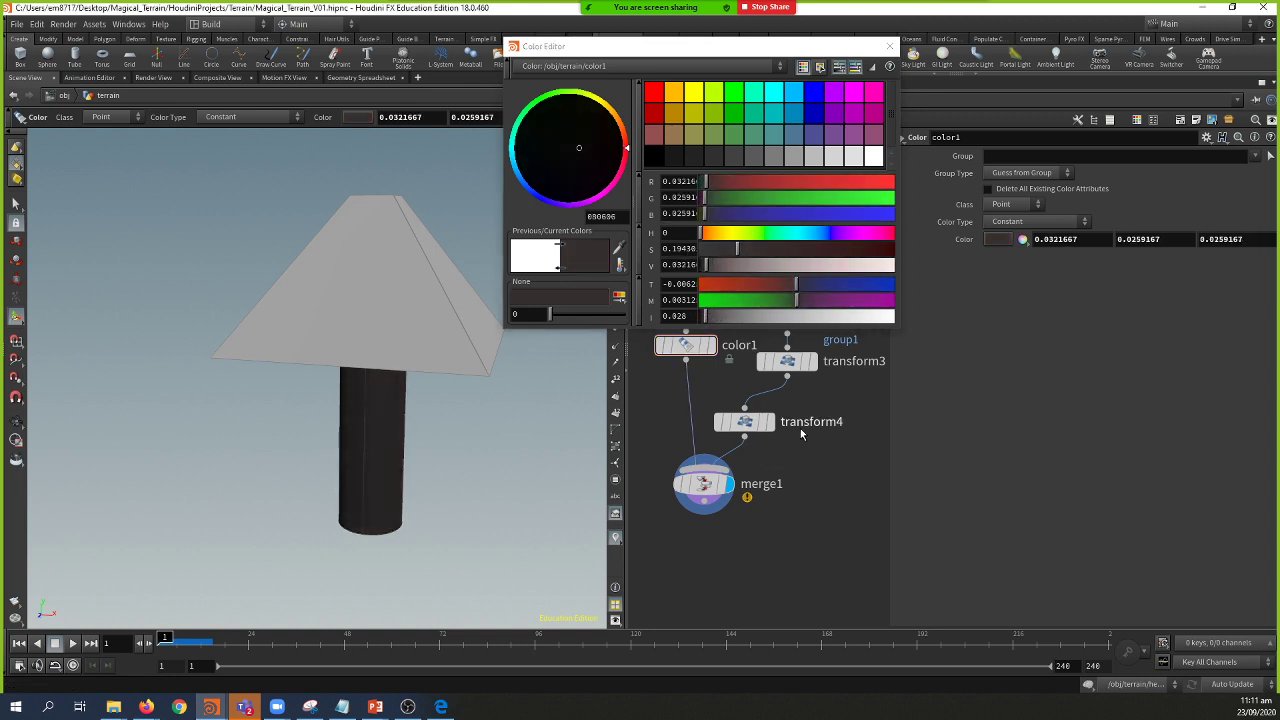
pyautogui.moveTo(763, 456); pyautogui.dragTo(771, 507, button='middle')
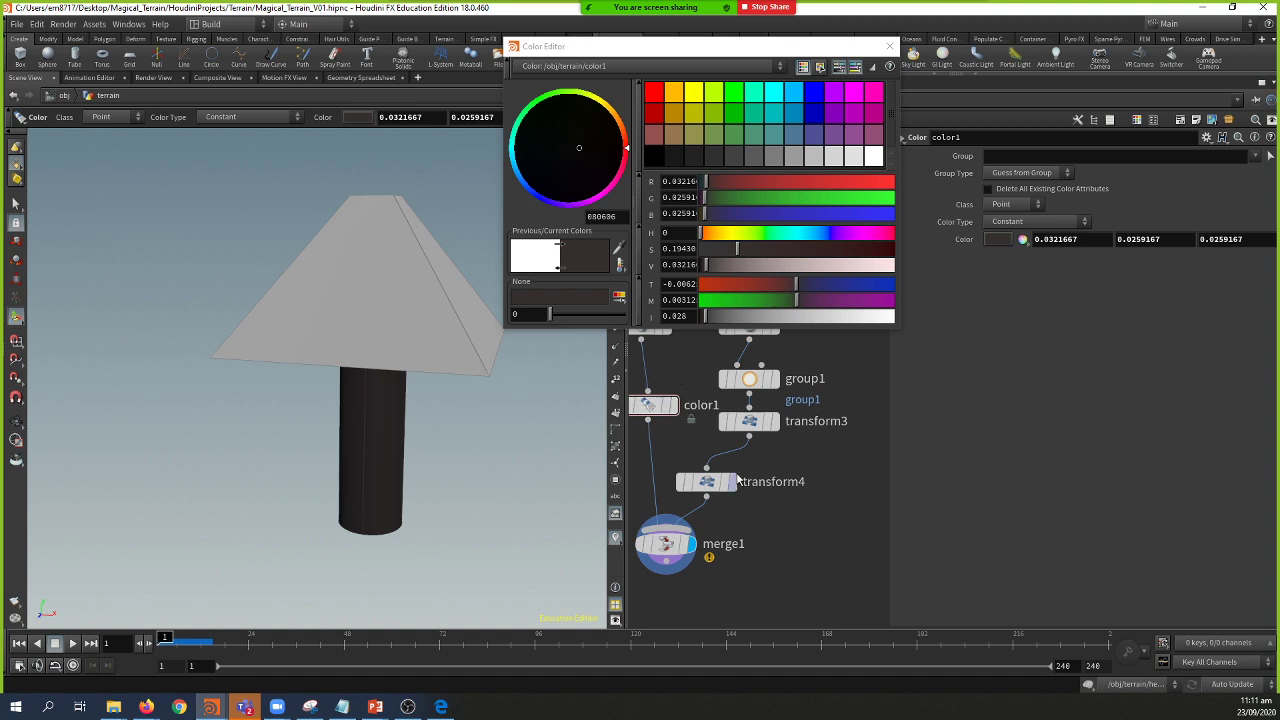
pyautogui.moveTo(724, 490); pyautogui.dragTo(767, 474)
# Step: Insert color2 between transform4 and merge1 set to pure green (0, 1, 0), then go up to /obj
pyautogui.press('Tab')
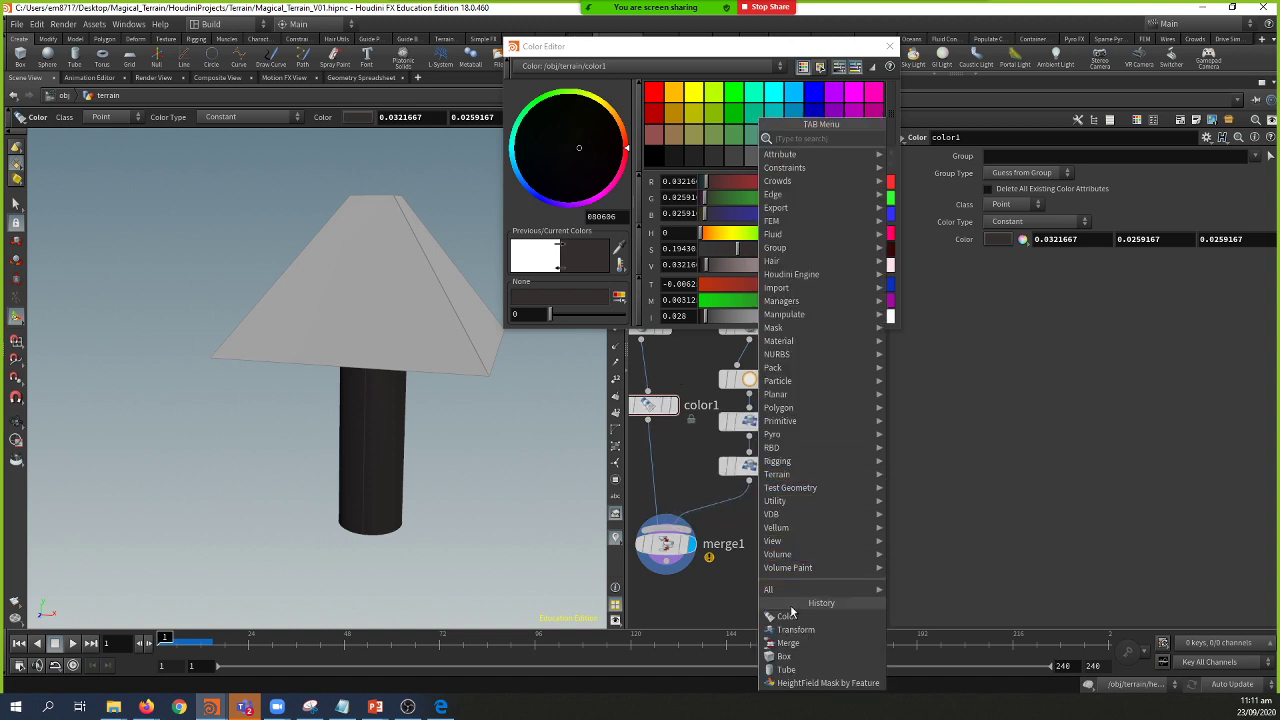
pyautogui.click(786, 617)
pyautogui.click(722, 514)
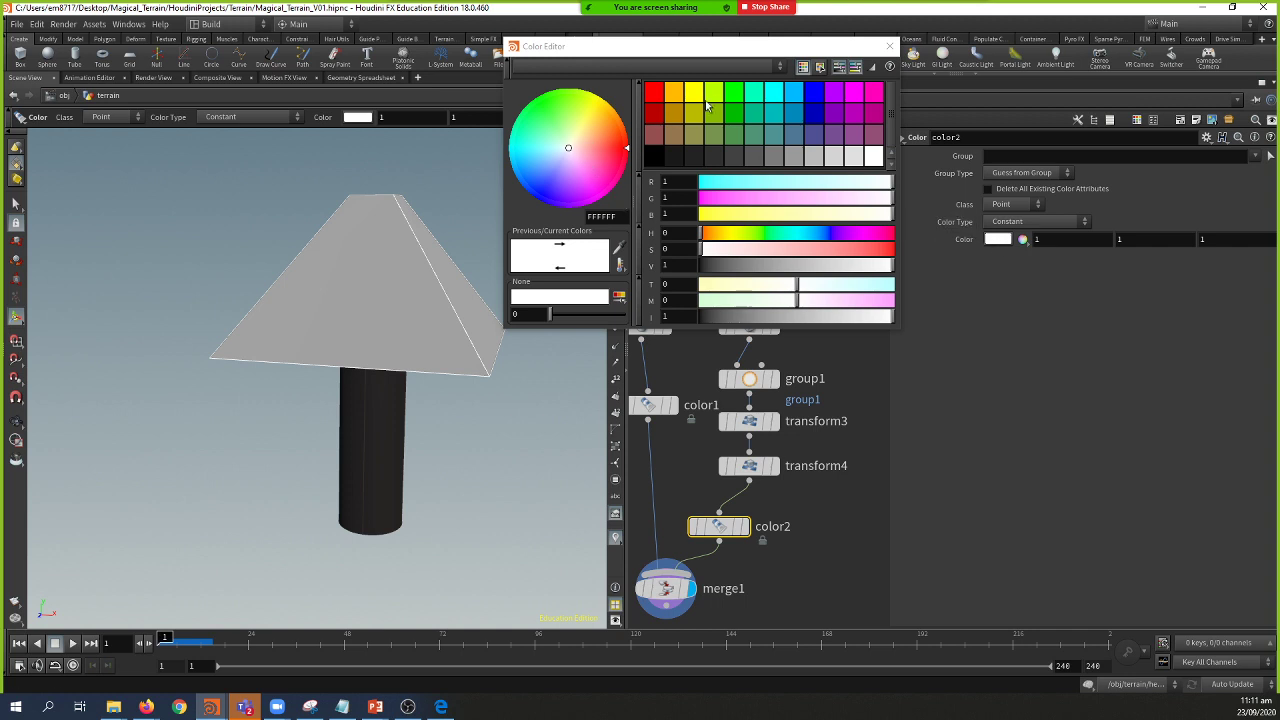
pyautogui.click(736, 93)
pyautogui.click(893, 50)
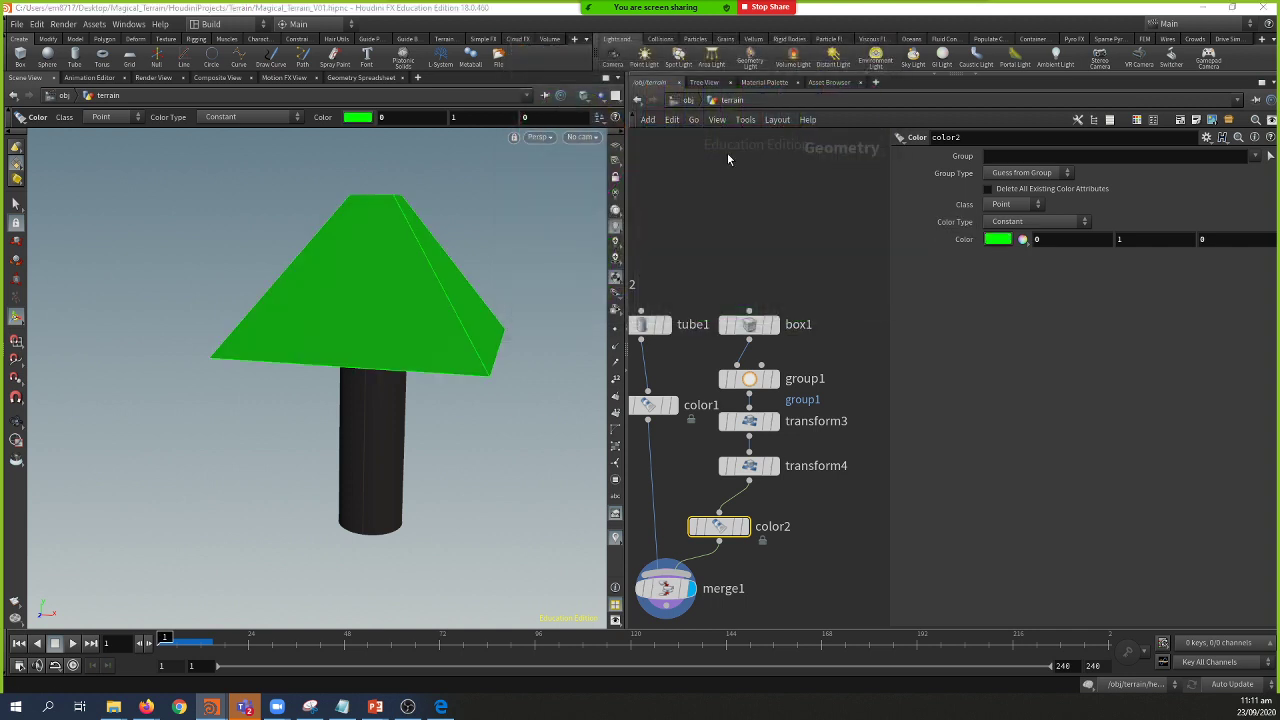
pyautogui.press('u')
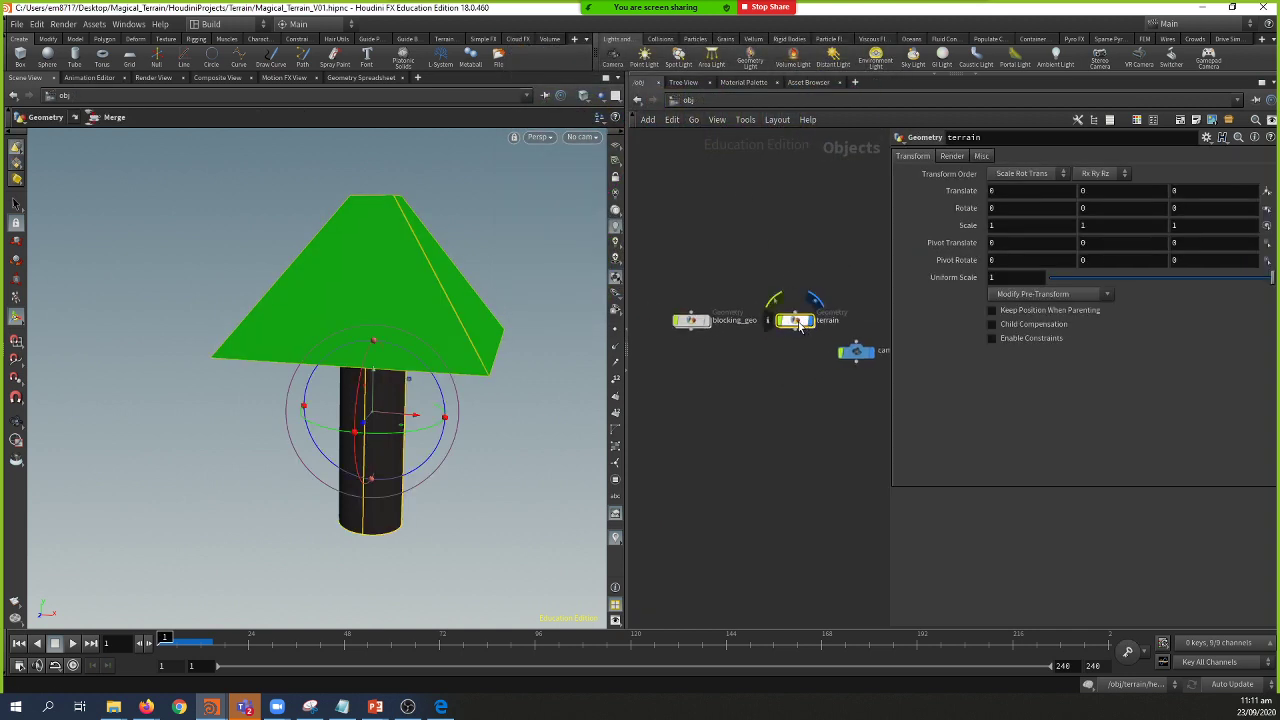
pyautogui.doubleClick(797, 320)
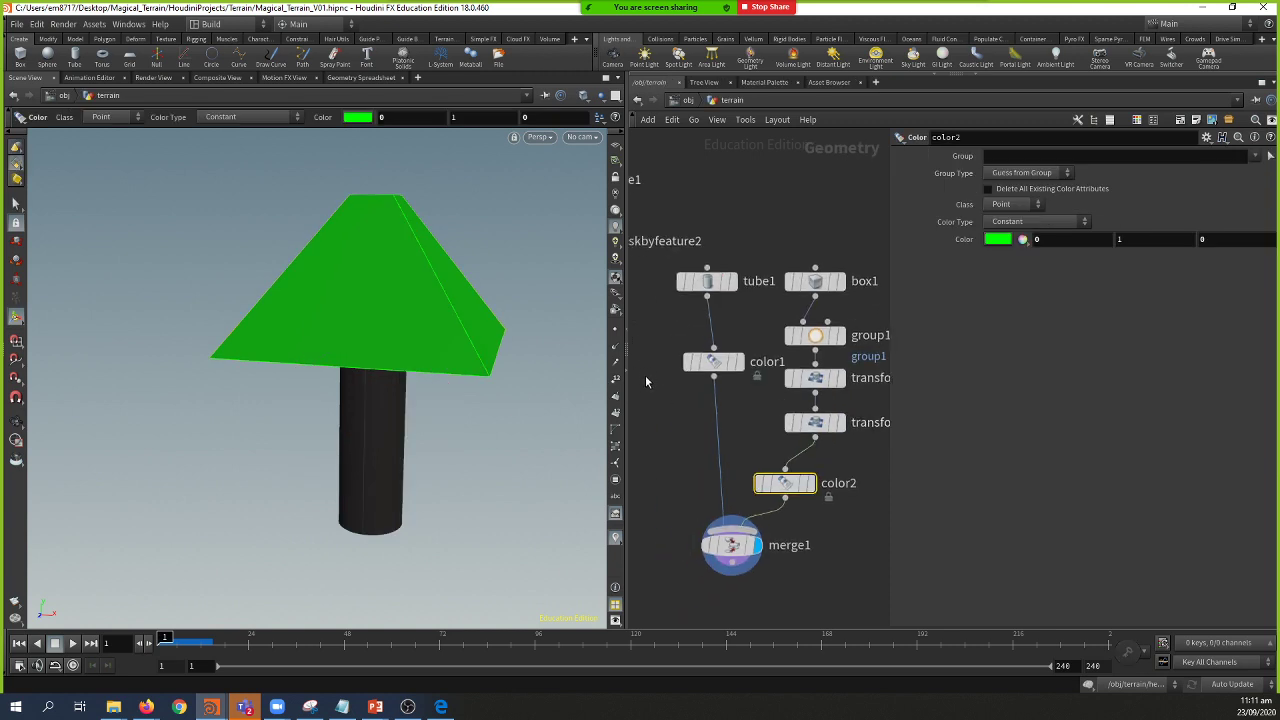
pyautogui.scroll(-4, 758, 418)
pyautogui.scroll(3, 804, 414)
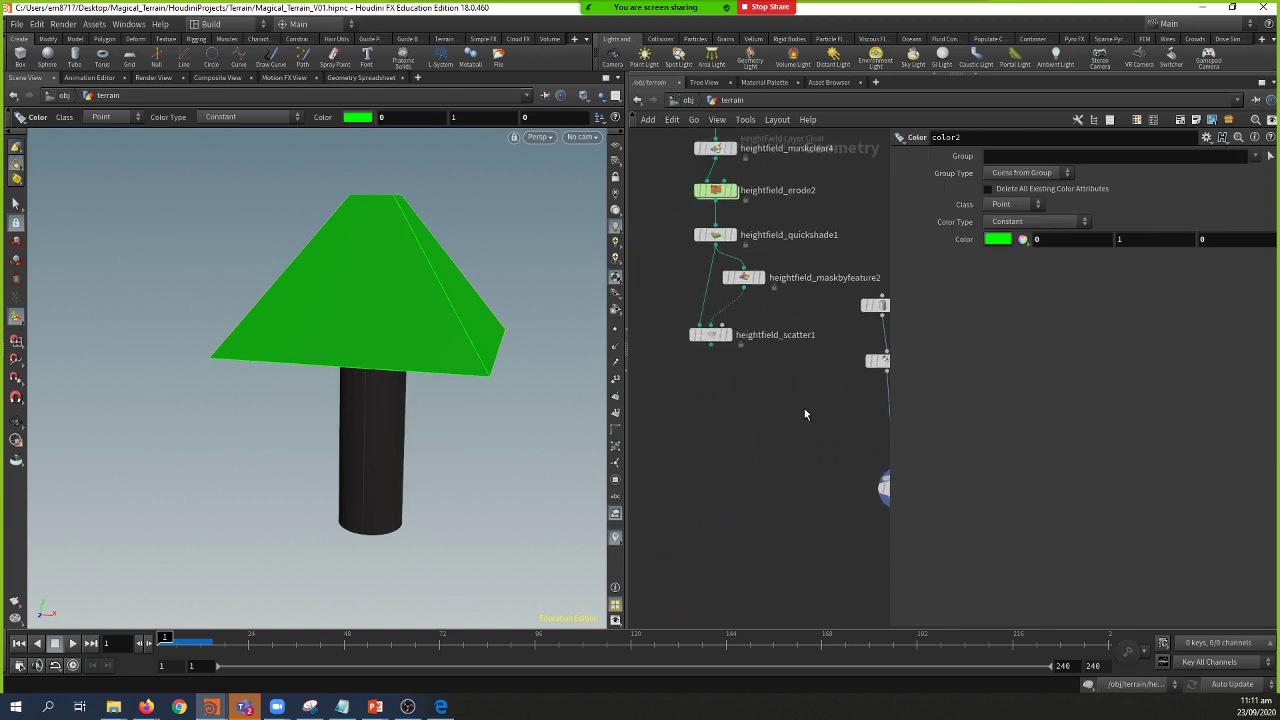
pyautogui.click(728, 334)
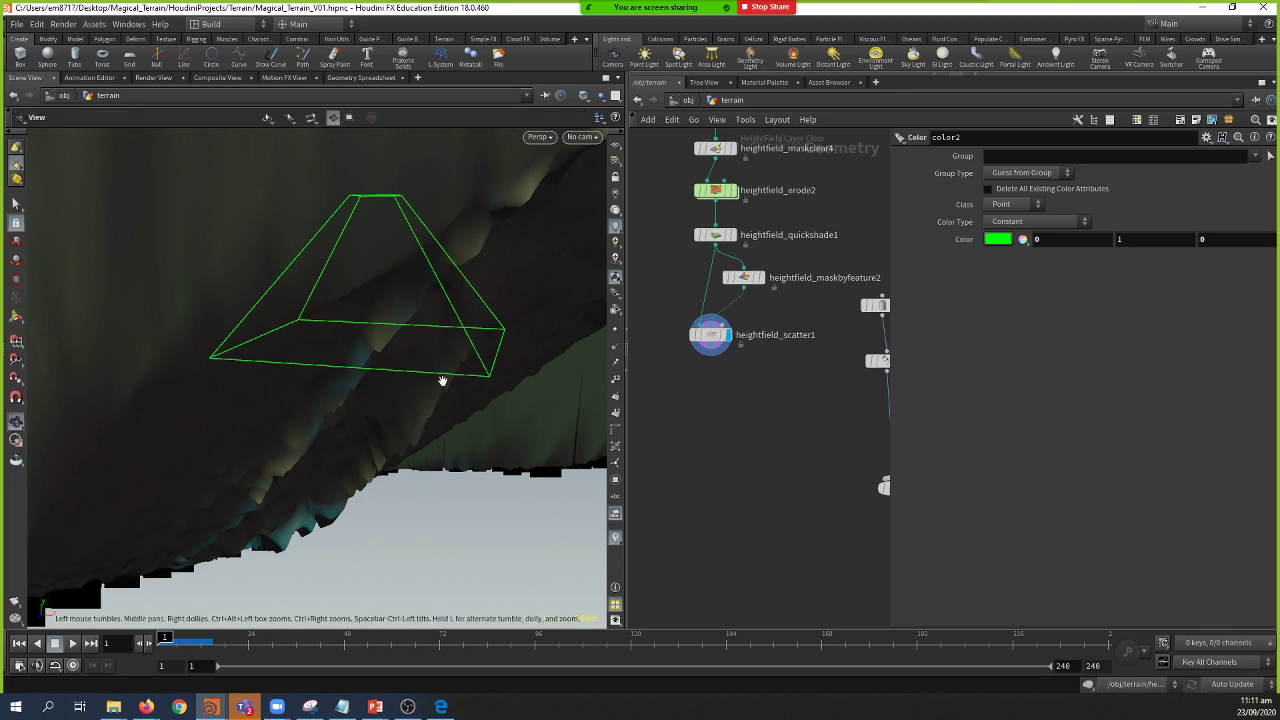
pyautogui.scroll(3, 444, 388)
pyautogui.click(712, 338)
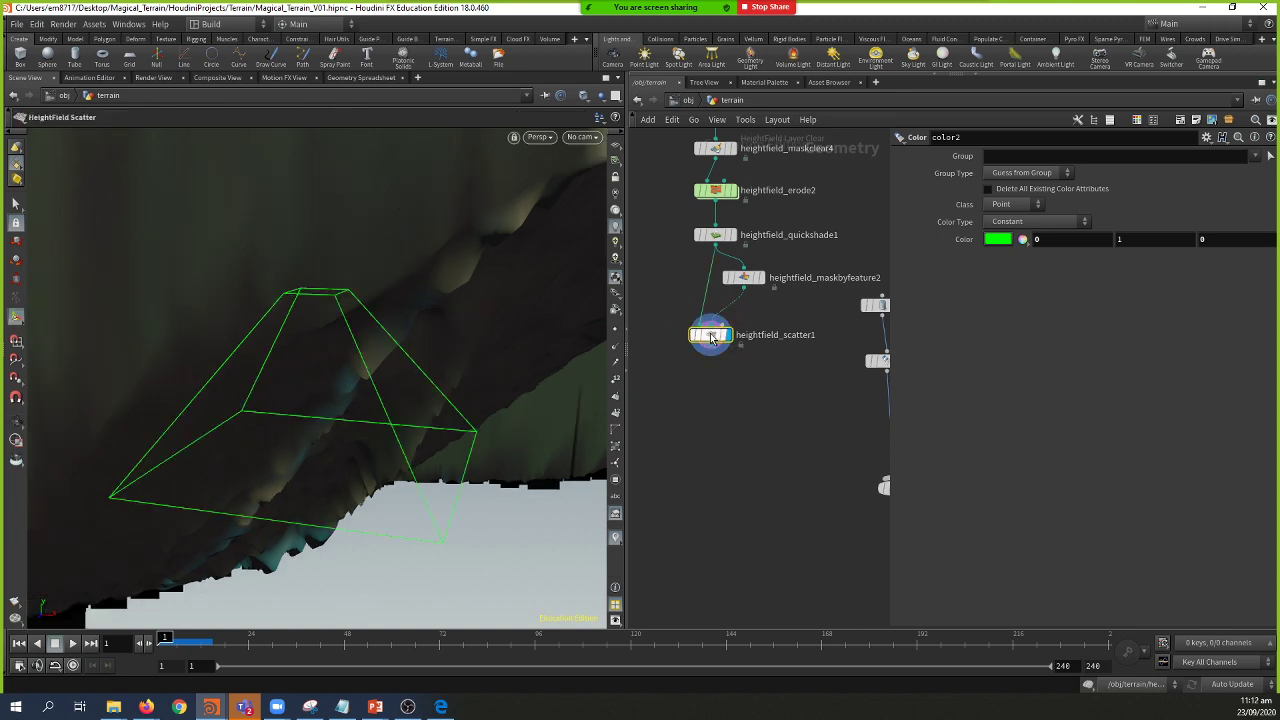
pyautogui.press('h')
pyautogui.scroll(4, 480, 410)
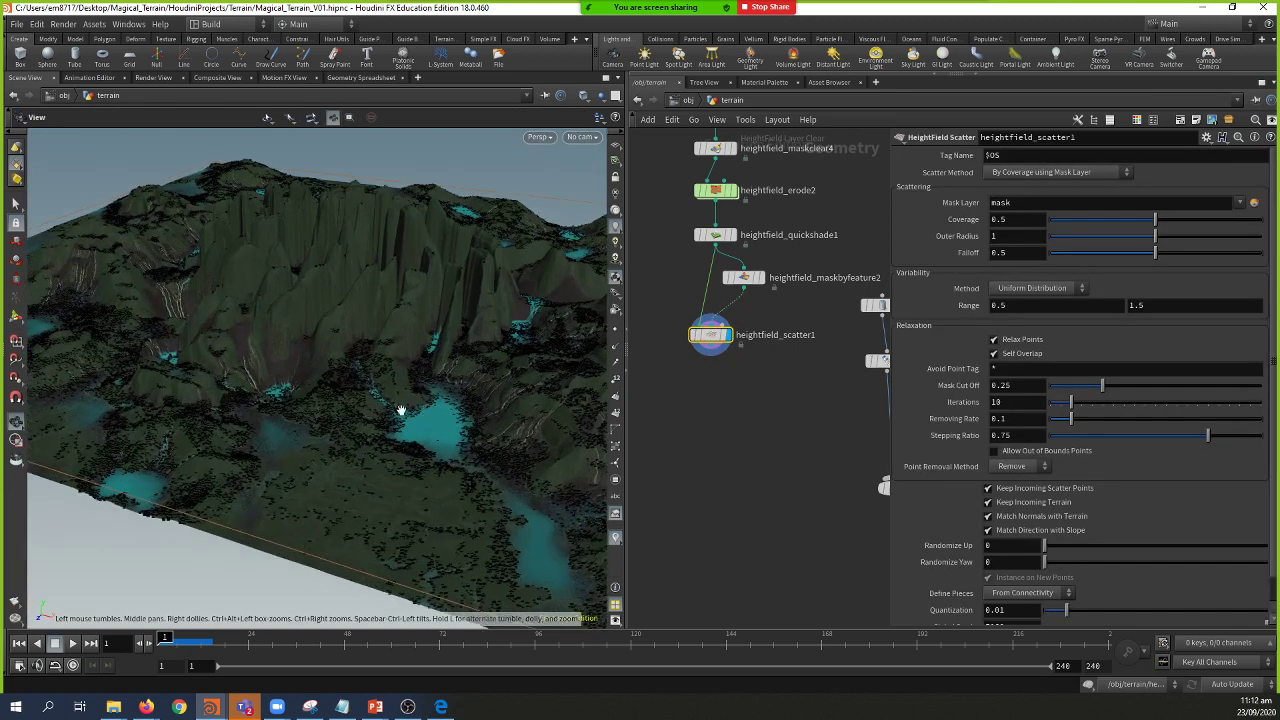
pyautogui.moveTo(430, 400); pyautogui.dragTo(467, 330)
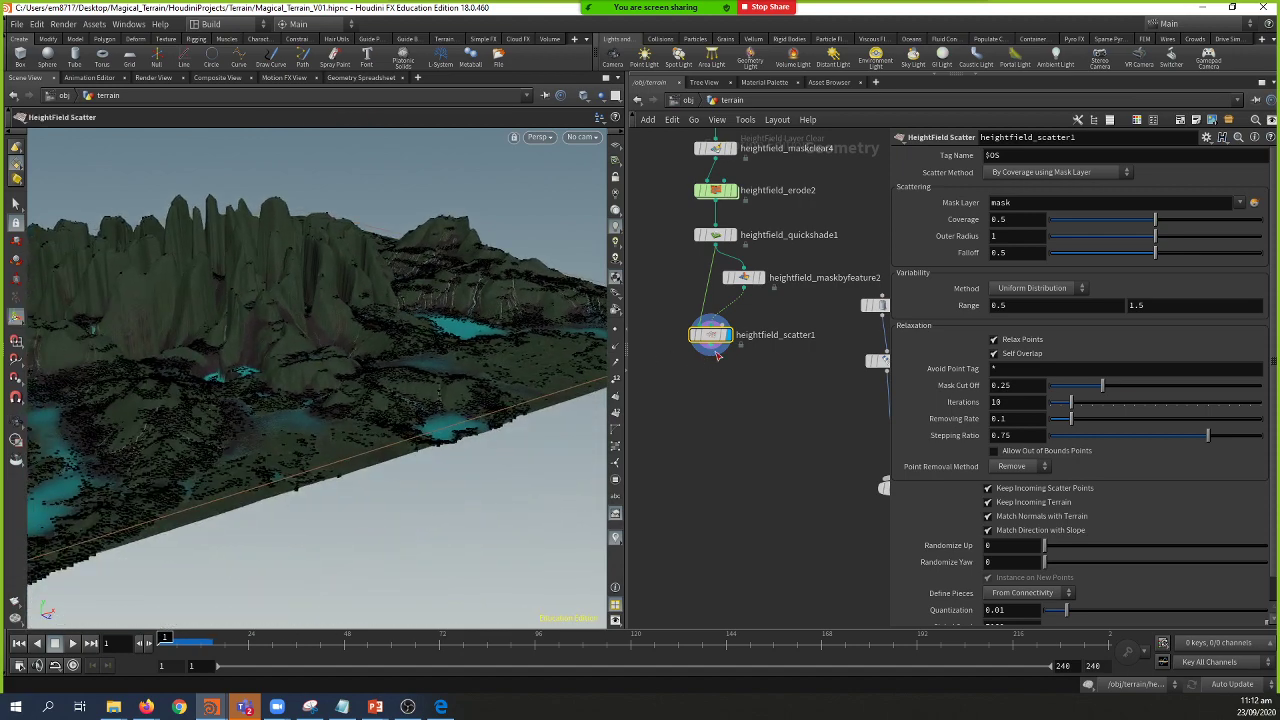
pyautogui.moveTo(420, 385); pyautogui.dragTo(480, 340)
pyautogui.moveTo(707, 346); pyautogui.dragTo(712, 354)
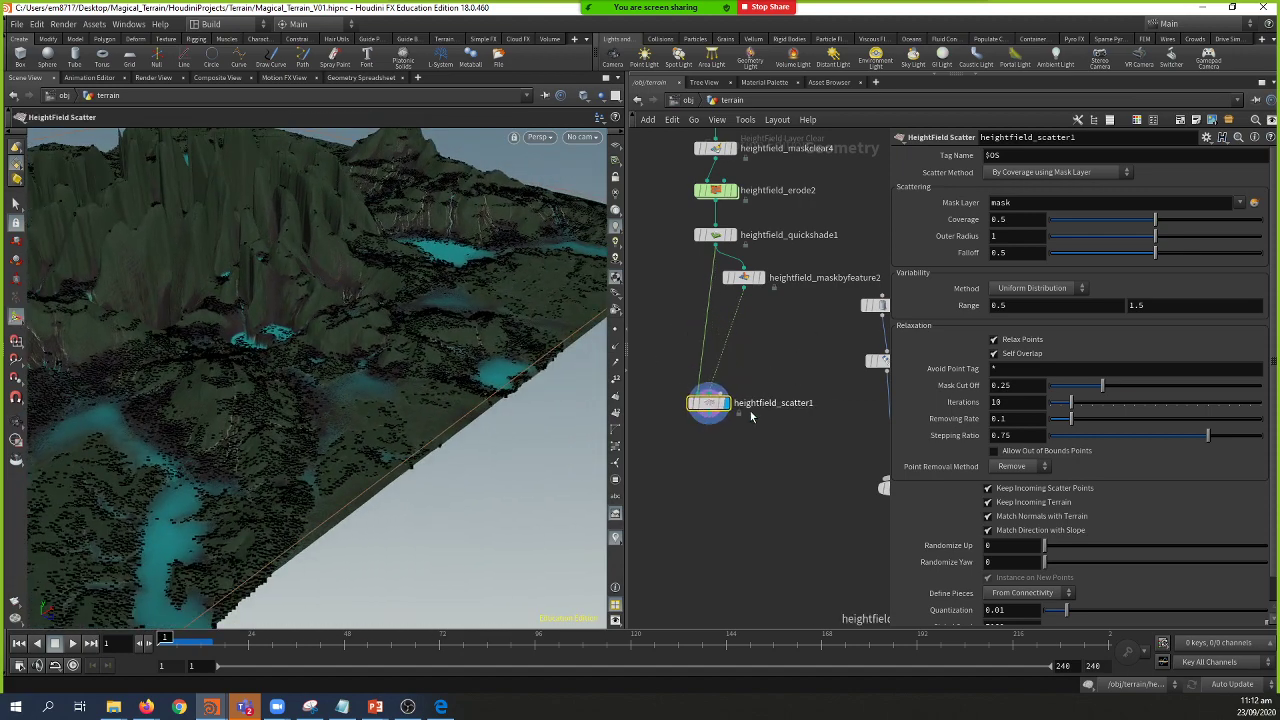
pyautogui.scroll(5, 700, 330)
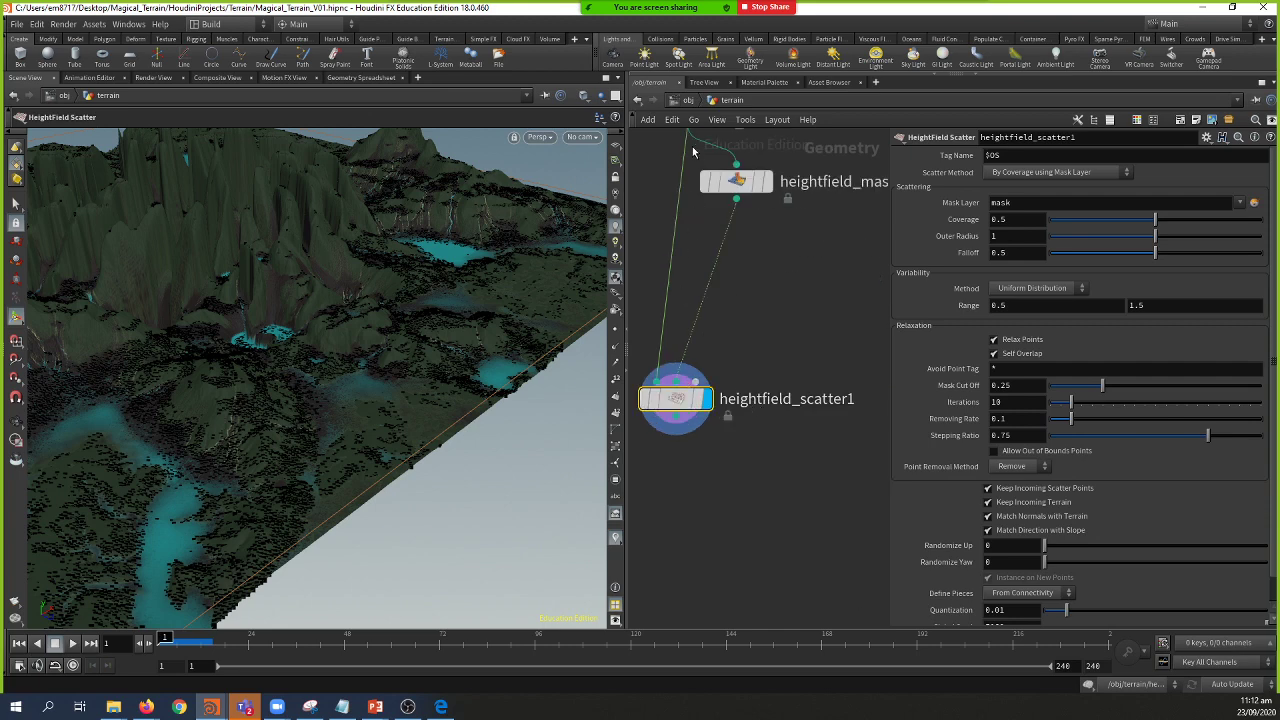
pyautogui.scroll(-4, 760, 330)
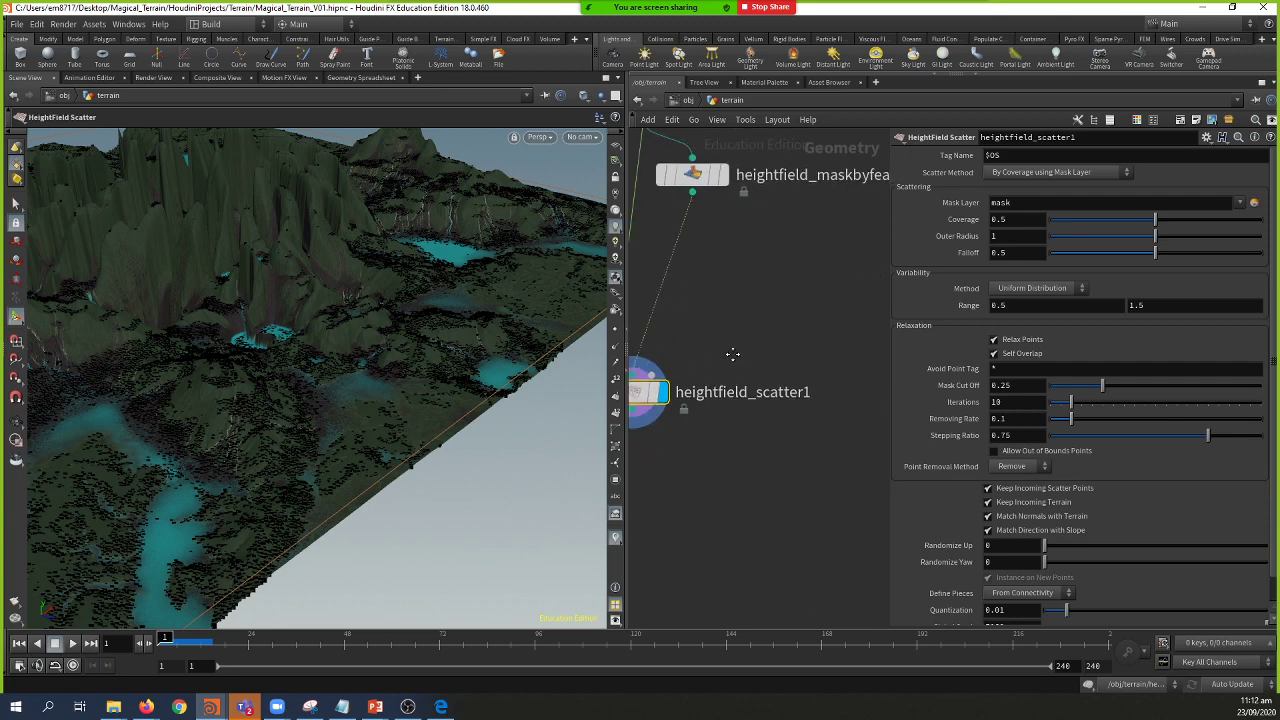
# Step: Wire the lamp merge output into heightfield_scatter1 and inspect the lamp-covered terrain up close
pyautogui.scroll(2, 833, 476)
pyautogui.moveTo(847, 491); pyautogui.dragTo(636, 374)
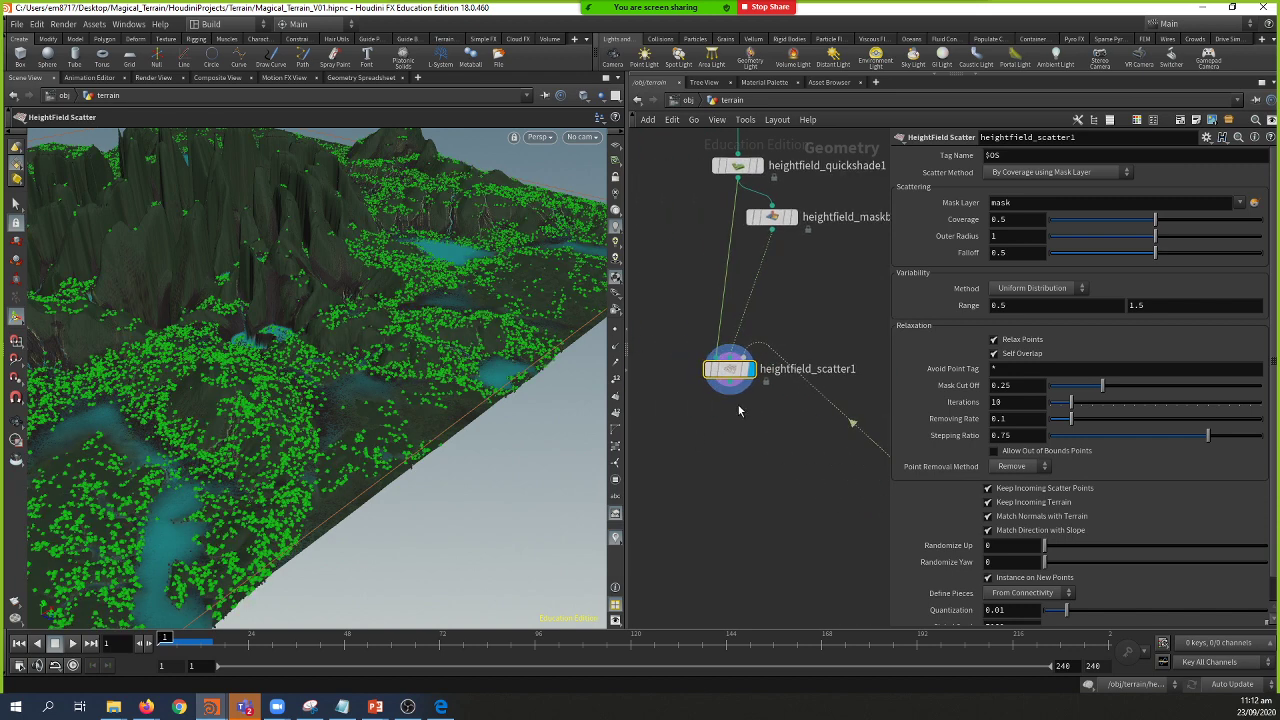
pyautogui.scroll(10, 297, 500)
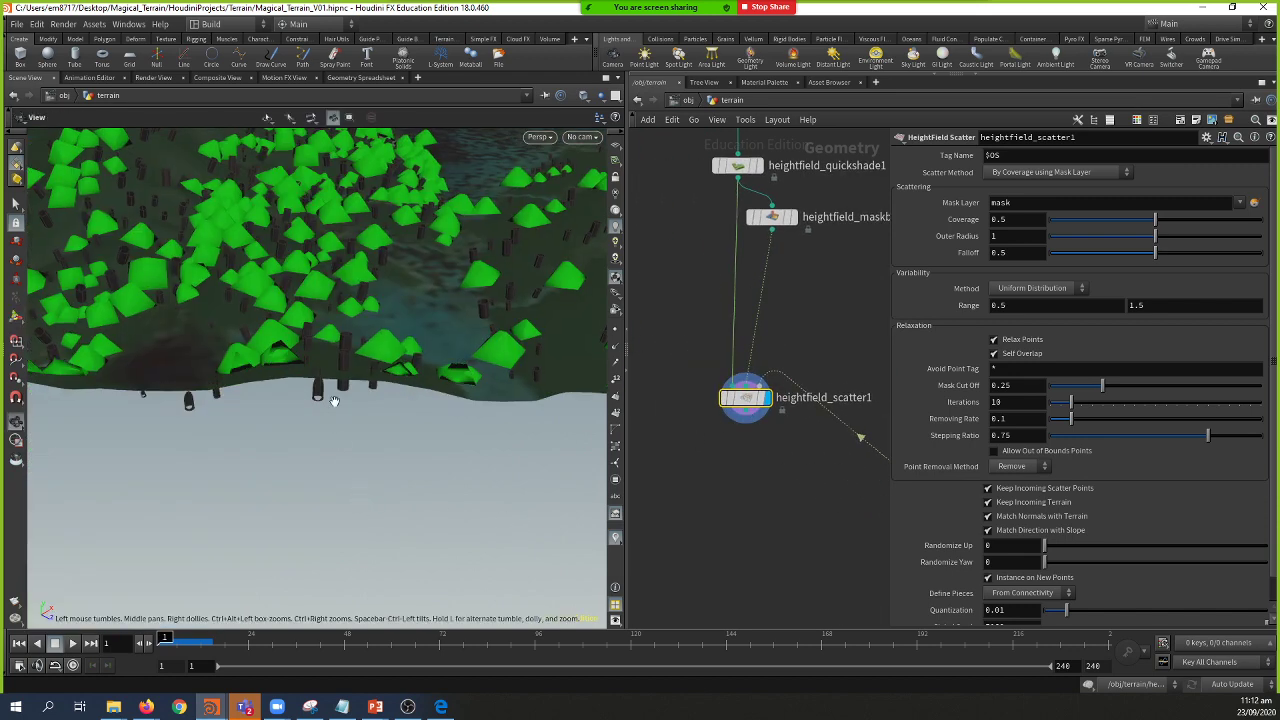
pyautogui.moveTo(337, 394); pyautogui.dragTo(380, 318)
pyautogui.scroll(3, 266, 367)
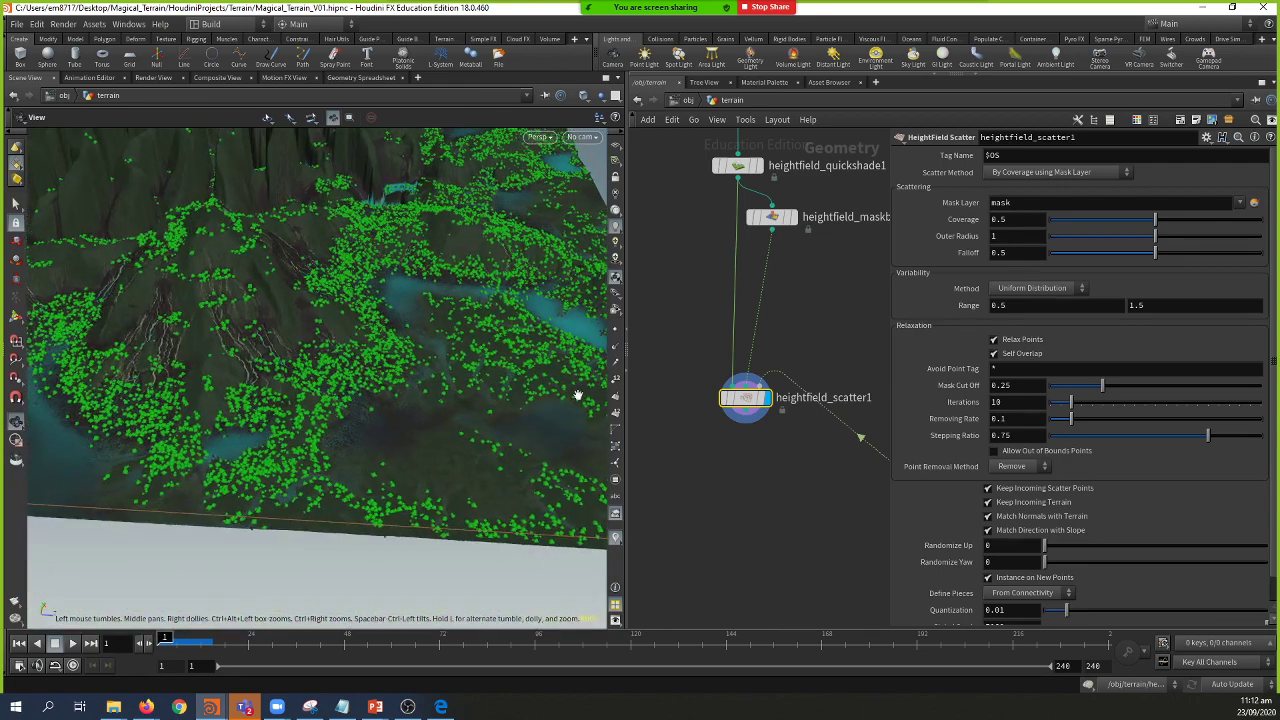
pyautogui.moveTo(745, 398); pyautogui.dragTo(756, 494)
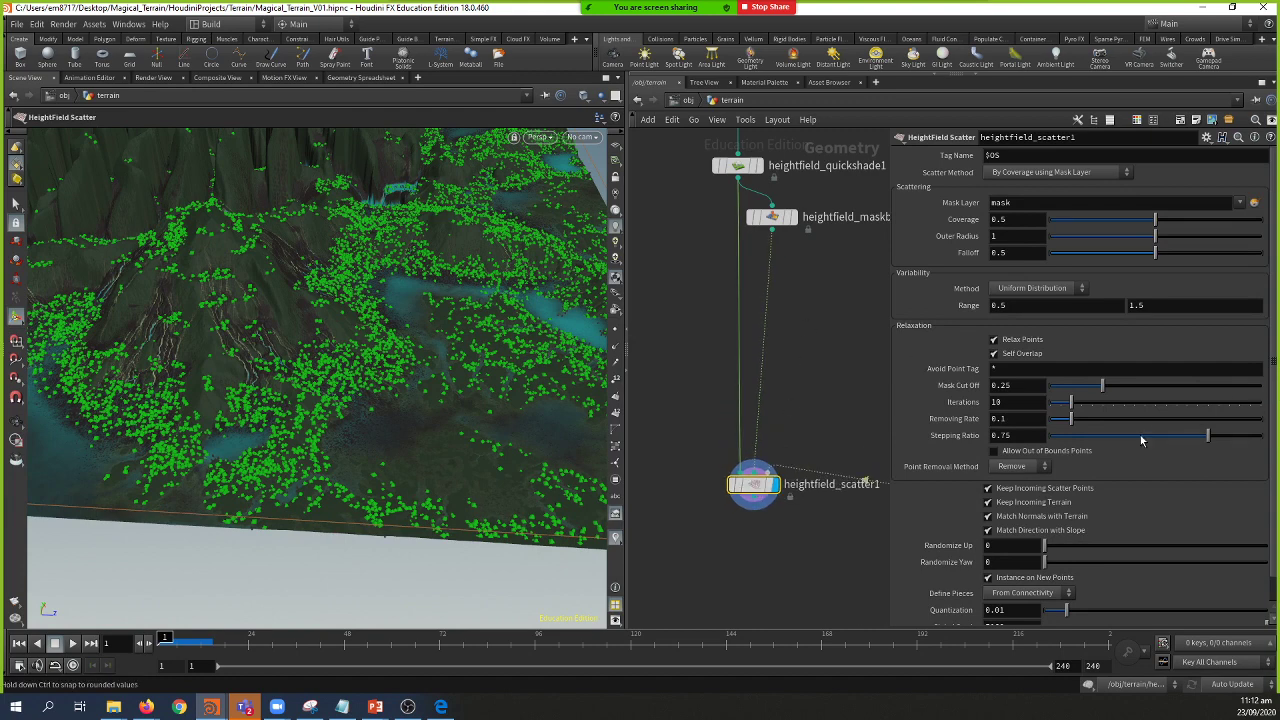
pyautogui.scroll(-1, 1137, 436)
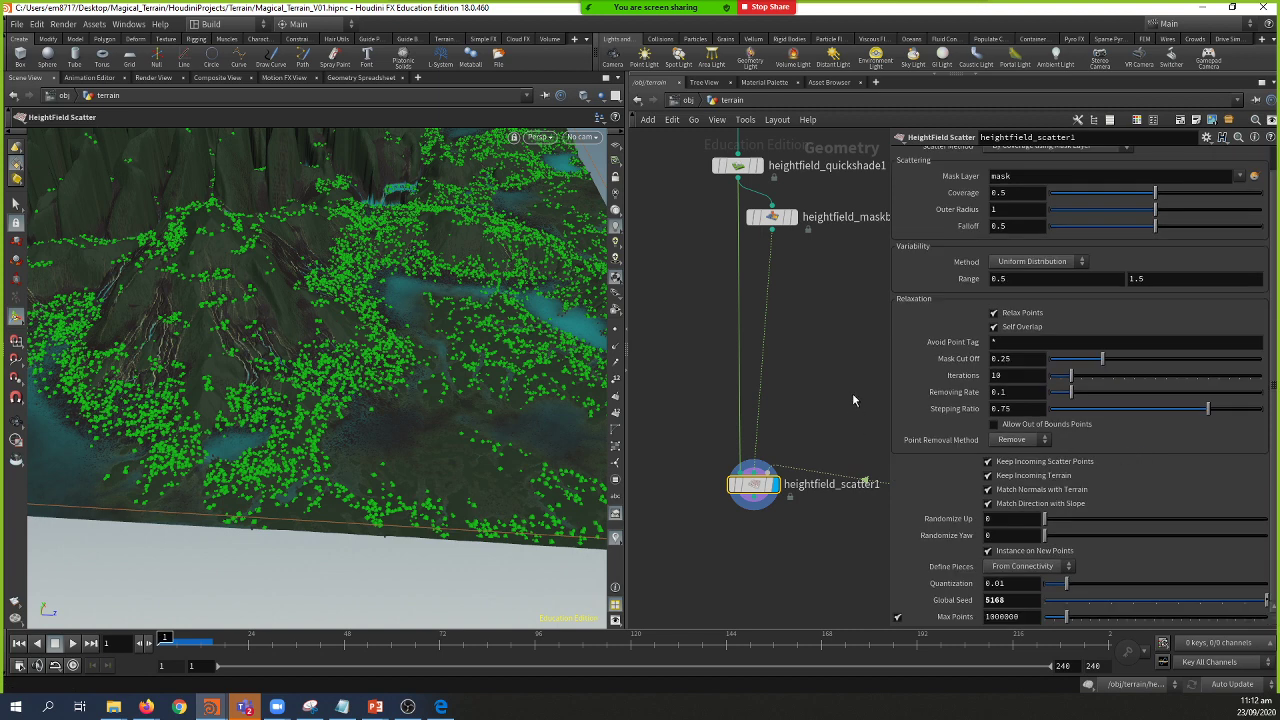
pyautogui.moveTo(853, 400); pyautogui.dragTo(685, 376, button='middle')
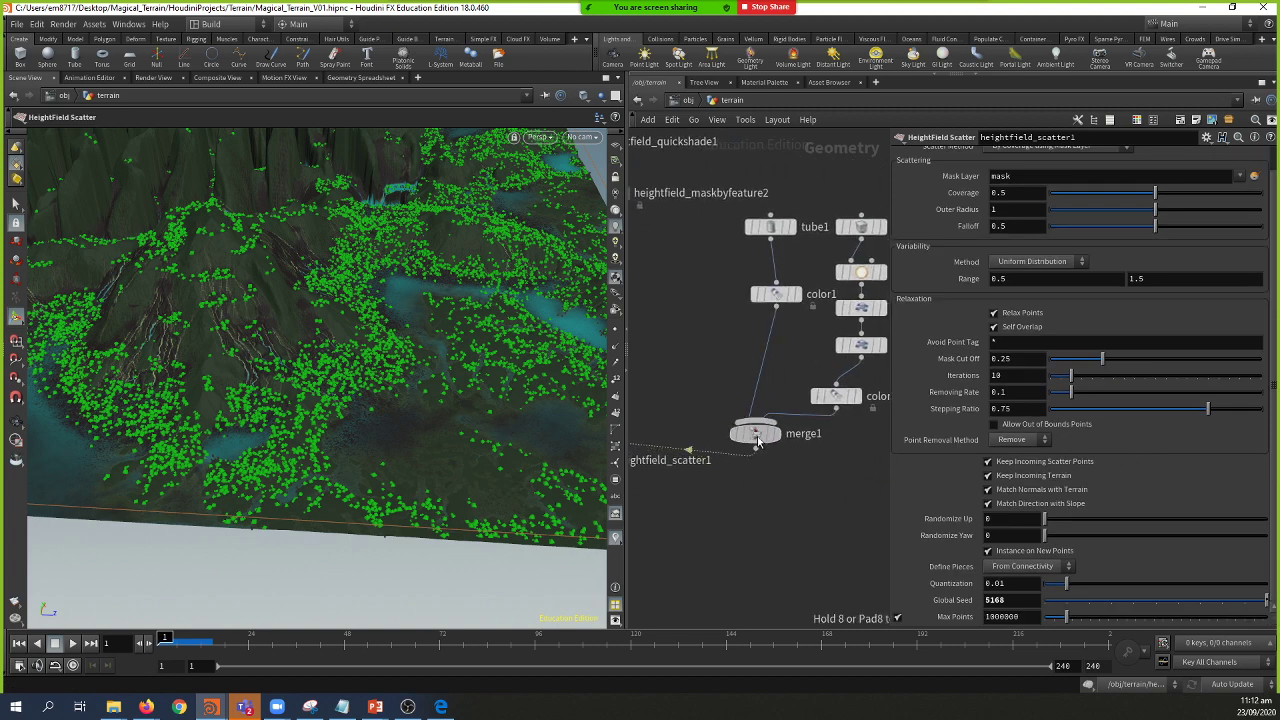
pyautogui.moveTo(757, 443)
pyautogui.mouseDown()
pyautogui.moveTo(768, 461)
pyautogui.moveTo(778, 445)
pyautogui.mouseUp()
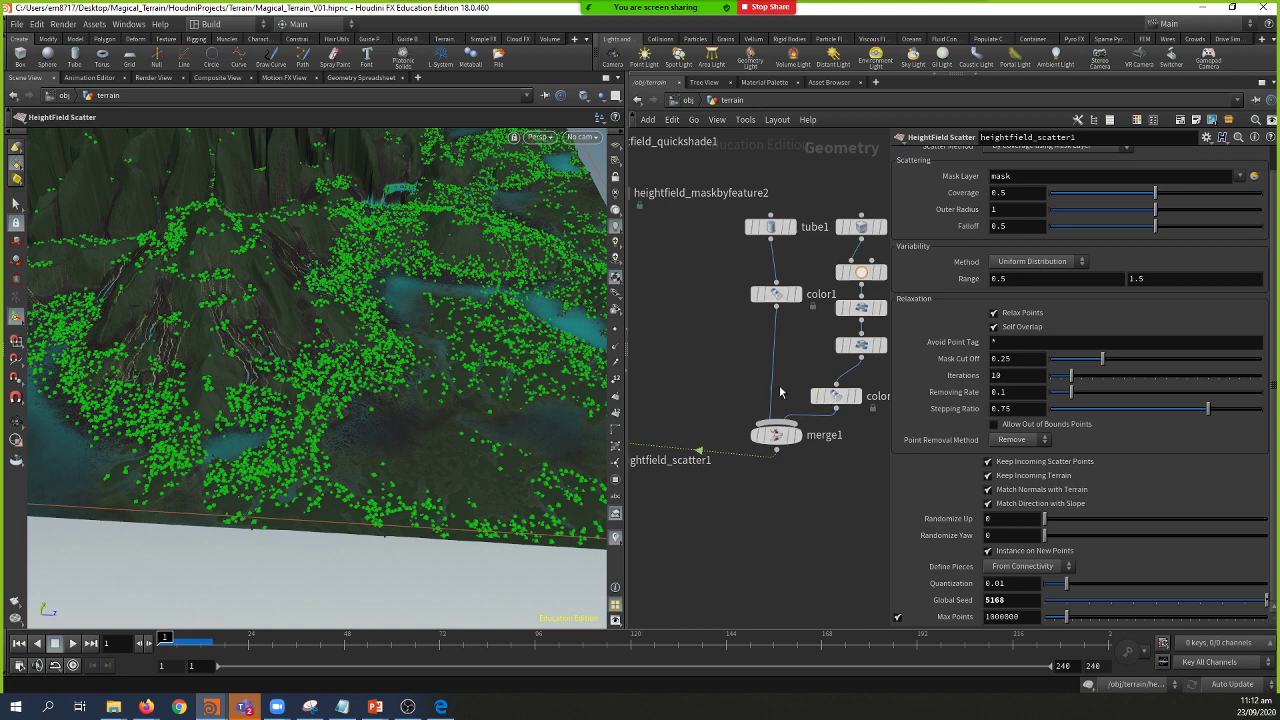
pyautogui.moveTo(865, 442); pyautogui.dragTo(740, 446, button='middle')
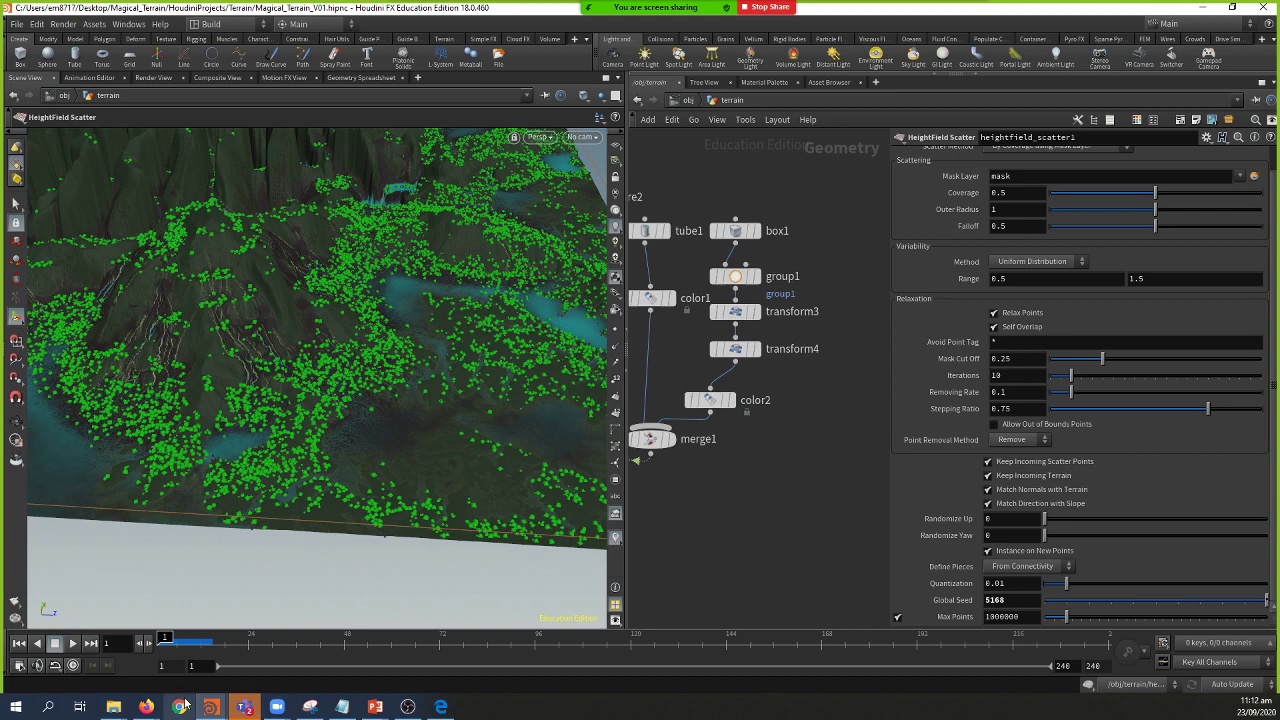
pyautogui.press('Escape')
pyautogui.moveTo(530, 402); pyautogui.dragTo(420, 370)
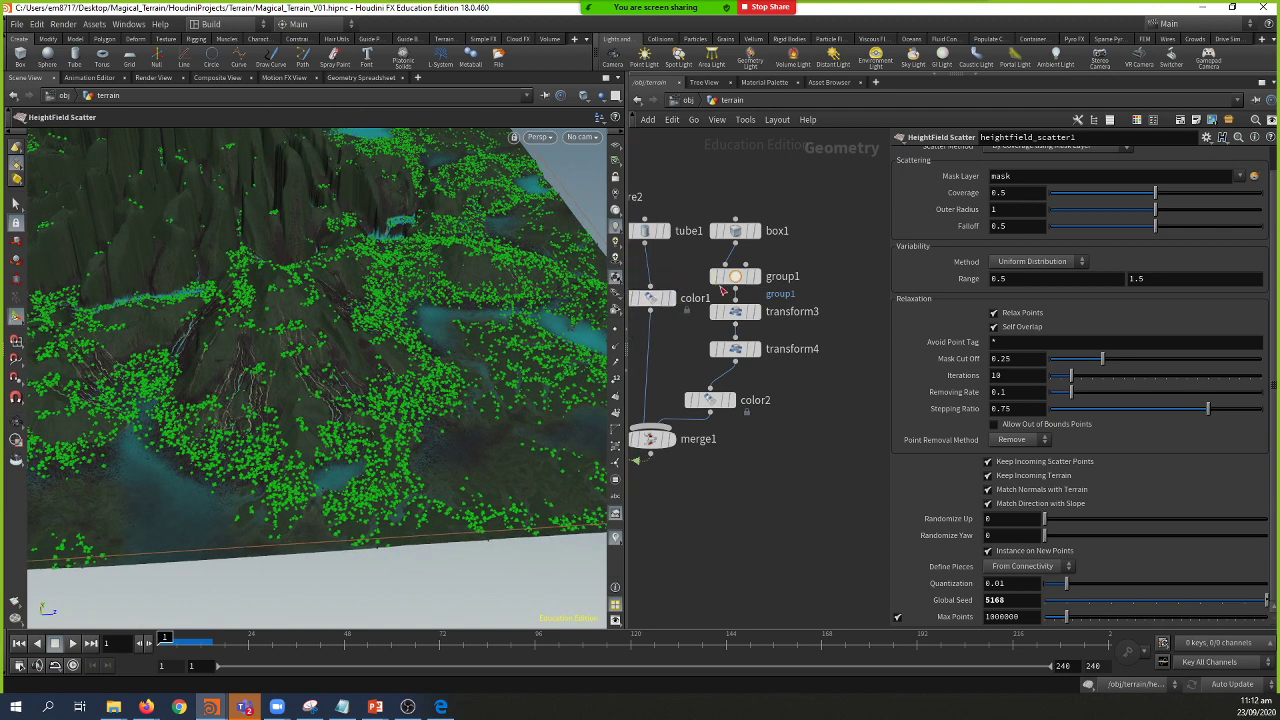
pyautogui.moveTo(798, 314)
pyautogui.press('Escape')
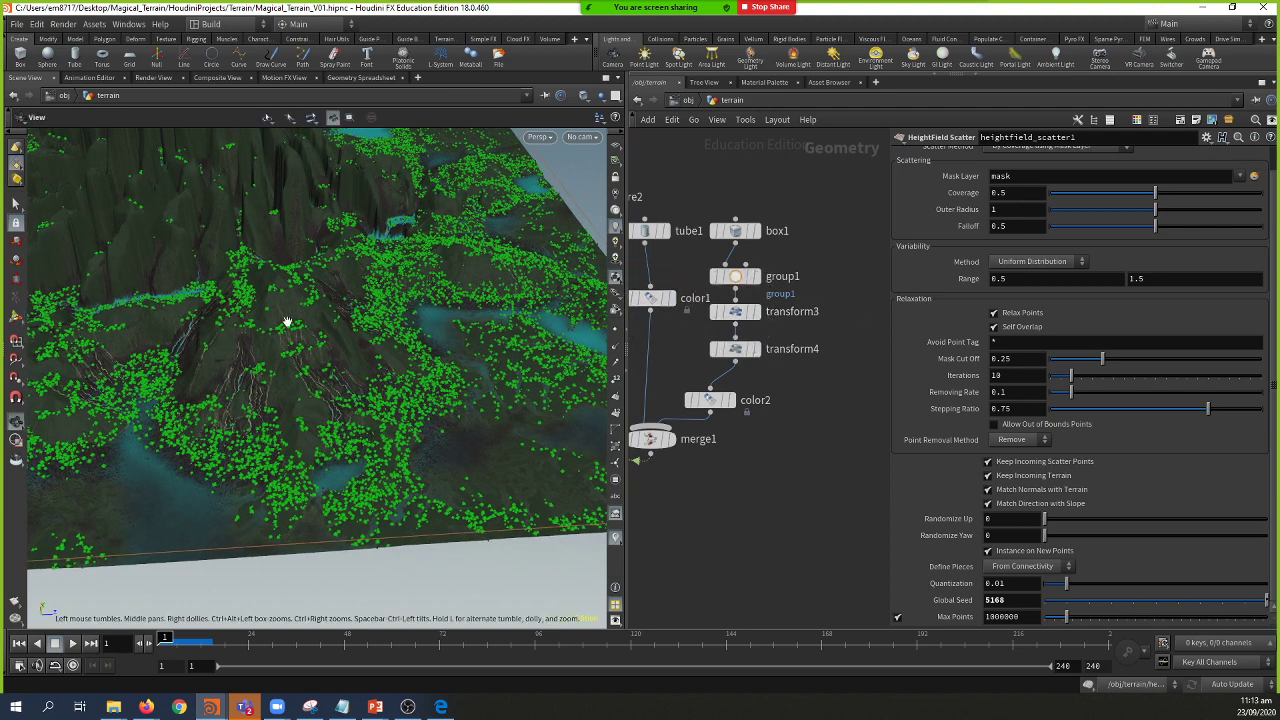
pyautogui.moveTo(336, 314)
pyautogui.mouseDown()
pyautogui.moveTo(379, 310)
pyautogui.moveTo(346, 309)
pyautogui.mouseUp()
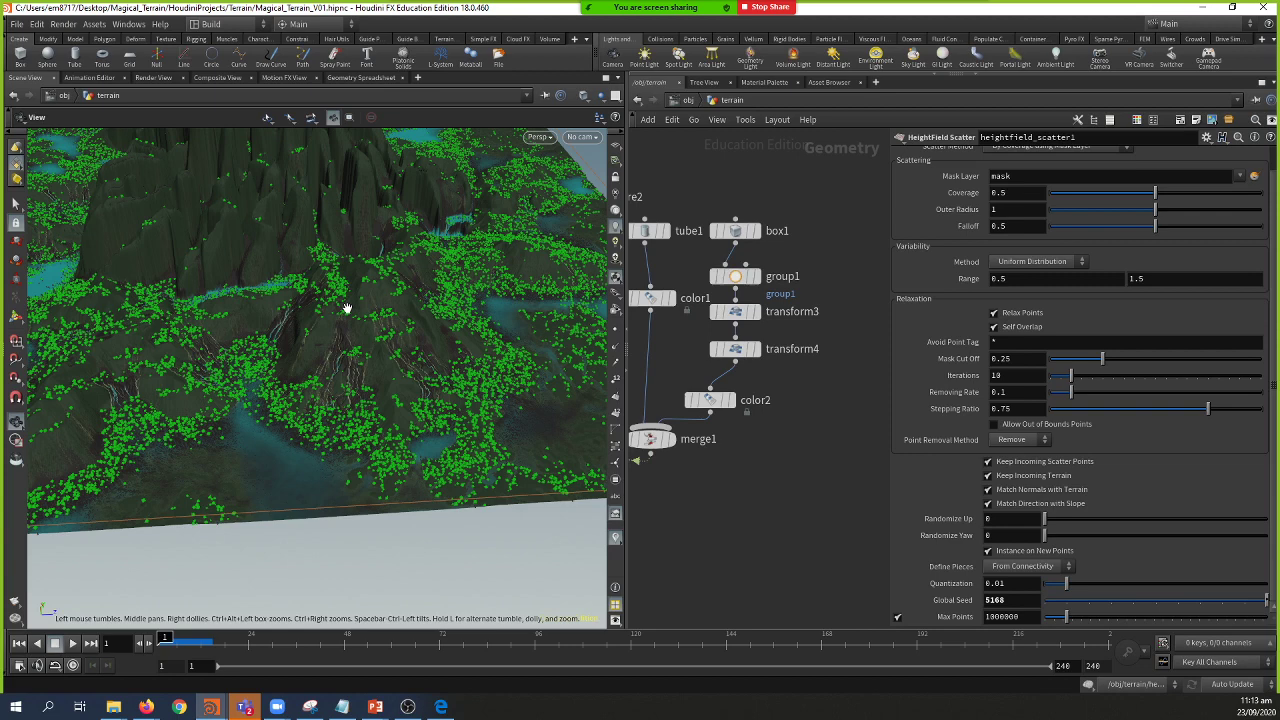
pyautogui.moveTo(351, 294); pyautogui.dragTo(178, 296)
pyautogui.press('h')
pyautogui.press('Return')
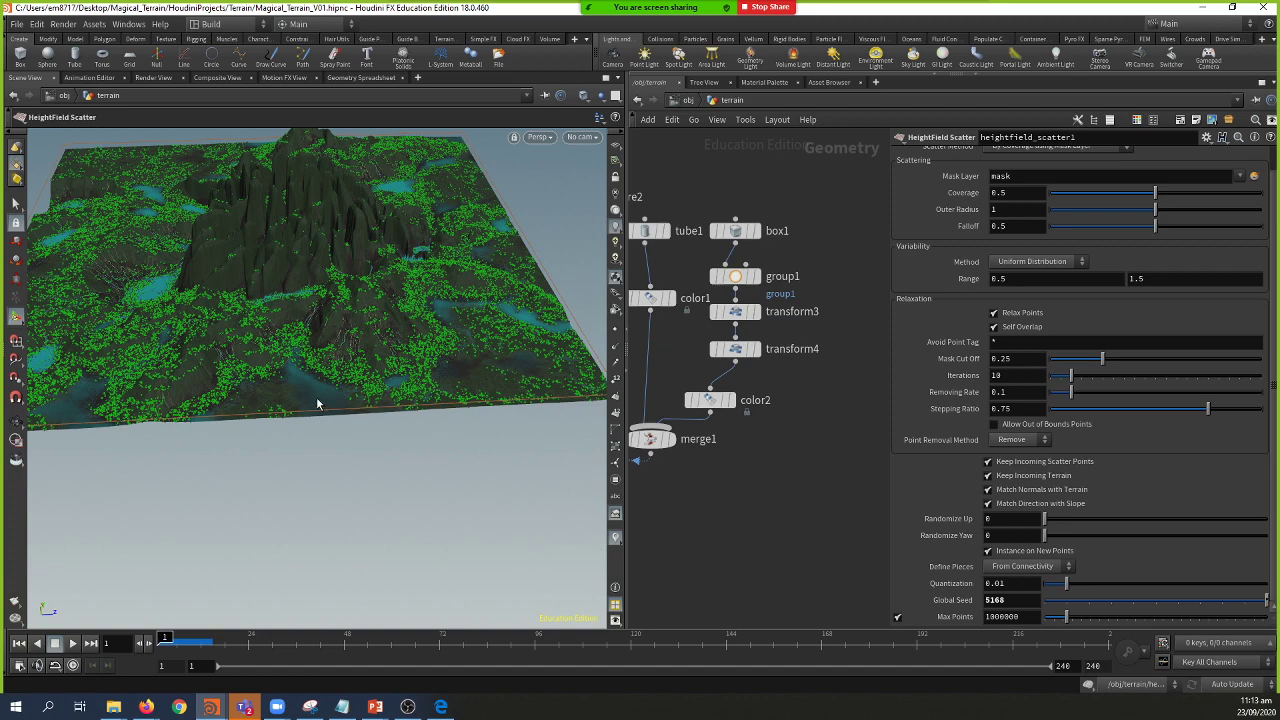
pyautogui.press('Escape')
pyautogui.moveTo(380, 451); pyautogui.dragTo(331, 417)
pyautogui.press('Return')
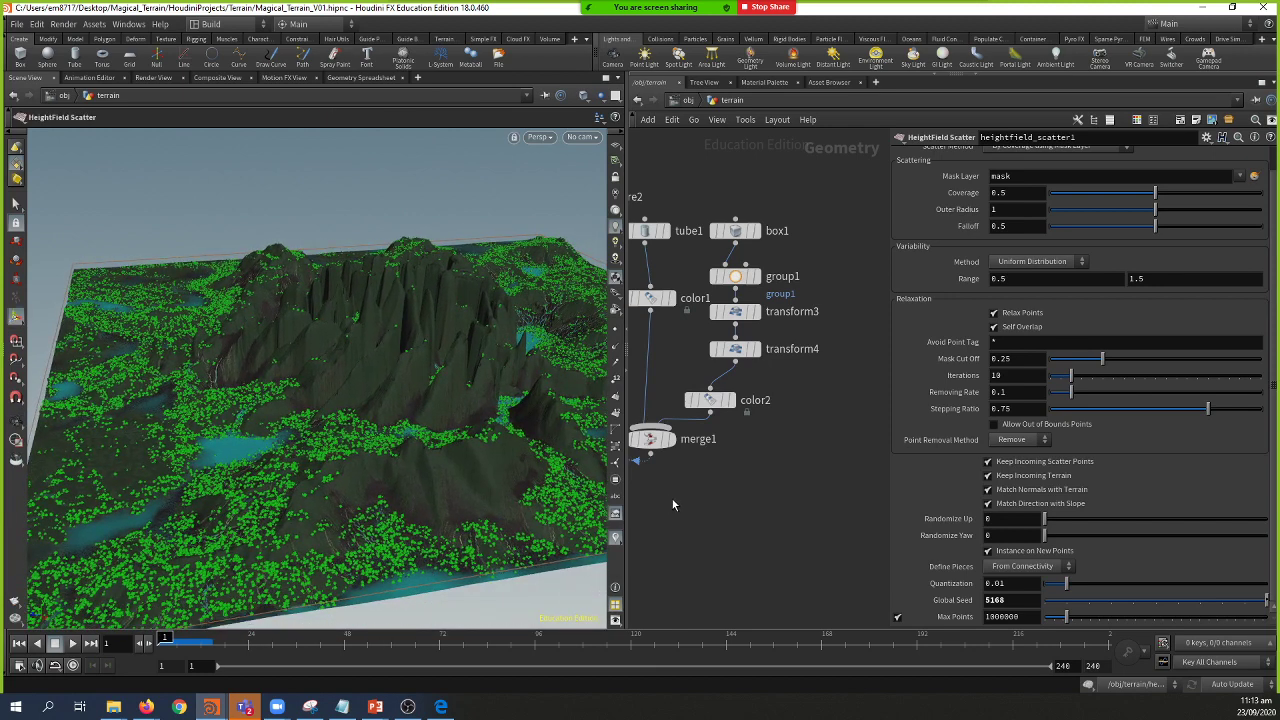
pyautogui.press('Escape')
pyautogui.moveTo(446, 482)
pyautogui.mouseDown()
pyautogui.moveTo(420, 457)
pyautogui.moveTo(424, 469)
pyautogui.mouseUp()
pyautogui.press('Return')
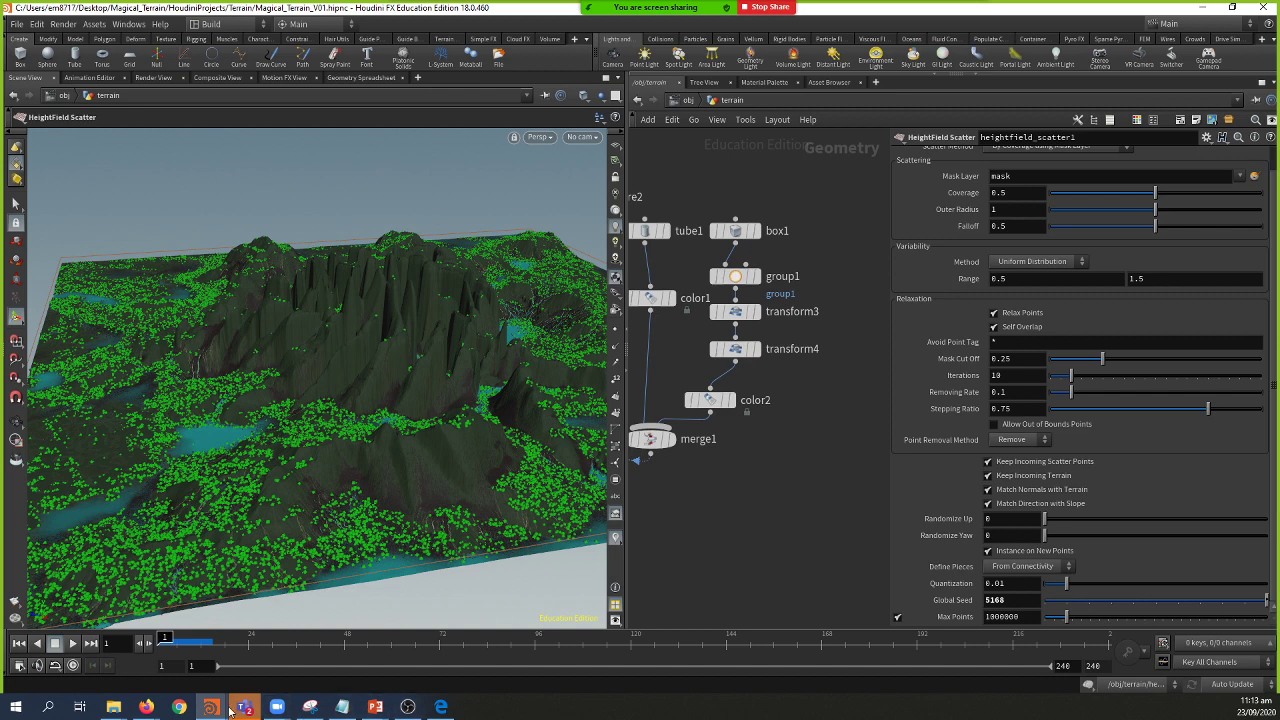
pyautogui.moveTo(380, 707)
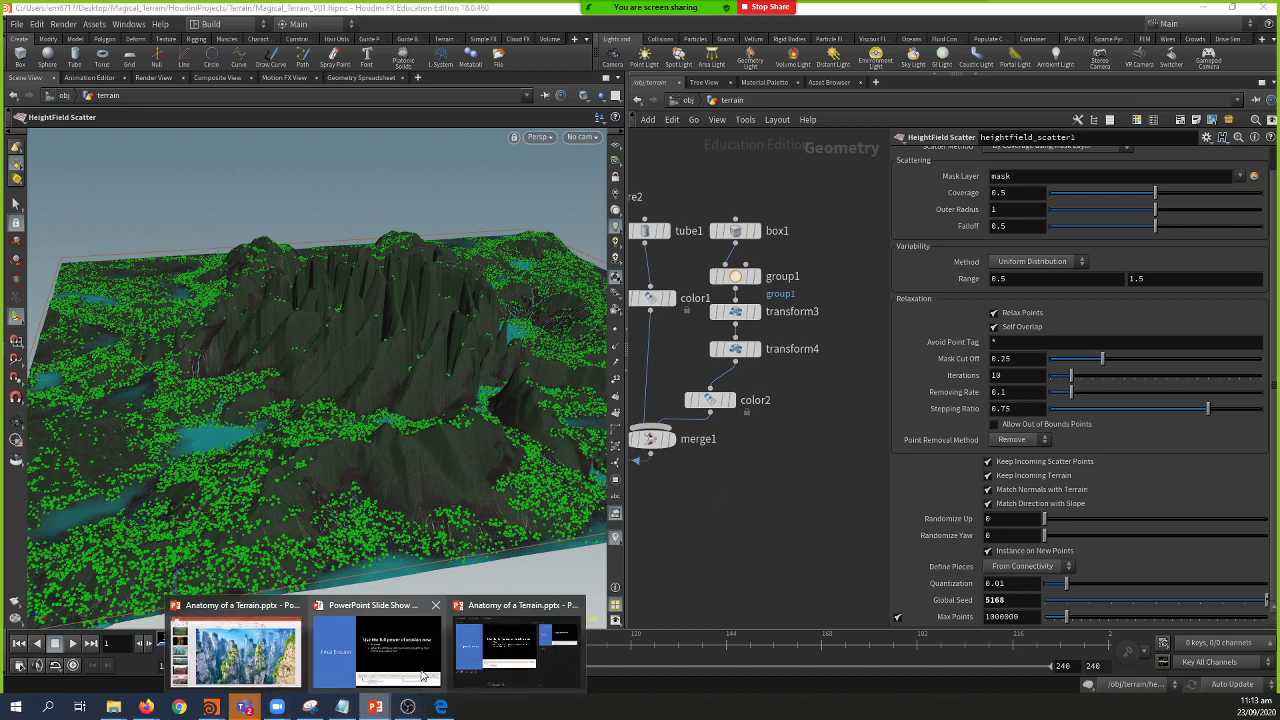
# Step: Return to the PowerPoint slide show and advance past Erosion to the red sandstone desert photo
pyautogui.click(420, 677)
pyautogui.press('Right')
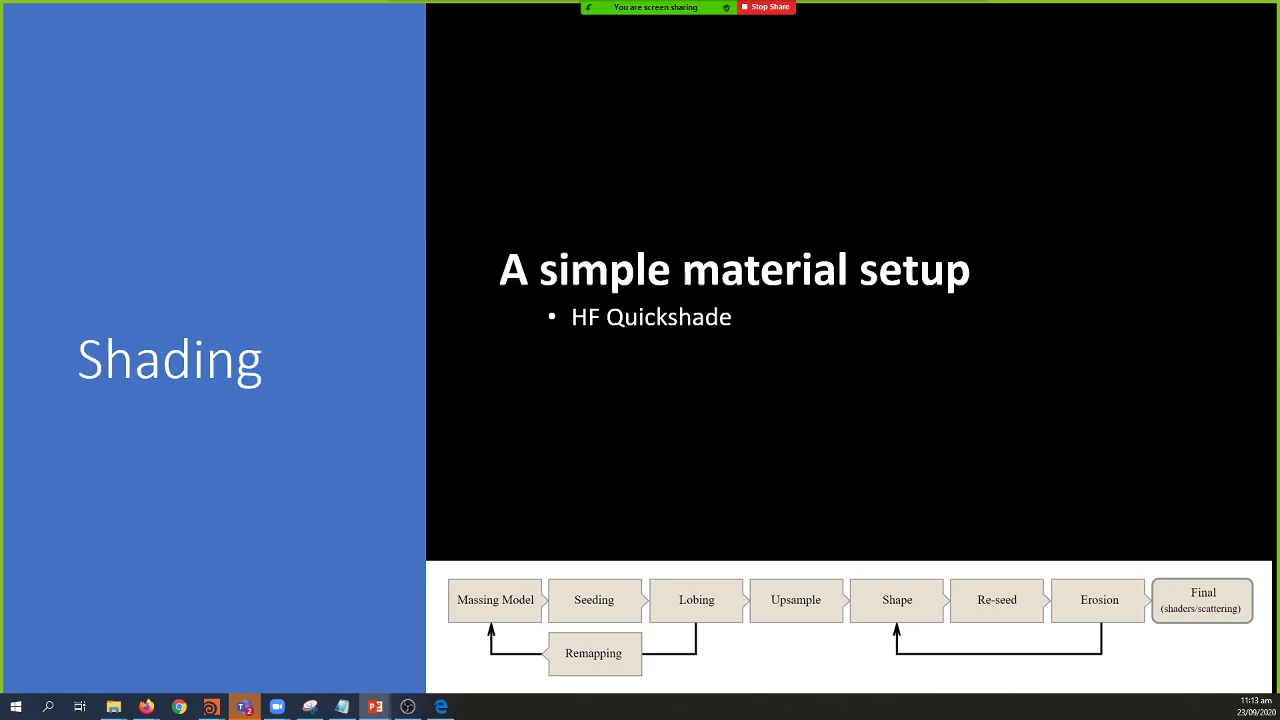
pyautogui.press('Right')
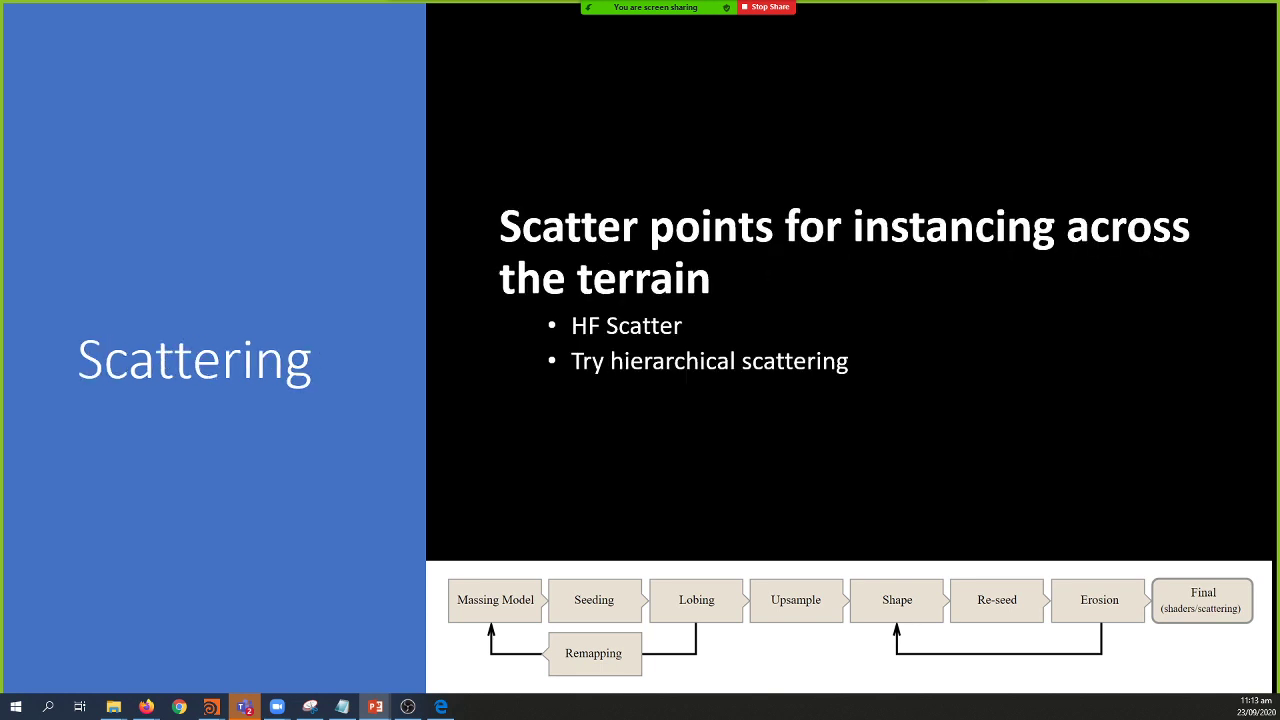
pyautogui.press('Home')
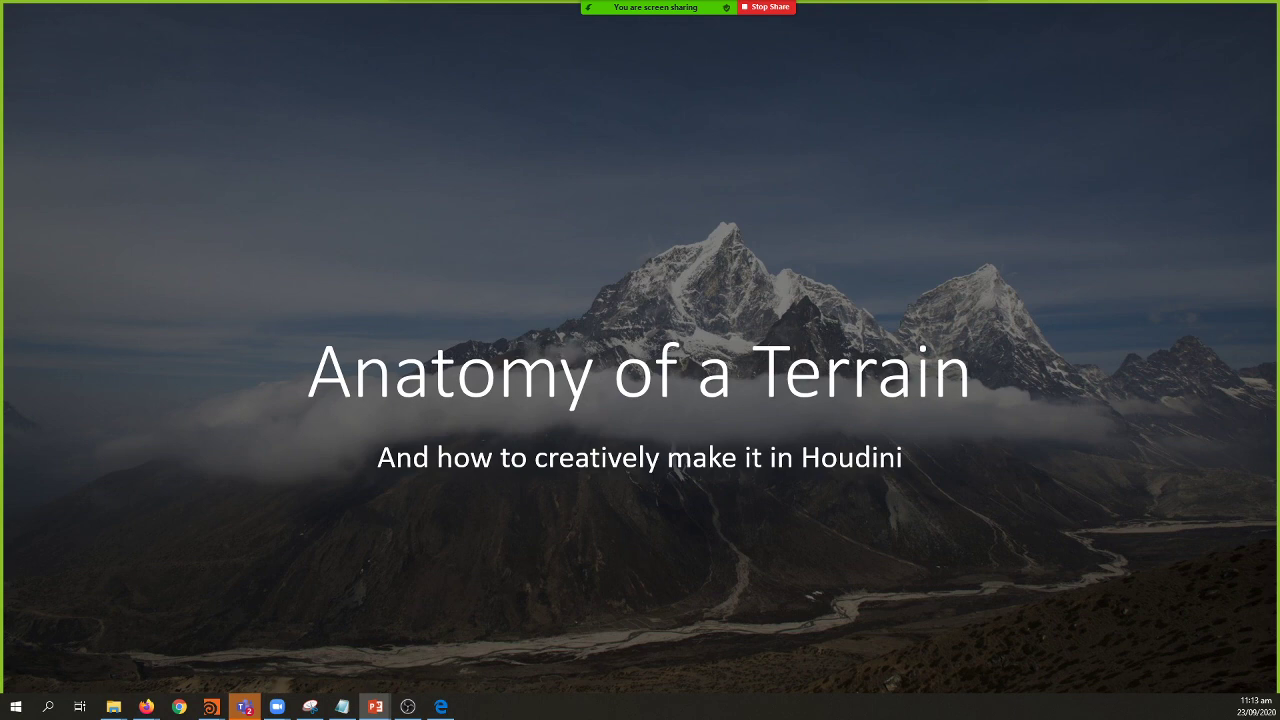
pyautogui.press('Right')
pyautogui.press('Right')
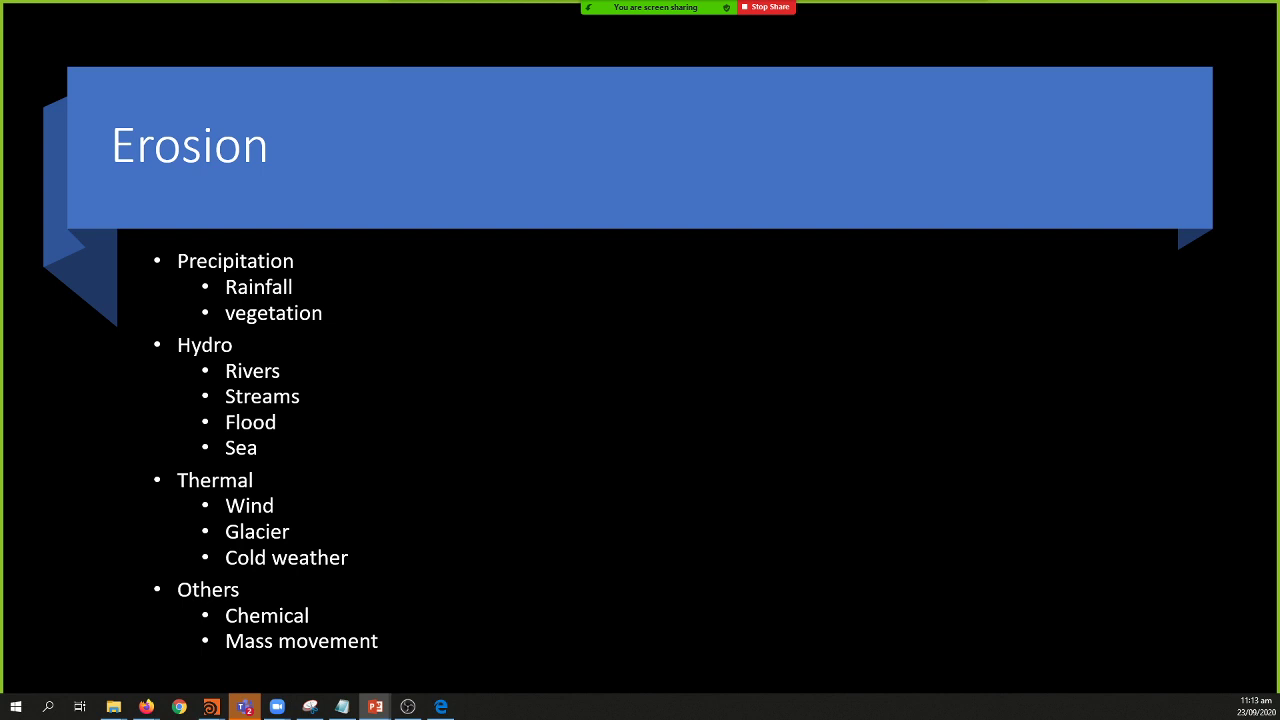
pyautogui.press('Right')
pyautogui.press('Right')
pyautogui.press('Right')
pyautogui.press('Right')
pyautogui.press('Right')
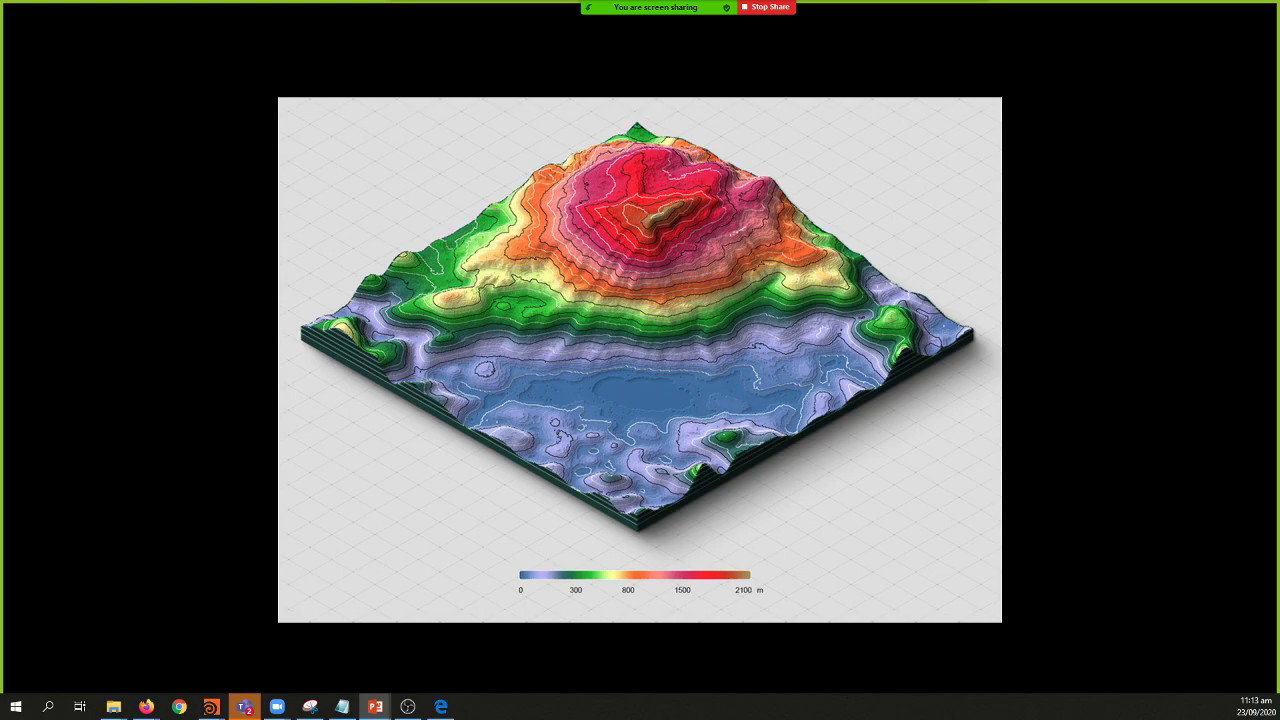
pyautogui.press('Right')
pyautogui.press('Right')
pyautogui.press('Right')
pyautogui.press('Right')
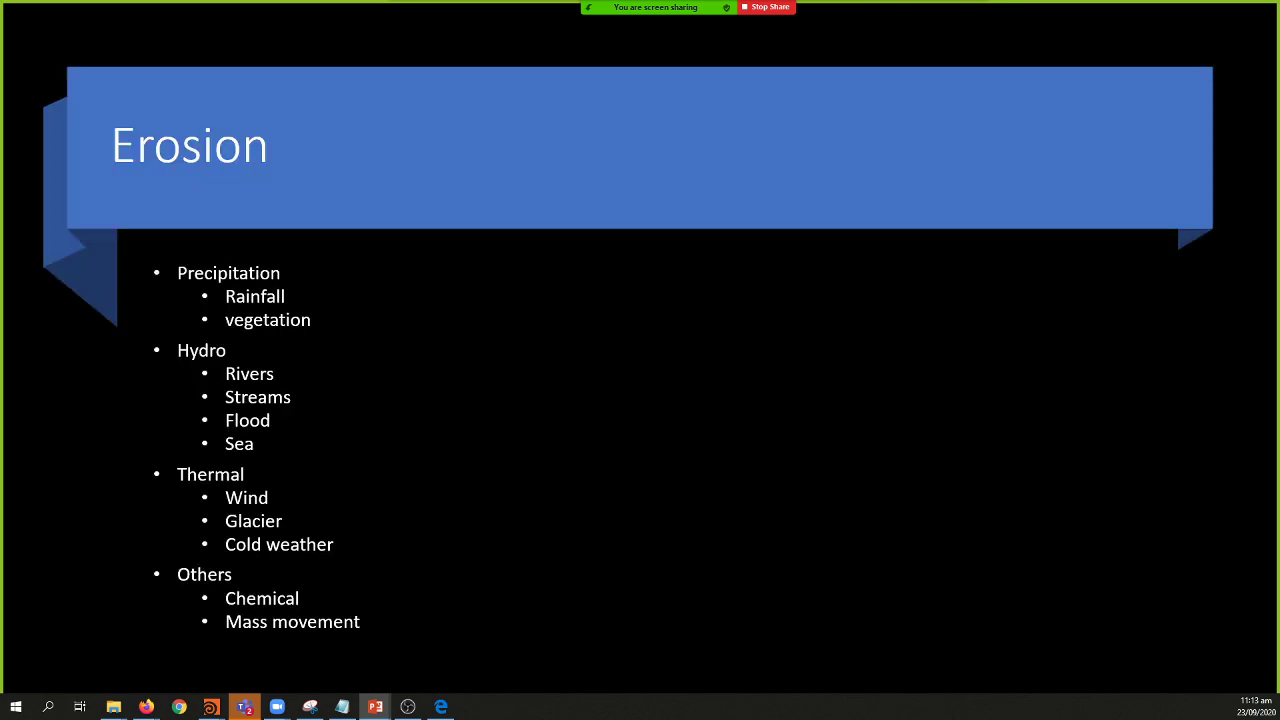
pyautogui.press('Right')
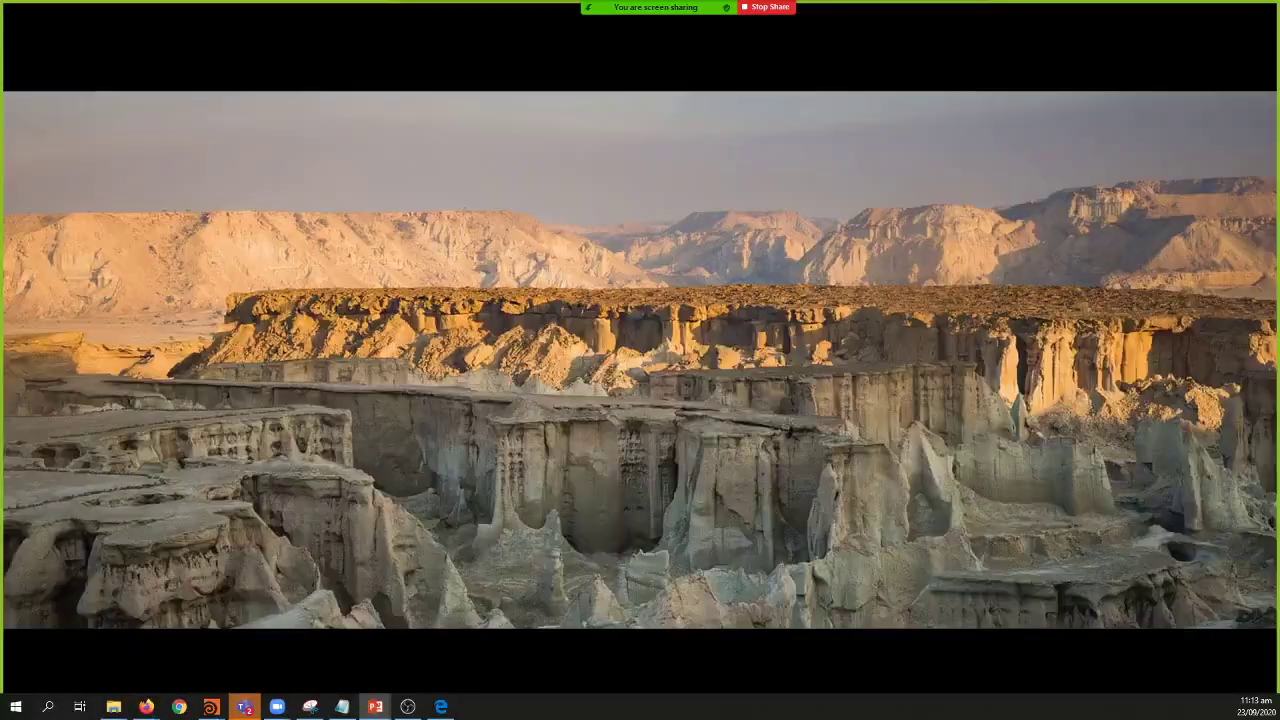
pyautogui.press('Right')
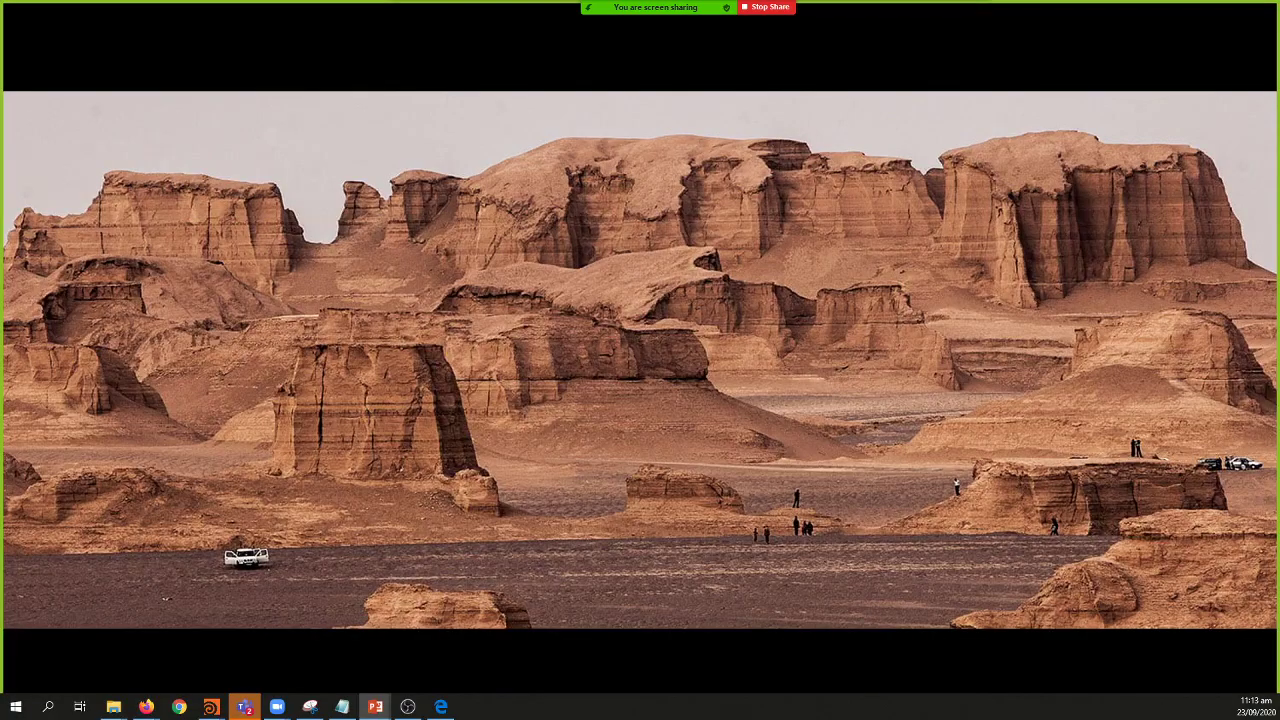
pyautogui.press('Right')
pyautogui.press('Right')
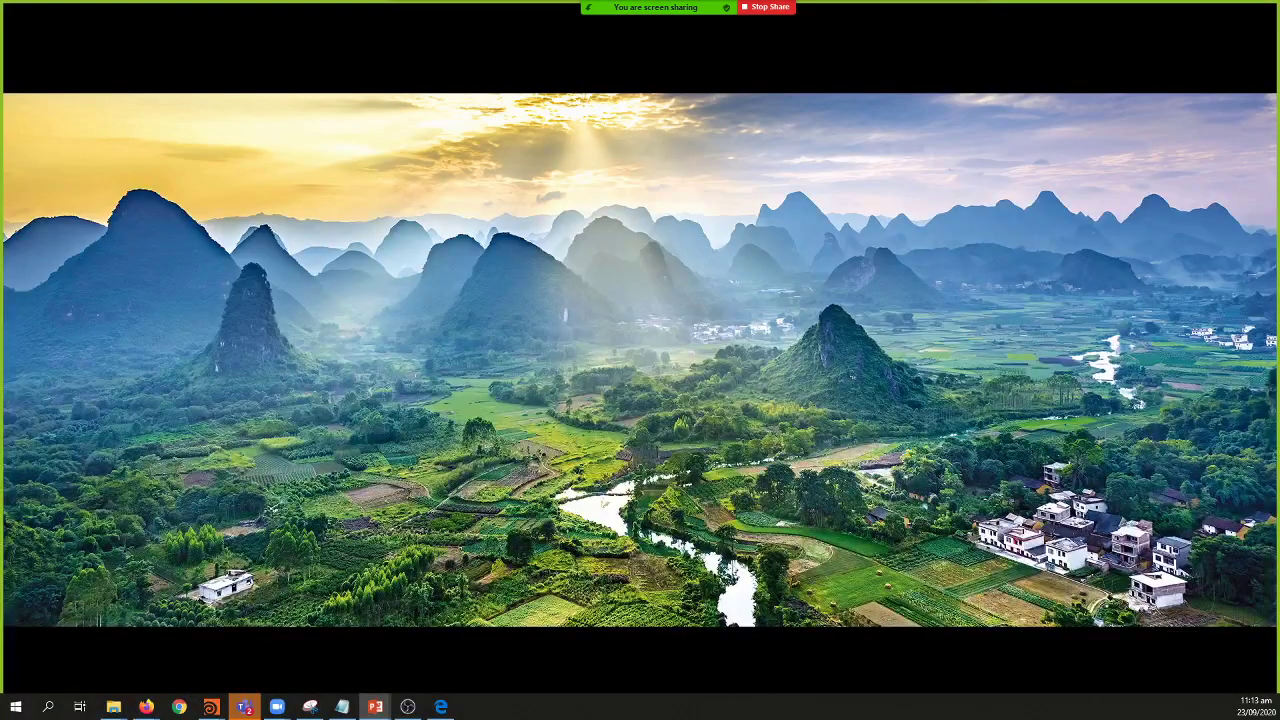